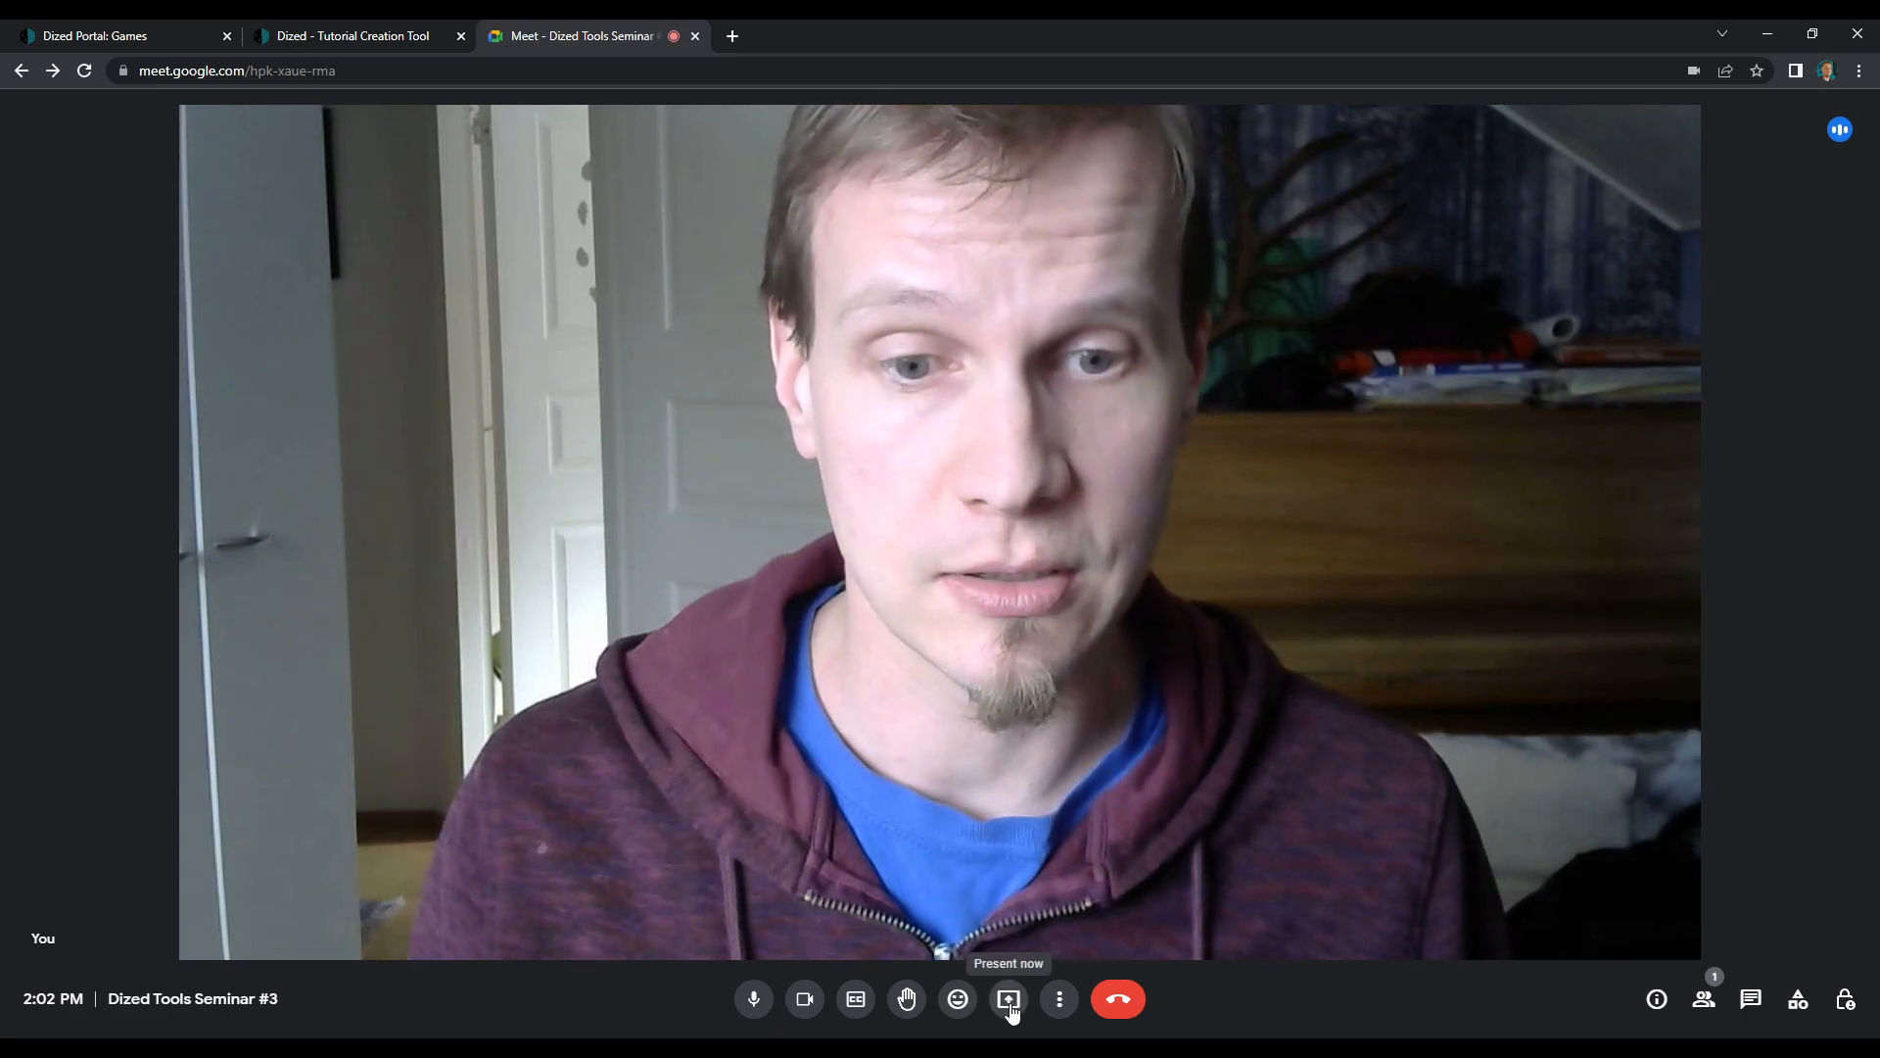
Share the entire screen in the Google Meet call and switch to the Dized Tutorial Creation Tool
{"action": "left_click", "coordinate": [1009, 999]}
{"action": "left_click", "coordinate": [1081, 867]}
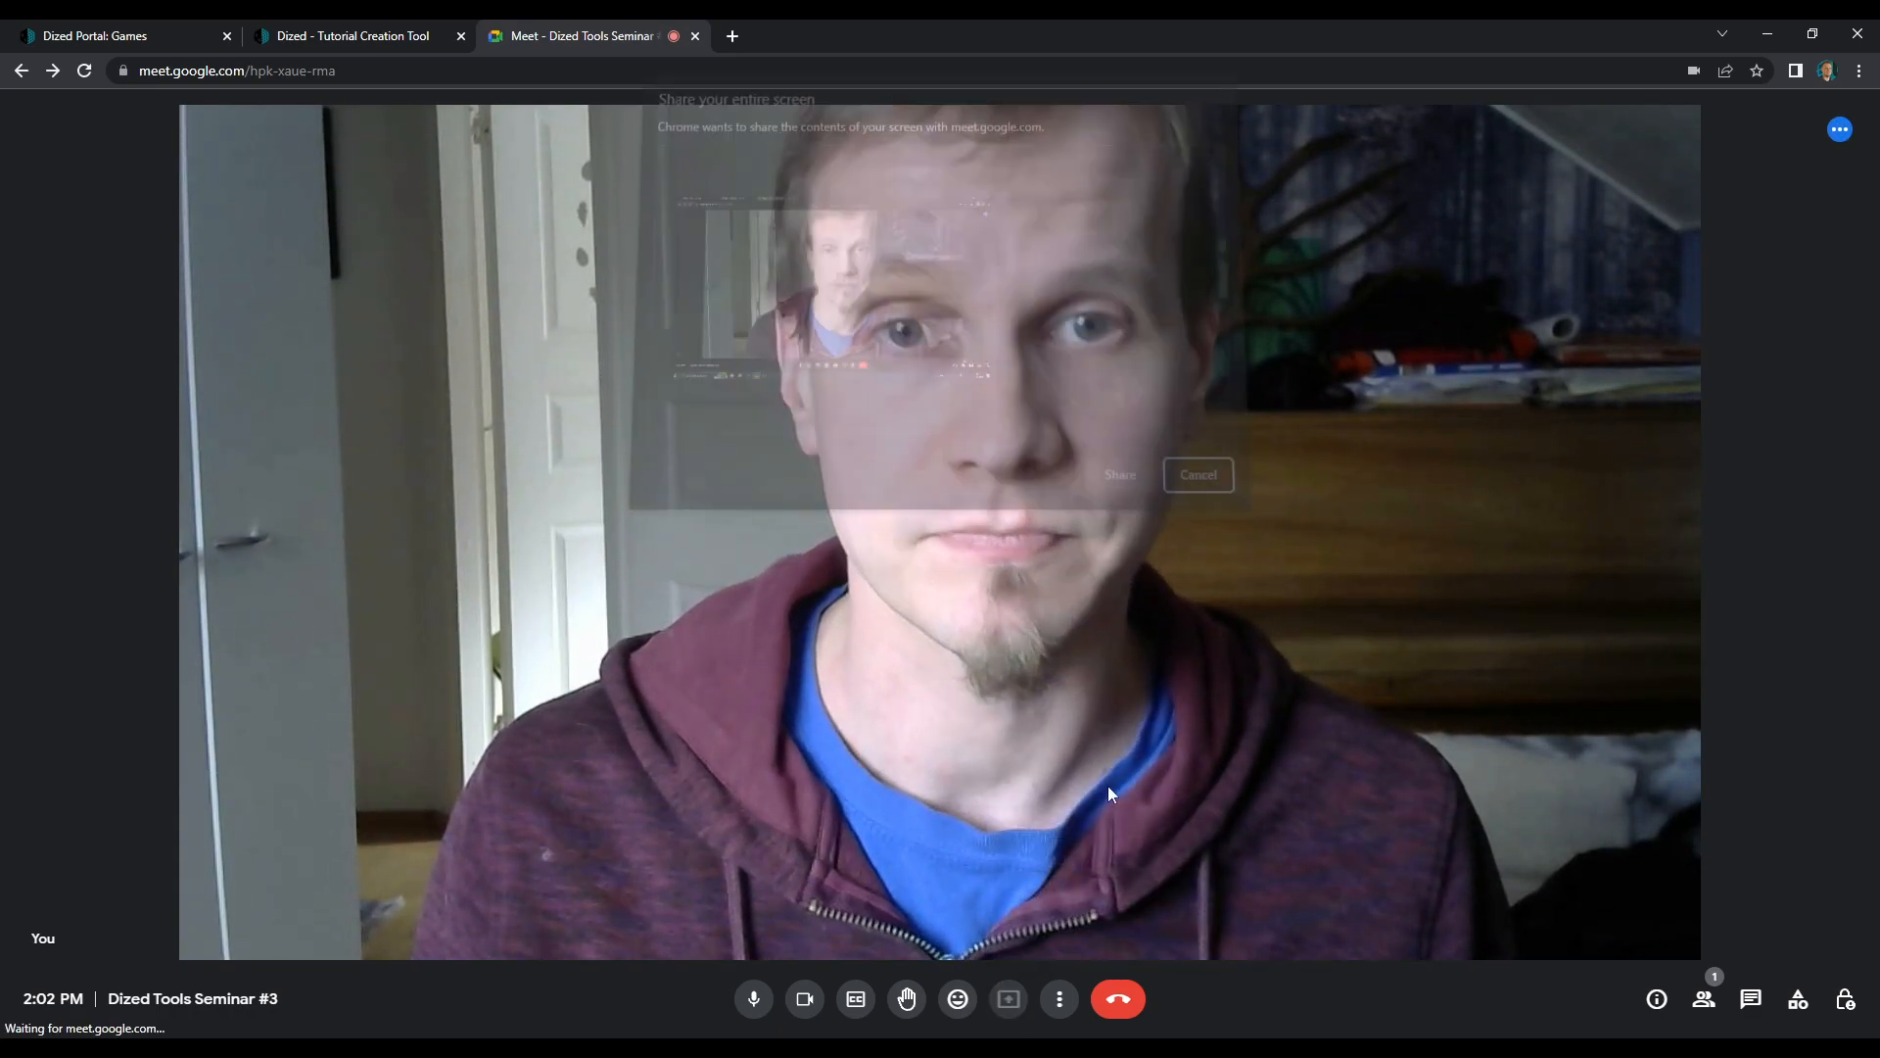
{"action": "left_click", "coordinate": [866, 408]}
{"action": "left_click", "coordinate": [1114, 473]}
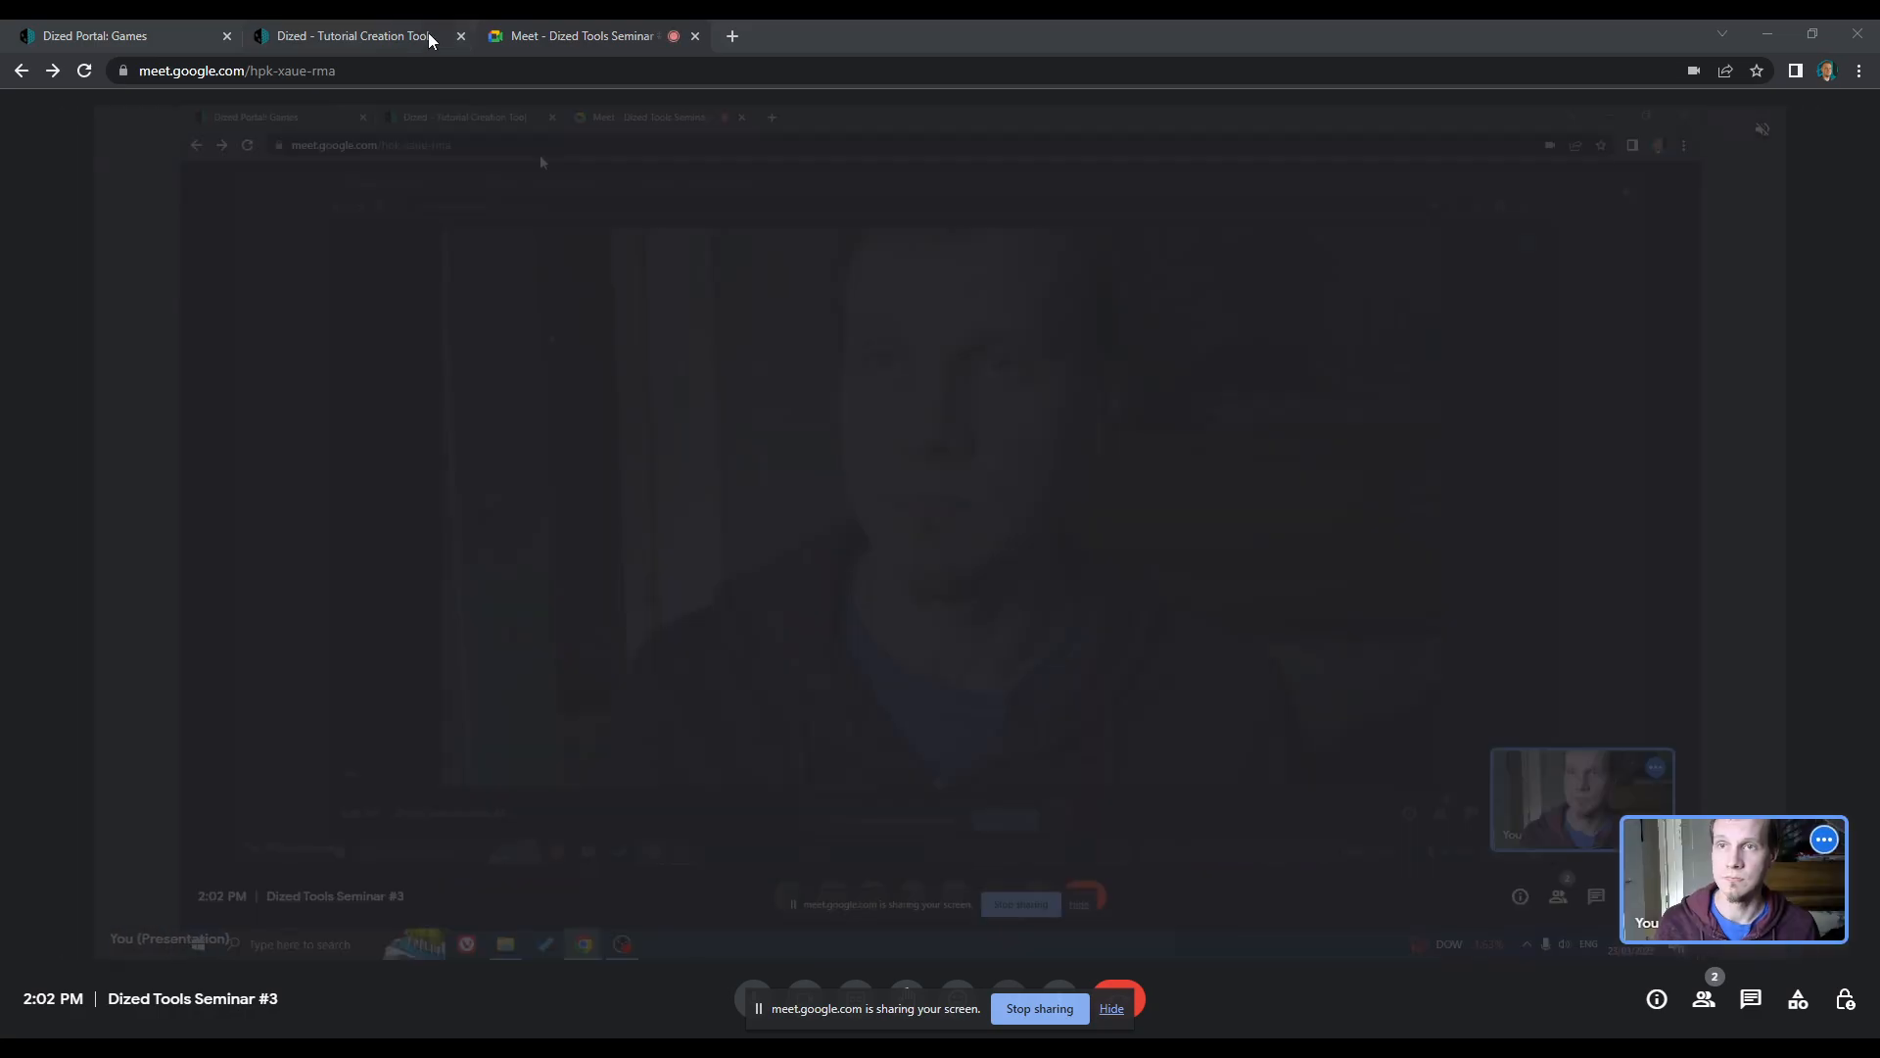
{"action": "left_click", "coordinate": [402, 35]}
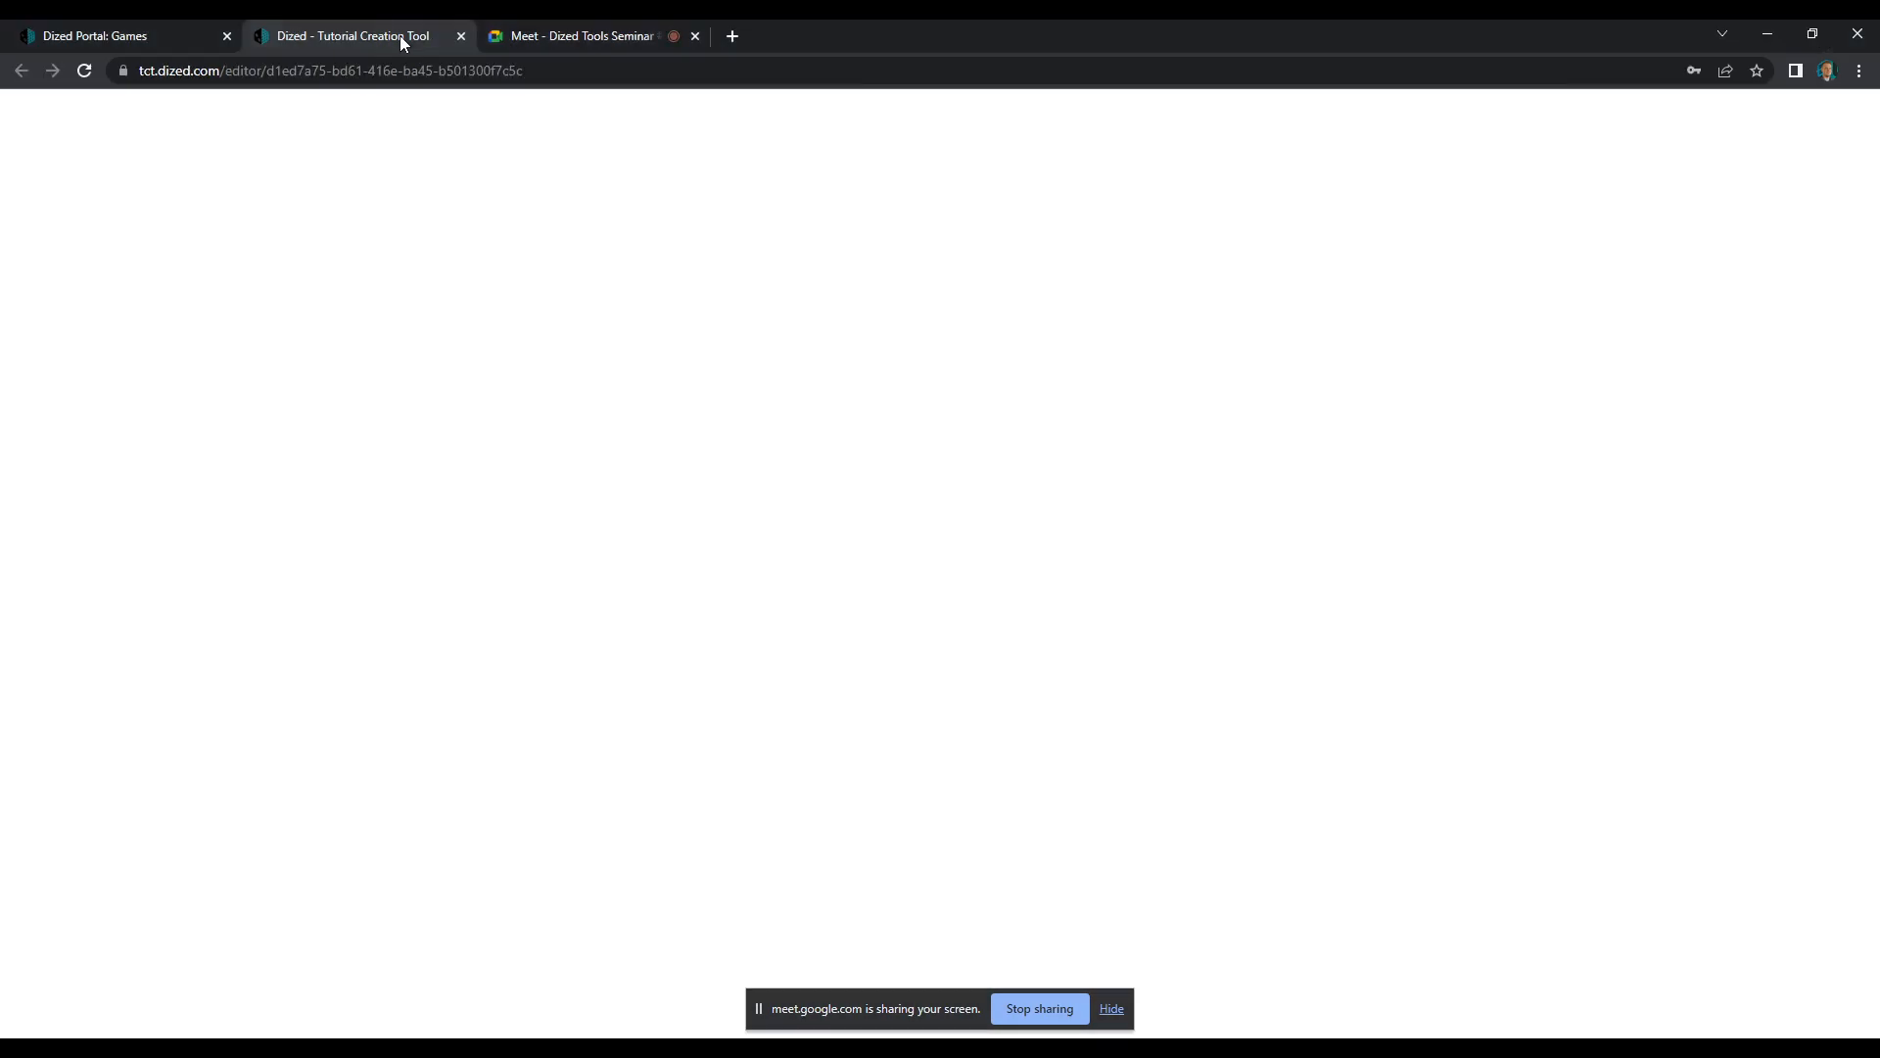
Move the screen-sharing notice clear of the block editing controls and look over the intro and setup blocks
{"action": "left_click_drag", "start_coordinate": [228, 1029], "coordinate": [152, 1032]}
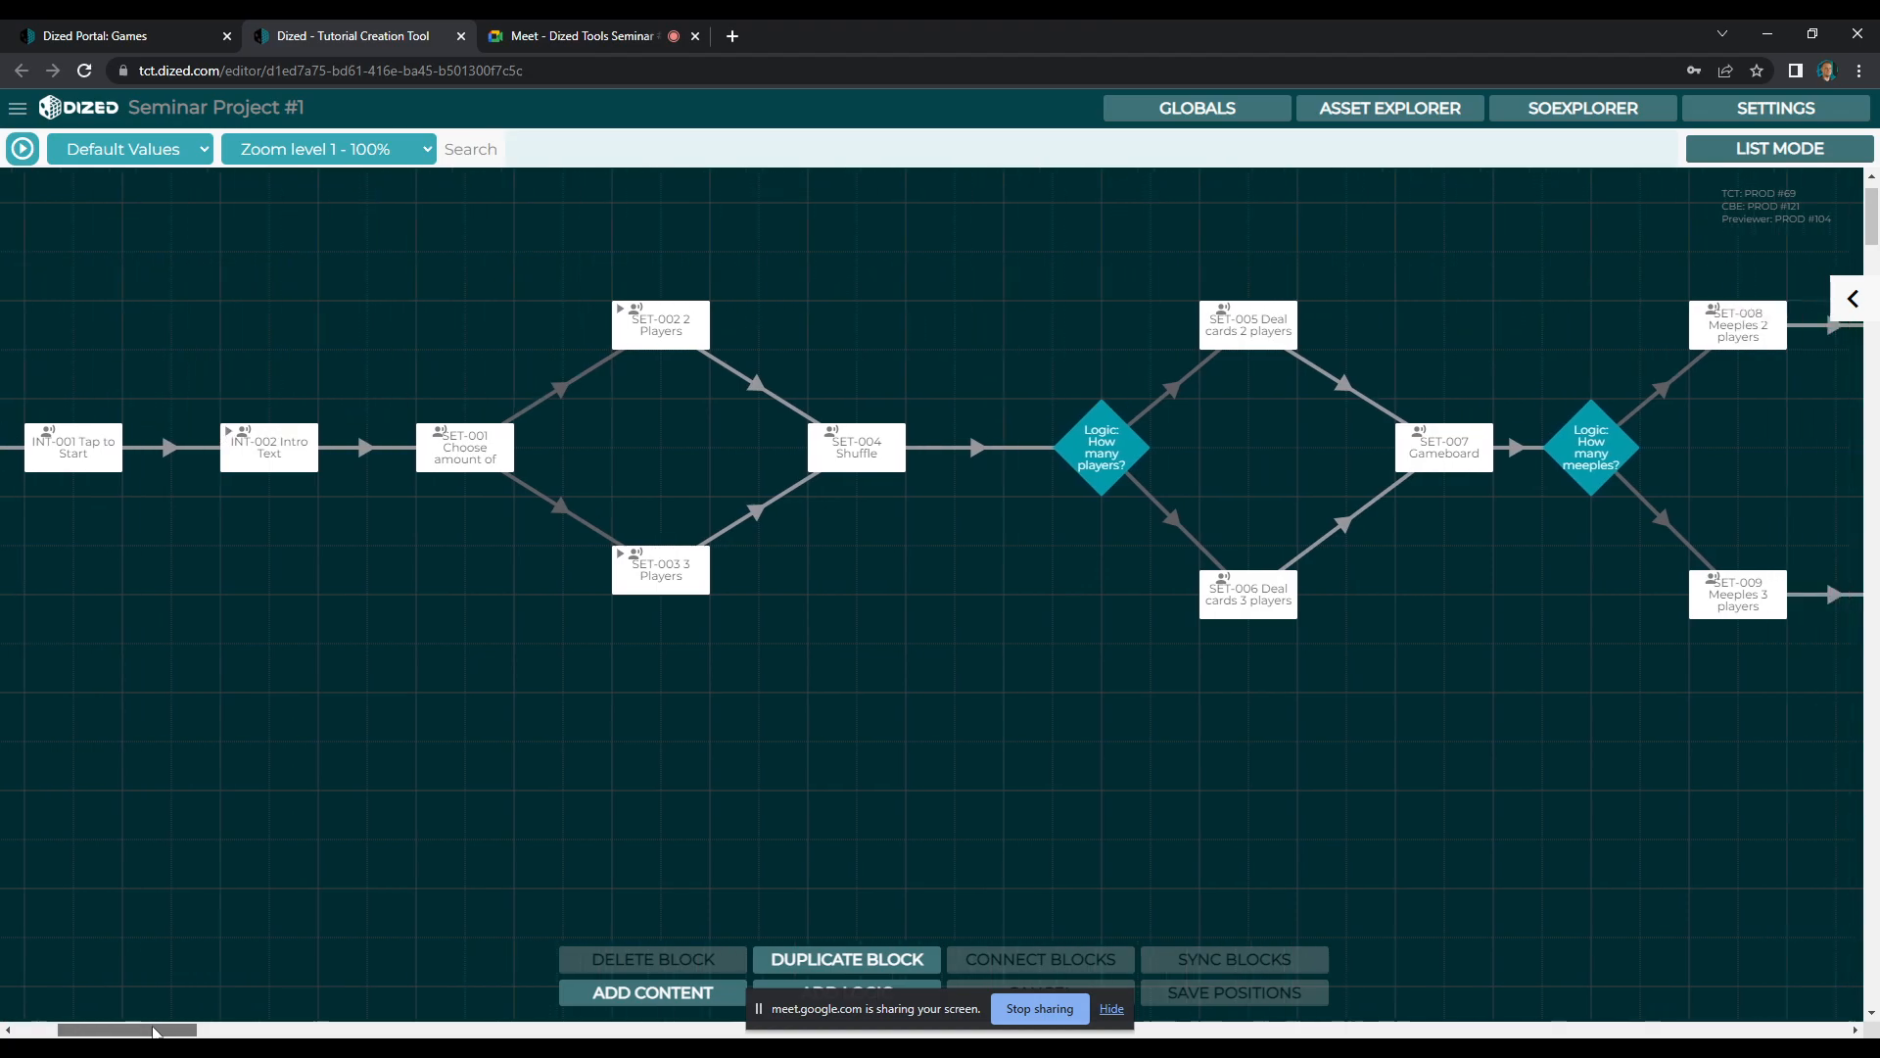
{"action": "left_click_drag", "start_coordinate": [848, 1008], "coordinate": [1580, 1039]}
{"action": "mouse_move", "coordinate": [144, 1032]}
{"action": "left_mouse_down"}
{"action": "mouse_move", "coordinate": [122, 1035]}
{"action": "mouse_move", "coordinate": [176, 1037]}
{"action": "mouse_move", "coordinate": [121, 1035]}
{"action": "mouse_move", "coordinate": [144, 1036]}
{"action": "left_mouse_up"}
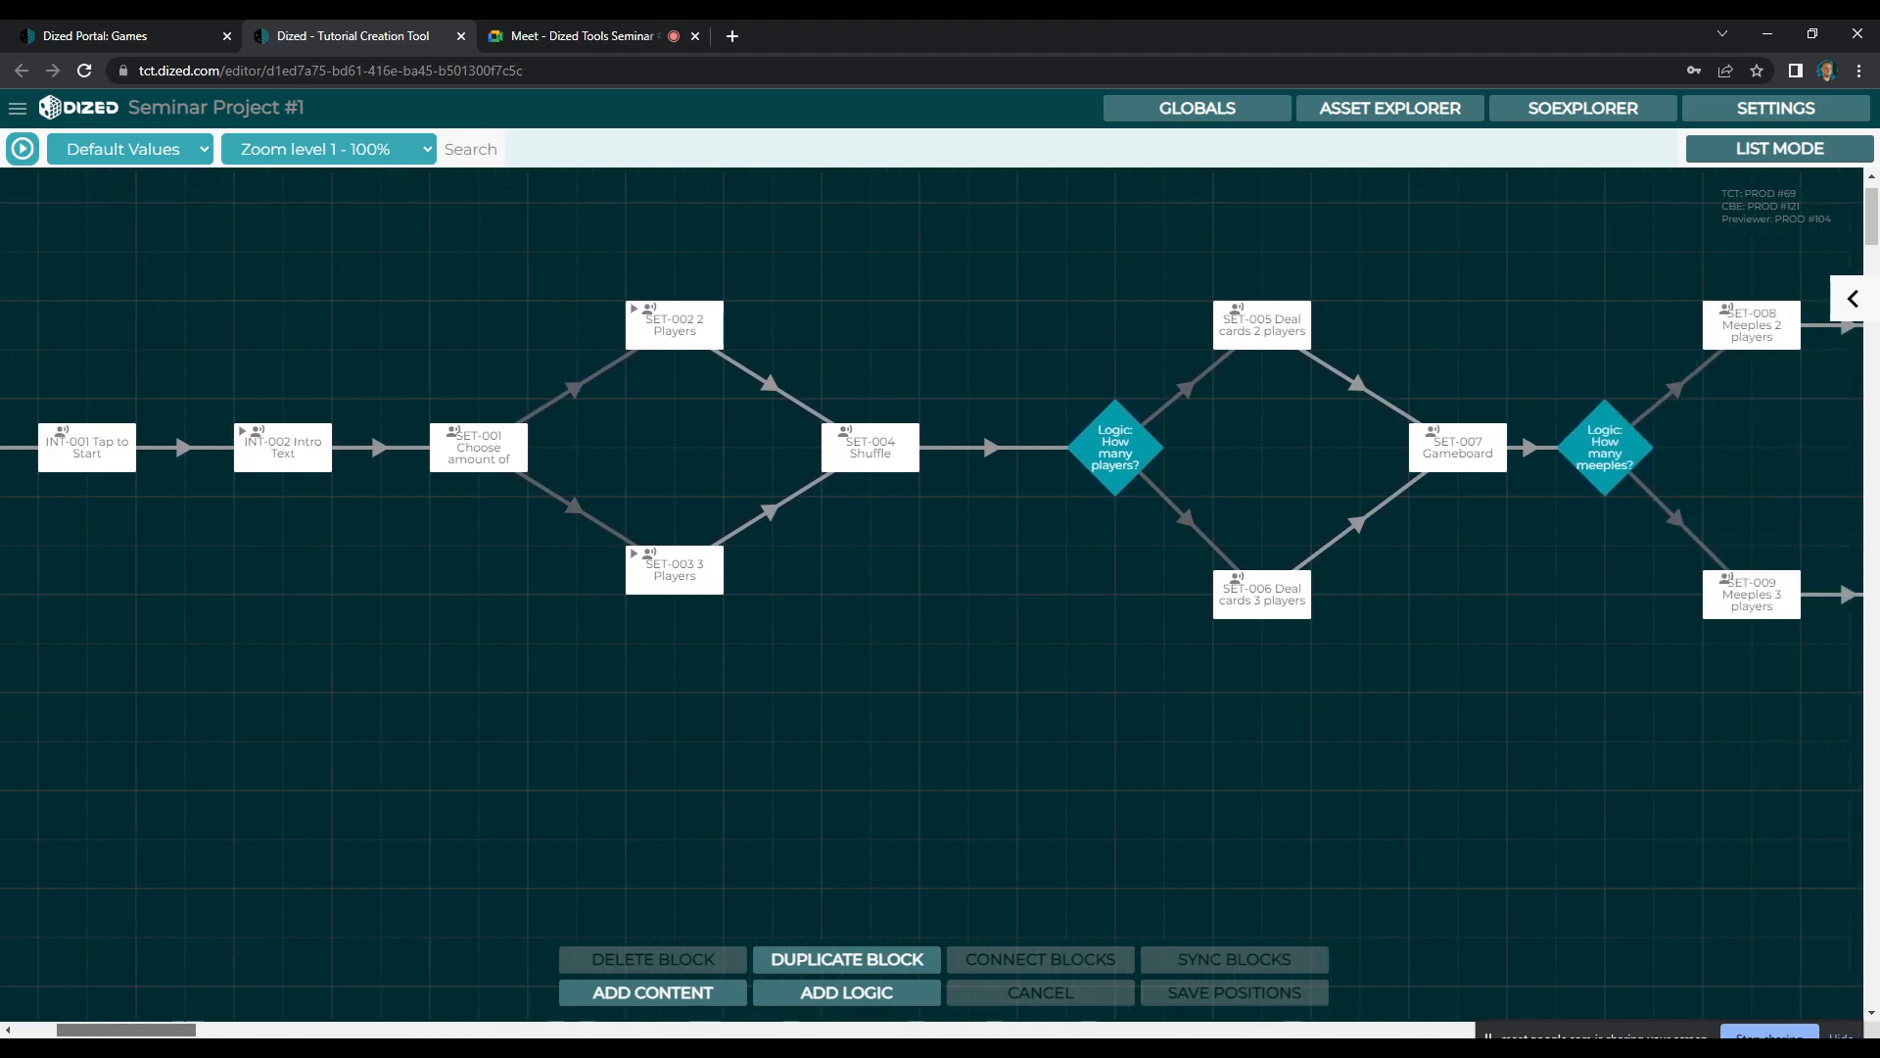
{"action": "mouse_move", "coordinate": [126, 1034]}
{"action": "left_mouse_down"}
{"action": "mouse_move", "coordinate": [224, 1029]}
{"action": "mouse_move", "coordinate": [252, 1006]}
{"action": "mouse_move", "coordinate": [98, 1033]}
{"action": "mouse_move", "coordinate": [161, 1031]}
{"action": "left_mouse_up"}
Examine the round 1 turn loop, including the second player, play or recap, and go to round 2 blocks
{"action": "scroll", "coordinate": [1036, 680], "scroll_direction": "down", "scroll_amount": 3}
{"action": "scroll", "coordinate": [1393, 771], "scroll_direction": "down", "scroll_amount": 1}
{"action": "scroll", "coordinate": [222, 871], "scroll_direction": "down", "scroll_amount": 5}
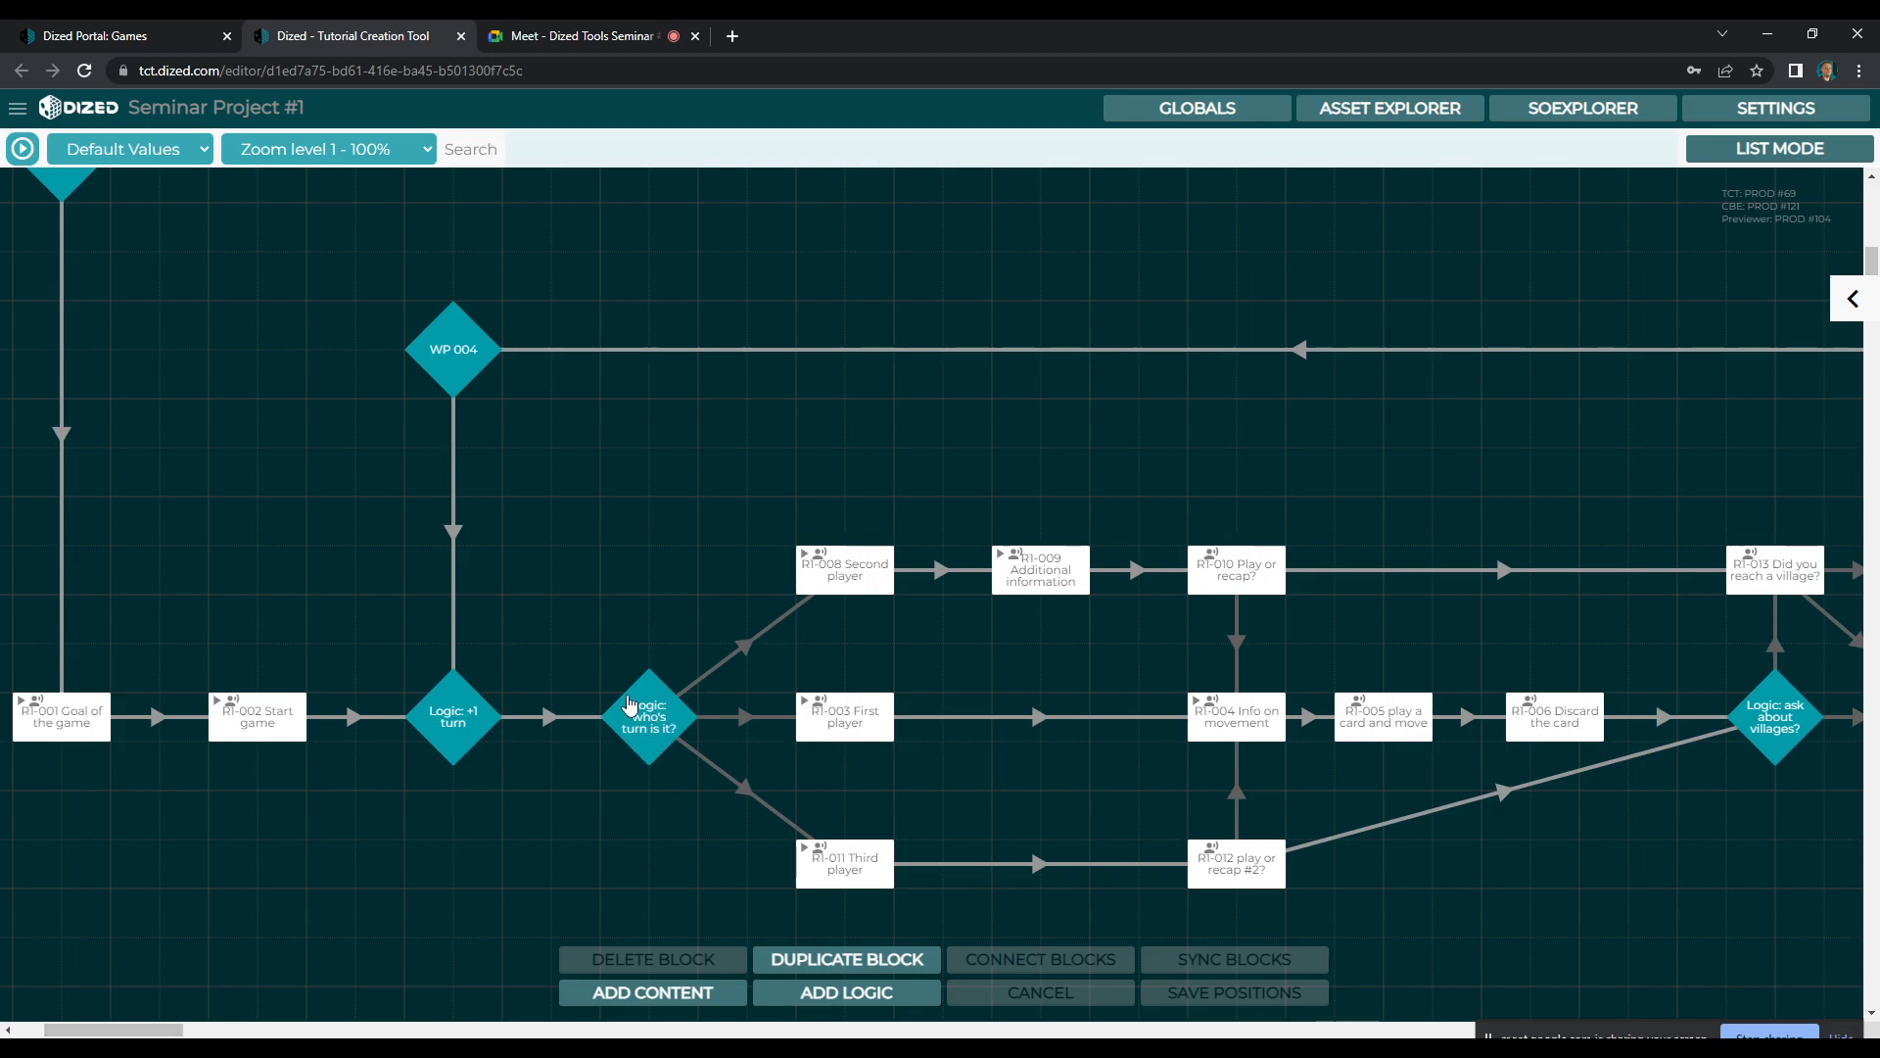
{"action": "left_click_drag", "start_coordinate": [113, 1029], "coordinate": [141, 1029]}
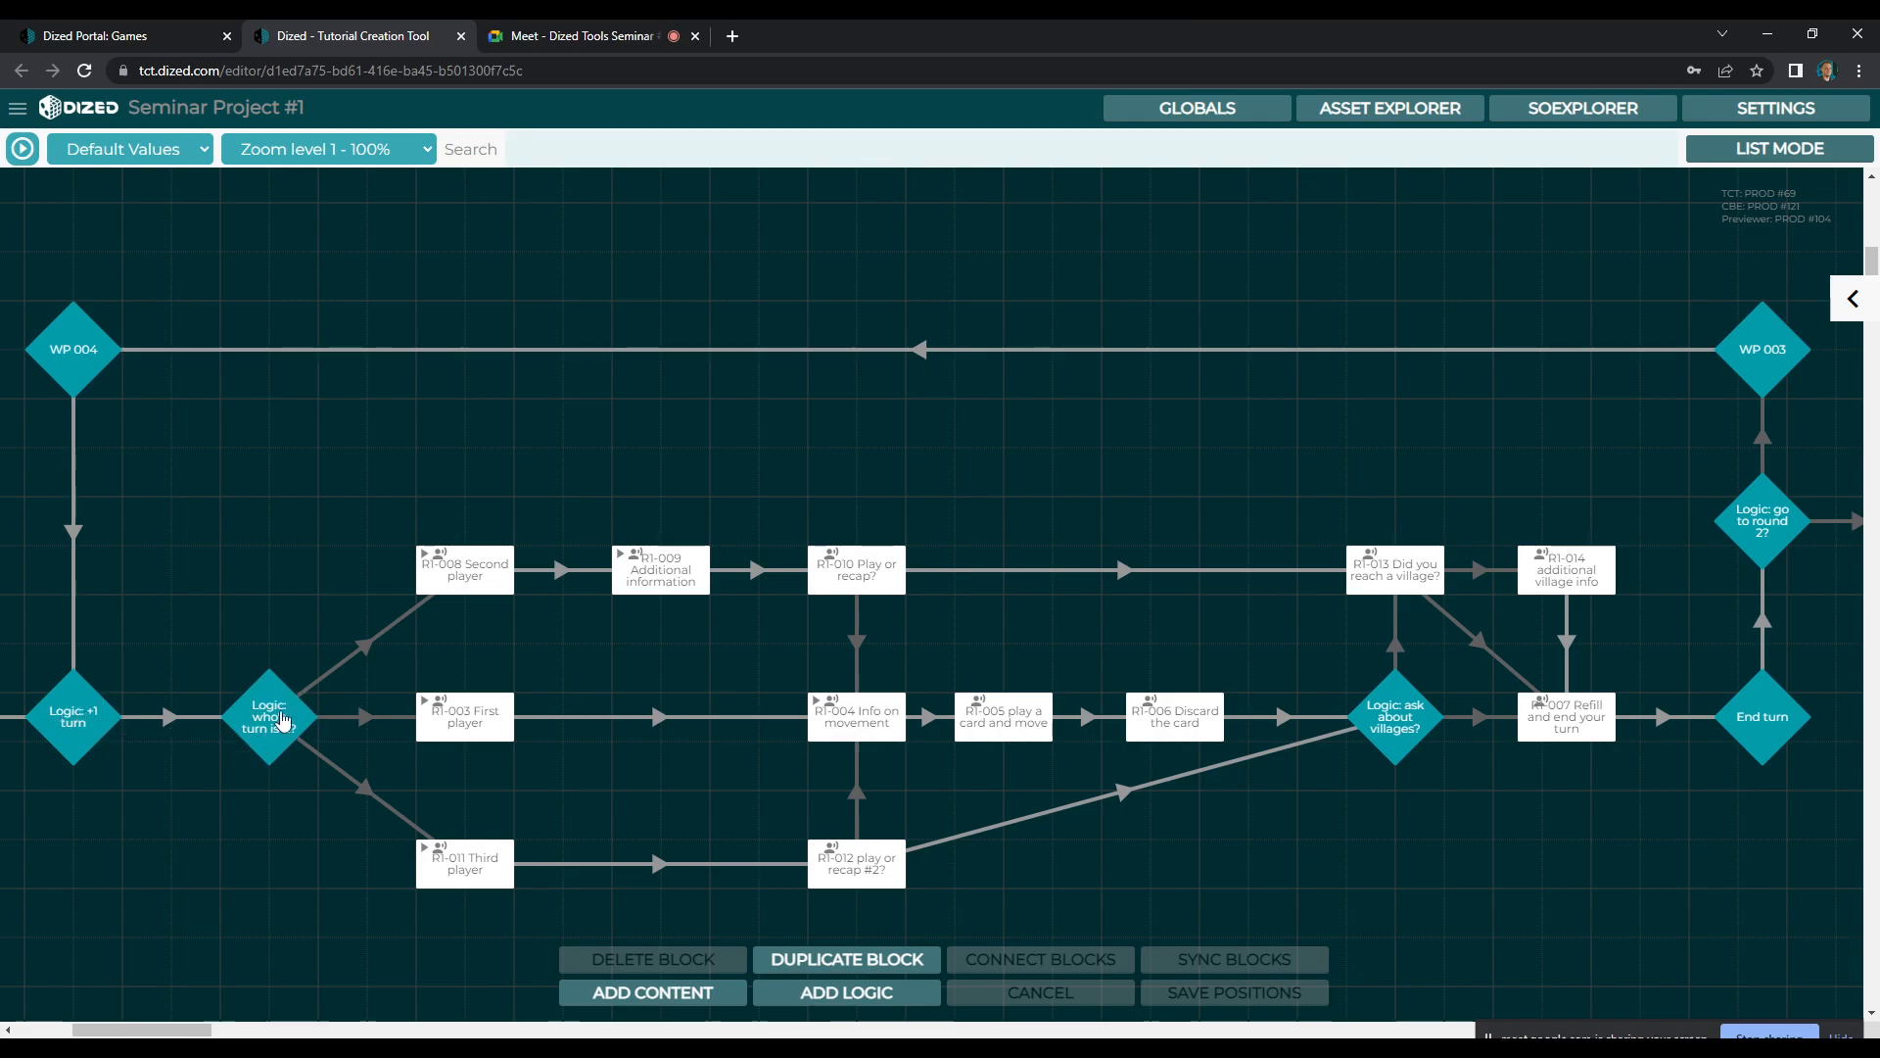
{"action": "left_click", "coordinate": [468, 573]}
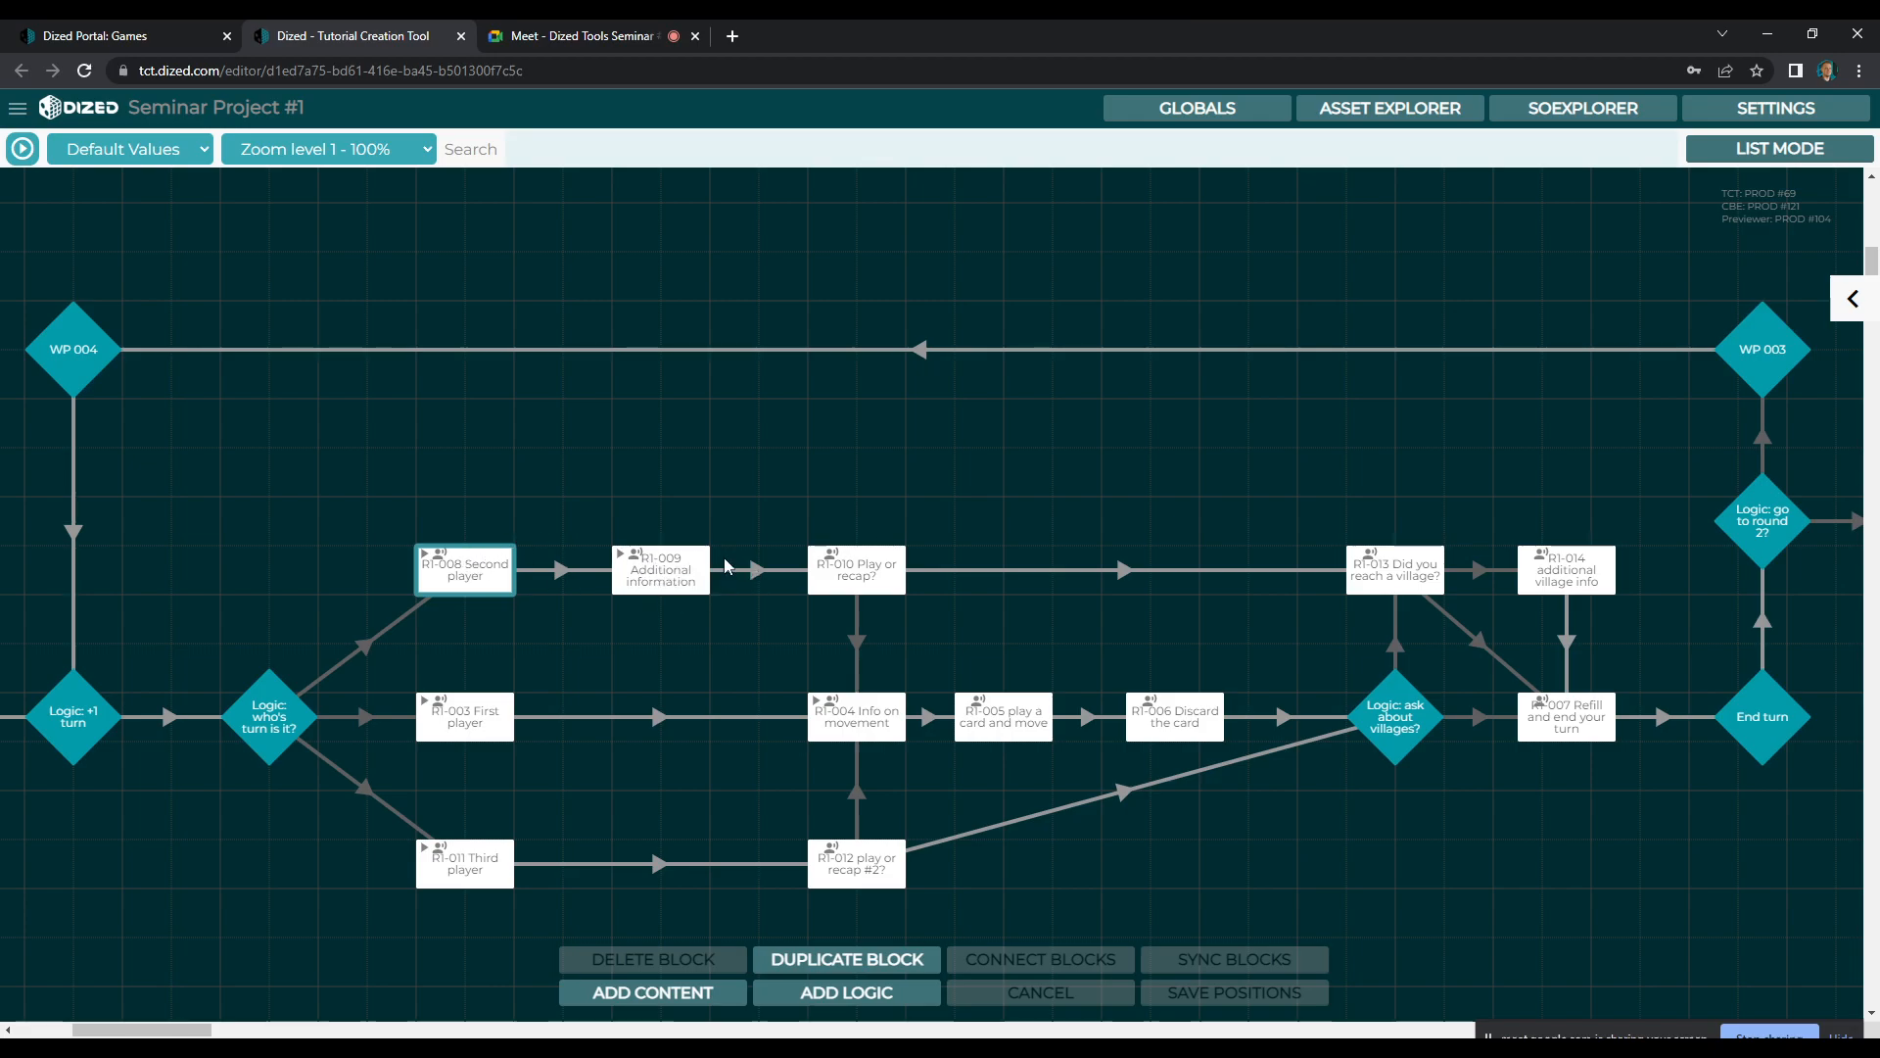
{"action": "left_click", "coordinate": [874, 579]}
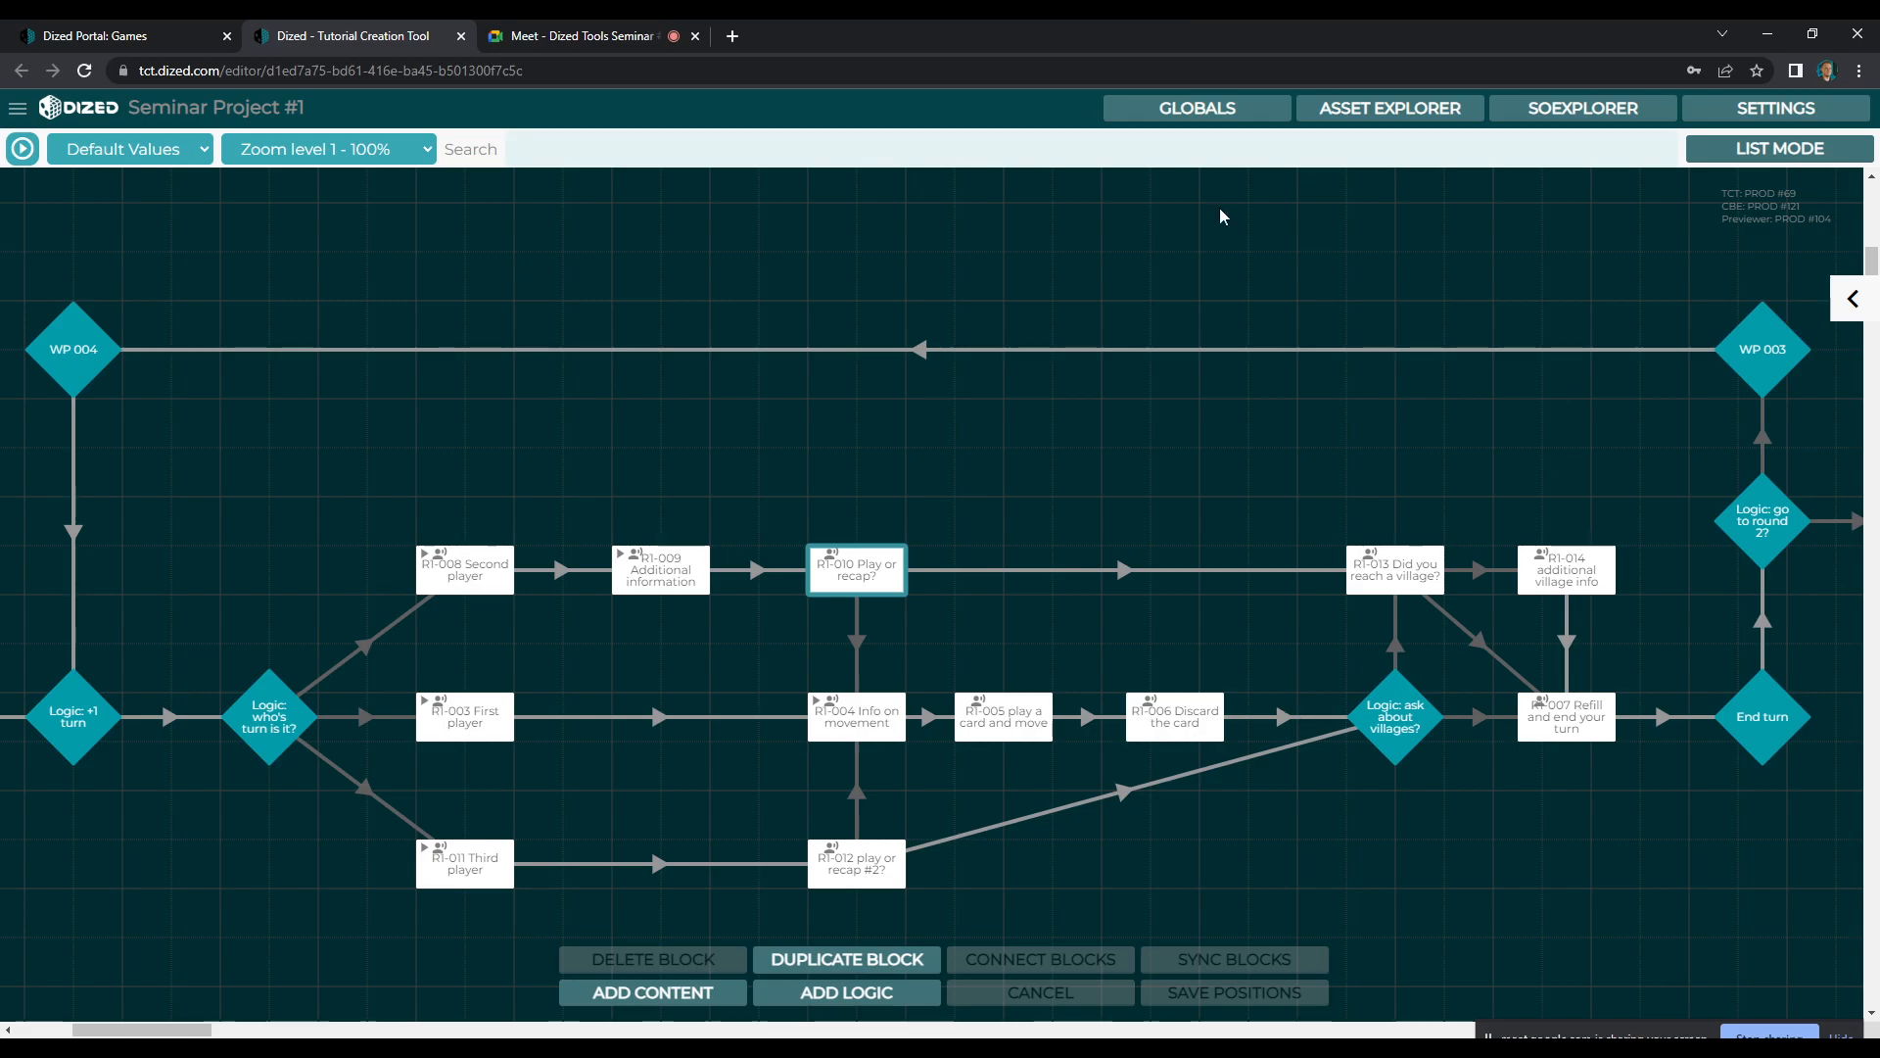
{"action": "left_click", "coordinate": [1771, 519]}
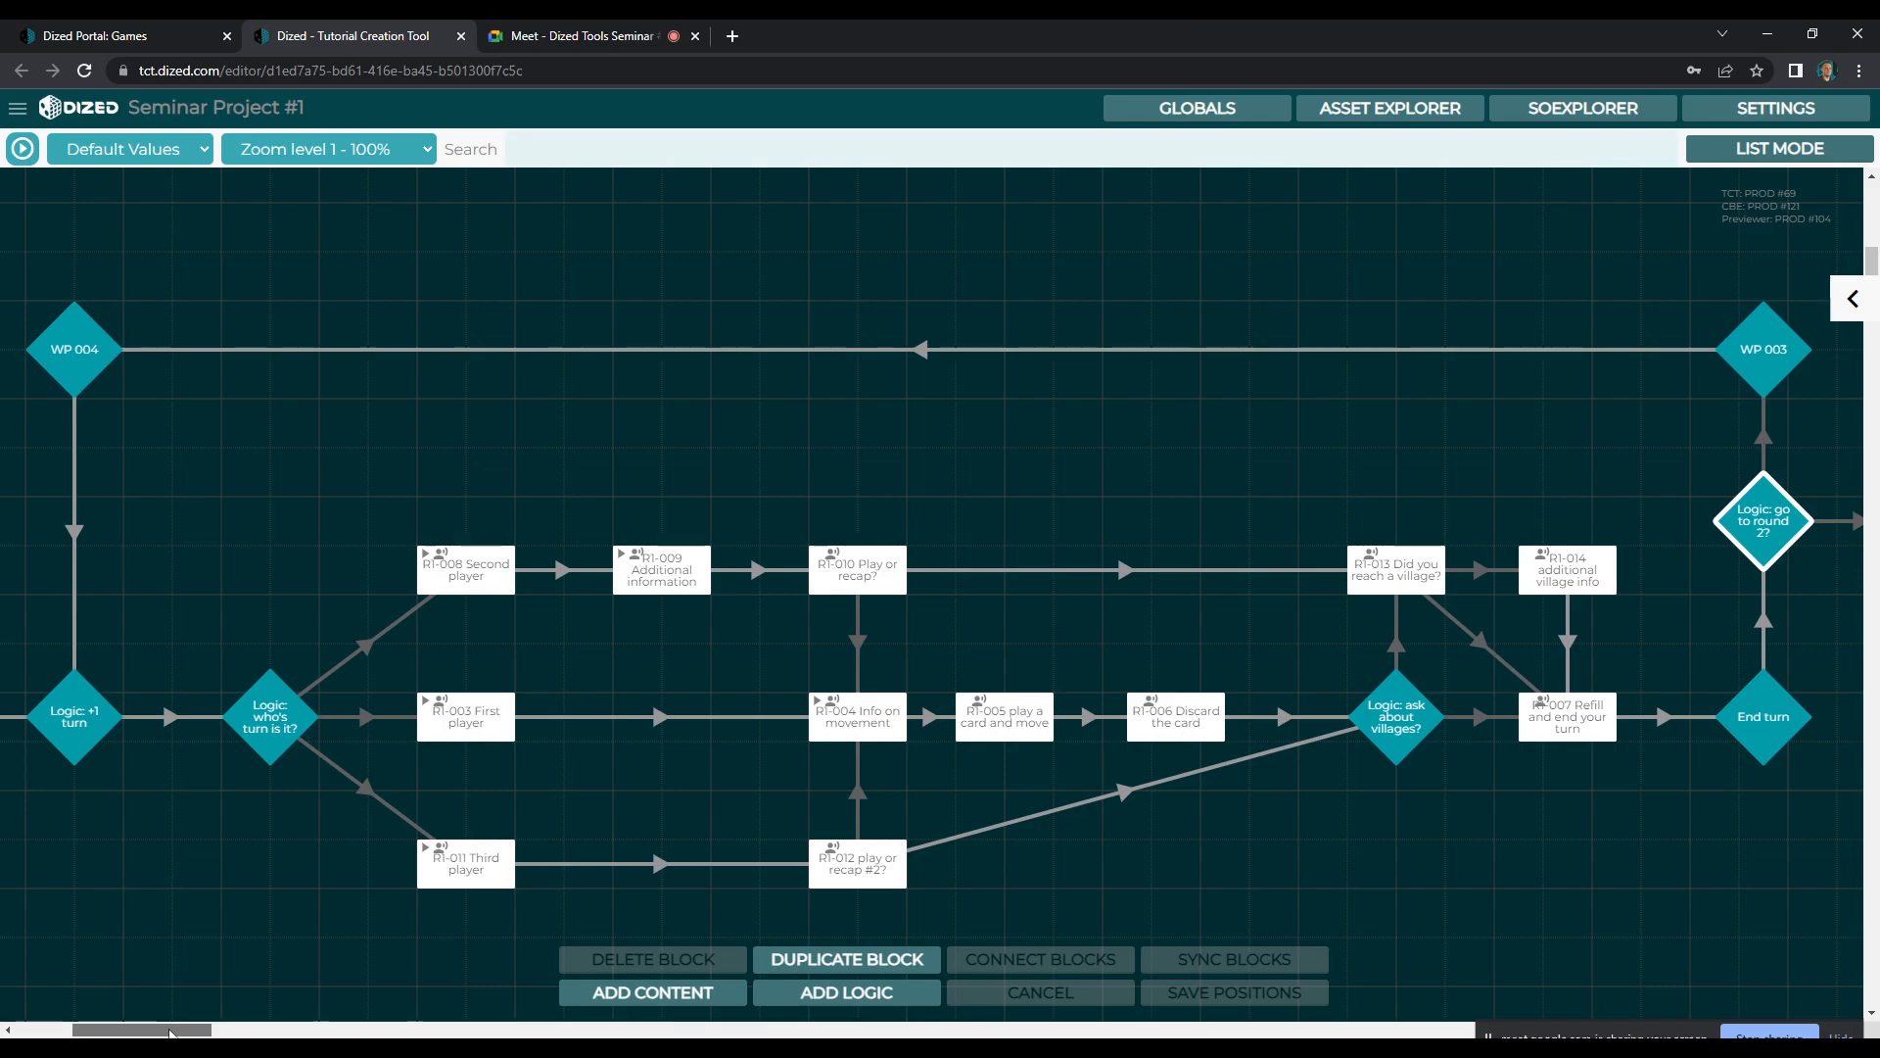
{"action": "mouse_move", "coordinate": [170, 1031]}
{"action": "left_mouse_down"}
{"action": "mouse_move", "coordinate": [203, 1032]}
{"action": "mouse_move", "coordinate": [134, 1027]}
{"action": "left_mouse_up"}
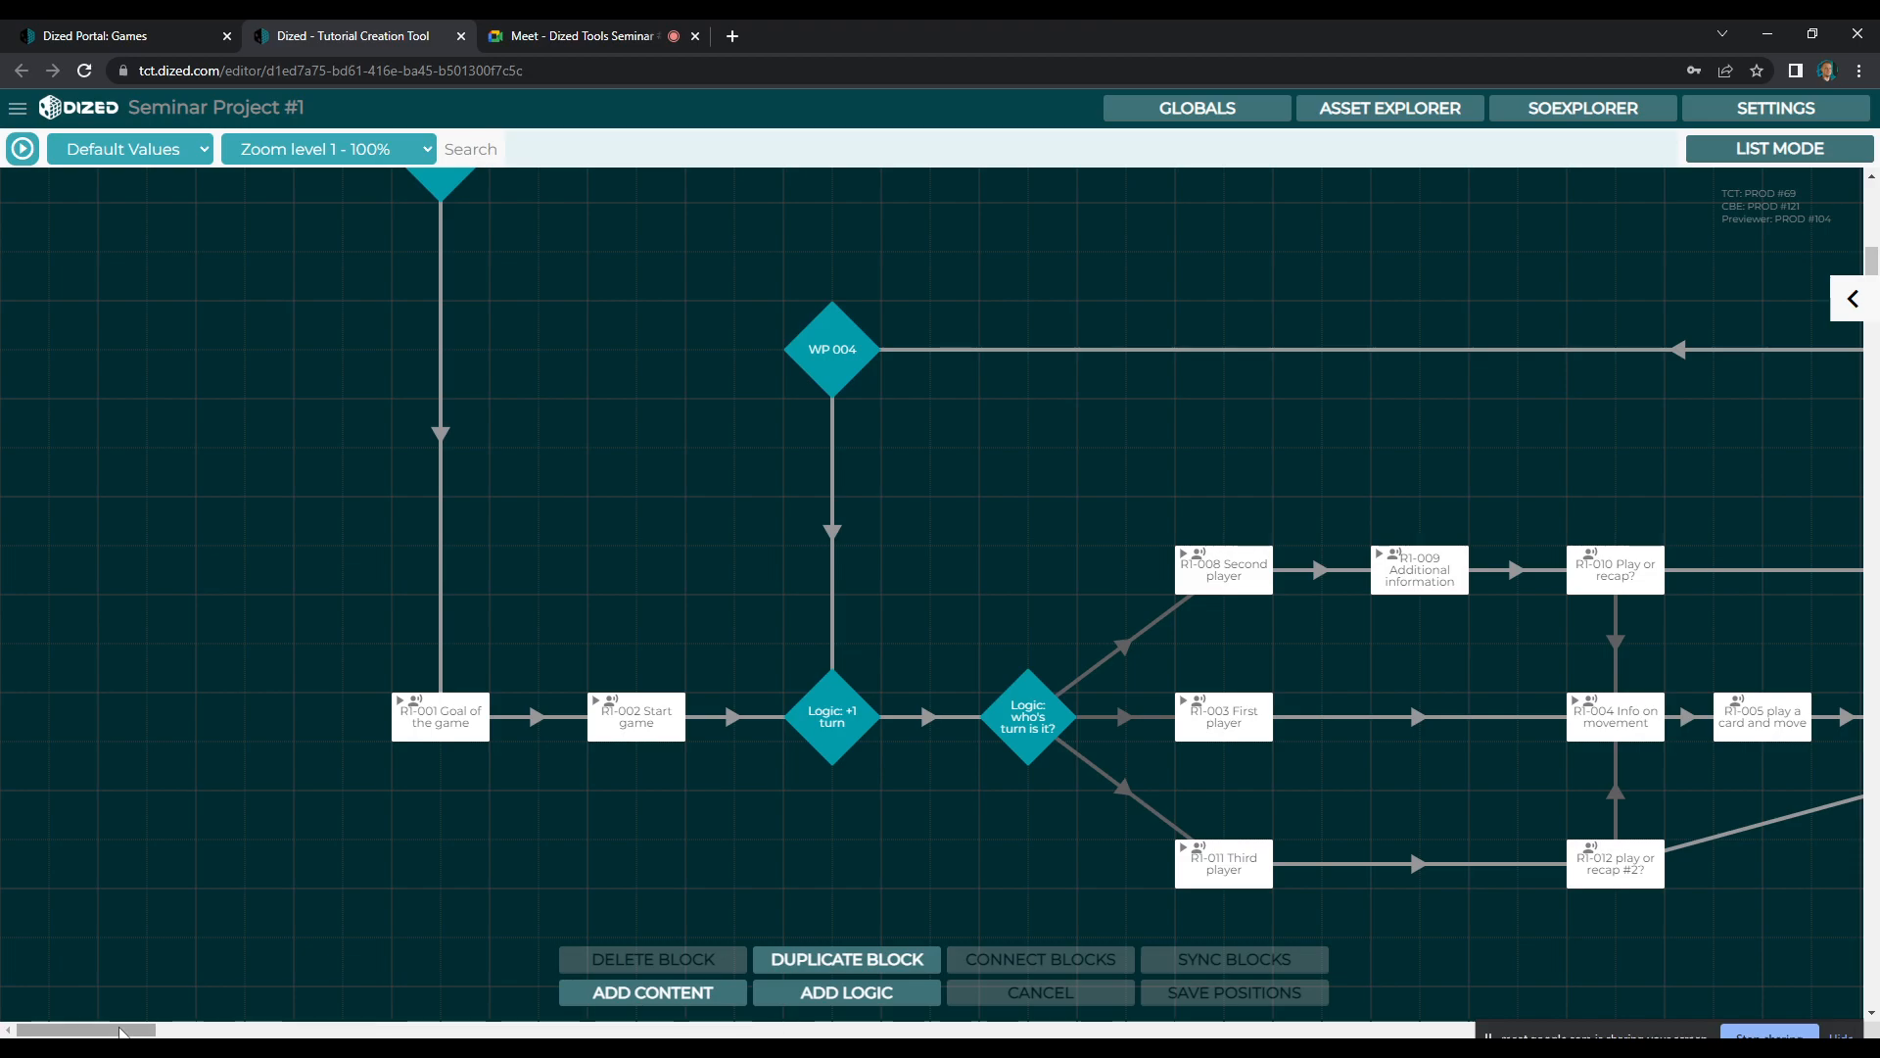
Review the end of the setup flow and read the subtitle of the R1-002 Start game block
{"action": "scroll", "coordinate": [433, 813], "scroll_direction": "up", "scroll_amount": 5}
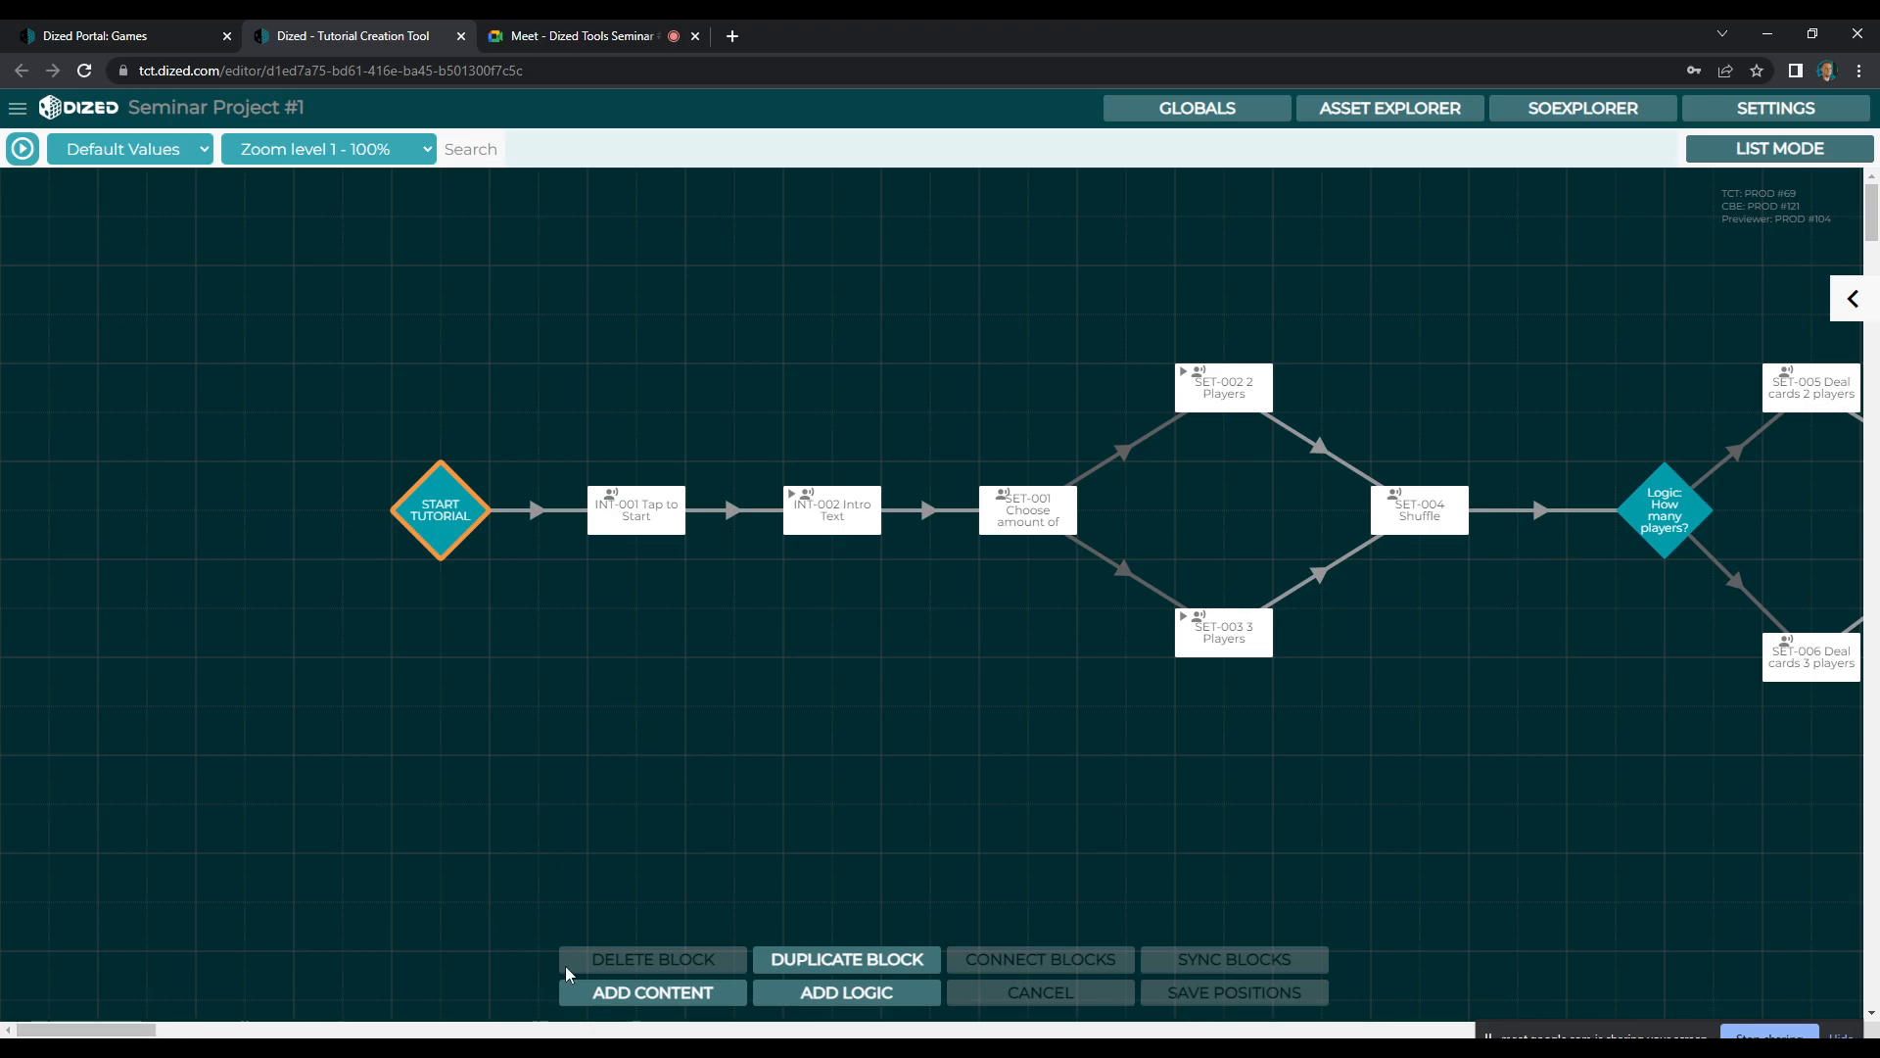
{"action": "left_click_drag", "start_coordinate": [116, 1035], "coordinate": [233, 1035]}
{"action": "left_click", "coordinate": [950, 384]}
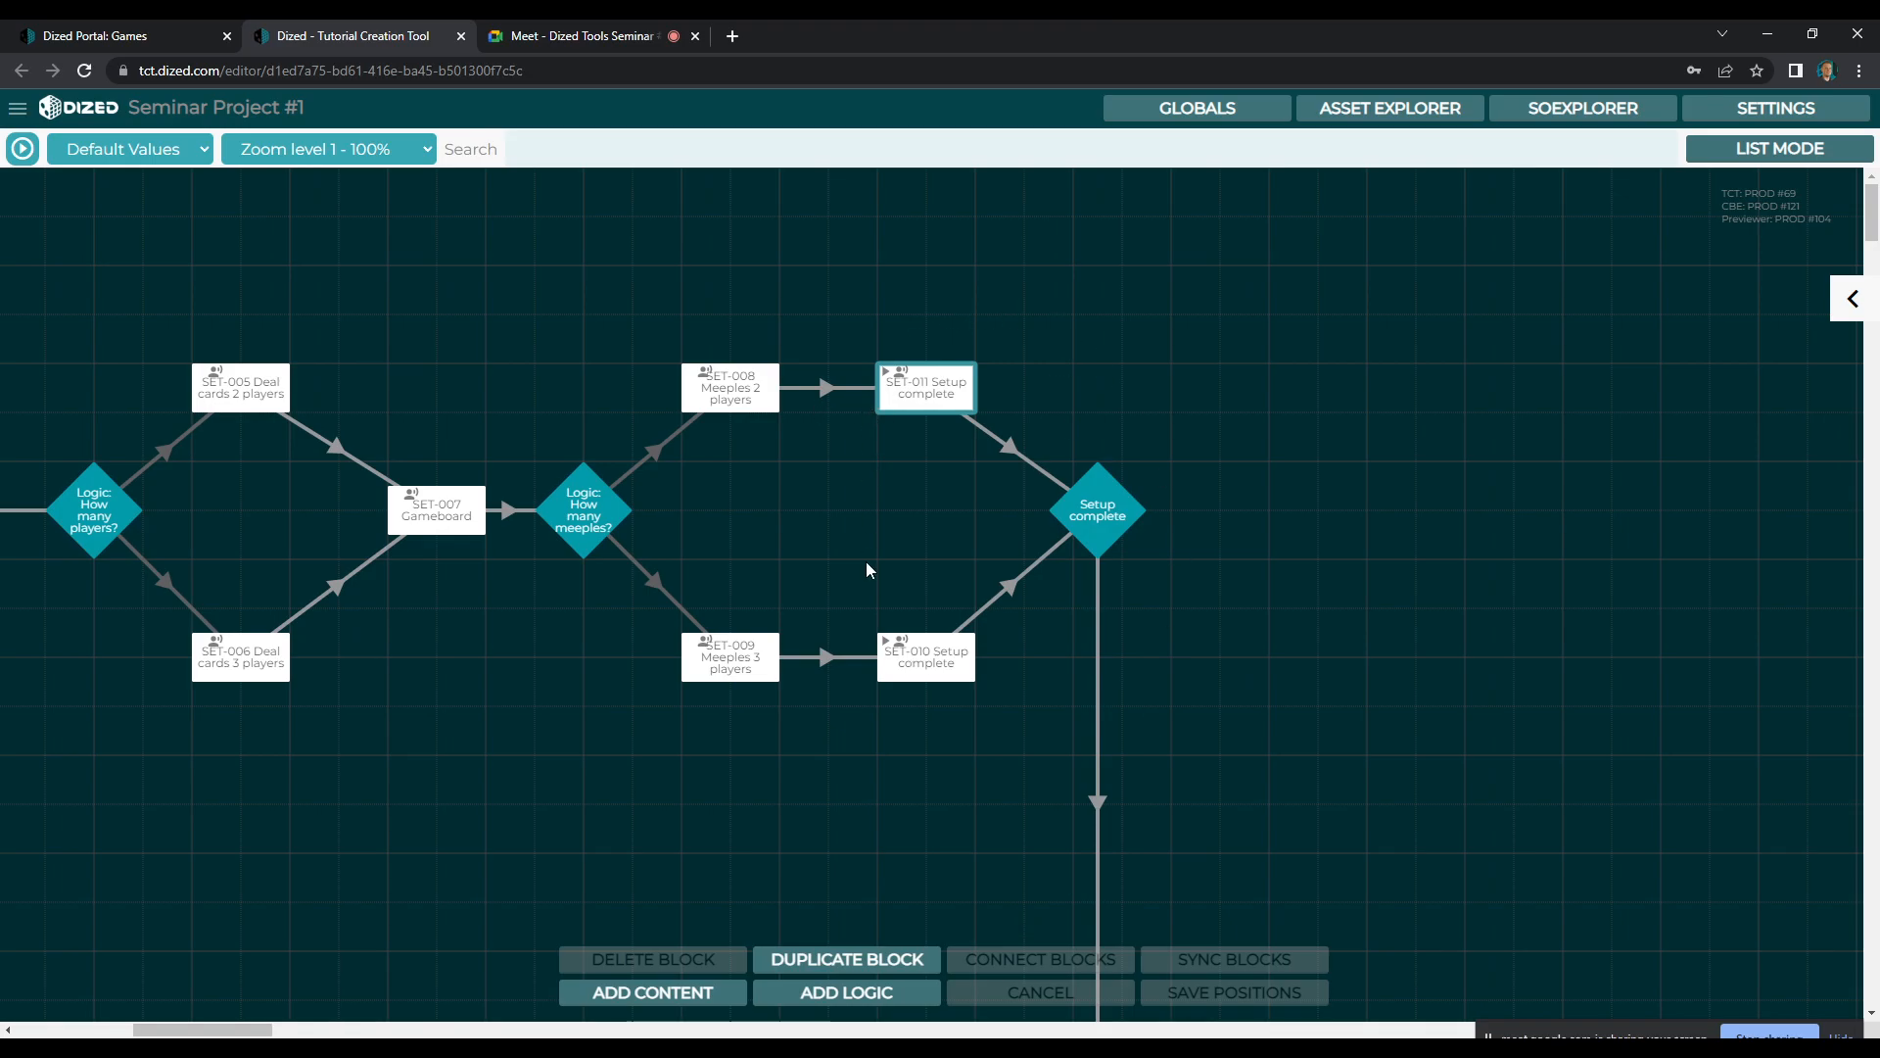
{"action": "scroll", "coordinate": [600, 889], "scroll_direction": "down", "scroll_amount": 10}
{"action": "scroll", "coordinate": [593, 885], "scroll_direction": "left", "scroll_amount": 5}
{"action": "left_click", "coordinate": [595, 882]}
{"action": "left_click", "coordinate": [1852, 298]}
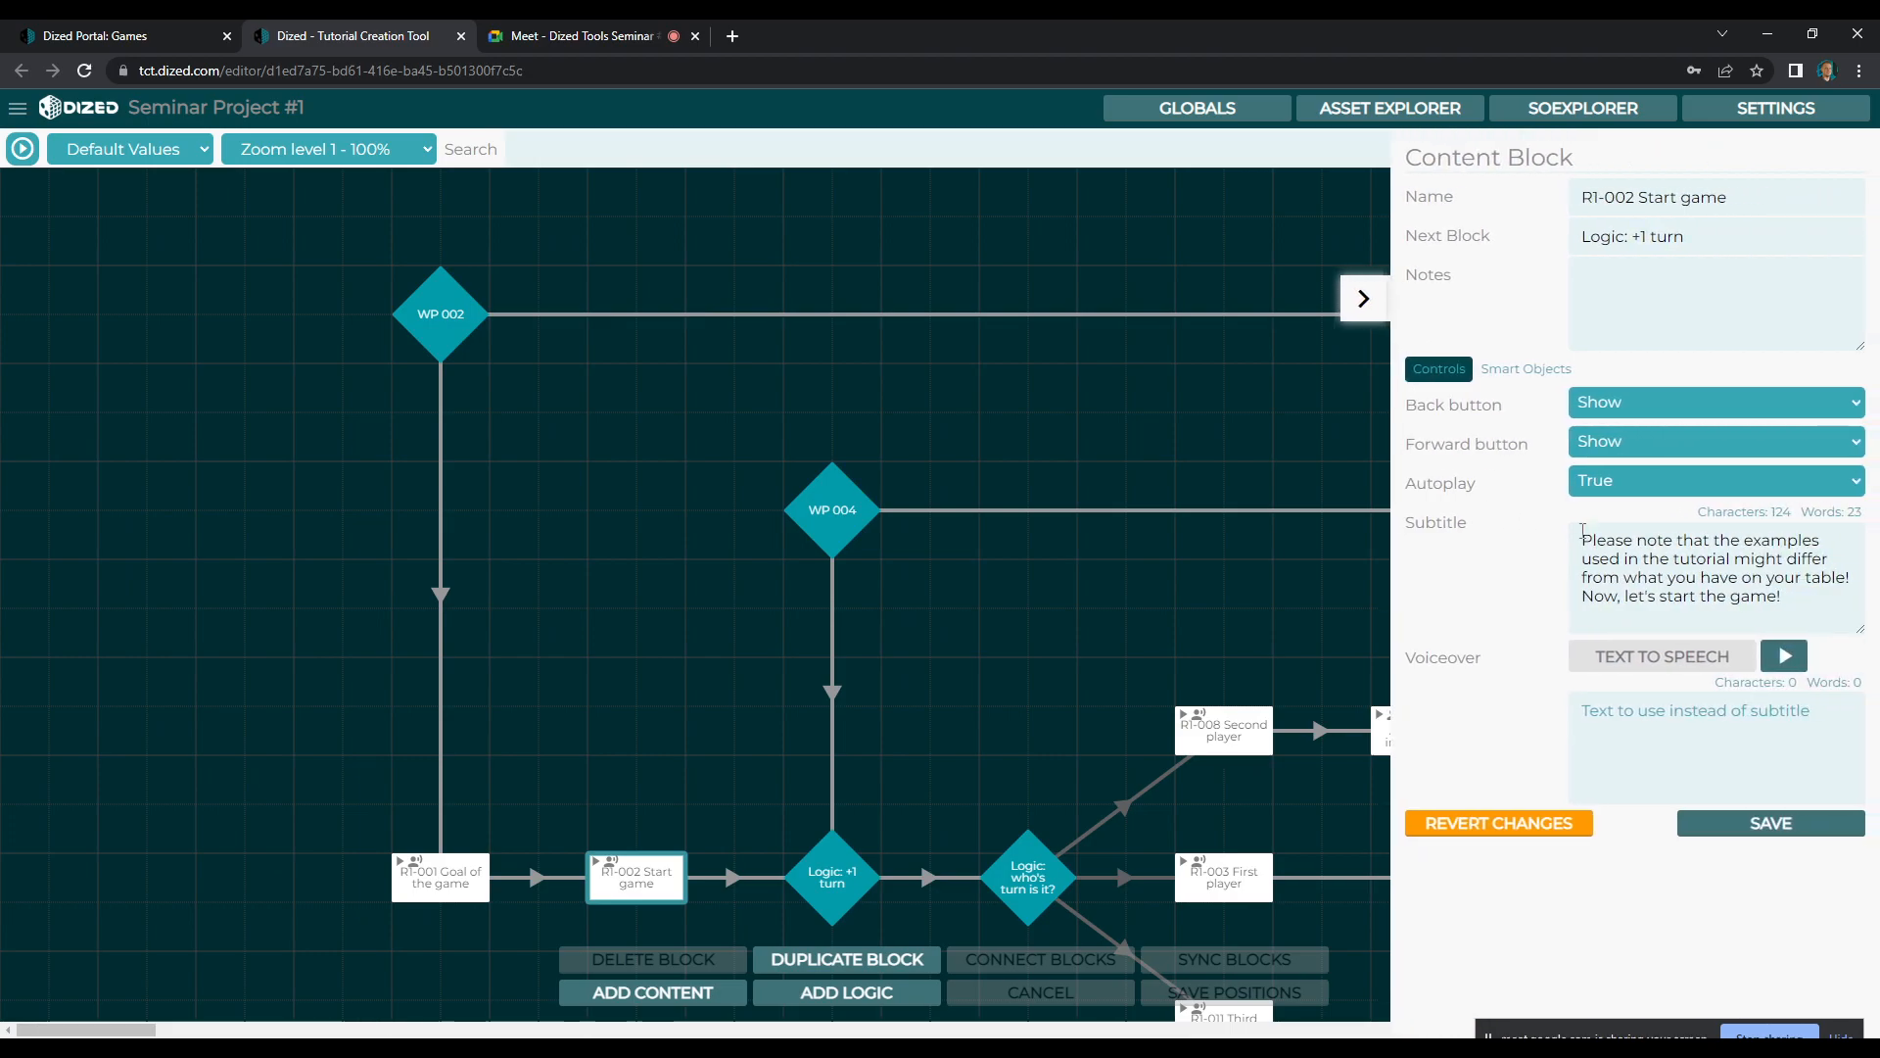
{"action": "left_click_drag", "start_coordinate": [1583, 540], "coordinate": [1810, 606]}
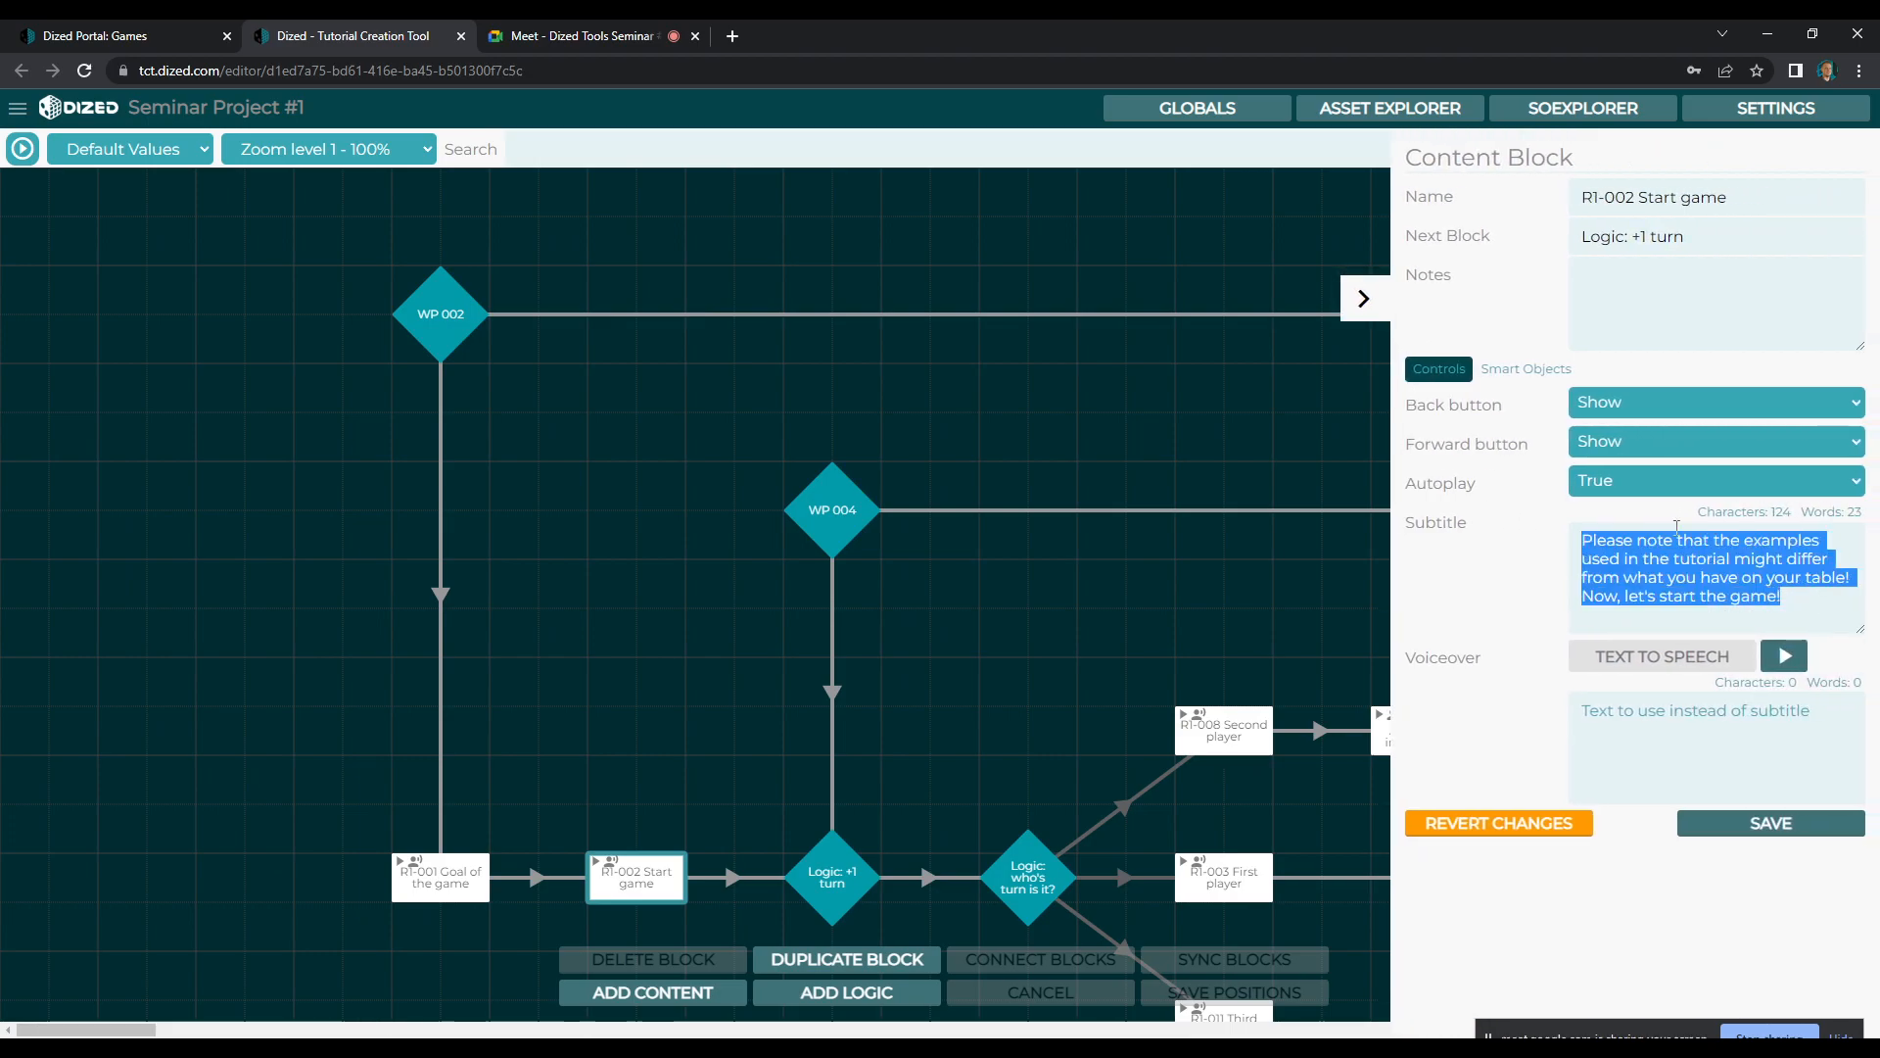
{"action": "left_click", "coordinate": [1375, 309]}
Open the scenes of the SET-011 and SET-010 Setup complete blocks in turn to compare their object layouts
{"action": "left_click_drag", "start_coordinate": [125, 1030], "coordinate": [242, 1034]}
{"action": "scroll", "coordinate": [1012, 729], "scroll_direction": "up", "scroll_amount": 8}
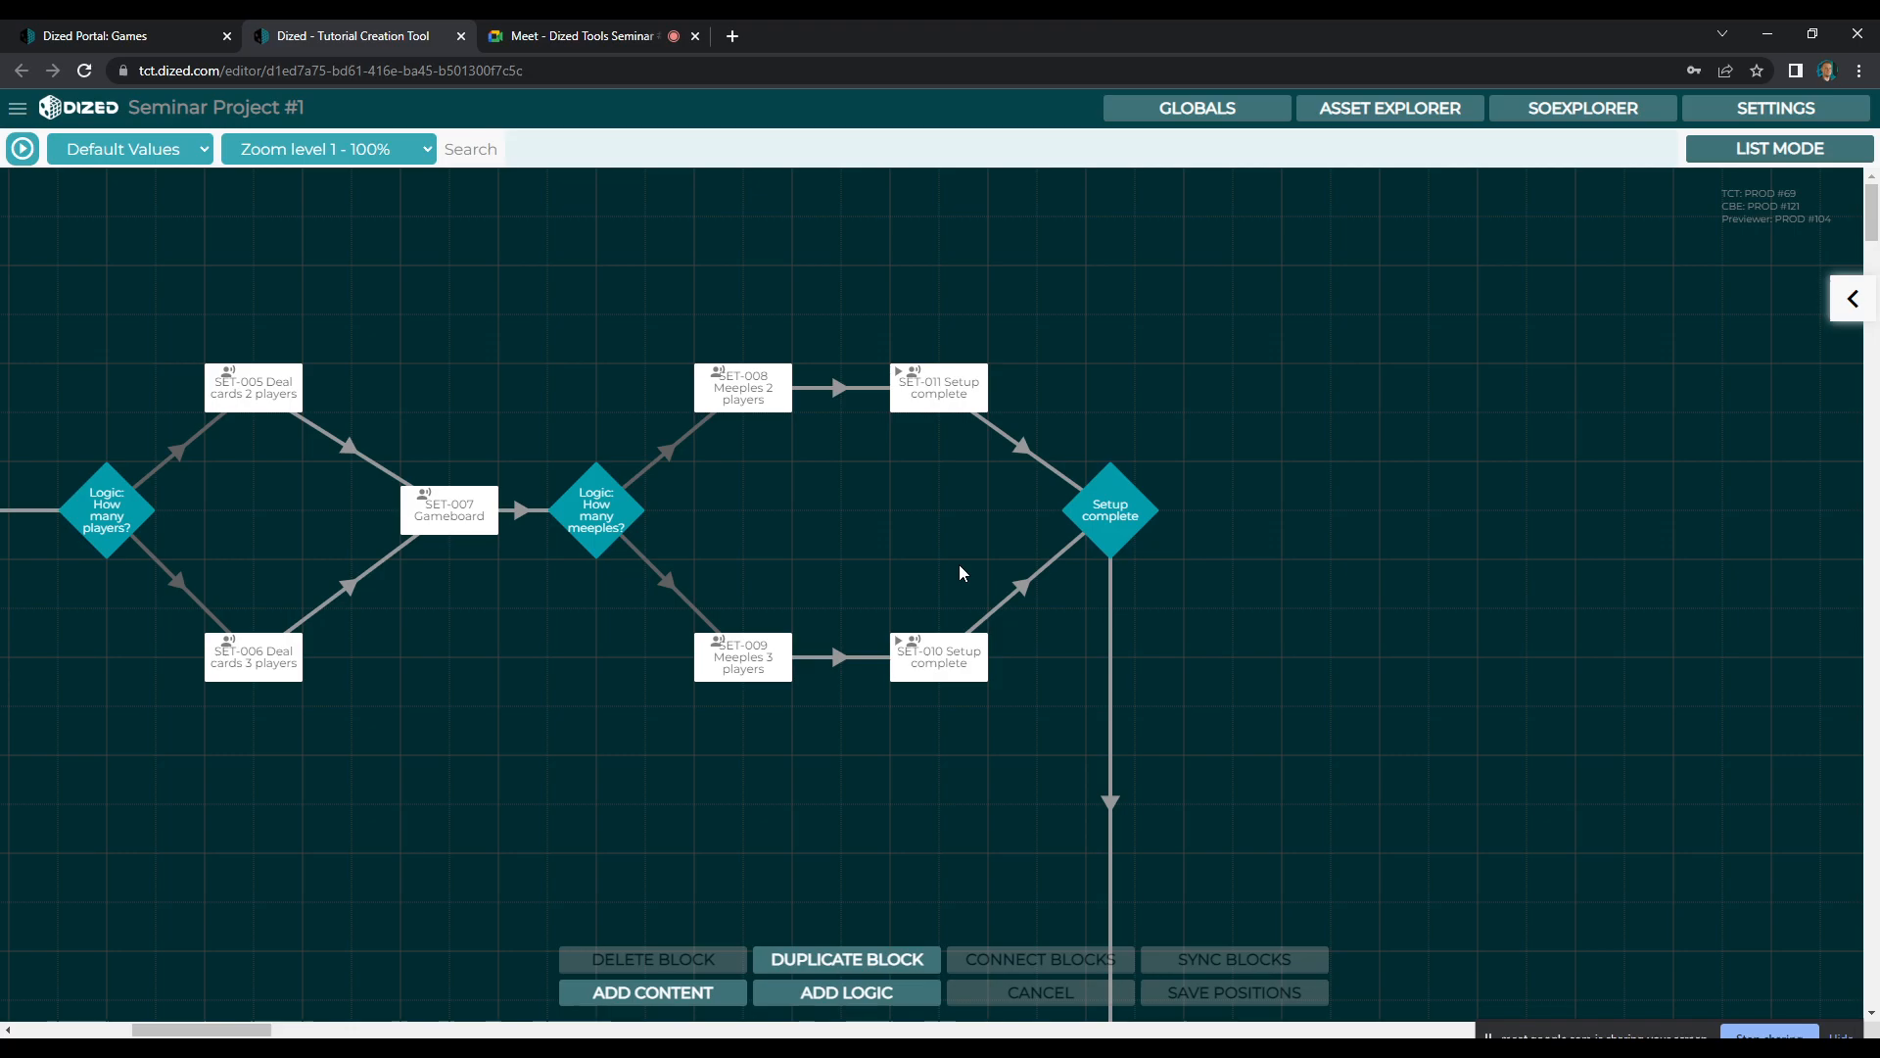
{"action": "left_click", "coordinate": [965, 378]}
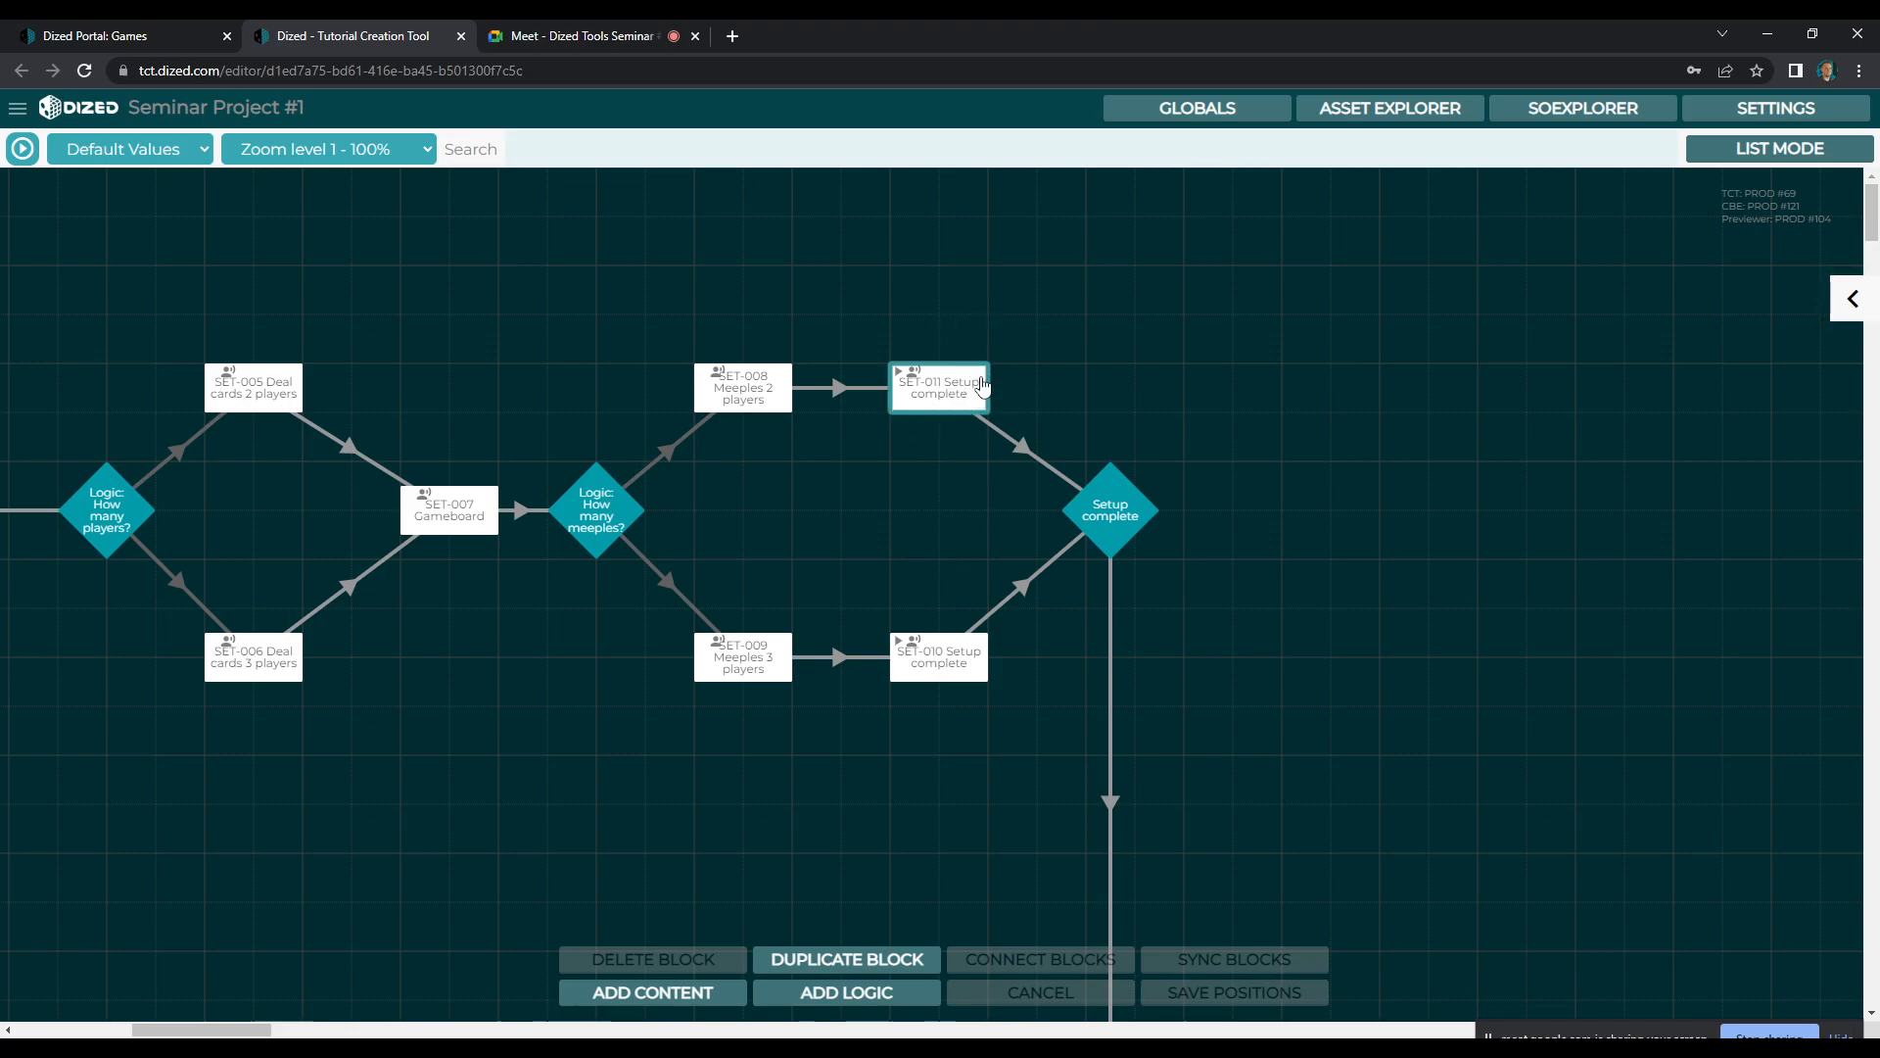
{"action": "double_click", "coordinate": [959, 392]}
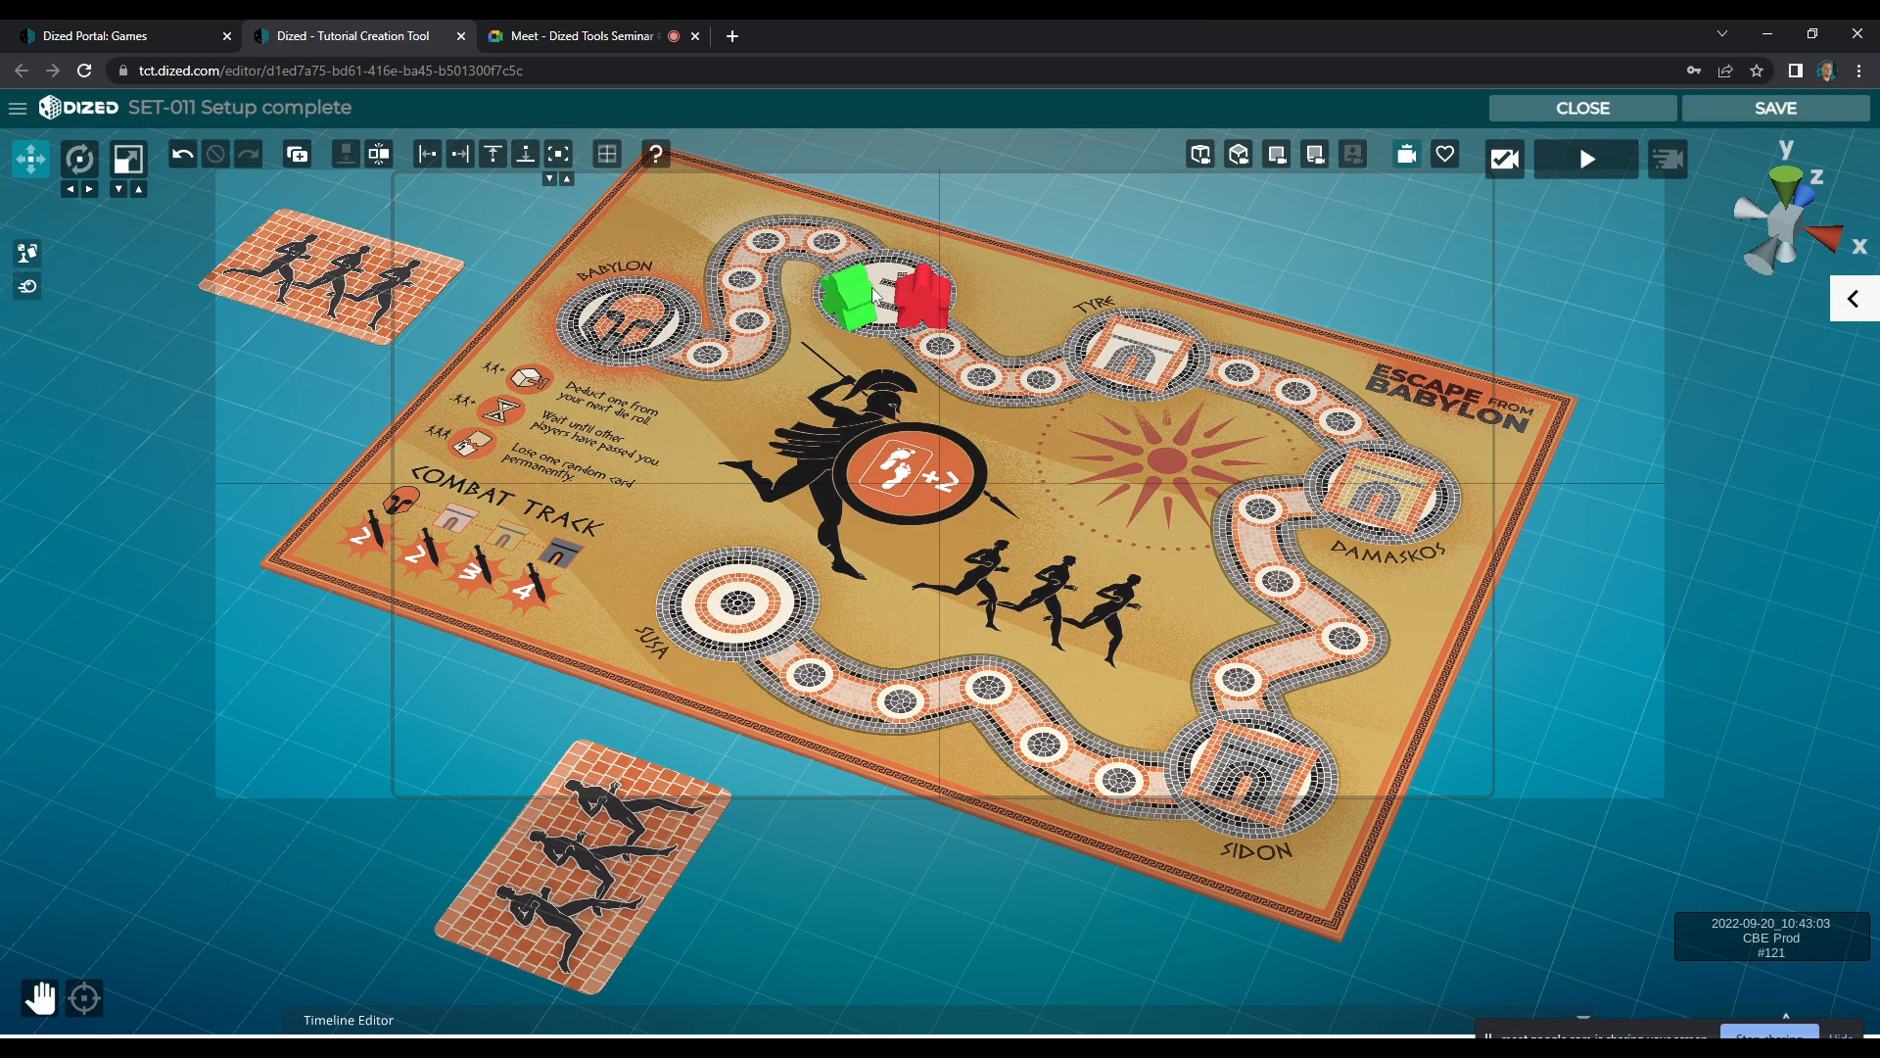
{"action": "left_click", "coordinate": [1621, 113]}
{"action": "left_click", "coordinate": [944, 658]}
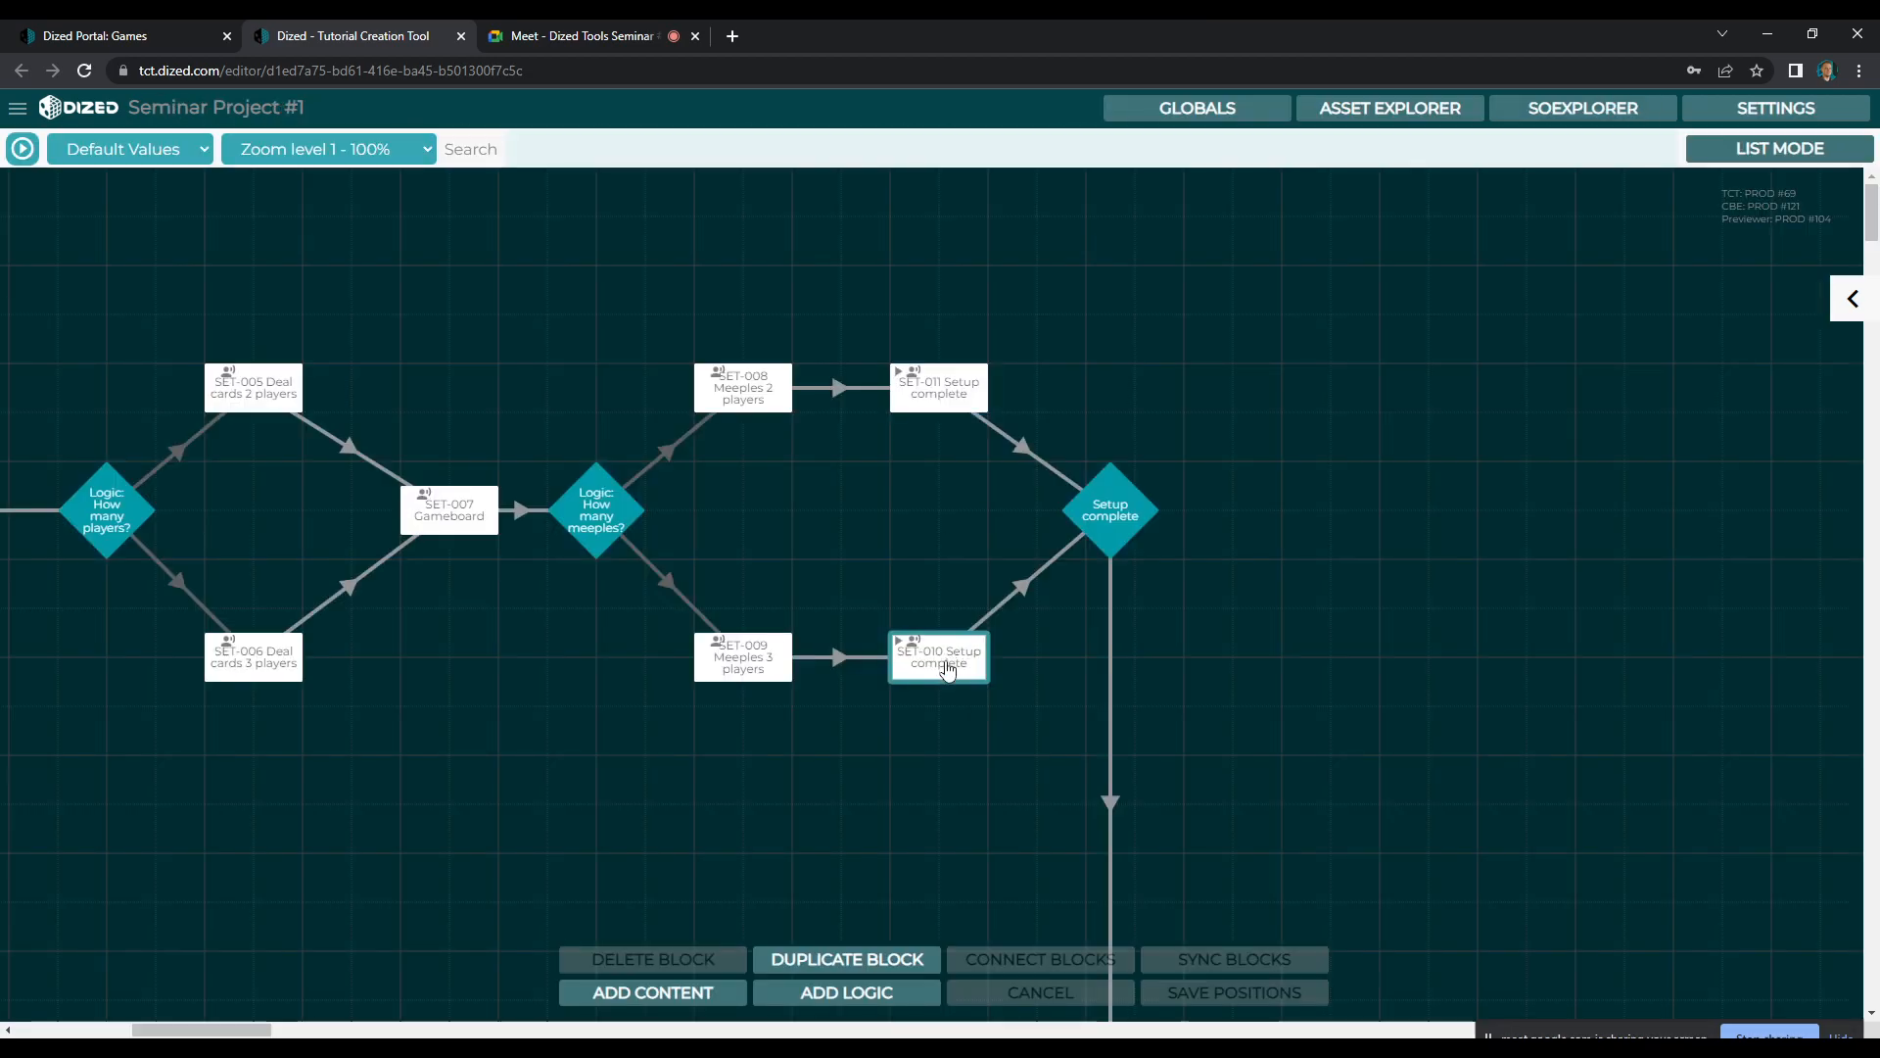
{"action": "double_click", "coordinate": [944, 658]}
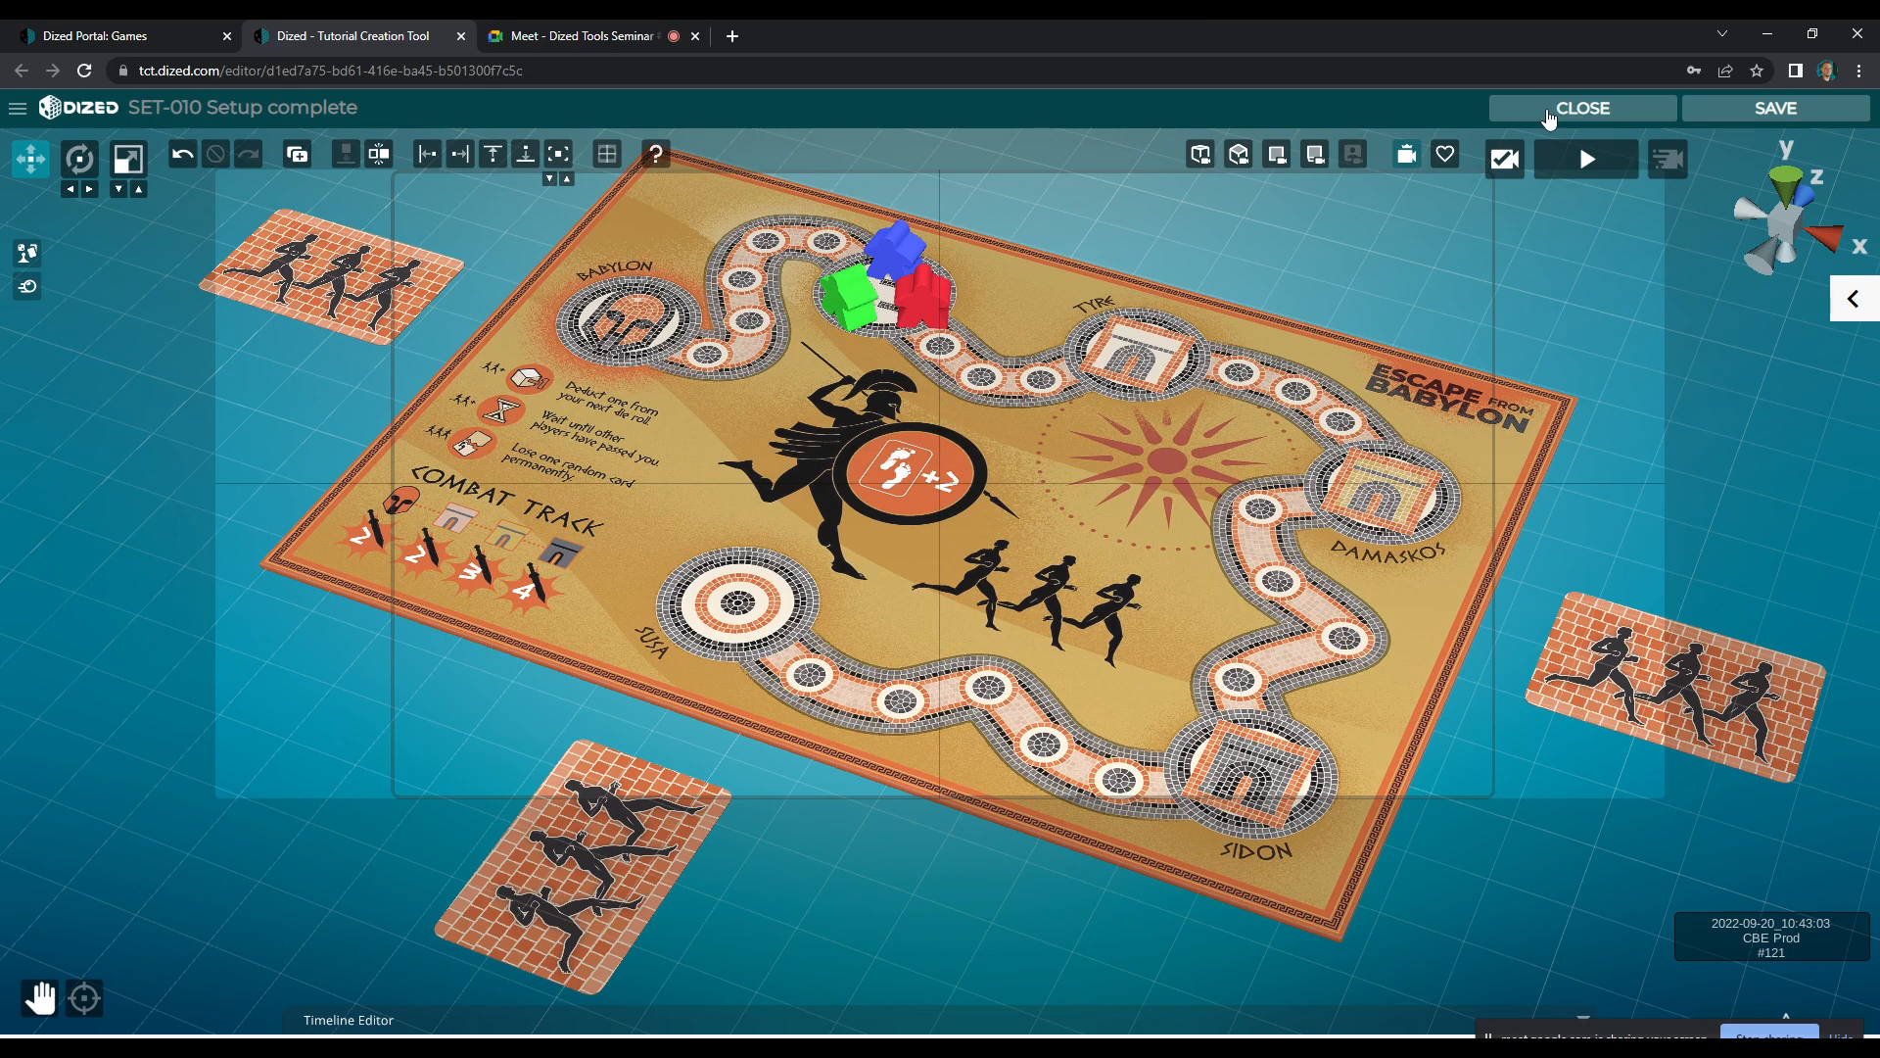
{"action": "left_click", "coordinate": [1549, 116]}
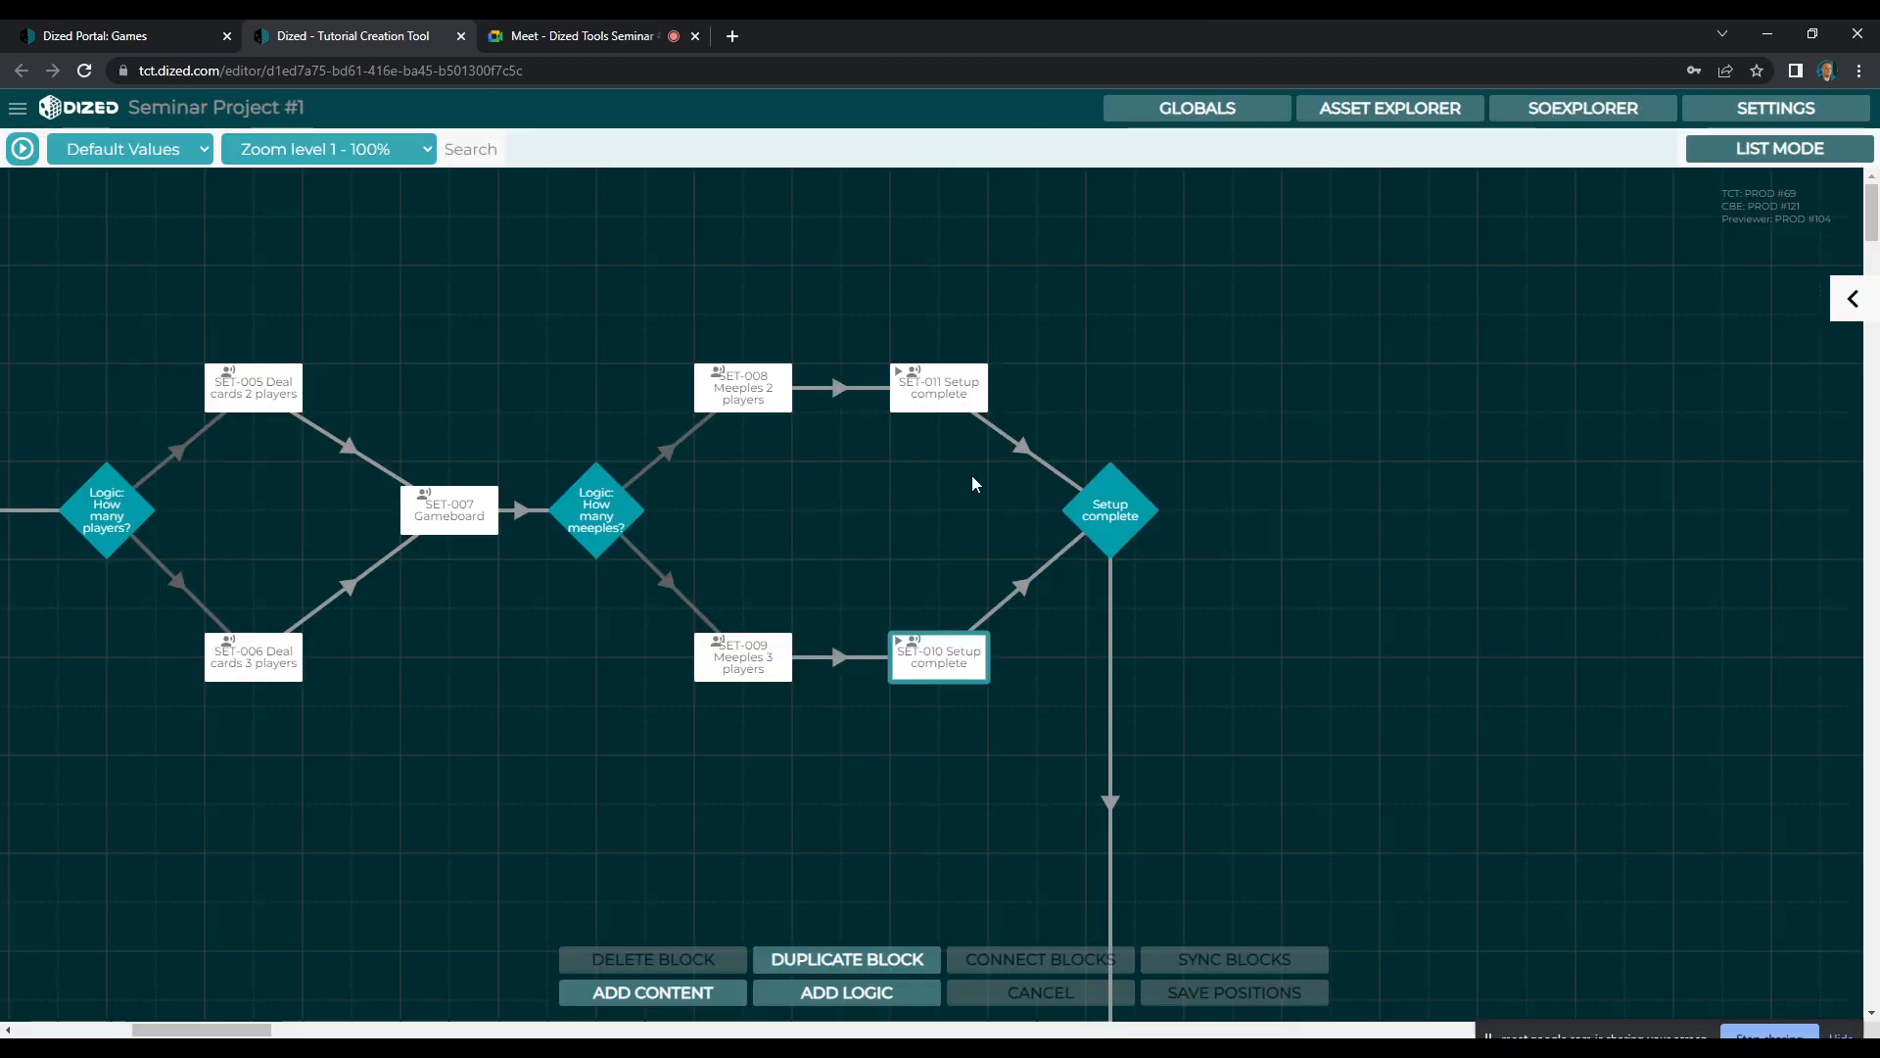
Duplicate the SET-011 Setup complete block with Smart Object positions synced and block links cleared, placing the copy below the setup flow
{"action": "left_click", "coordinate": [967, 398]}
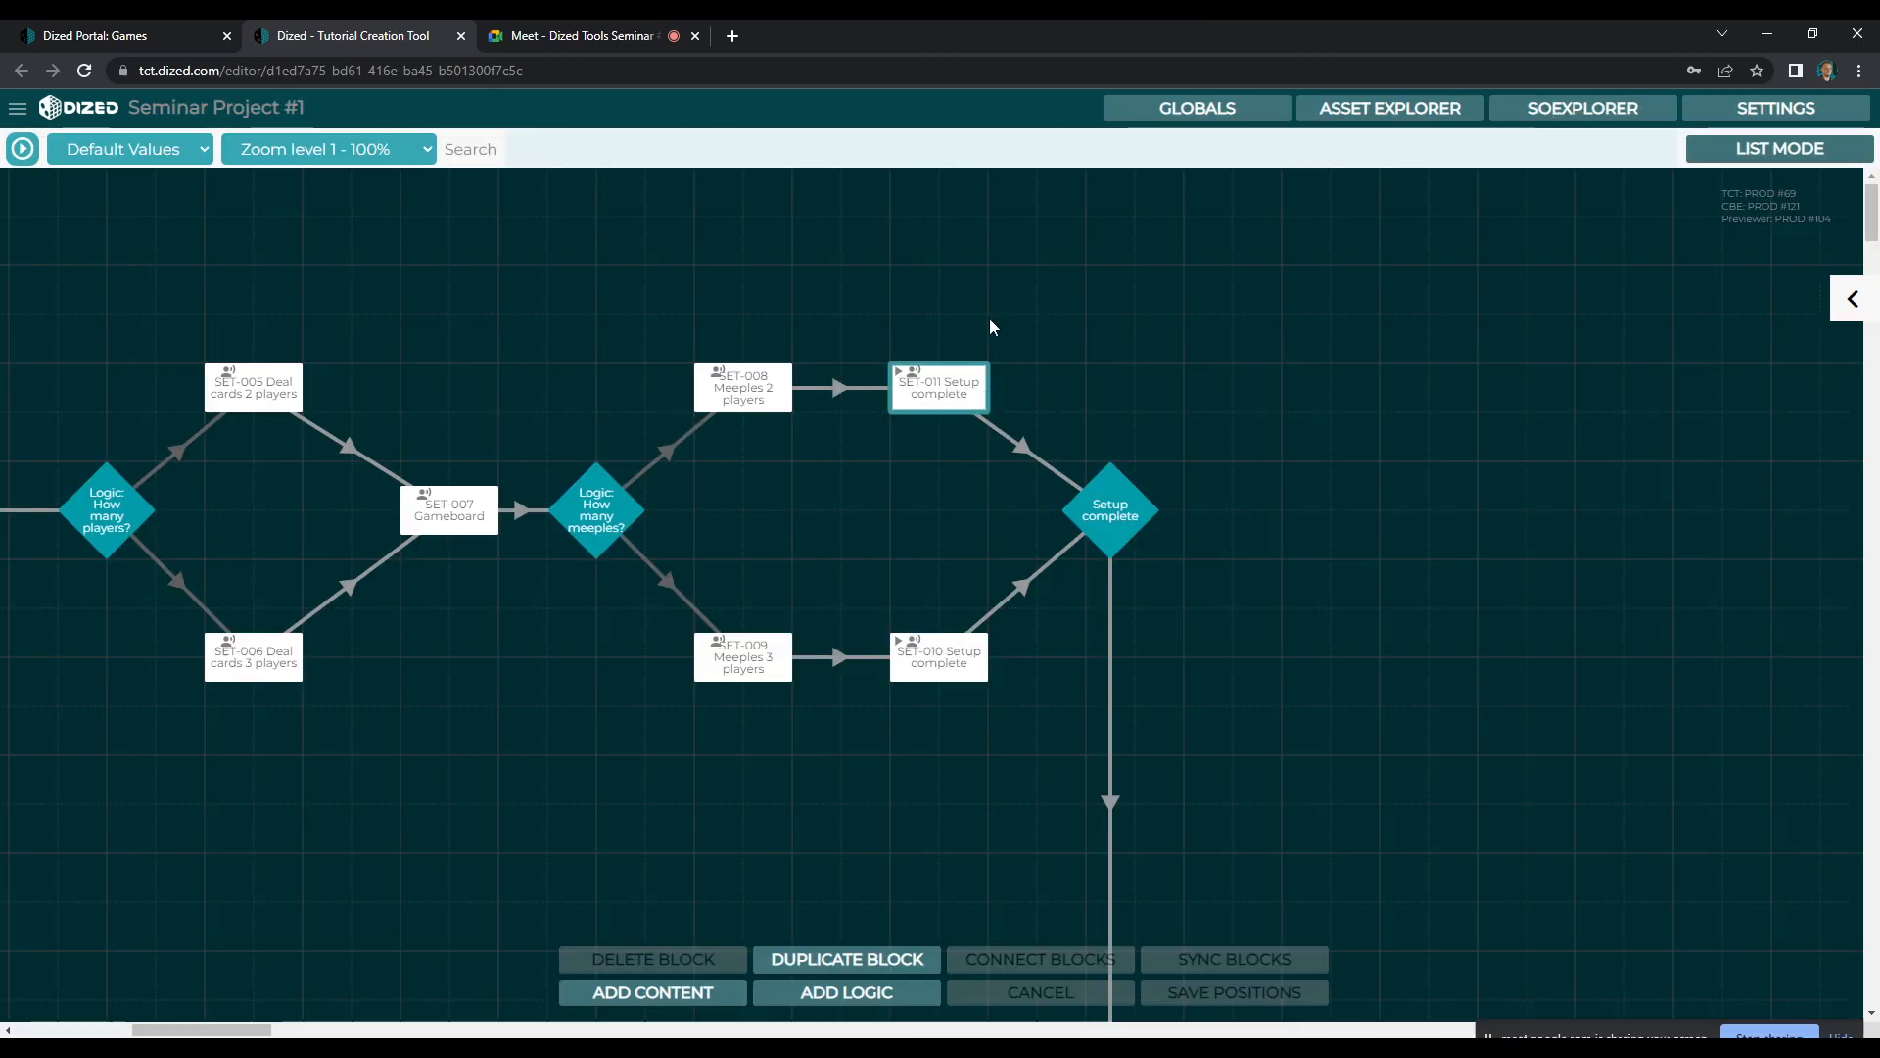
{"action": "left_click", "coordinate": [848, 964]}
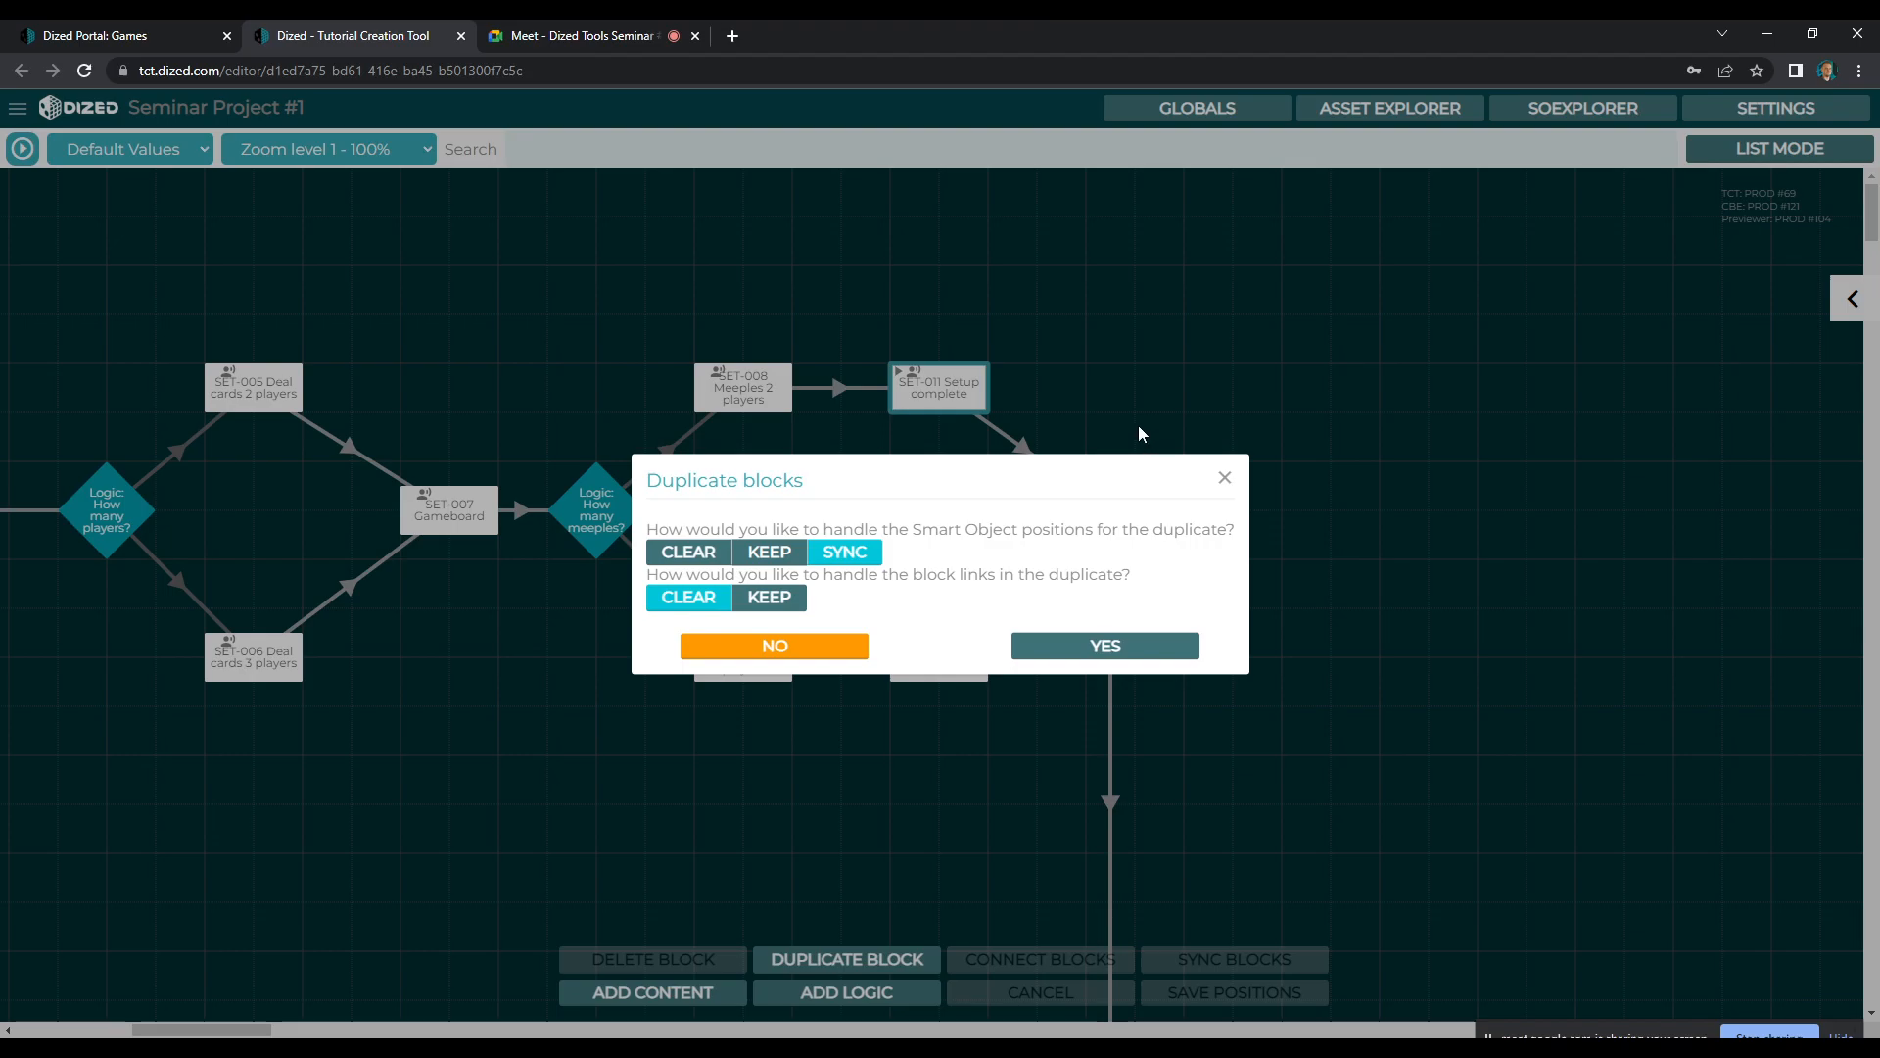
{"action": "left_click_drag", "start_coordinate": [959, 389], "coordinate": [397, 807]}
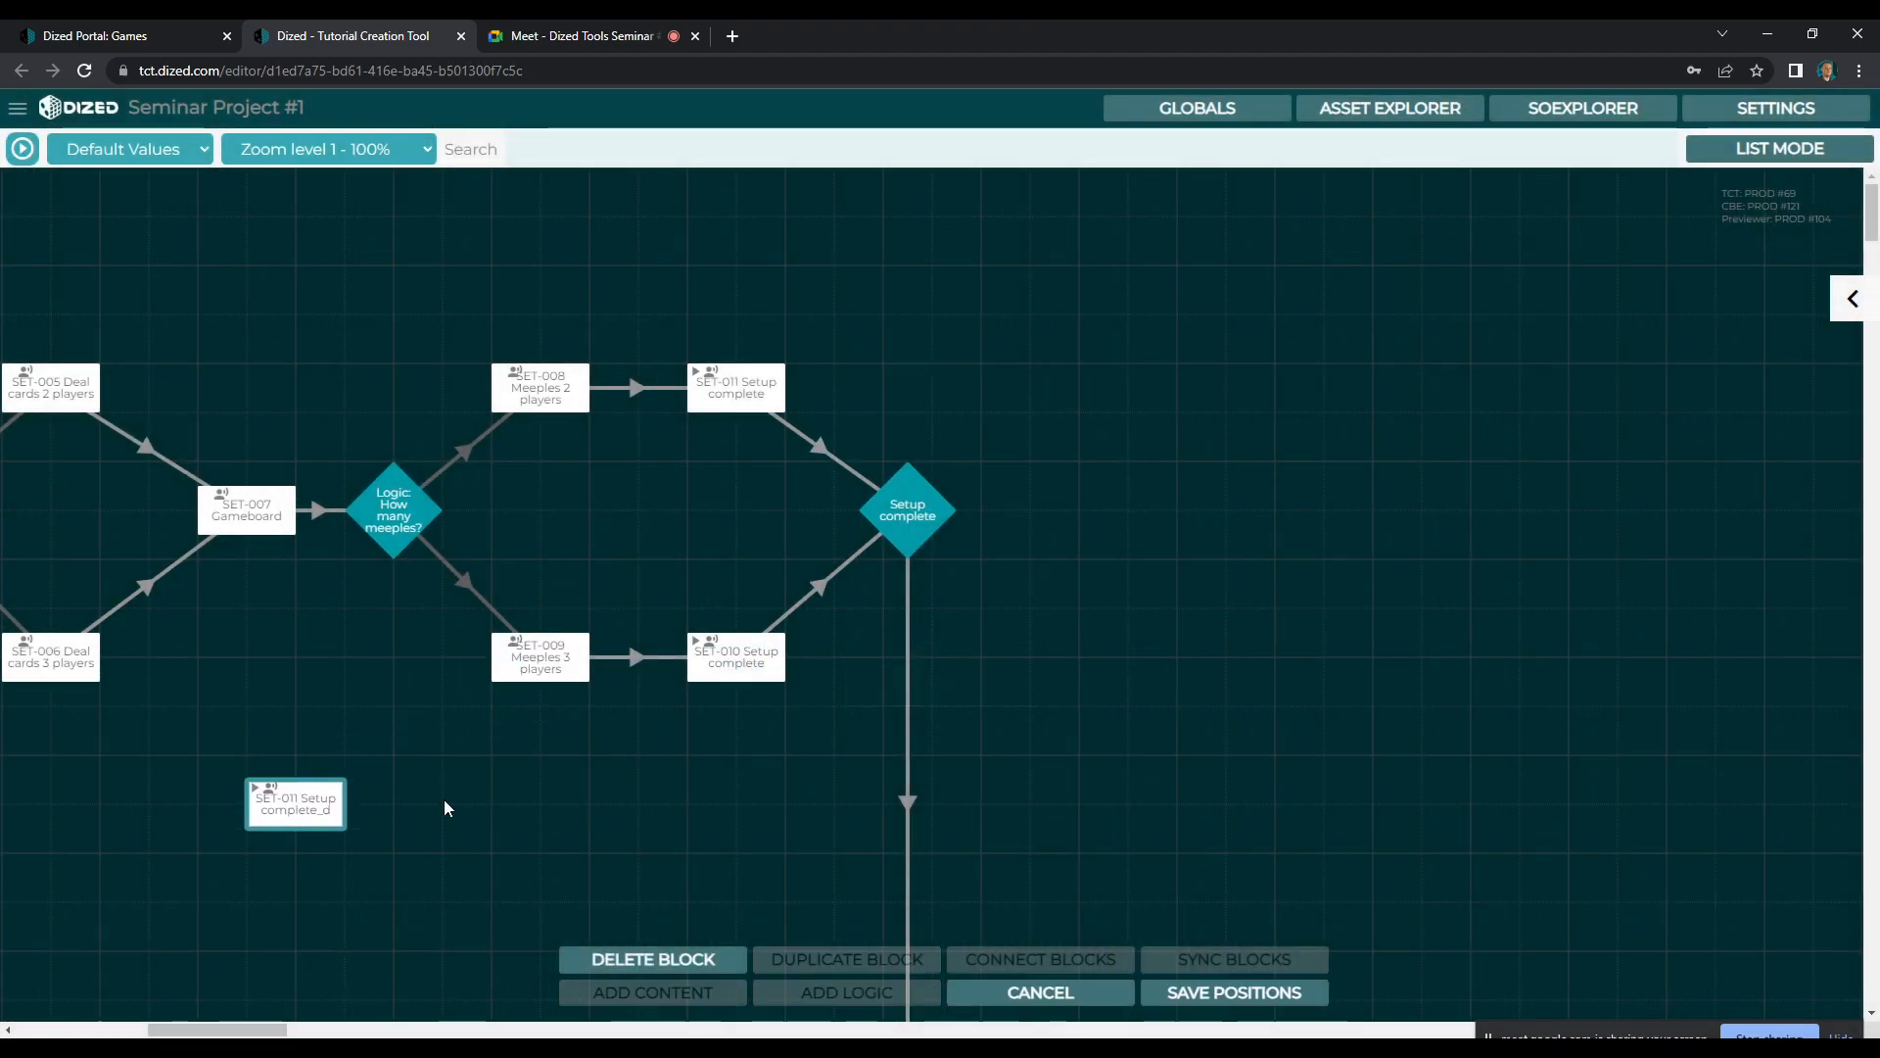
Move the duplicated SET-011 block down to the round 1 row, just before R1-001 Goal of the game
{"action": "scroll", "coordinate": [397, 815], "scroll_direction": "down", "scroll_amount": 2}
{"action": "left_click_drag", "start_coordinate": [260, 1030], "coordinate": [203, 1030]}
{"action": "left_click_drag", "start_coordinate": [1099, 615], "coordinate": [218, 787]}
{"action": "left_click_drag", "start_coordinate": [146, 1030], "coordinate": [83, 1030]}
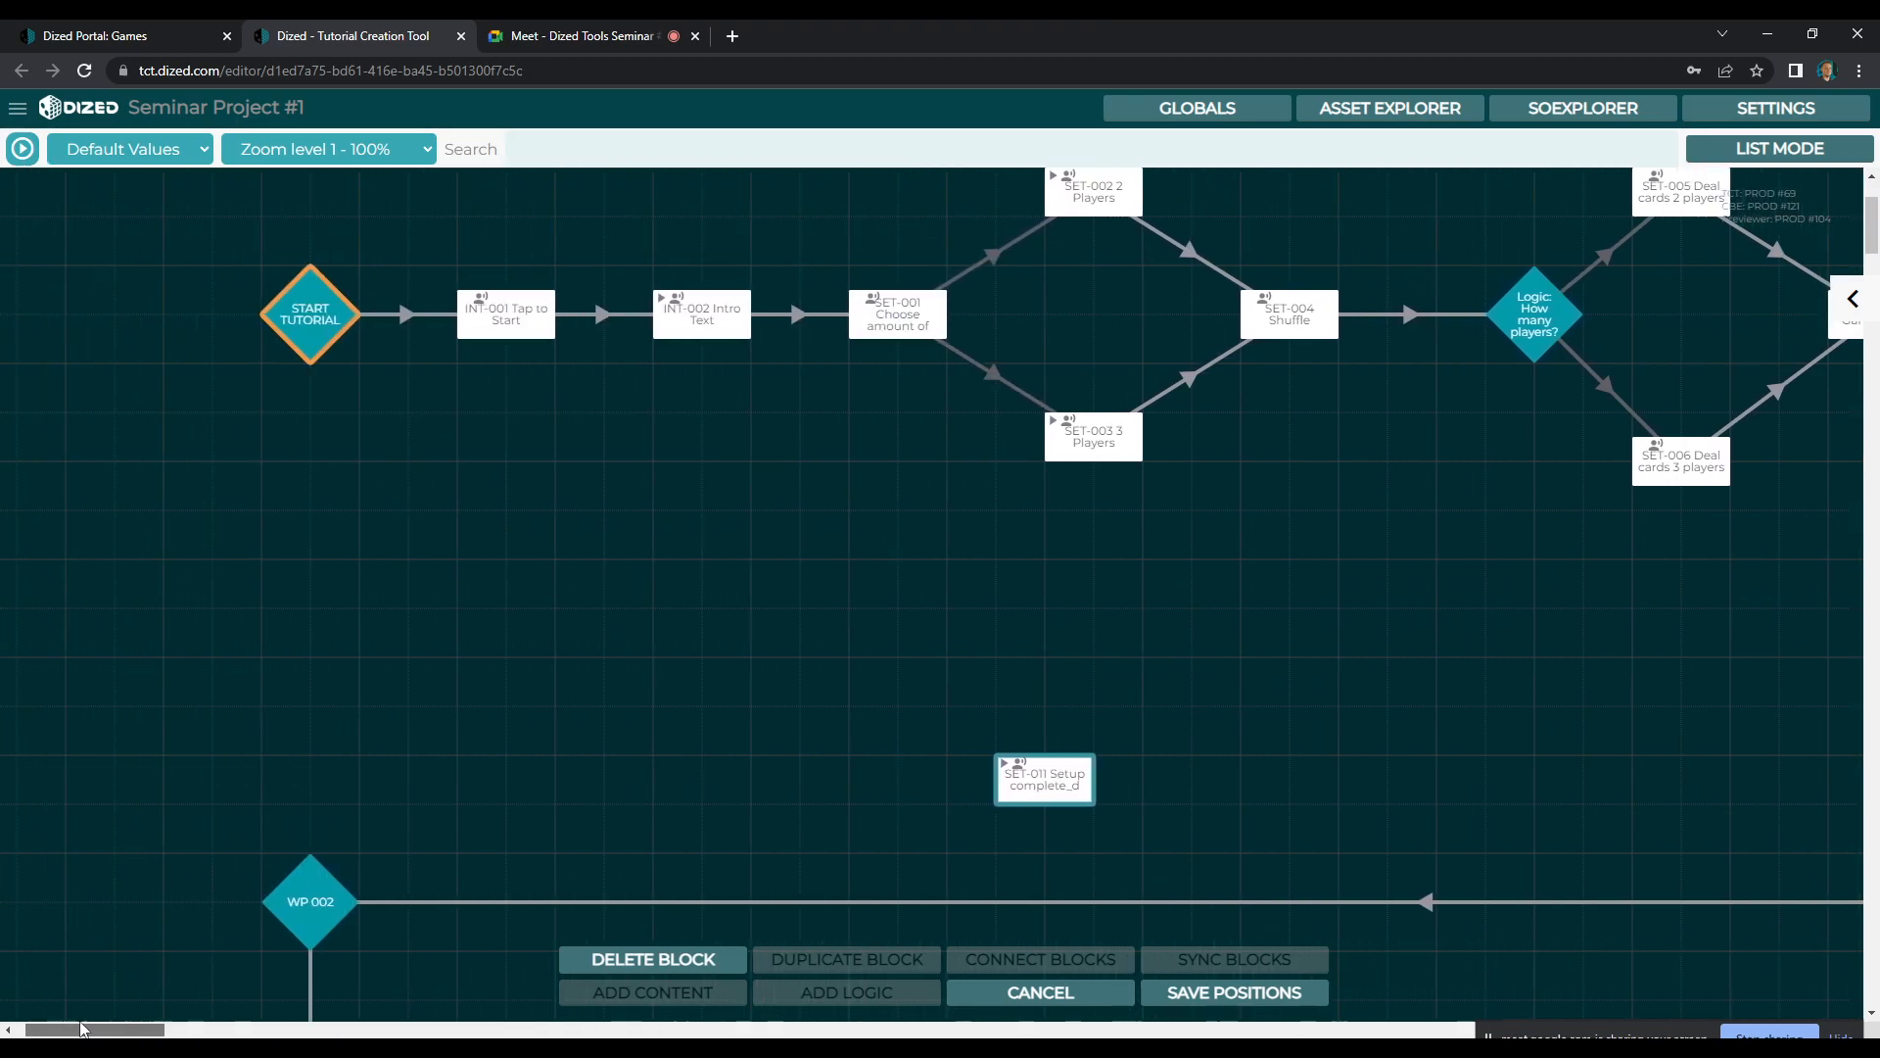
{"action": "left_click_drag", "start_coordinate": [1014, 781], "coordinate": [169, 815]}
{"action": "scroll", "coordinate": [170, 819], "scroll_direction": "down", "scroll_amount": 4}
{"action": "left_click_drag", "start_coordinate": [208, 415], "coordinate": [208, 759]}
{"action": "scroll", "coordinate": [217, 401], "scroll_direction": "down", "scroll_amount": 5}
{"action": "left_click_drag", "start_coordinate": [212, 272], "coordinate": [189, 591]}
{"action": "left_click_drag", "start_coordinate": [137, 1026], "coordinate": [100, 1010]}
{"action": "left_click_drag", "start_coordinate": [319, 588], "coordinate": [285, 589]}
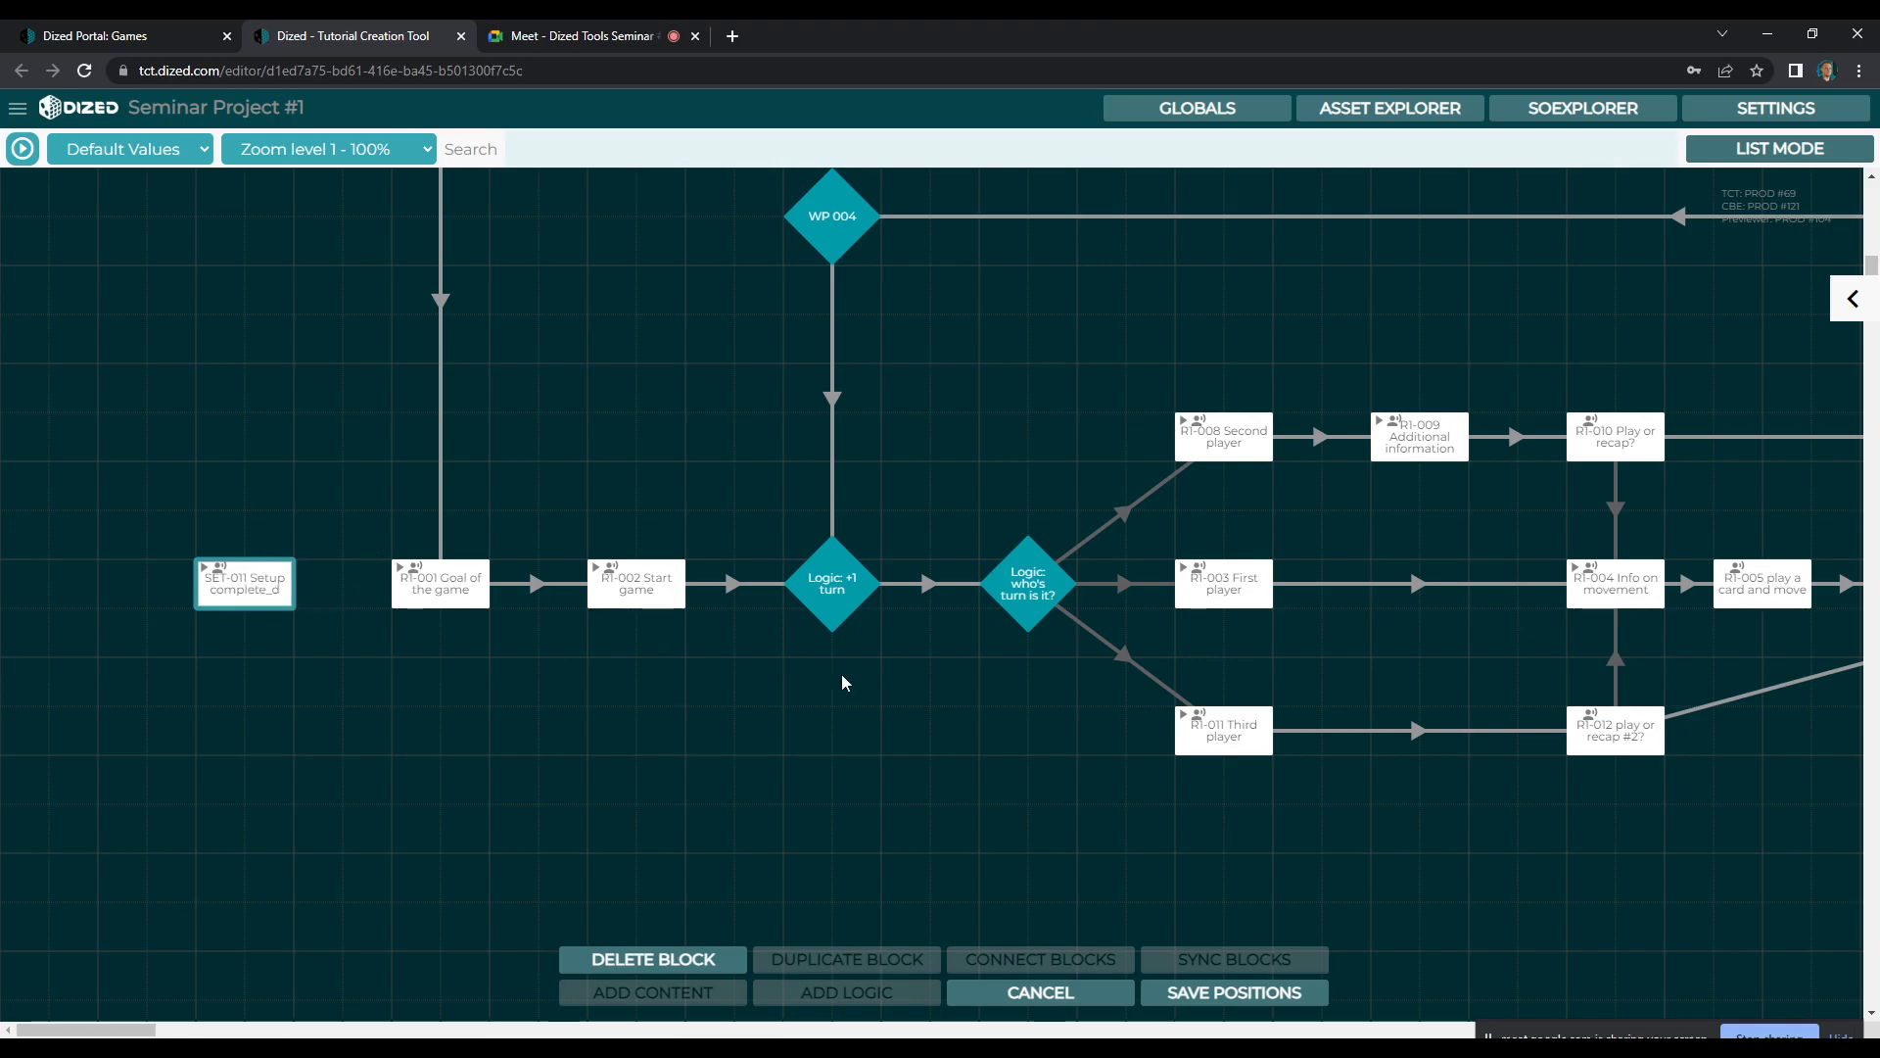
Look back over the setup flow and select the duplicated SET-011 block beside R1-001 Goal of the game
{"action": "scroll", "coordinate": [844, 672], "scroll_direction": "up", "scroll_amount": 10}
{"action": "left_click_drag", "start_coordinate": [70, 1030], "coordinate": [250, 1031]}
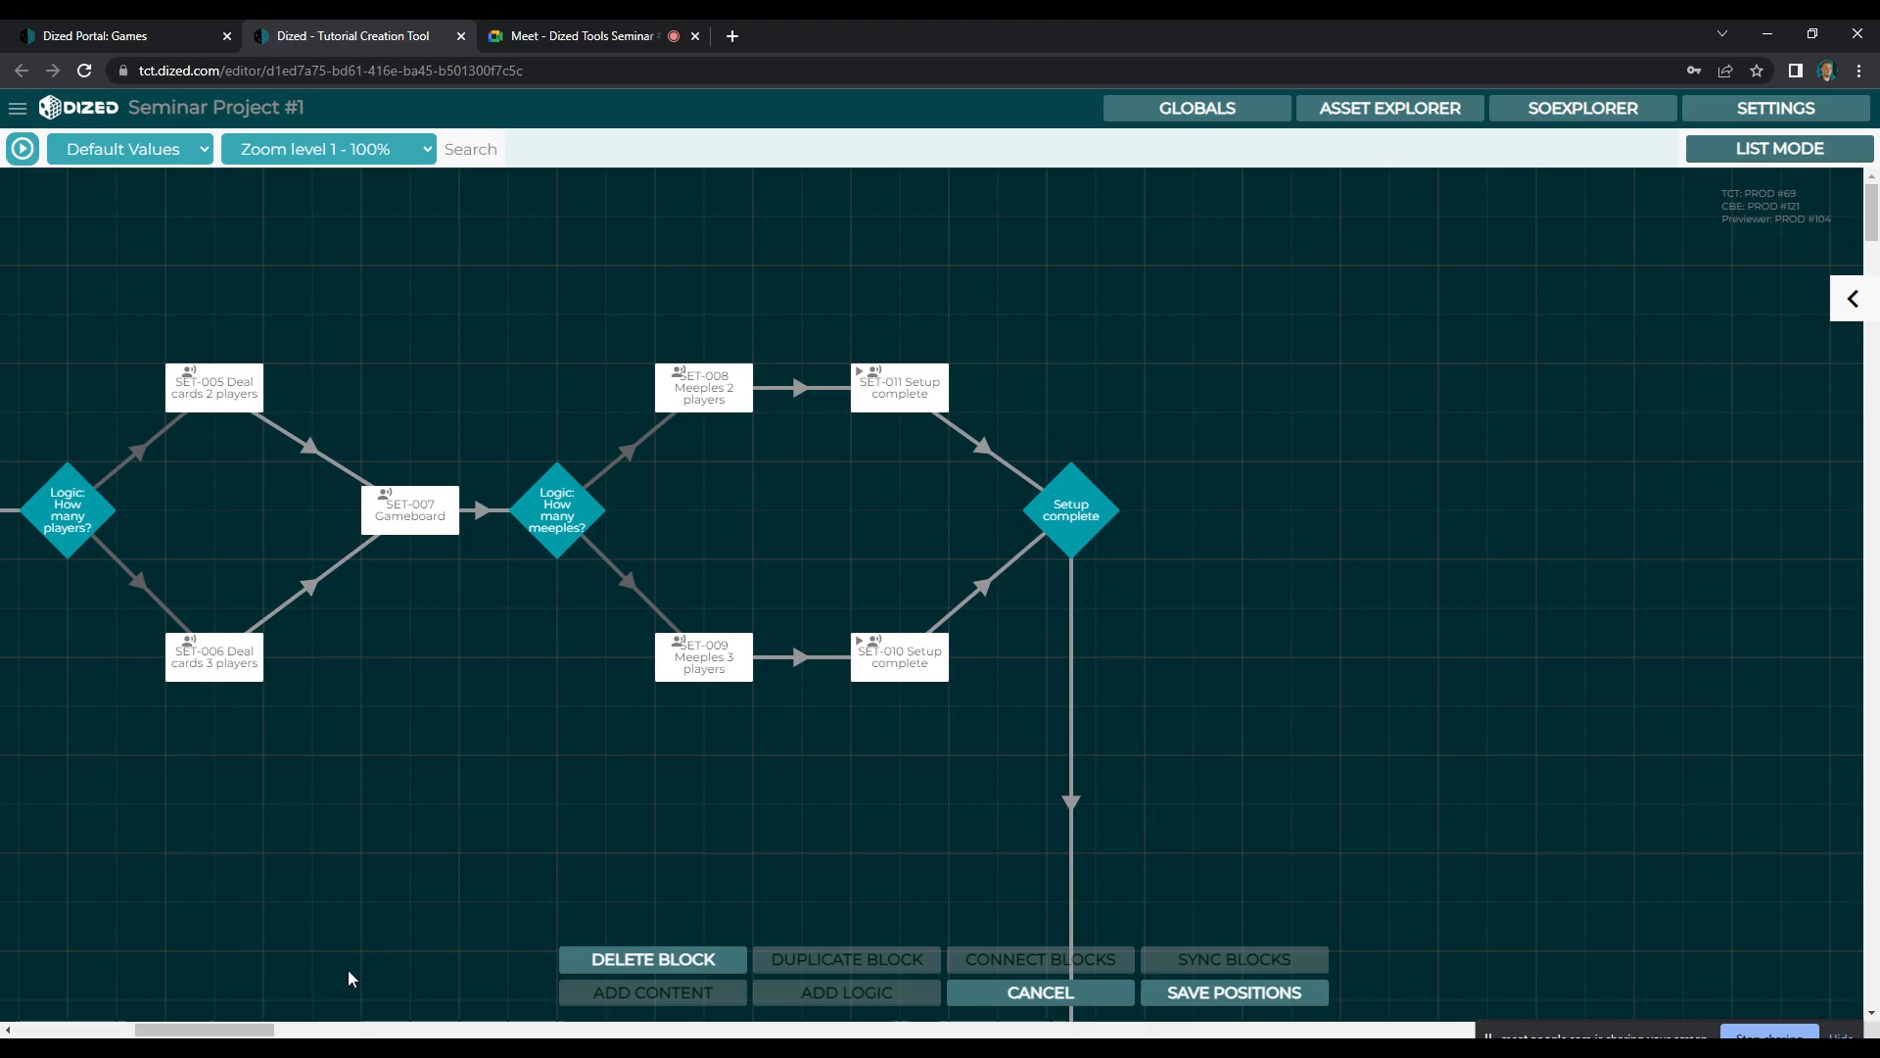
{"action": "scroll", "coordinate": [362, 970], "scroll_direction": "left", "scroll_amount": 10}
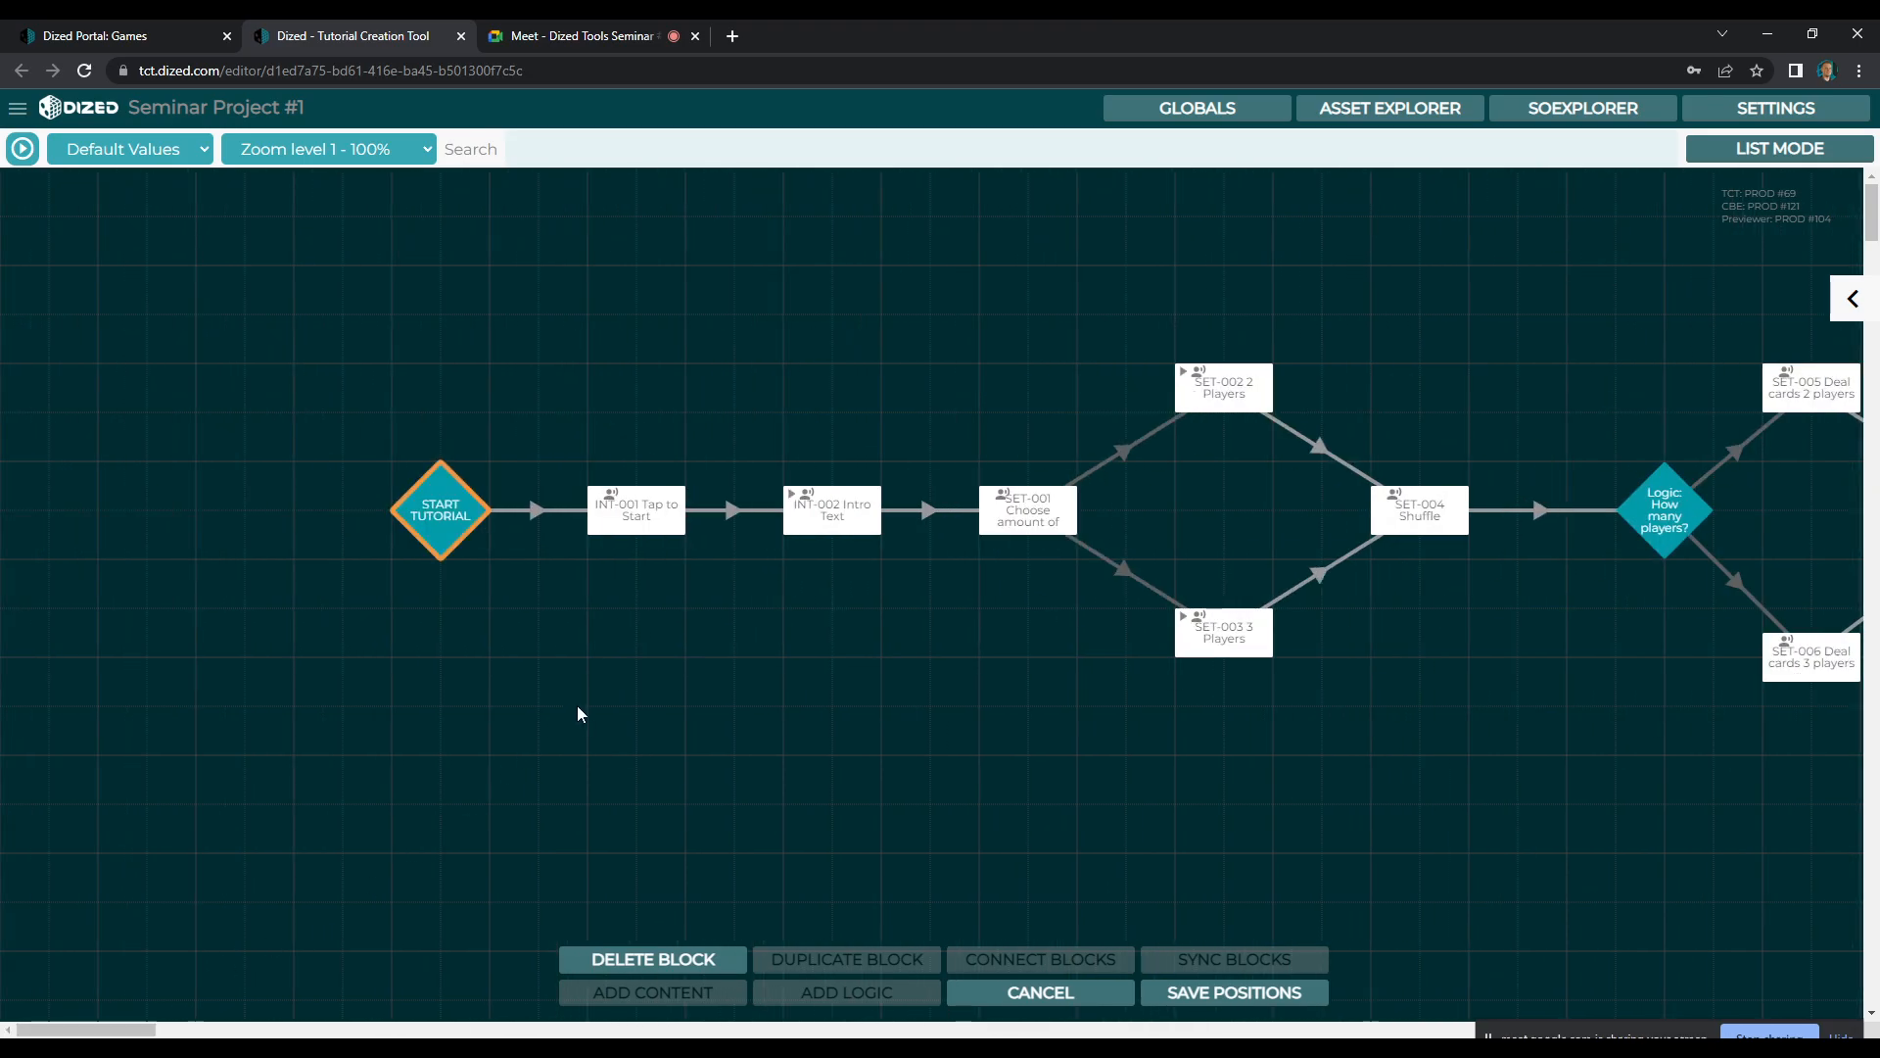
{"action": "scroll", "coordinate": [578, 713], "scroll_direction": "down", "scroll_amount": 10}
{"action": "left_click", "coordinate": [261, 590]}
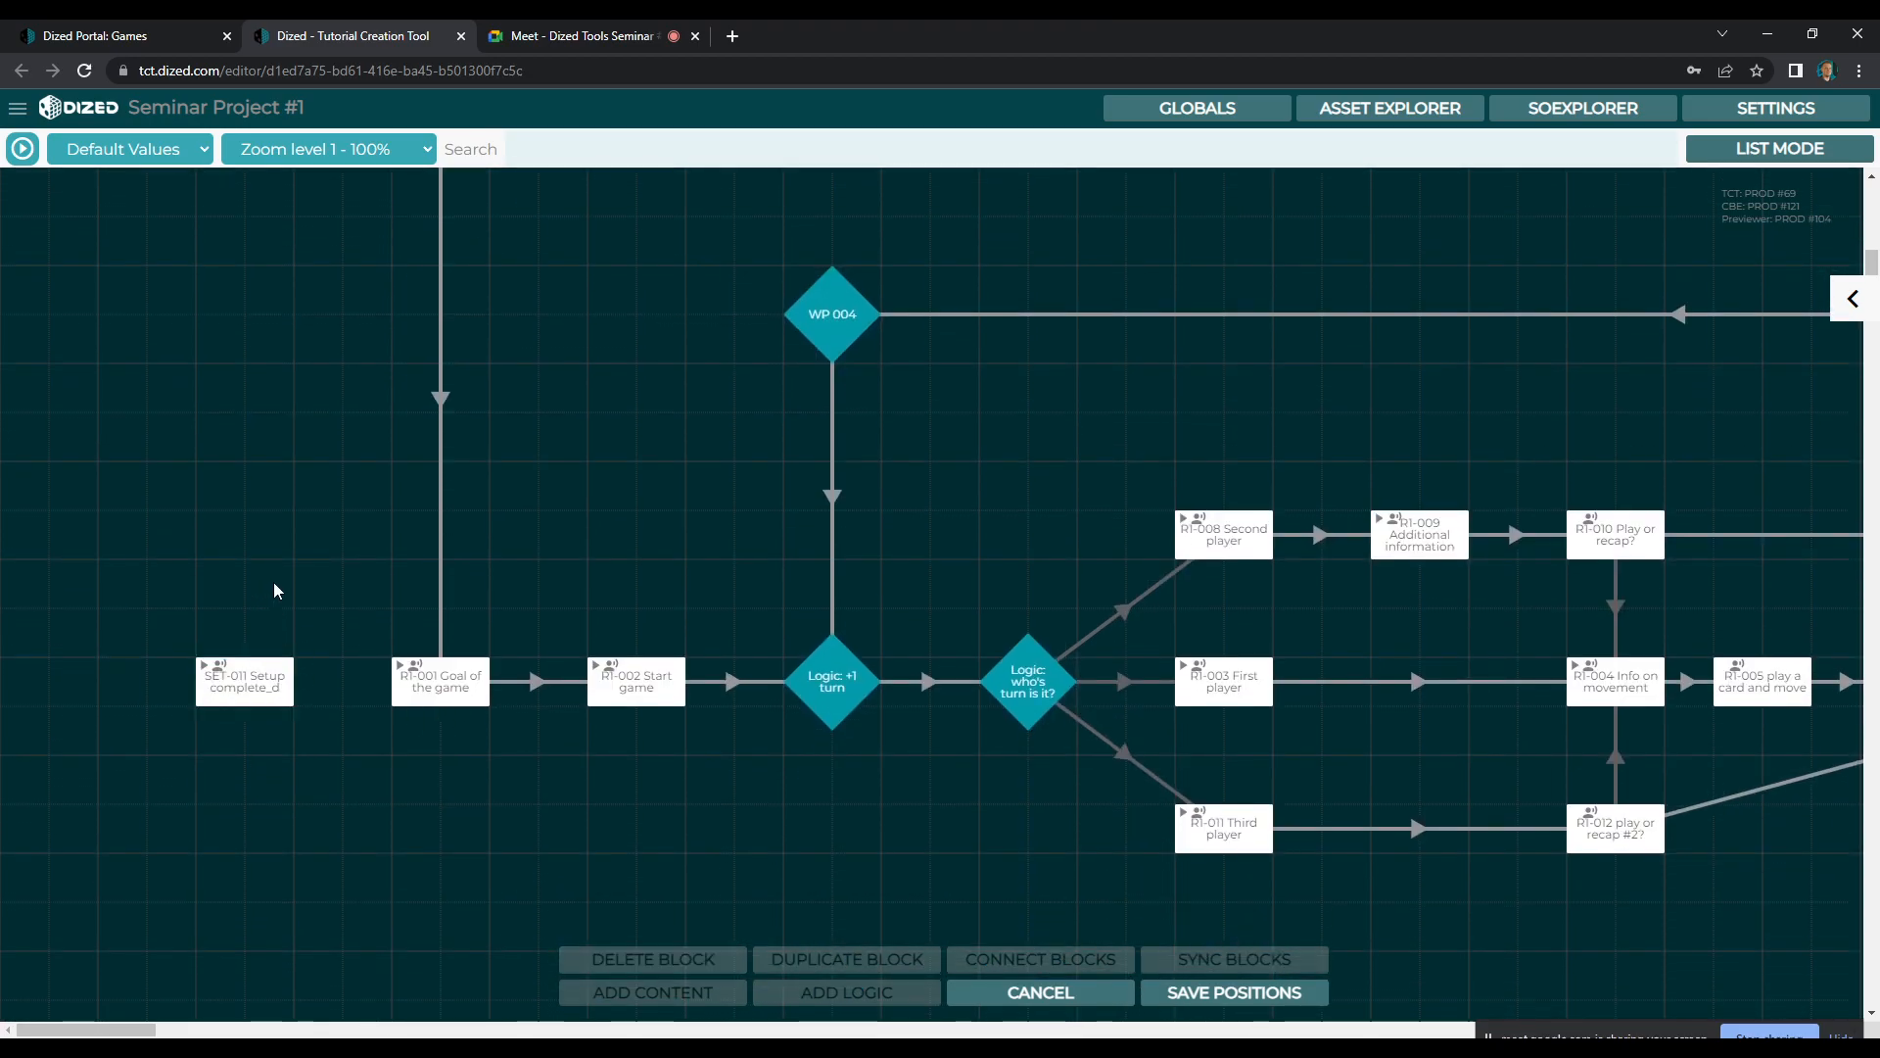
{"action": "left_click", "coordinate": [257, 682]}
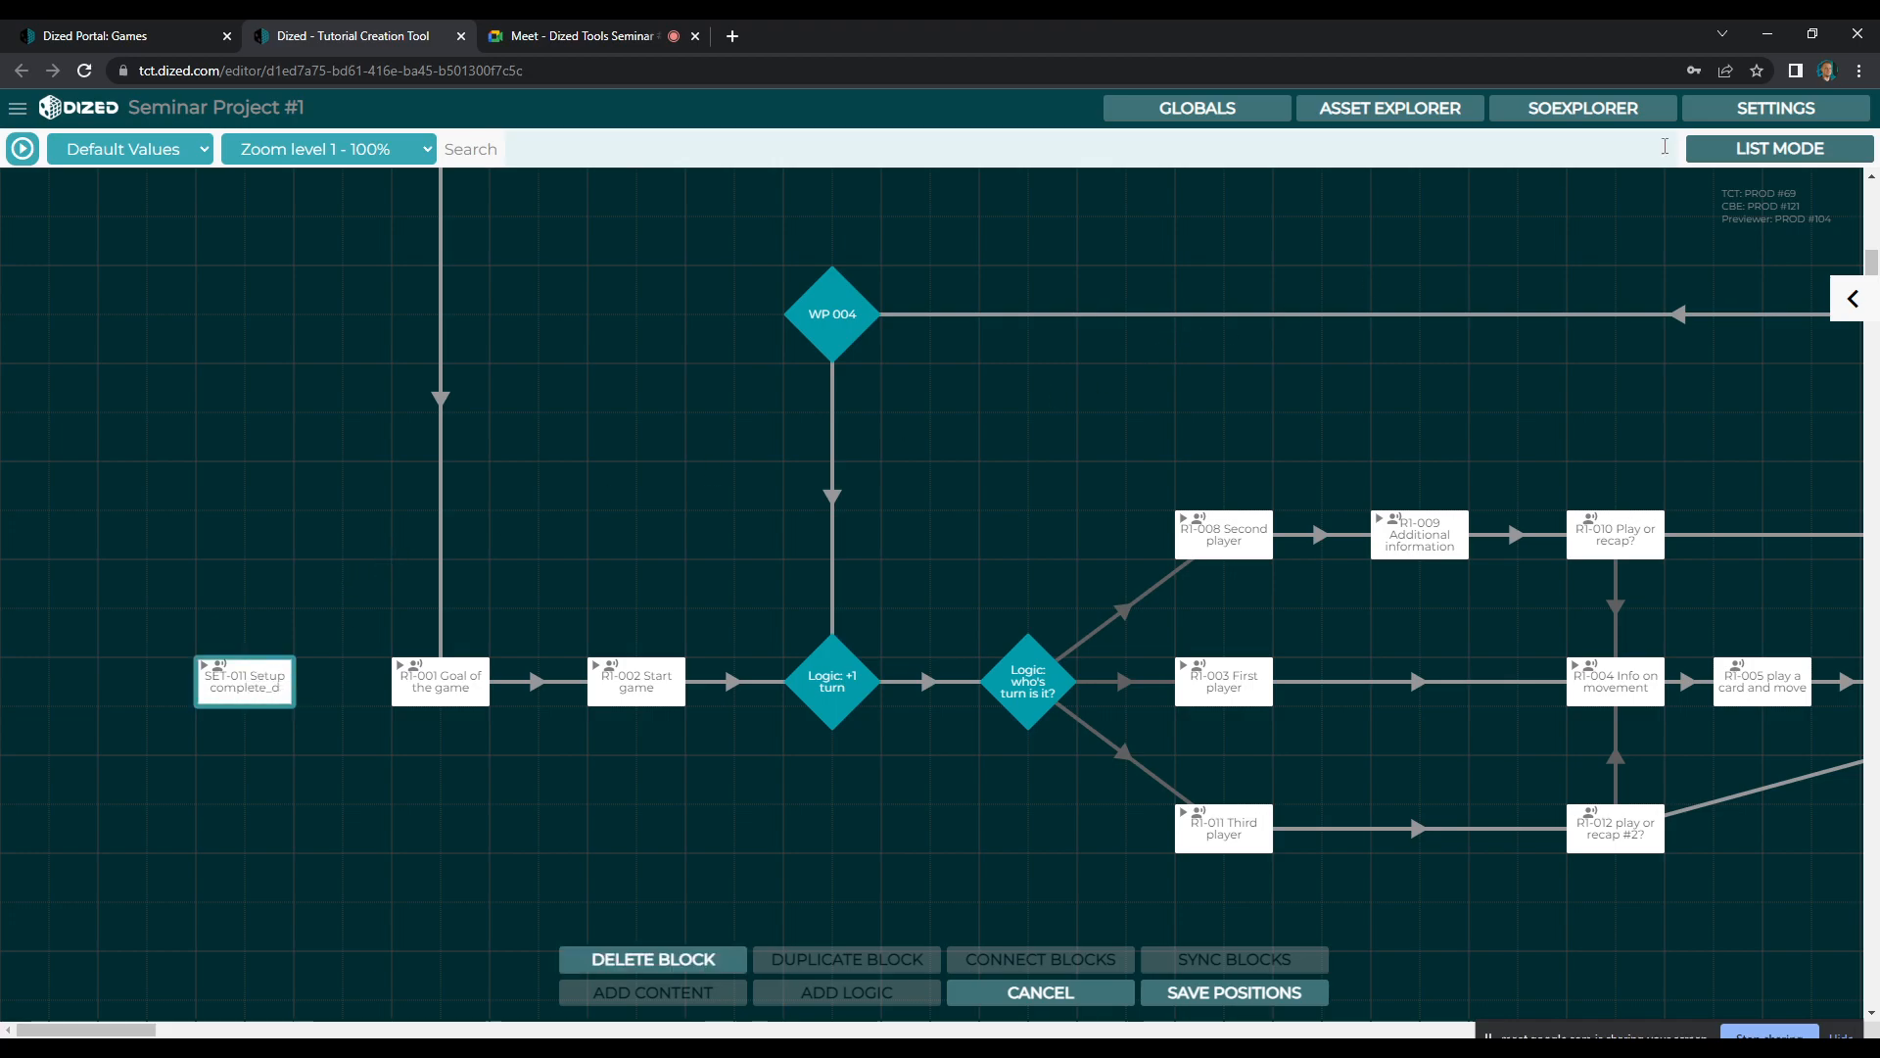
Start a new smart object based on the D6 Dice model in SOExplorer
{"action": "left_click", "coordinate": [1582, 110]}
{"action": "left_click", "coordinate": [152, 186]}
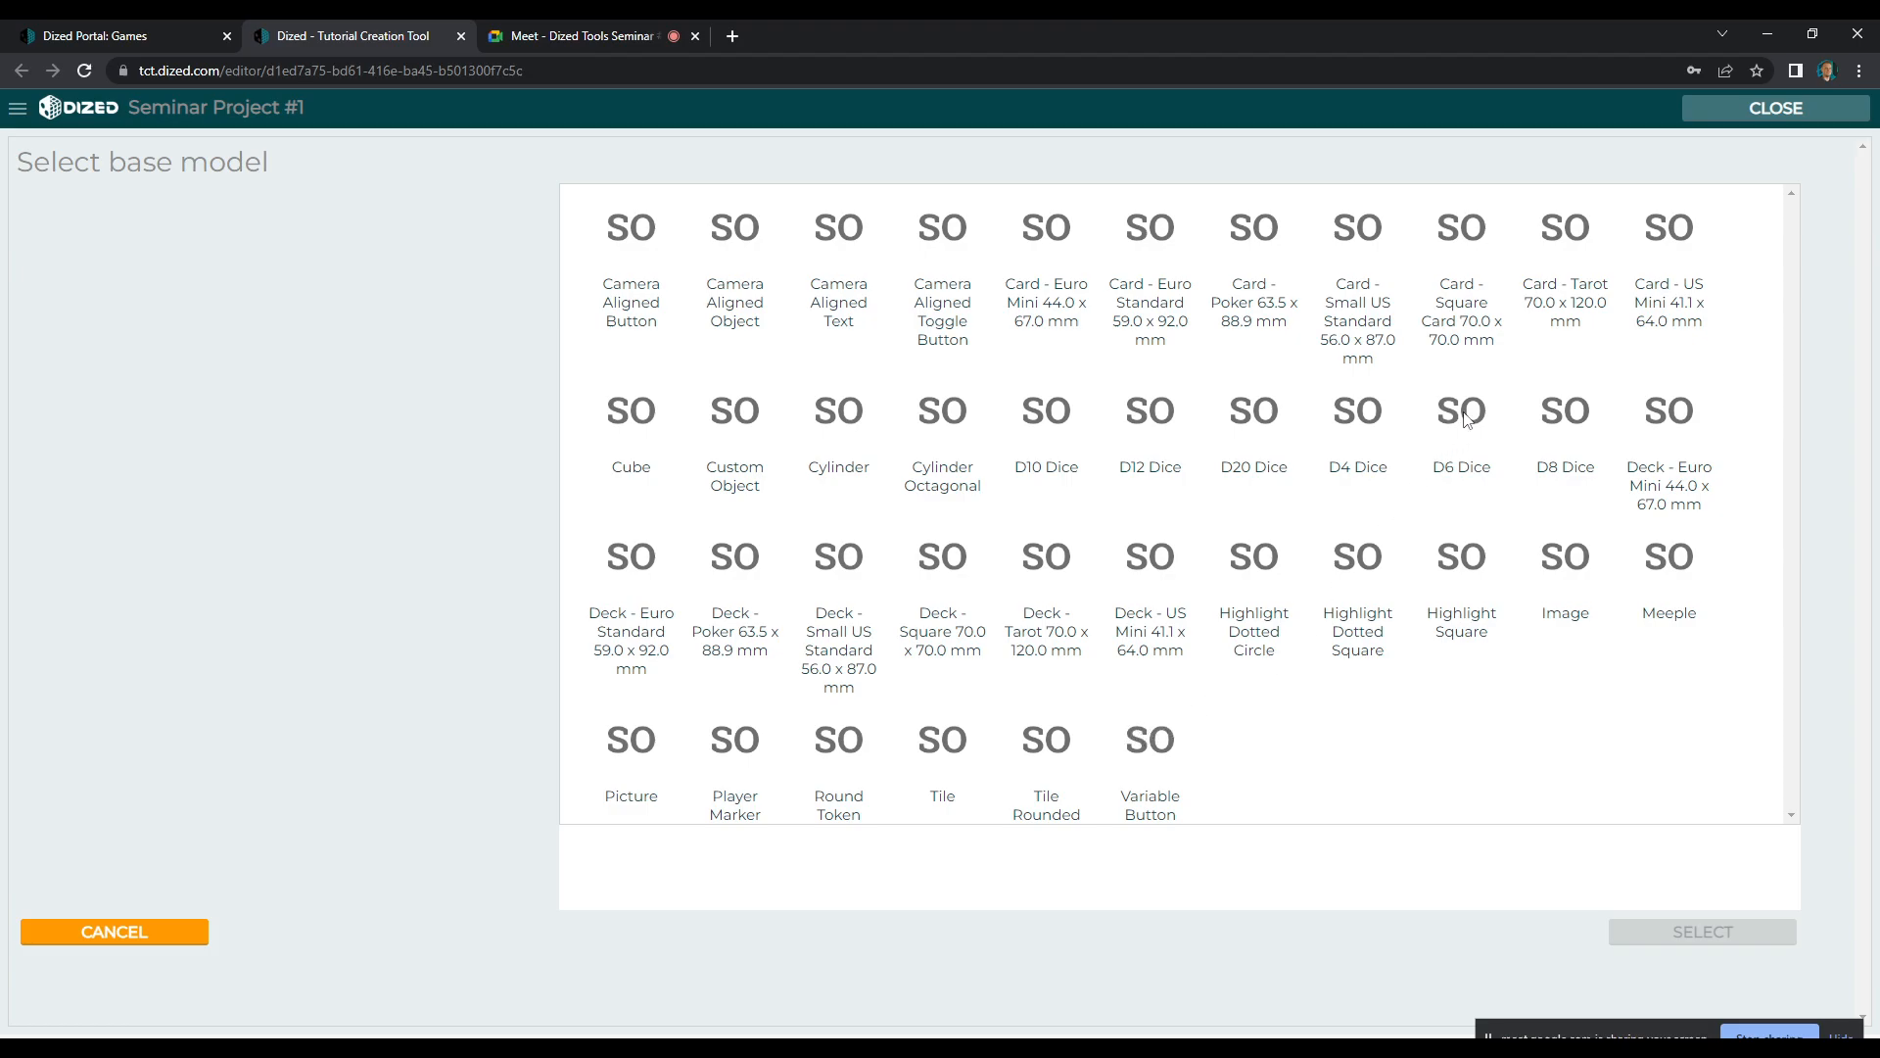
{"action": "left_click", "coordinate": [1418, 471]}
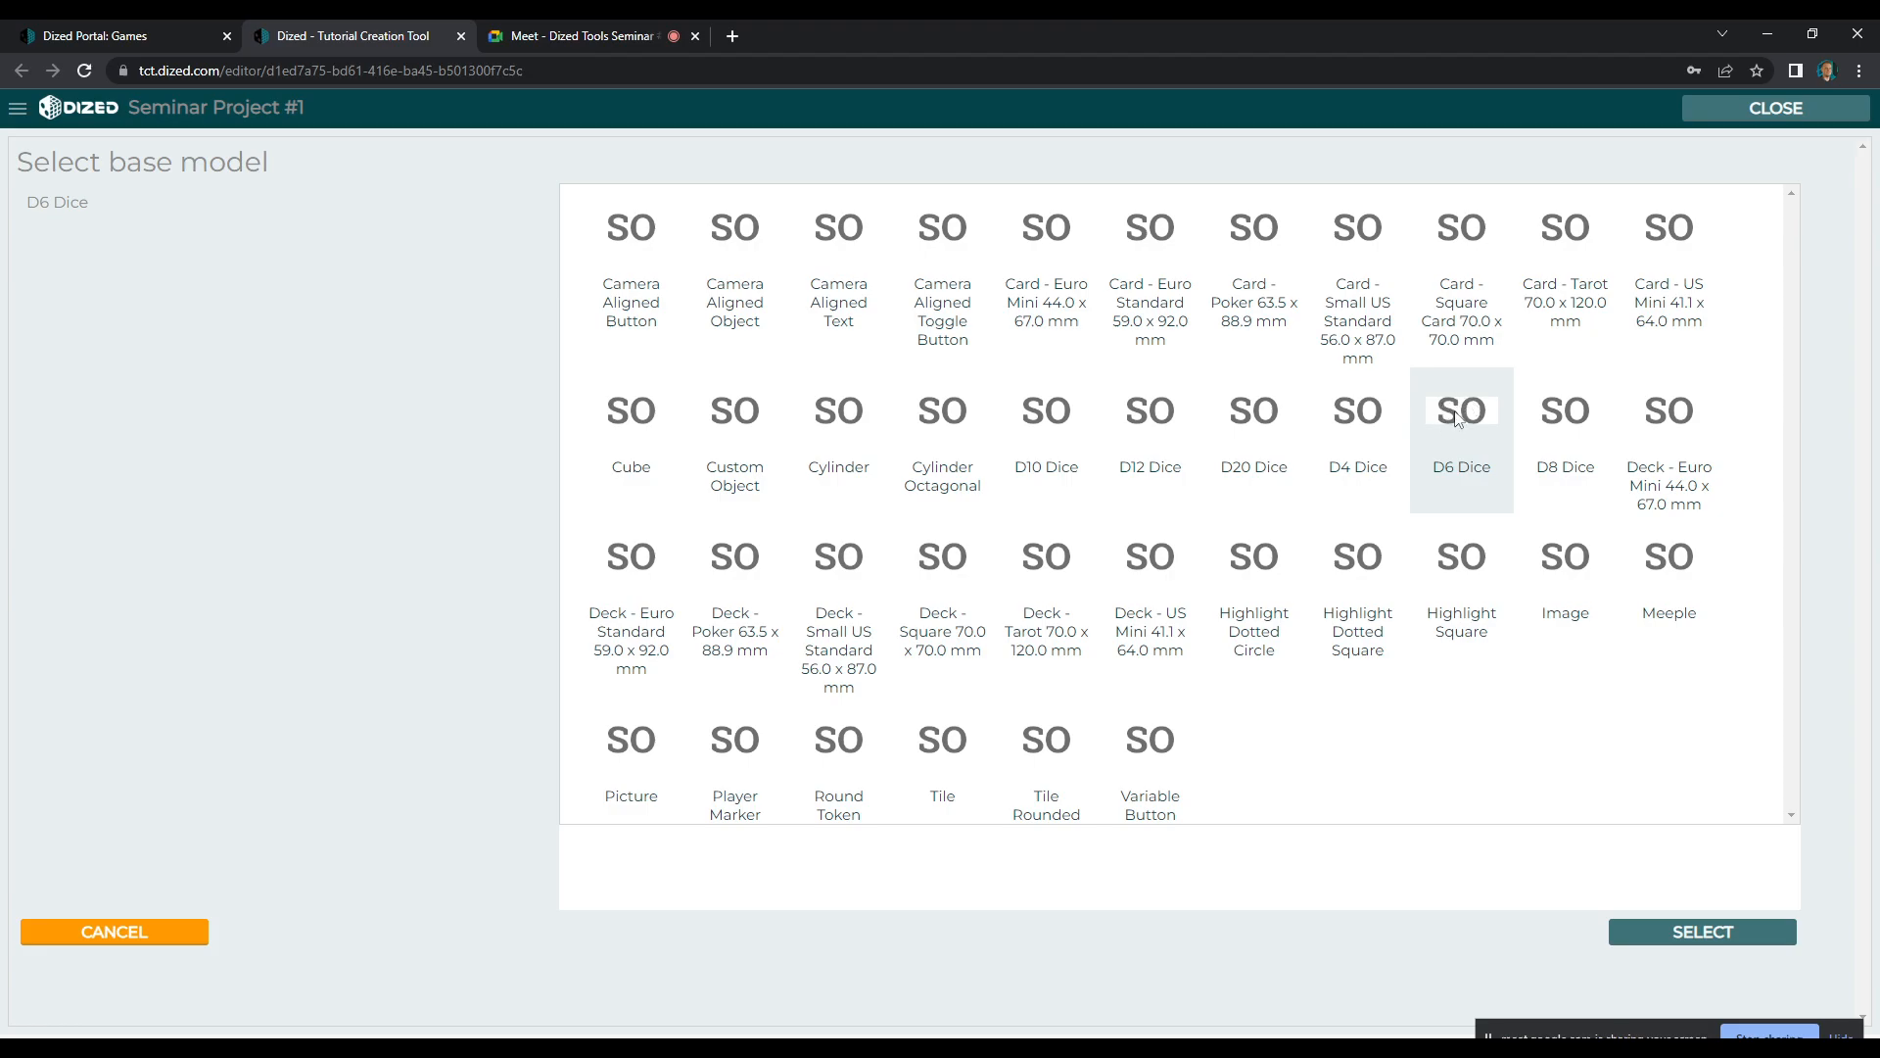
{"action": "left_click", "coordinate": [1683, 936]}
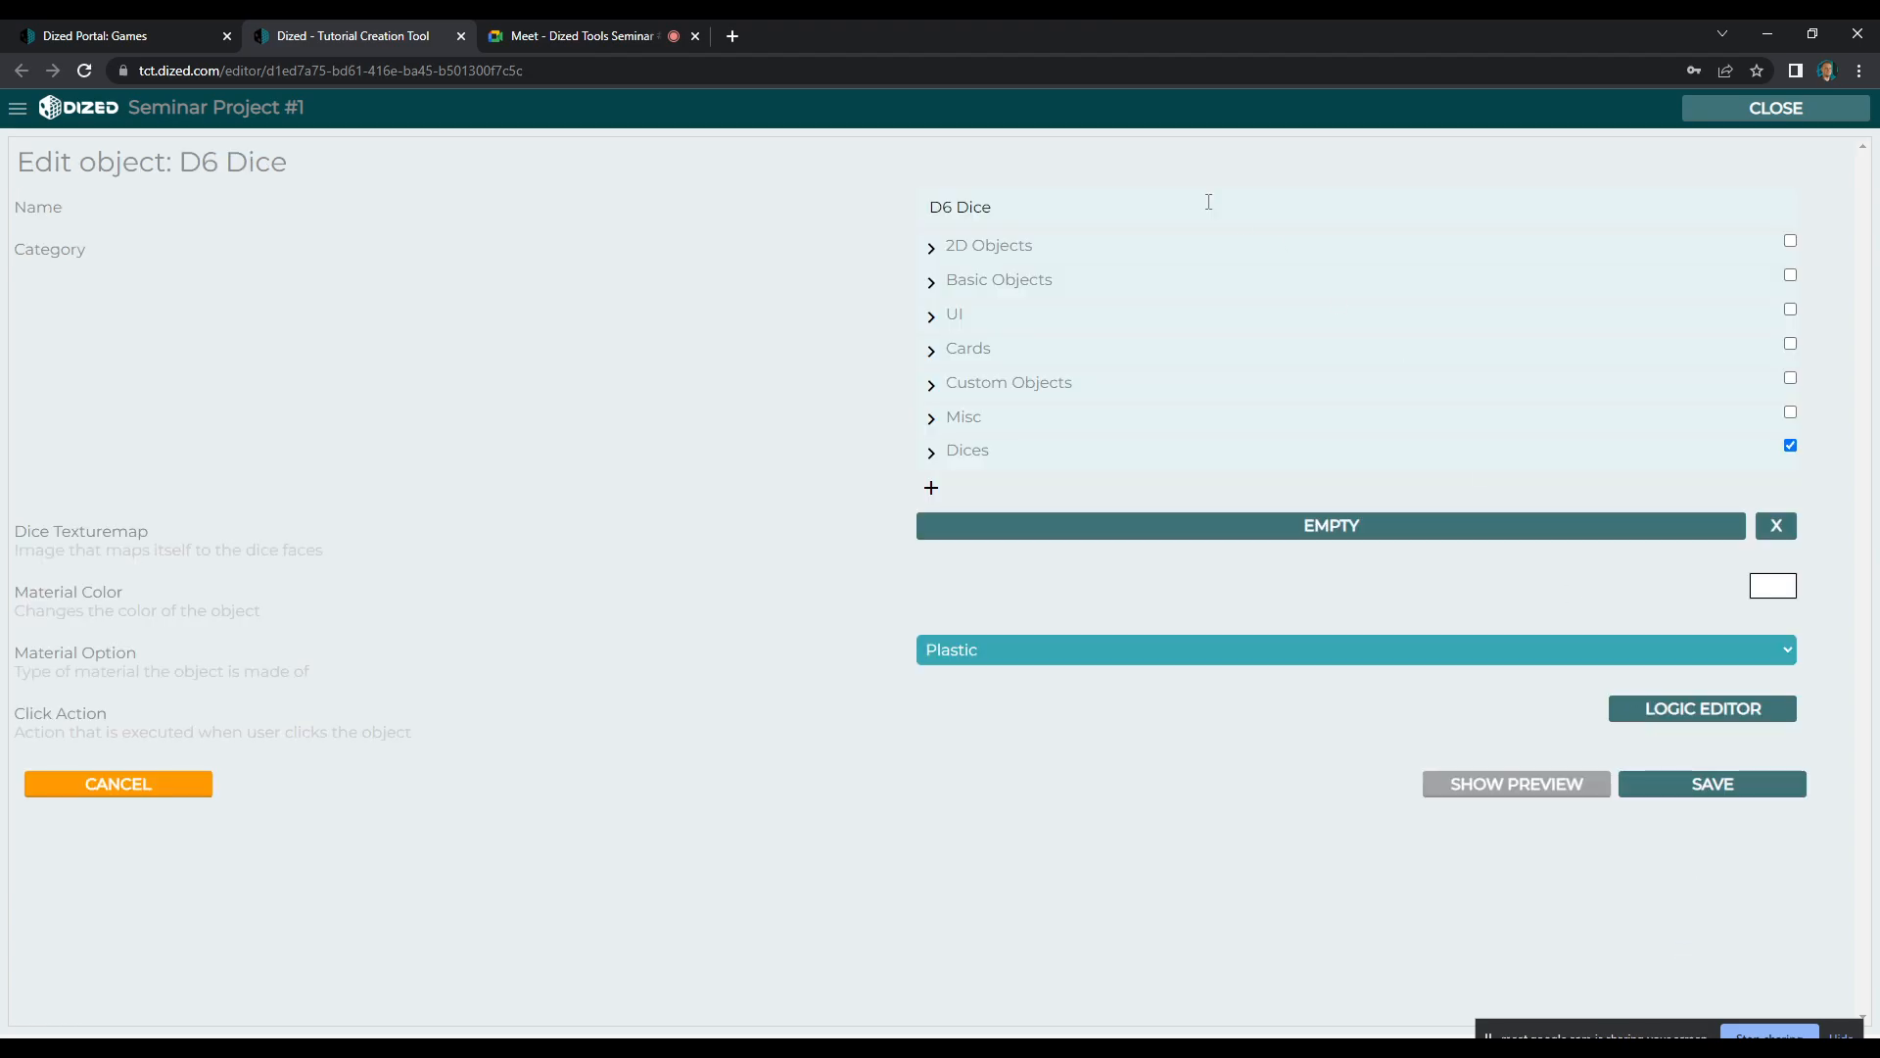
Name the dice object D6 and set its material option to Wood
{"action": "left_click_drag", "start_coordinate": [1040, 209], "coordinate": [828, 214]}
{"action": "left_click", "coordinate": [1036, 202]}
{"action": "left_click_drag", "start_coordinate": [961, 208], "coordinate": [1103, 210]}
{"action": "key", "text": "BackSpace"}
{"action": "key", "text": "BackSpace"}
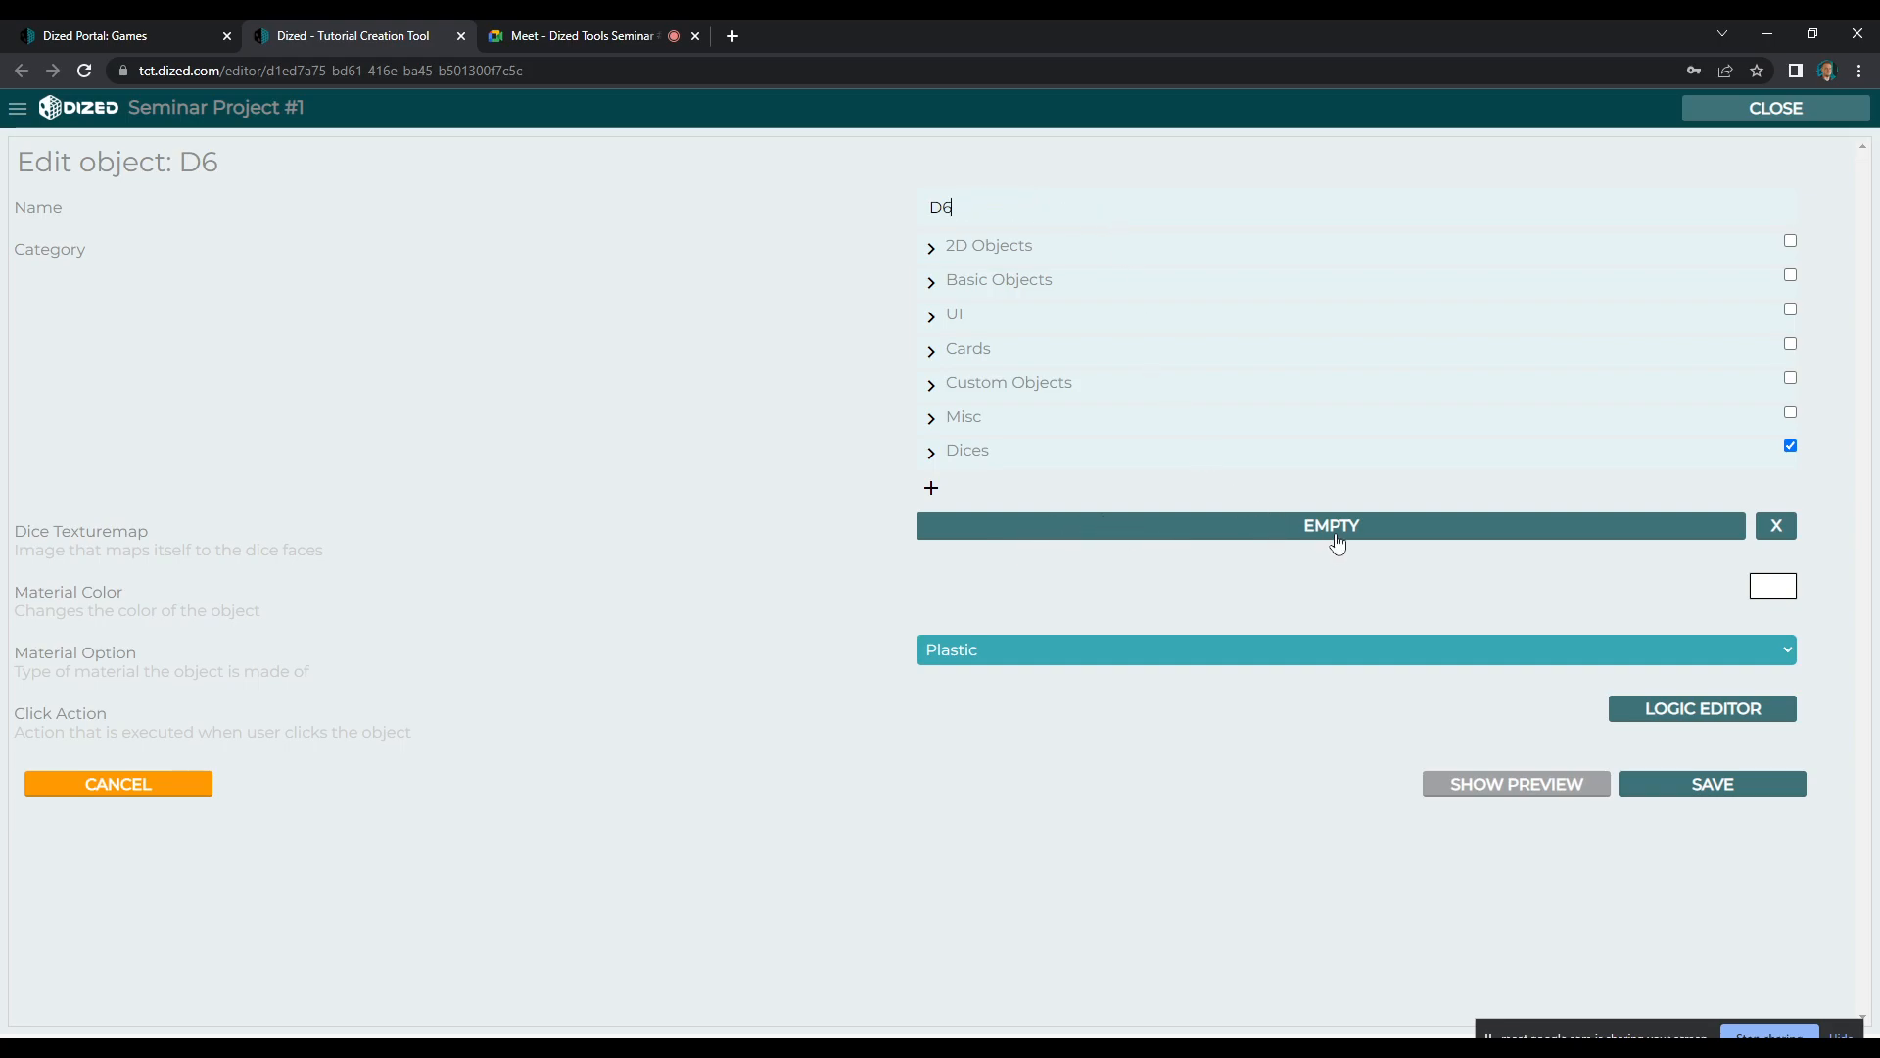
{"action": "left_click", "coordinate": [1332, 649]}
{"action": "left_click", "coordinate": [1314, 674]}
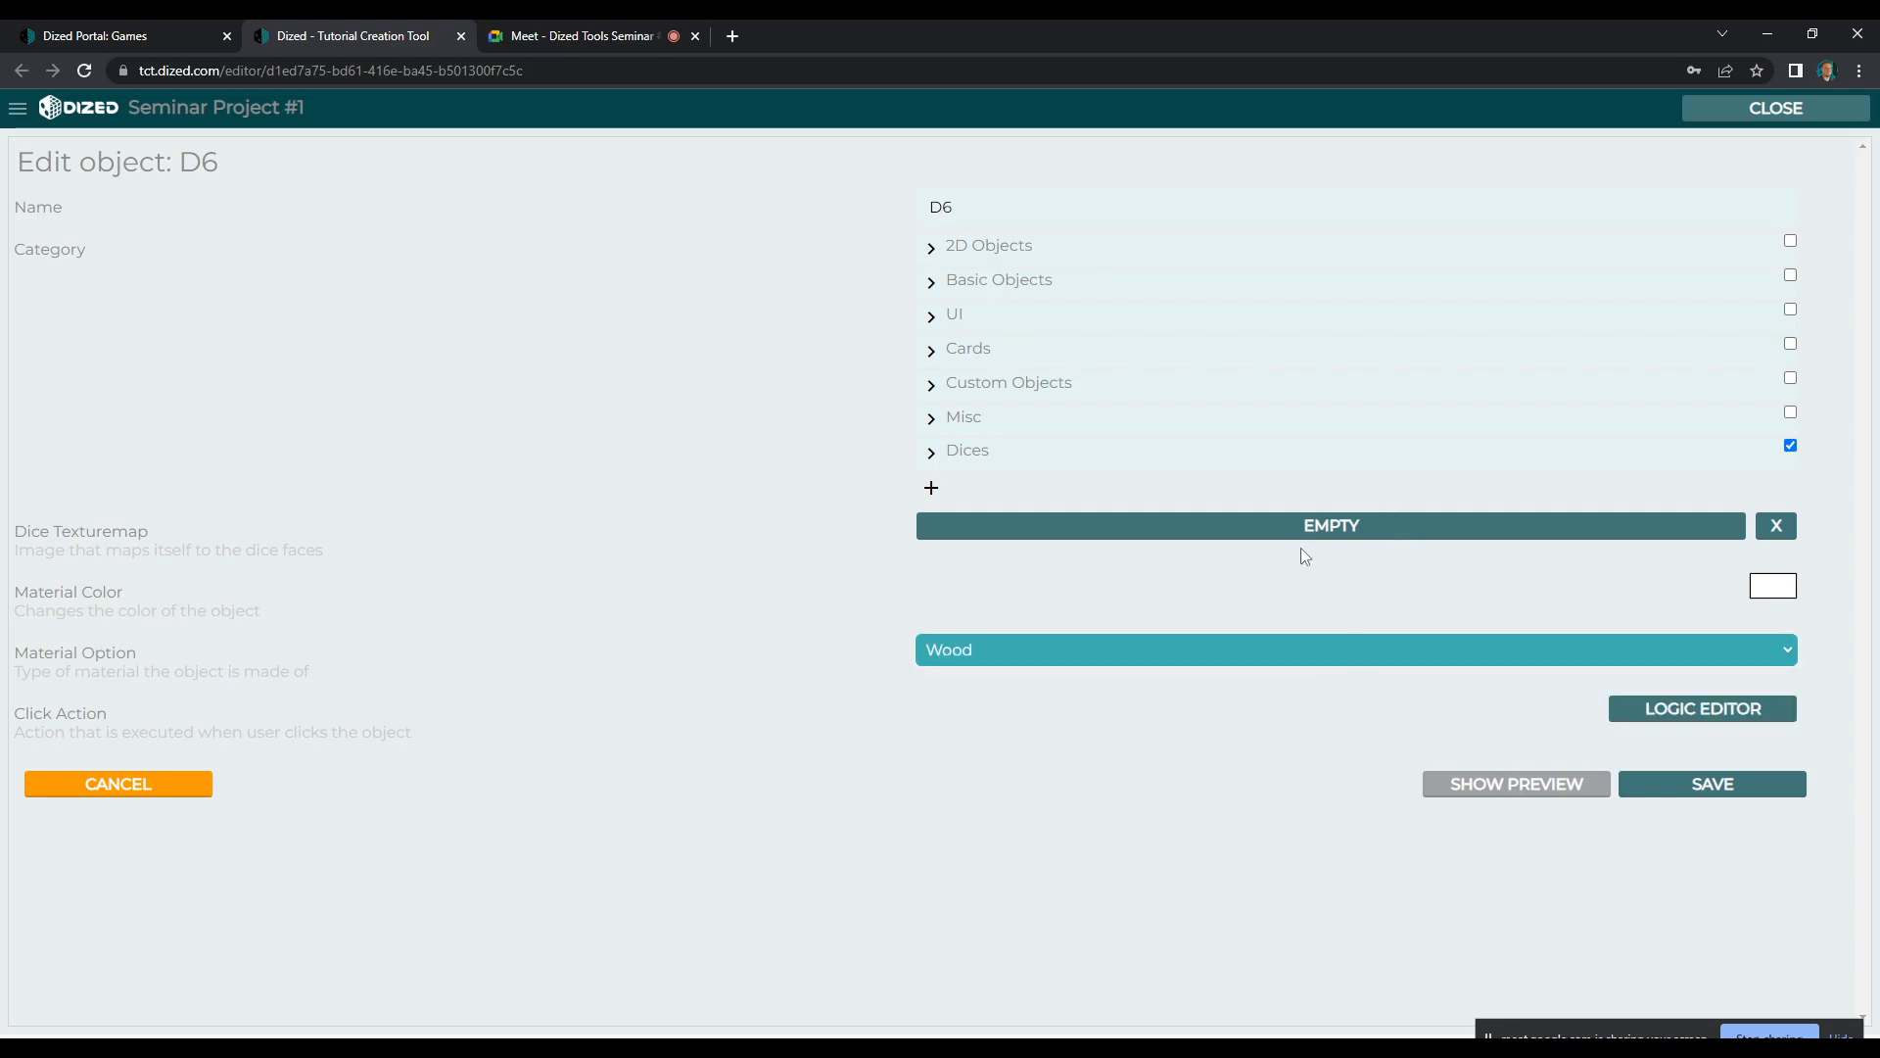
For the dice texturemap, create a new image folder named Dice inside the Components folder
{"action": "left_click", "coordinate": [1379, 528]}
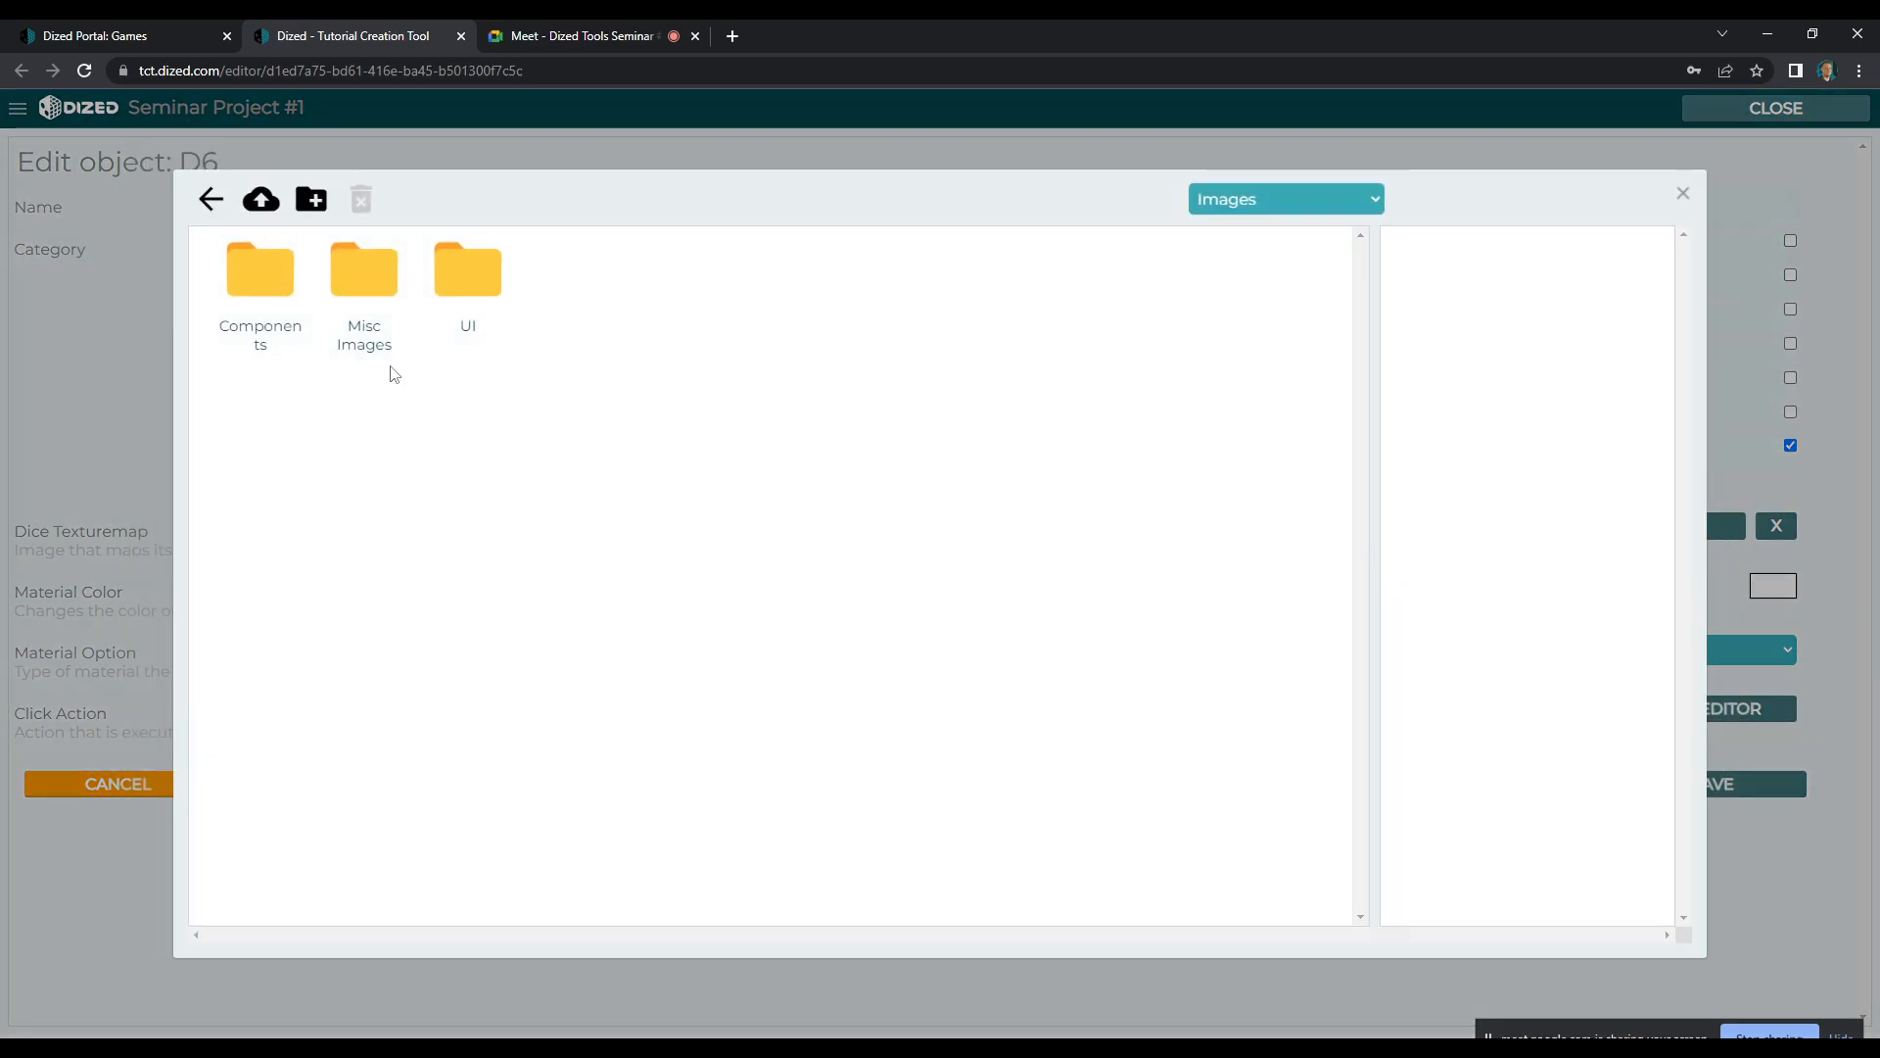
{"action": "double_click", "coordinate": [261, 276]}
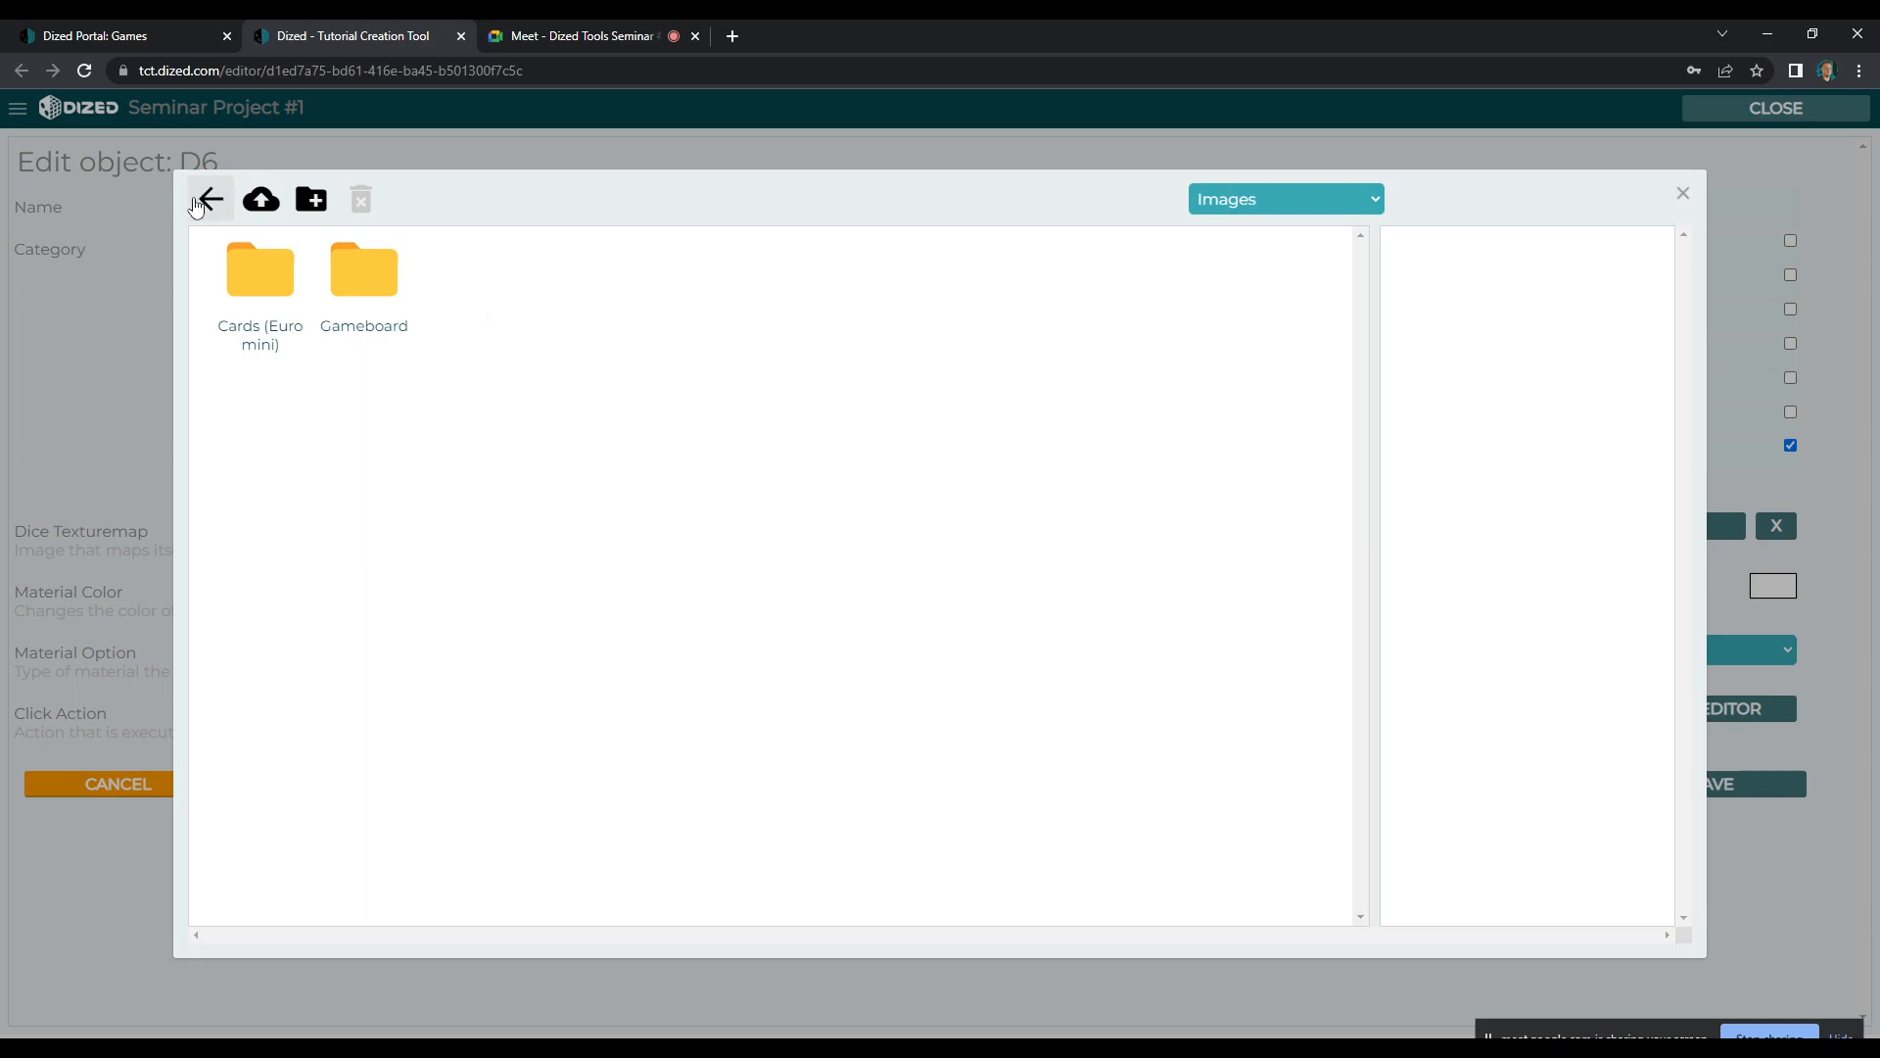
{"action": "left_click", "coordinate": [315, 204]}
{"action": "type", "text": "Dice"}
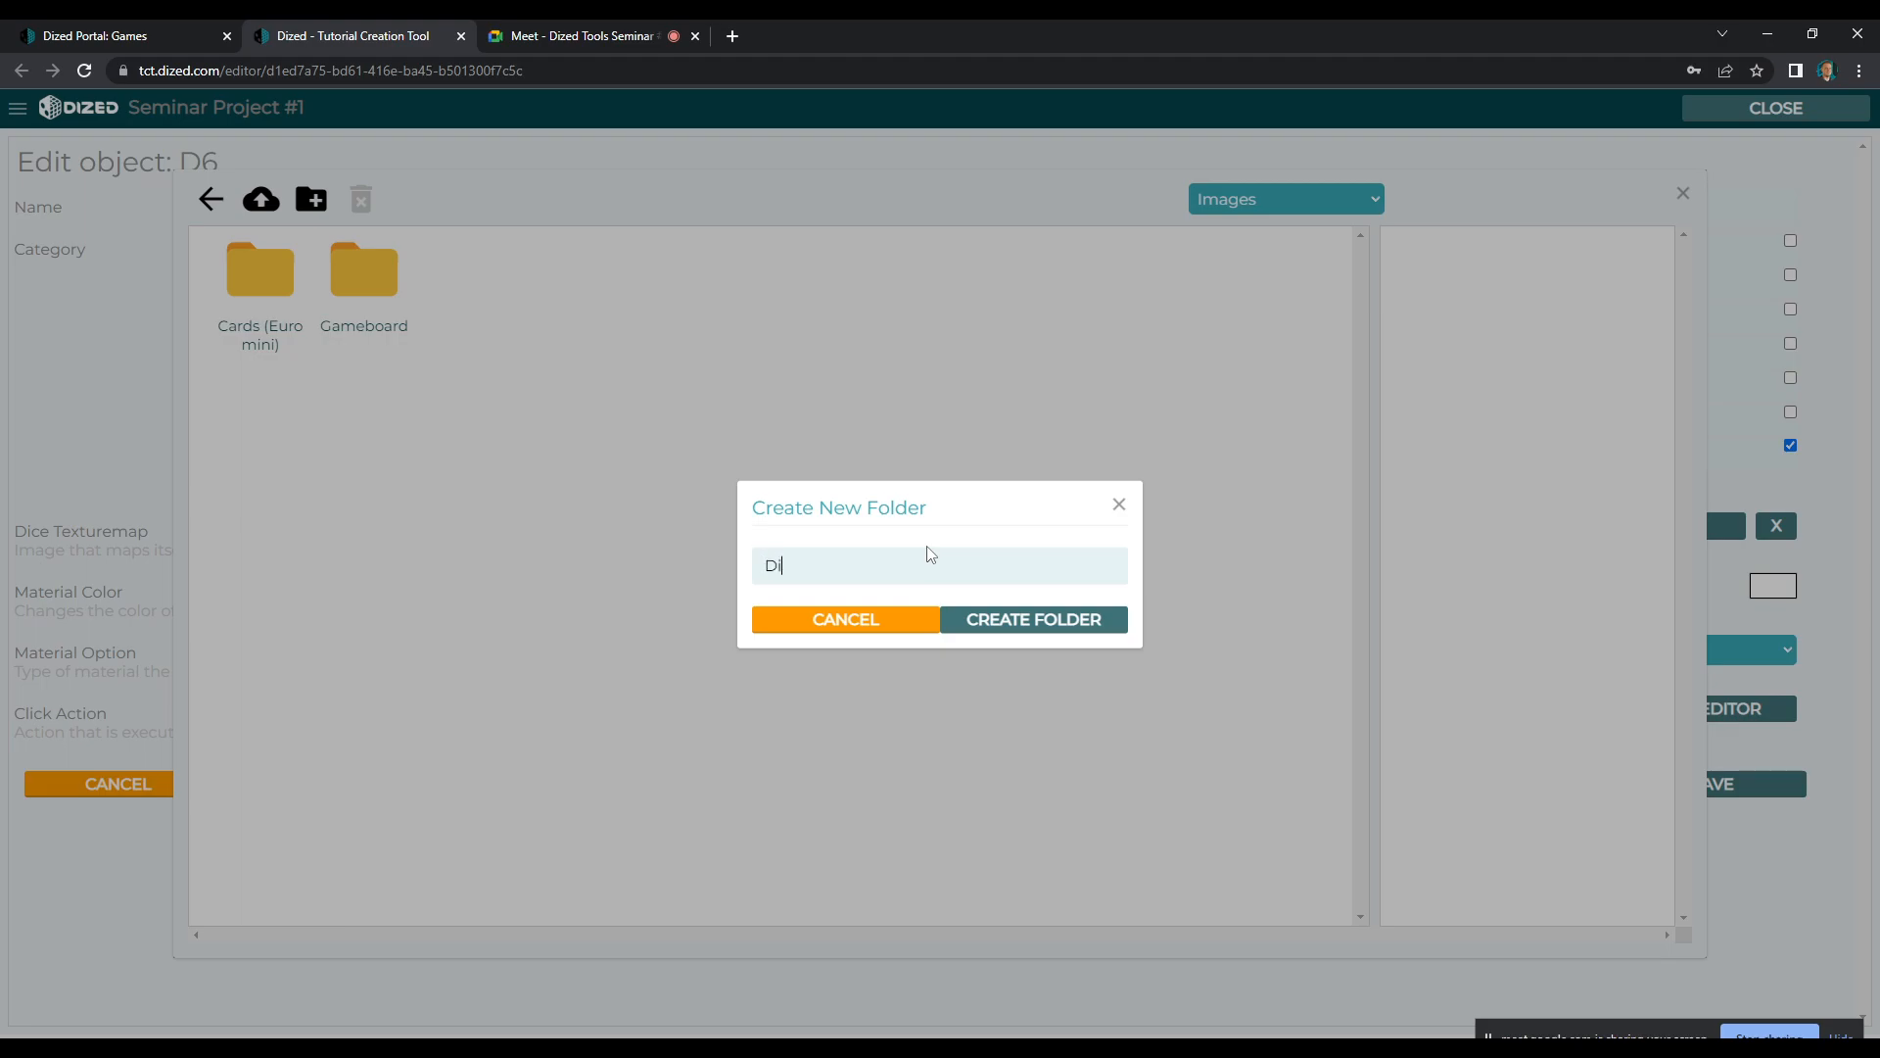
{"action": "left_click", "coordinate": [1007, 617]}
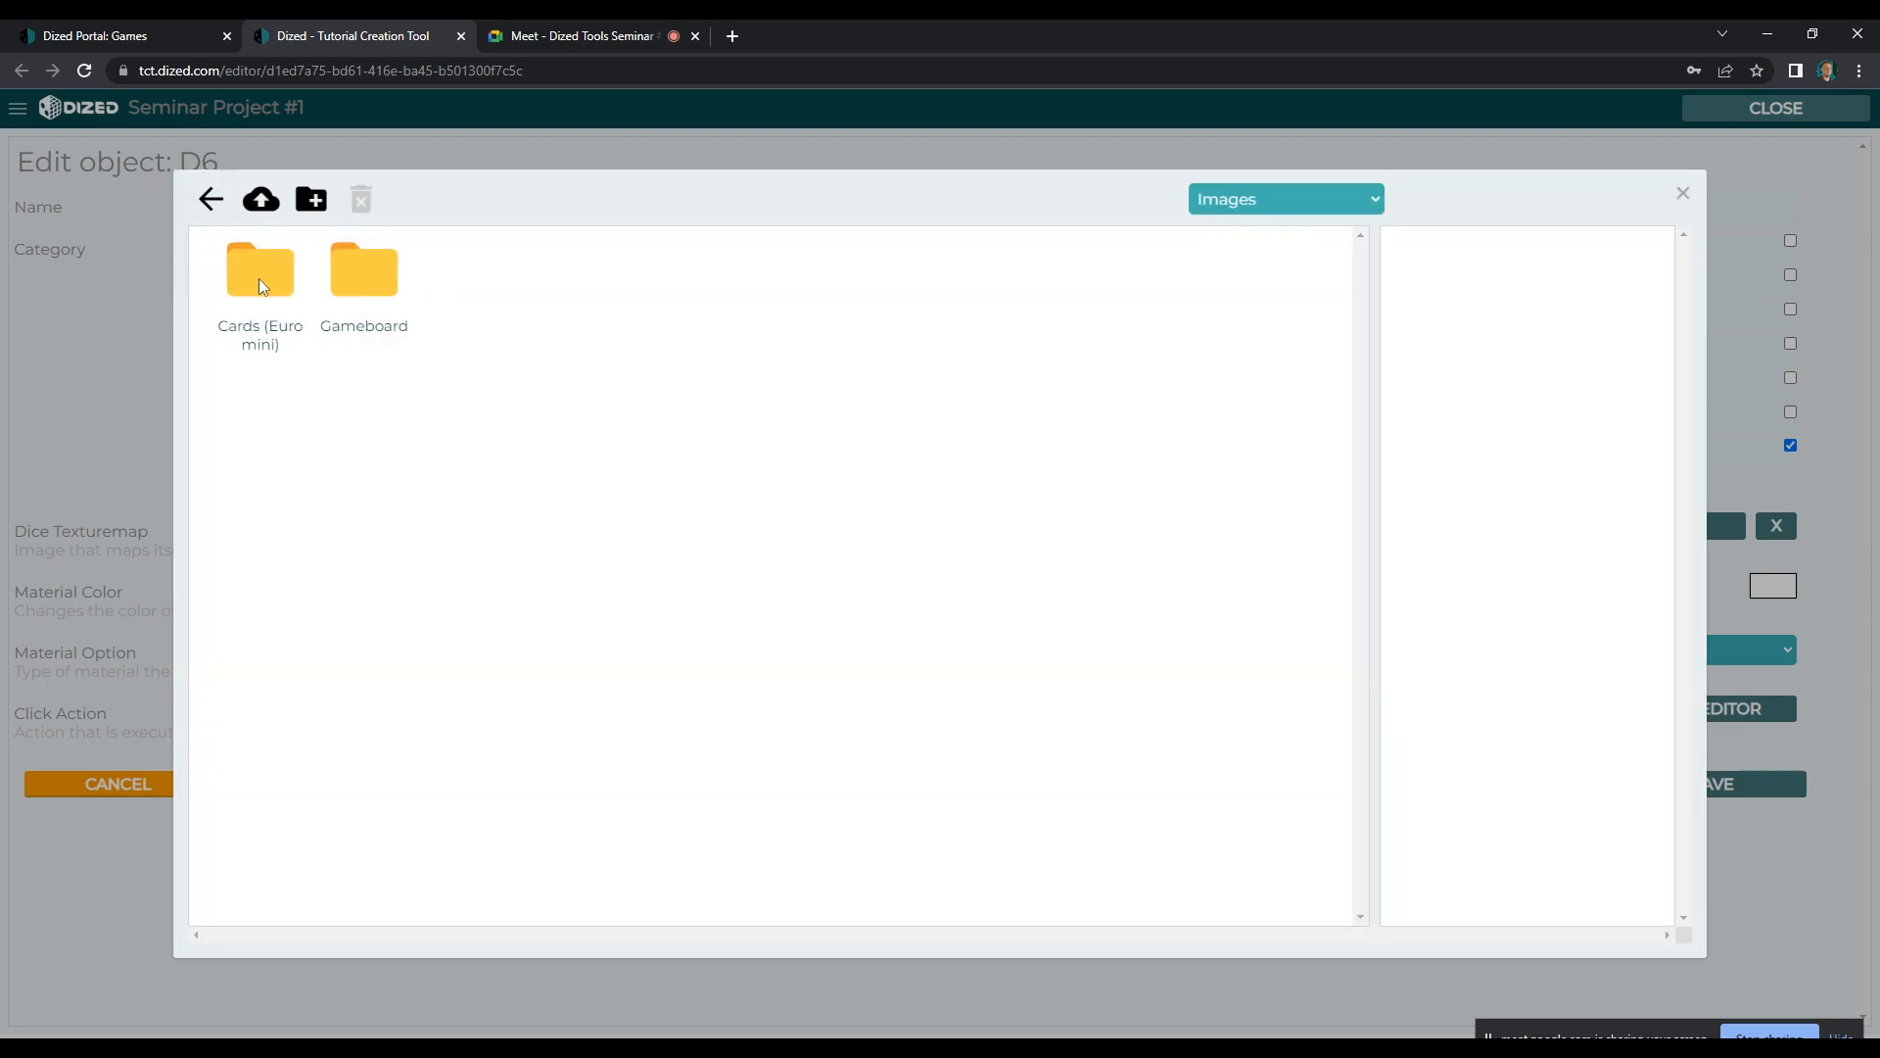
{"action": "left_click", "coordinate": [210, 203]}
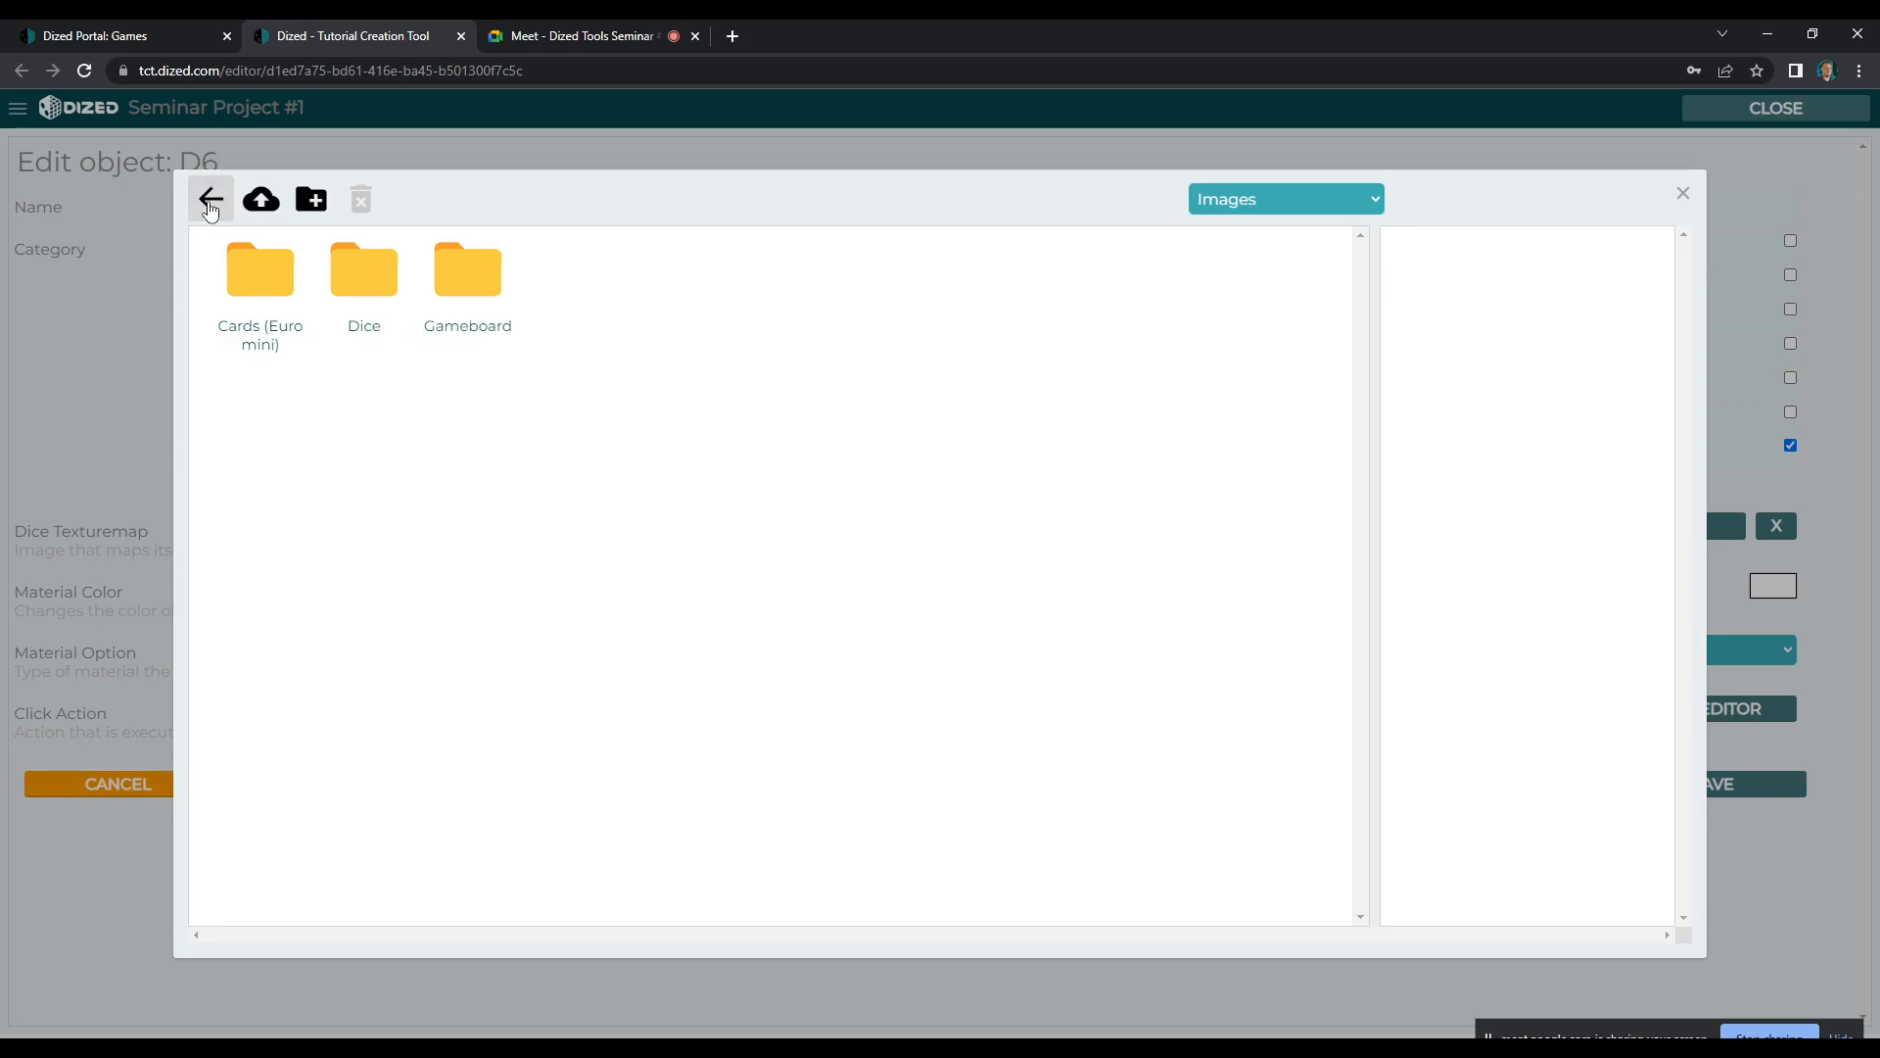
Upload Die_Texture_D6.png from the local Die (D6) folder into the Dice folder and assign it as the dice texturemap
{"action": "double_click", "coordinate": [376, 273]}
{"action": "left_click", "coordinate": [508, 1015]}
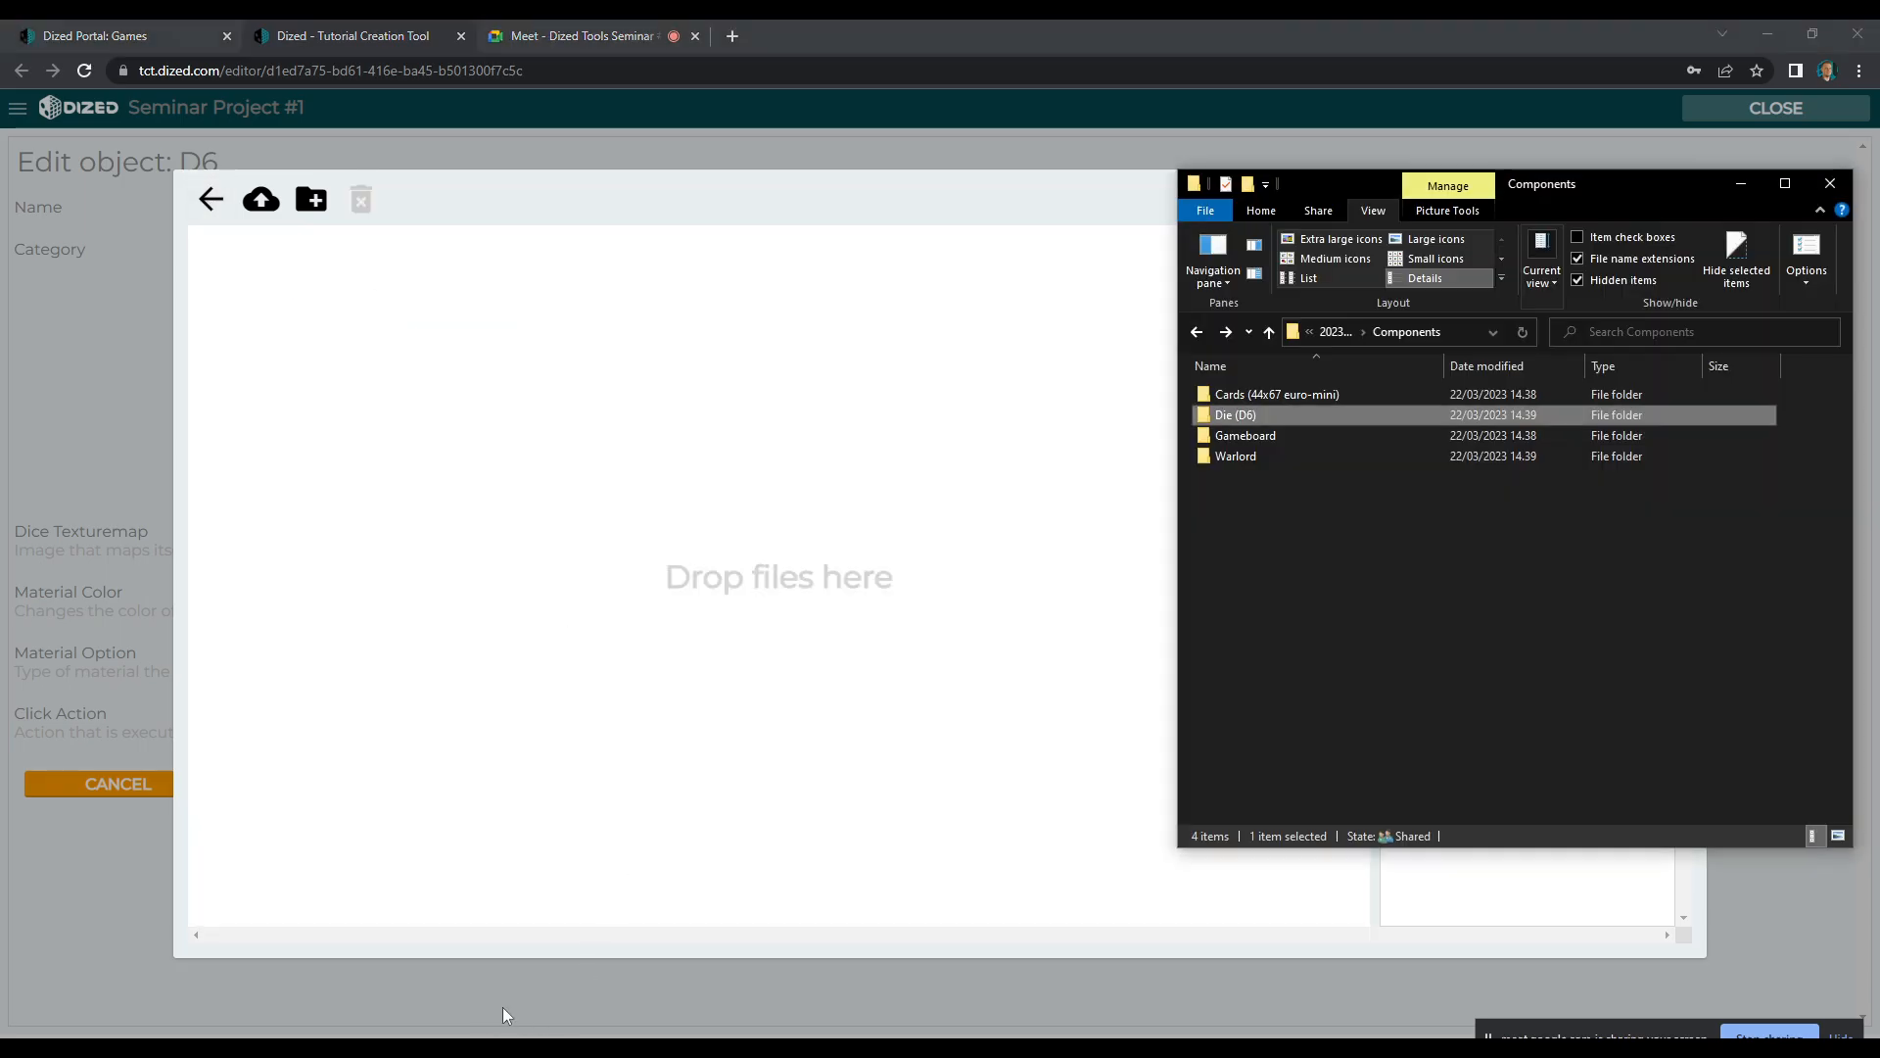
{"action": "double_click", "coordinate": [1257, 421]}
{"action": "left_click_drag", "start_coordinate": [1242, 411], "coordinate": [377, 343]}
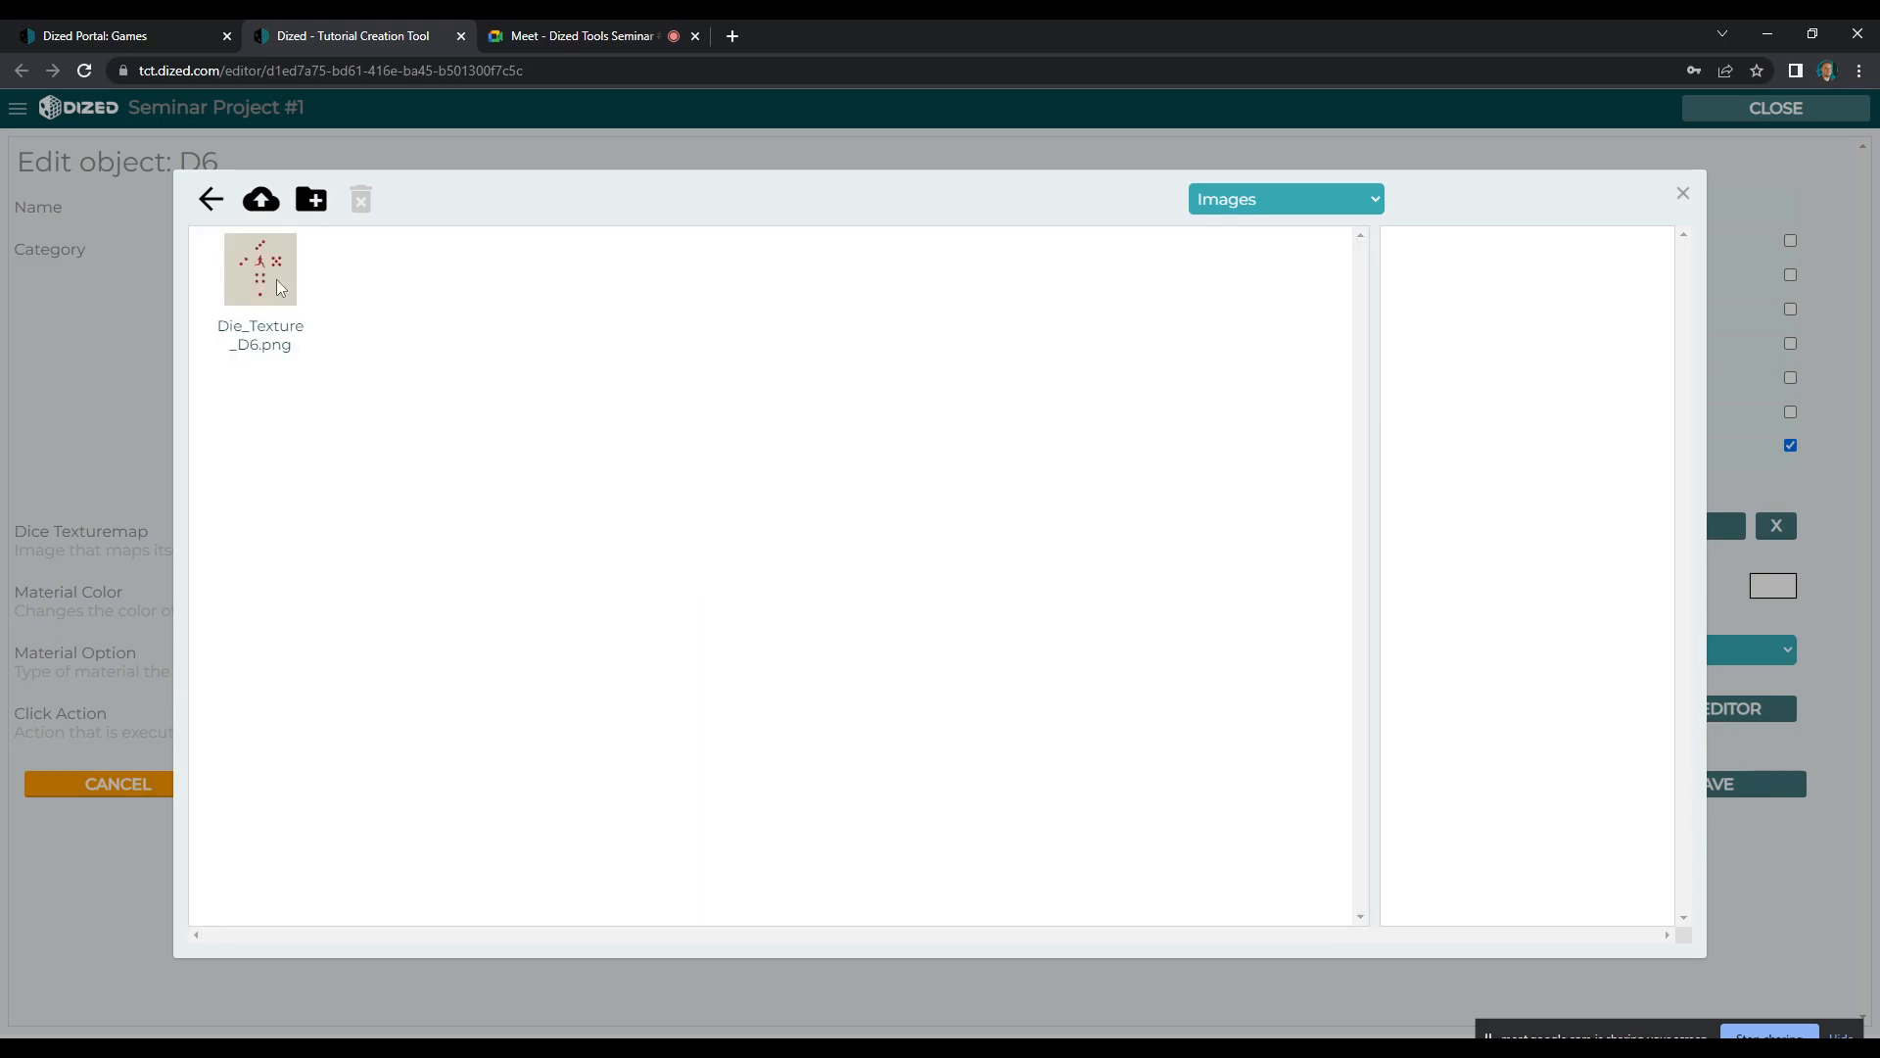
{"action": "left_click", "coordinate": [260, 267]}
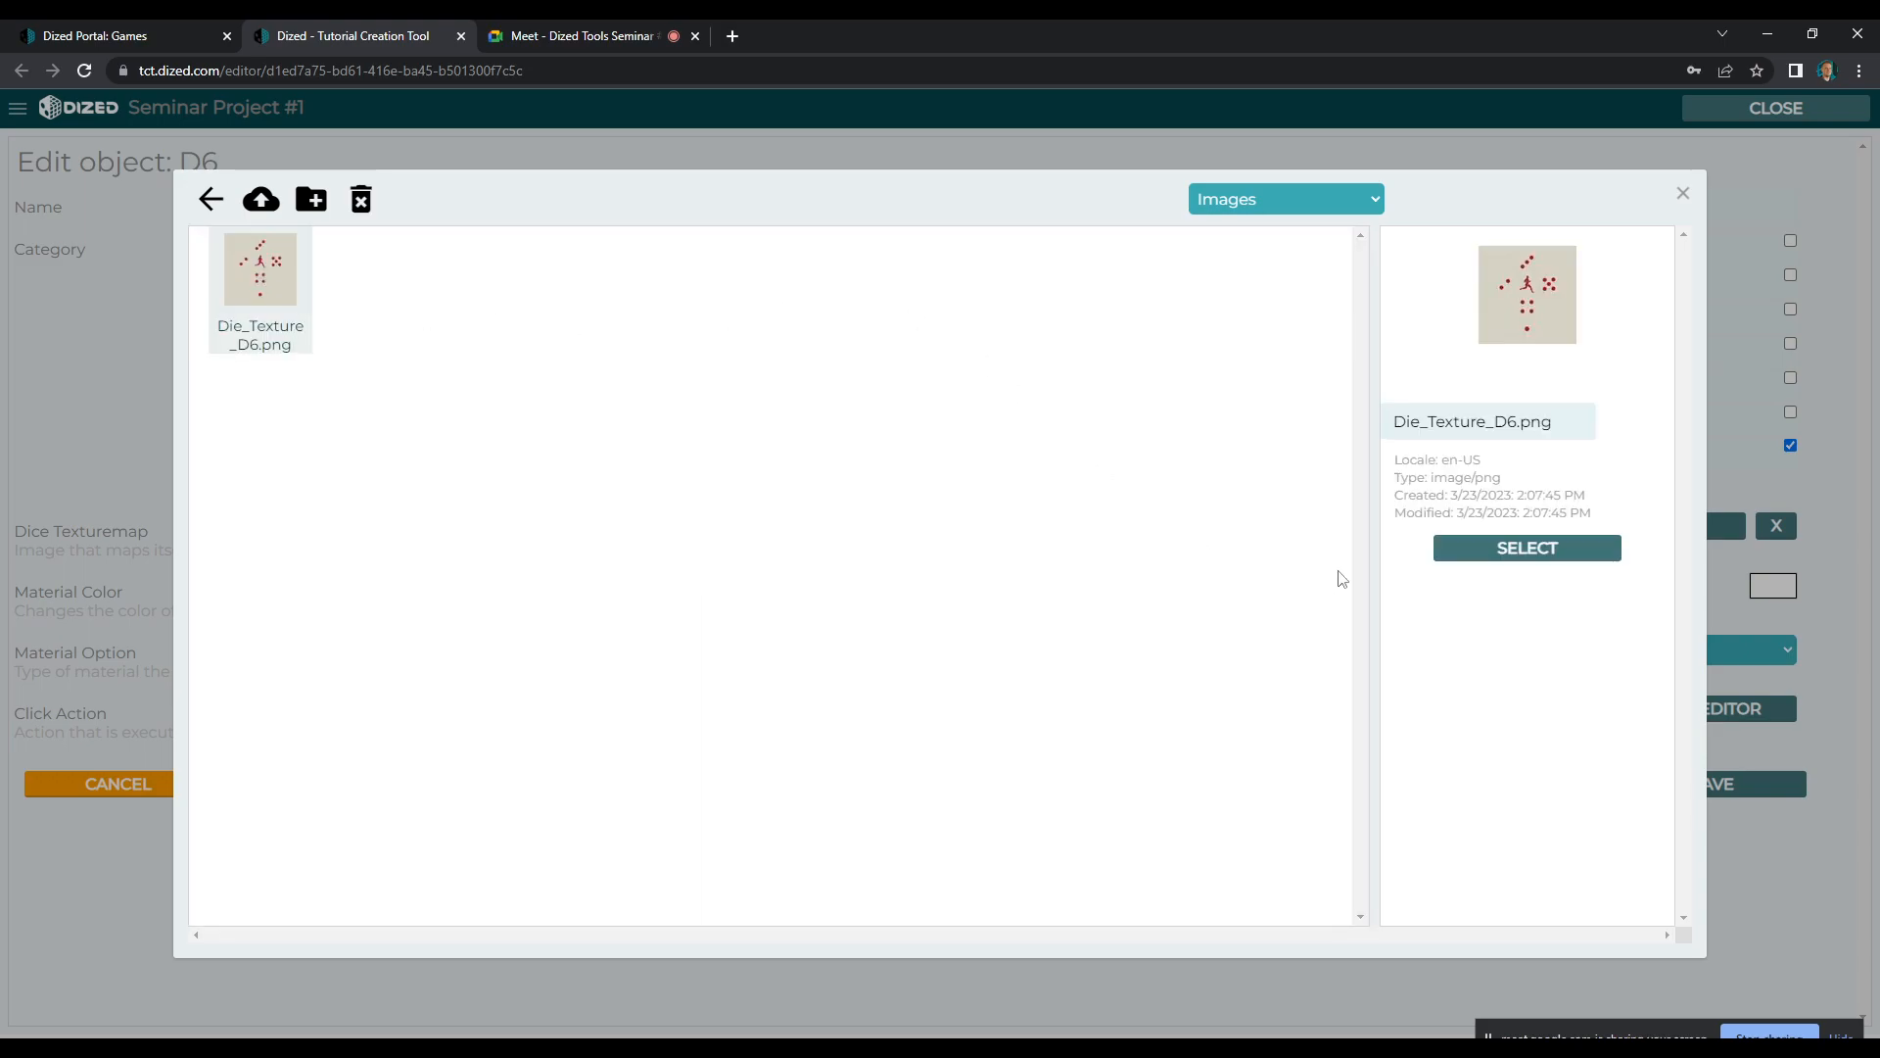
{"action": "left_click", "coordinate": [1491, 550]}
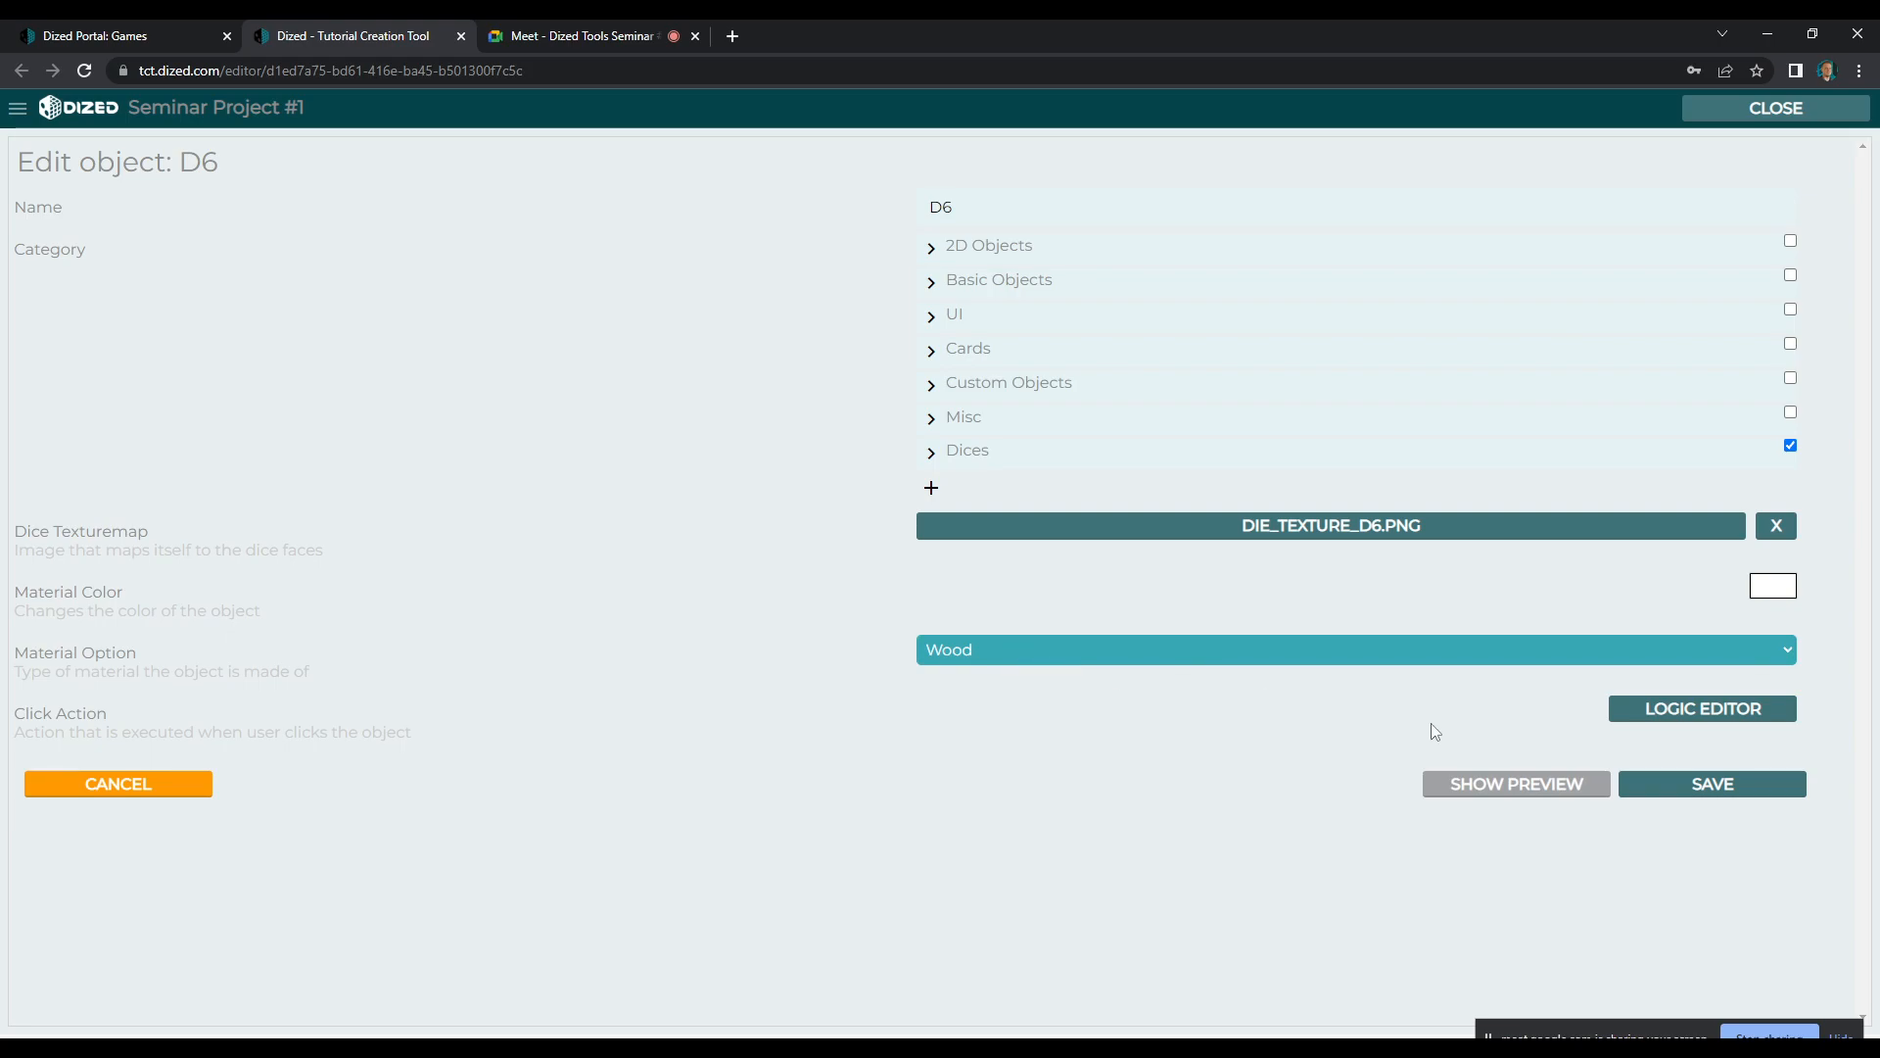
Keep Wood as the material option, save the D6 object and check for it in the Dices category
{"action": "left_click", "coordinate": [1436, 660]}
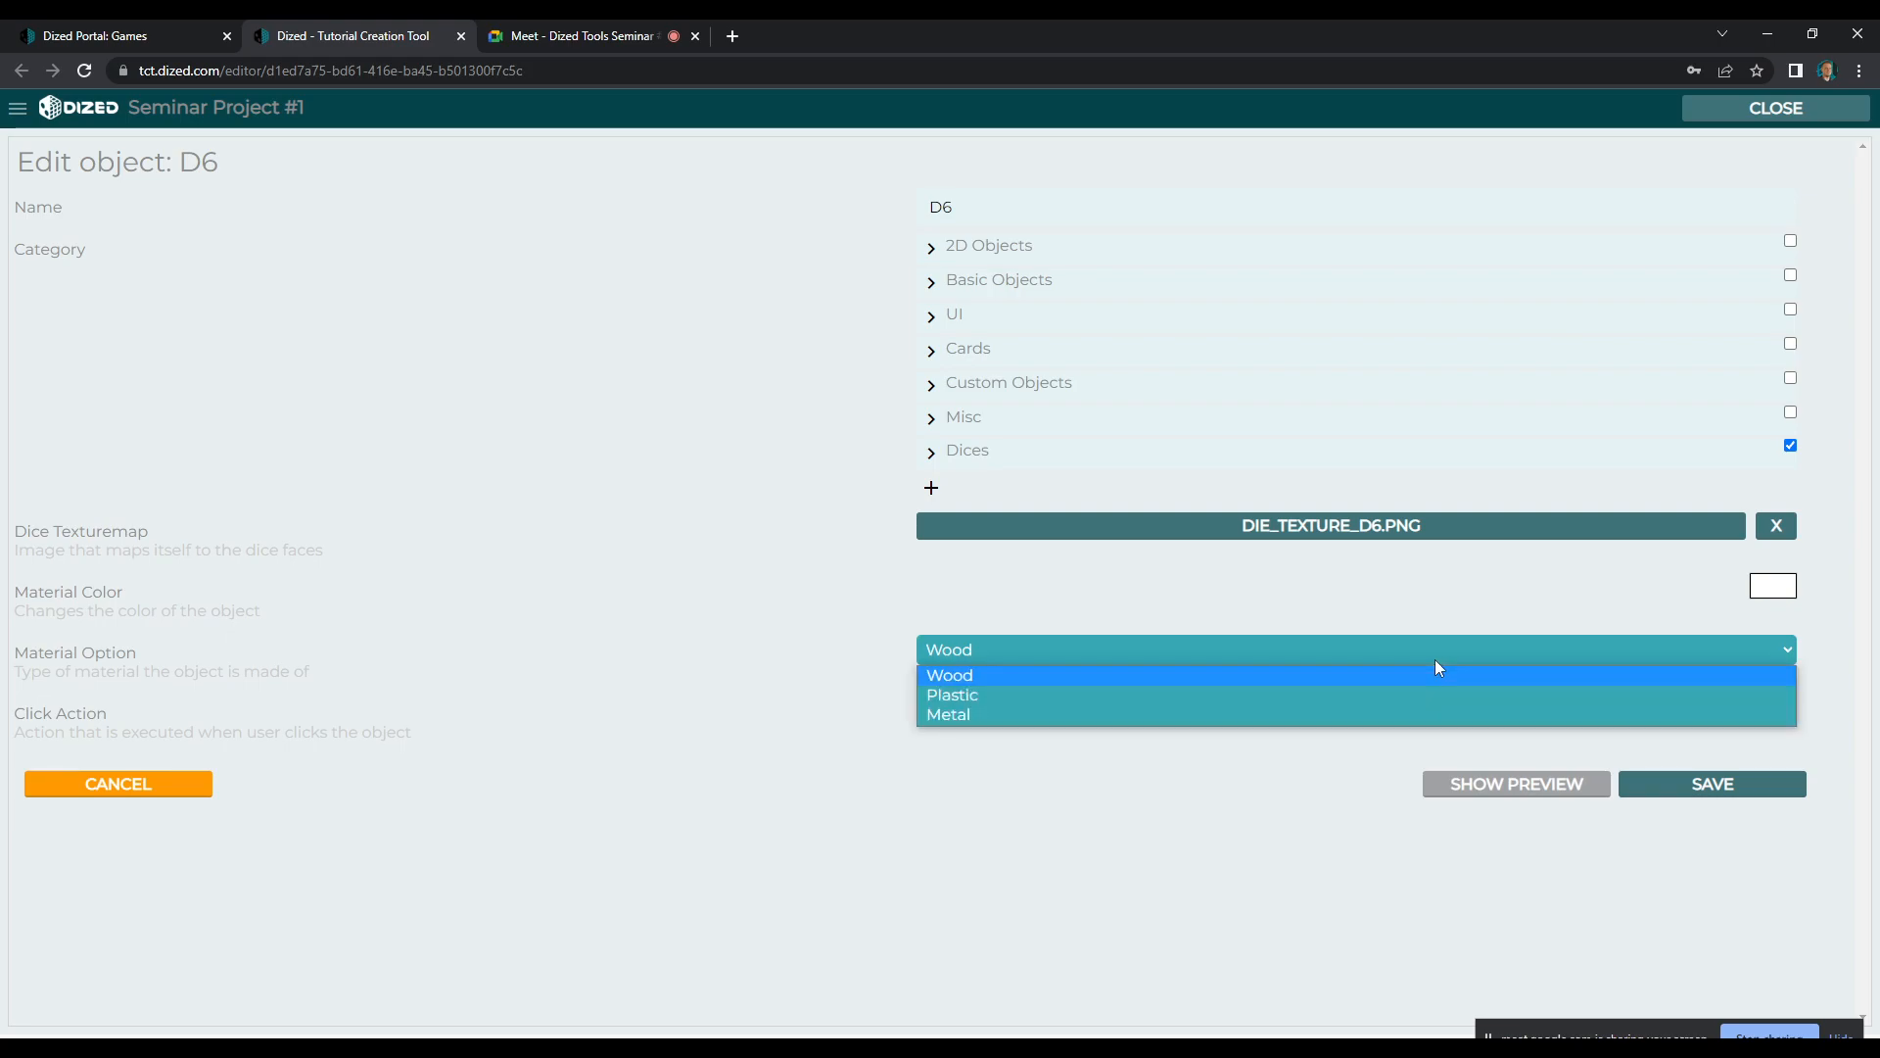
{"action": "left_click", "coordinate": [1418, 678]}
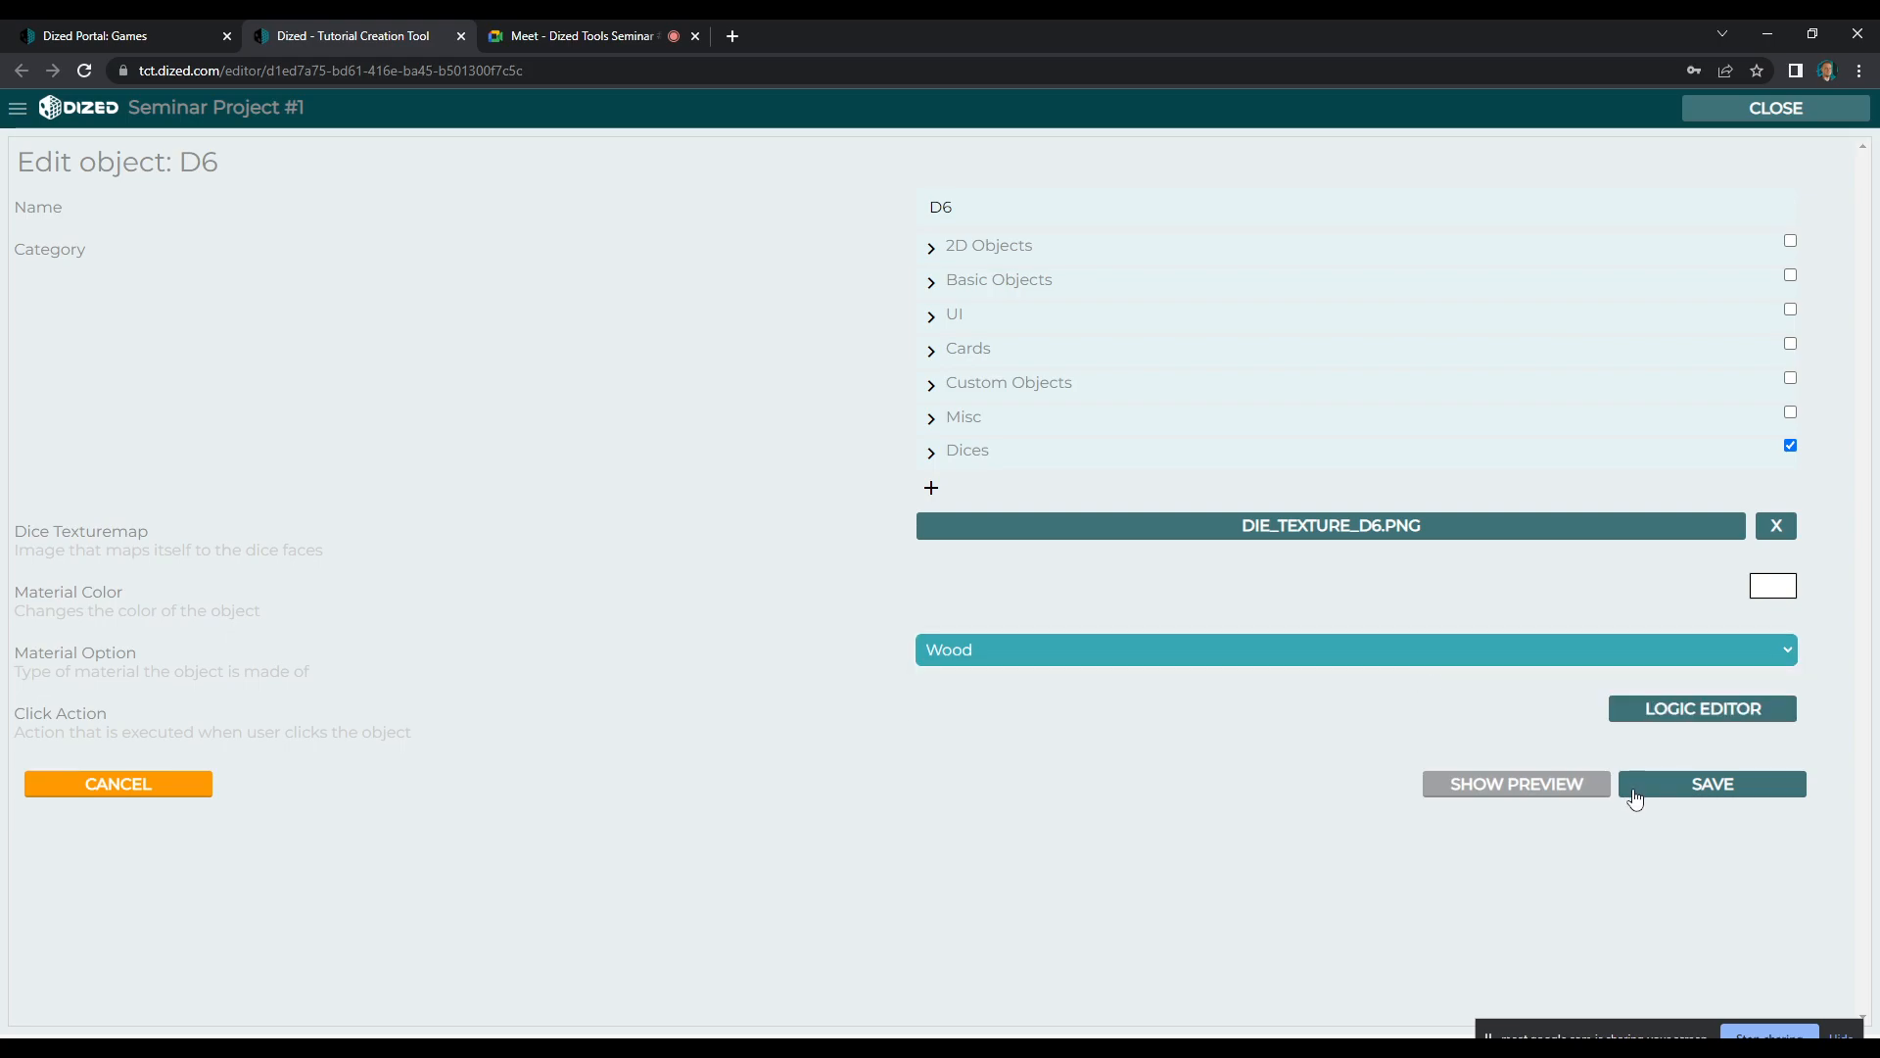
{"action": "left_click", "coordinate": [1684, 791]}
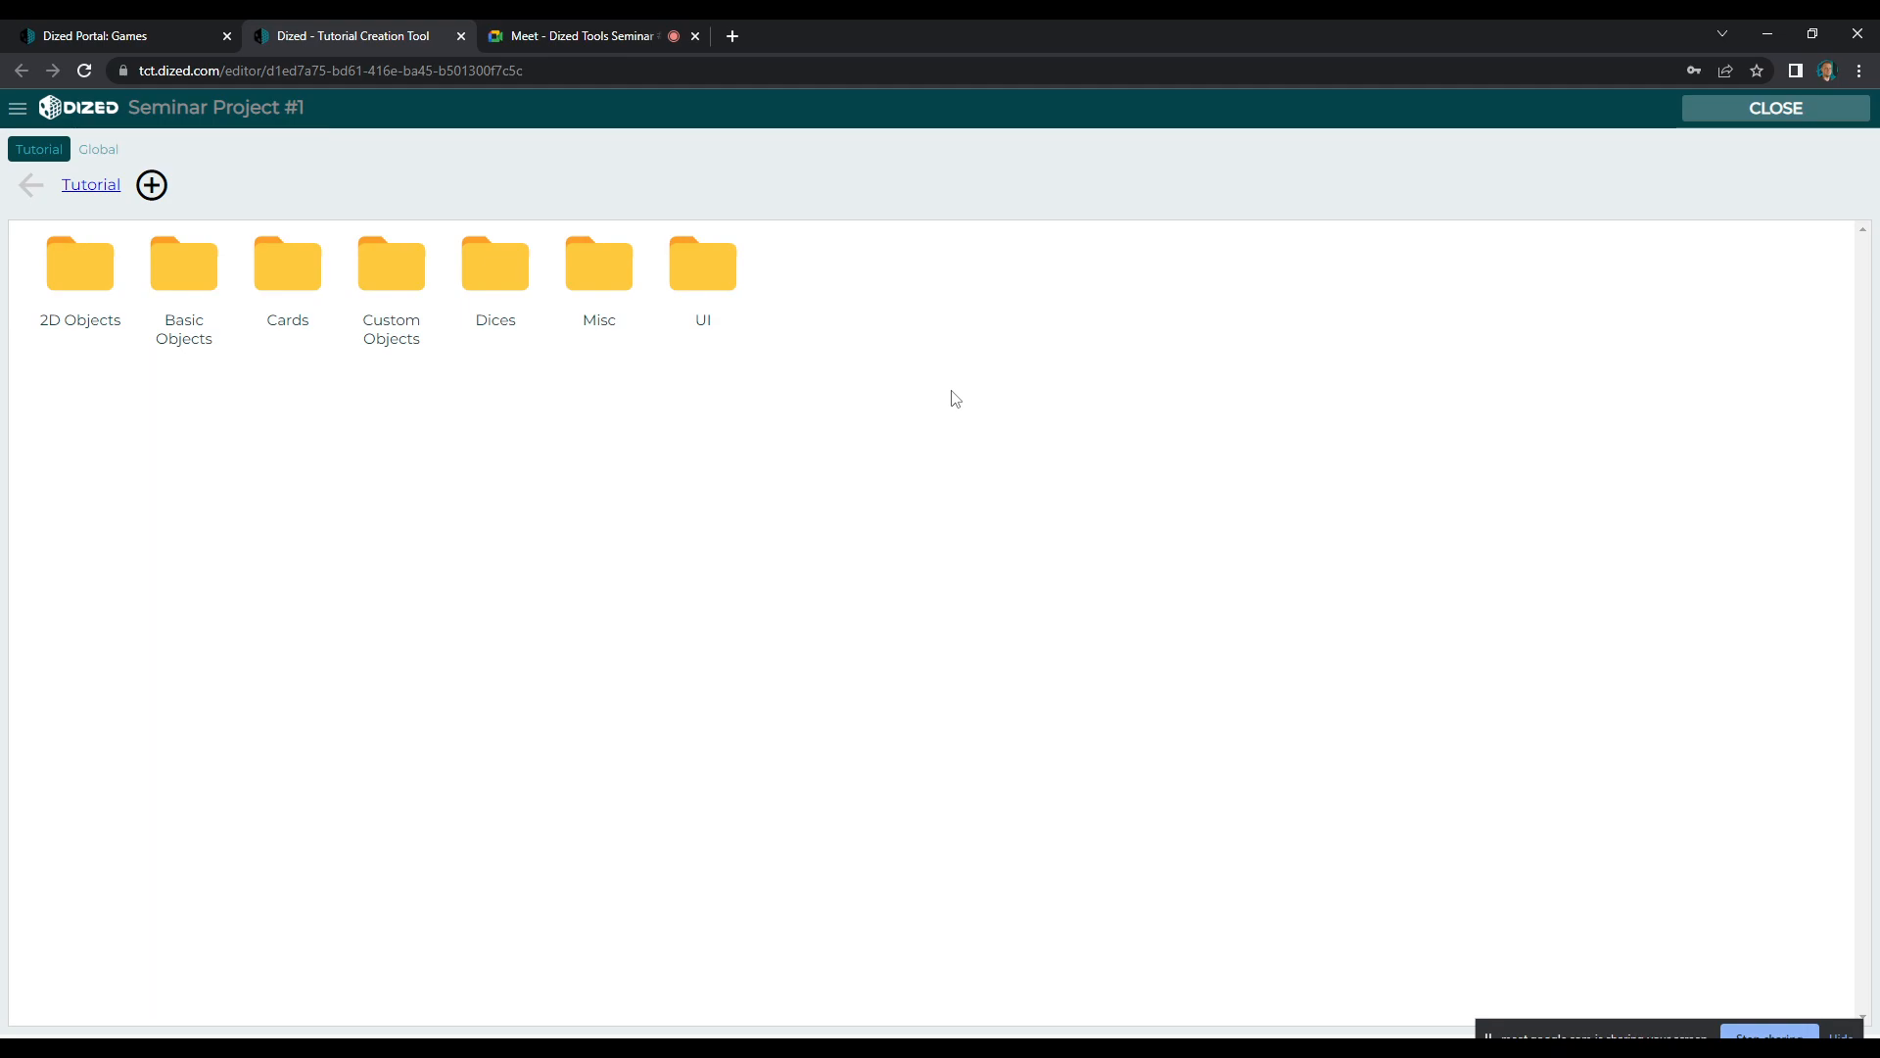
{"action": "left_click", "coordinate": [494, 274]}
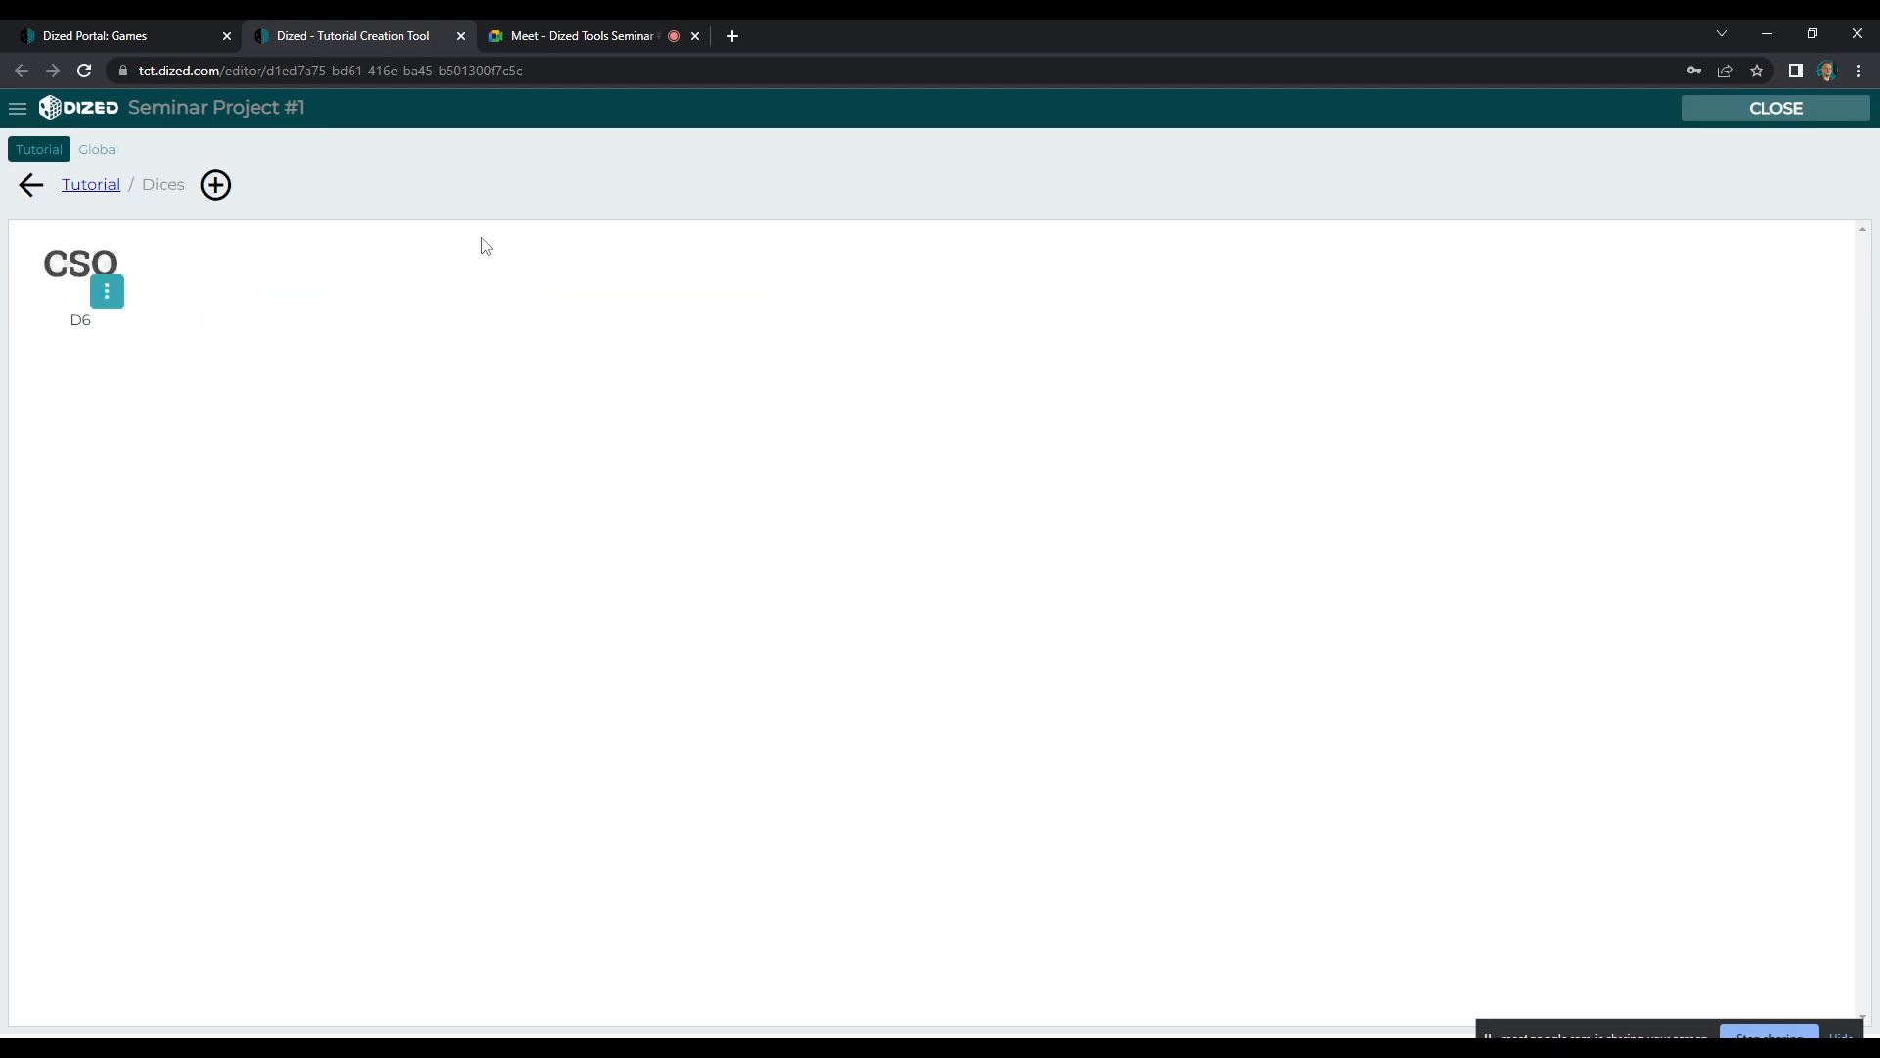
{"action": "left_click", "coordinate": [32, 190]}
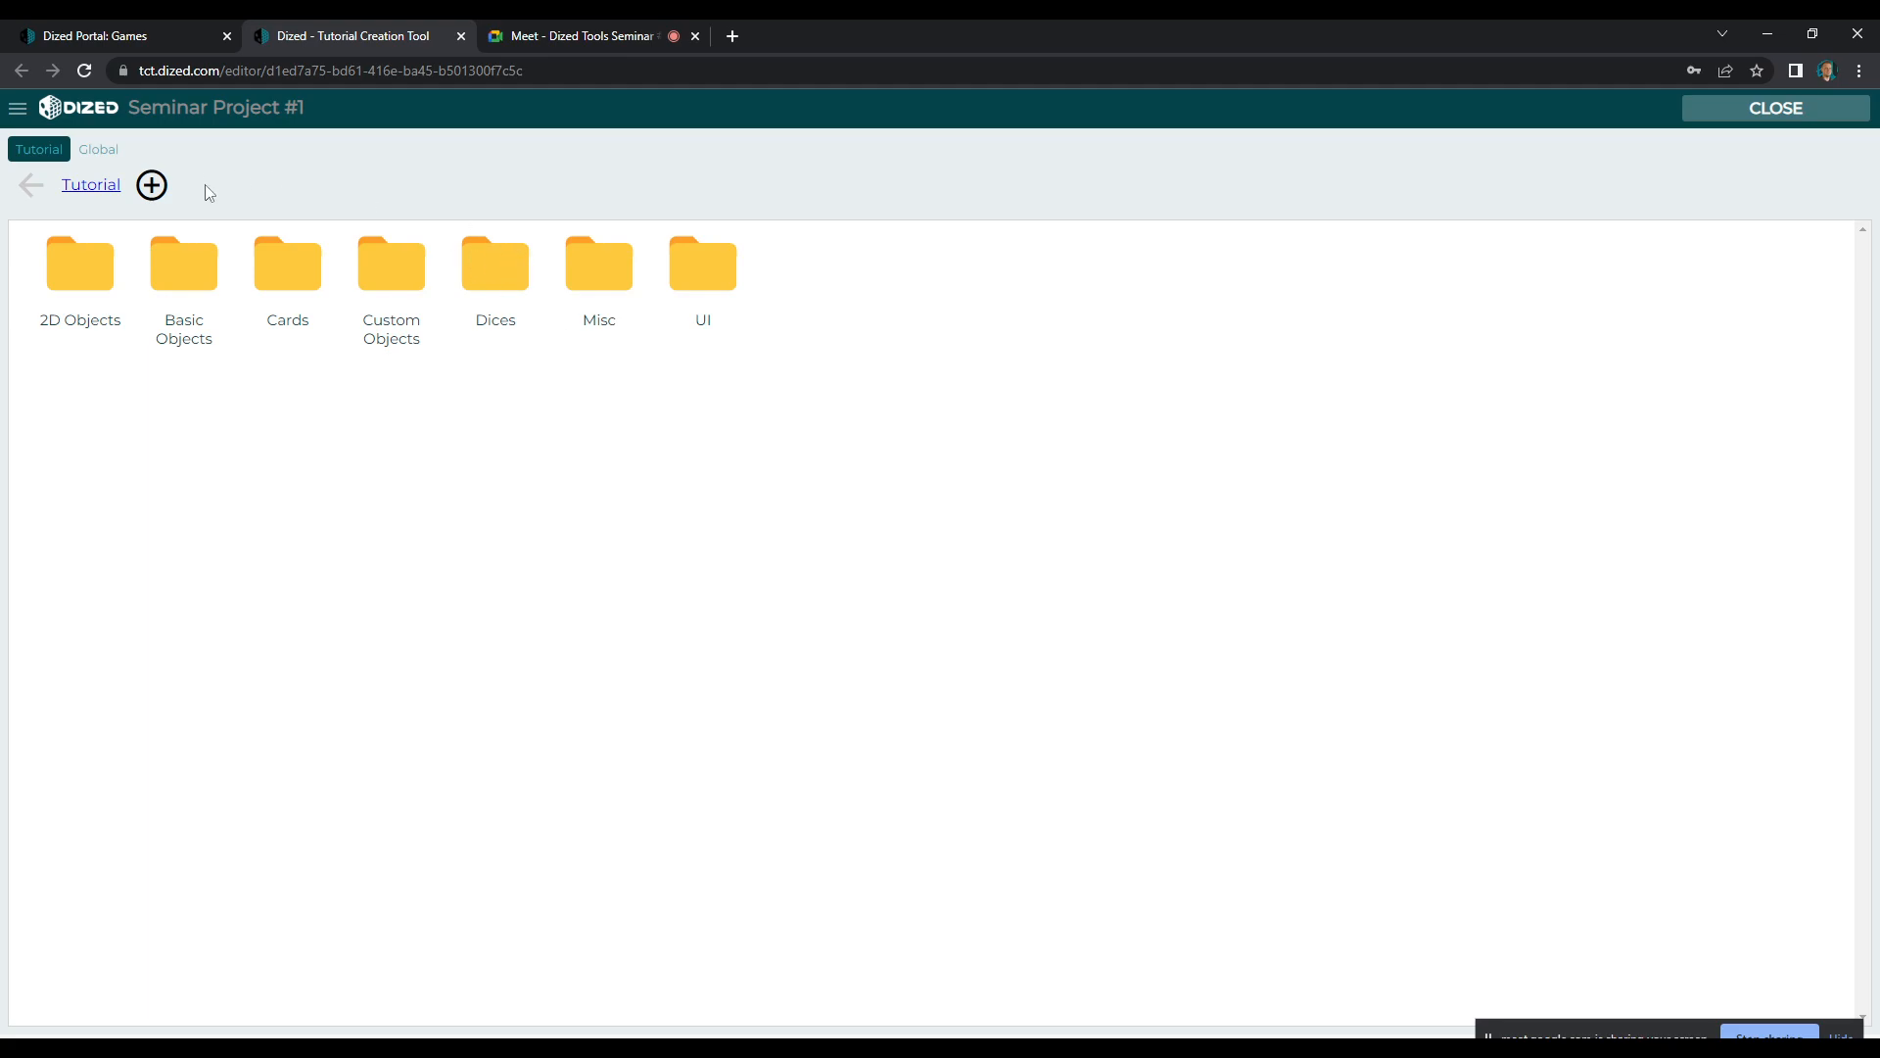
Create a new smart object from the Custom Object base model and name it Warlord
{"action": "left_click", "coordinate": [153, 186]}
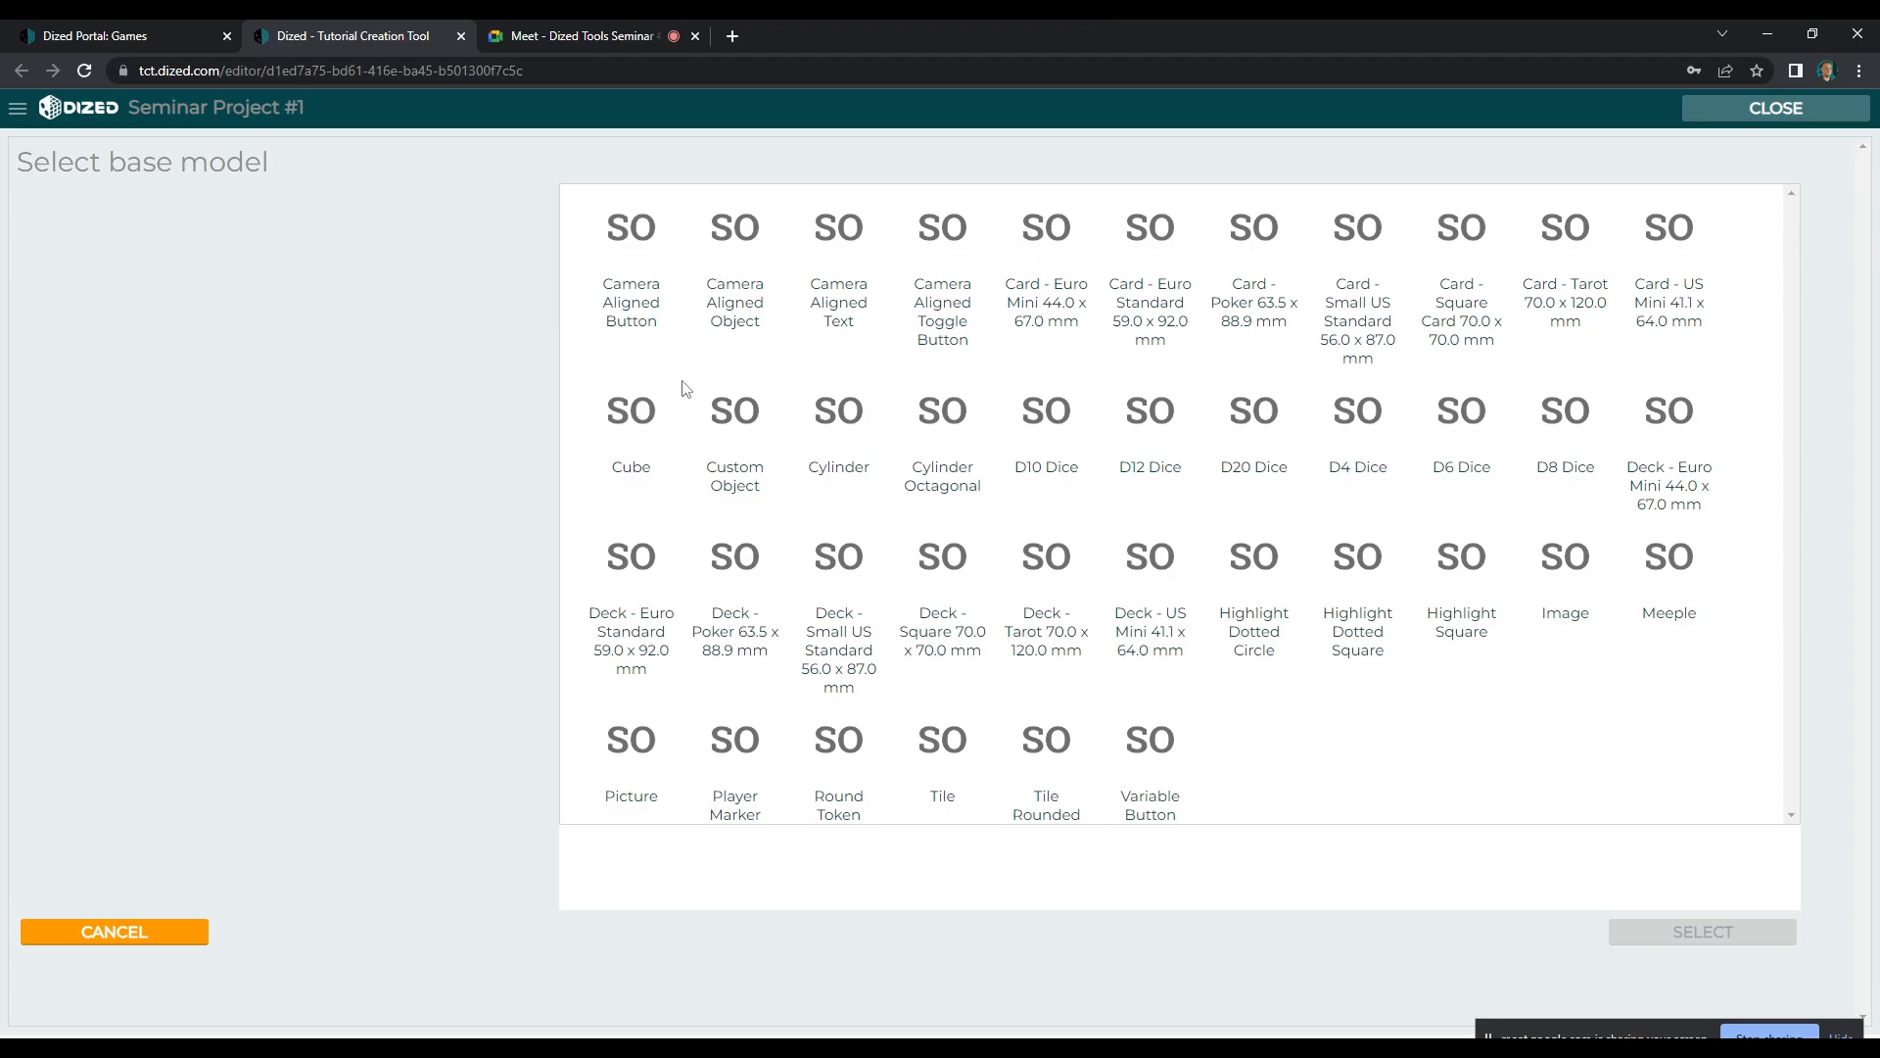
{"action": "left_click", "coordinate": [747, 419]}
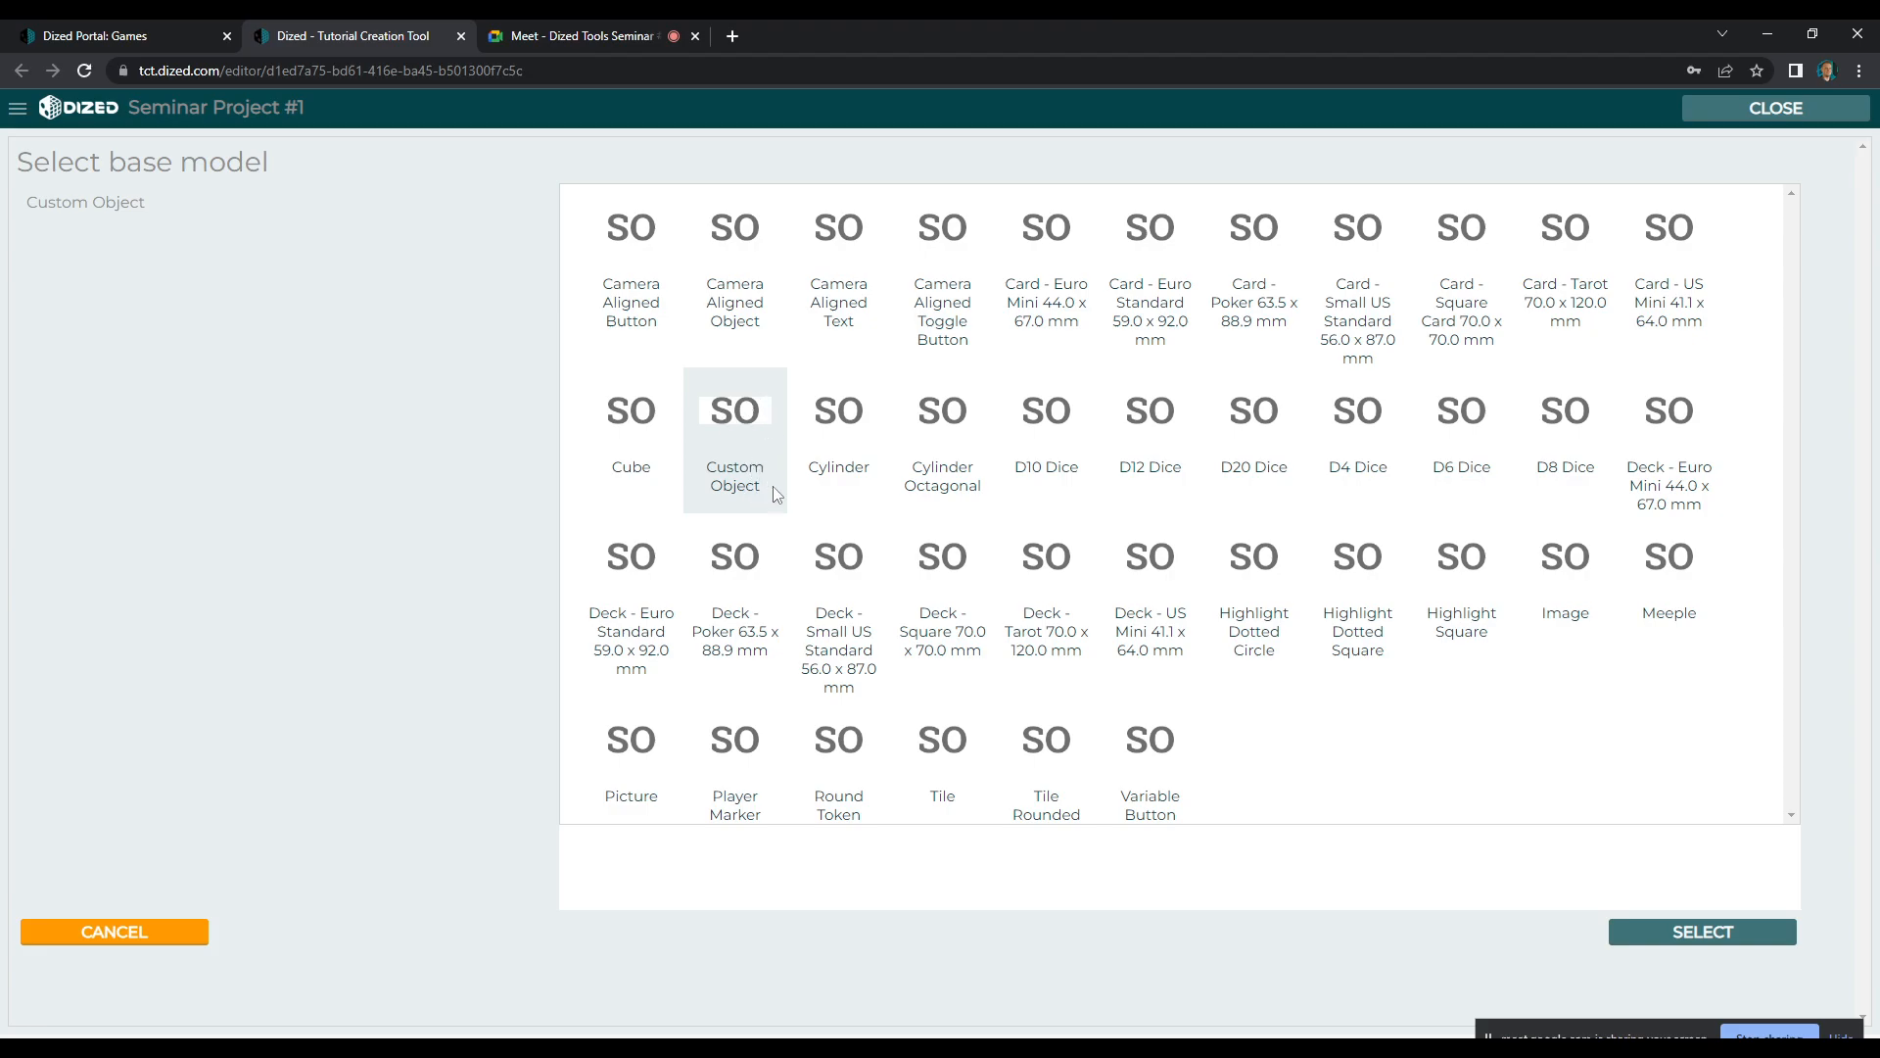
{"action": "left_click", "coordinate": [1687, 933]}
{"action": "left_click_drag", "start_coordinate": [1050, 209], "coordinate": [579, 197]}
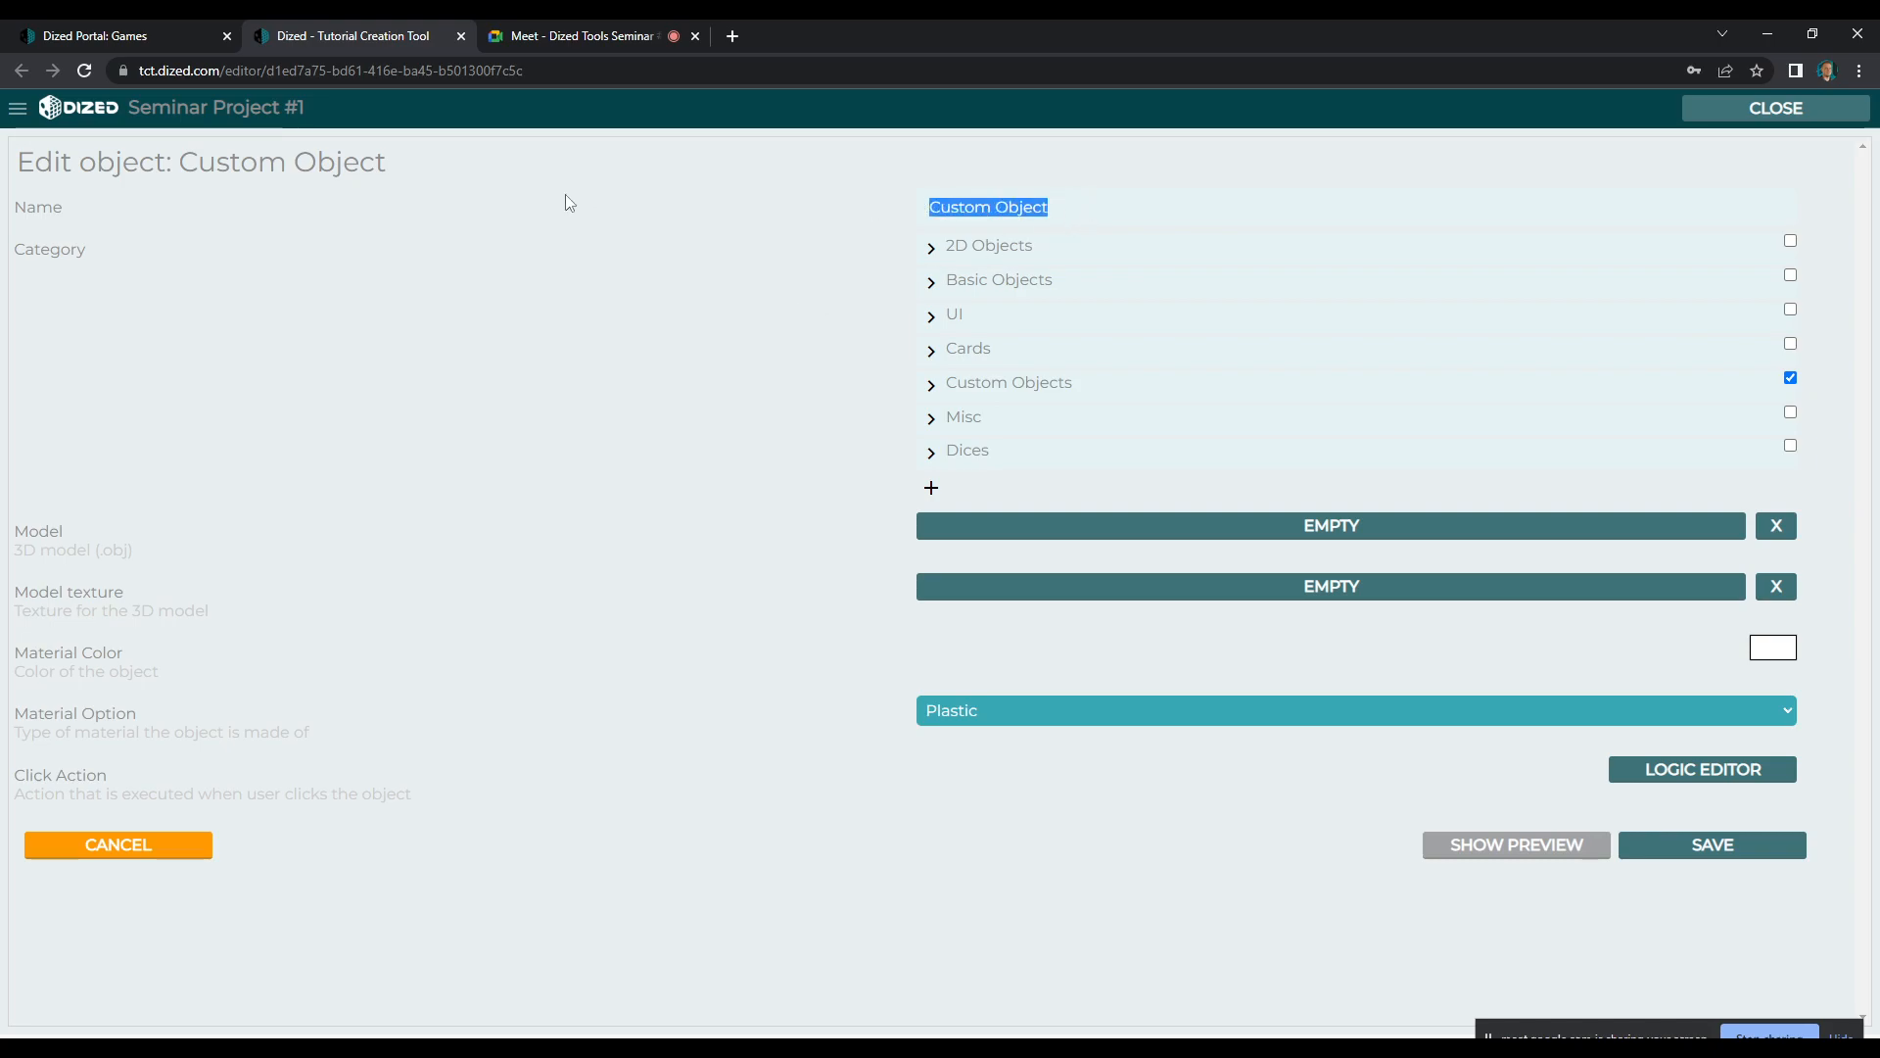
{"action": "type", "text": "Warlord"}
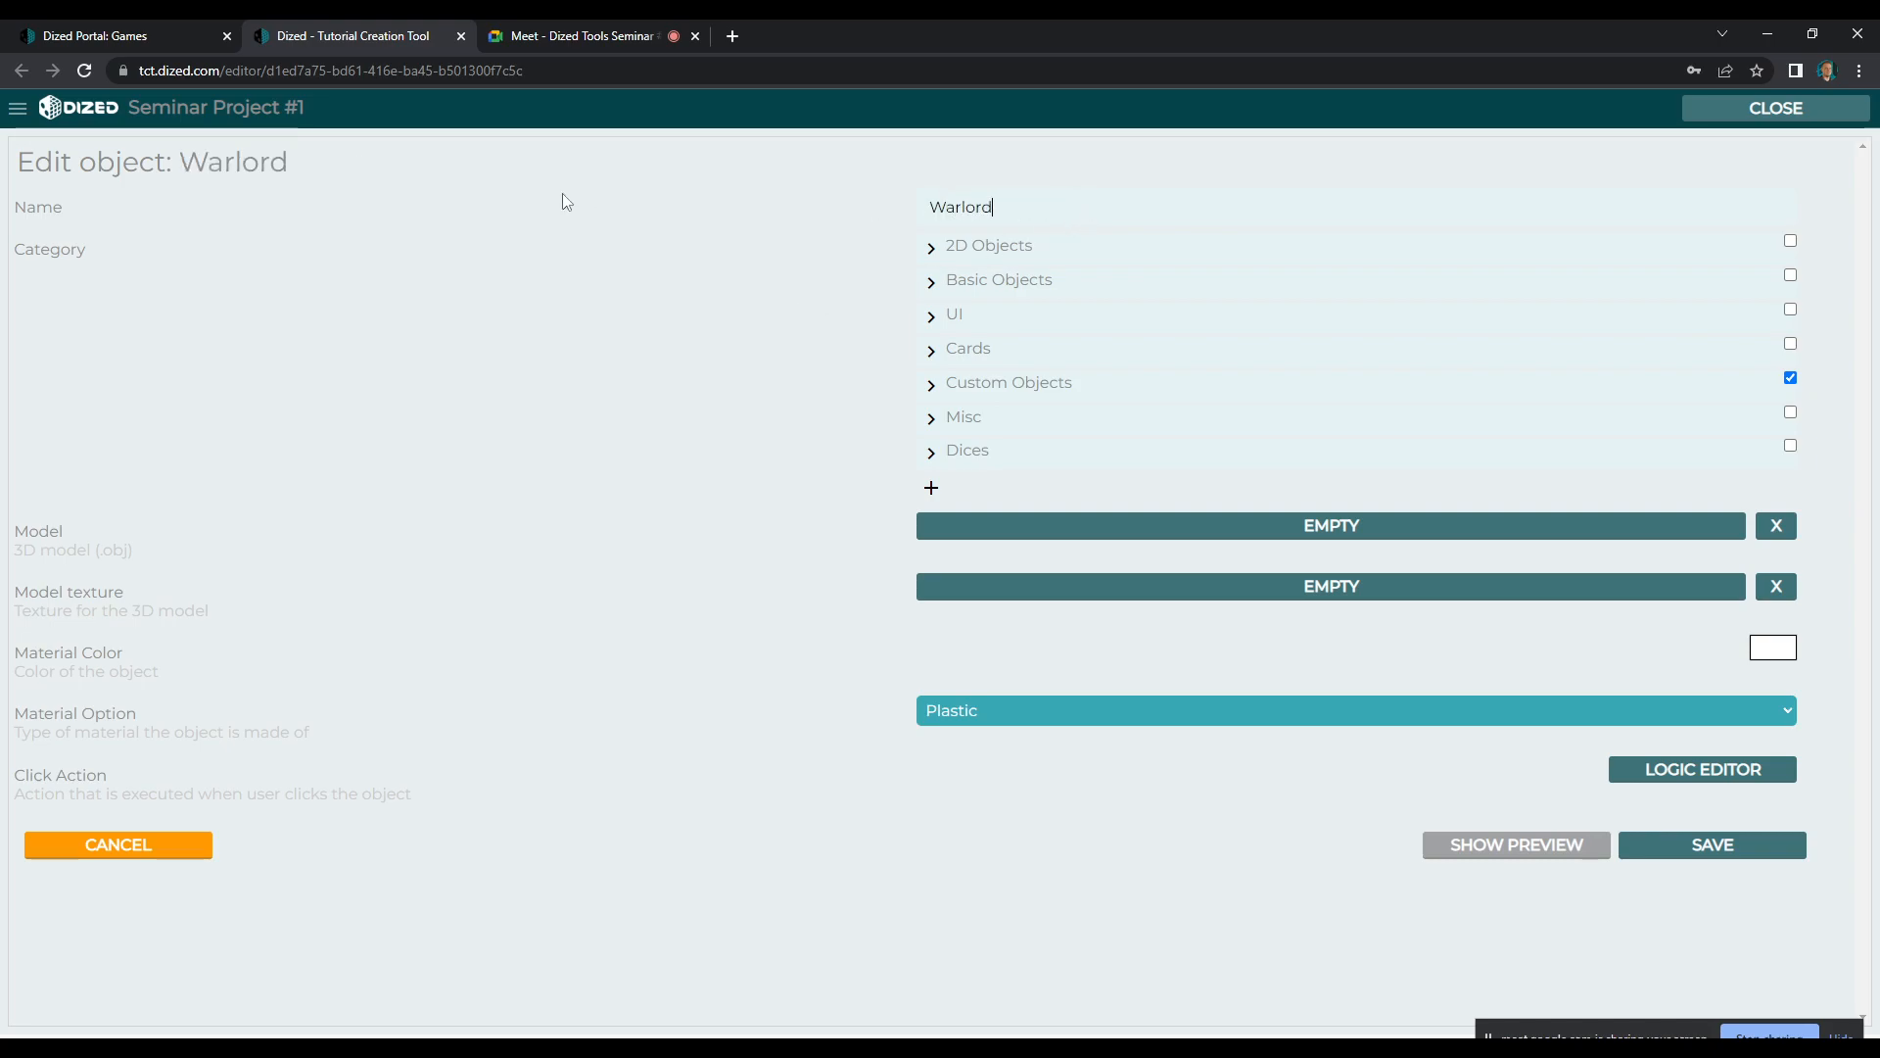
Examine the Model and Model texture fields of the Warlord object, including the required 3D file format
{"action": "left_click_drag", "start_coordinate": [29, 530], "coordinate": [154, 591]}
{"action": "left_click", "coordinate": [227, 568]}
{"action": "left_click_drag", "start_coordinate": [27, 534], "coordinate": [130, 554]}
{"action": "left_click", "coordinate": [138, 562]}
{"action": "left_click", "coordinate": [176, 559]}
{"action": "mouse_move", "coordinate": [239, 619]}
{"action": "left_mouse_down"}
{"action": "mouse_move", "coordinate": [20, 587]}
{"action": "mouse_move", "coordinate": [147, 567]}
{"action": "mouse_move", "coordinate": [206, 610]}
{"action": "left_mouse_up"}
{"action": "left_click", "coordinate": [22, 538]}
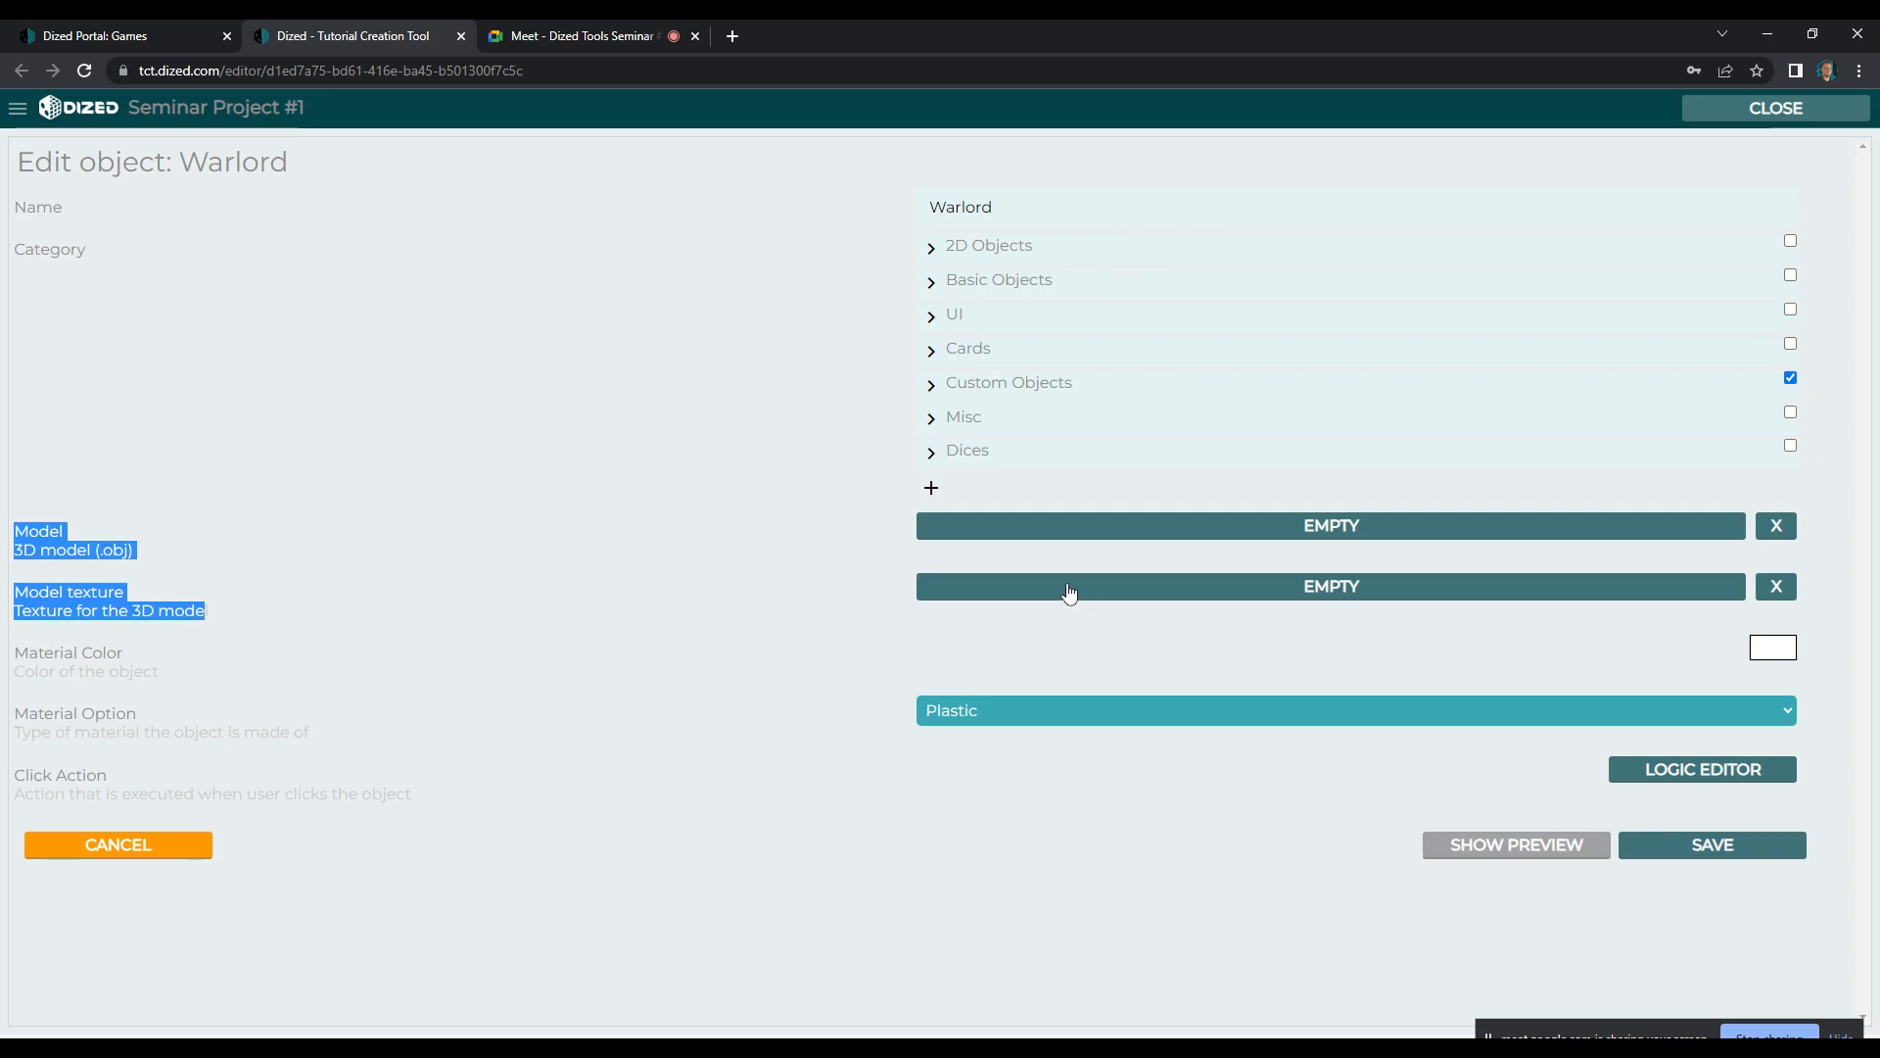
{"action": "left_click", "coordinate": [191, 560]}
{"action": "mouse_move", "coordinate": [103, 550]}
{"action": "left_mouse_down"}
{"action": "mouse_move", "coordinate": [122, 550]}
{"action": "mouse_move", "coordinate": [105, 554]}
{"action": "left_mouse_up"}
{"action": "left_click", "coordinate": [125, 550]}
{"action": "left_click", "coordinate": [107, 555]}
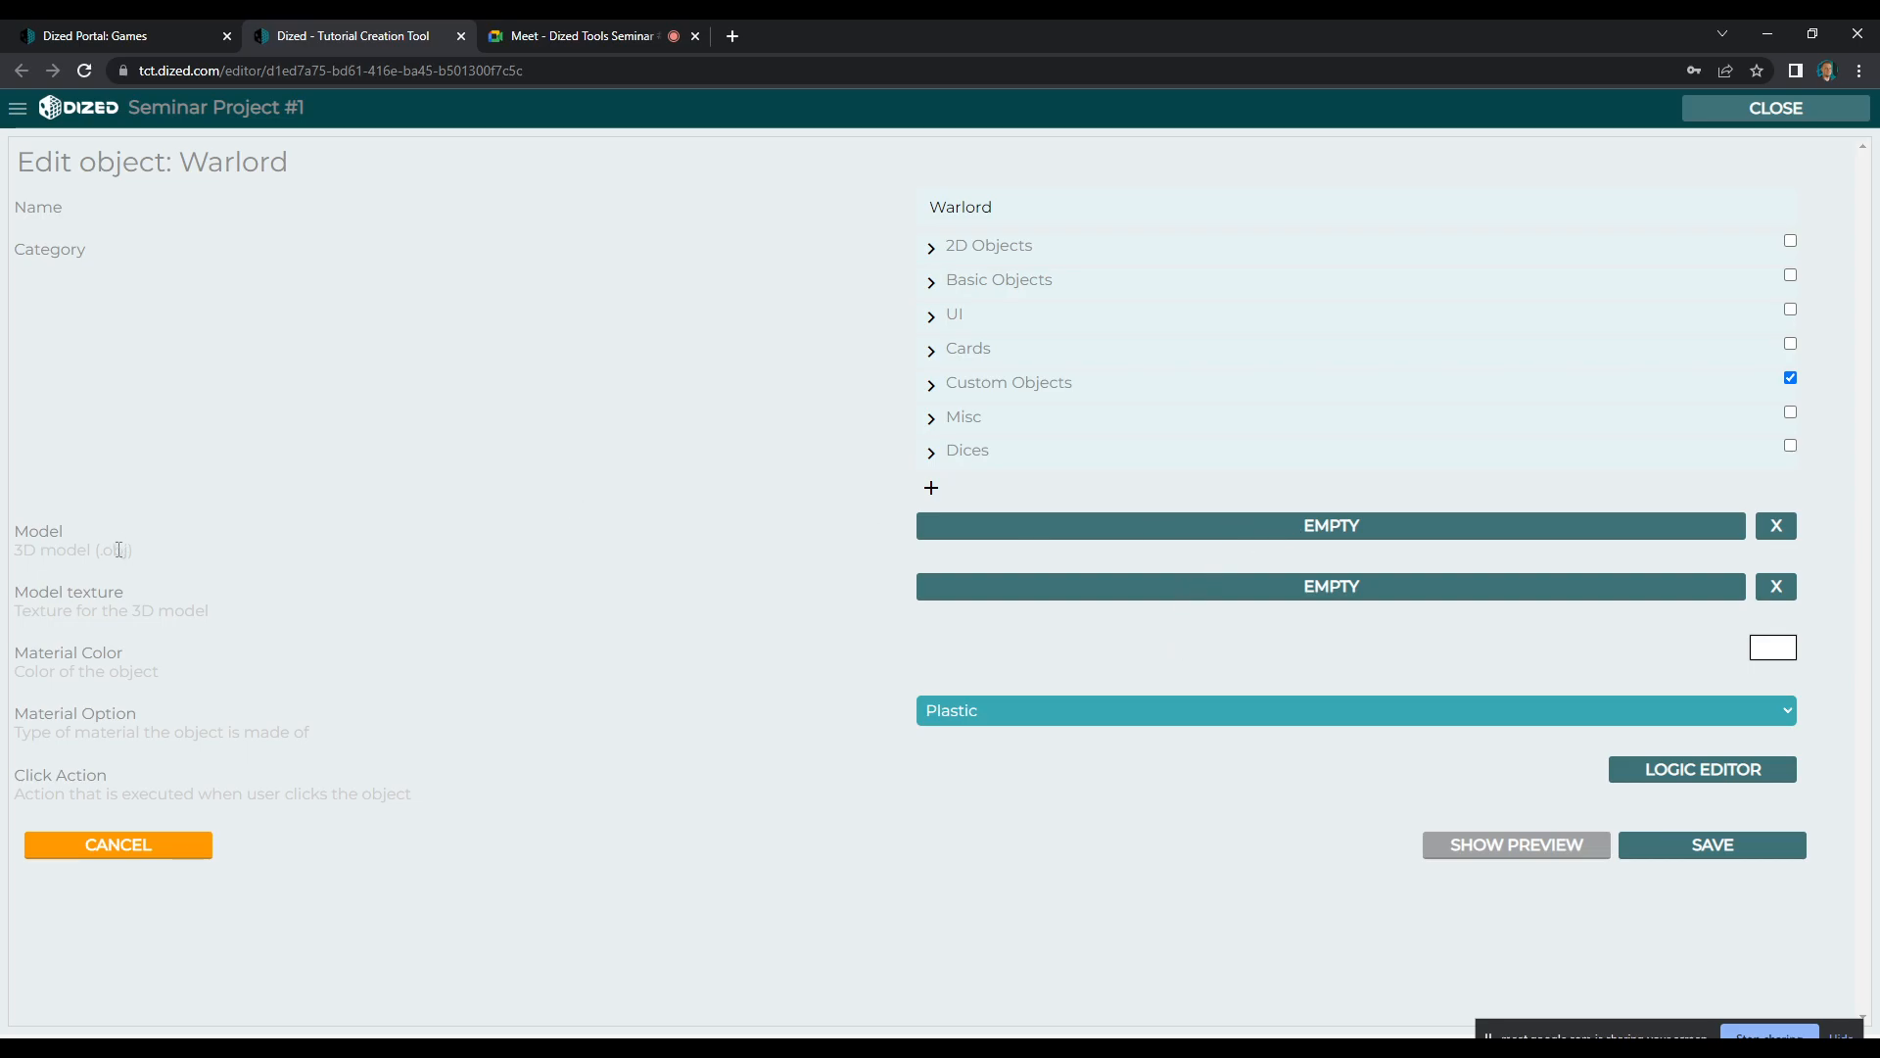
Open the file selection for the Warlord's 3D model and go up to the Components folder
{"action": "left_click", "coordinate": [1154, 526]}
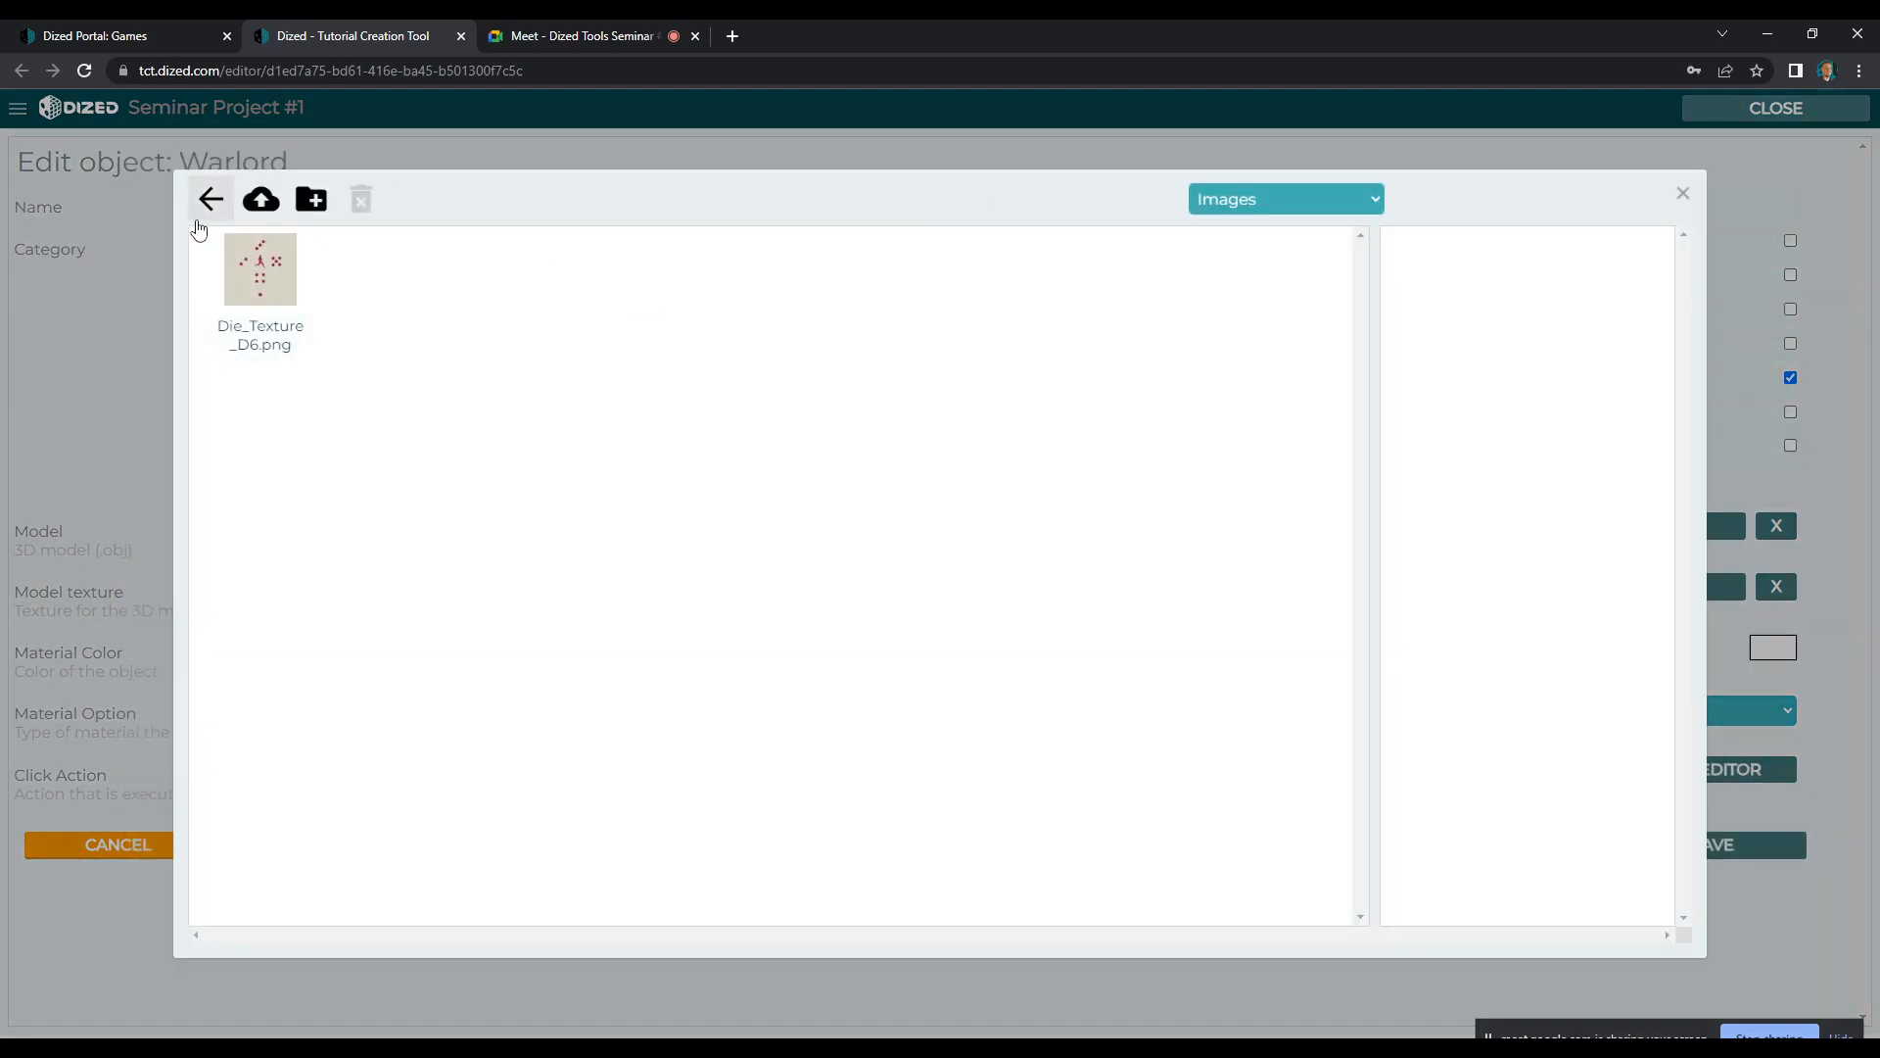
{"action": "left_click", "coordinate": [218, 217]}
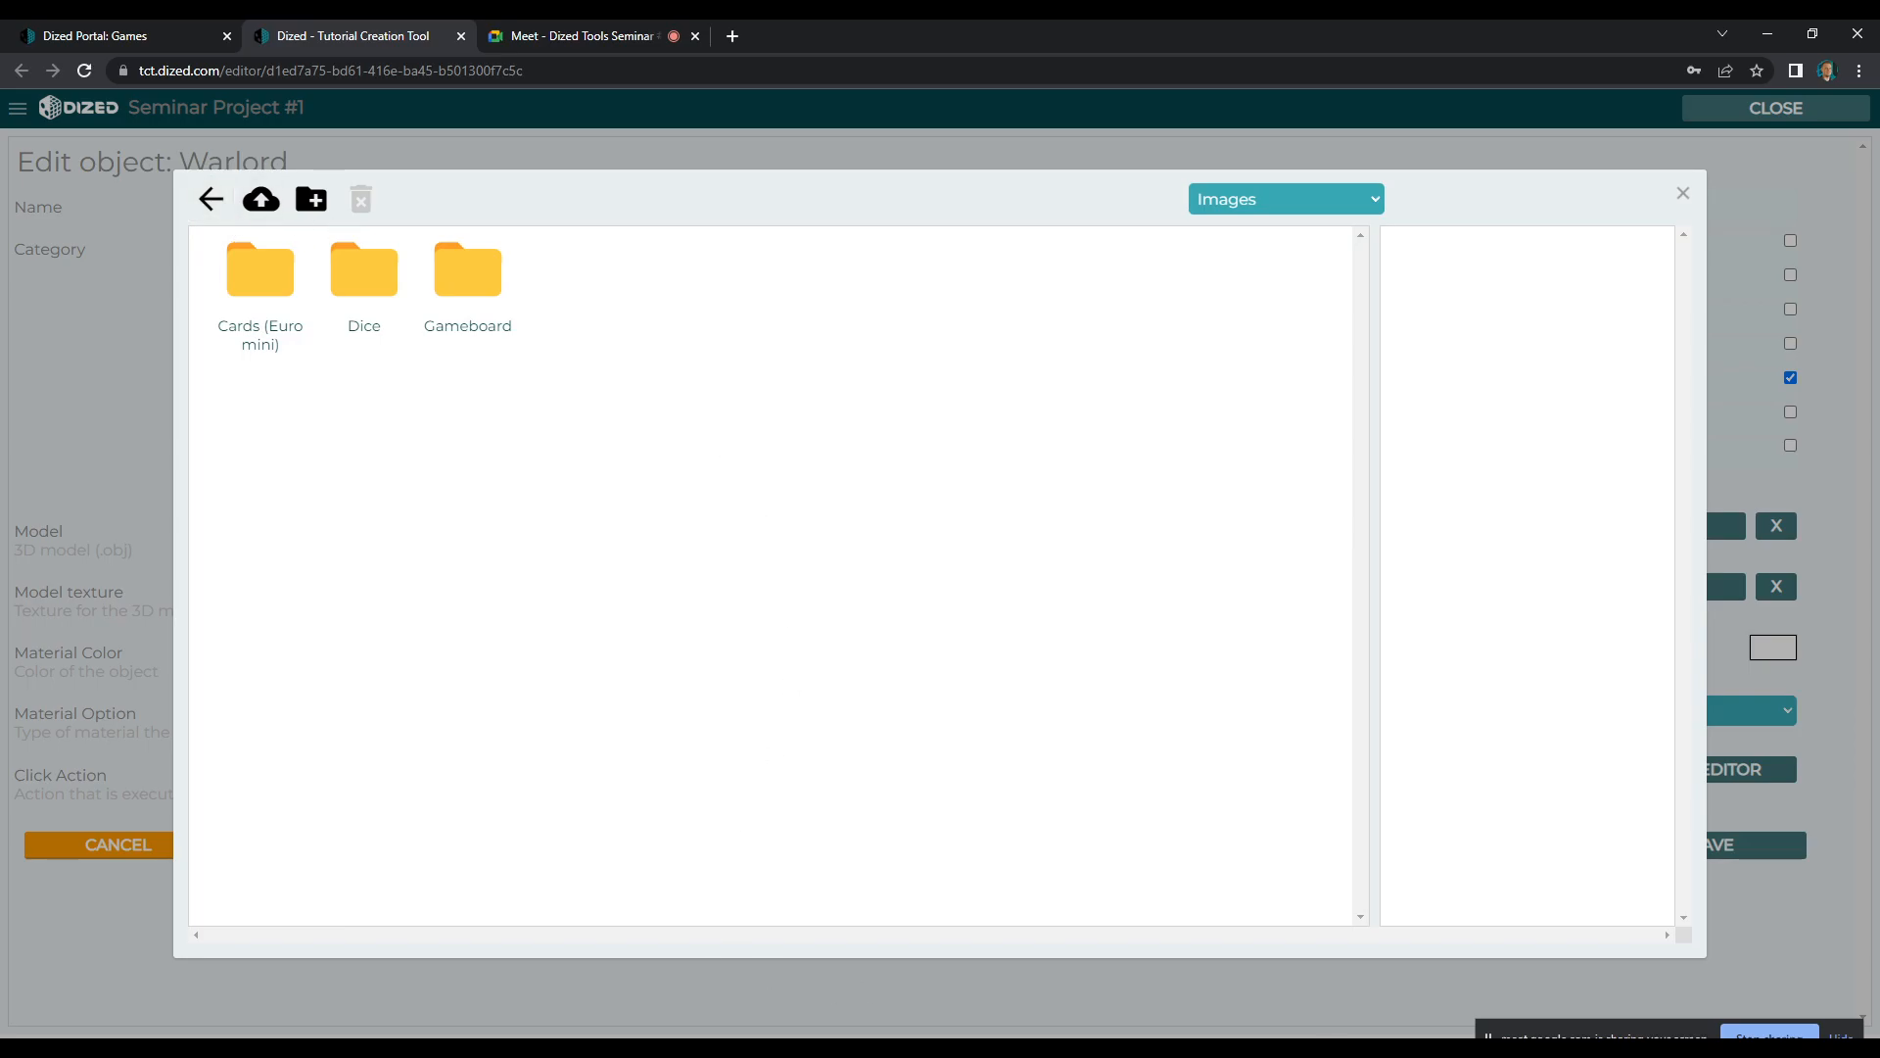
Switch to the Google Meet call, admit the waiting participant and return to the tutorial editor
{"action": "mouse_move", "coordinate": [500, 1053]}
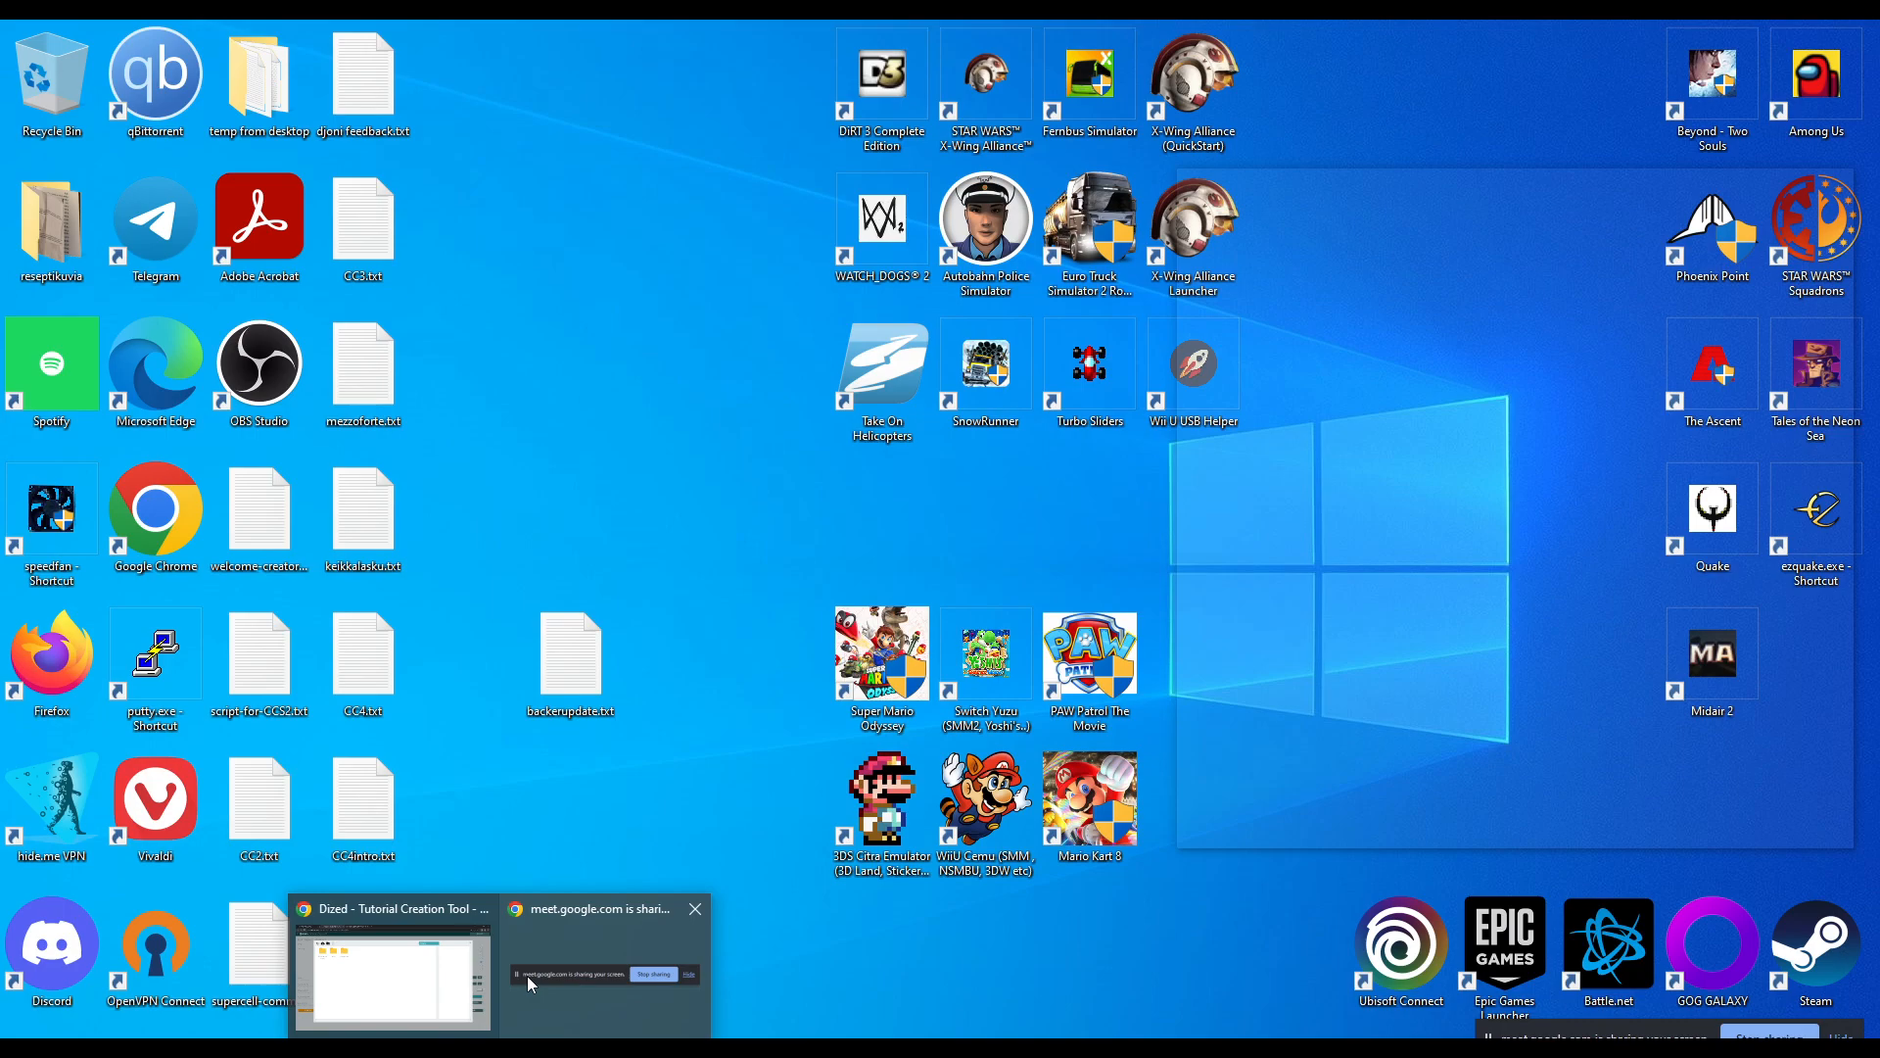
{"action": "left_click", "coordinate": [527, 976]}
{"action": "left_click", "coordinate": [600, 35]}
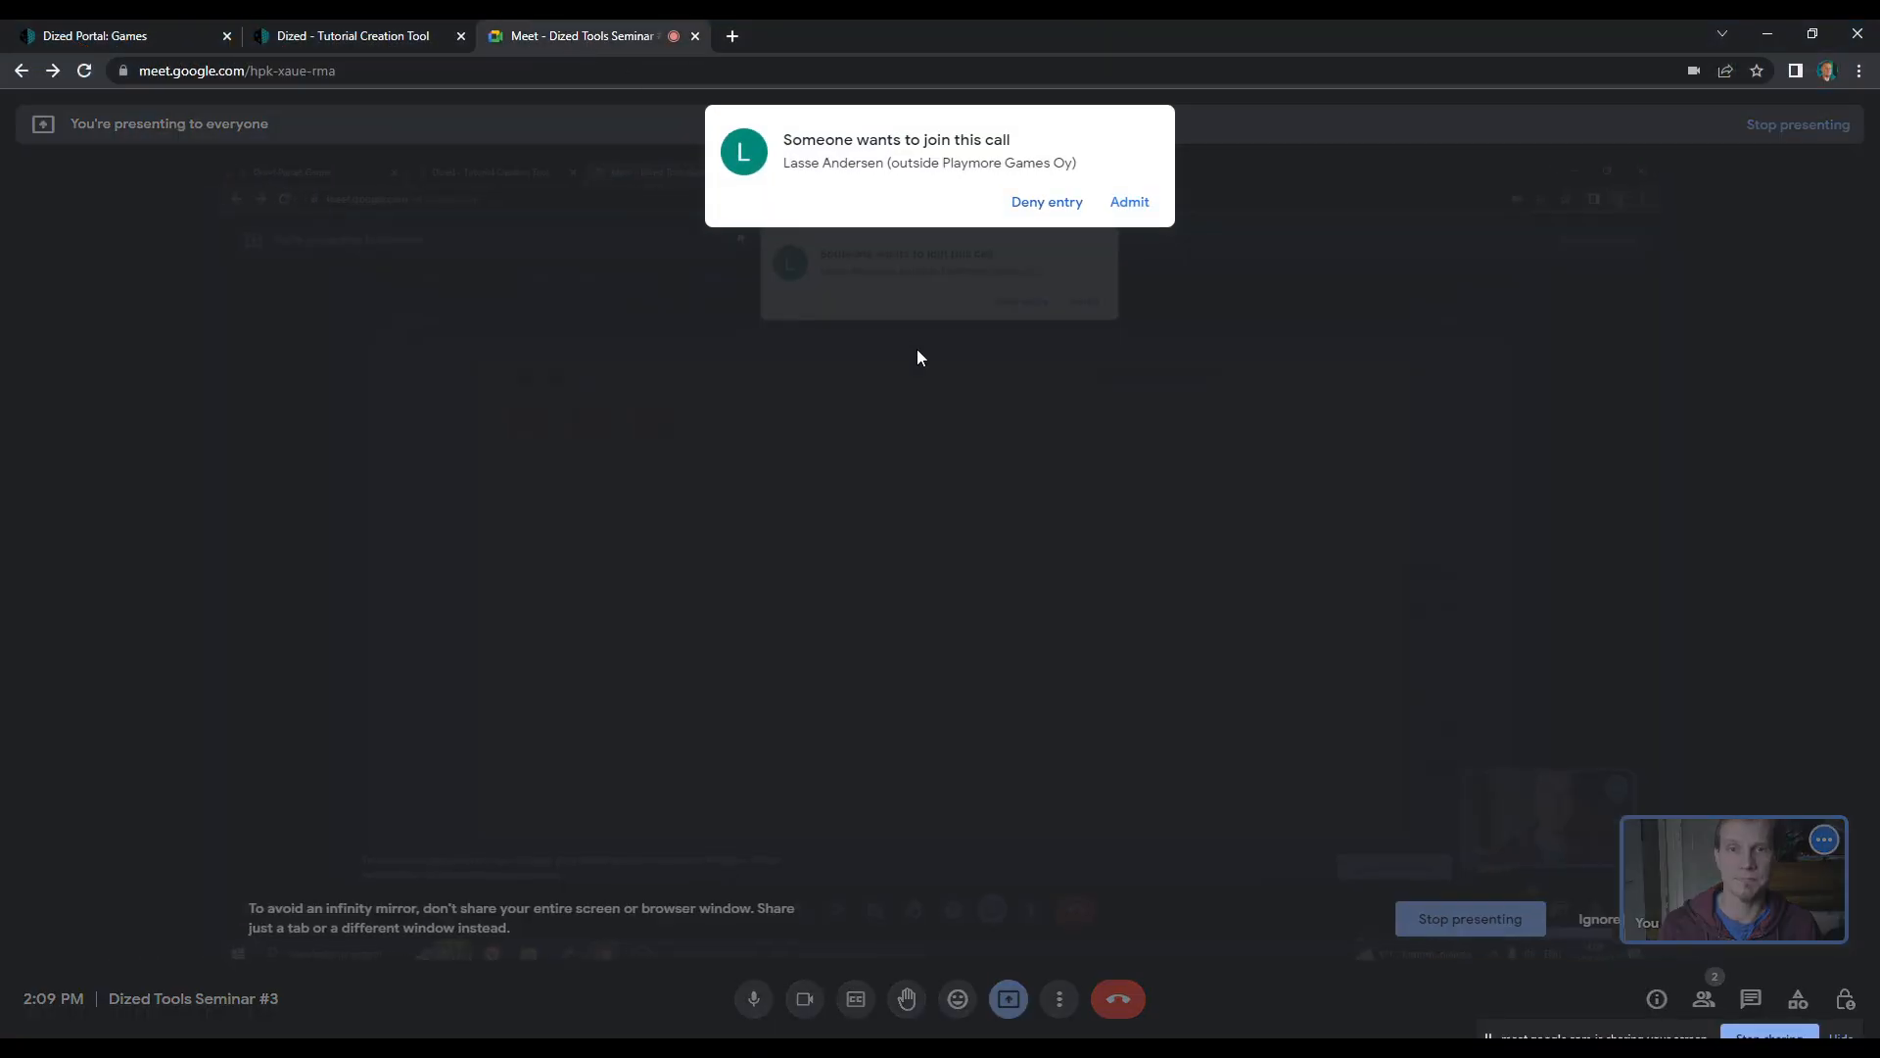
{"action": "left_click", "coordinate": [1128, 198]}
{"action": "left_click", "coordinate": [382, 38]}
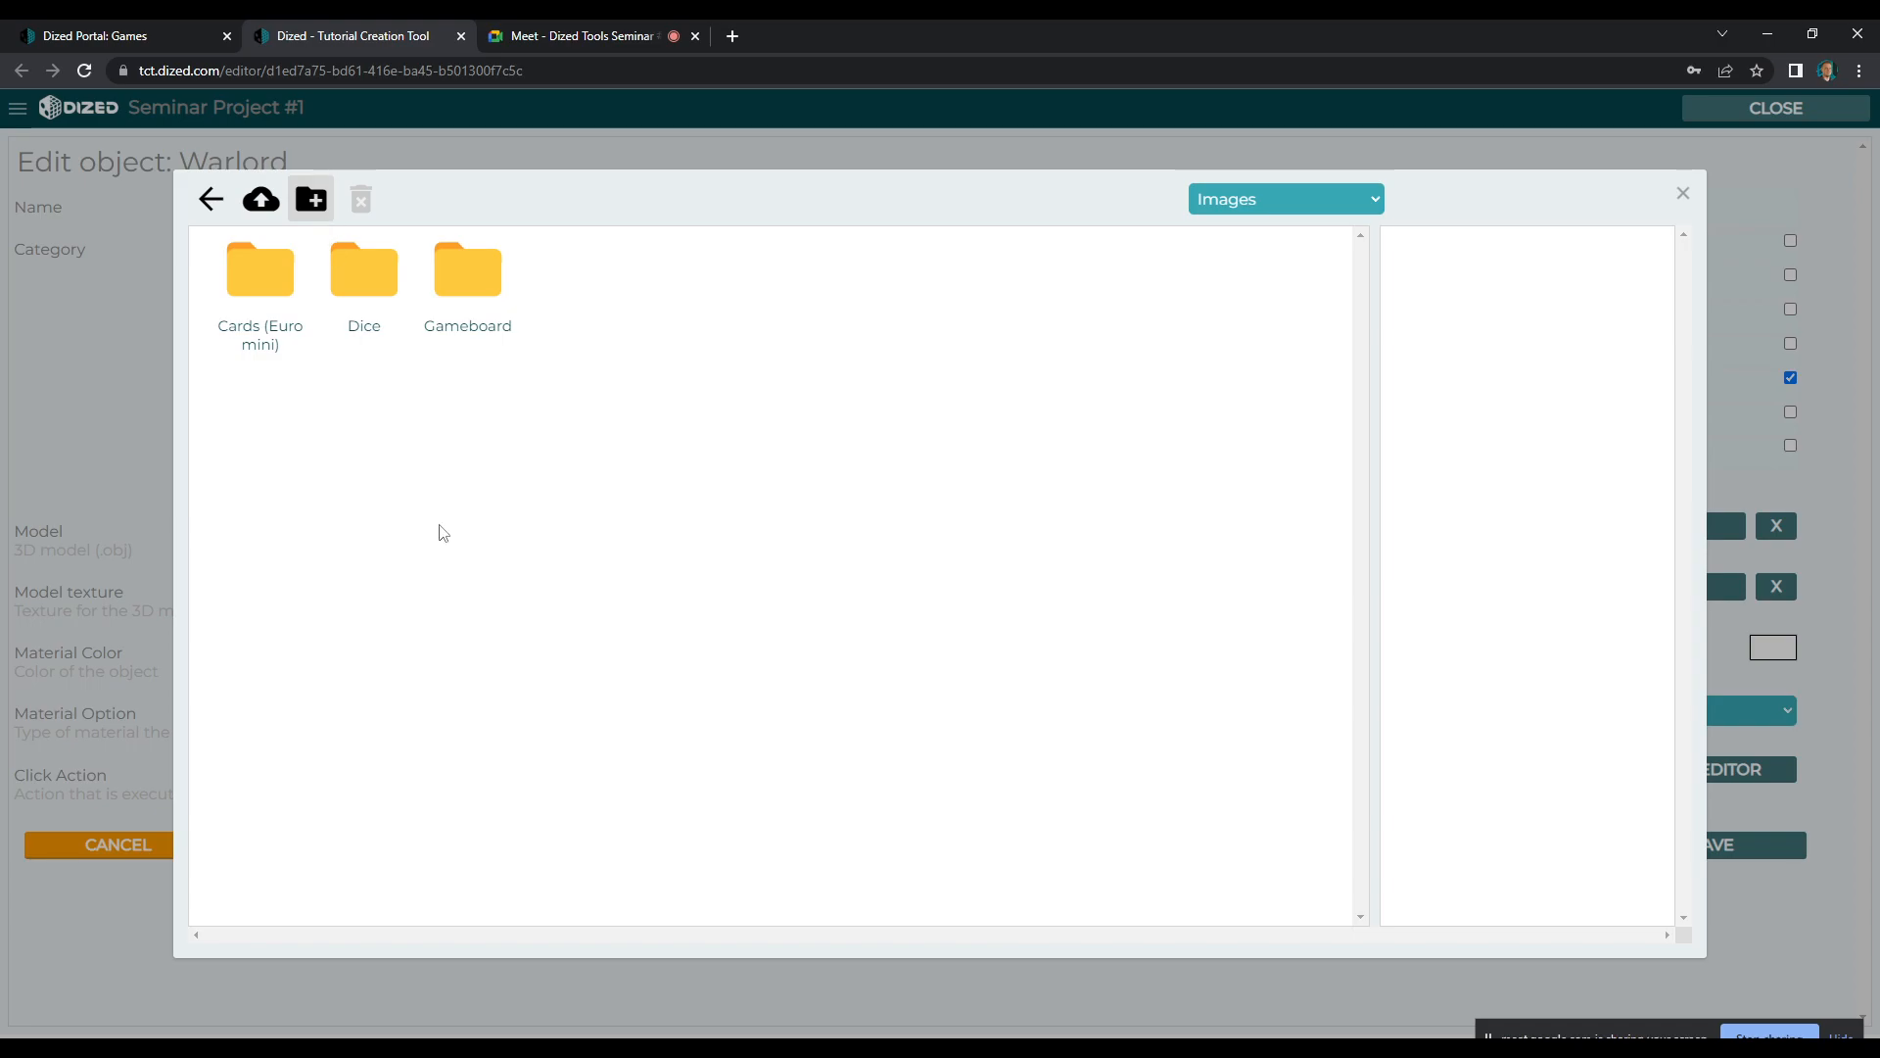
Return the local file window to its Components folder and create a Model folder inside the editor's Components folder
{"action": "mouse_move", "coordinate": [401, 1048]}
{"action": "left_click", "coordinate": [446, 964]}
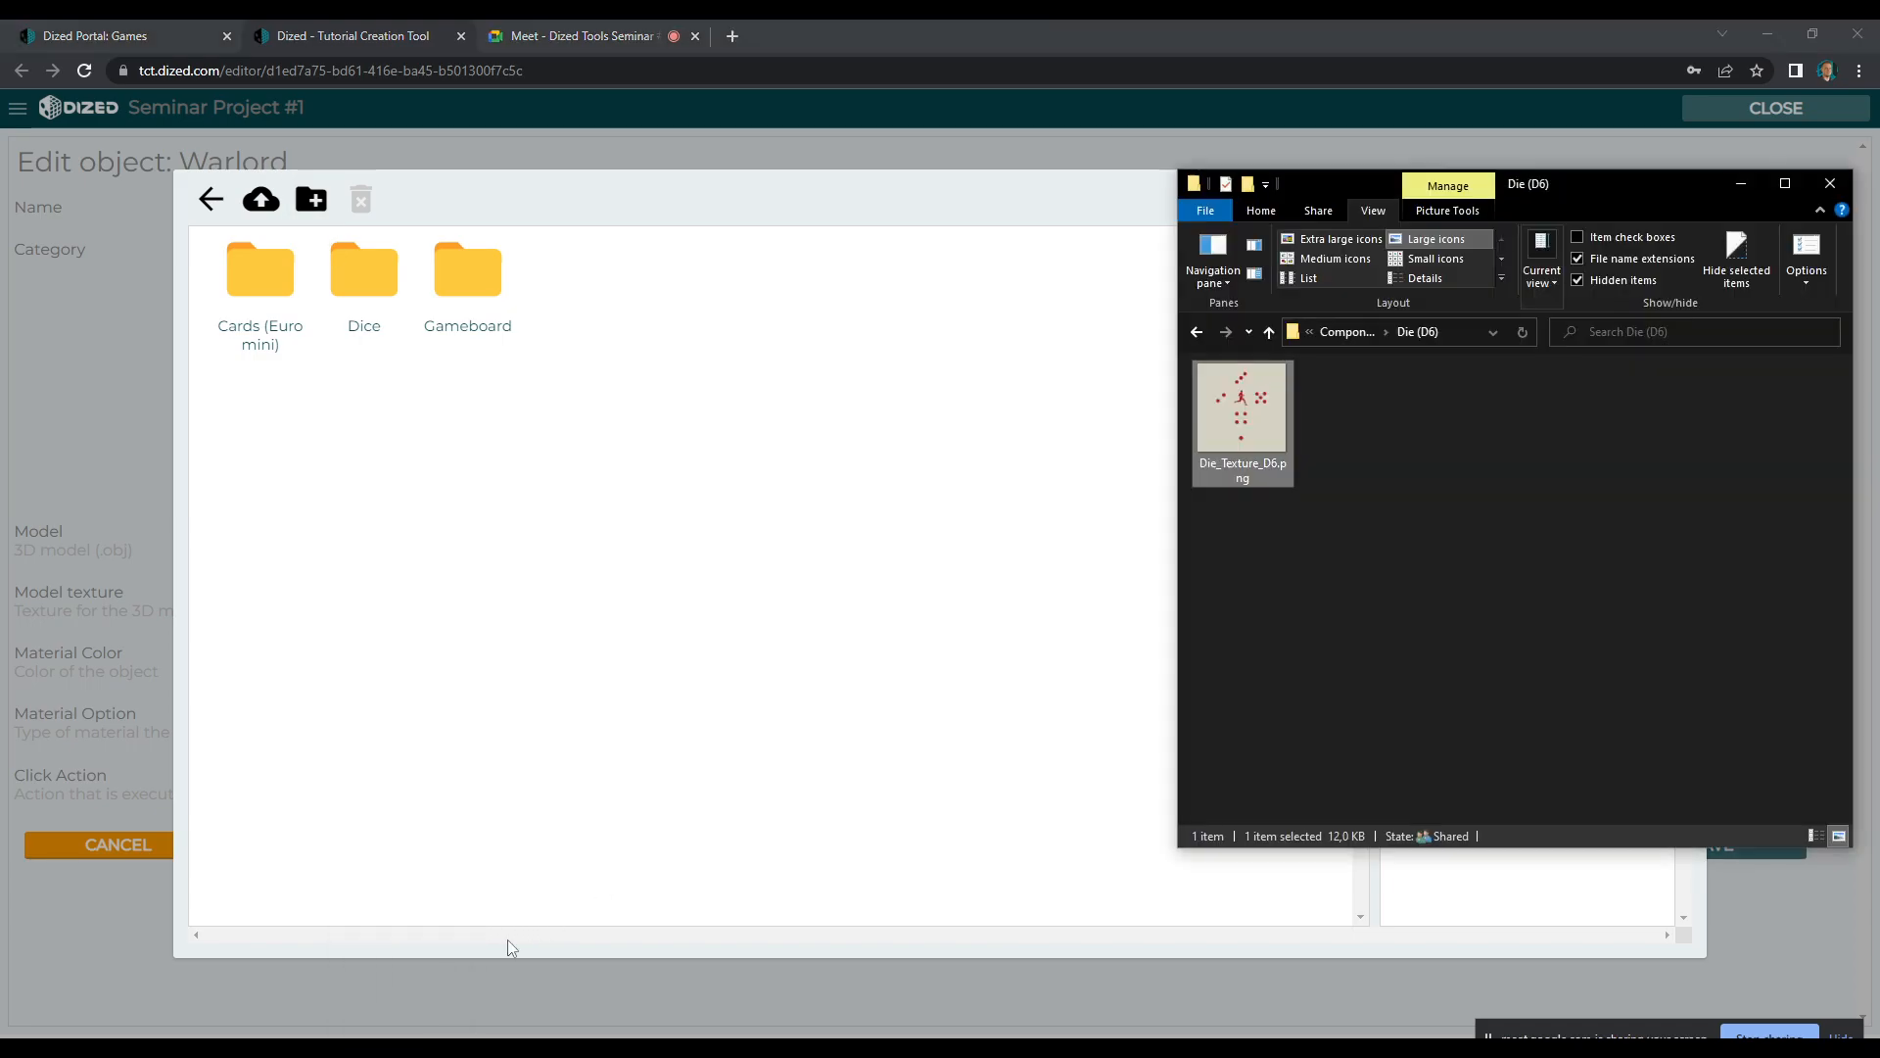
{"action": "left_click", "coordinate": [1198, 332]}
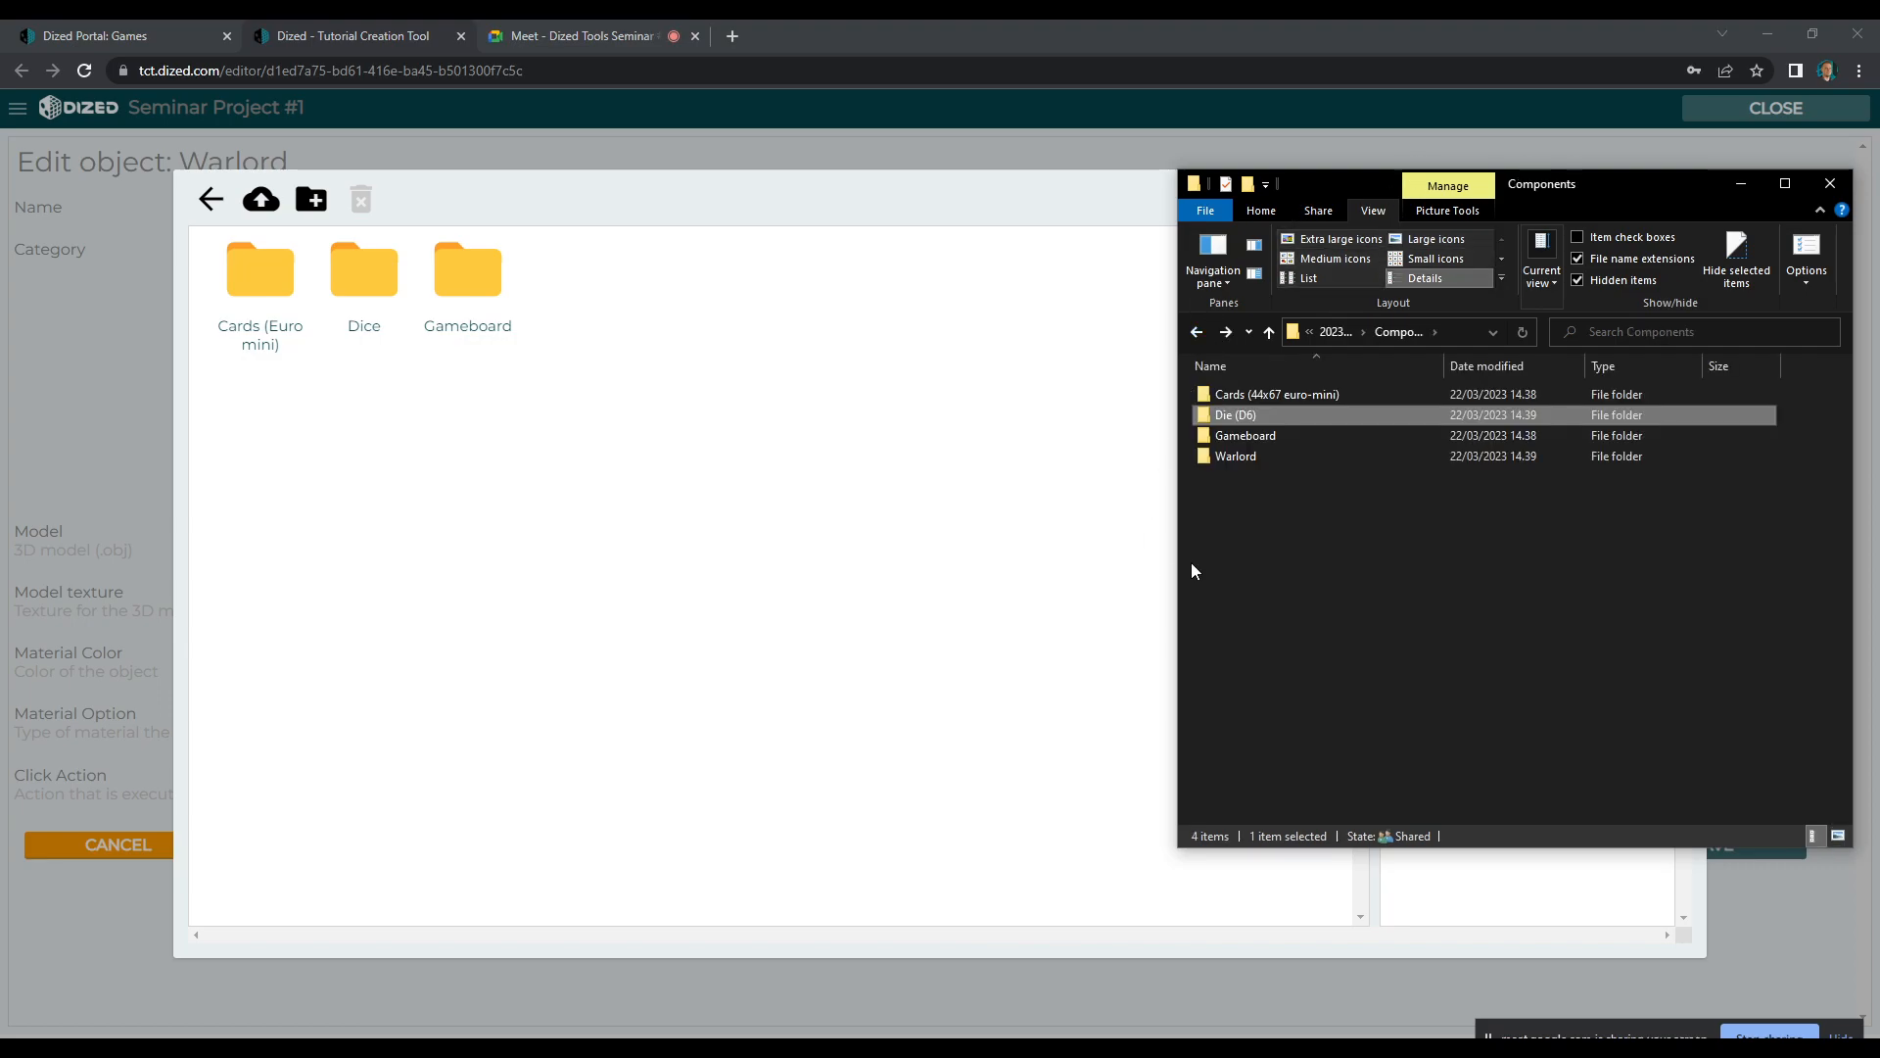
{"action": "left_click", "coordinate": [580, 333]}
{"action": "left_click", "coordinate": [311, 201]}
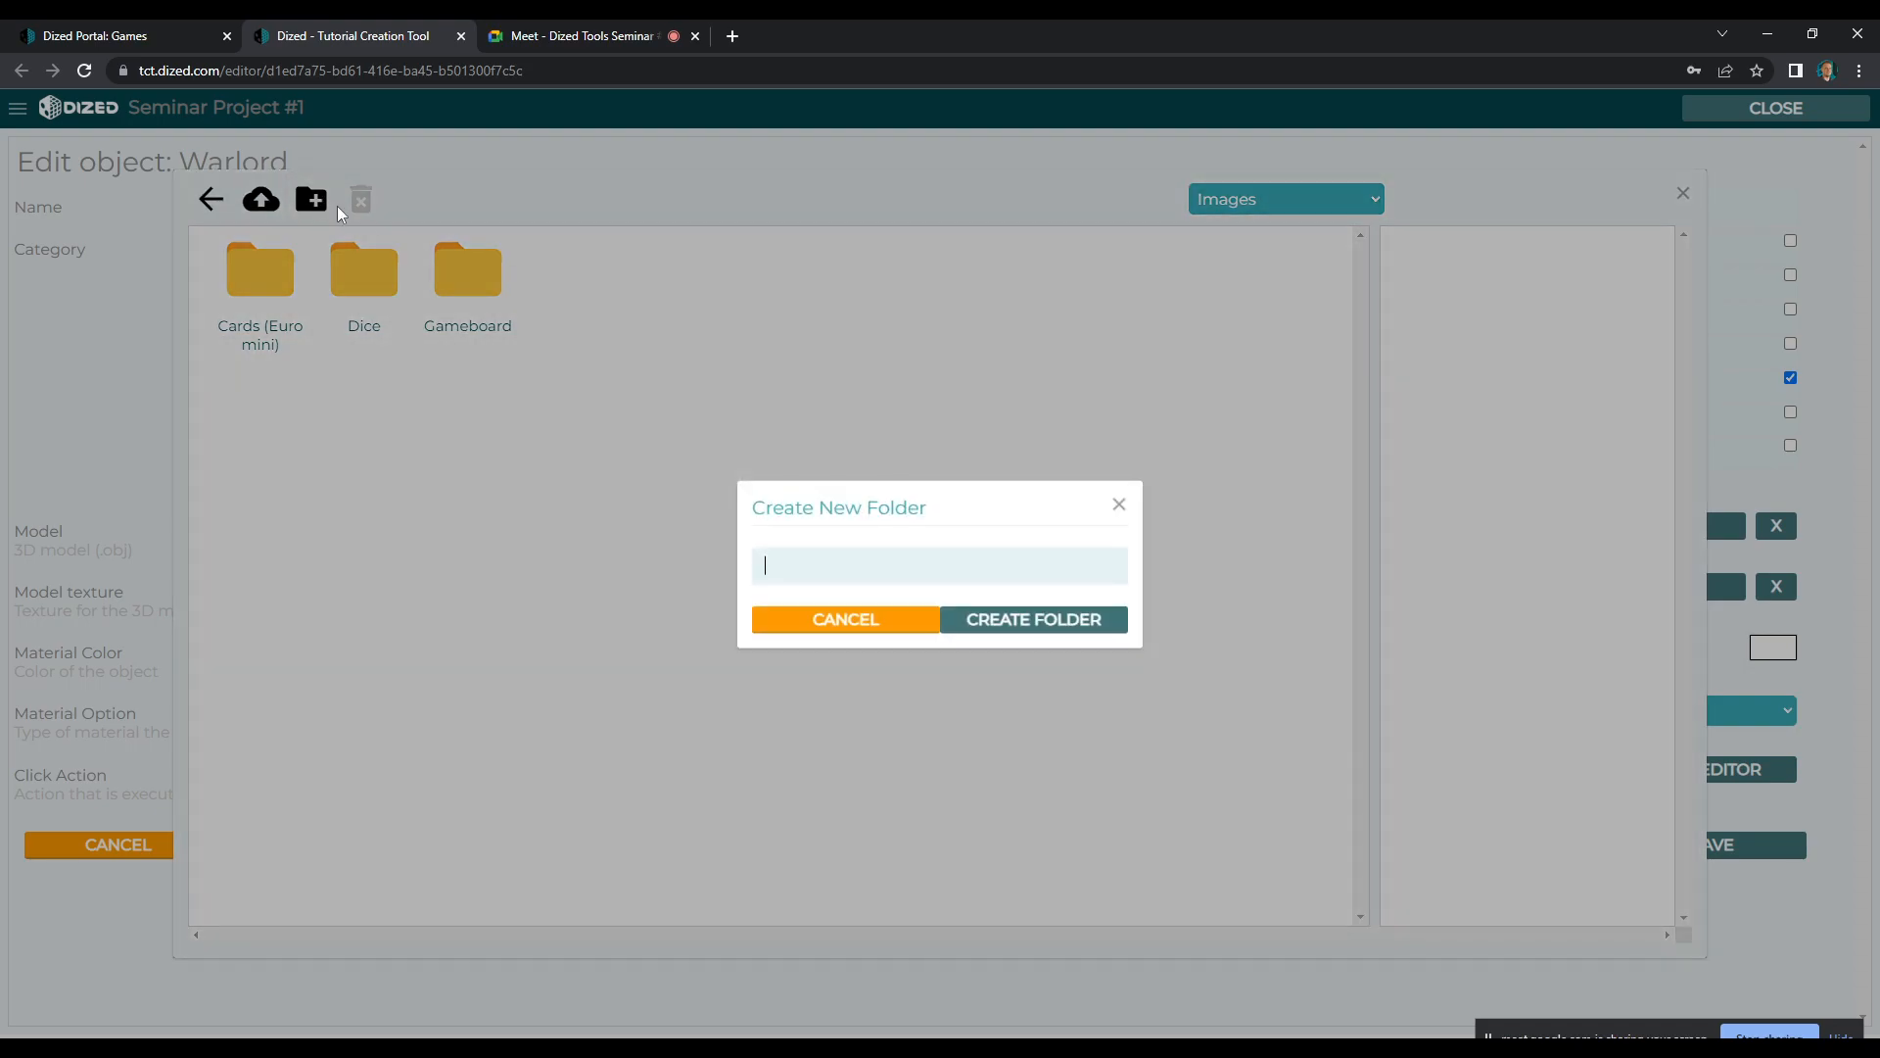
{"action": "type", "text": "Models"}
{"action": "left_click", "coordinate": [1001, 627]}
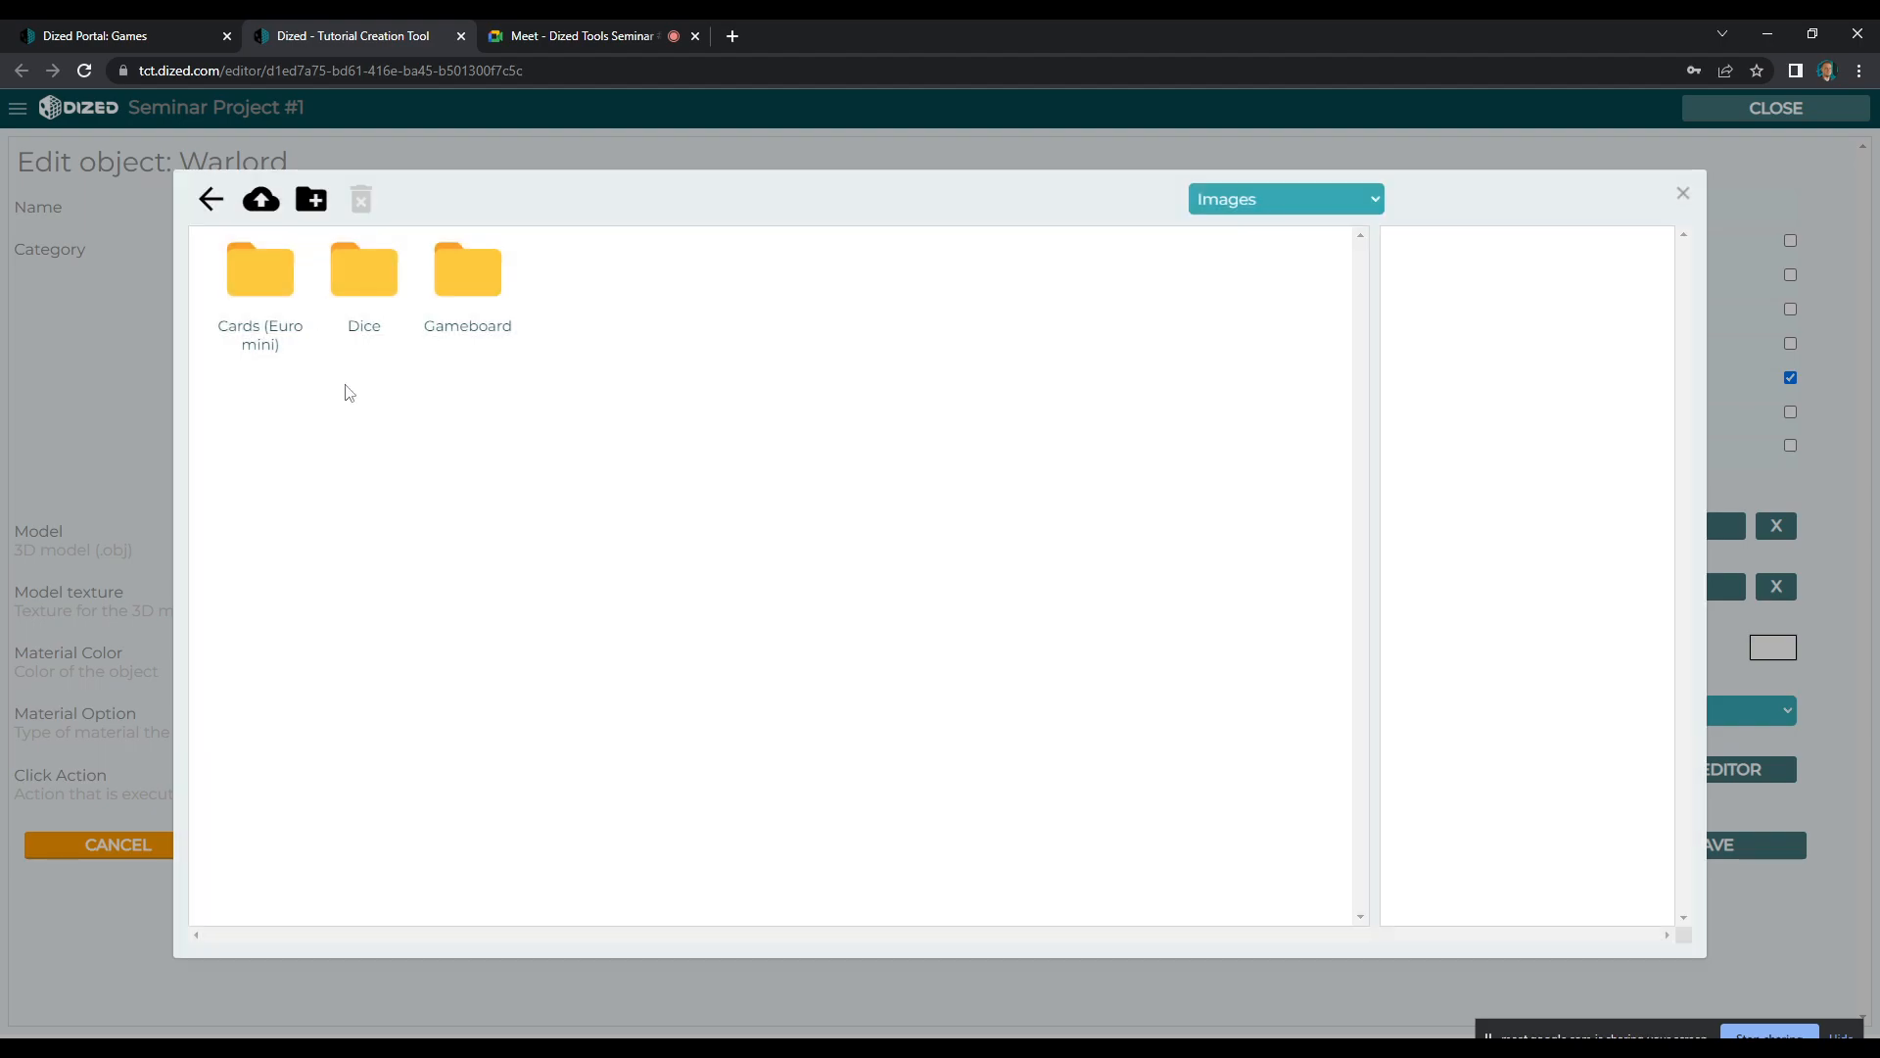
Open the new Model folder and upload the three Babylon_Warlord_Standee .obj files from the local Warlord folder
{"action": "left_click", "coordinate": [210, 199]}
{"action": "double_click", "coordinate": [282, 279]}
{"action": "double_click", "coordinate": [566, 266]}
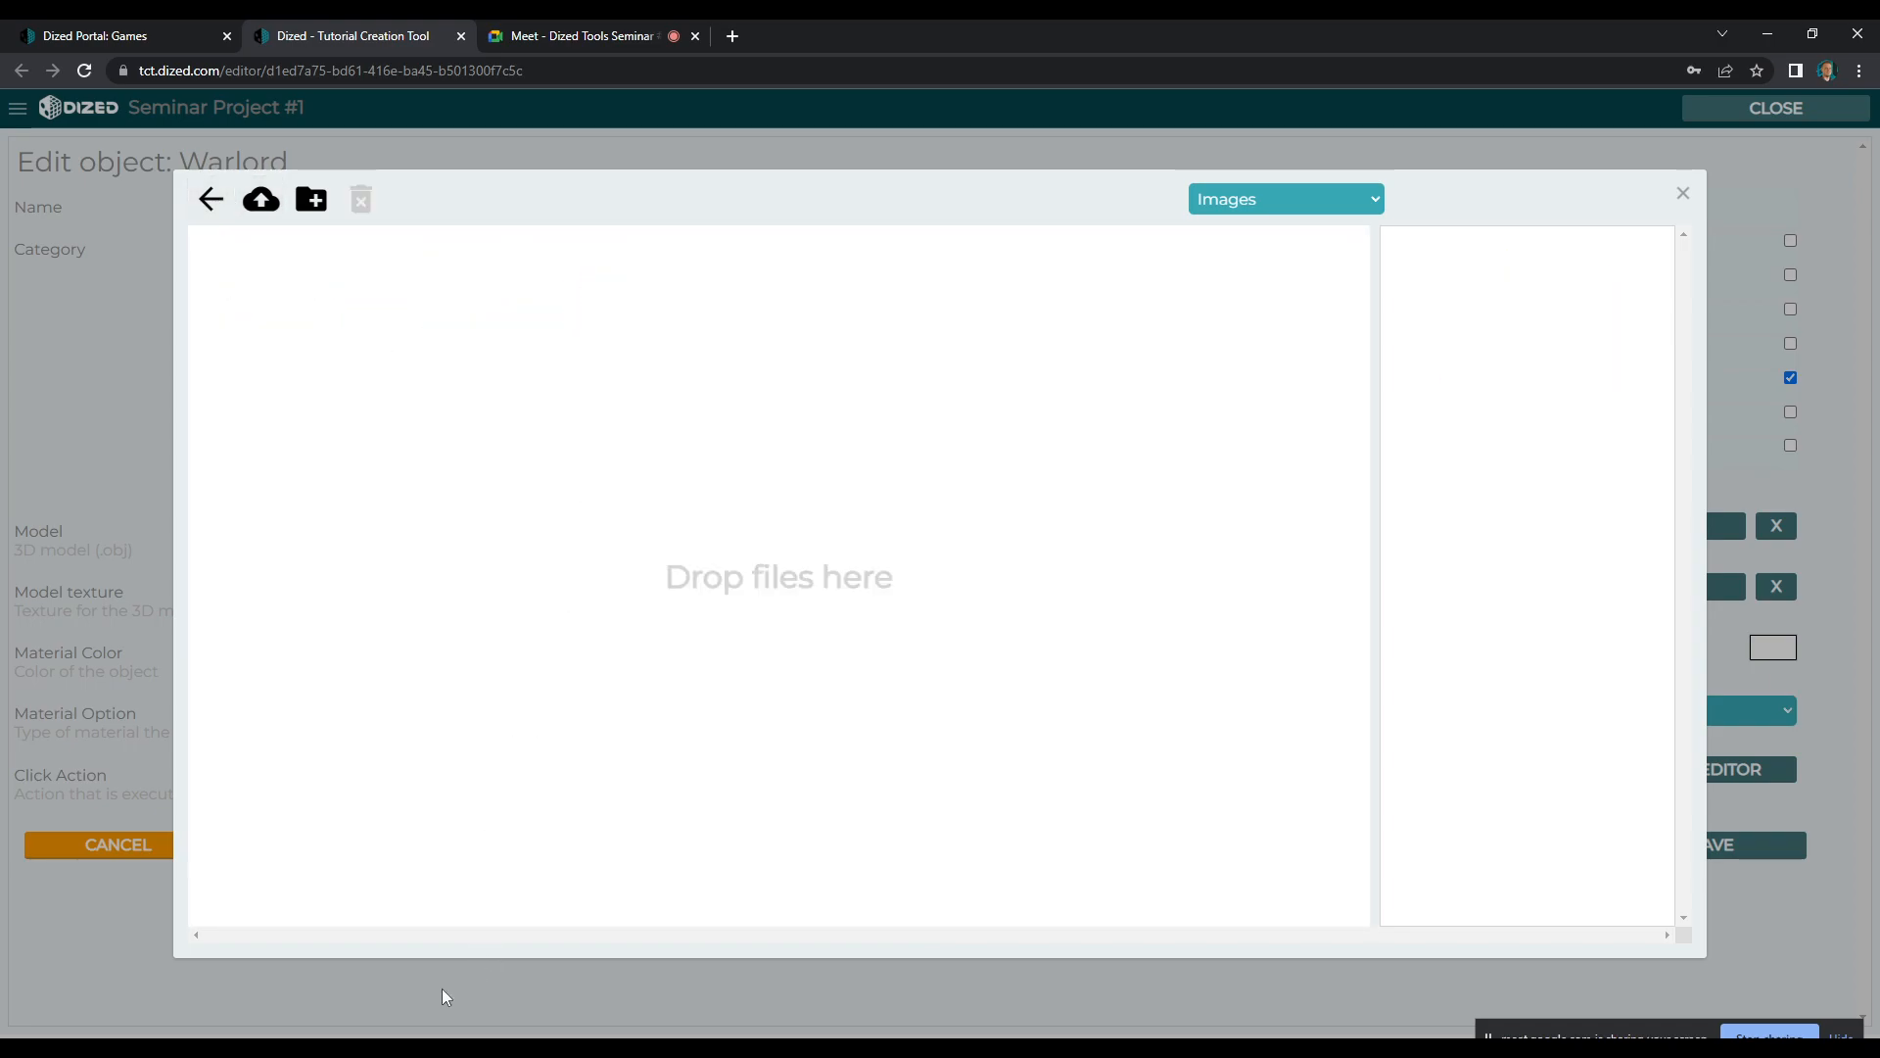
{"action": "left_click", "coordinate": [435, 1047]}
{"action": "double_click", "coordinate": [1290, 456]}
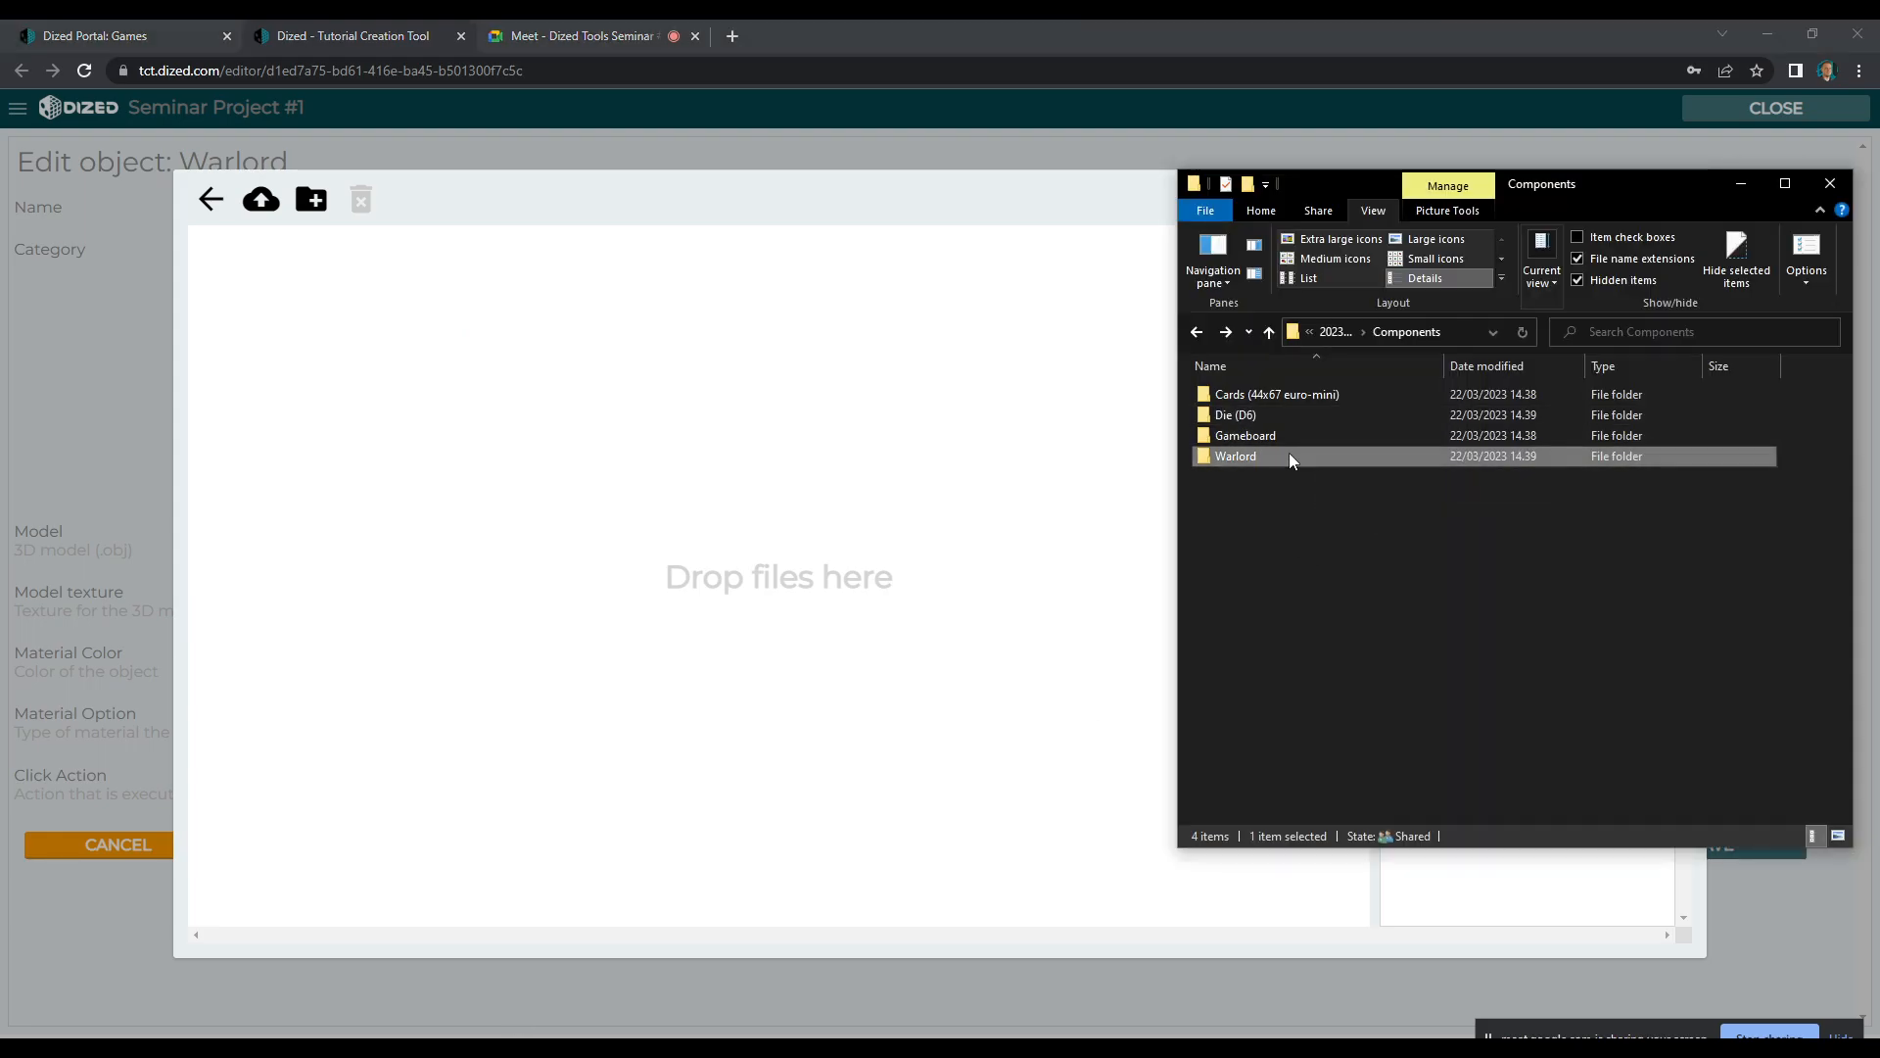
{"action": "left_click", "coordinate": [1234, 434]}
{"action": "left_click", "coordinate": [1468, 428], "text": "shift"}
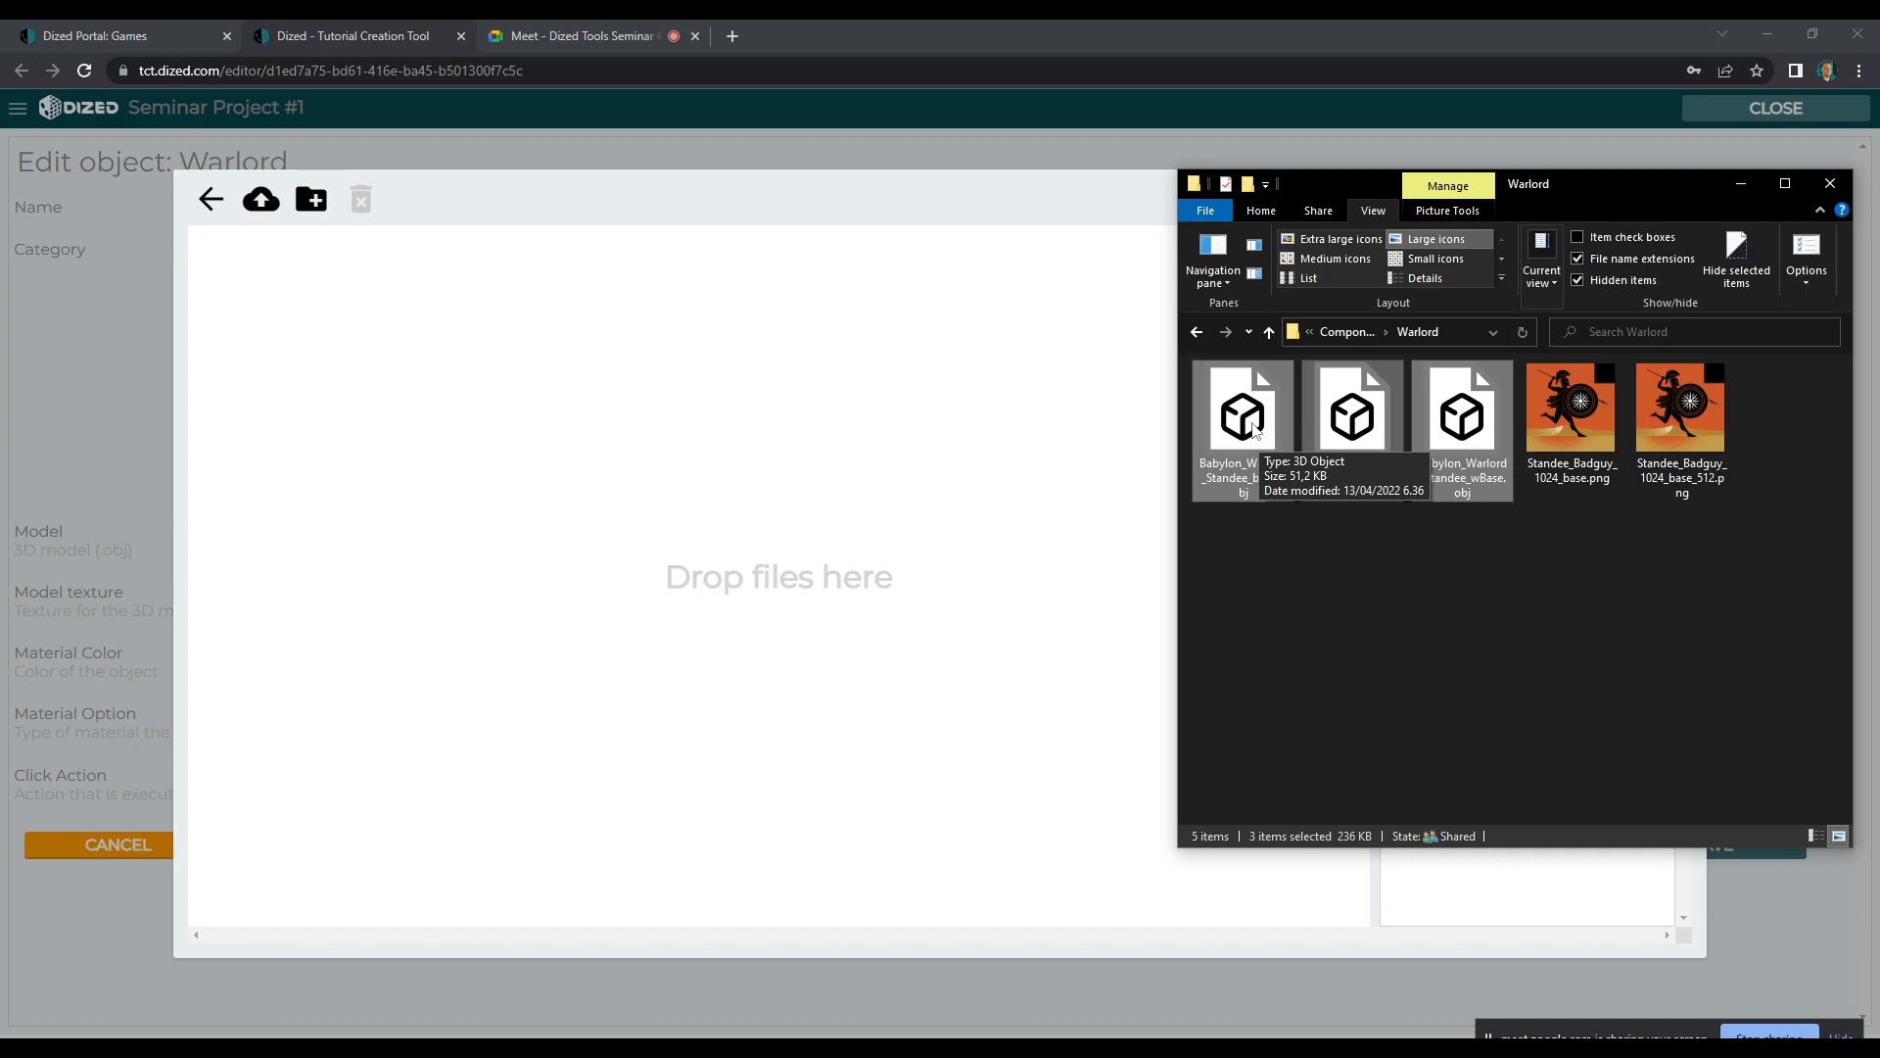
{"action": "left_click_drag", "start_coordinate": [1255, 428], "coordinate": [513, 421]}
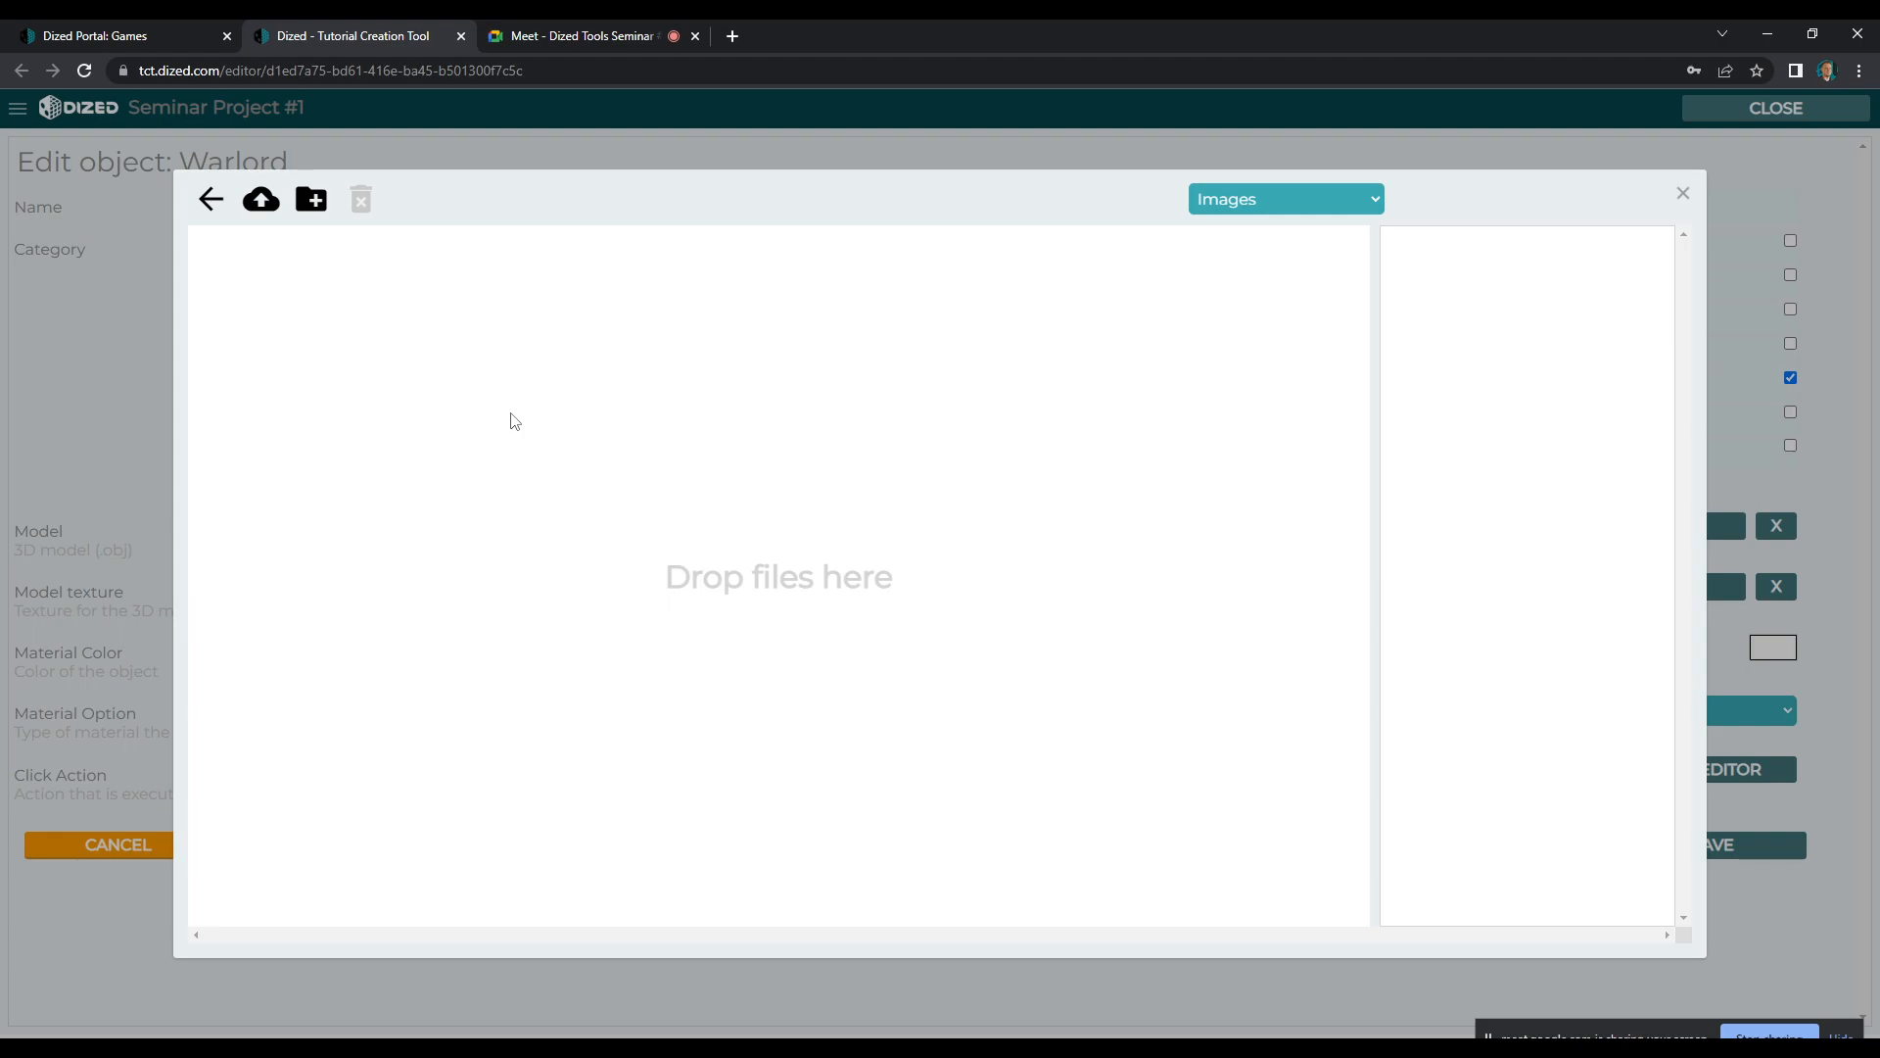
Show files of type Other and choose Babylon_Warlord_Standee_wBase.obj as the Warlord's 3D model
{"action": "left_click", "coordinate": [1244, 200]}
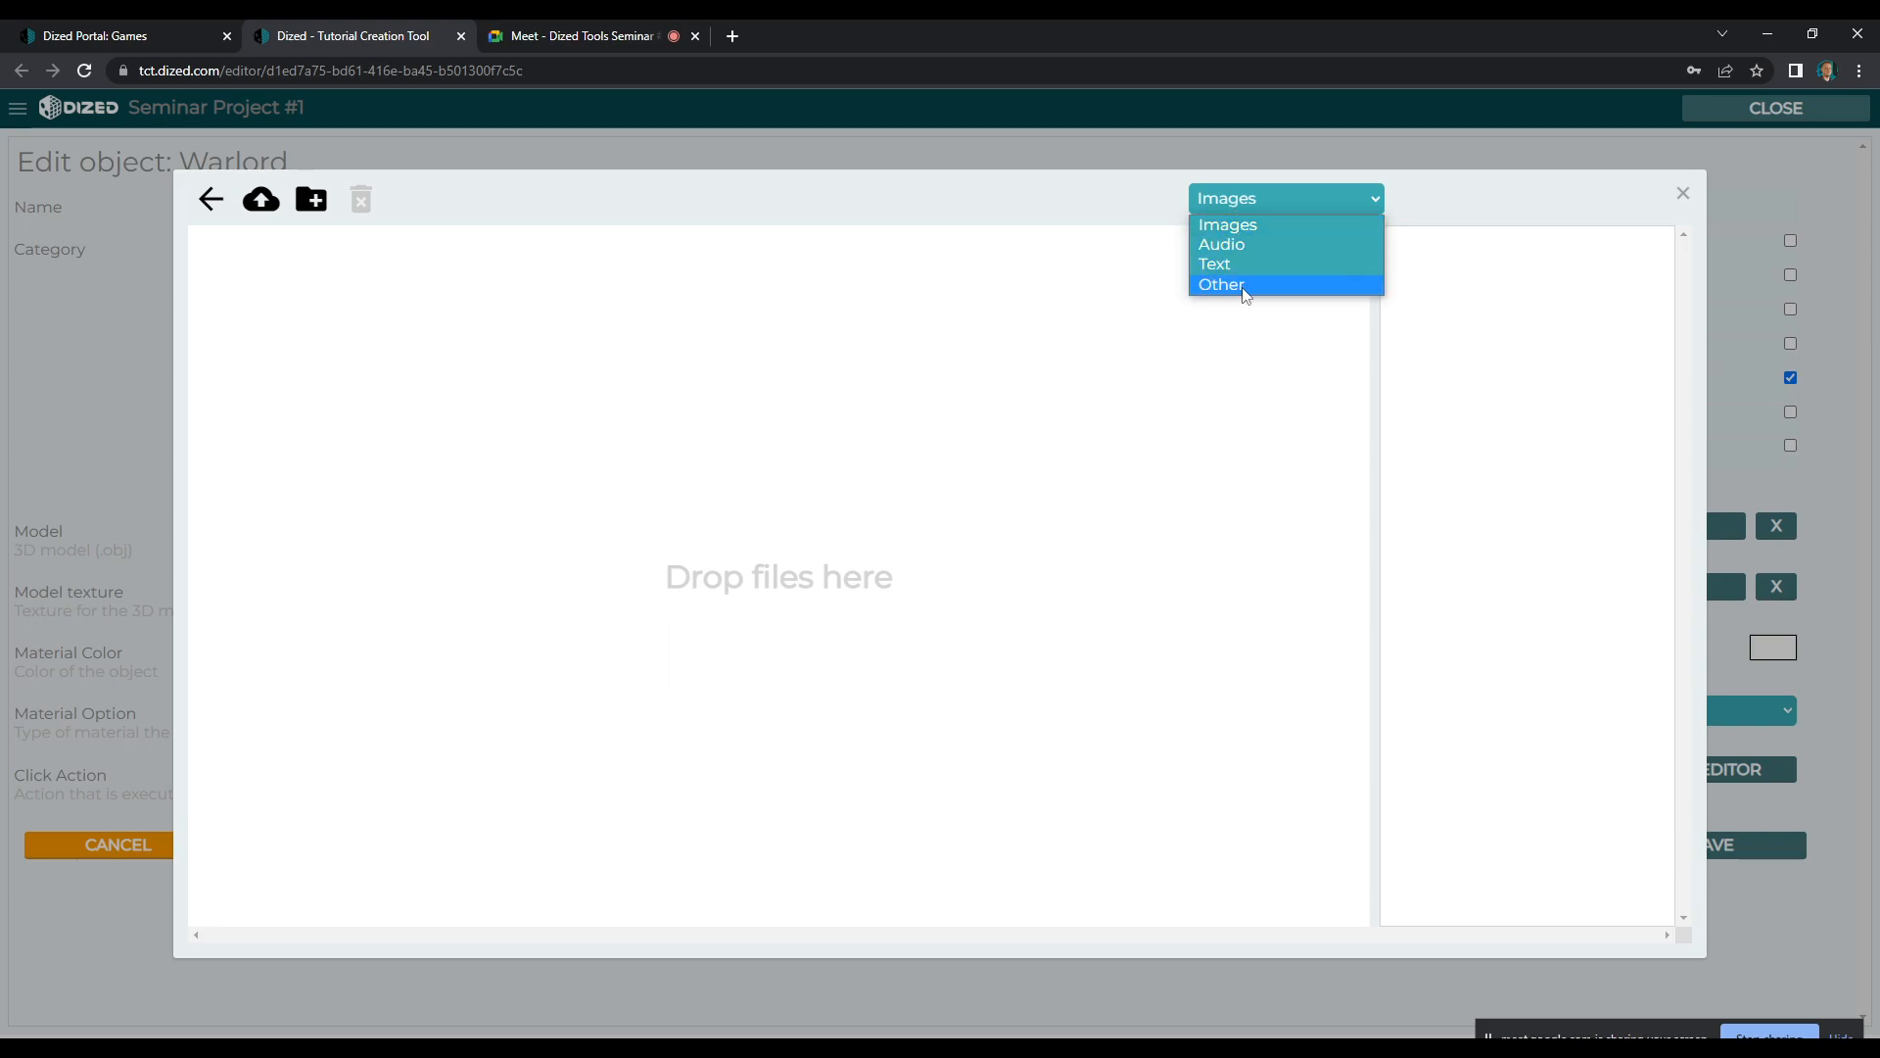
{"action": "left_click", "coordinate": [1247, 293]}
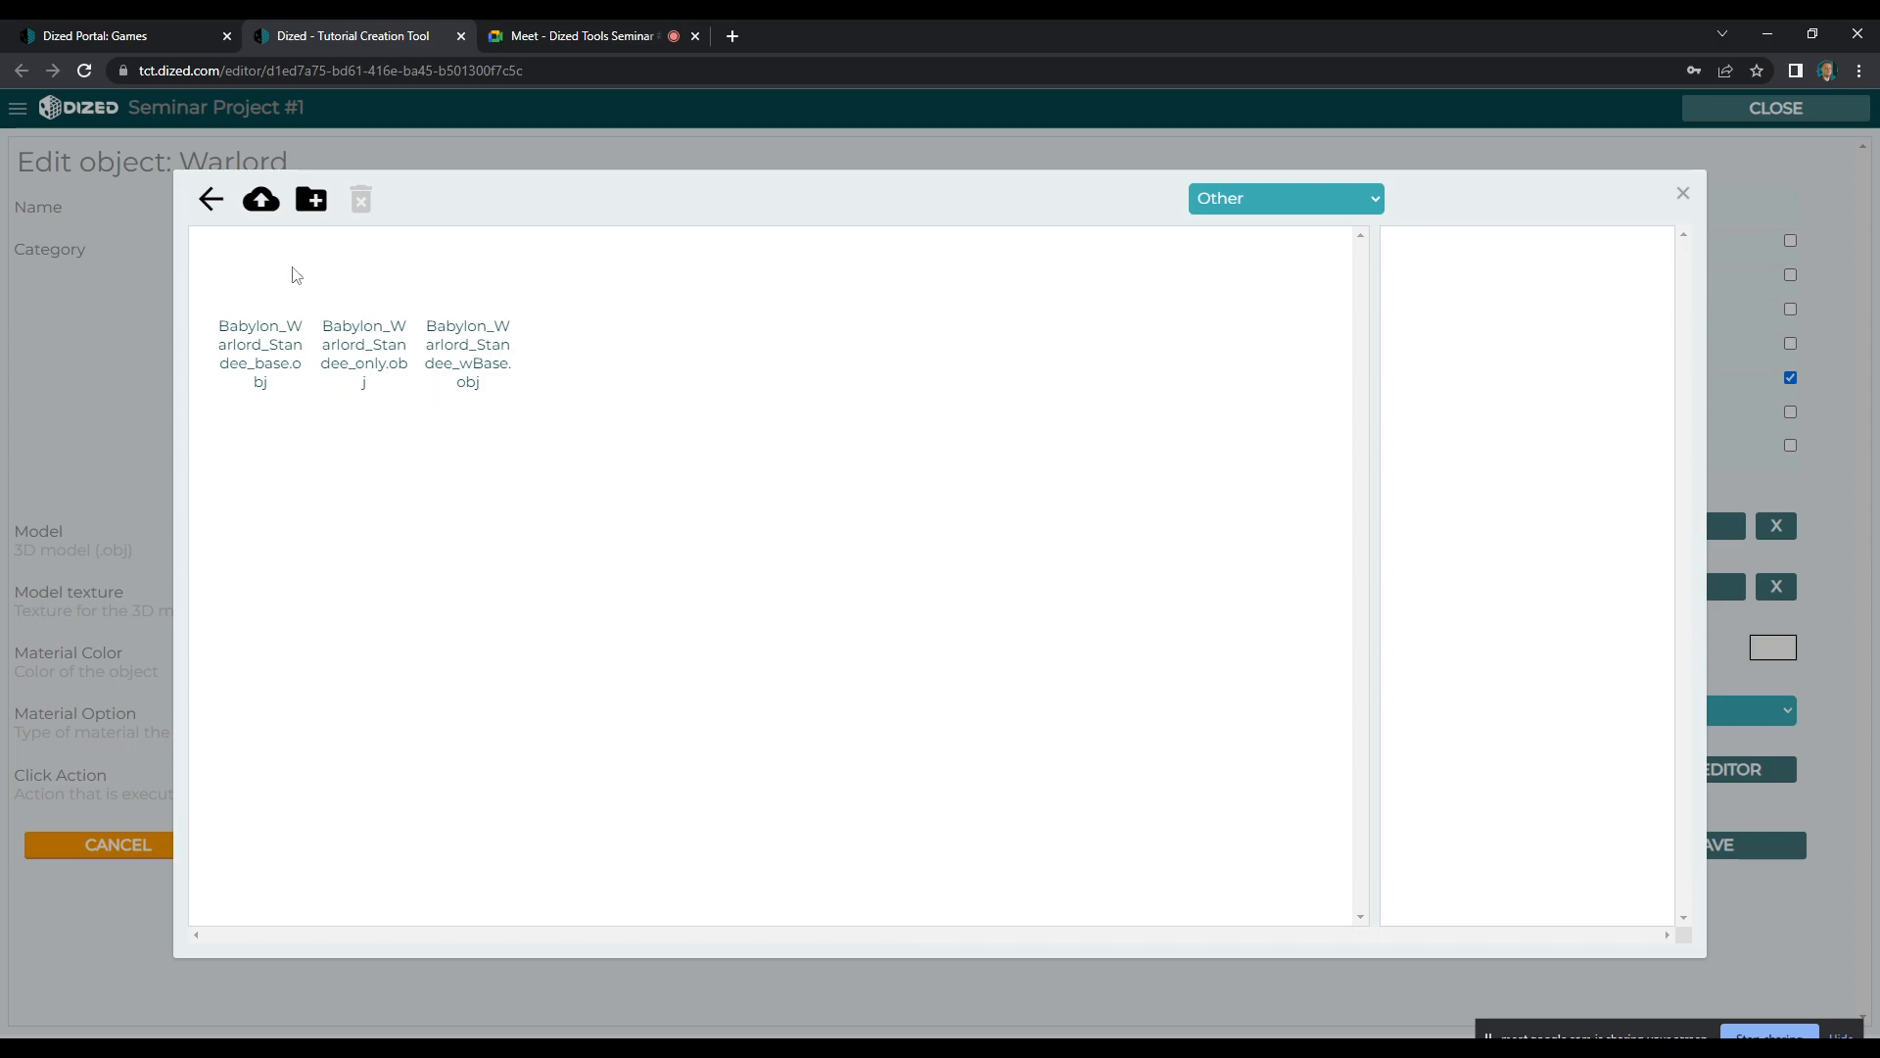
{"action": "left_click", "coordinate": [355, 299]}
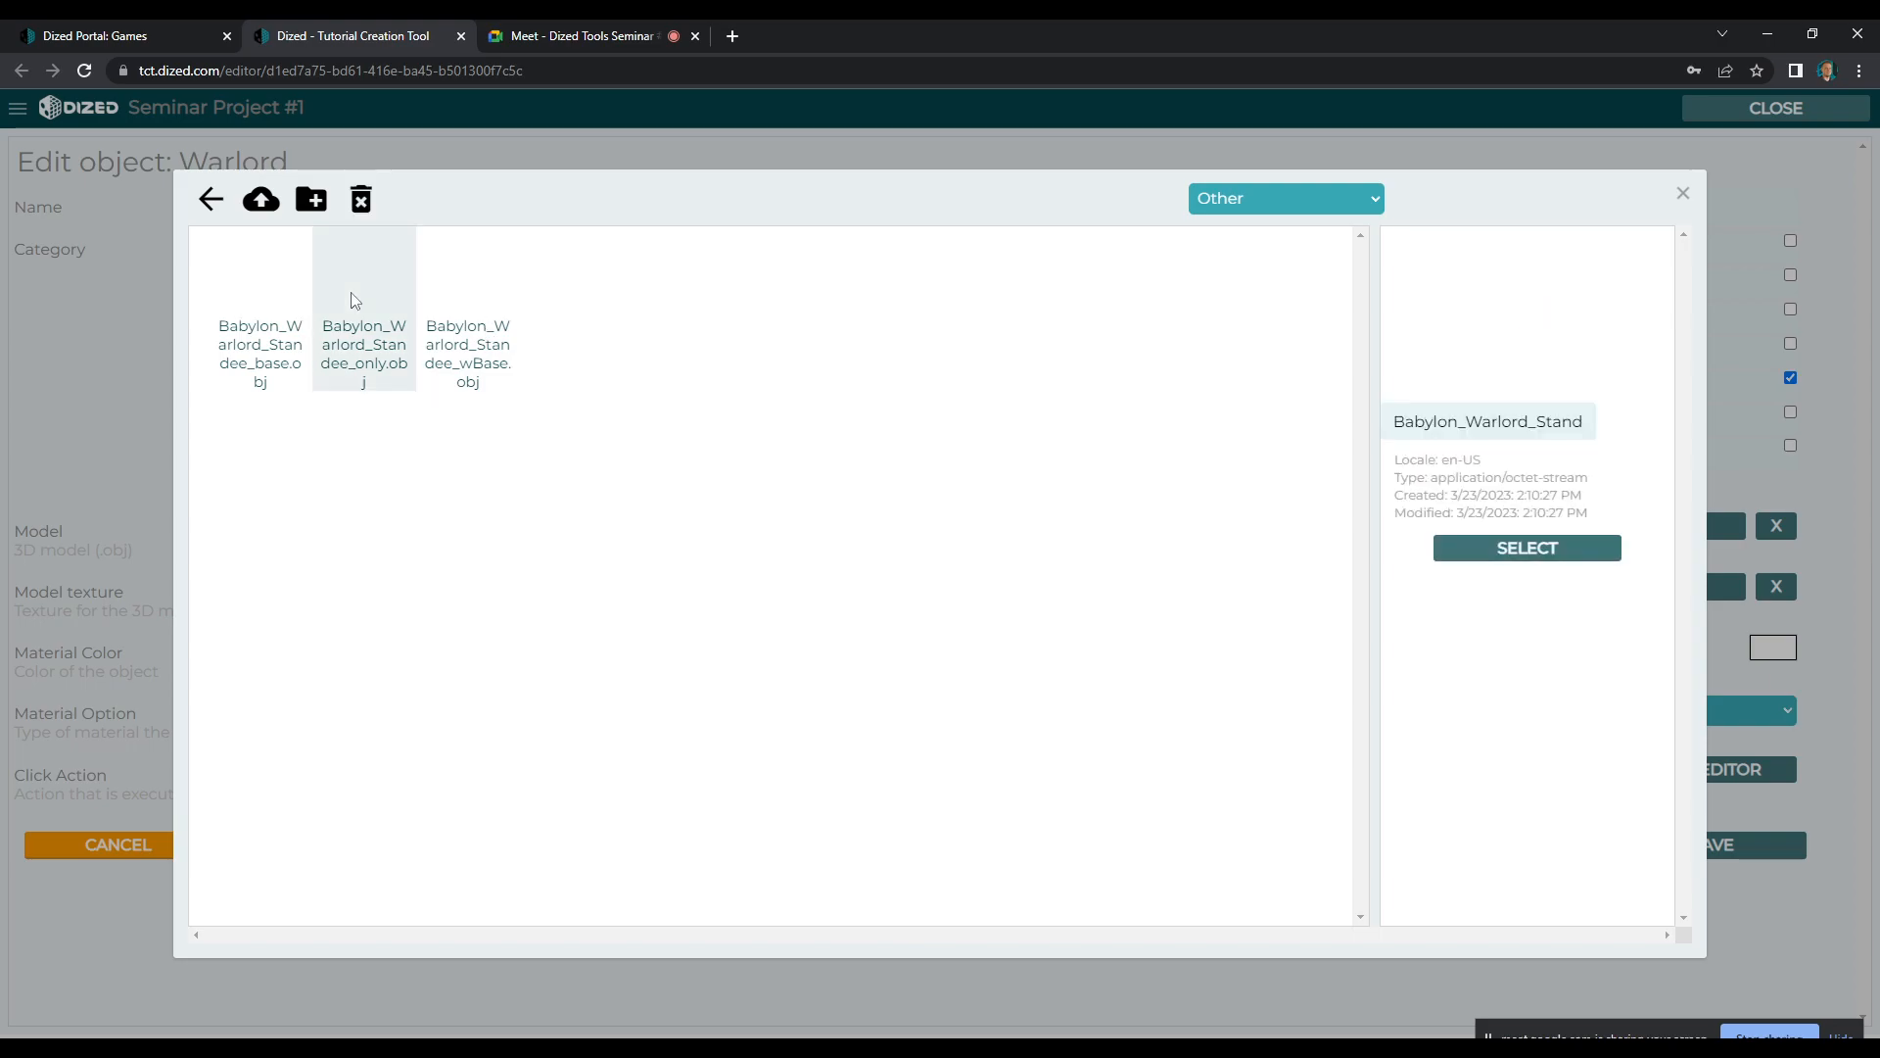
{"action": "left_click", "coordinate": [467, 304]}
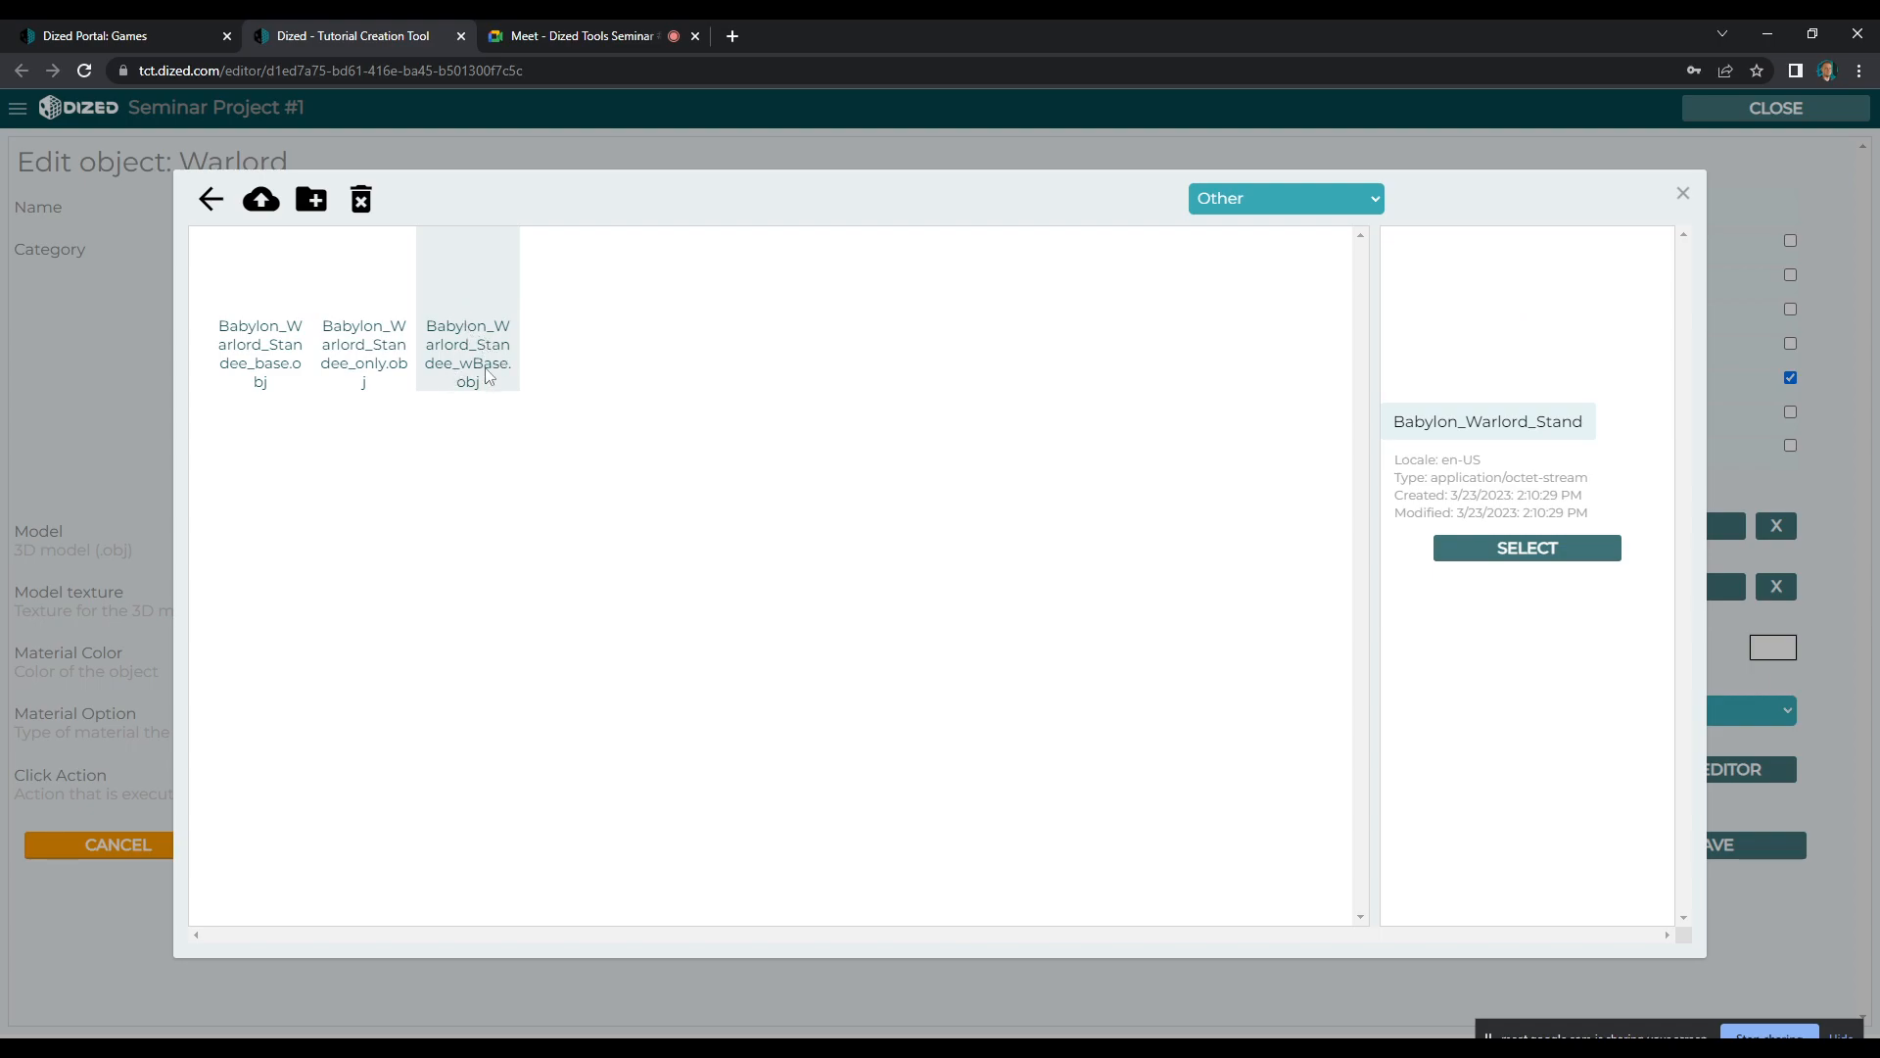
{"action": "left_click", "coordinate": [1523, 560]}
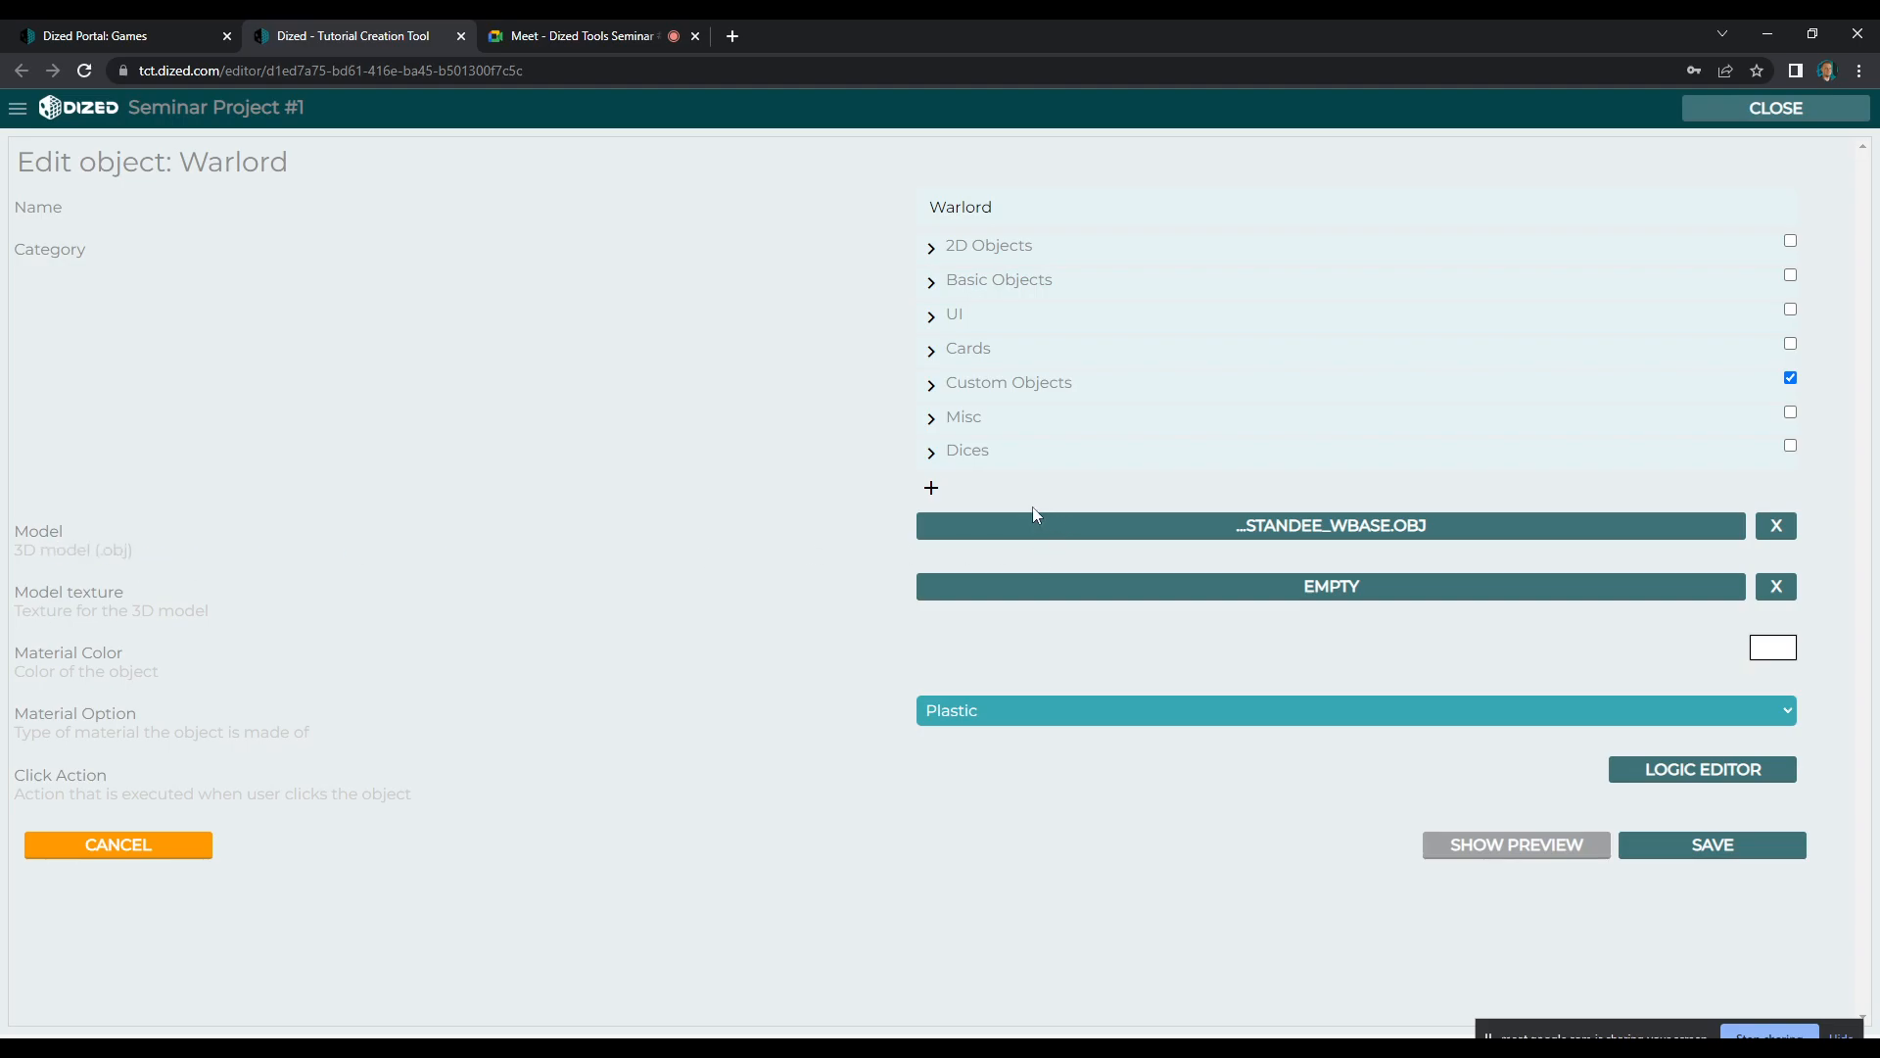
Upload Standee_Badguy_1024_base.png and Standee_Badguy_1024_base_512.png from the local files through the Warlord's model texture selection
{"action": "left_click", "coordinate": [1327, 587]}
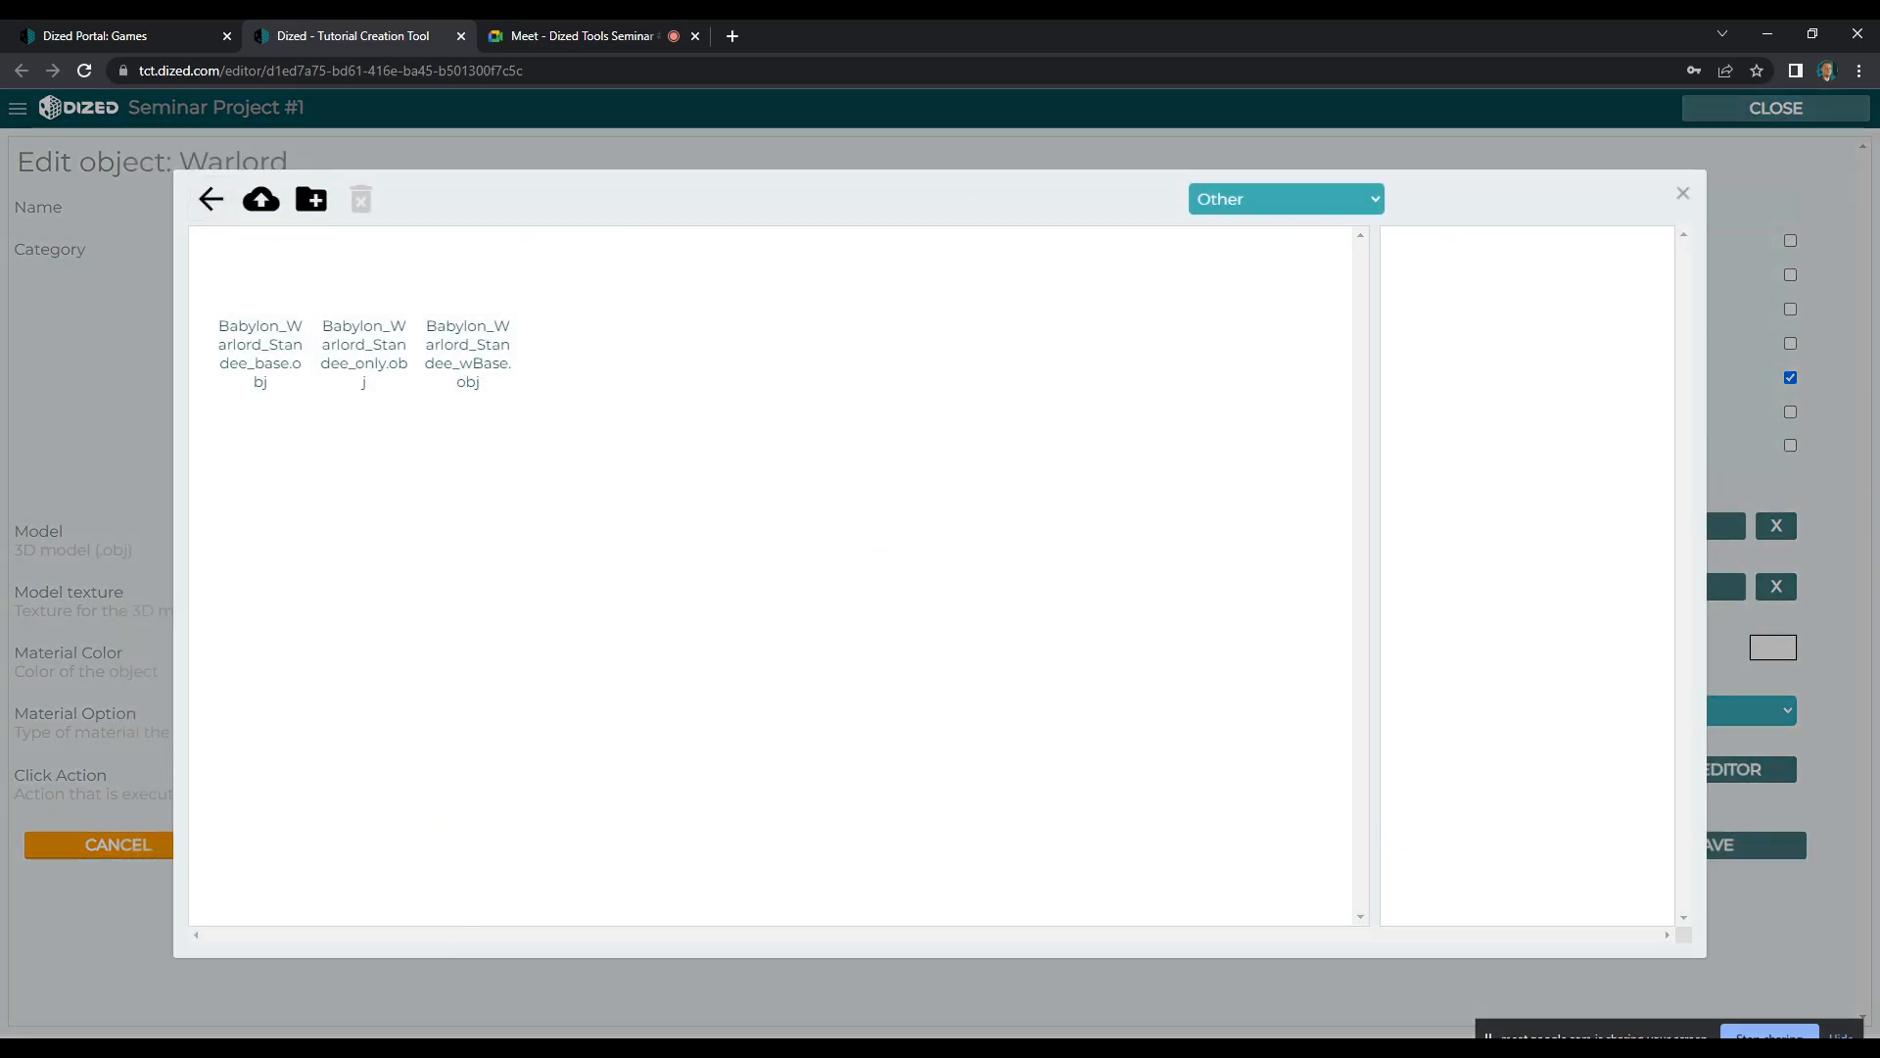
{"action": "key", "text": "alt+Tab"}
{"action": "left_click", "coordinate": [1538, 528]}
{"action": "left_click_drag", "start_coordinate": [1564, 527], "coordinate": [779, 446]}
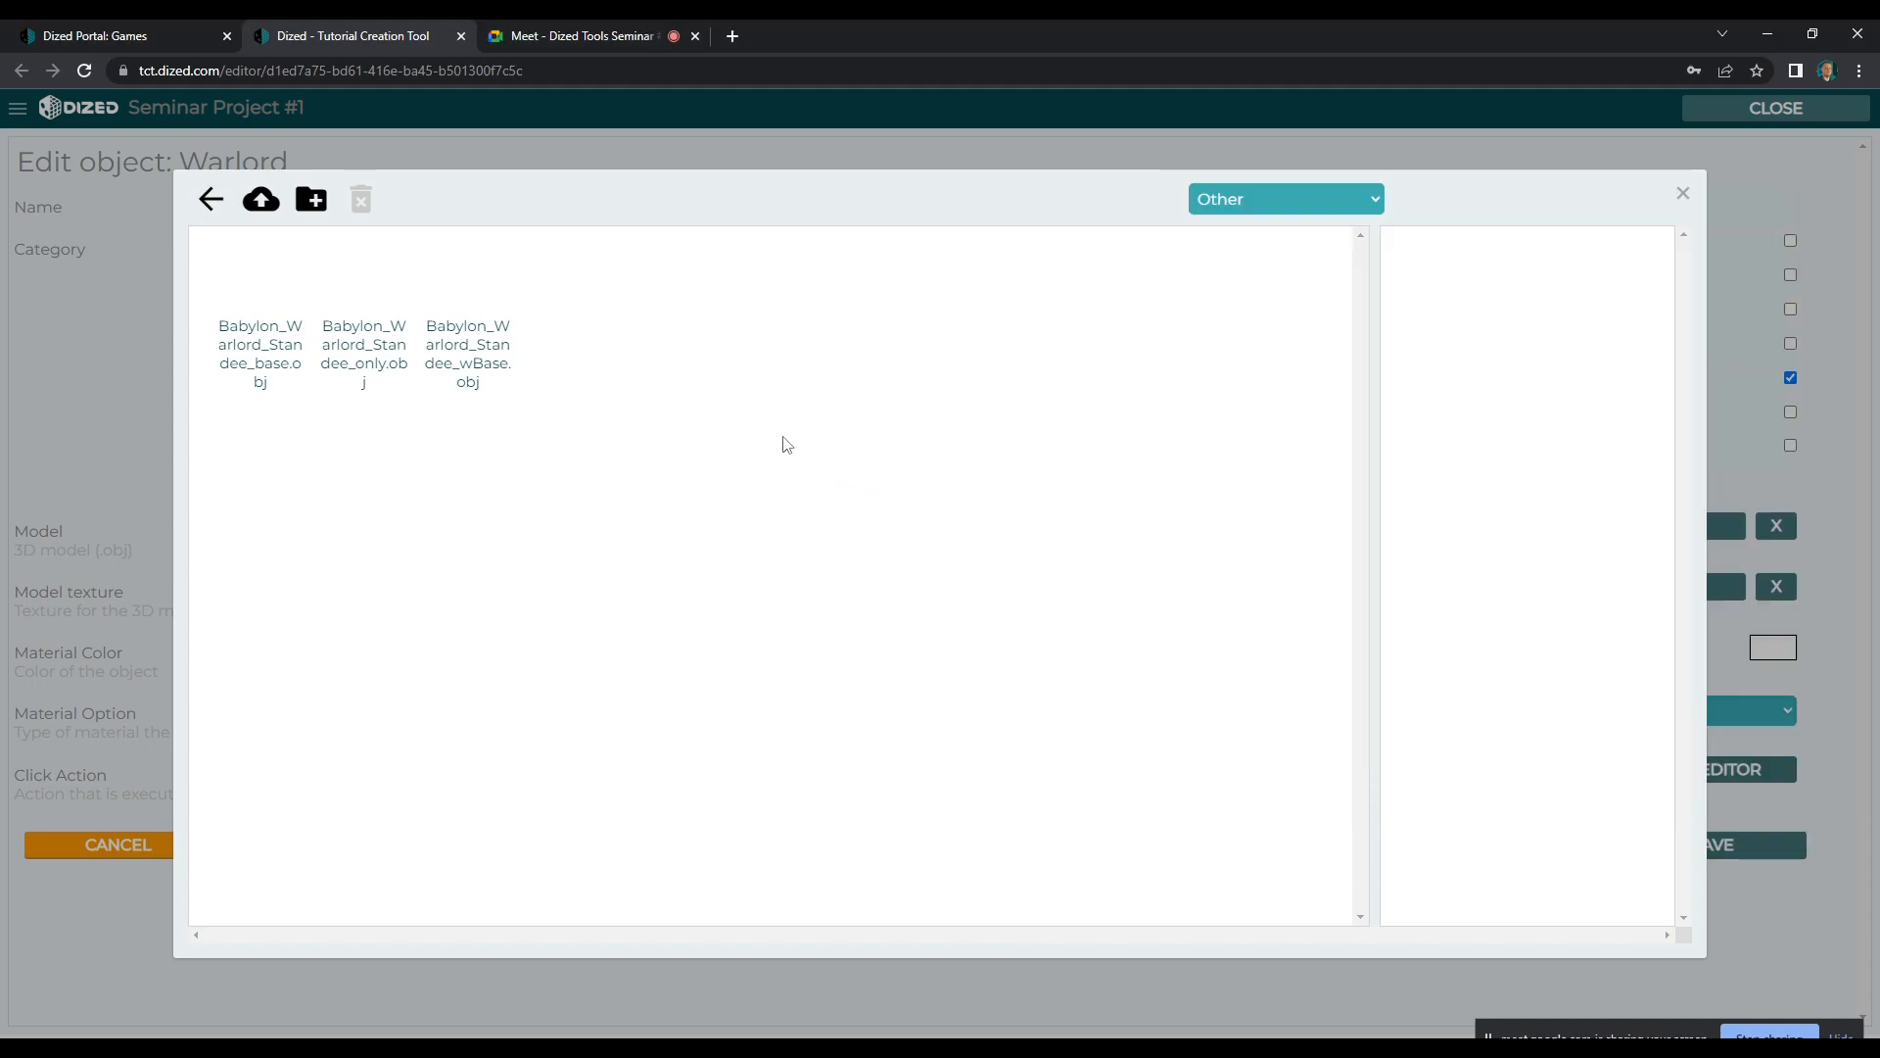
Filter the file list to Images and choose Standee_Badguy_1024_base_512.png as the Warlord's model texture
{"action": "left_click", "coordinate": [1256, 203]}
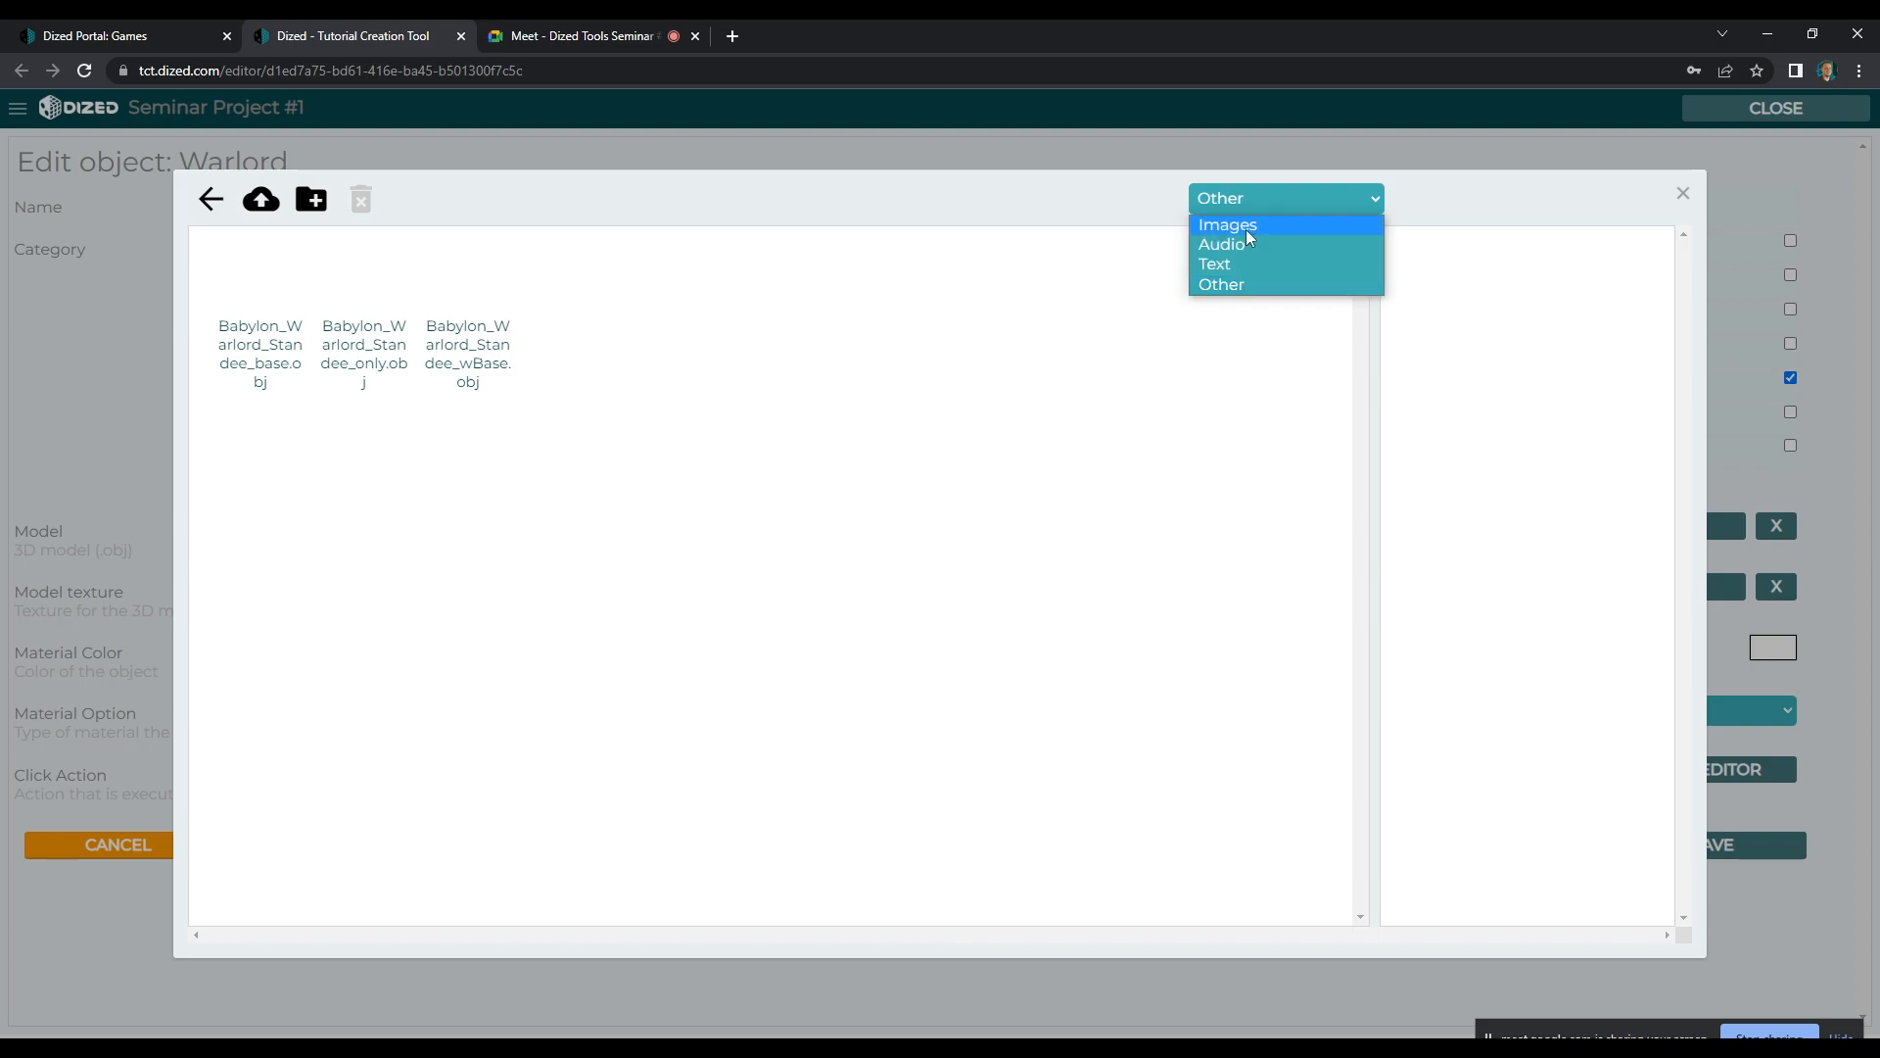
{"action": "left_click", "coordinate": [1248, 229]}
{"action": "left_click", "coordinate": [355, 280]}
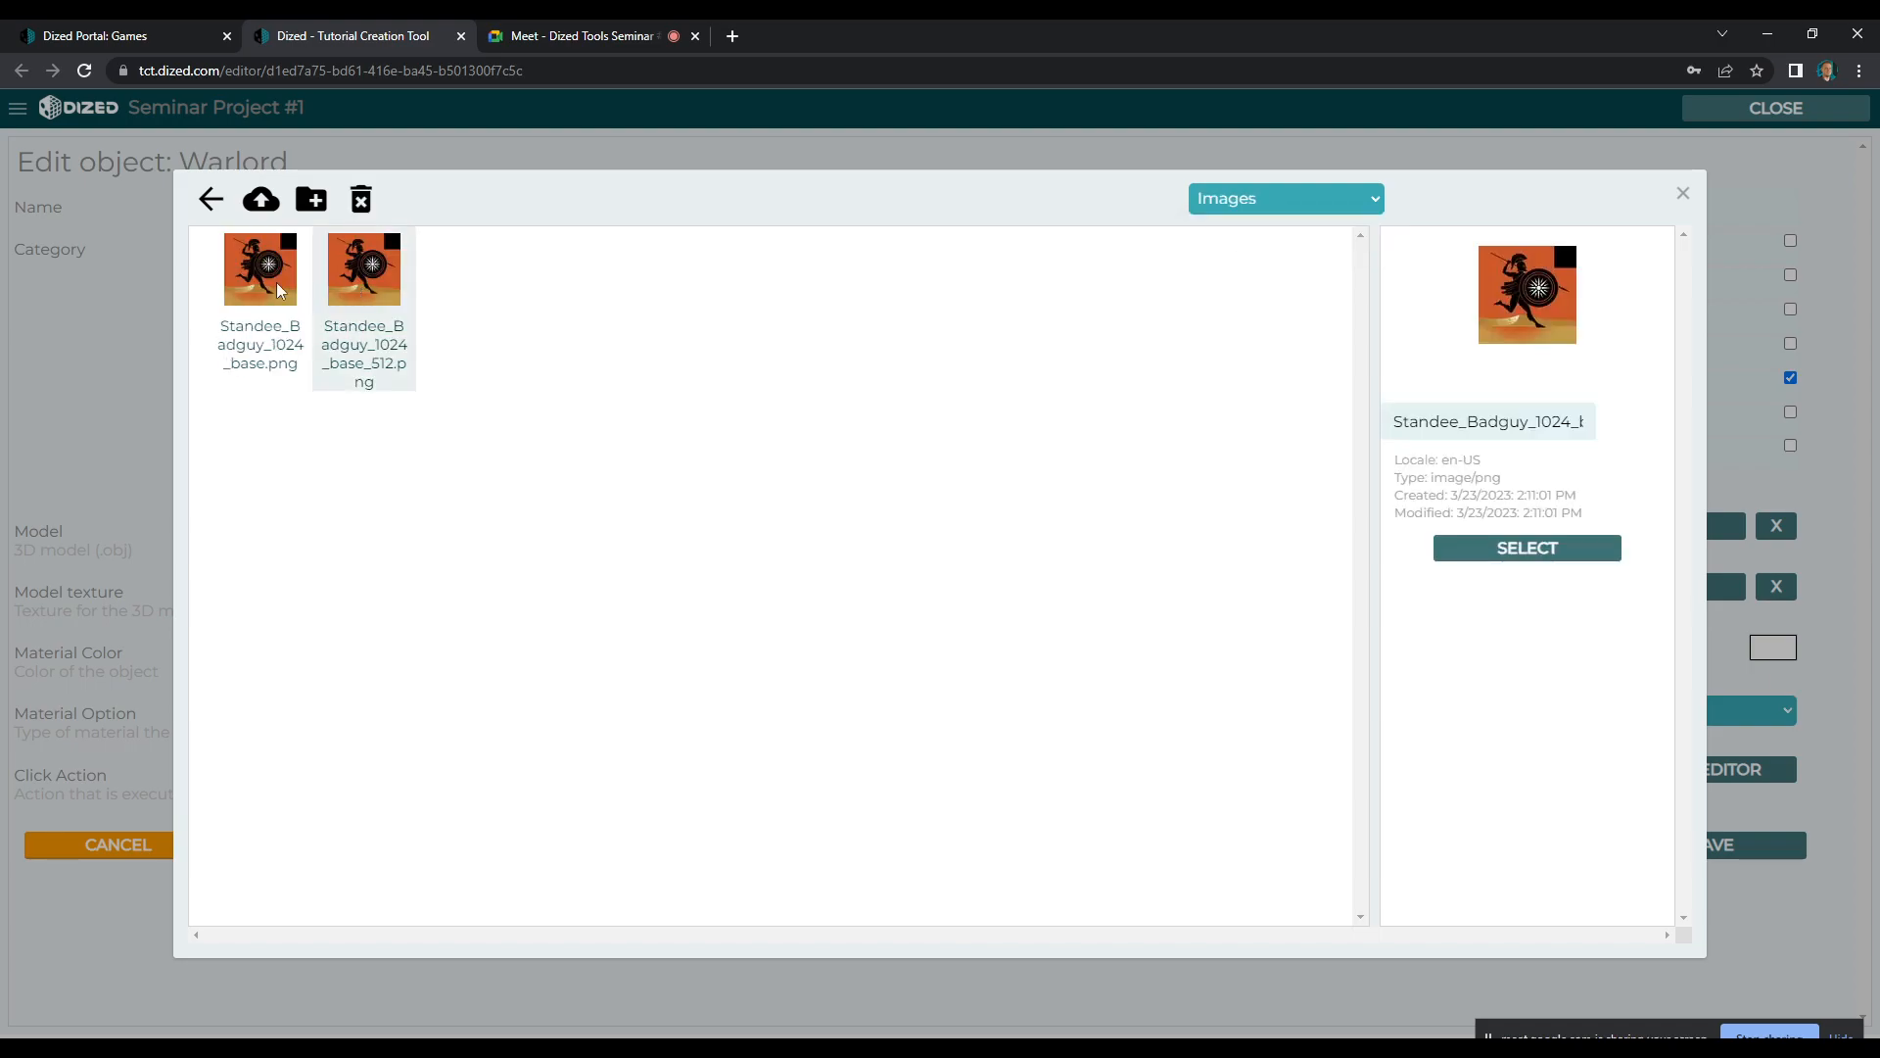
{"action": "left_click", "coordinate": [275, 283]}
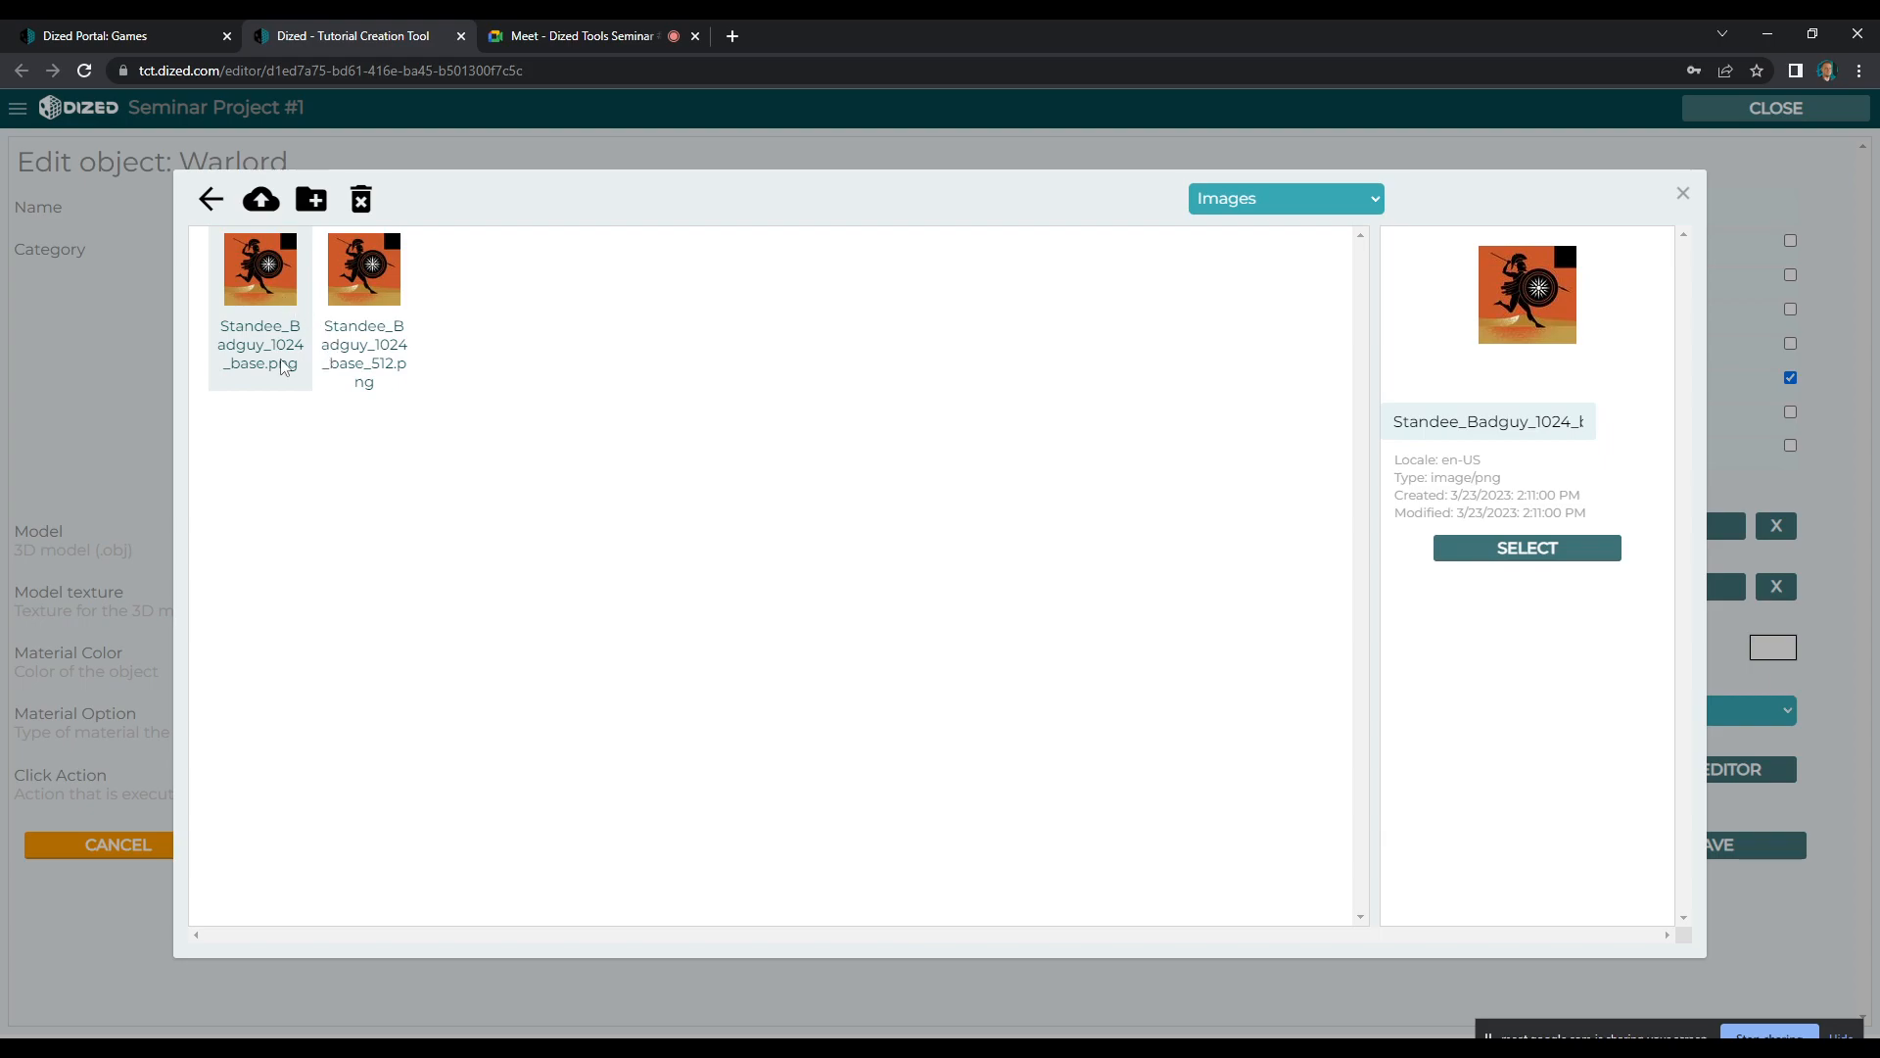
{"action": "left_click", "coordinate": [390, 288]}
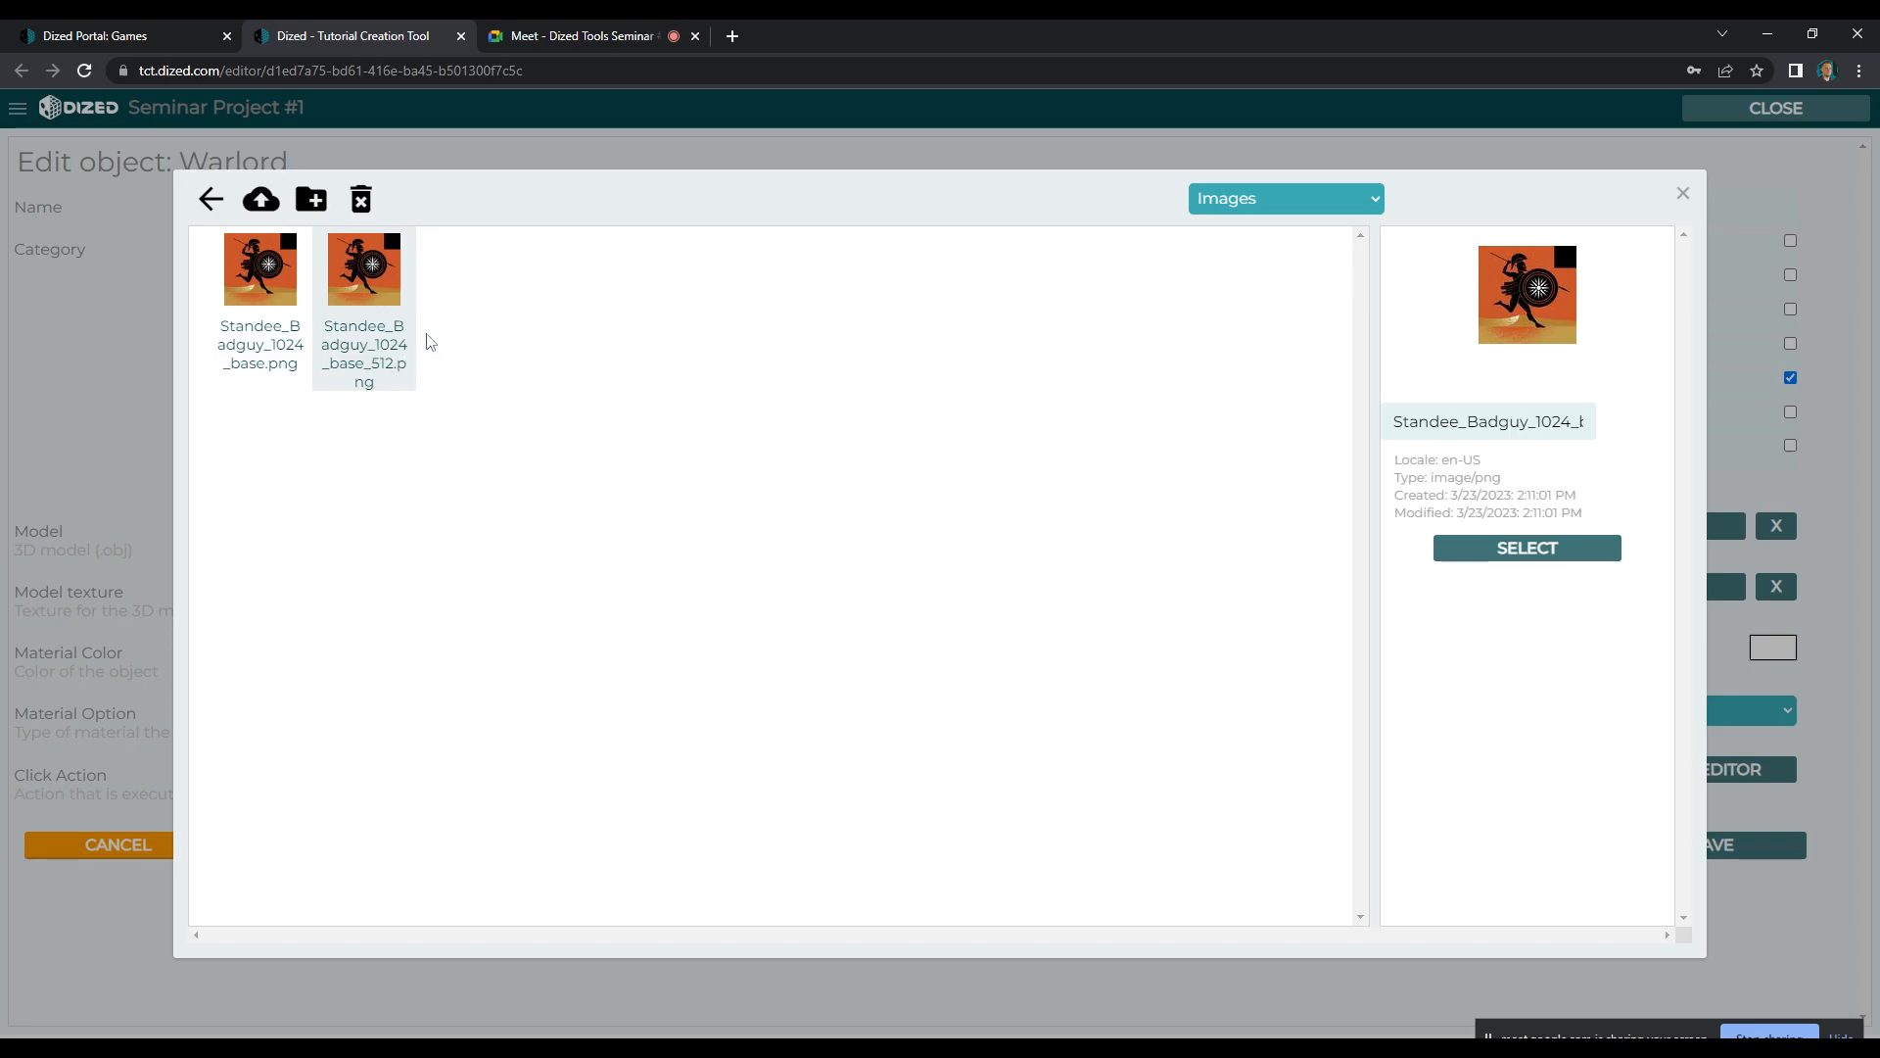
{"action": "left_click", "coordinate": [1489, 549]}
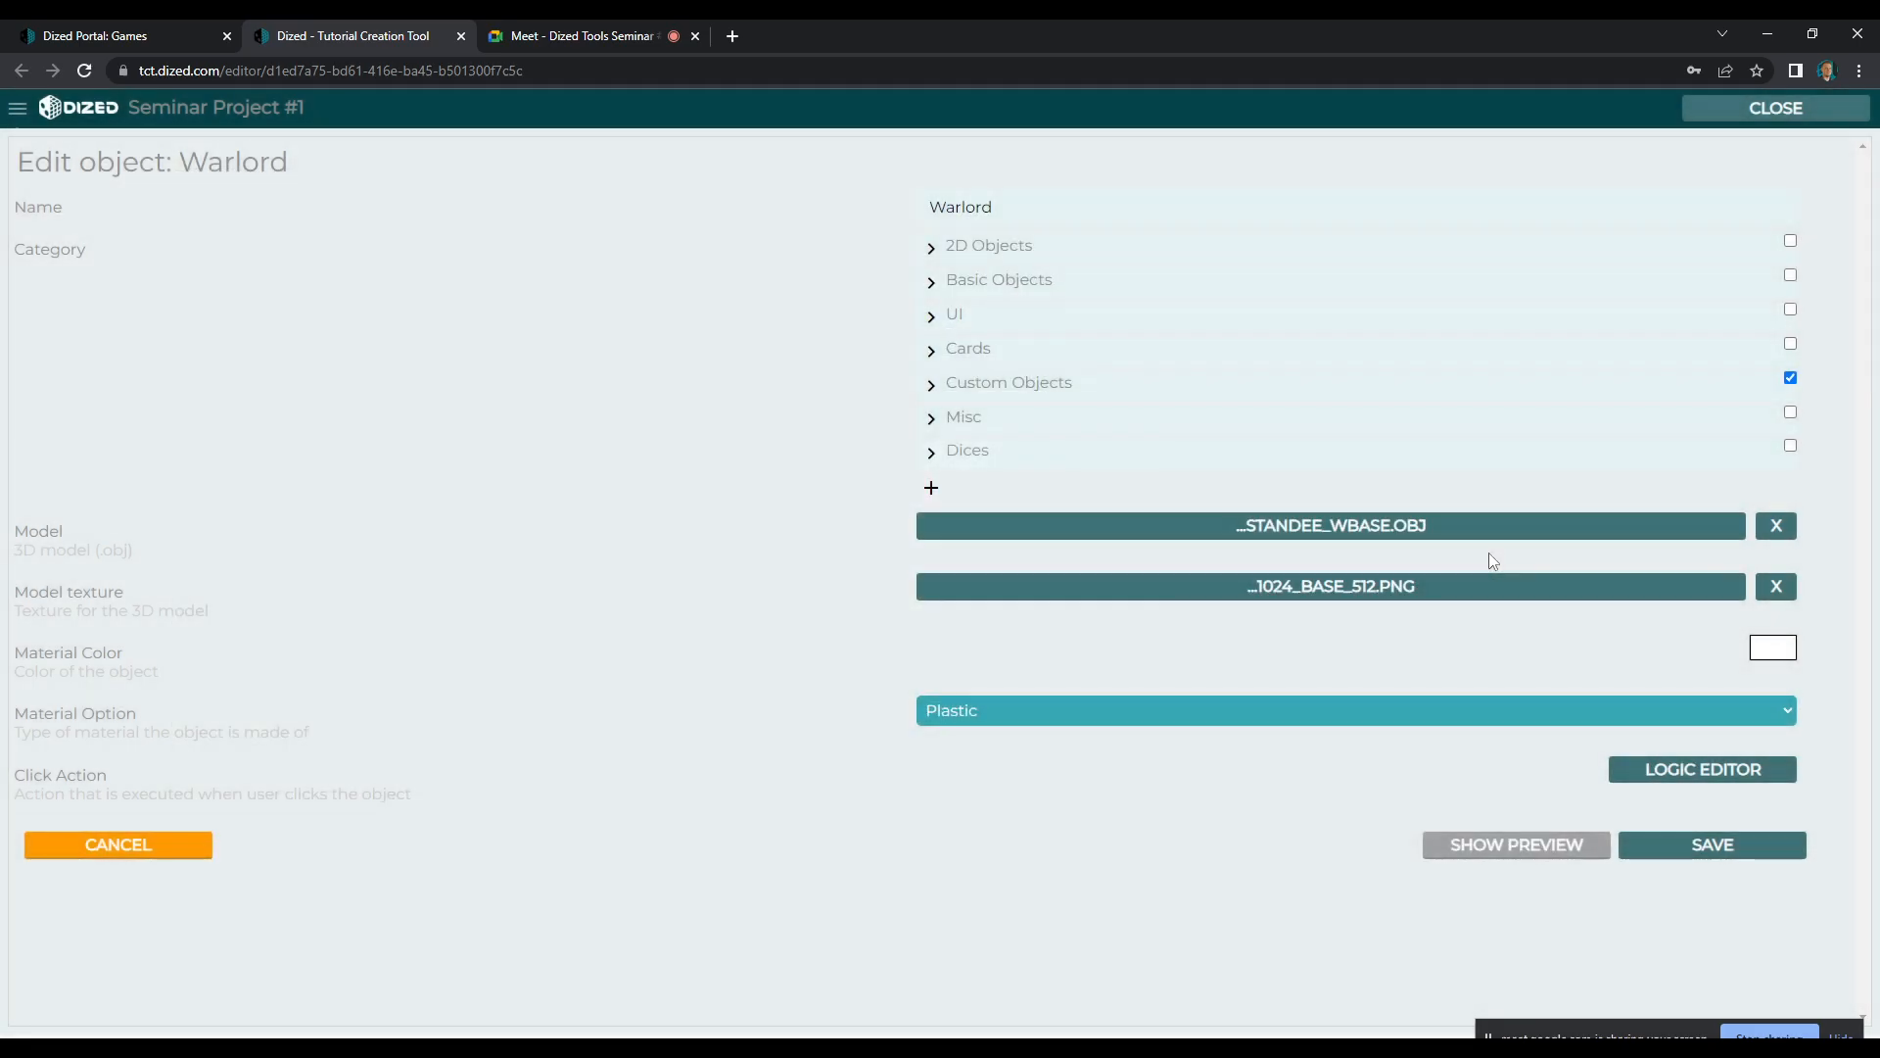
Set the Warlord's material option to Wood, save the object and close the smart object explorer
{"action": "left_click", "coordinate": [1152, 704]}
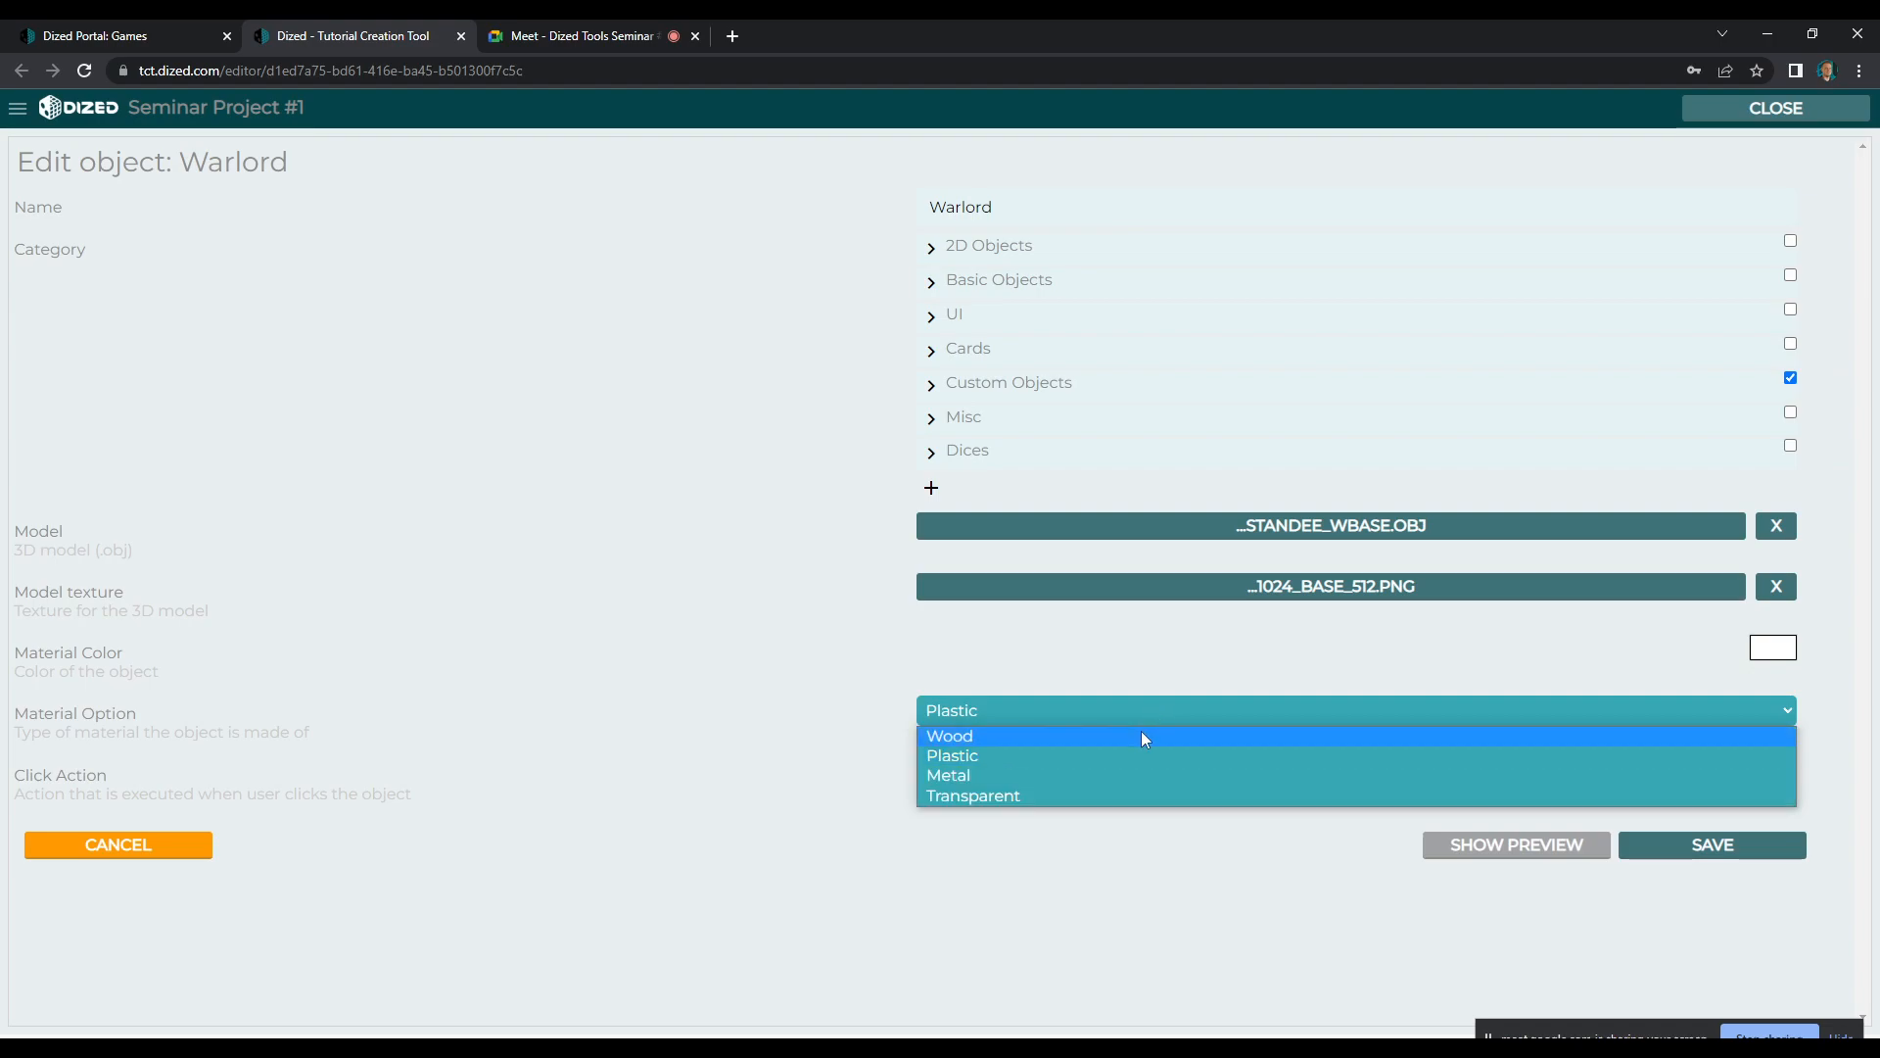
{"action": "left_click", "coordinate": [1144, 730]}
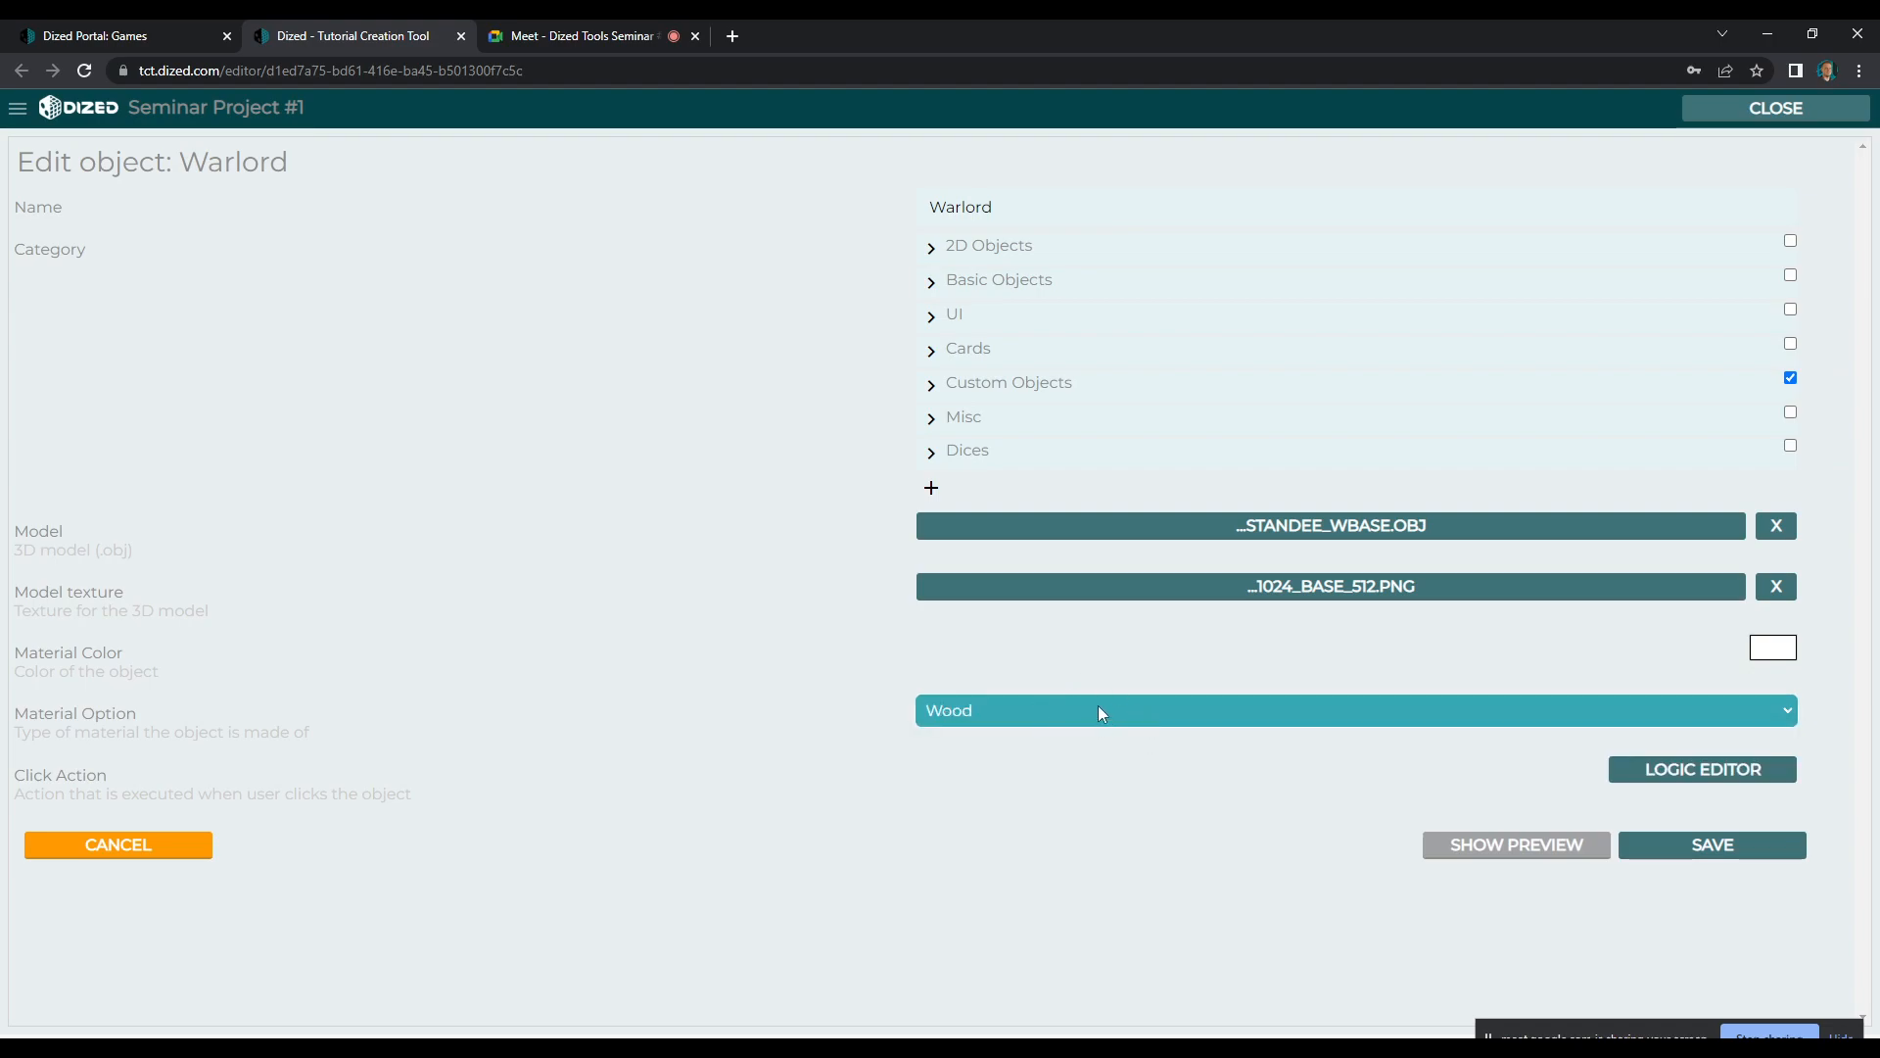
{"action": "left_click", "coordinate": [1708, 843]}
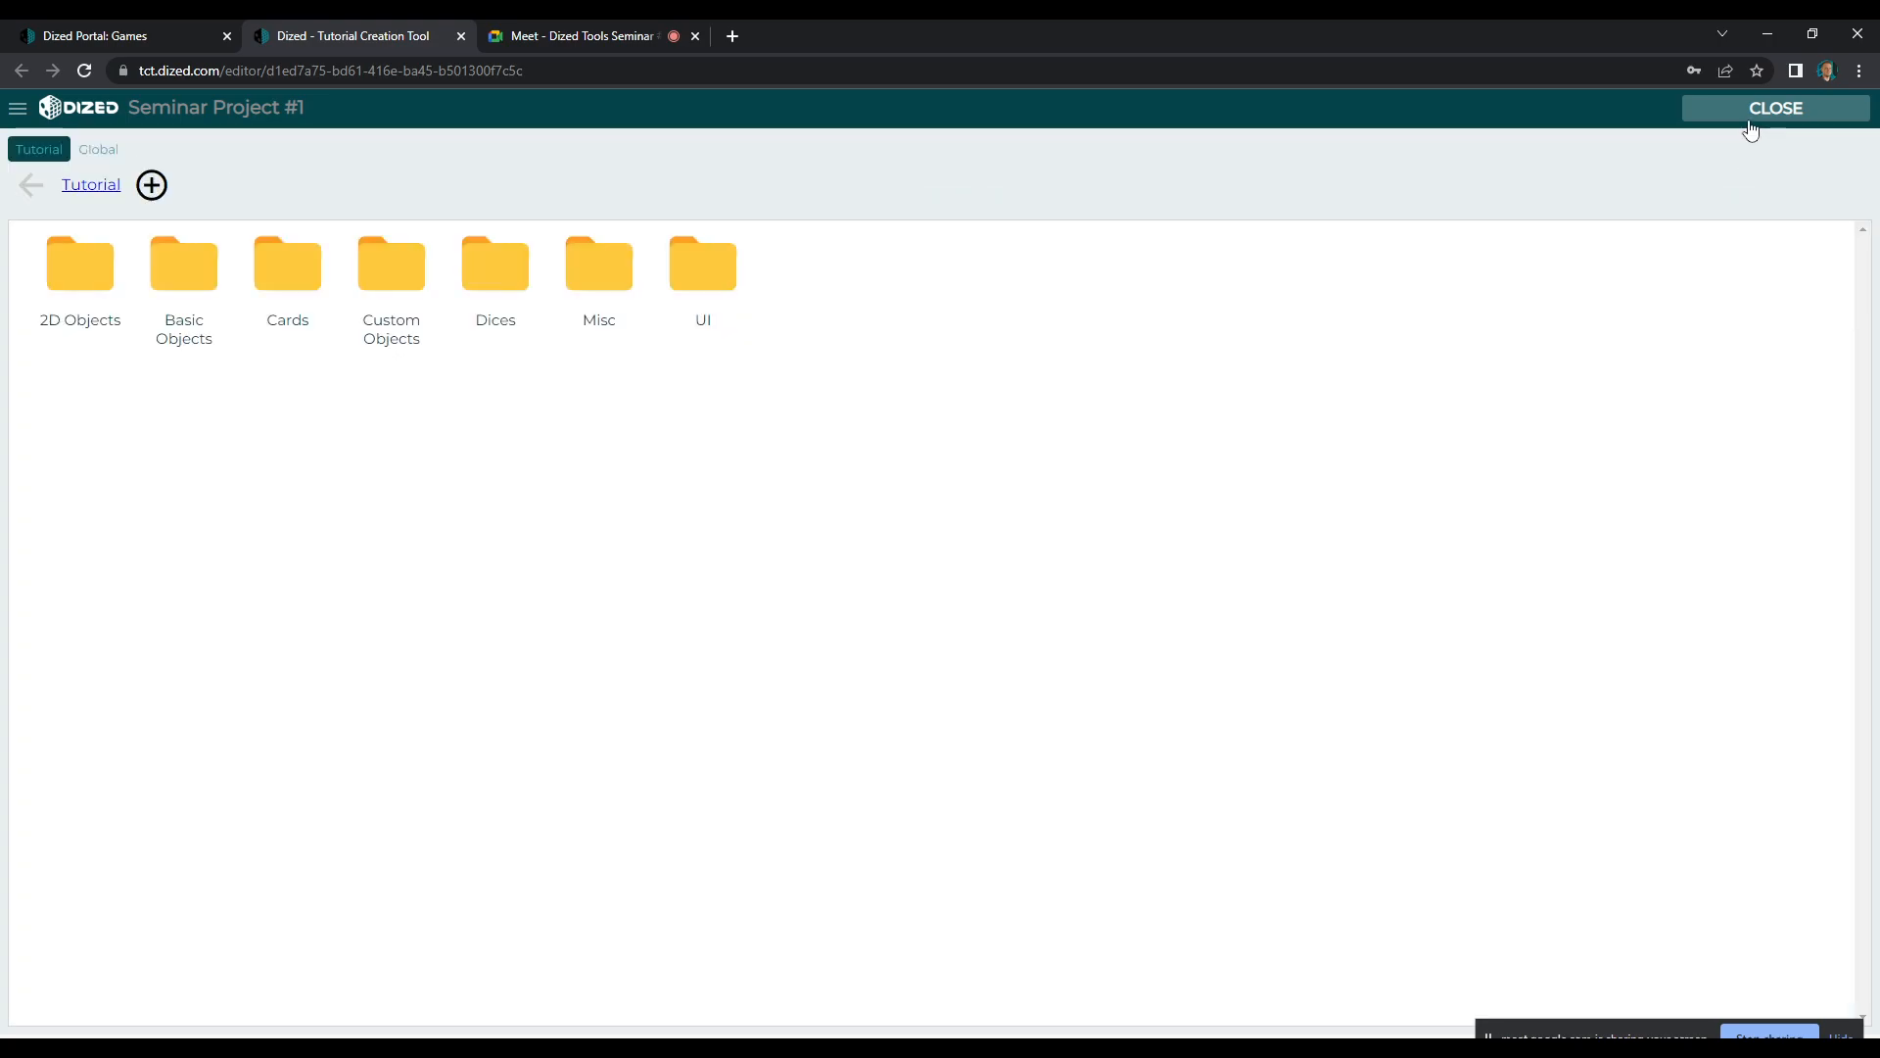
{"action": "left_click", "coordinate": [1753, 119]}
{"action": "left_click", "coordinate": [508, 273]}
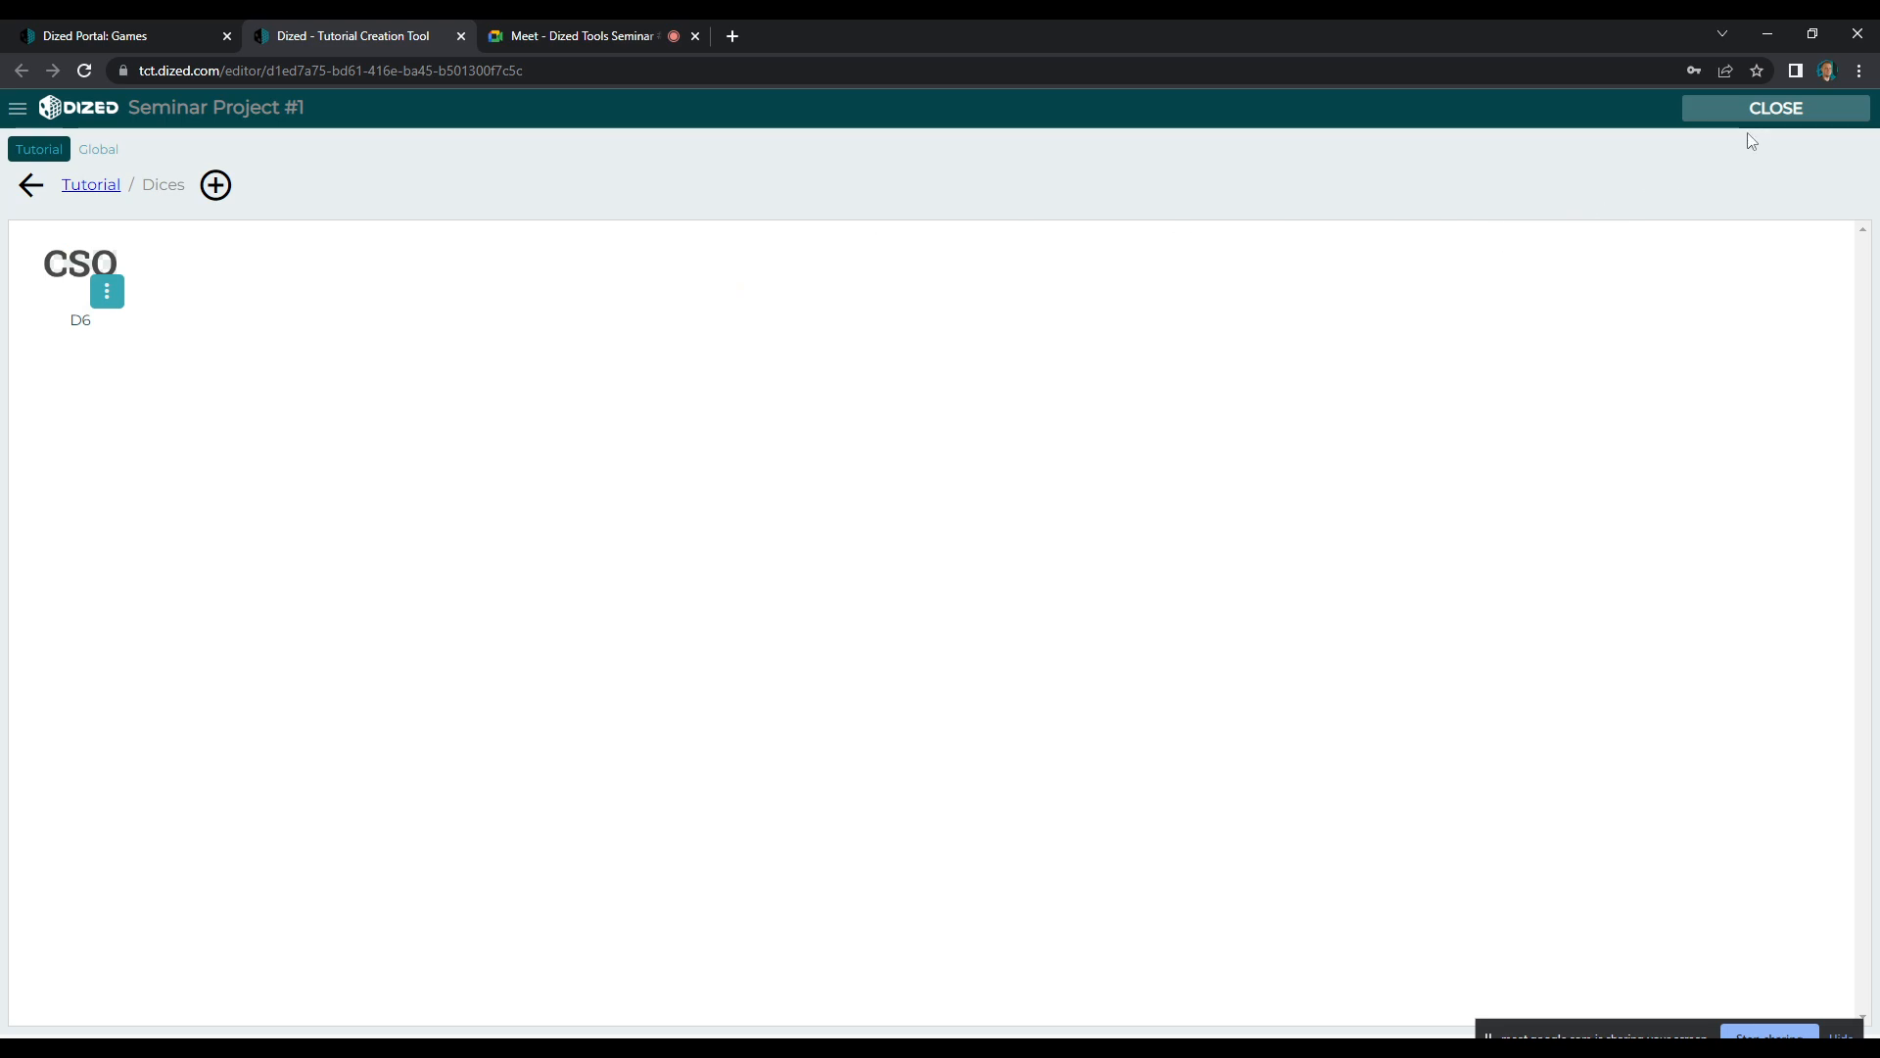
{"action": "left_click", "coordinate": [1753, 116]}
Rename the duplicated SET-011 Setup complete block to MASTER STEP and clear its subtitle
{"action": "left_click", "coordinate": [245, 638]}
{"action": "left_click", "coordinate": [257, 697]}
{"action": "left_click", "coordinate": [1852, 299]}
{"action": "triple_click", "coordinate": [1711, 201]}
{"action": "type", "text": "MASTER STEP"}
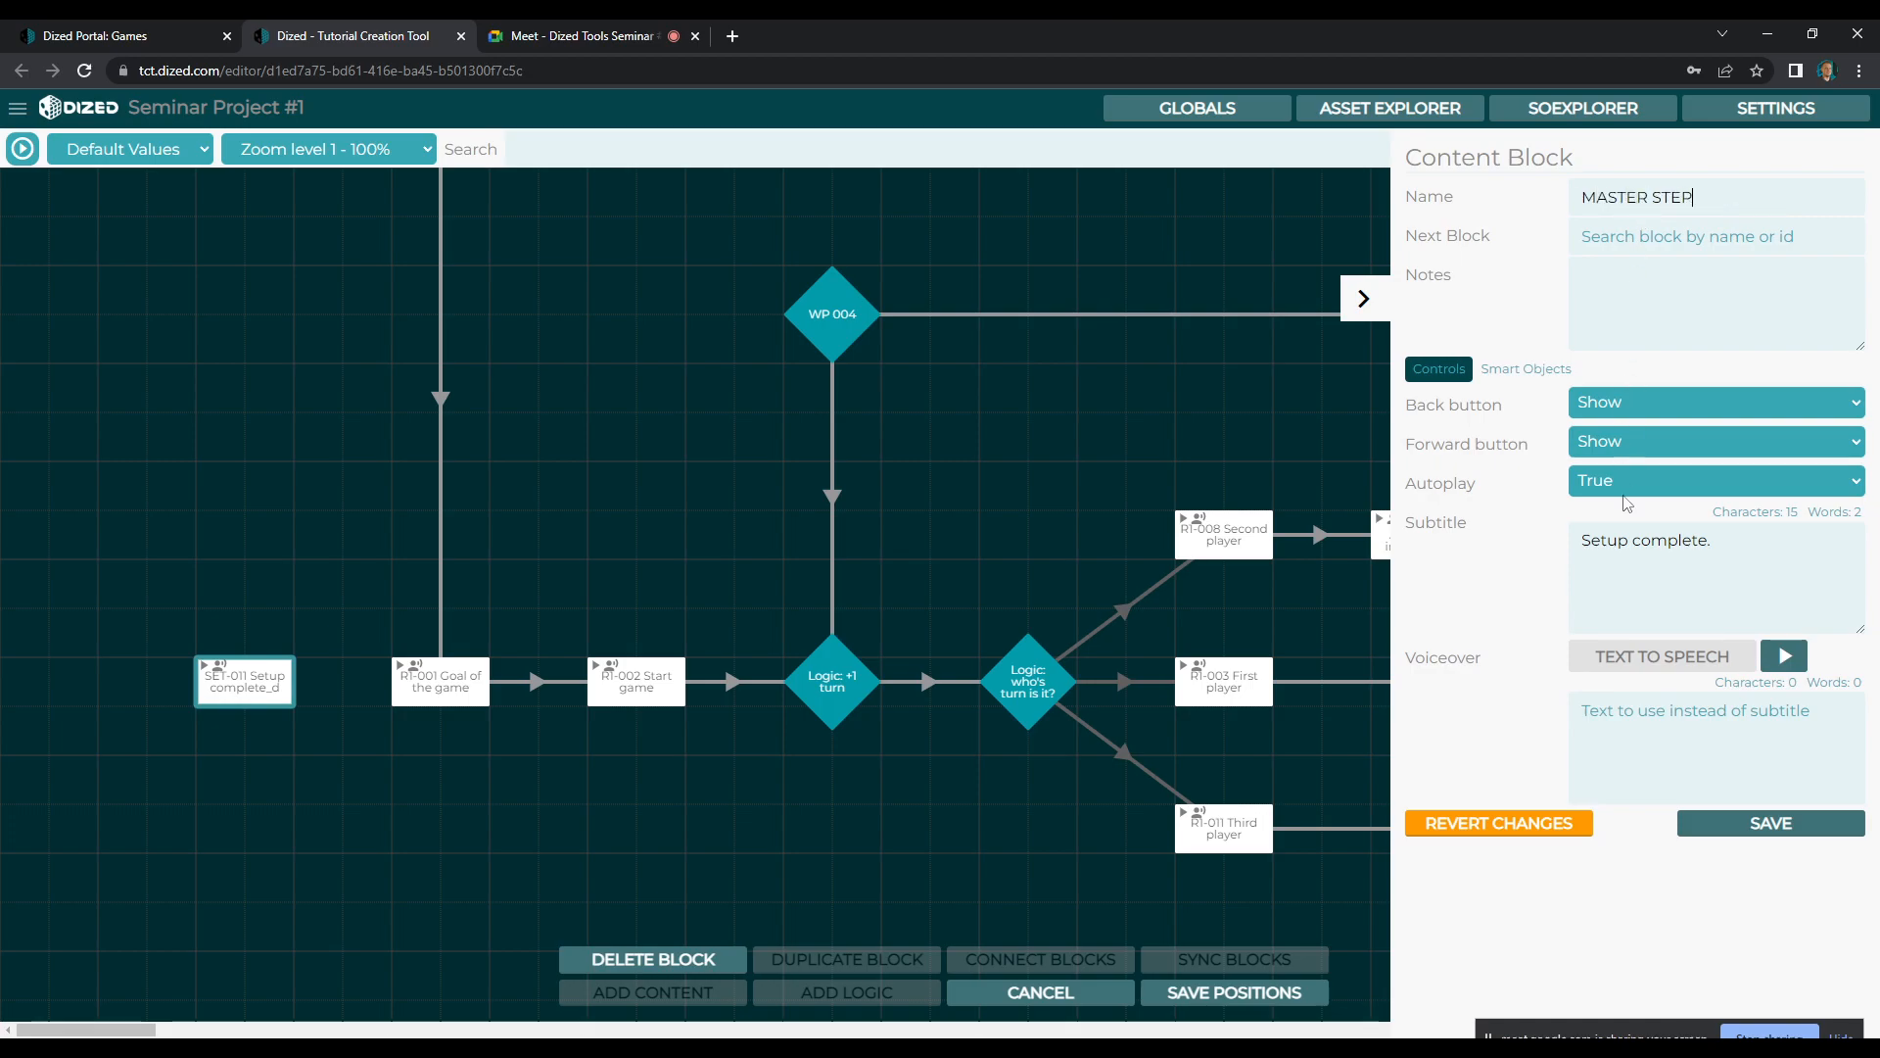
{"action": "left_click", "coordinate": [1726, 544]}
{"action": "key", "text": "ctrl+a"}
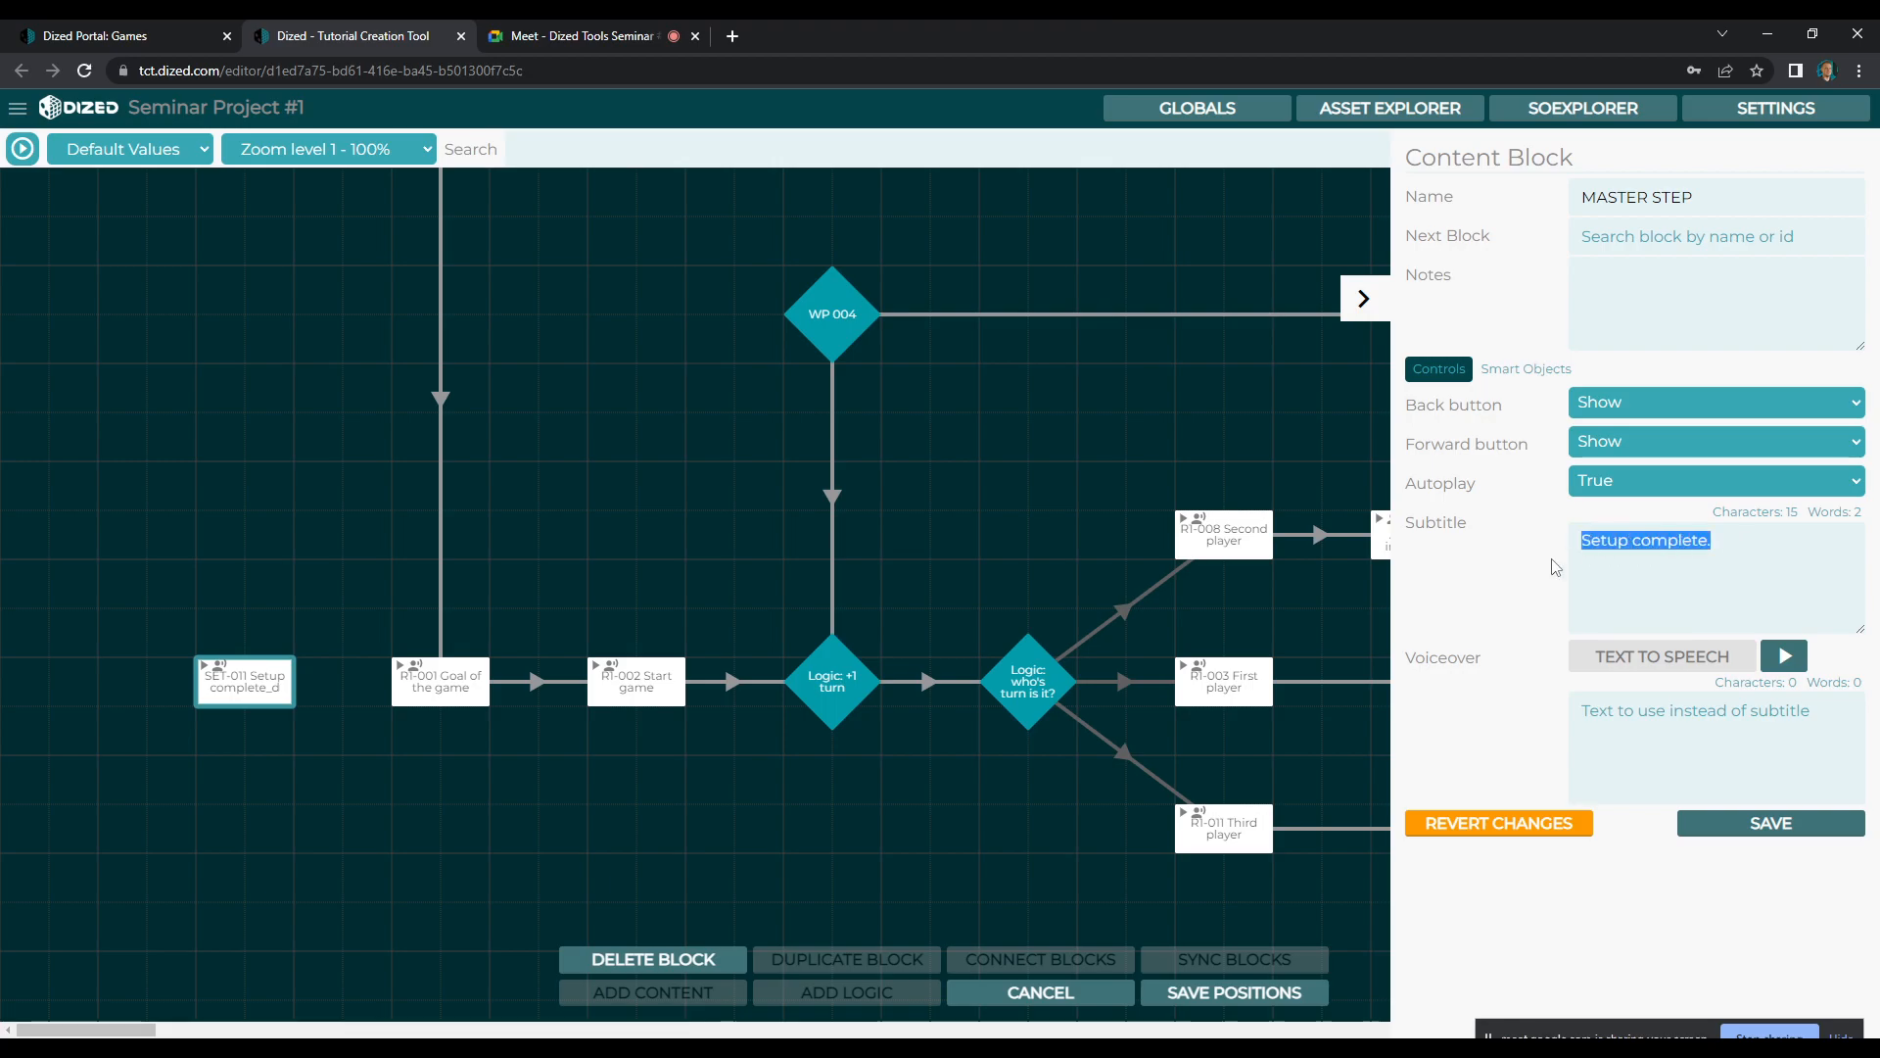
{"action": "key", "text": "BackSpace"}
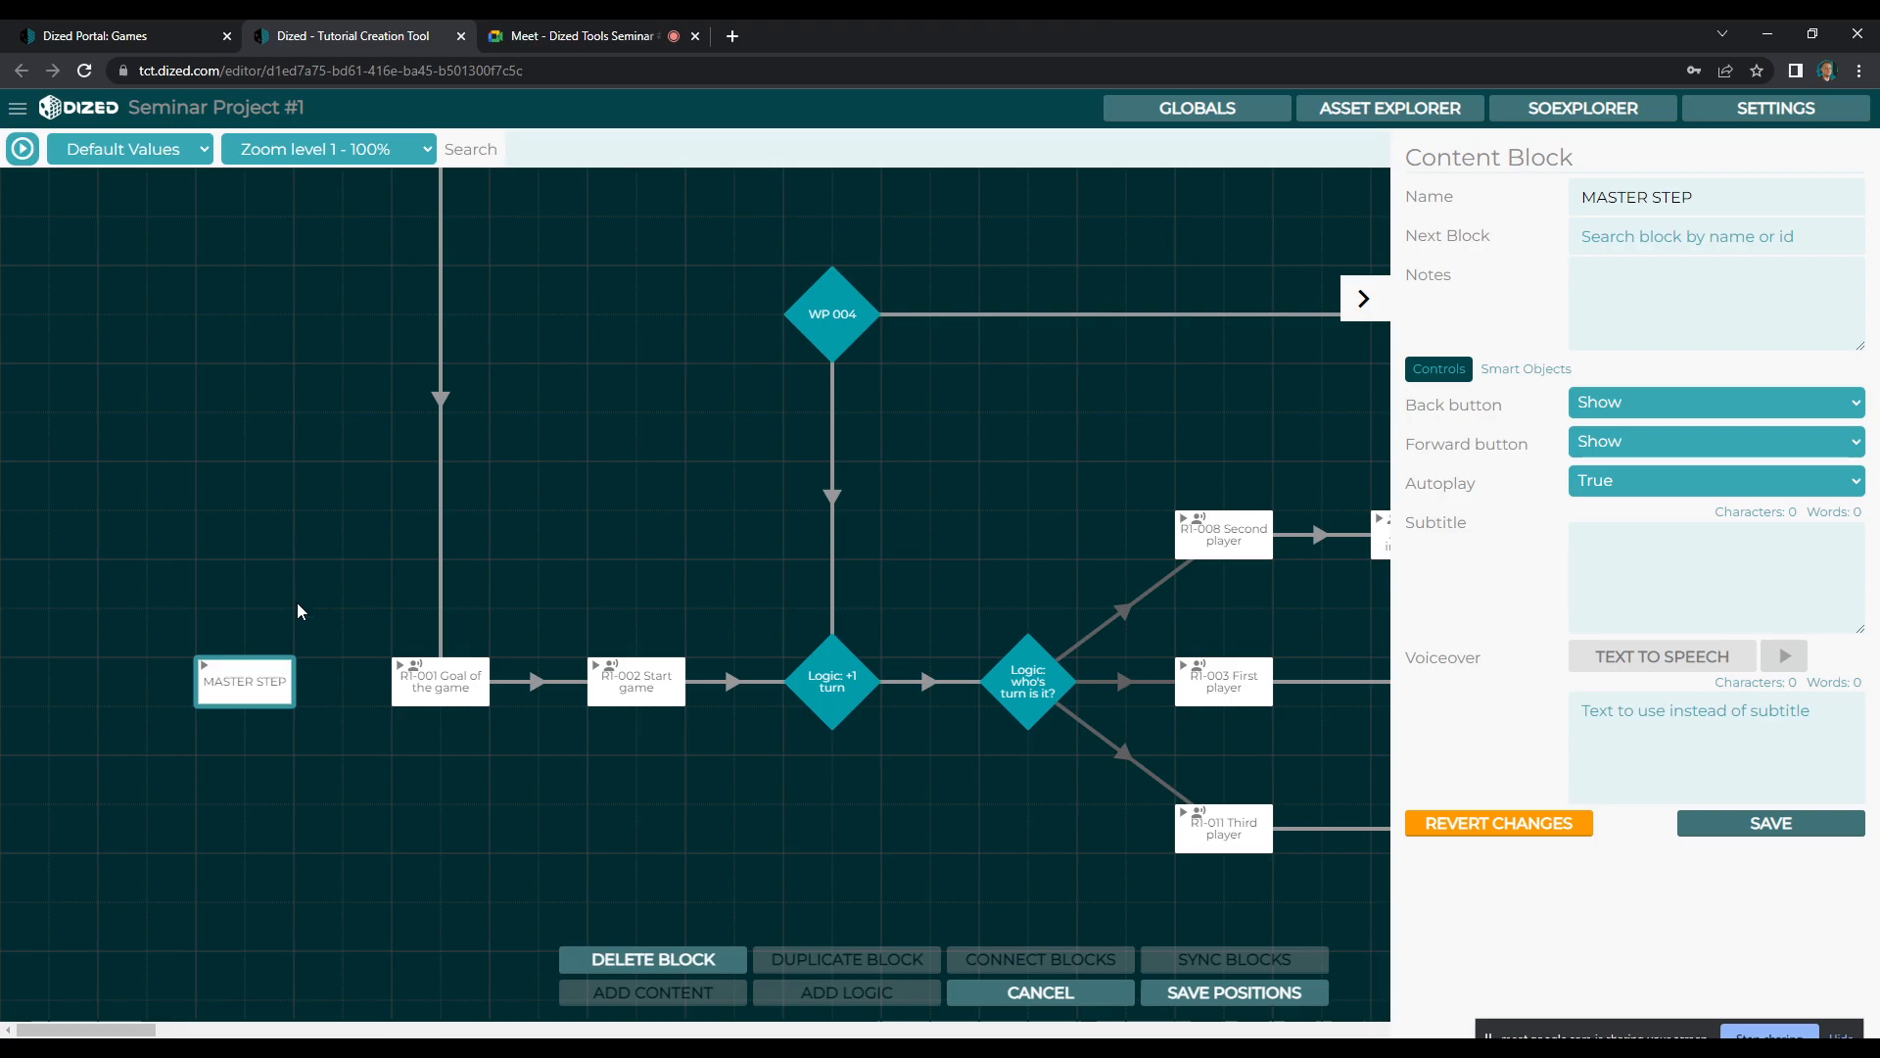
Open the MASTER STEP block's scene, expand the Timeline Editor and switch Camera Motion on and off again
{"action": "left_click", "coordinate": [259, 693]}
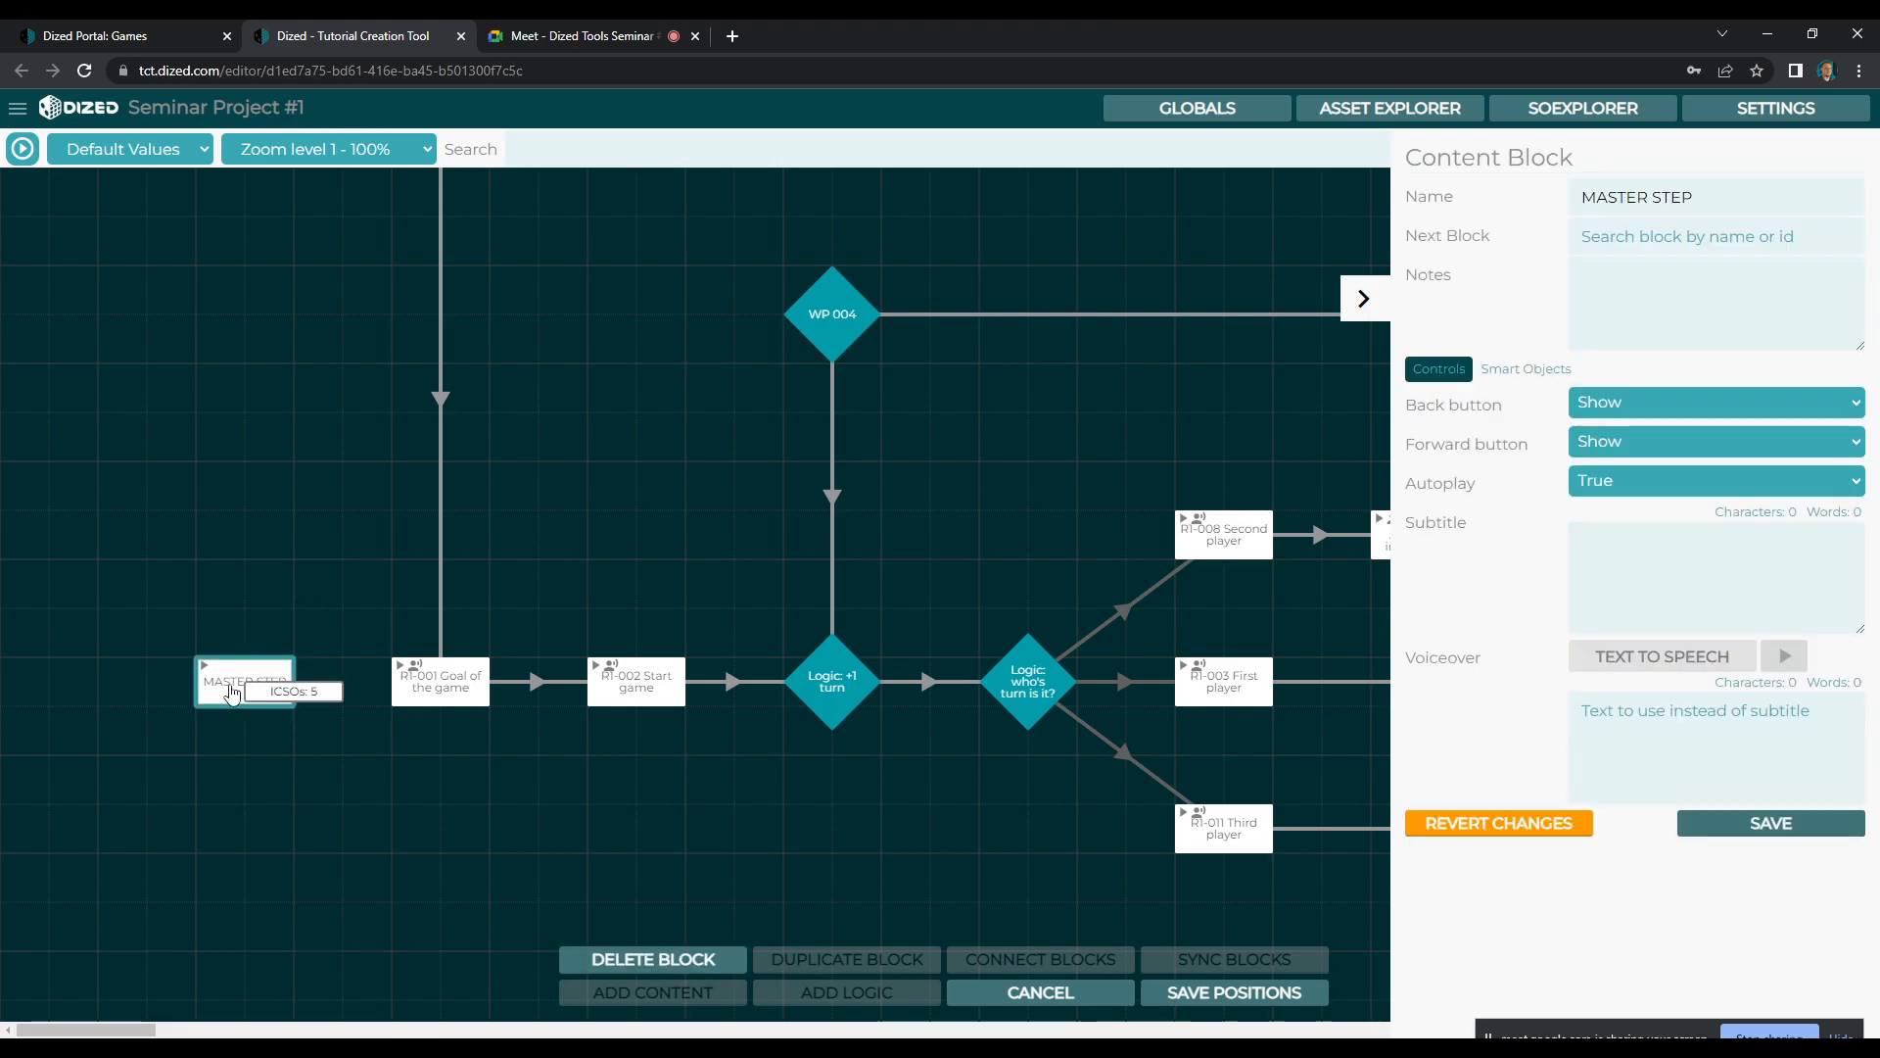
{"action": "double_click", "coordinate": [233, 687]}
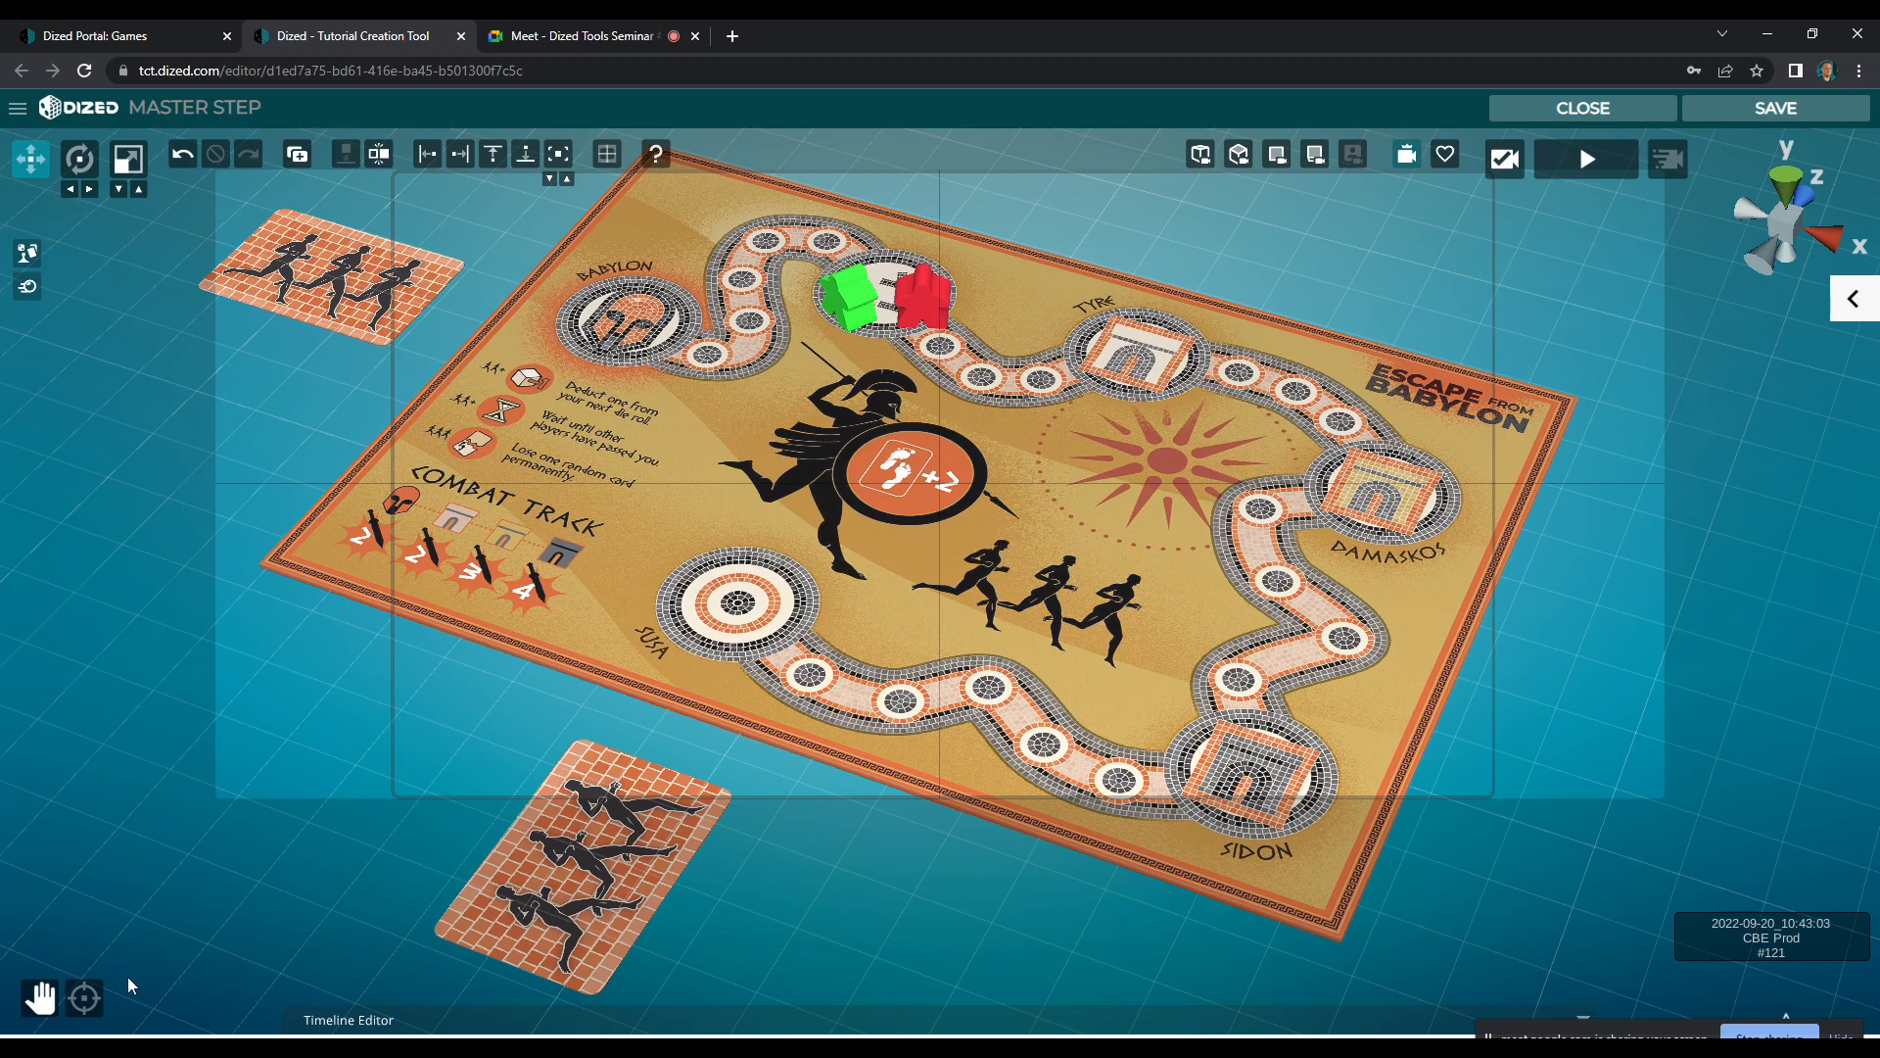
{"action": "left_click", "coordinate": [1681, 161]}
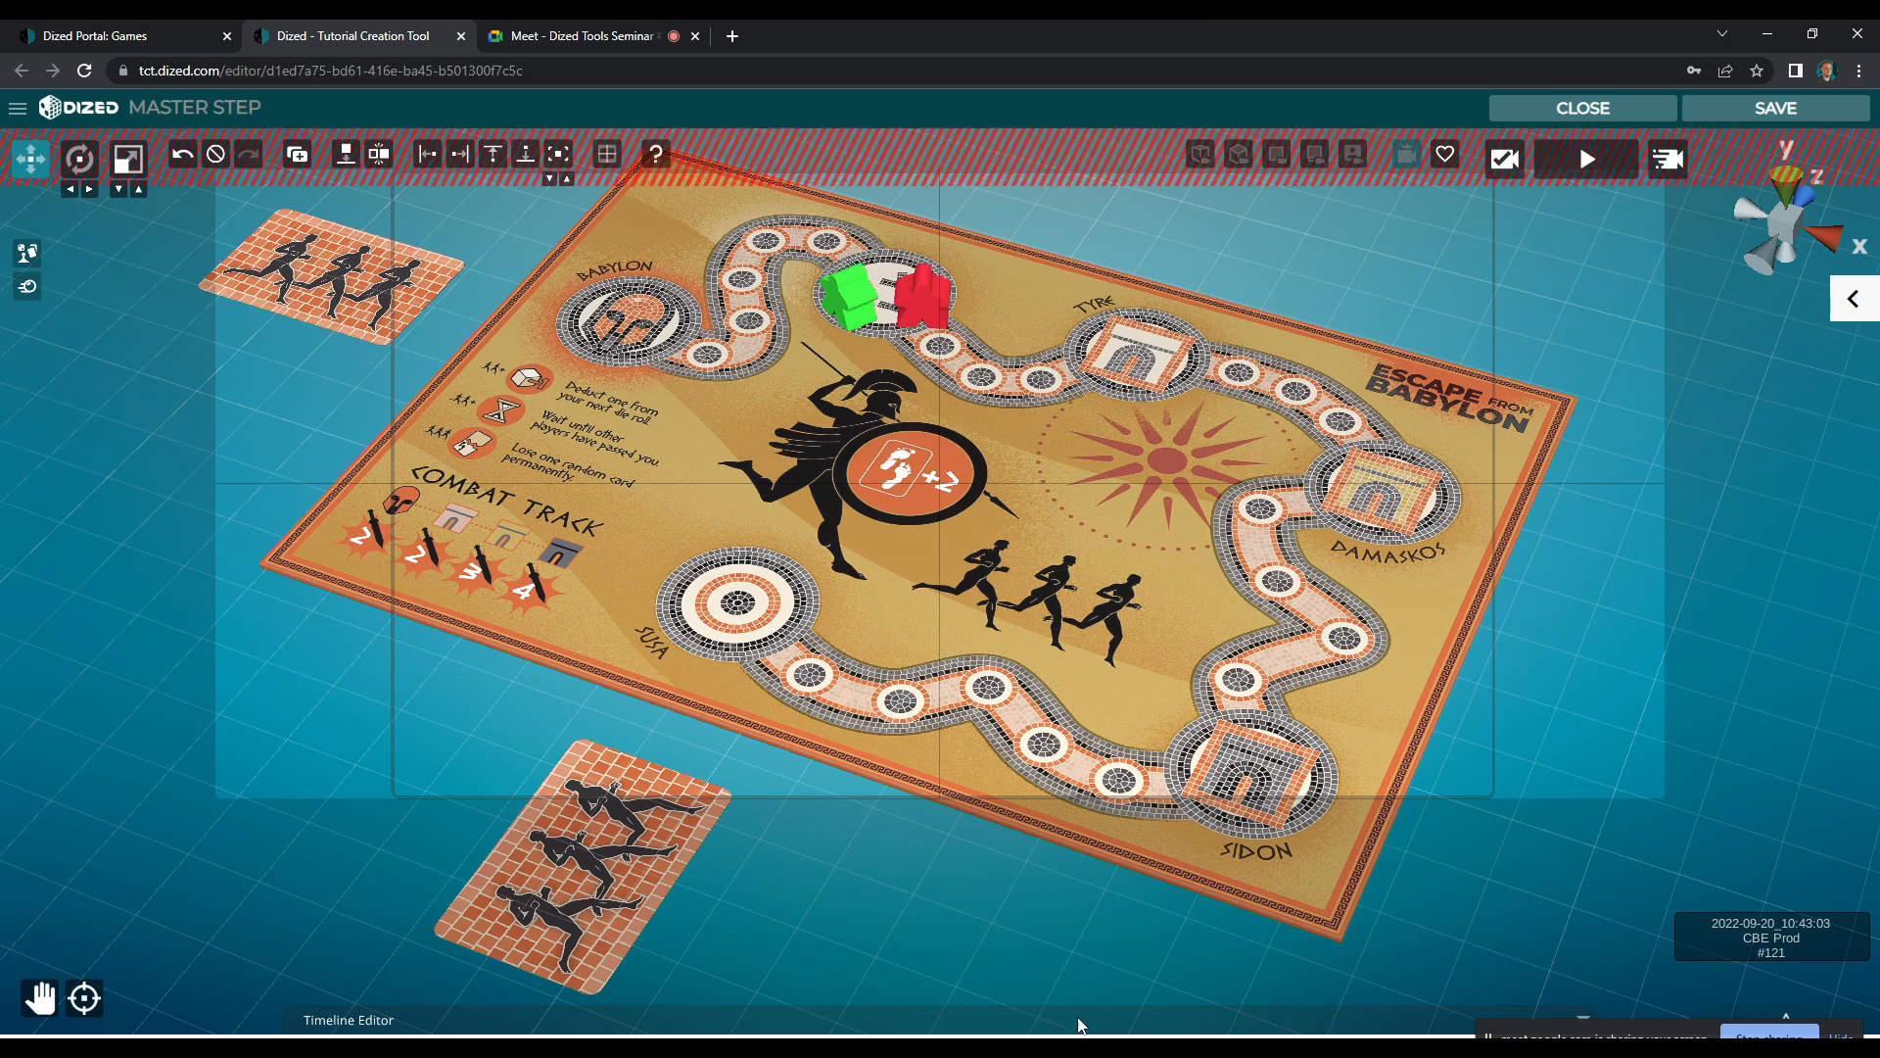
{"action": "left_click", "coordinate": [1113, 1031]}
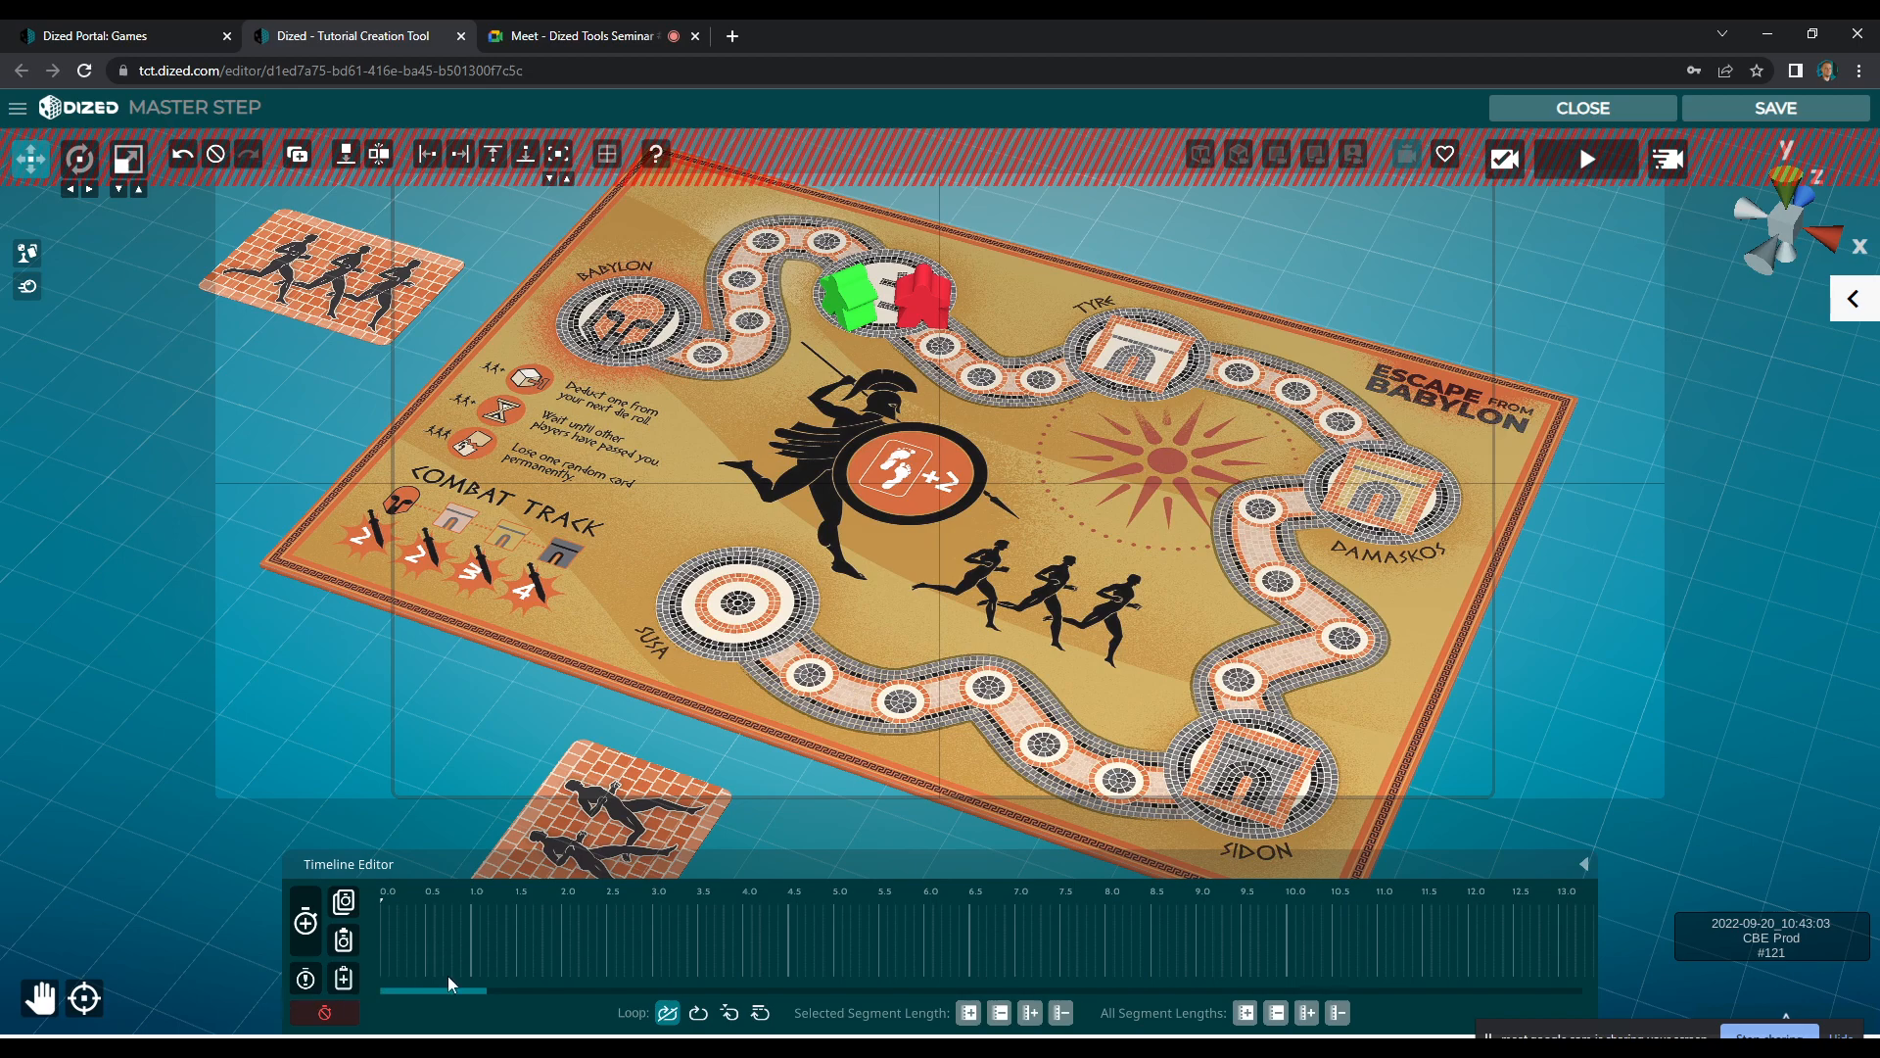
{"action": "left_click", "coordinate": [1672, 163]}
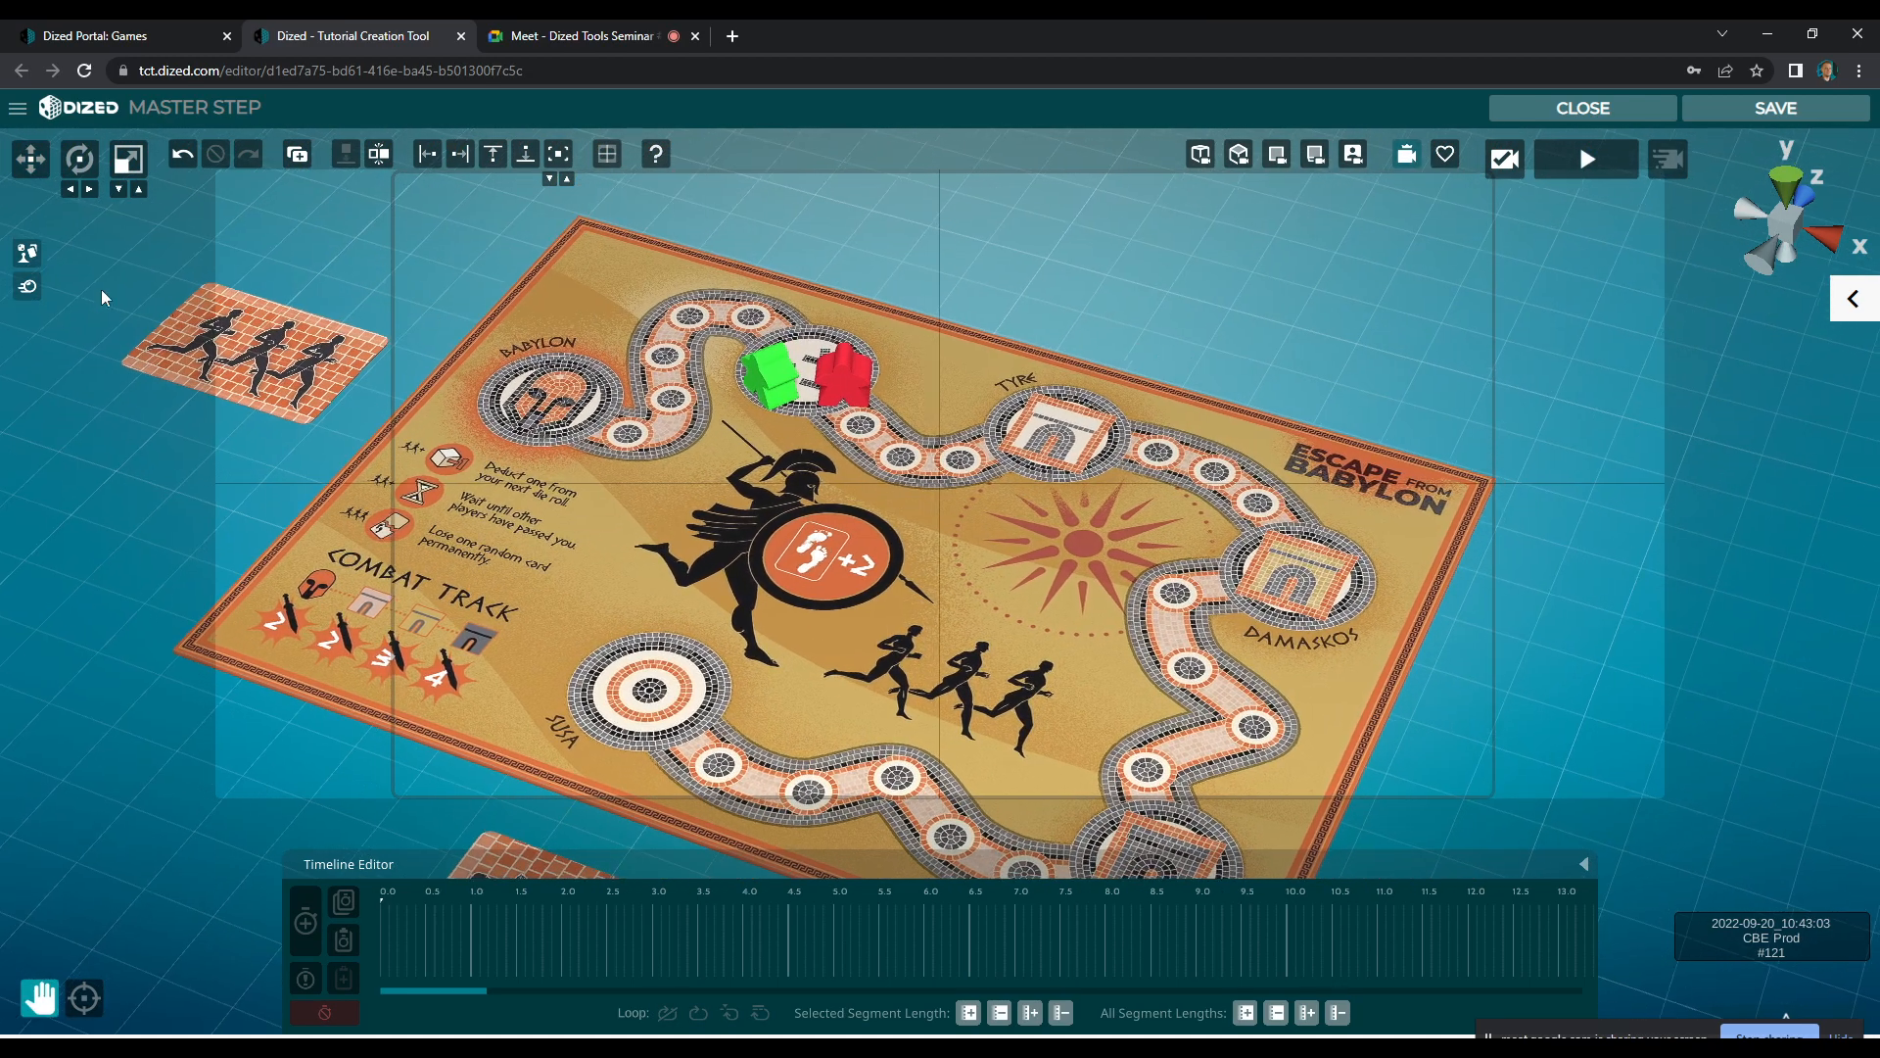
Place the card deck from the Smart Objects beyond the board's far edge, near Tyre, and snap it to the ground
{"action": "left_click", "coordinate": [27, 254]}
{"action": "left_click_drag", "start_coordinate": [887, 243], "coordinate": [1092, 280]}
{"action": "left_click_drag", "start_coordinate": [358, 551], "coordinate": [1318, 243]}
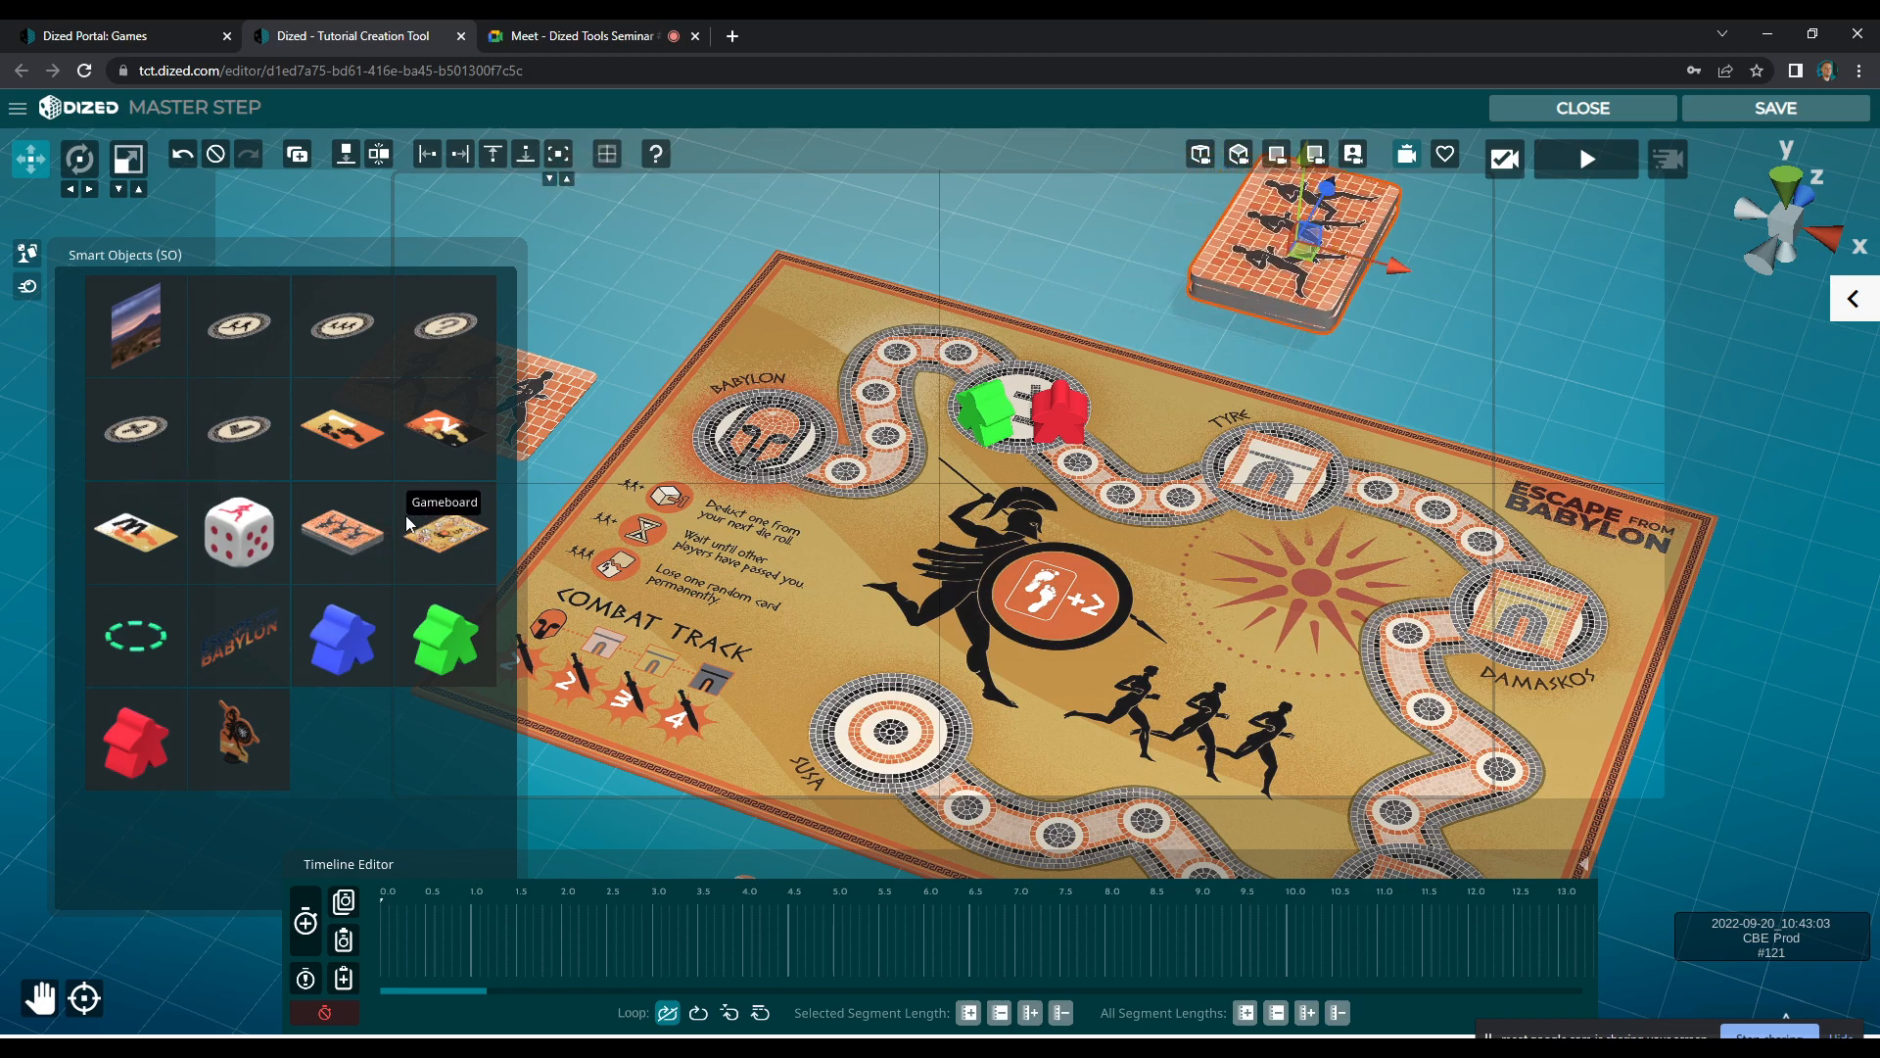
{"action": "left_click", "coordinate": [344, 156]}
{"action": "left_click_drag", "start_coordinate": [1290, 290], "coordinate": [1267, 264]}
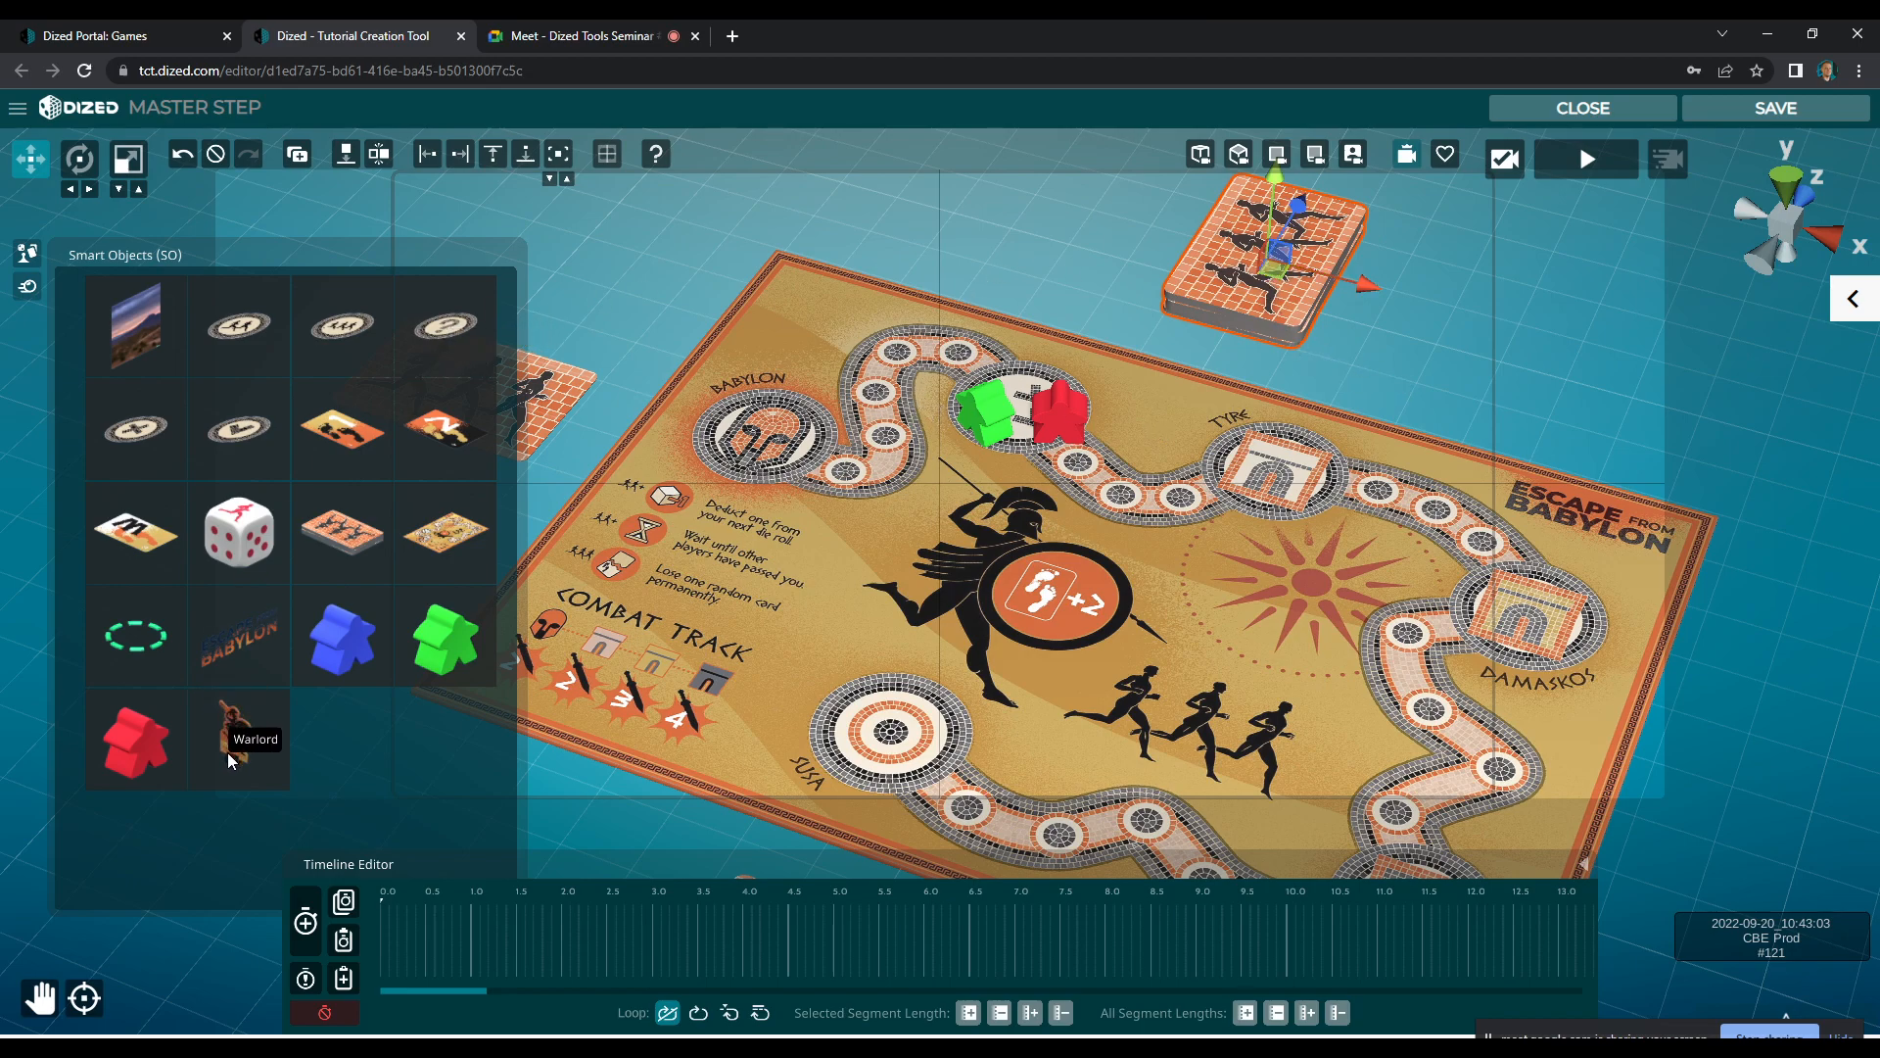
Place the Warlord and the D6 die side by side next to the card deck and snap the die to the ground
{"action": "left_click_drag", "start_coordinate": [227, 750], "coordinate": [1510, 373]}
{"action": "key", "text": "w"}
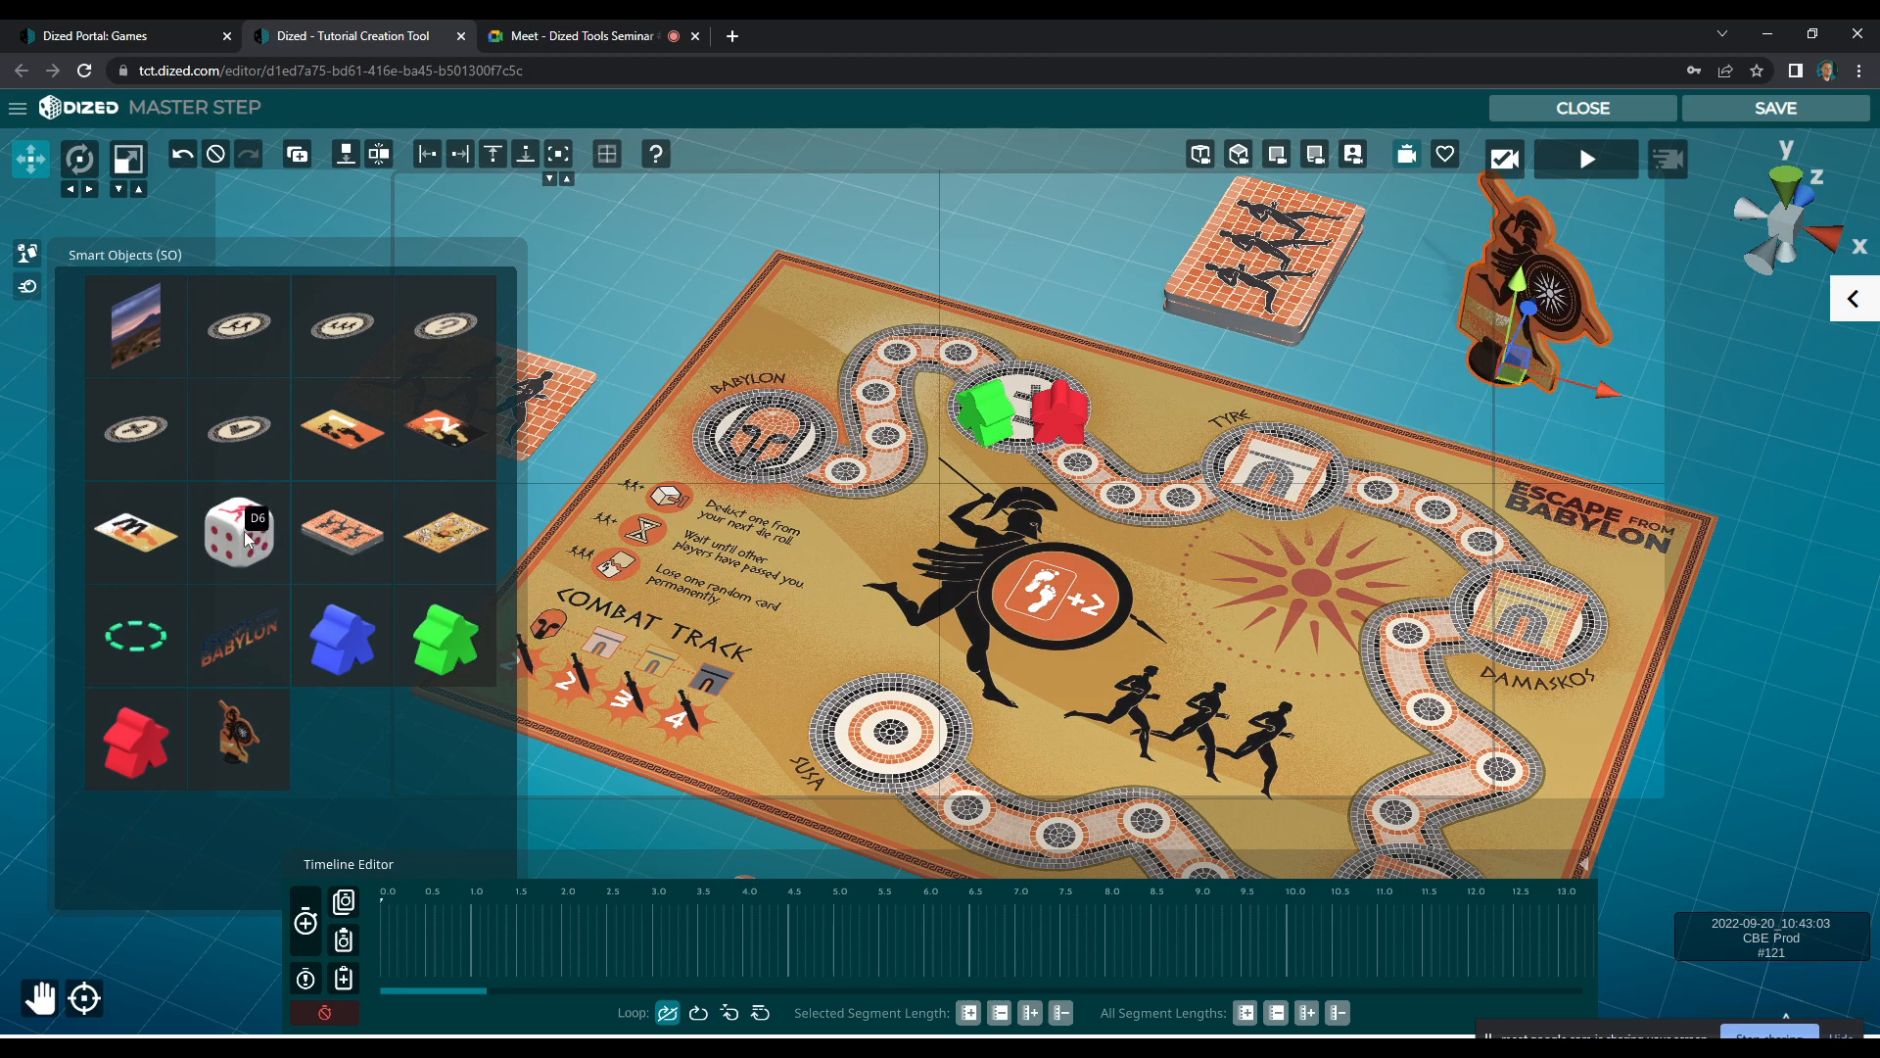
{"action": "left_click_drag", "start_coordinate": [243, 531], "coordinate": [1647, 361]}
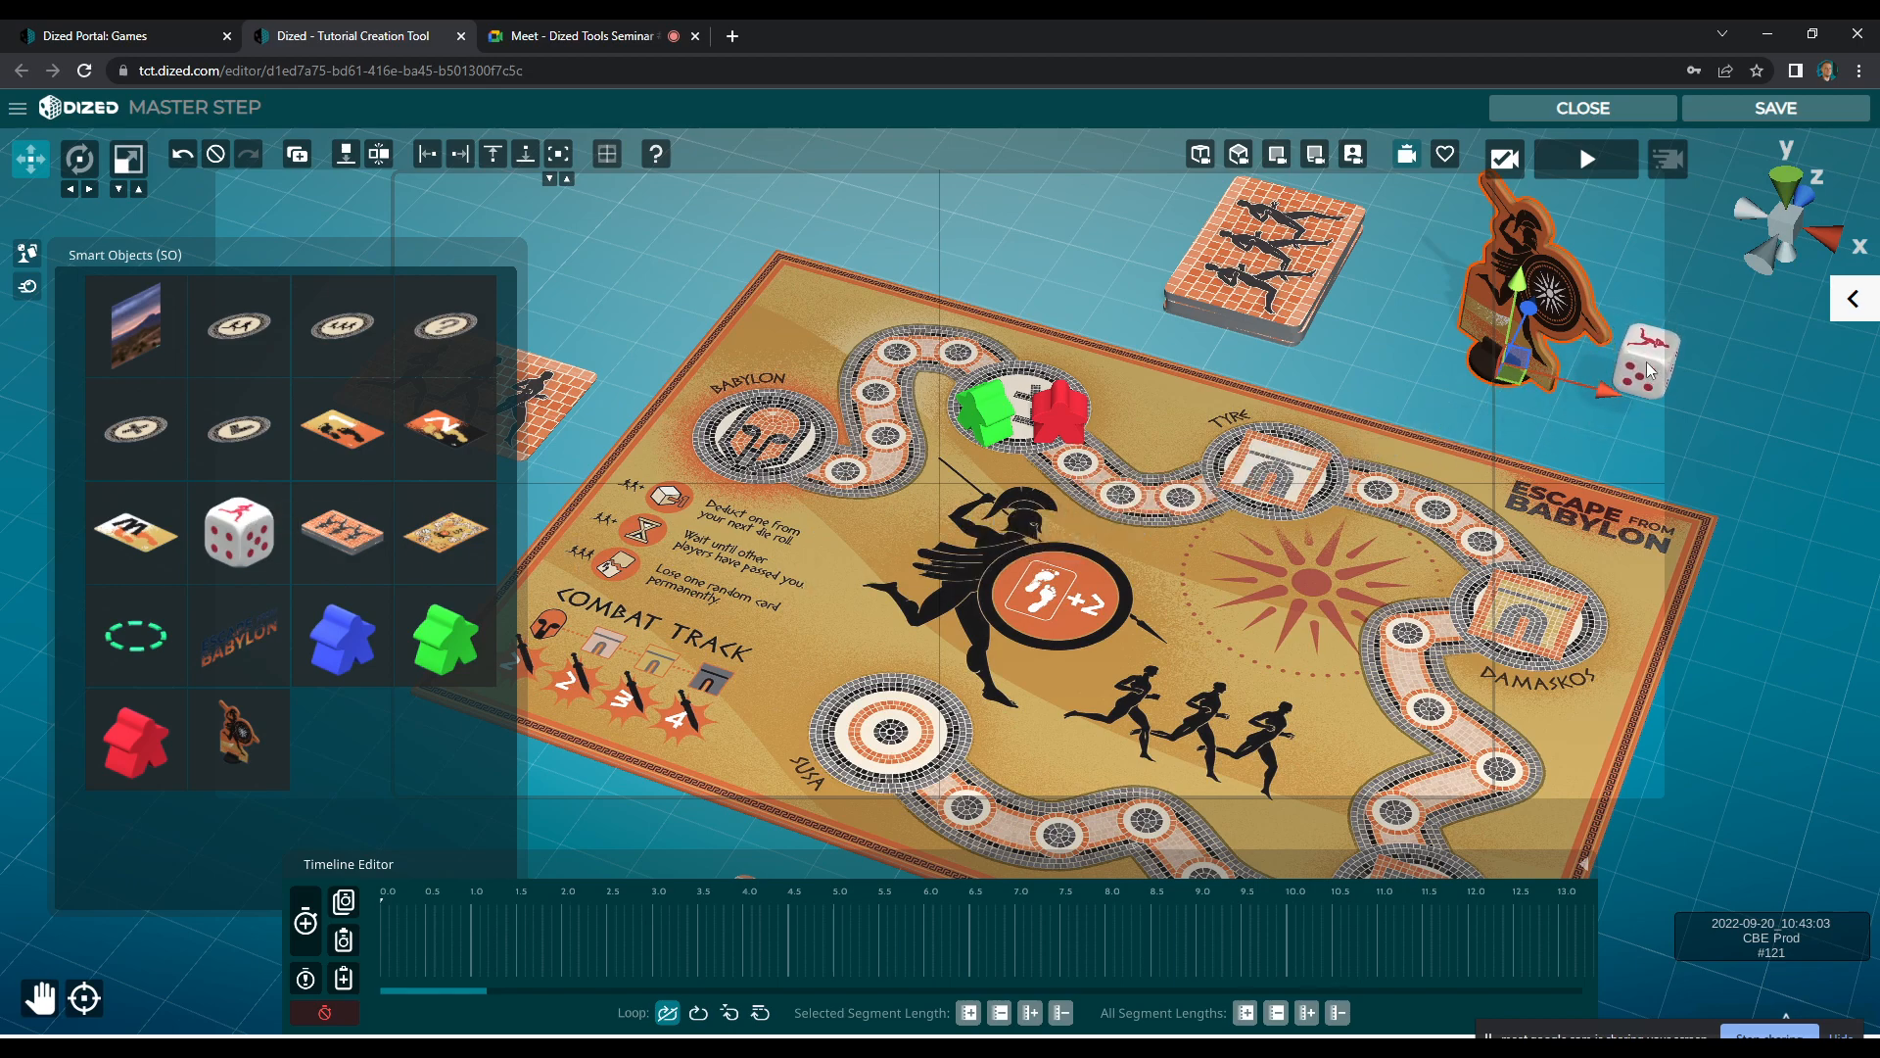
{"action": "left_click", "coordinate": [349, 156]}
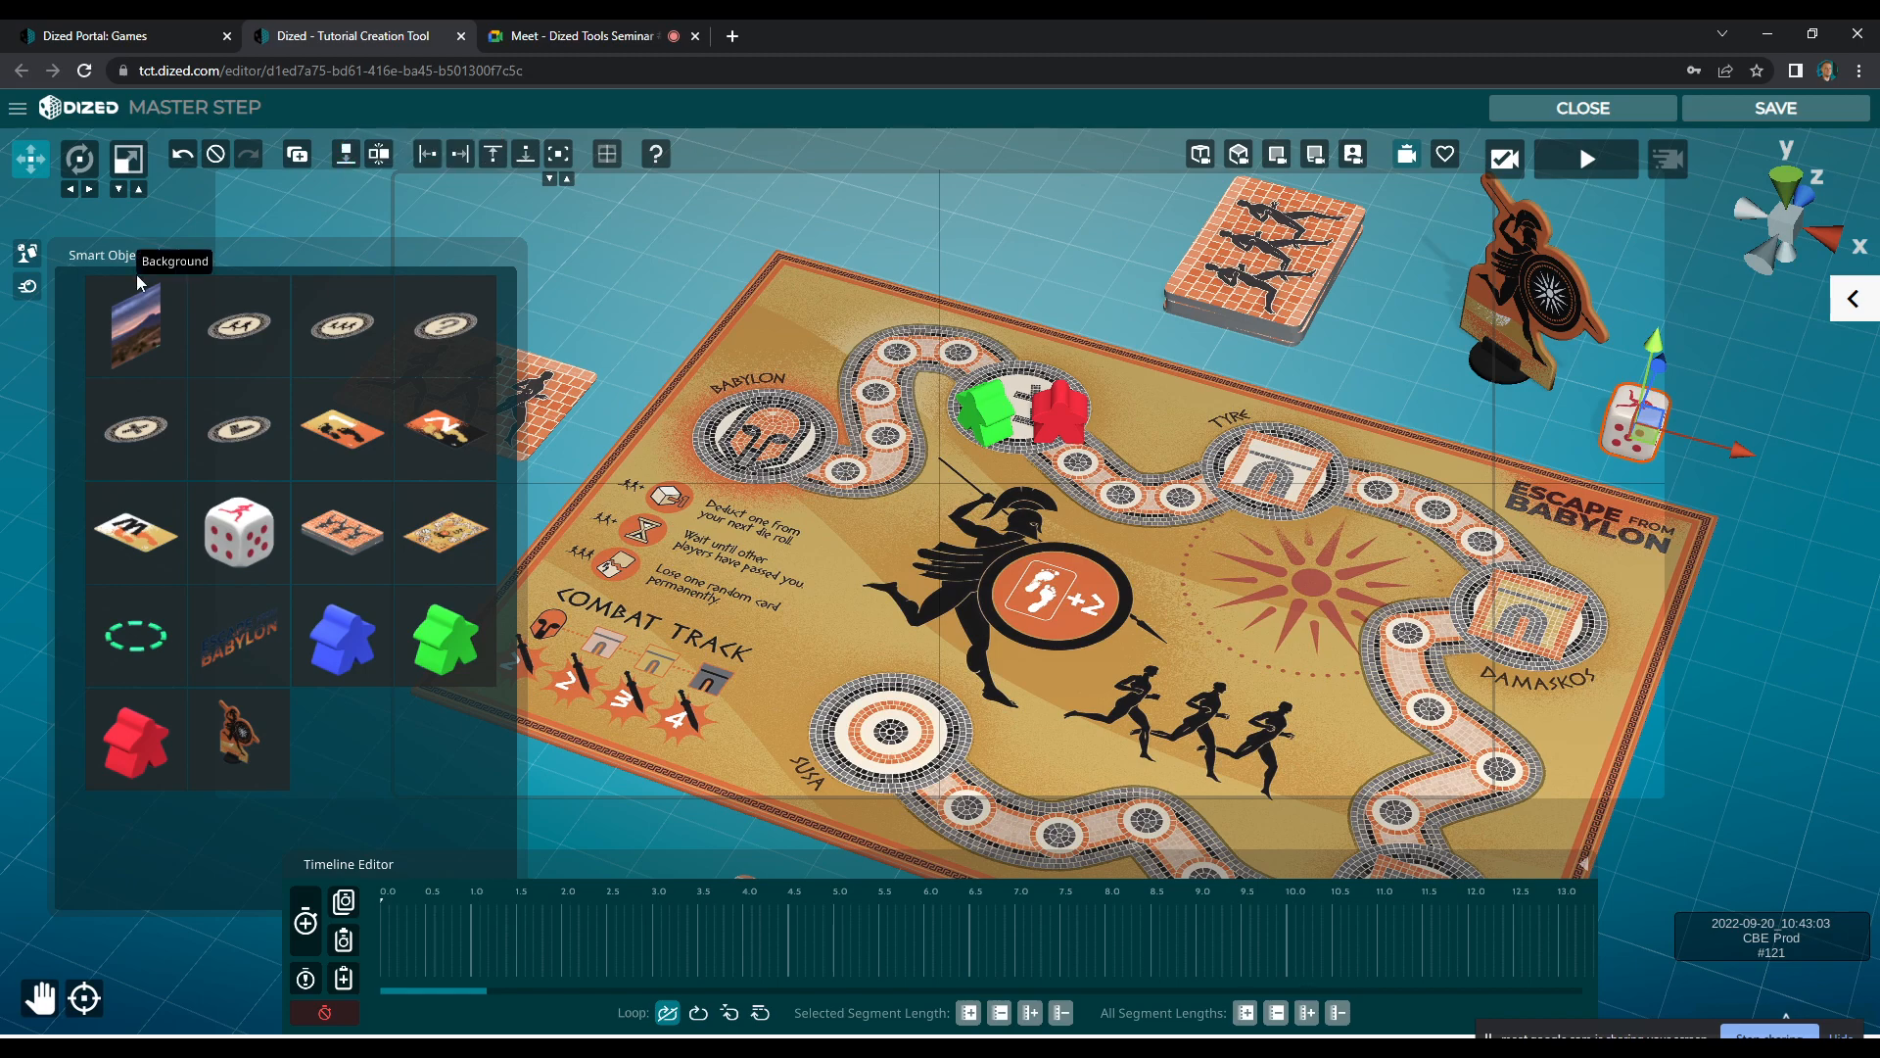
Hide the Smart Objects list and rotate the D6 die slightly
{"action": "left_click", "coordinate": [29, 256]}
{"action": "key", "text": "e"}
{"action": "mouse_move", "coordinate": [1589, 499]}
{"action": "left_mouse_down"}
{"action": "mouse_move", "coordinate": [1567, 490]}
{"action": "mouse_move", "coordinate": [1610, 463]}
{"action": "mouse_move", "coordinate": [1556, 477]}
{"action": "mouse_move", "coordinate": [1608, 484]}
{"action": "left_mouse_up"}
{"action": "left_click", "coordinate": [1356, 601]}
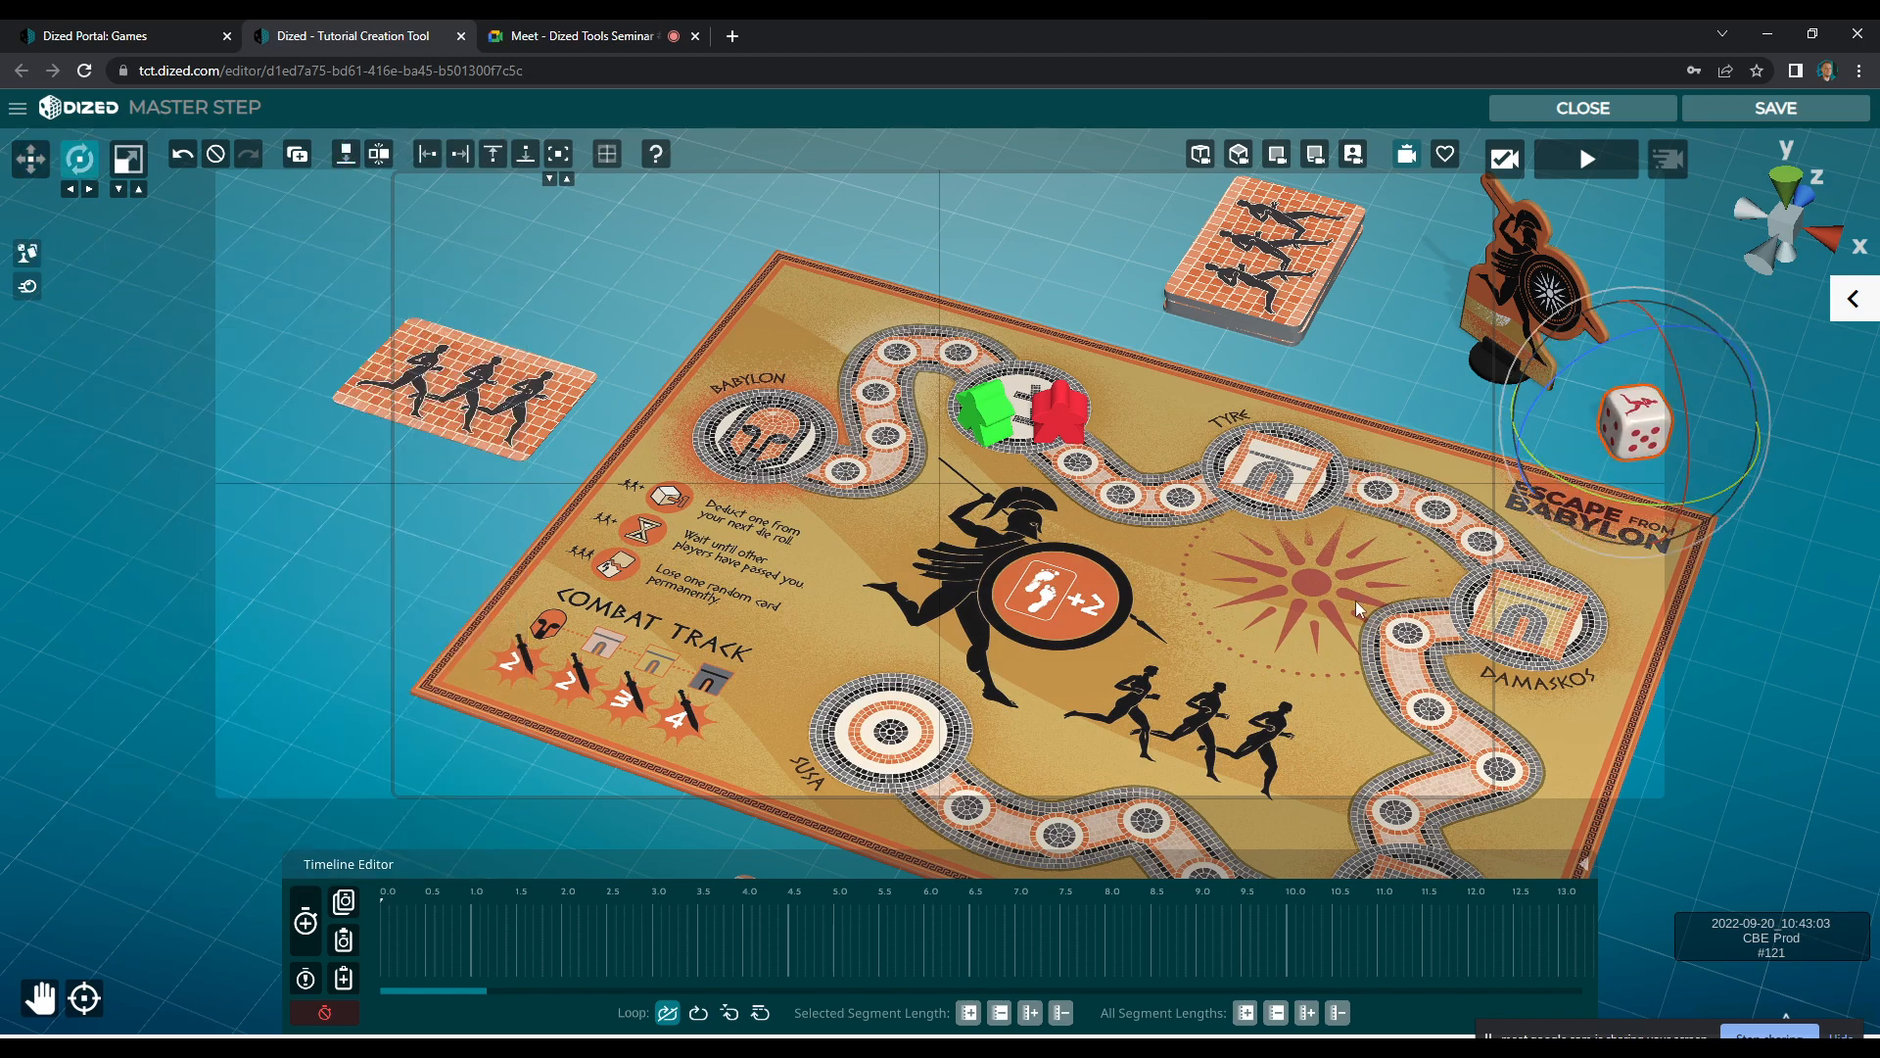
Collapse the Timeline Editor and frame the whole board with the surrounding cards, Warlord and die
{"action": "key", "text": "q"}
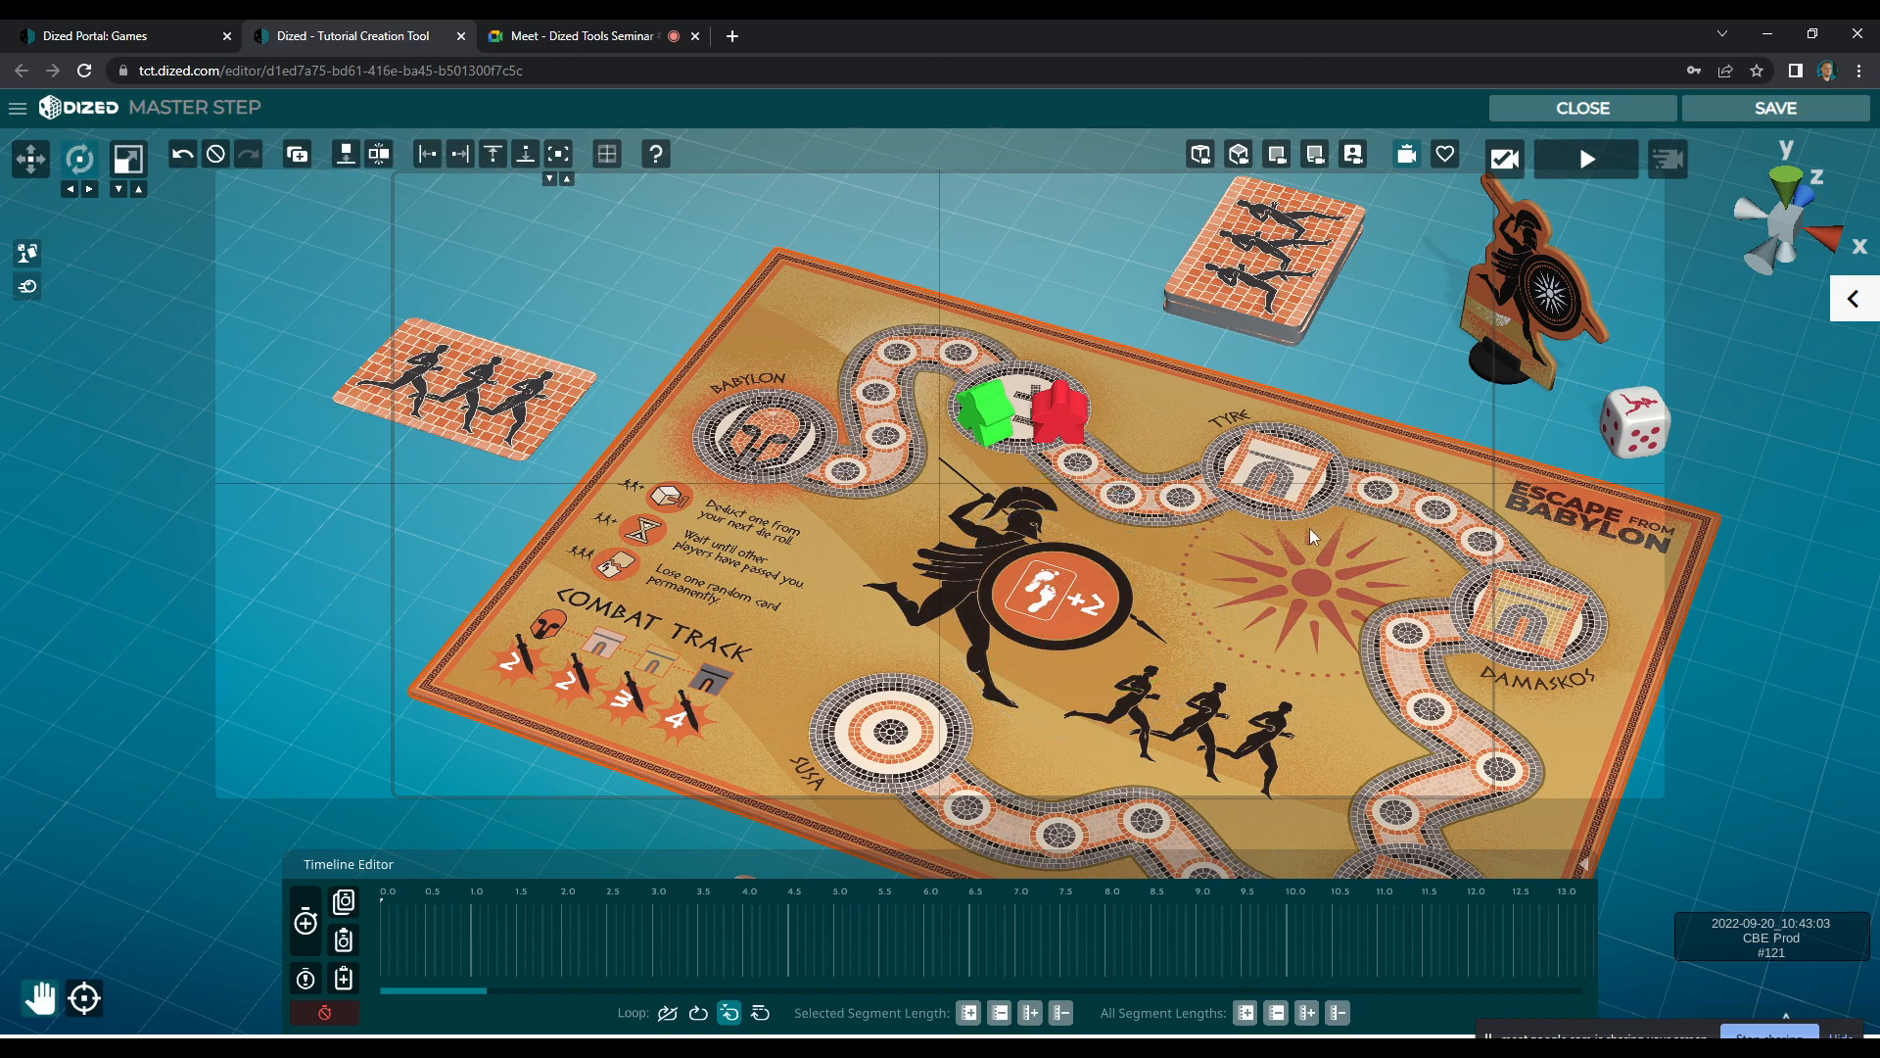
{"action": "scroll", "coordinate": [1410, 394], "scroll_direction": "down", "scroll_amount": 2}
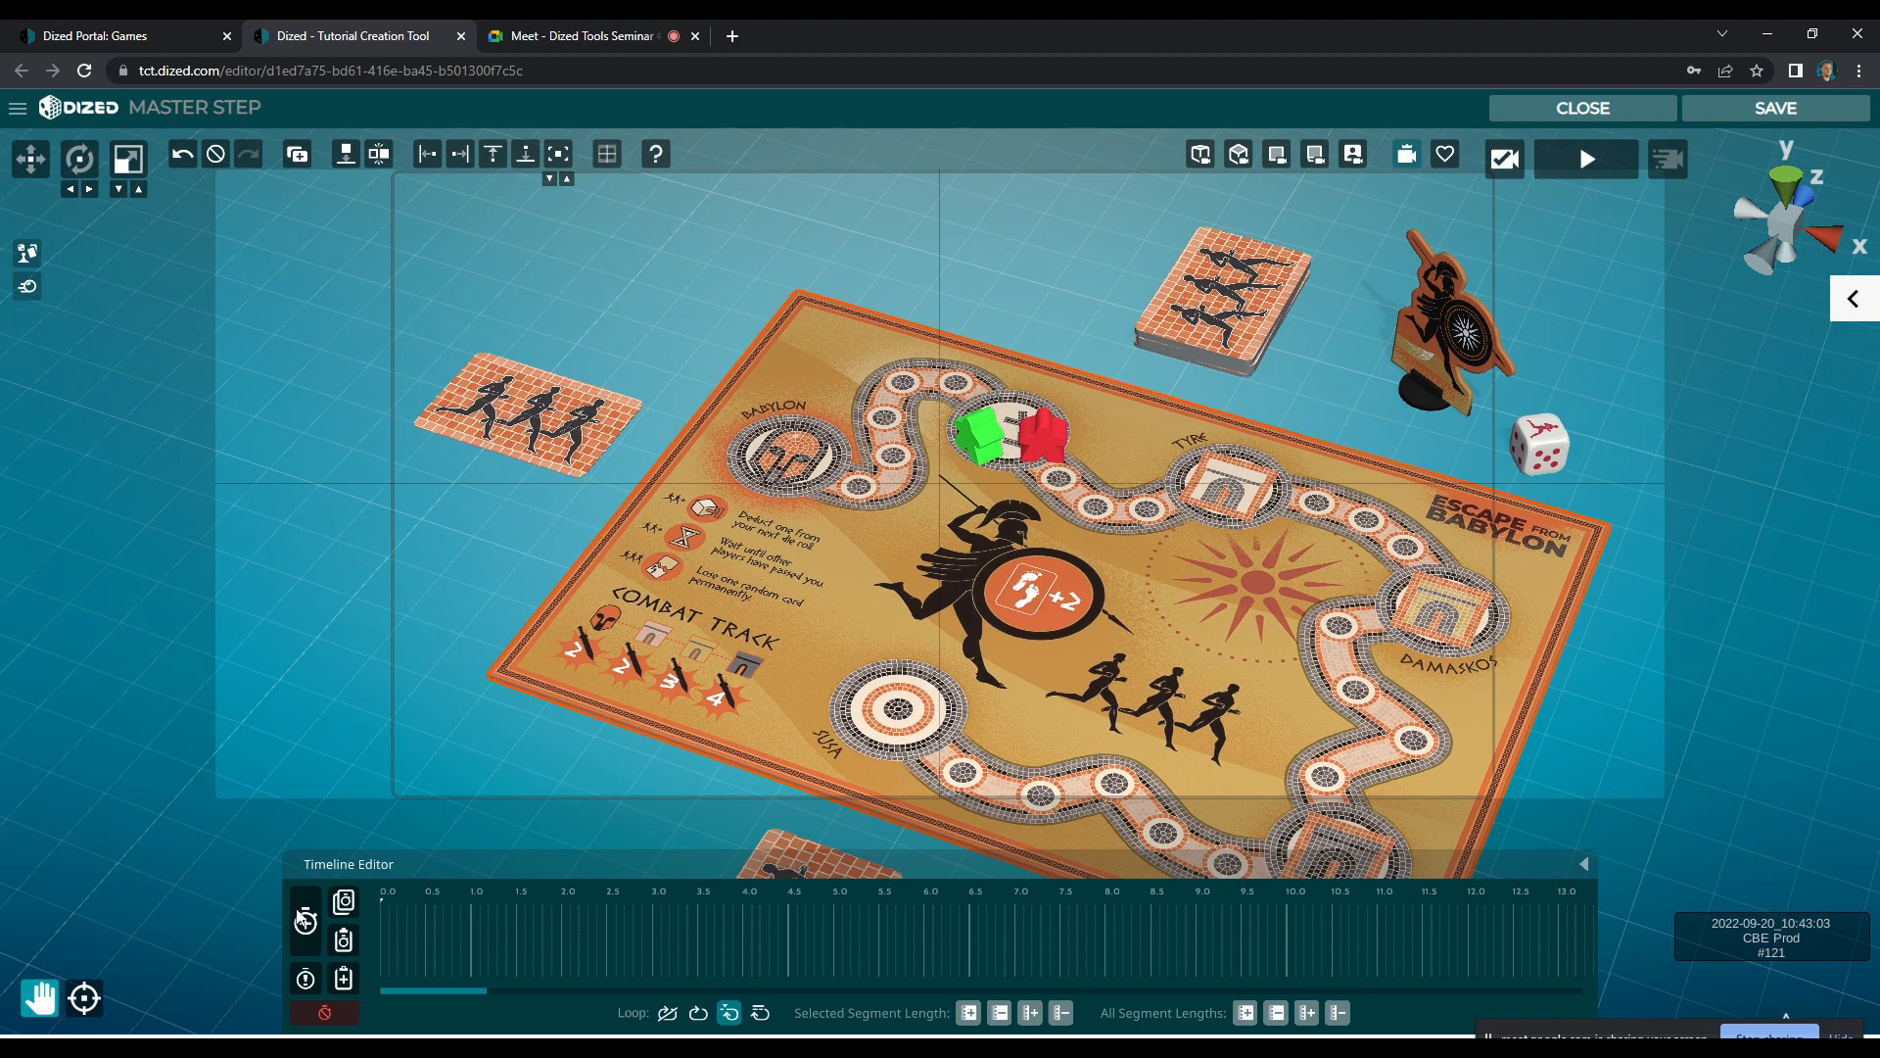
{"action": "left_click", "coordinate": [1584, 864]}
{"action": "left_click_drag", "start_coordinate": [1411, 772], "coordinate": [1329, 609]}
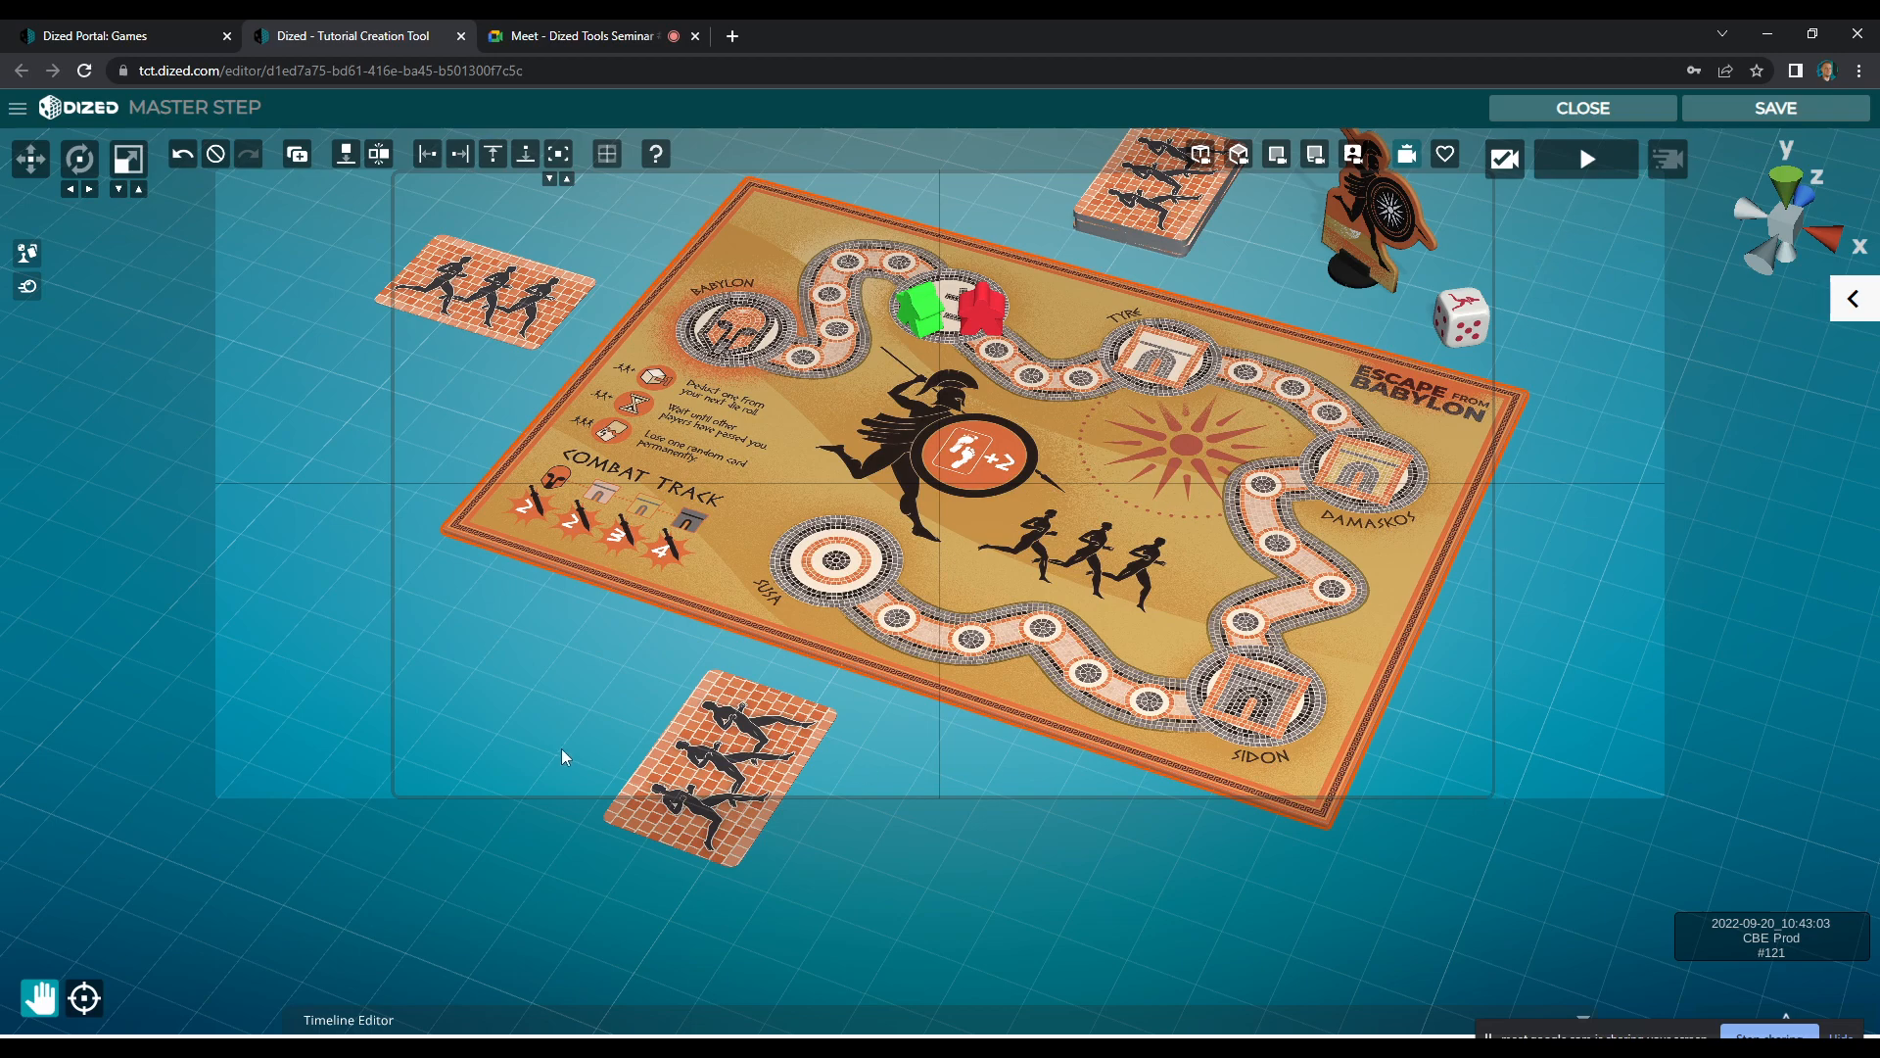
{"action": "left_click_drag", "start_coordinate": [867, 560], "coordinate": [852, 560]}
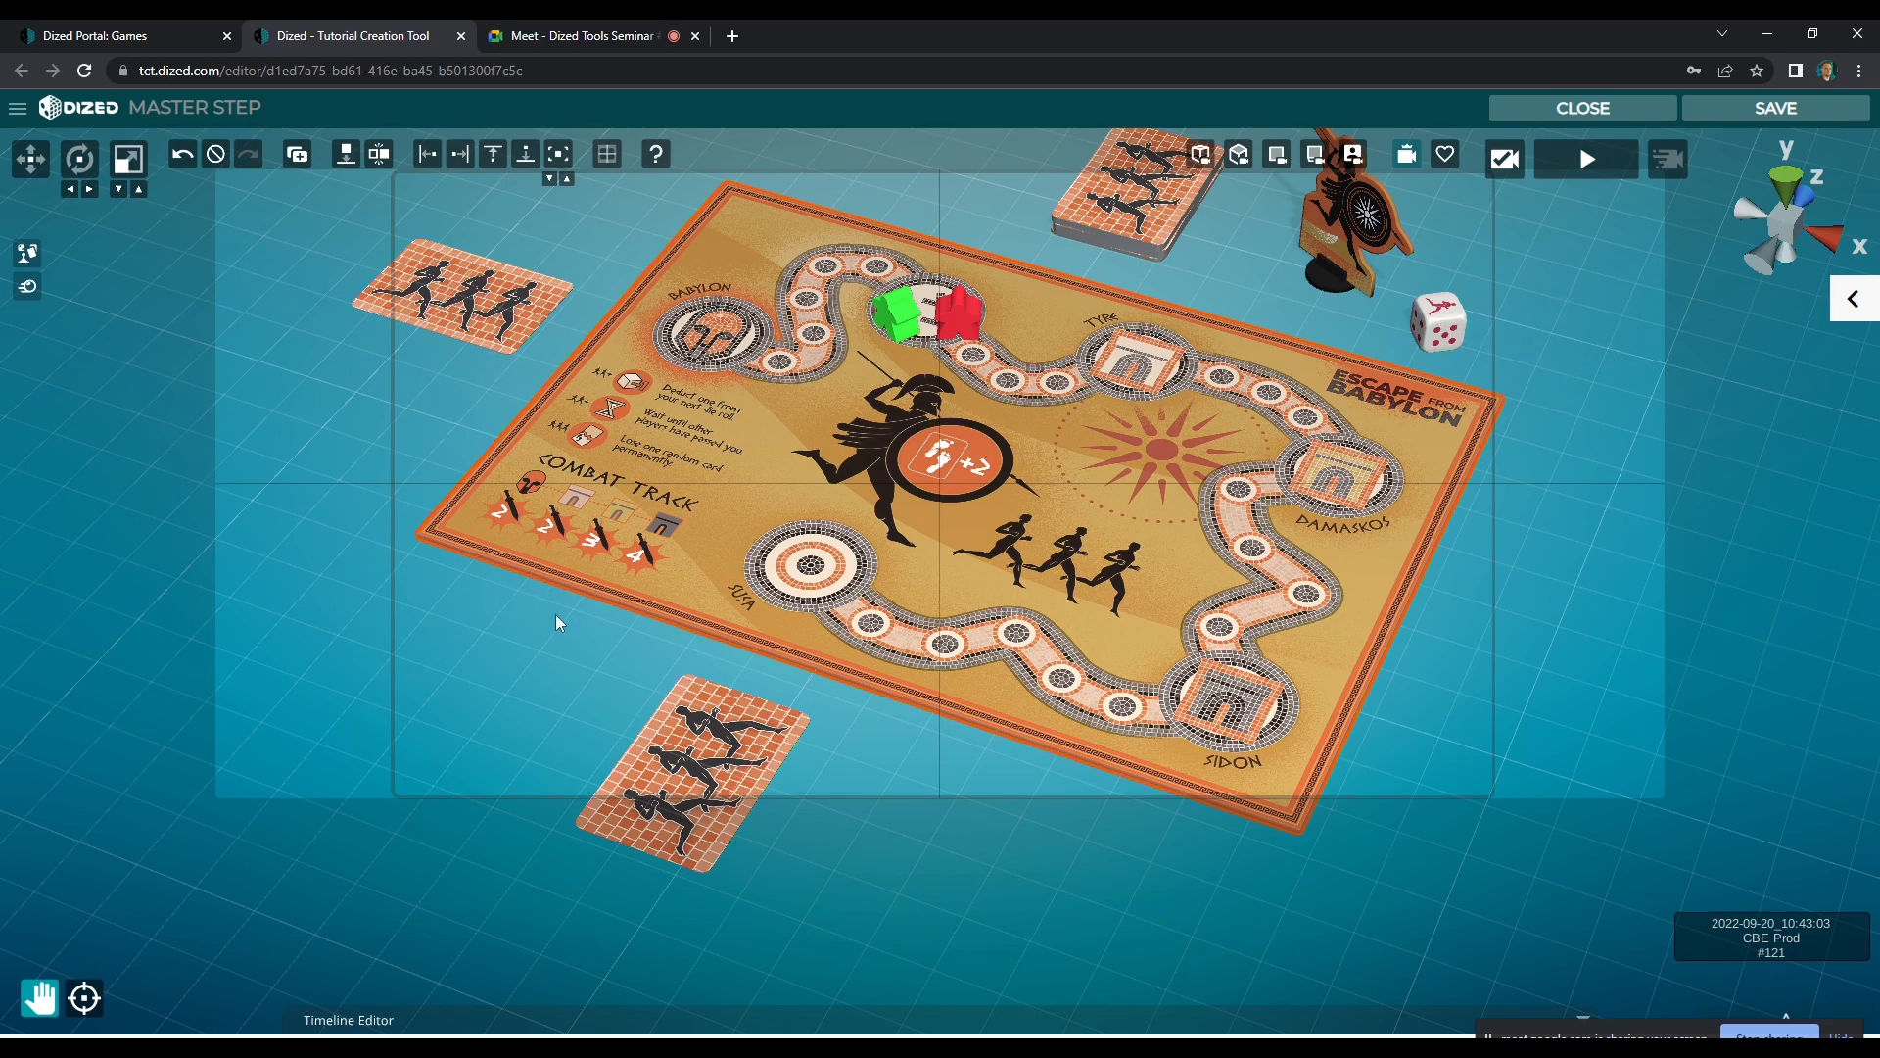
Store the framed camera view, save the MASTER STEP scene and return to the block map
{"action": "left_click", "coordinate": [1504, 159]}
{"action": "left_click", "coordinate": [1584, 115]}
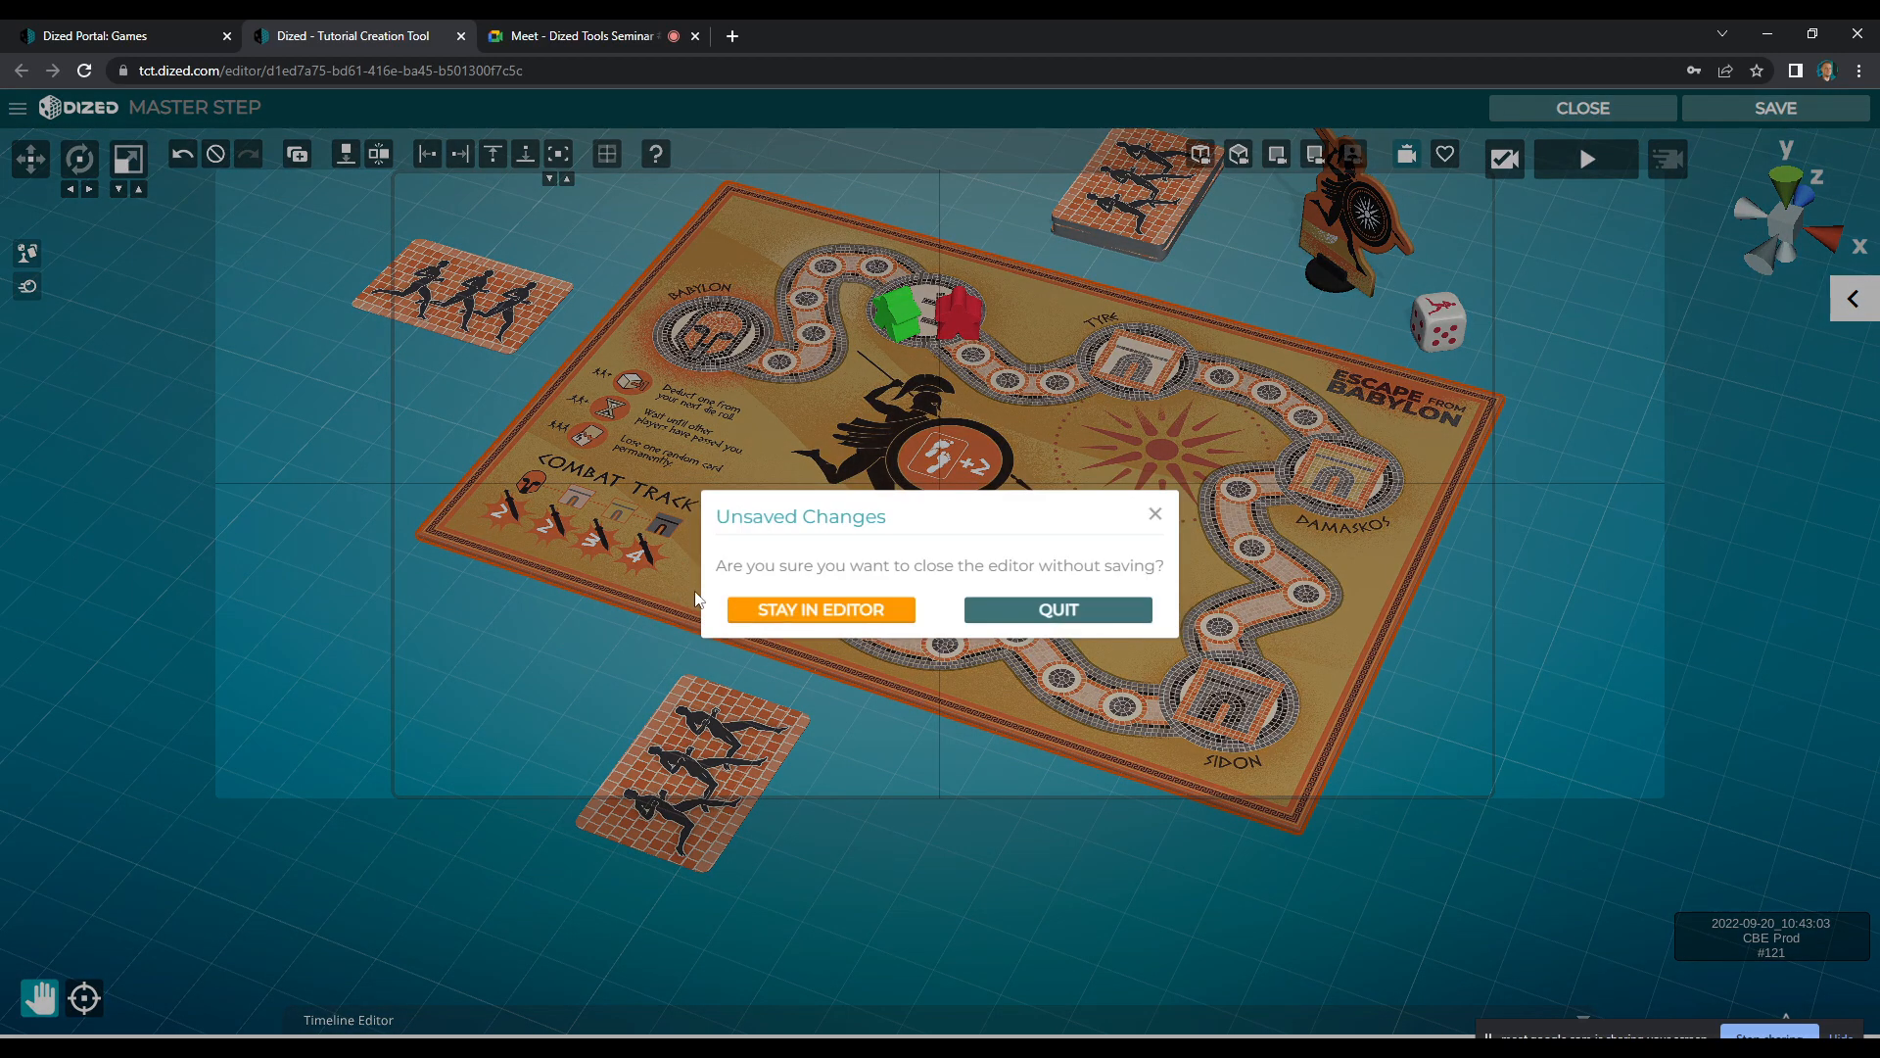
{"action": "left_click", "coordinate": [851, 619]}
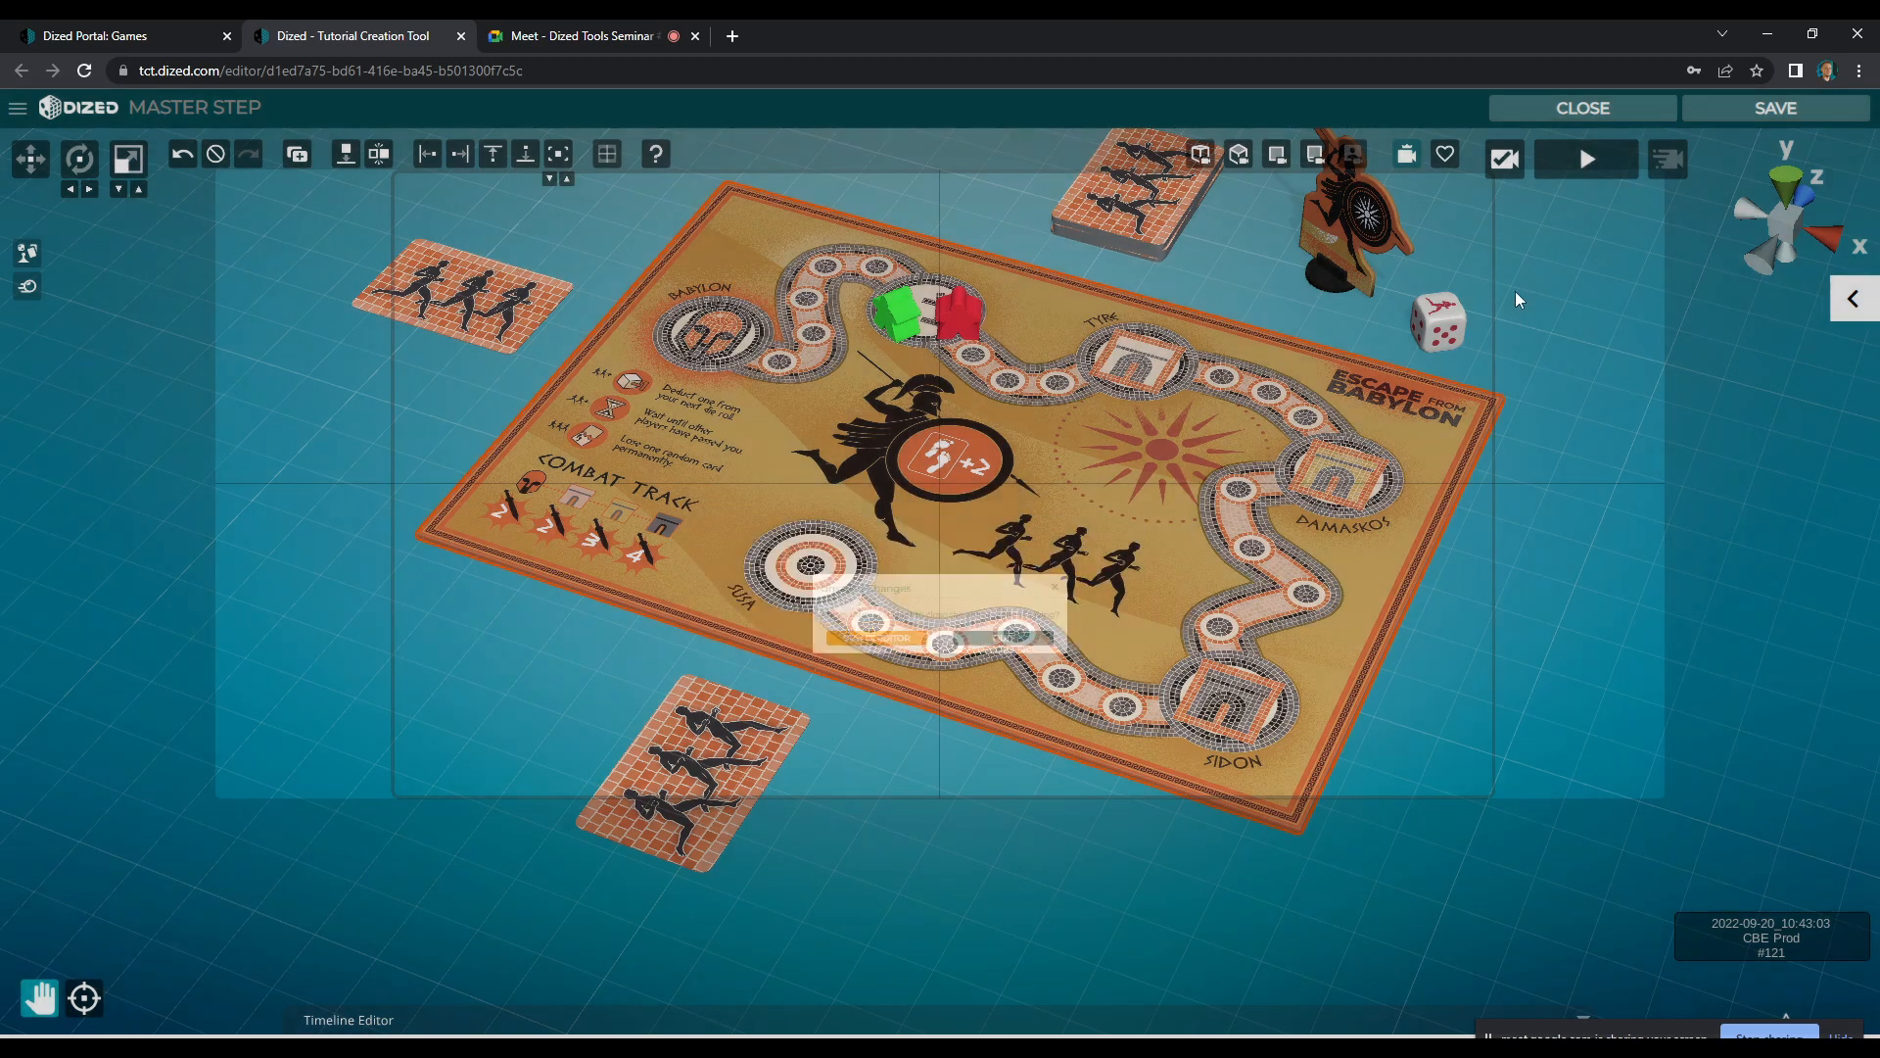
{"action": "left_click", "coordinate": [1601, 126]}
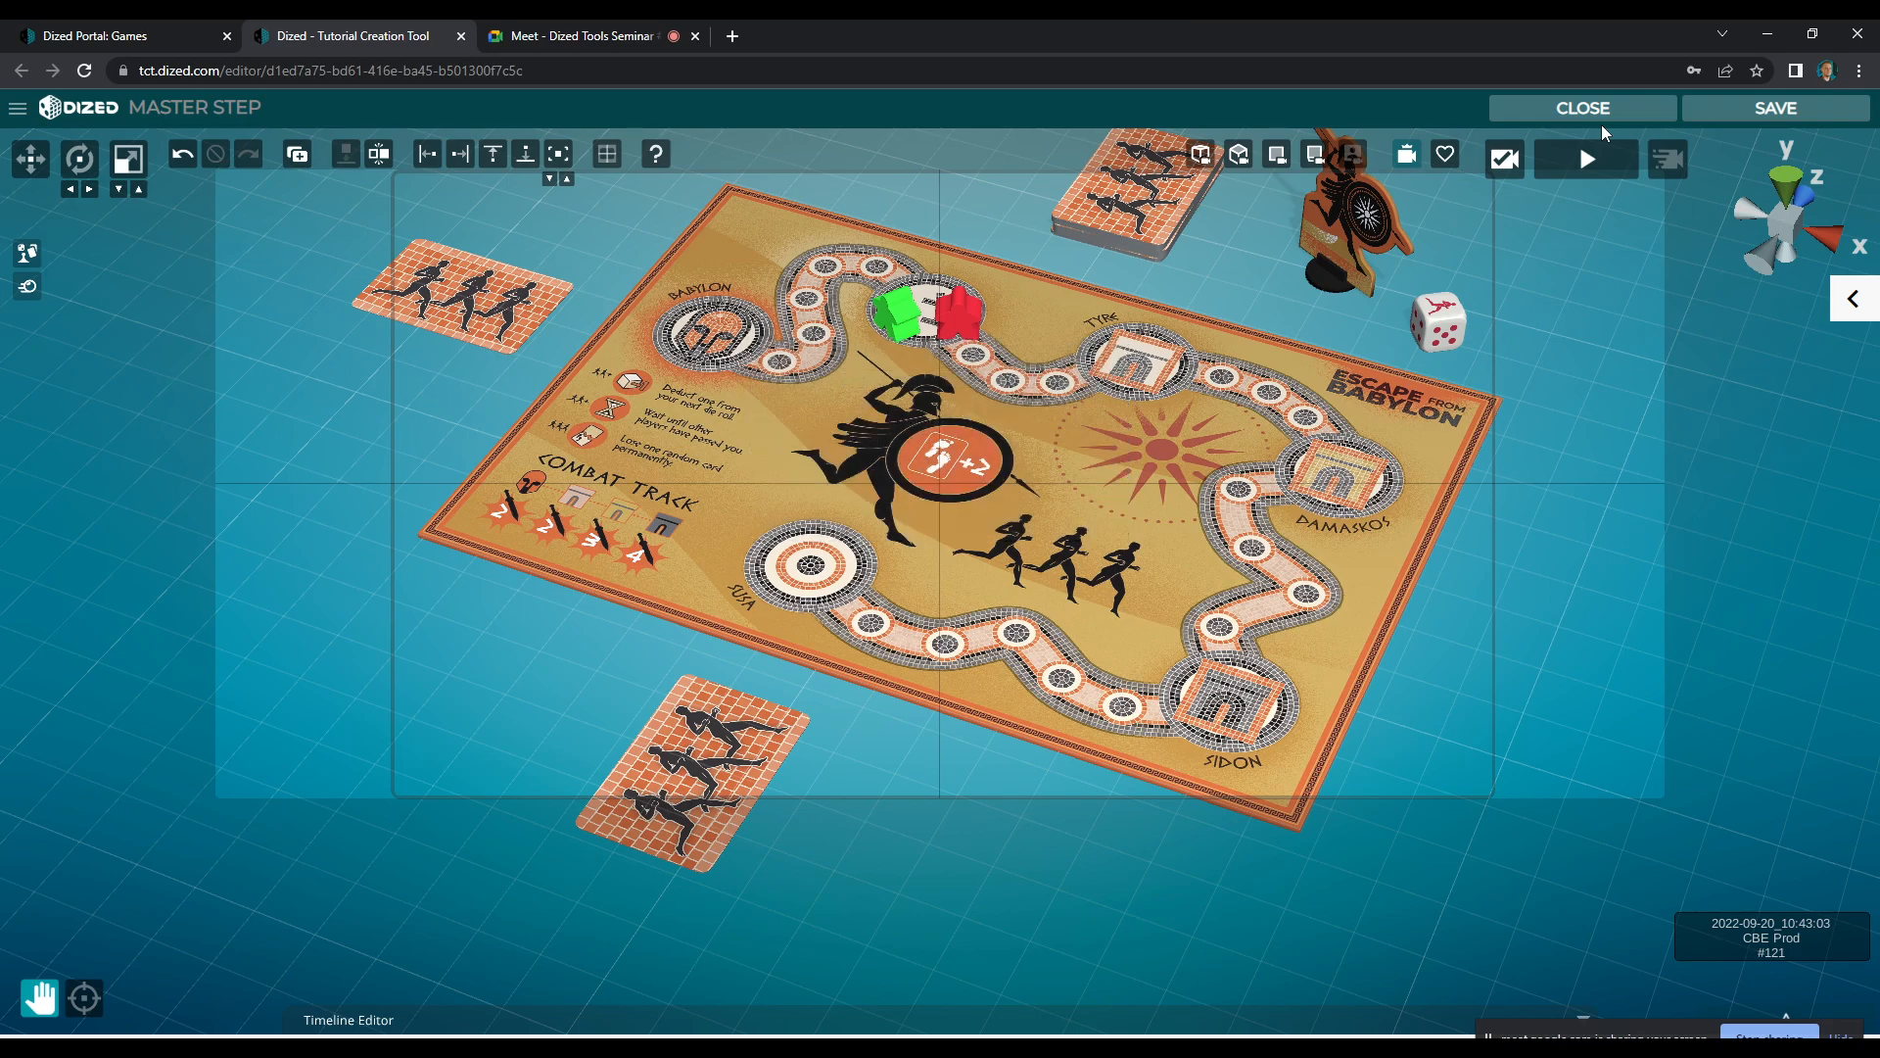
{"action": "left_click", "coordinate": [1595, 111]}
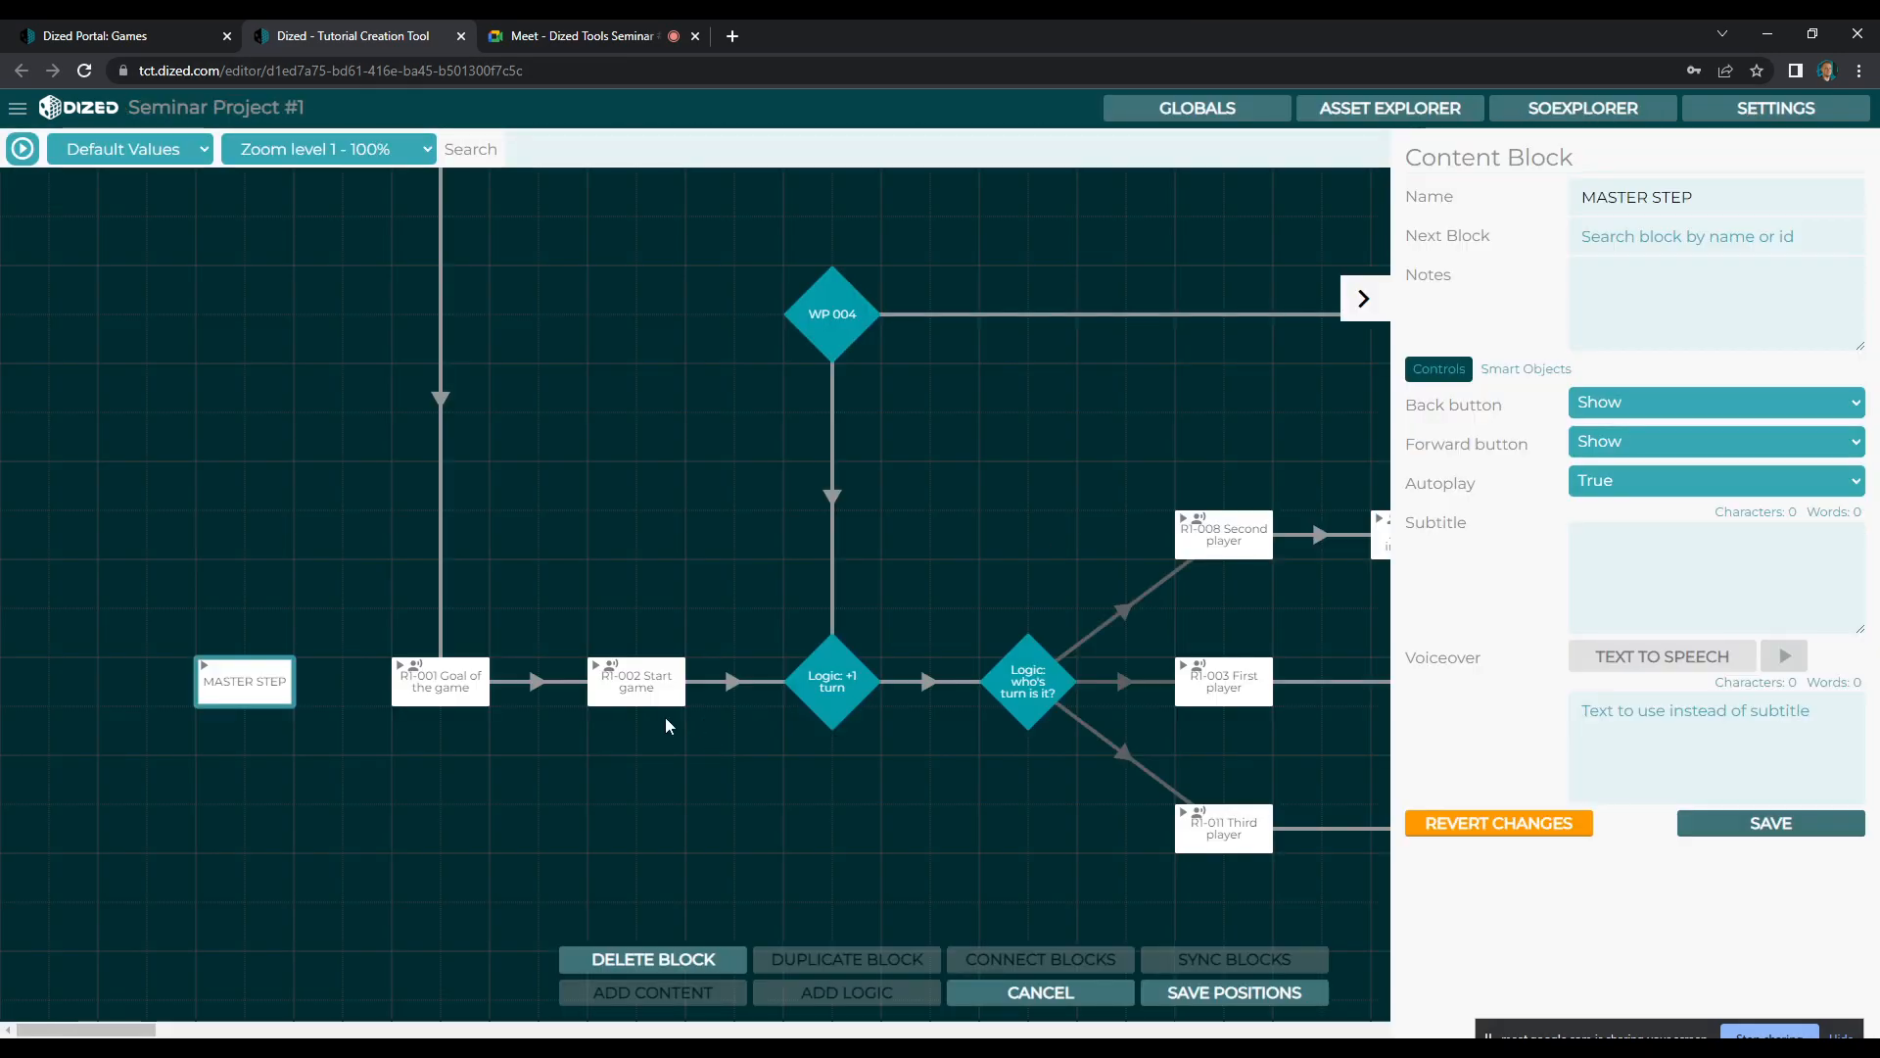
Inspect the scene of the R1-001 Goal of the game block, then return to the block map
{"action": "left_click", "coordinate": [478, 679]}
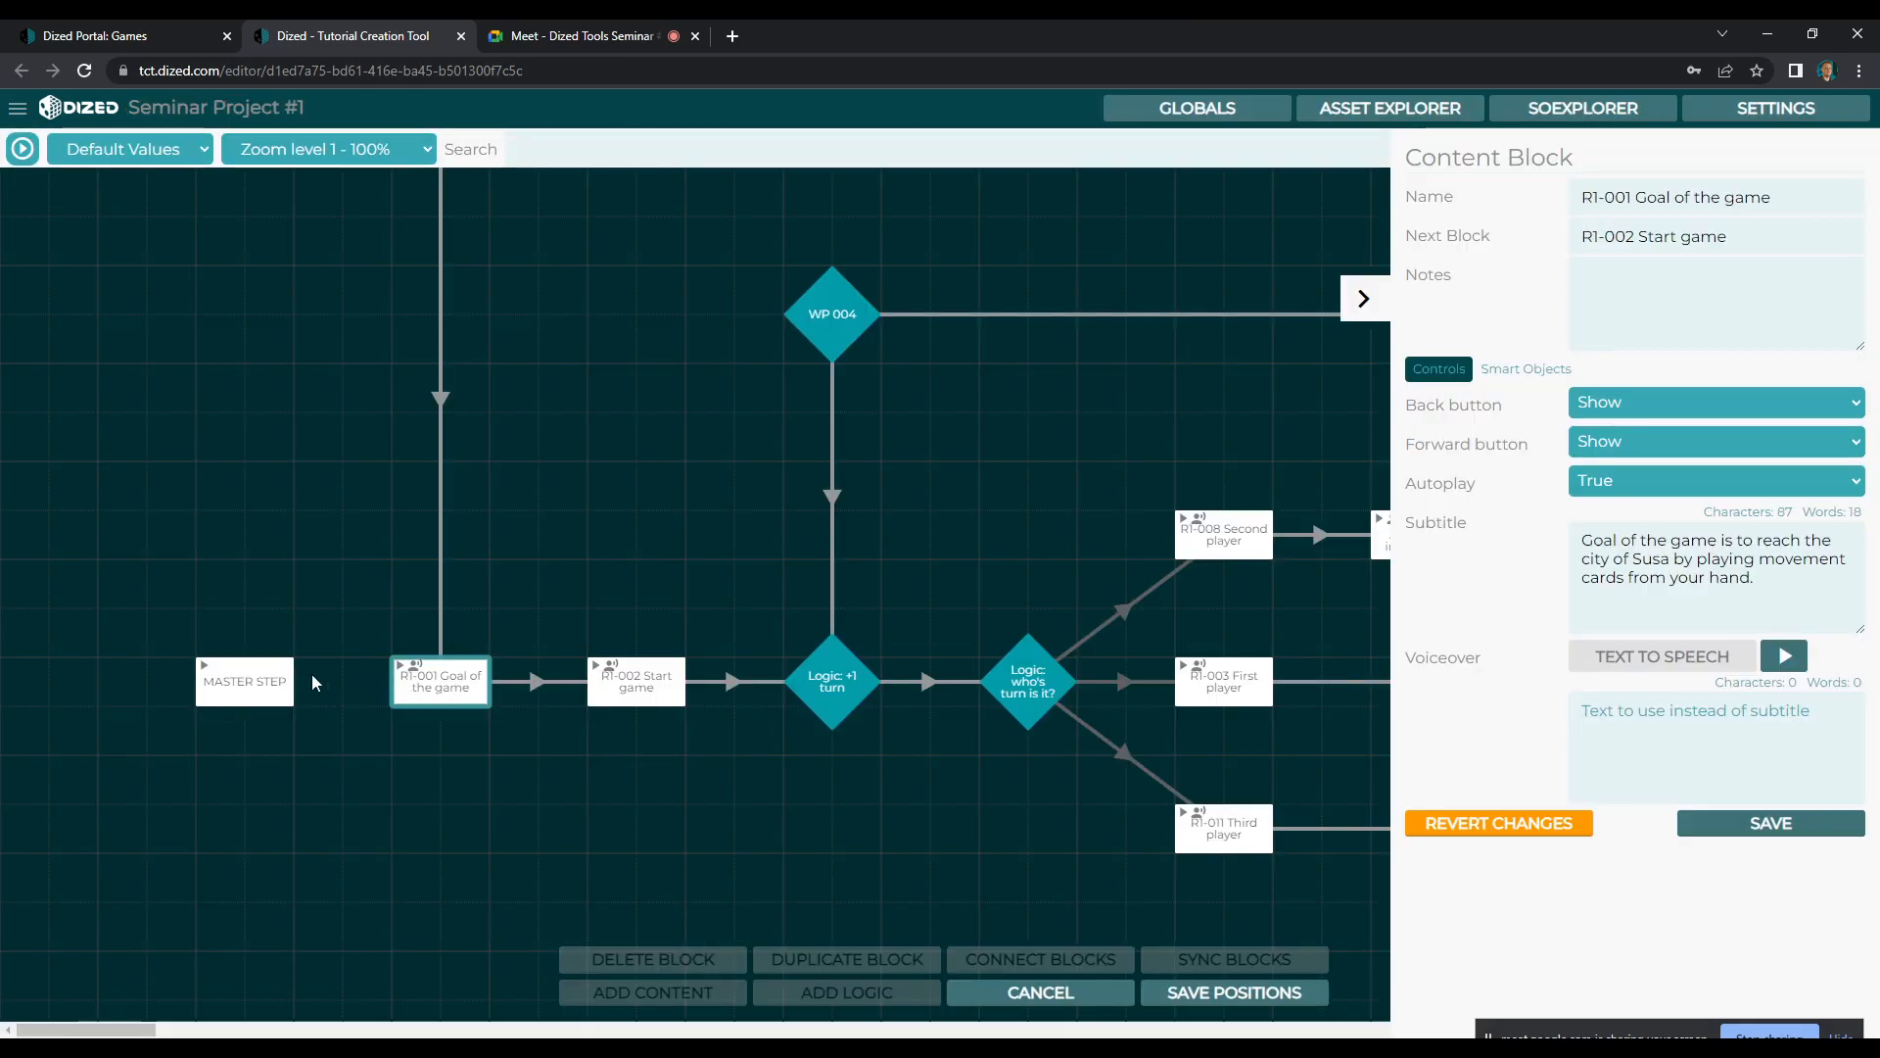
{"action": "left_click", "coordinate": [262, 680]}
{"action": "left_click", "coordinate": [317, 651]}
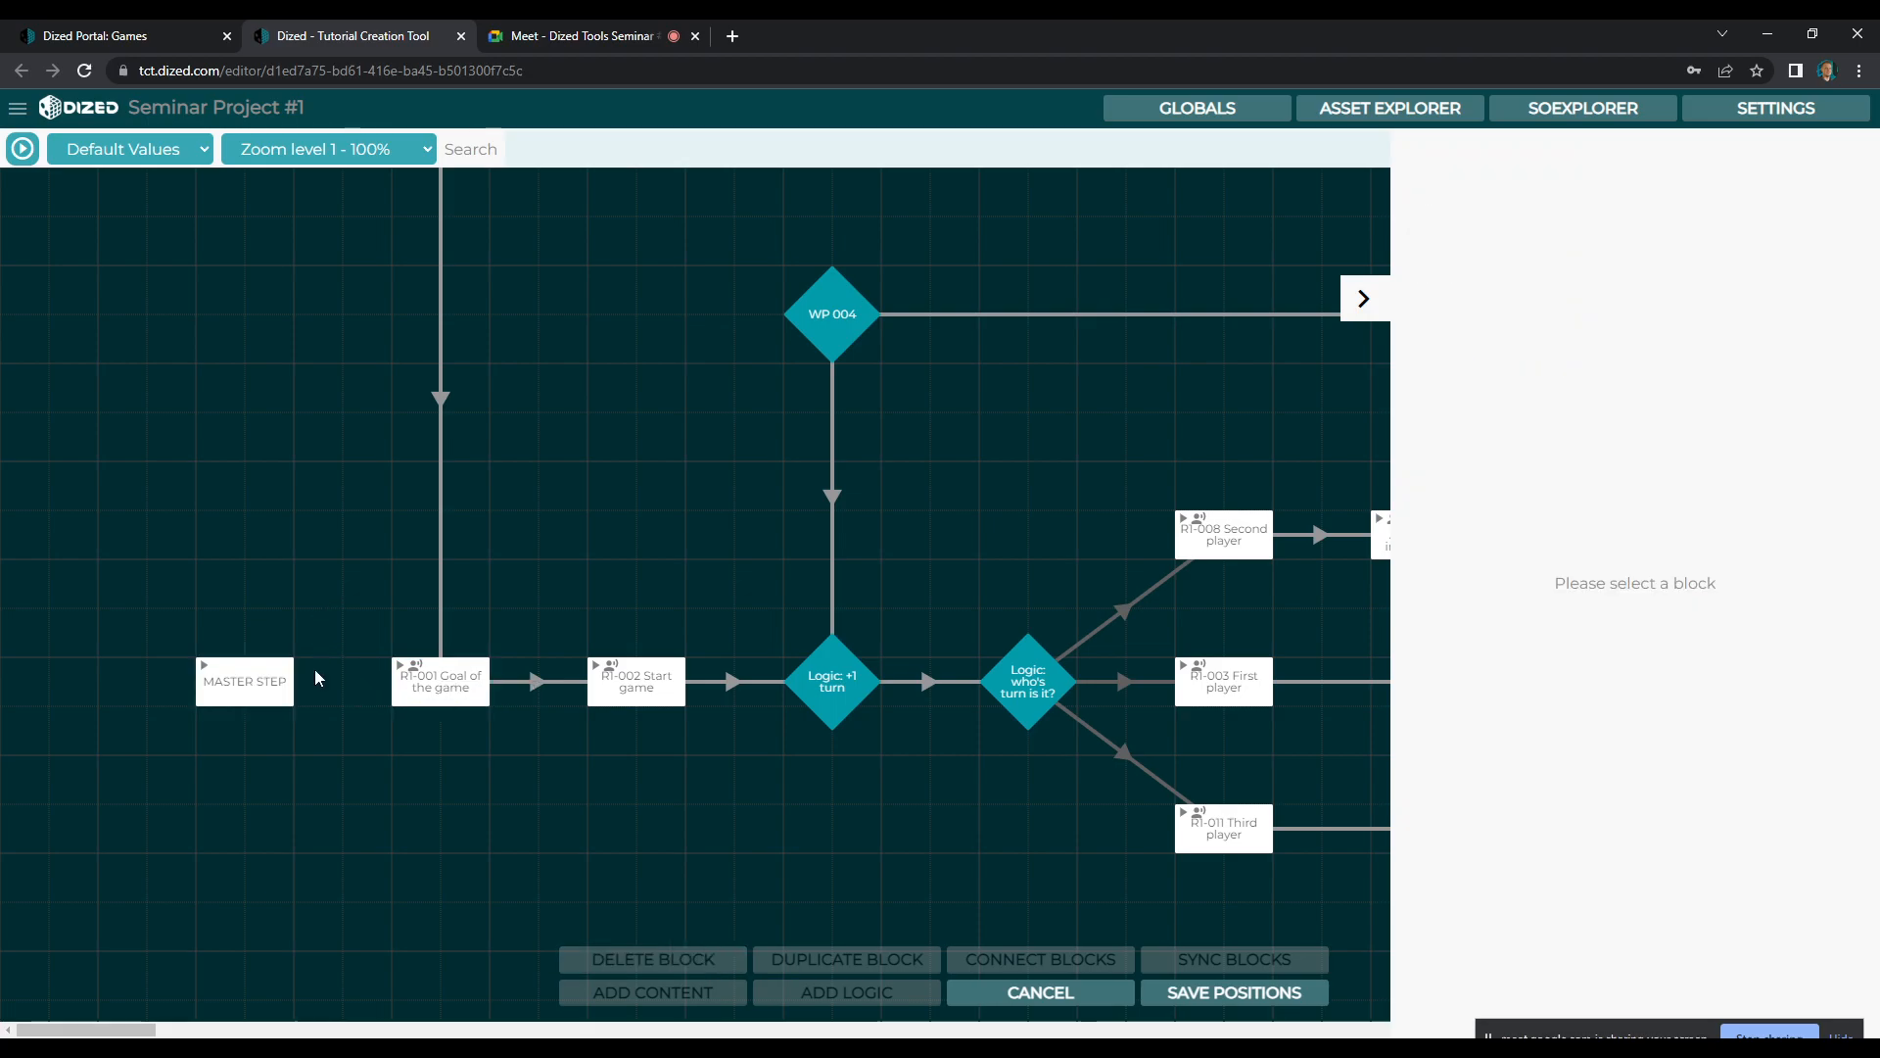
{"action": "double_click", "coordinate": [463, 688]}
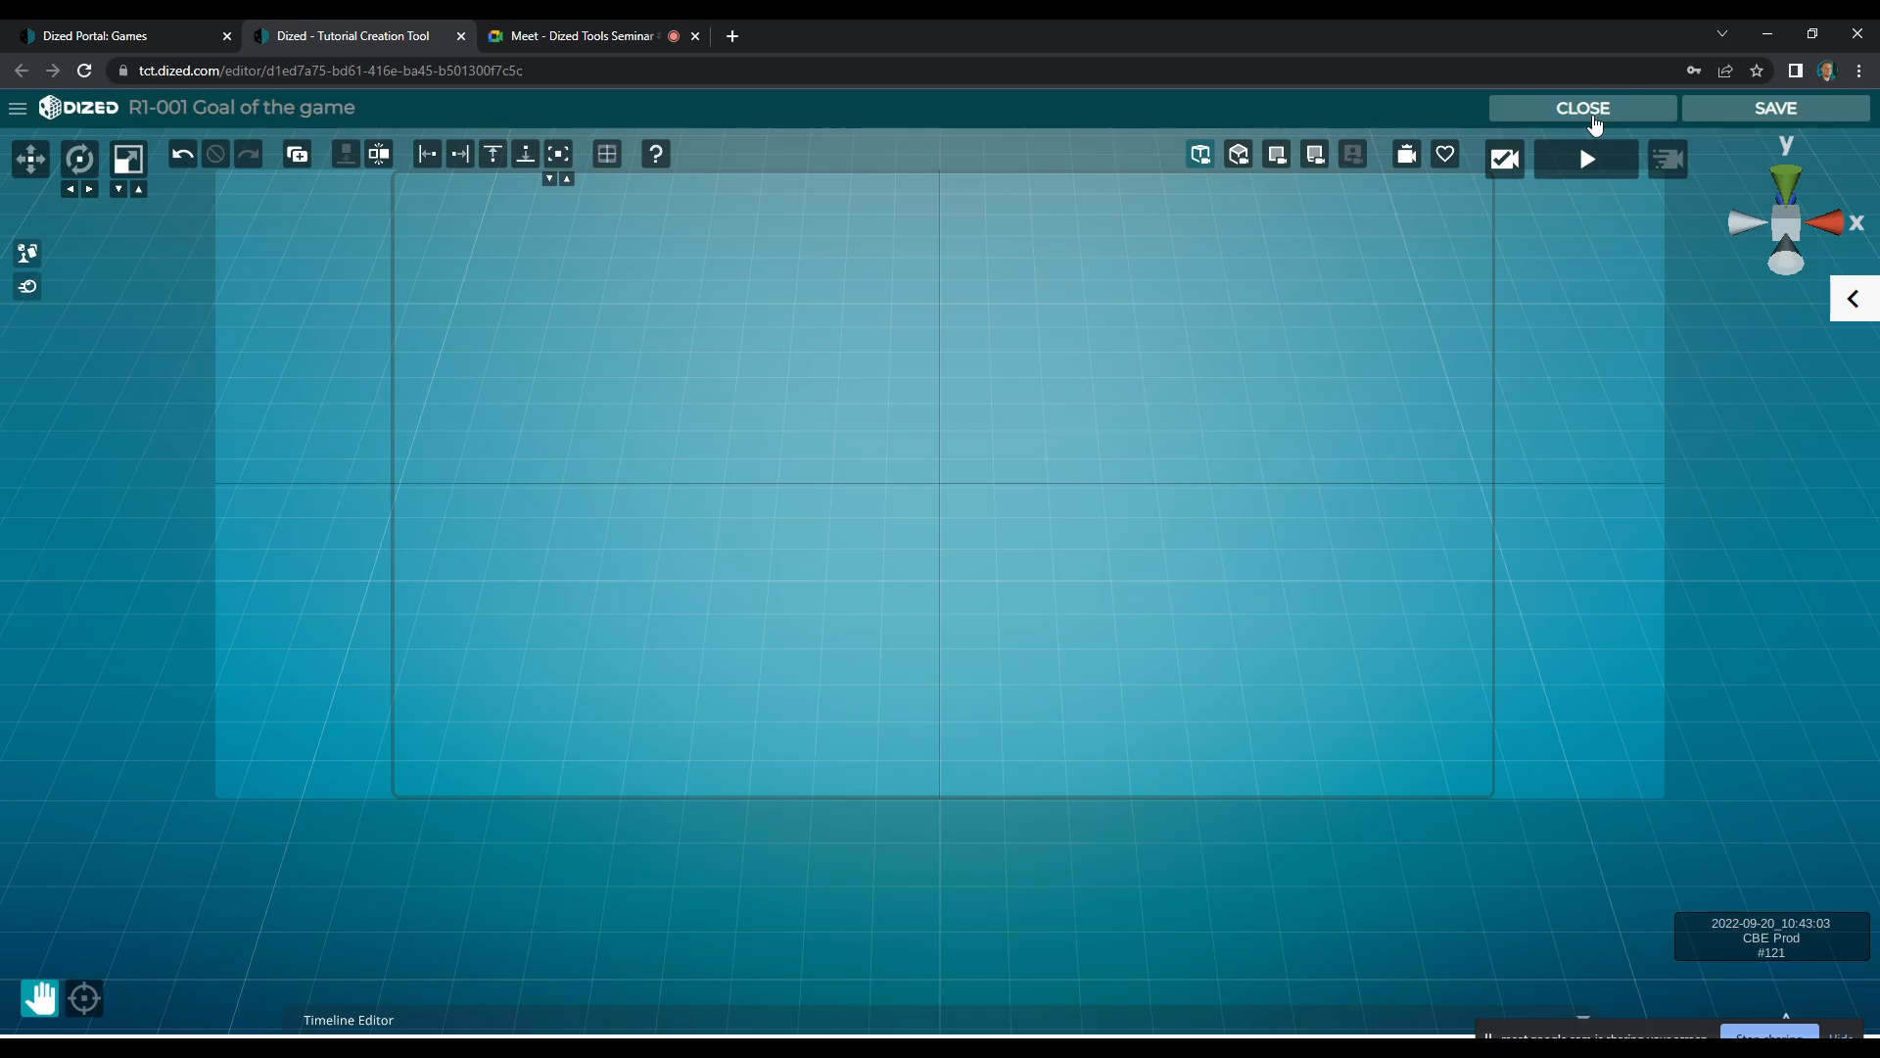
{"action": "left_click", "coordinate": [1593, 119]}
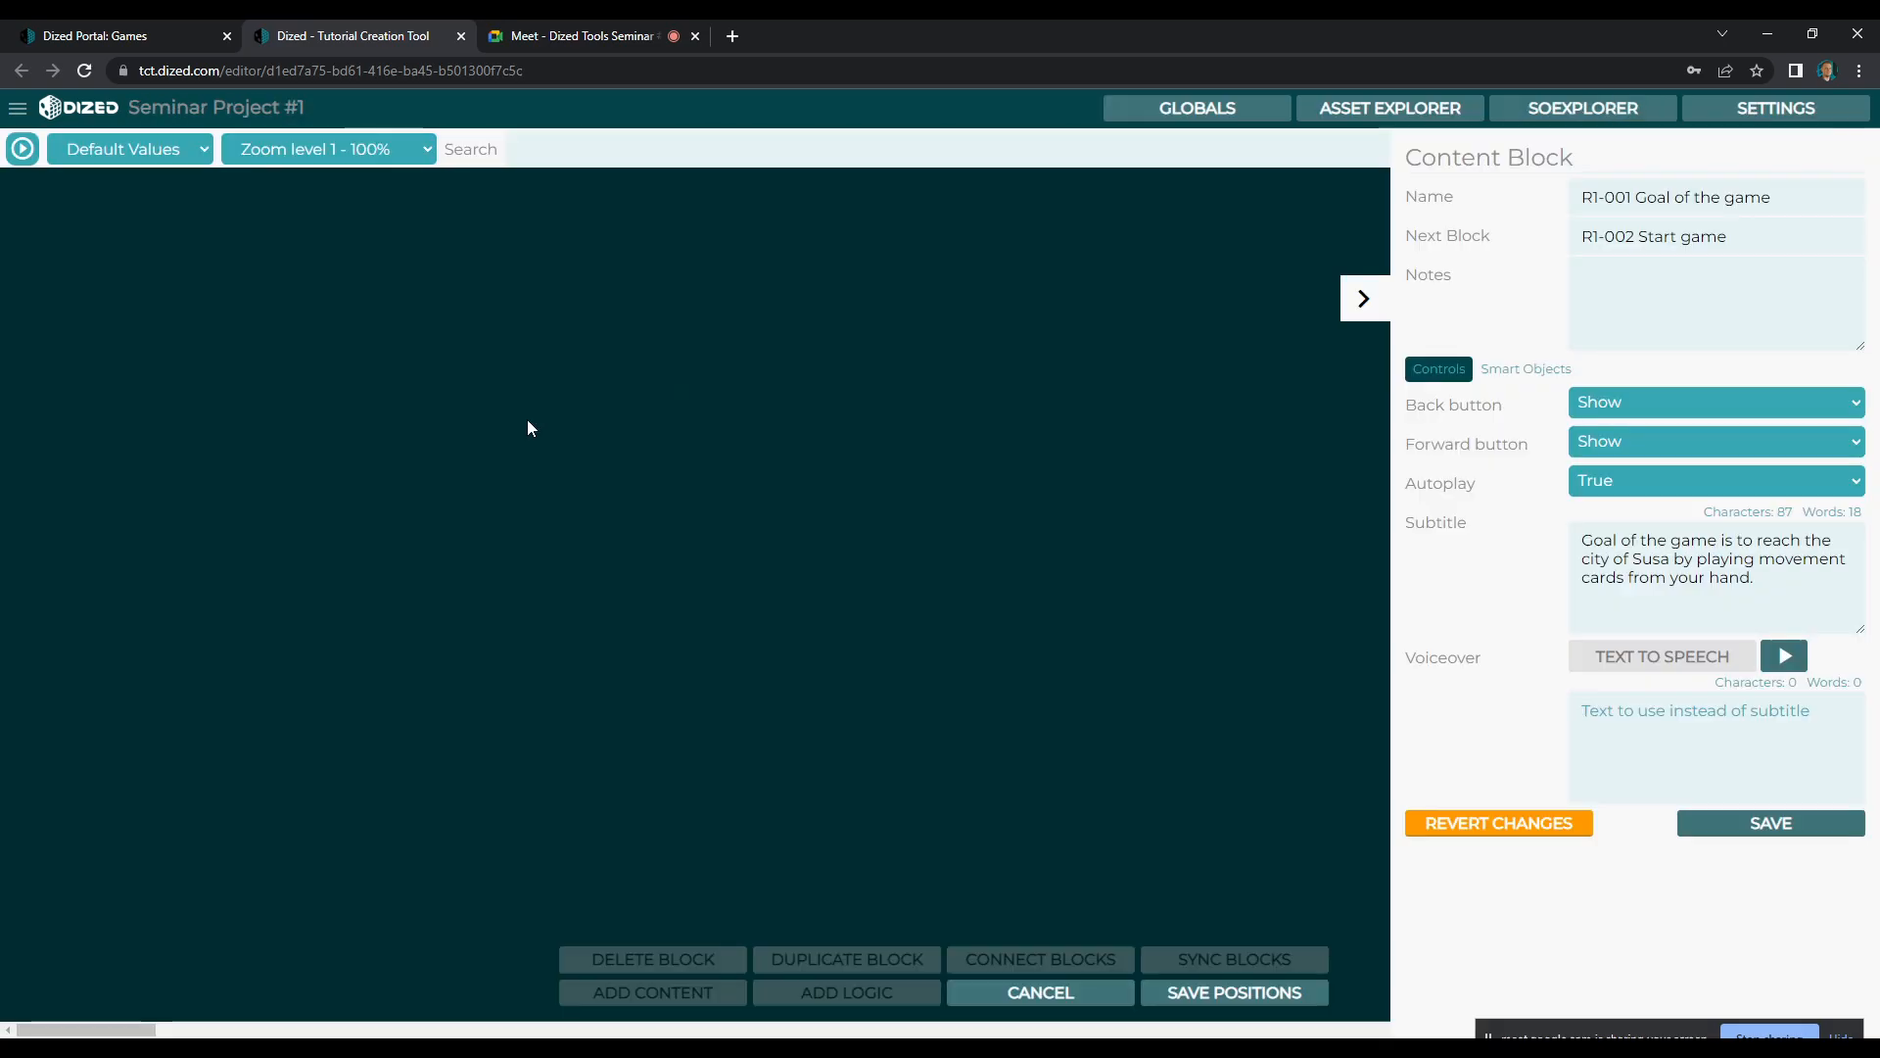
Sync the ICSOs from the MASTER STEP block to the R1-001 Goal of the game block
{"action": "left_click", "coordinate": [233, 691]}
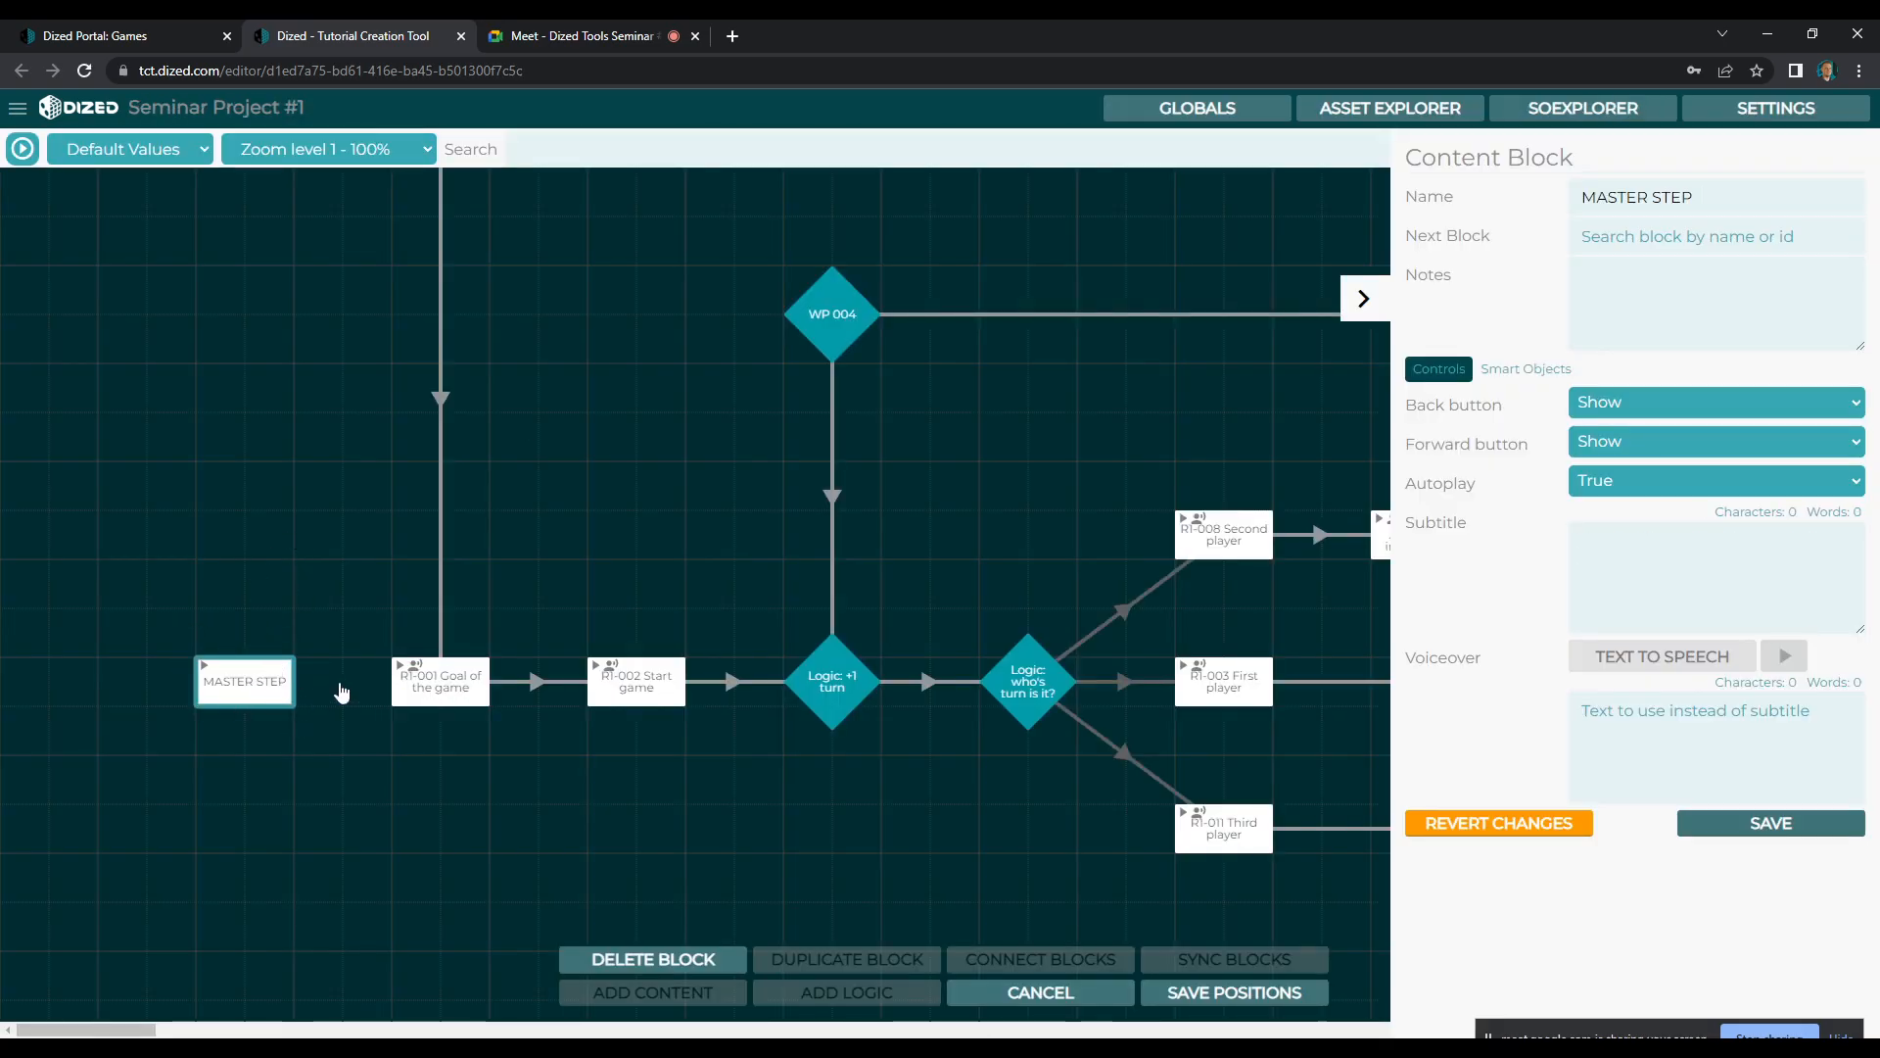
{"action": "left_click", "coordinate": [436, 690], "text": "ctrl"}
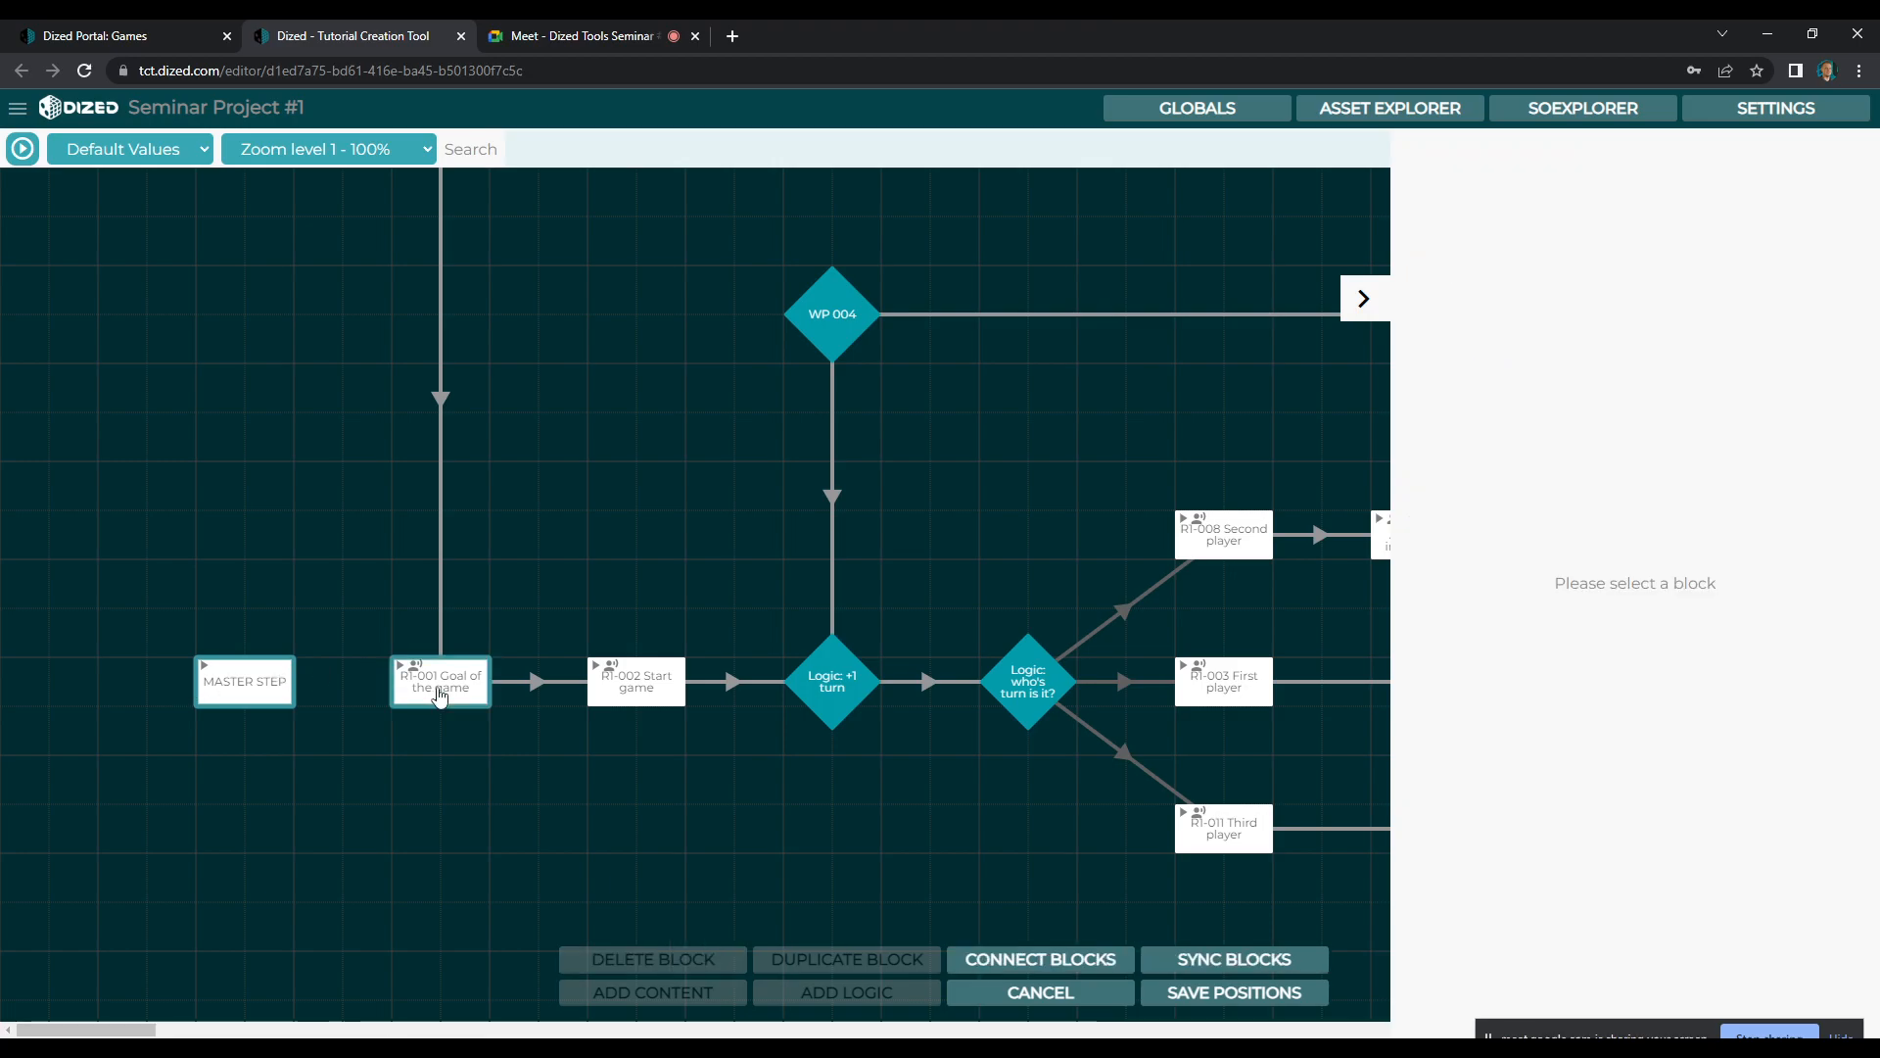
{"action": "left_click", "coordinate": [1264, 962]}
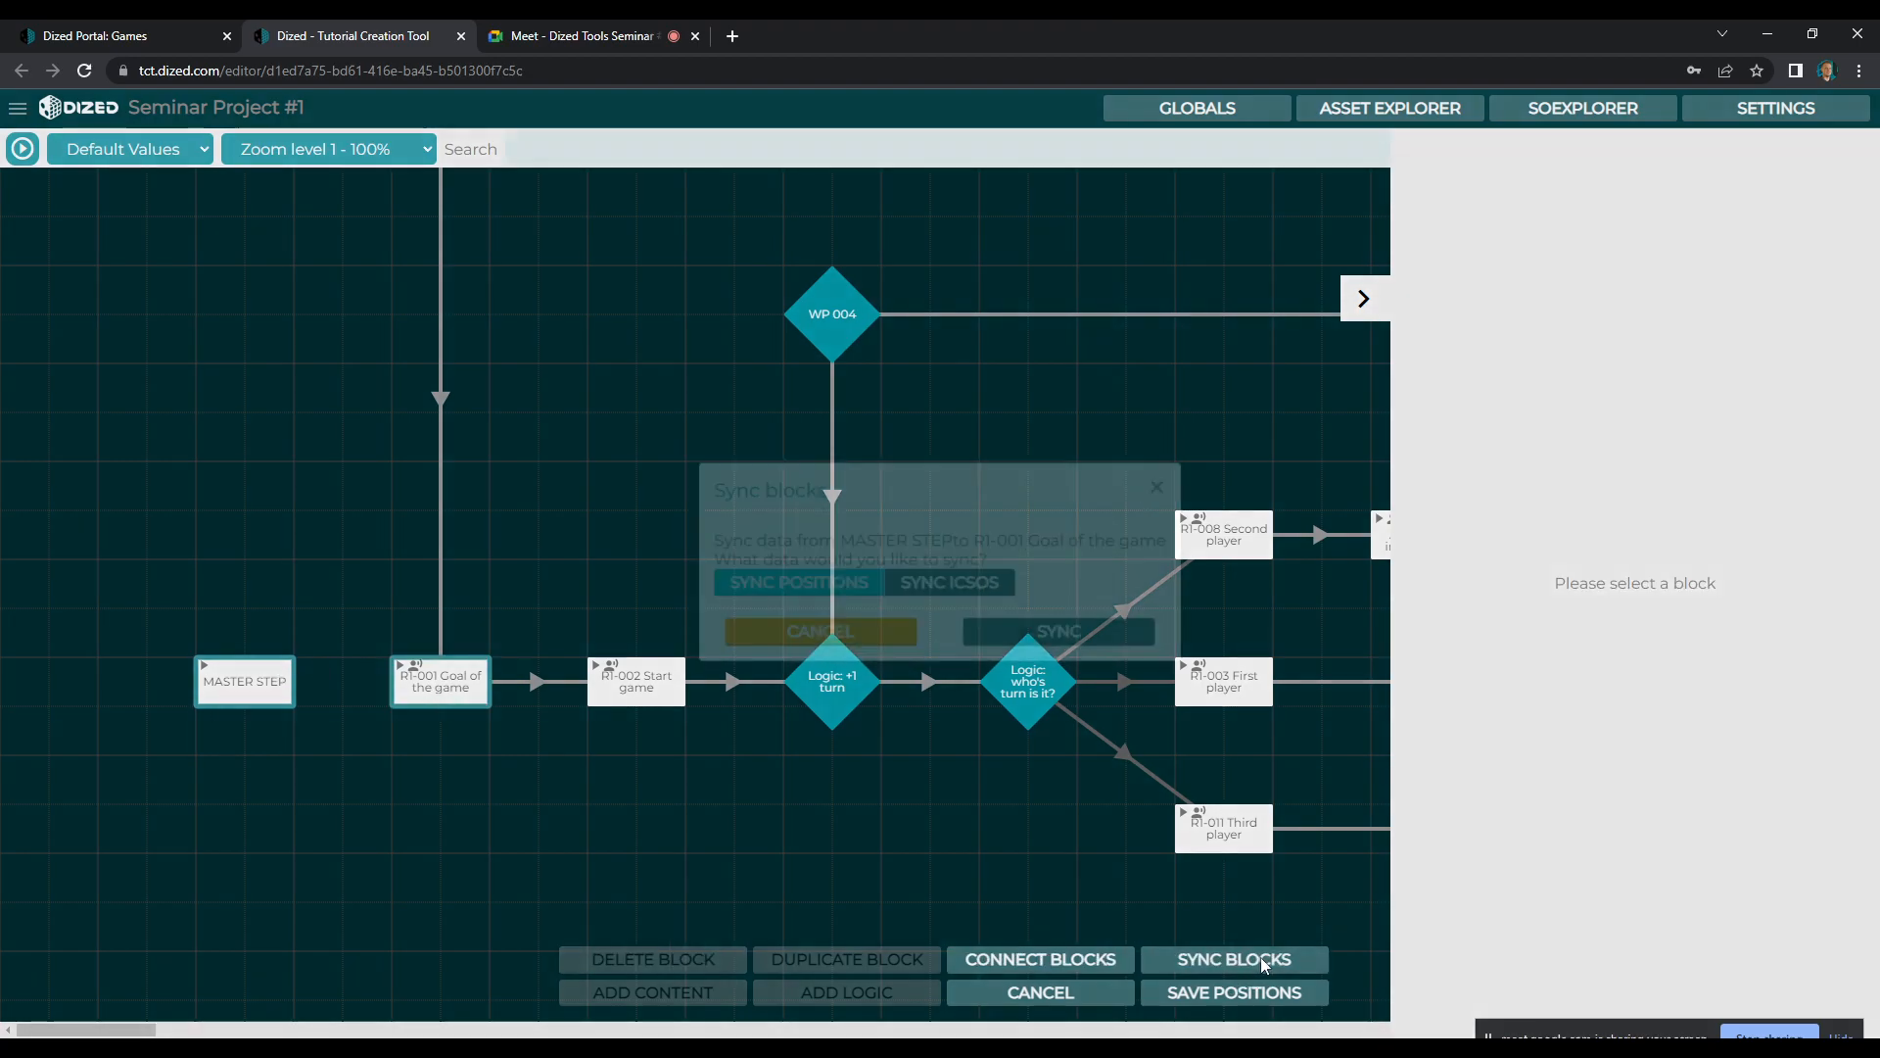
{"action": "left_click", "coordinate": [960, 588]}
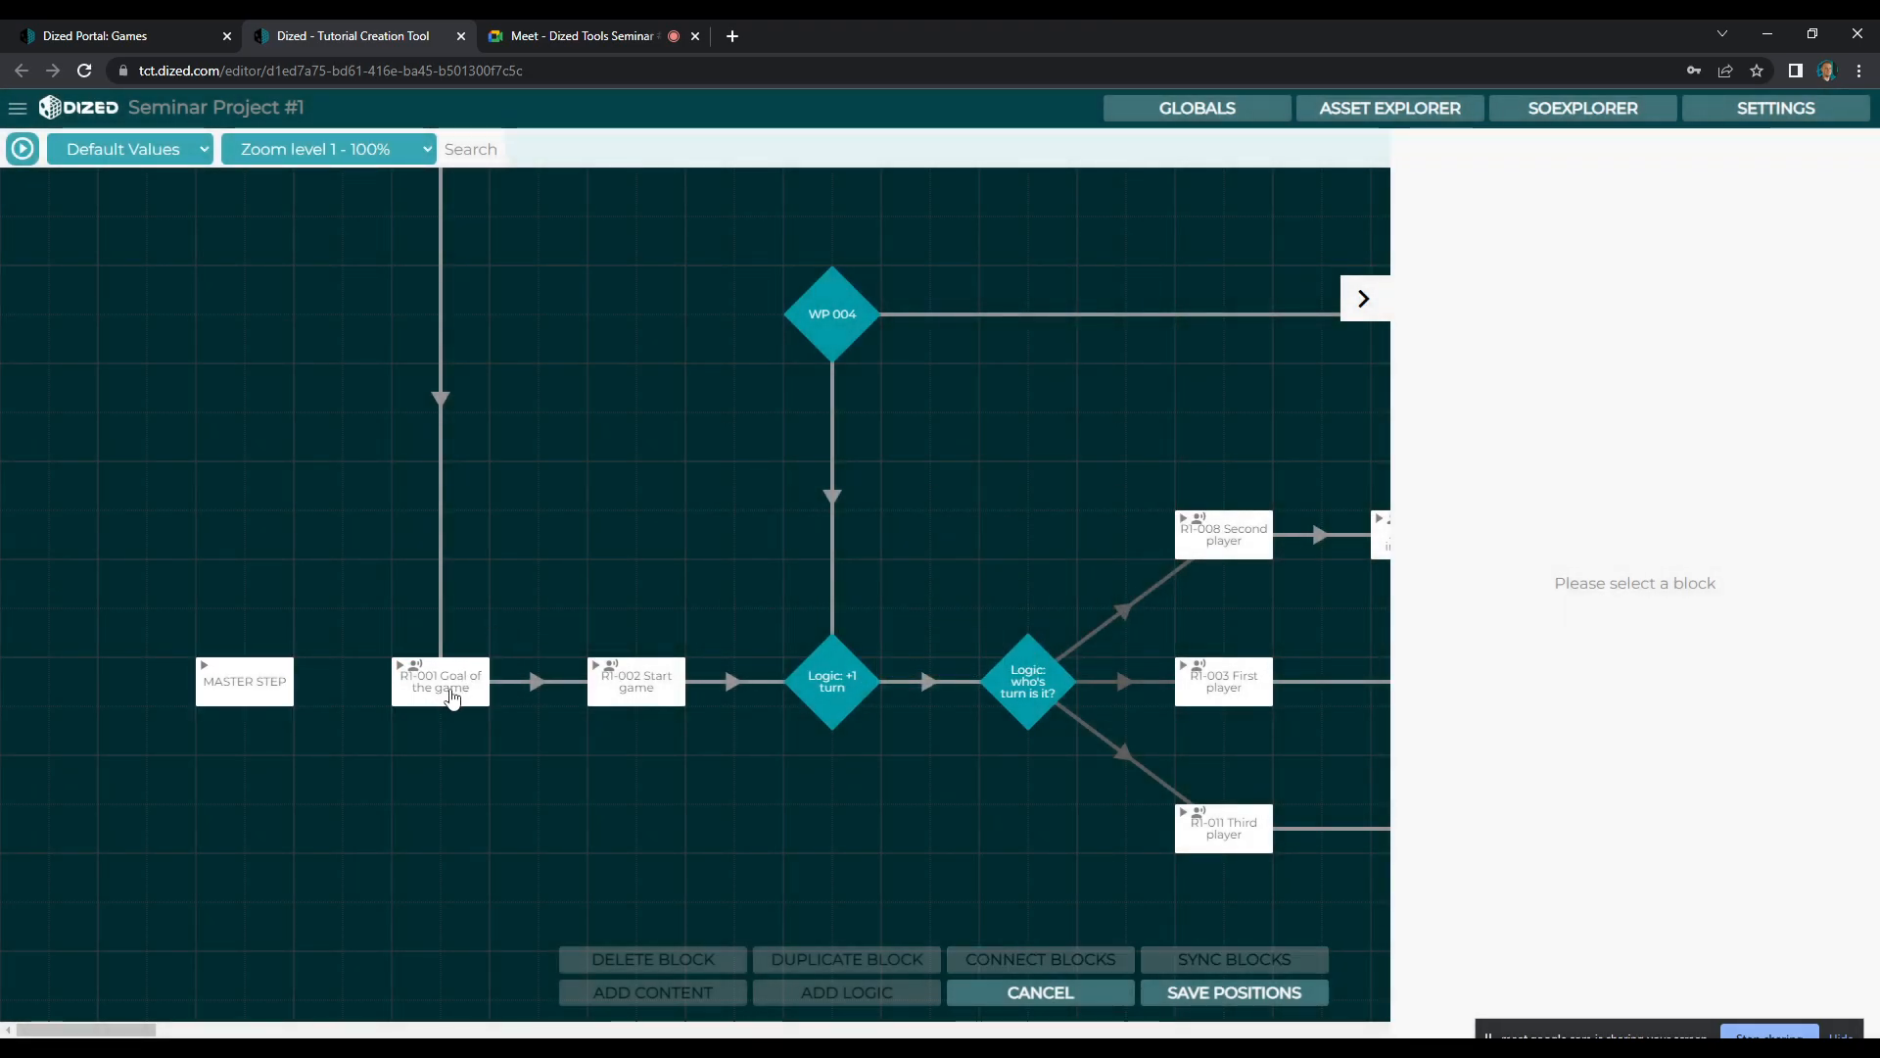
Open the R1-001 Goal of the game scene and check the block's subtitle text
{"action": "left_click", "coordinate": [452, 695]}
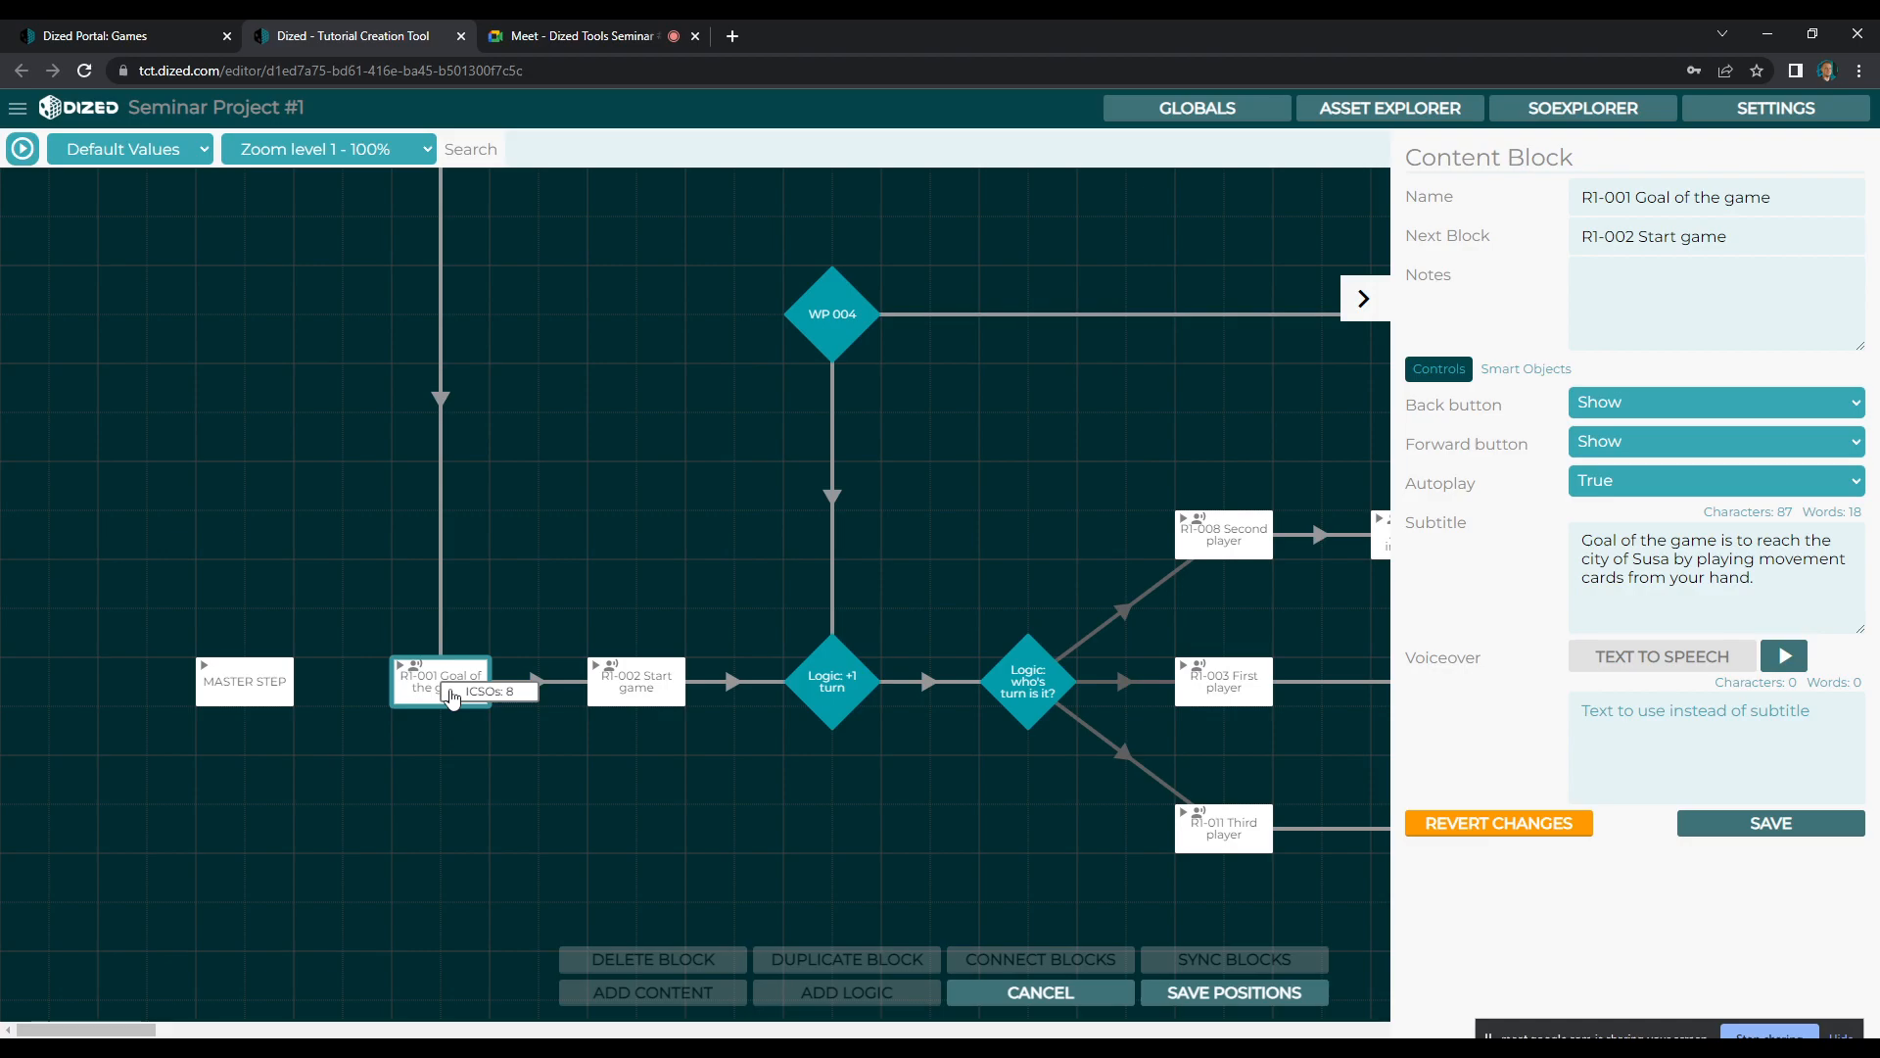
{"action": "double_click", "coordinate": [452, 695]}
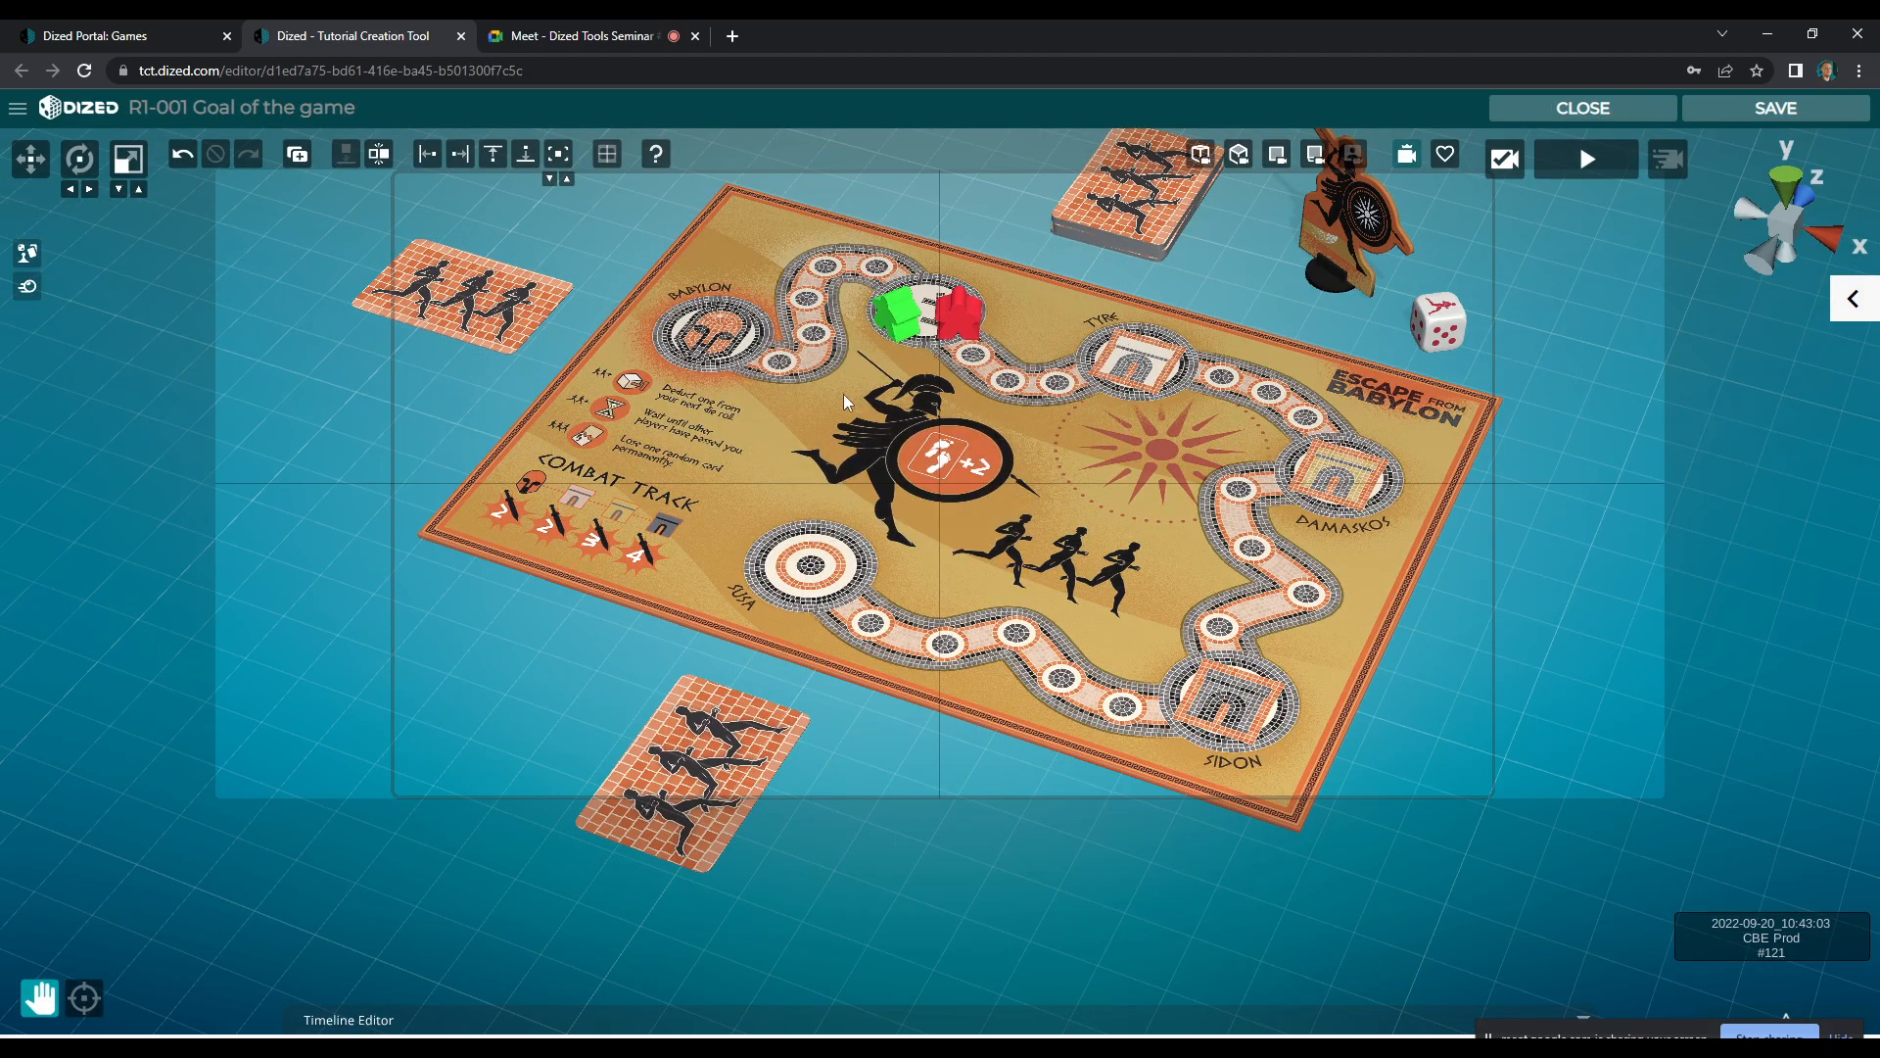
{"action": "mouse_move", "coordinate": [920, 336]}
{"action": "left_mouse_down"}
{"action": "mouse_move", "coordinate": [941, 360]}
{"action": "mouse_move", "coordinate": [923, 360]}
{"action": "left_mouse_up"}
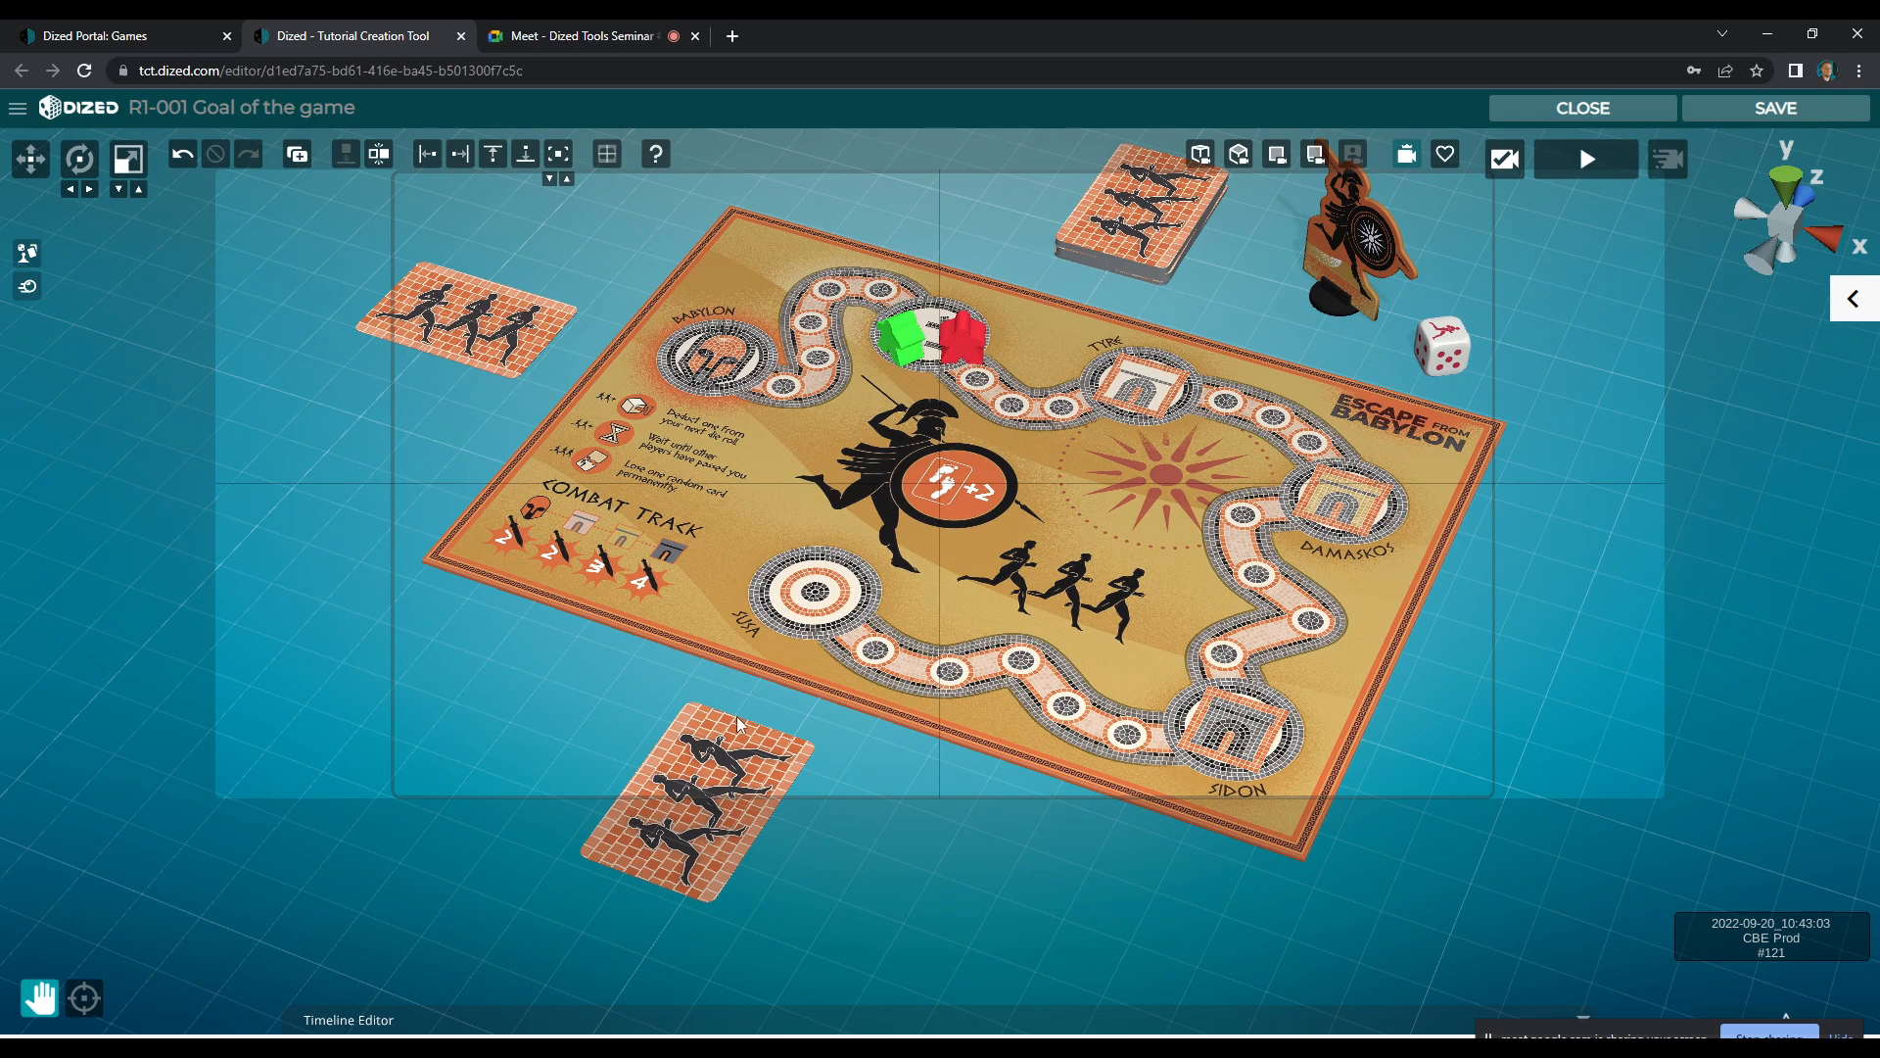
{"action": "left_click", "coordinate": [1853, 298]}
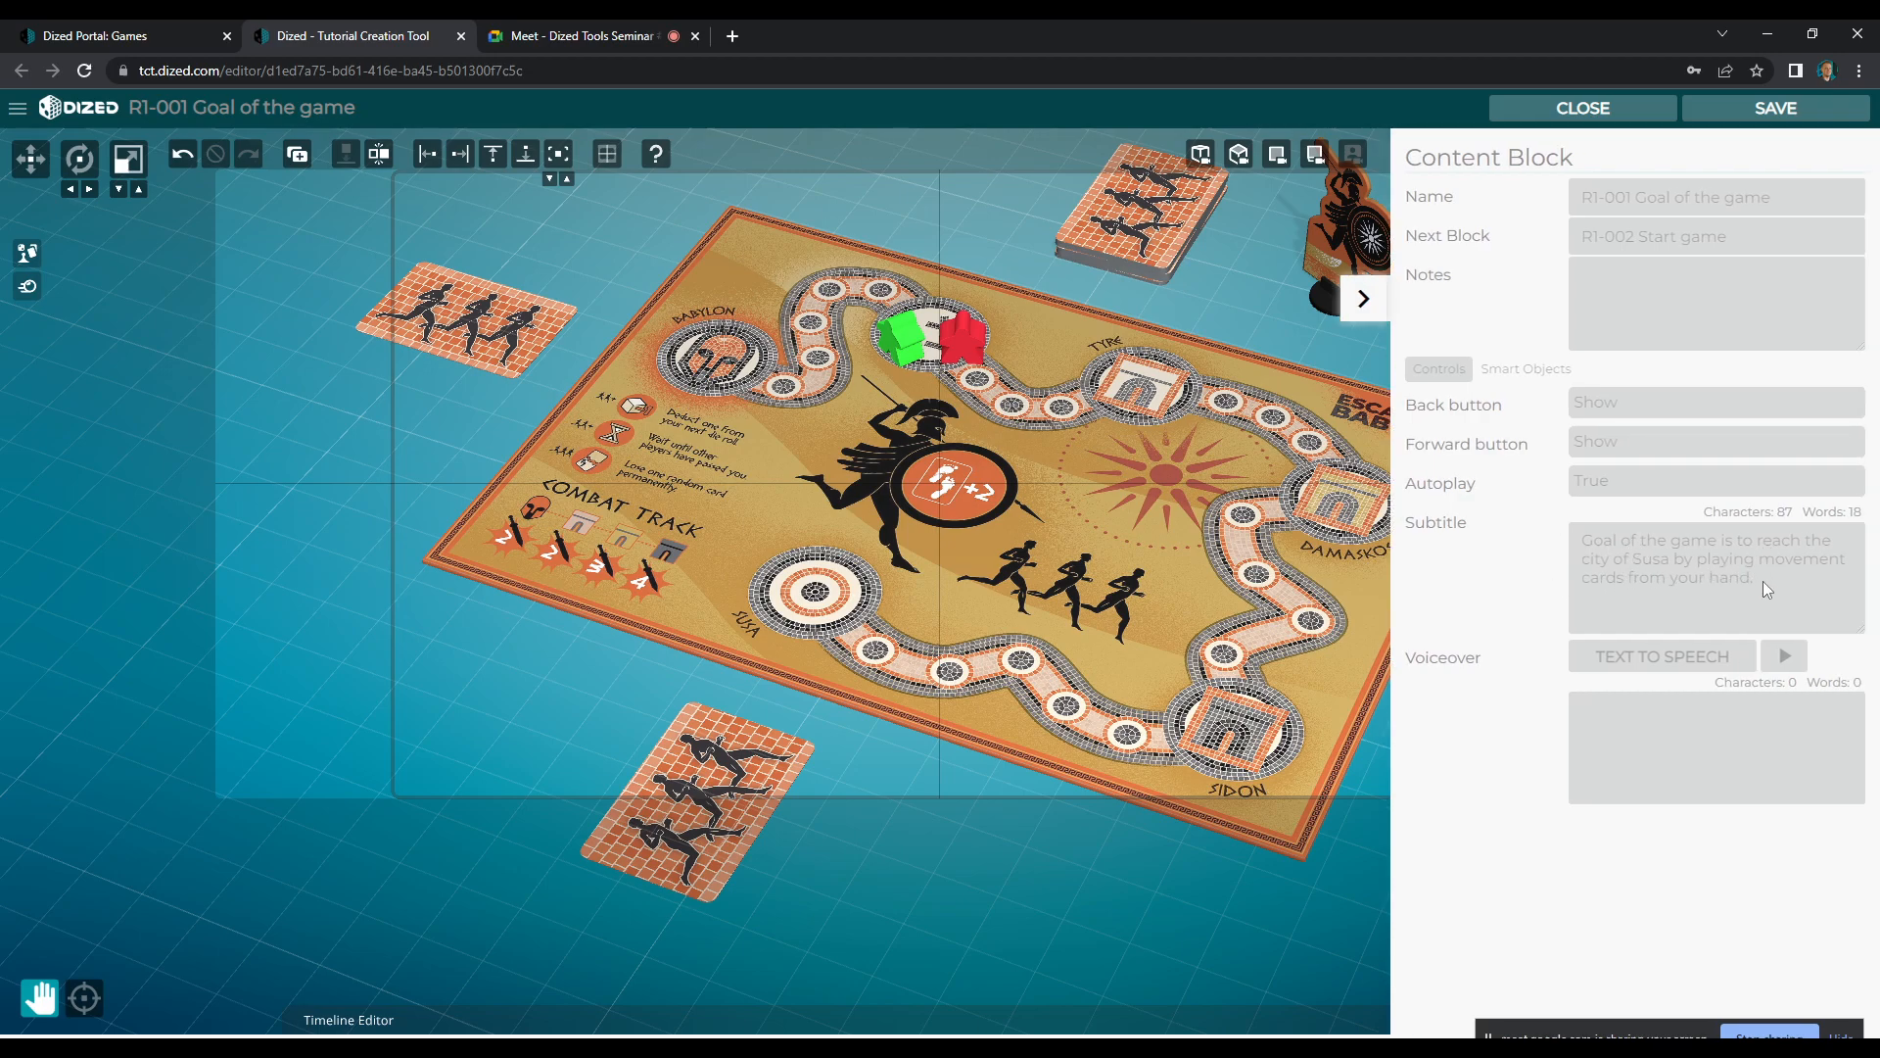
{"action": "left_click", "coordinate": [1363, 299]}
Move the red meeple onto the third track space before Susa and rotate it along the path
{"action": "left_click", "coordinate": [954, 337]}
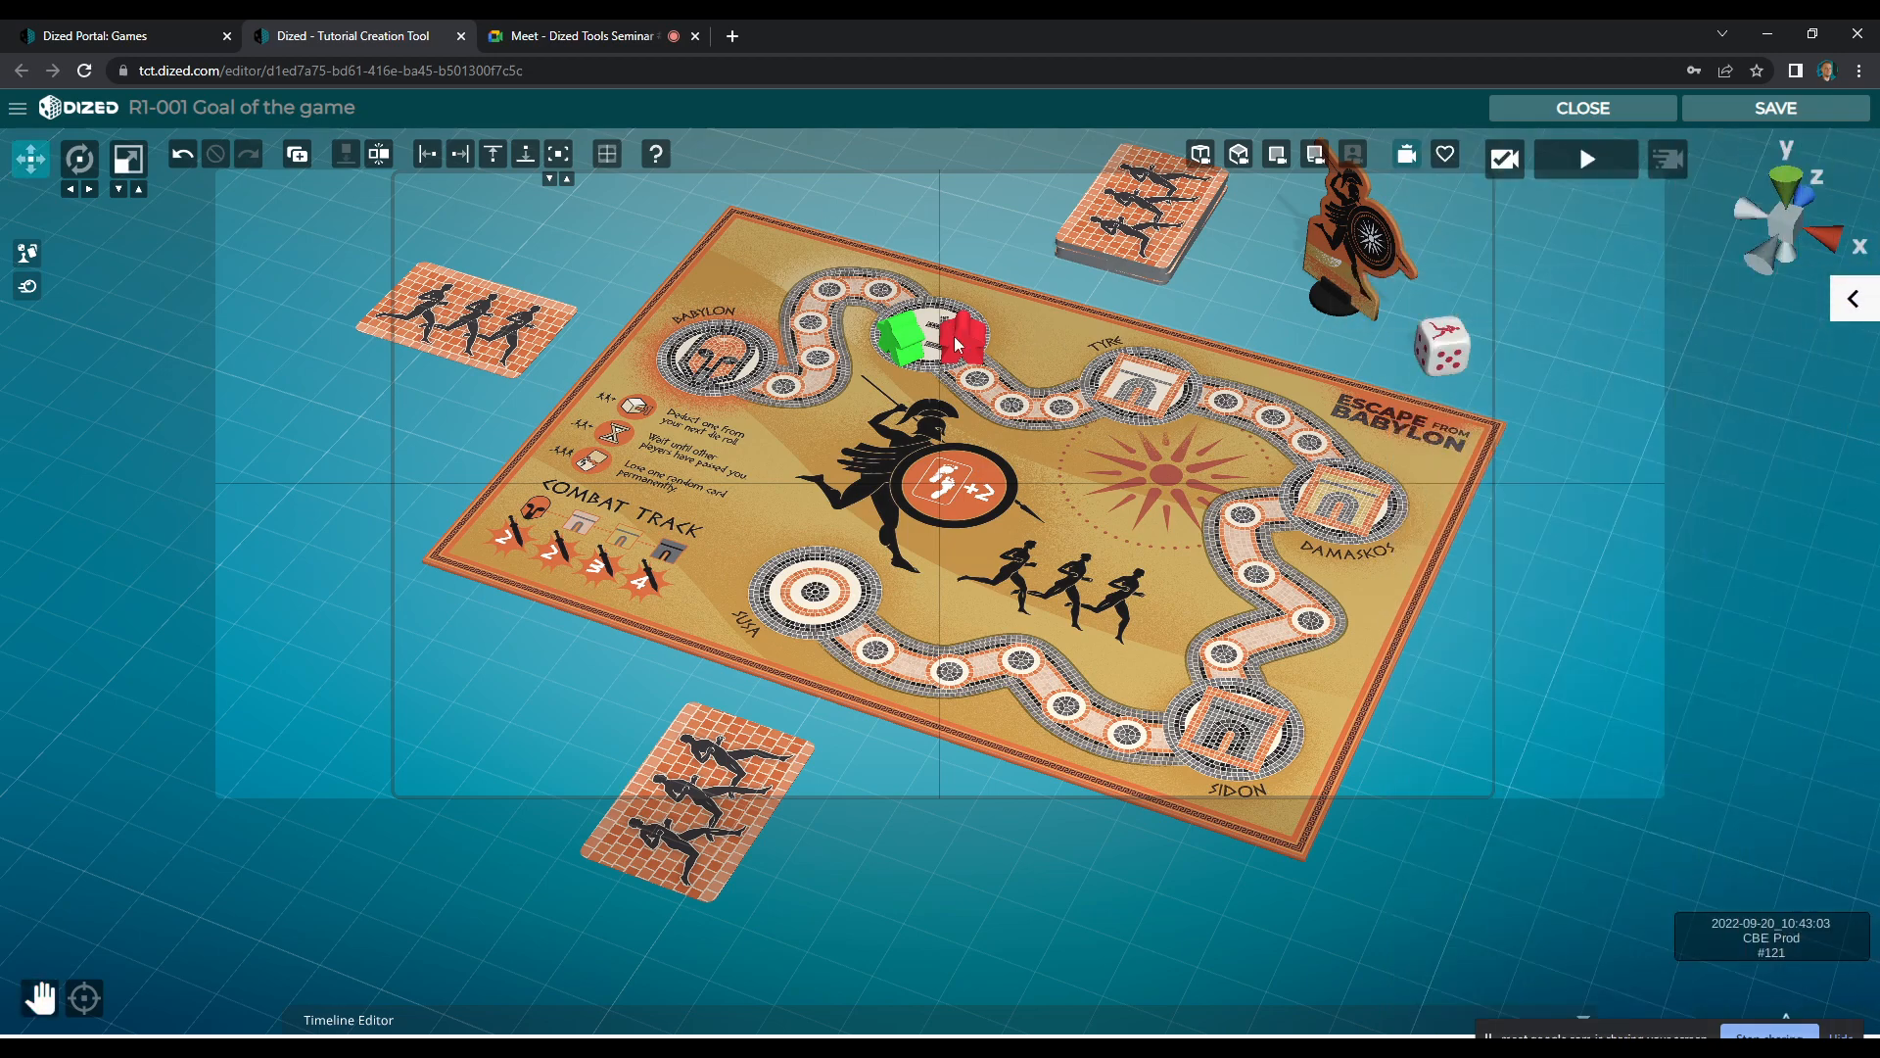
{"action": "key", "text": "e"}
{"action": "left_click_drag", "start_coordinate": [979, 653], "coordinate": [908, 717]}
{"action": "key", "text": "w"}
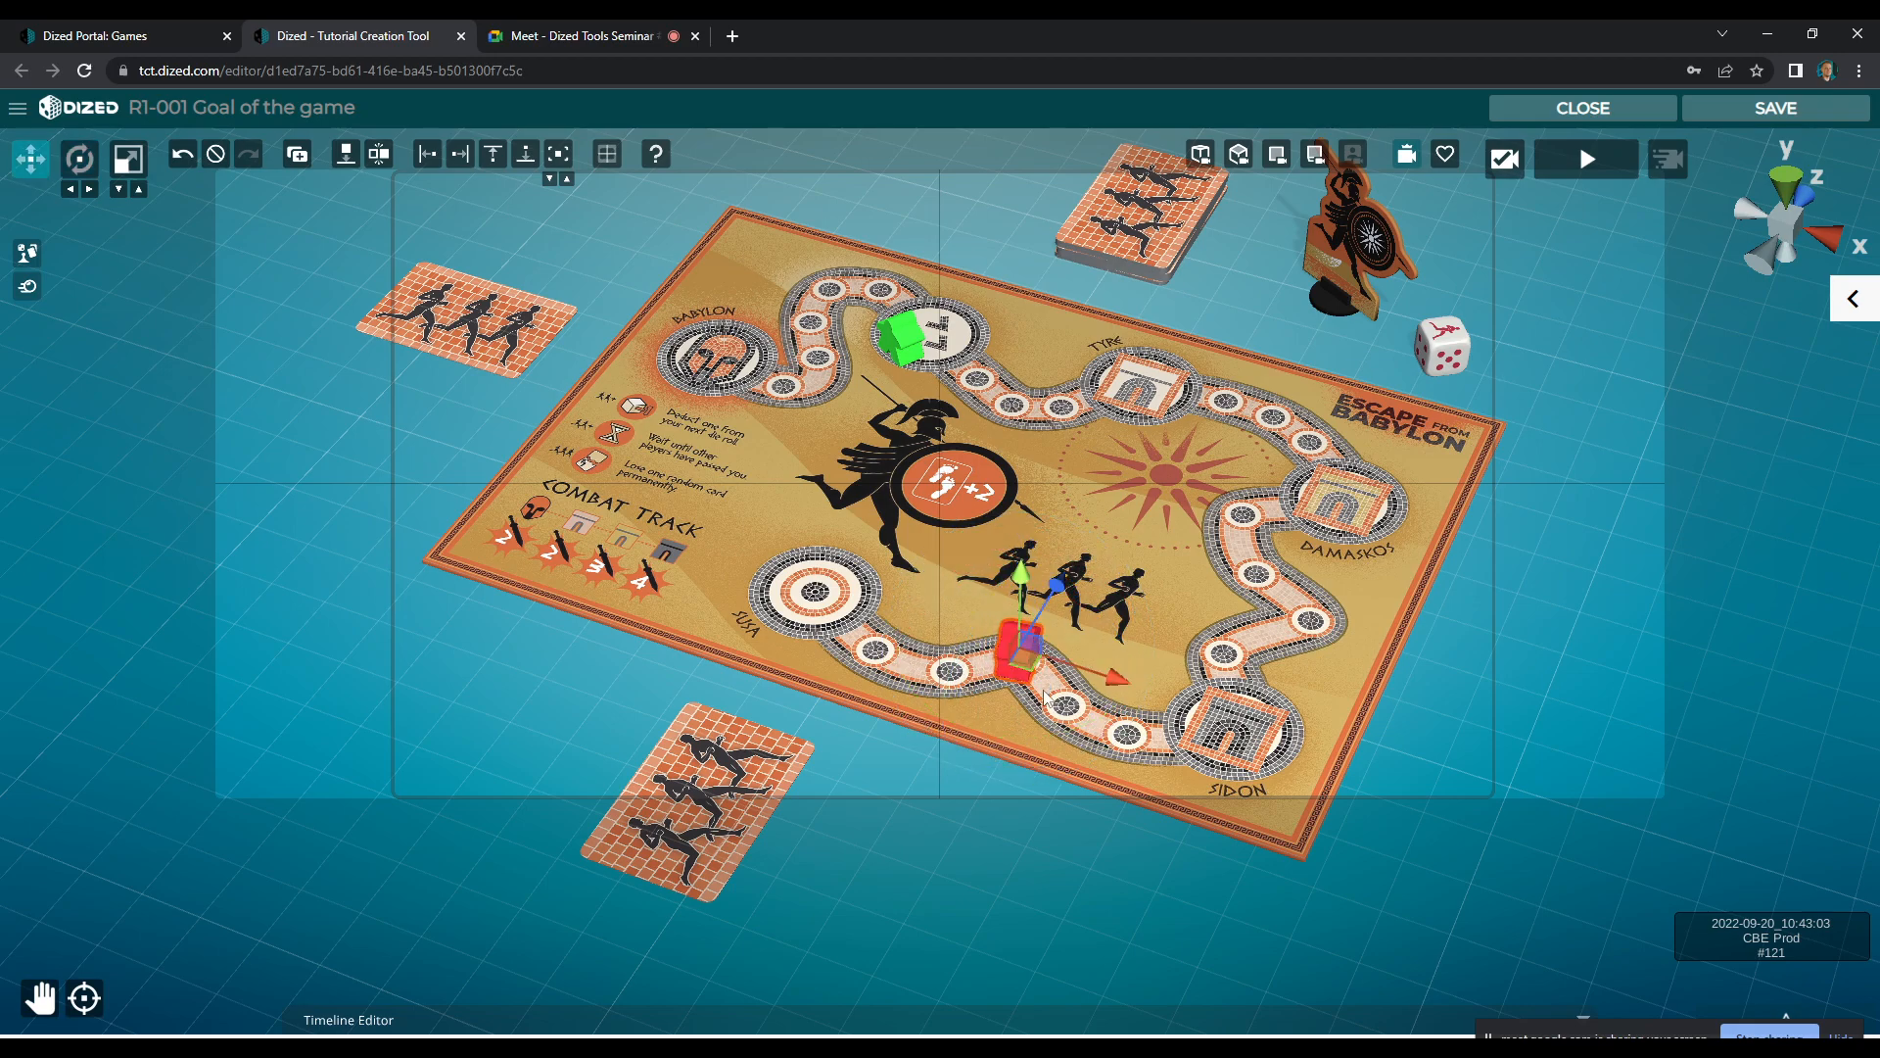
{"action": "left_click_drag", "start_coordinate": [1035, 667], "coordinate": [1041, 659]}
{"action": "key", "text": "e"}
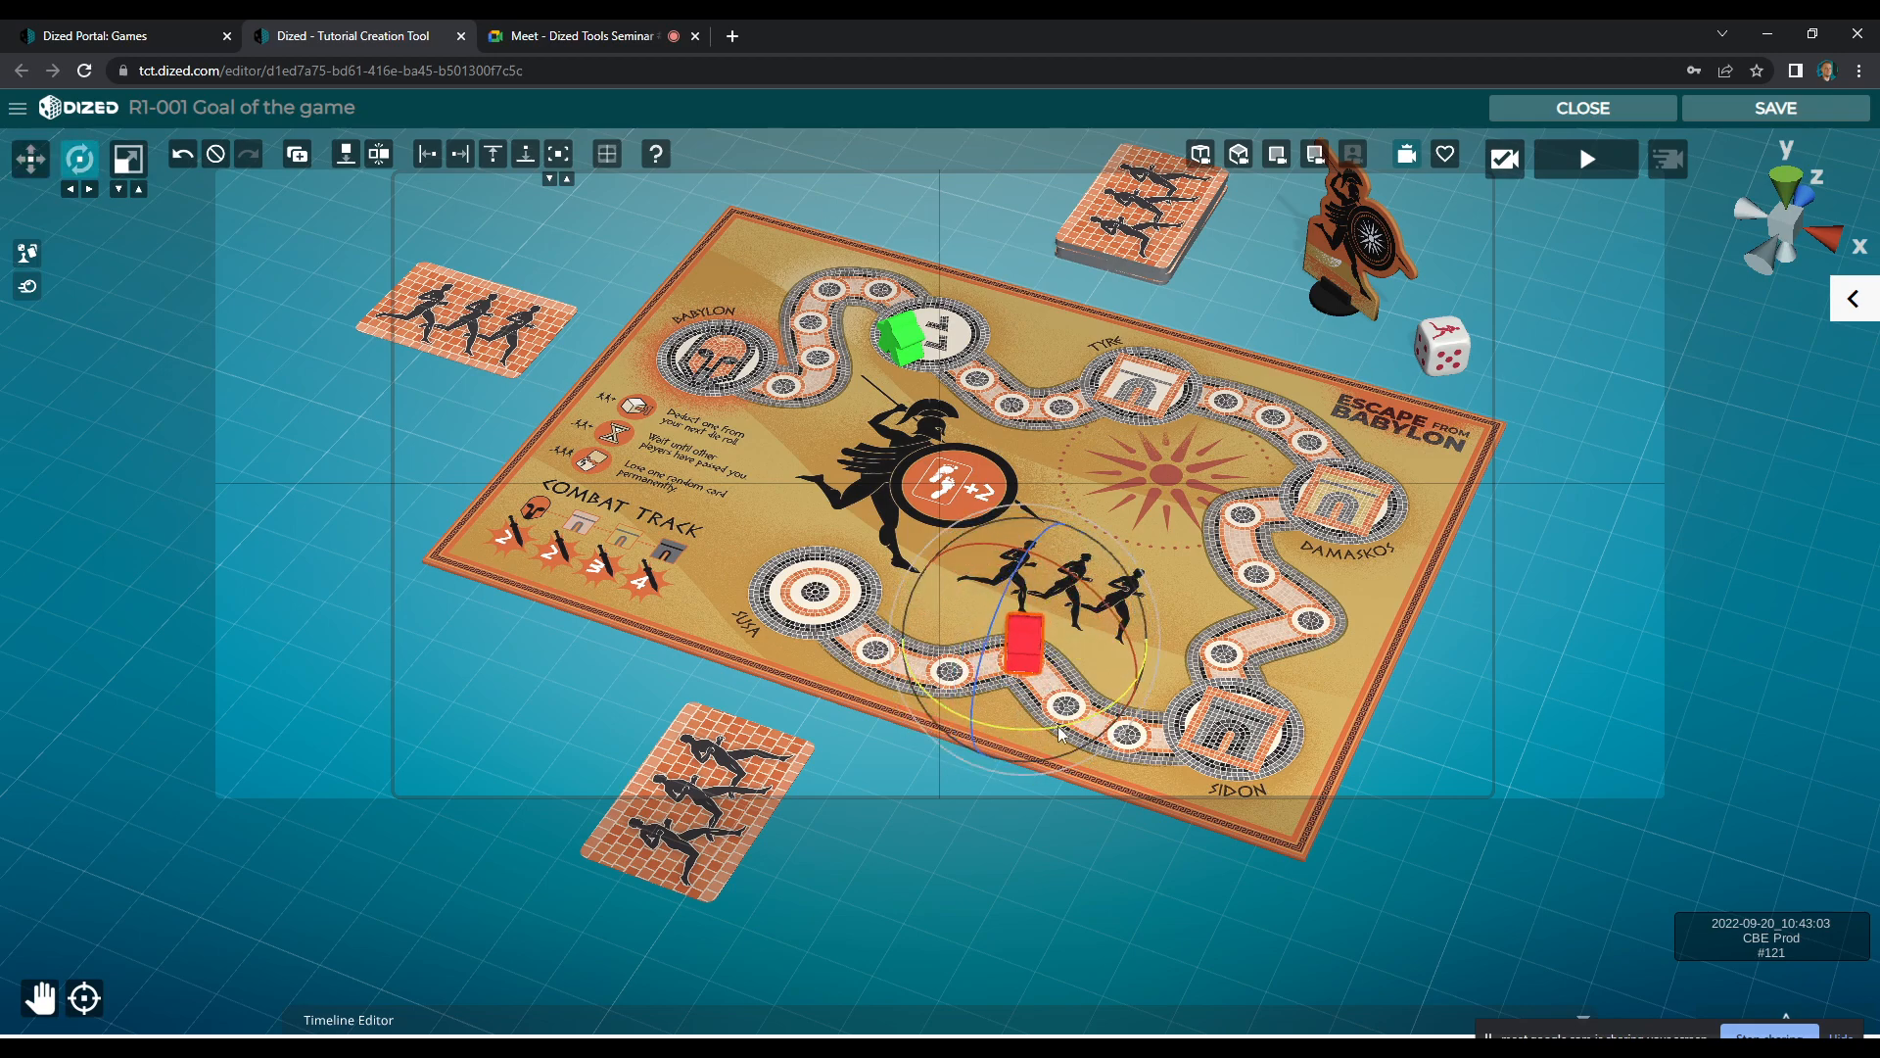
{"action": "key", "text": "w"}
Move the green meeple onto the second track space before Susa, rotate it, and adjust the red meeple behind it
{"action": "left_click", "coordinate": [918, 358]}
{"action": "left_click", "coordinate": [918, 358]}
{"action": "left_click_drag", "start_coordinate": [918, 357], "coordinate": [883, 723]}
{"action": "key", "text": "e"}
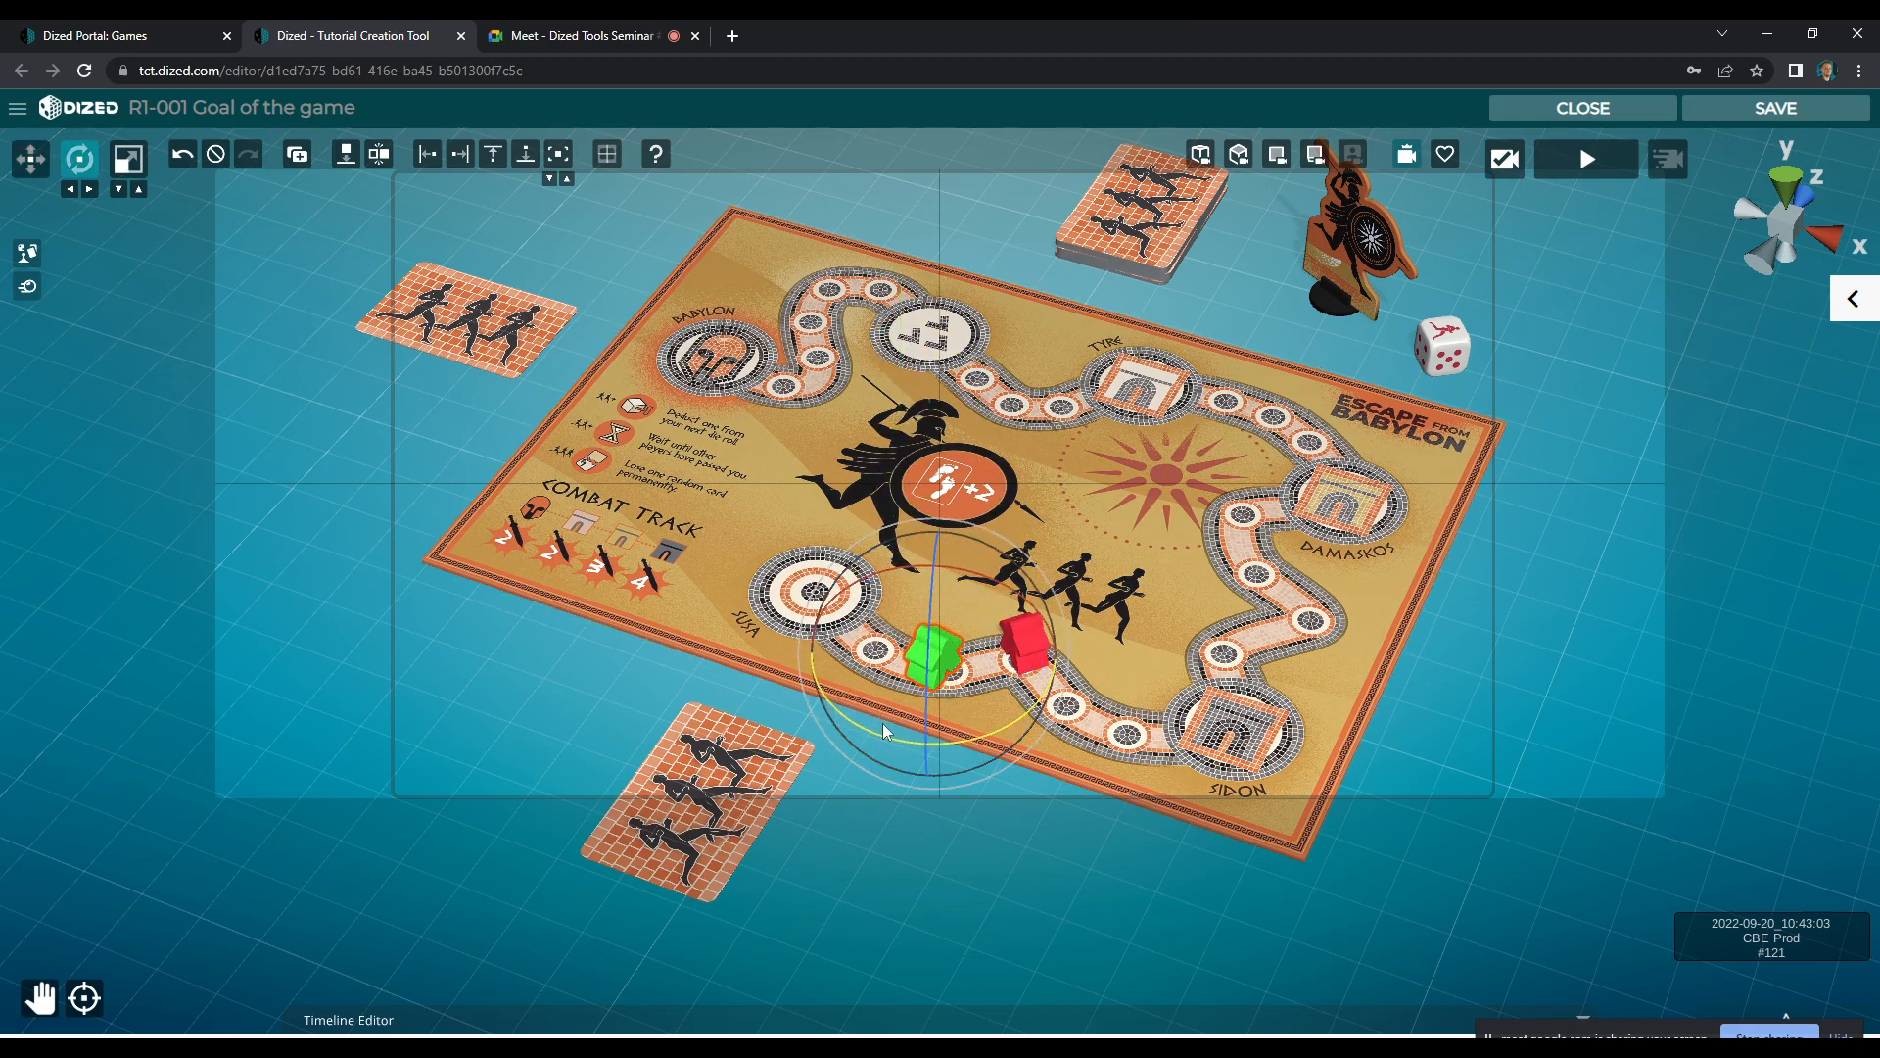
{"action": "key", "text": "w"}
{"action": "left_click", "coordinate": [1022, 644]}
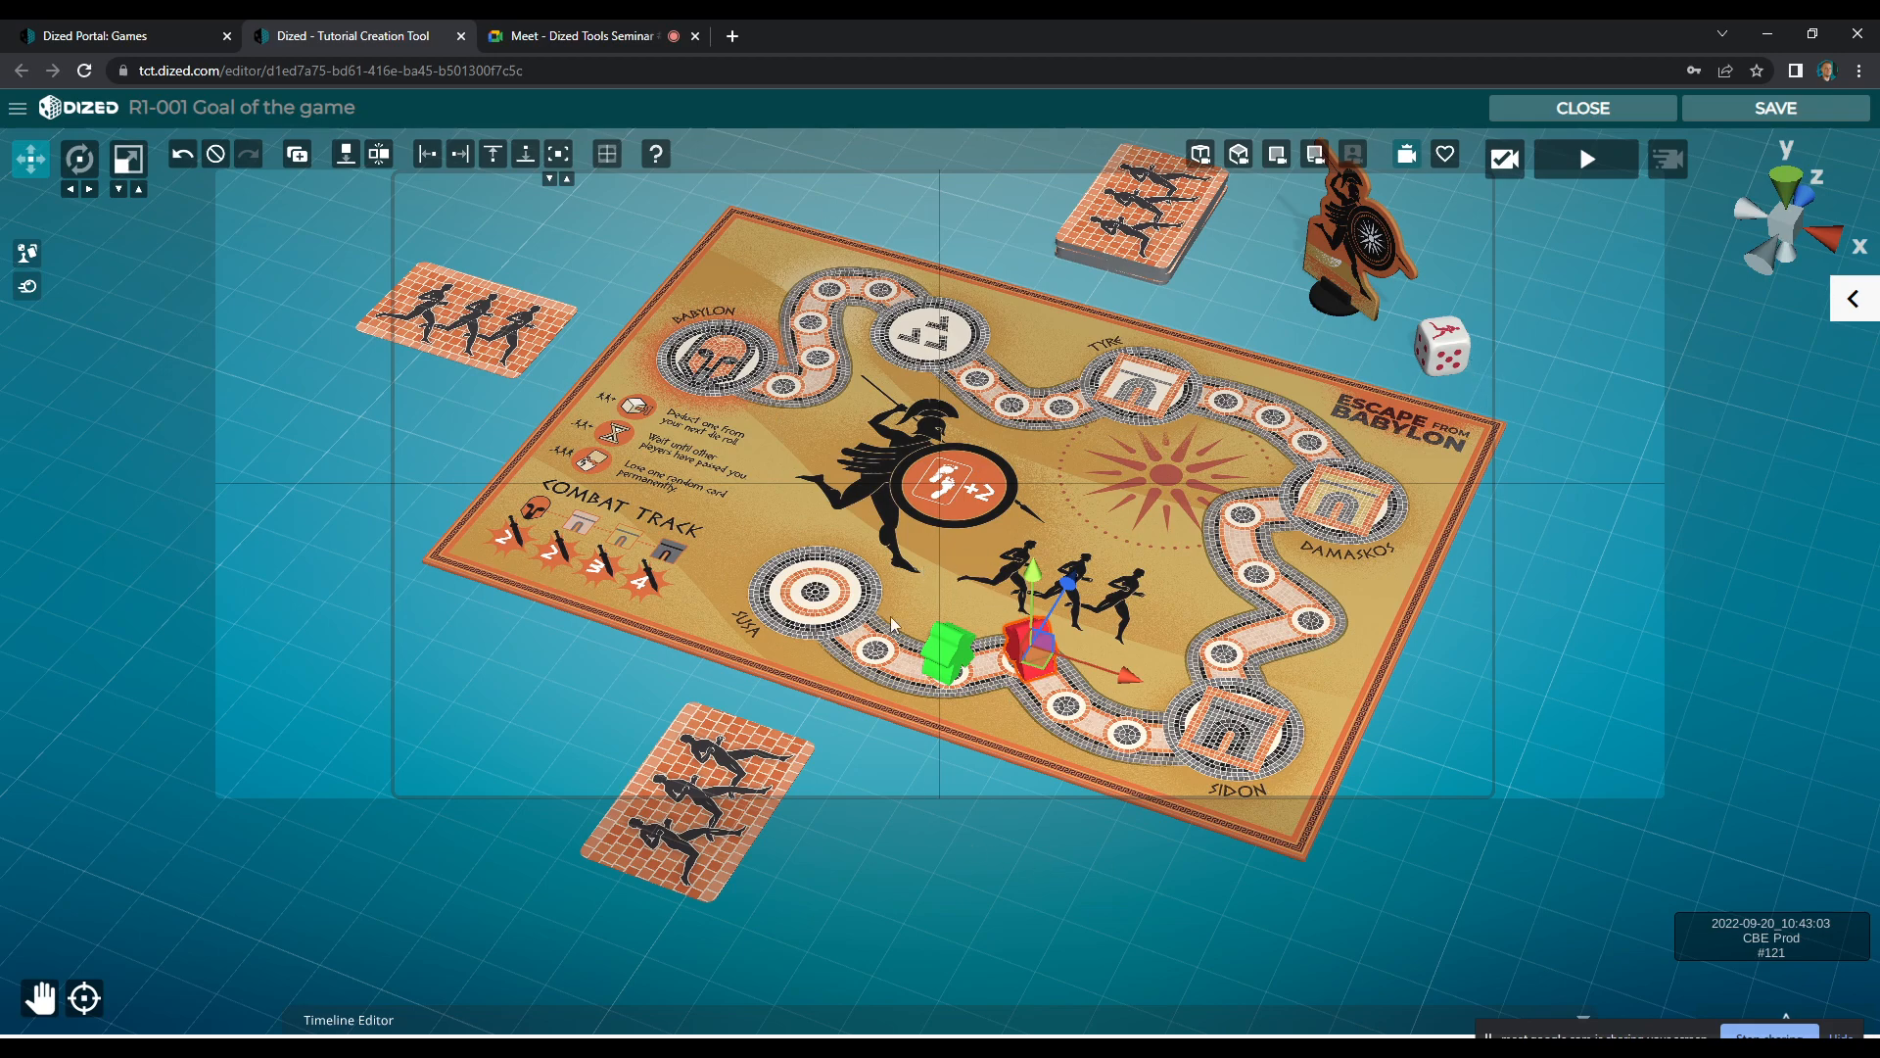
Frame the camera closely on Susa and the two meeples, leaving free space beside the city
{"action": "left_click", "coordinate": [989, 790]}
{"action": "scroll", "coordinate": [939, 774], "scroll_direction": "up", "scroll_amount": 2}
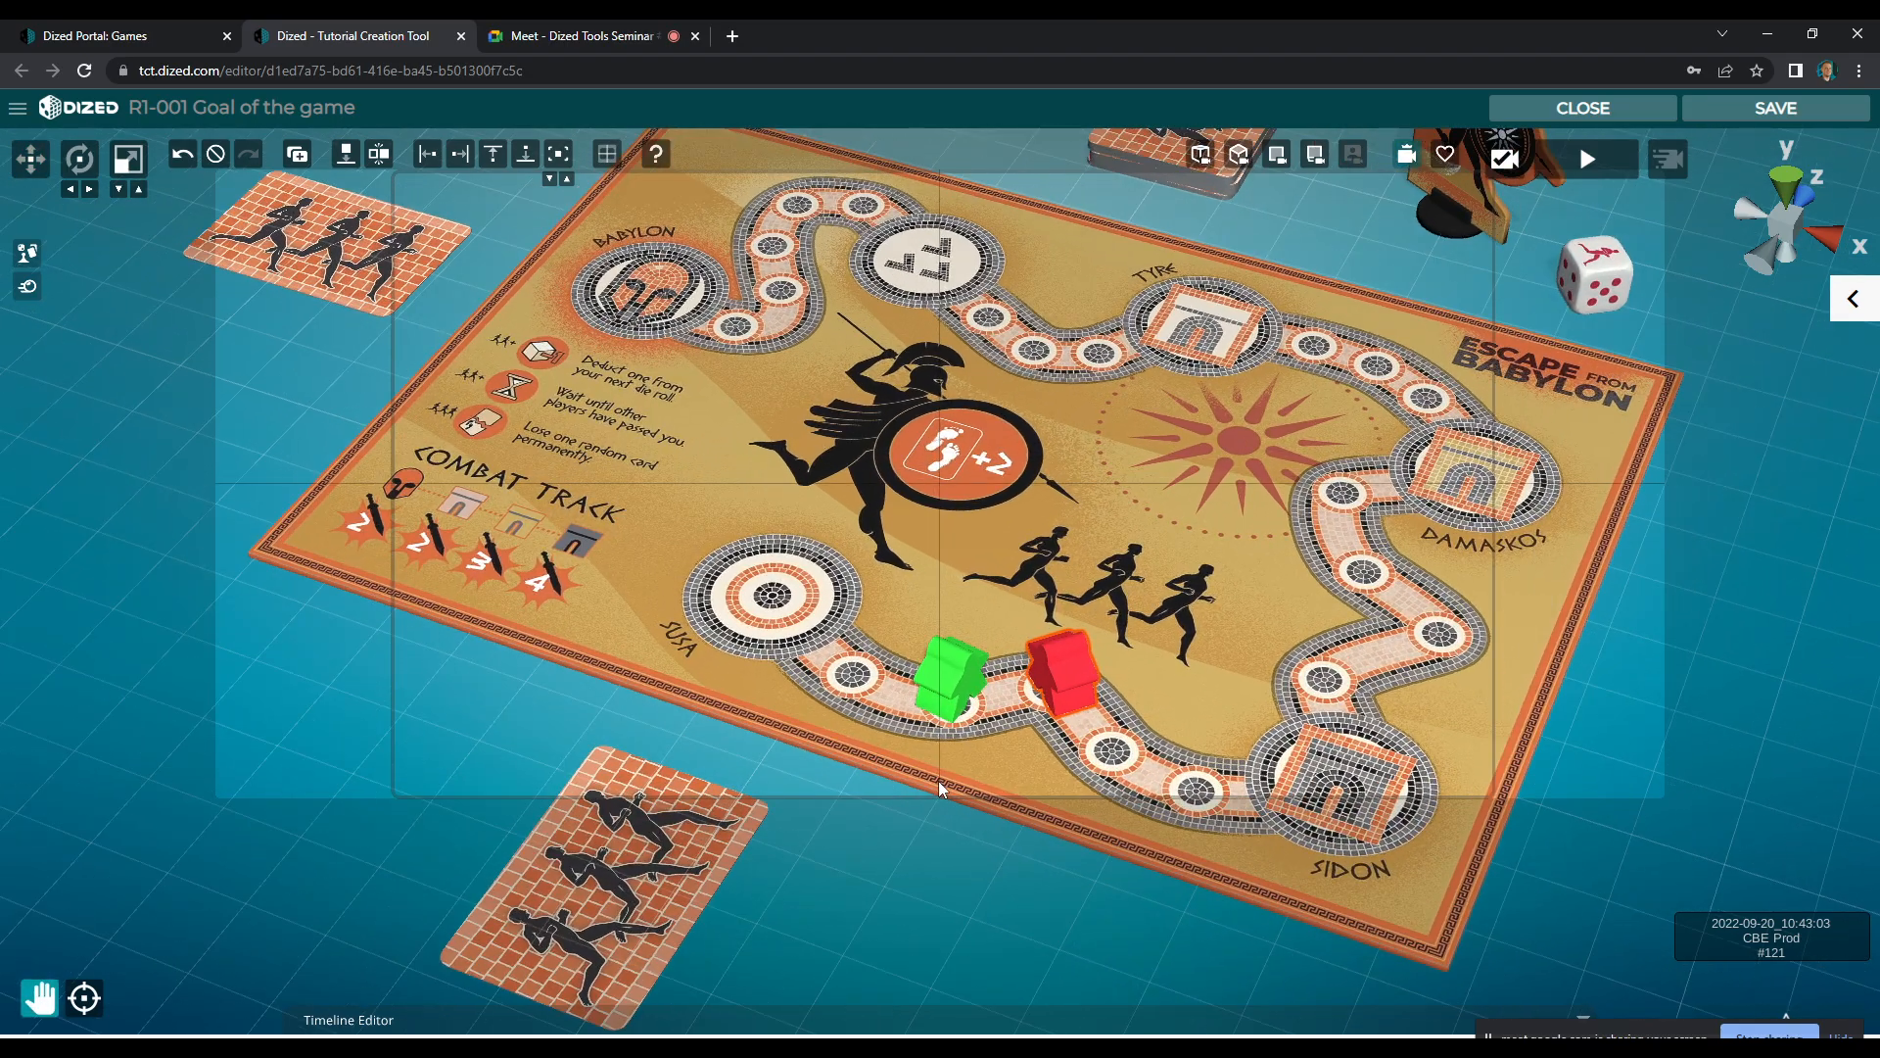
{"action": "scroll", "coordinate": [939, 780], "scroll_direction": "up", "scroll_amount": 3}
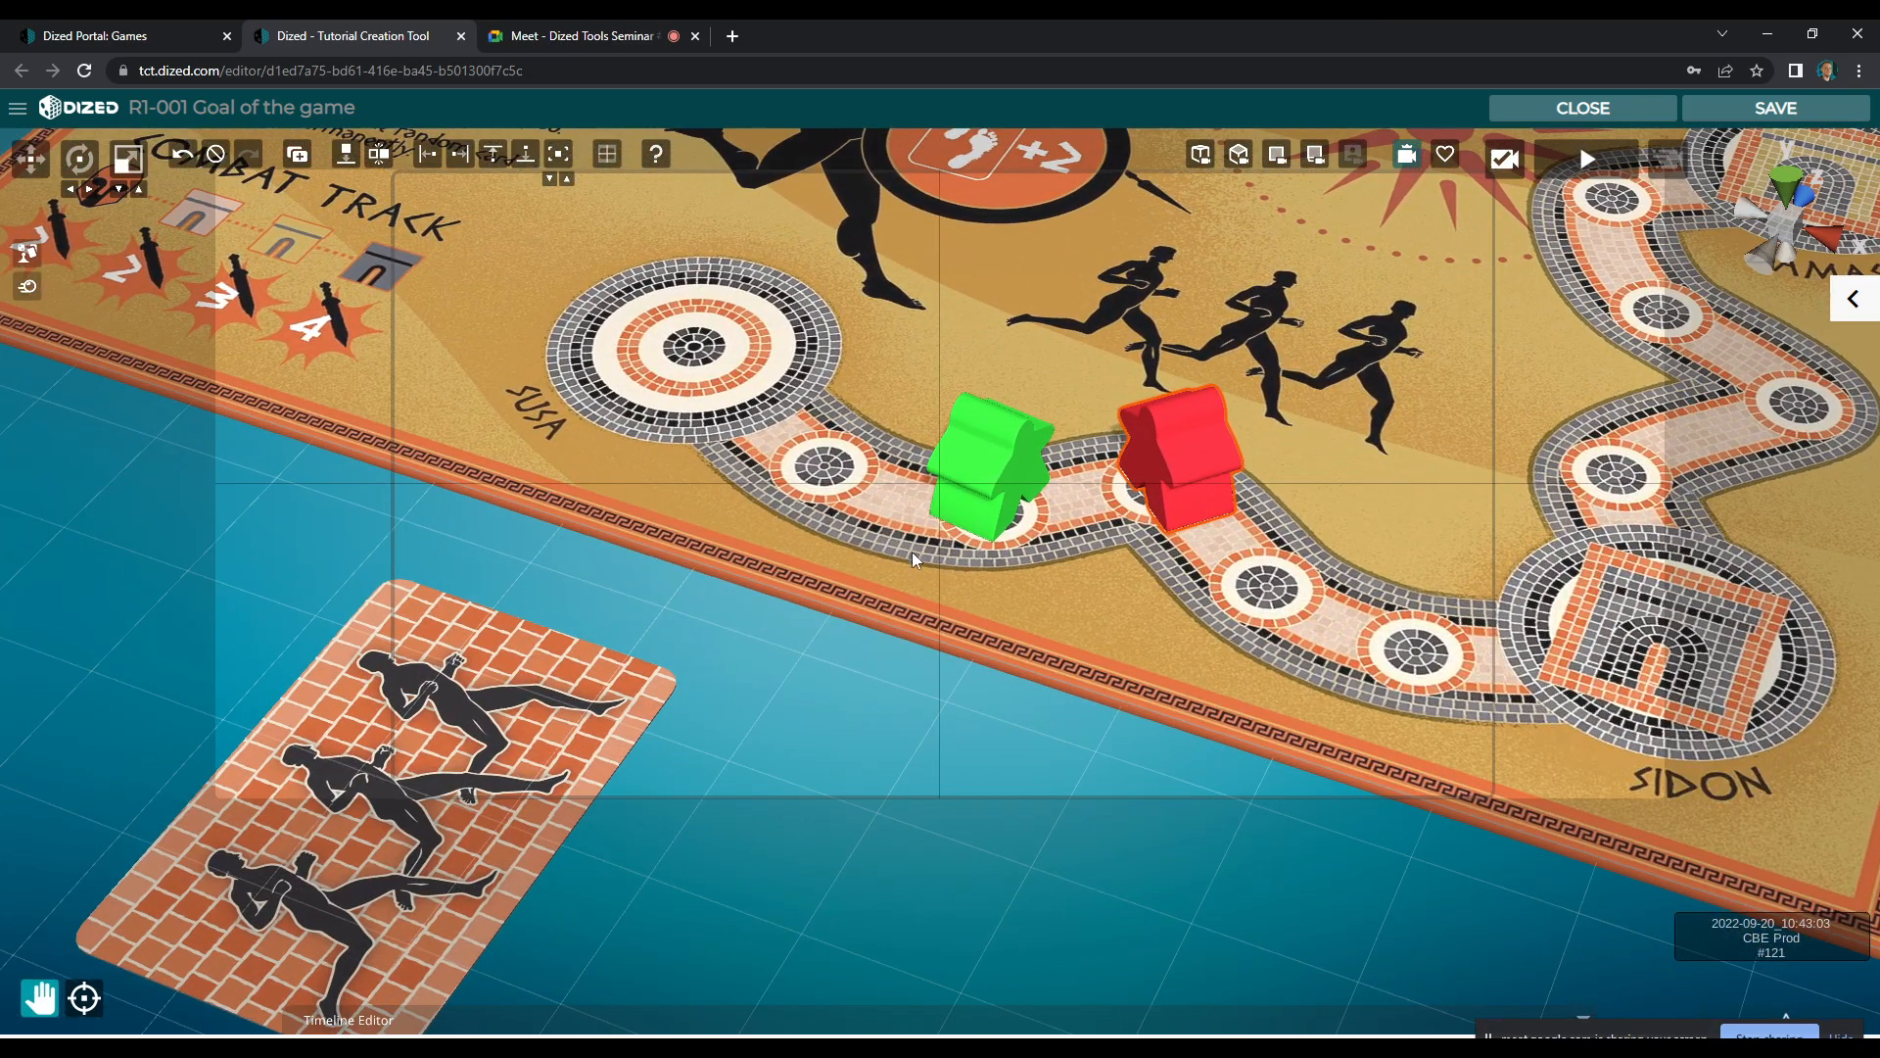
{"action": "scroll", "coordinate": [921, 578], "scroll_direction": "up", "scroll_amount": 3}
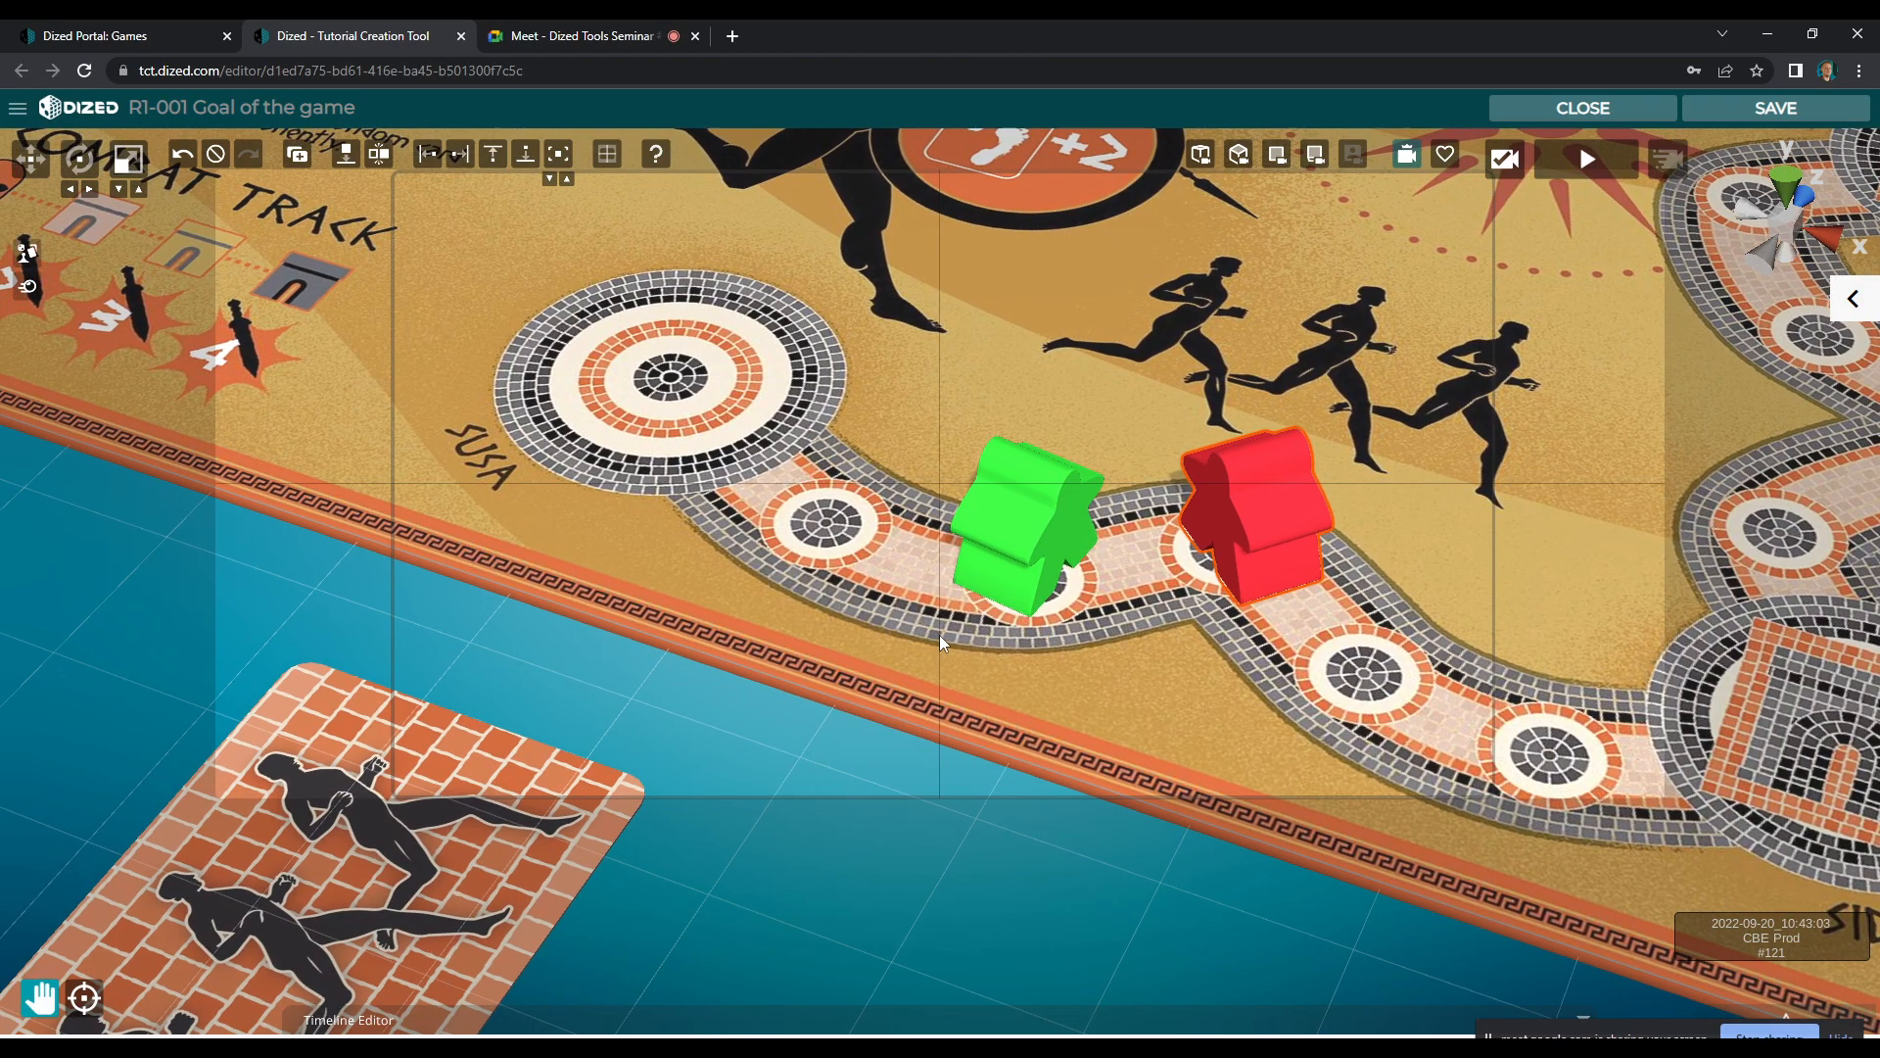
{"action": "scroll", "coordinate": [969, 641], "scroll_direction": "up", "scroll_amount": 2}
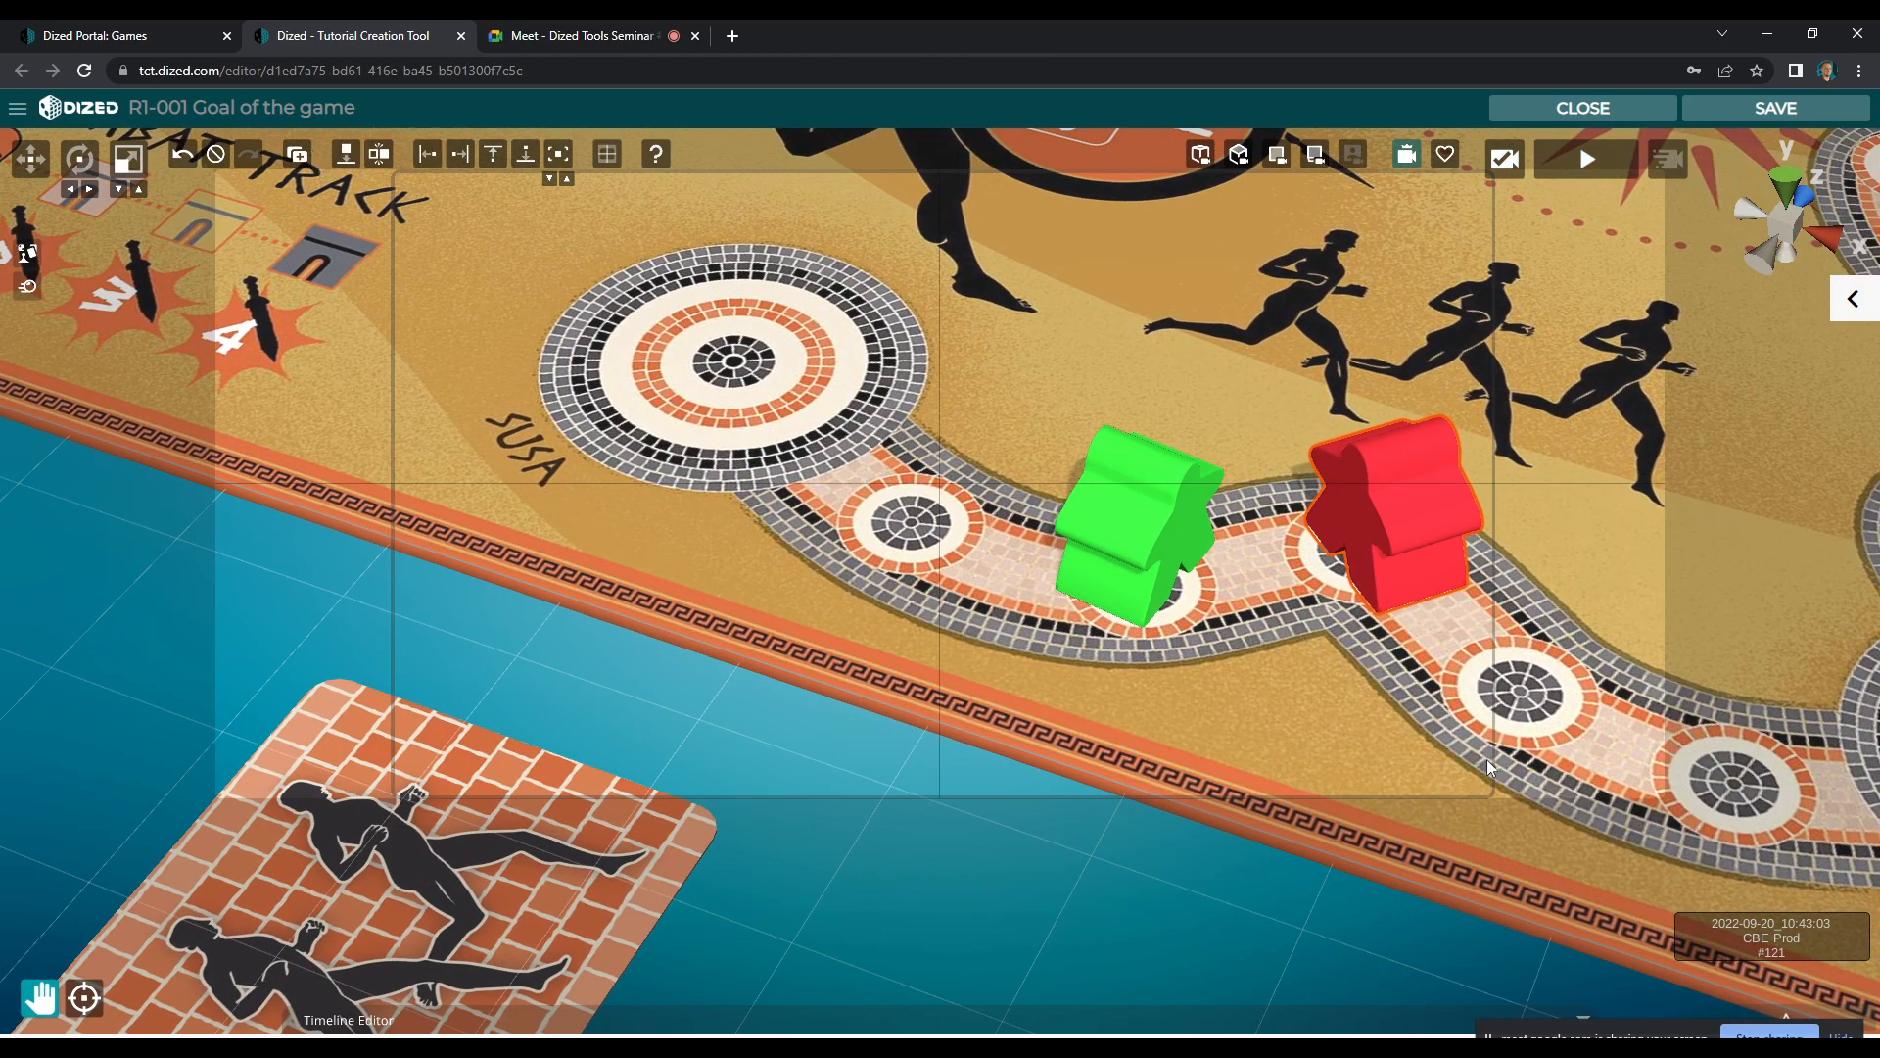
{"action": "left_click_drag", "start_coordinate": [1138, 653], "coordinate": [1337, 675]}
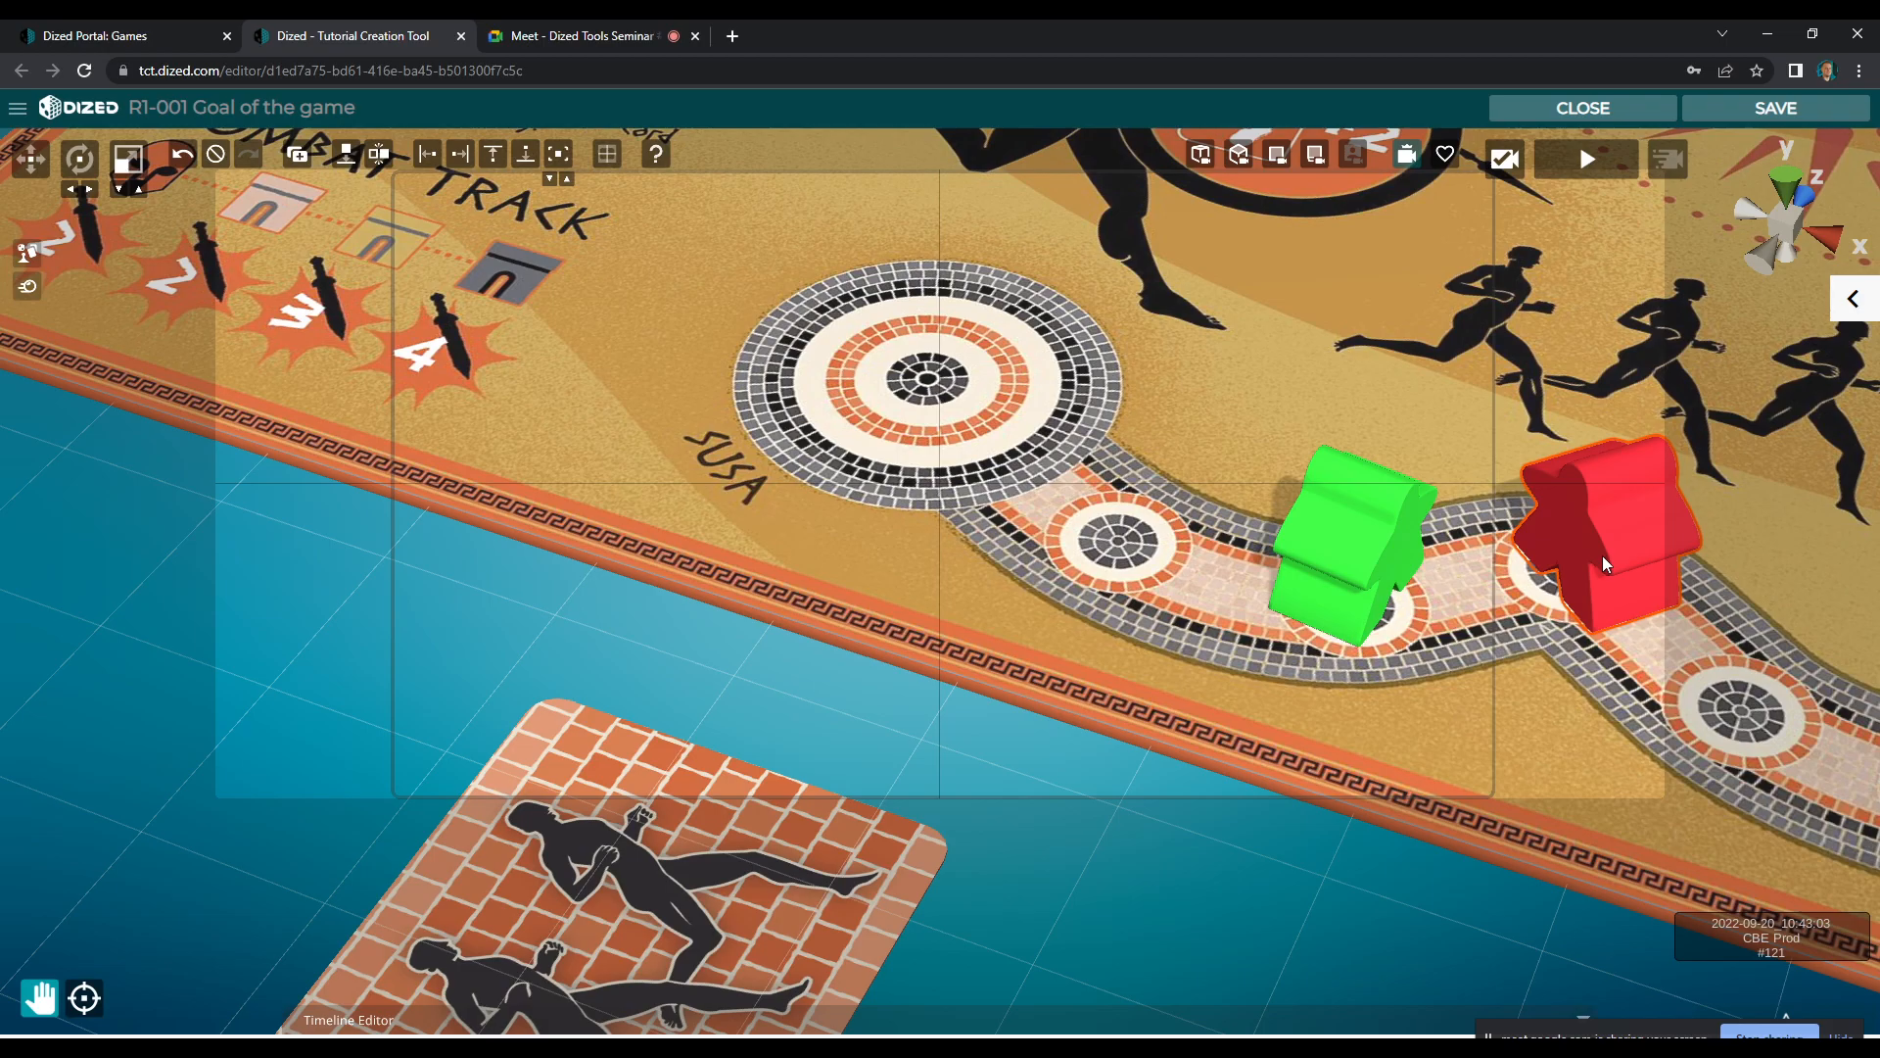
{"action": "left_click_drag", "start_coordinate": [1591, 666], "coordinate": [1445, 596]}
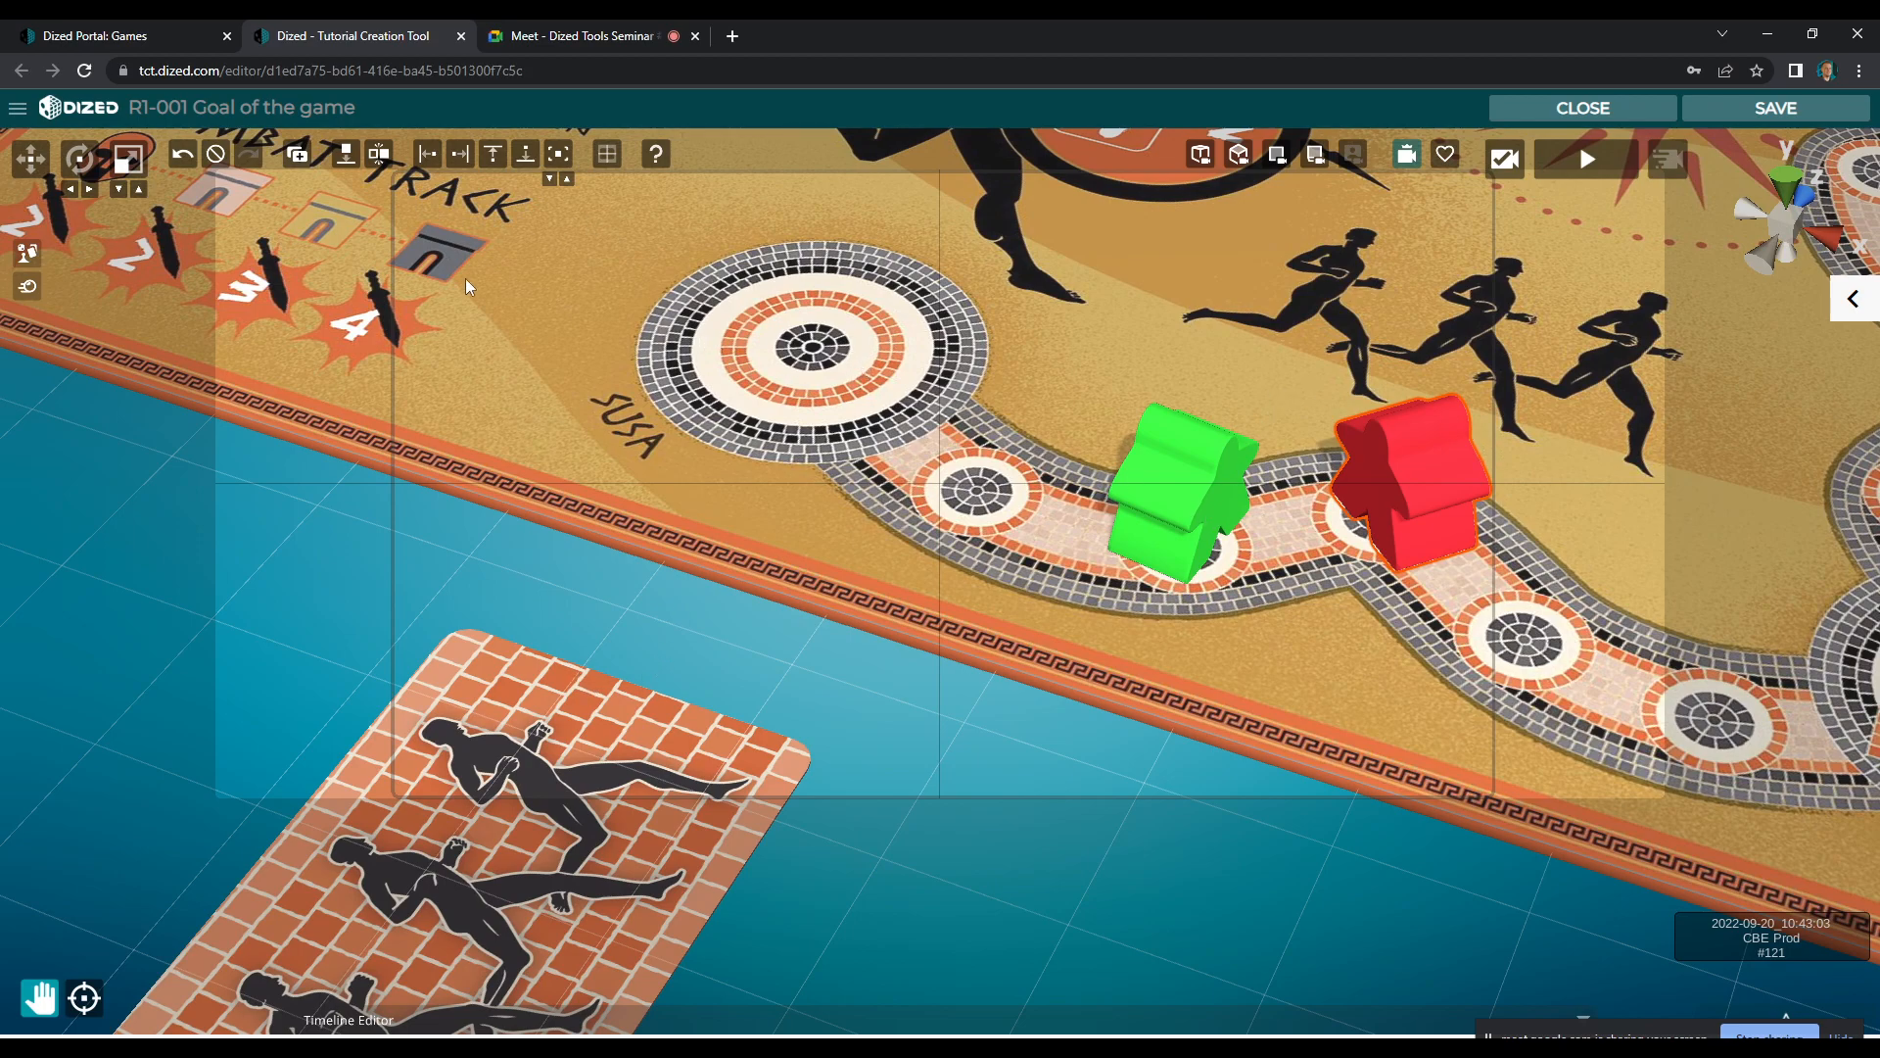
{"action": "left_click_drag", "start_coordinate": [1044, 602], "coordinate": [1049, 606]}
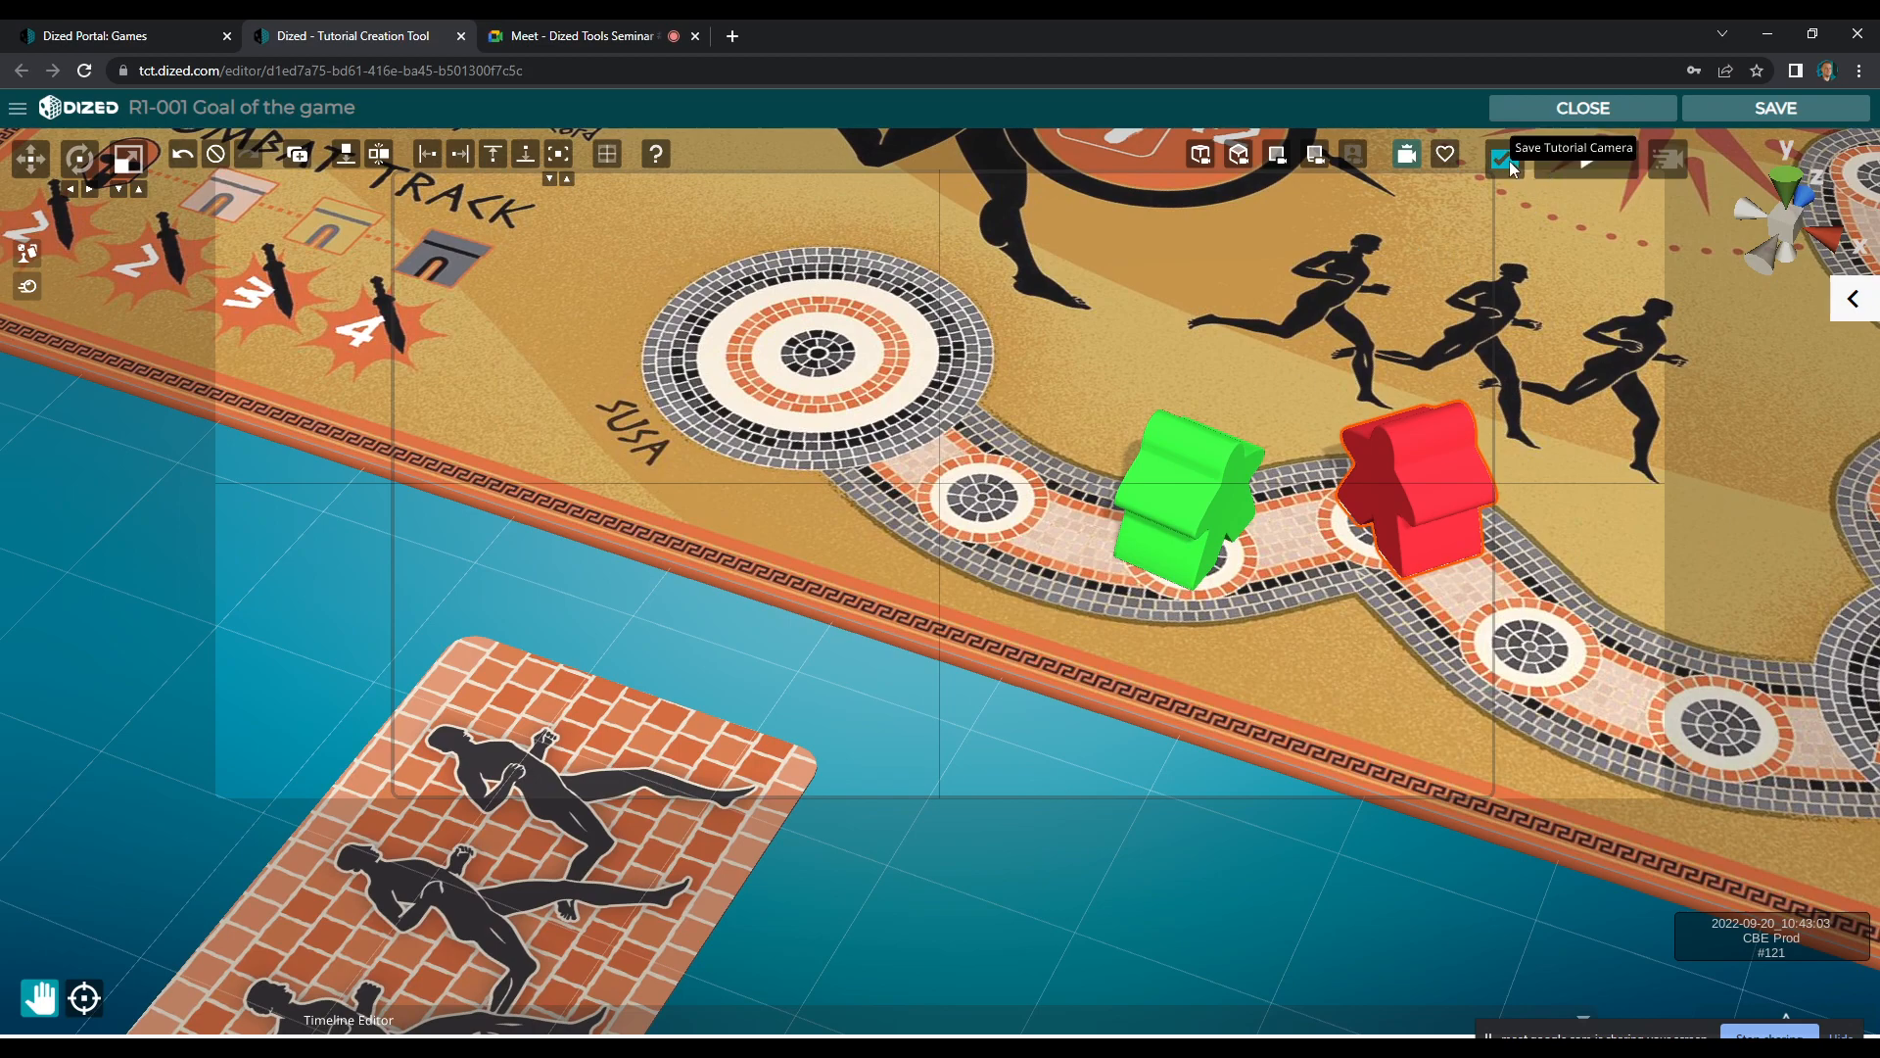
Add the orange number 2 movement card from the Smart Objects to the scene and hide the object list
{"action": "left_click", "coordinate": [26, 257]}
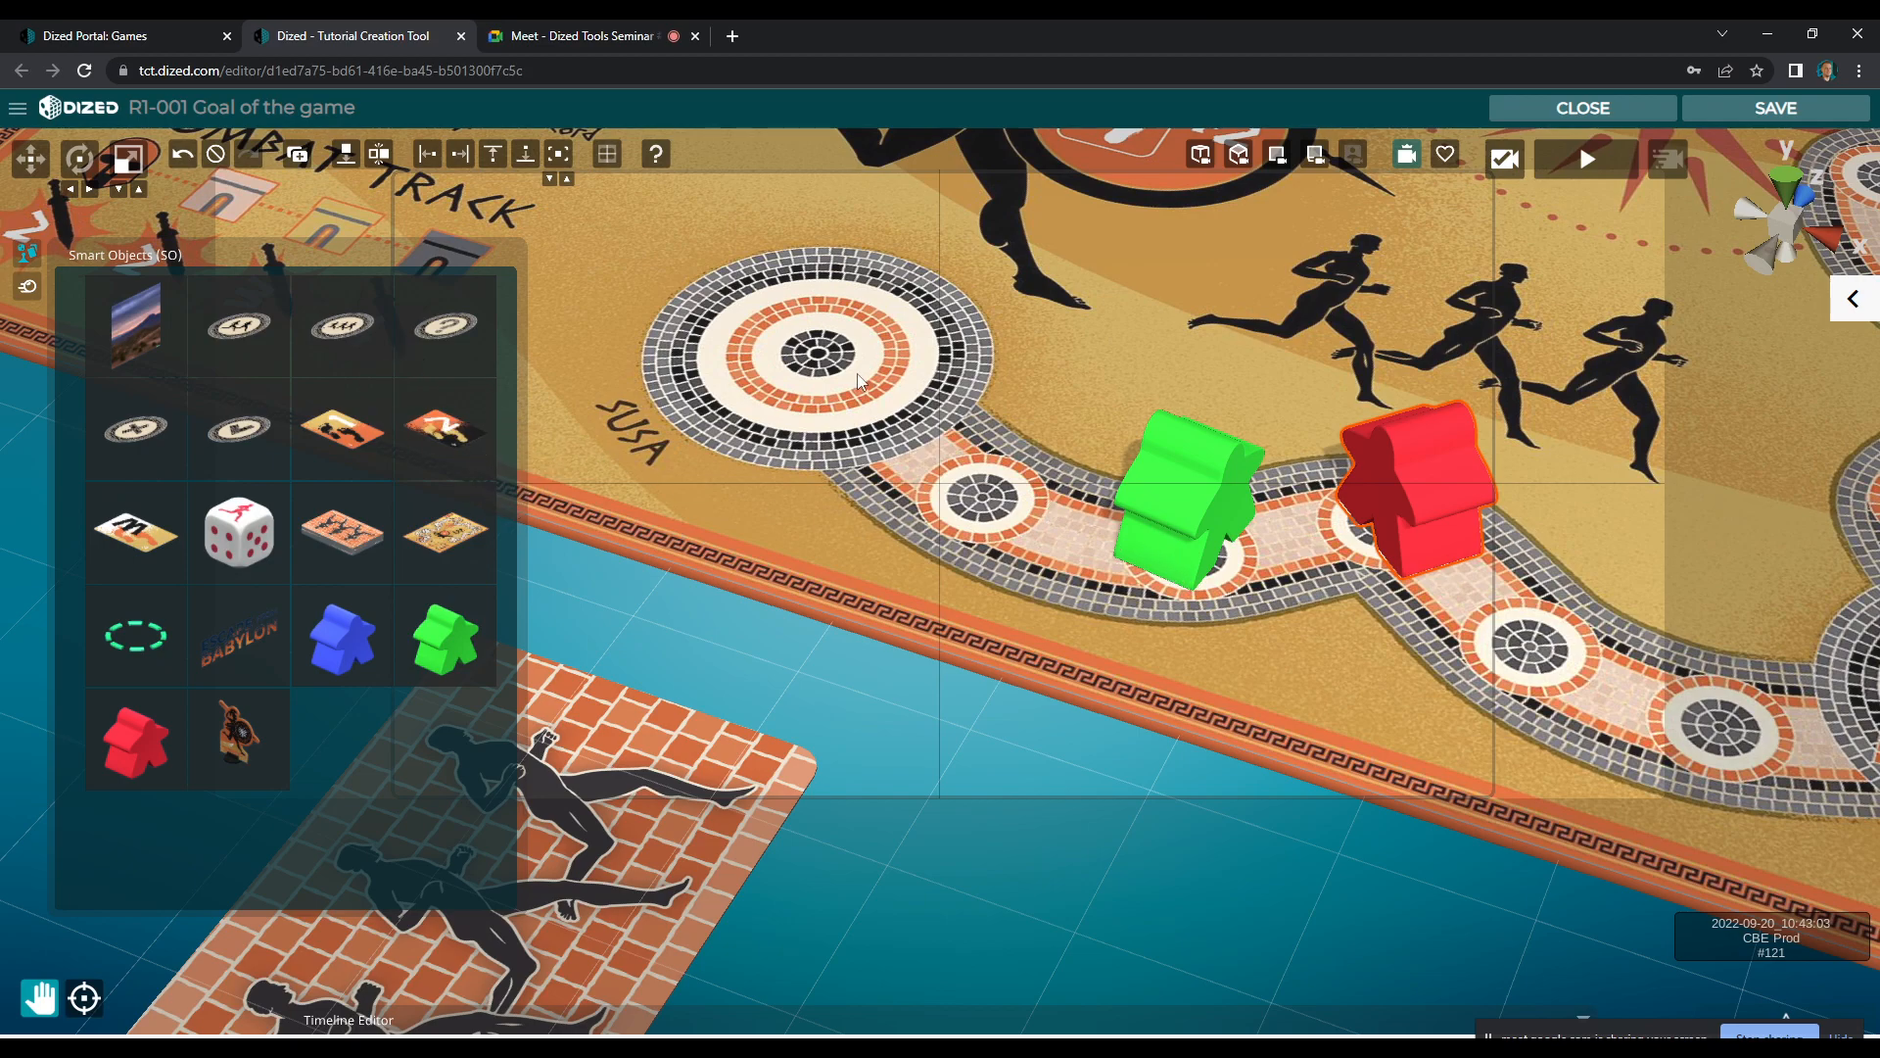
{"action": "left_click", "coordinate": [455, 424]}
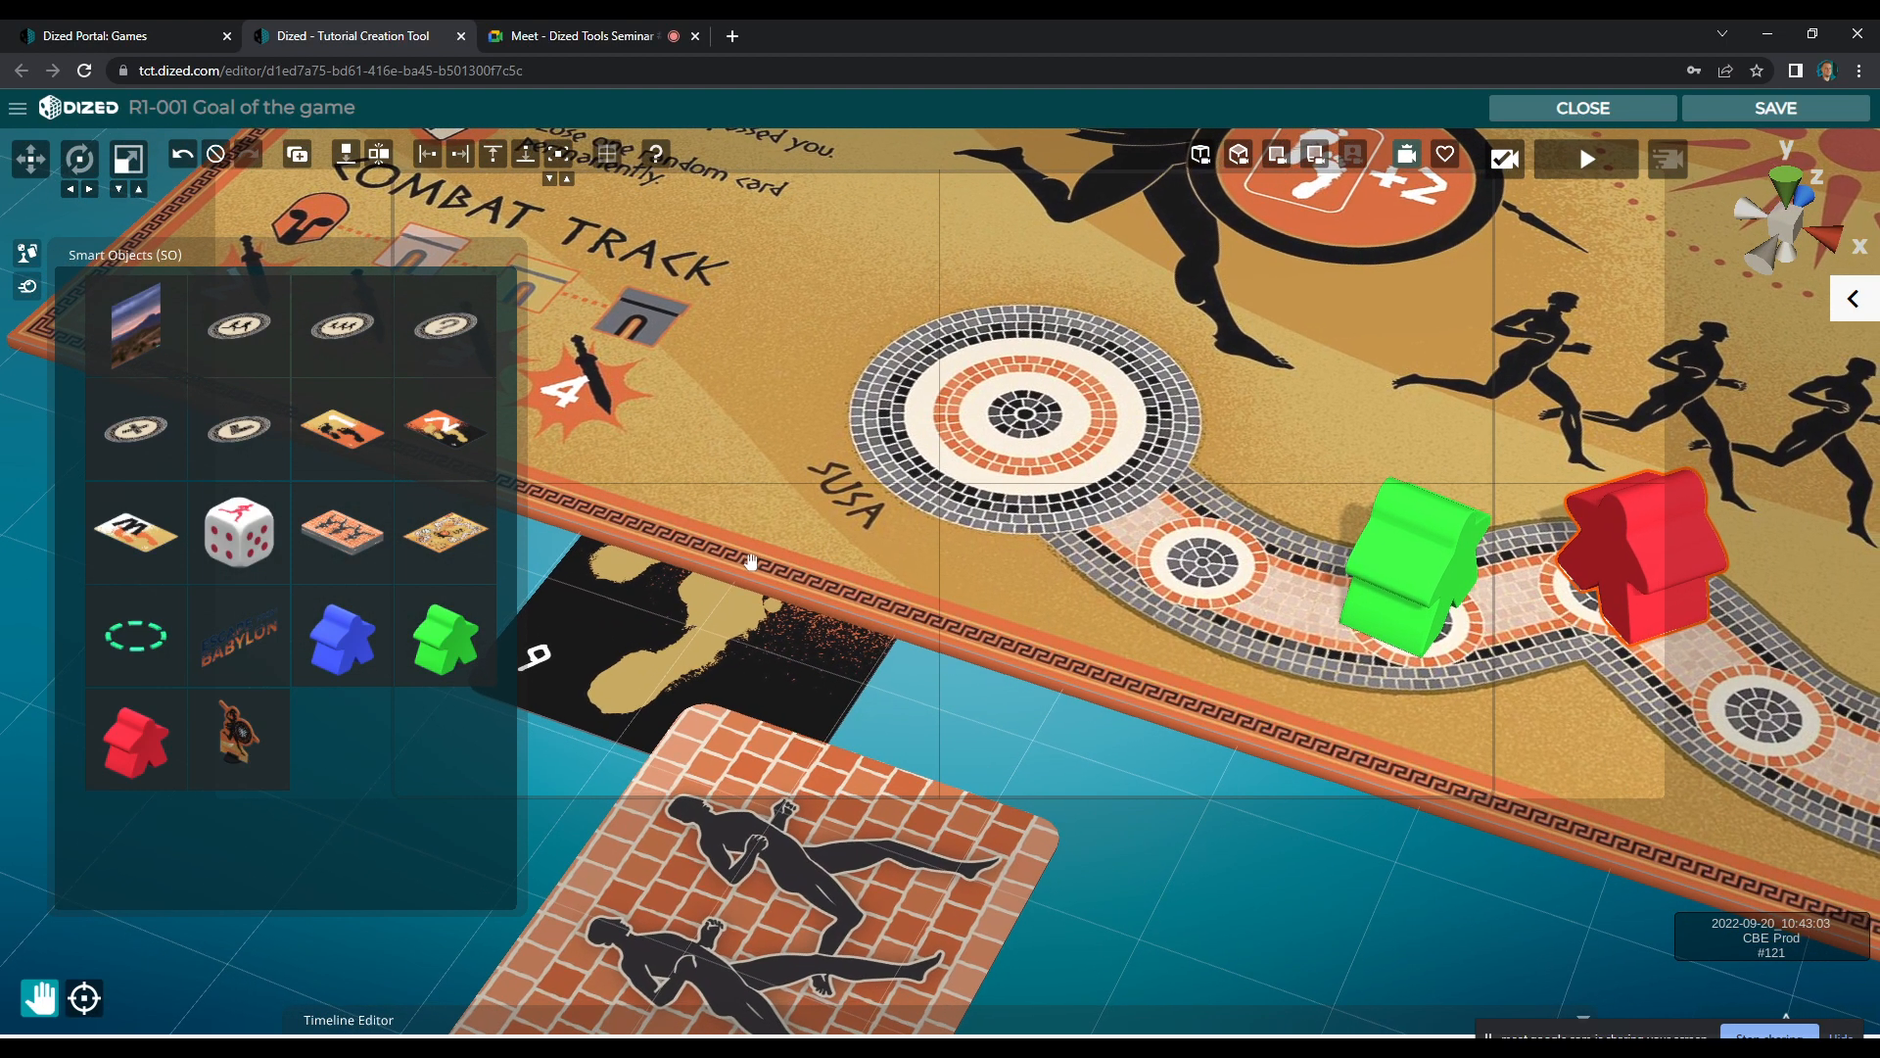
{"action": "left_click", "coordinate": [25, 257]}
Lift the number 2 movement card above the board and rotate it upright to face the camera
{"action": "key", "text": "w"}
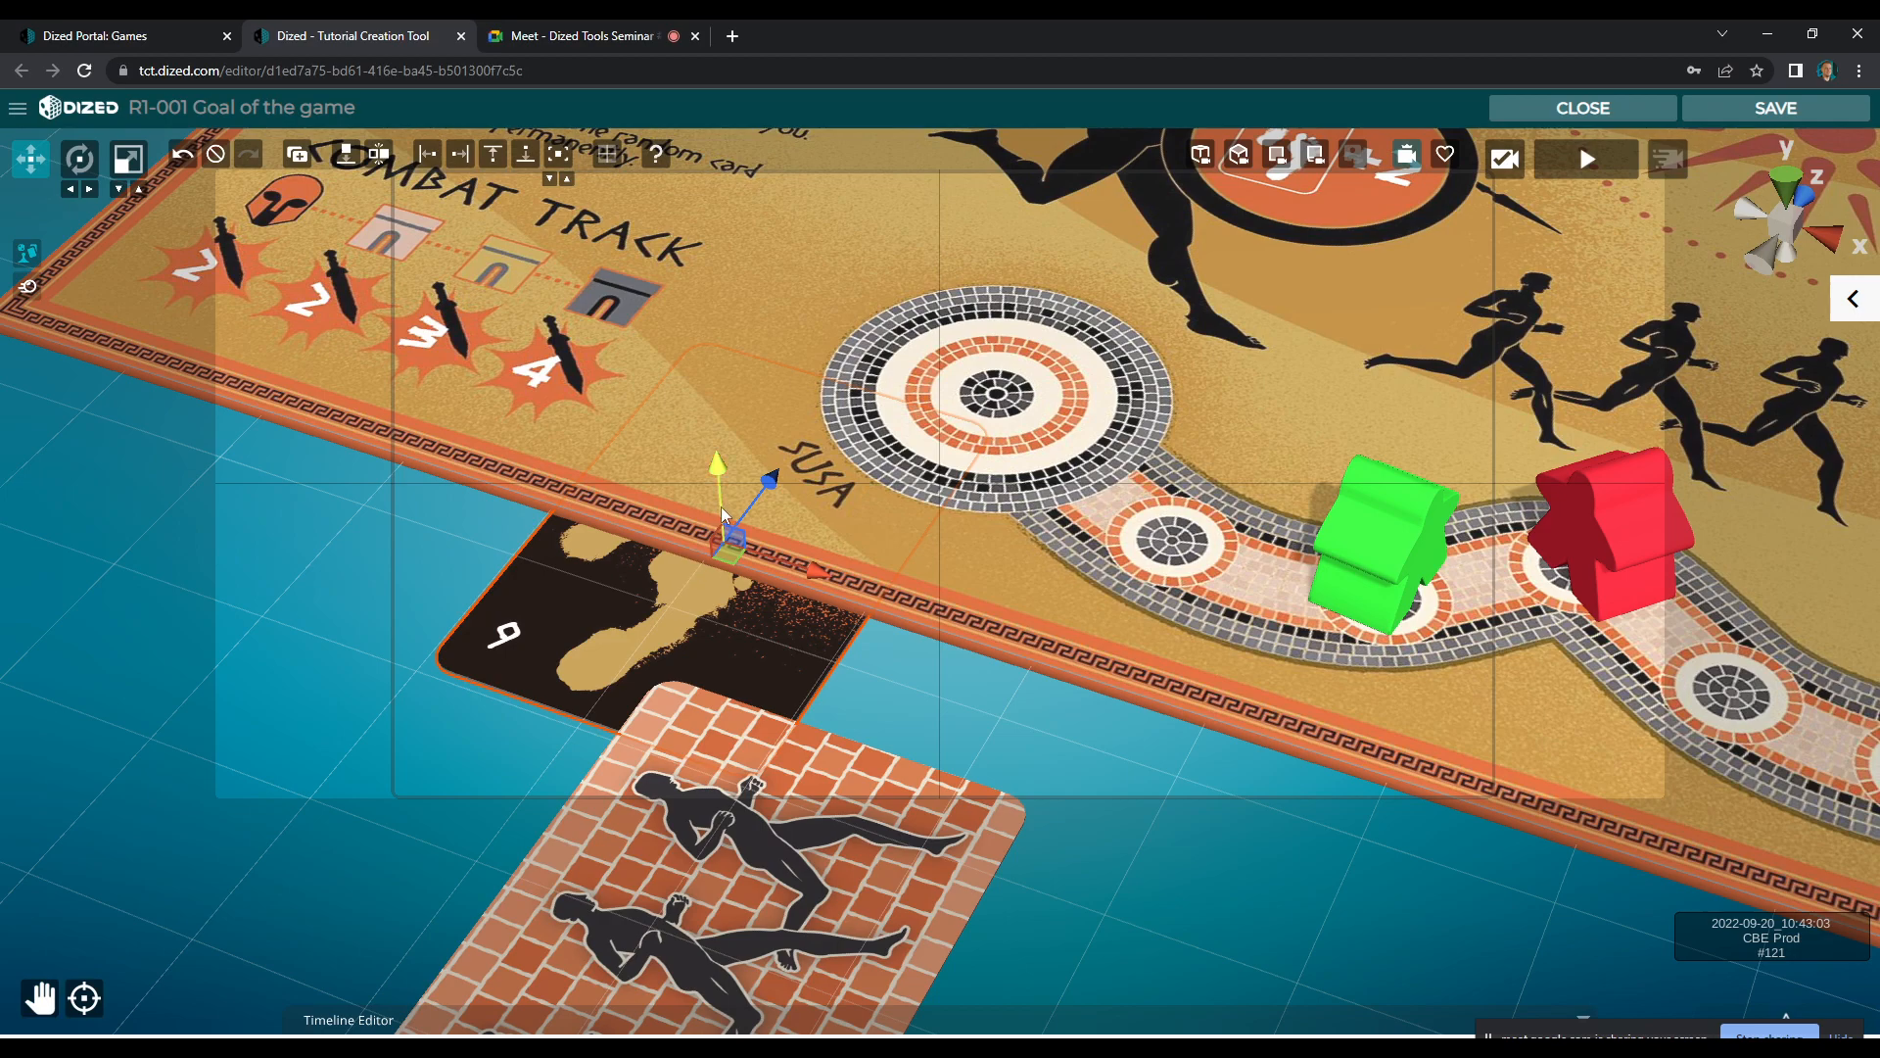
{"action": "left_click_drag", "start_coordinate": [721, 507], "coordinate": [697, 555]}
{"action": "key", "text": "e"}
{"action": "left_click_drag", "start_coordinate": [691, 637], "coordinate": [682, 451]}
{"action": "key", "text": "w"}
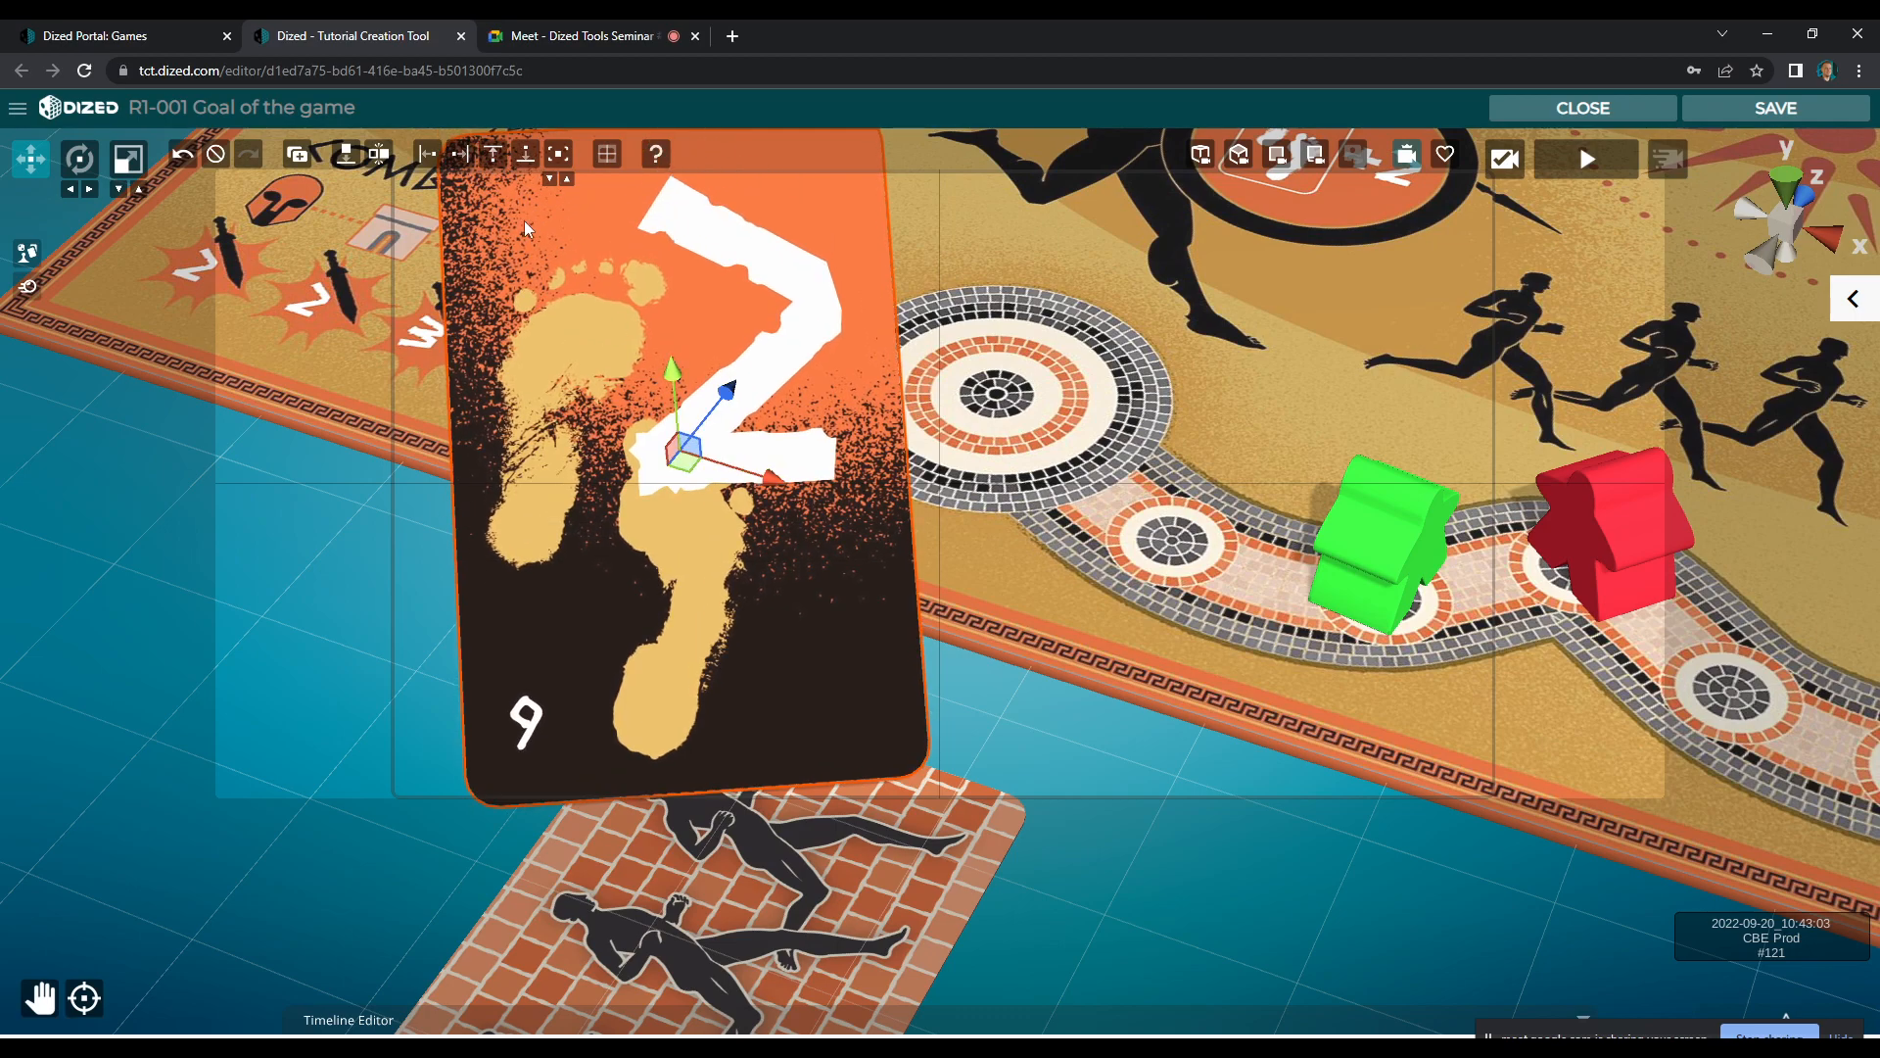
Return to the framed camera view, then reposition and slightly turn the number 2 card beside Susa
{"action": "left_click", "coordinate": [1315, 154]}
{"action": "left_click", "coordinate": [1406, 156]}
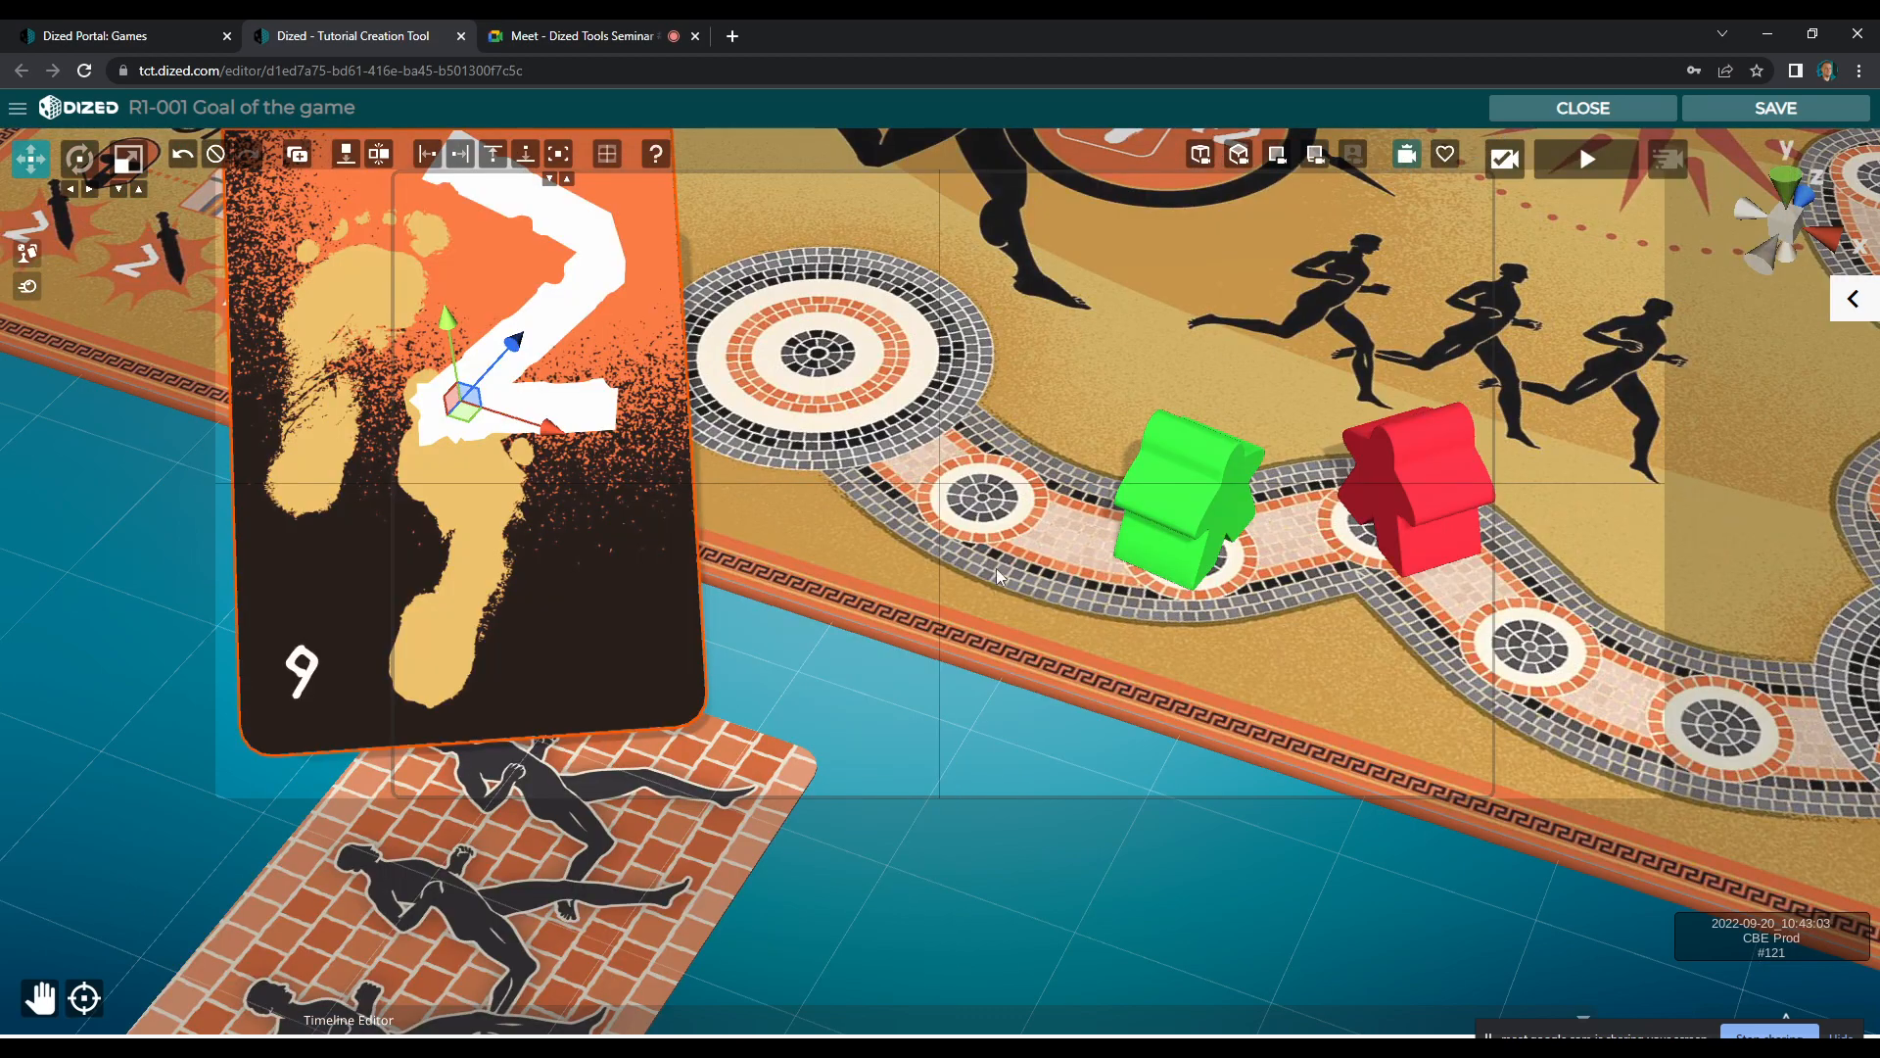
{"action": "left_click_drag", "start_coordinate": [468, 401], "coordinate": [564, 489]}
{"action": "key", "text": "e"}
{"action": "key", "text": "w"}
{"action": "key", "text": "e"}
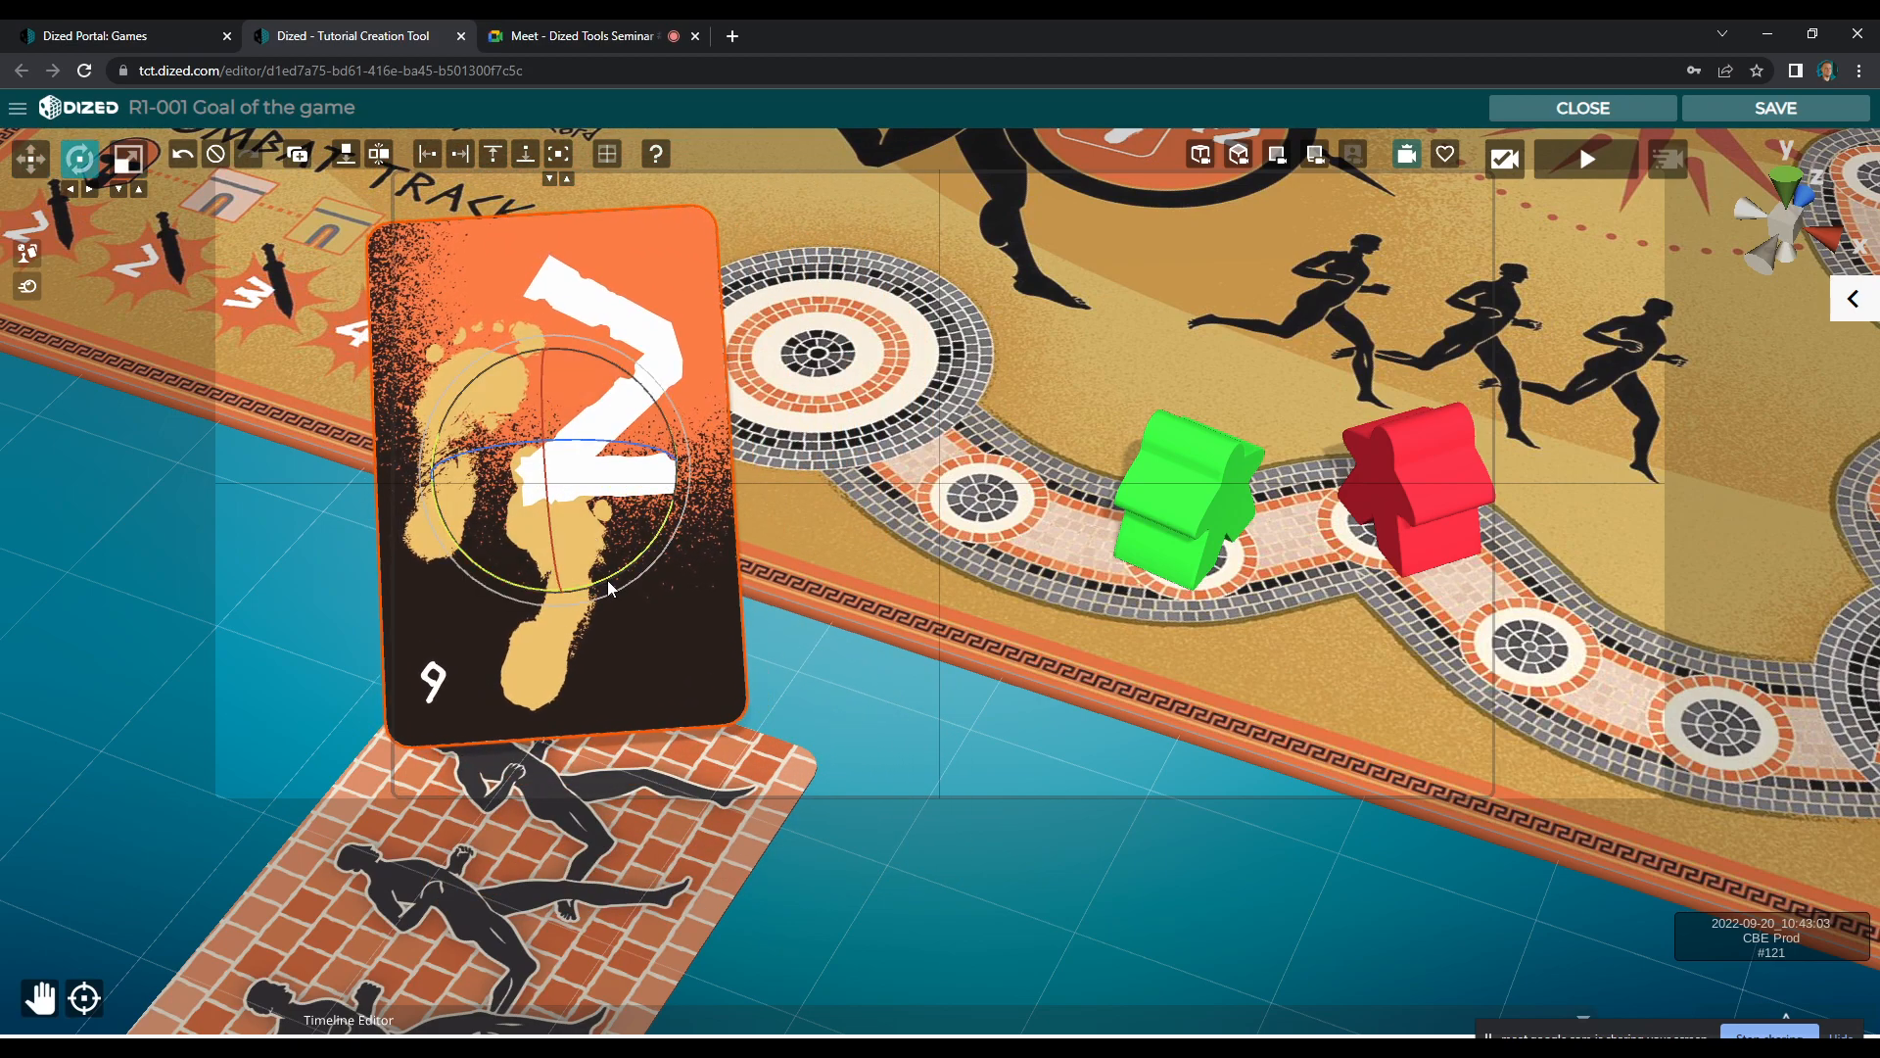
{"action": "left_click_drag", "start_coordinate": [609, 588], "coordinate": [615, 583]}
{"action": "key", "text": "w"}
{"action": "left_click_drag", "start_coordinate": [568, 482], "coordinate": [560, 523]}
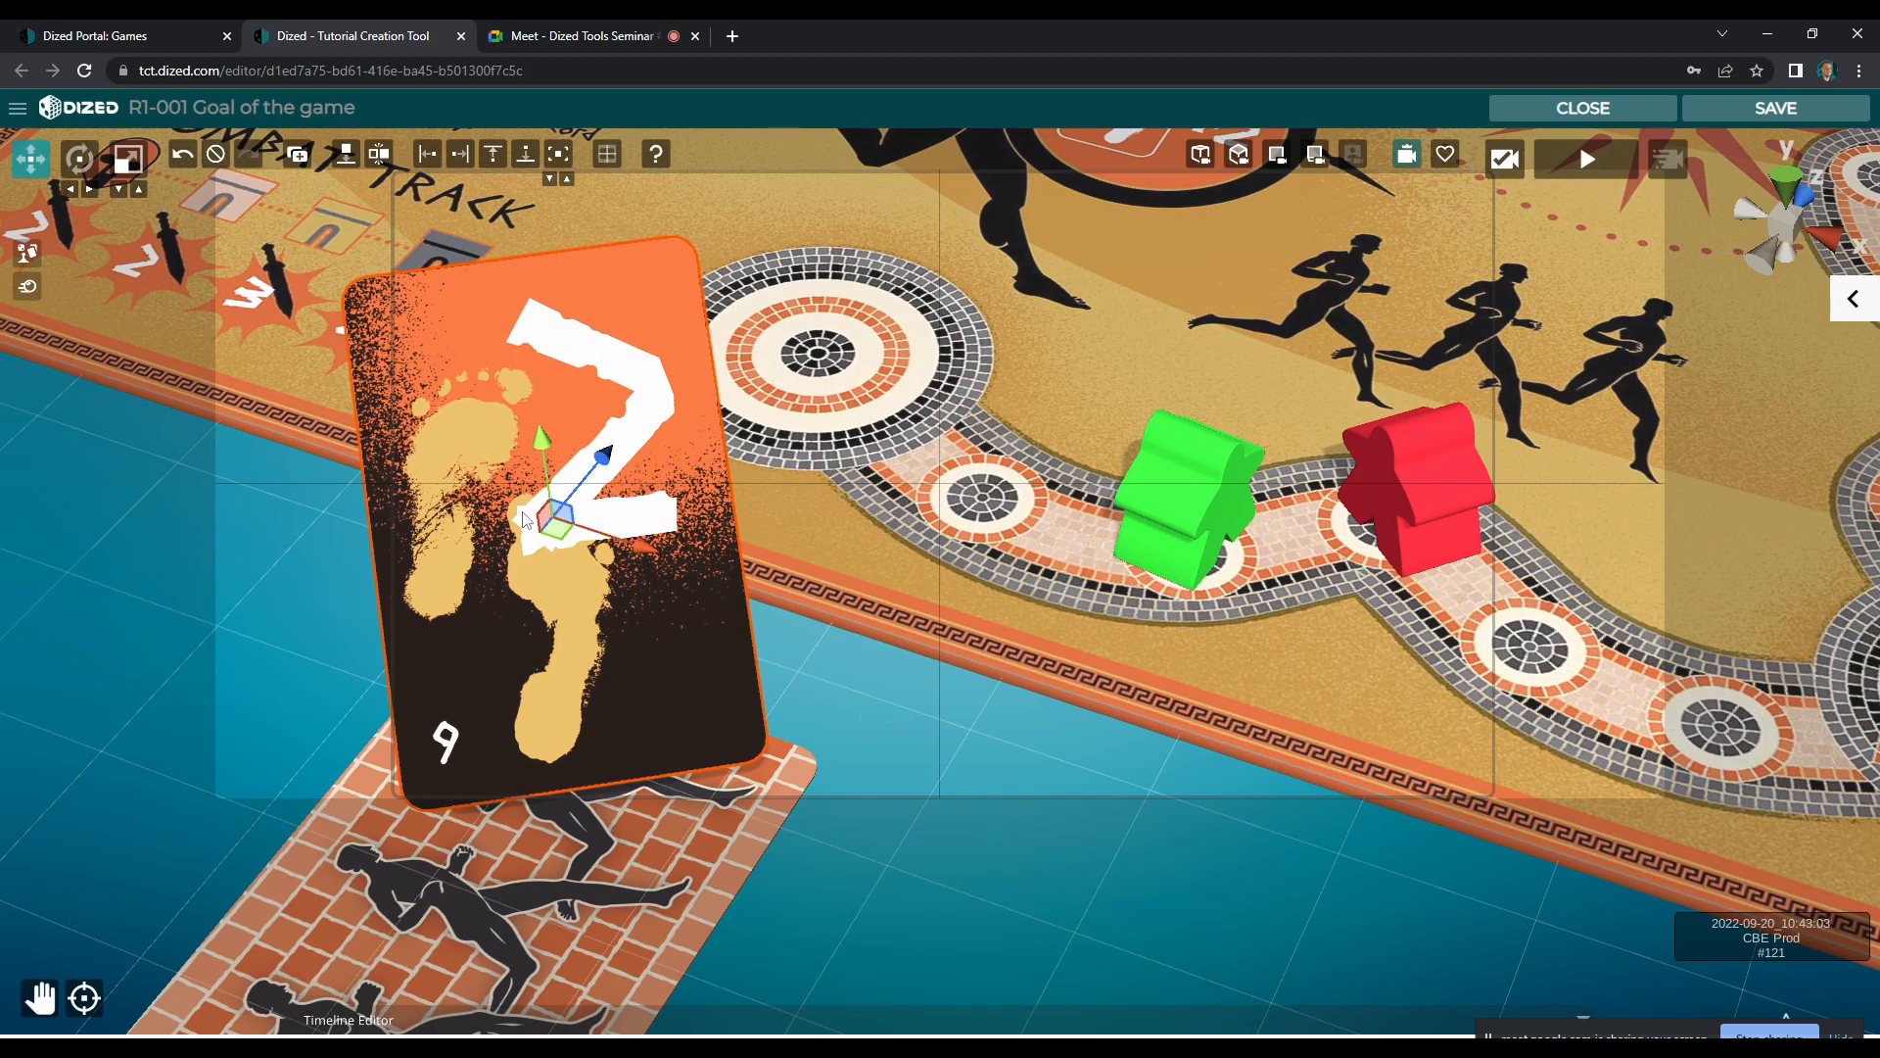
Nudge the number 2 card, record an animation segment for it on the timeline and shift it to start at 0.5 s
{"action": "left_click_drag", "start_coordinate": [563, 528], "coordinate": [548, 519]}
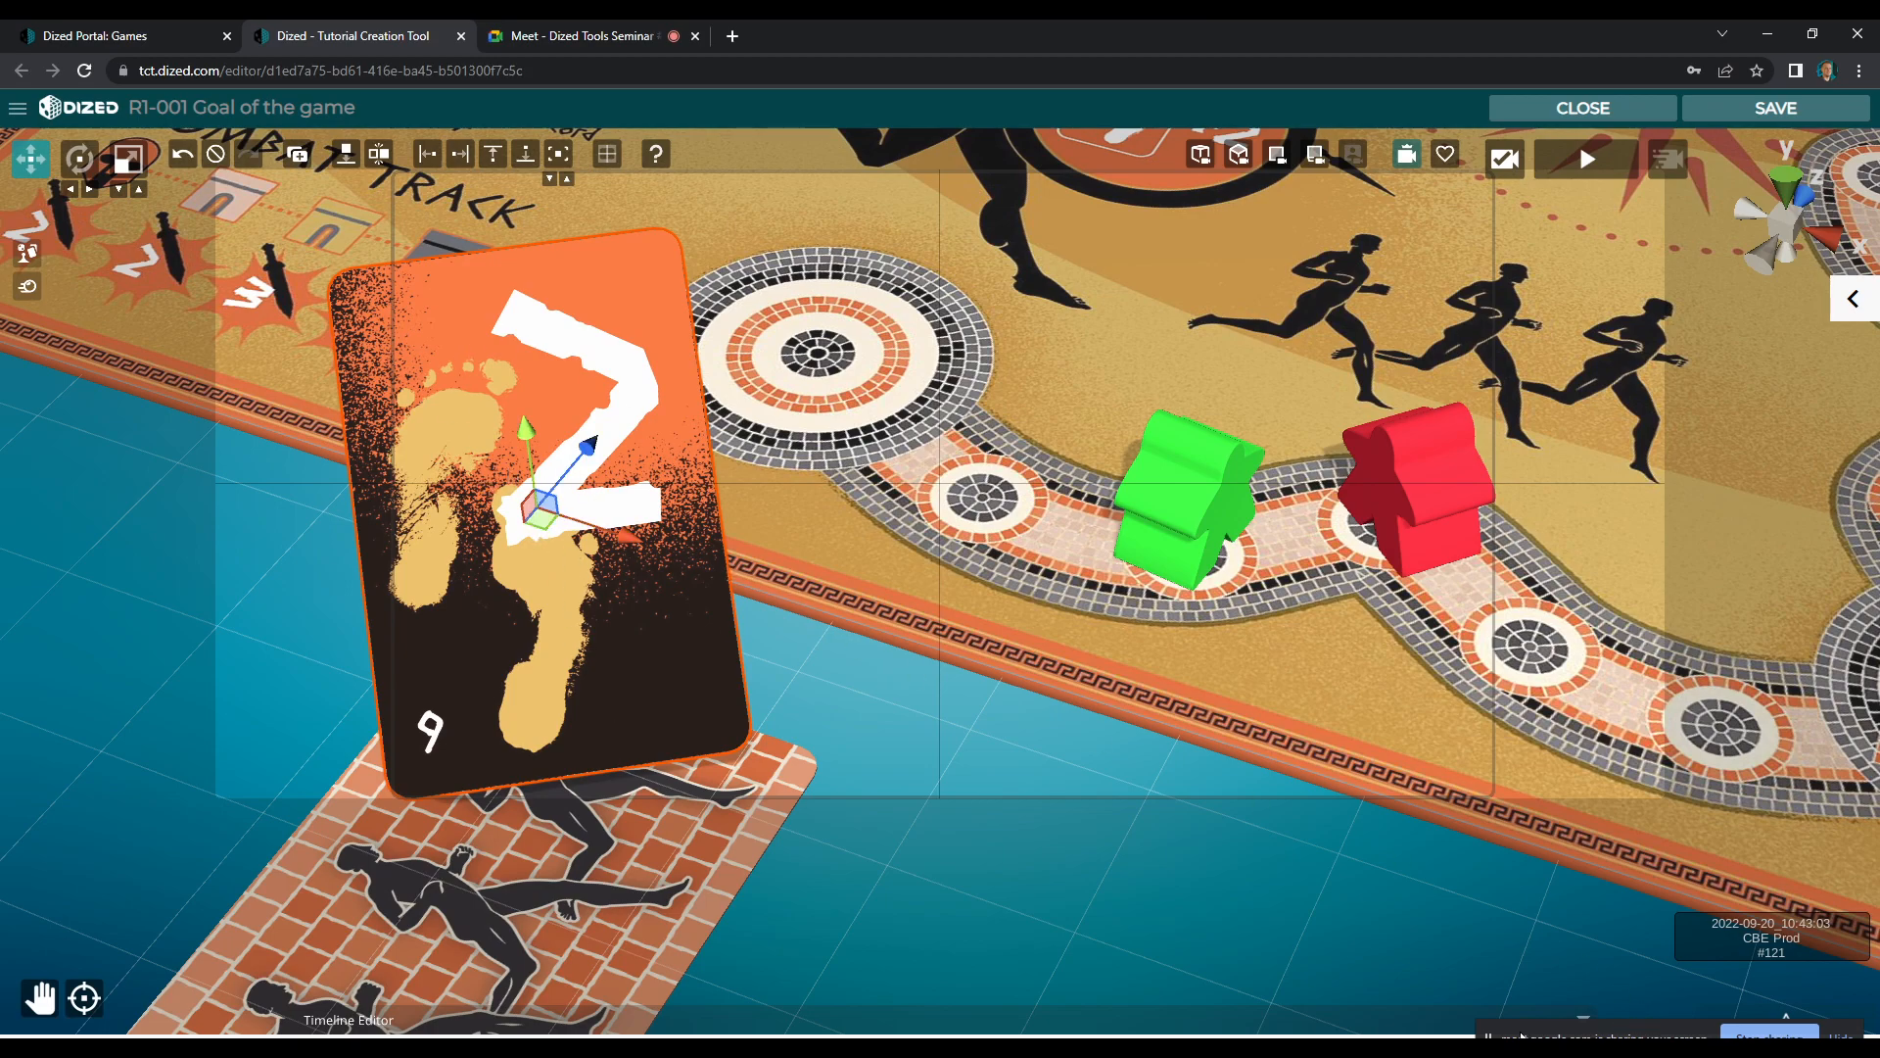
{"action": "left_click", "coordinate": [1450, 1024]}
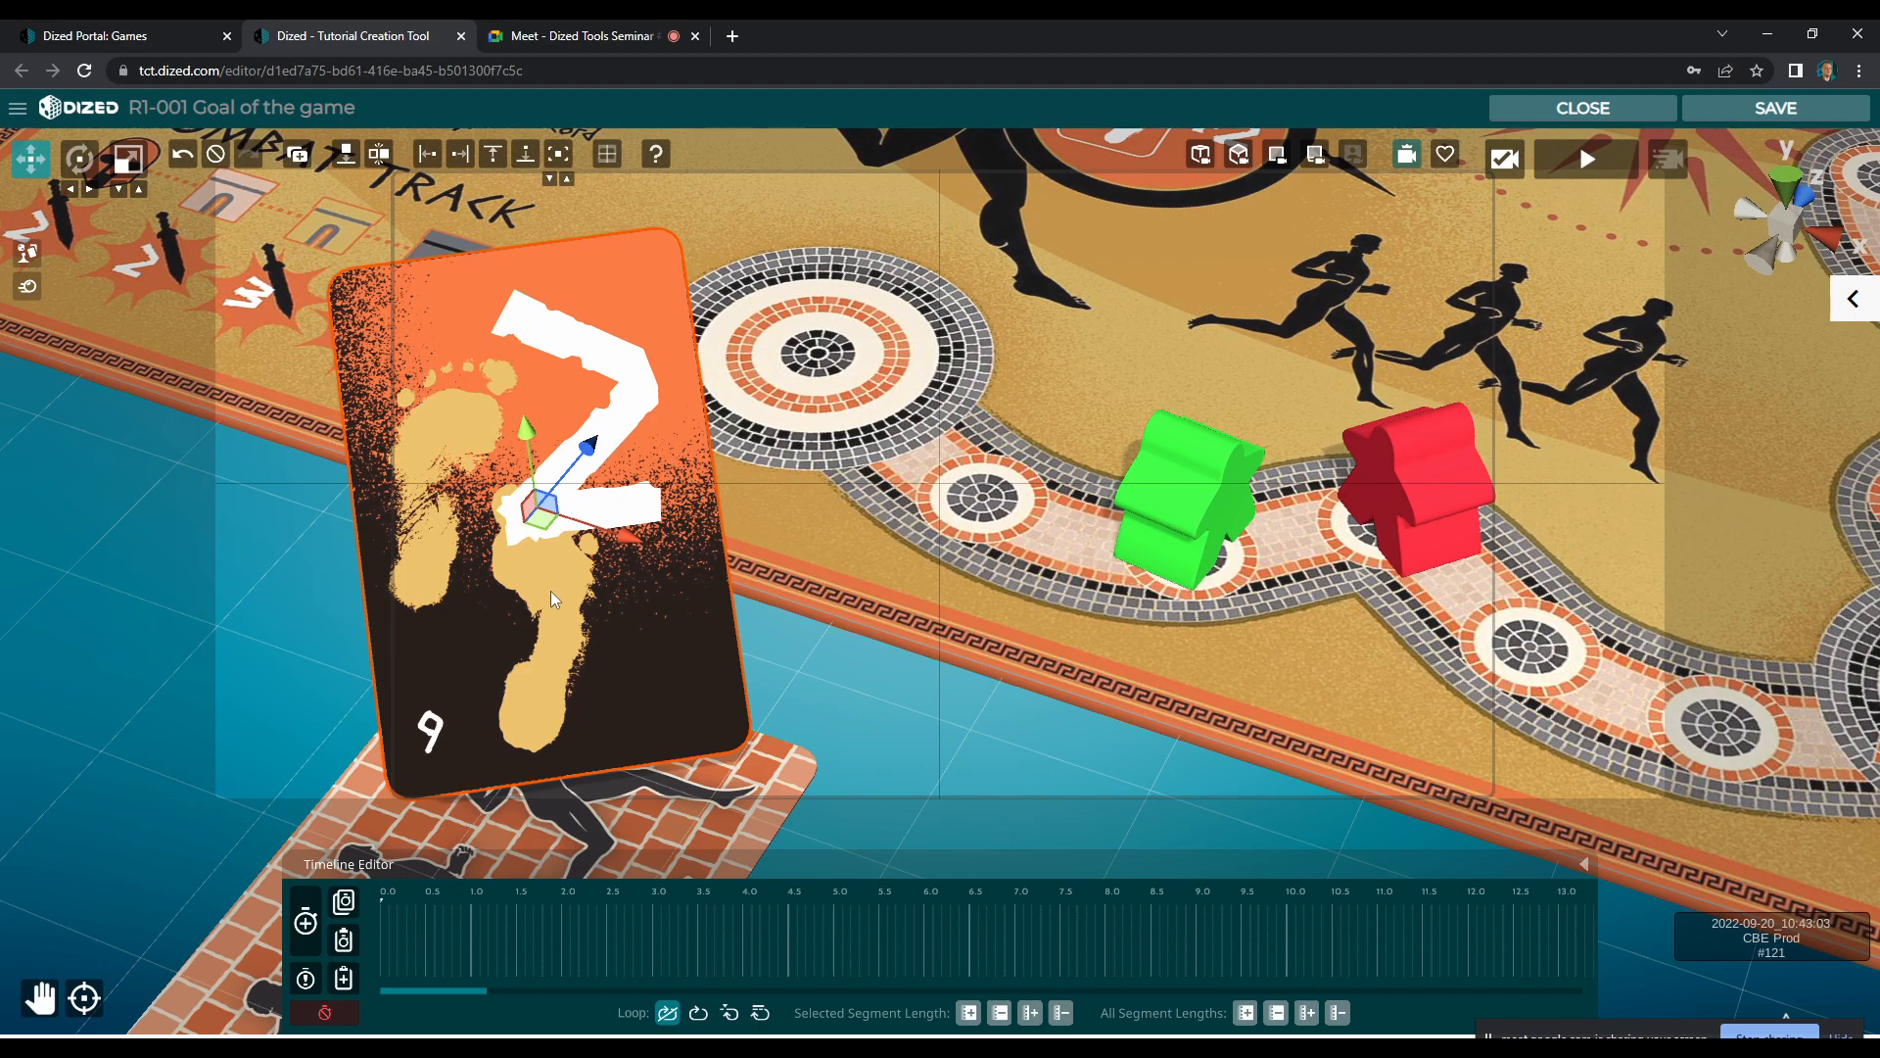
{"action": "left_click", "coordinate": [305, 925]}
{"action": "left_click", "coordinate": [304, 925]}
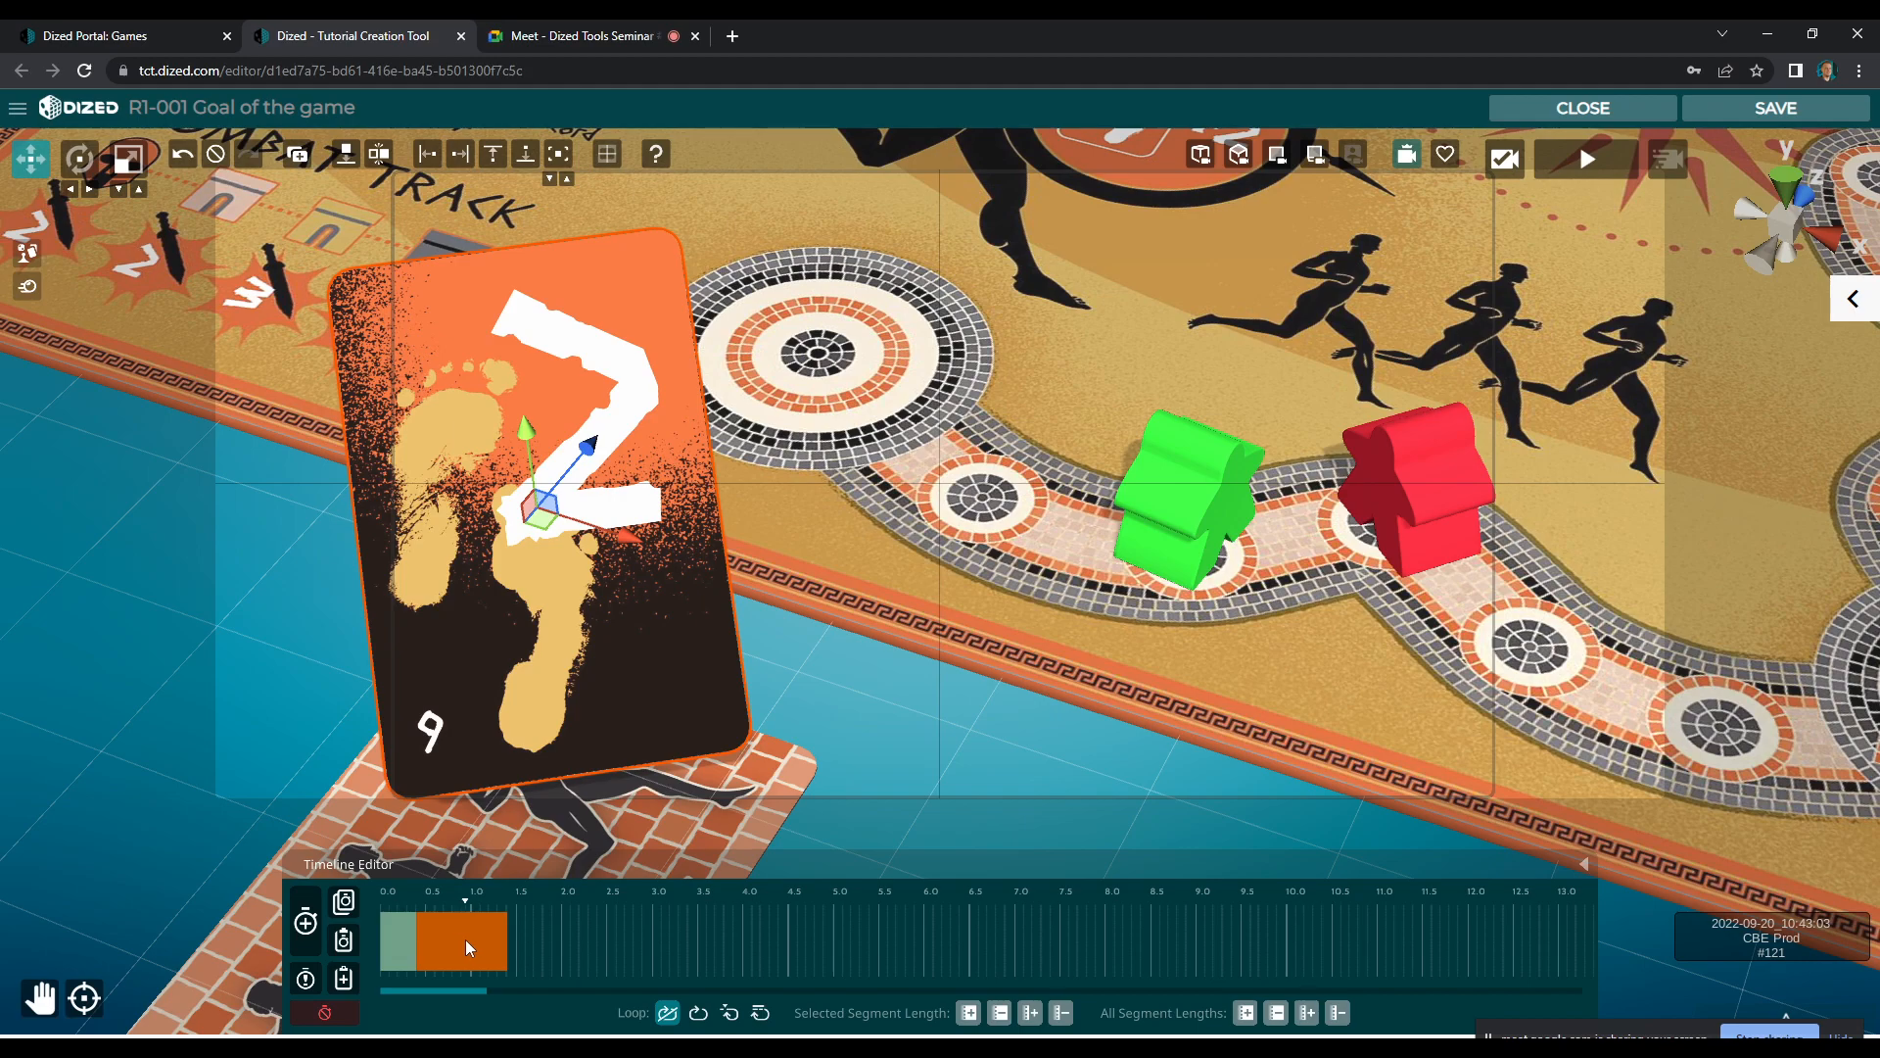
{"action": "left_click", "coordinate": [451, 939]}
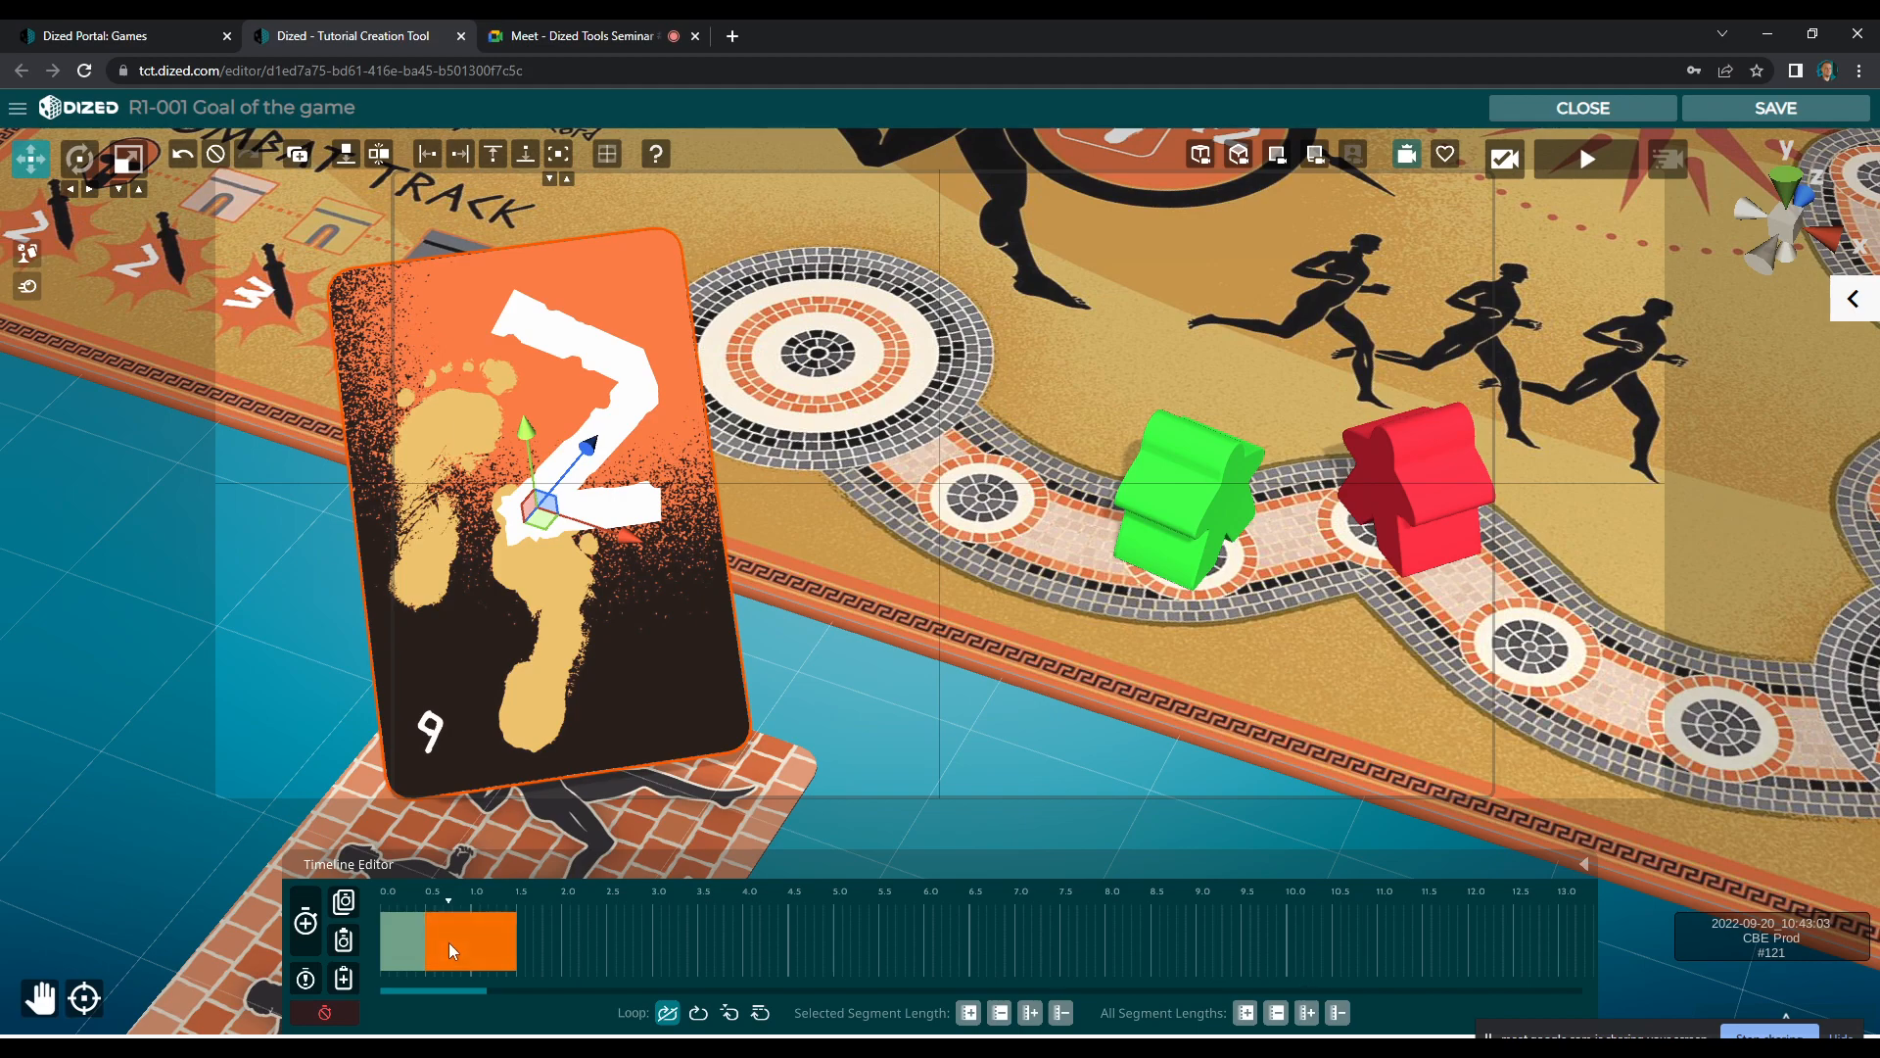
Set the segment's start with the number 2 card outside the camera view and shorten the segment to end at 1.0 s
{"action": "right_click", "coordinate": [458, 942]}
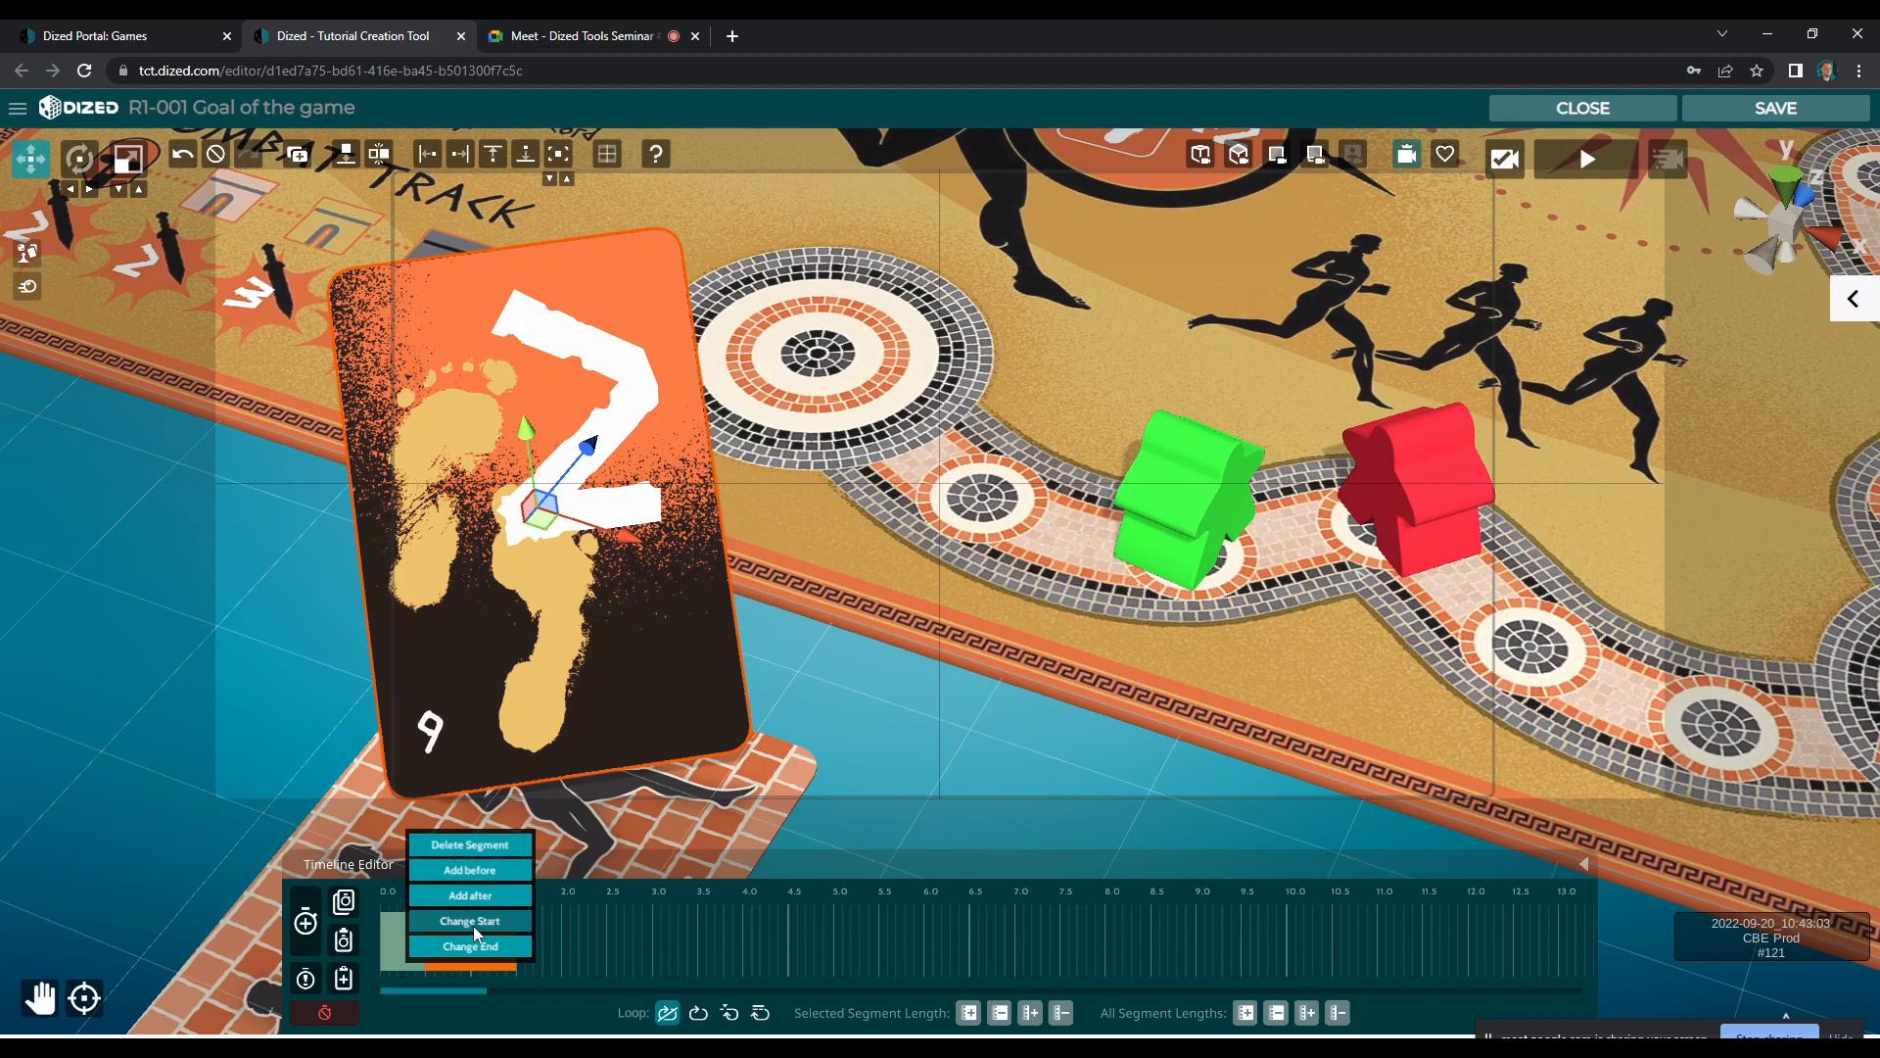
{"action": "left_click", "coordinate": [473, 926]}
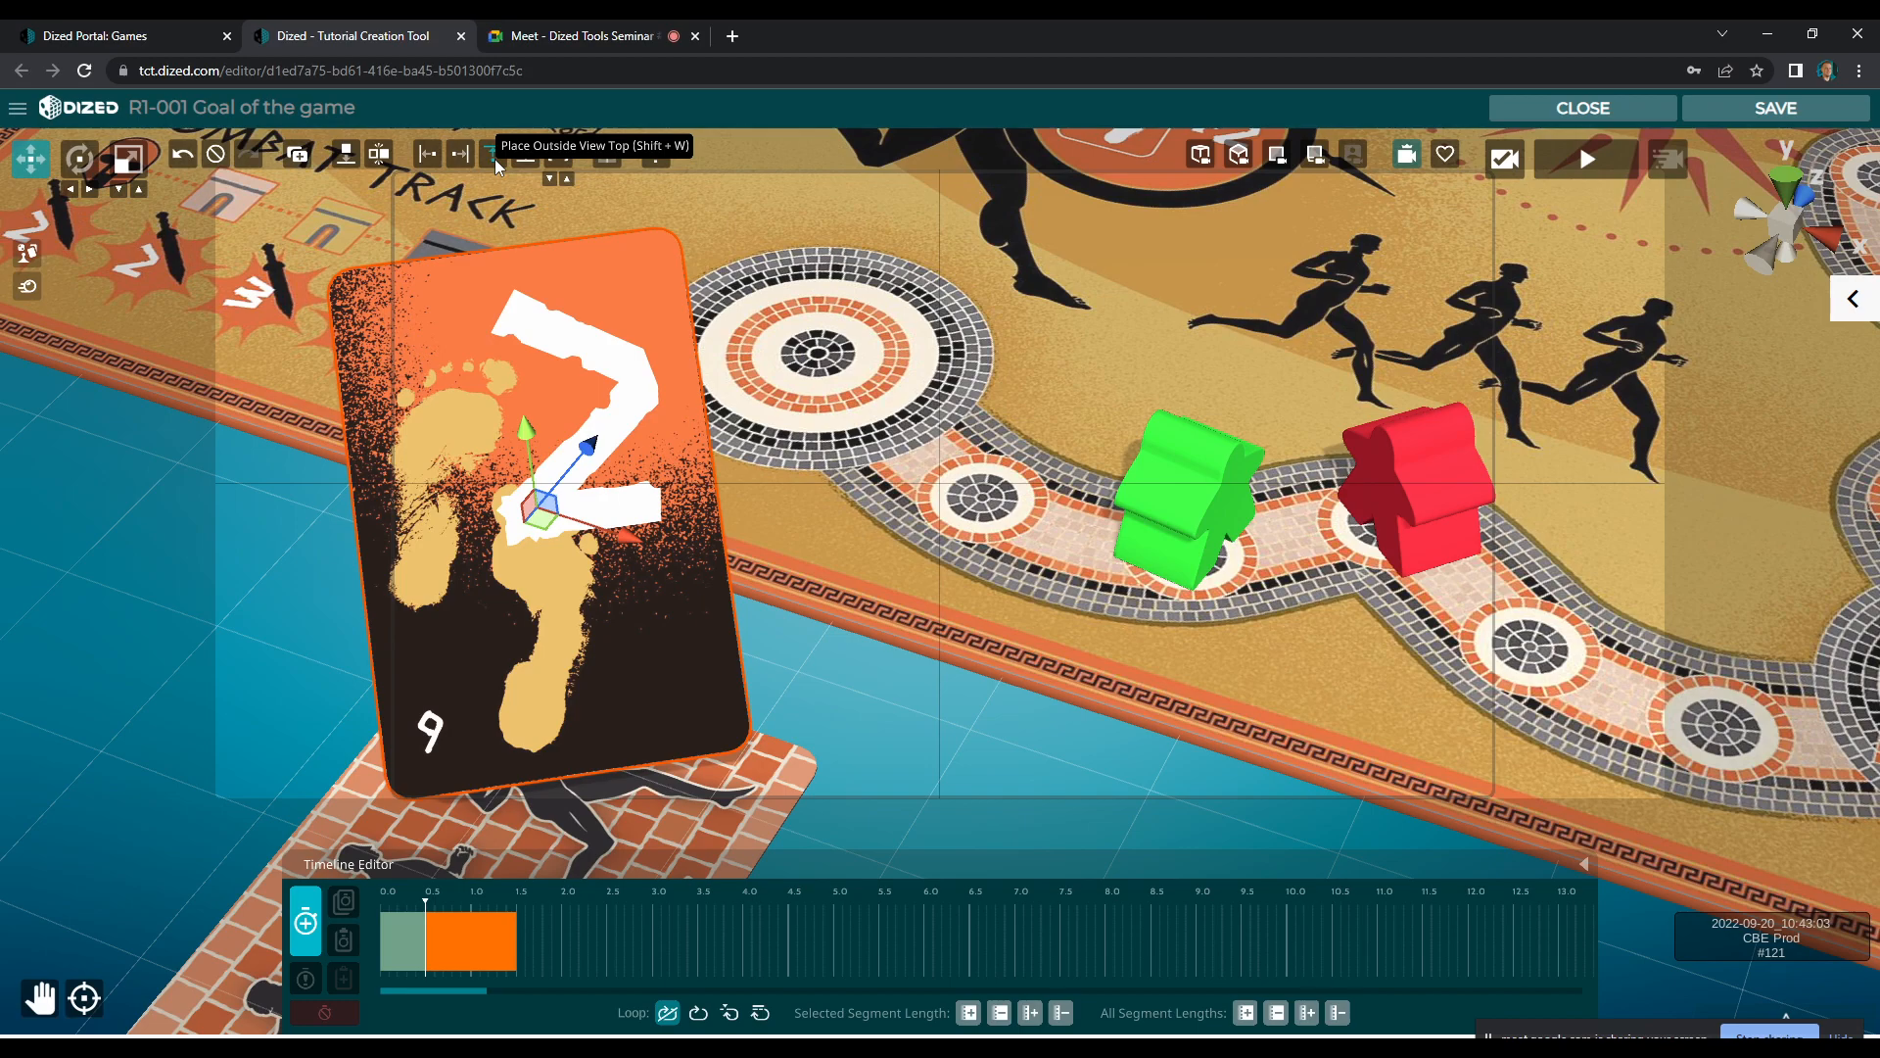
{"action": "left_click", "coordinate": [495, 157]}
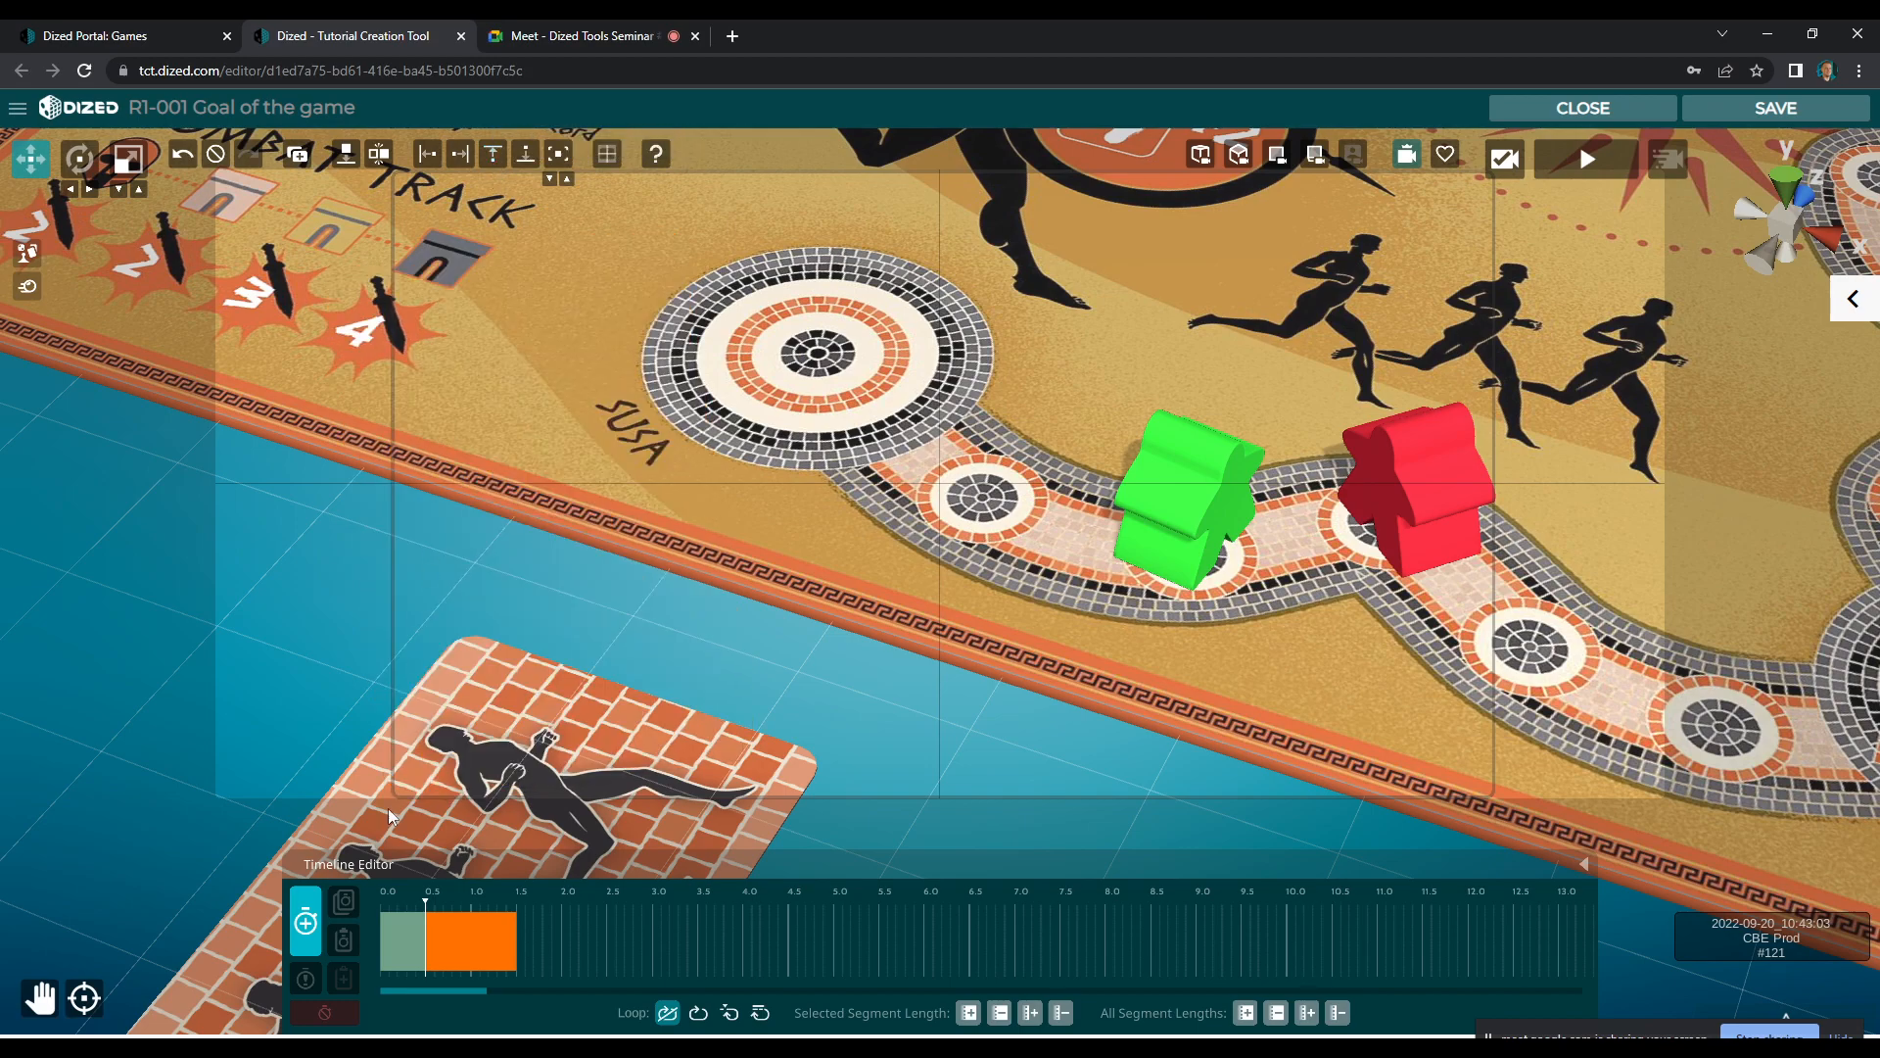
{"action": "left_click", "coordinate": [301, 925]}
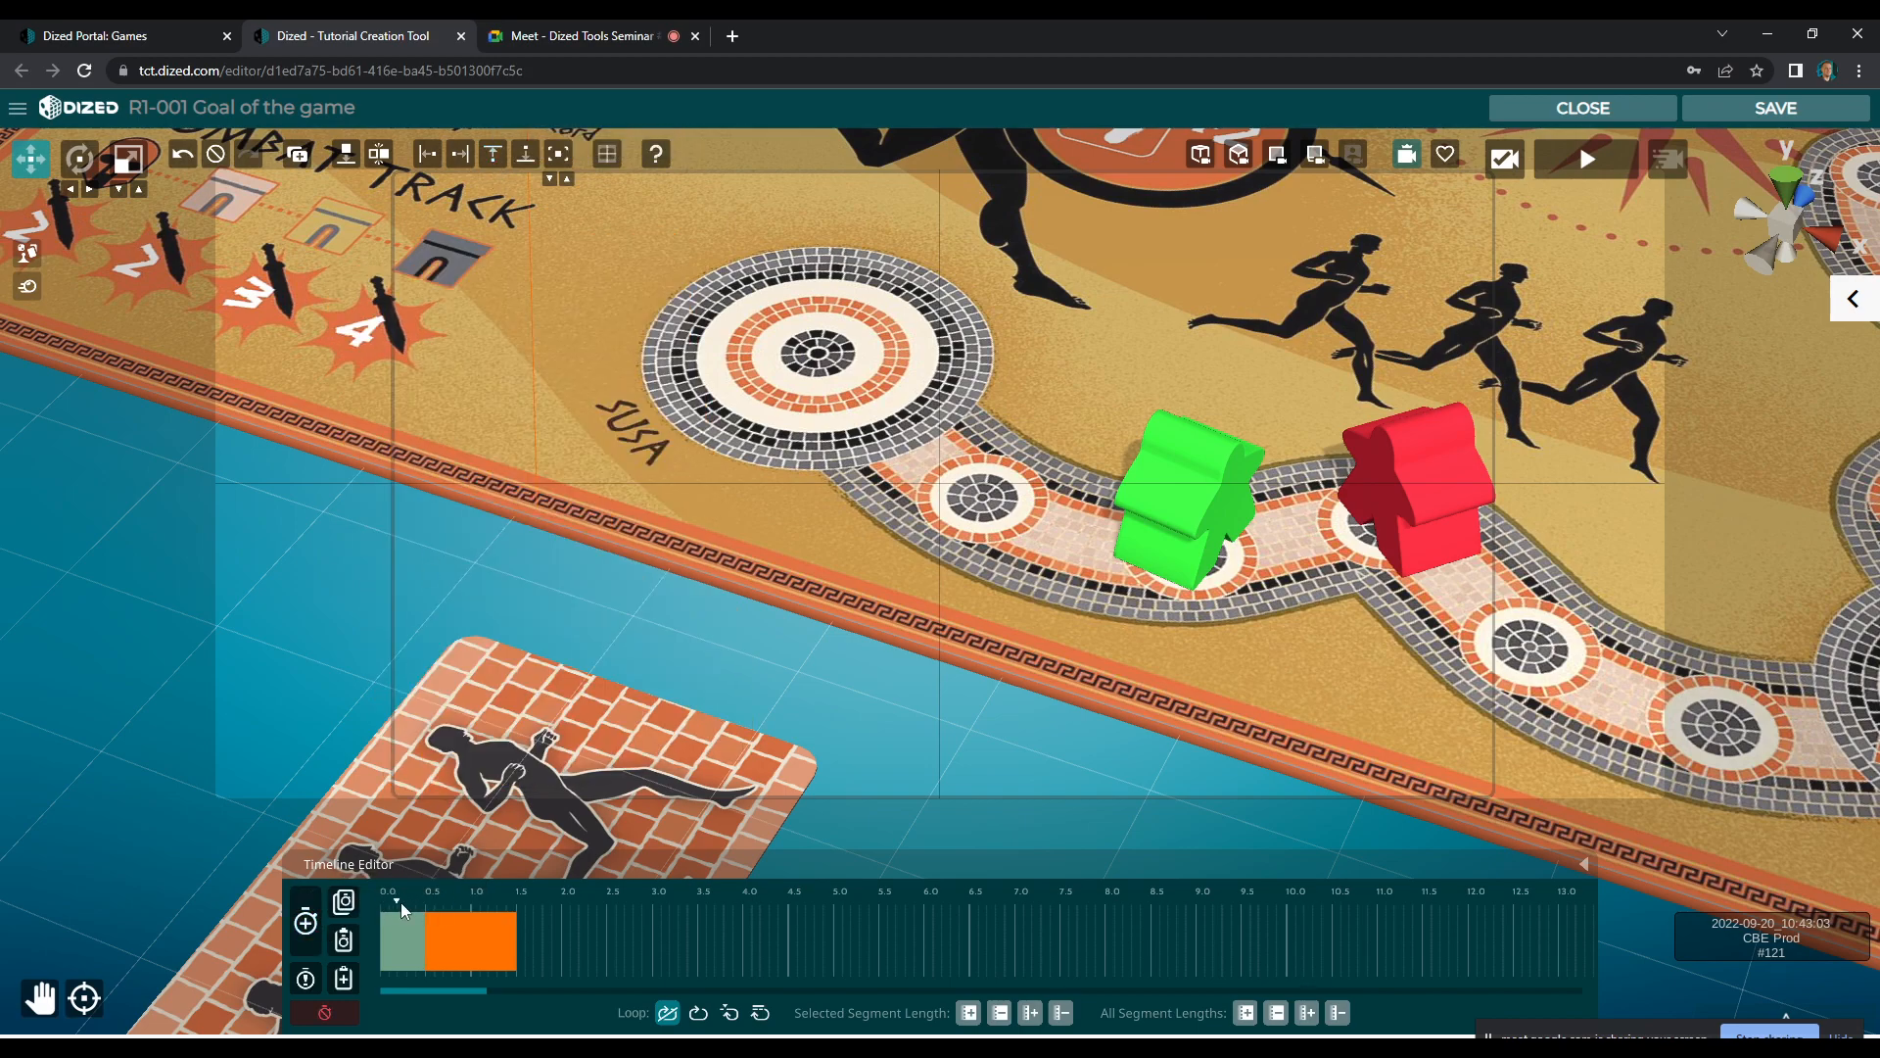
{"action": "left_click_drag", "start_coordinate": [441, 907], "coordinate": [532, 913]}
{"action": "left_click", "coordinate": [493, 932]}
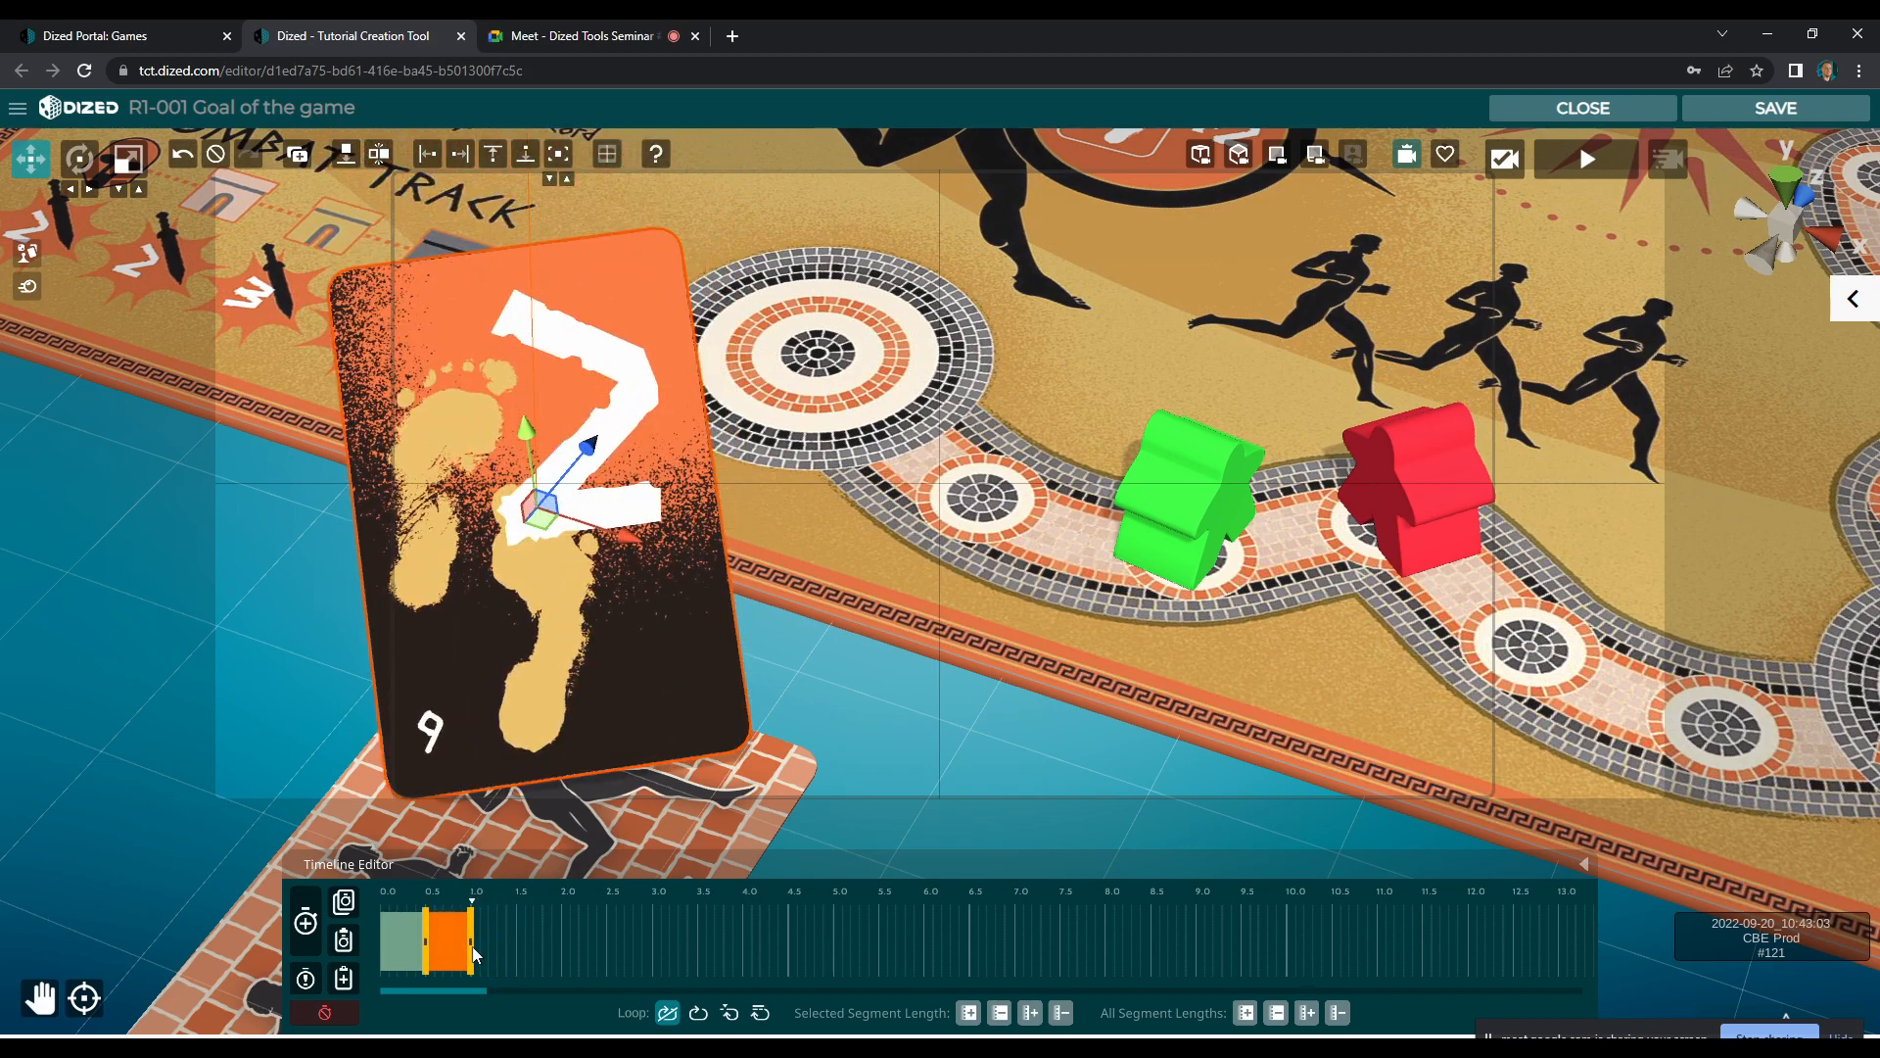
Add two more animation segments to the number 2 card and scale the card up at the end of the first added one
{"action": "left_click", "coordinate": [311, 932]}
{"action": "left_click", "coordinate": [312, 931]}
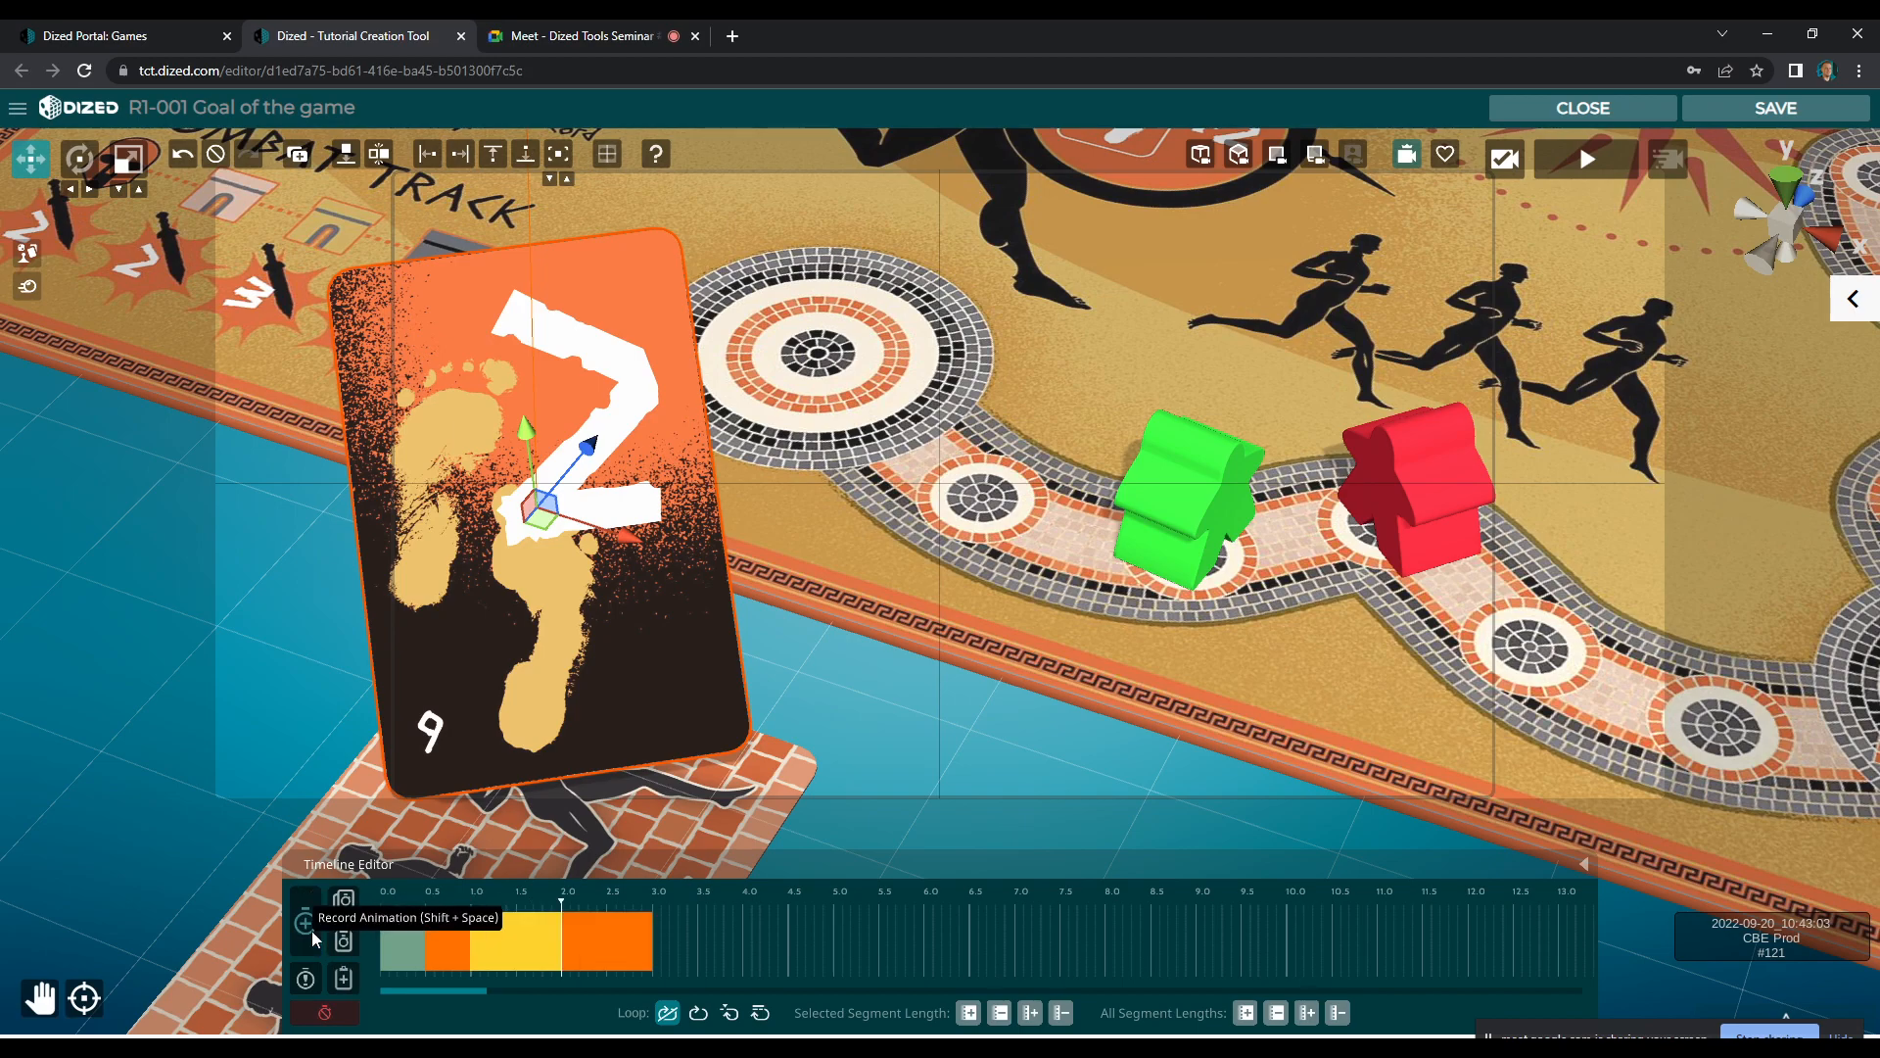
{"action": "left_click", "coordinate": [507, 942]}
{"action": "right_click", "coordinate": [523, 940]}
{"action": "left_click", "coordinate": [579, 952]}
{"action": "left_click", "coordinate": [518, 941]}
{"action": "right_click", "coordinate": [515, 942]}
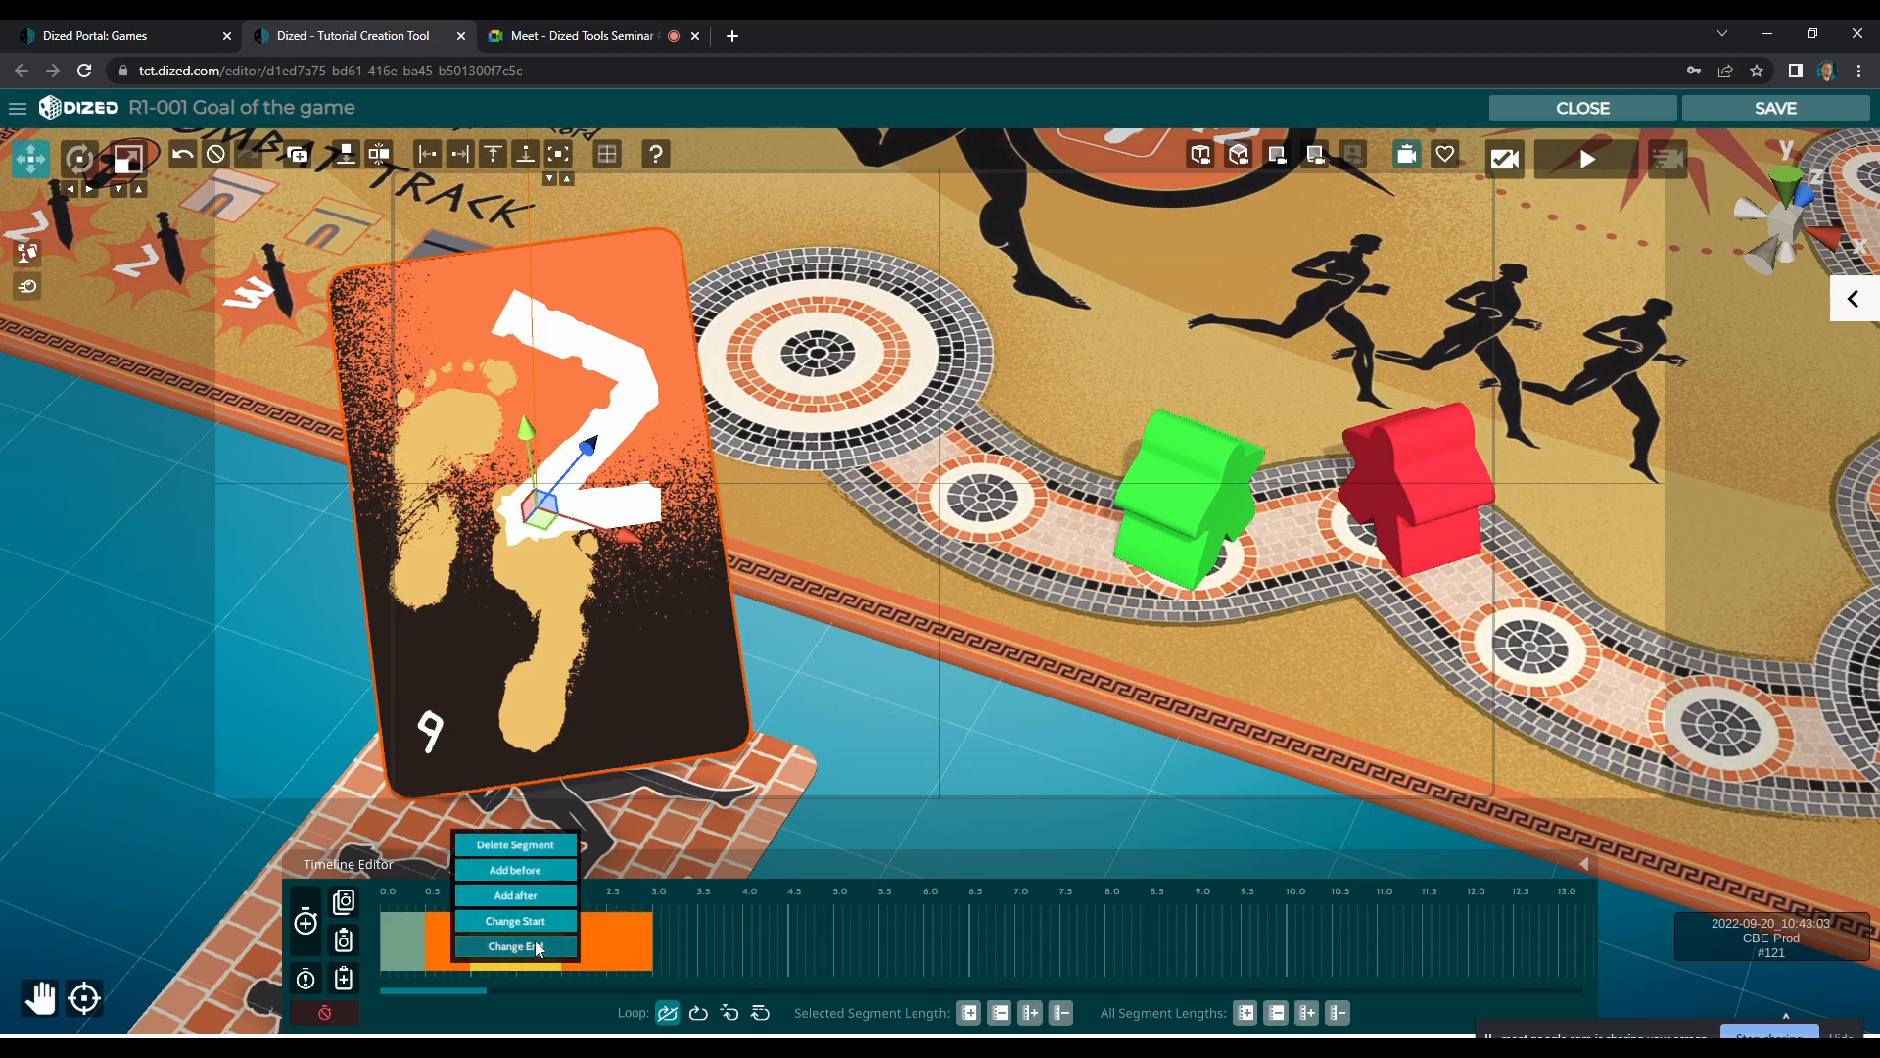
{"action": "left_click", "coordinate": [521, 950]}
{"action": "left_click_drag", "start_coordinate": [536, 507], "coordinate": [594, 501]}
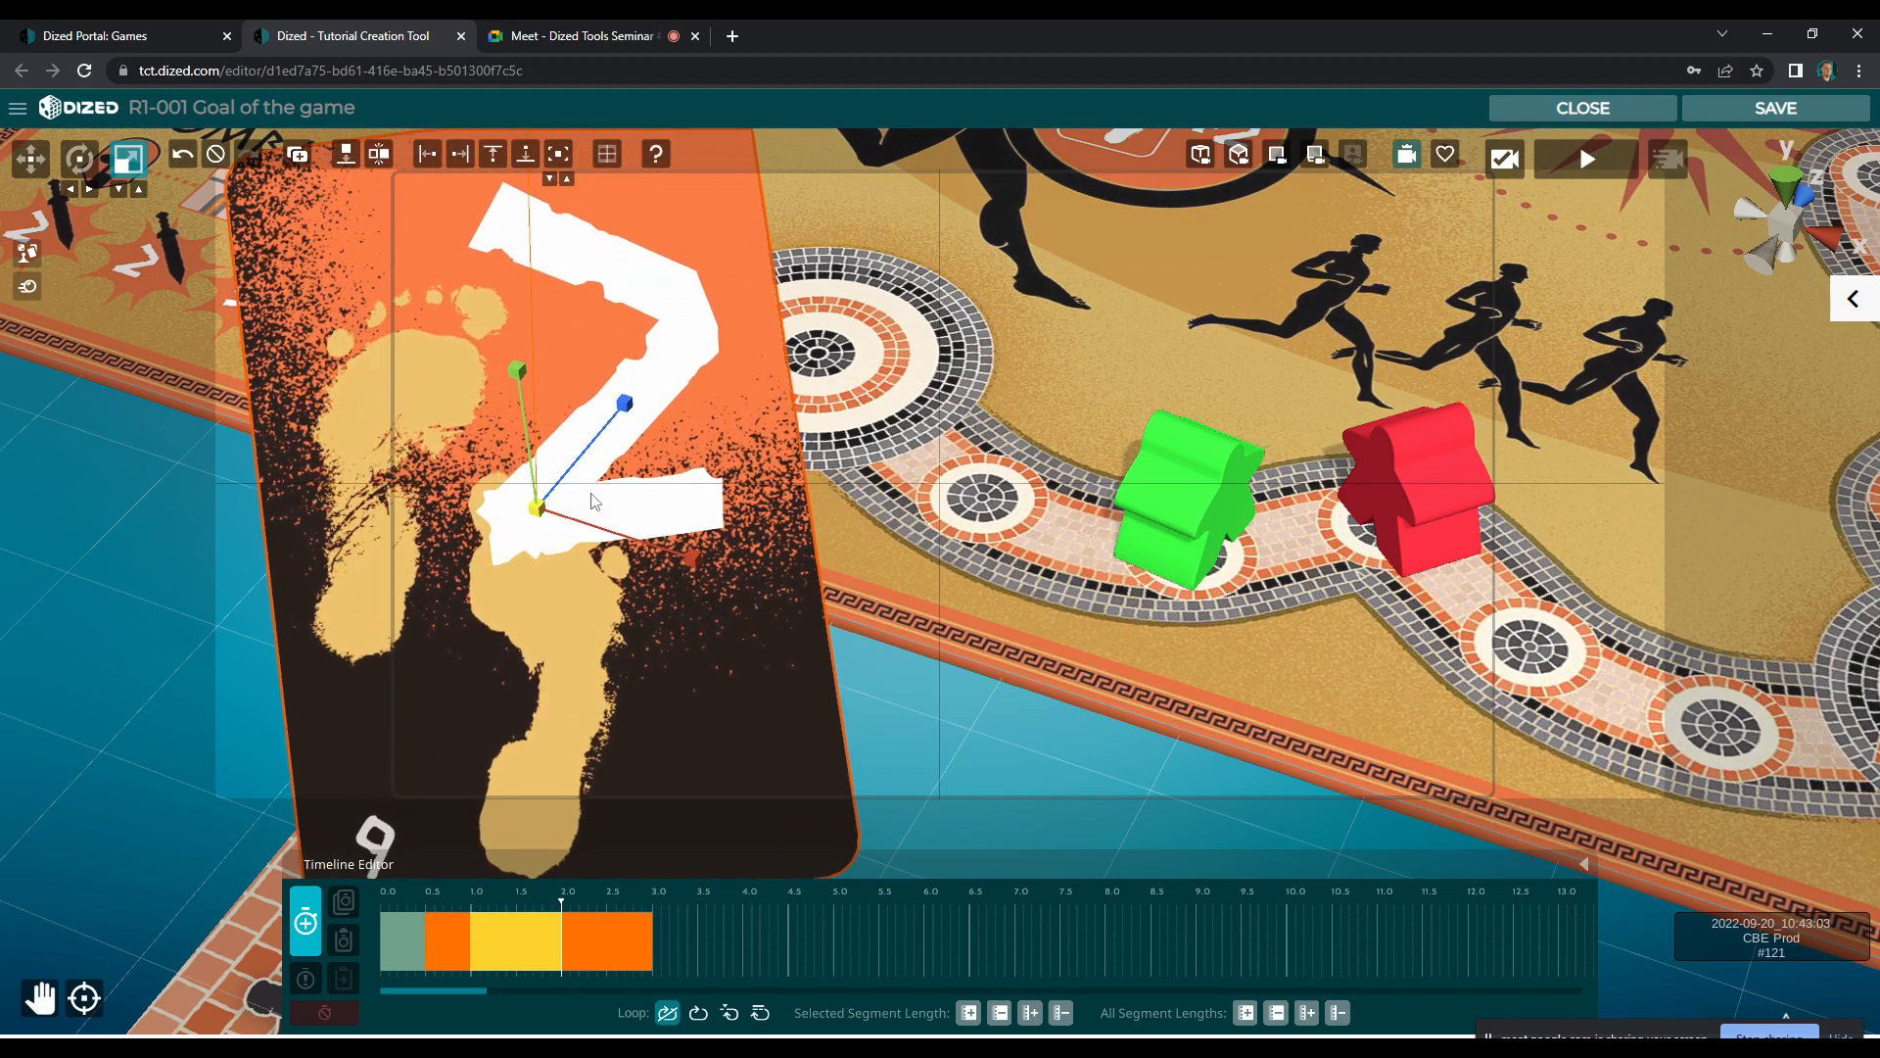
{"action": "left_click", "coordinate": [309, 940]}
Shorten the card's enlarging segment to about 1.1–1.3 s and its shrinking segment to about 2.0–2.2 s
{"action": "left_click", "coordinate": [521, 921]}
{"action": "left_click_drag", "start_coordinate": [522, 901], "coordinate": [658, 919]}
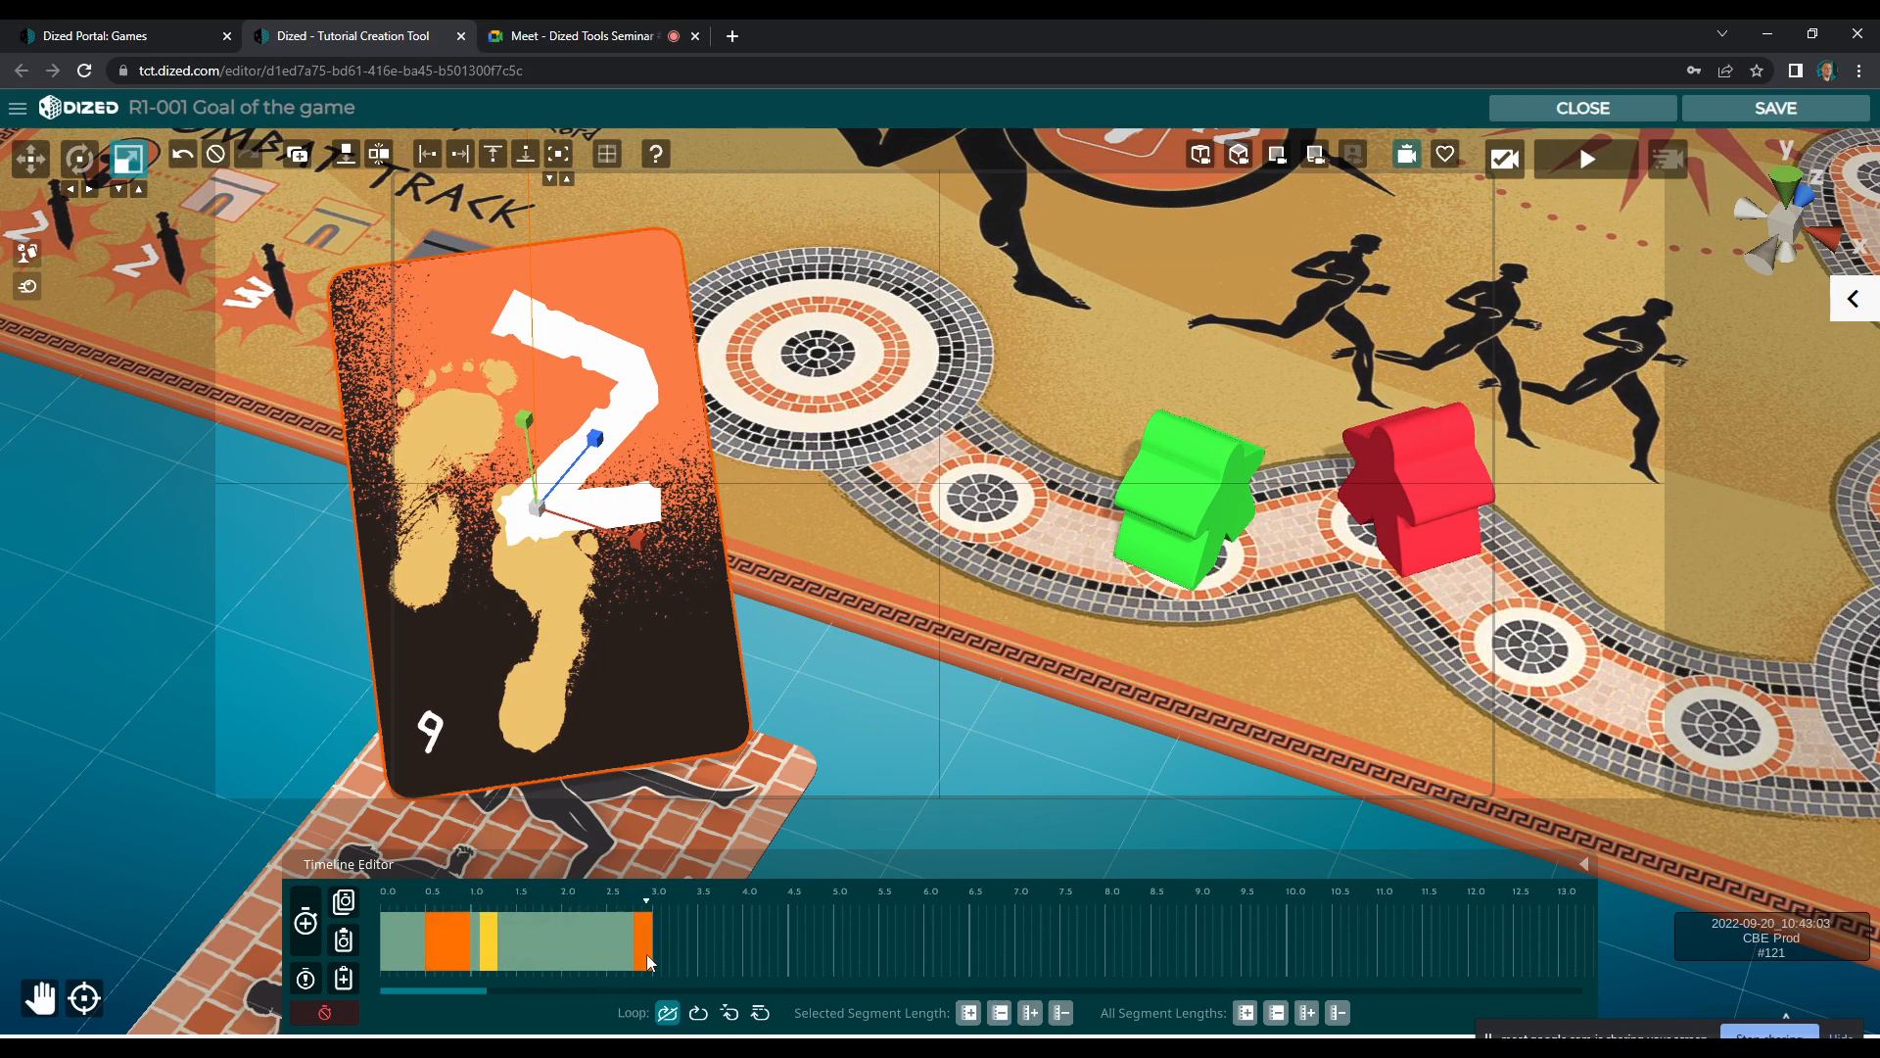
{"action": "left_click_drag", "start_coordinate": [599, 952], "coordinate": [574, 952]}
{"action": "left_click_drag", "start_coordinate": [400, 901], "coordinate": [586, 921]}
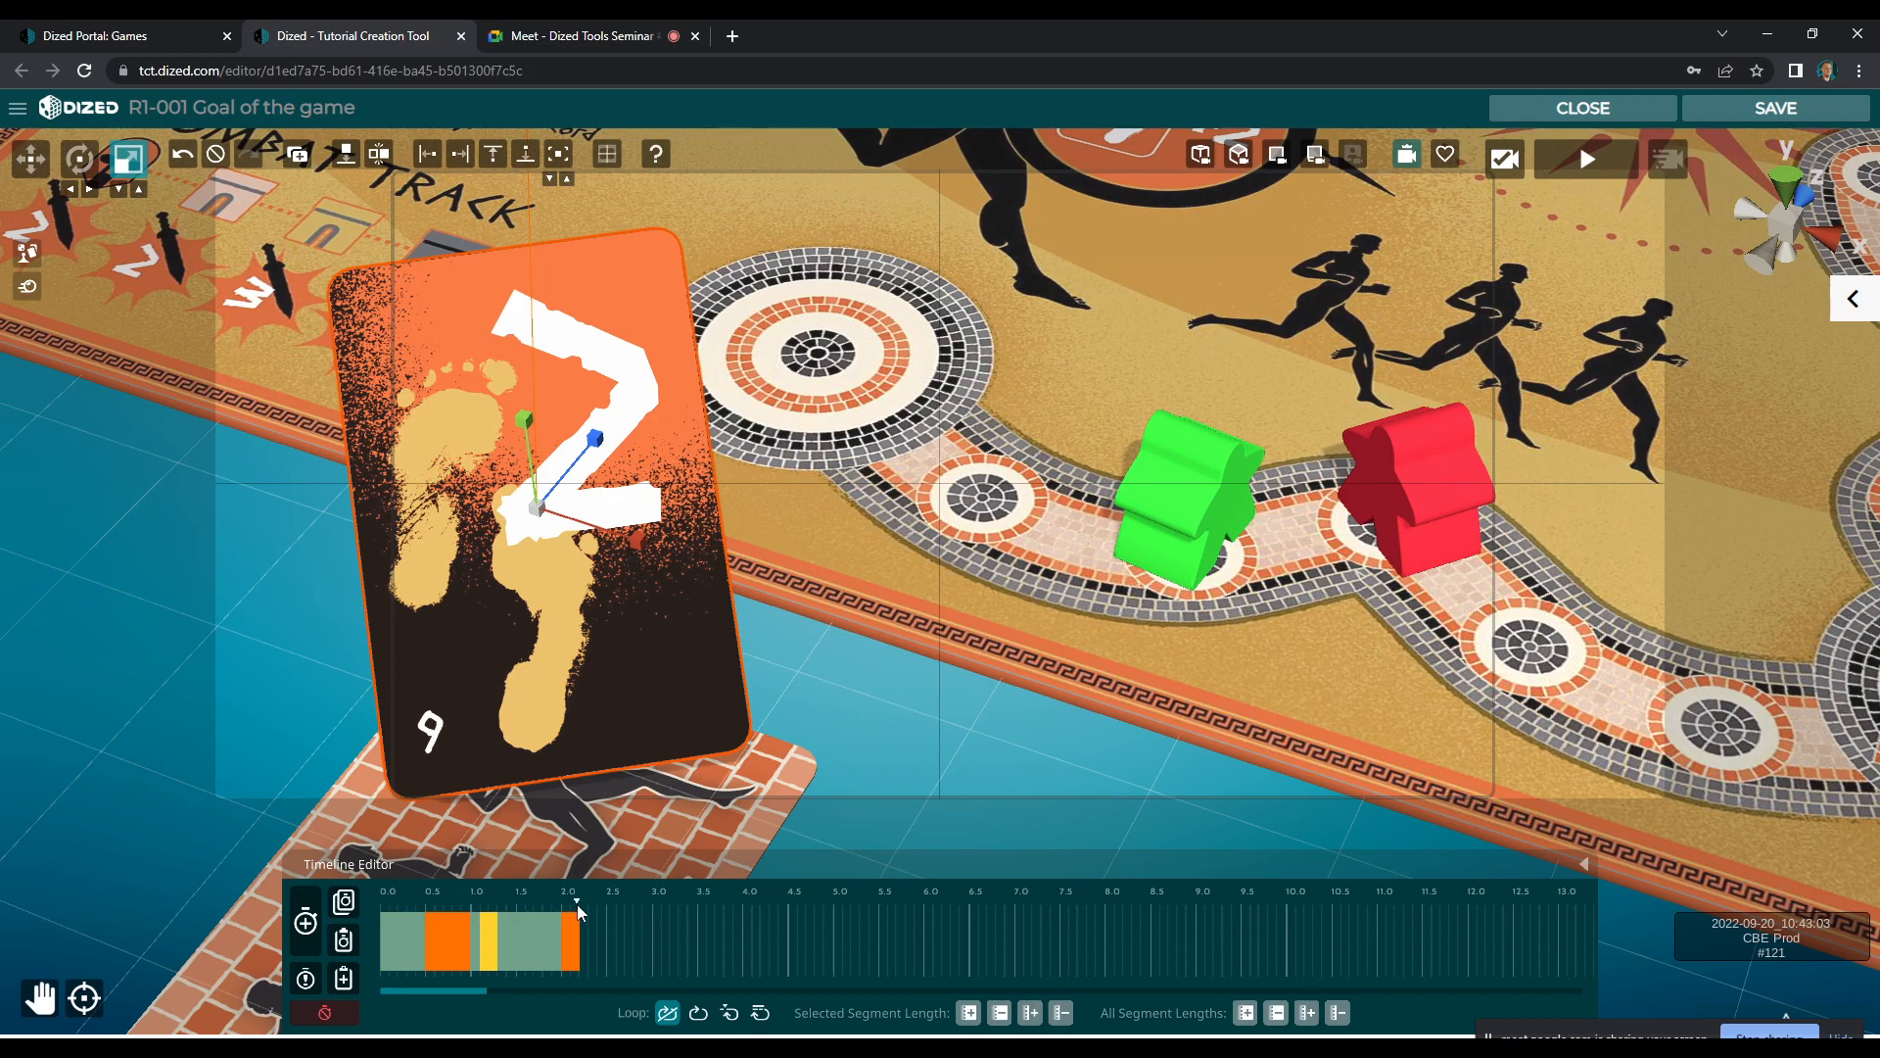
Record an animation segment for the green meeple and place it from about 2.2 s to 2.6 s
{"action": "left_click", "coordinate": [1143, 496]}
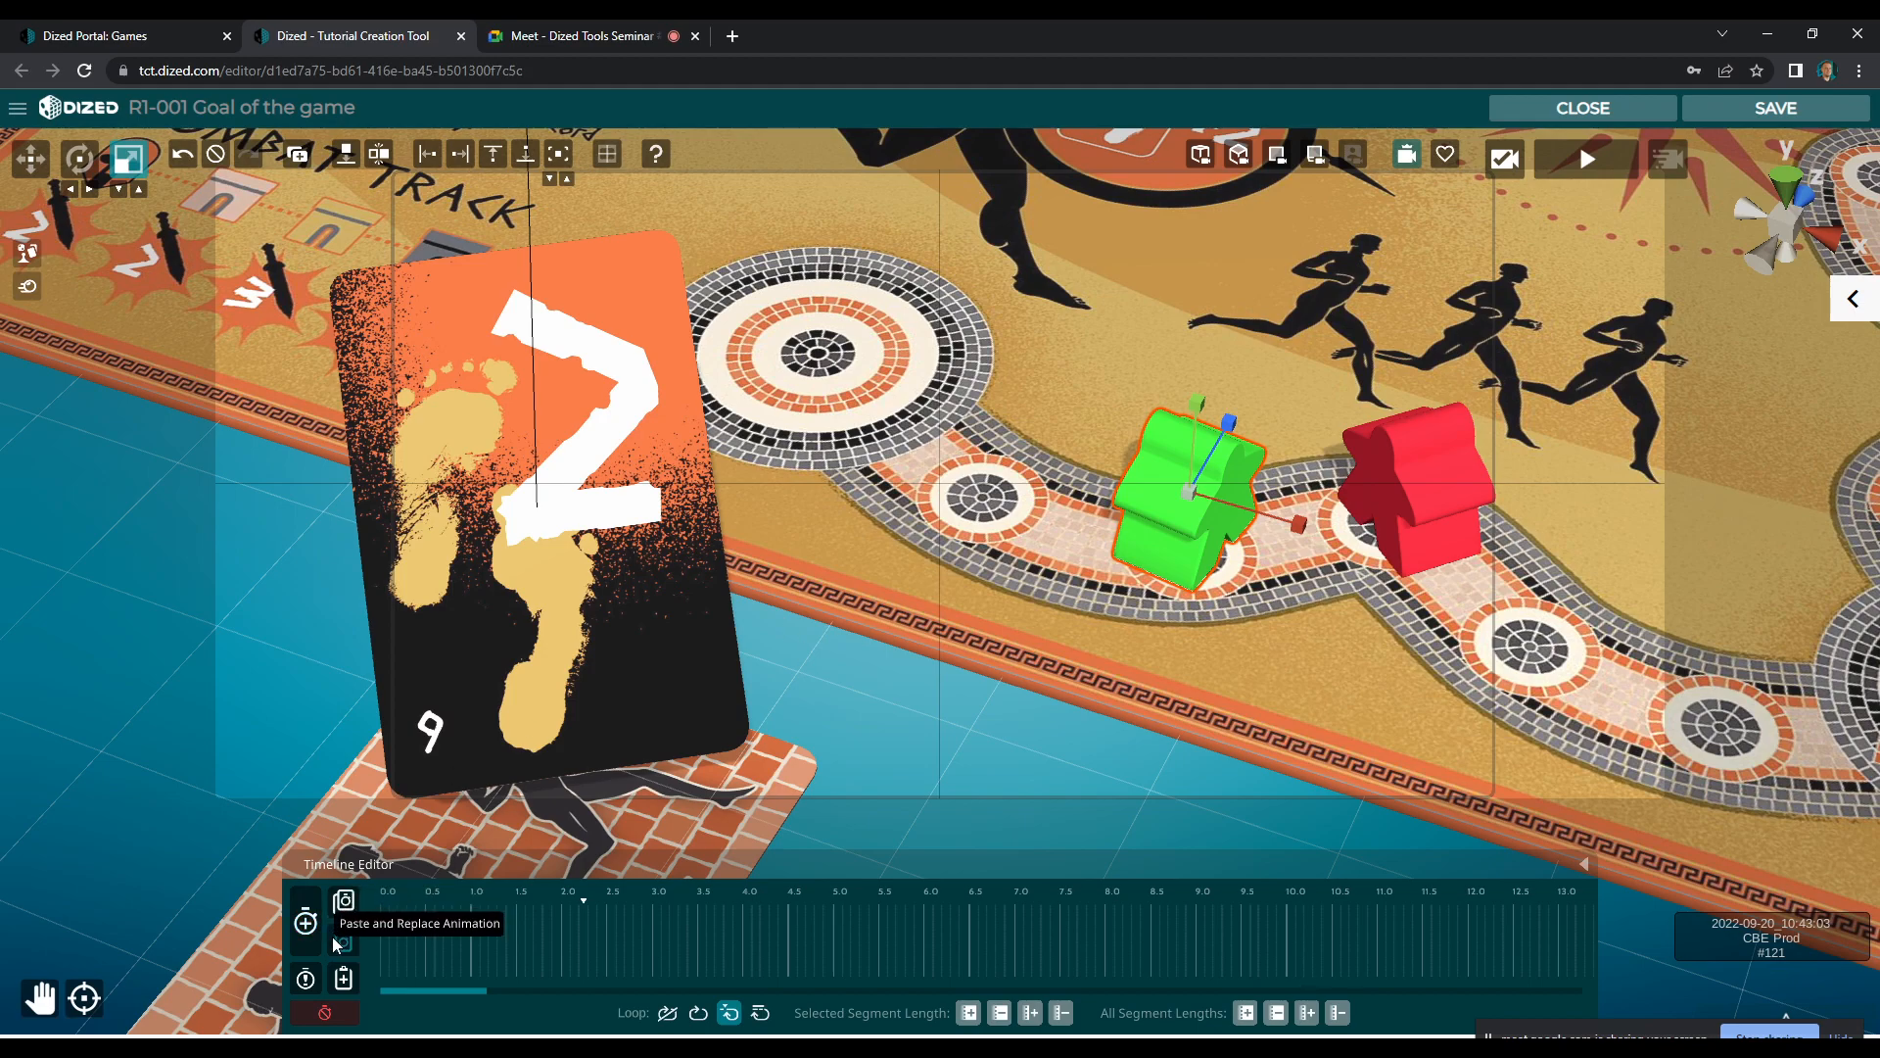
{"action": "left_click", "coordinate": [305, 922]}
{"action": "left_click", "coordinate": [303, 921]}
{"action": "left_click", "coordinate": [649, 952]}
{"action": "left_click_drag", "start_coordinate": [661, 956], "coordinate": [617, 958]}
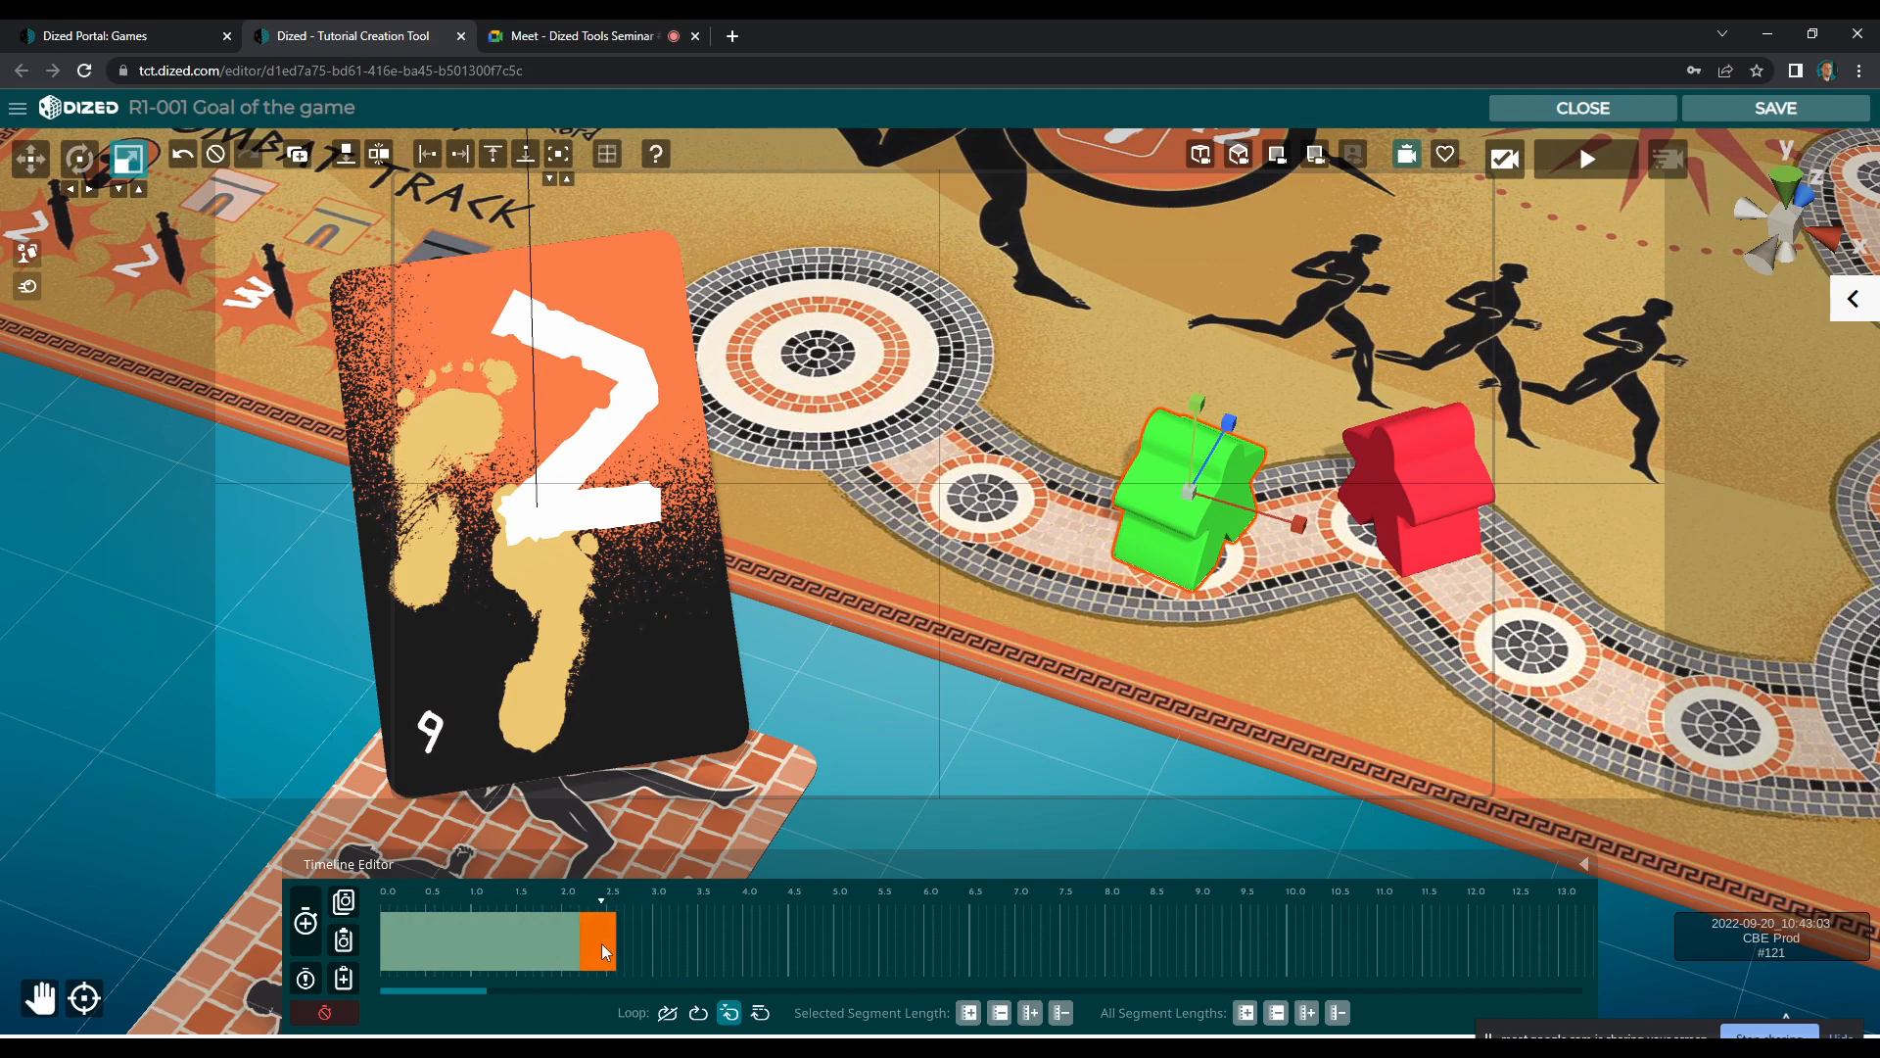
Set the end of the green meeple's first segment with the meeple lifted off its space, tilted and shifted toward Susa
{"action": "right_click", "coordinate": [602, 946]}
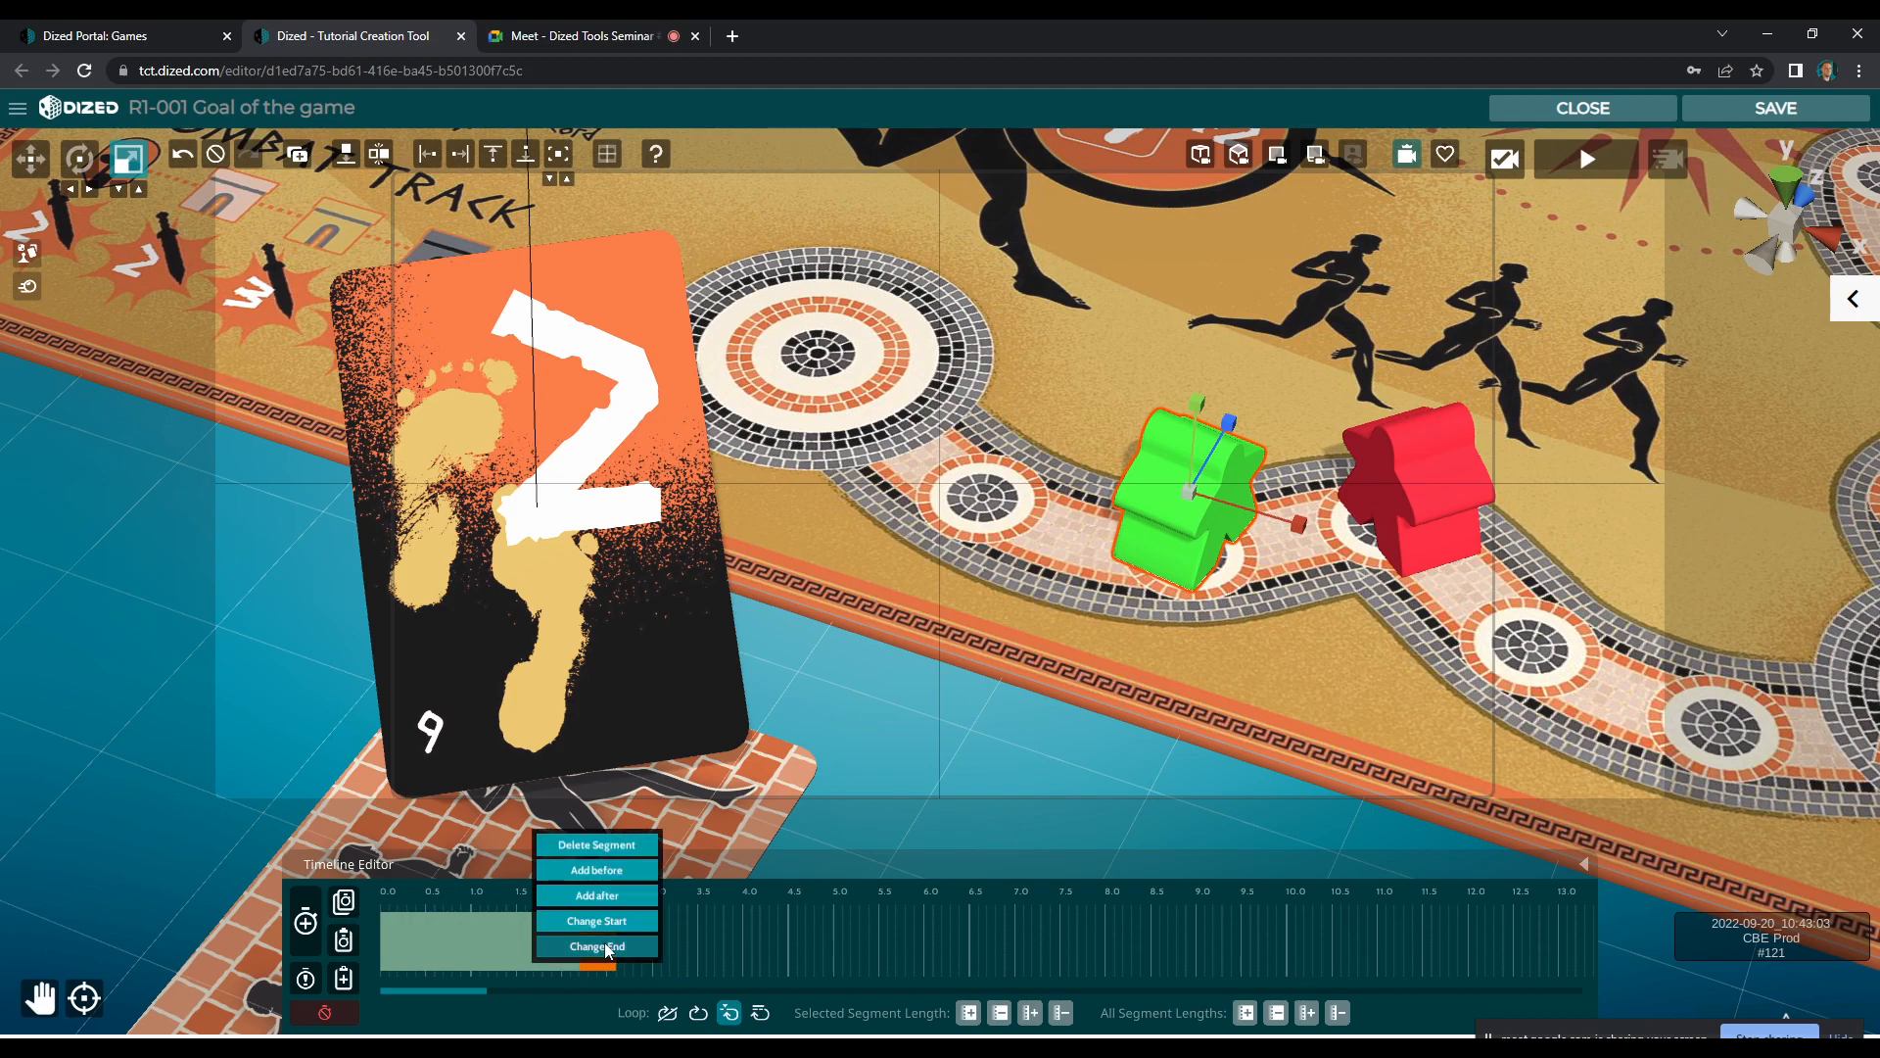
{"action": "left_click", "coordinate": [604, 948]}
{"action": "right_click", "coordinate": [603, 942]}
{"action": "left_click", "coordinate": [612, 946]}
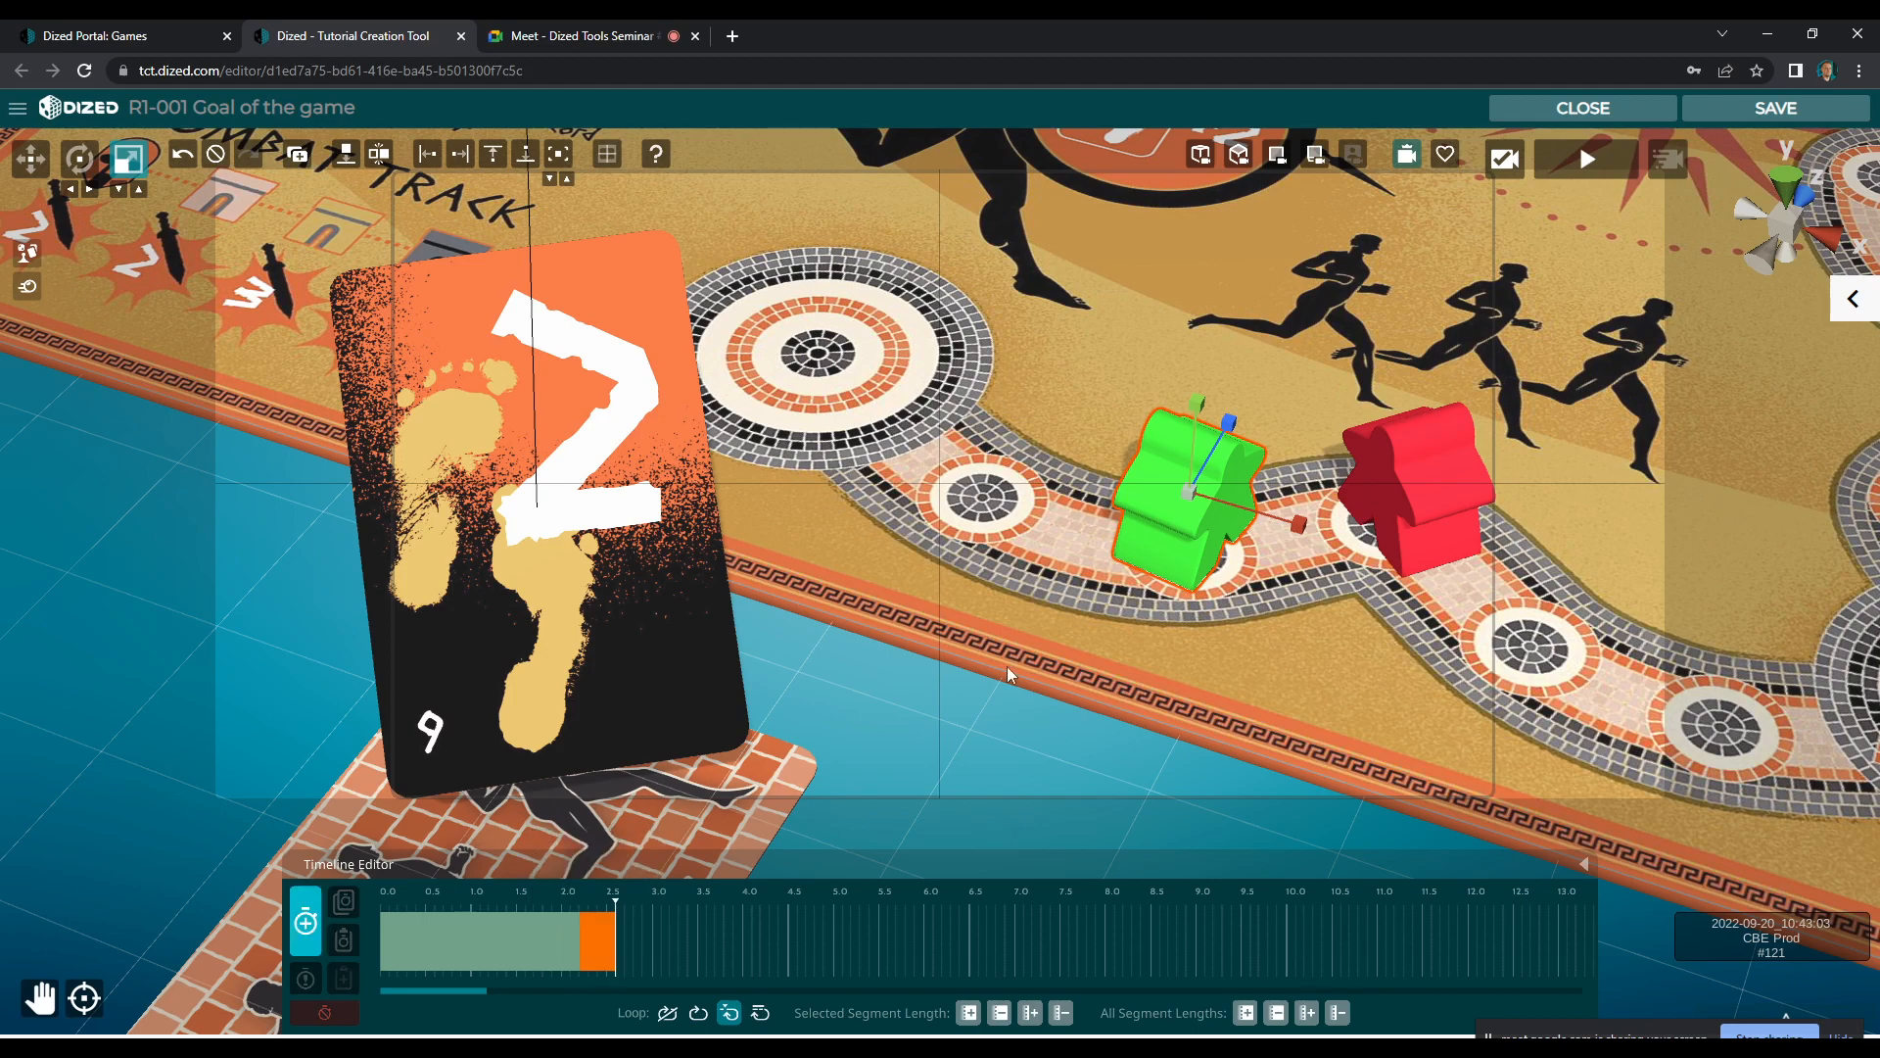
{"action": "key", "text": "w"}
{"action": "left_click_drag", "start_coordinate": [1195, 436], "coordinate": [1236, 380]}
{"action": "key", "text": "e"}
{"action": "key", "text": "w"}
{"action": "left_click_drag", "start_coordinate": [1183, 456], "coordinate": [1172, 455]}
{"action": "left_click", "coordinate": [304, 942]}
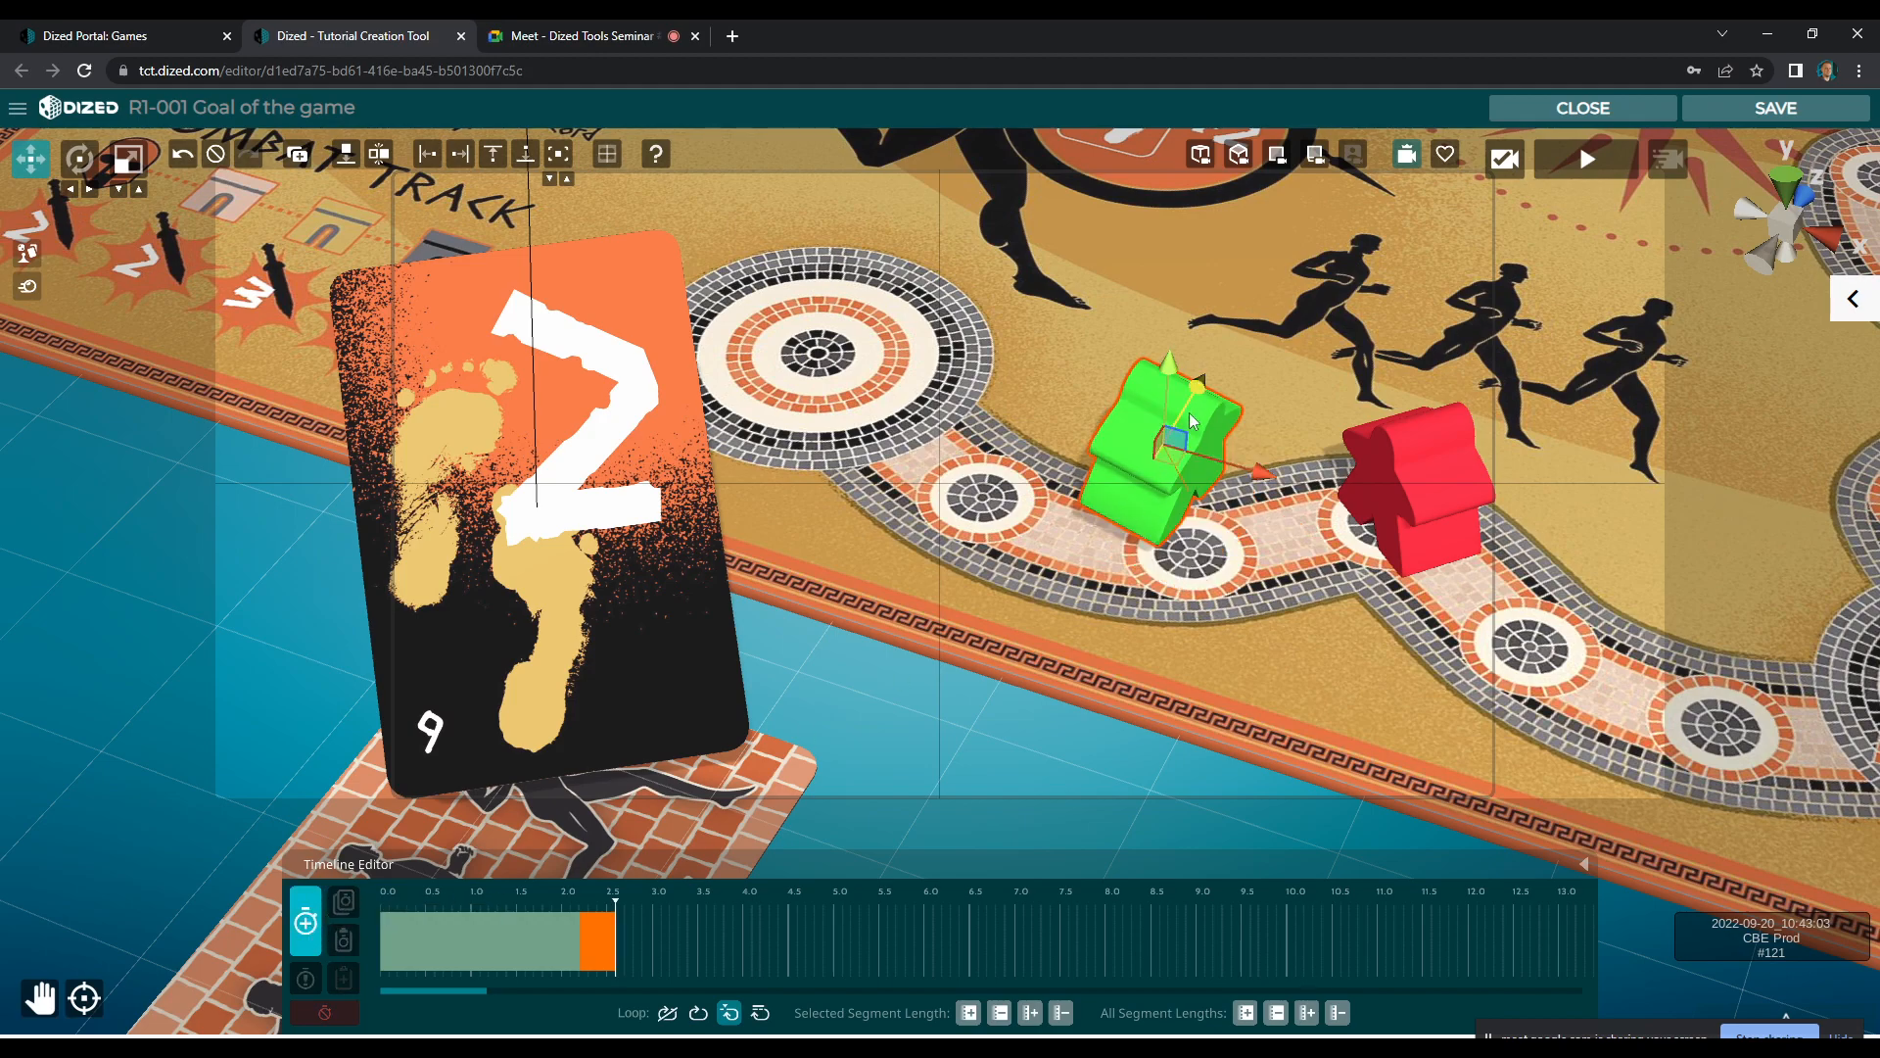
{"action": "key", "text": "e"}
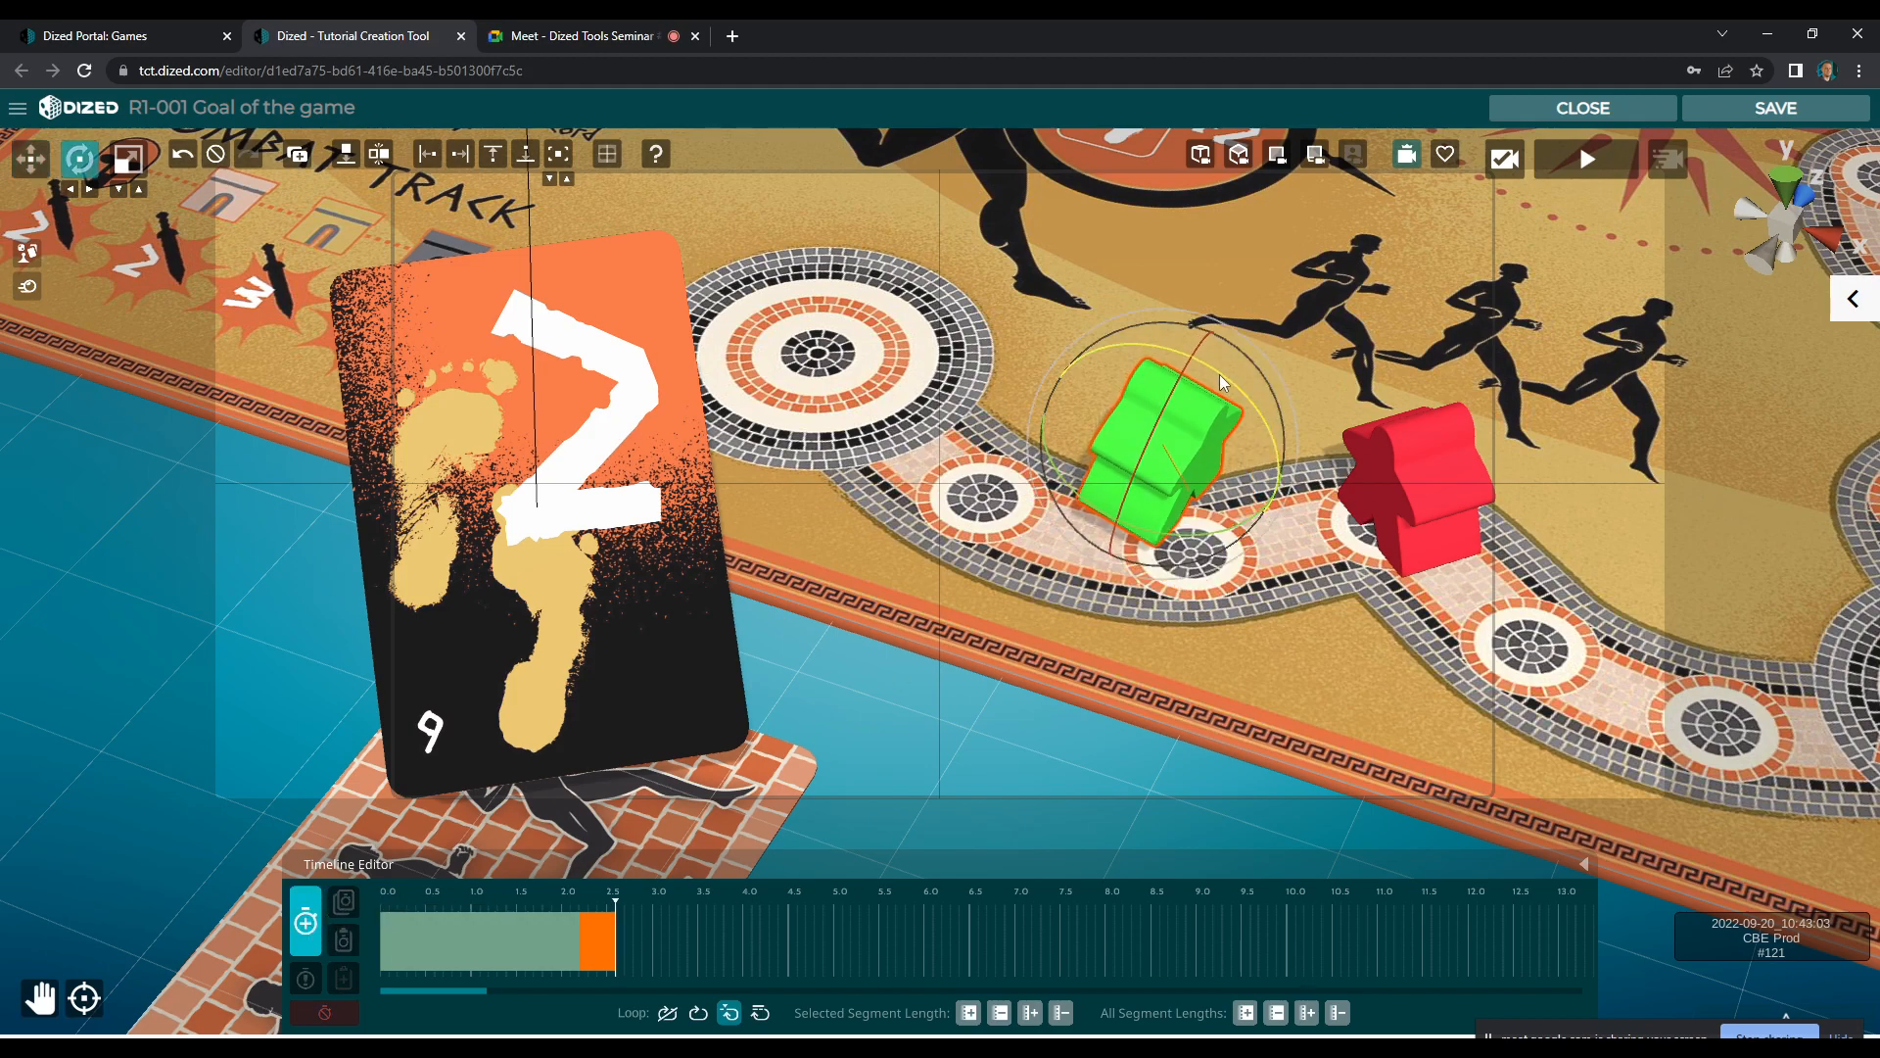
{"action": "key", "text": "w"}
{"action": "mouse_move", "coordinate": [1168, 399]}
{"action": "left_mouse_down"}
{"action": "mouse_move", "coordinate": [1195, 437]}
{"action": "mouse_move", "coordinate": [1171, 431]}
{"action": "left_mouse_up"}
{"action": "left_click", "coordinate": [307, 937]}
Extend the green meeple's animation with further raised, tilted movement along the track toward the next space near Susa
{"action": "left_click", "coordinate": [308, 937]}
{"action": "key", "text": "e"}
{"action": "left_click_drag", "start_coordinate": [1195, 360], "coordinate": [1177, 355]}
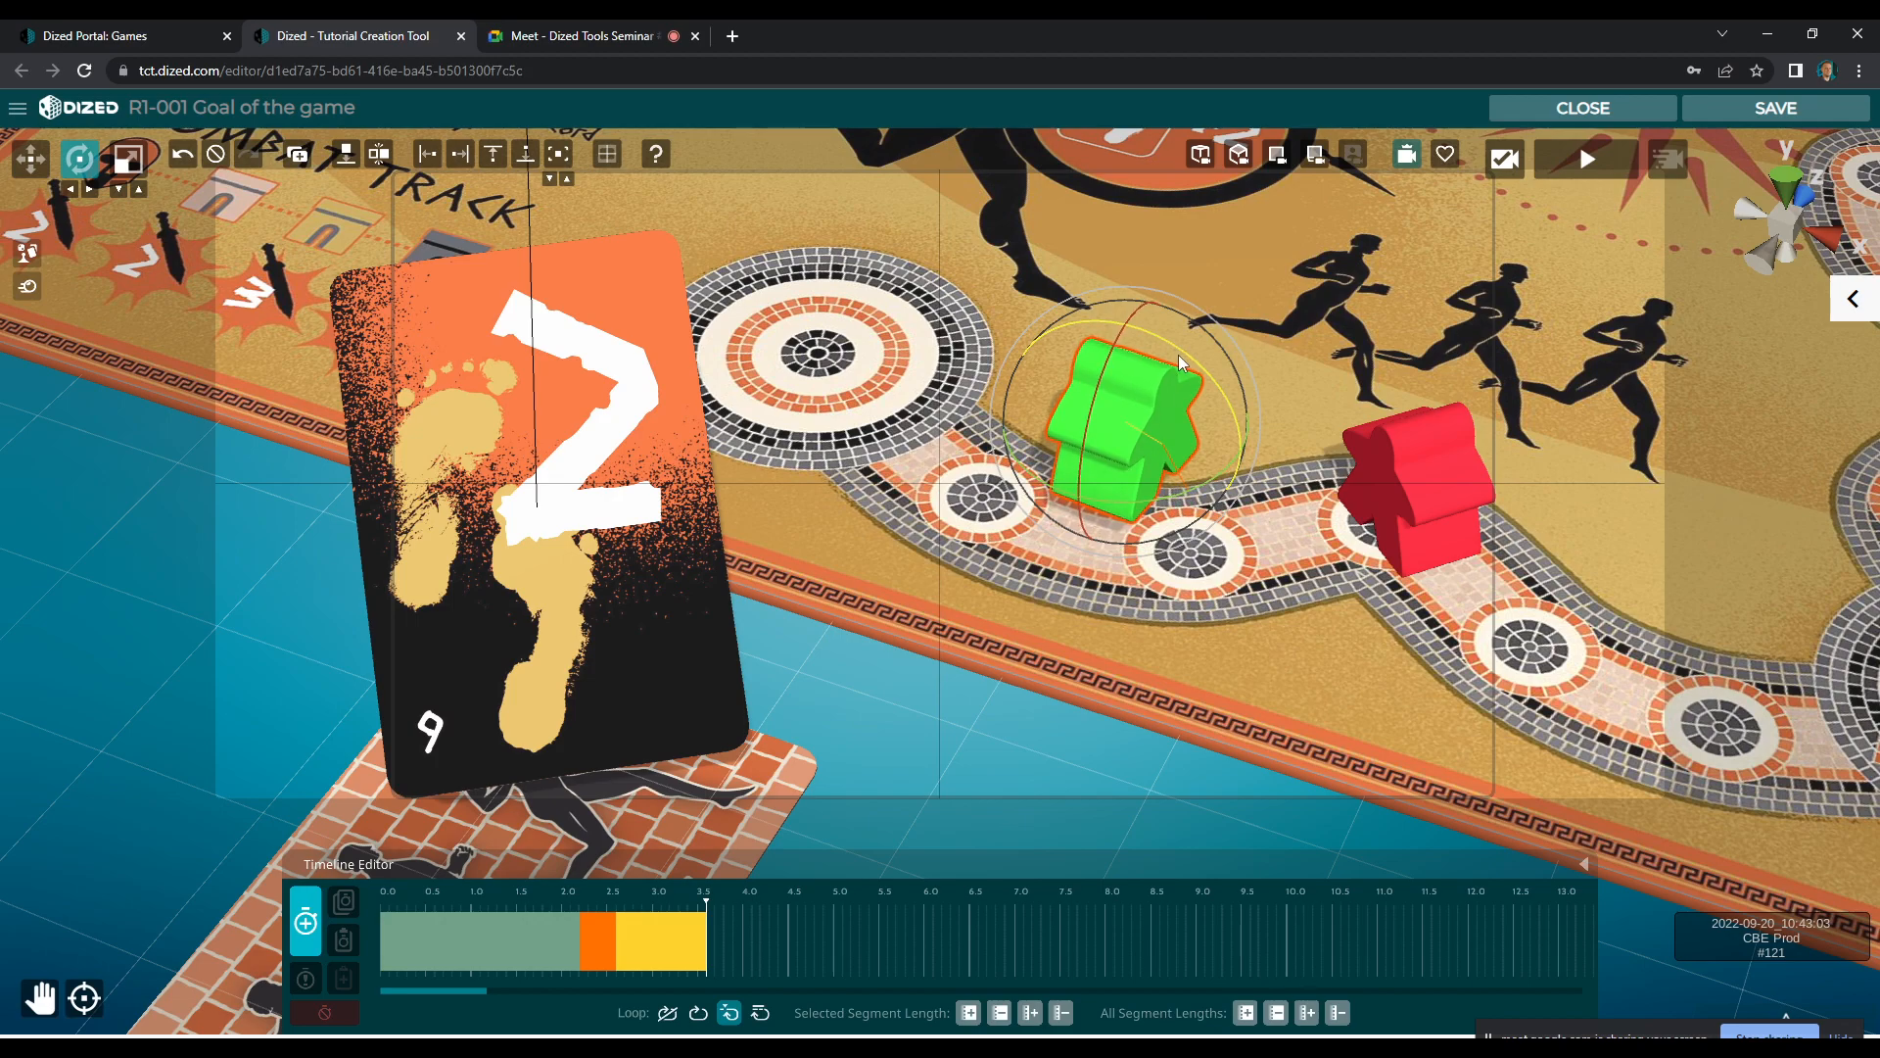
{"action": "key", "text": "w"}
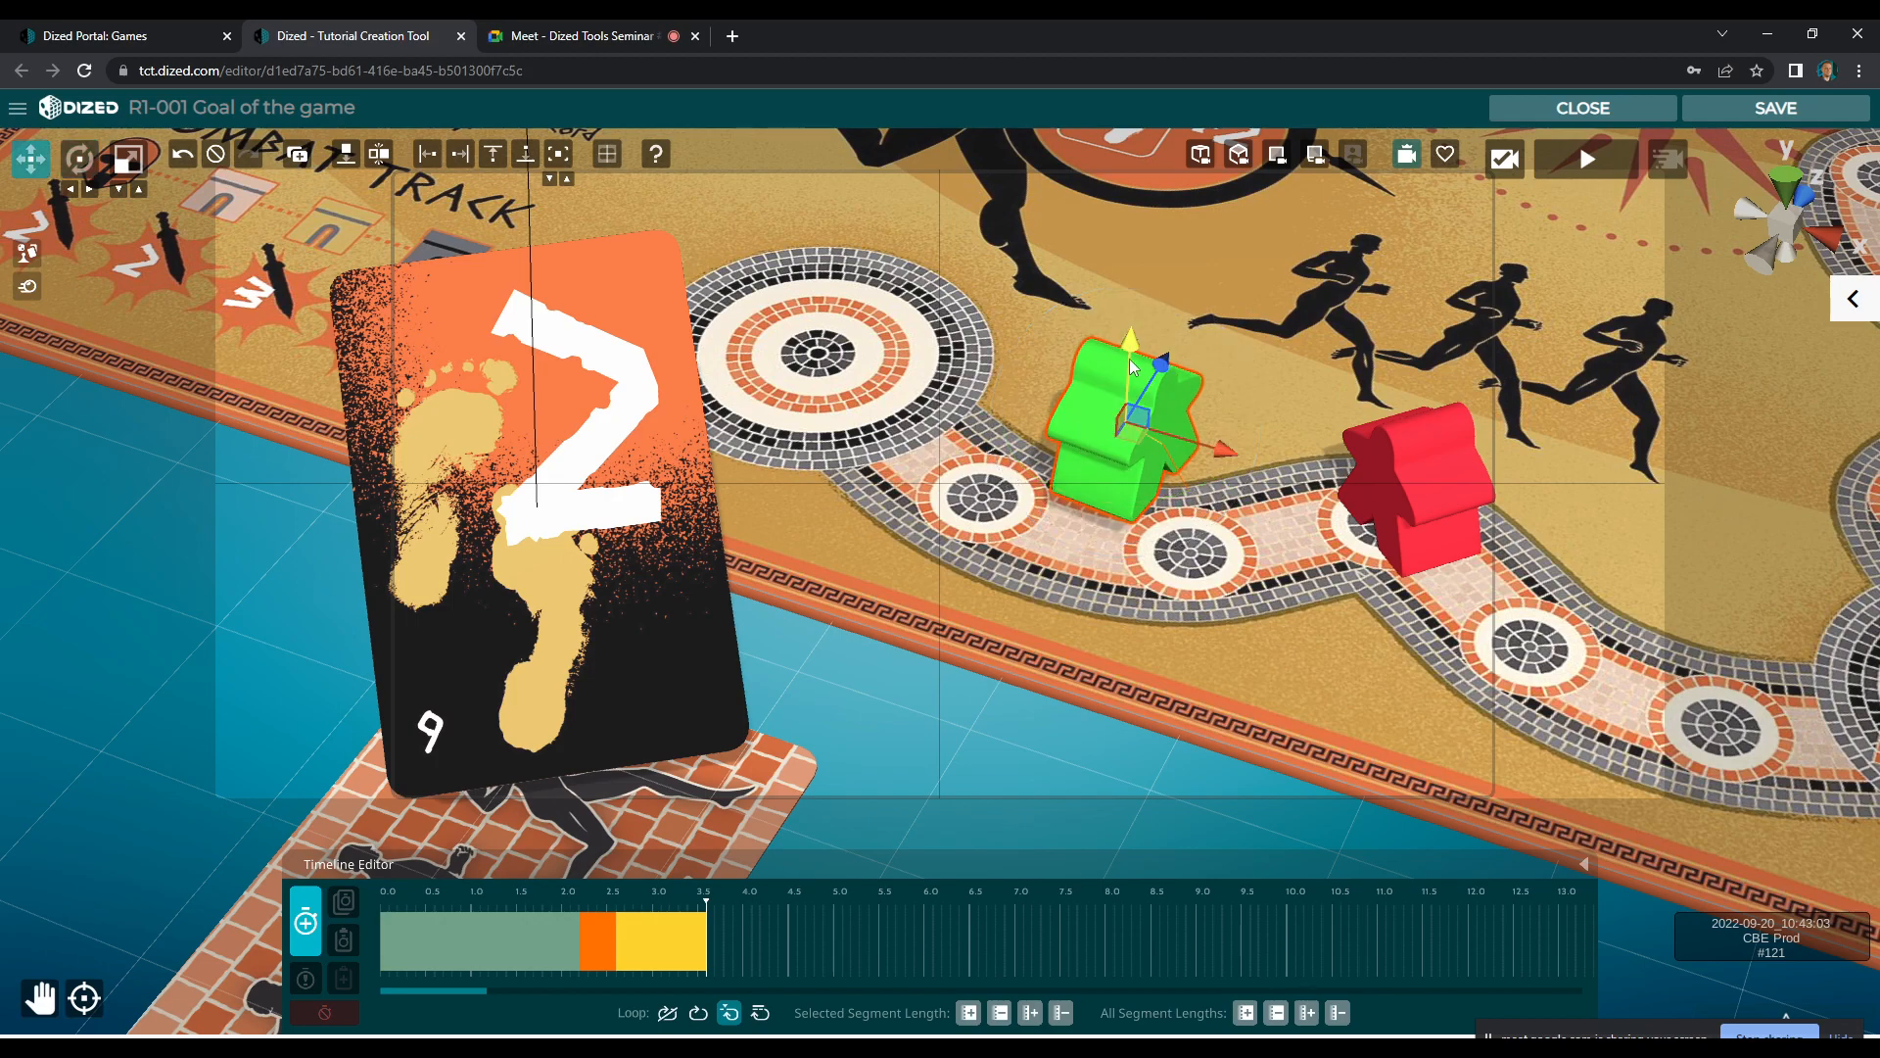
{"action": "key", "text": "e"}
{"action": "left_click_drag", "start_coordinate": [1166, 343], "coordinate": [1112, 445]}
{"action": "key", "text": "w"}
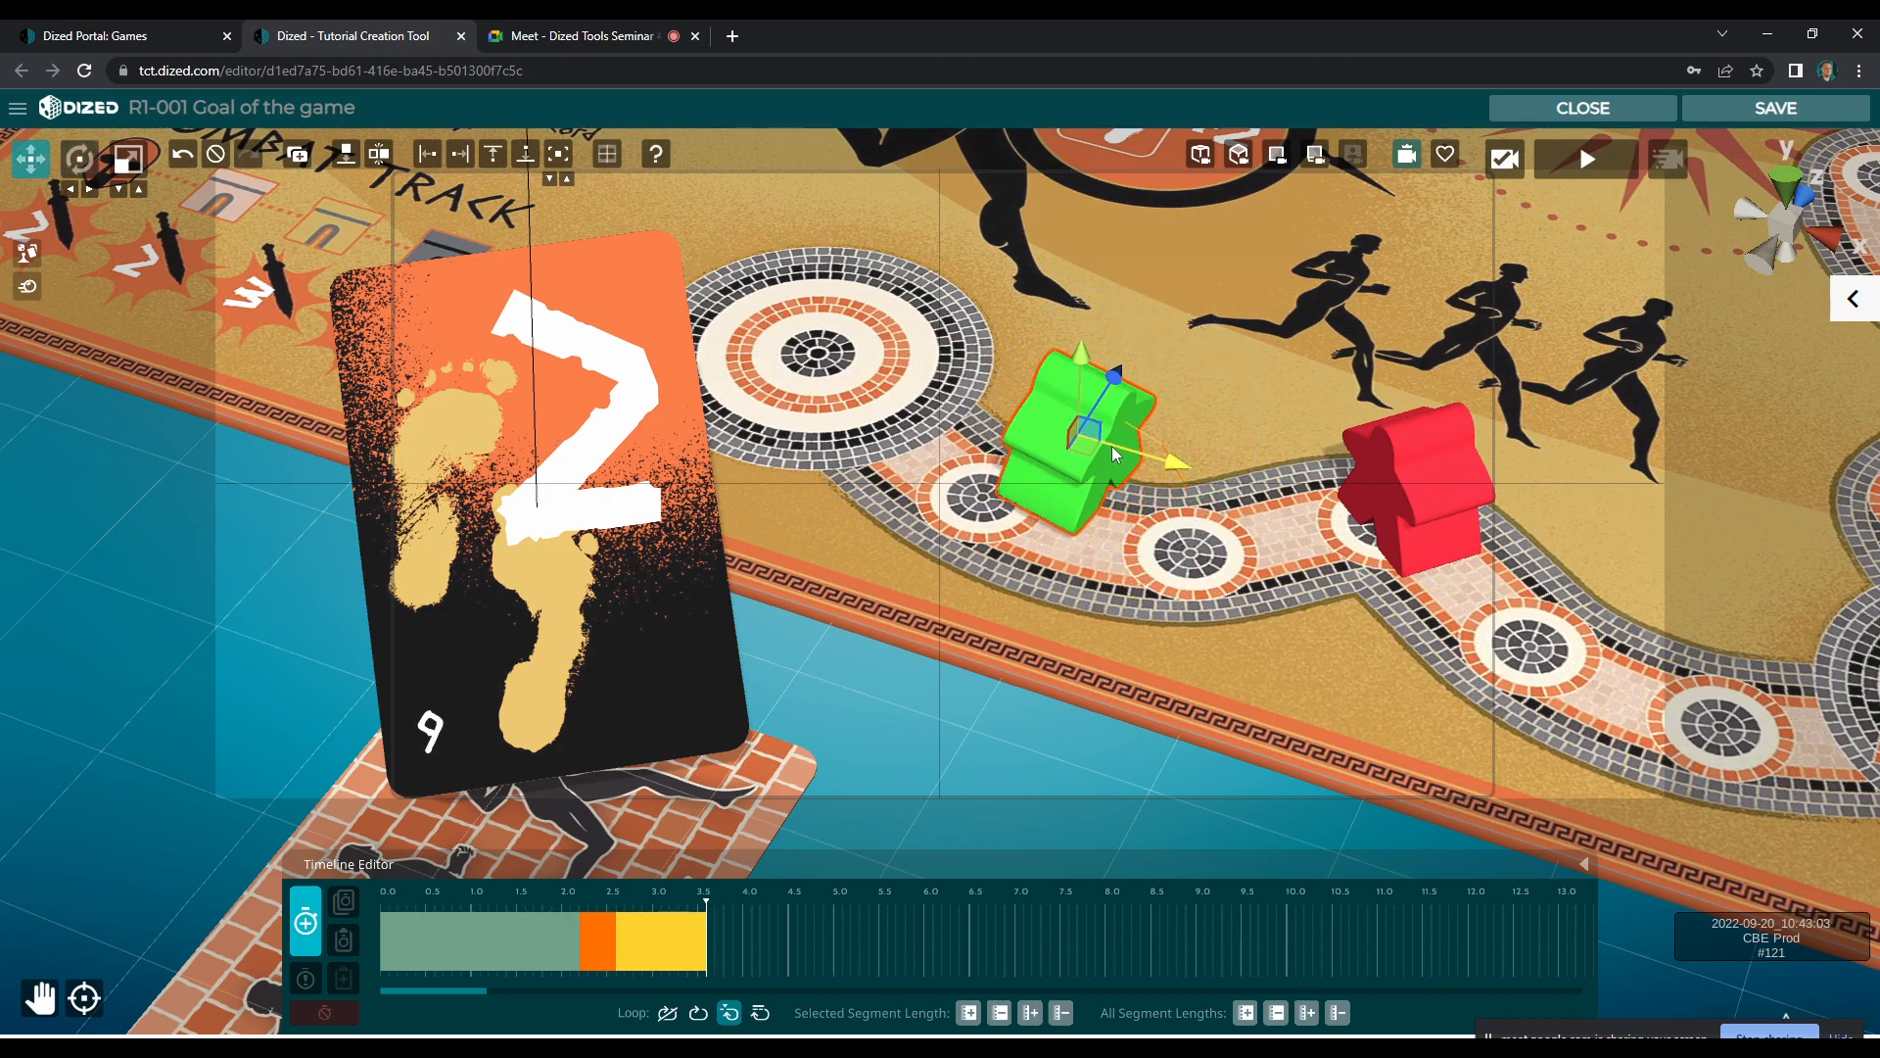
{"action": "left_click", "coordinate": [298, 928]}
Revise the green meeple's tilt at the end of its second segment
{"action": "mouse_move", "coordinate": [705, 907]}
{"action": "left_mouse_down"}
{"action": "mouse_move", "coordinate": [513, 895]}
{"action": "mouse_move", "coordinate": [772, 926]}
{"action": "mouse_move", "coordinate": [563, 908]}
{"action": "mouse_move", "coordinate": [713, 925]}
{"action": "mouse_move", "coordinate": [576, 915]}
{"action": "mouse_move", "coordinate": [674, 926]}
{"action": "left_mouse_up"}
{"action": "right_click", "coordinate": [668, 932]}
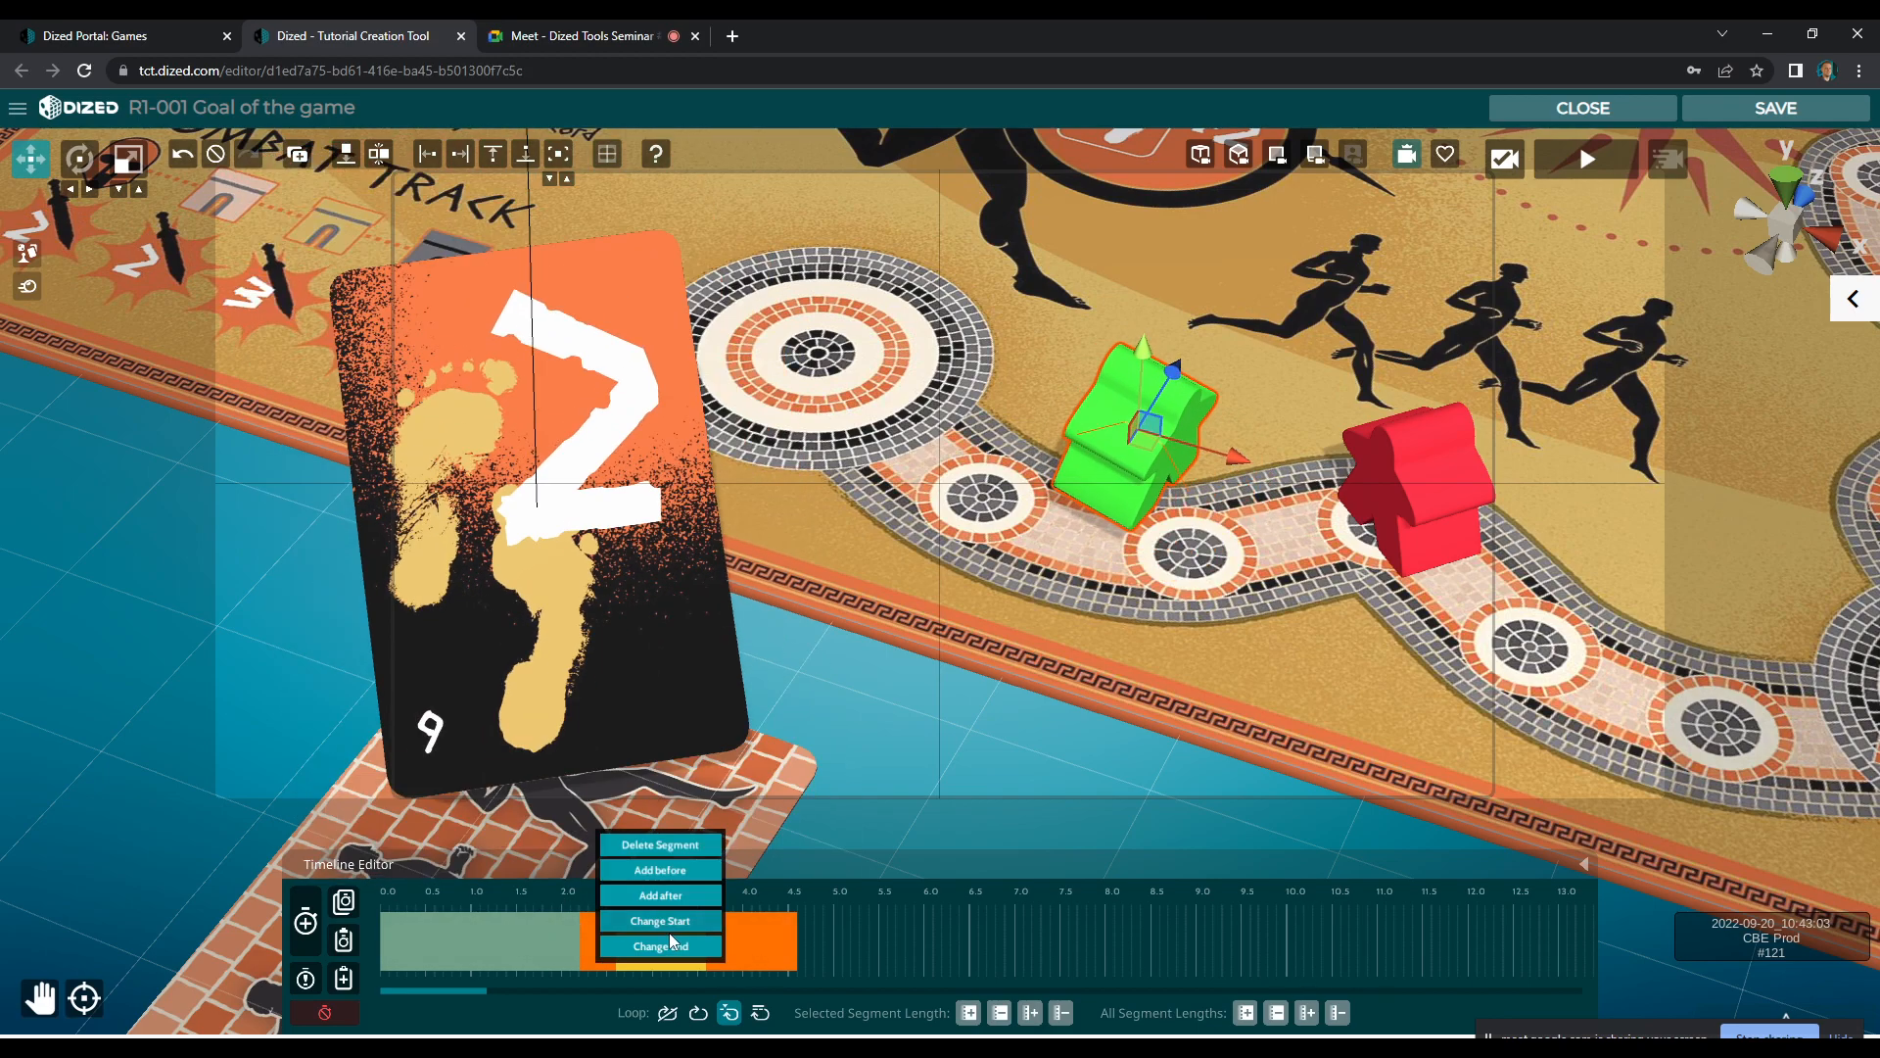
{"action": "left_click", "coordinate": [671, 942]}
{"action": "key", "text": "e"}
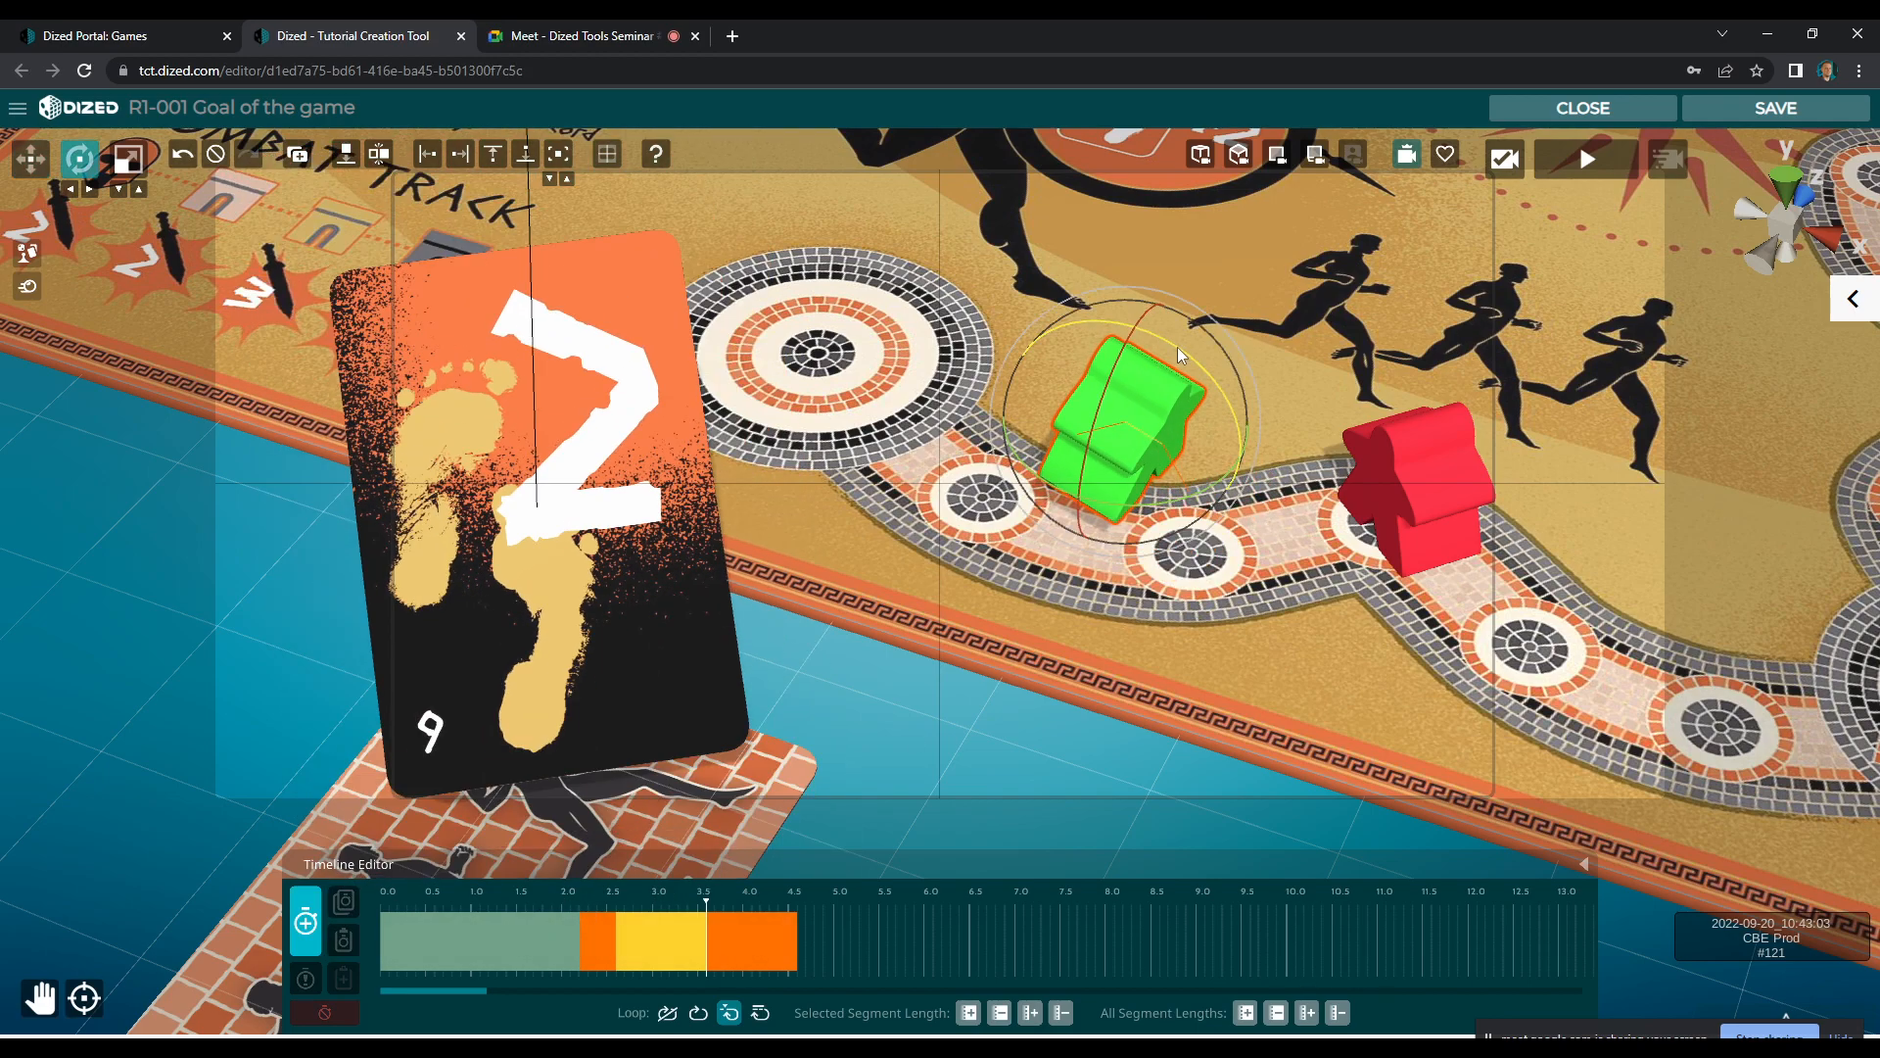
{"action": "left_click", "coordinate": [307, 923]}
Set the end of the third segment with the green meeple rotated, lowered and moved onto the space next to Susa
{"action": "right_click", "coordinate": [752, 950]}
{"action": "left_click", "coordinate": [761, 948]}
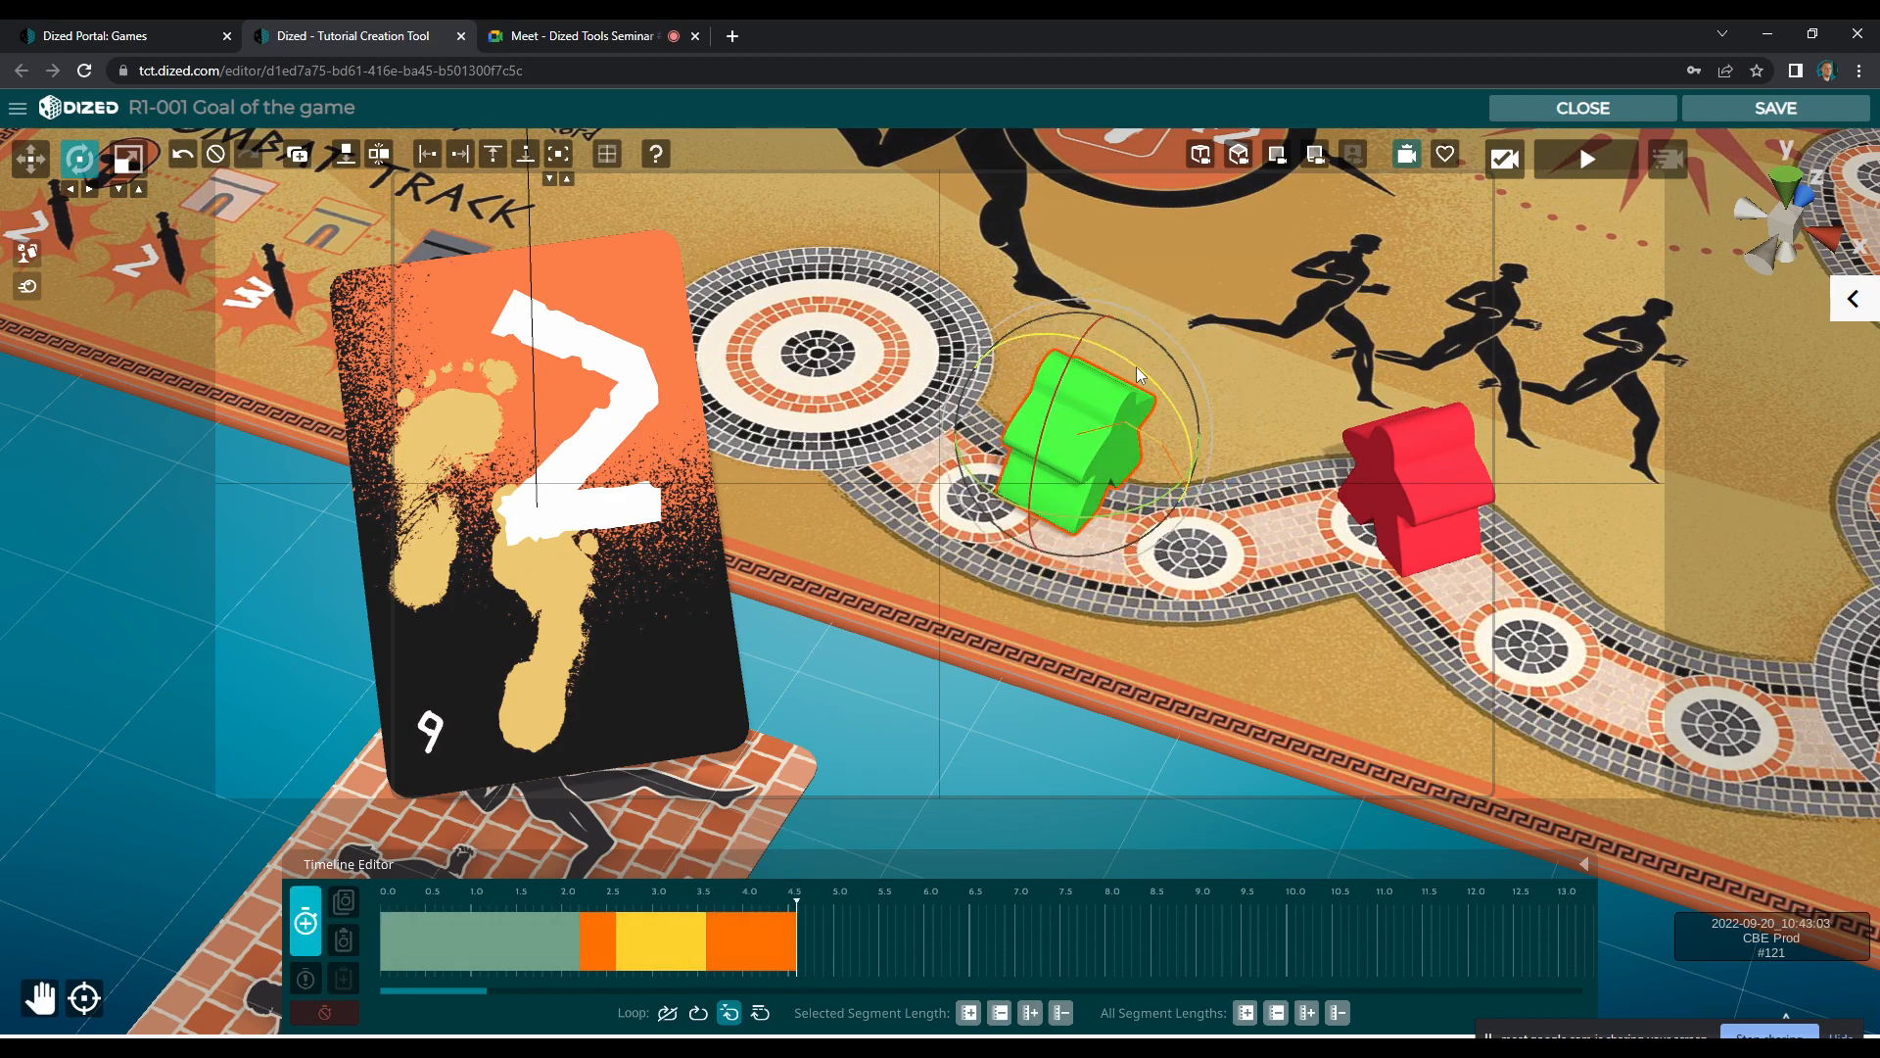
{"action": "left_click_drag", "start_coordinate": [1138, 366], "coordinate": [1135, 363]}
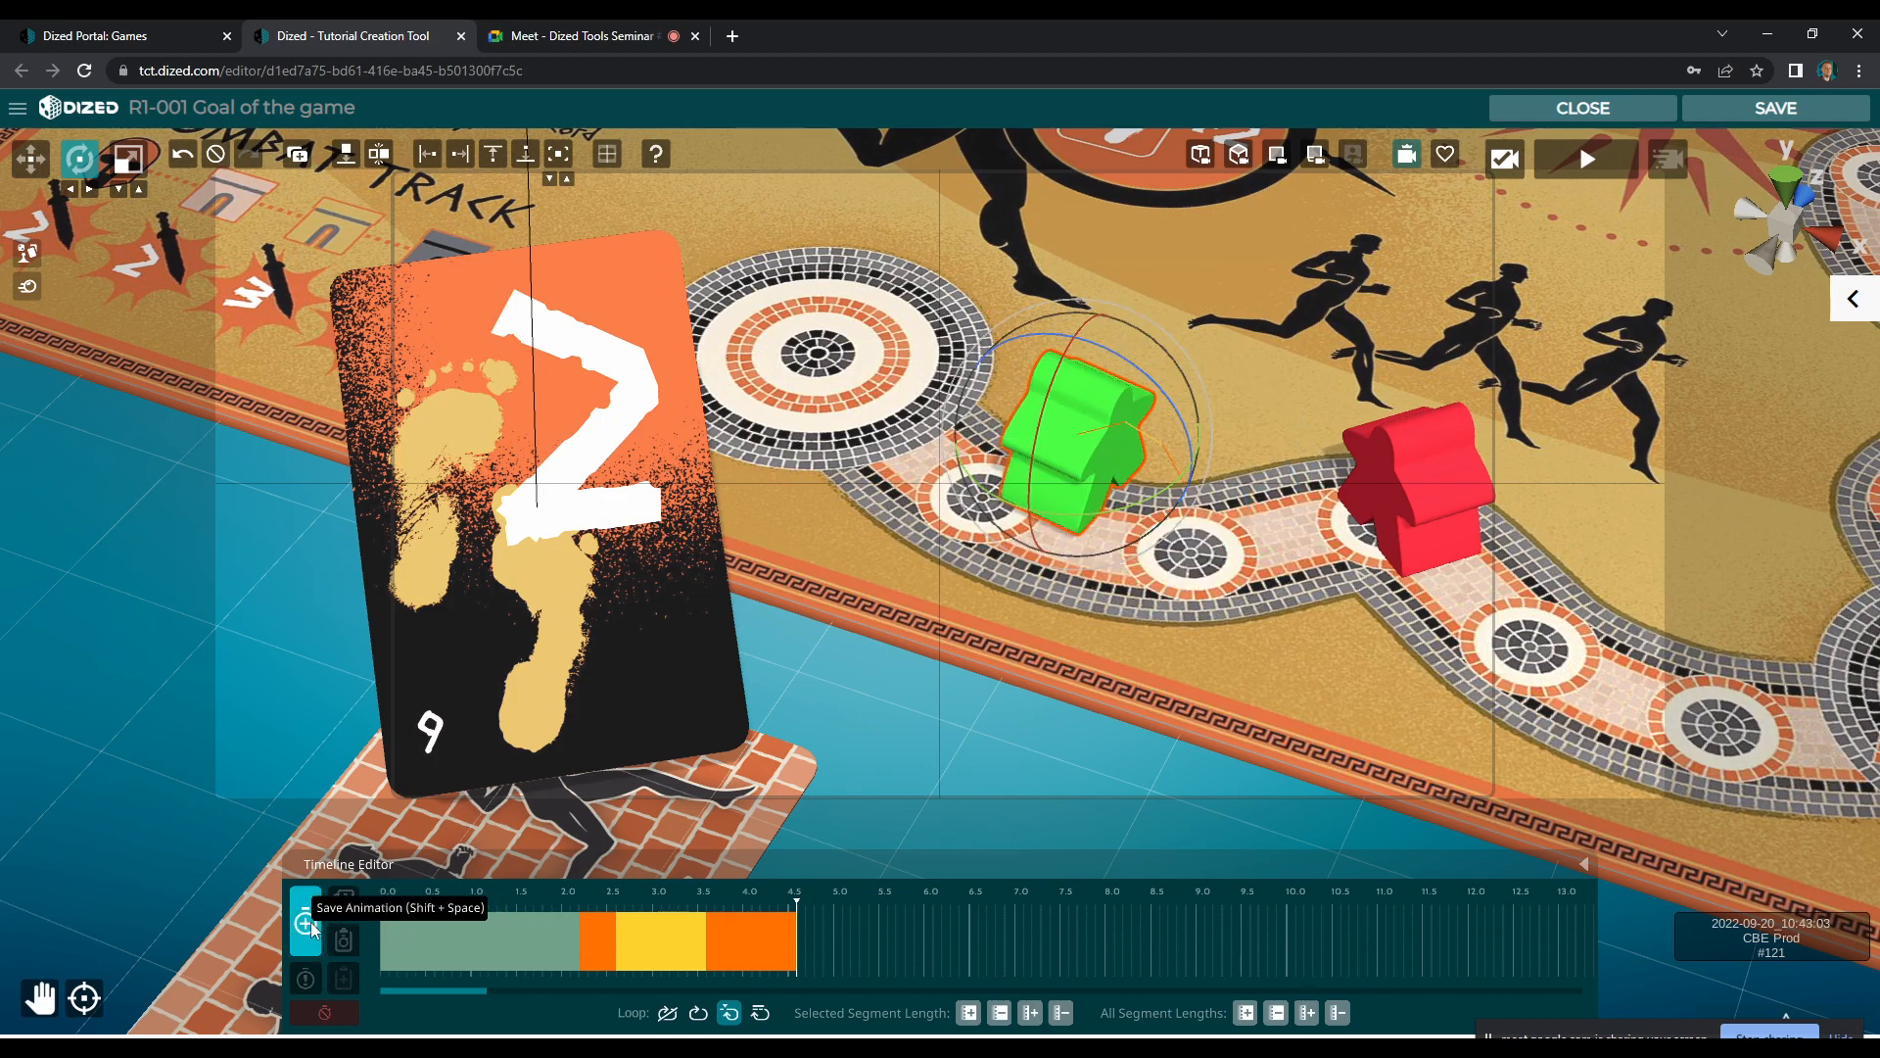
{"action": "key", "text": "w"}
{"action": "key", "text": "e"}
{"action": "left_click_drag", "start_coordinate": [1136, 366], "coordinate": [1078, 379]}
{"action": "key", "text": "w"}
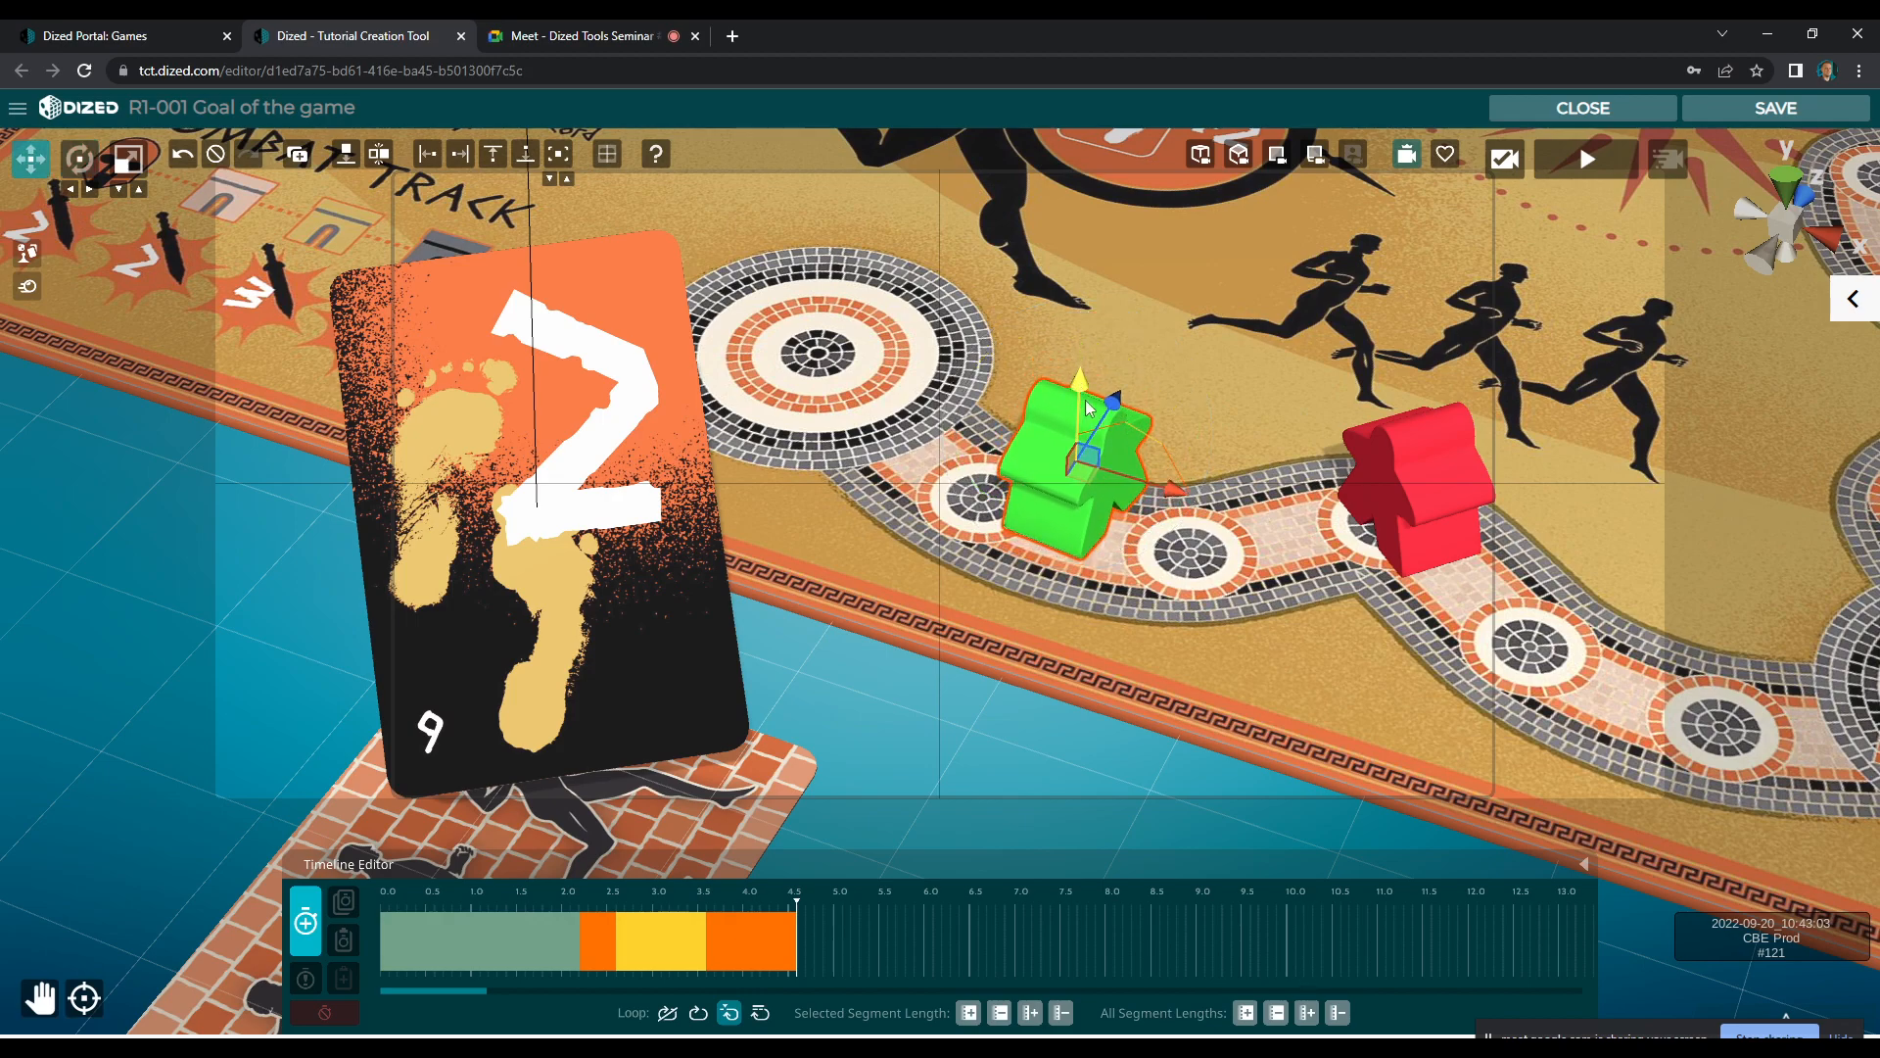
{"action": "left_click_drag", "start_coordinate": [1090, 473], "coordinate": [1002, 462]}
{"action": "key", "text": "e"}
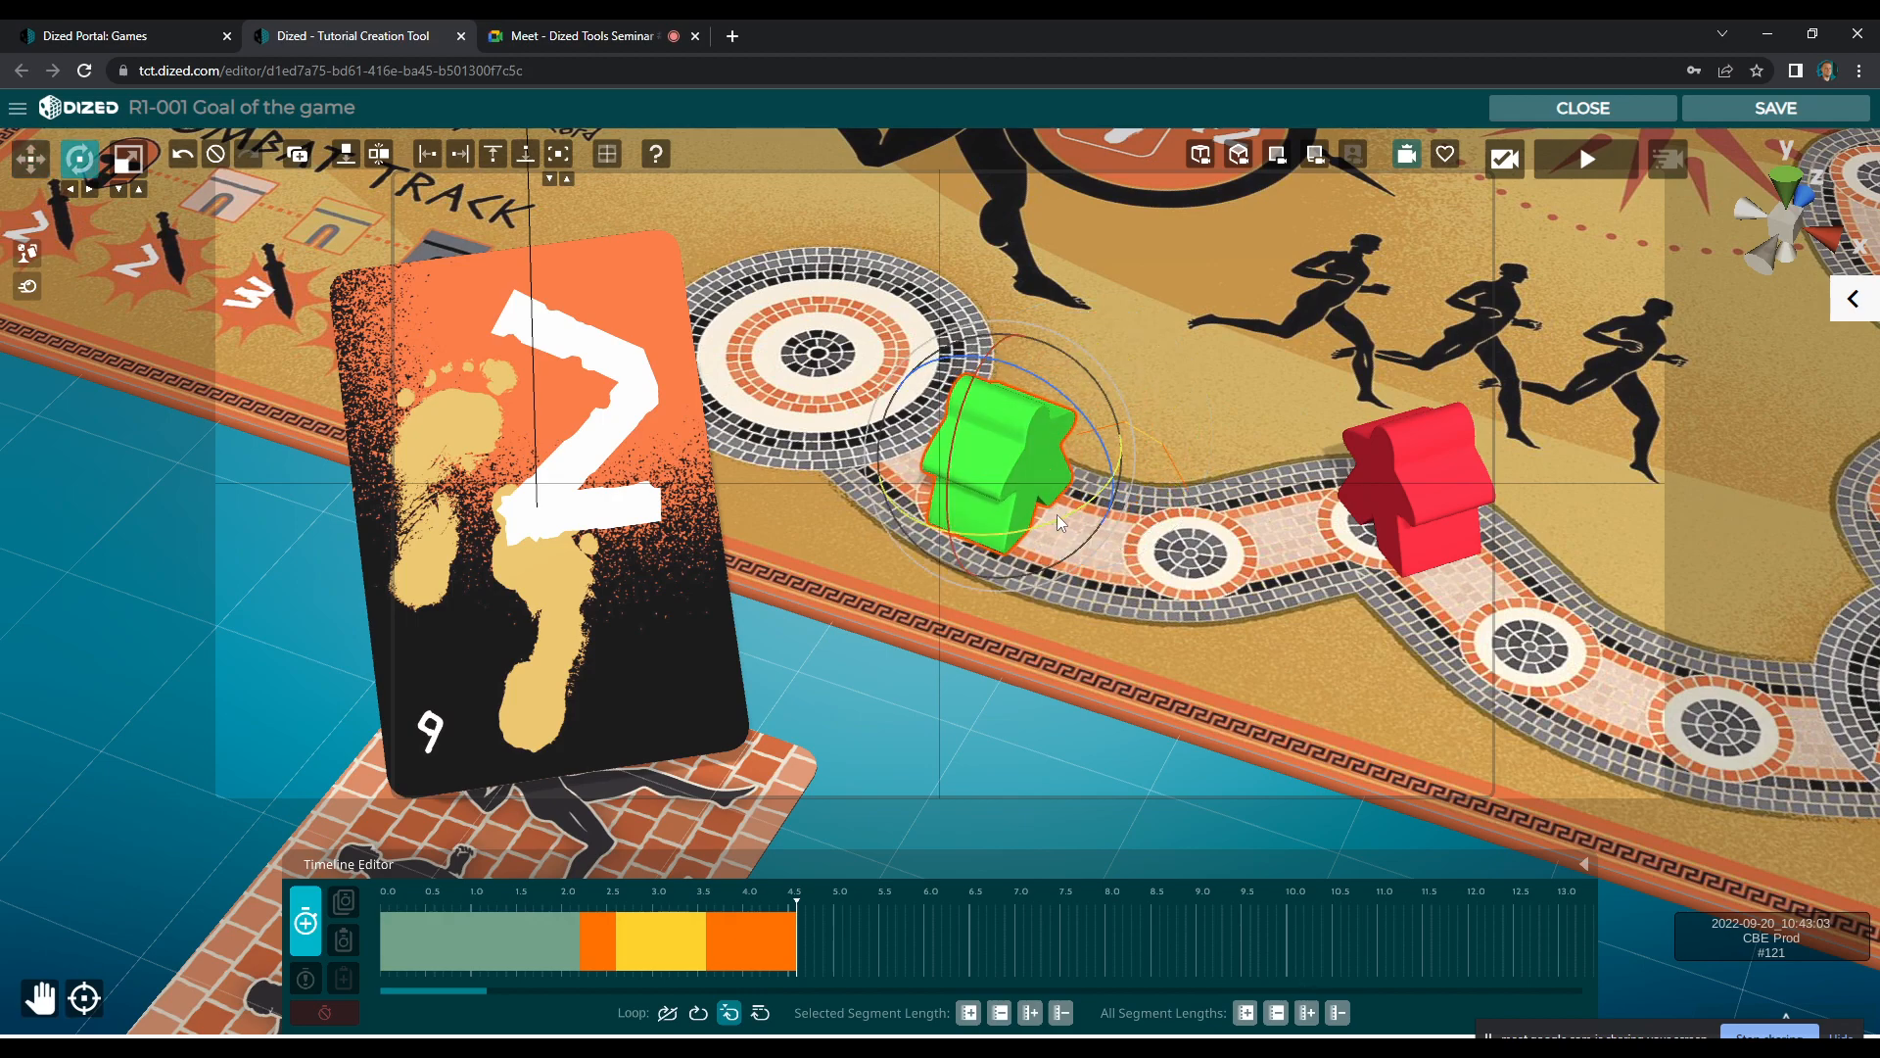
{"action": "left_click", "coordinate": [303, 930]}
Shorten the green meeple's segments to run from about 2.3 s to 3.5 s and preview the scene
{"action": "left_click", "coordinate": [664, 965]}
{"action": "left_click", "coordinate": [680, 938]}
{"action": "mouse_move", "coordinate": [643, 952]}
{"action": "left_mouse_down"}
{"action": "mouse_move", "coordinate": [729, 944]}
{"action": "mouse_move", "coordinate": [668, 956]}
{"action": "left_mouse_up"}
{"action": "left_click_drag", "start_coordinate": [849, 944], "coordinate": [693, 950]}
{"action": "left_click", "coordinate": [596, 946]}
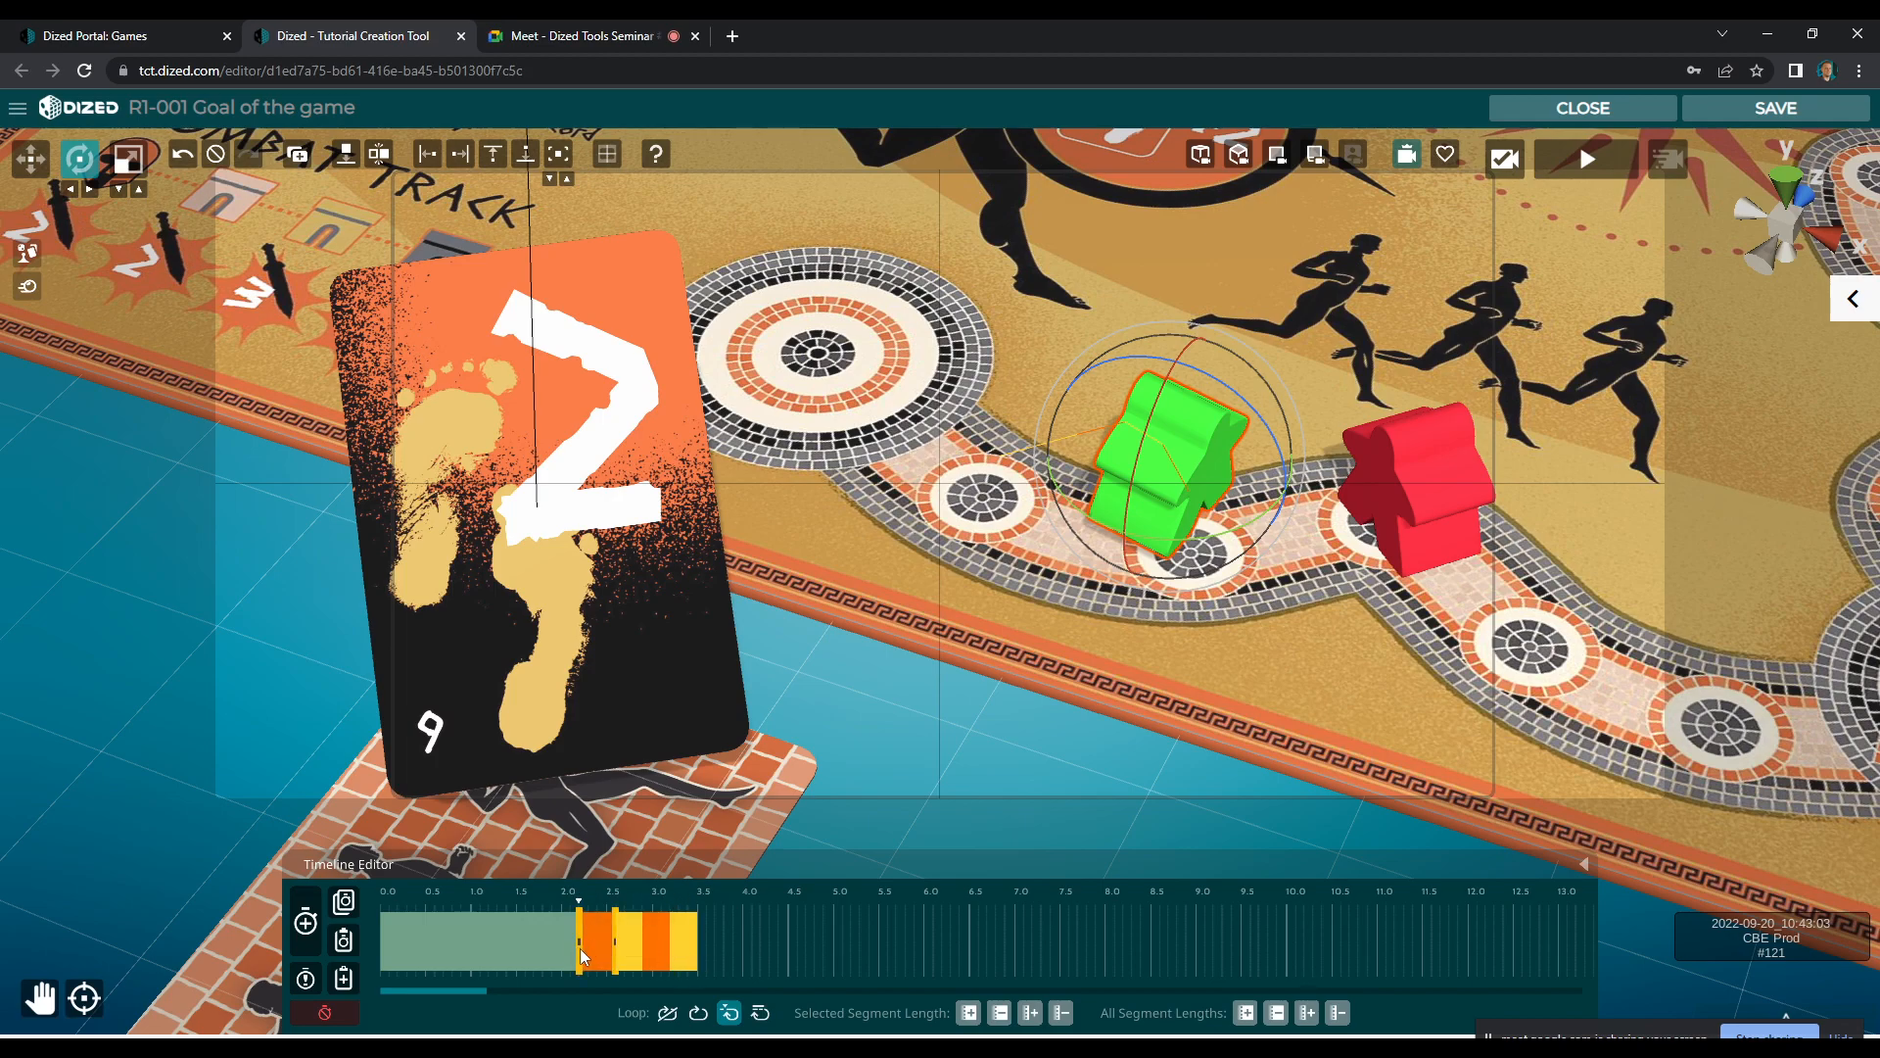
{"action": "left_click", "coordinate": [550, 901]}
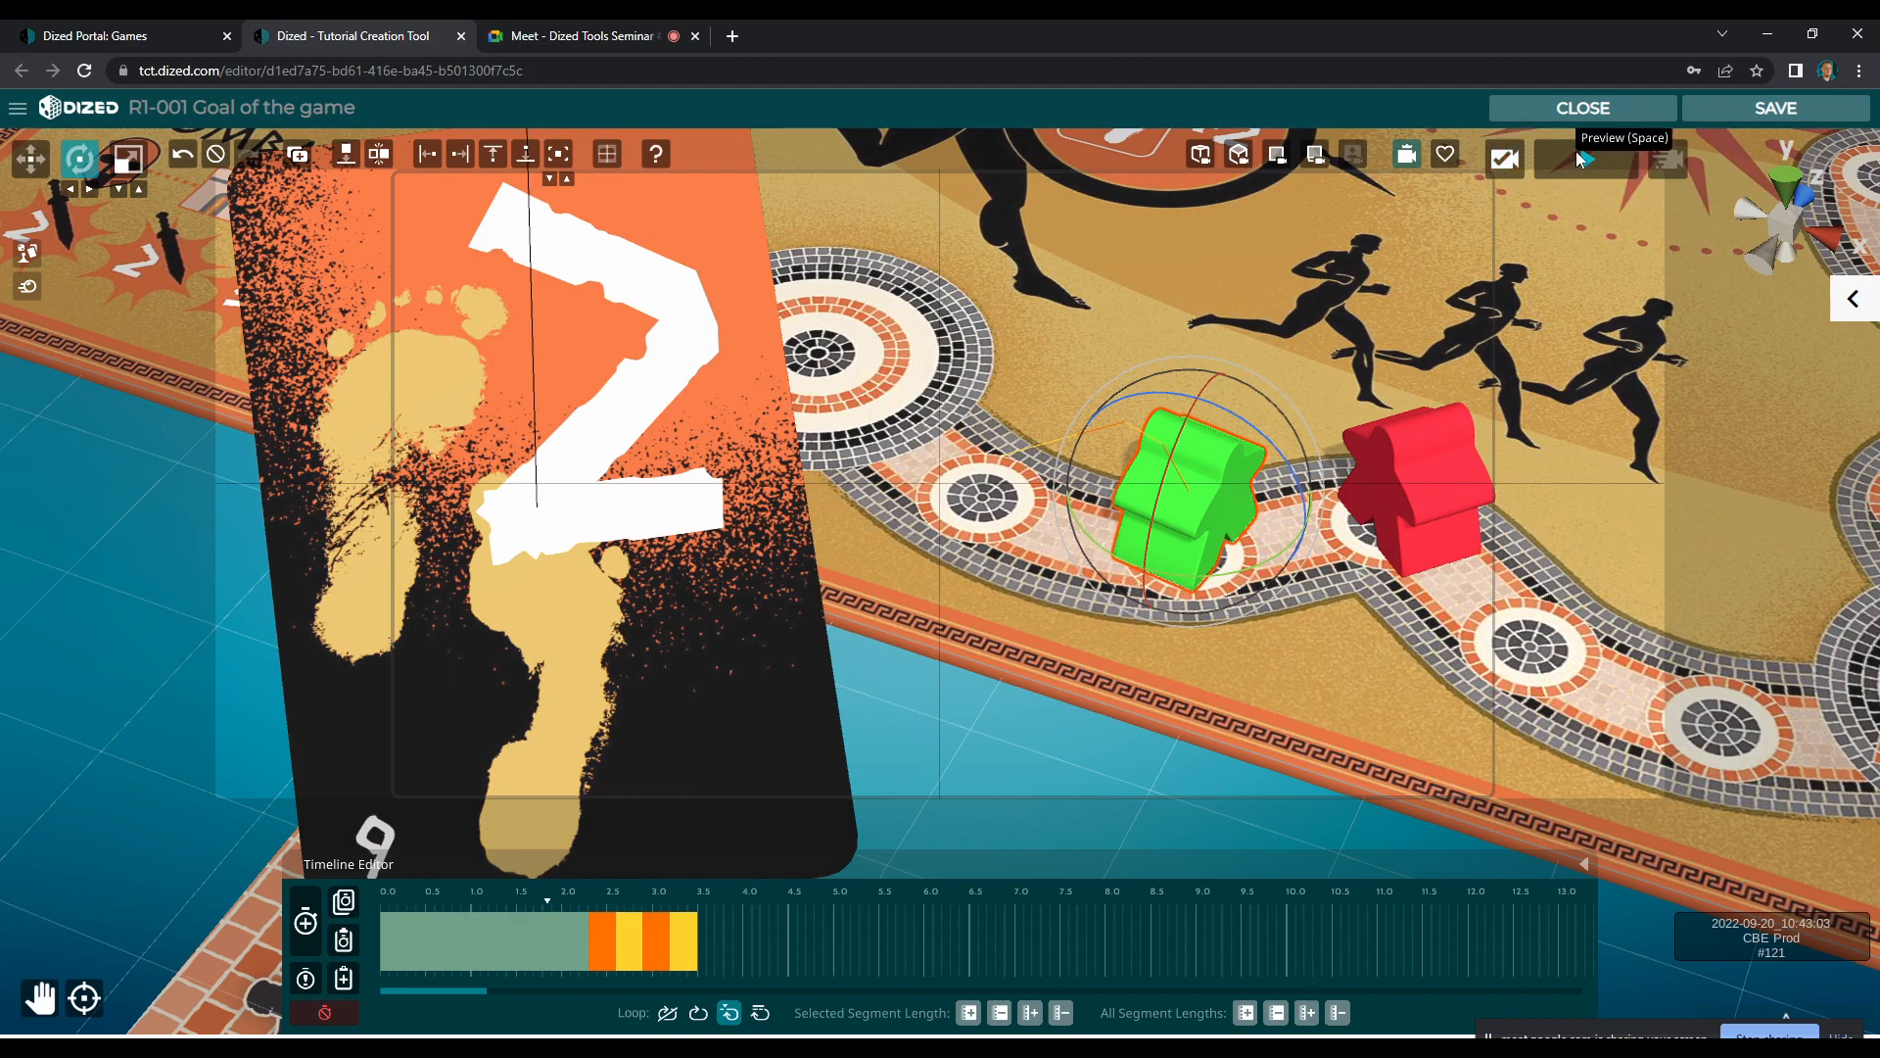
{"action": "left_click", "coordinate": [1578, 160]}
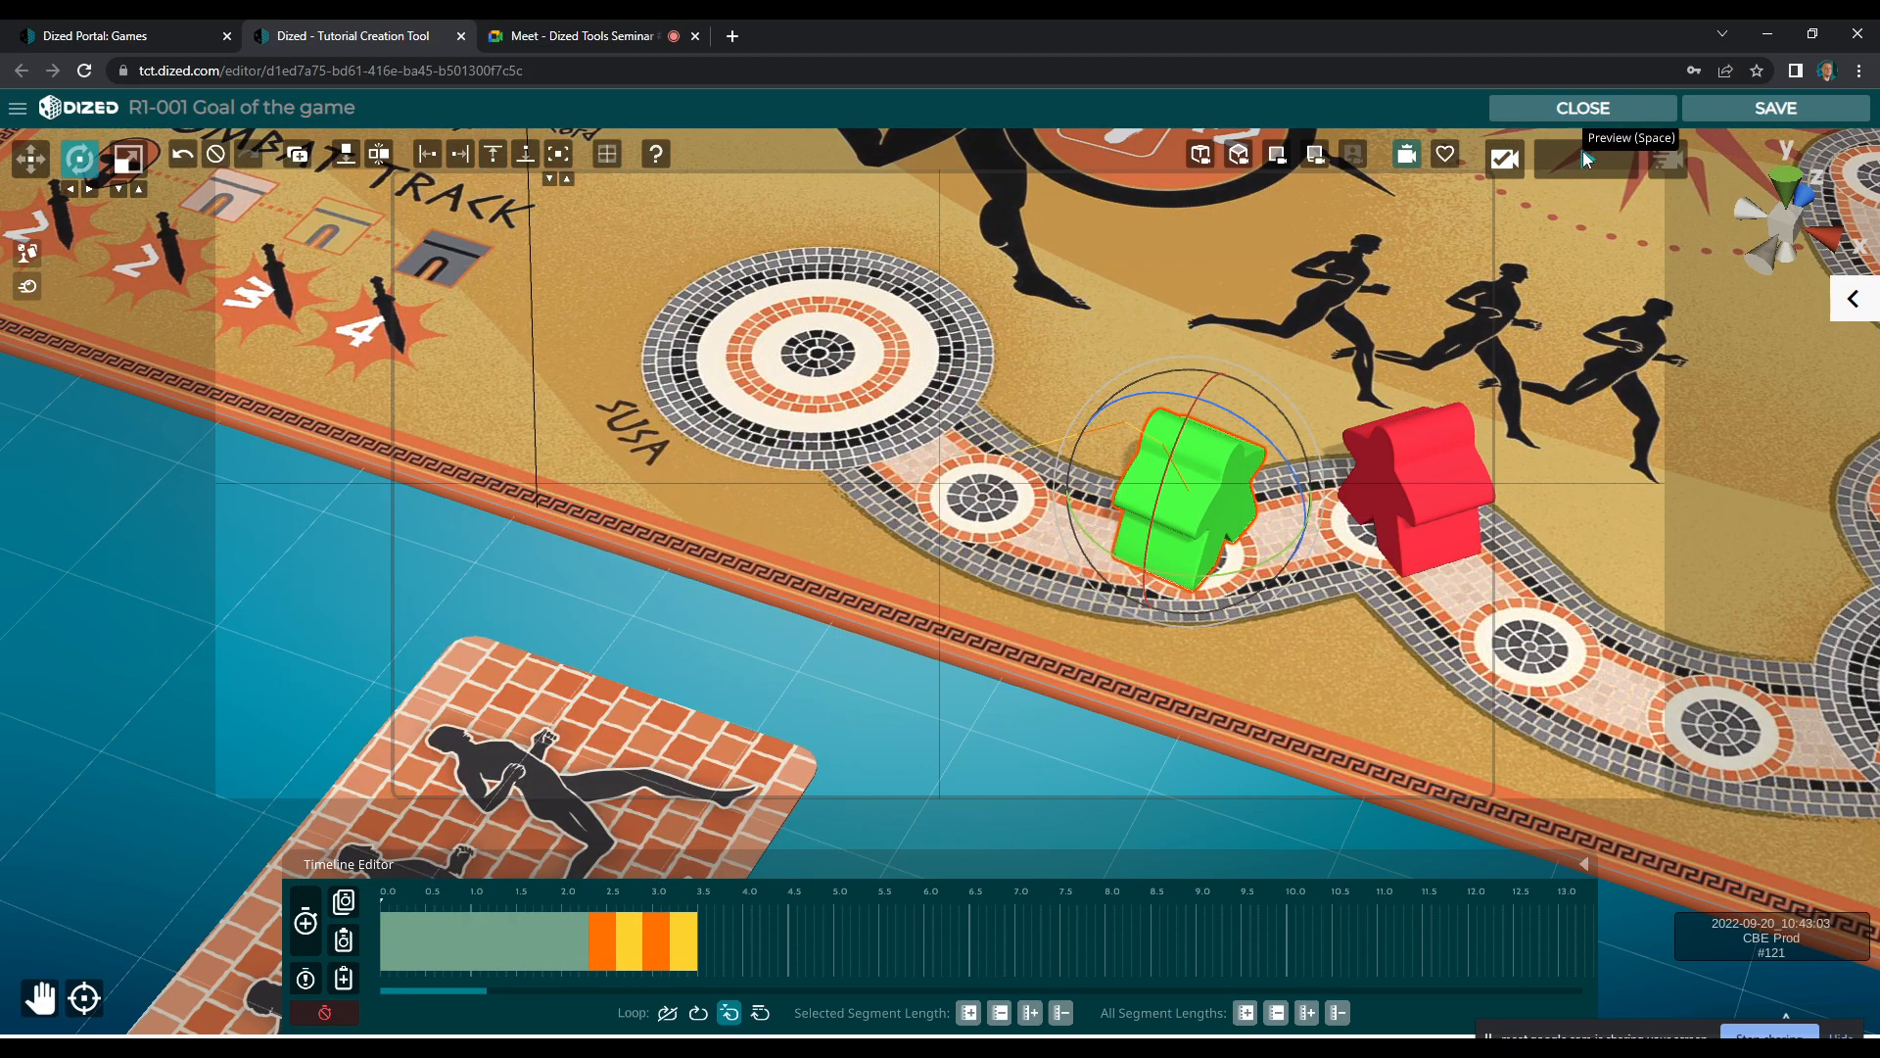
Record a new green meeple segment after 3.5 s that tilts it and moves it from its space toward Susa
{"action": "left_click", "coordinate": [307, 921]}
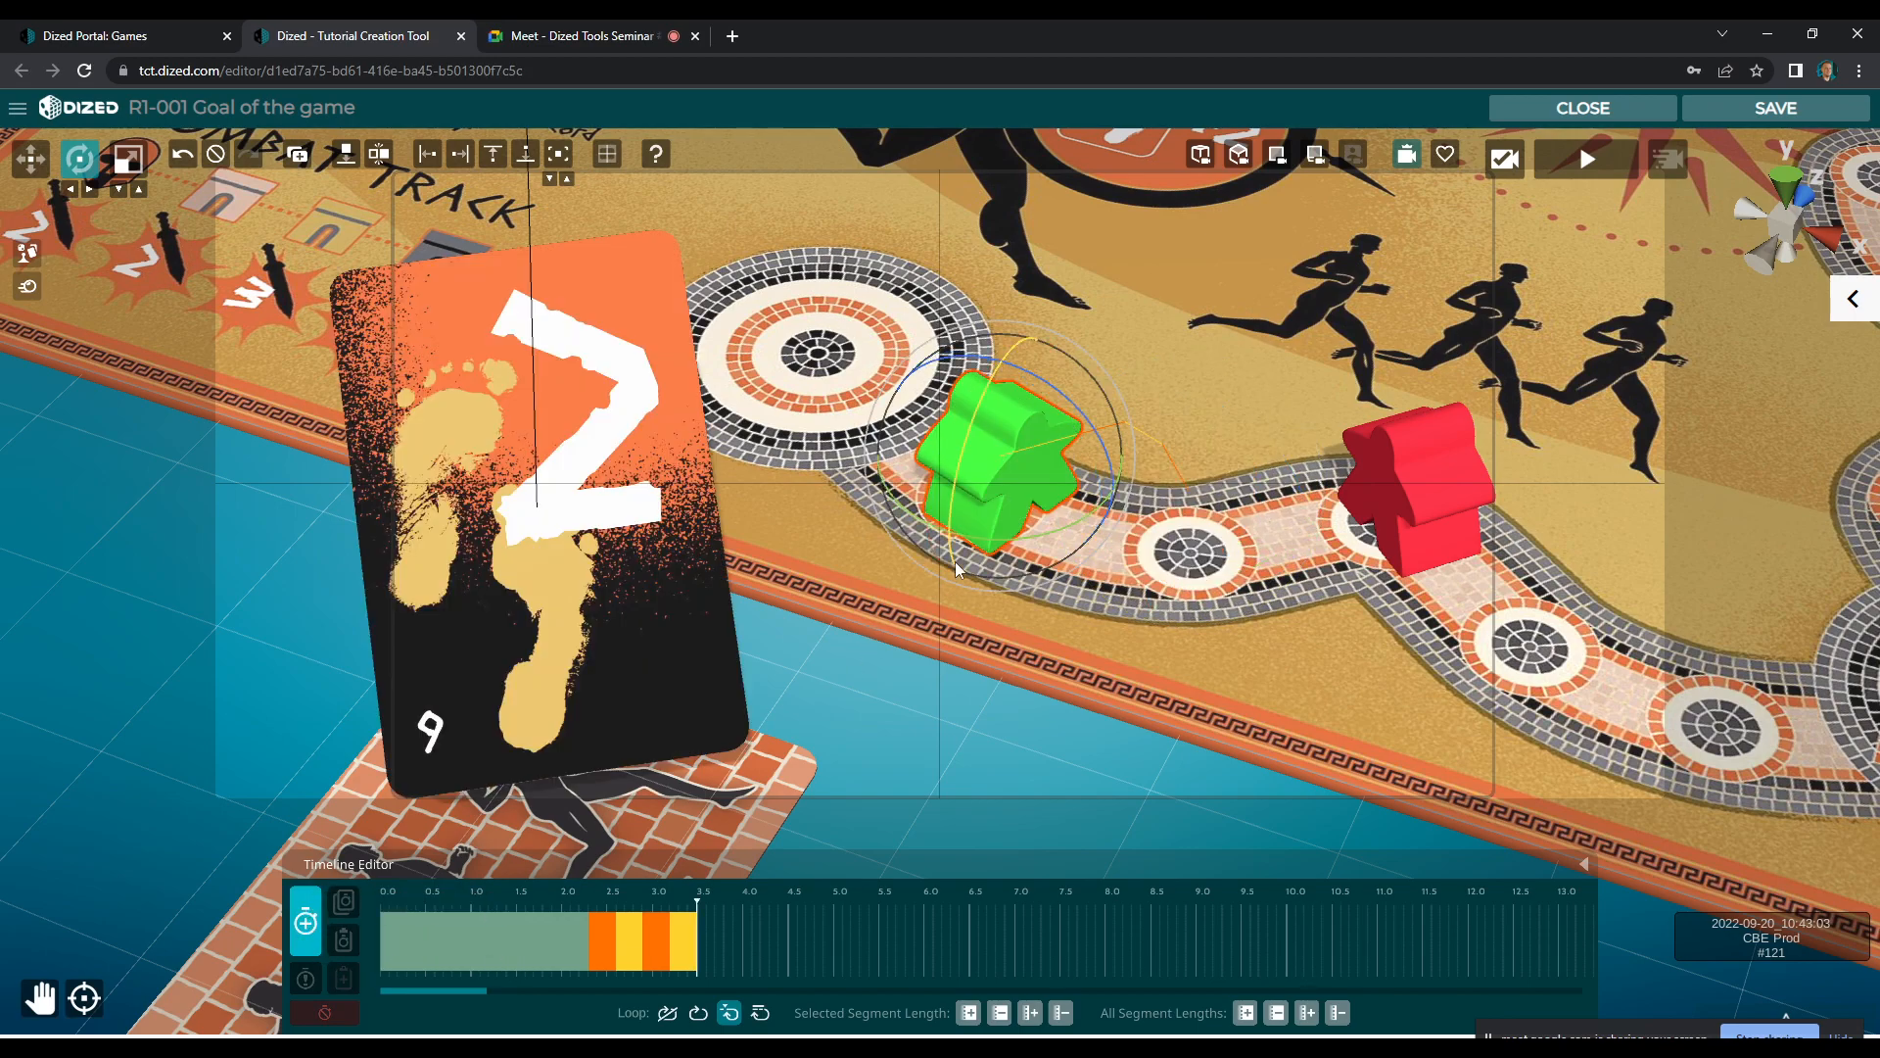
{"action": "left_click_drag", "start_coordinate": [1001, 396], "coordinate": [1005, 364]}
{"action": "left_click_drag", "start_coordinate": [1037, 441], "coordinate": [1000, 450]}
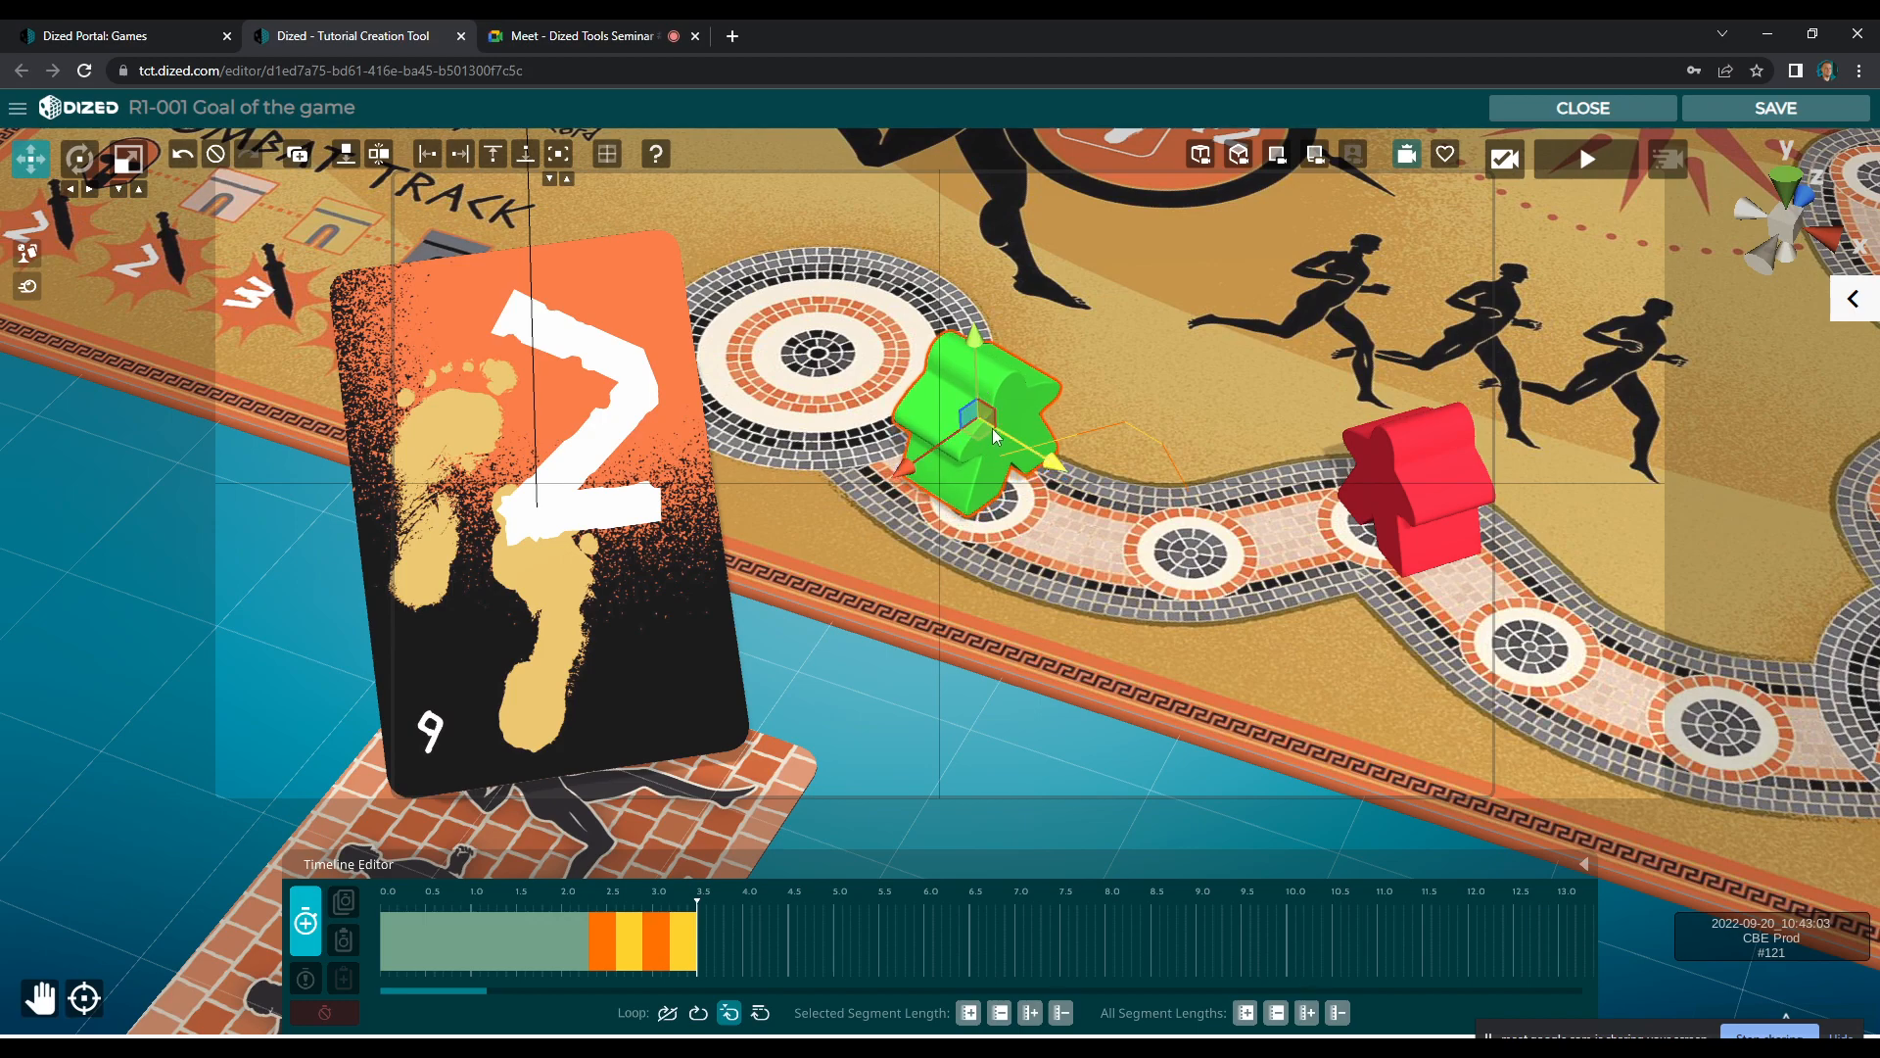
{"action": "key", "text": "e"}
{"action": "left_click_drag", "start_coordinate": [1015, 354], "coordinate": [1023, 362]}
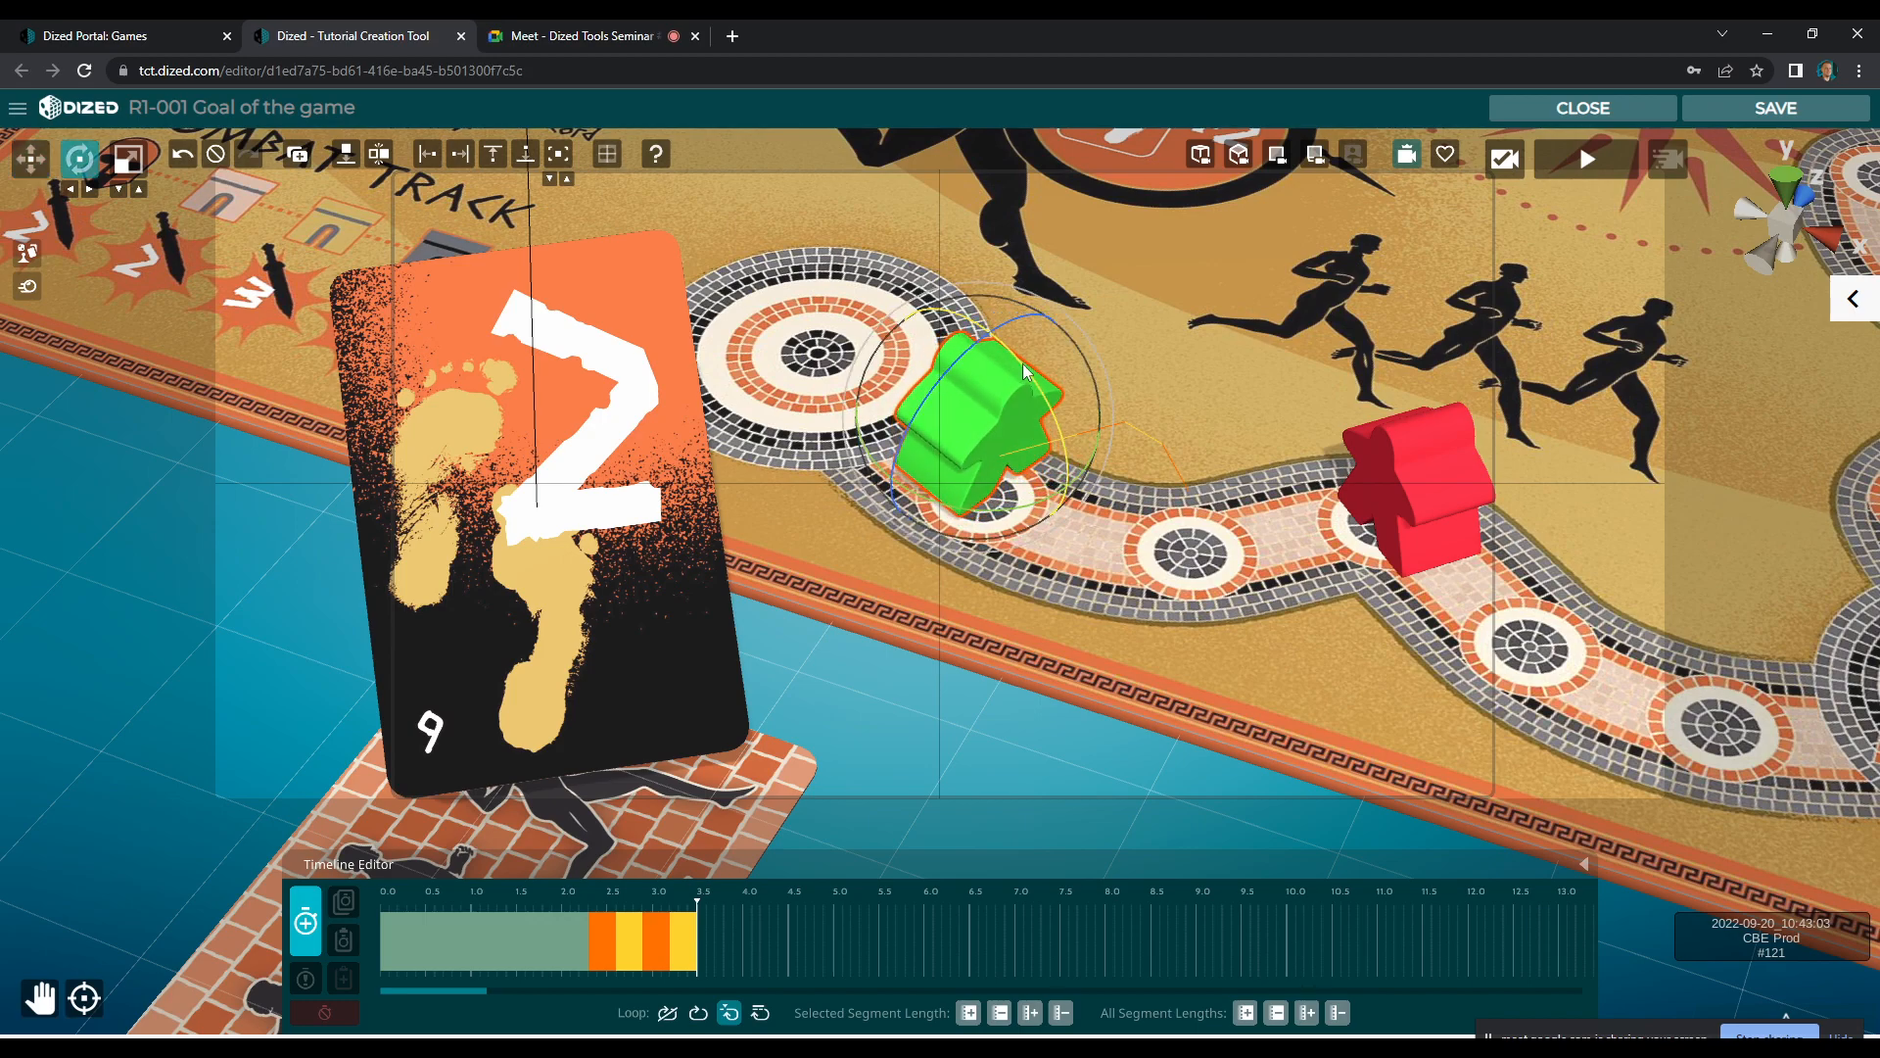
{"action": "left_click", "coordinate": [305, 921]}
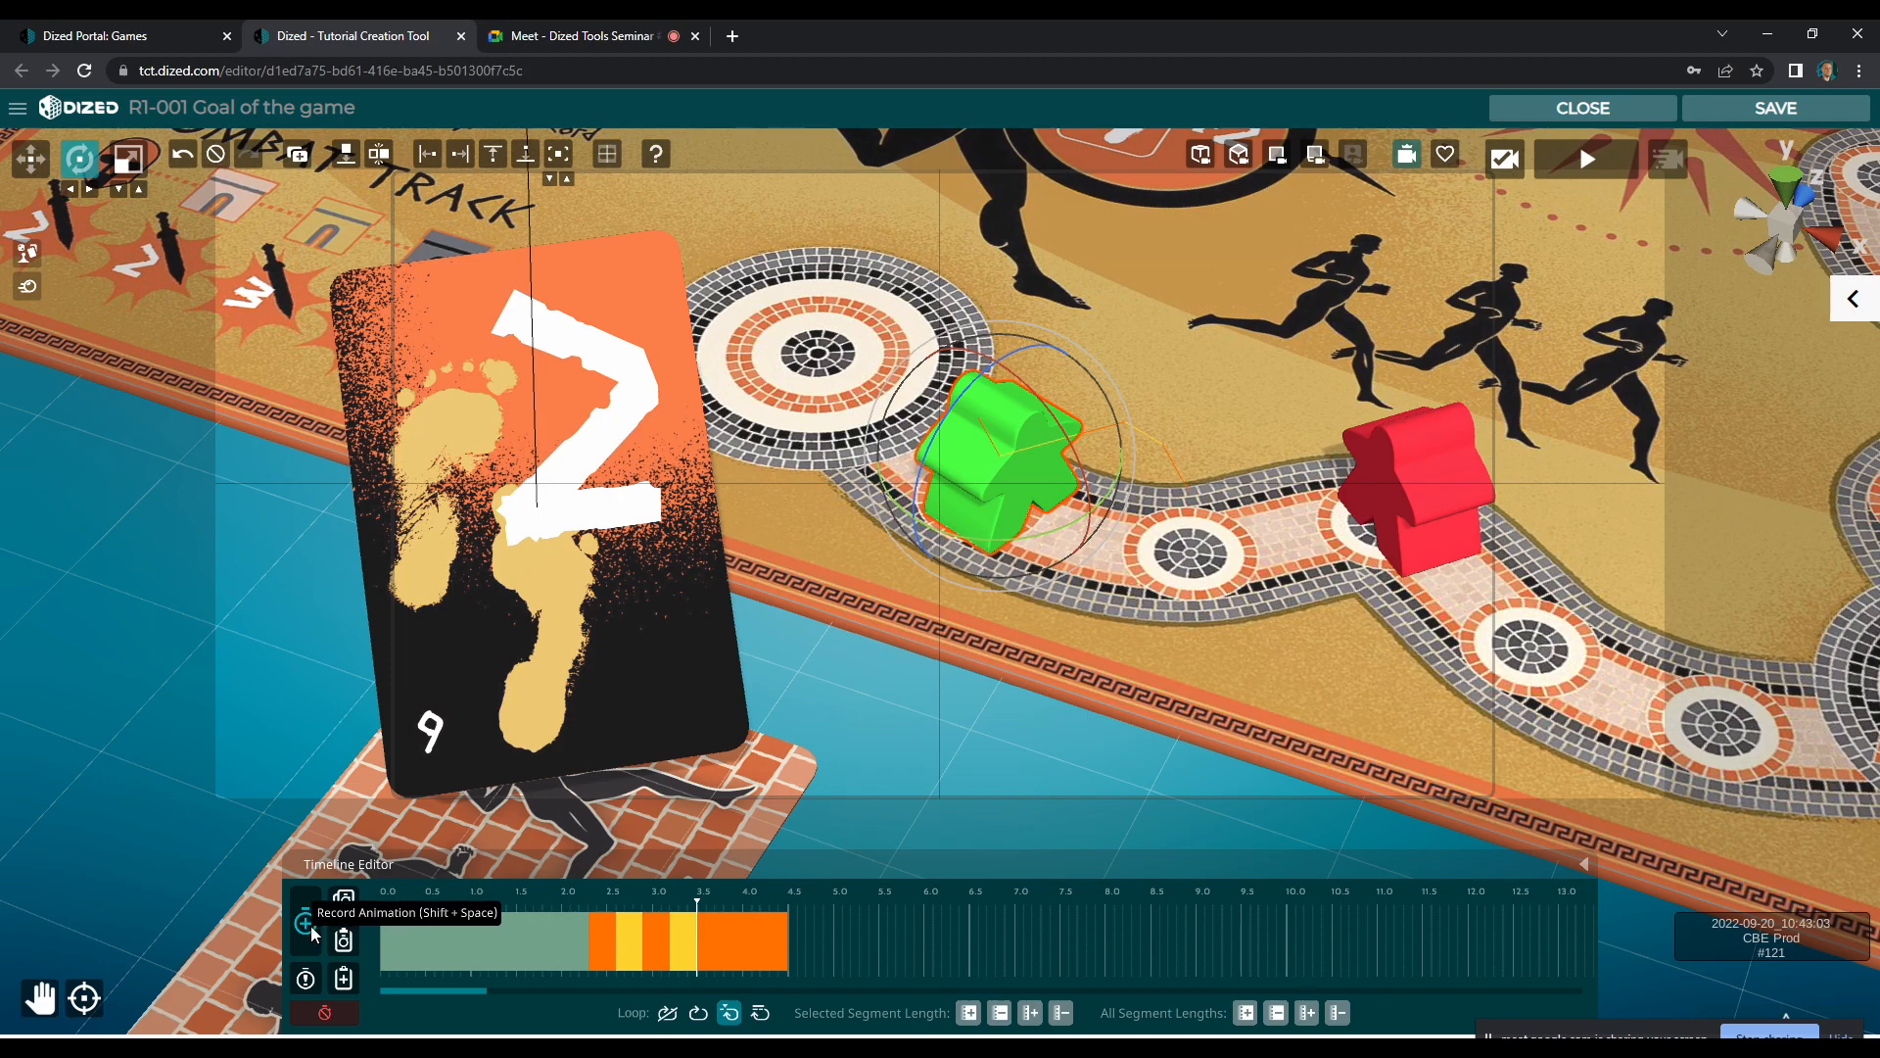
Record a further green meeple segment that raises it and moves it to the edge of the Susa circle
{"action": "key", "text": "w"}
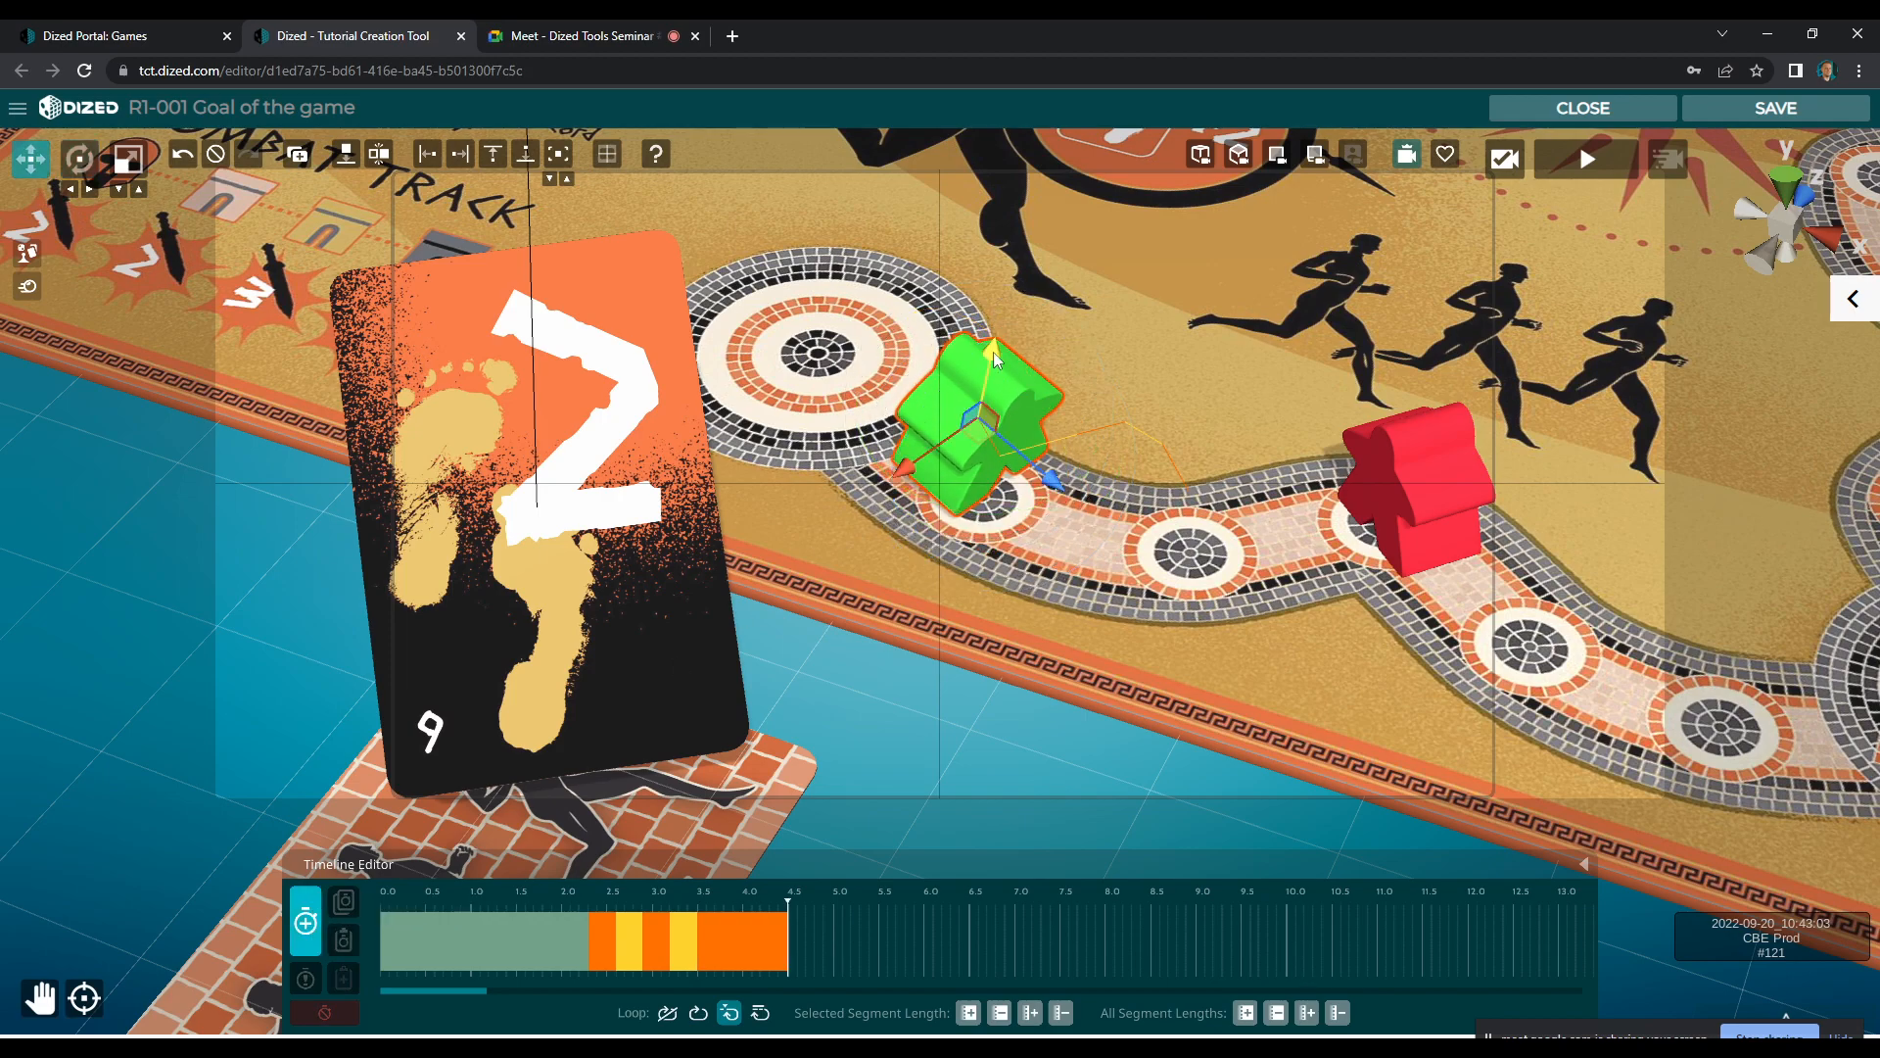
{"action": "left_click_drag", "start_coordinate": [997, 331], "coordinate": [999, 321]}
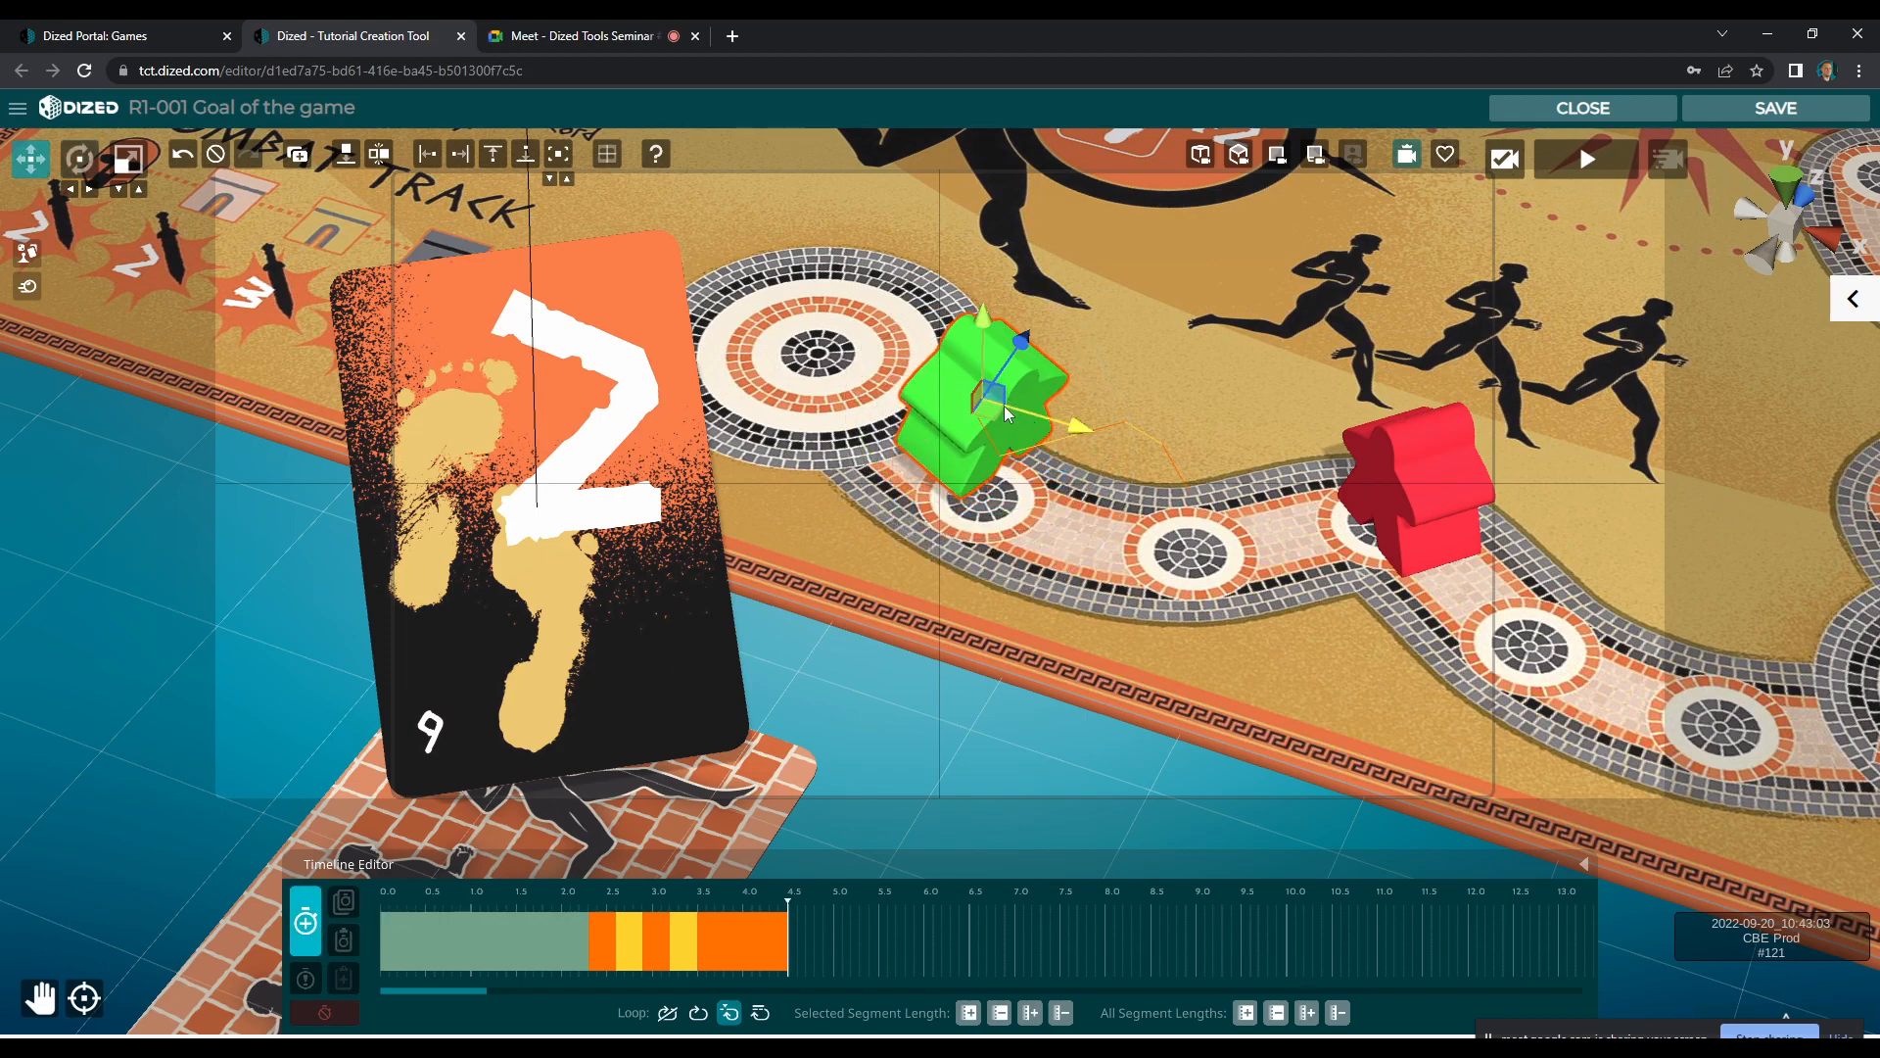
{"action": "left_click_drag", "start_coordinate": [988, 413], "coordinate": [950, 388]}
{"action": "left_click", "coordinate": [307, 919]}
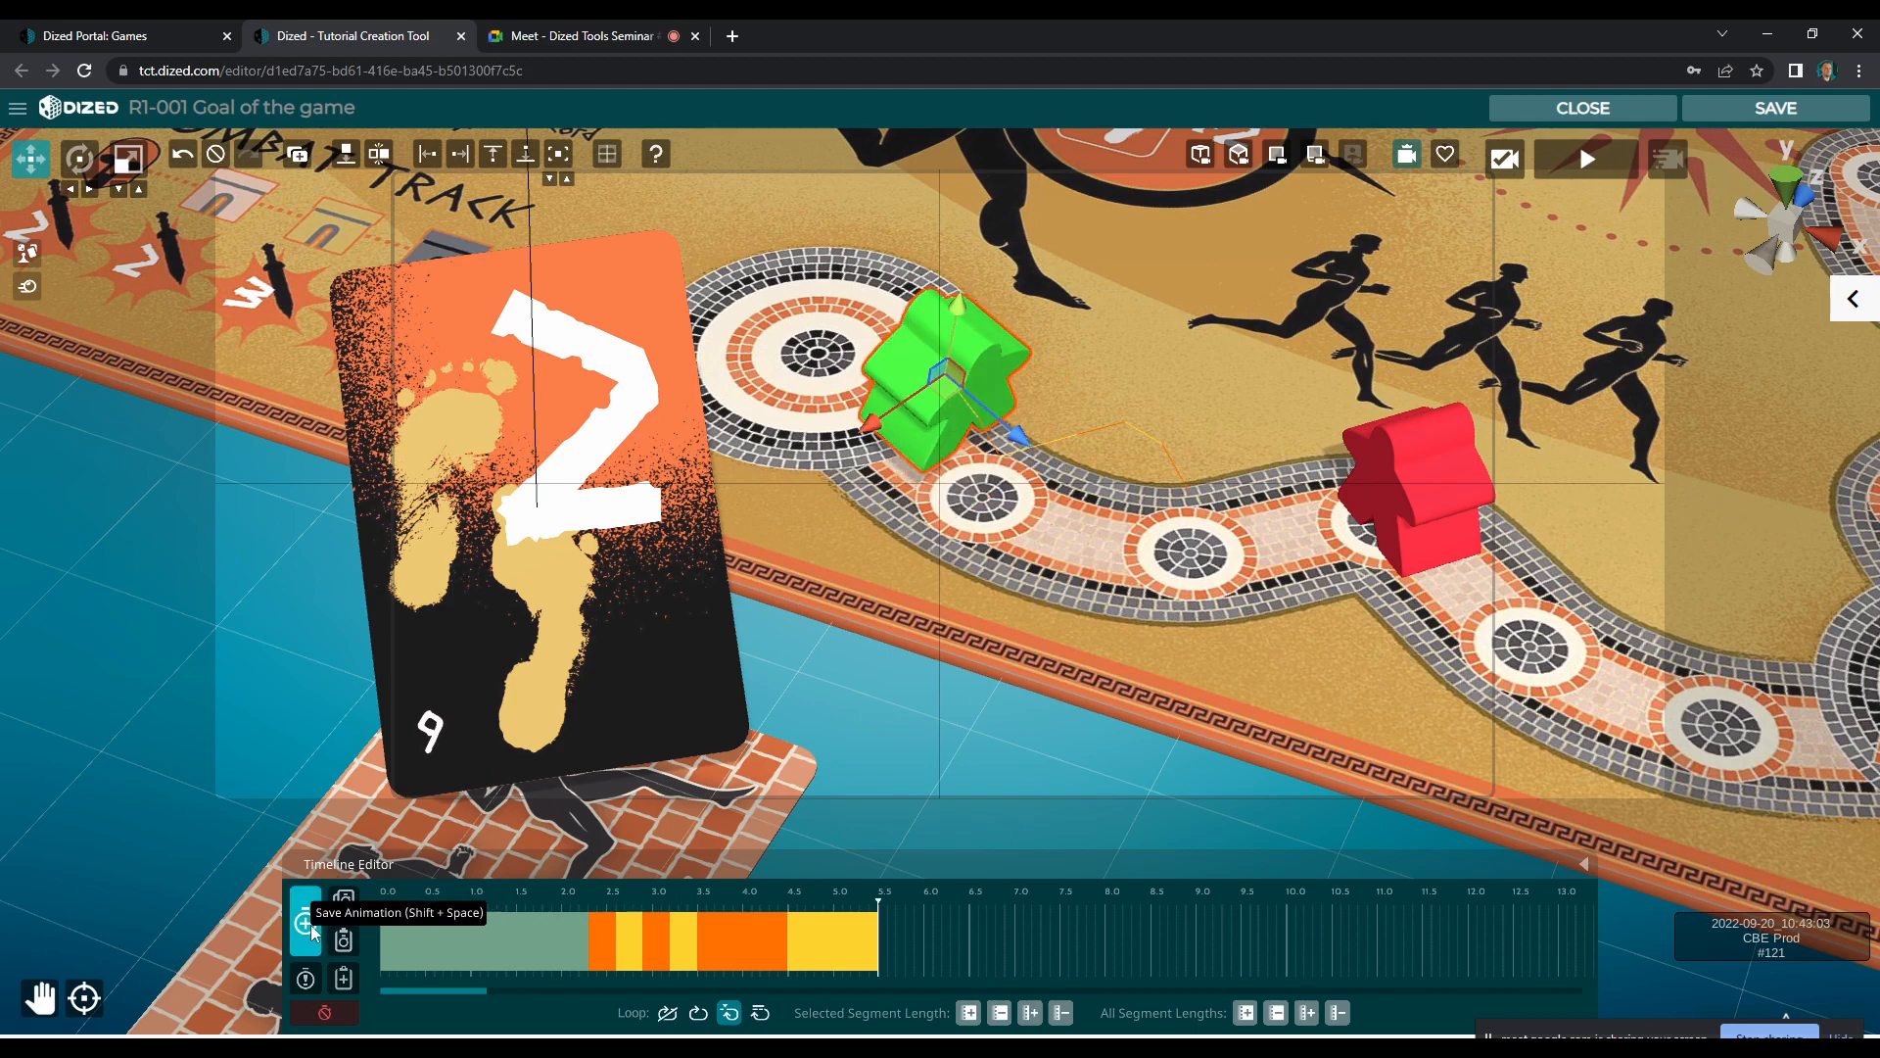
Record another green meeple segment that adjusts its tilt and moves it partly over the Susa circle
{"action": "key", "text": "e"}
{"action": "left_click_drag", "start_coordinate": [993, 333], "coordinate": [989, 319]}
{"action": "key", "text": "w"}
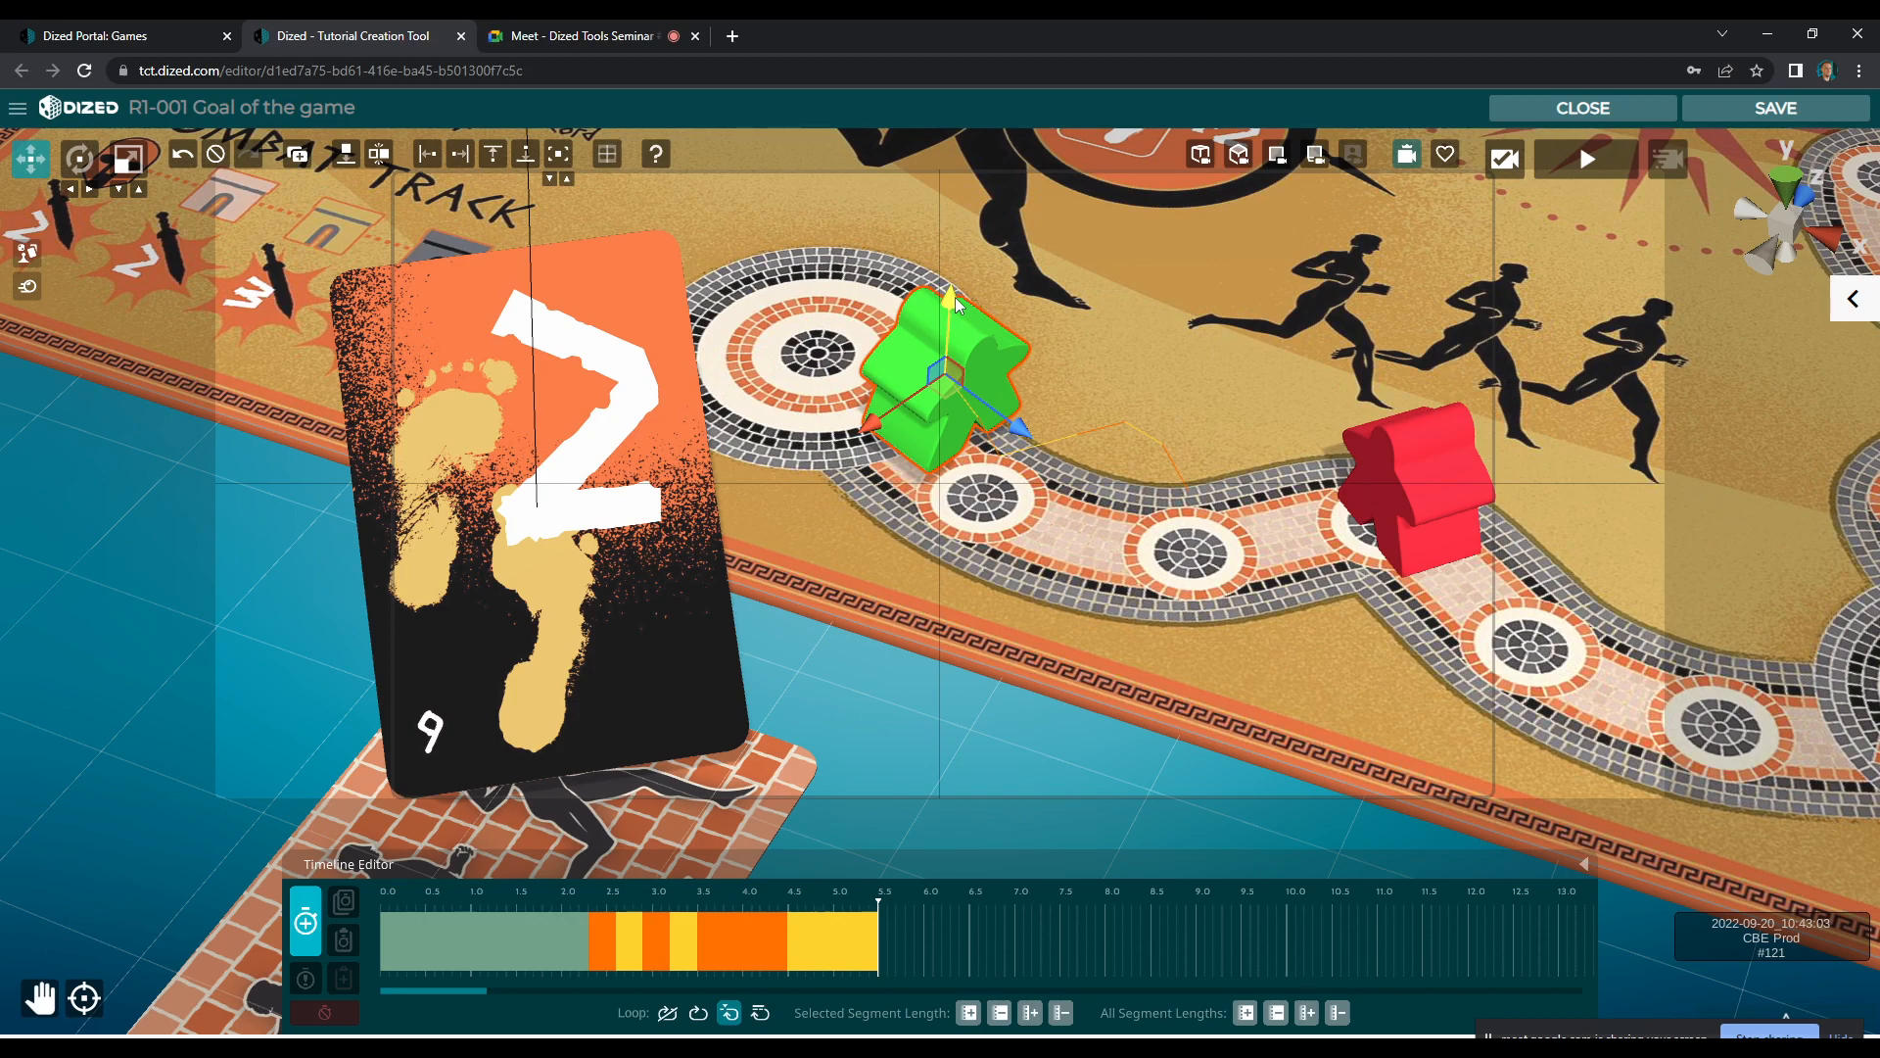
{"action": "left_click_drag", "start_coordinate": [944, 393], "coordinate": [914, 368]}
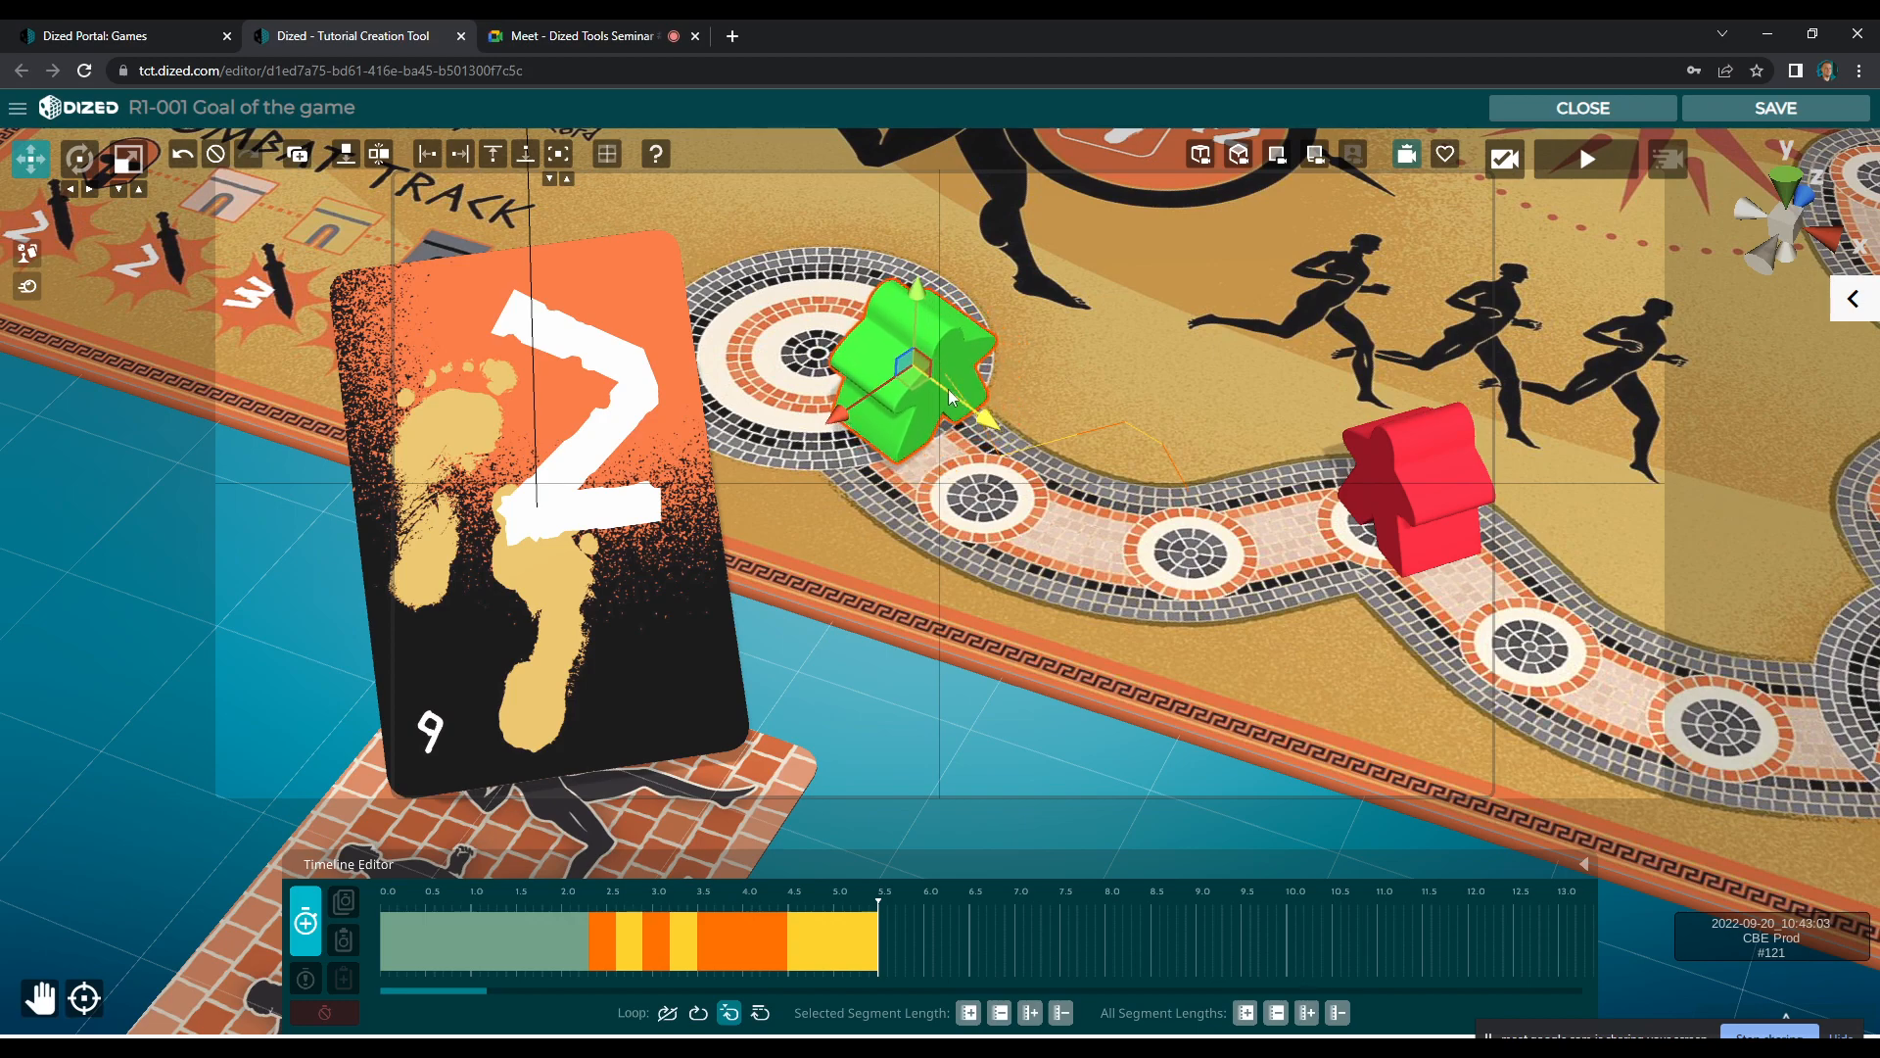
{"action": "left_click", "coordinate": [307, 917]}
Record the final hop segment with the green meeple rotated and placed on the Susa circle
{"action": "key", "text": "e"}
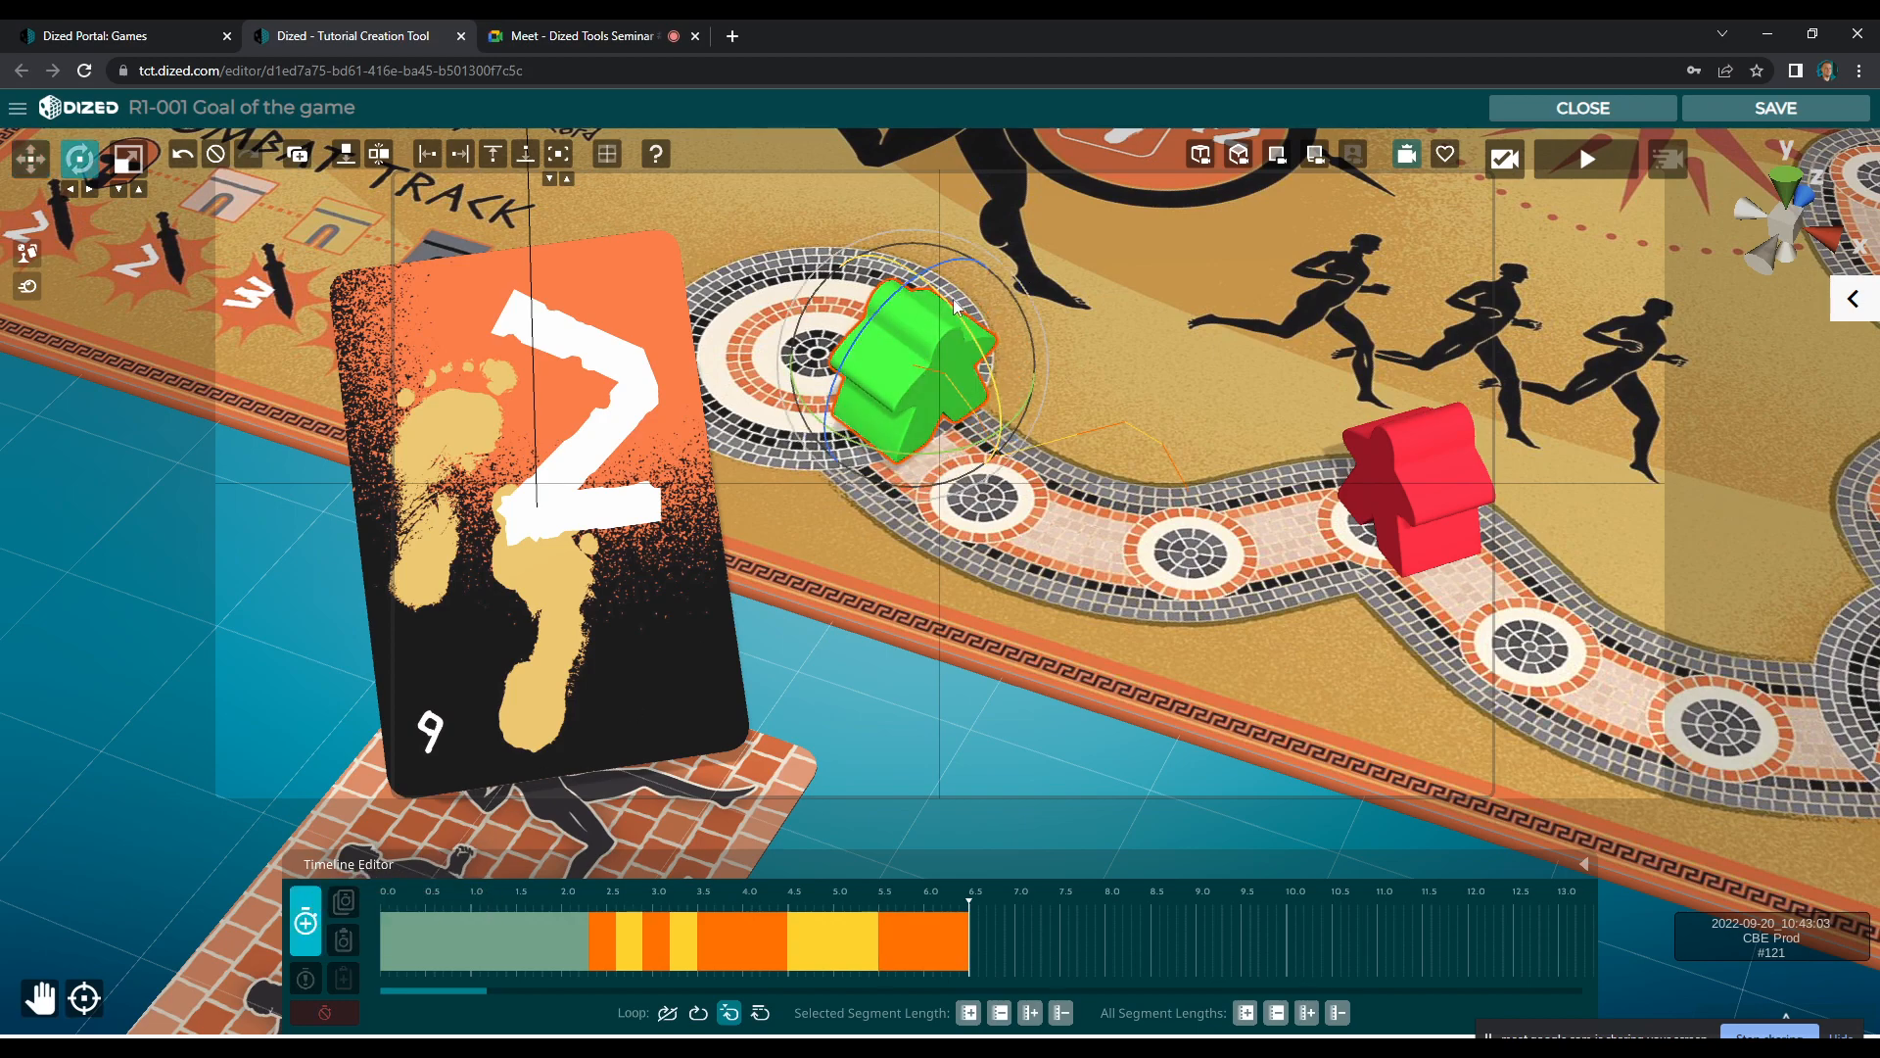
{"action": "left_click_drag", "start_coordinate": [945, 303], "coordinate": [873, 376]}
{"action": "key", "text": "w"}
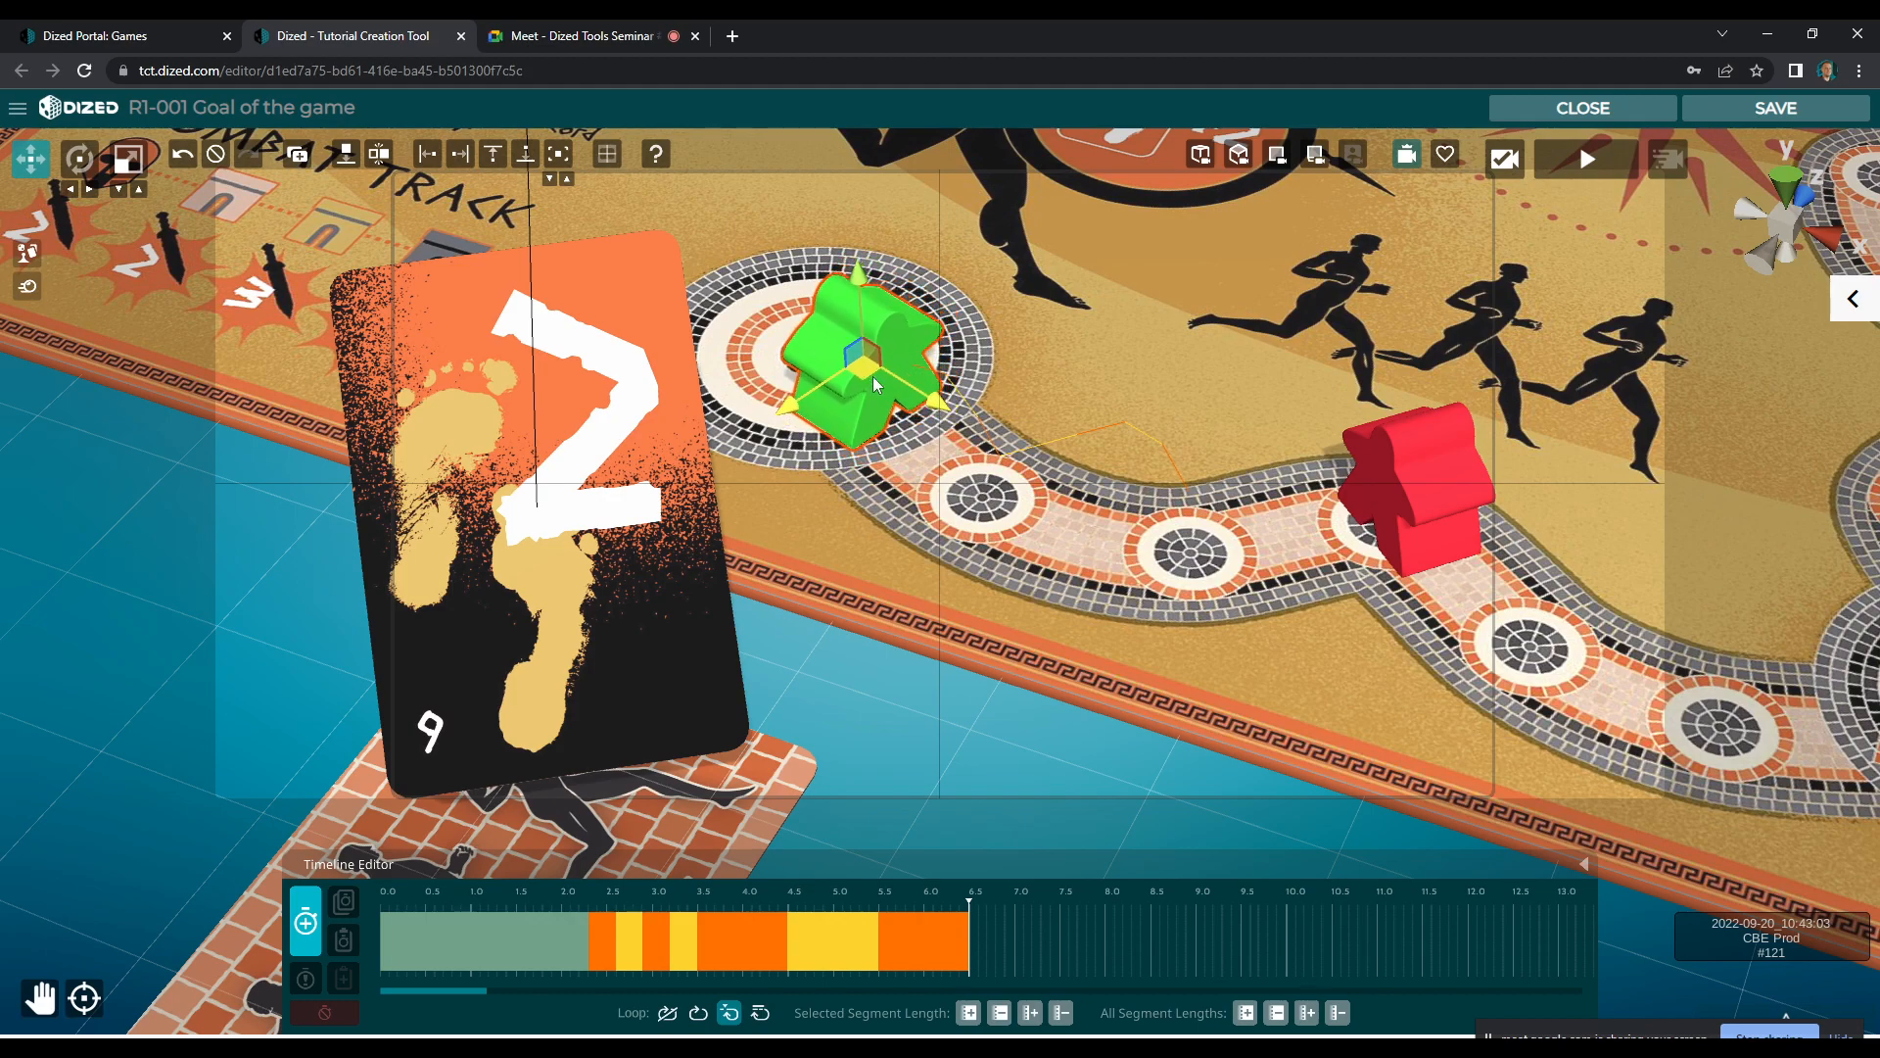
{"action": "left_click", "coordinate": [300, 916]}
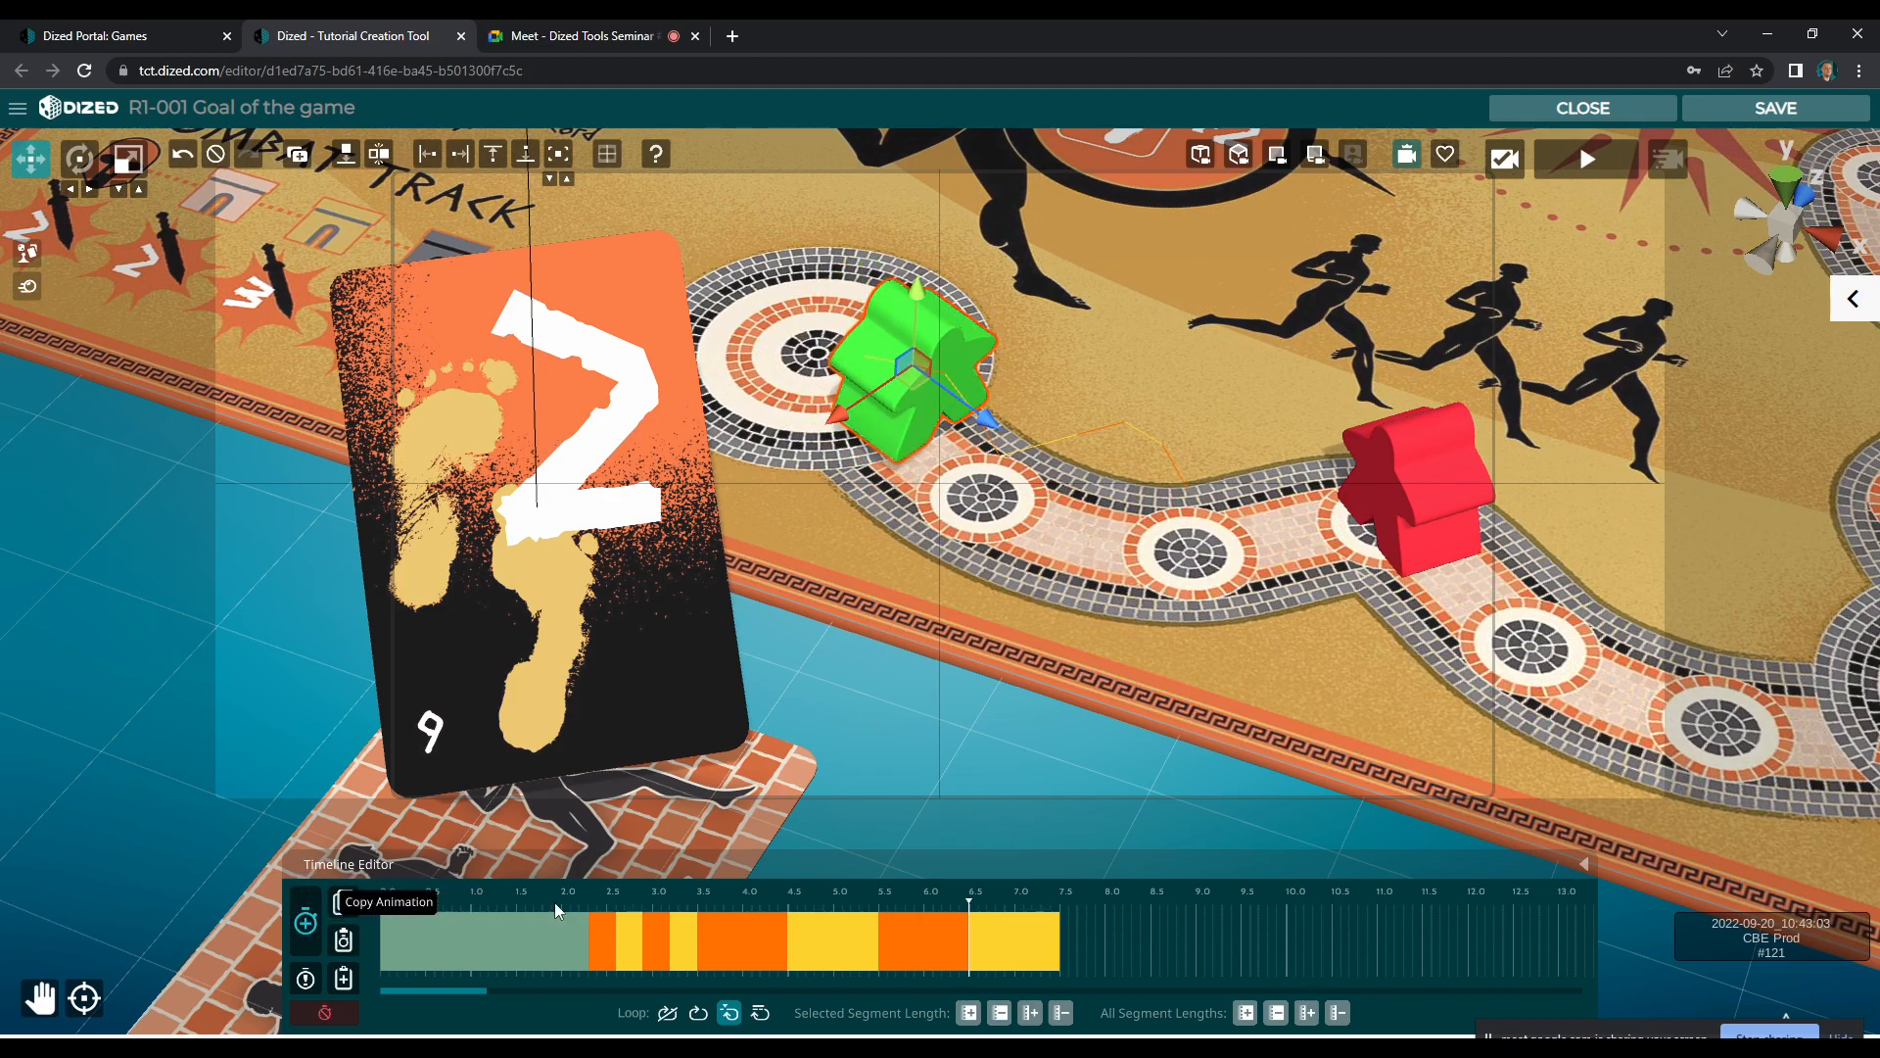
Shorten the green meeple's Susa hop segments to run from about 3.7 s to 4.9 s
{"action": "left_click", "coordinate": [796, 956]}
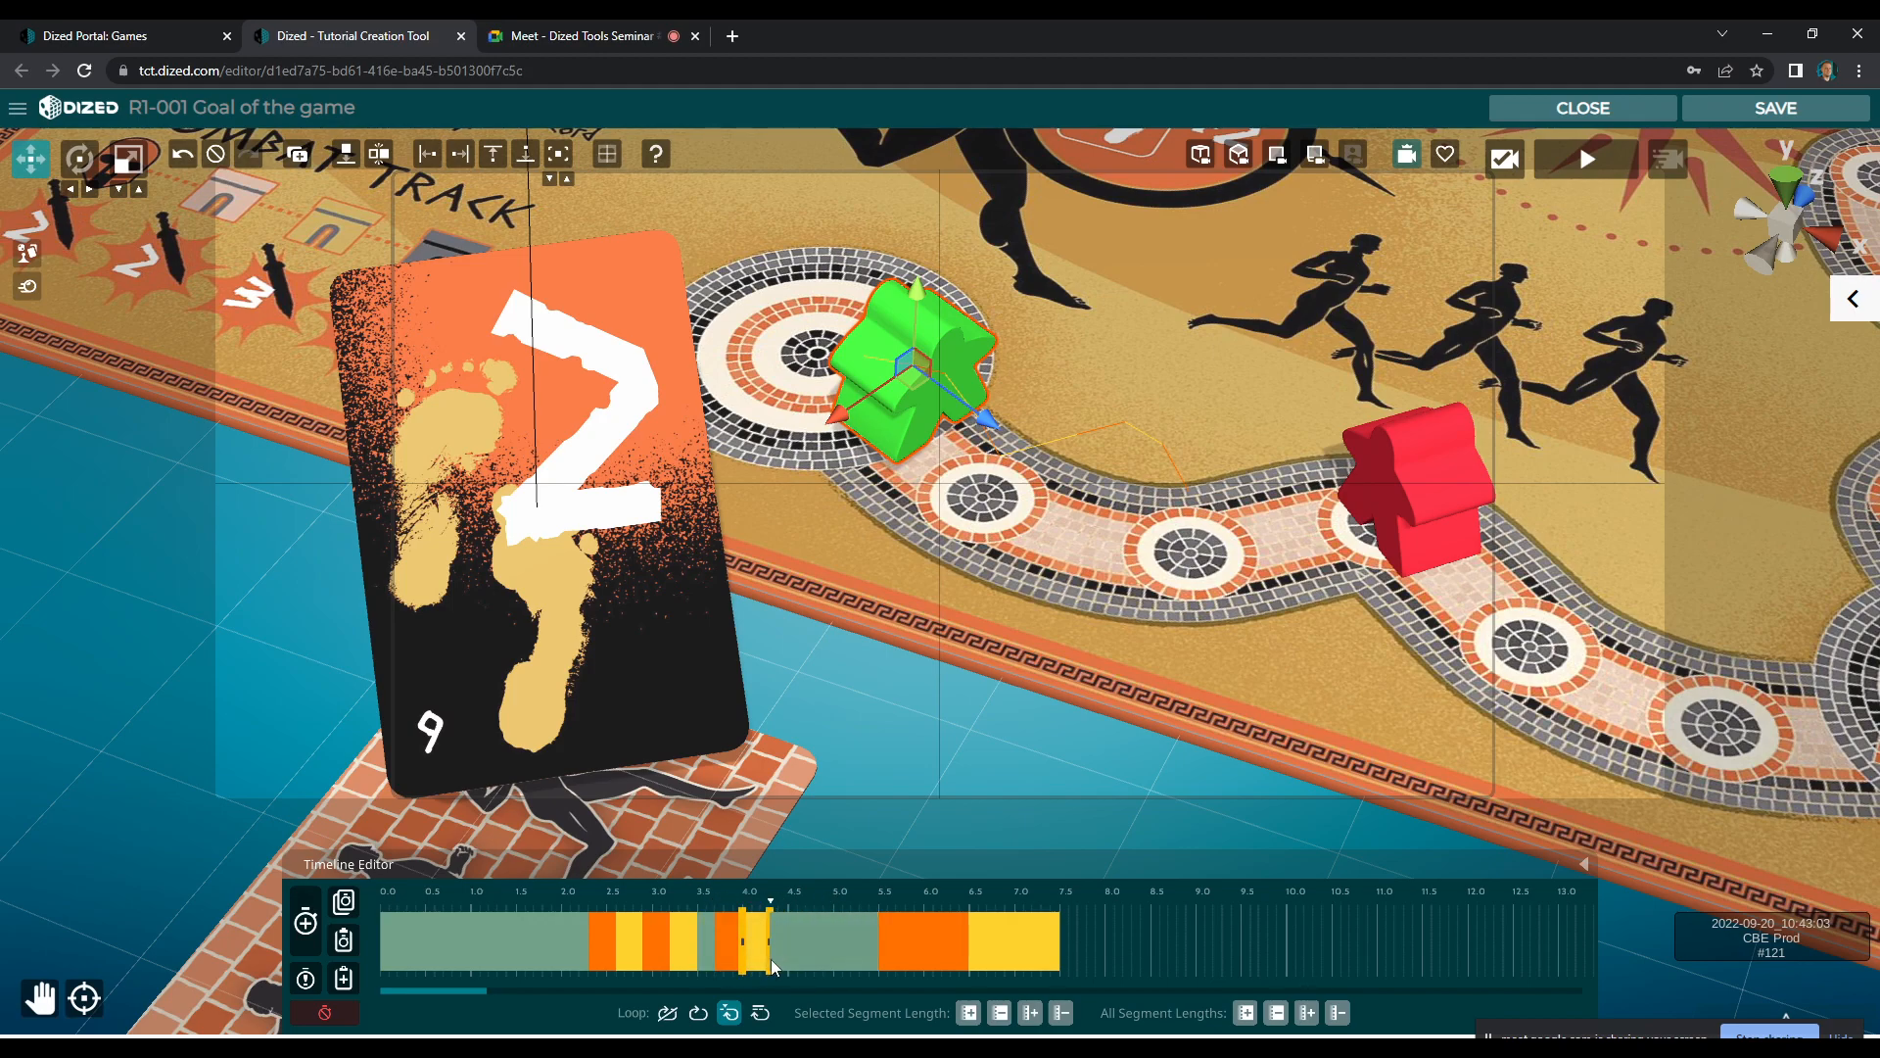
{"action": "left_click_drag", "start_coordinate": [931, 948], "coordinate": [820, 948]}
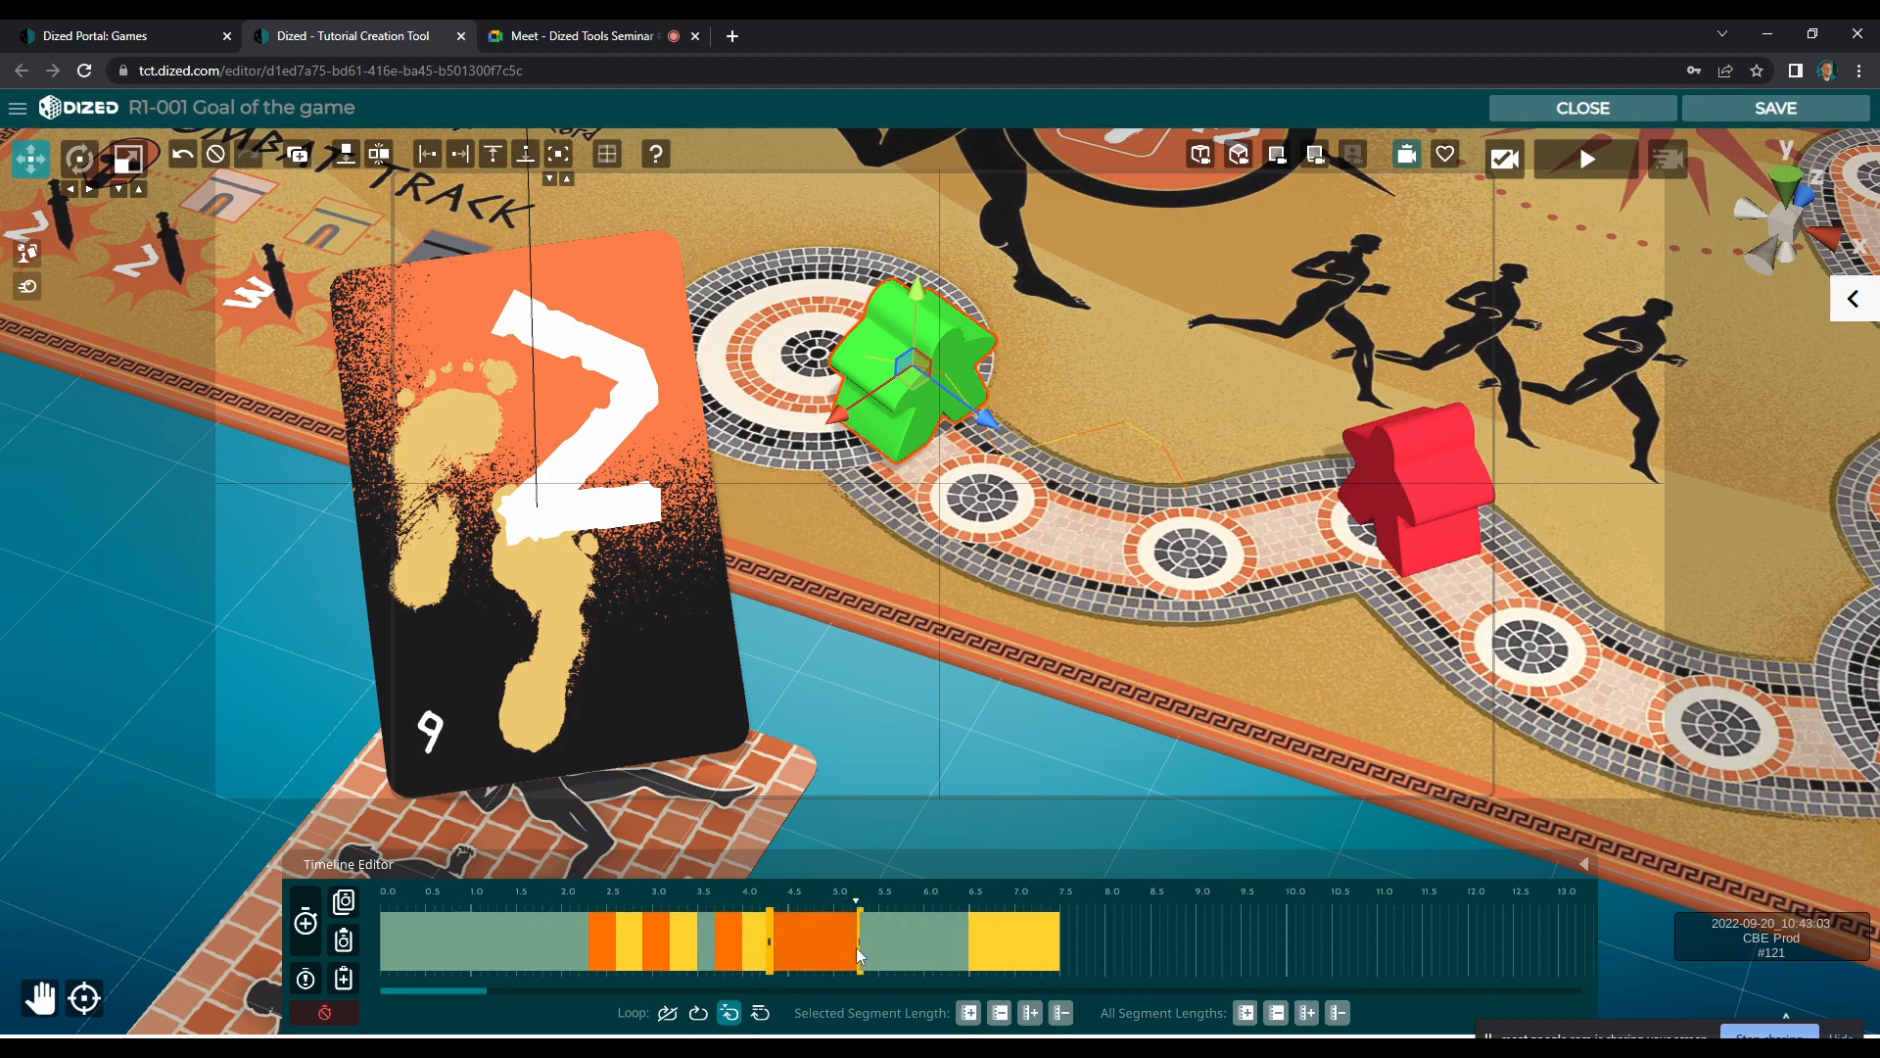
{"action": "left_click_drag", "start_coordinate": [987, 950], "coordinate": [809, 958]}
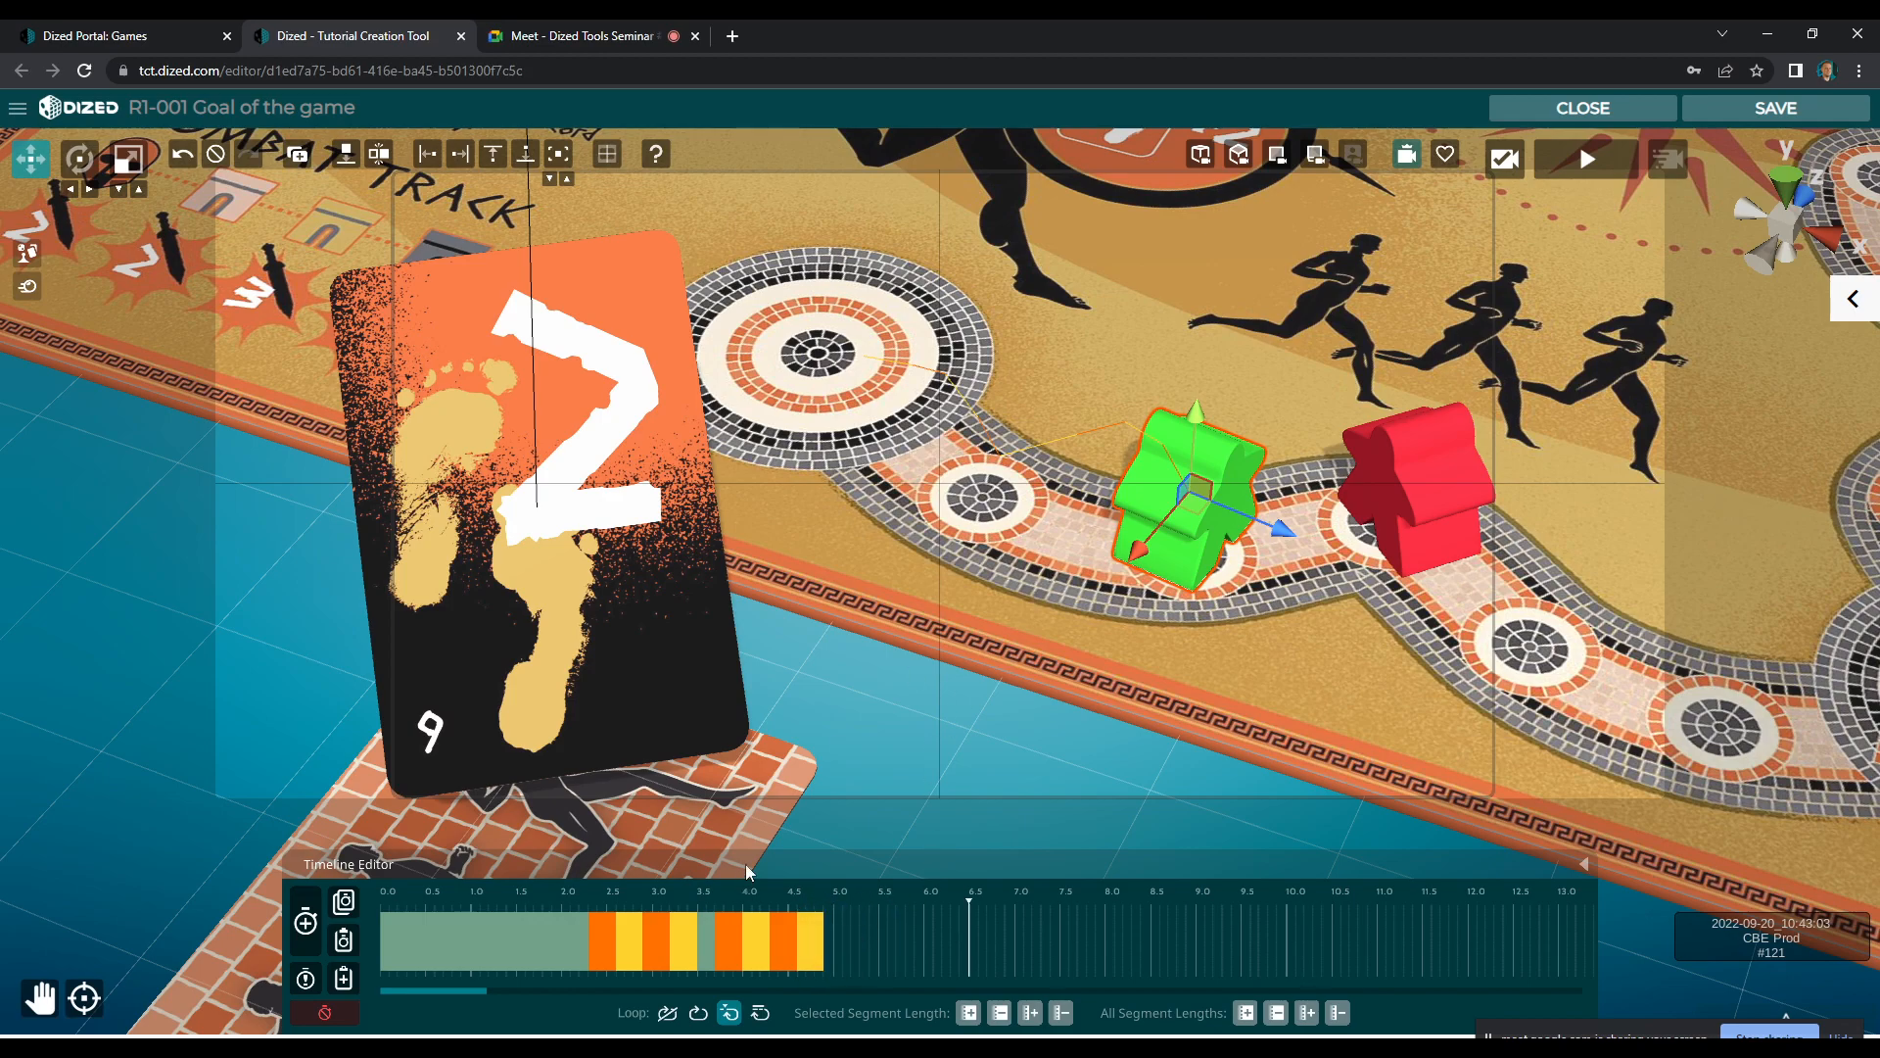
Add two more segments to the green meeple and change the end of the first so the meeple is scaled up
{"action": "left_click", "coordinate": [304, 928]}
{"action": "left_click", "coordinate": [306, 928]}
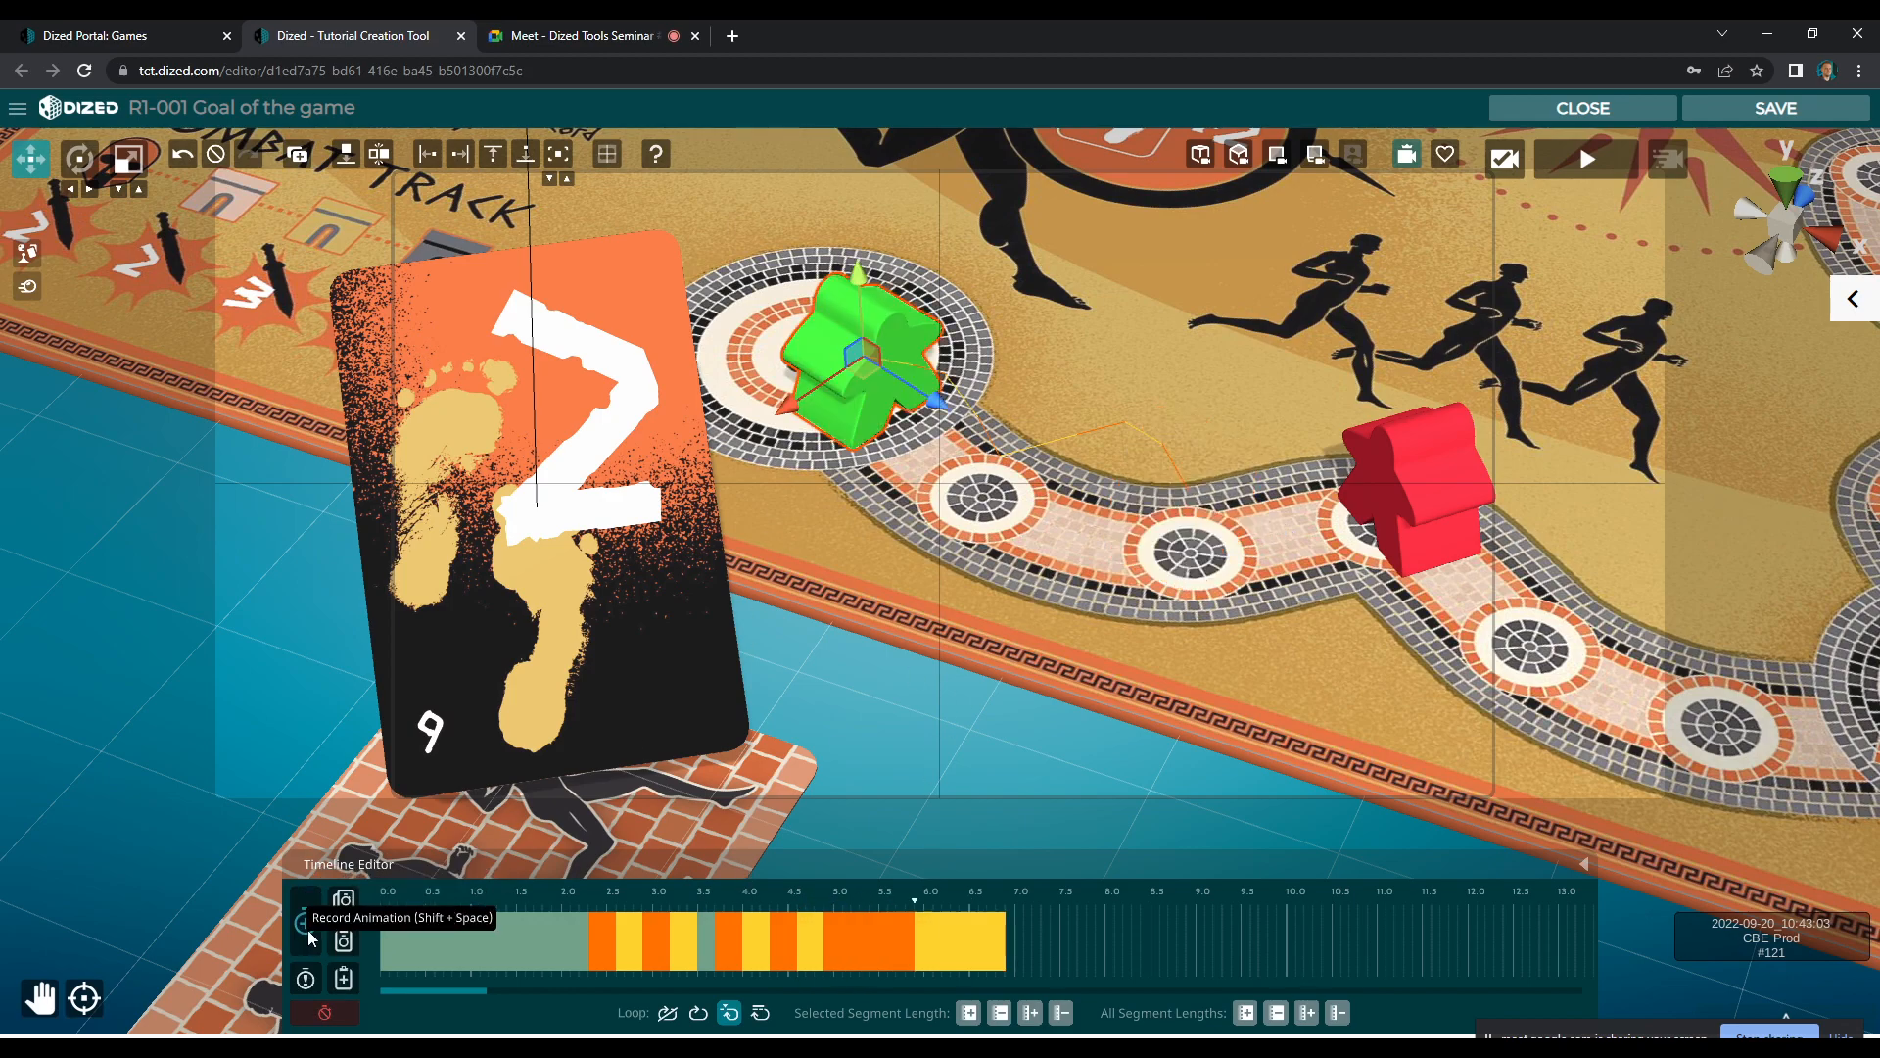
{"action": "right_click", "coordinate": [894, 949]}
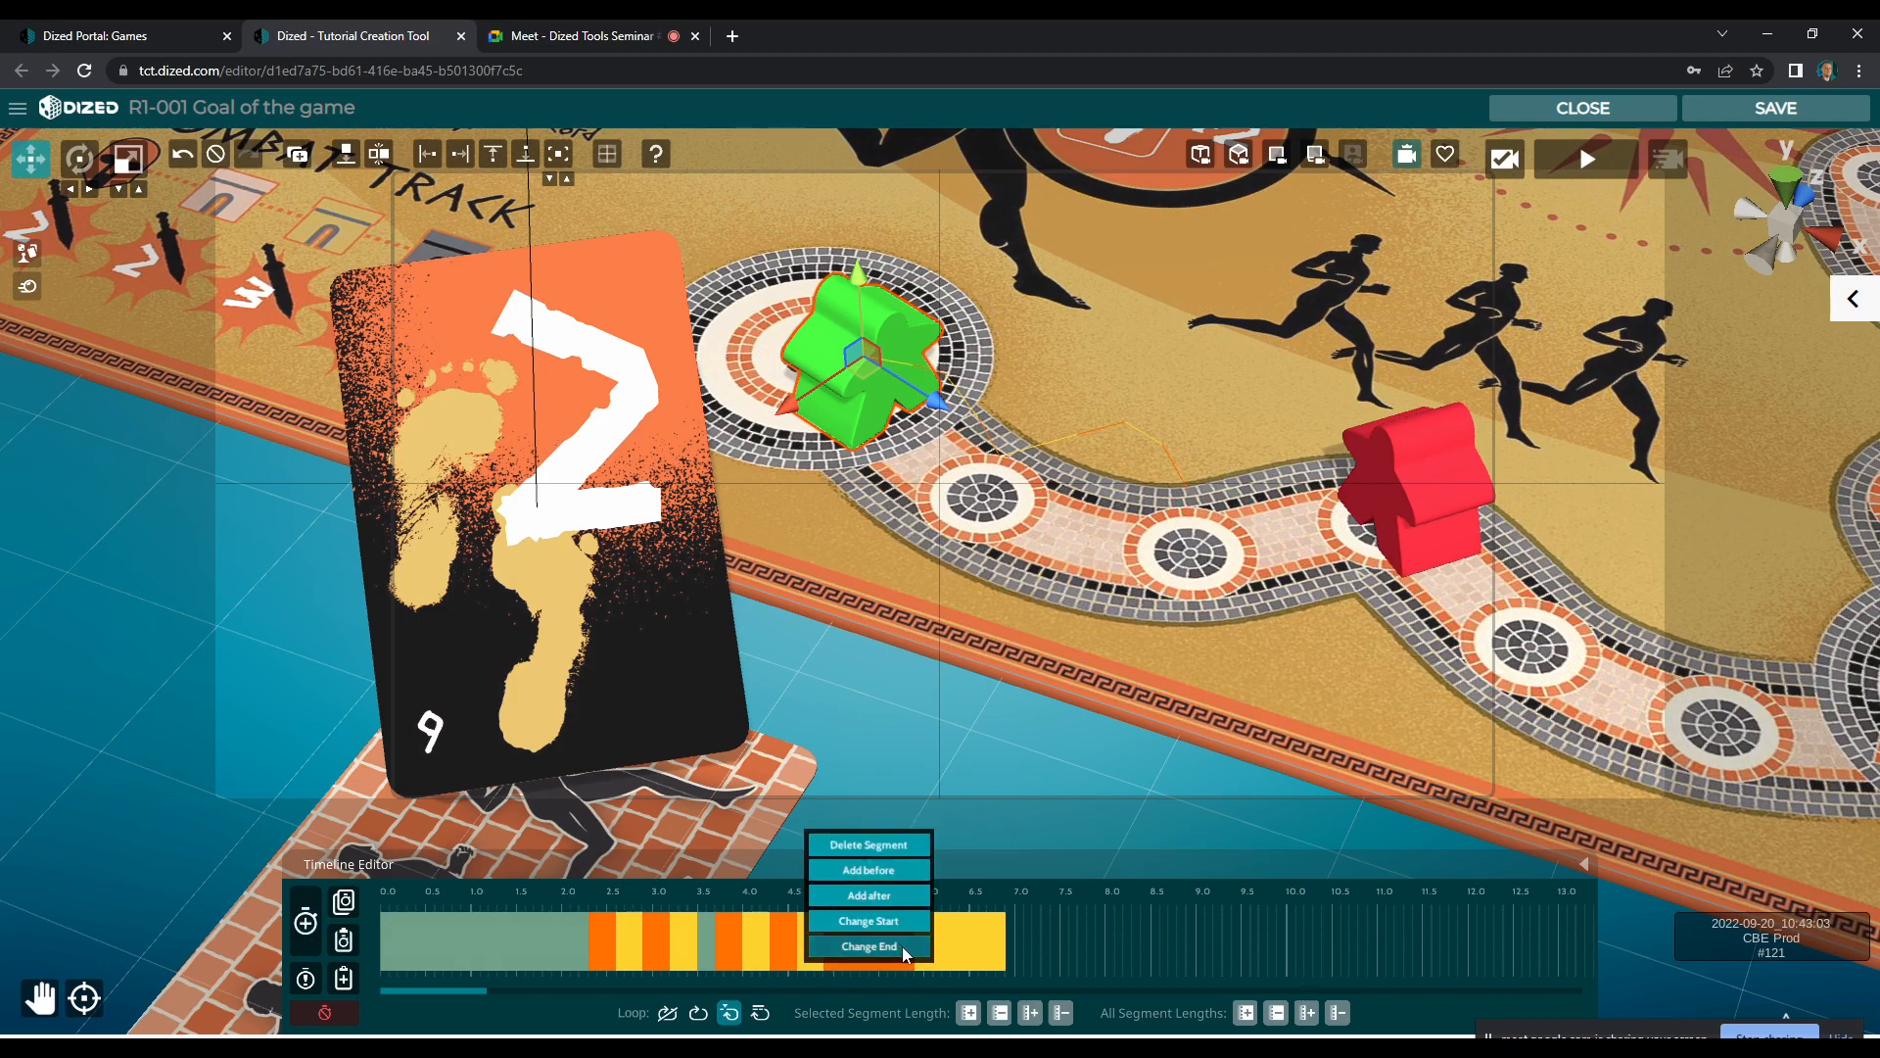
{"action": "left_click", "coordinate": [902, 946]}
{"action": "key", "text": "r"}
{"action": "left_click_drag", "start_coordinate": [862, 361], "coordinate": [862, 286]}
{"action": "key", "text": "w"}
{"action": "left_click", "coordinate": [306, 921]}
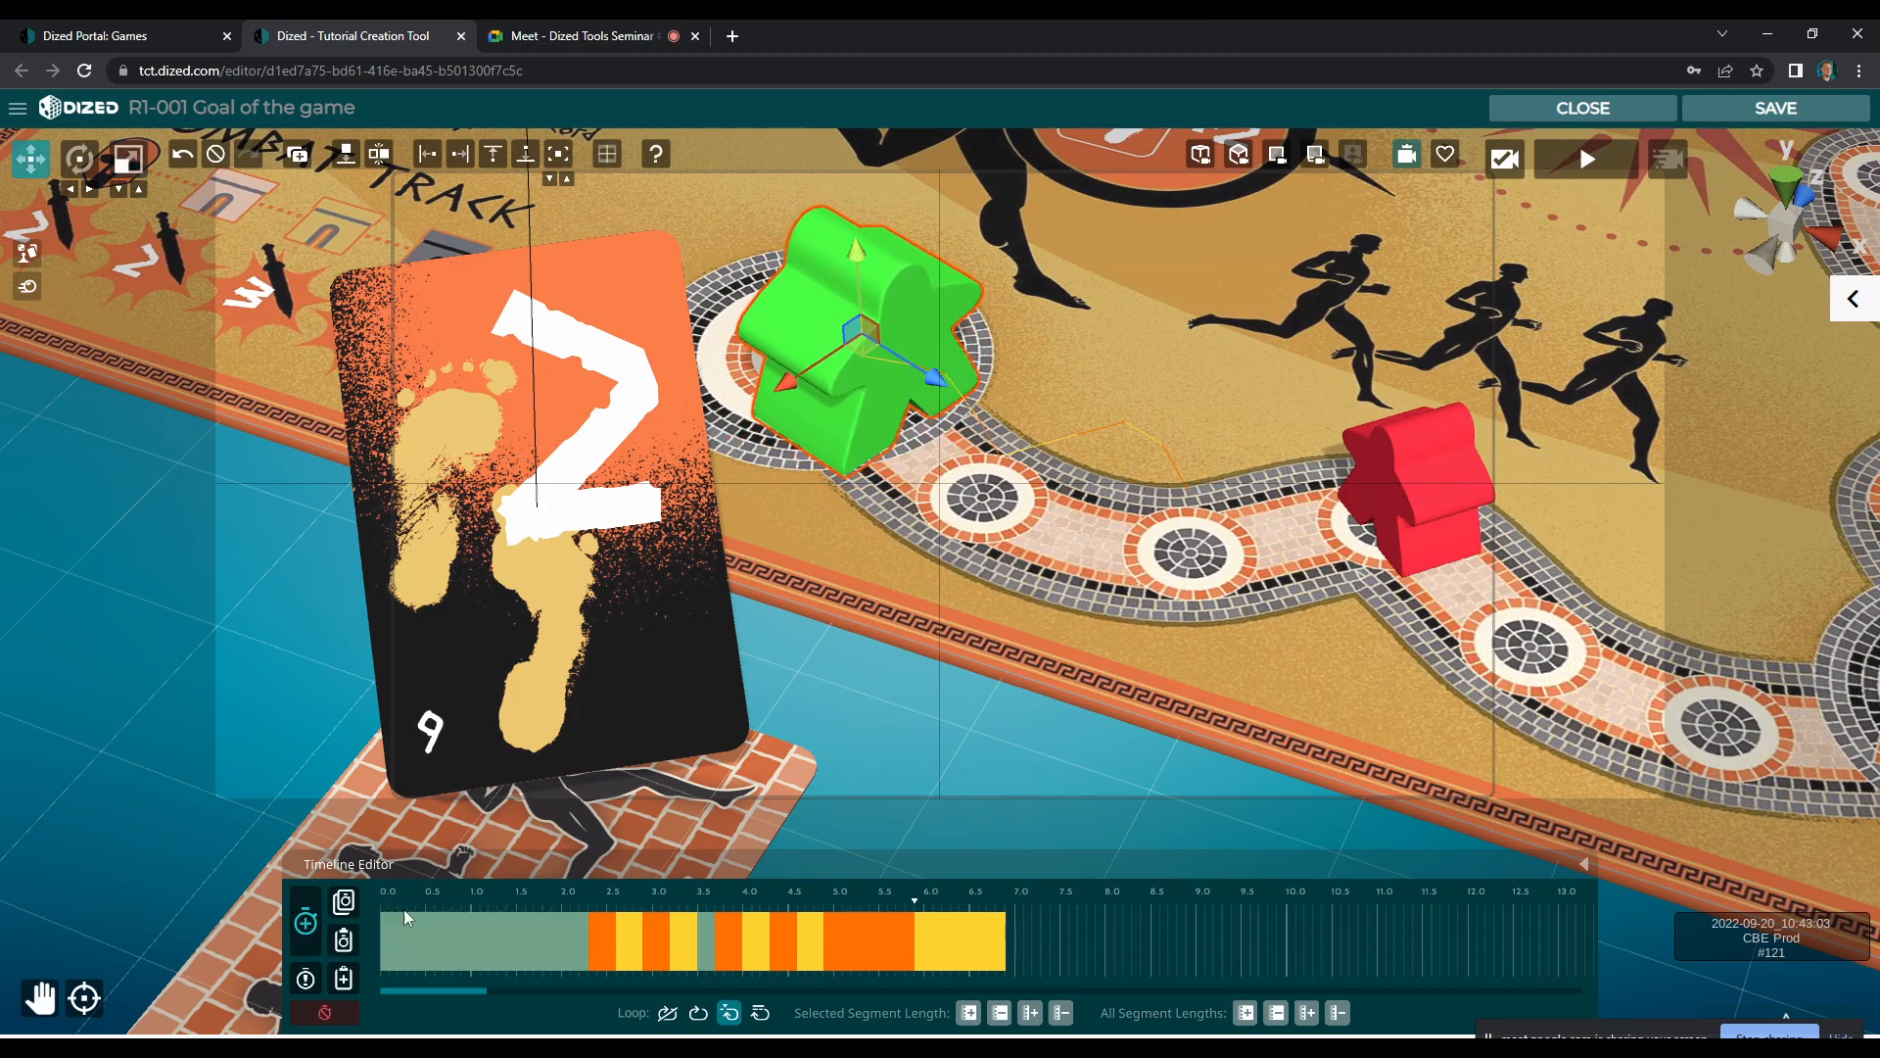
Shorten the grow and shrink segments to about 0.2 s each with a pause between them, and turn off the meeple's looping
{"action": "left_click", "coordinate": [911, 948]}
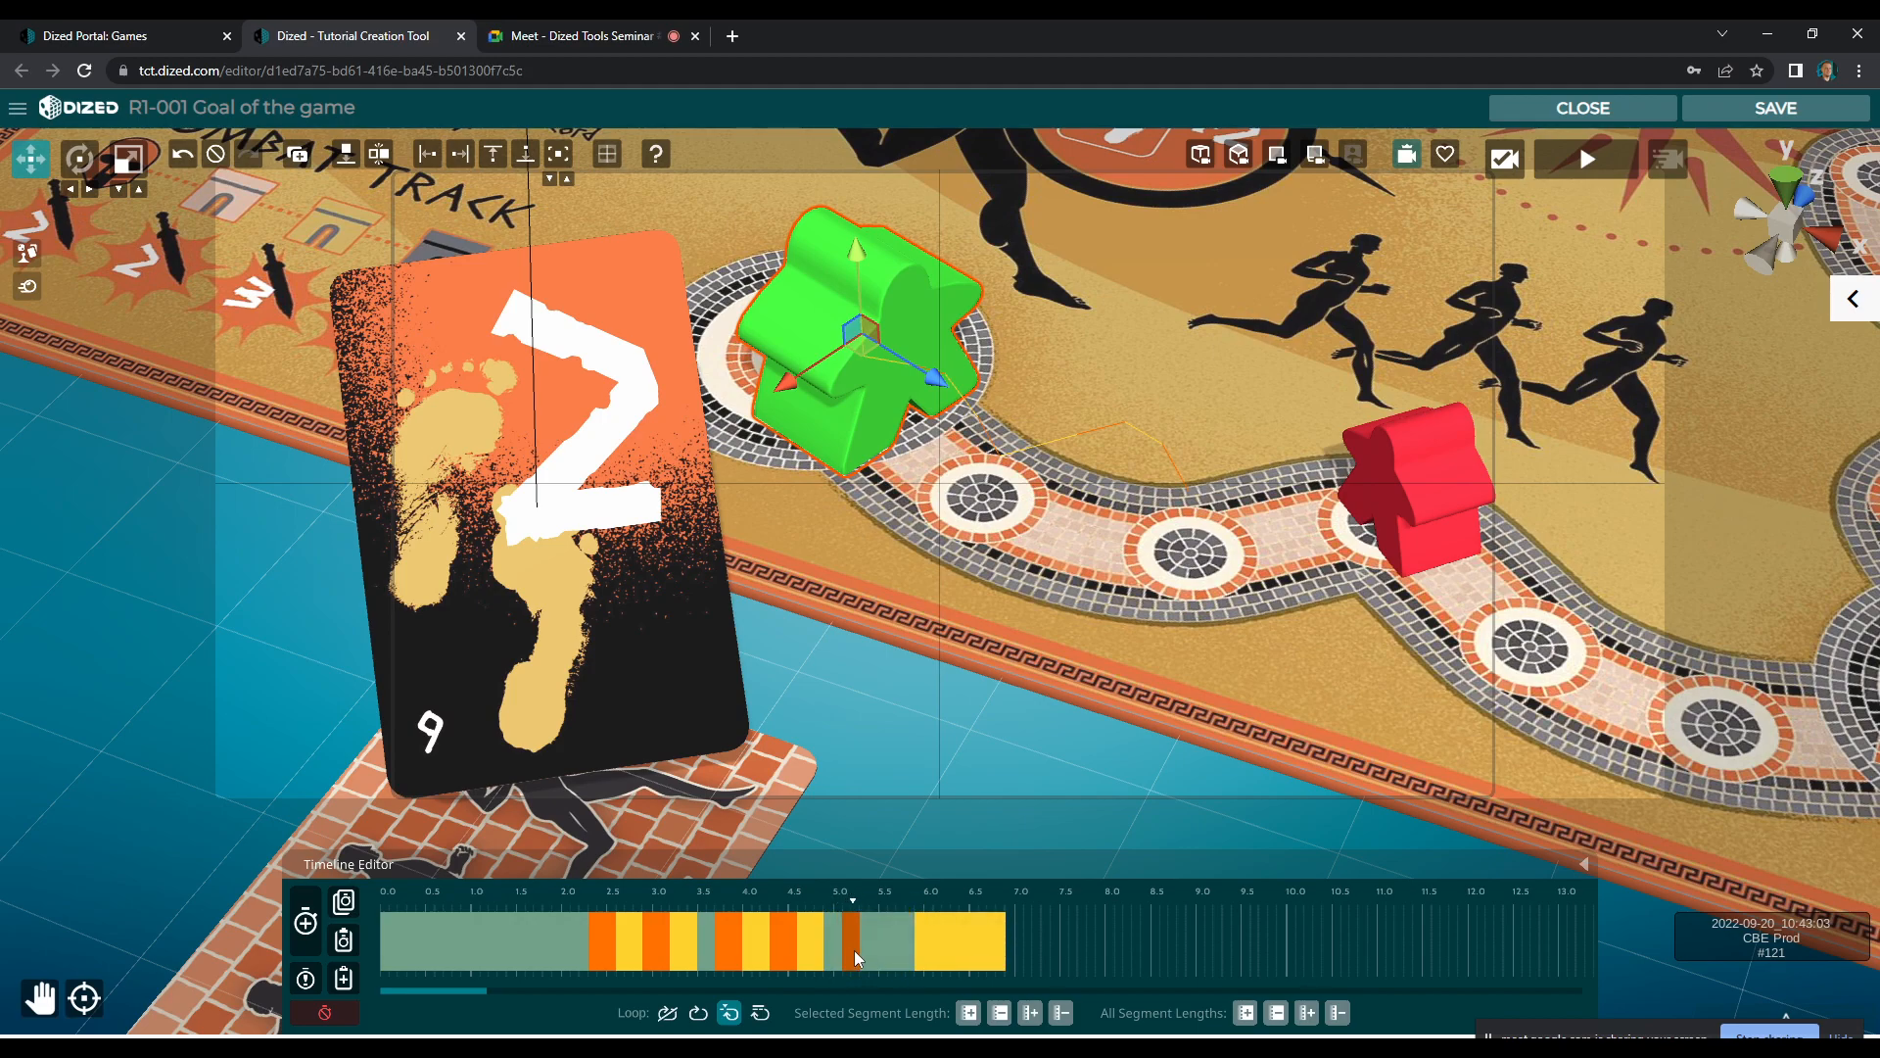
{"action": "left_click_drag", "start_coordinate": [1009, 948], "coordinate": [932, 952]}
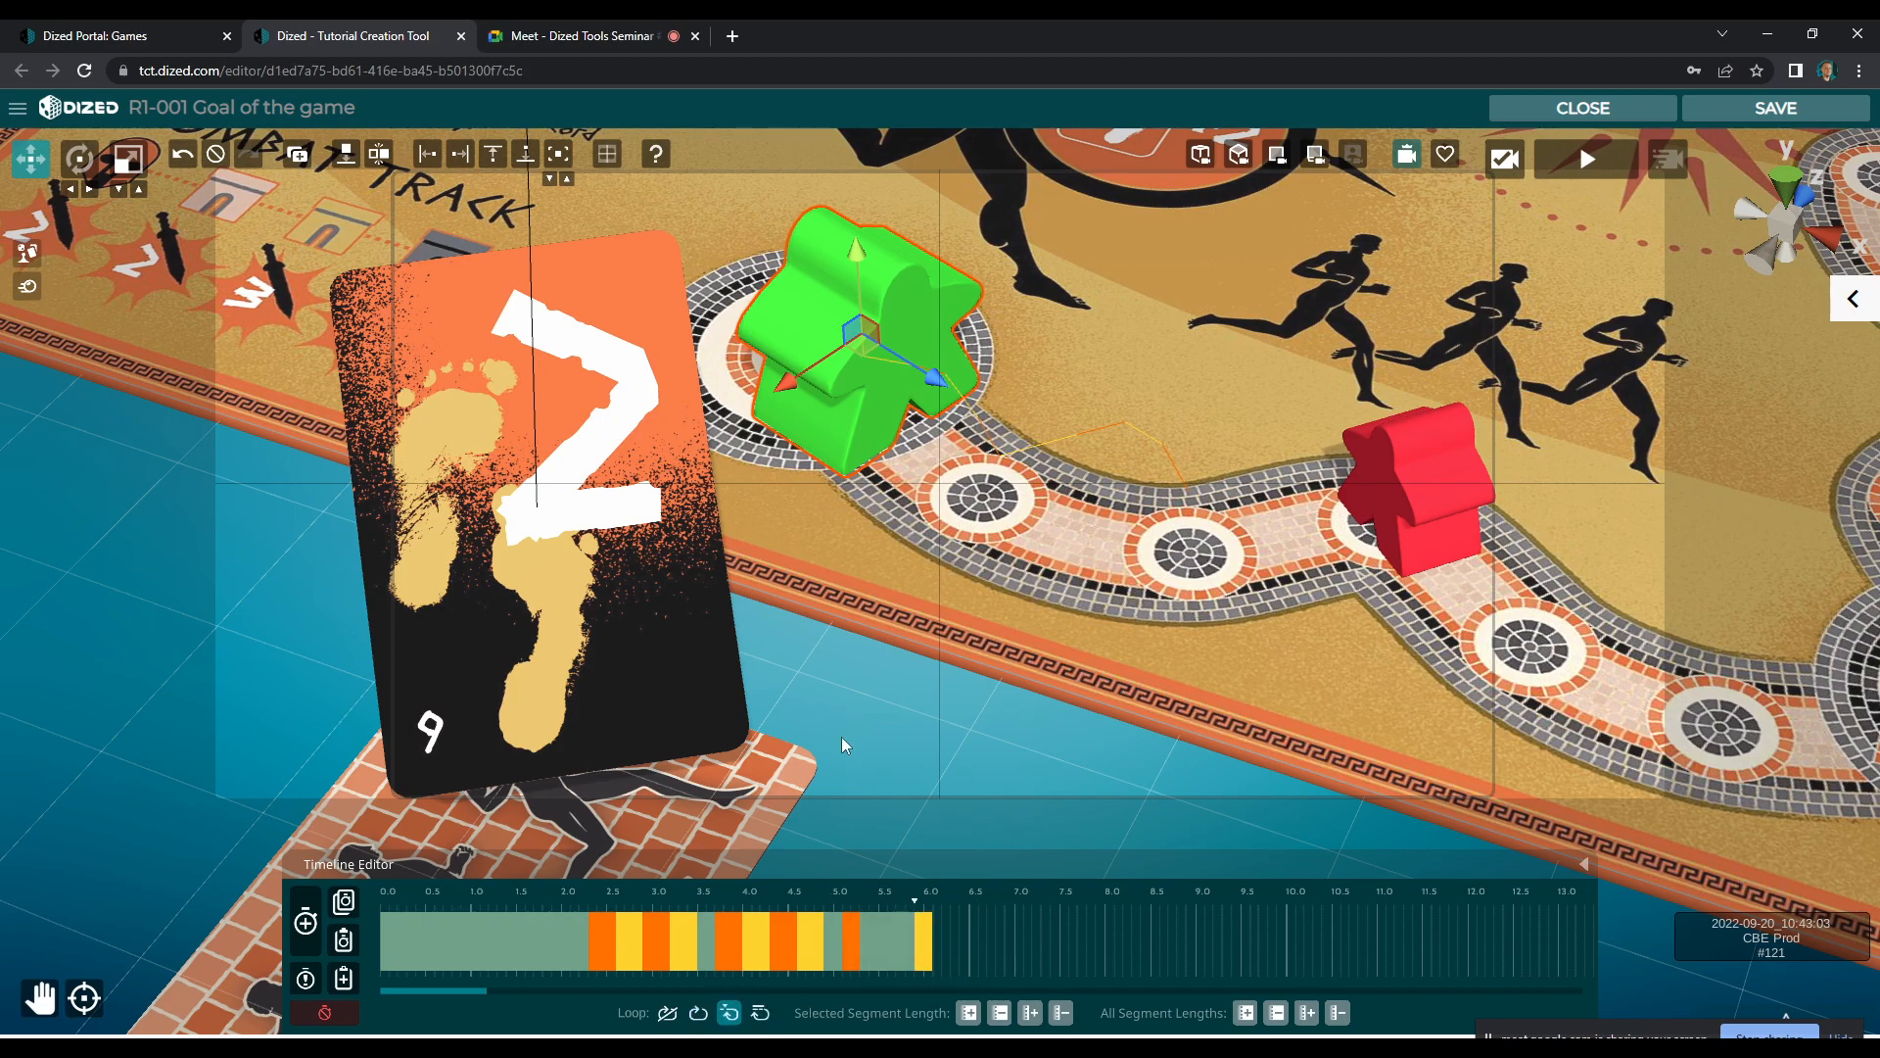
{"action": "left_click", "coordinate": [668, 1013]}
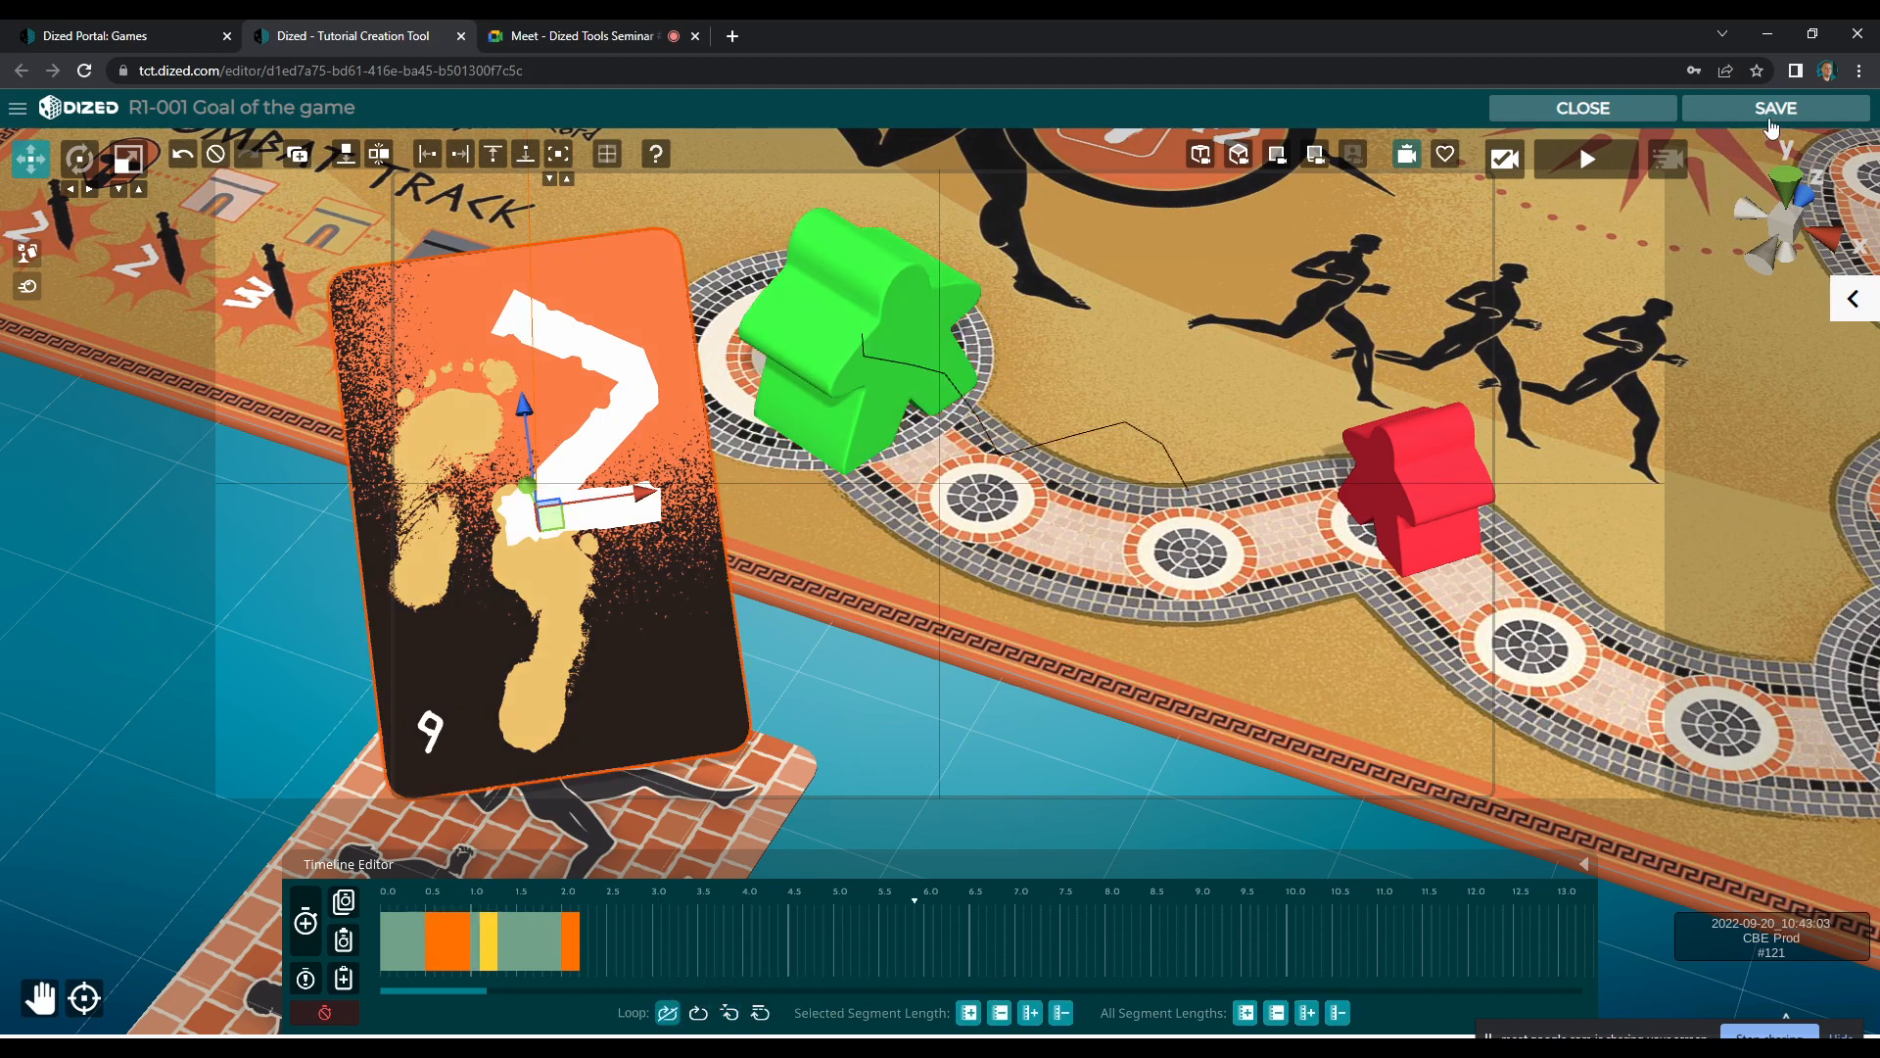
Save and close the R1-001 scene and preview the block in the tutorial player
{"action": "left_click", "coordinate": [1596, 113]}
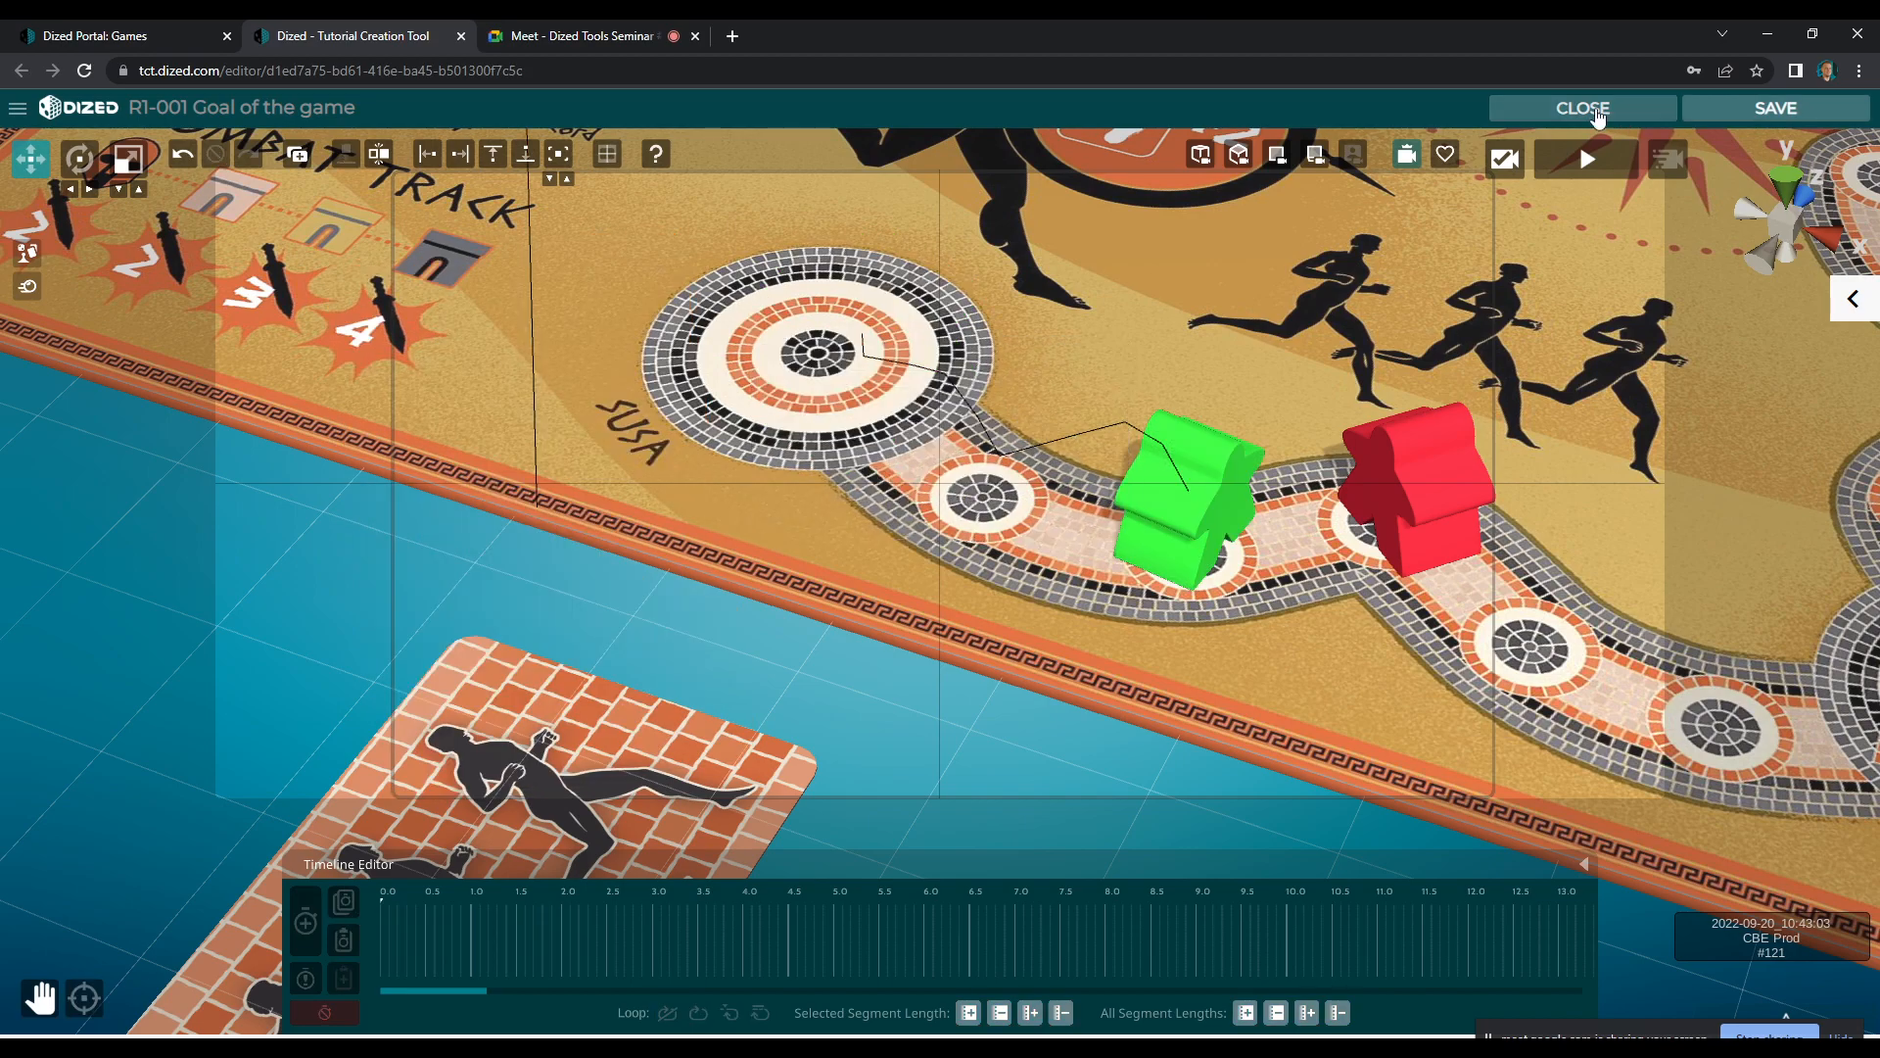
{"action": "left_click", "coordinate": [26, 146]}
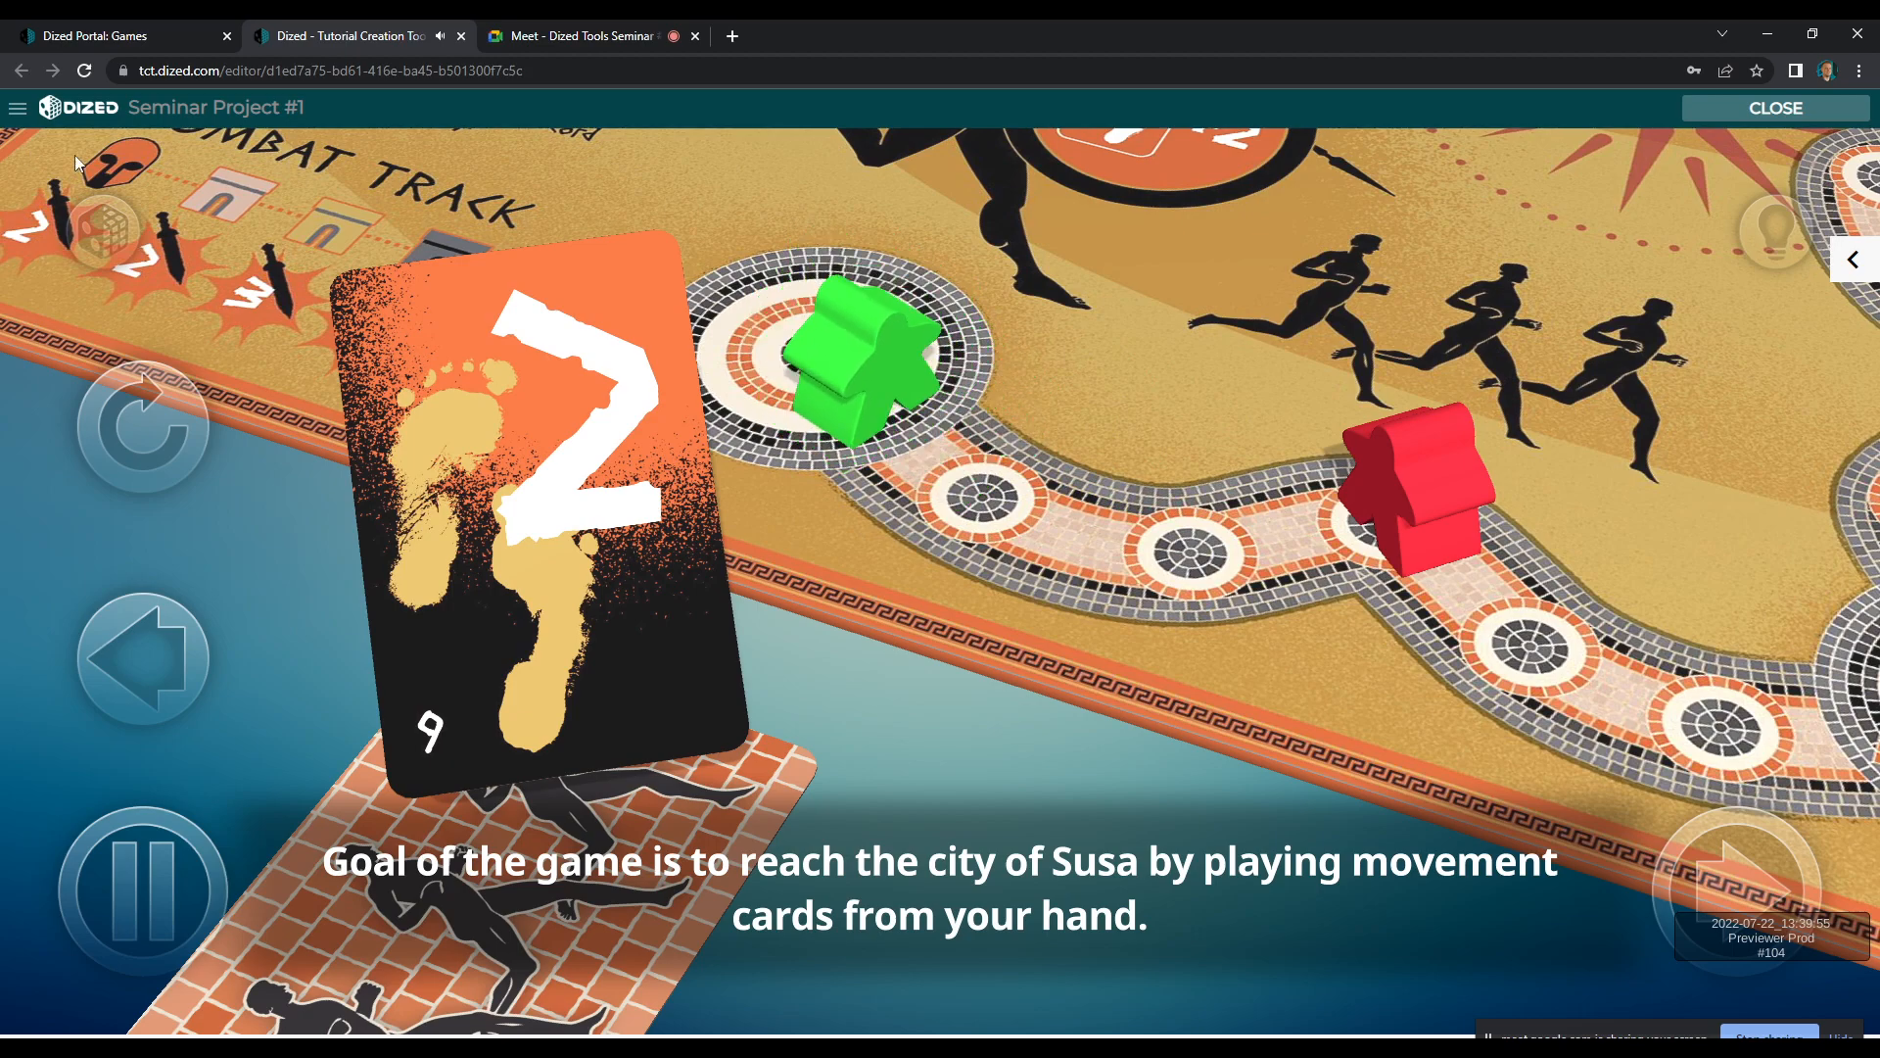
{"action": "left_click", "coordinate": [1747, 110]}
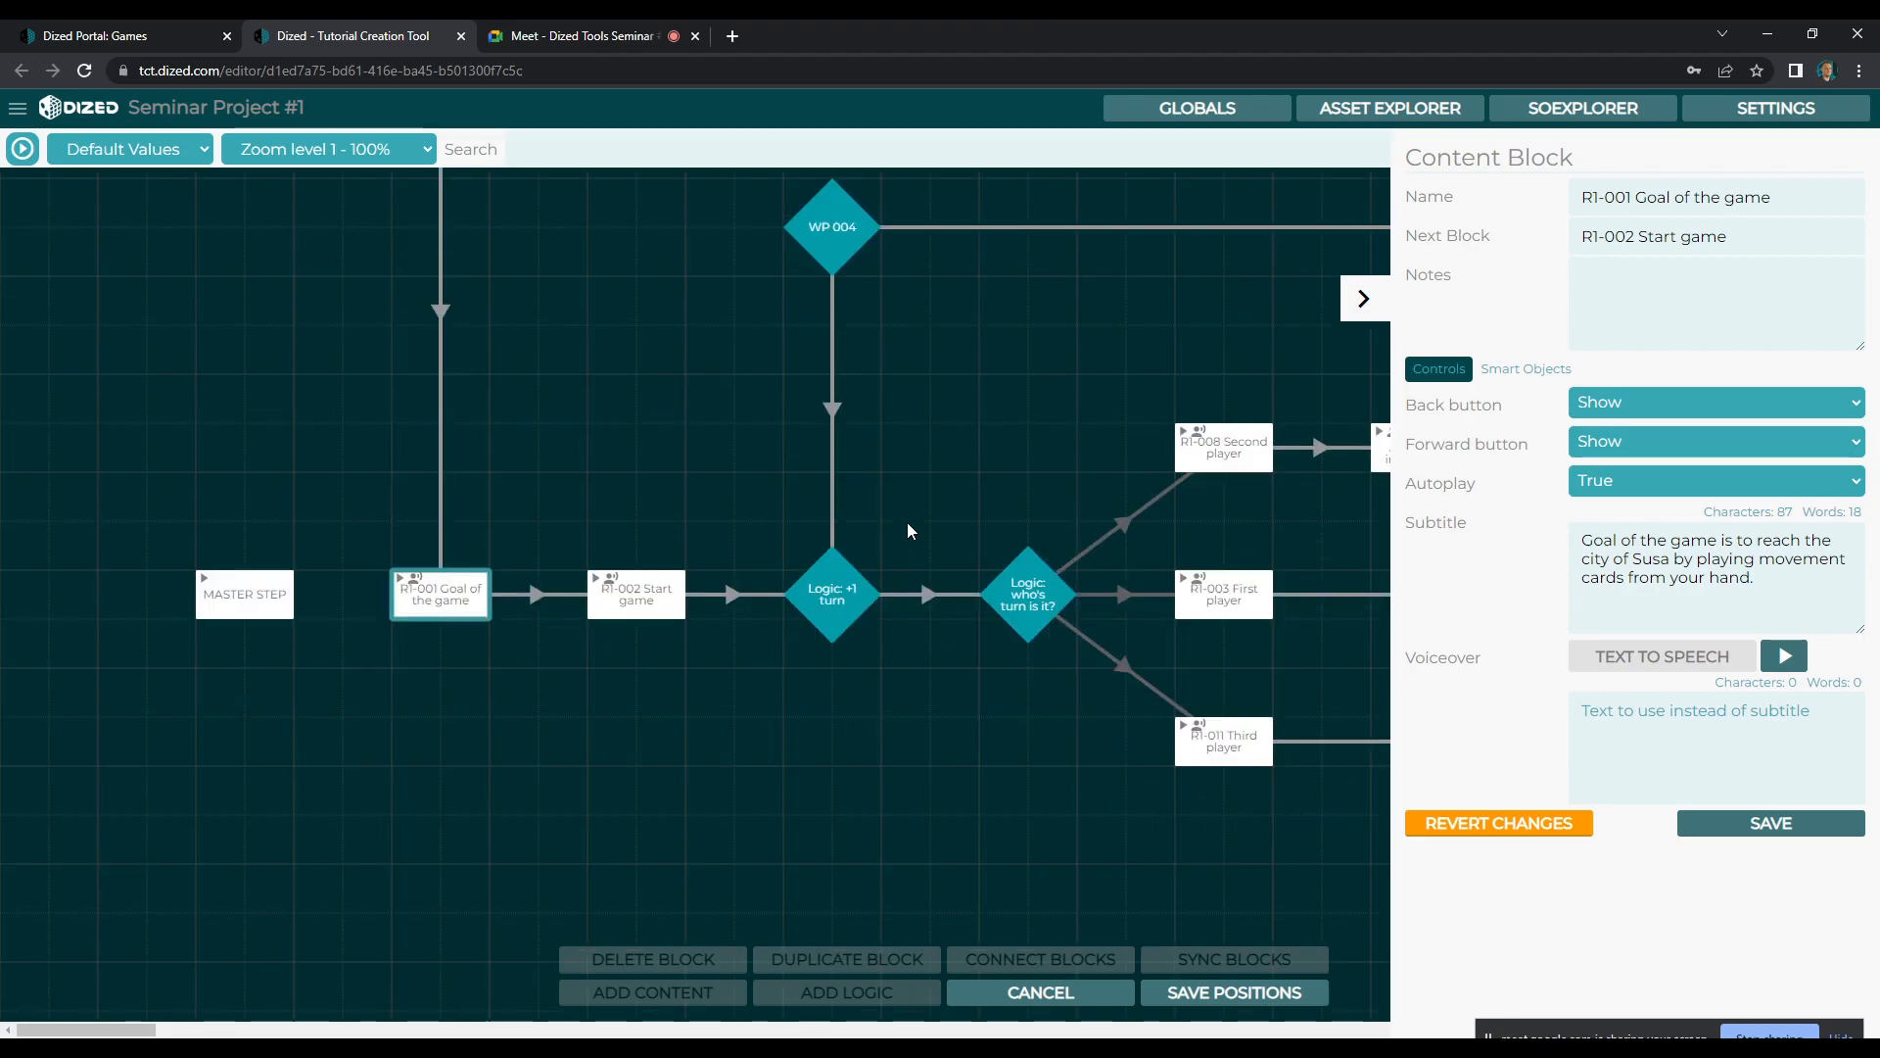
Sync the ICSOs from R1-001 Goal of the game to R1-002 Start game
{"action": "left_click", "coordinate": [658, 597]}
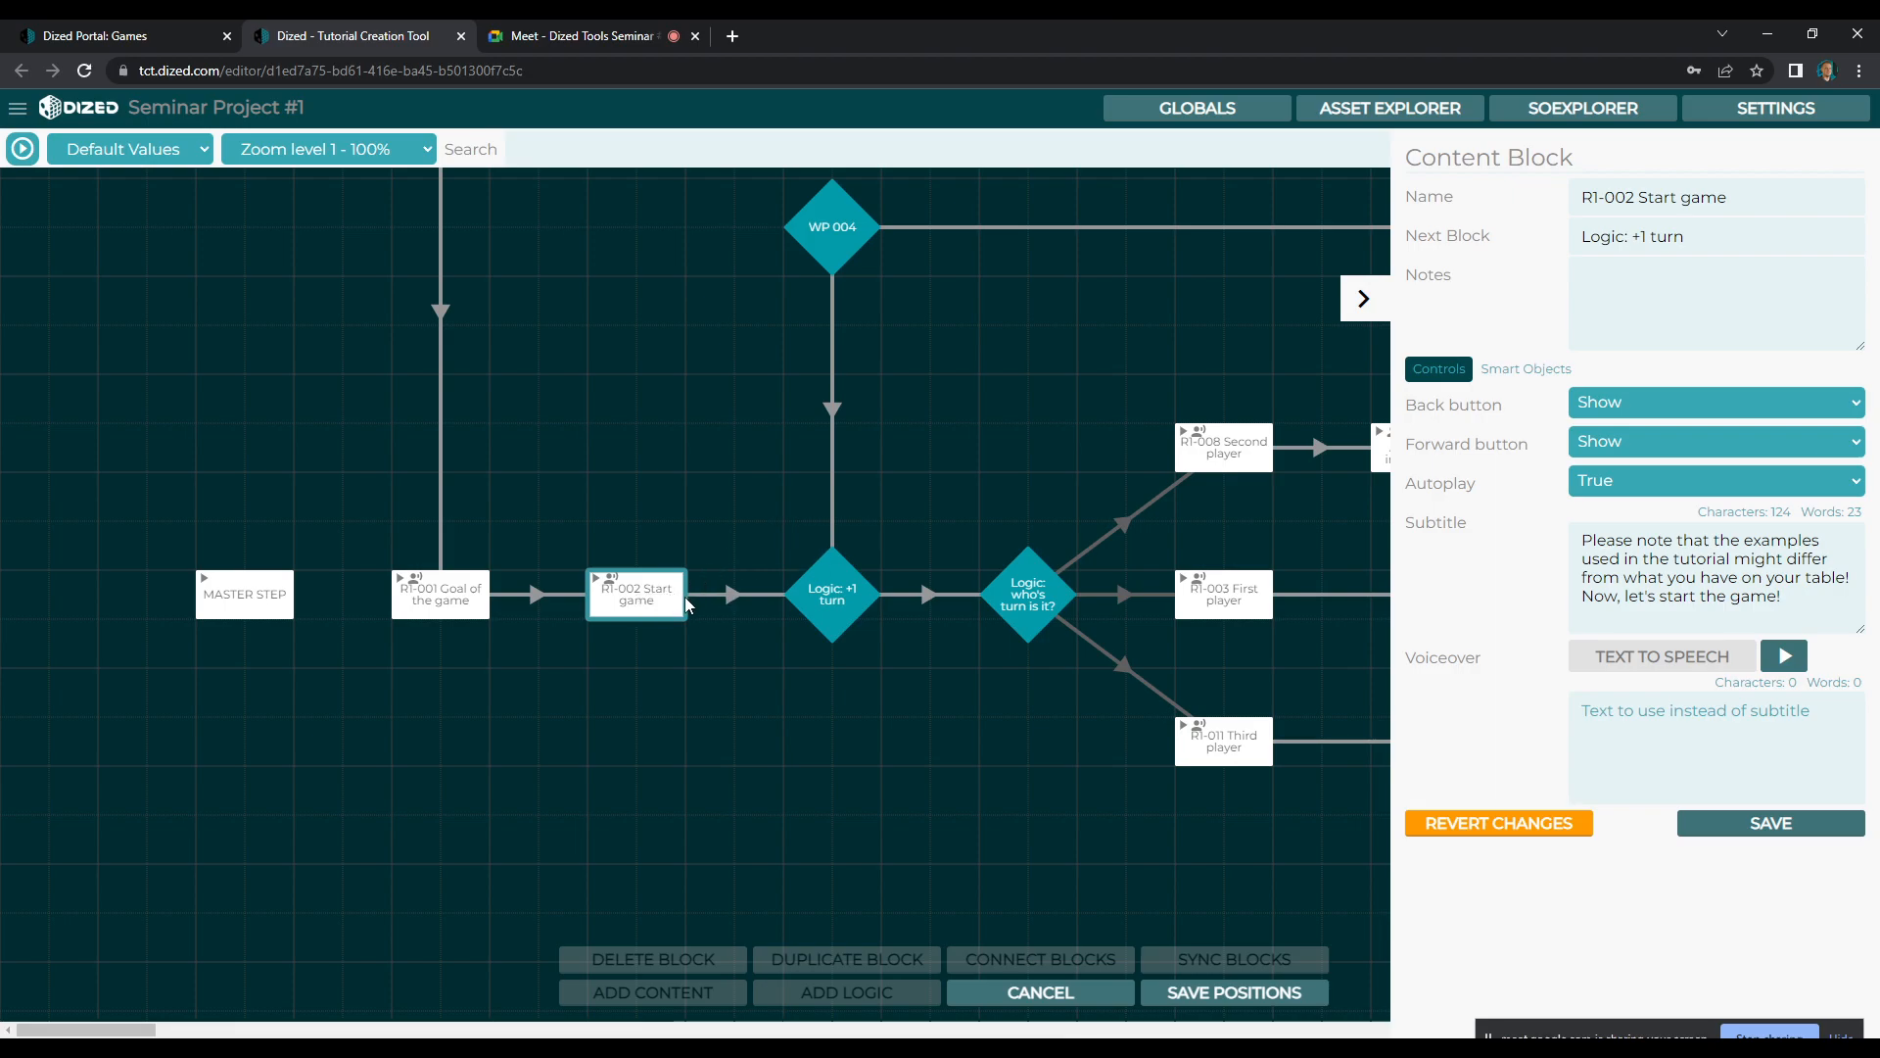
{"action": "left_click", "coordinate": [629, 676]}
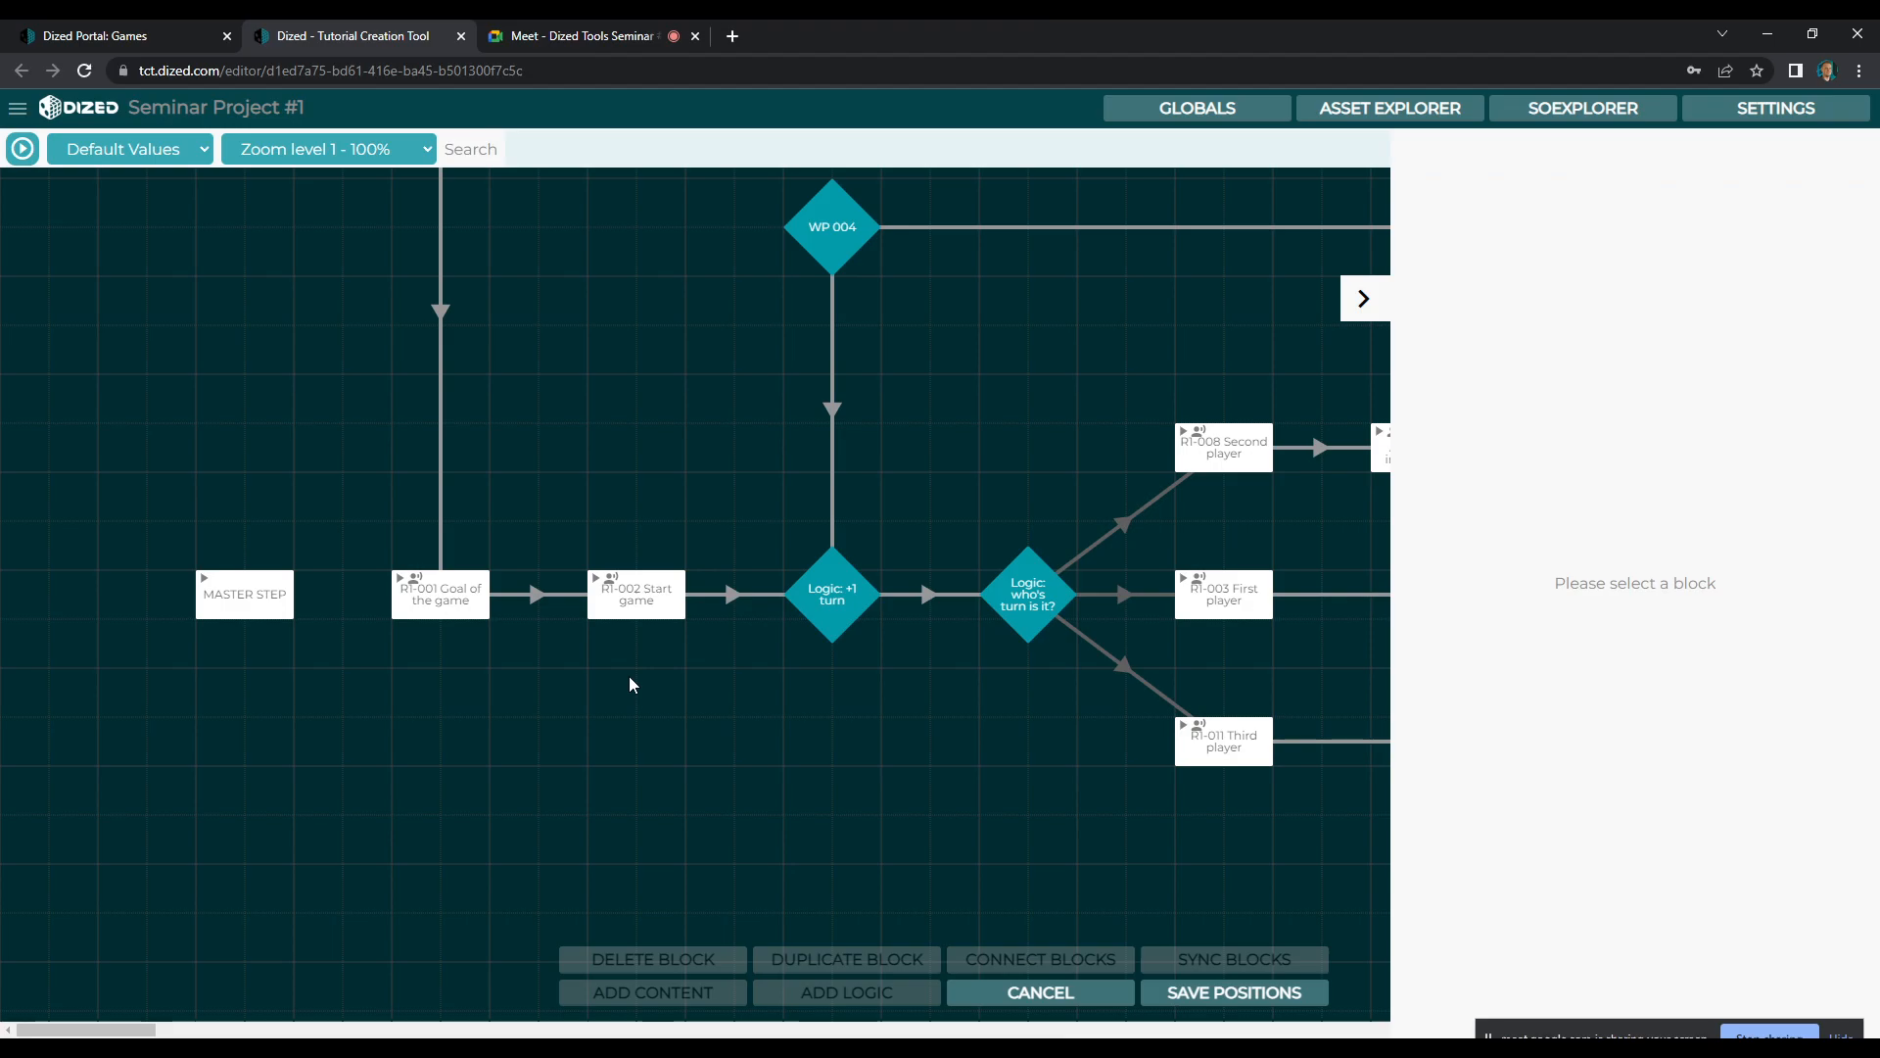
{"action": "left_click", "coordinate": [470, 605]}
{"action": "left_click", "coordinate": [637, 601], "text": "shift"}
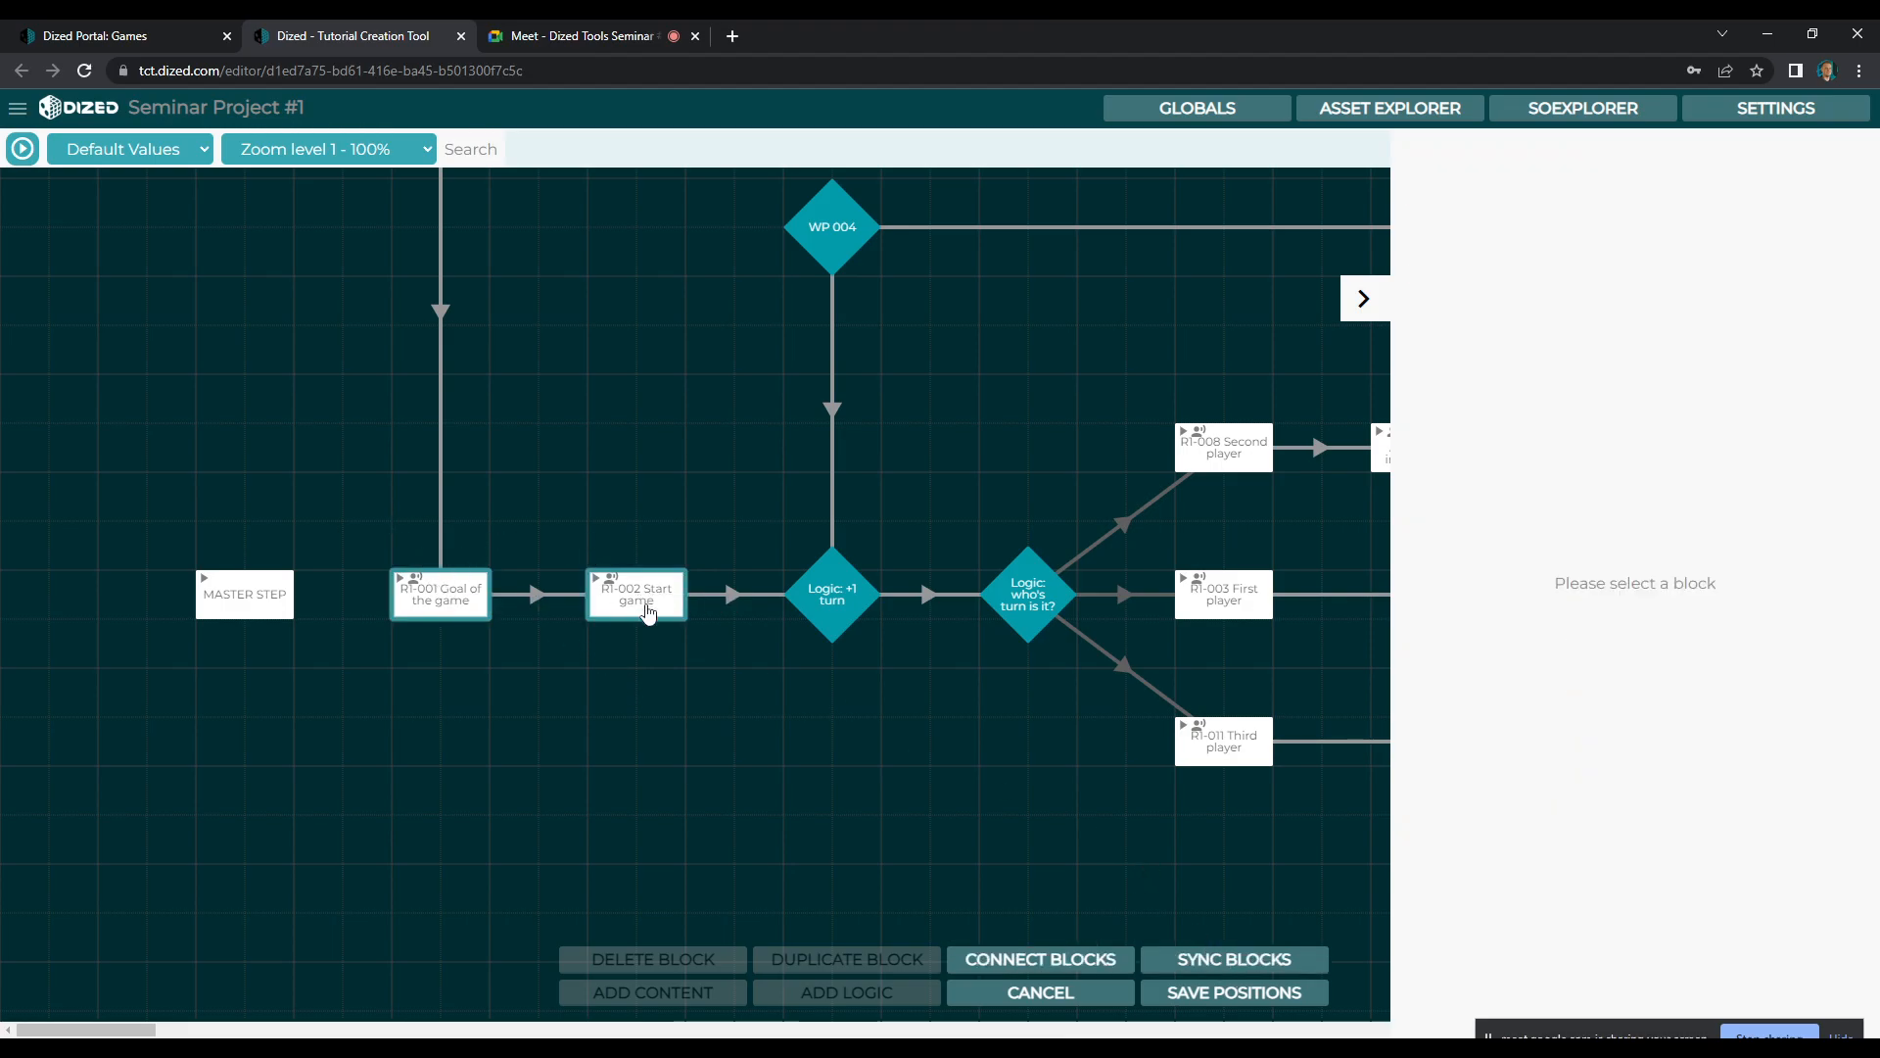
{"action": "left_click", "coordinate": [1219, 959]}
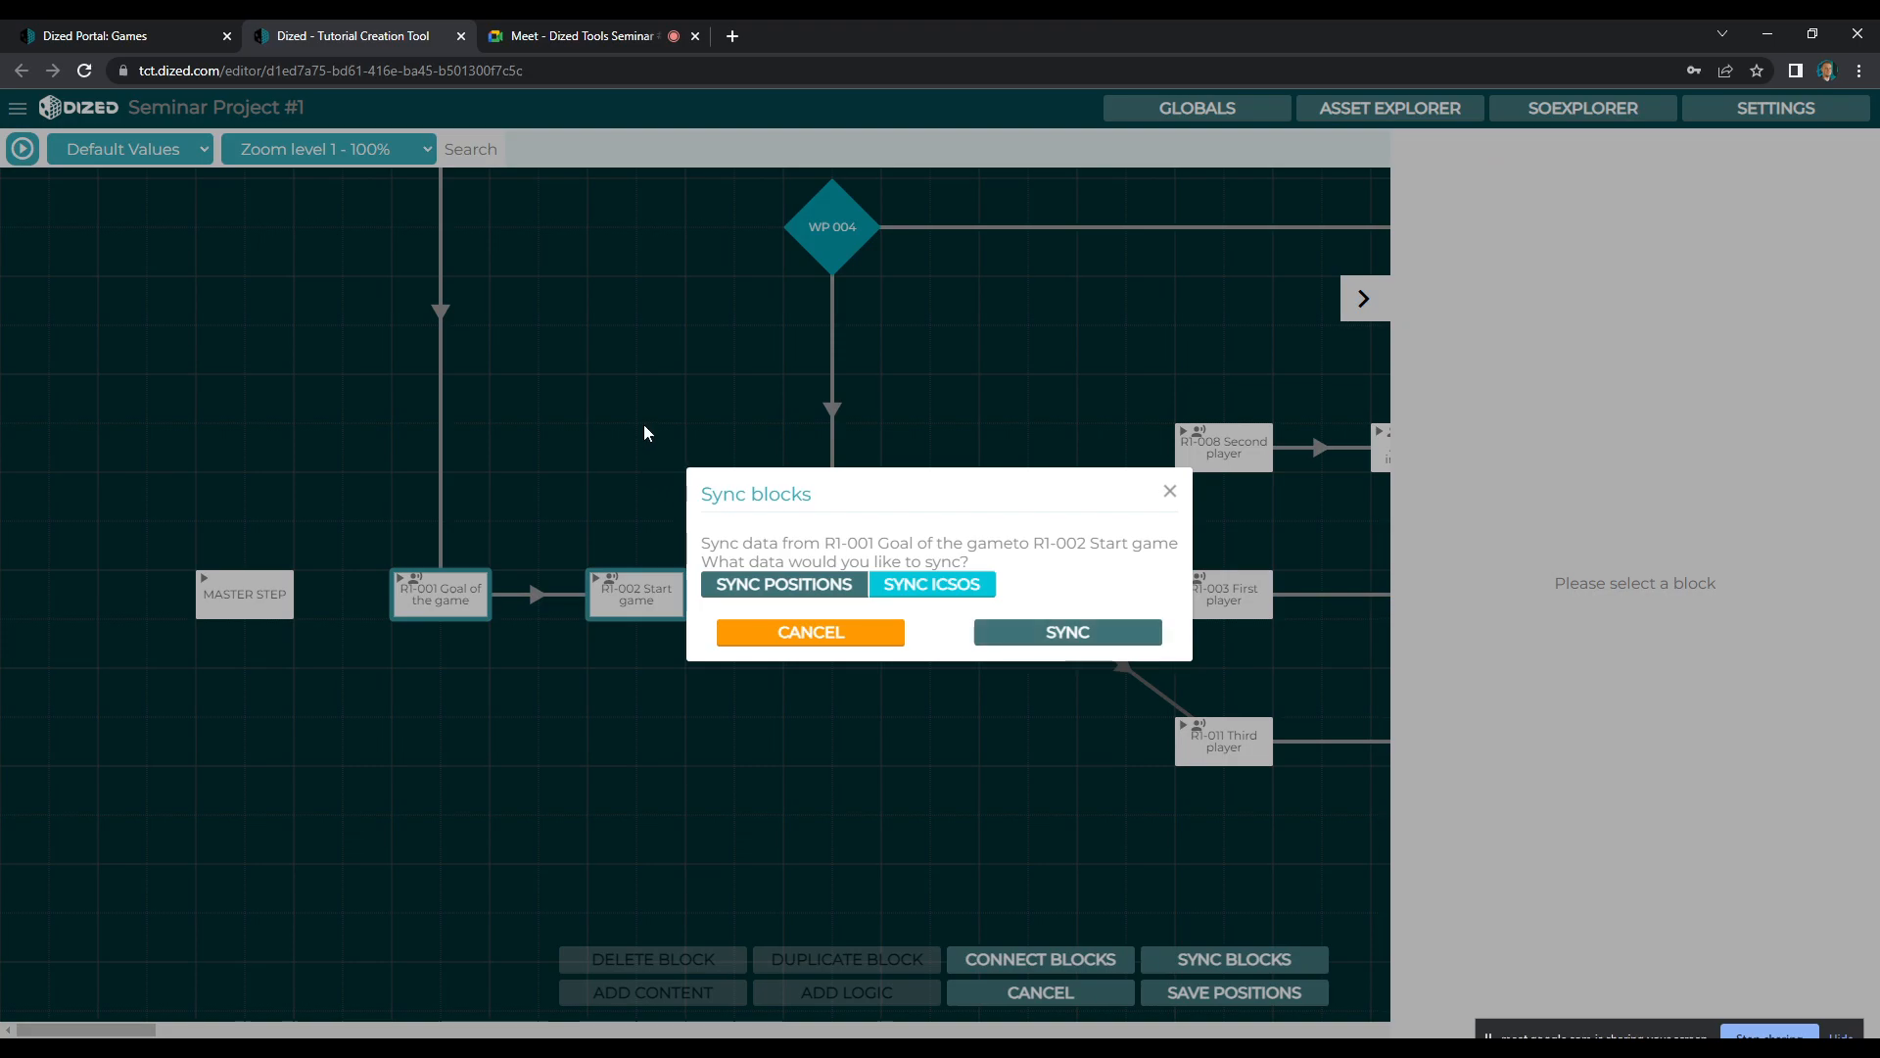
{"action": "left_click", "coordinate": [447, 599]}
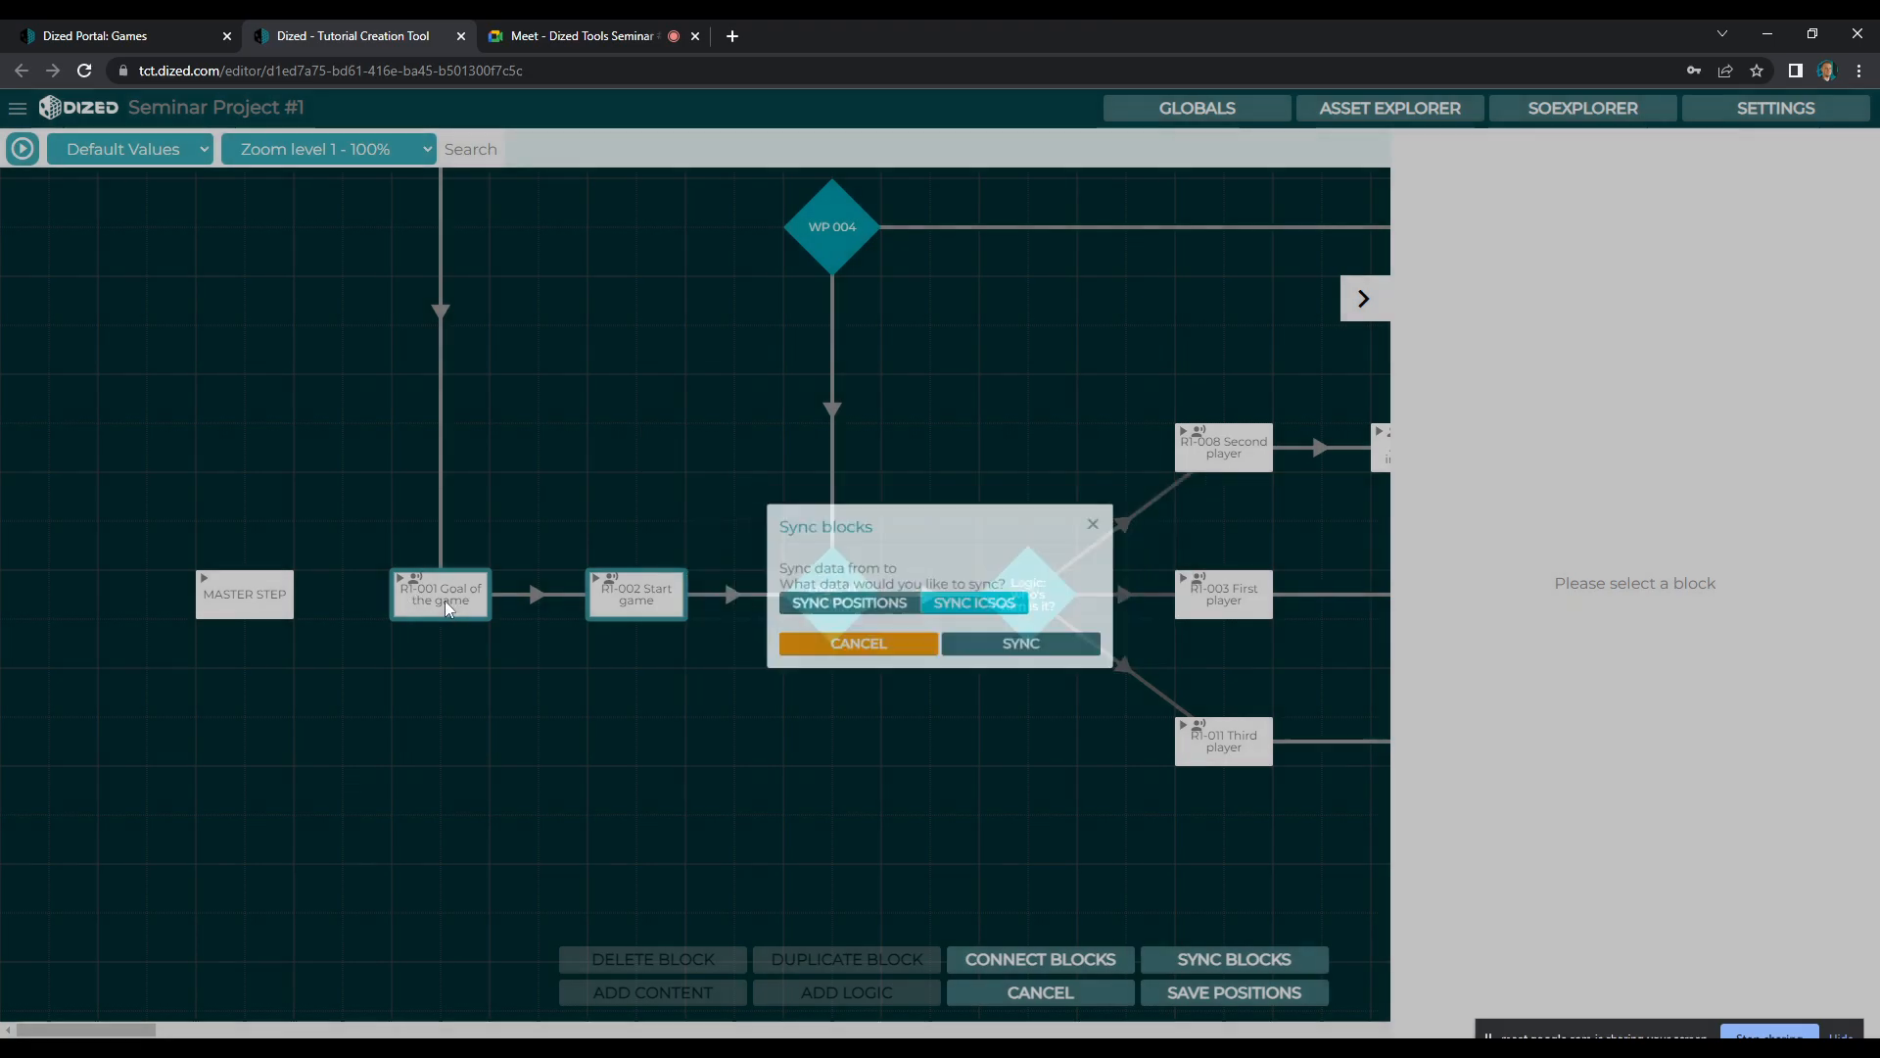
{"action": "left_click", "coordinate": [627, 519]}
Open the R1-002 Start game scene and delete all animations from the green meeple at its end position on Susa
{"action": "left_click", "coordinate": [643, 598]}
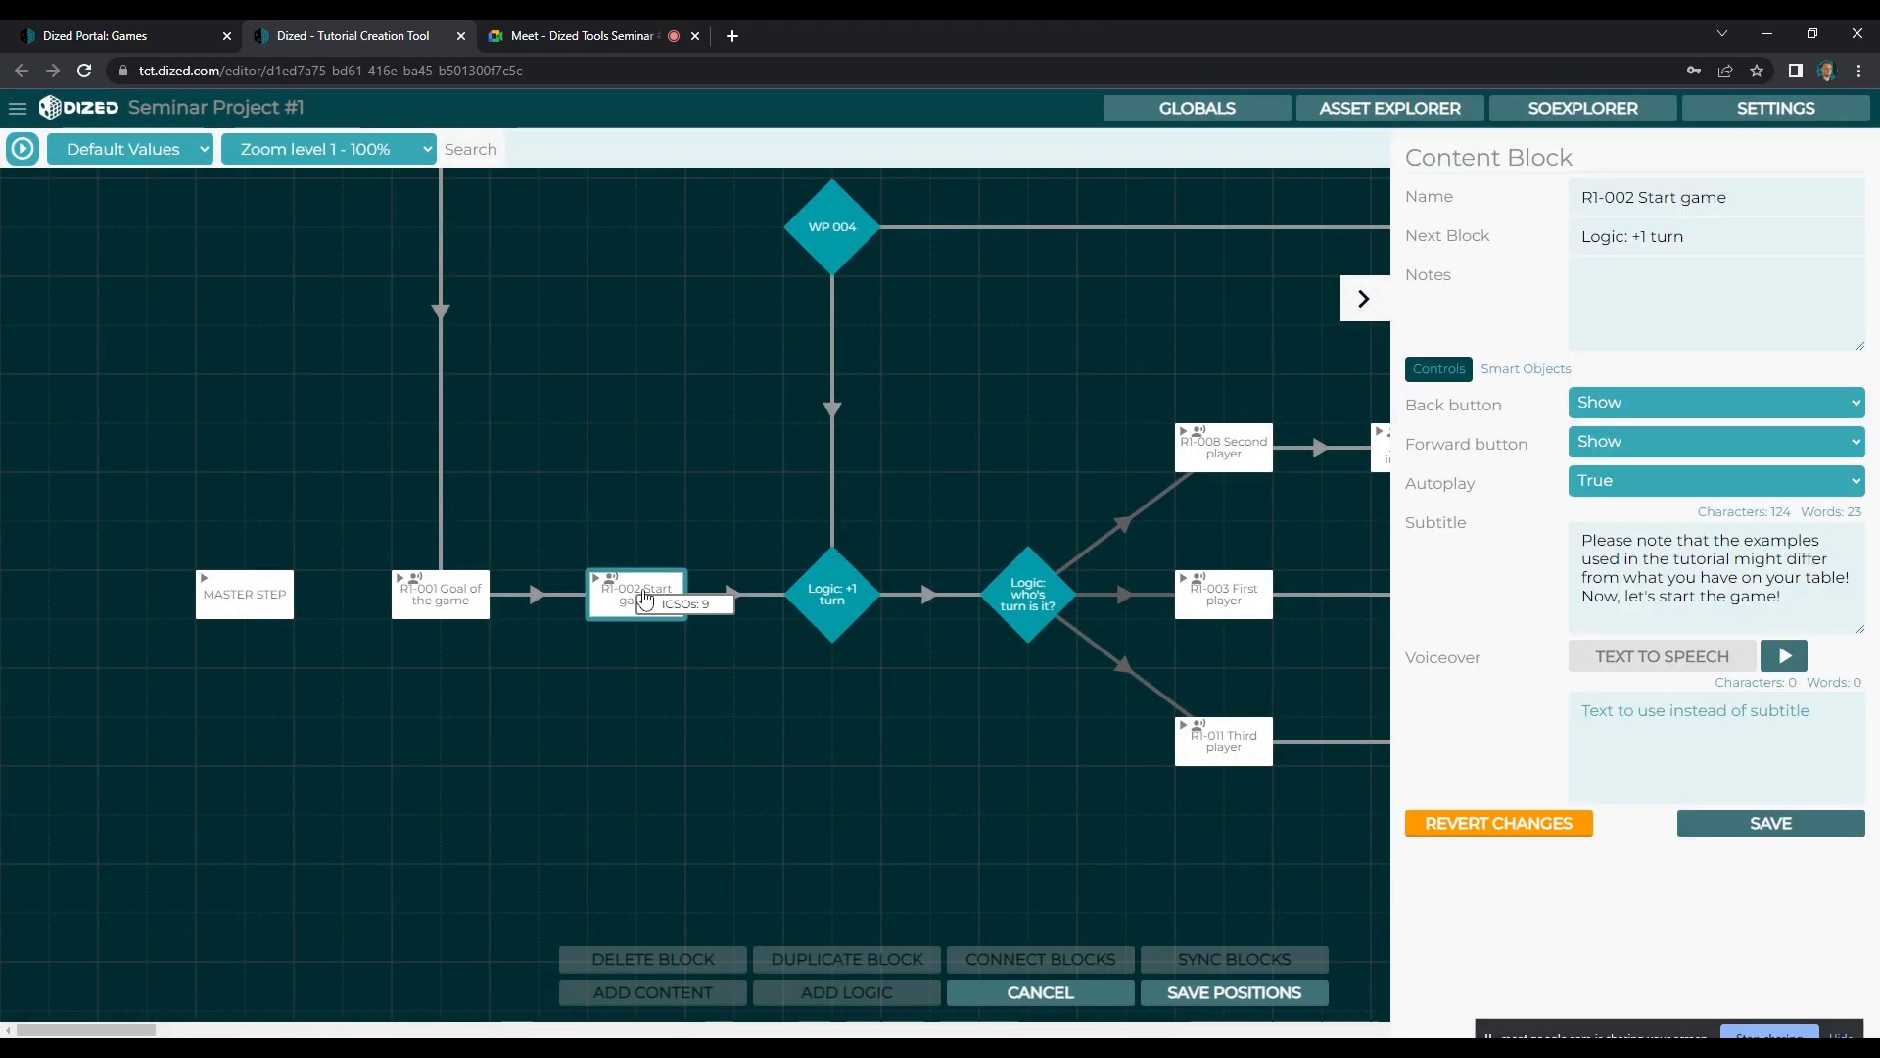
{"action": "double_click", "coordinate": [672, 588]}
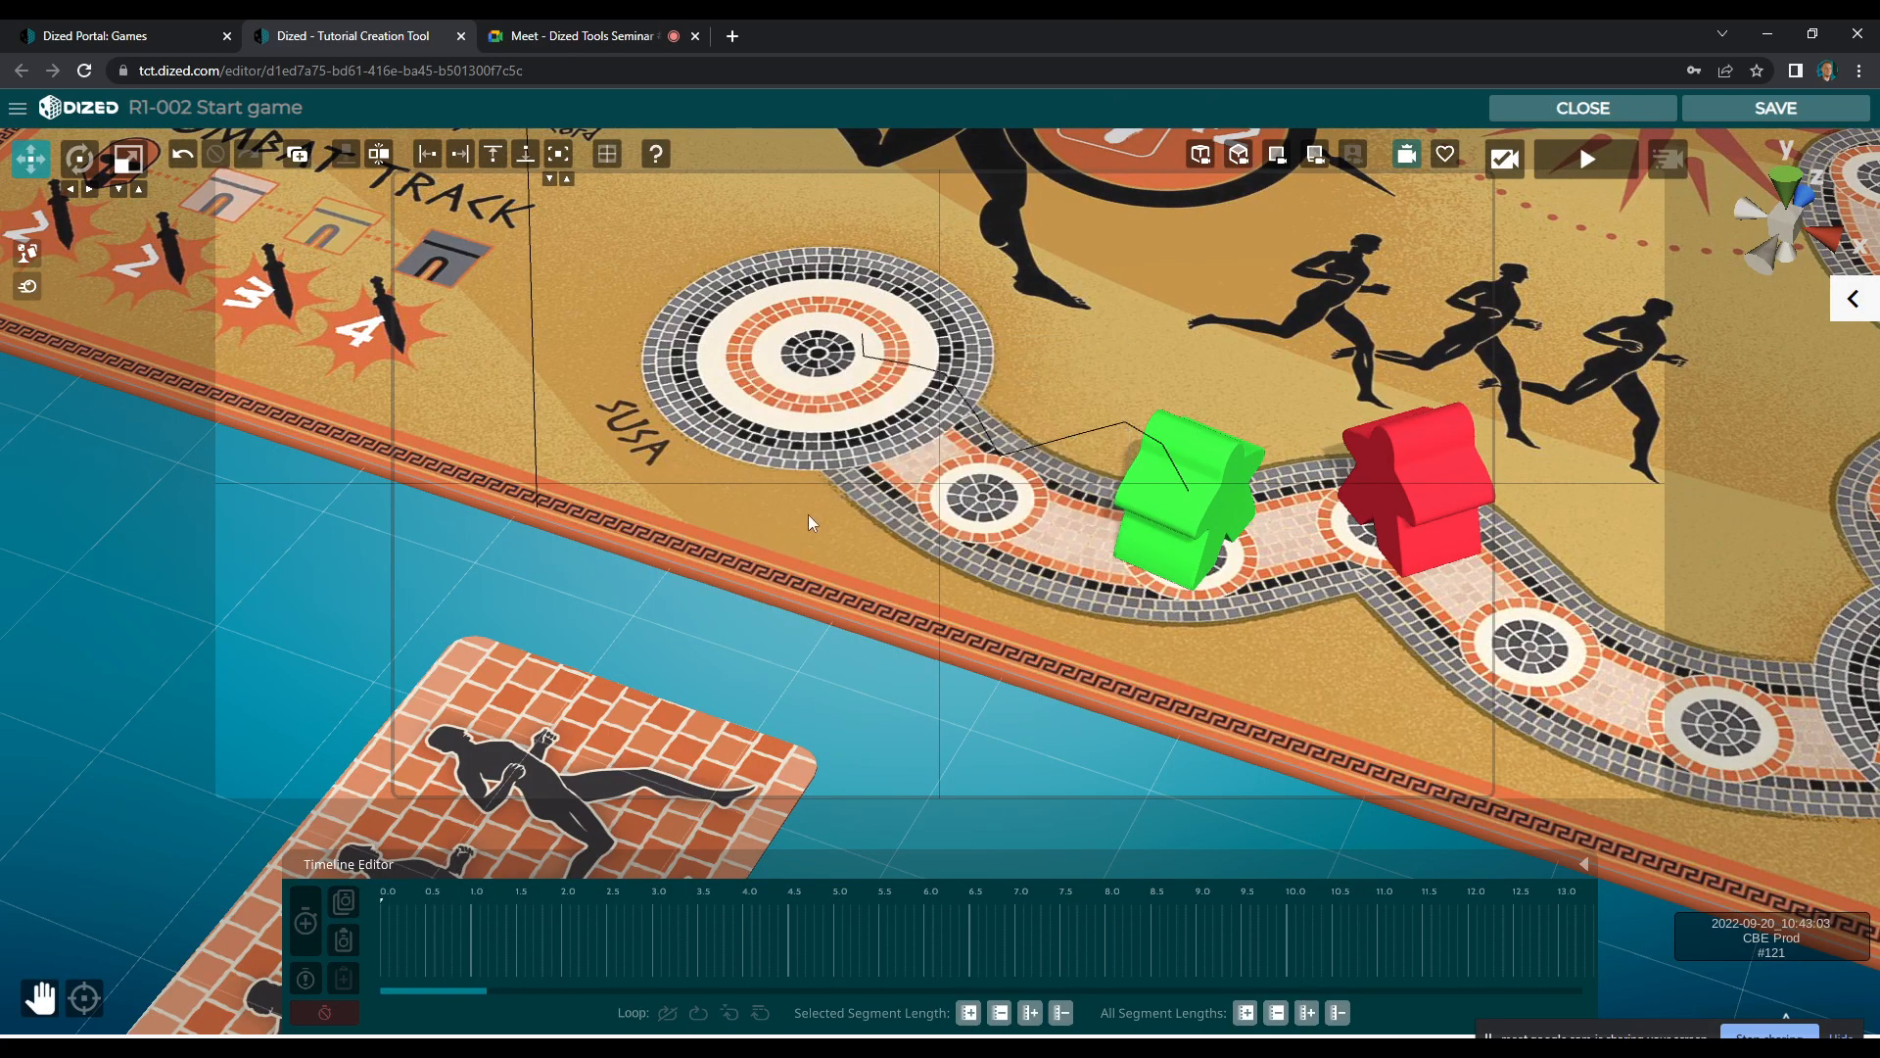
{"action": "left_click", "coordinate": [1151, 504]}
{"action": "left_click_drag", "start_coordinate": [457, 904], "coordinate": [985, 891]}
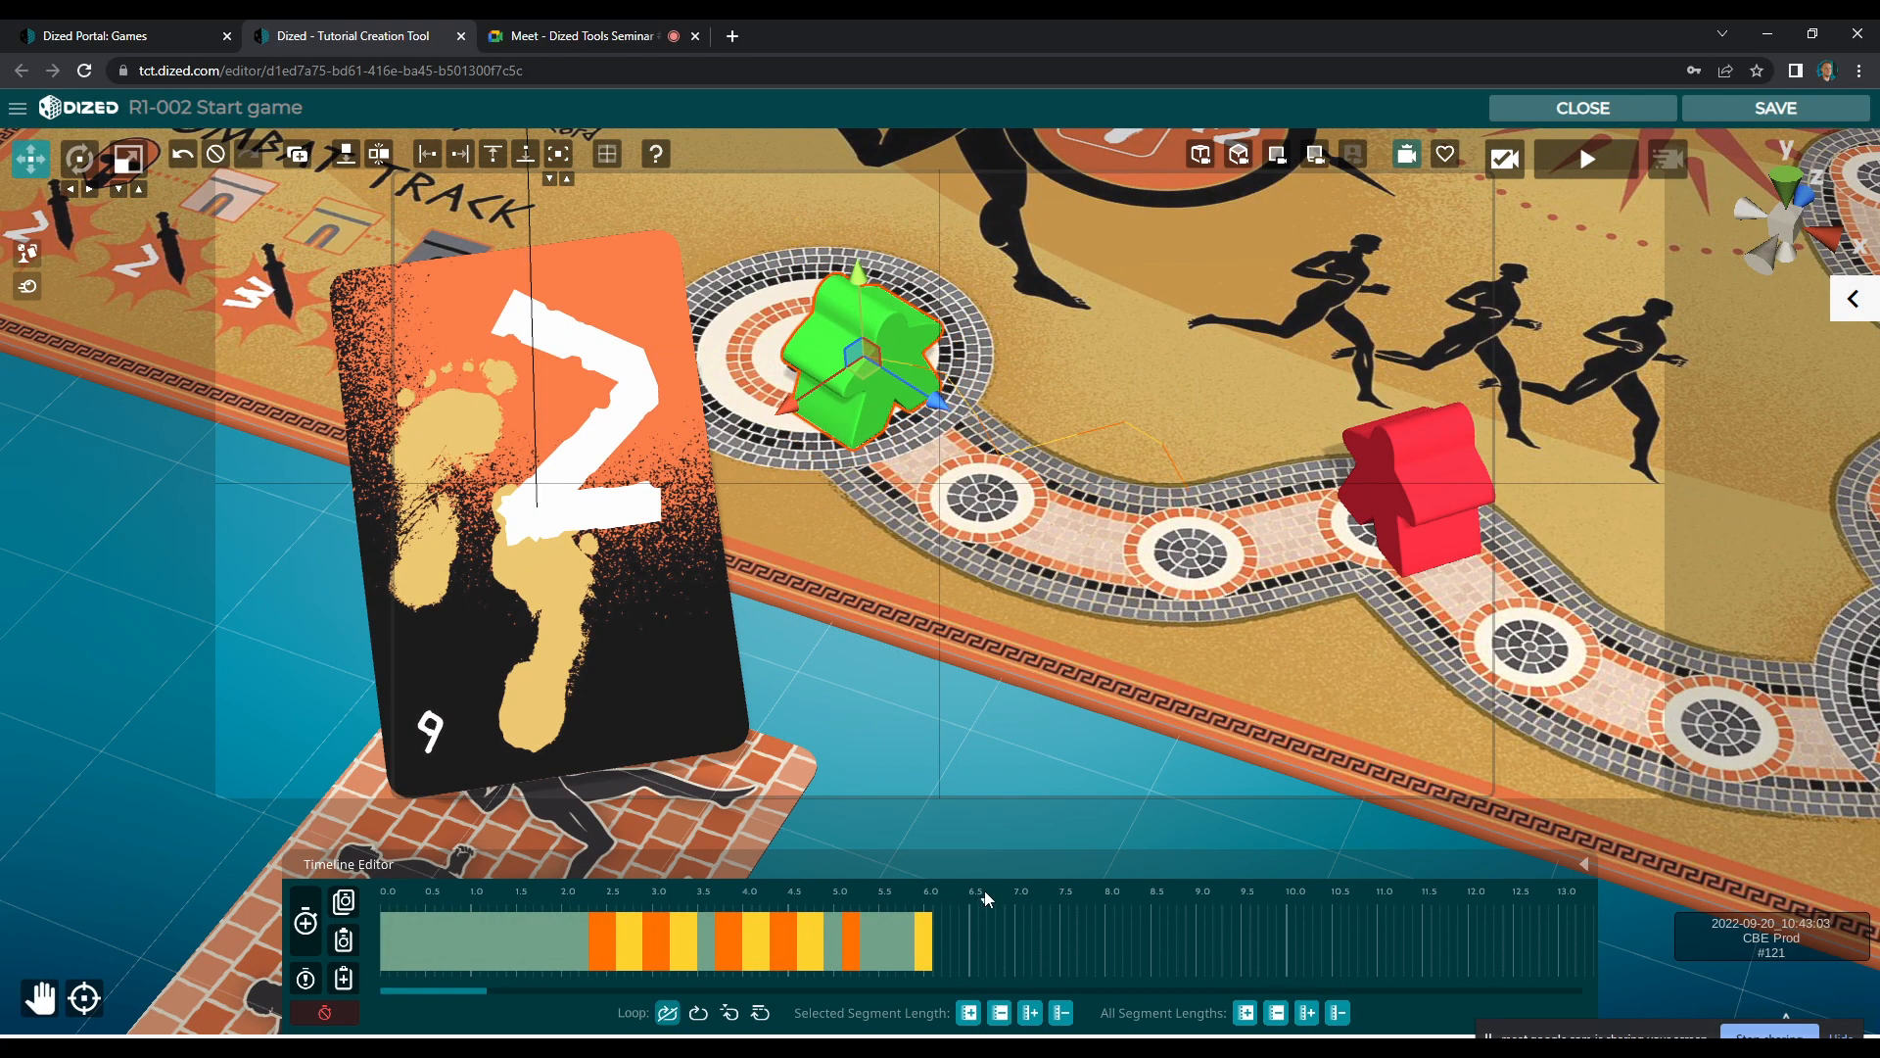
{"action": "left_click", "coordinate": [324, 1012]}
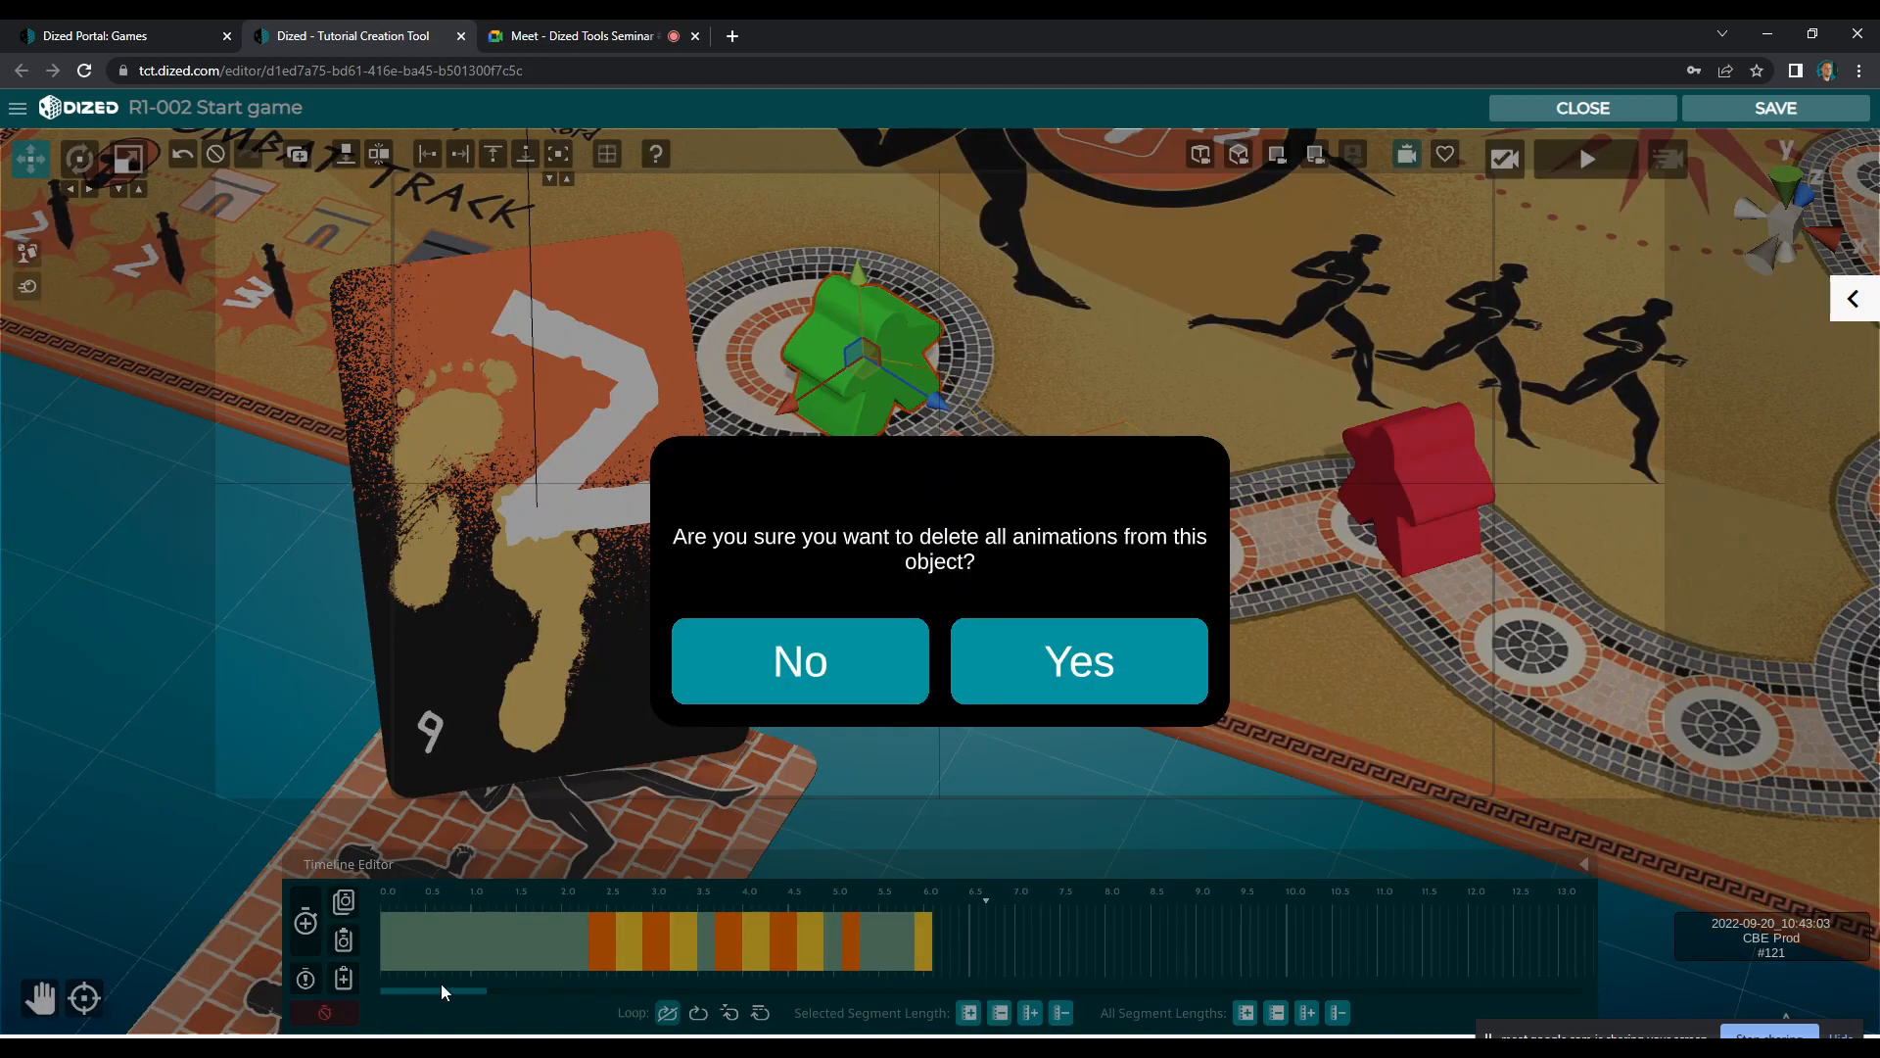
{"action": "left_click", "coordinate": [1052, 678]}
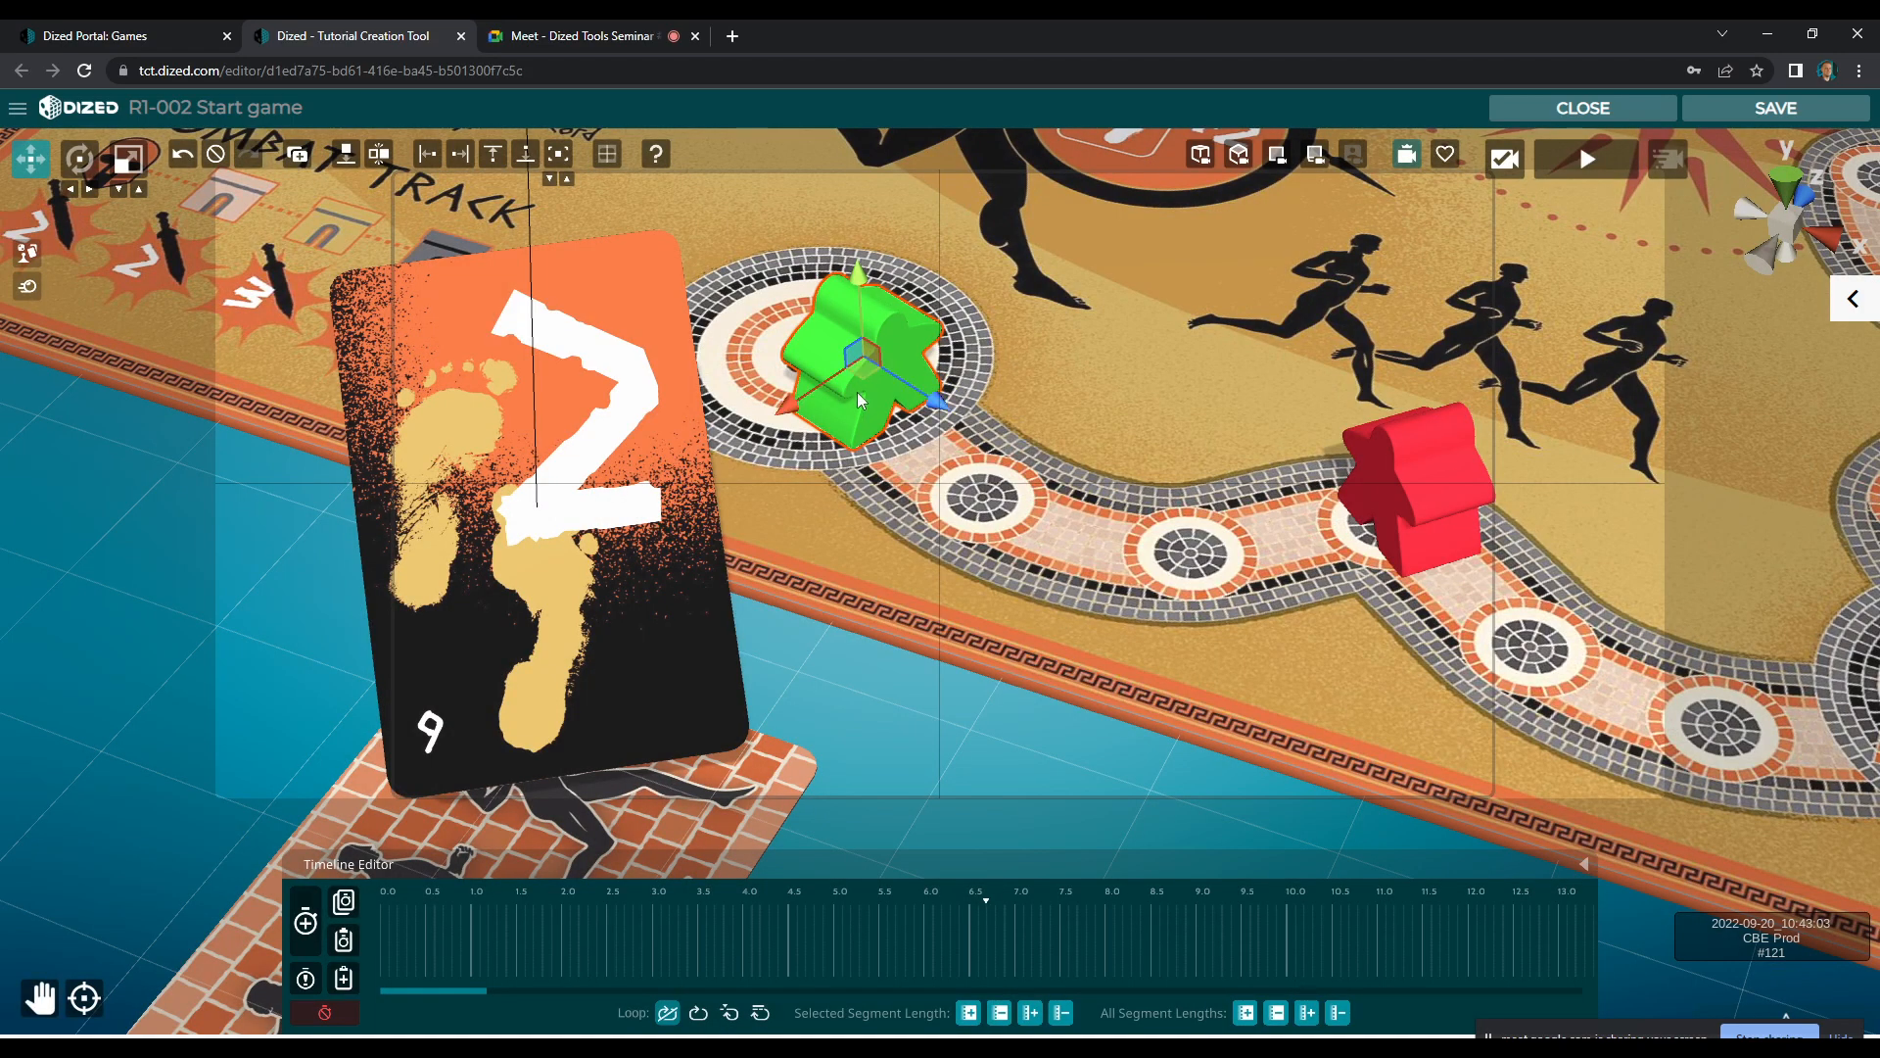
Delete all animations from the number 2 card in its raised end position
{"action": "left_click", "coordinate": [638, 408]}
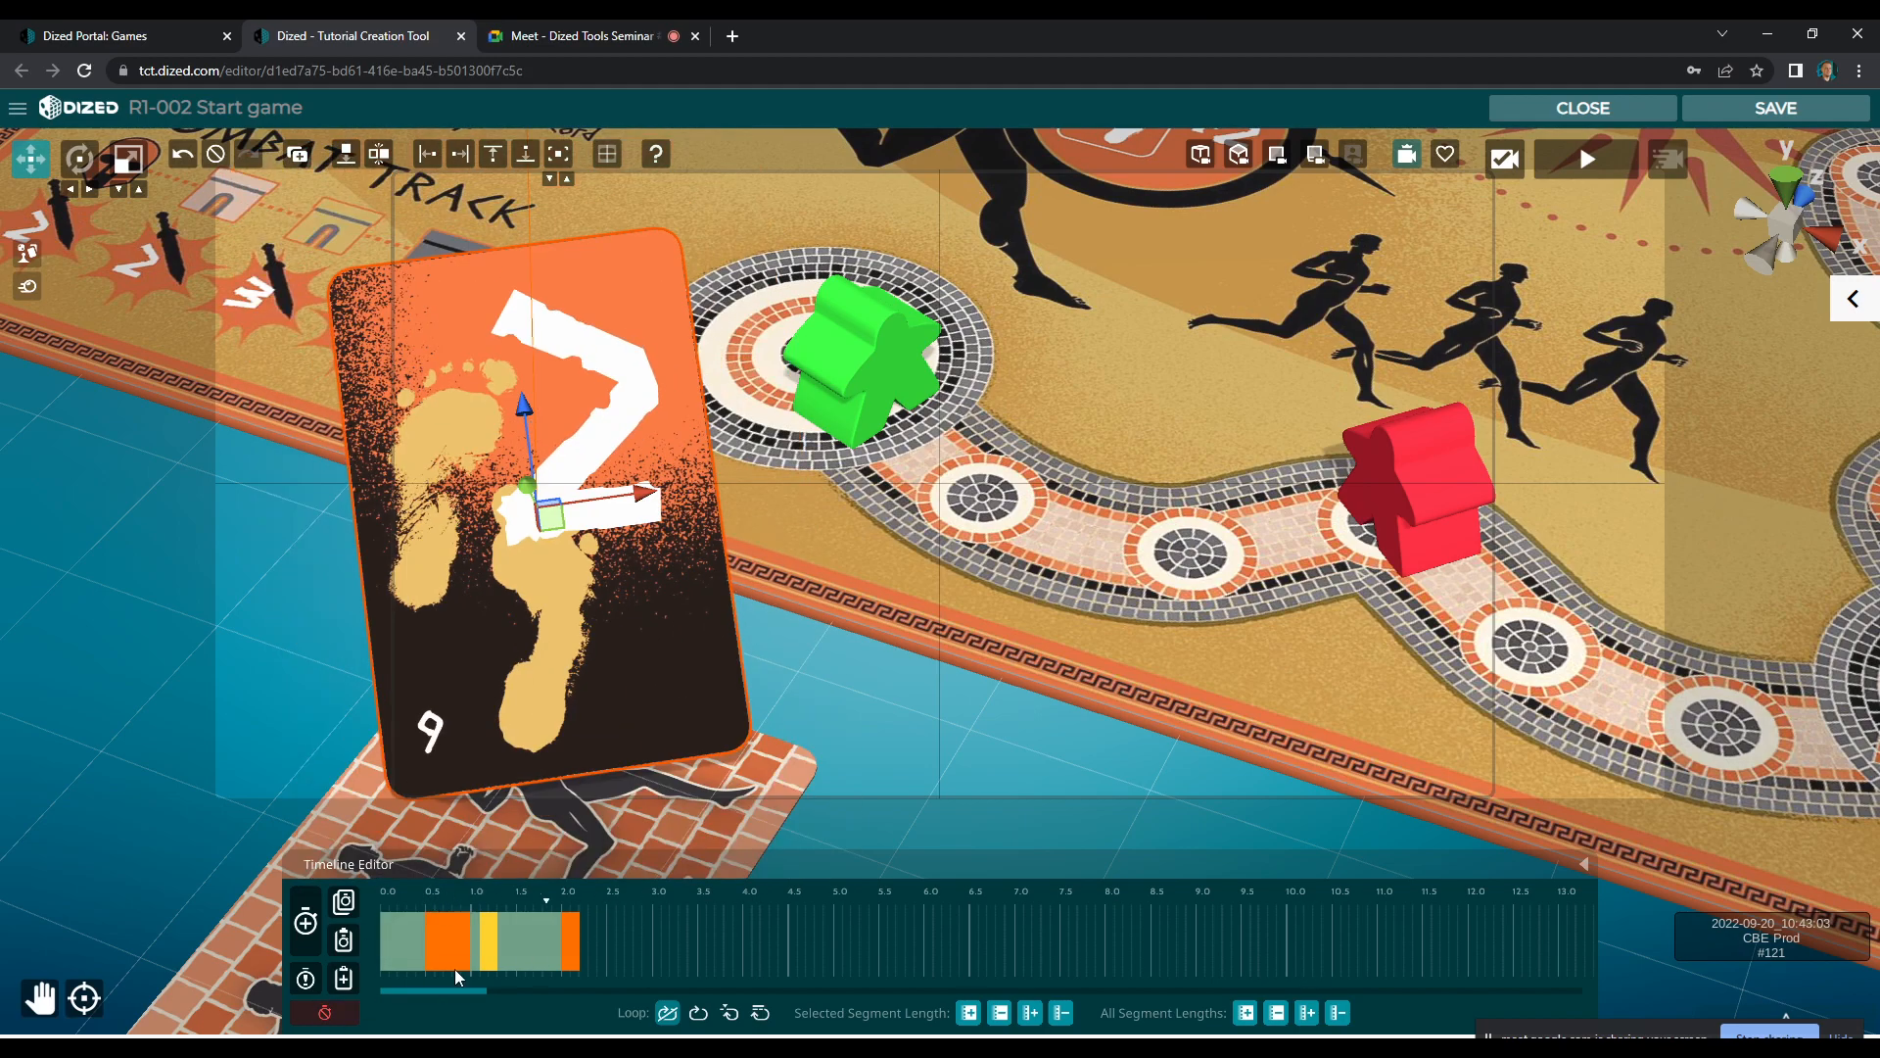
{"action": "left_click", "coordinate": [330, 1013]}
{"action": "left_click", "coordinate": [1118, 692]}
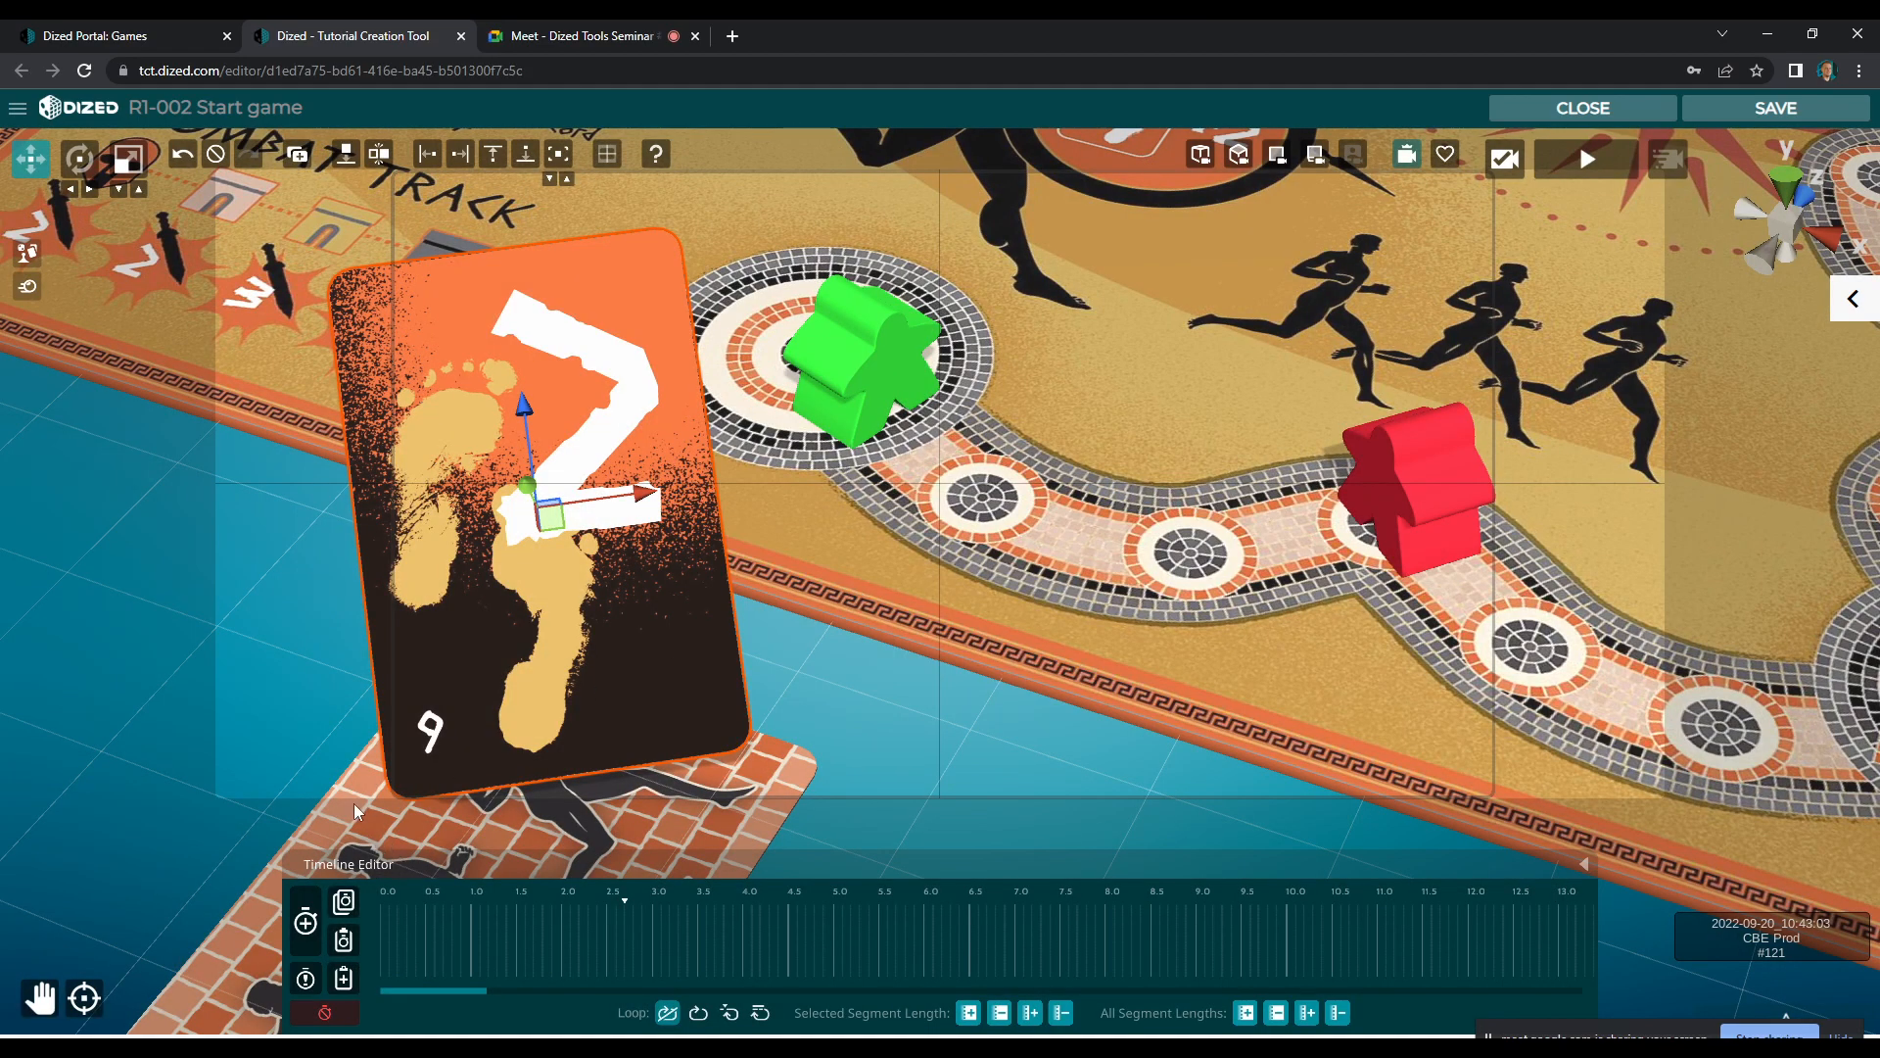
Add the blue meeple and place it upright on the track space directly before the red meeple
{"action": "left_click", "coordinate": [28, 253]}
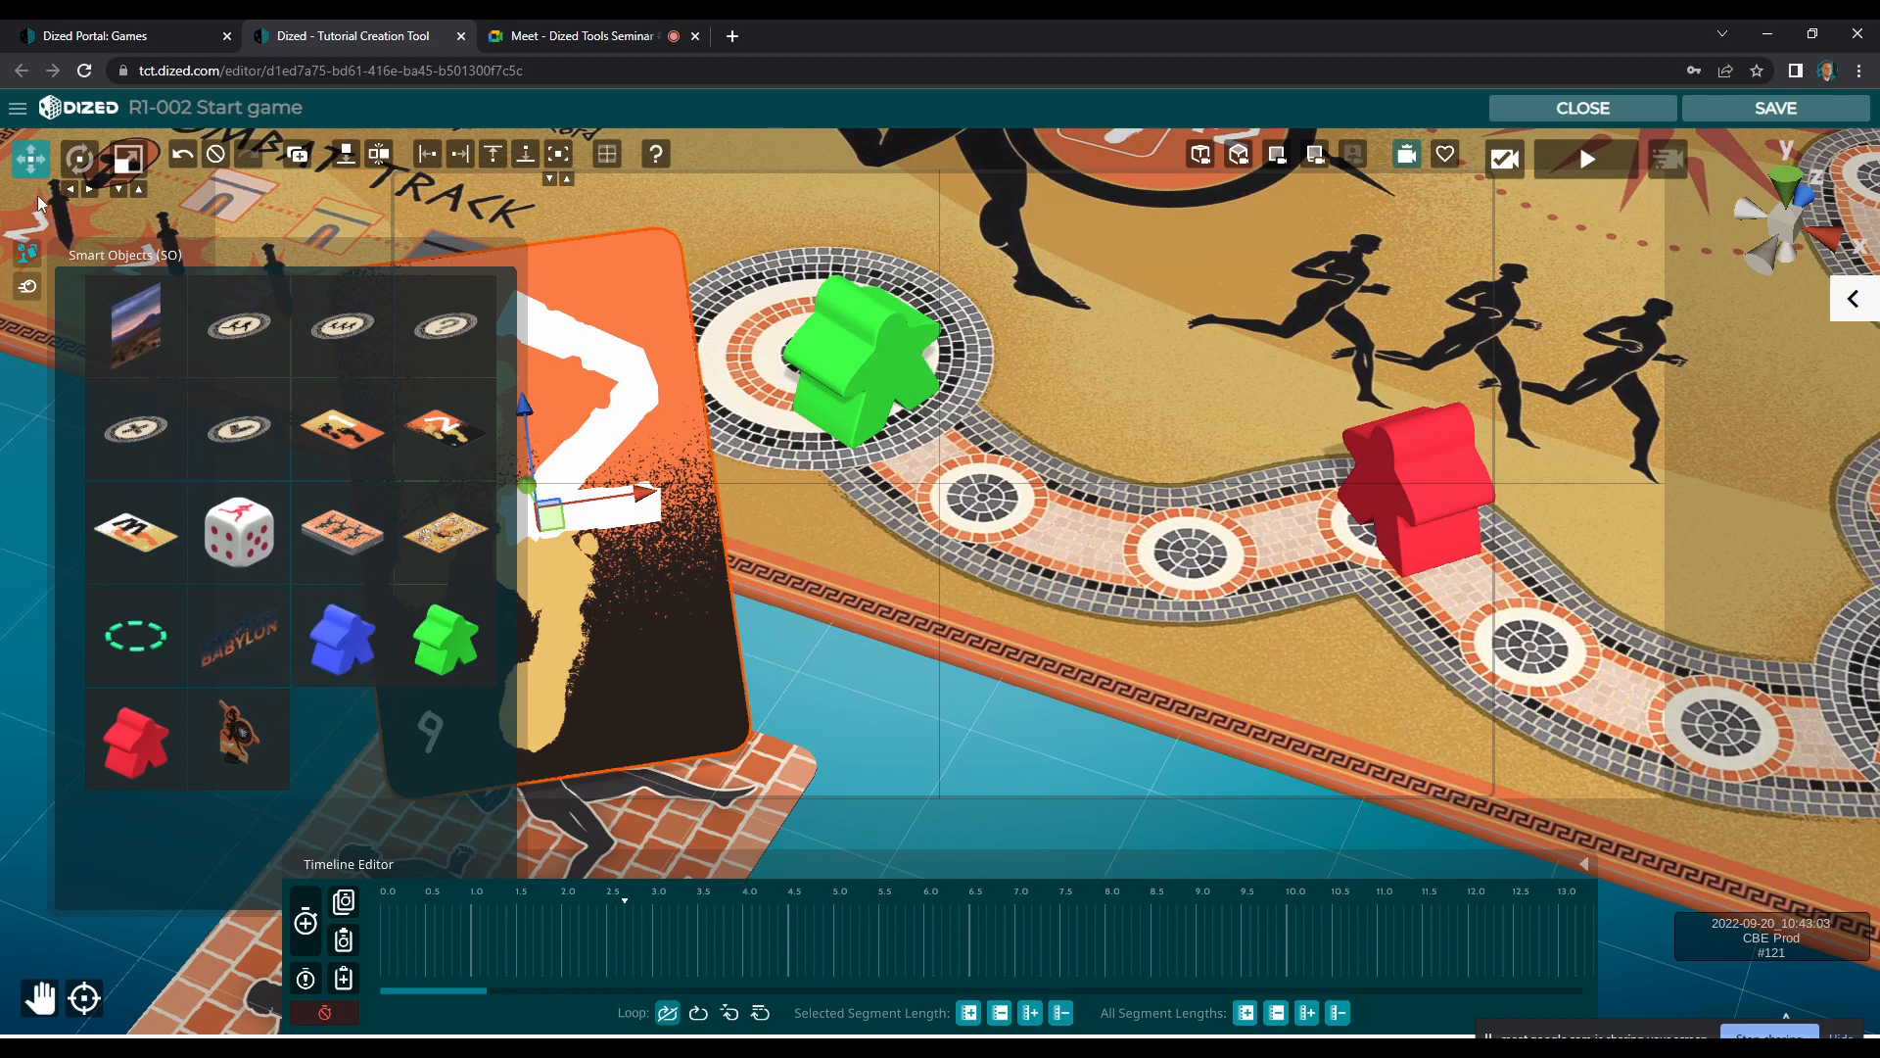
{"action": "left_click_drag", "start_coordinate": [372, 680], "coordinate": [1195, 264]}
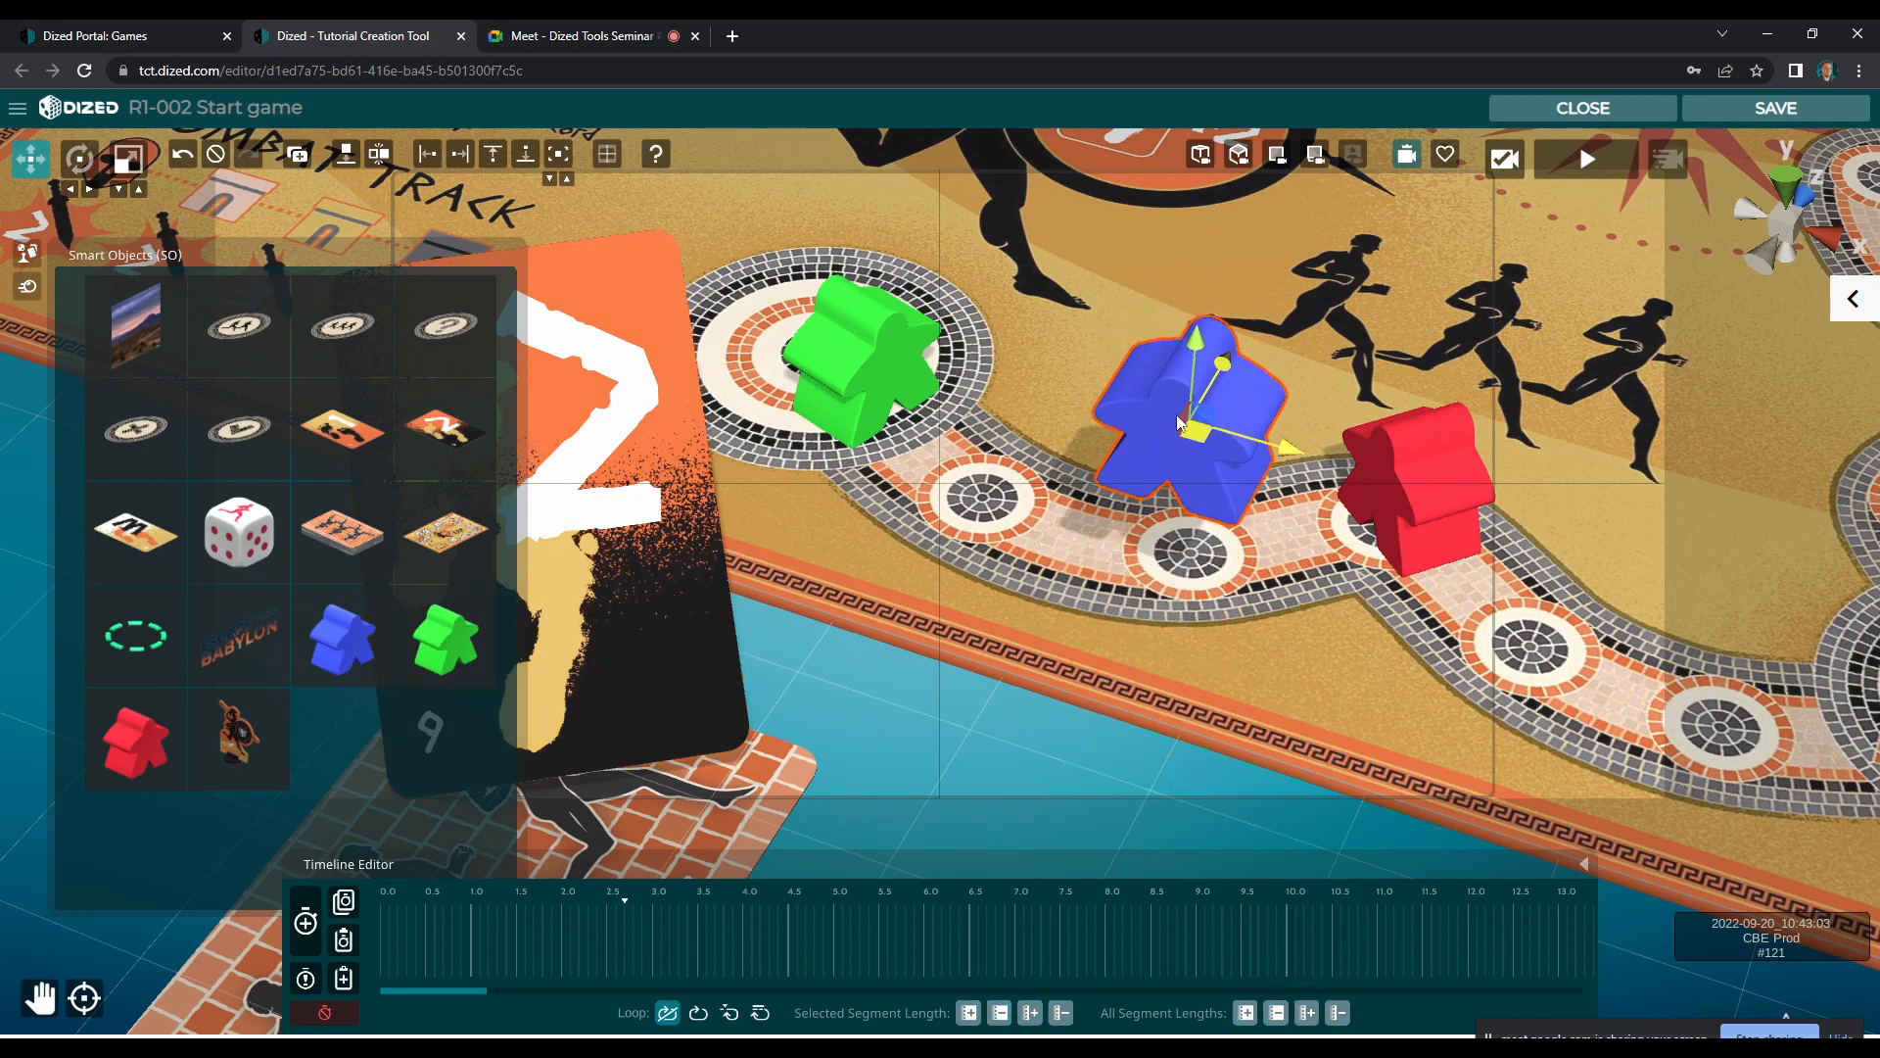
{"action": "left_click_drag", "start_coordinate": [1197, 343], "coordinate": [1185, 548]}
{"action": "left_click", "coordinate": [355, 164]}
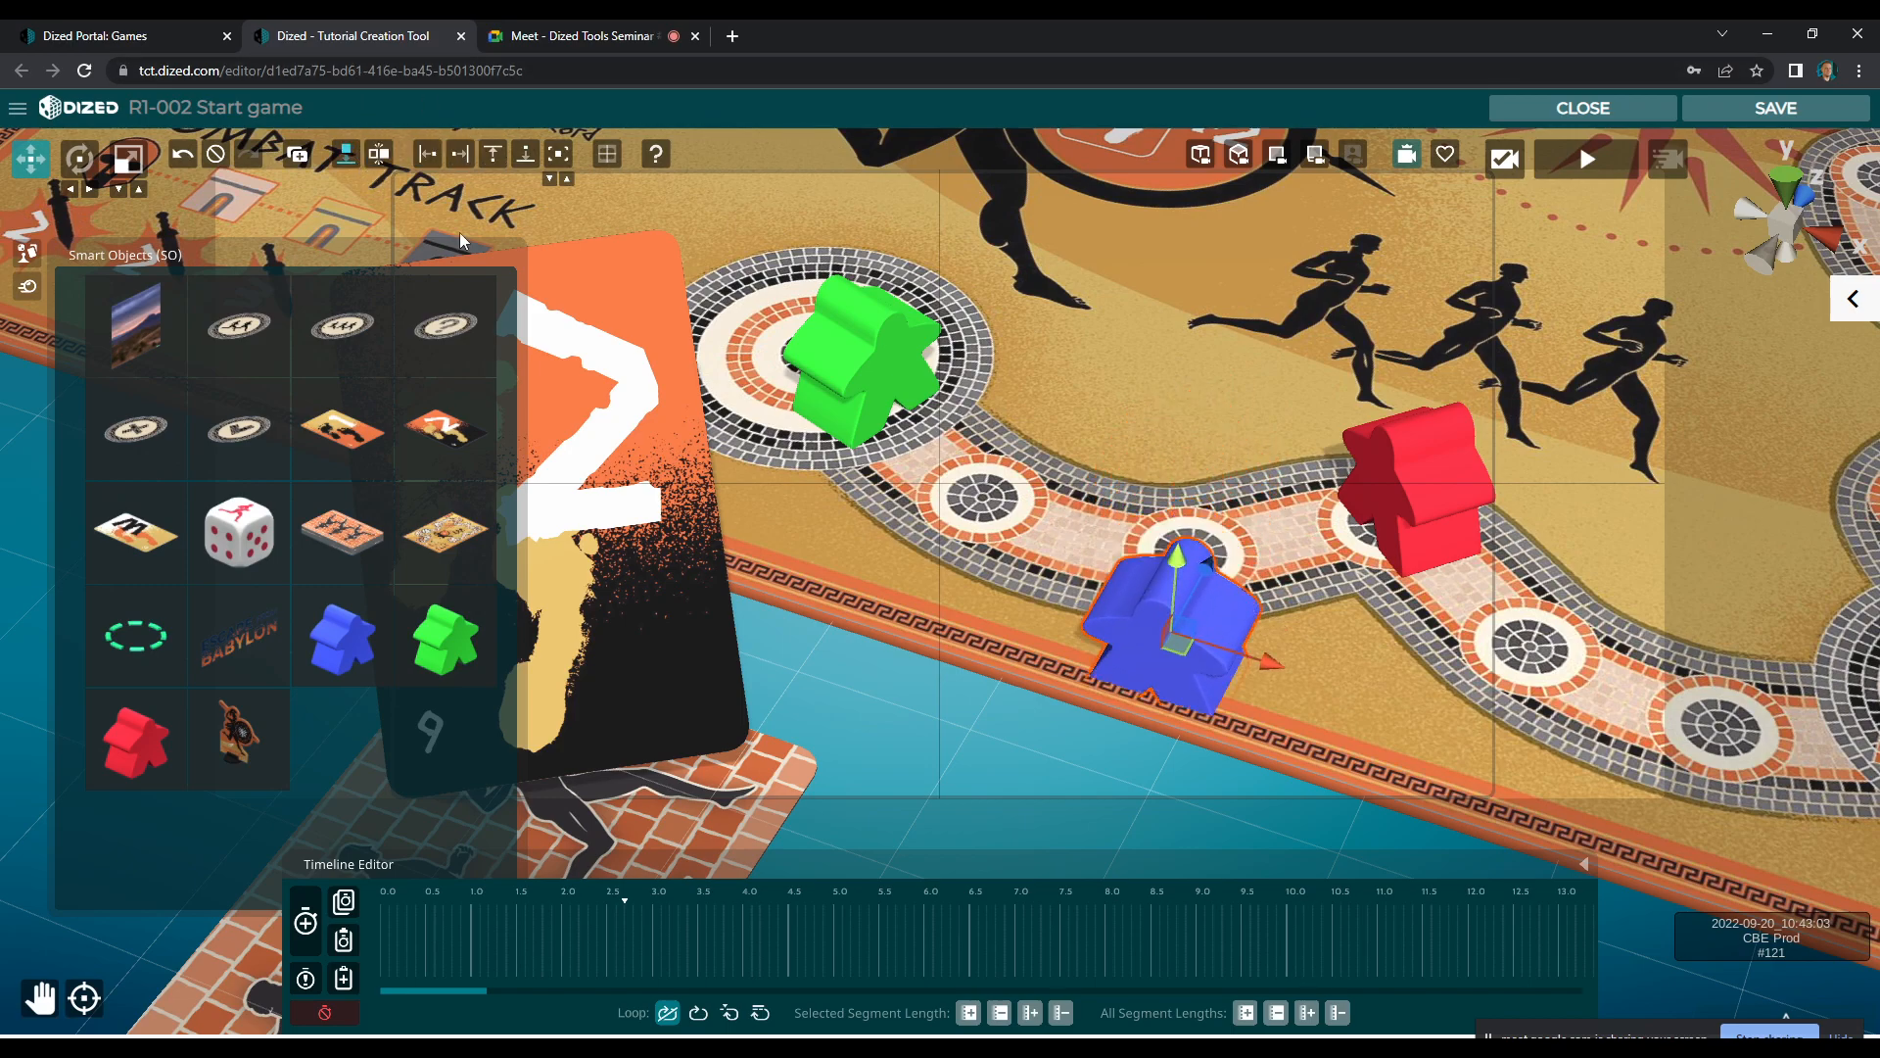
{"action": "left_click_drag", "start_coordinate": [1183, 629], "coordinate": [1197, 555]}
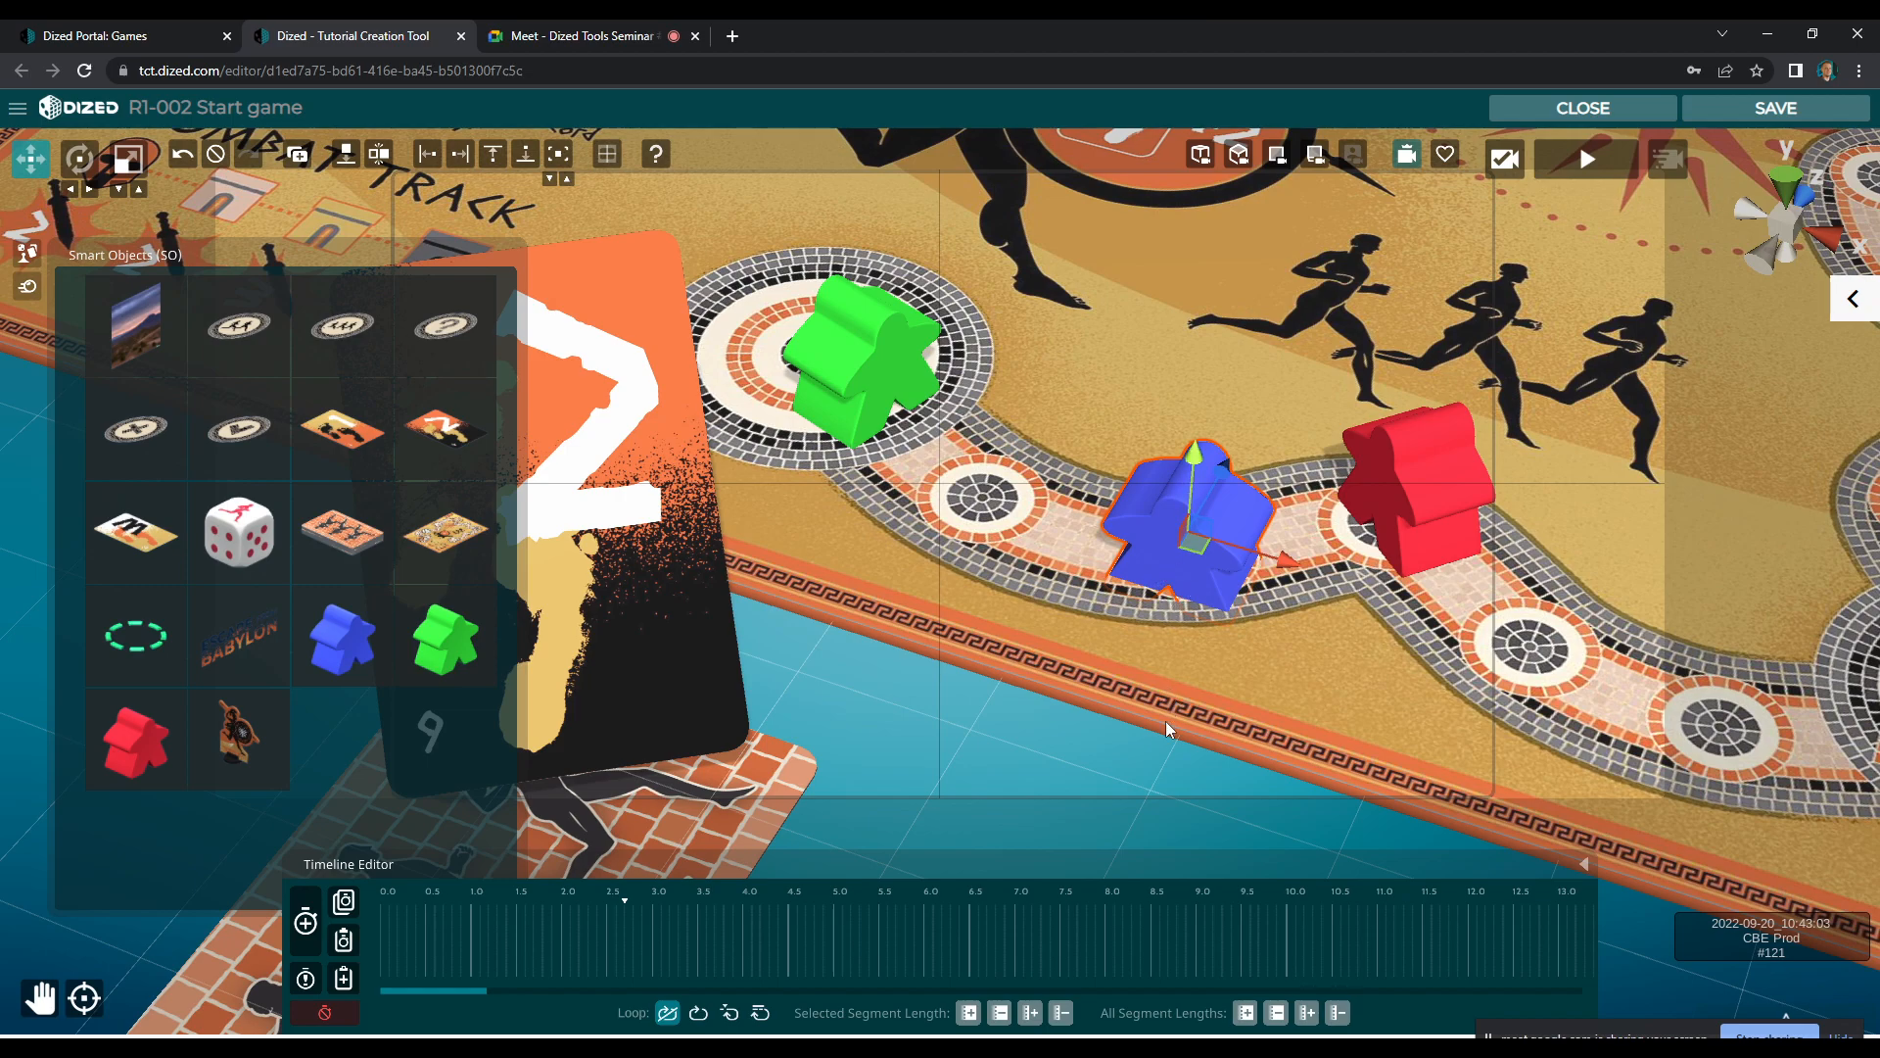
{"action": "left_click_drag", "start_coordinate": [1191, 468], "coordinate": [1201, 467]}
{"action": "key", "text": "e"}
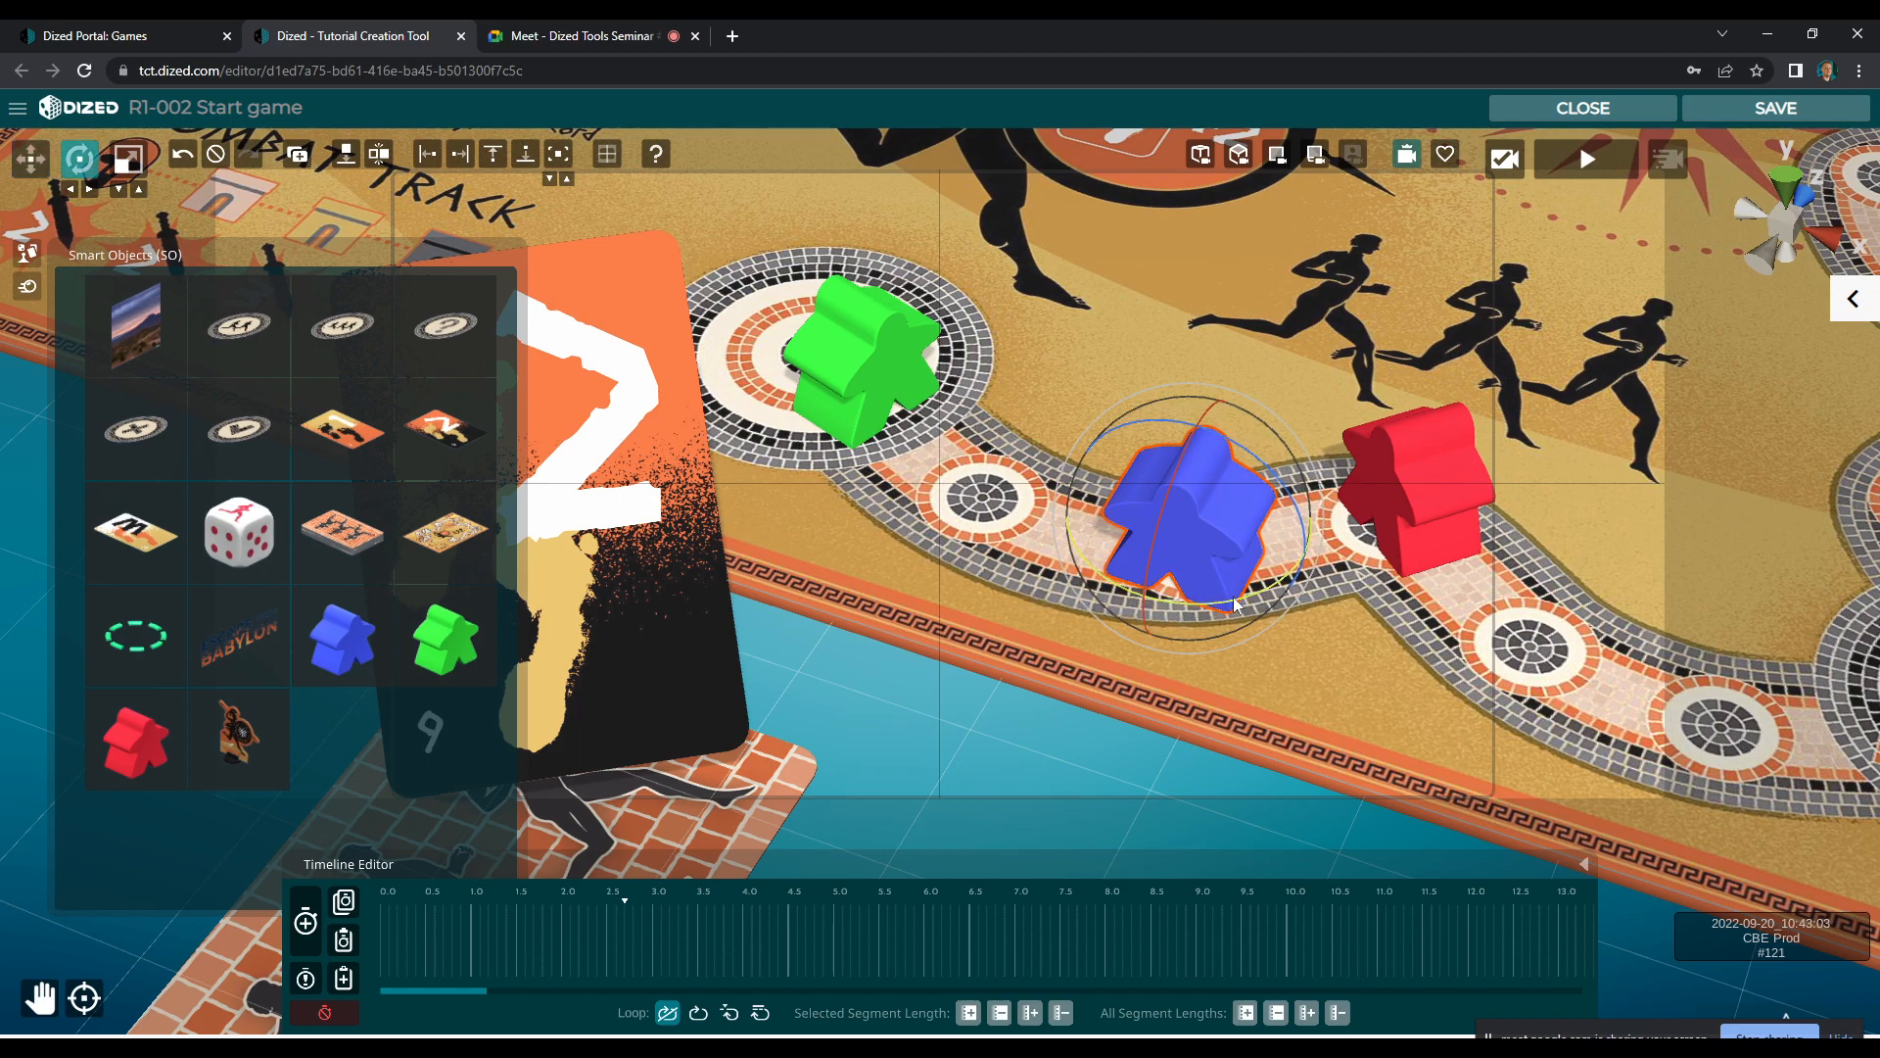
{"action": "key", "text": "w"}
{"action": "left_click_drag", "start_coordinate": [1185, 530], "coordinate": [1197, 512]}
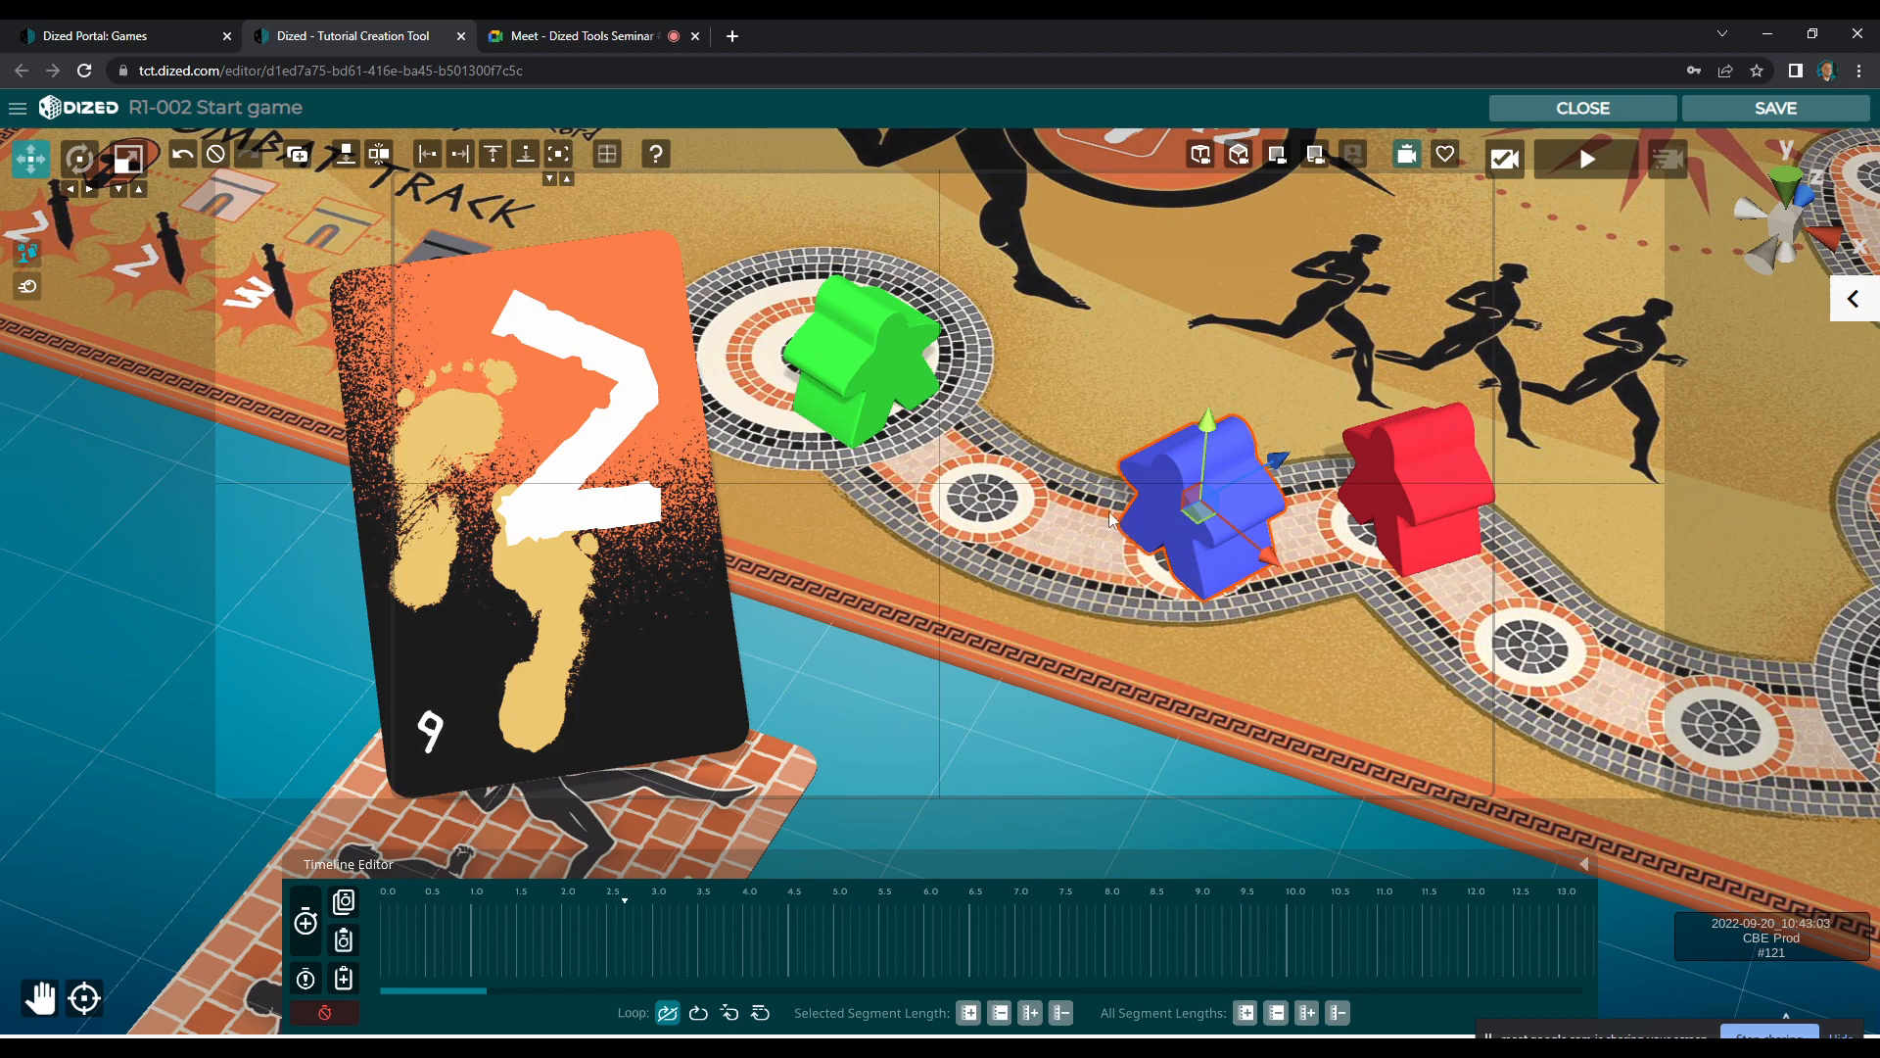
Record the blue meeple dropping in from outside the top of the view at 0.5 s, lasting about 0.4 s
{"action": "left_click", "coordinate": [305, 920]}
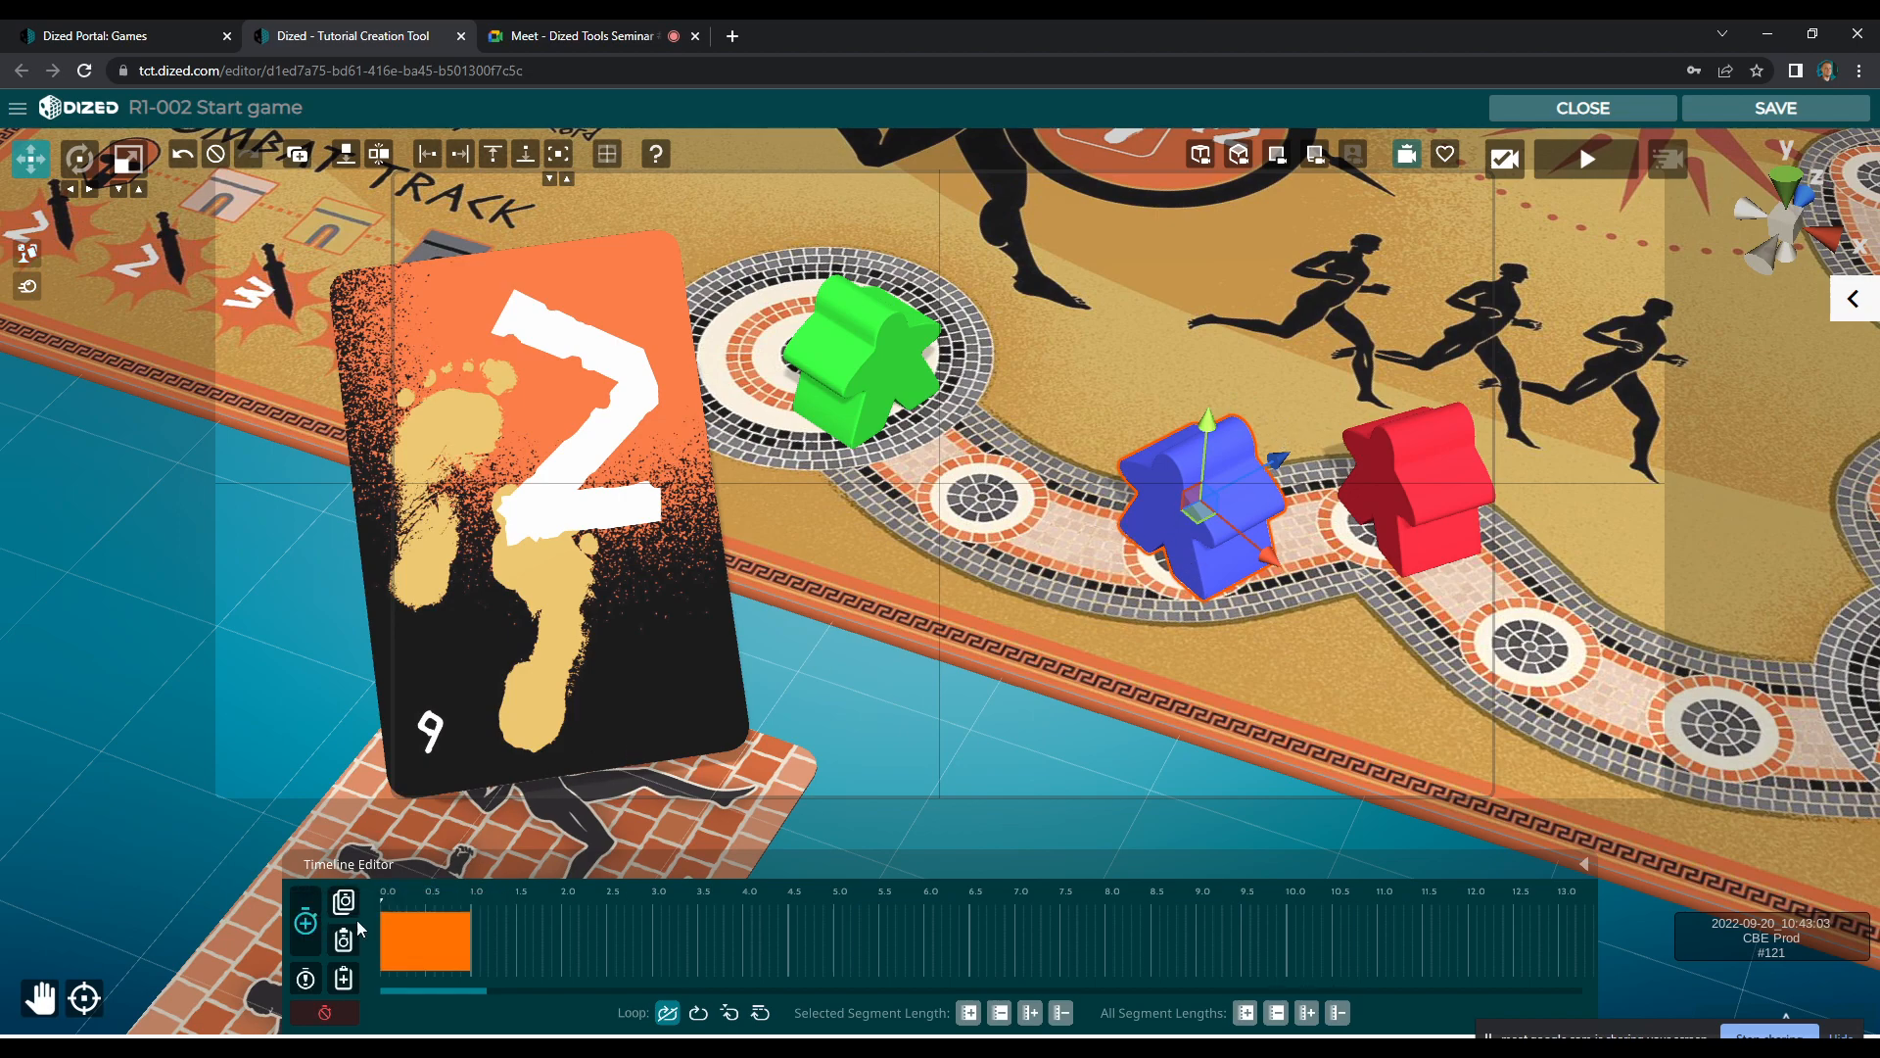
{"action": "left_click_drag", "start_coordinate": [453, 934], "coordinate": [468, 936]}
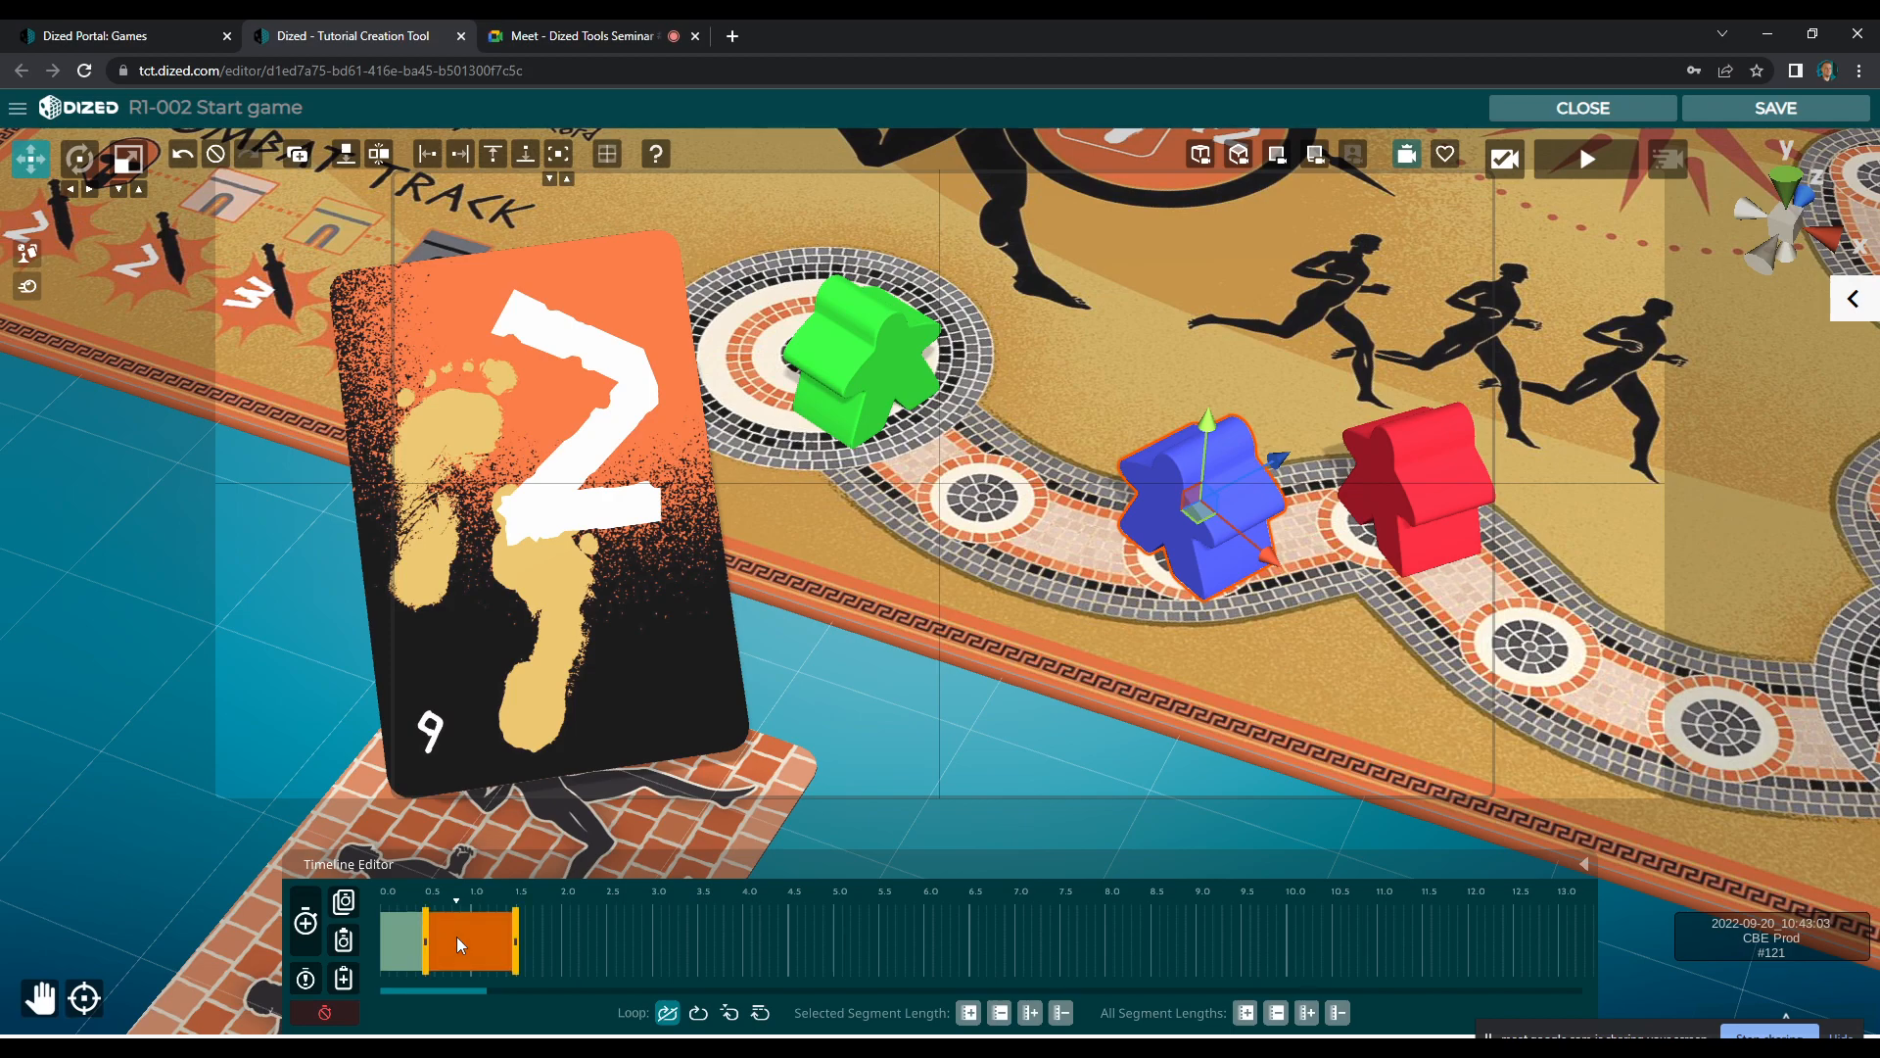
{"action": "right_click", "coordinate": [457, 936]}
{"action": "left_click", "coordinate": [474, 927]}
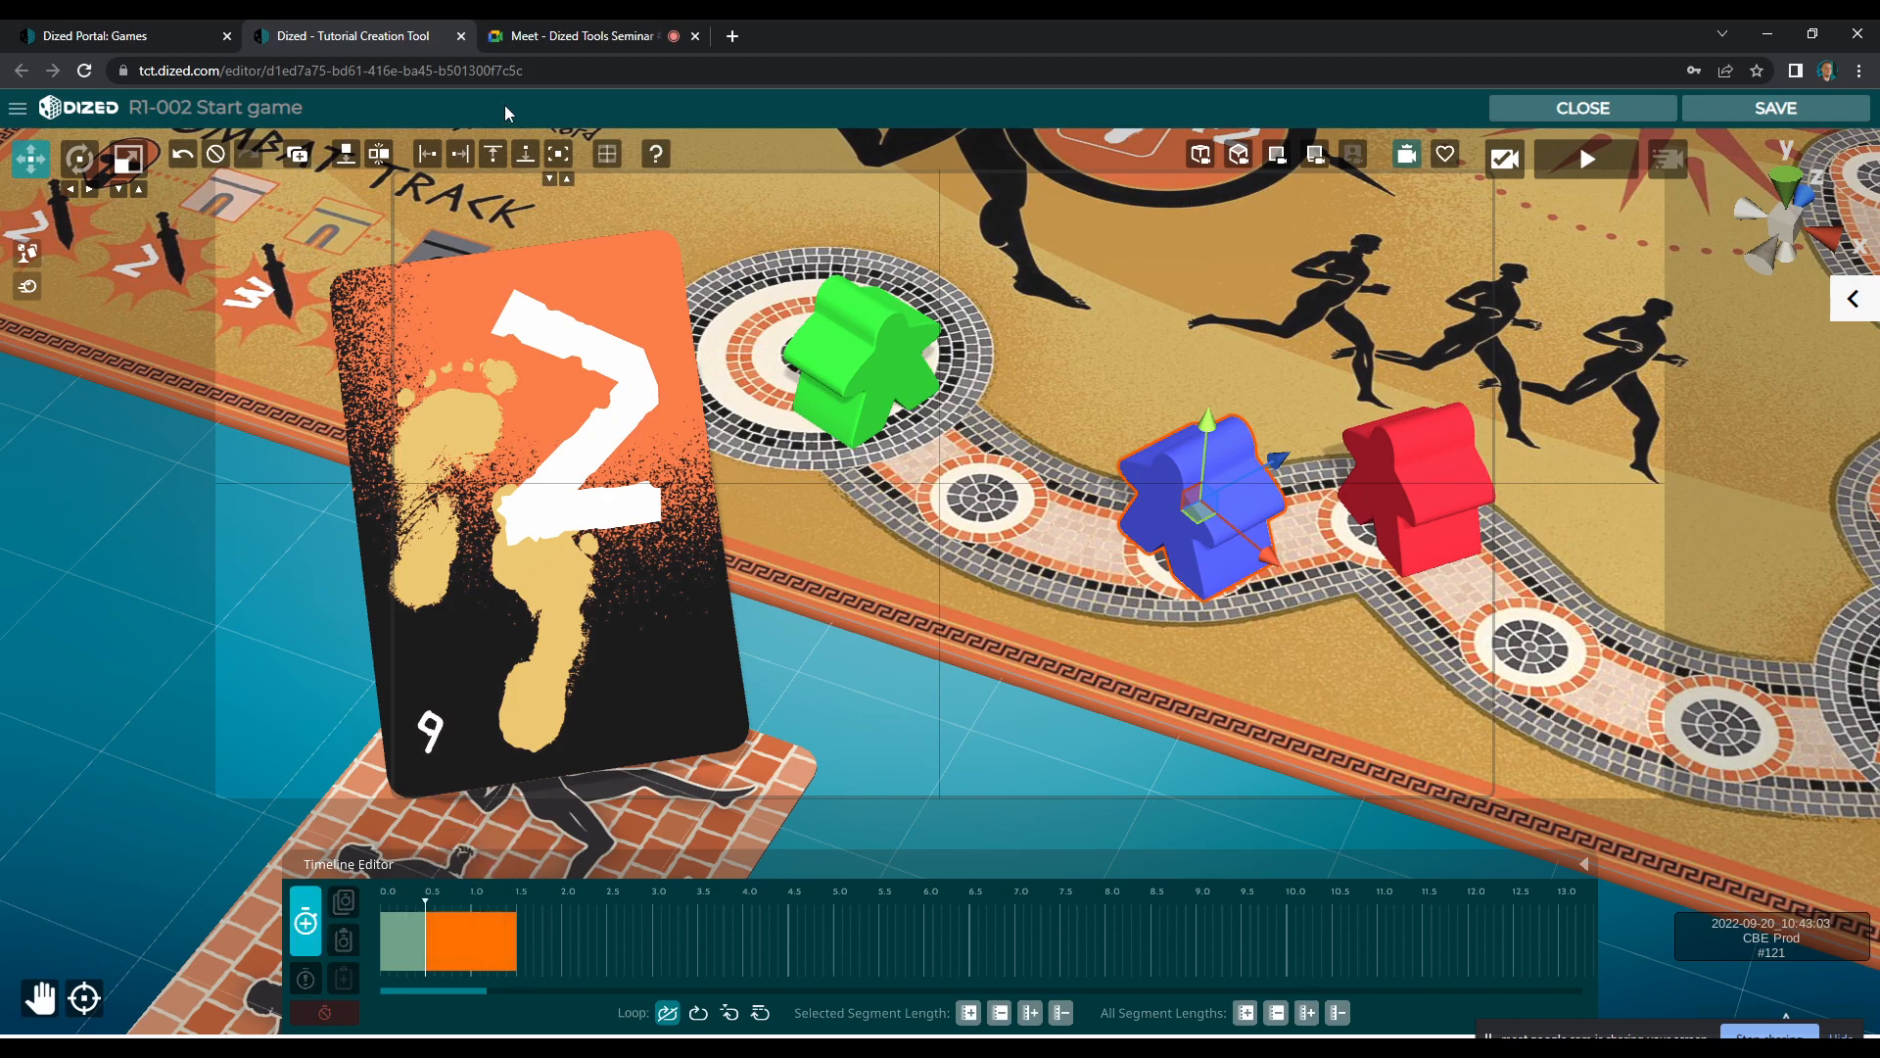
{"action": "left_click", "coordinate": [490, 154]}
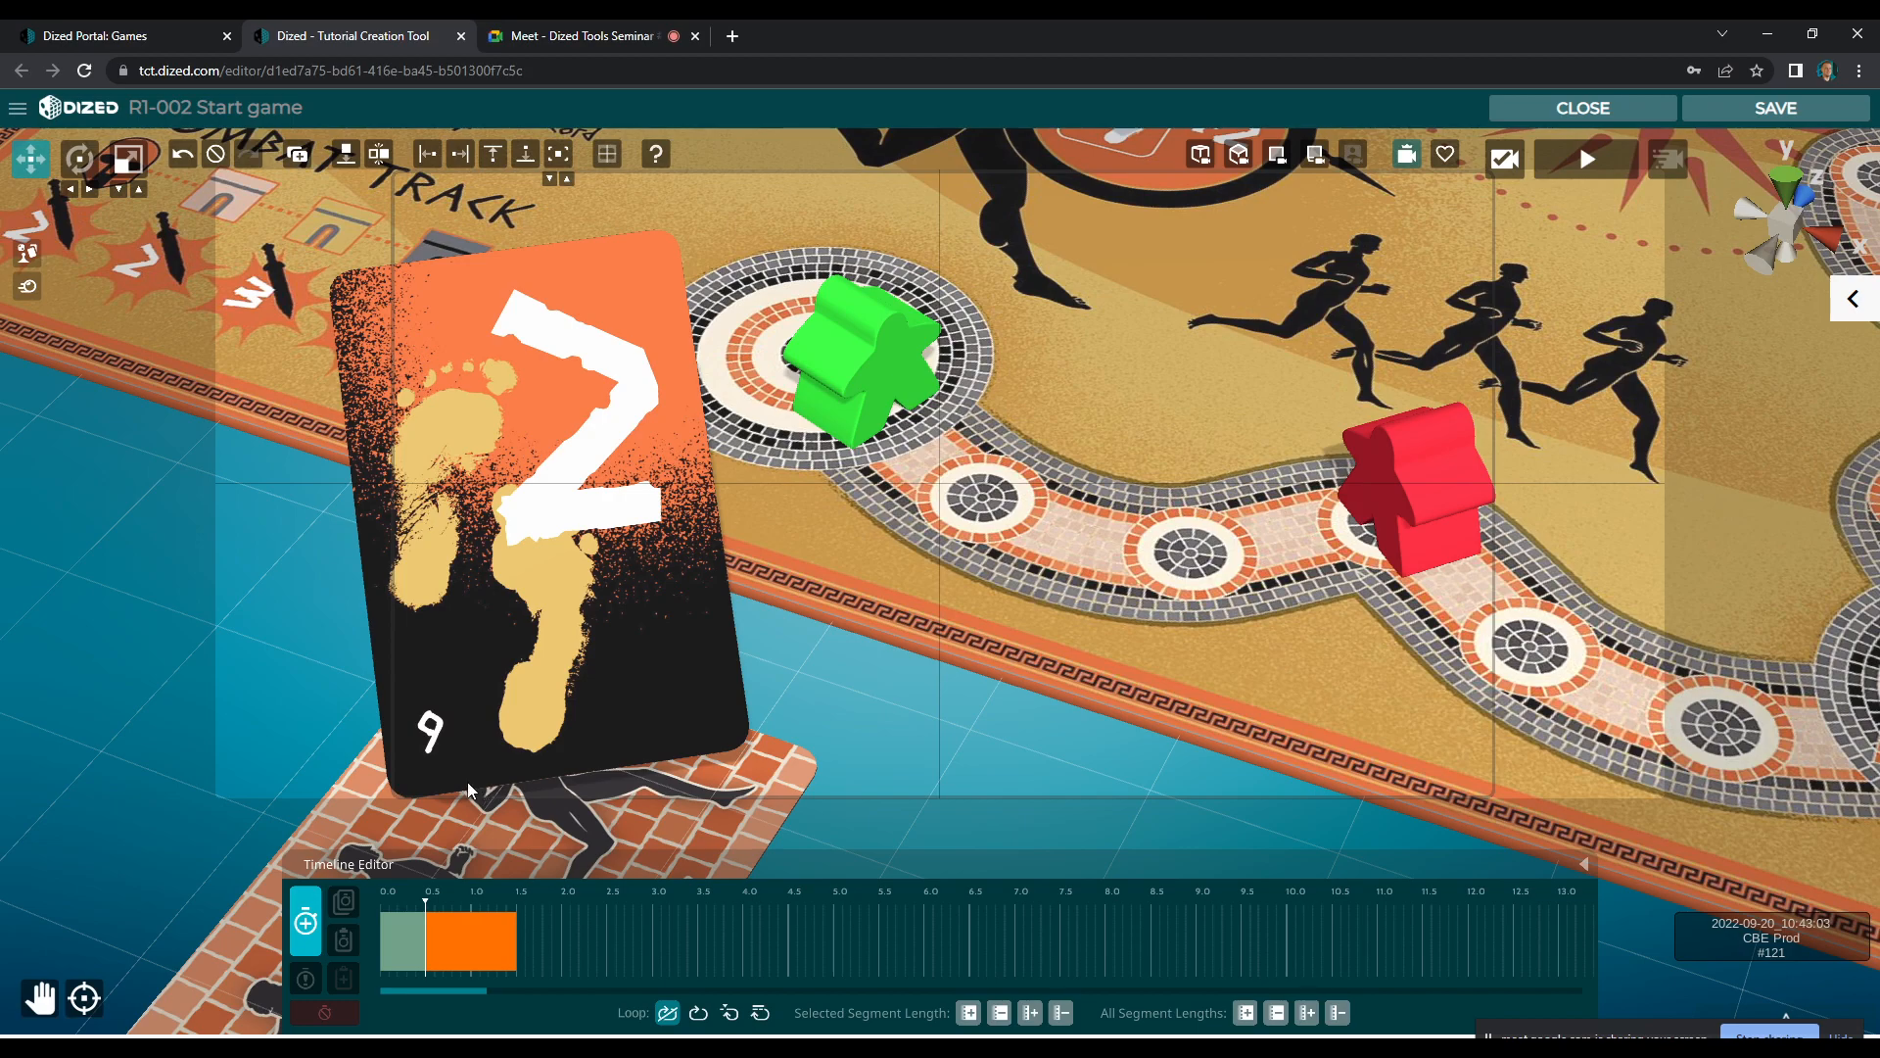
{"action": "left_click", "coordinate": [306, 921]}
{"action": "left_click_drag", "start_coordinate": [400, 901], "coordinate": [481, 943]}
{"action": "left_click", "coordinate": [445, 946]}
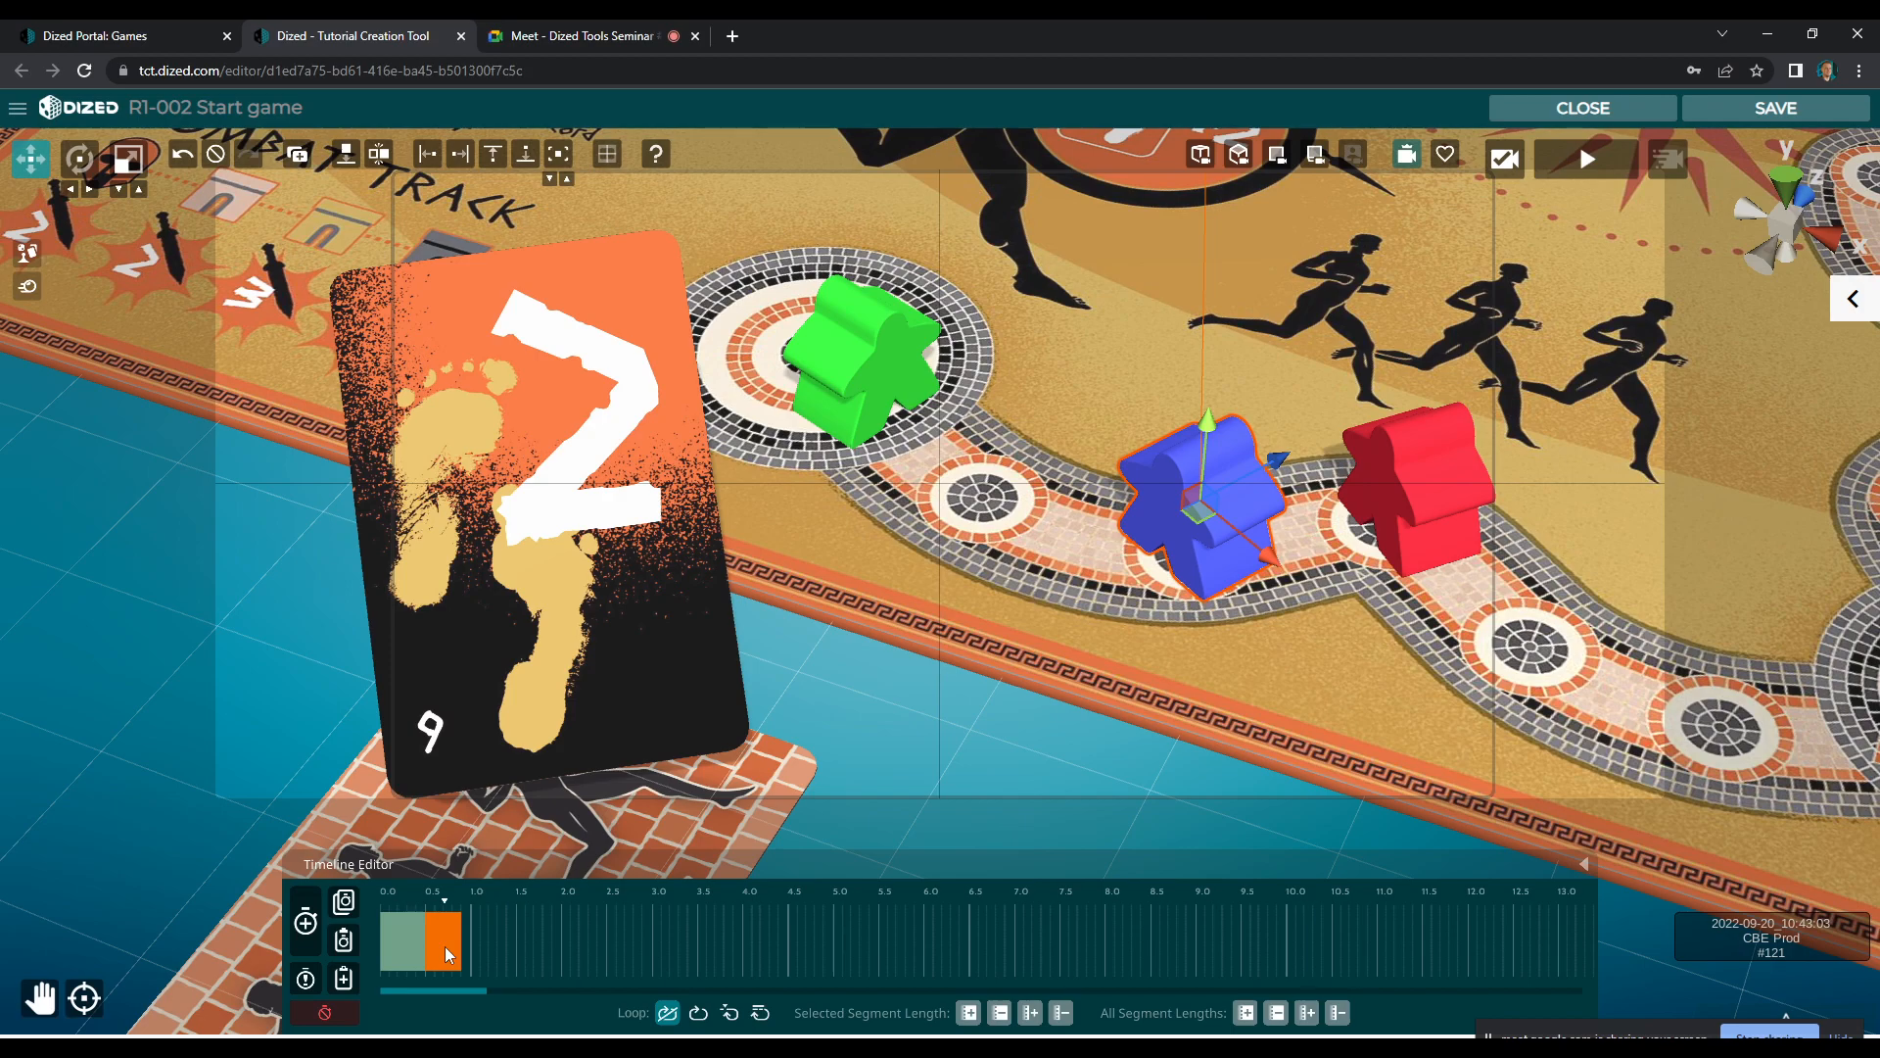
Add a small landing bounce after the drop from two segments of about 0.1 s each, and play the scene
{"action": "left_click", "coordinate": [309, 937]}
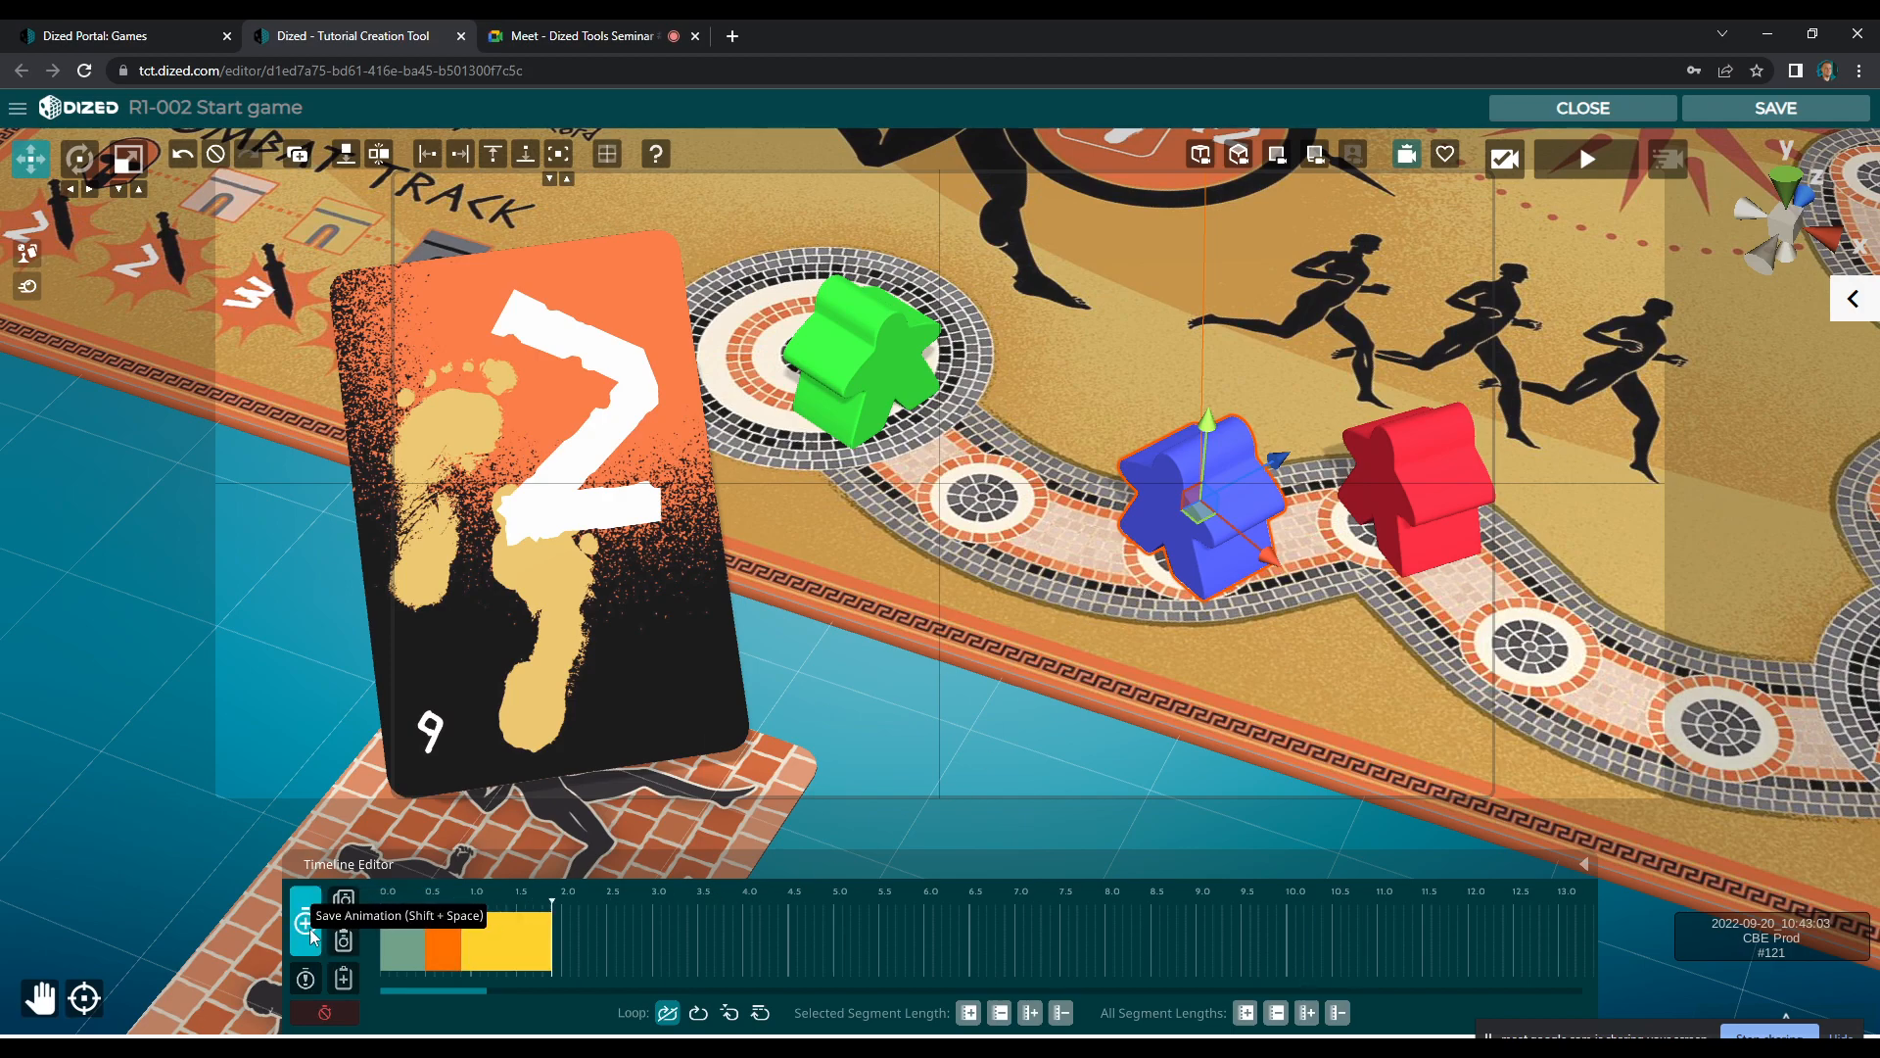
{"action": "left_click", "coordinate": [526, 940]}
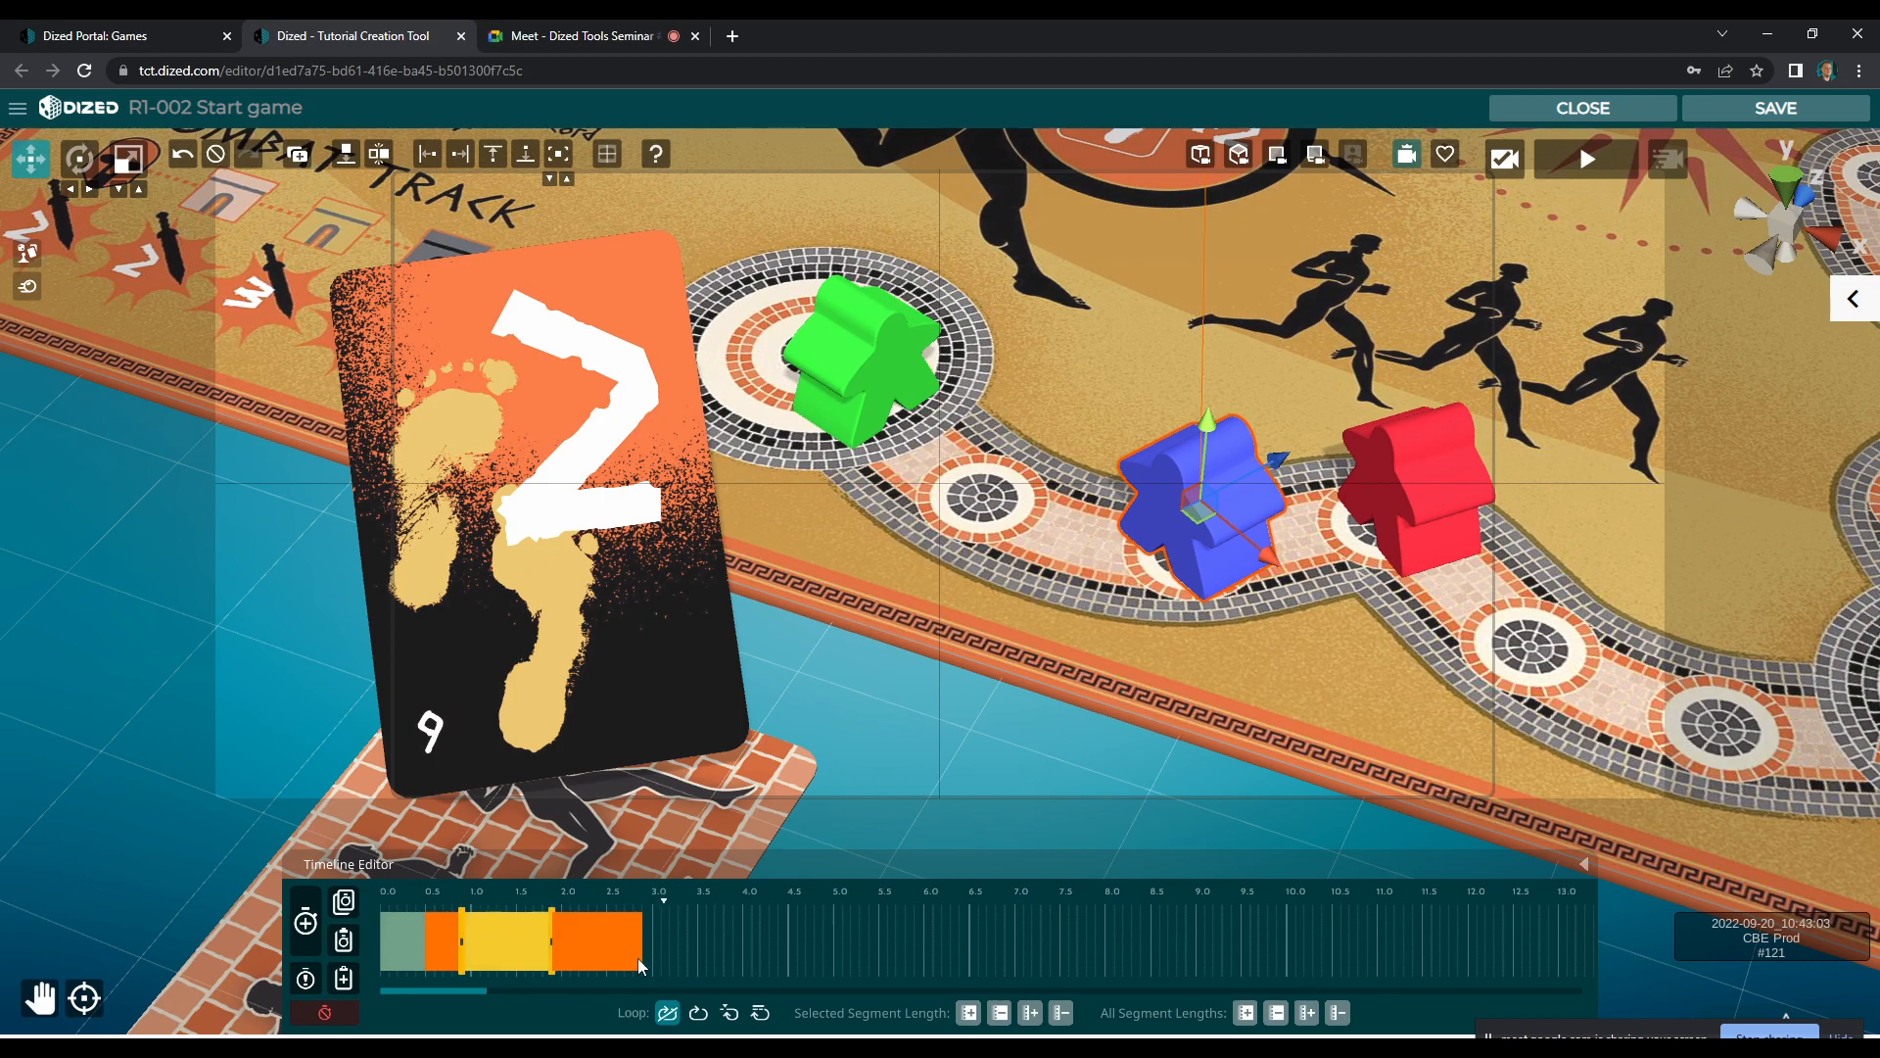
{"action": "right_click", "coordinate": [519, 943]}
{"action": "left_click", "coordinate": [515, 948]}
{"action": "left_click_drag", "start_coordinate": [1206, 436], "coordinate": [1209, 421]}
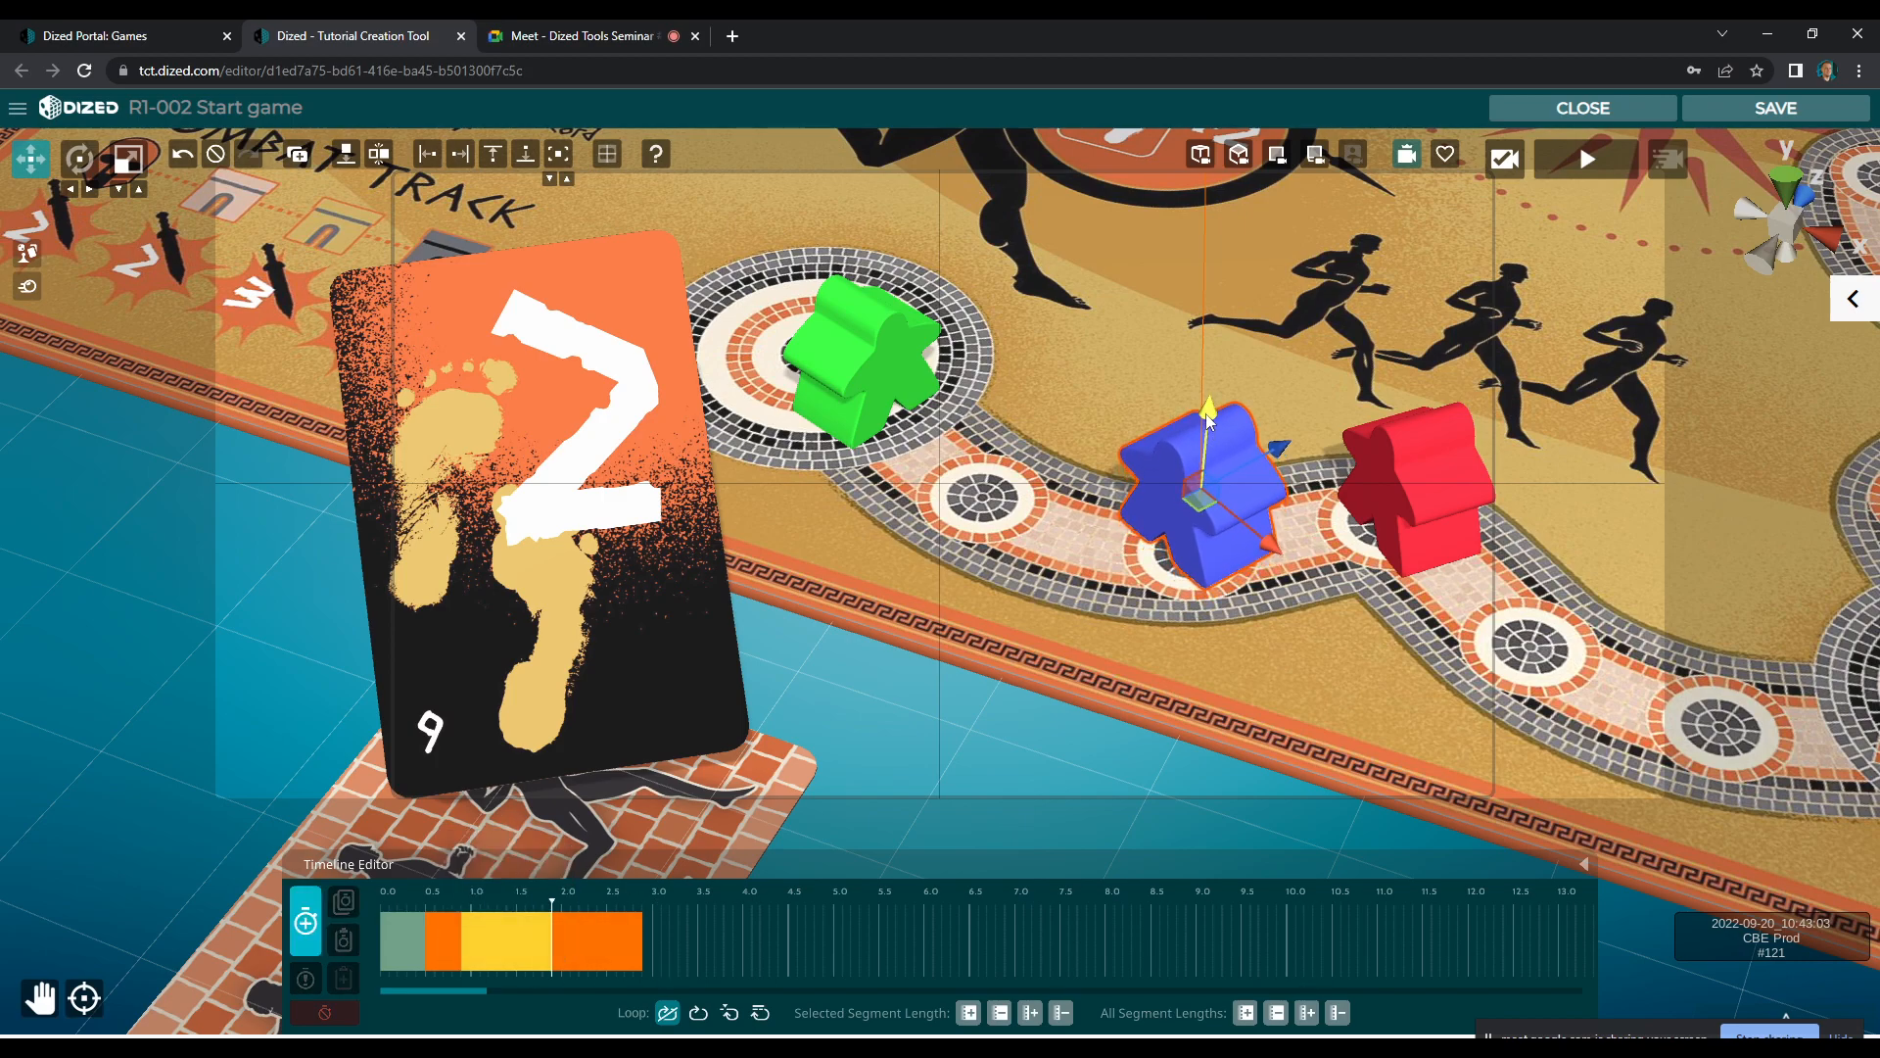
{"action": "left_click", "coordinate": [307, 921]}
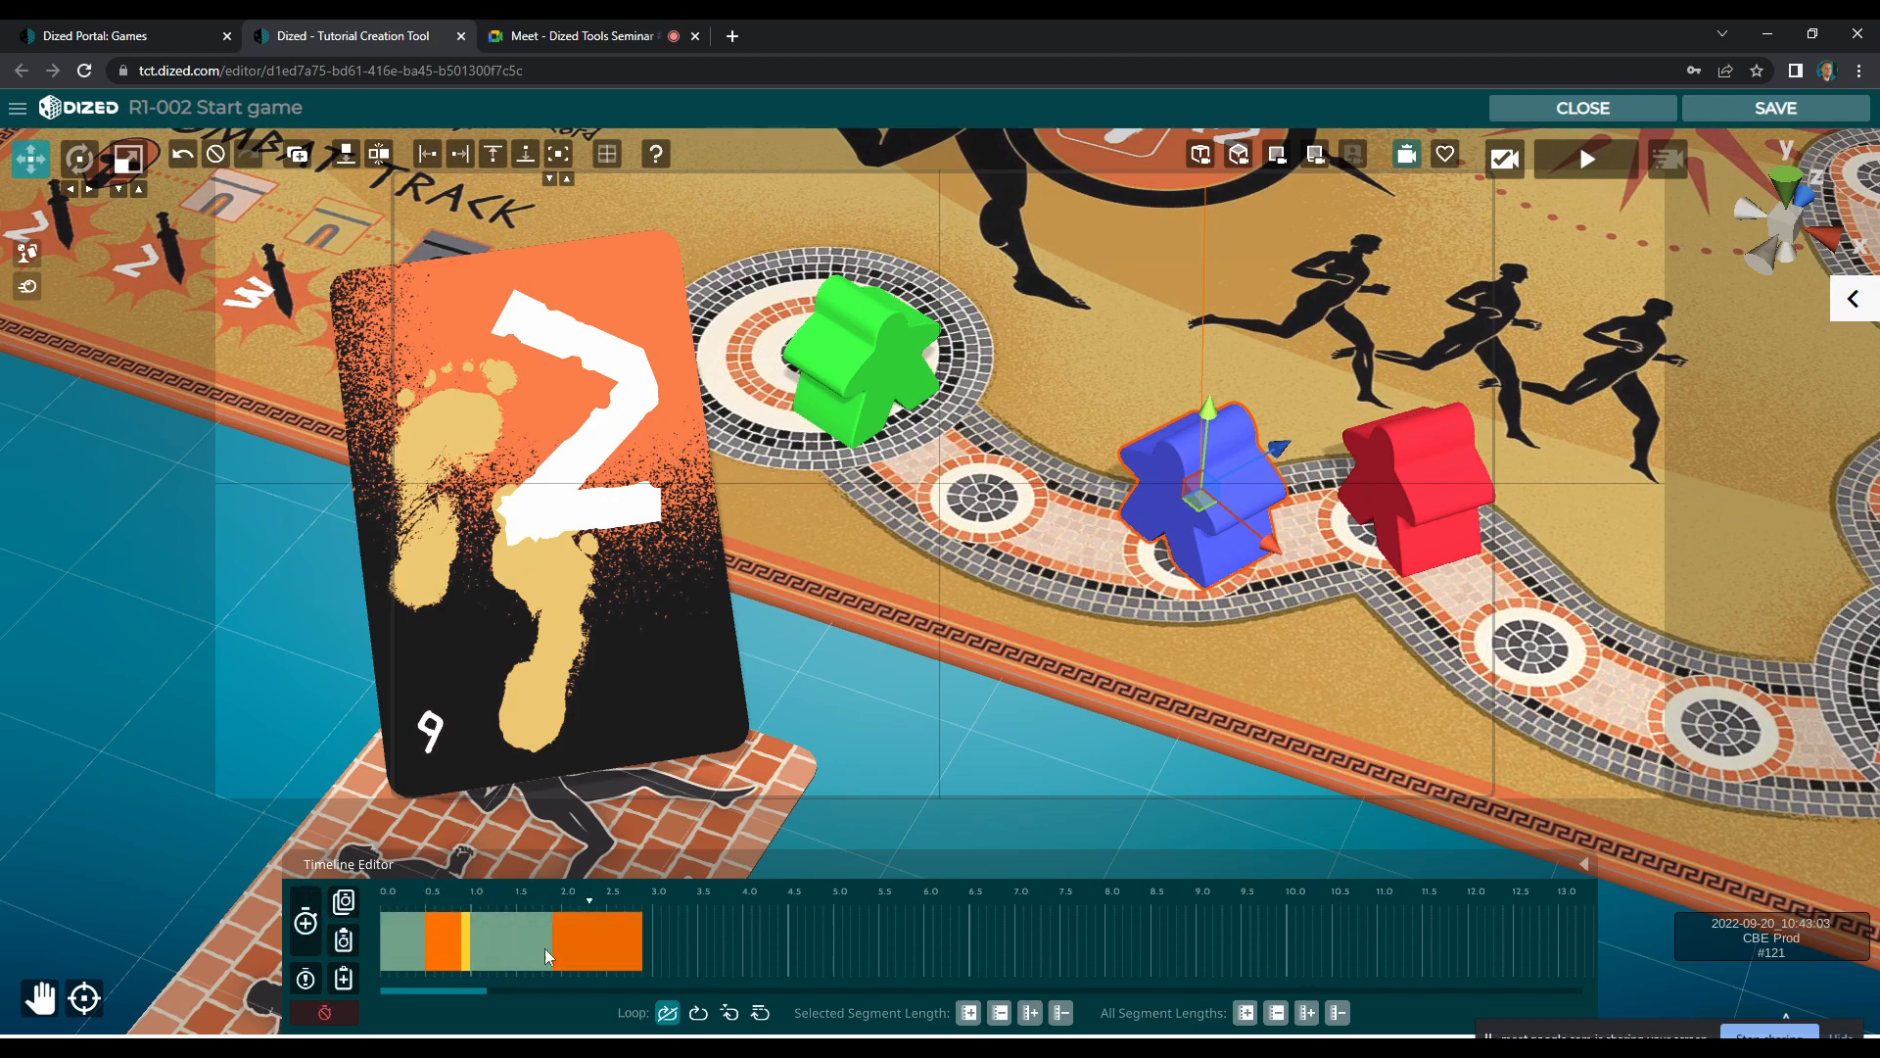
{"action": "key", "text": "ctrl+z"}
{"action": "key", "text": "ctrl+z"}
{"action": "key", "text": "ctrl+z"}
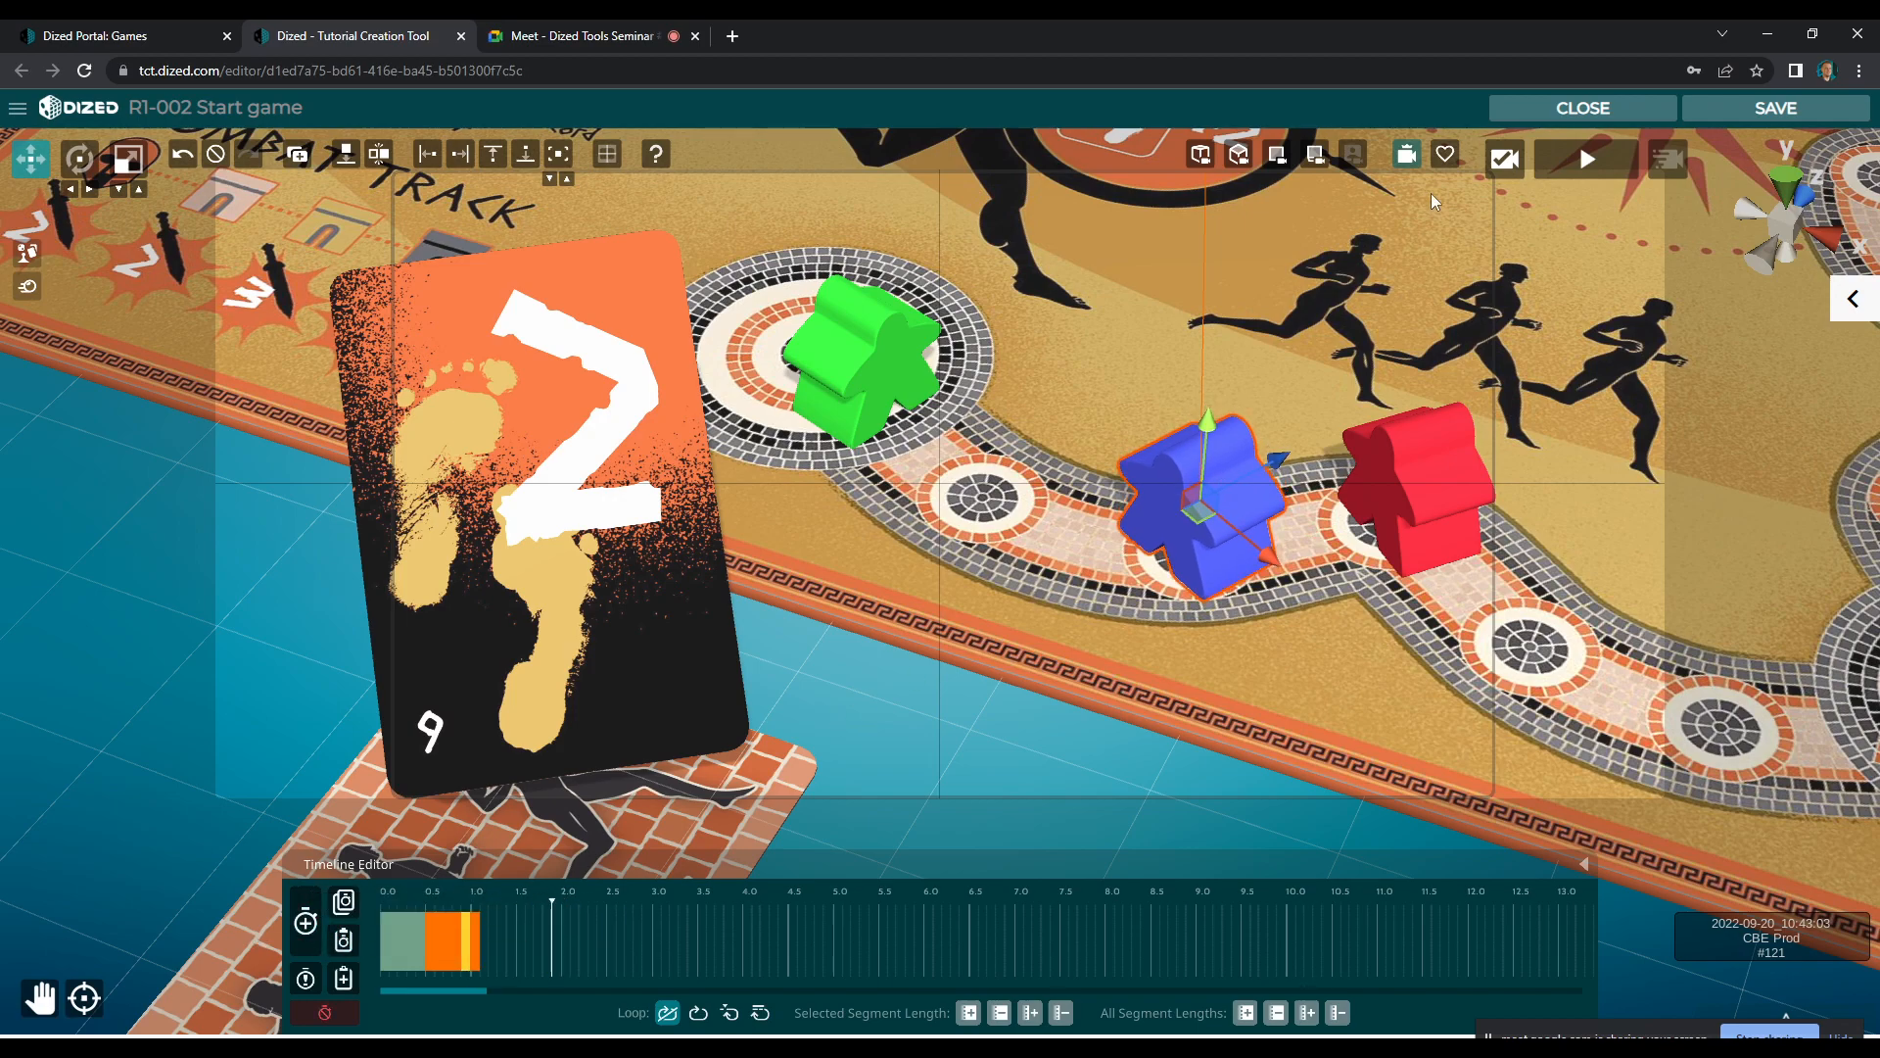
{"action": "left_click", "coordinate": [1588, 163]}
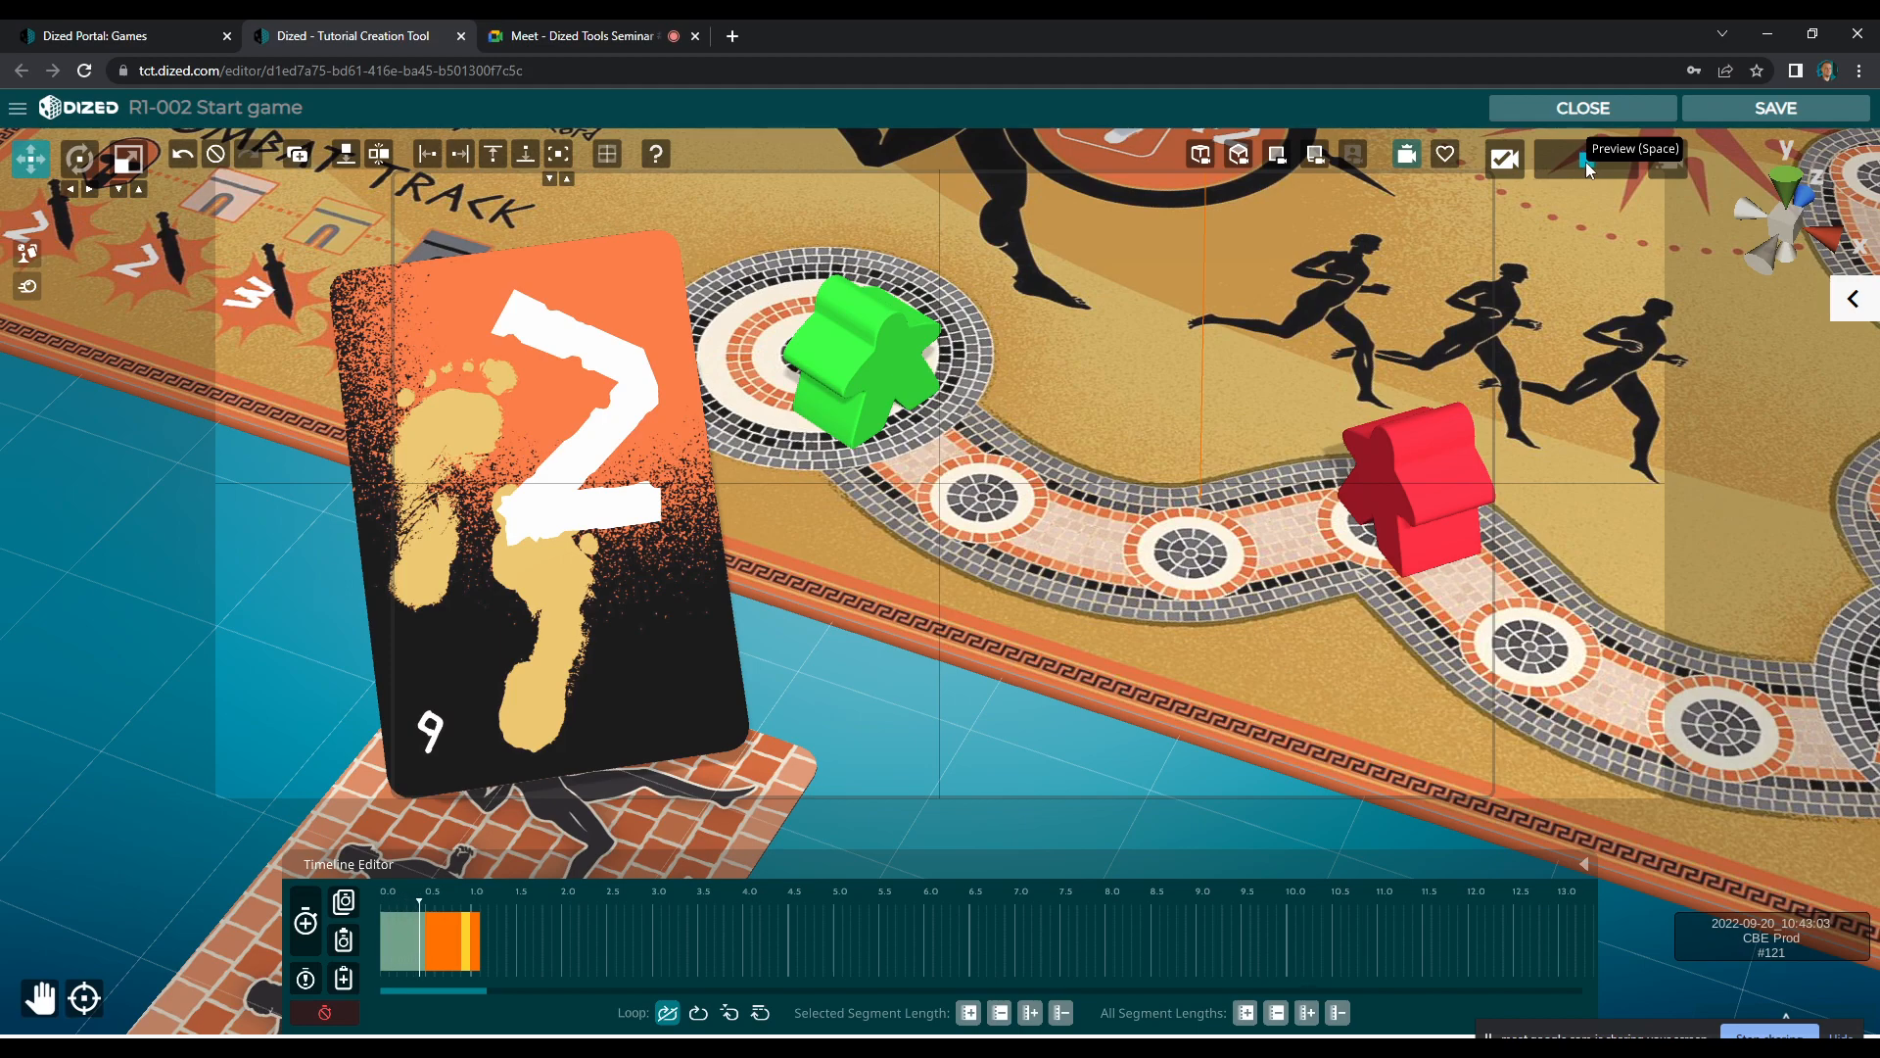
After a short pause, animate the blue meeple enlarging and returning to normal size, with about 0.2 s segments and a 0.4 s hold
{"action": "left_click", "coordinate": [311, 929]}
{"action": "left_click", "coordinate": [321, 939]}
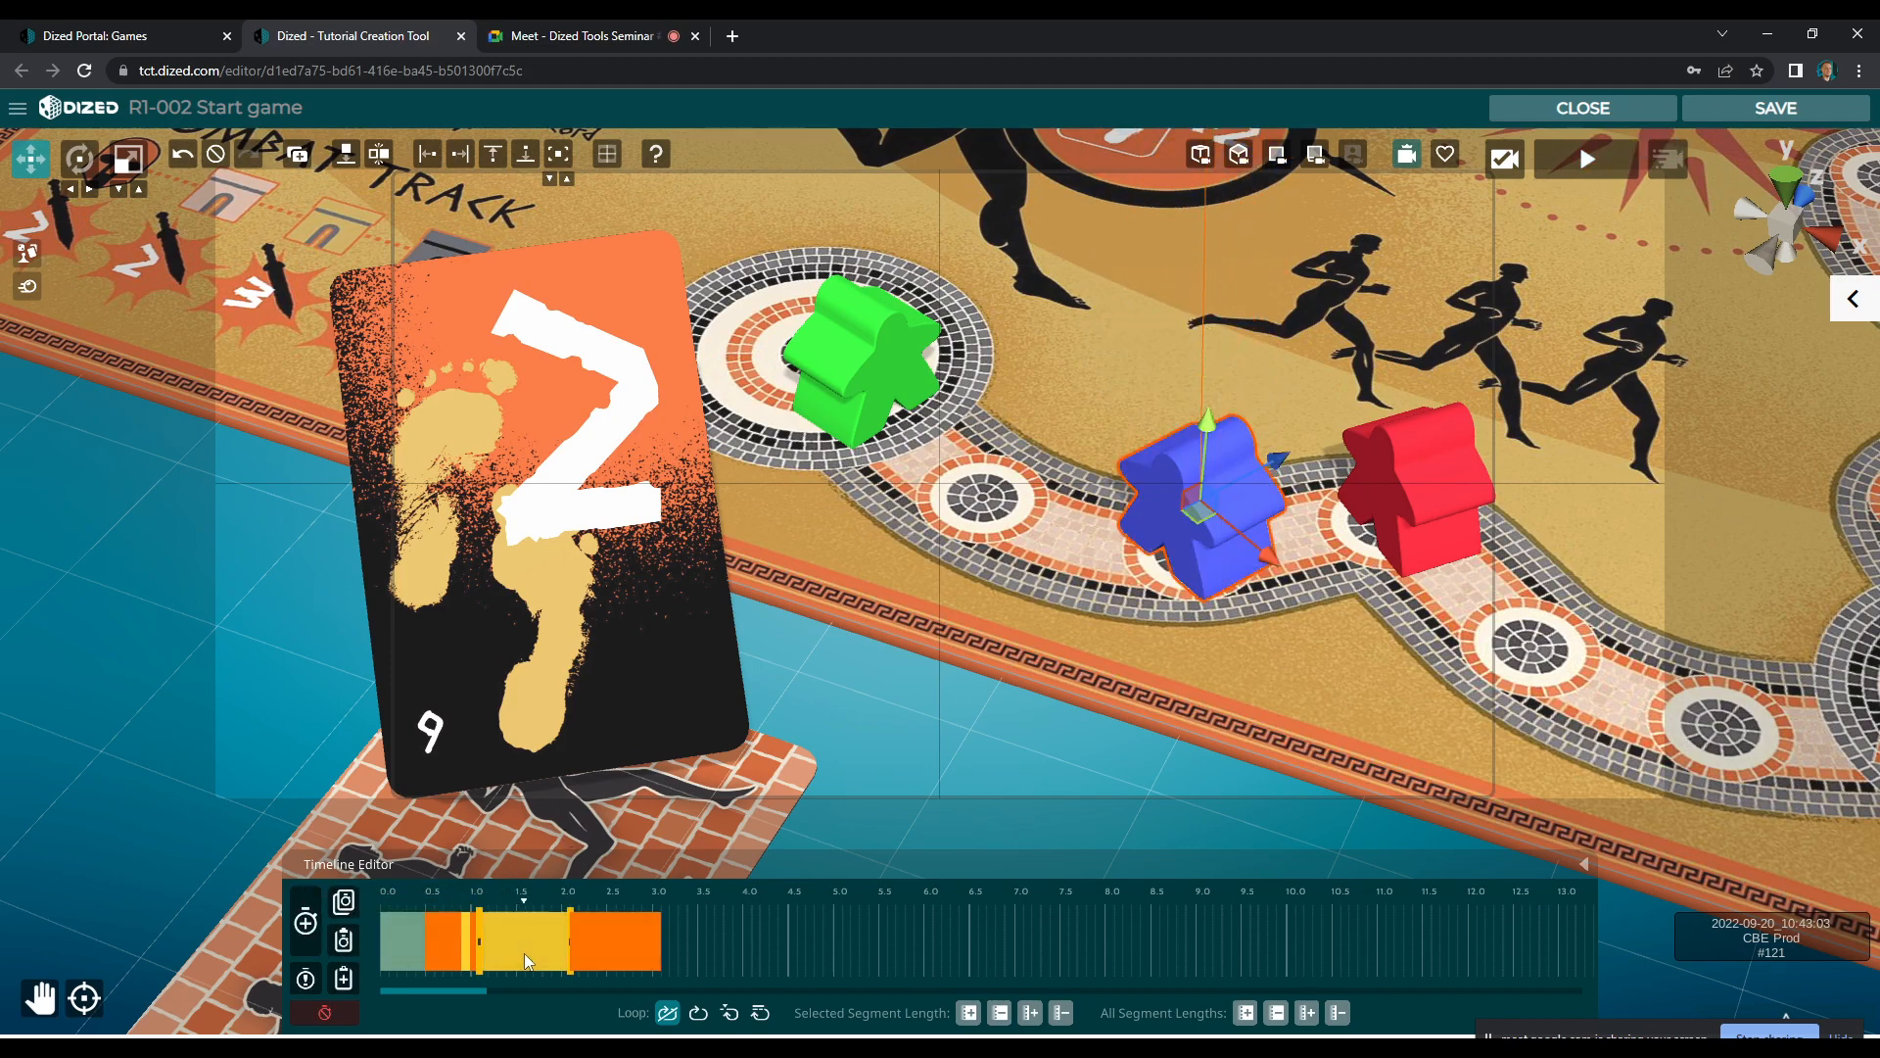
{"action": "left_click", "coordinate": [547, 960]}
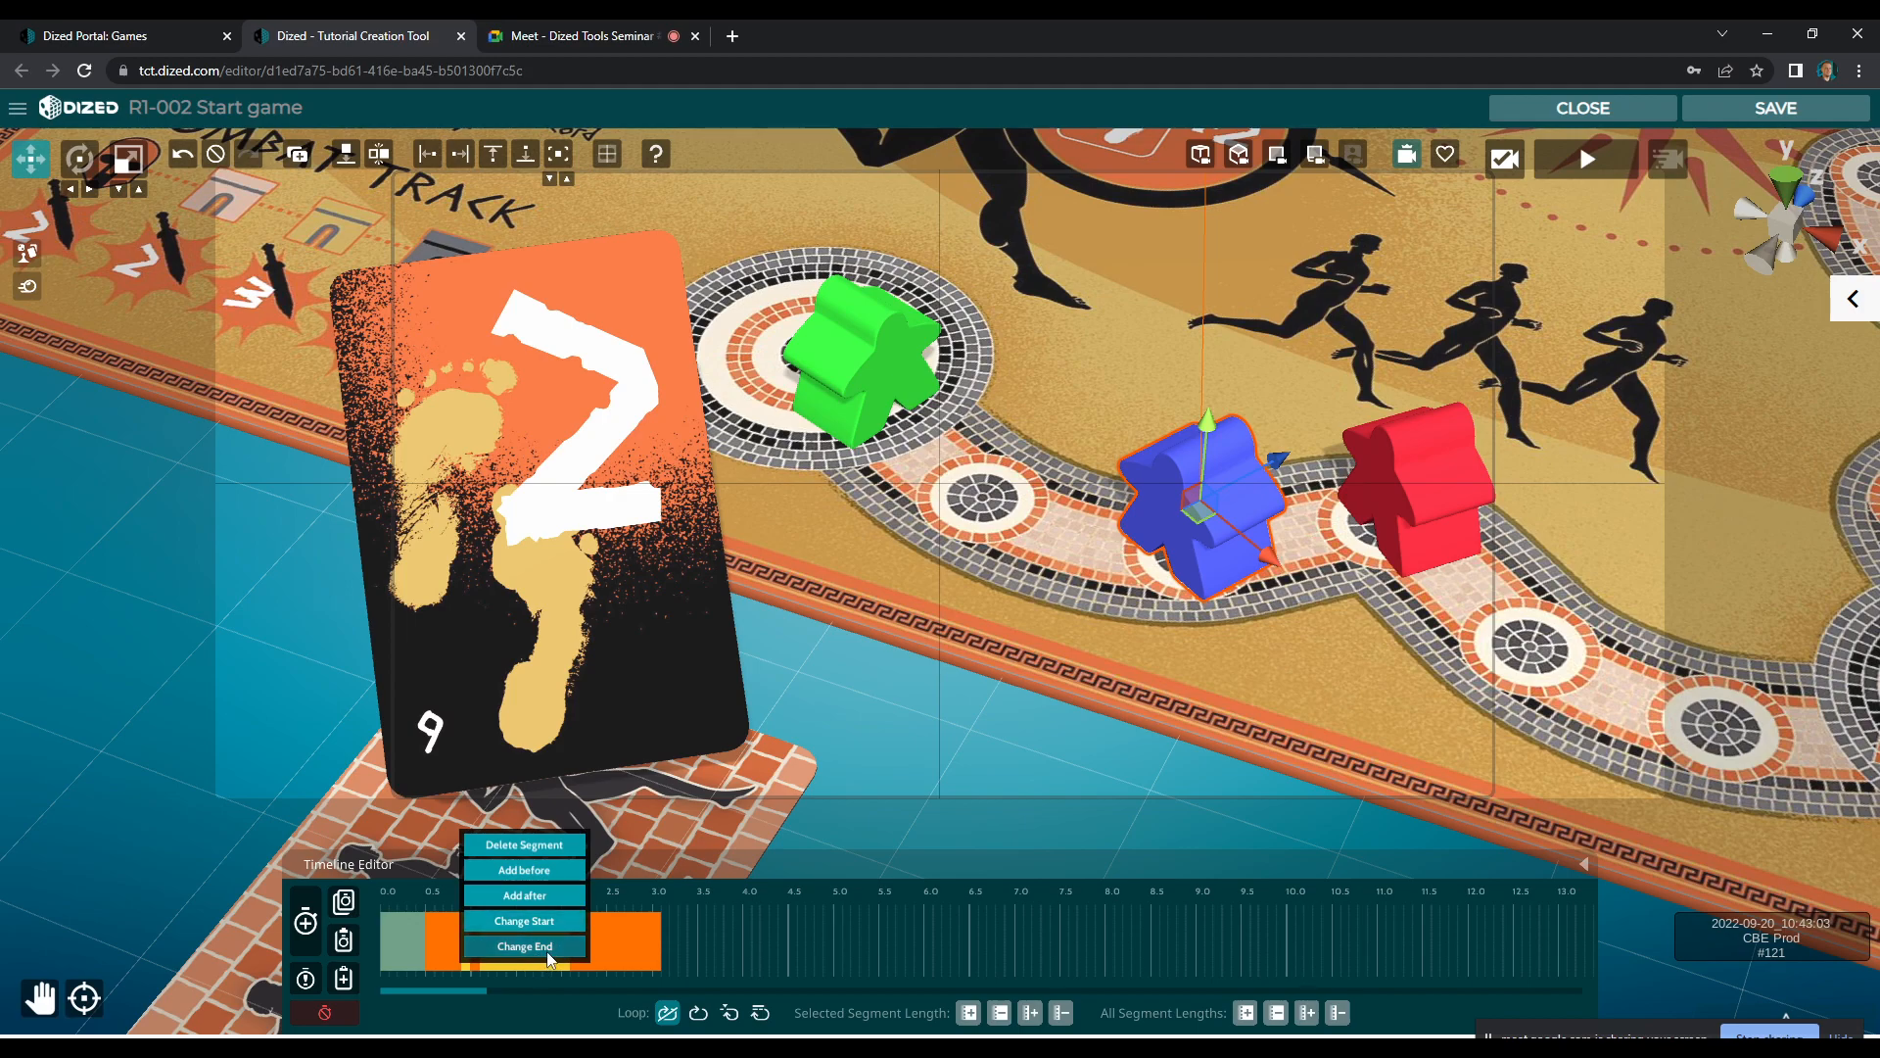
{"action": "left_click", "coordinate": [541, 948]}
{"action": "key", "text": "e"}
{"action": "key", "text": "r"}
{"action": "left_click_drag", "start_coordinate": [1199, 532], "coordinate": [1220, 396]}
{"action": "key", "text": "w"}
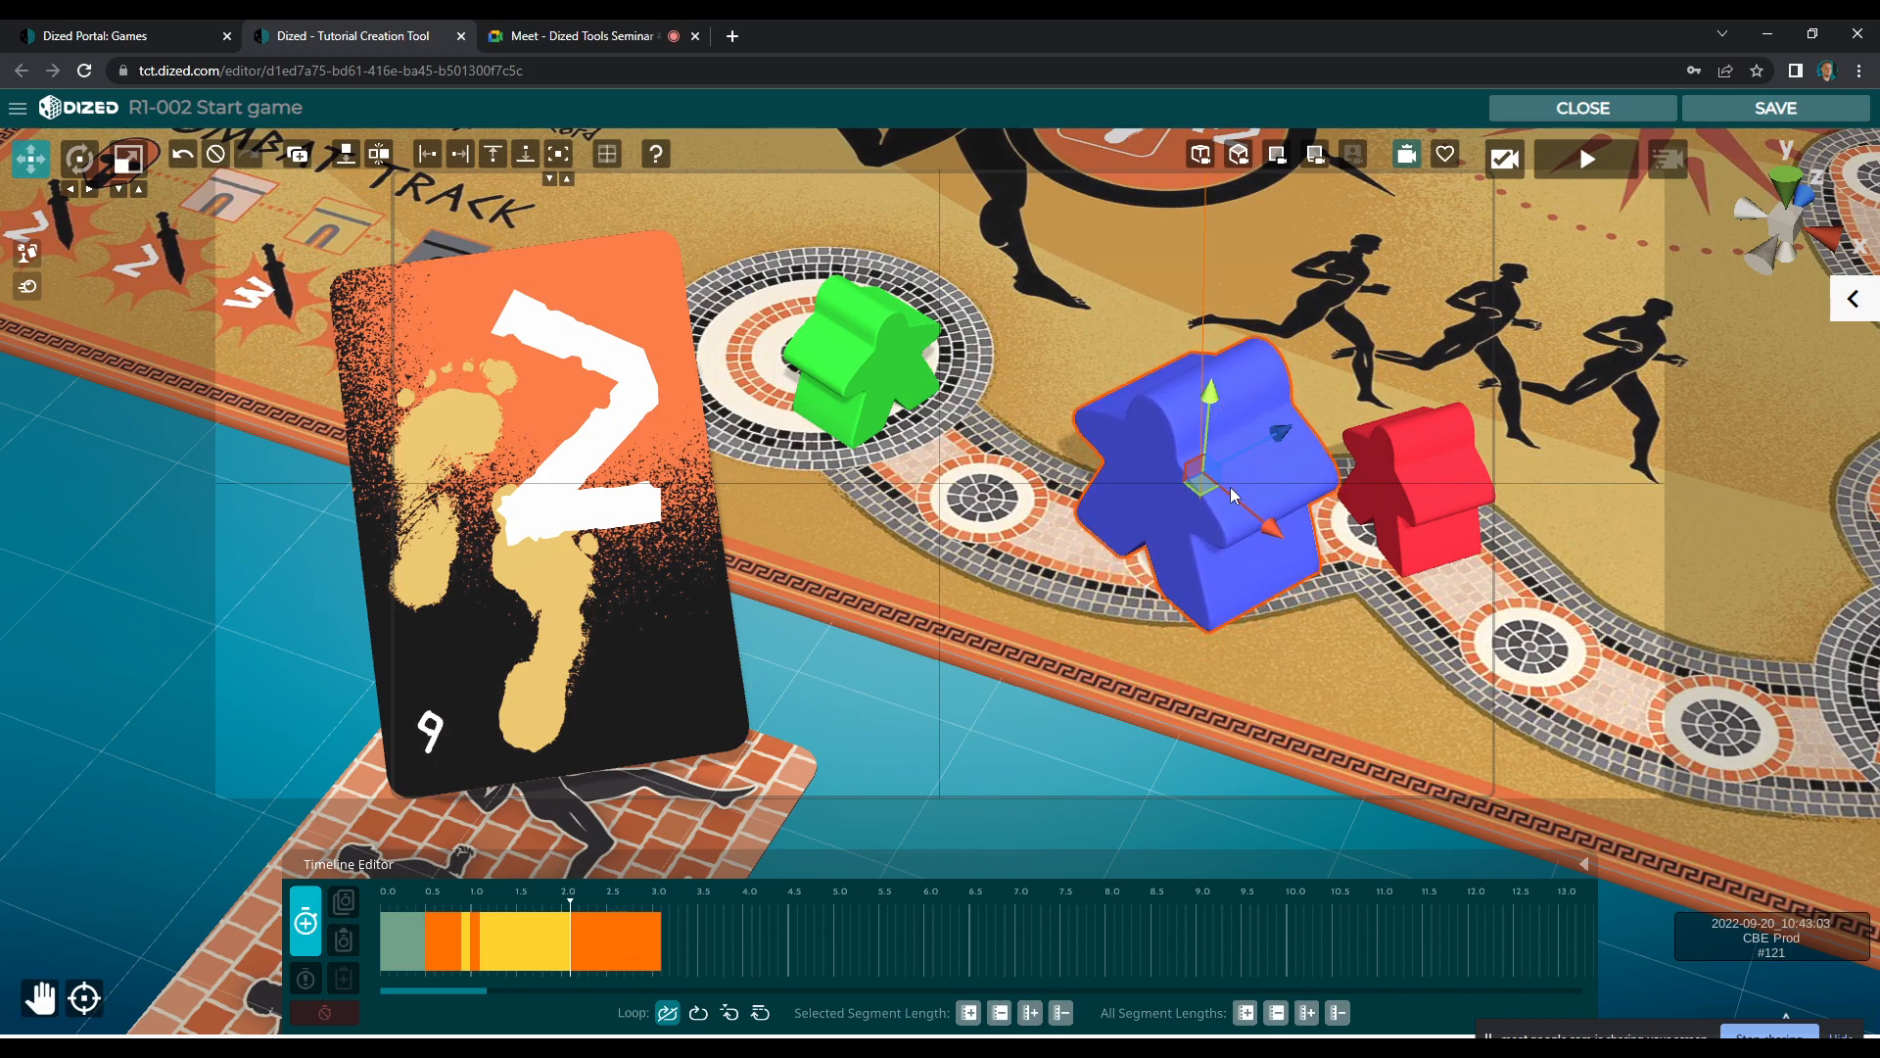
{"action": "left_click", "coordinate": [306, 920]}
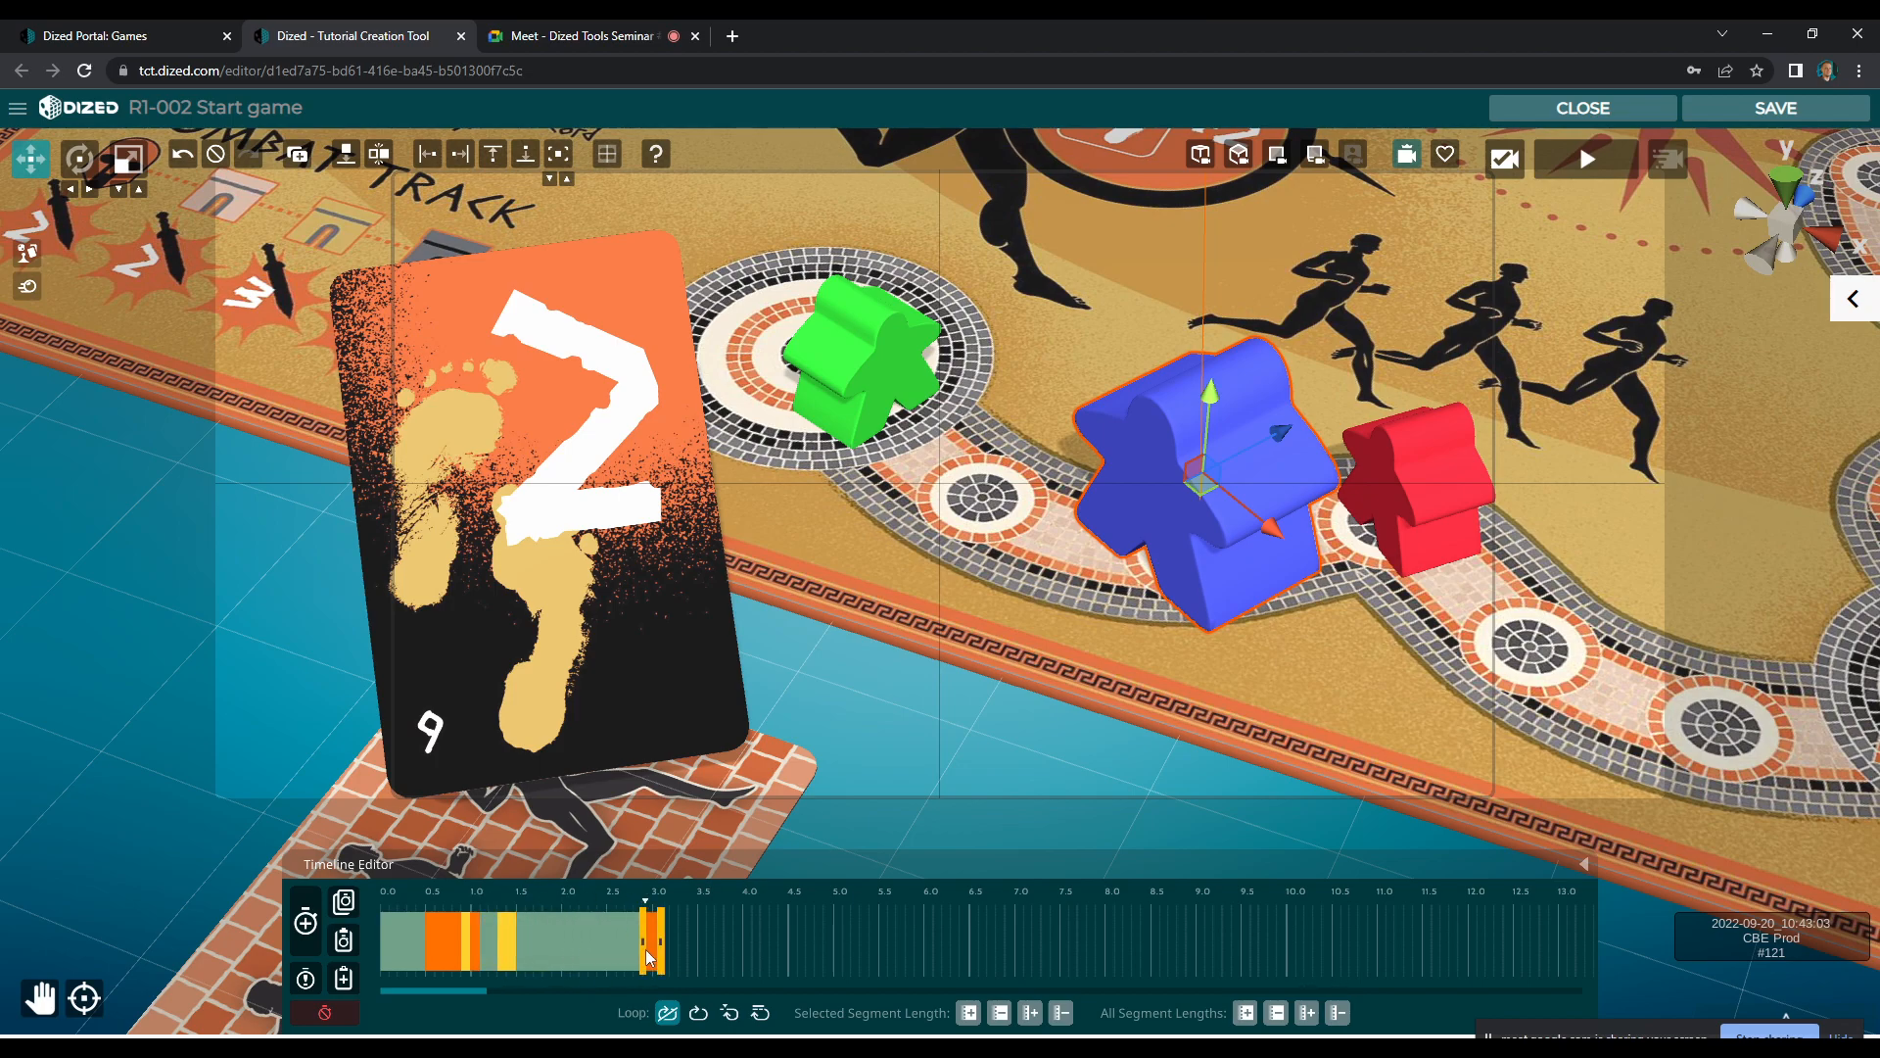
{"action": "mouse_move", "coordinate": [562, 954]}
{"action": "left_mouse_down"}
{"action": "mouse_move", "coordinate": [590, 937]}
{"action": "mouse_move", "coordinate": [494, 955]}
{"action": "mouse_move", "coordinate": [580, 912]}
{"action": "mouse_move", "coordinate": [449, 909]}
{"action": "mouse_move", "coordinate": [586, 923]}
{"action": "mouse_move", "coordinate": [517, 932]}
{"action": "mouse_move", "coordinate": [578, 936]}
{"action": "left_mouse_up"}
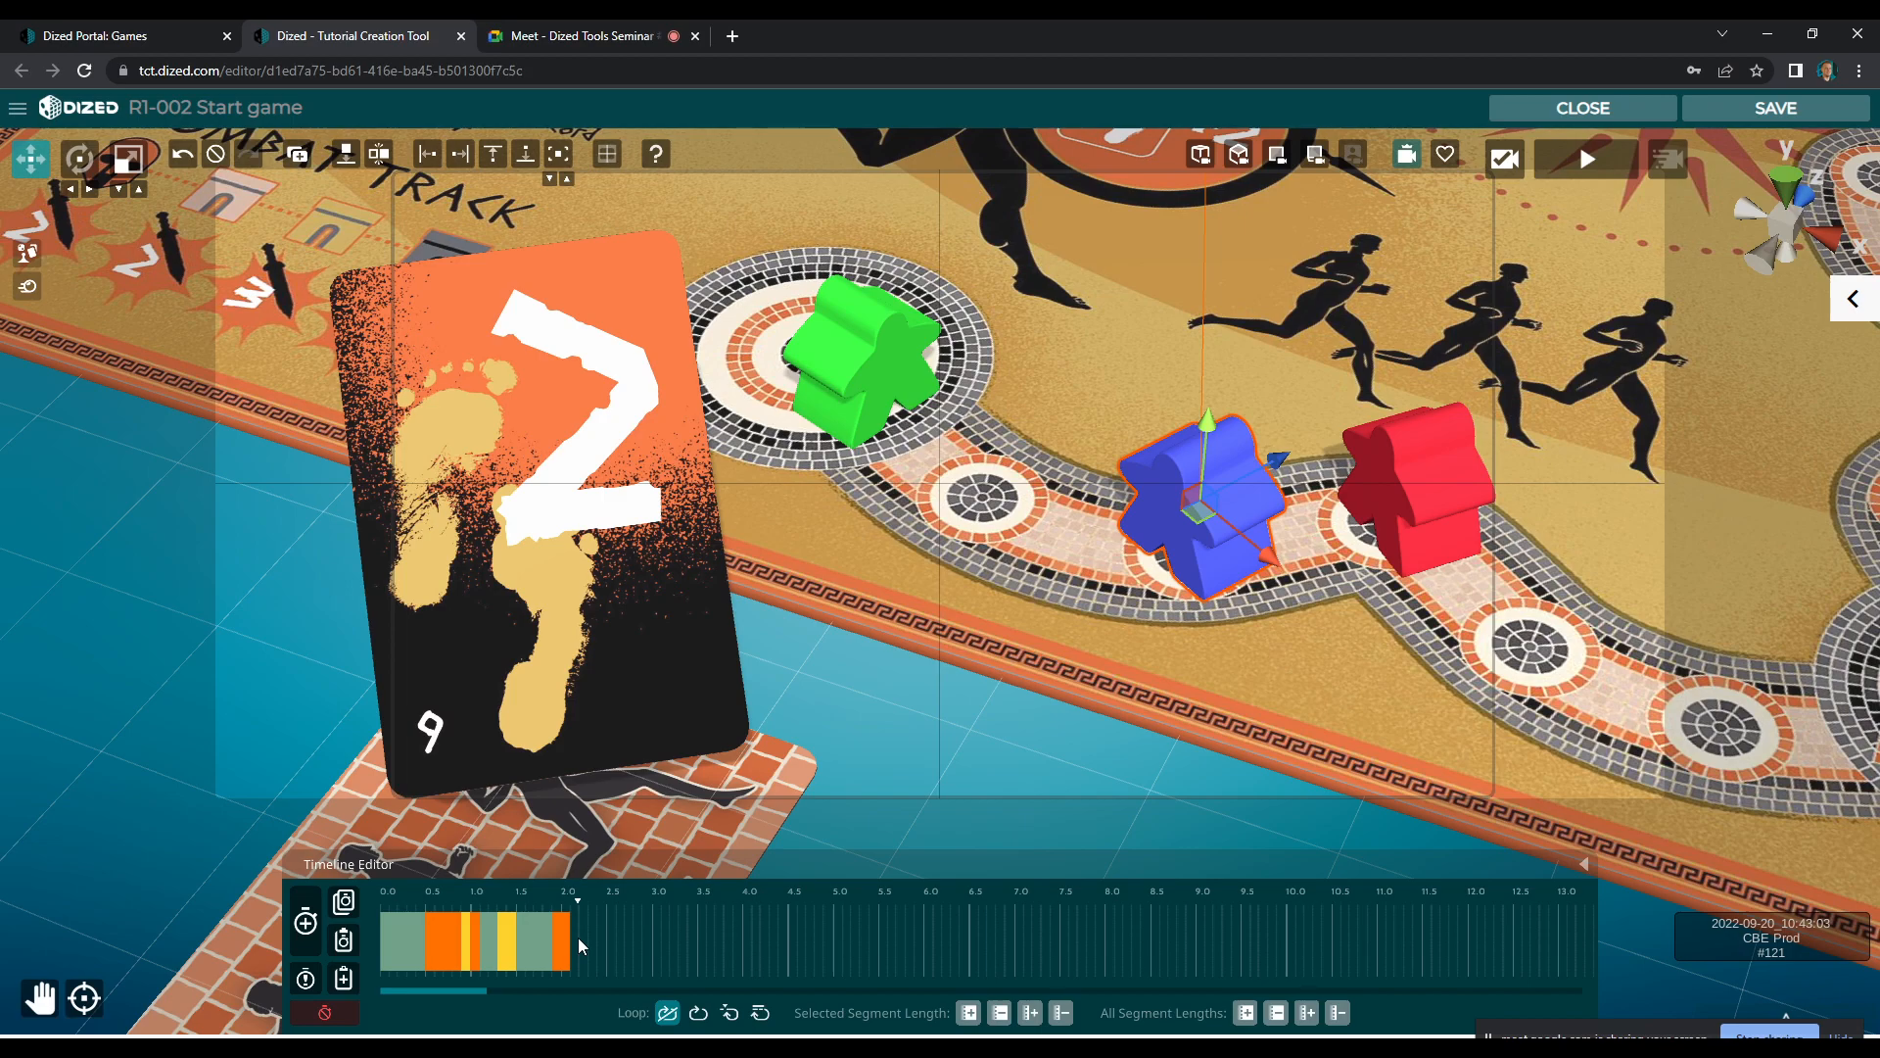
Check the drop-in on the timeline, save and close the scene, and preview it in the tutorial player
{"action": "left_click_drag", "start_coordinate": [578, 938], "coordinate": [441, 932]}
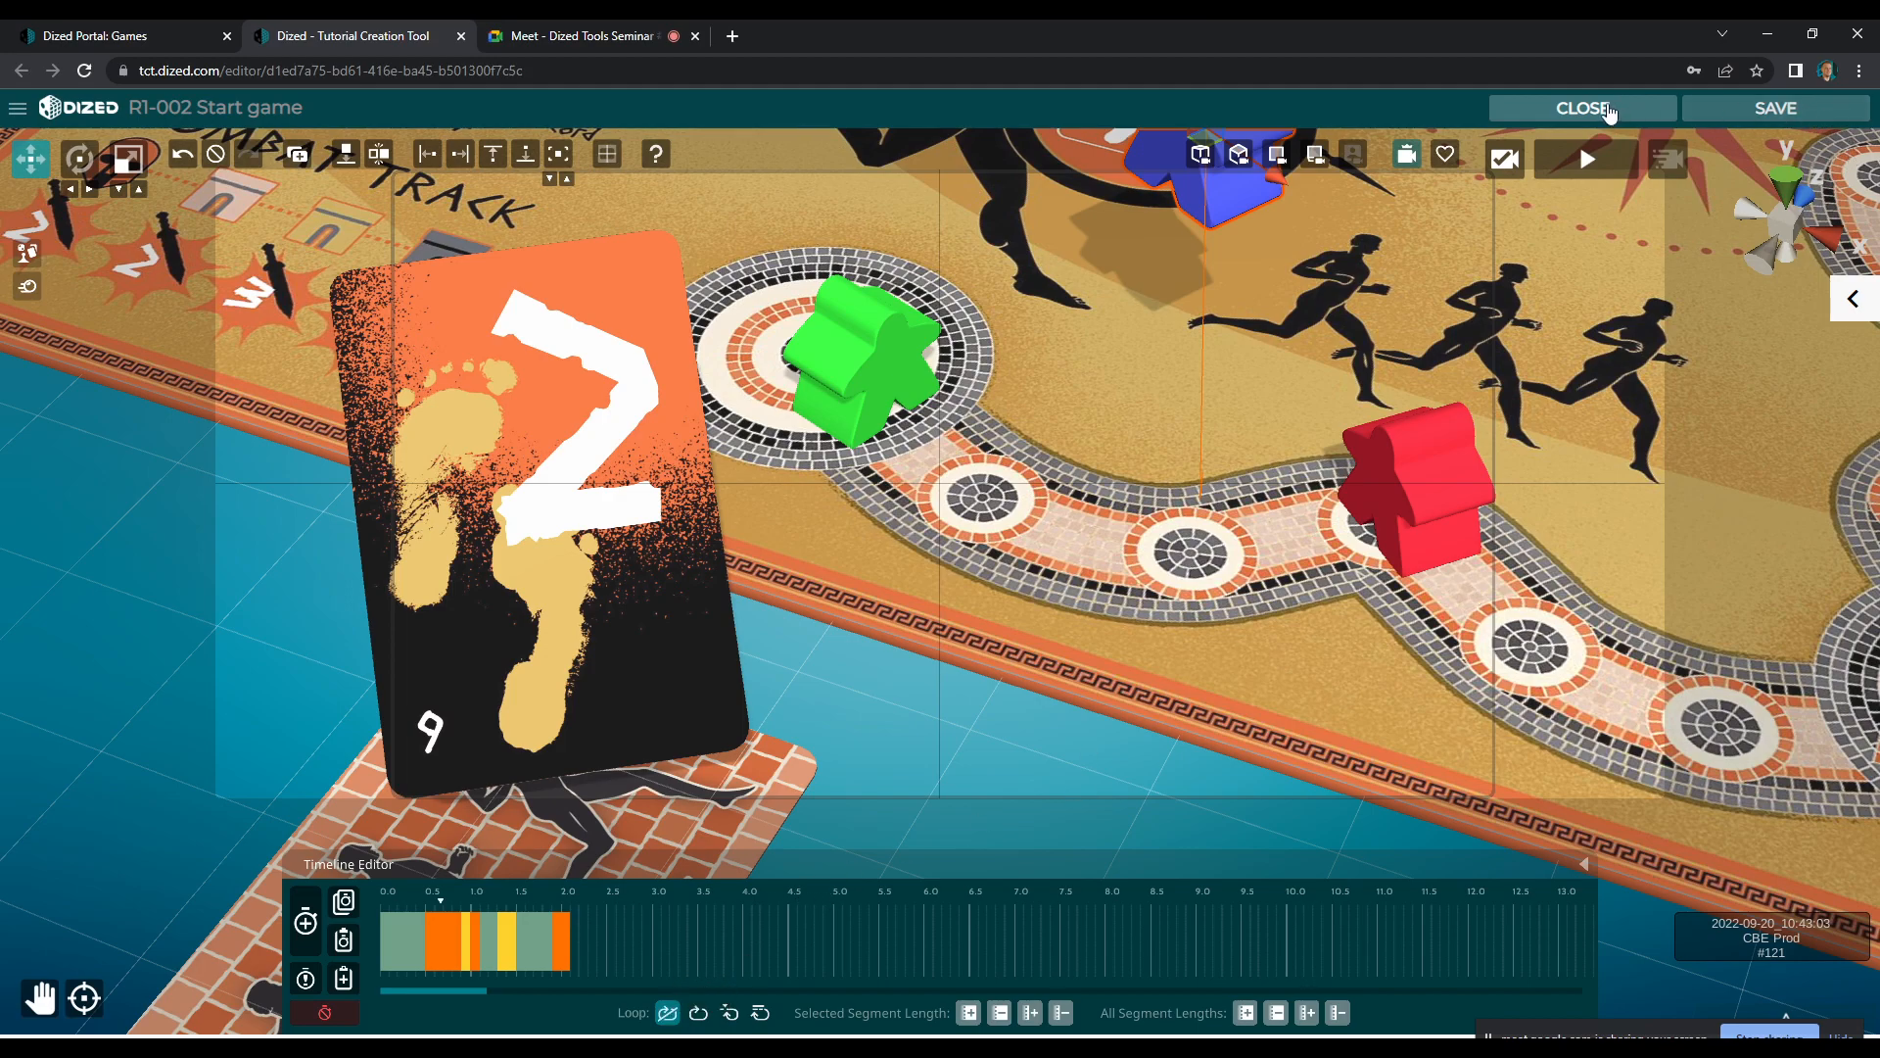
{"action": "left_click", "coordinate": [919, 588]}
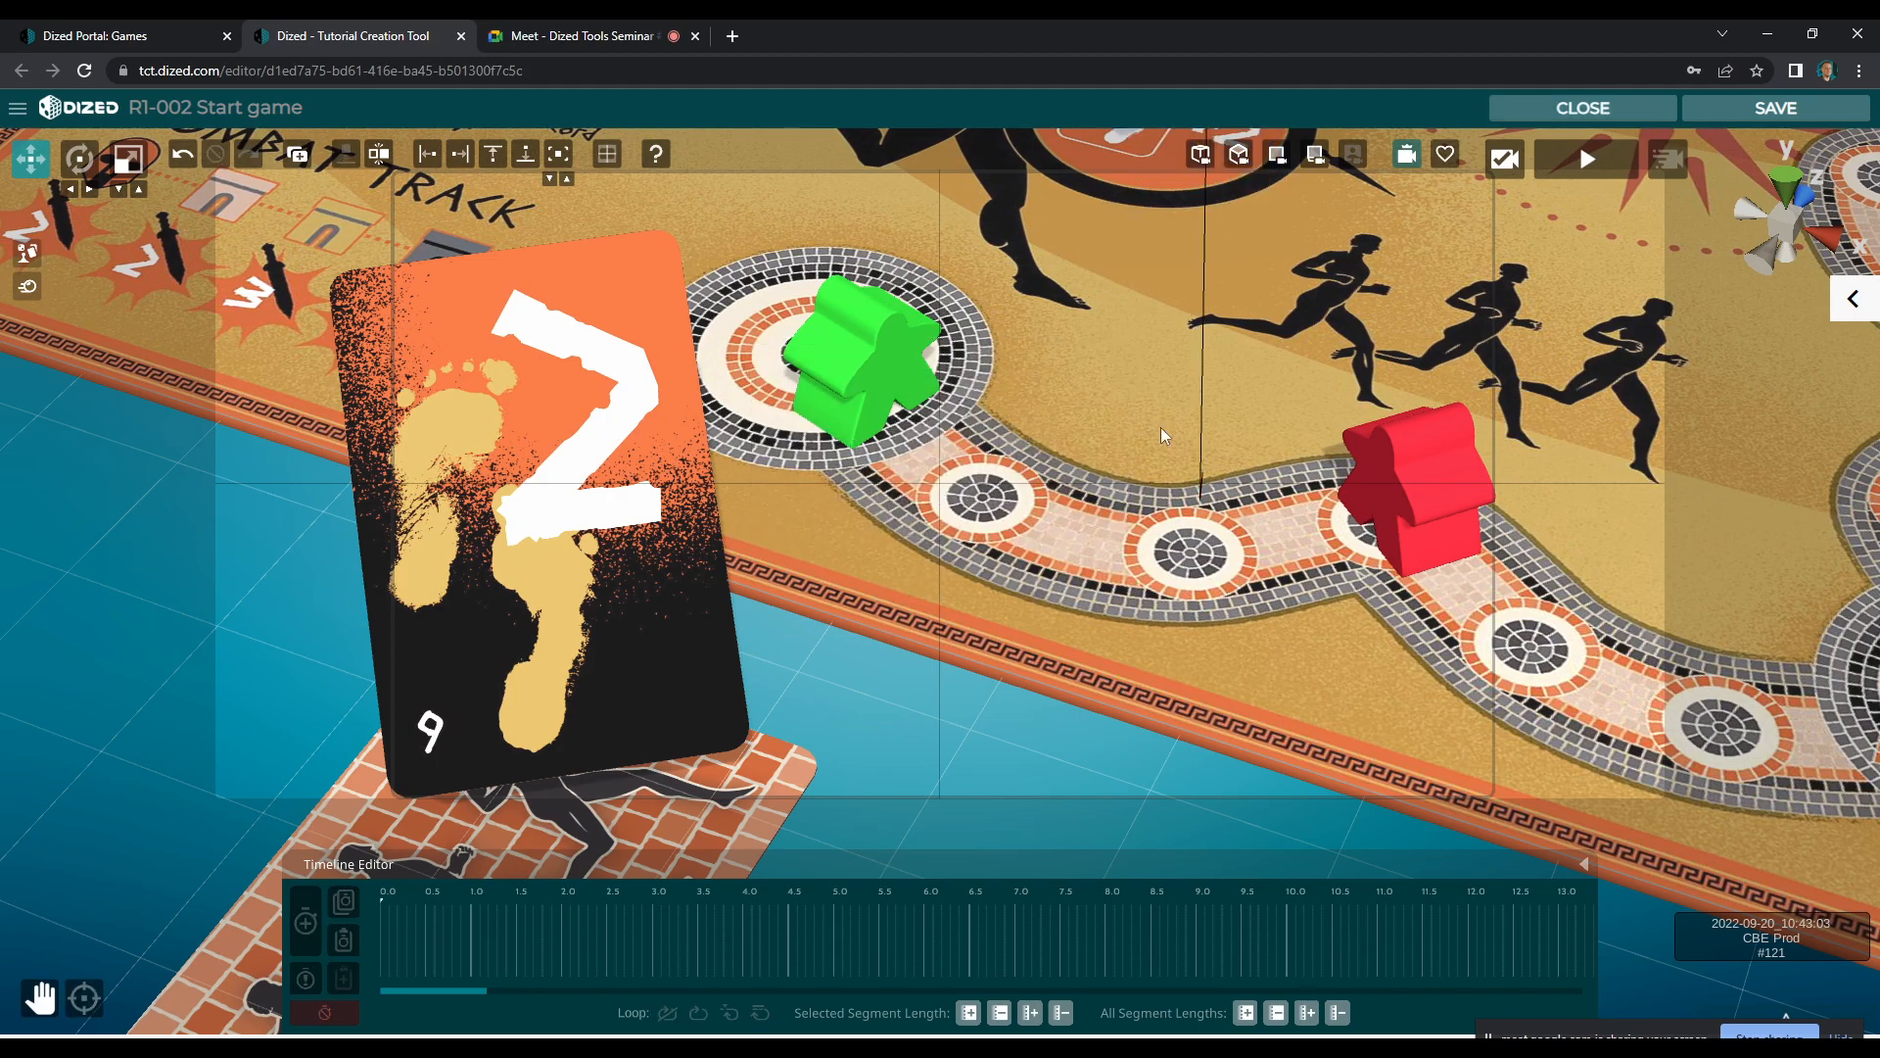
{"action": "left_click", "coordinate": [1653, 114]}
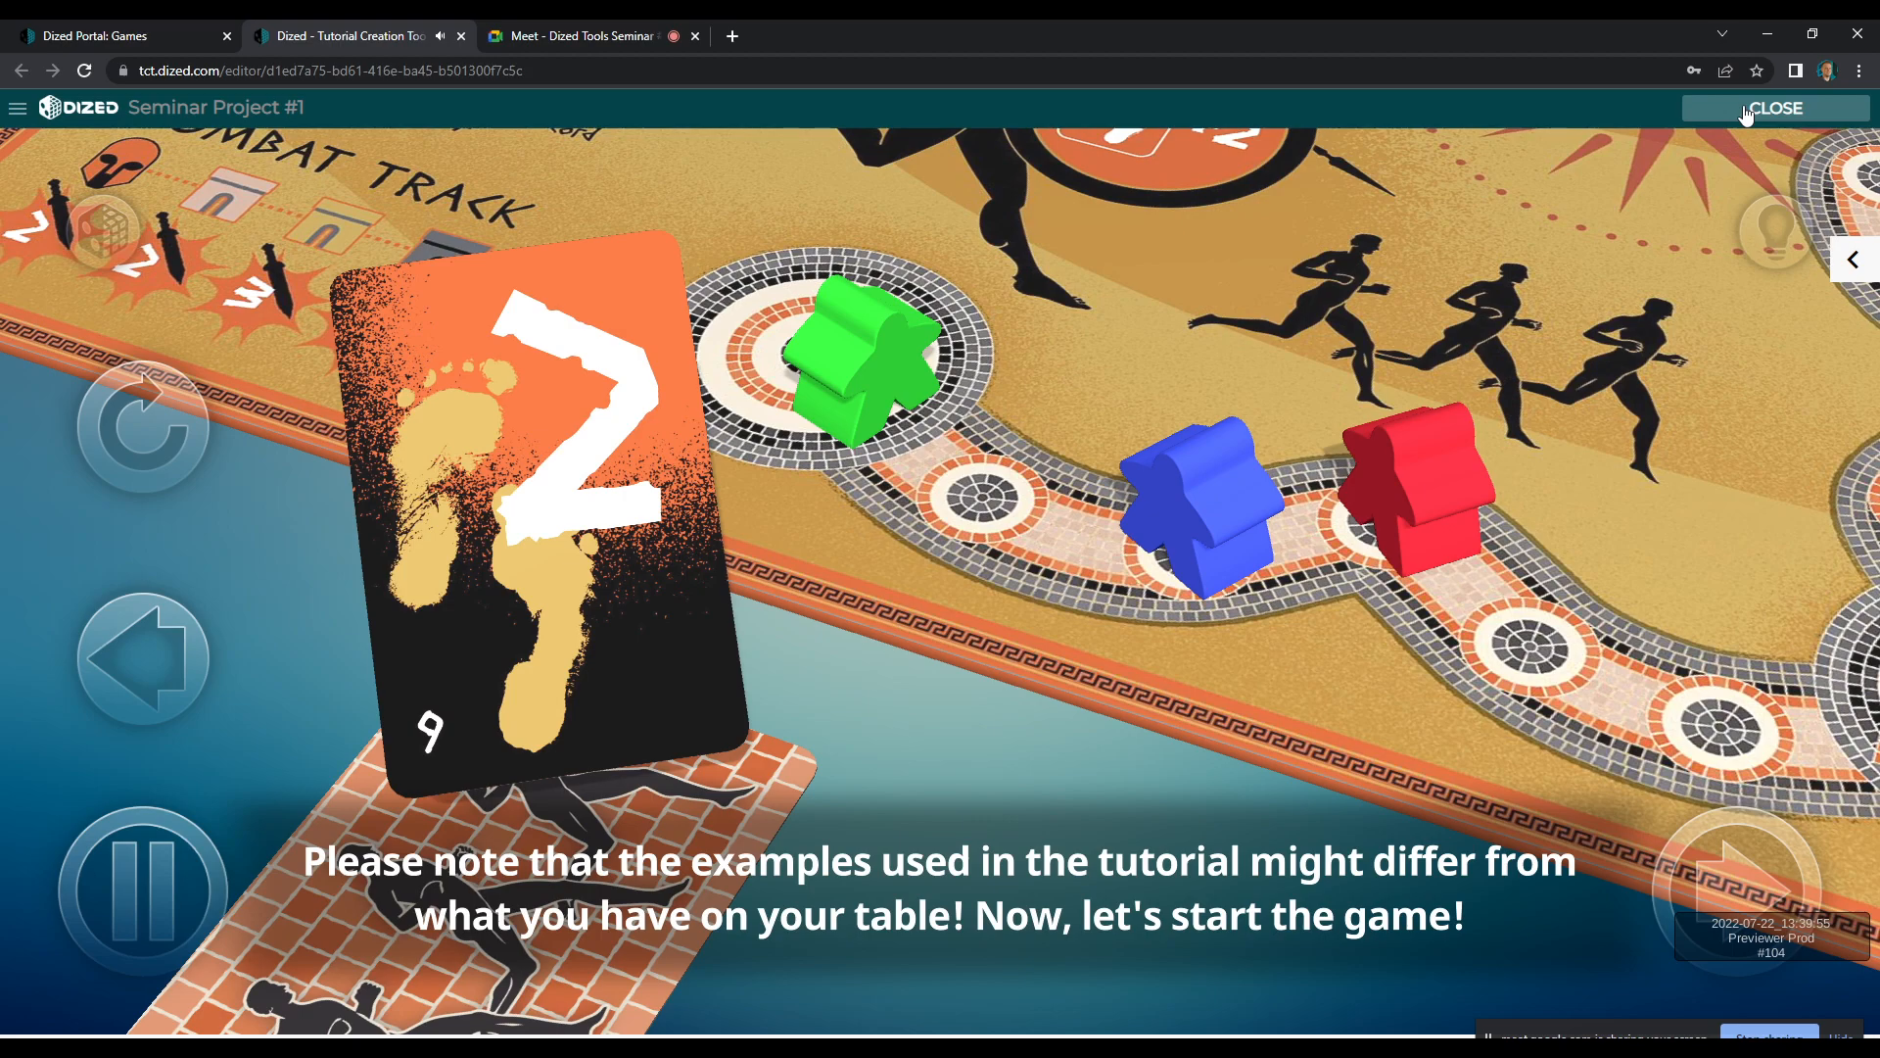
{"action": "left_click", "coordinate": [1746, 112]}
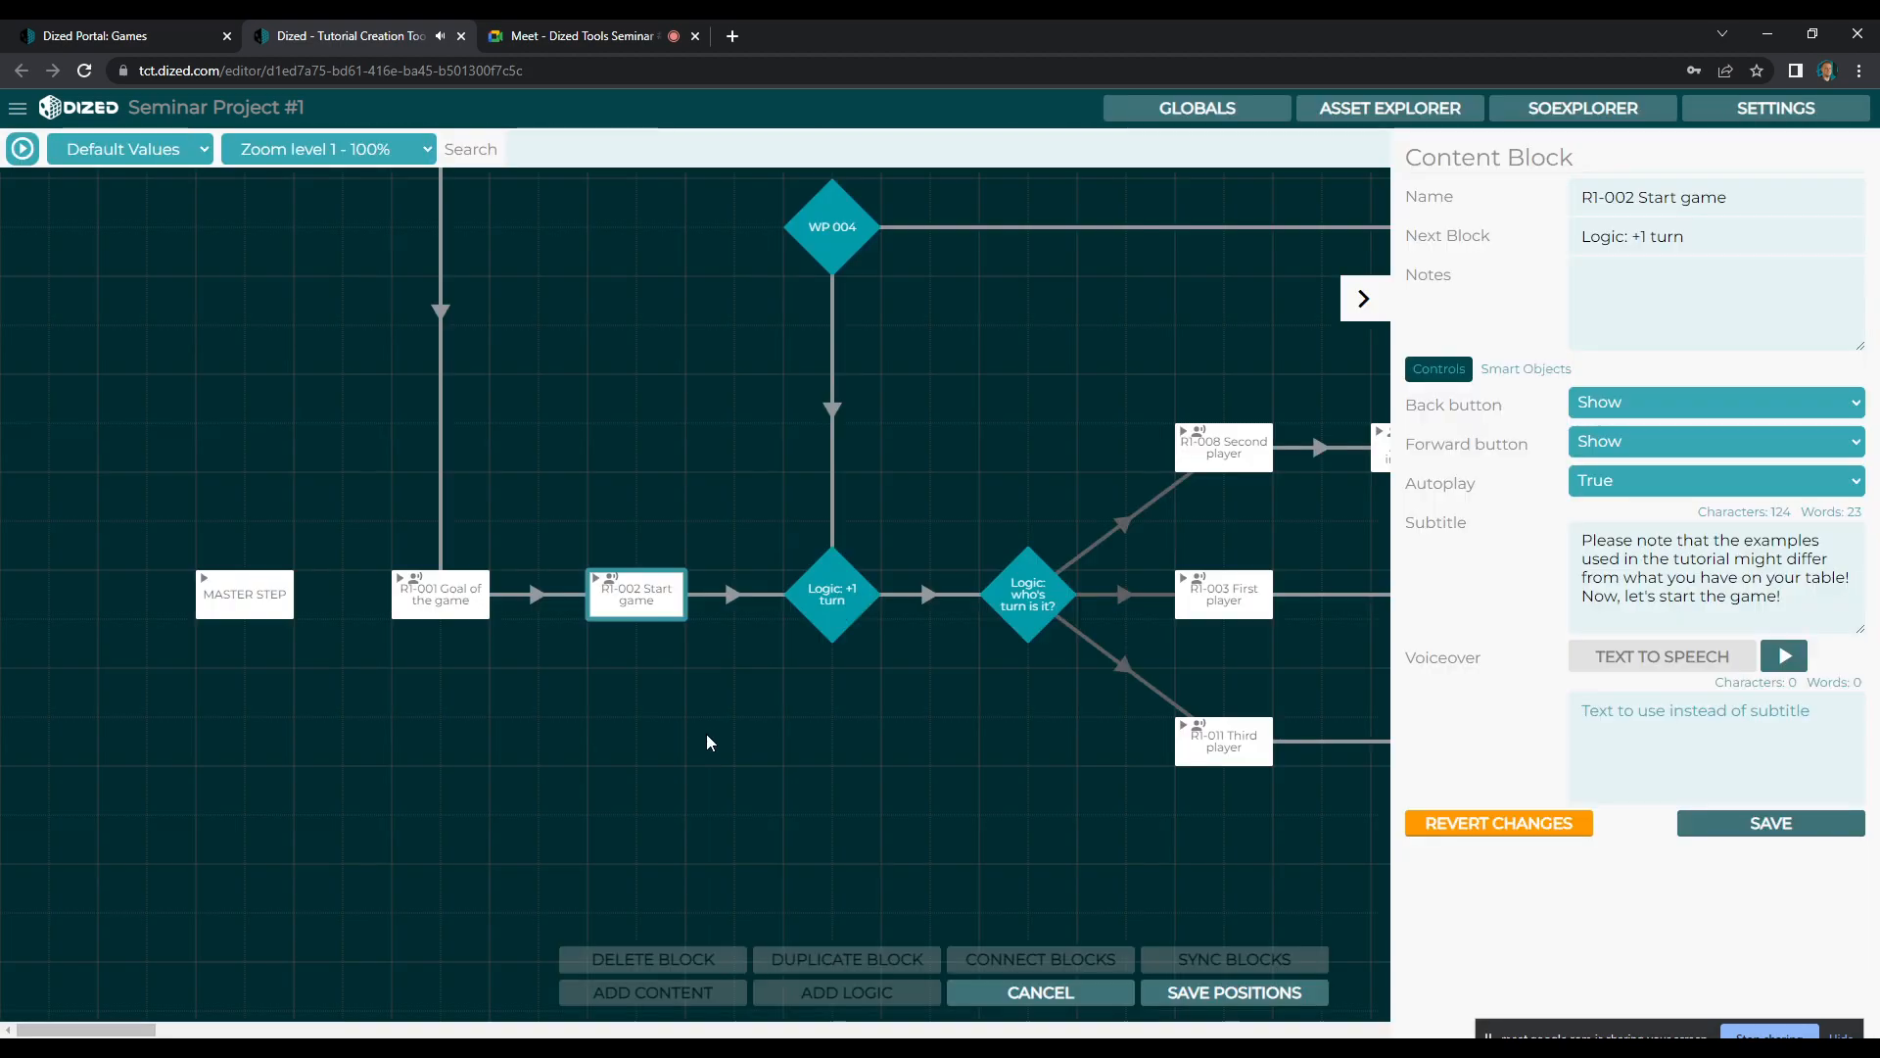
Reopen R1-002 Start game, loop the blue meeple after all animations, and add a pause and short closing segment ending at about 4.0 s
{"action": "double_click", "coordinate": [658, 594]}
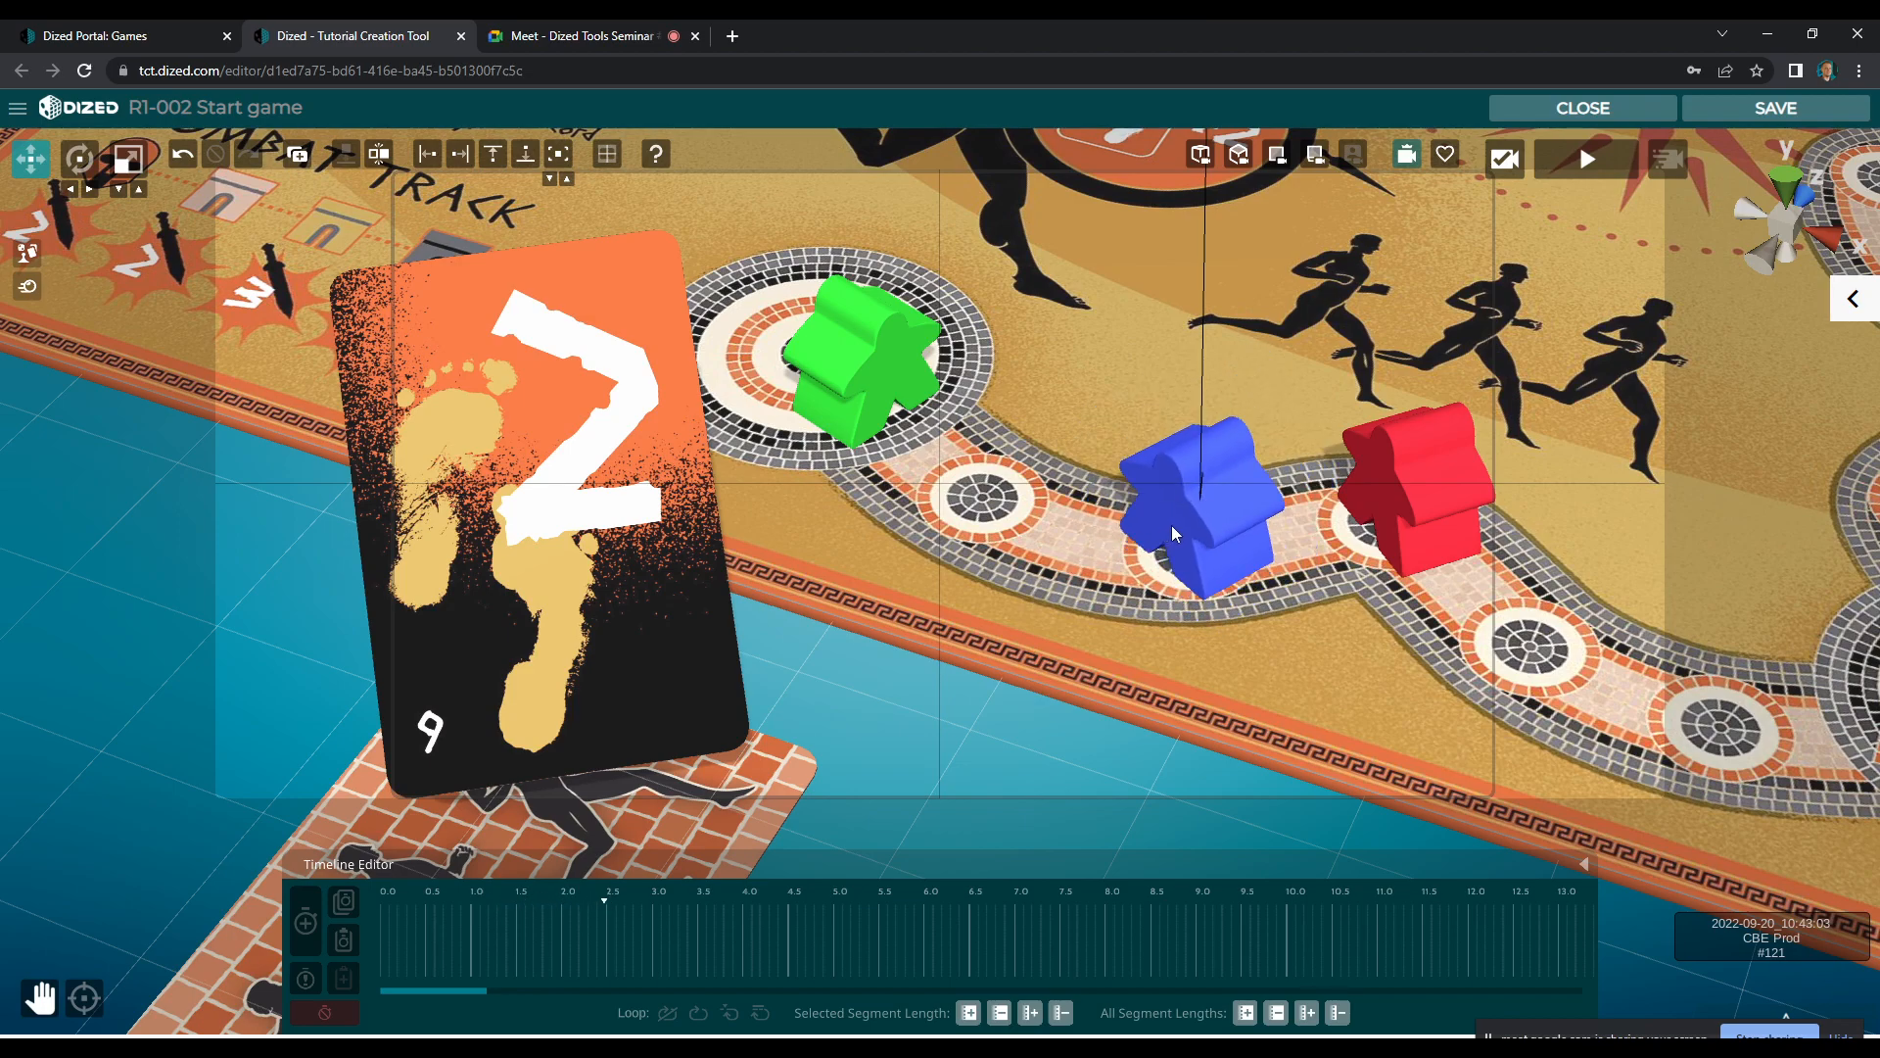
{"action": "left_click", "coordinate": [733, 1014]}
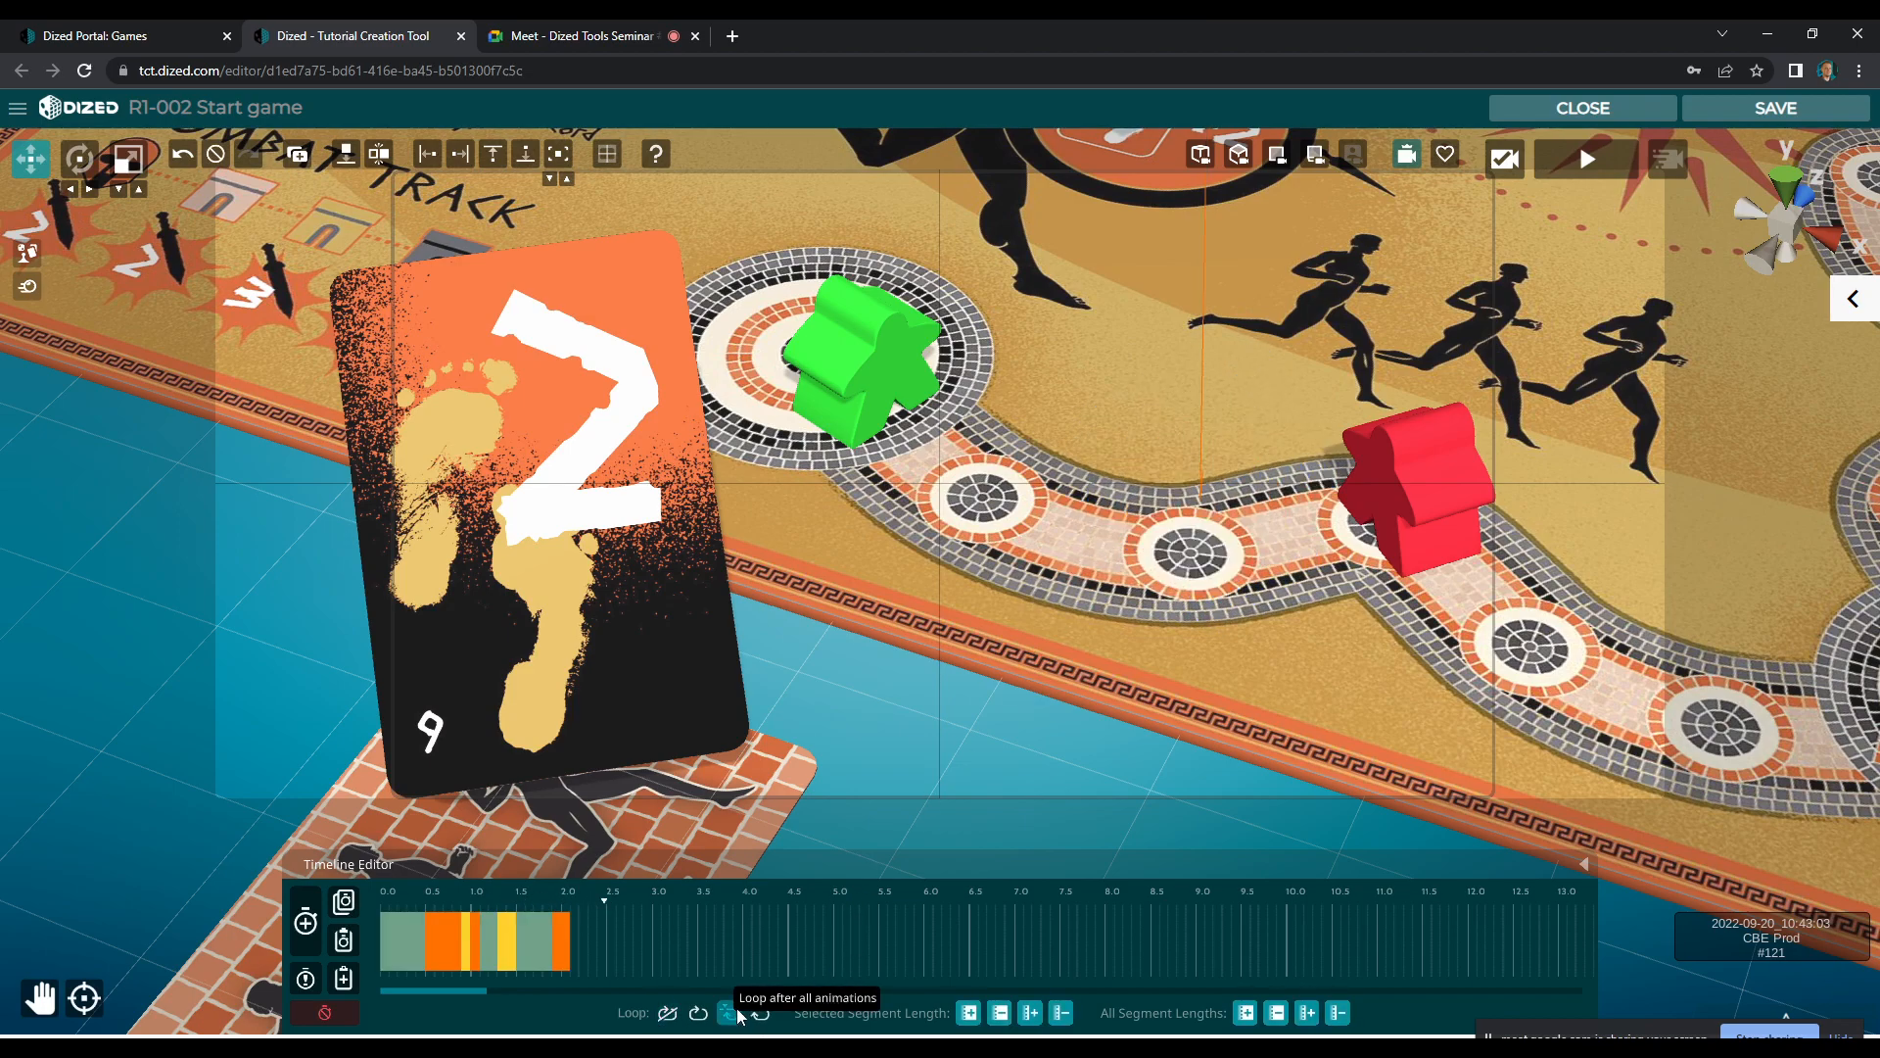
{"action": "left_click", "coordinate": [303, 931]}
{"action": "left_click_drag", "start_coordinate": [666, 939], "coordinate": [746, 950]}
{"action": "left_click", "coordinate": [687, 942]}
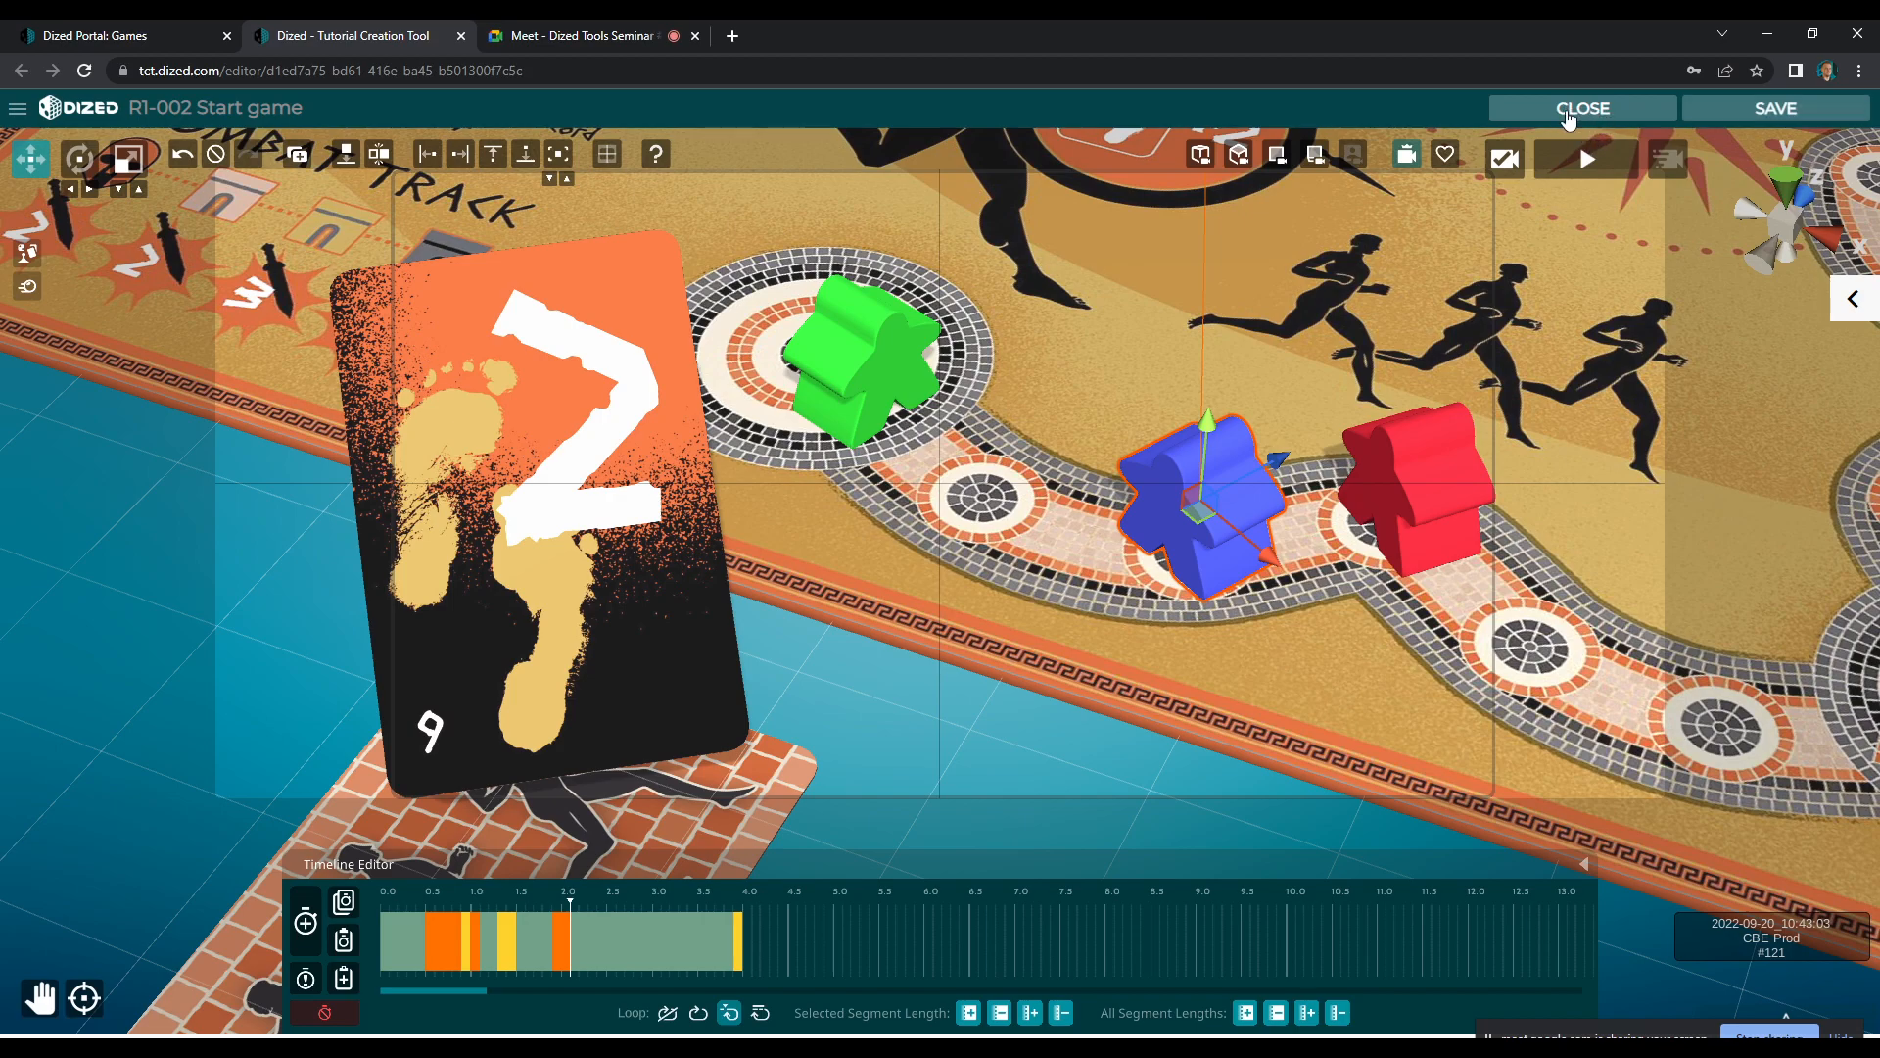
Save and close the R1-002 scene and preview the looping meeple animation in the tutorial player
{"action": "left_click", "coordinate": [1607, 112]}
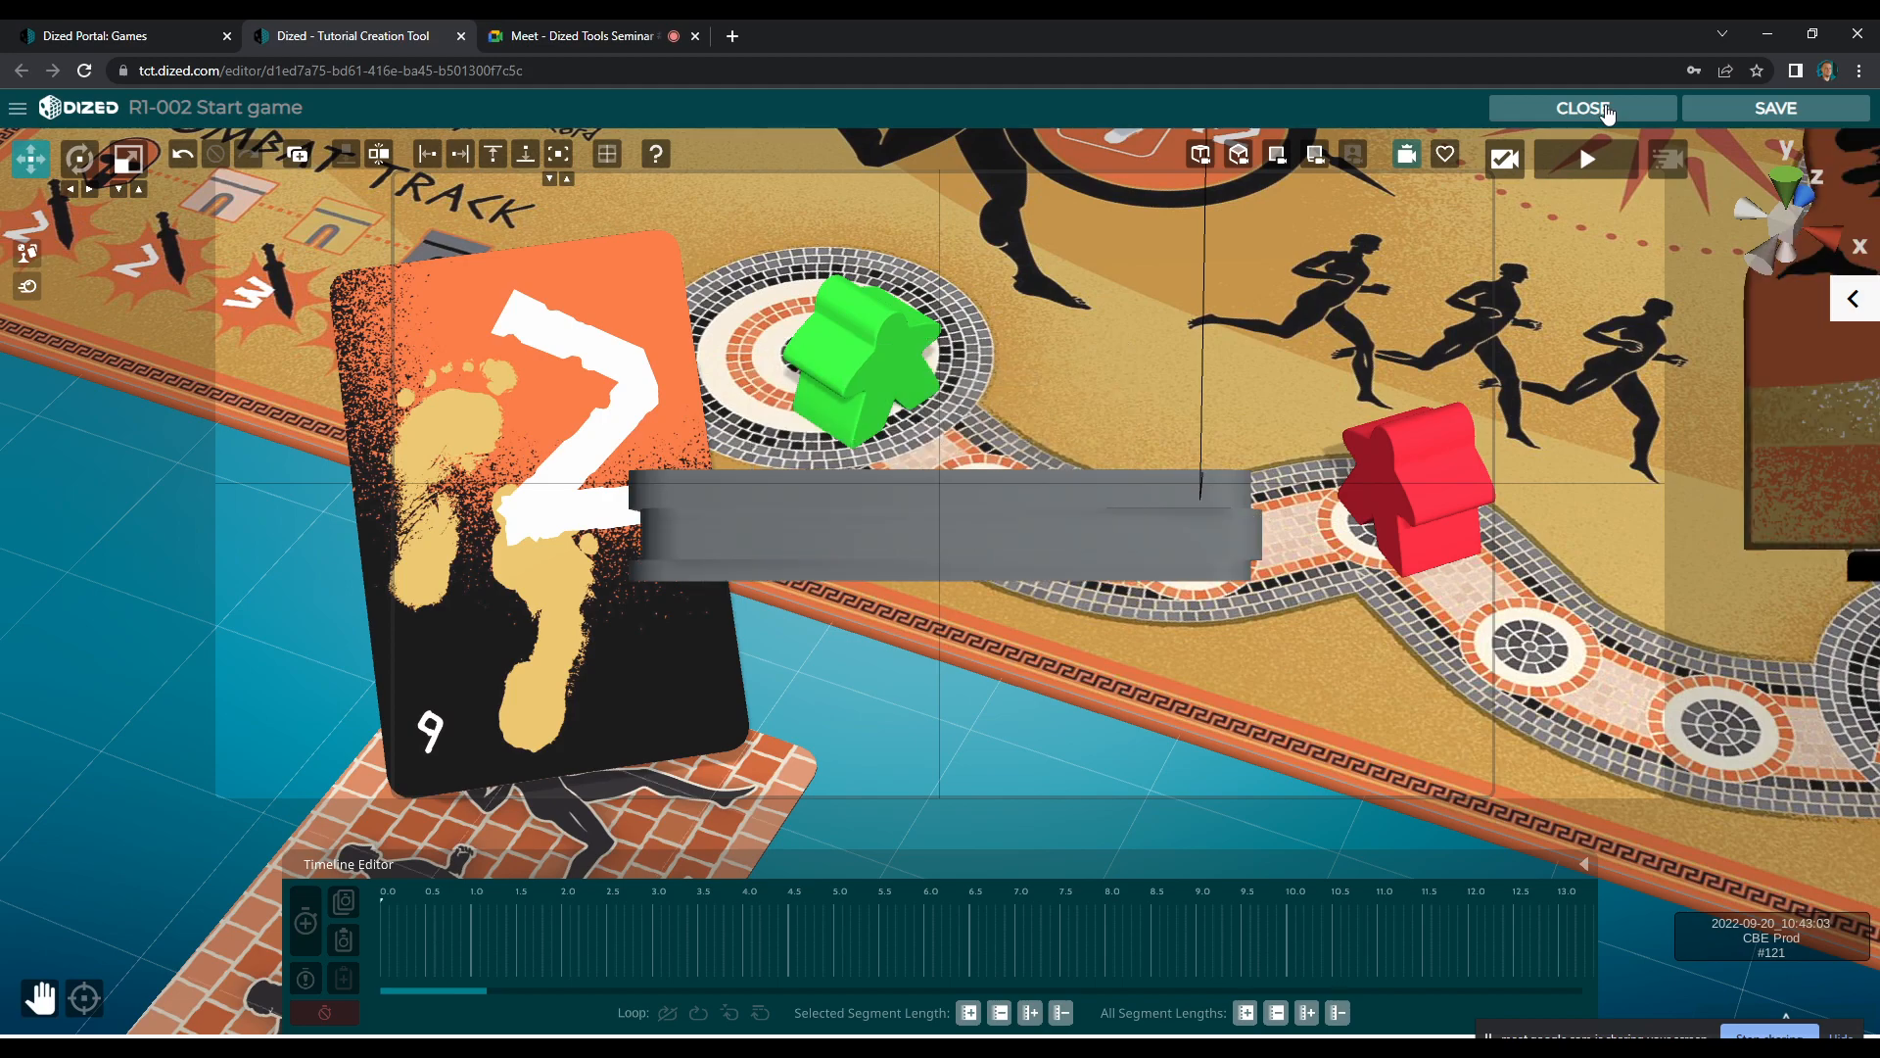
{"action": "left_click", "coordinate": [1597, 108]}
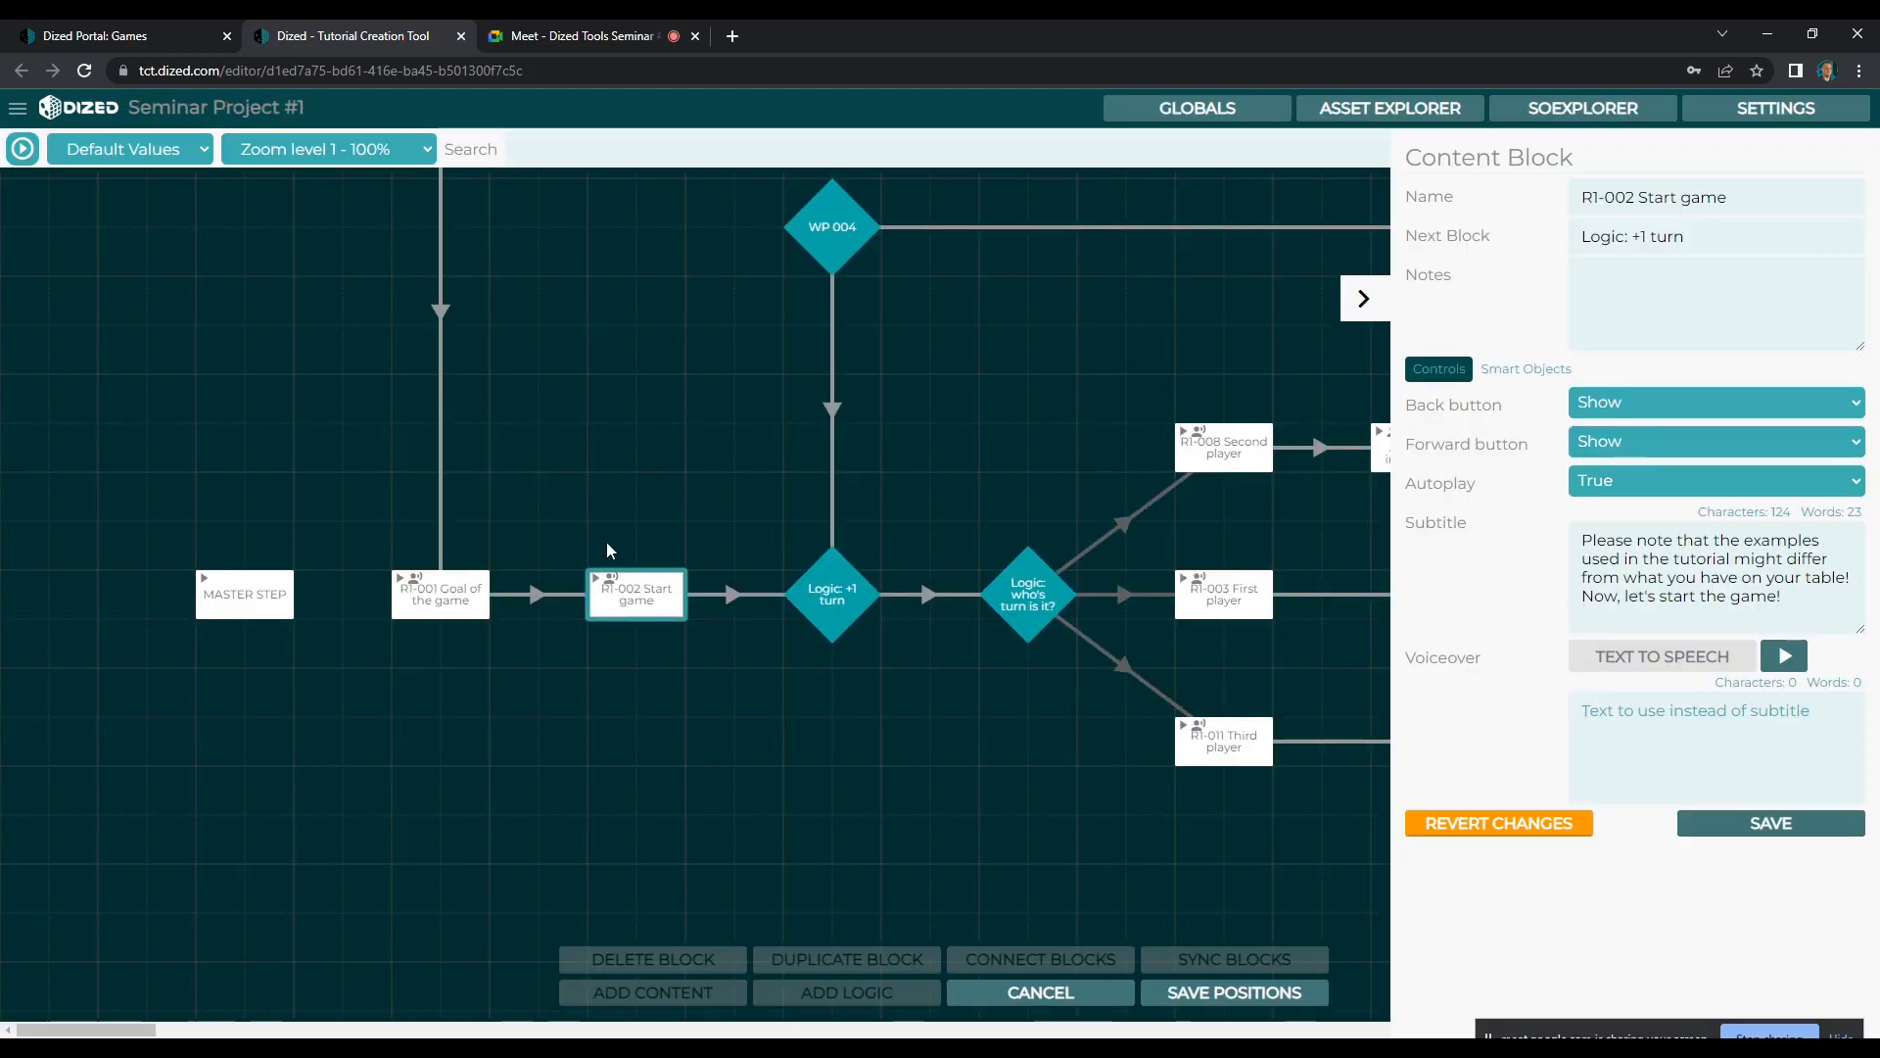
{"action": "left_click", "coordinate": [18, 153]}
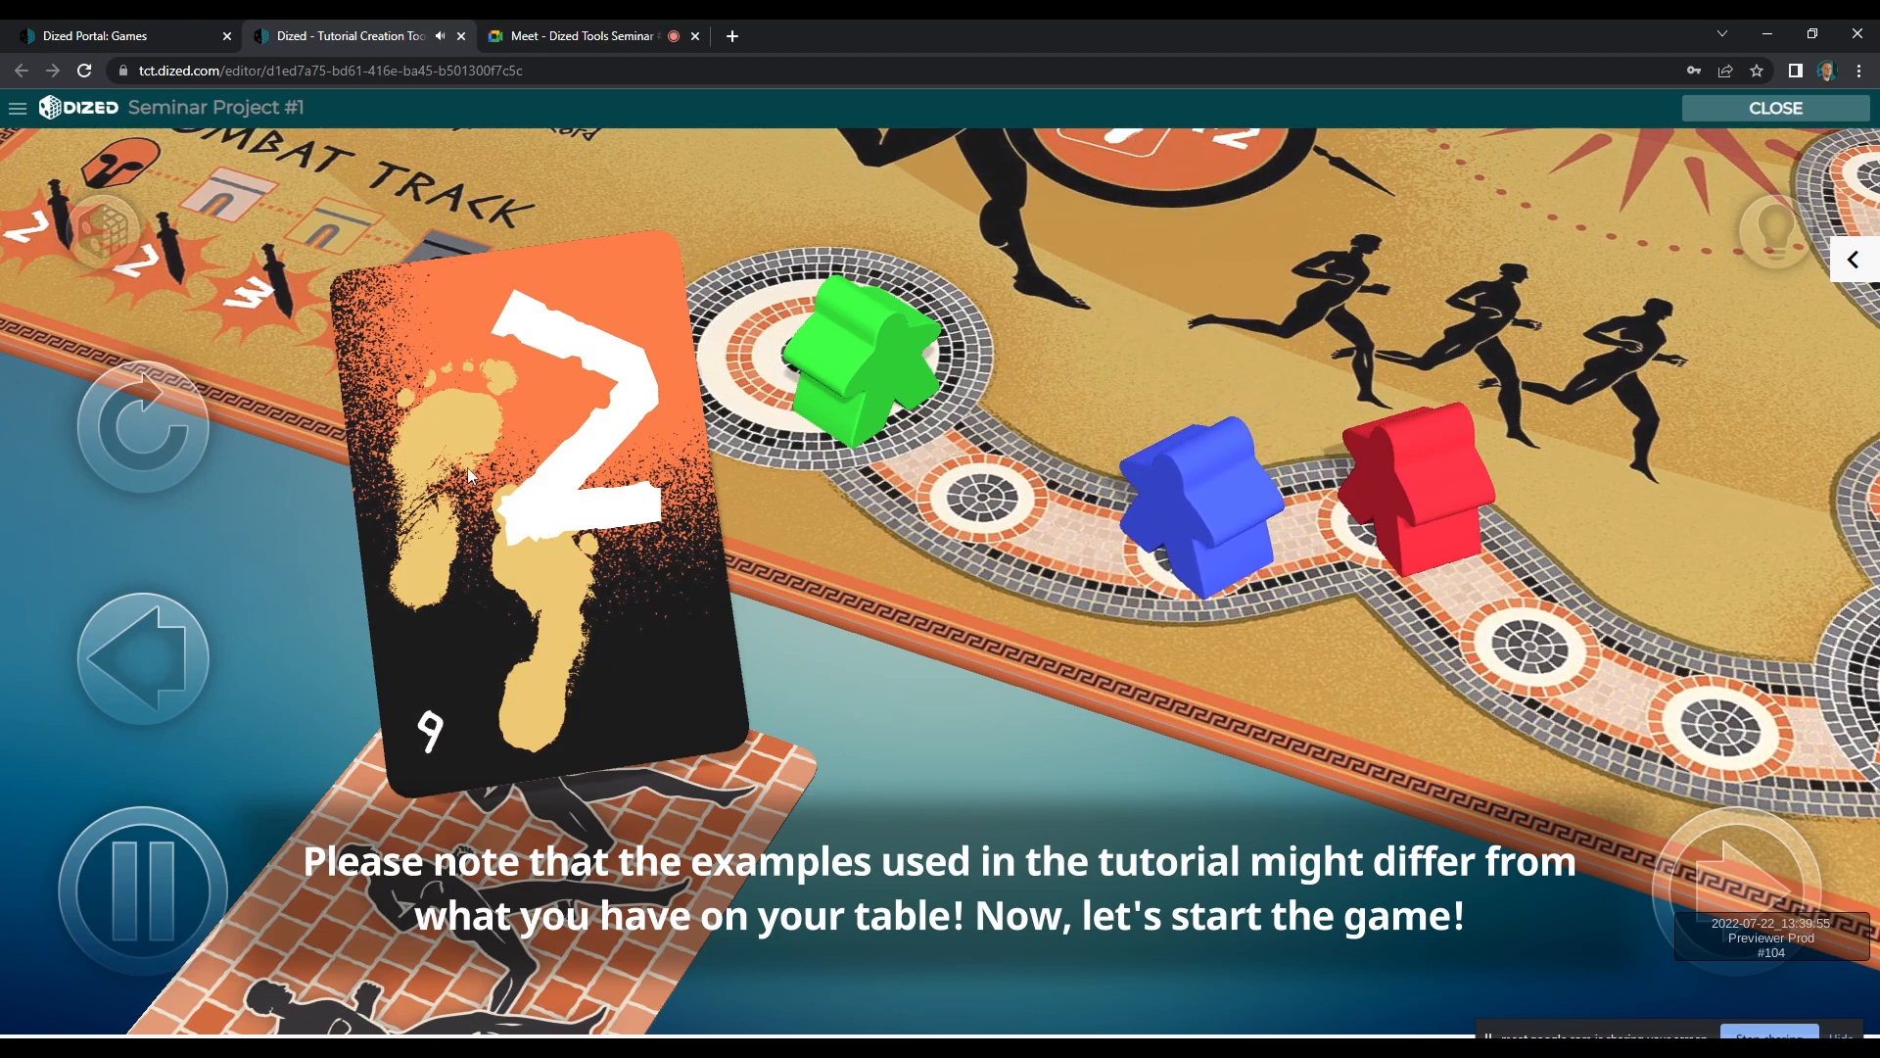
{"action": "left_click", "coordinate": [1760, 114]}
Leave the tutorial preview, collapse the block details, and open the R1-003 First player scene for editing
{"action": "left_click_drag", "start_coordinate": [90, 1031], "coordinate": [111, 1033]}
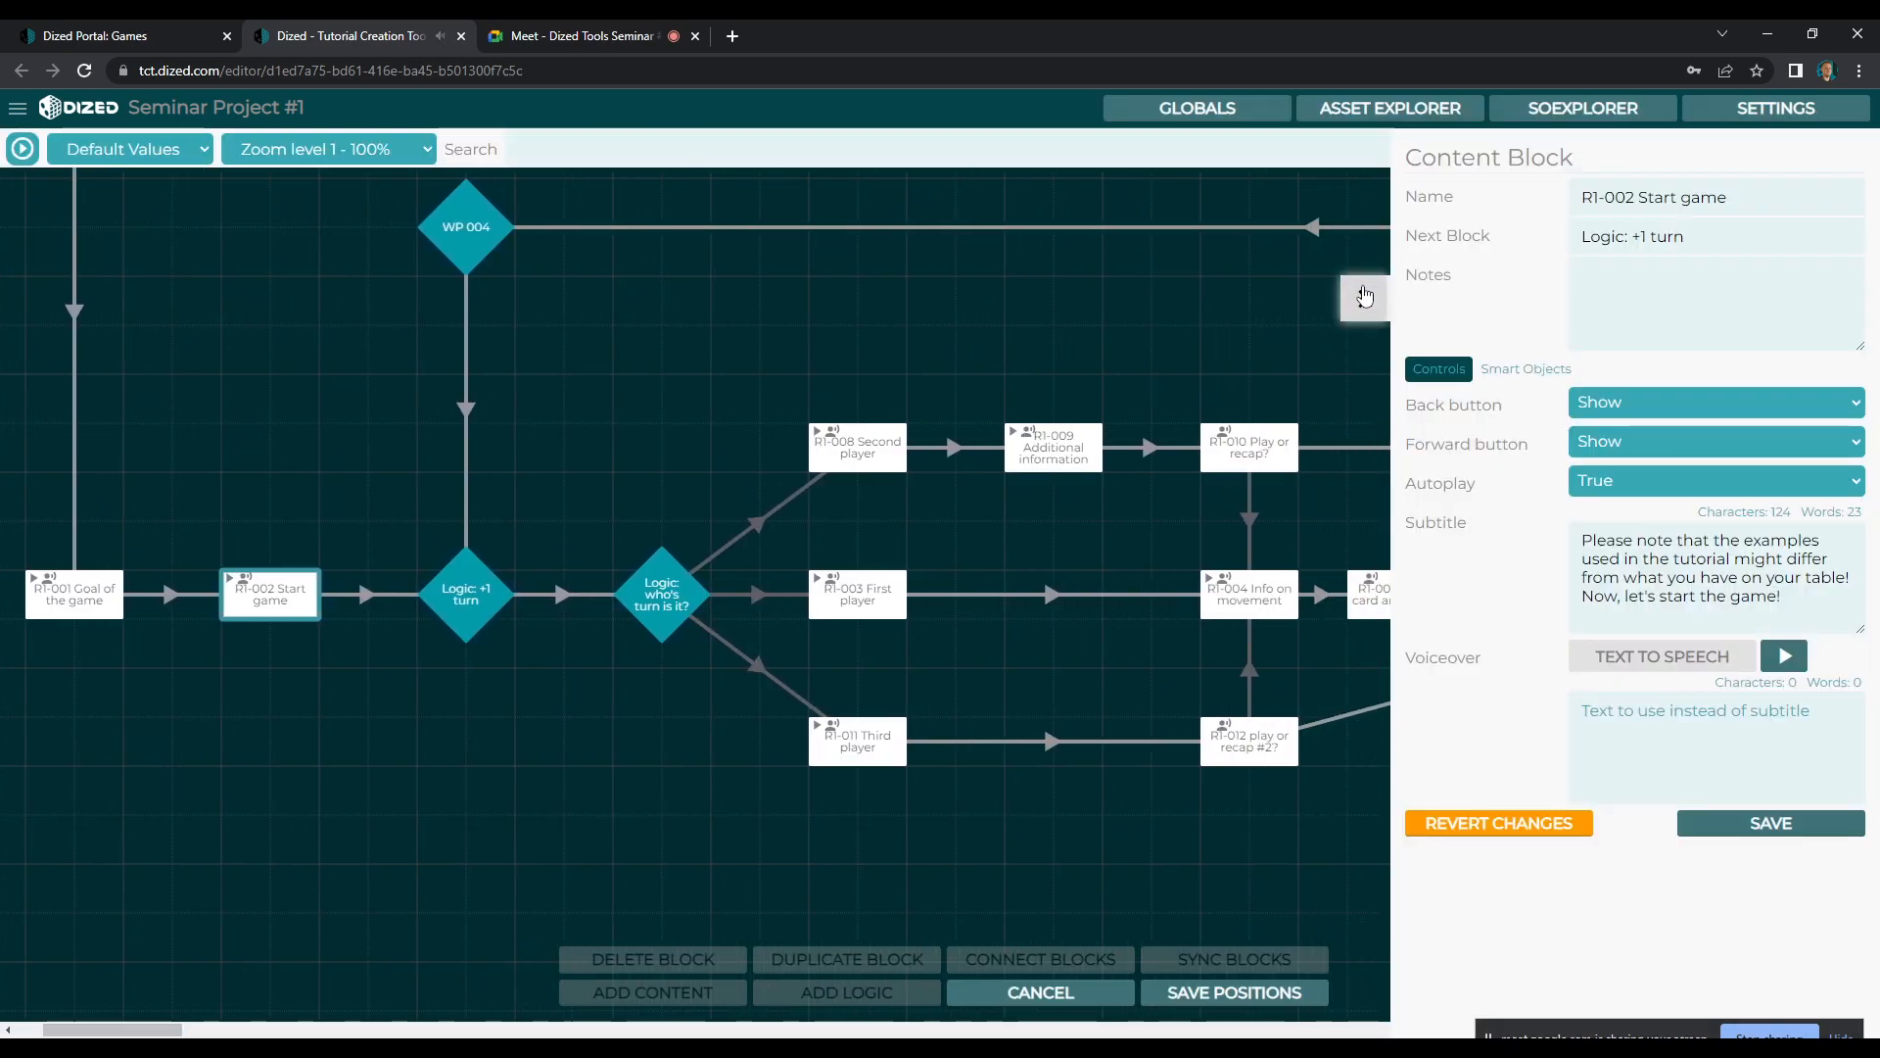
{"action": "left_click", "coordinate": [1363, 299]}
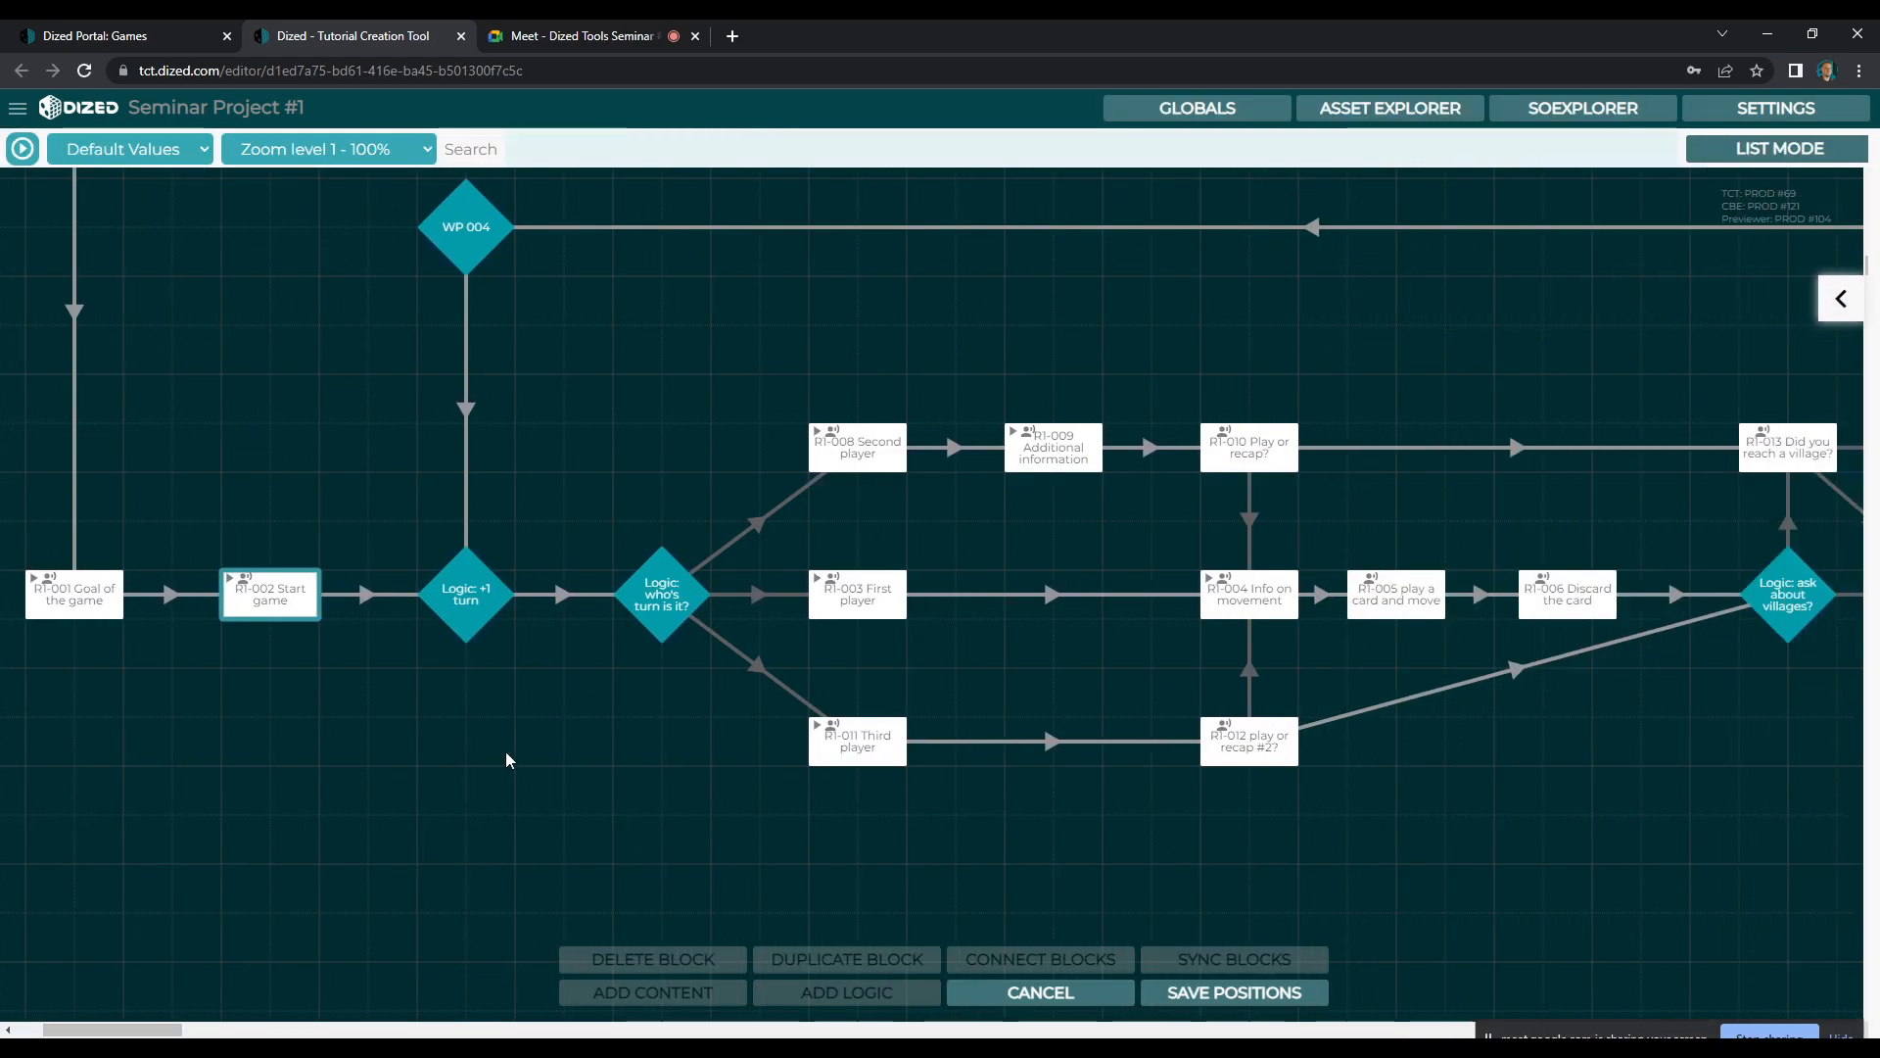
{"action": "left_click", "coordinate": [885, 590]}
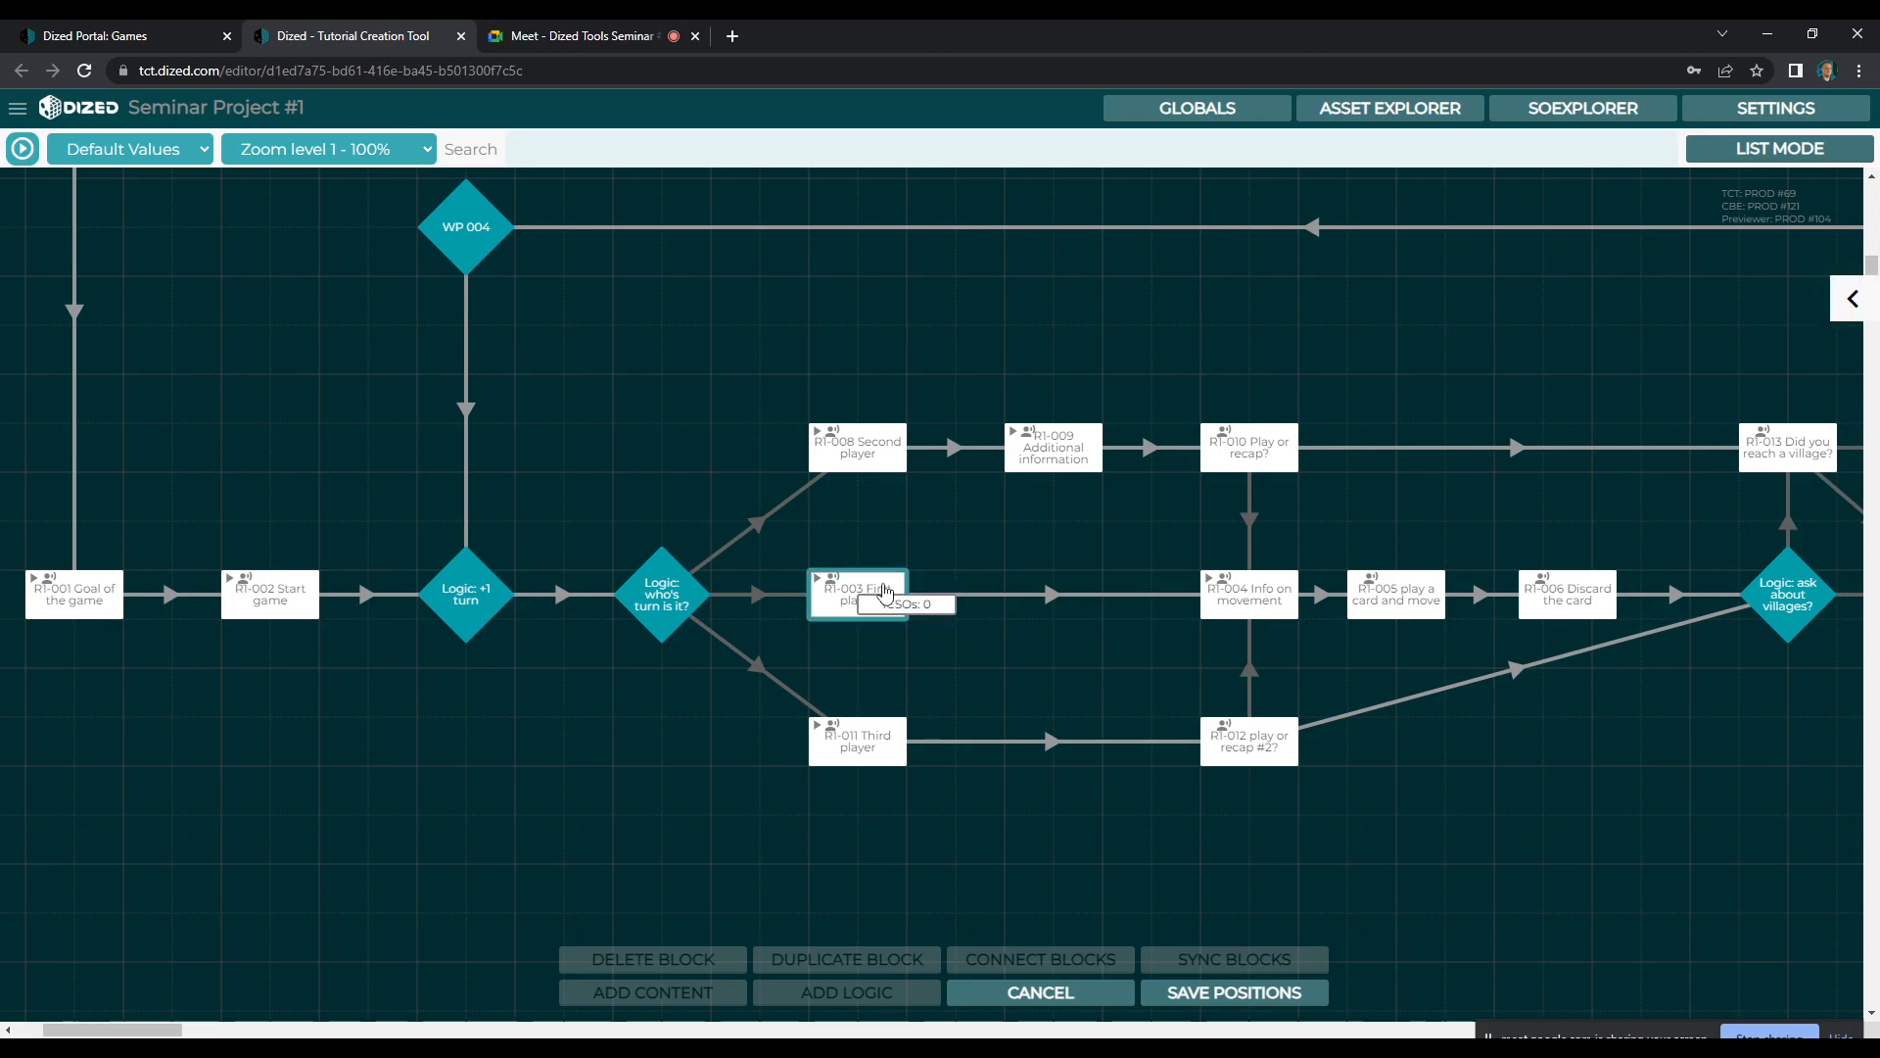
{"action": "double_click", "coordinate": [868, 599]}
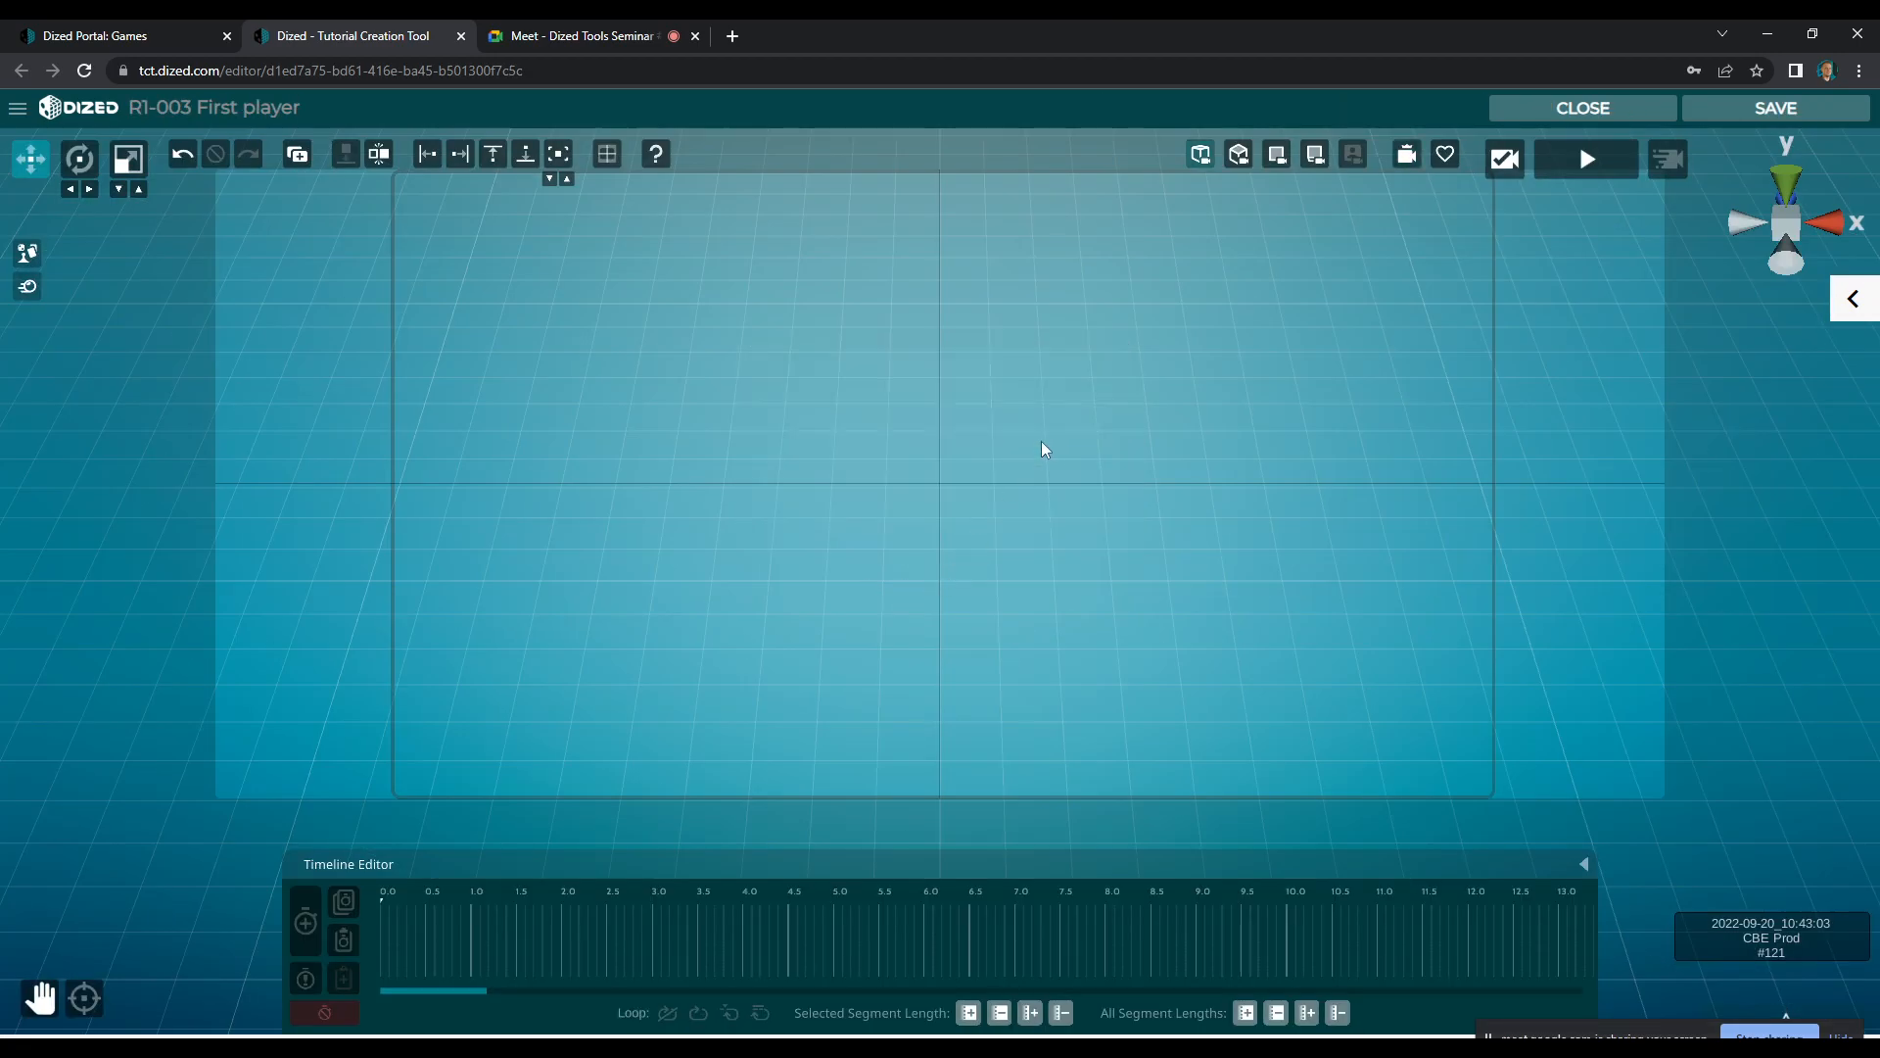
Try to place a blue meeple and a green meeple from the smart objects near the middle of the empty scene
{"action": "left_click", "coordinate": [27, 253]}
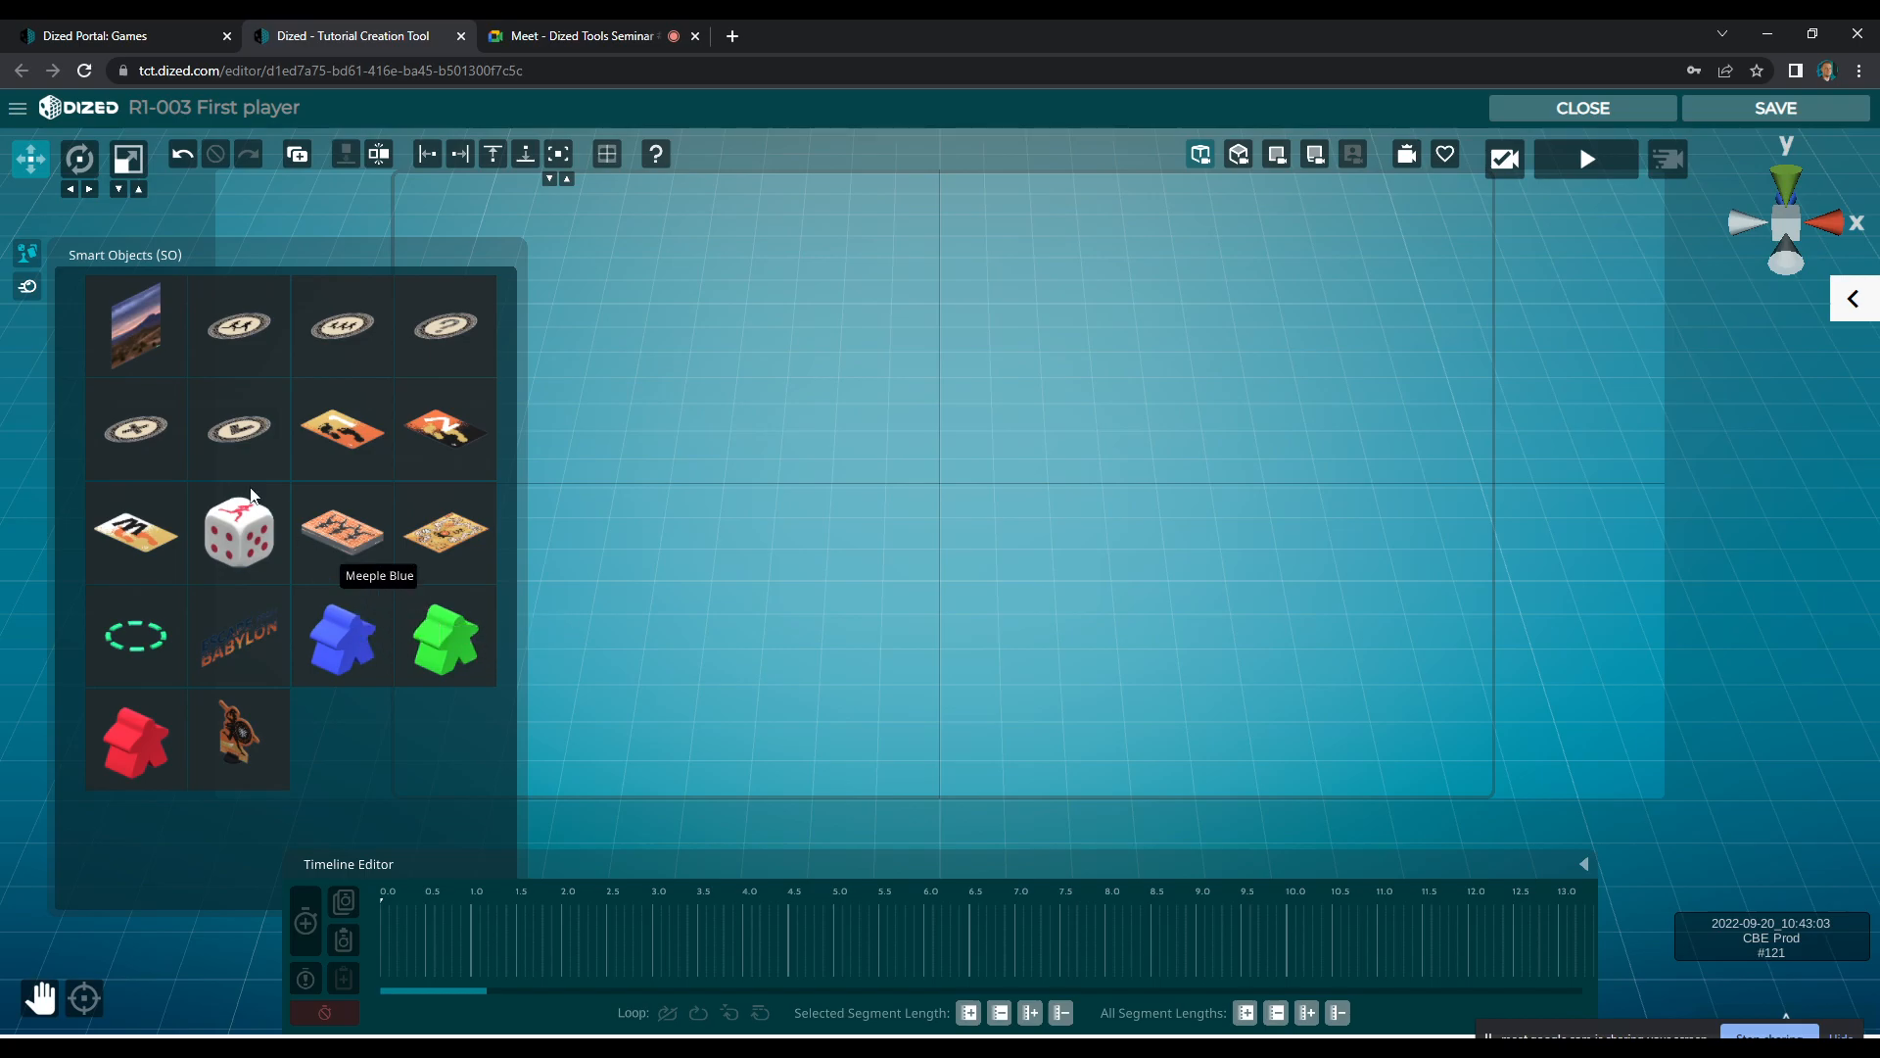
{"action": "left_click_drag", "start_coordinate": [343, 637], "coordinate": [819, 488]}
{"action": "left_click_drag", "start_coordinate": [446, 635], "coordinate": [975, 460]}
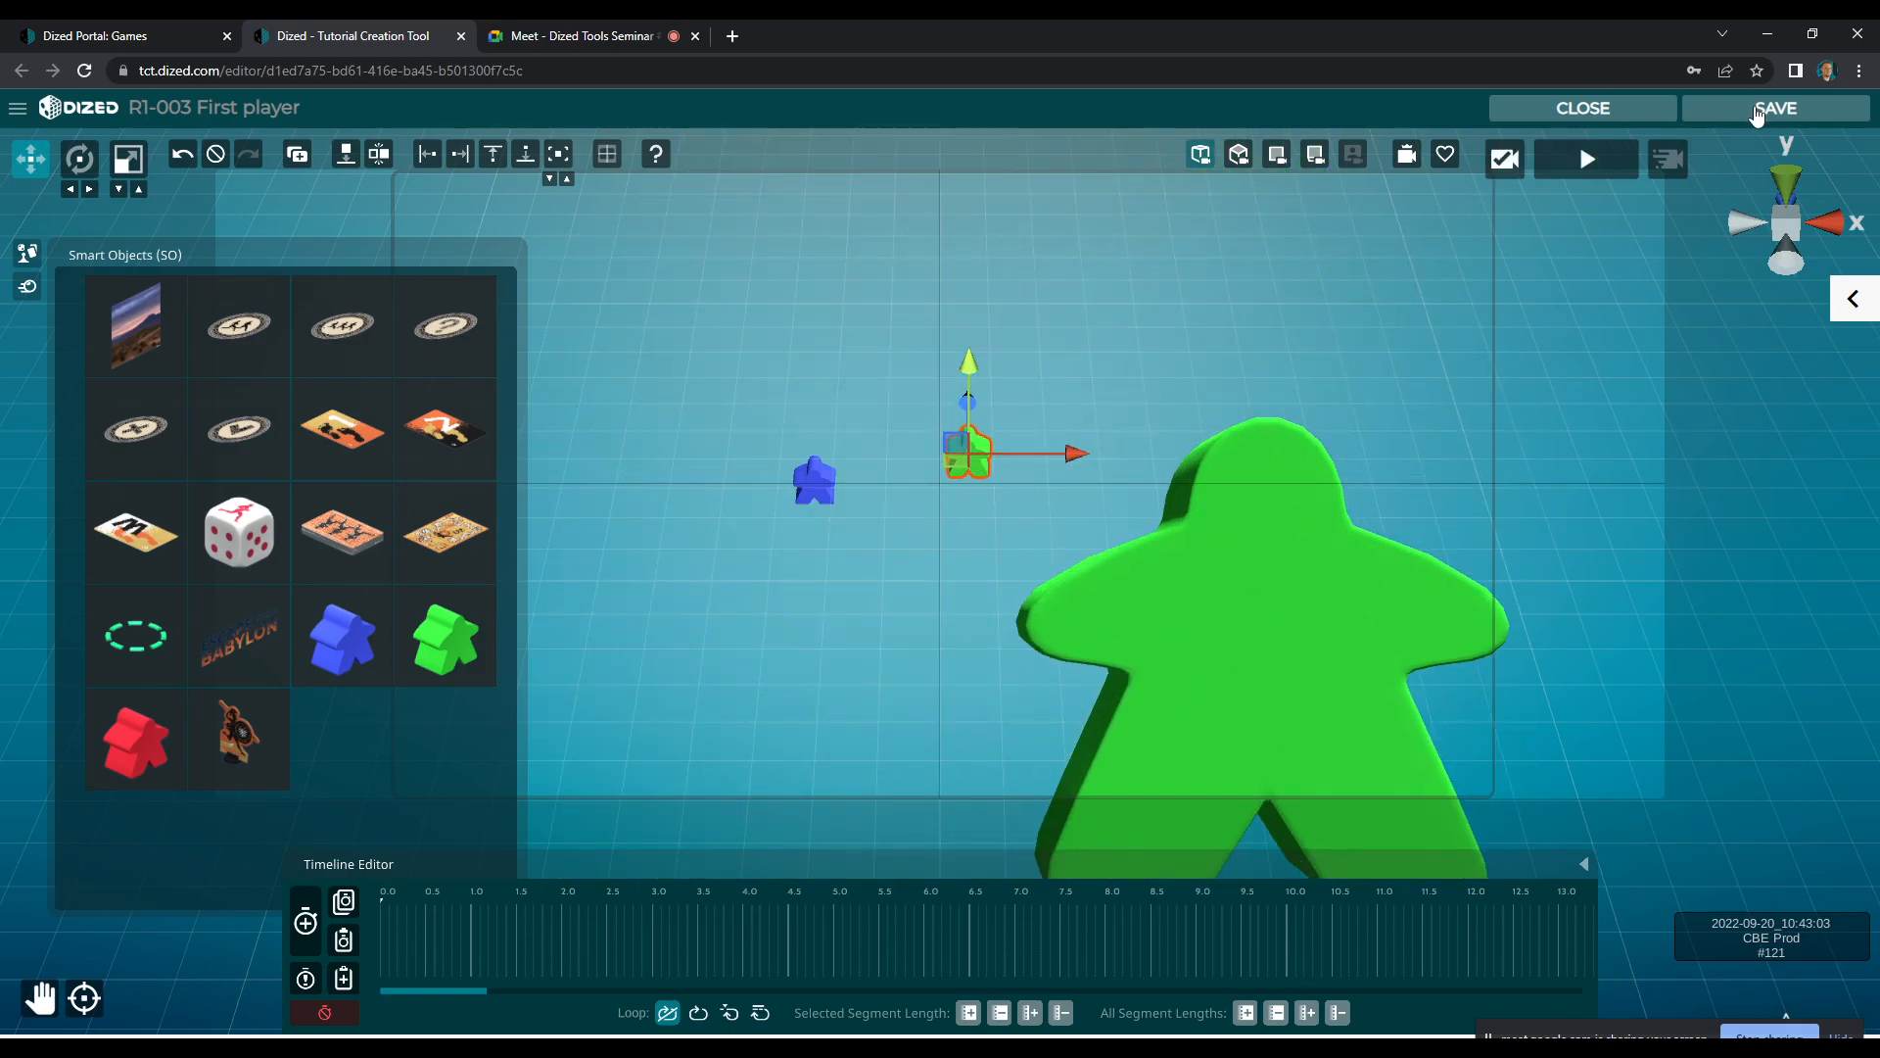
Quit the R1-003 First player scene without saving and reload the tutorial editor page
{"action": "left_click", "coordinate": [1633, 111]}
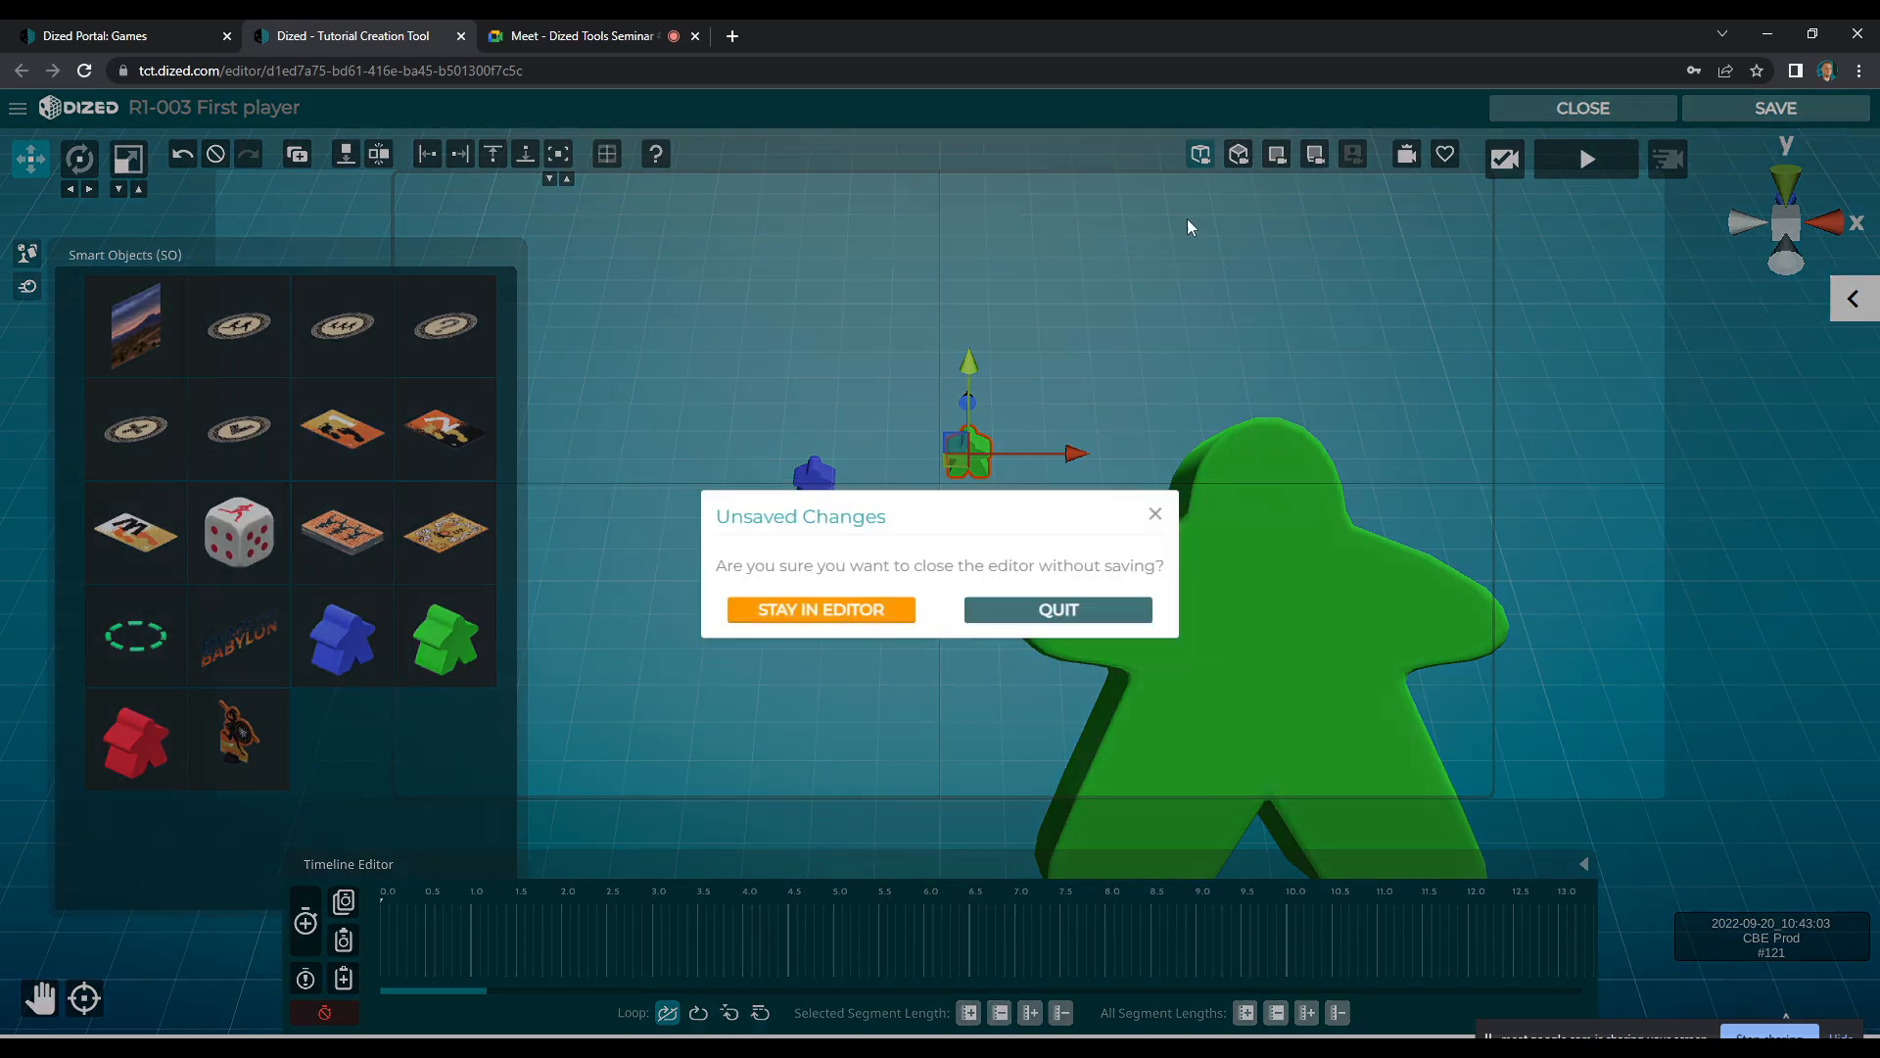
{"action": "left_click", "coordinate": [1058, 609]}
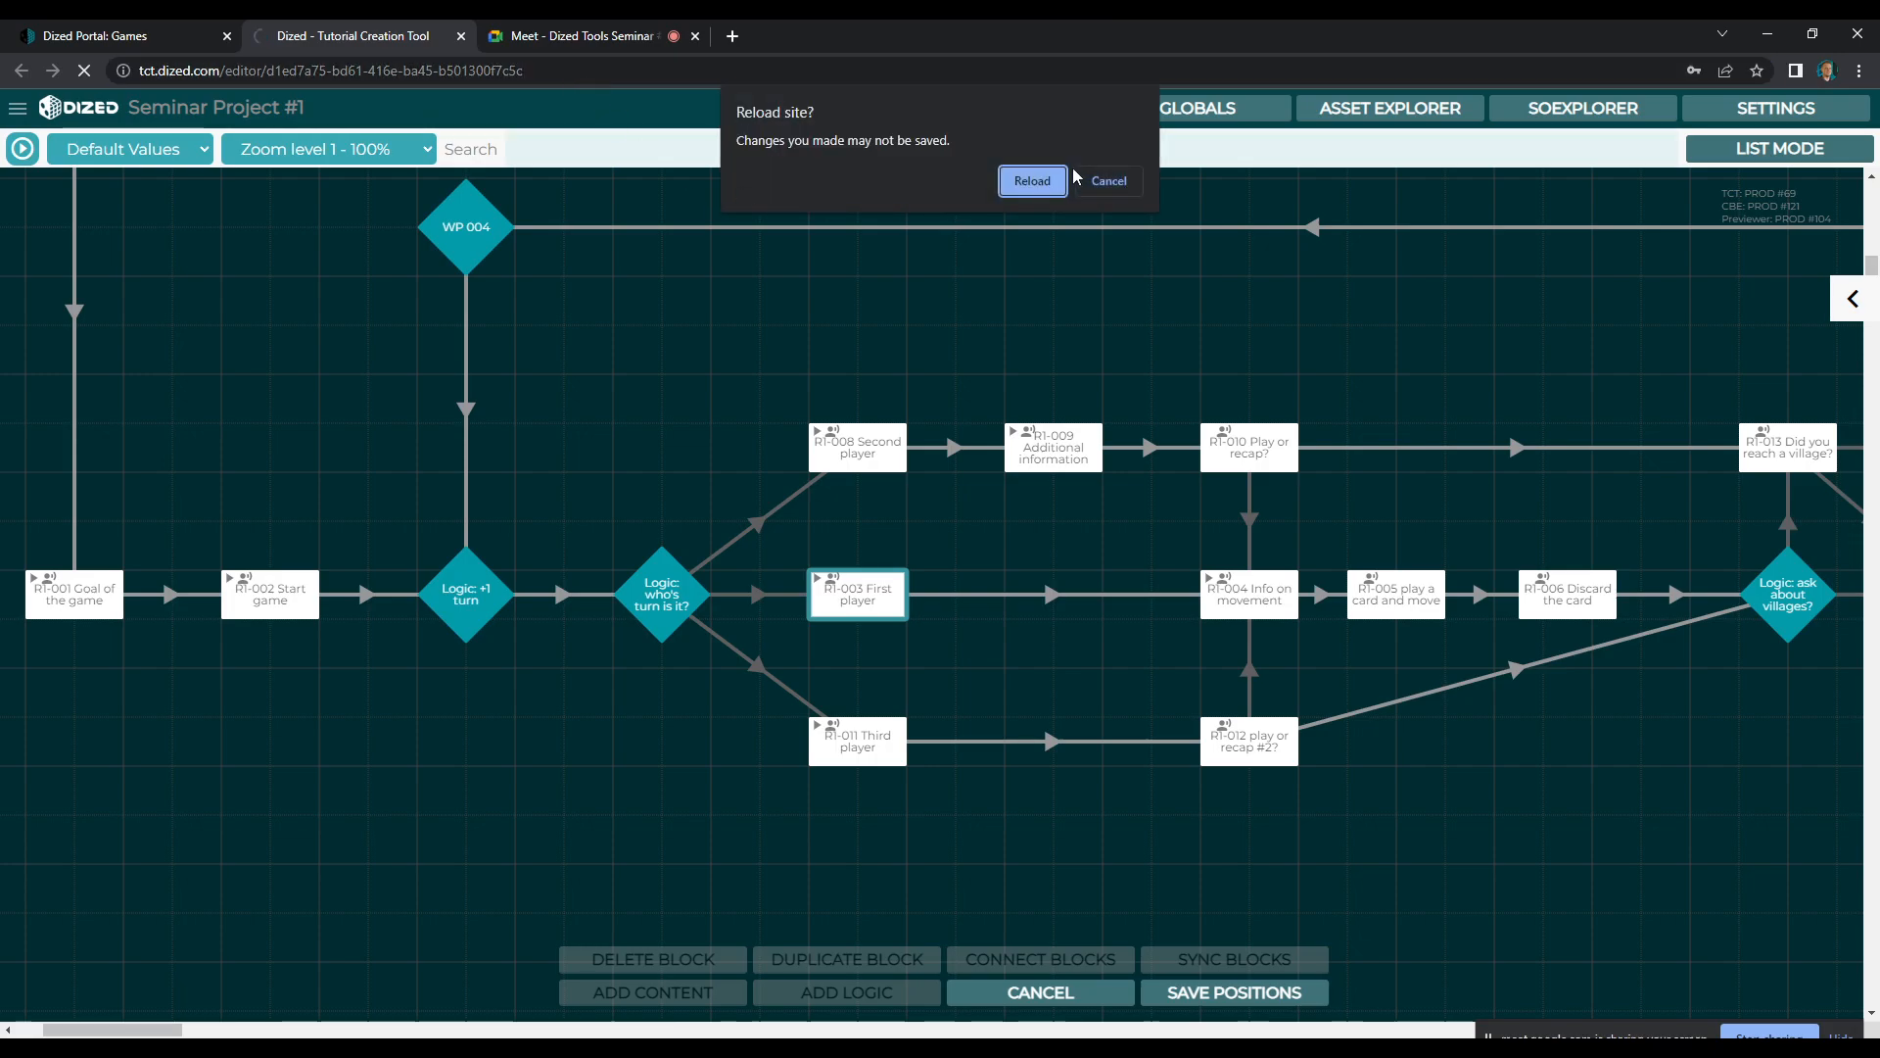
{"action": "left_click", "coordinate": [1124, 185]}
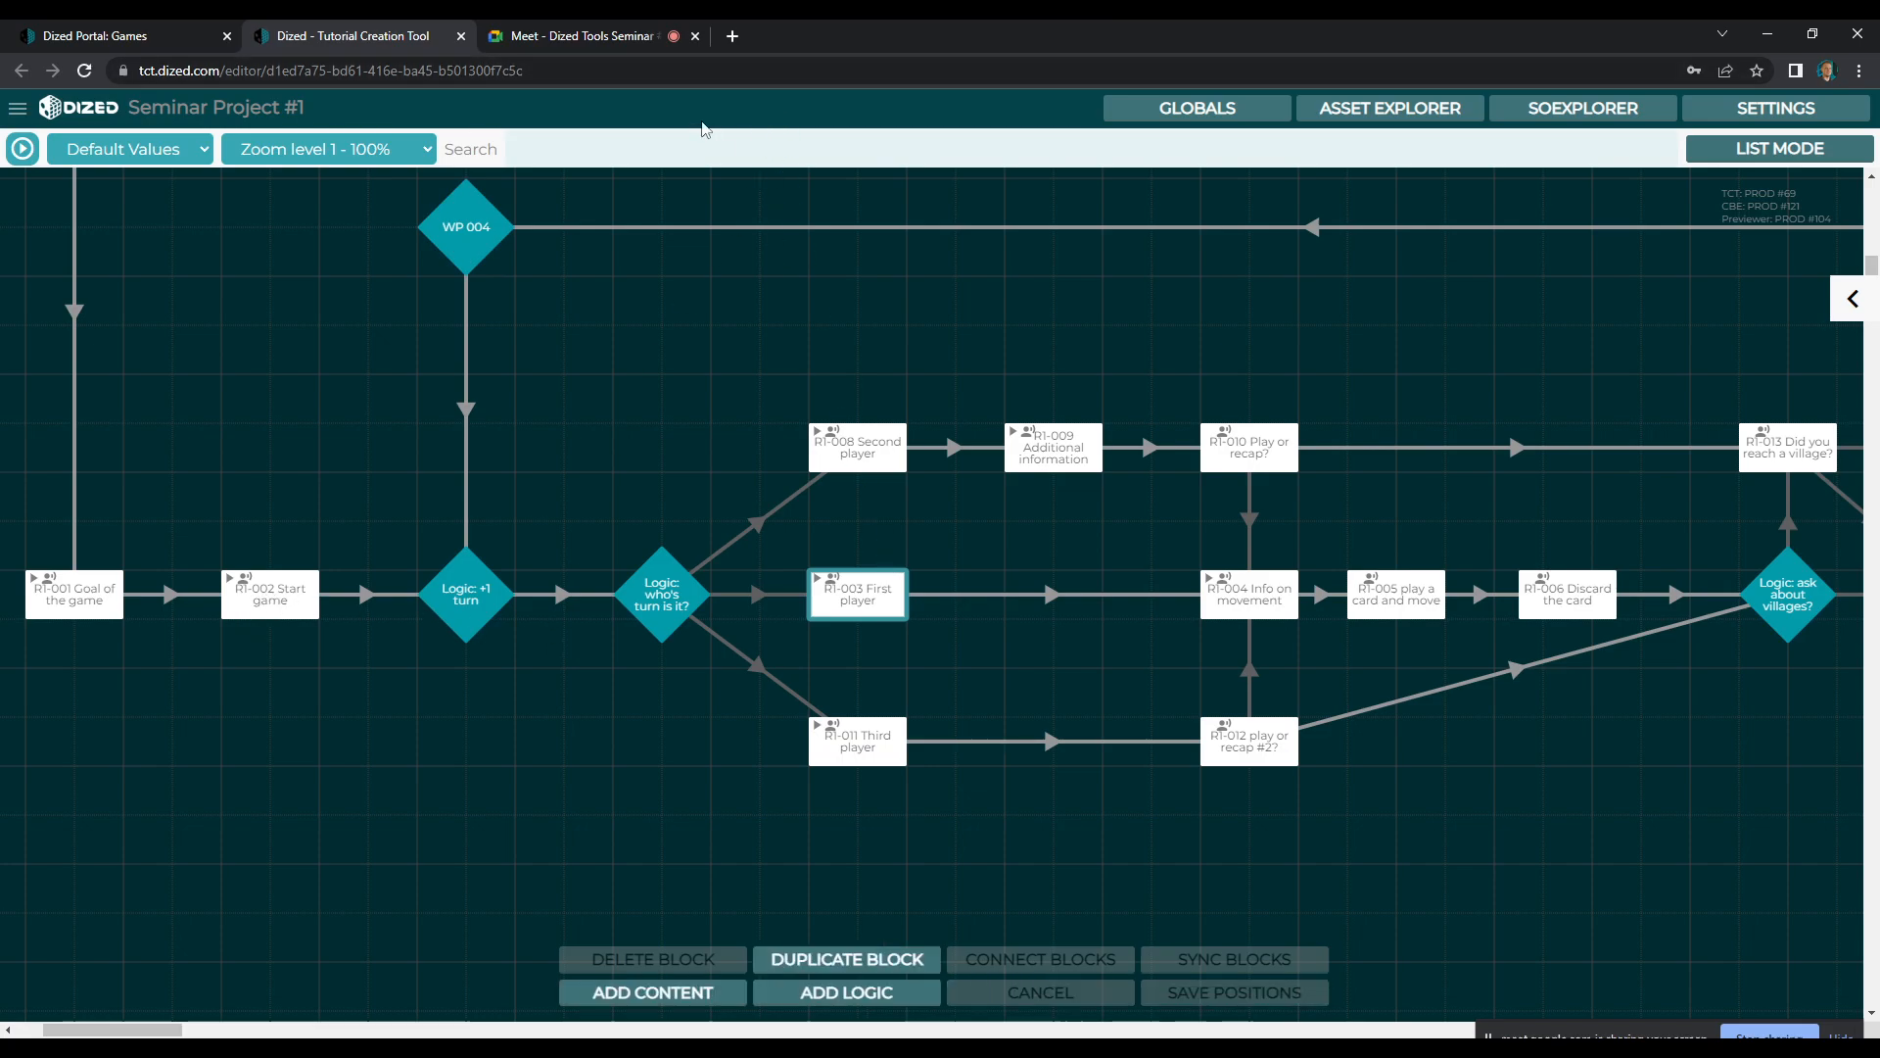
{"action": "key", "text": "F5"}
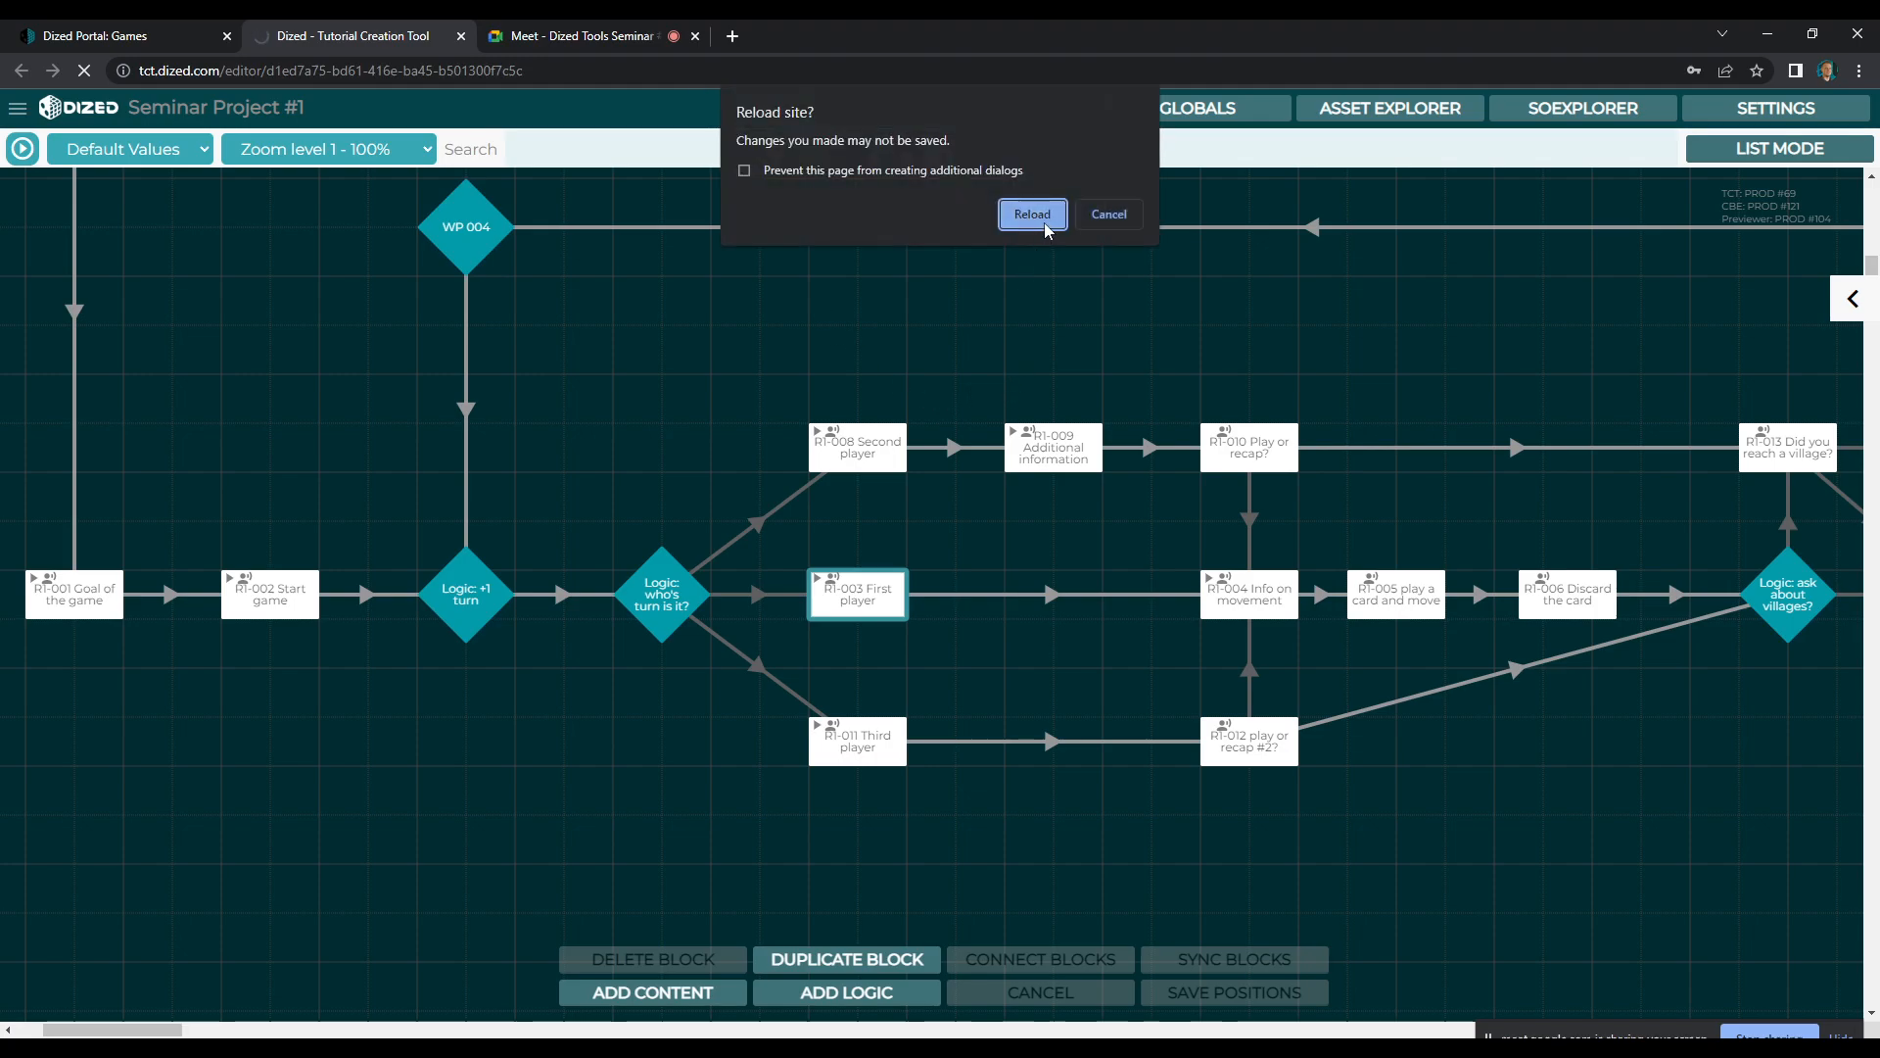
{"action": "left_click", "coordinate": [1045, 224]}
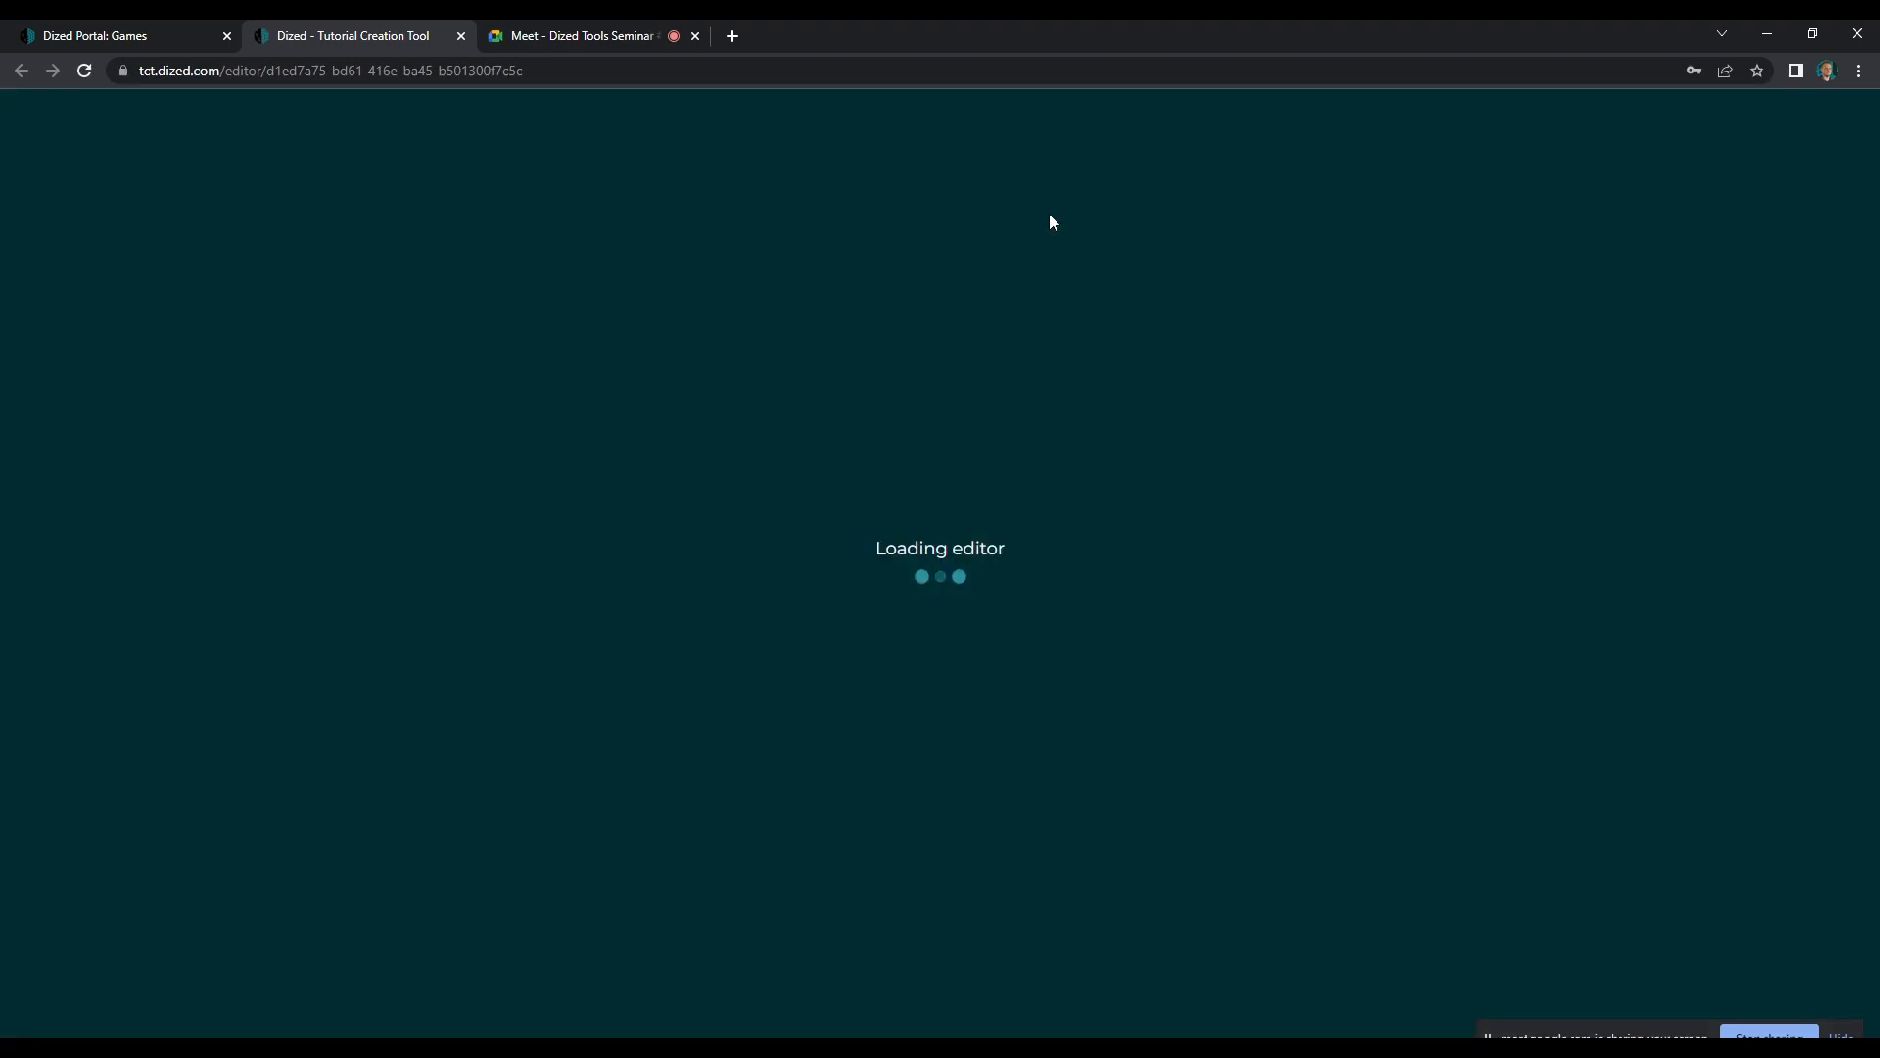
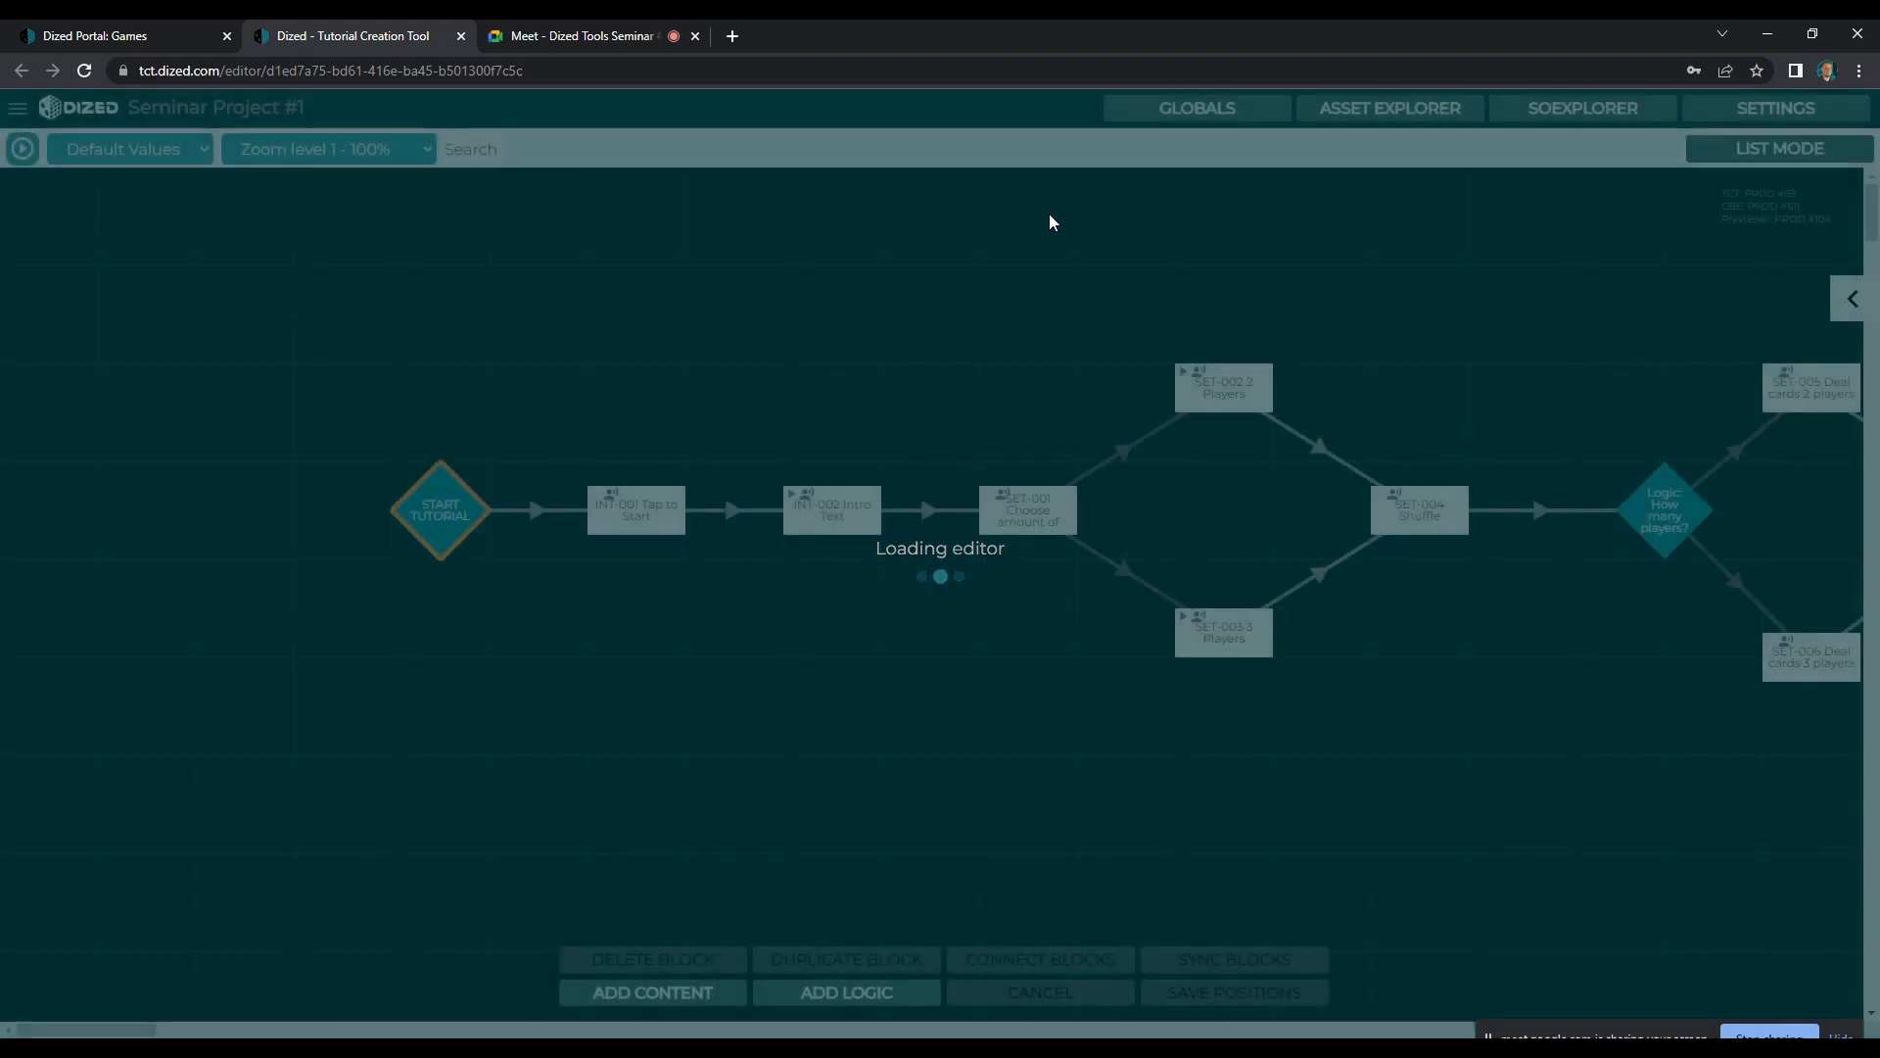
Reopen the R1-003 First player scene from the flowchart and dismiss the quick reference guide
{"action": "scroll", "coordinate": [676, 544], "scroll_direction": "down", "scroll_amount": 10}
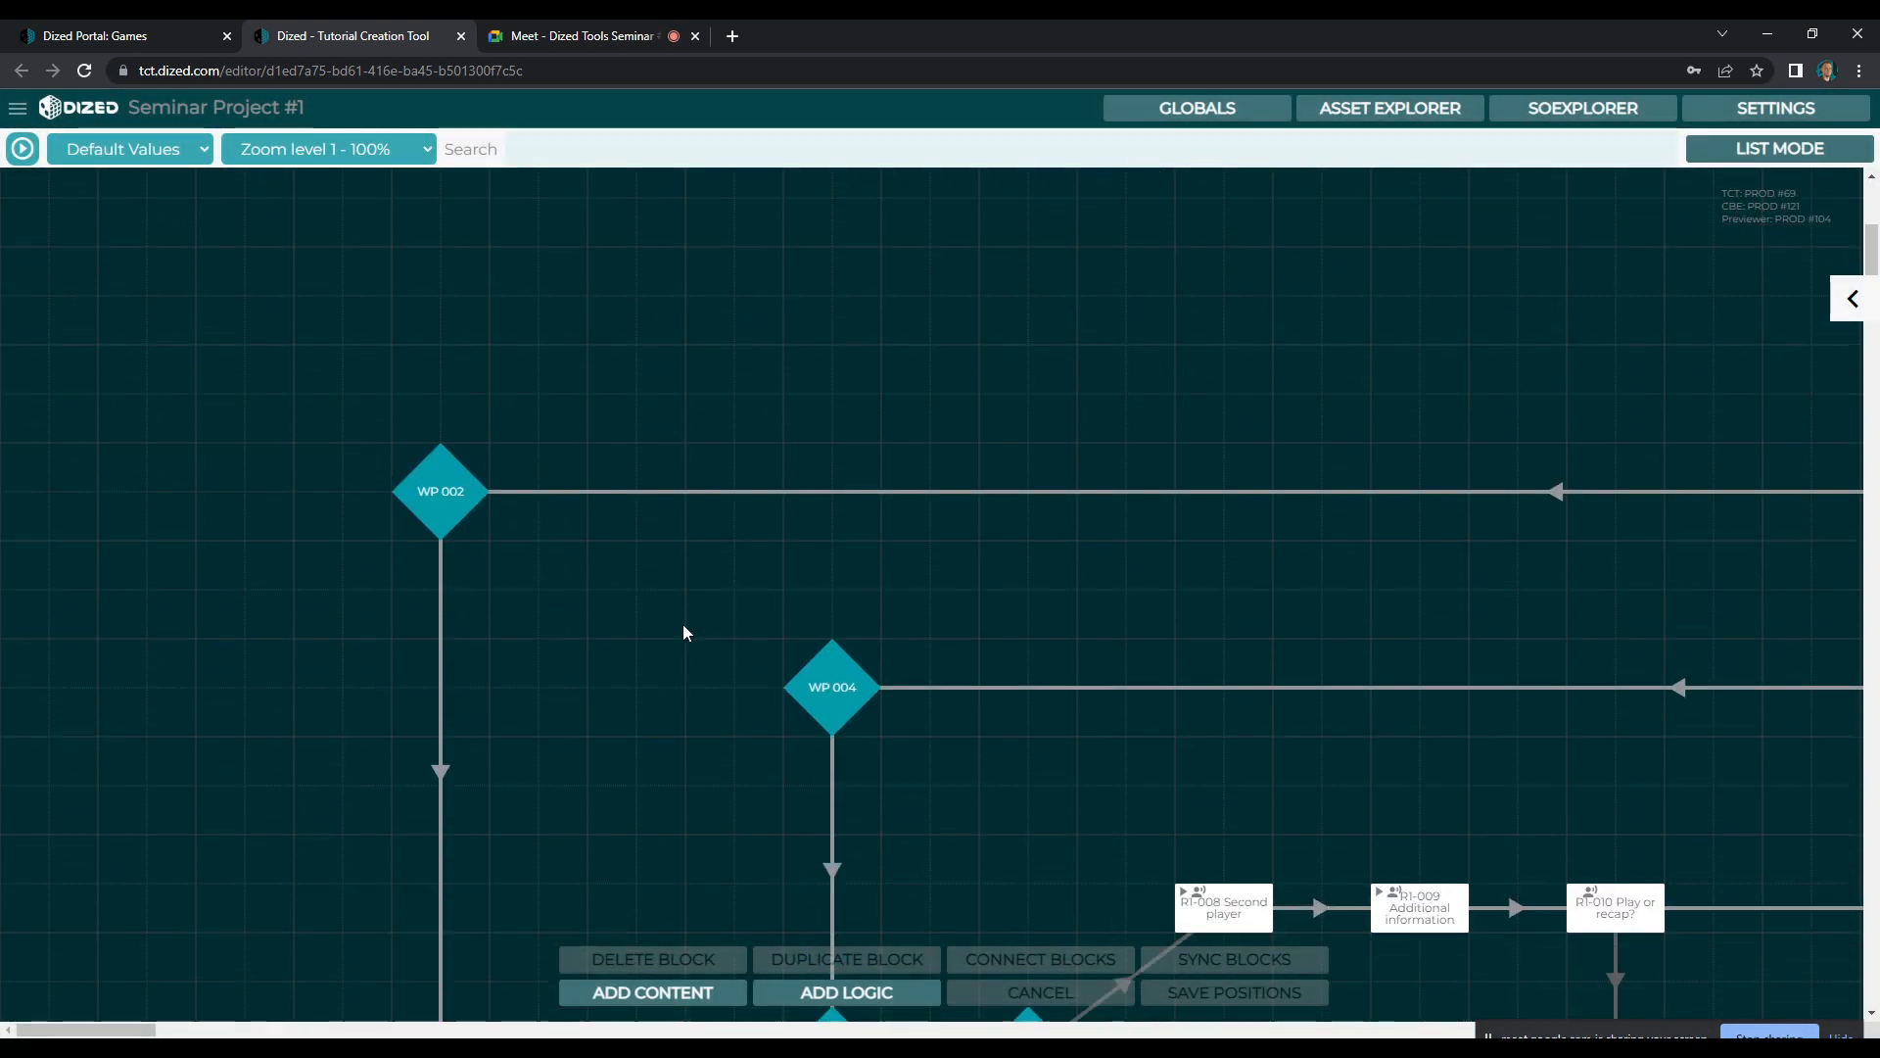
{"action": "left_click_drag", "start_coordinate": [137, 1028], "coordinate": [161, 1028]}
{"action": "left_click", "coordinate": [923, 588]}
{"action": "double_click", "coordinate": [923, 588]}
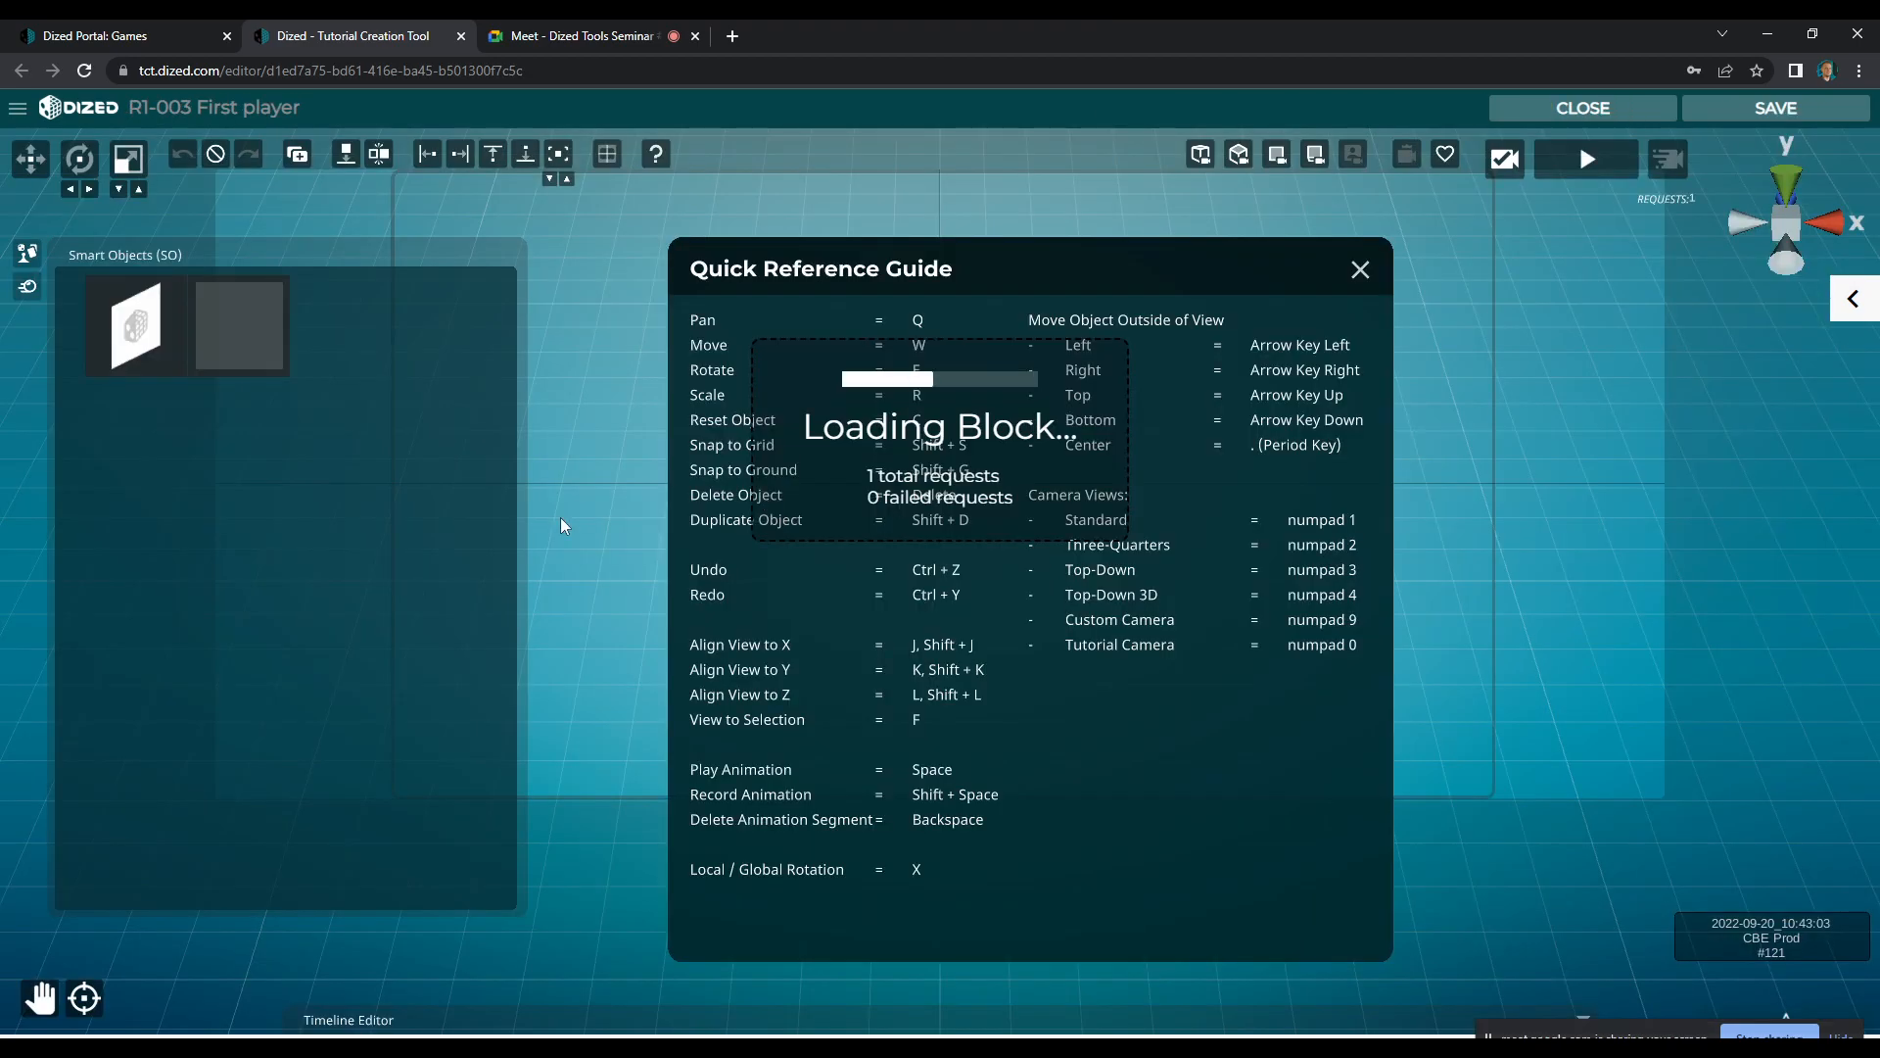
{"action": "left_click", "coordinate": [1356, 266]}
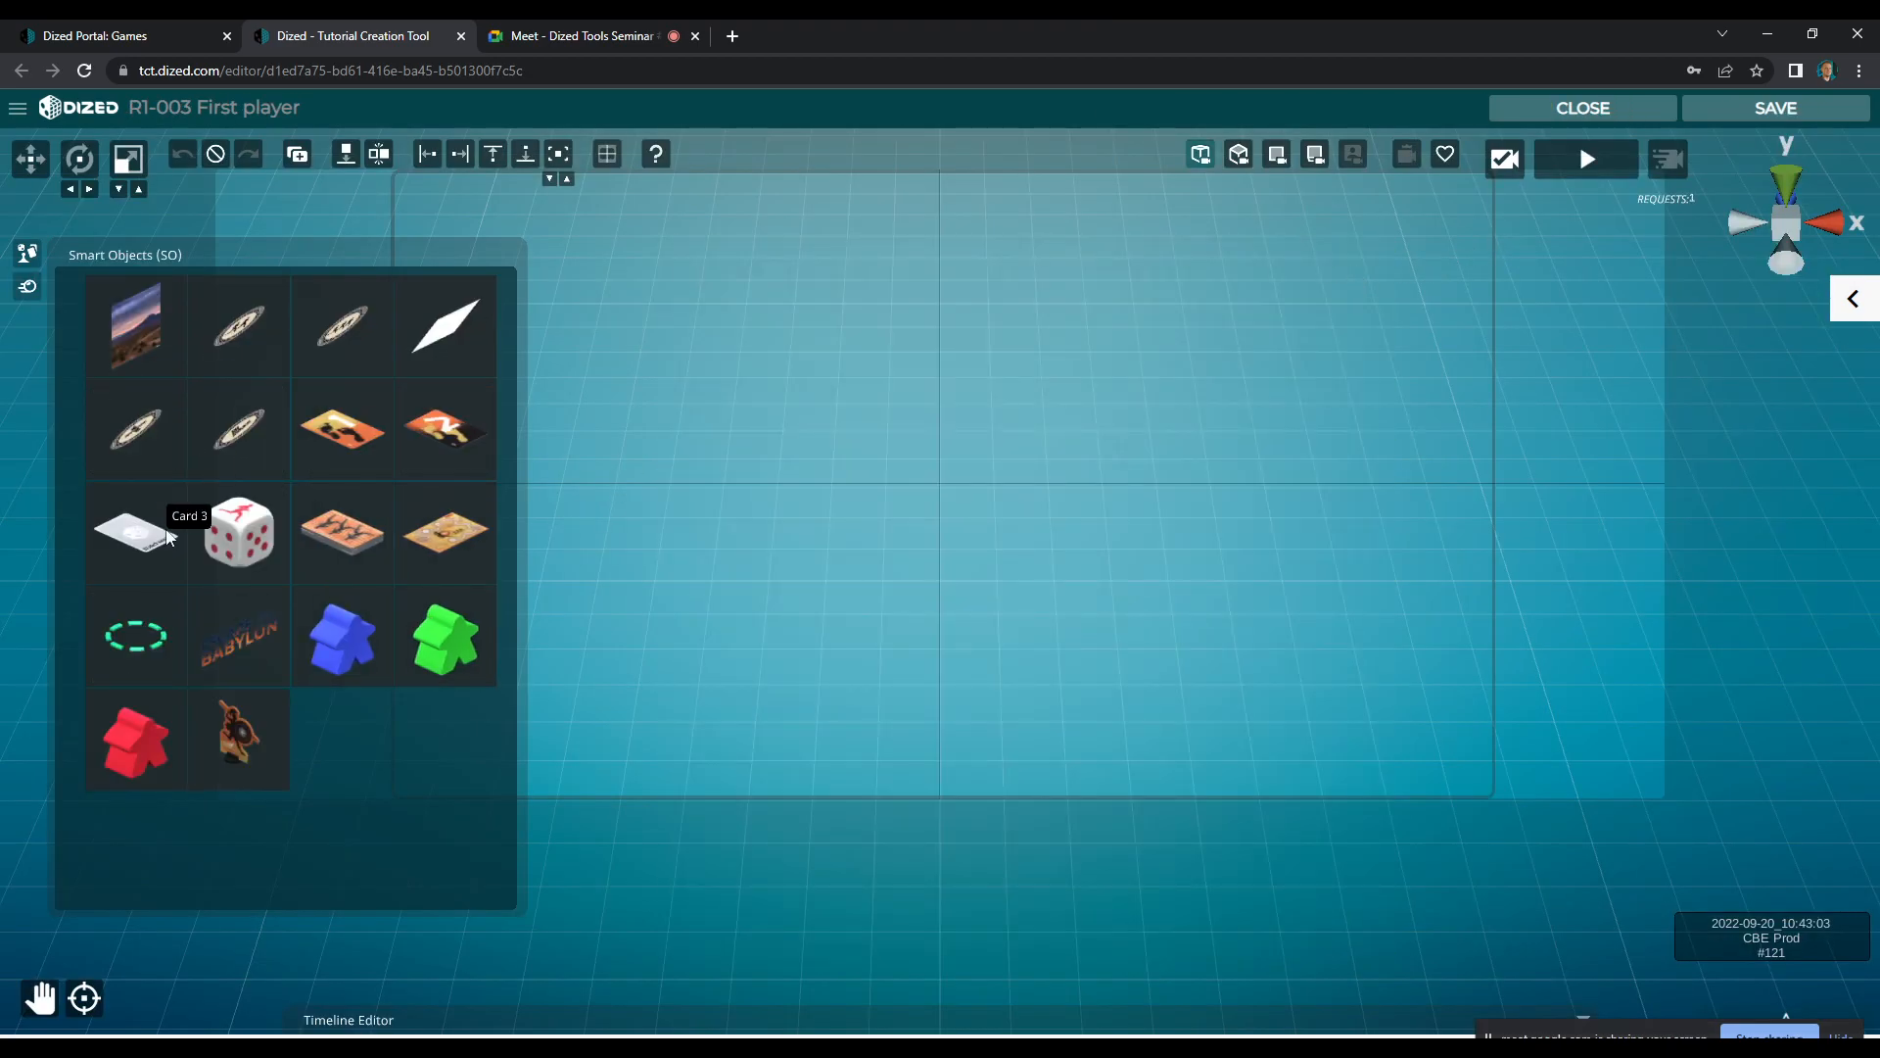
Place a blue, a green and a red meeple in a row across the middle of the scene and snap all three to the ground
{"action": "left_click", "coordinate": [341, 639]}
{"action": "left_click_drag", "start_coordinate": [446, 639], "coordinate": [939, 490]}
{"action": "left_click_drag", "start_coordinate": [126, 743], "coordinate": [1099, 485]}
{"action": "left_click_drag", "start_coordinate": [1257, 642], "coordinate": [705, 318]}
{"action": "left_click", "coordinate": [344, 160]}
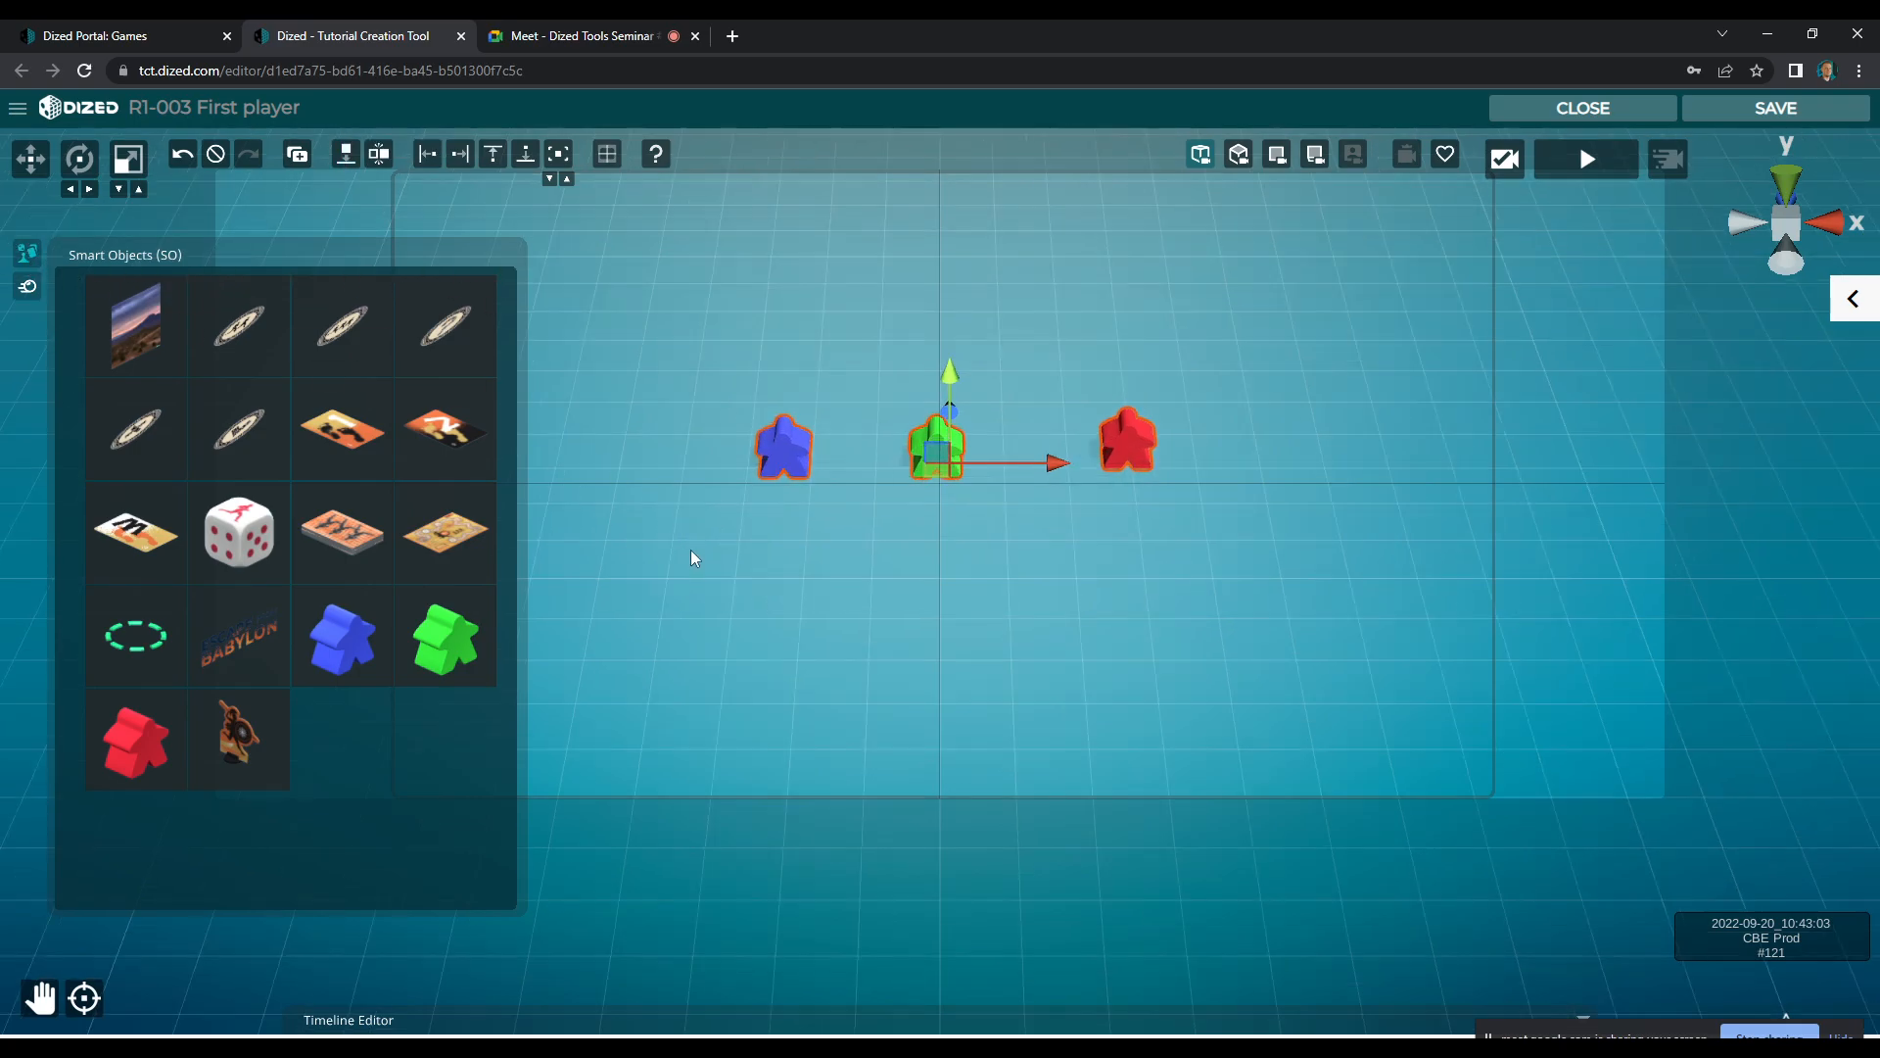
{"action": "left_click", "coordinate": [39, 258]}
{"action": "scroll", "coordinate": [722, 508], "scroll_direction": "up", "scroll_amount": 5}
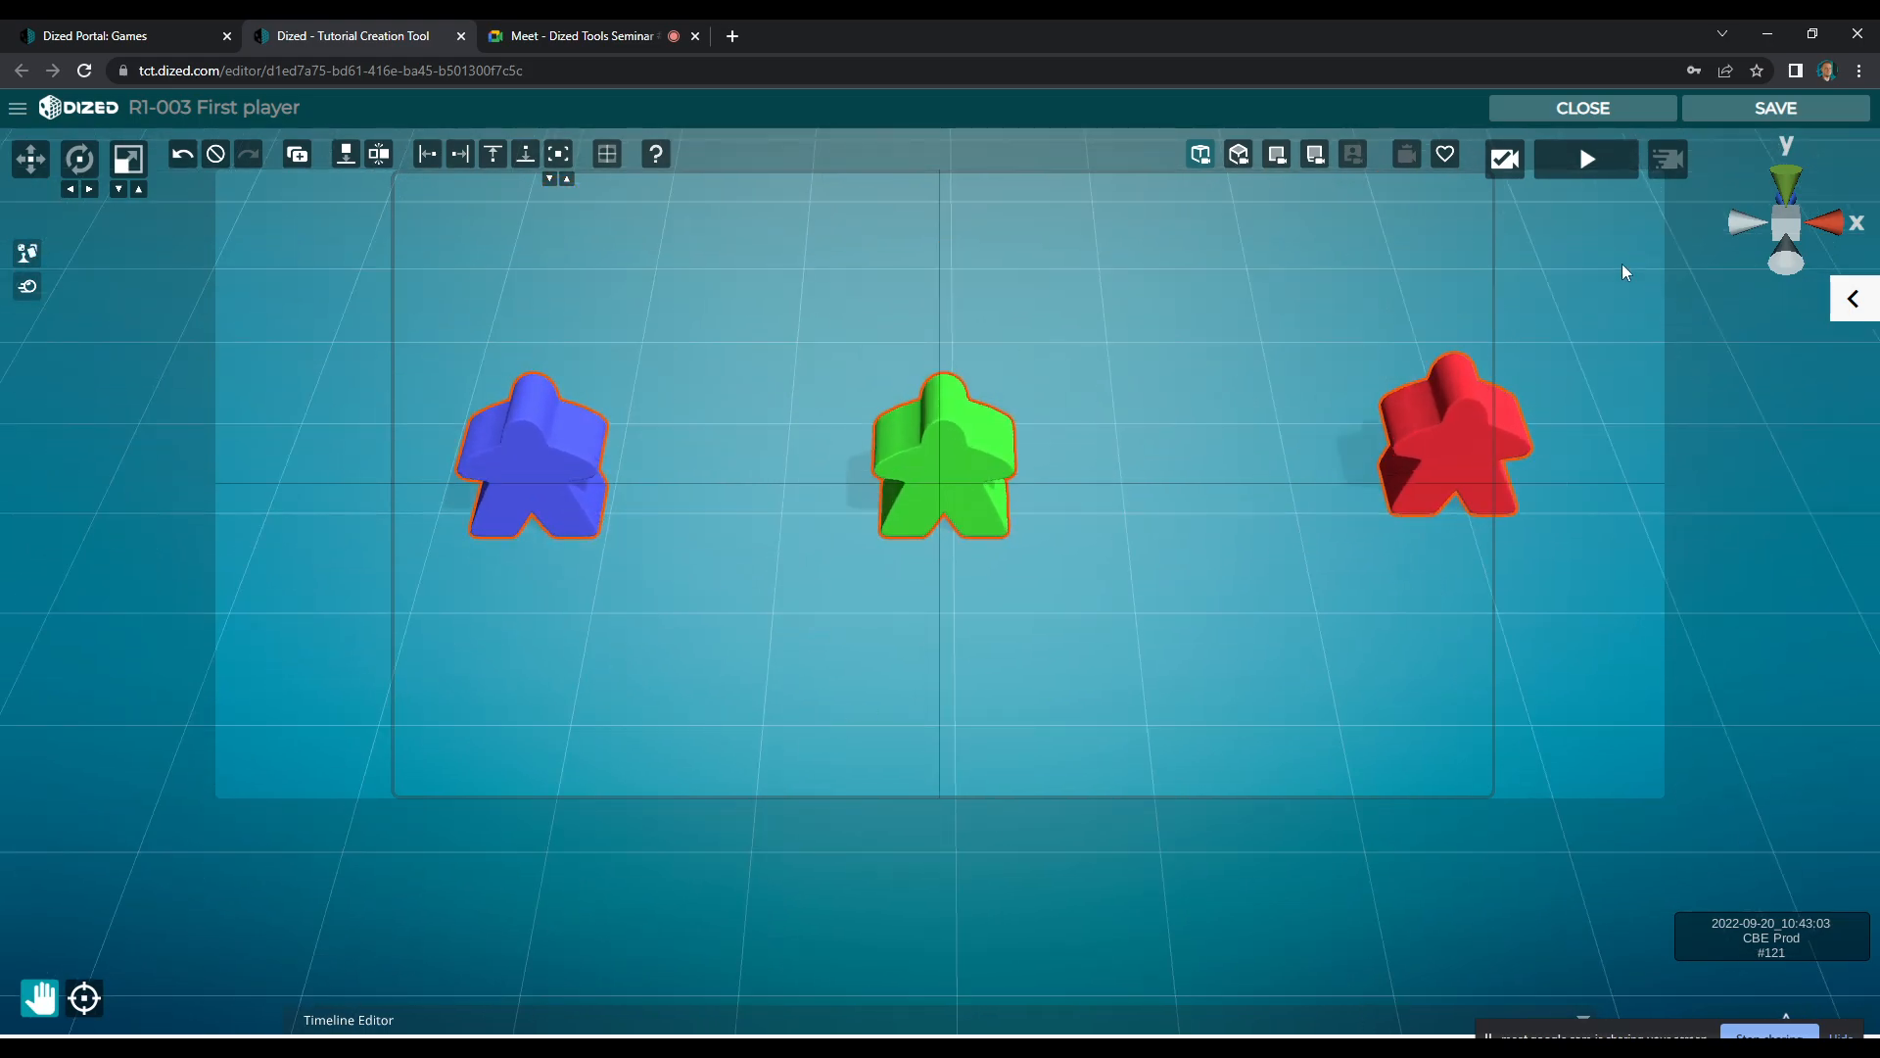
Move the red meeple close to the green one, turn it inward, and shift the green meeple slightly back
{"action": "key", "text": "w"}
{"action": "left_click", "coordinate": [1447, 453]}
{"action": "left_click_drag", "start_coordinate": [1447, 454], "coordinate": [1131, 453]}
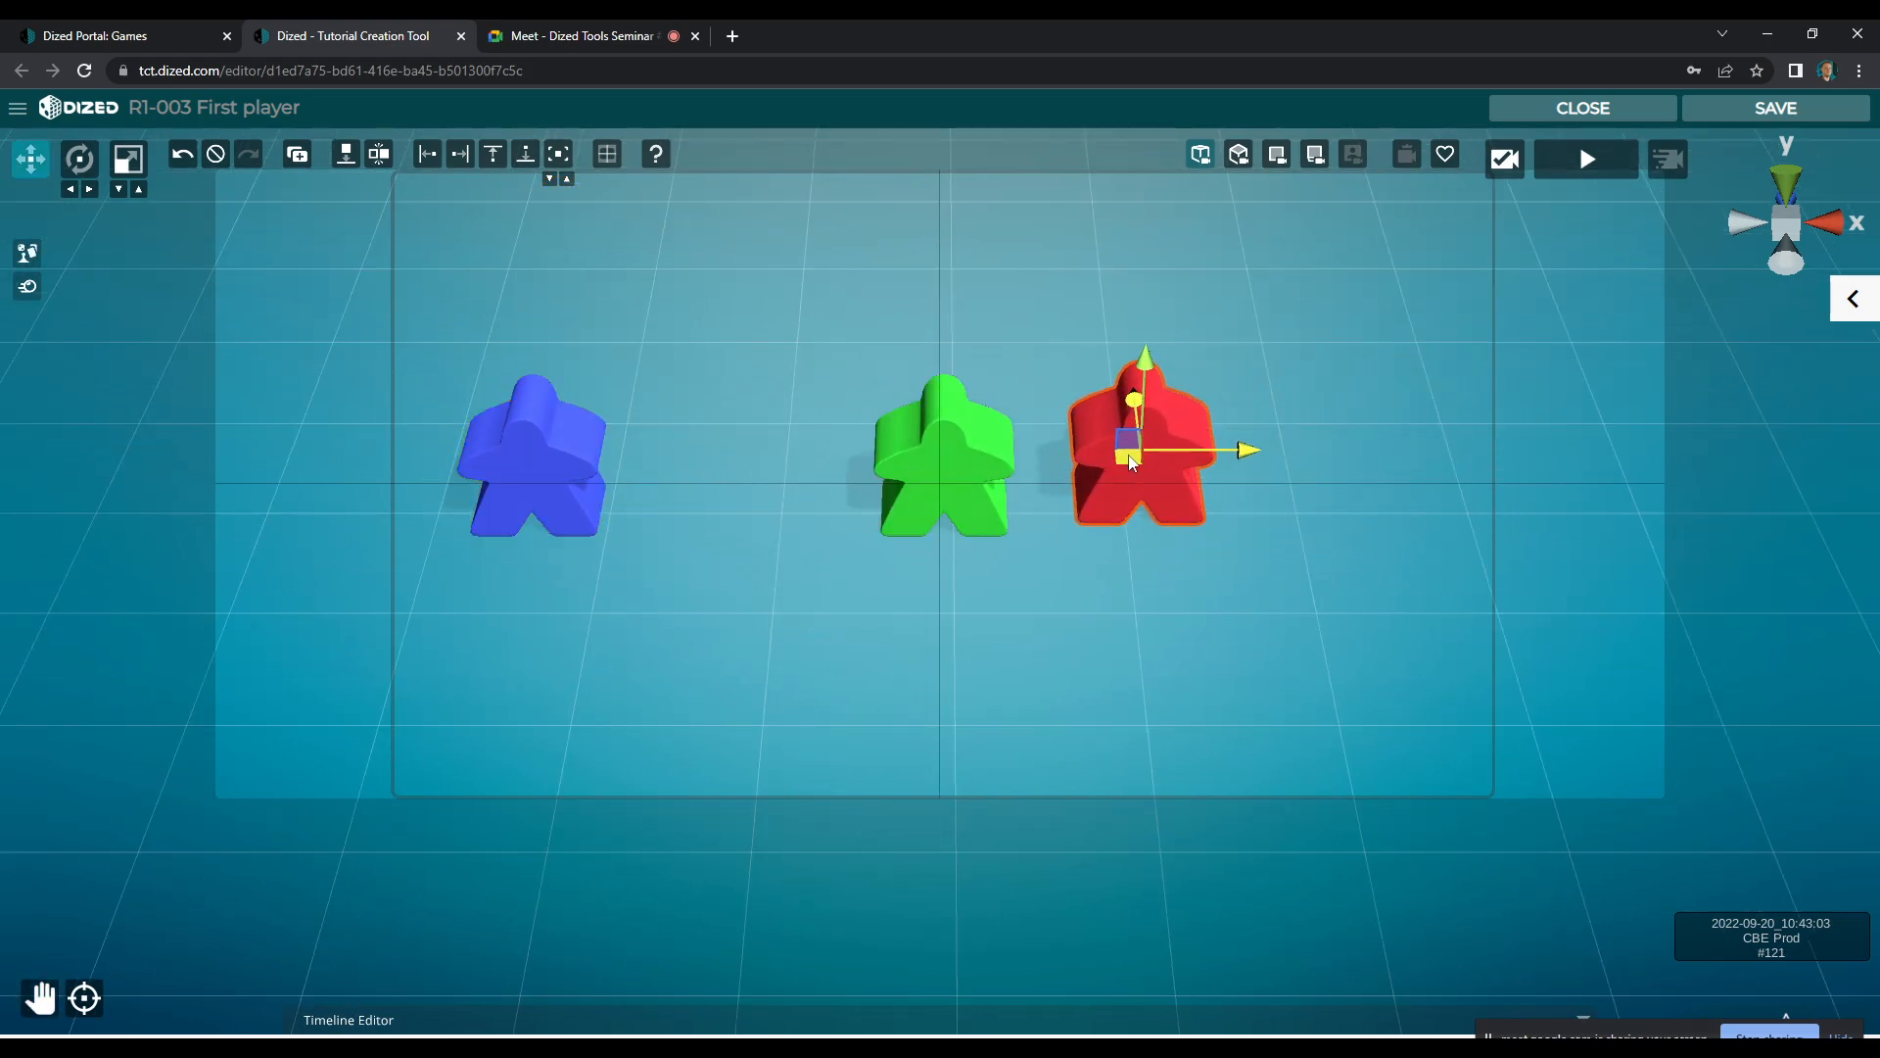
{"action": "key", "text": "e"}
{"action": "mouse_move", "coordinate": [1195, 516]}
{"action": "left_mouse_down"}
{"action": "mouse_move", "coordinate": [1155, 520]}
{"action": "mouse_move", "coordinate": [1178, 495]}
{"action": "left_mouse_up"}
{"action": "key", "text": "w"}
{"action": "left_click", "coordinate": [946, 421]}
{"action": "left_click_drag", "start_coordinate": [937, 449], "coordinate": [937, 429]}
{"action": "left_click", "coordinate": [1185, 497]}
{"action": "left_click_drag", "start_coordinate": [1185, 496], "coordinate": [1149, 479]}
Turn the blue meeple inward so it mirrors the red one on the opposite side of the green meeple
{"action": "left_click", "coordinate": [597, 494]}
{"action": "key", "text": "e"}
{"action": "left_click_drag", "start_coordinate": [575, 532], "coordinate": [741, 477]}
{"action": "key", "text": "w"}
Frame the three meeples in a closer, slightly angled view and save it as the tutorial camera
{"action": "scroll", "coordinate": [874, 523], "scroll_direction": "up", "scroll_amount": 4}
{"action": "scroll", "coordinate": [891, 532], "scroll_direction": "down", "scroll_amount": 1}
{"action": "key", "text": "q"}
{"action": "left_click_drag", "start_coordinate": [895, 541], "coordinate": [814, 592]}
{"action": "scroll", "coordinate": [897, 654], "scroll_direction": "up", "scroll_amount": 1}
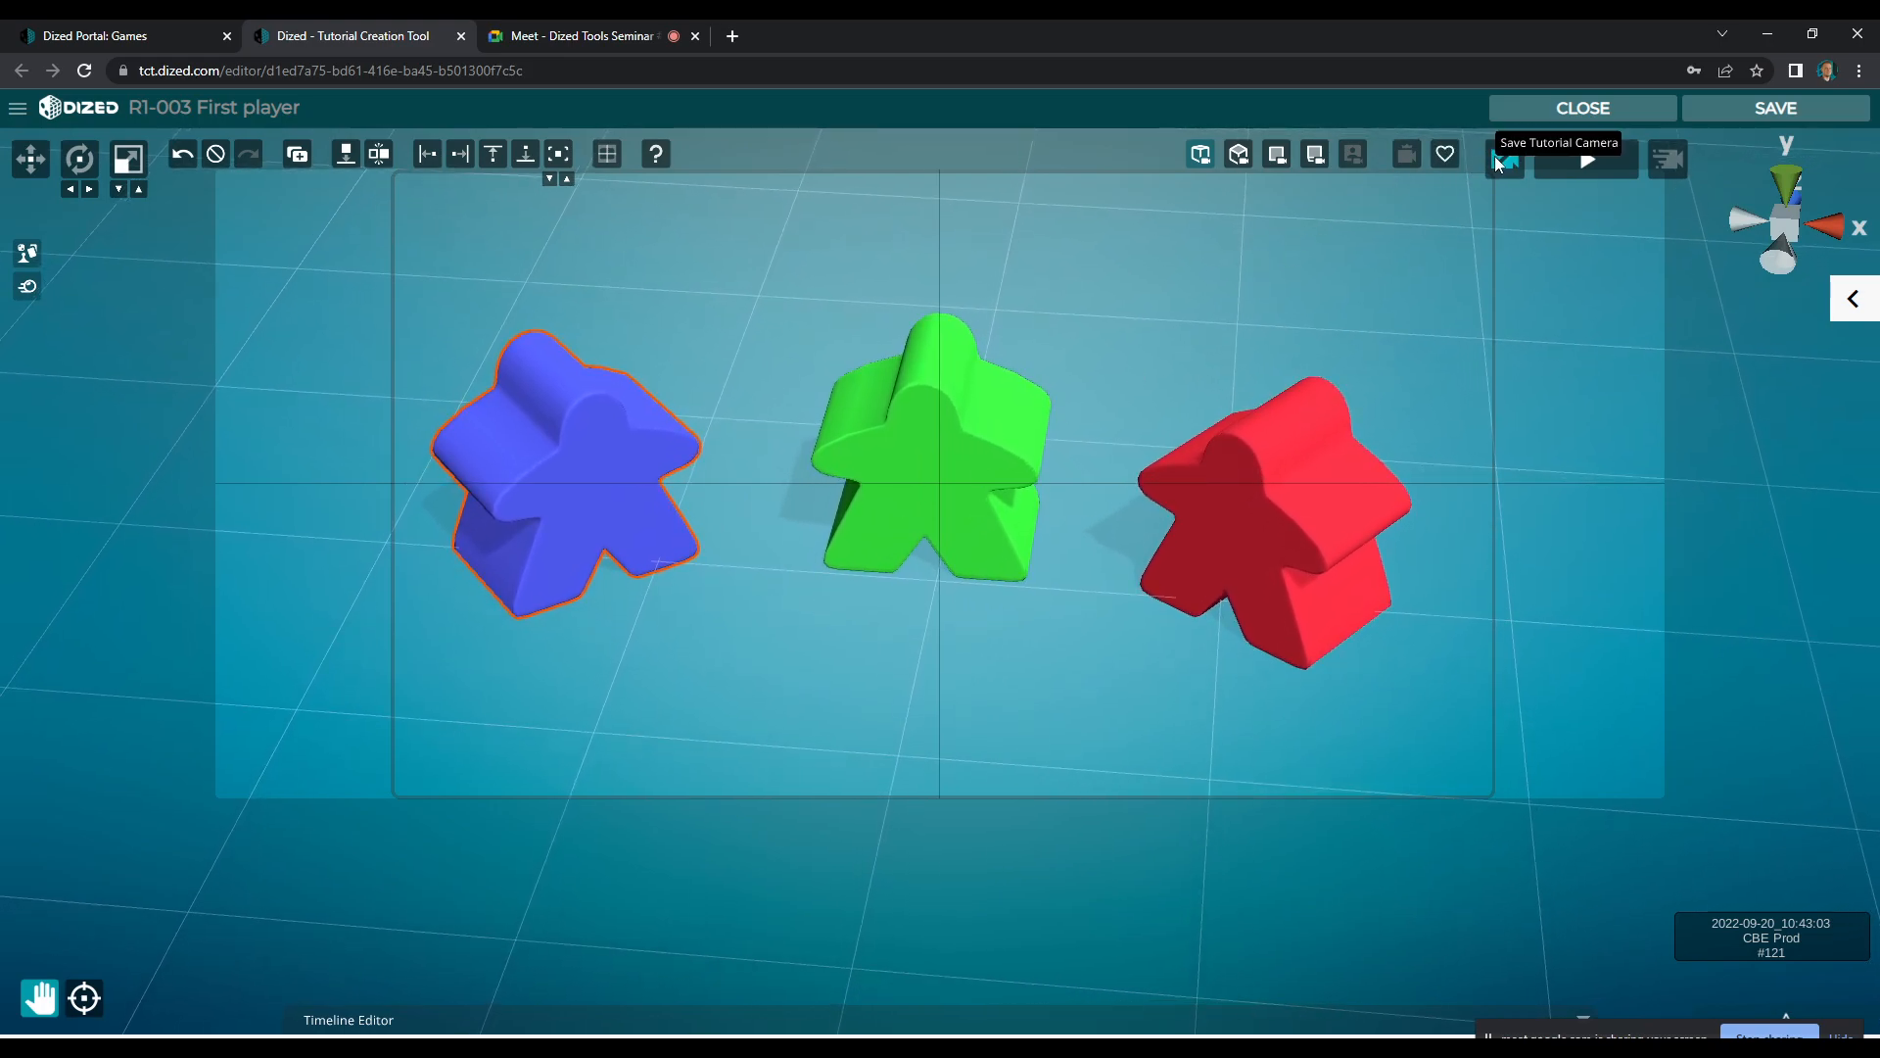
Open the timeline editor and record two animation segments for the blue meeple
{"action": "left_click", "coordinate": [651, 1024]}
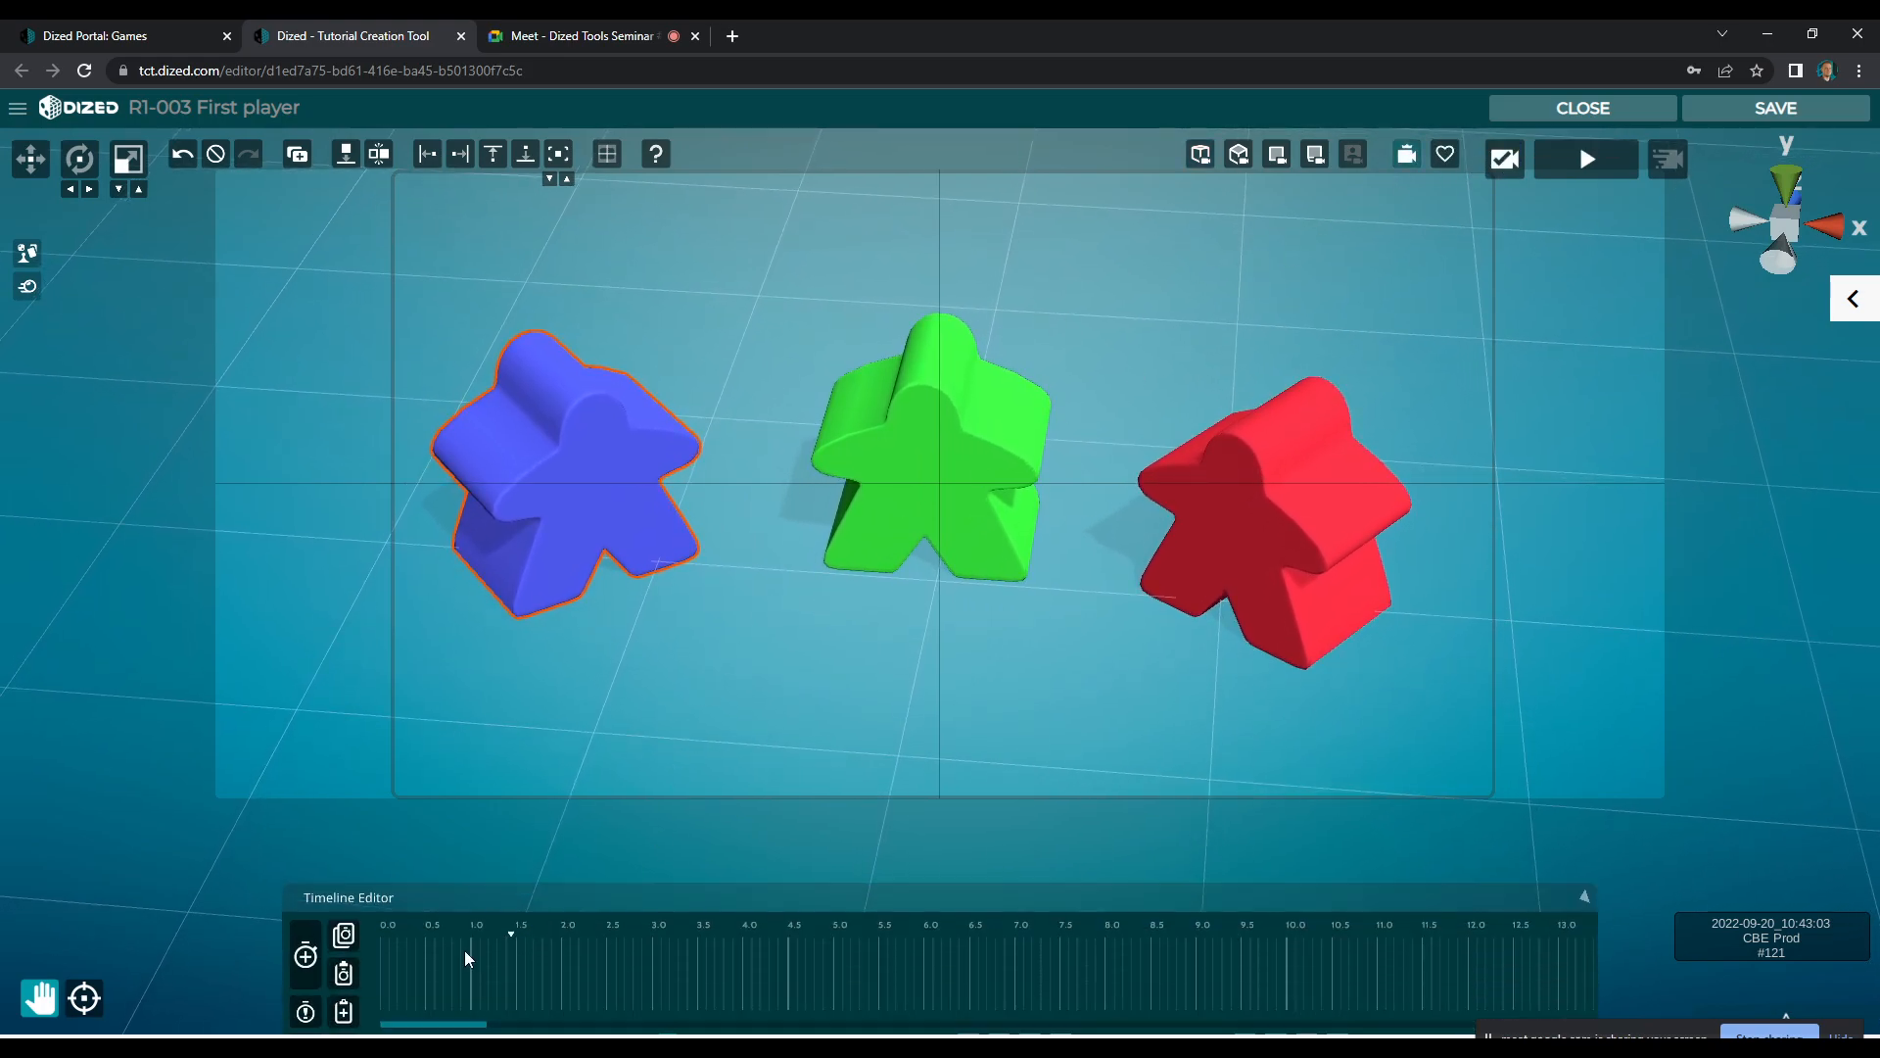
{"action": "left_click", "coordinate": [575, 524]}
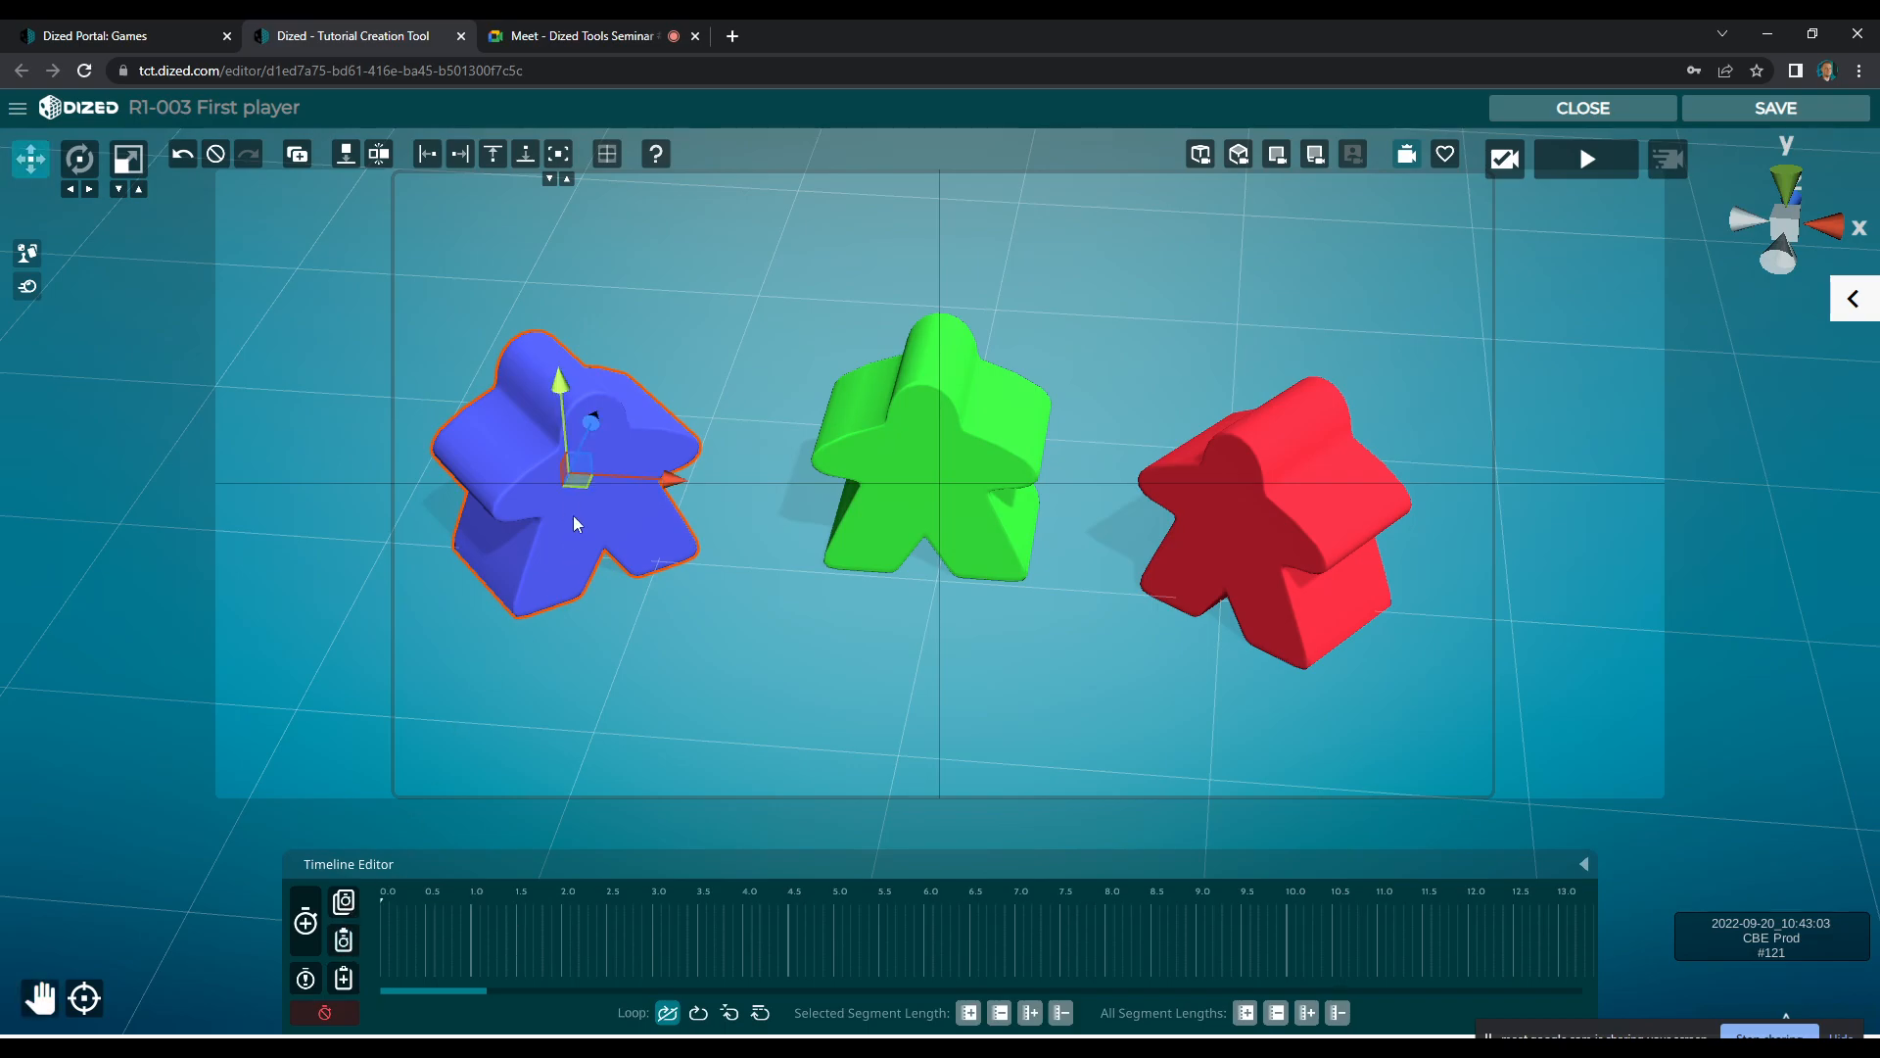
{"action": "left_click", "coordinate": [309, 938]}
{"action": "left_click", "coordinate": [309, 933]}
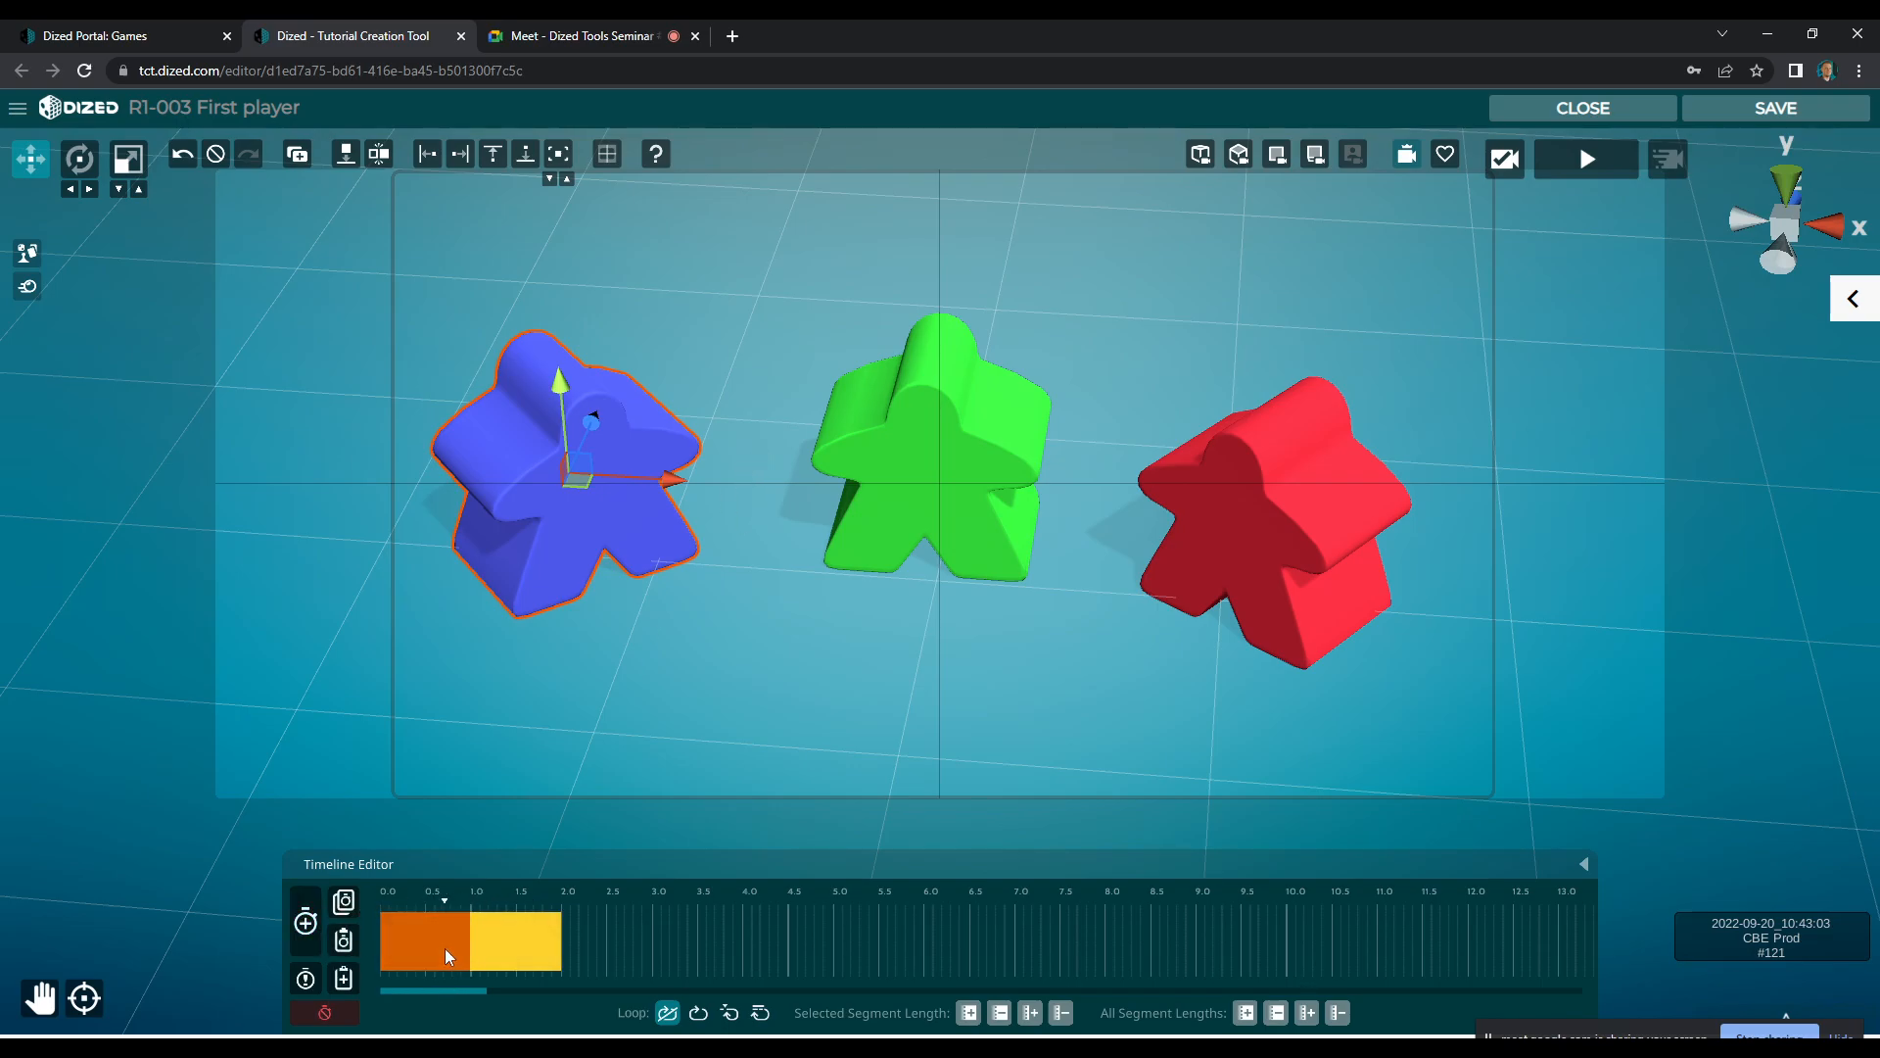
Change the end of the blue meeple's first segment so that it turns to face forward
{"action": "right_click", "coordinate": [441, 952]}
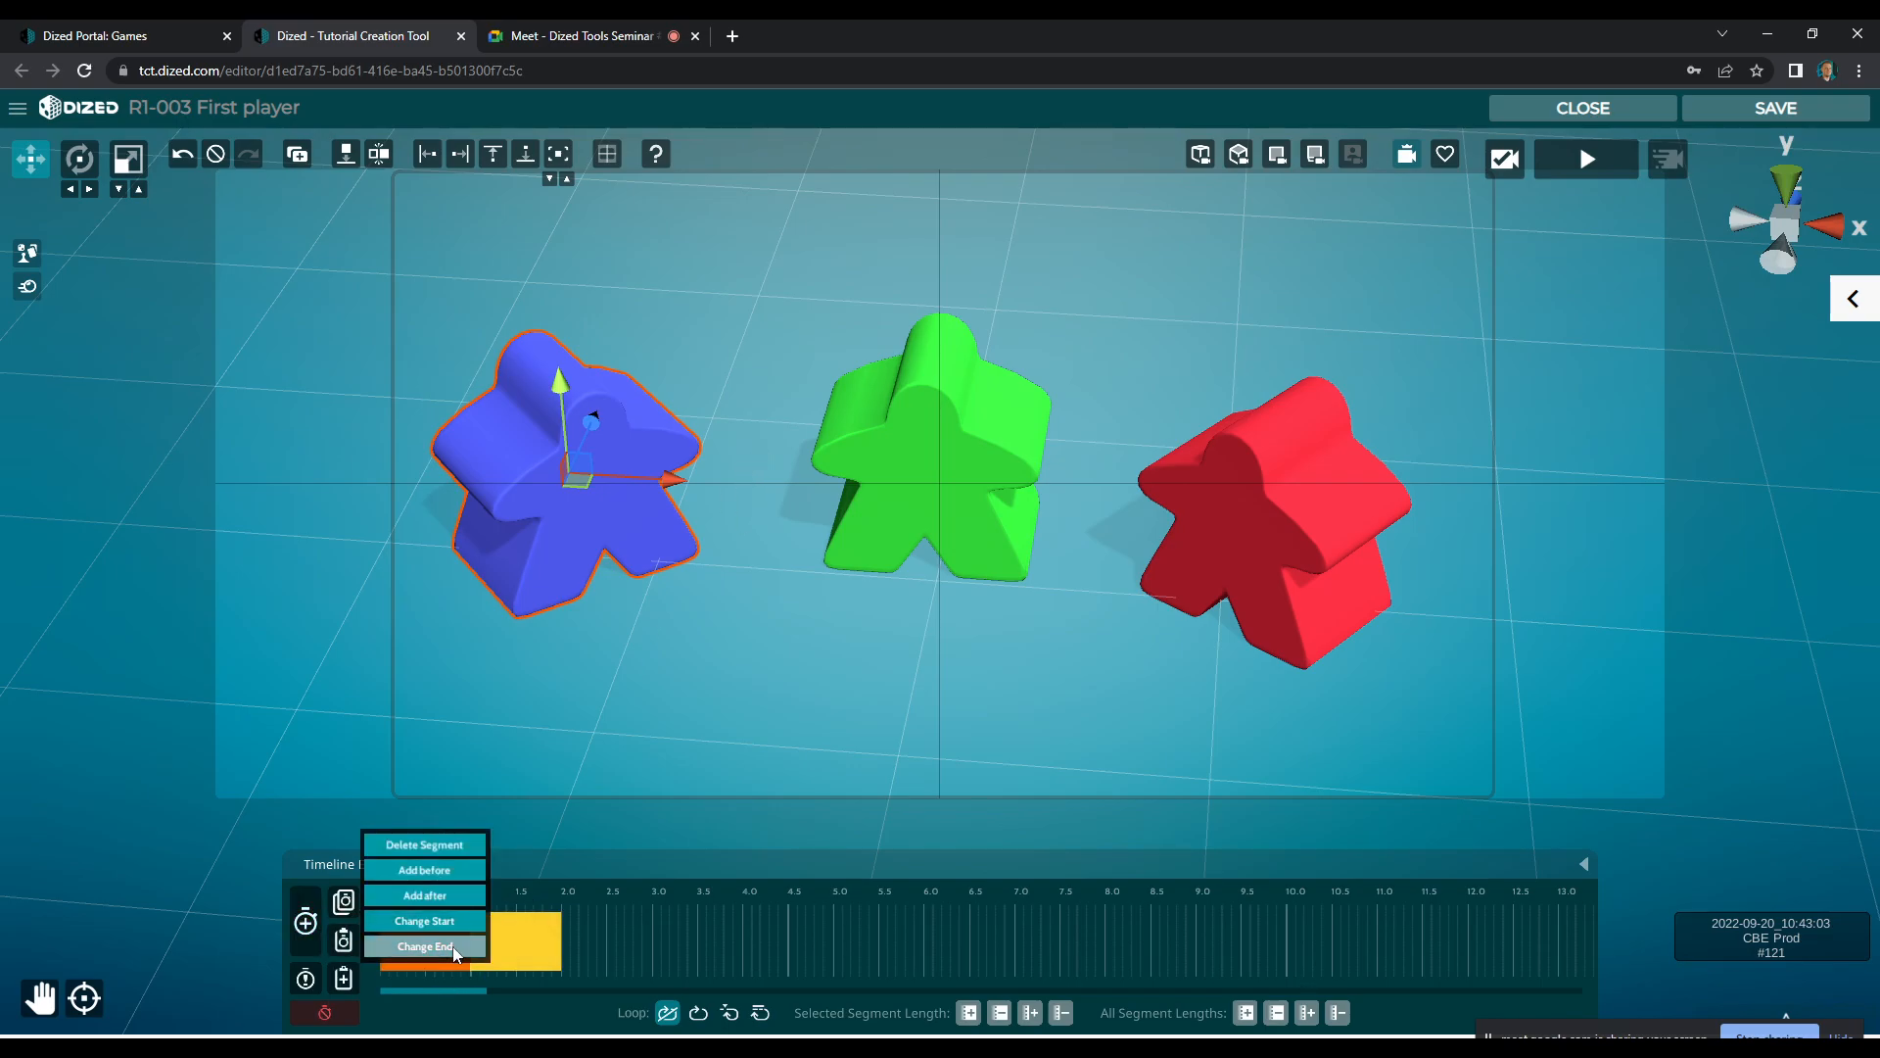
{"action": "left_click", "coordinate": [448, 949]}
{"action": "key", "text": "e"}
{"action": "left_click_drag", "start_coordinate": [643, 532], "coordinate": [617, 533]}
{"action": "left_click", "coordinate": [308, 910]}
Shorten and space out the blue meeple's two segments within about 1.5 seconds, loop the animation and play it
{"action": "left_click", "coordinate": [453, 946]}
{"action": "left_click_drag", "start_coordinate": [469, 944], "coordinate": [508, 951]}
{"action": "left_click", "coordinate": [487, 956]}
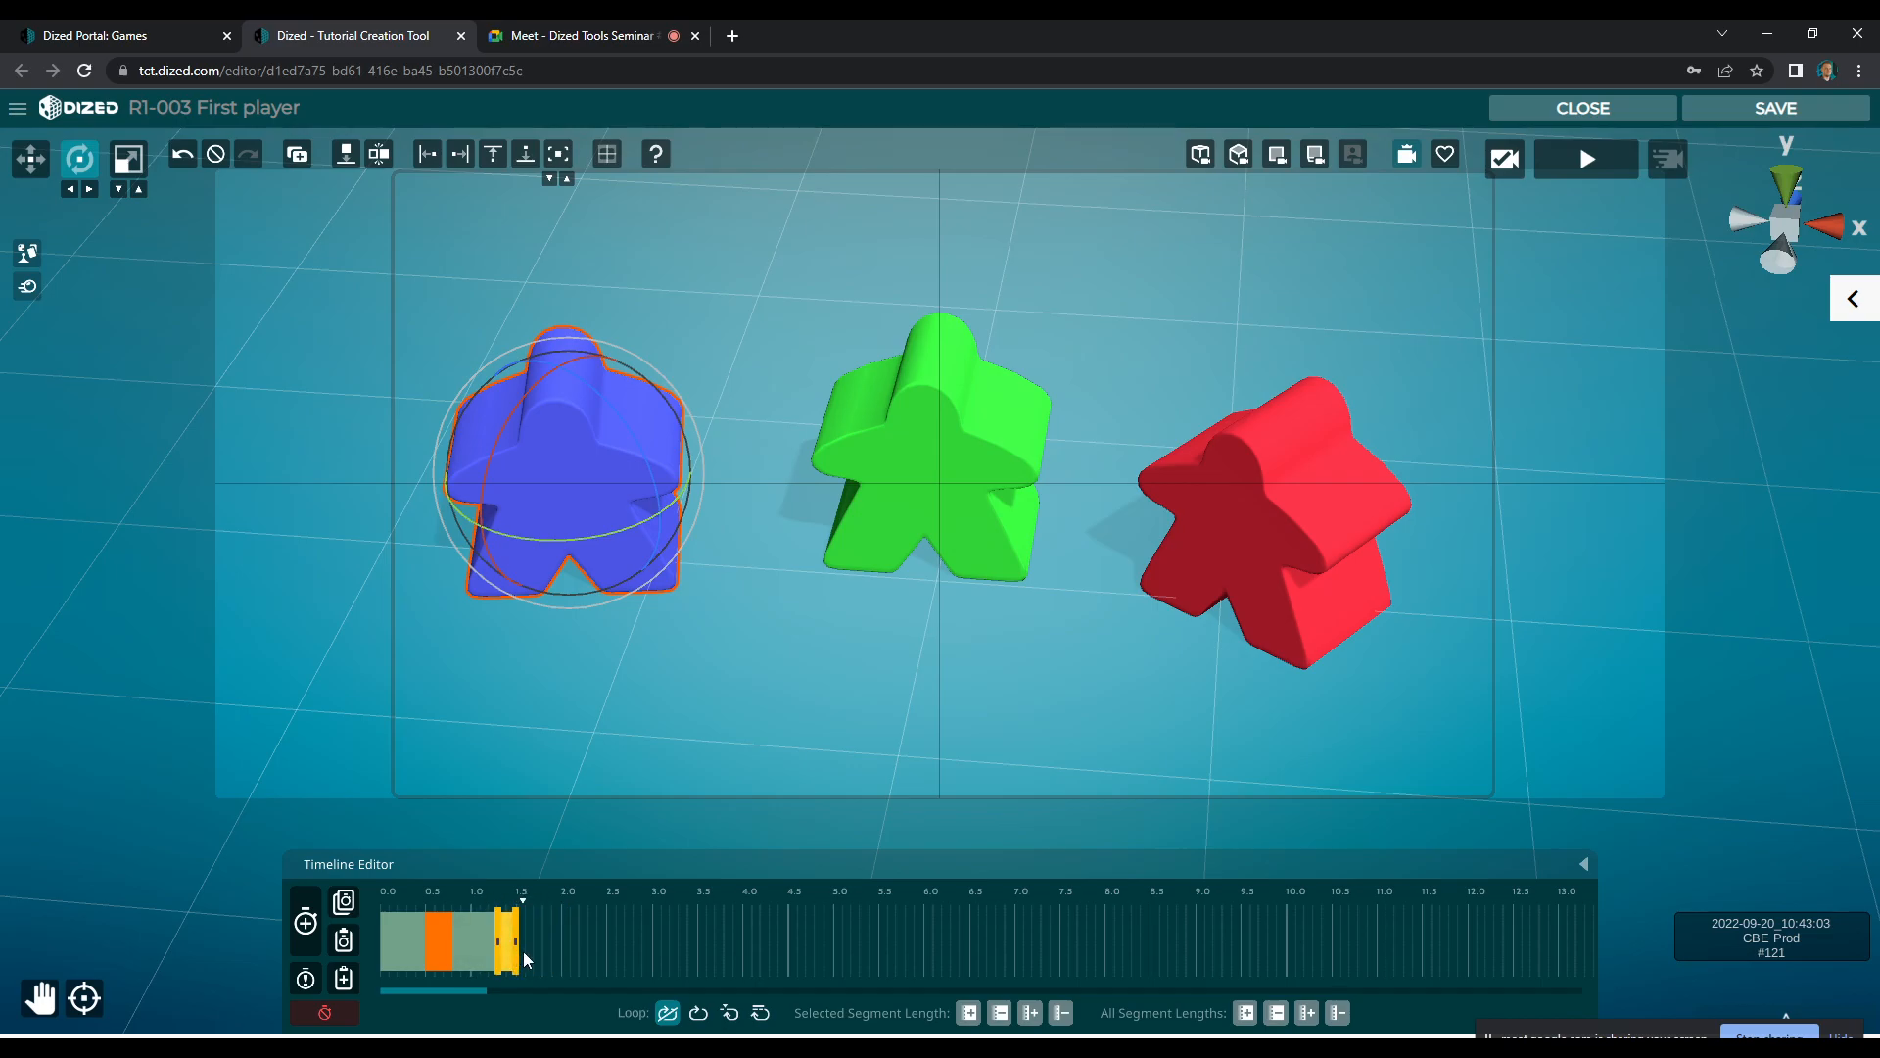
{"action": "left_click", "coordinate": [698, 1012]}
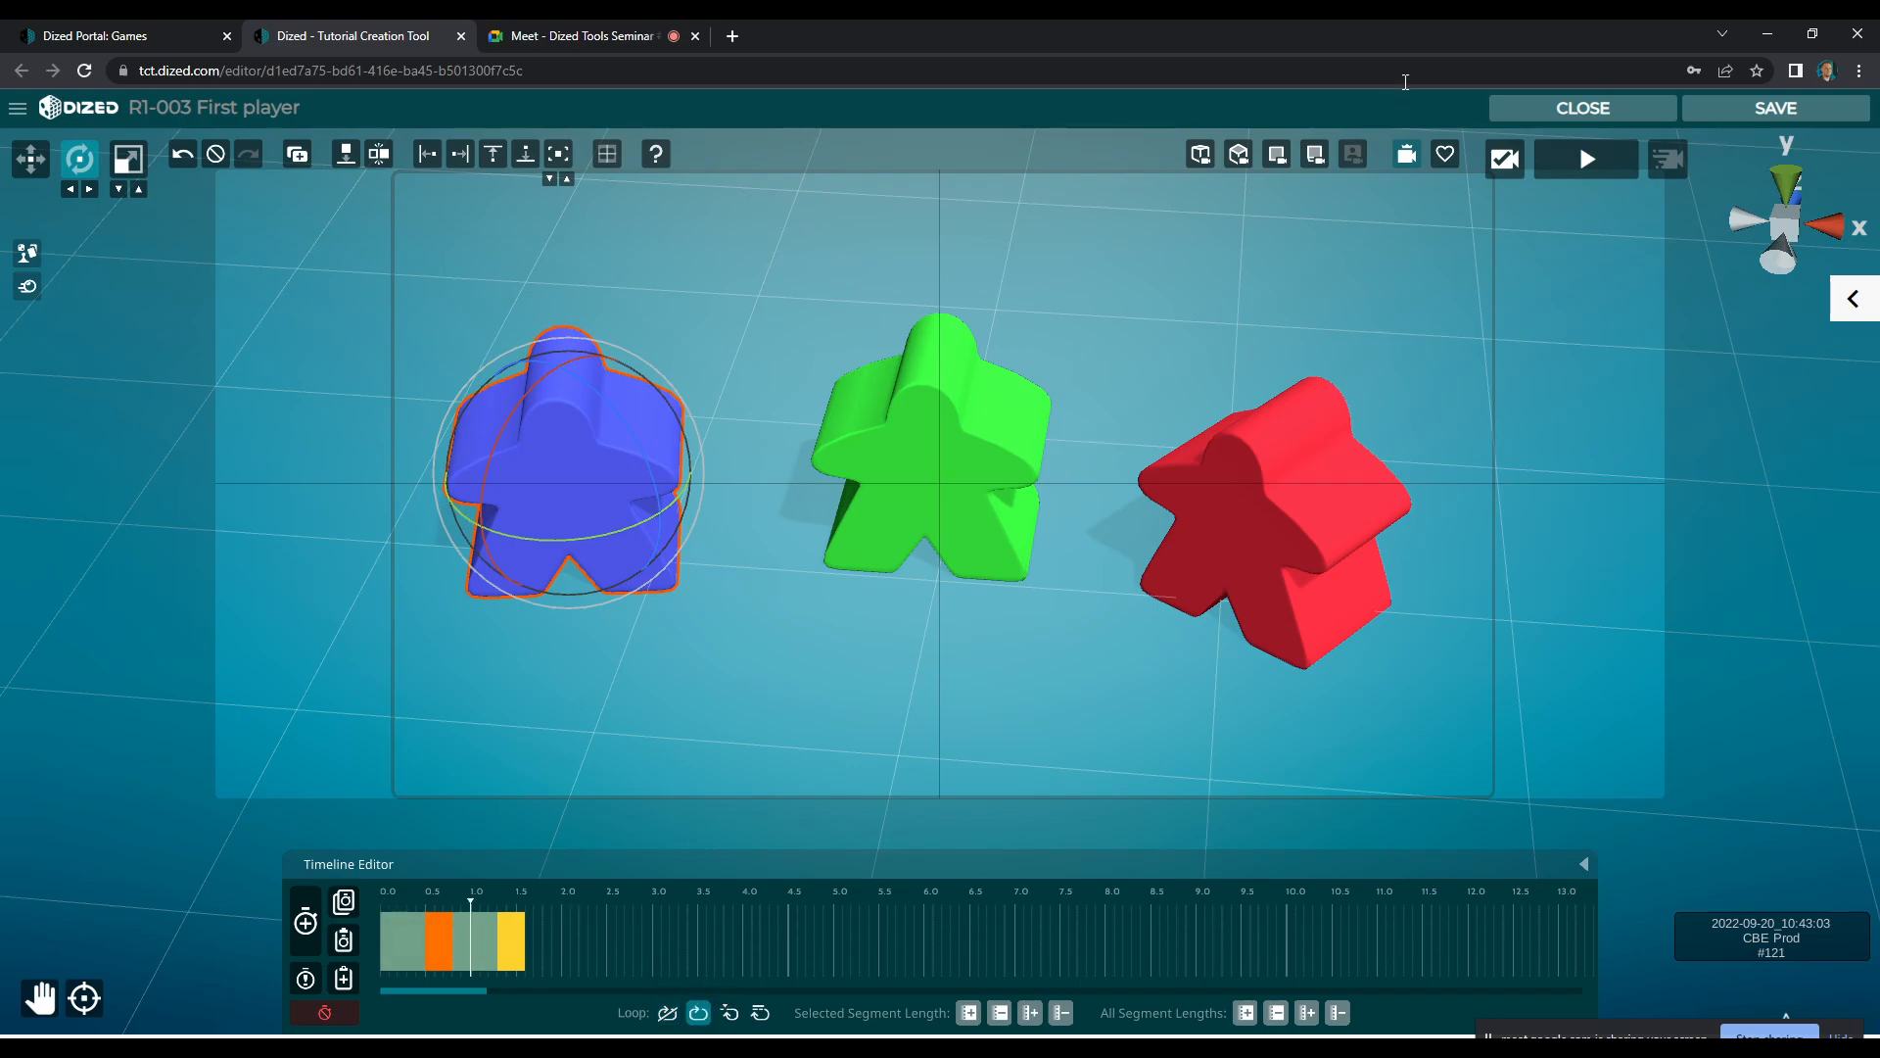
{"action": "left_click", "coordinate": [1592, 163]}
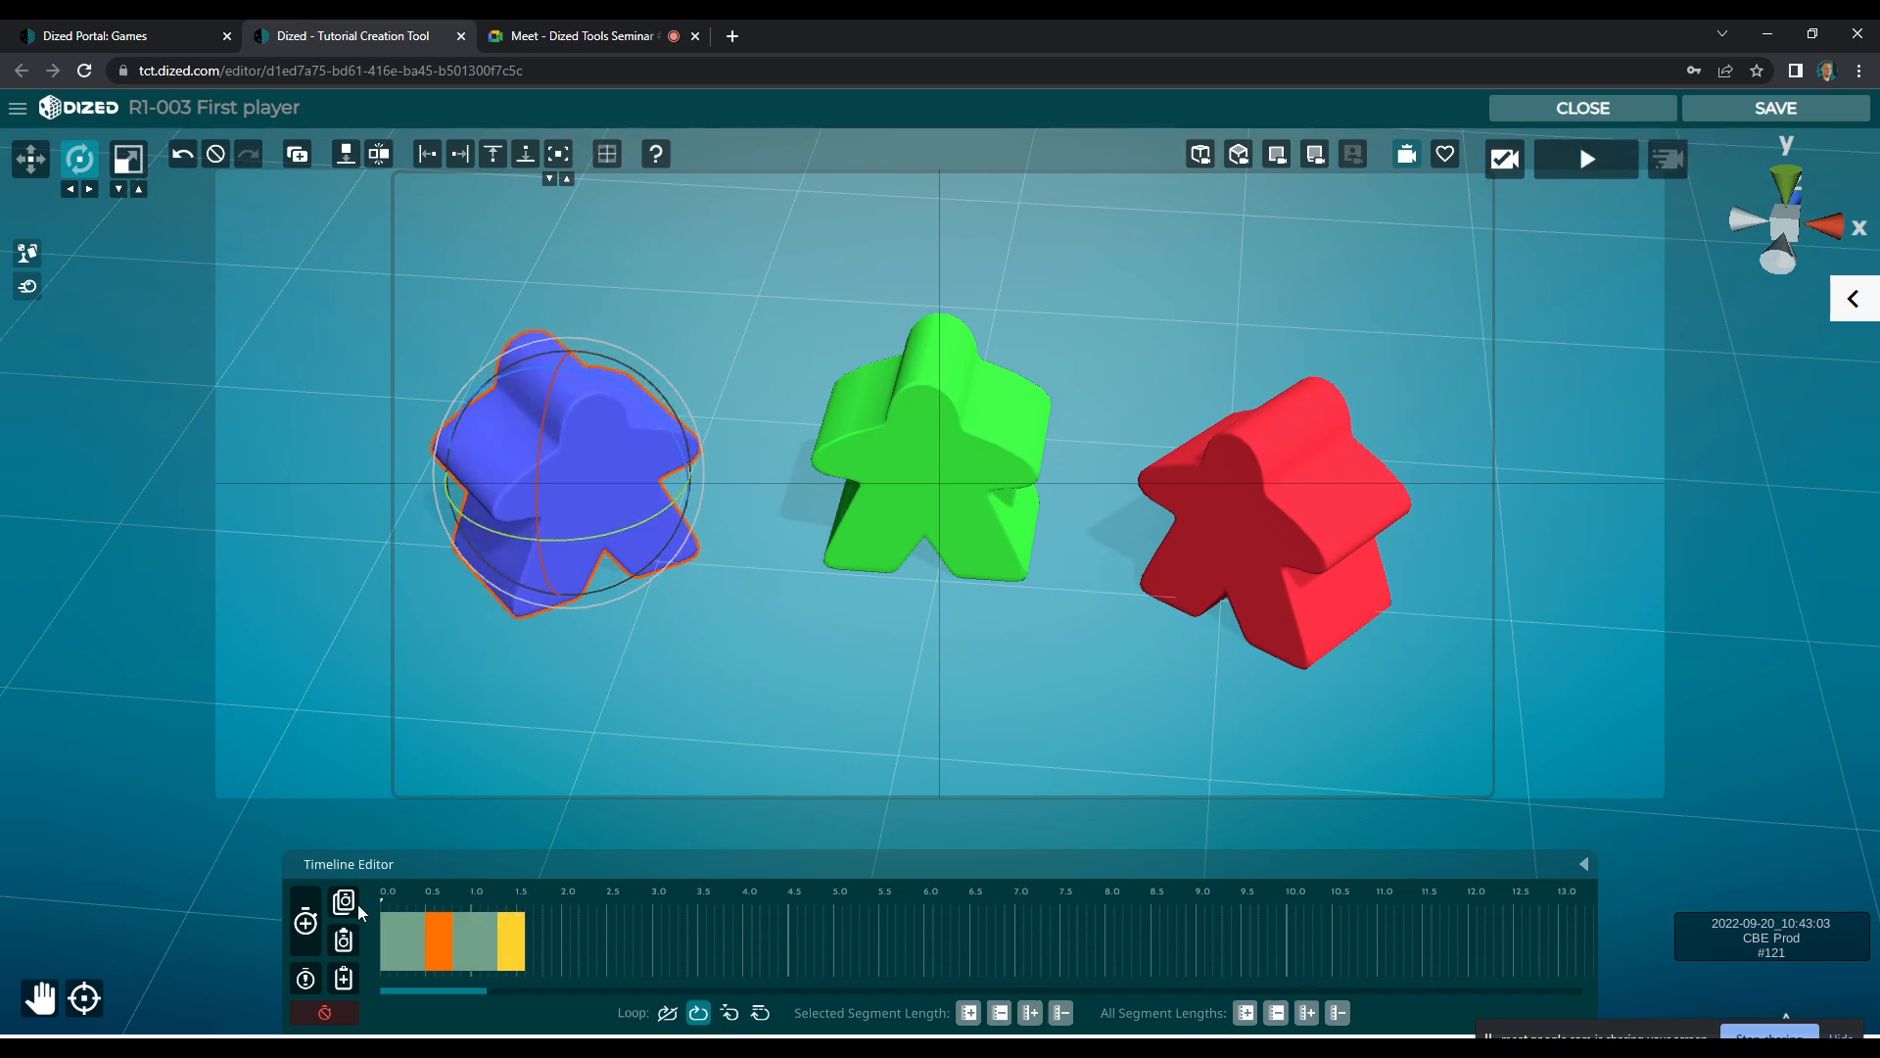
Paste the blue meeple's animation onto the green meeple, adjust its rotation to start facing forward, and retime its segments
{"action": "left_click", "coordinate": [972, 461]}
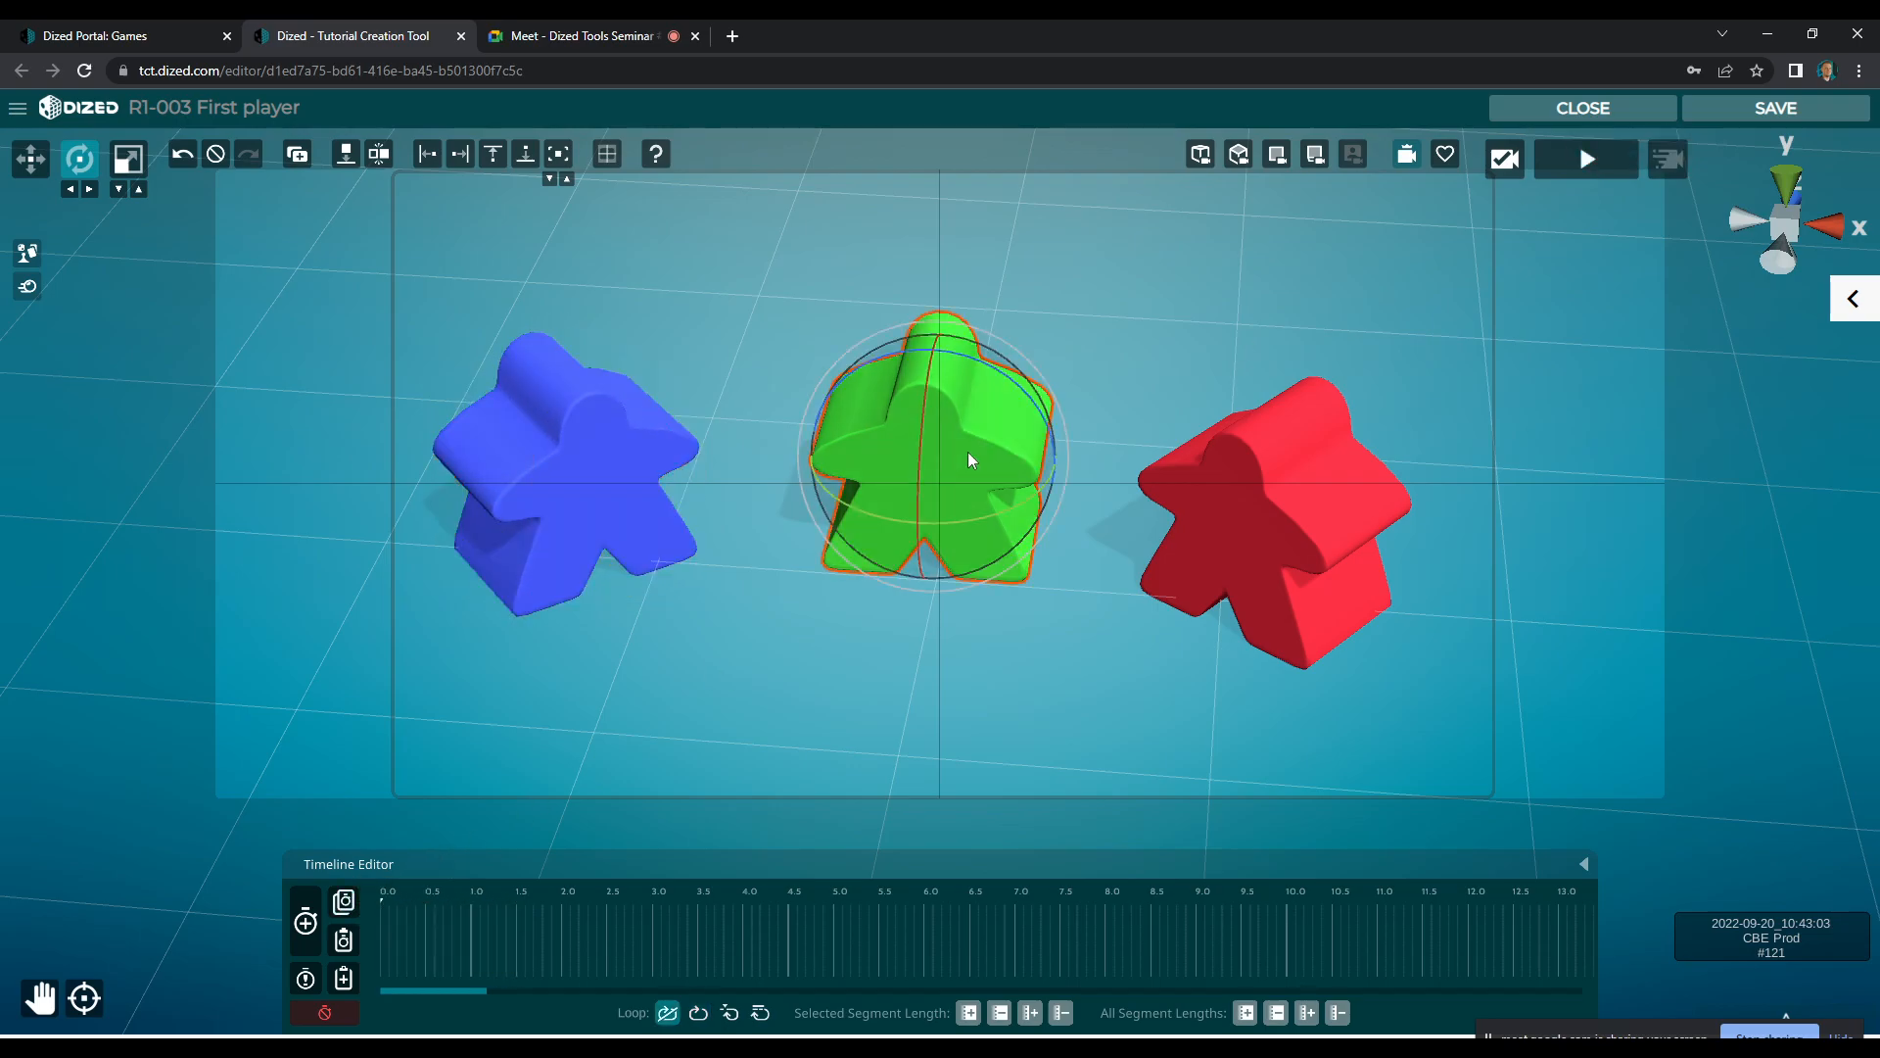
{"action": "left_click", "coordinate": [346, 942]}
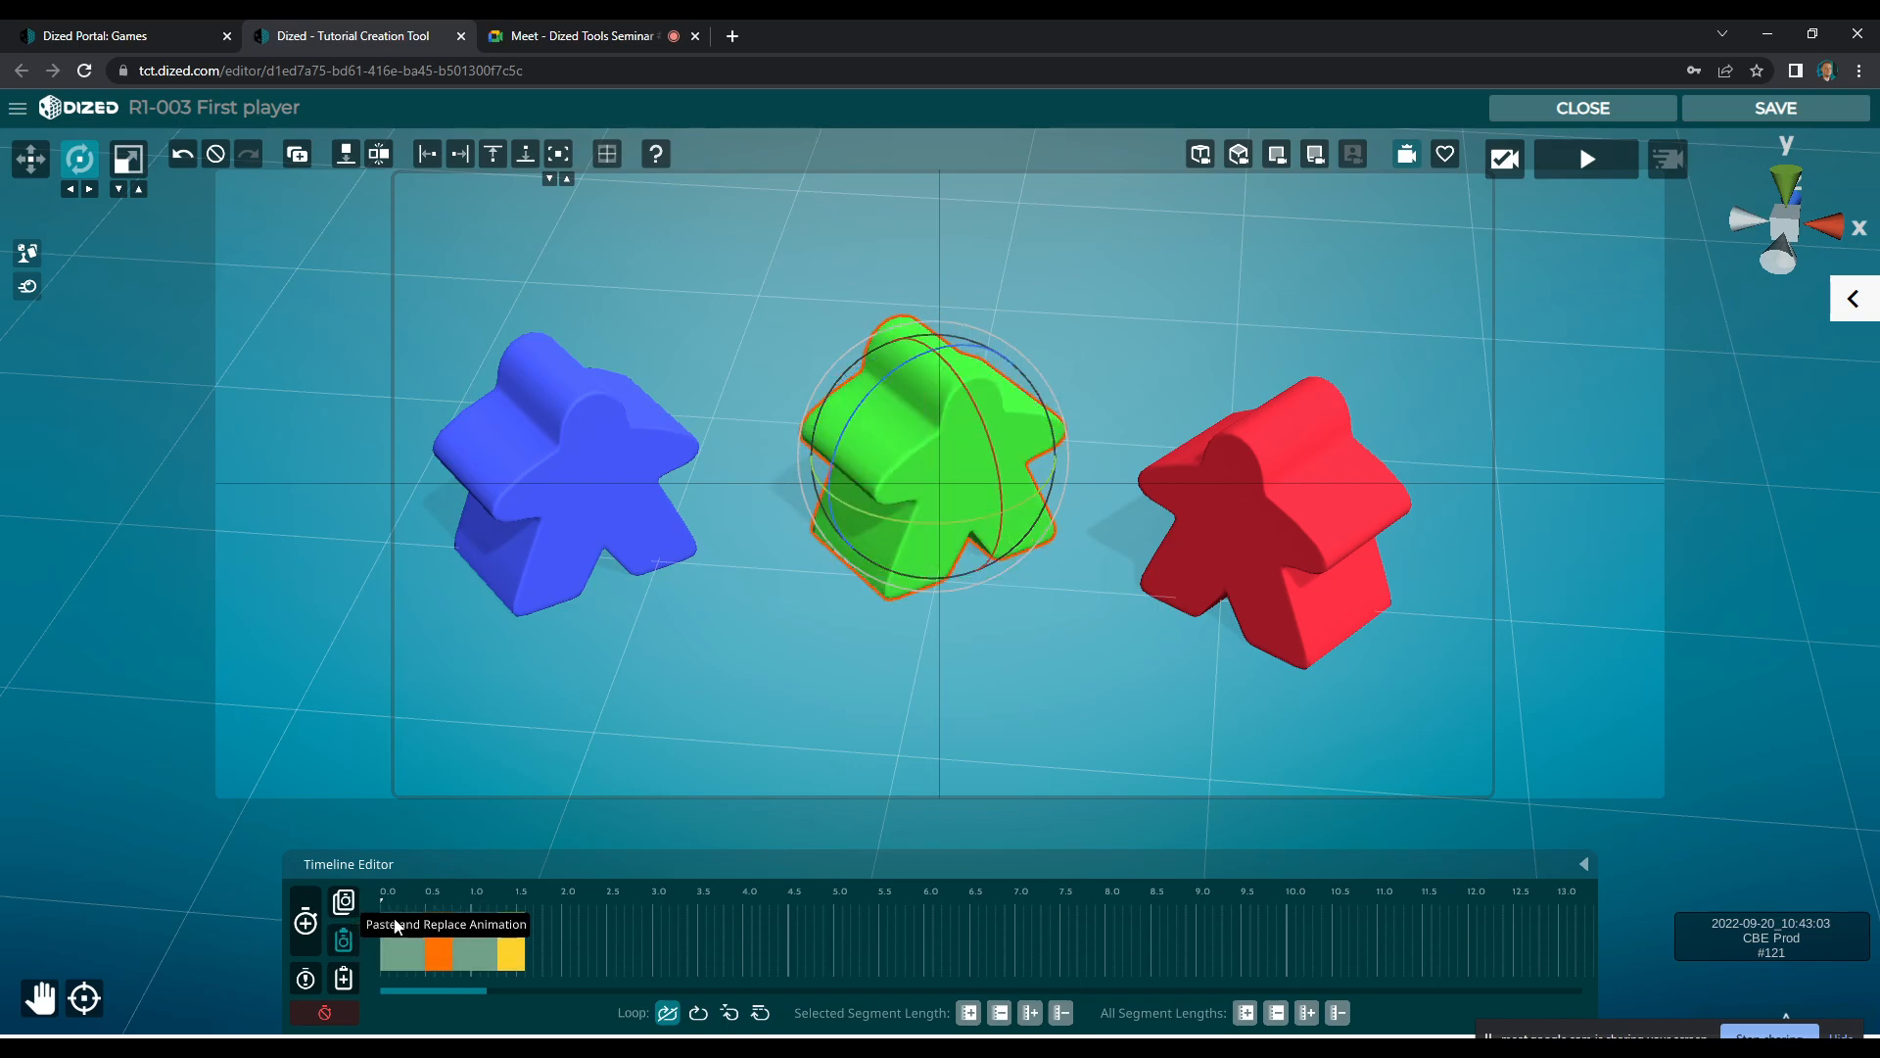
{"action": "left_click_drag", "start_coordinate": [987, 524], "coordinate": [939, 528]}
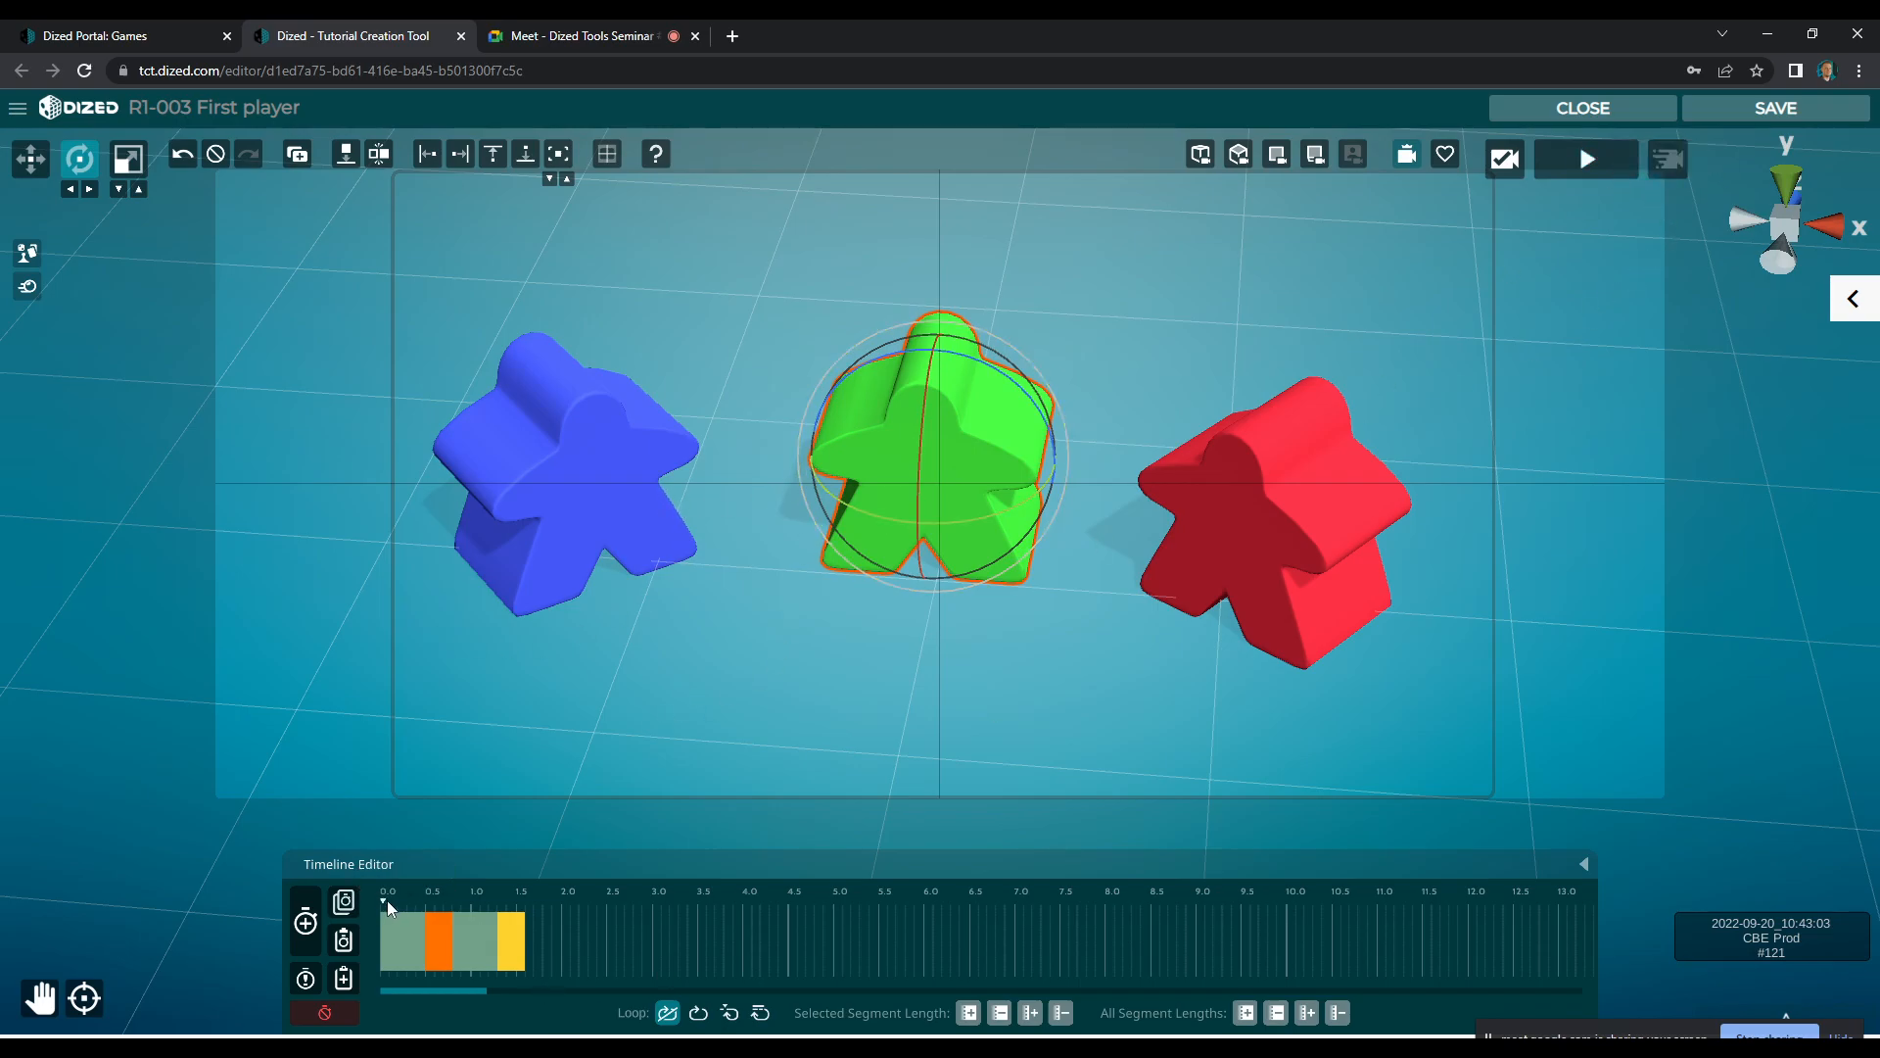
{"action": "left_click_drag", "start_coordinate": [437, 940], "coordinate": [500, 952]}
{"action": "left_click", "coordinate": [1612, 167]}
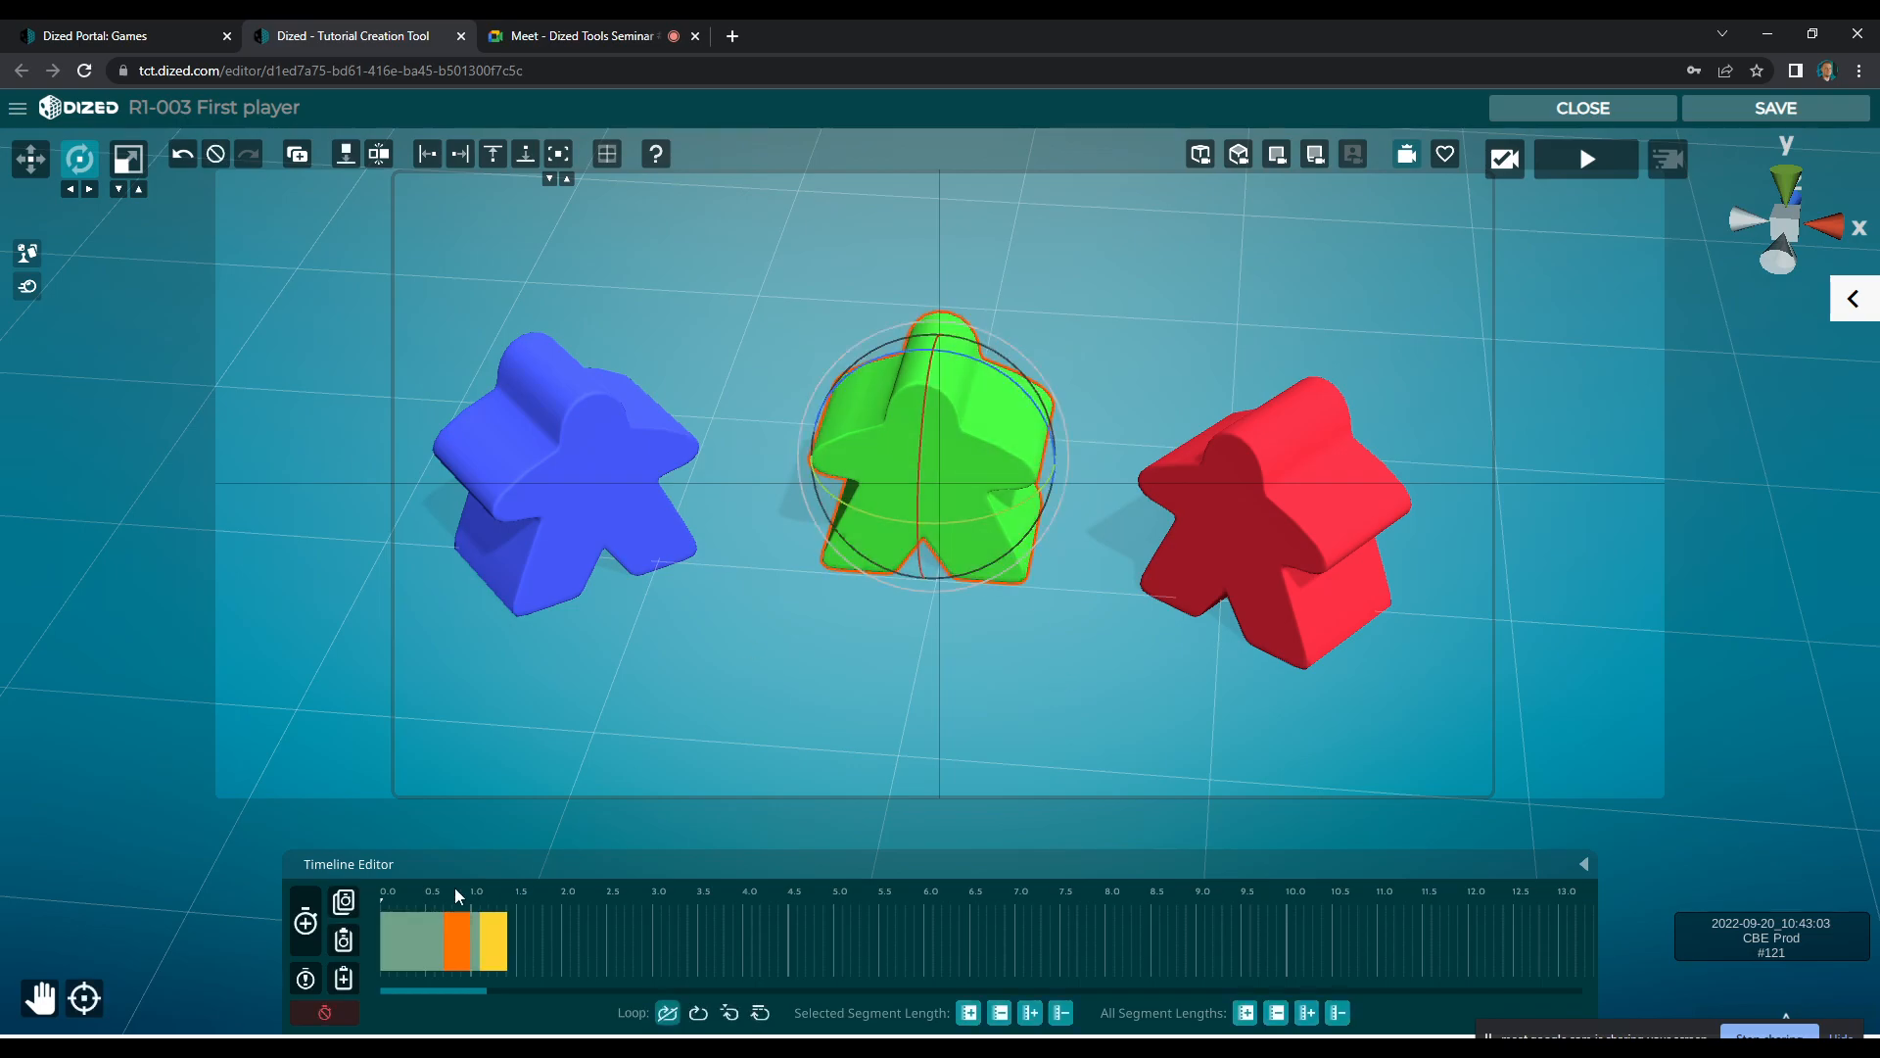
Paste the copied animation onto the red meeple with its own segment timing, and loop both the red and green animations
{"action": "left_click", "coordinate": [1263, 554]}
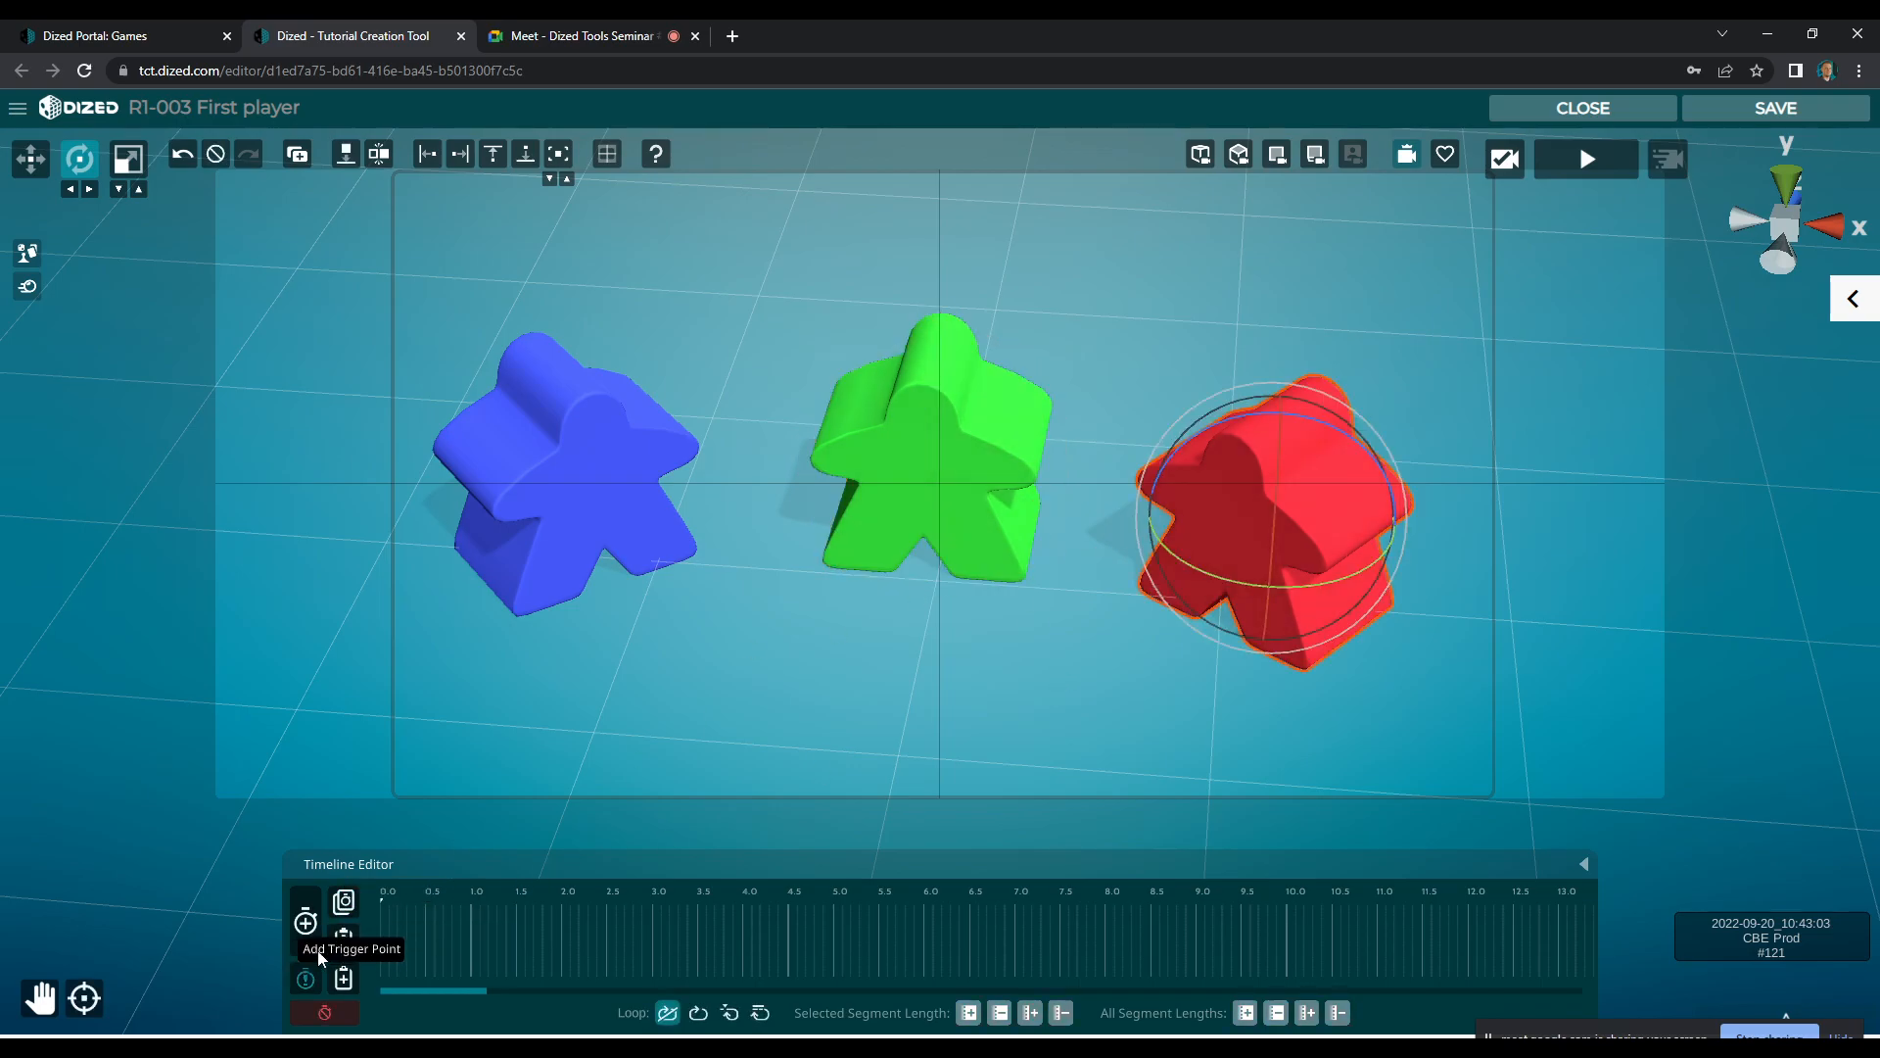
{"action": "left_click", "coordinate": [344, 944]}
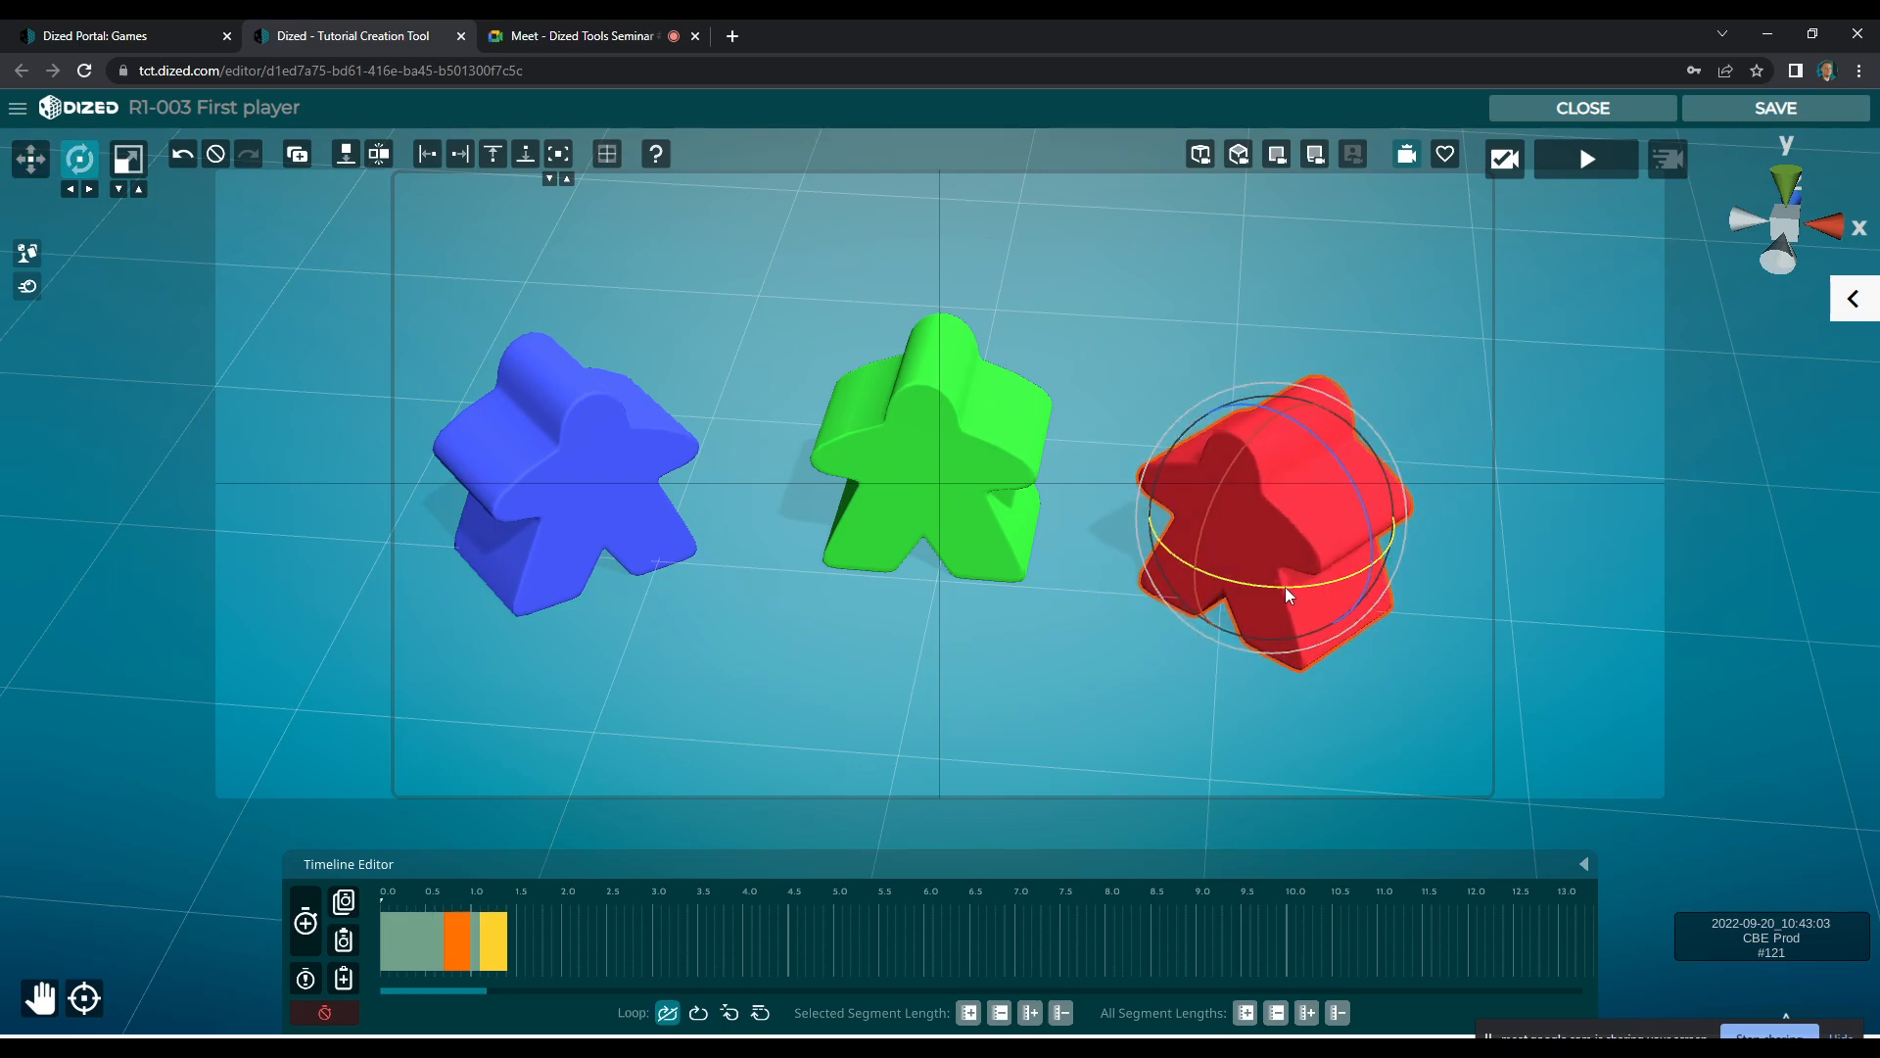
{"action": "left_click_drag", "start_coordinate": [455, 954], "coordinate": [514, 958]}
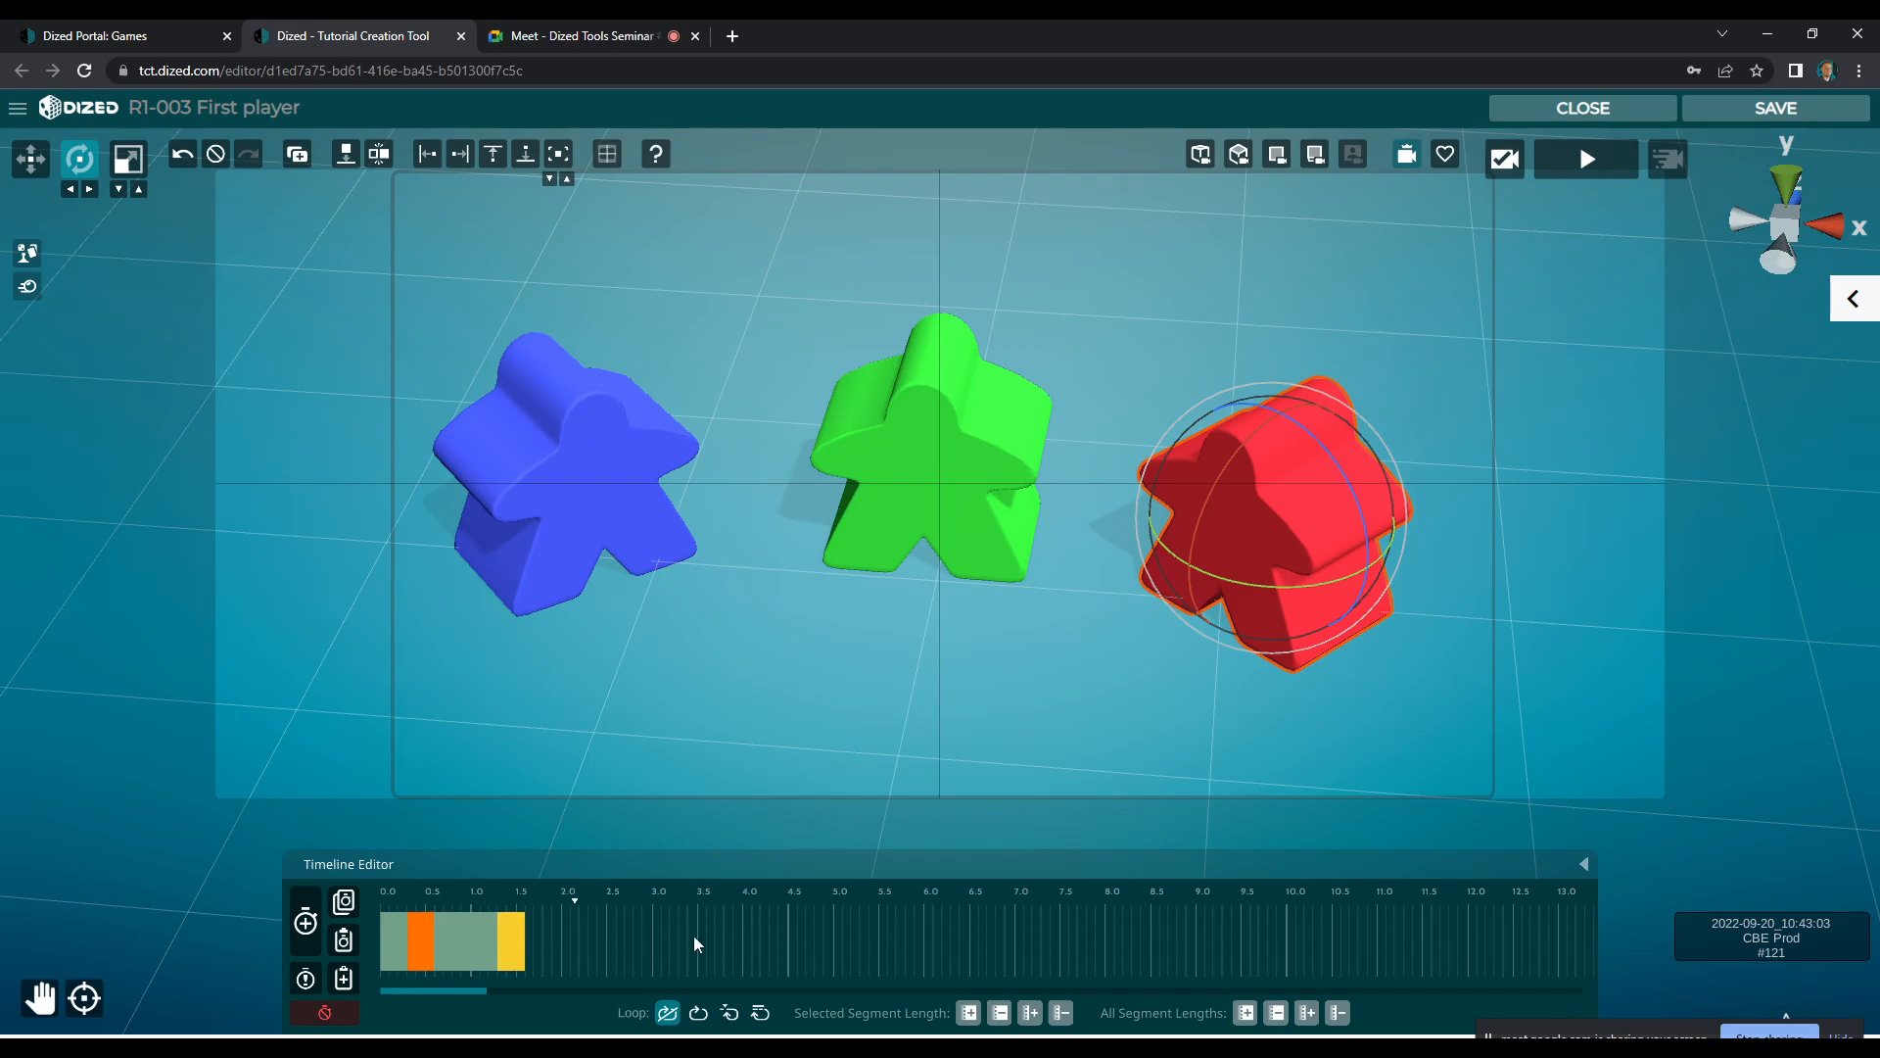
{"action": "left_click", "coordinate": [701, 1012]}
{"action": "left_click", "coordinate": [1009, 434]}
{"action": "left_click", "coordinate": [698, 1018]}
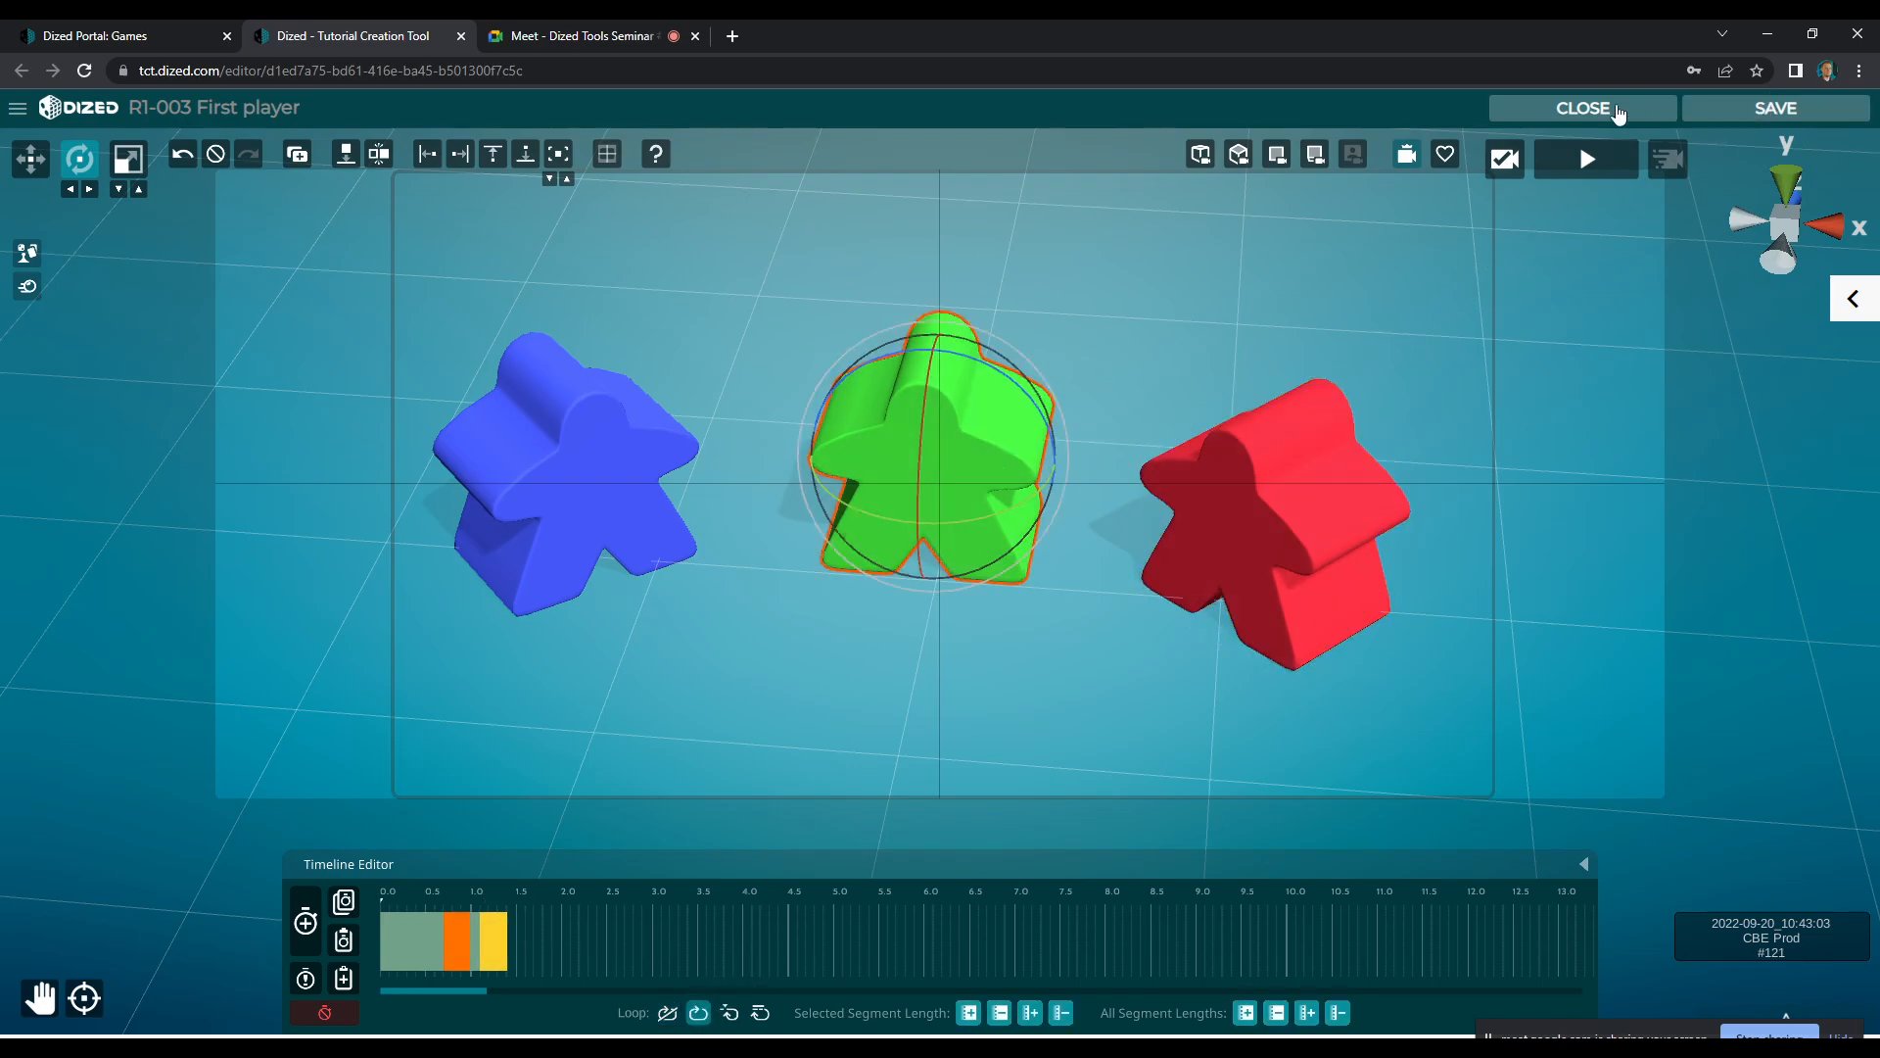
Save and close the R1-003 First player scene and preview the turning meeples in the tutorial player
{"action": "left_click", "coordinate": [1595, 109]}
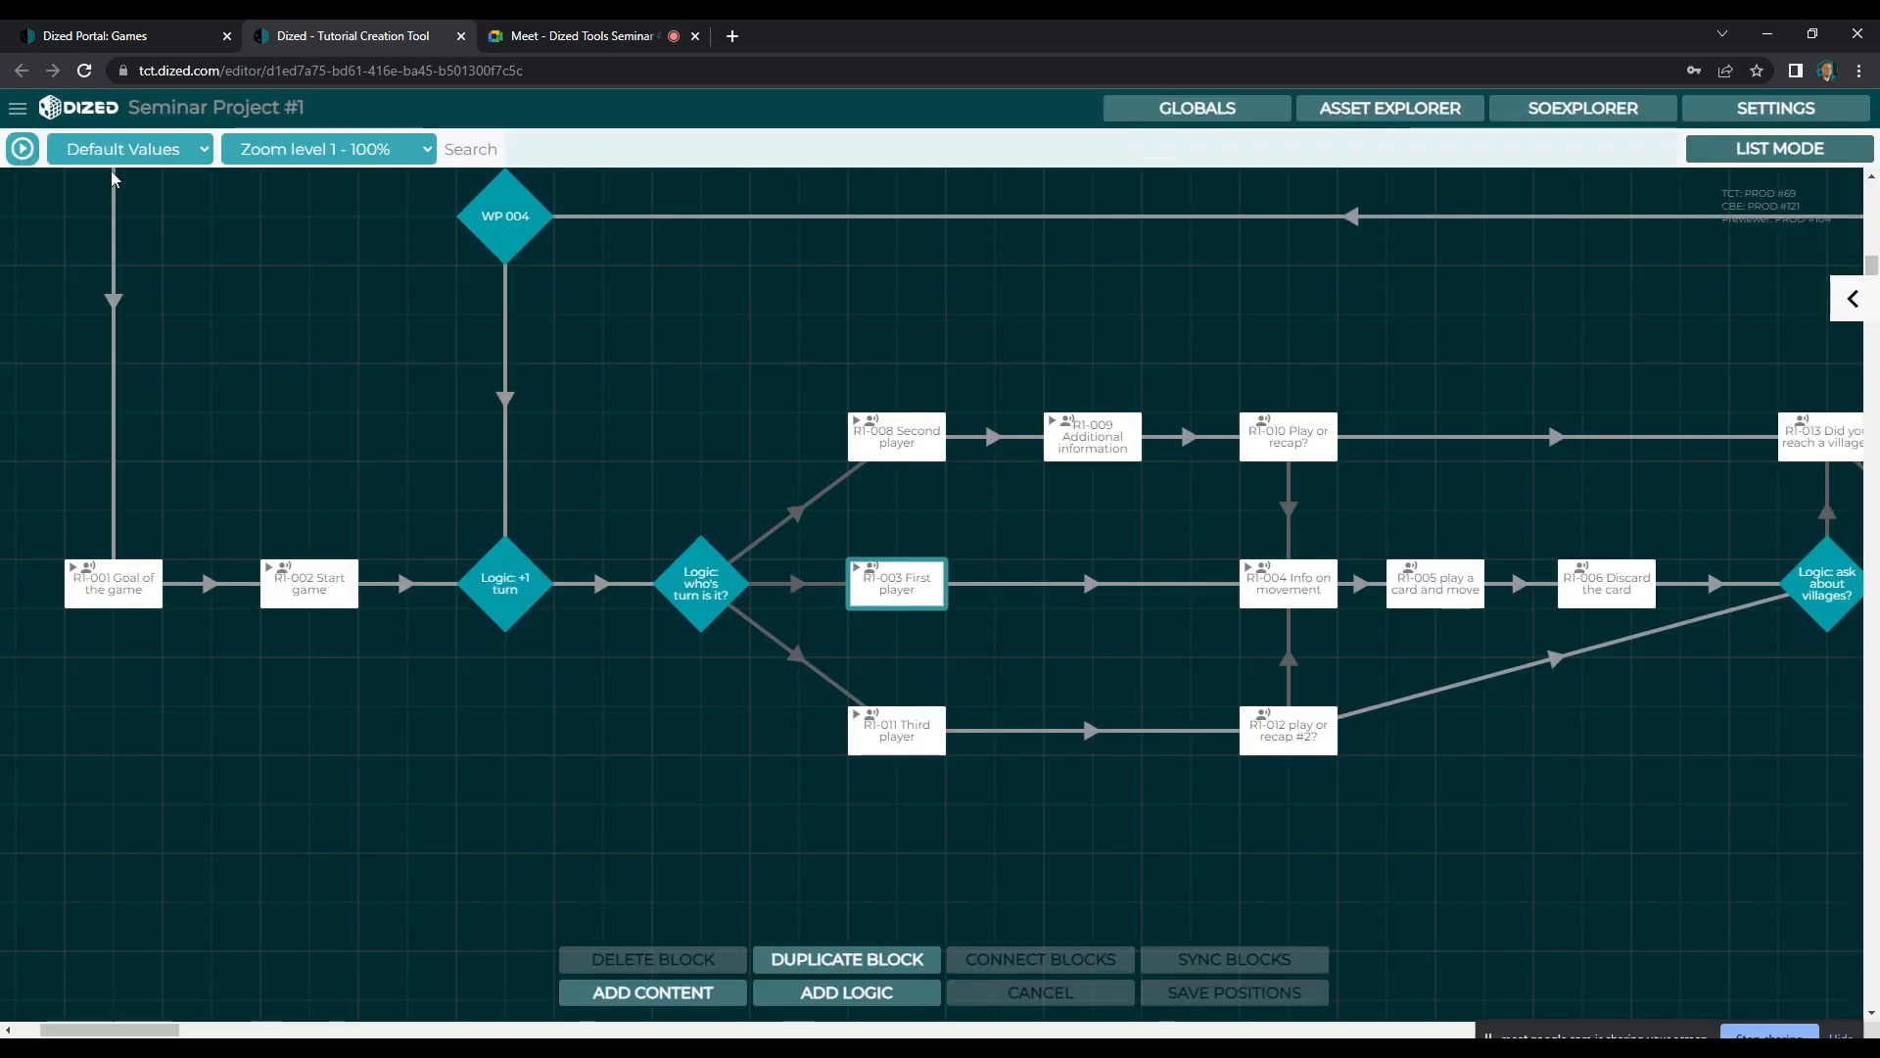
{"action": "left_click", "coordinate": [26, 149]}
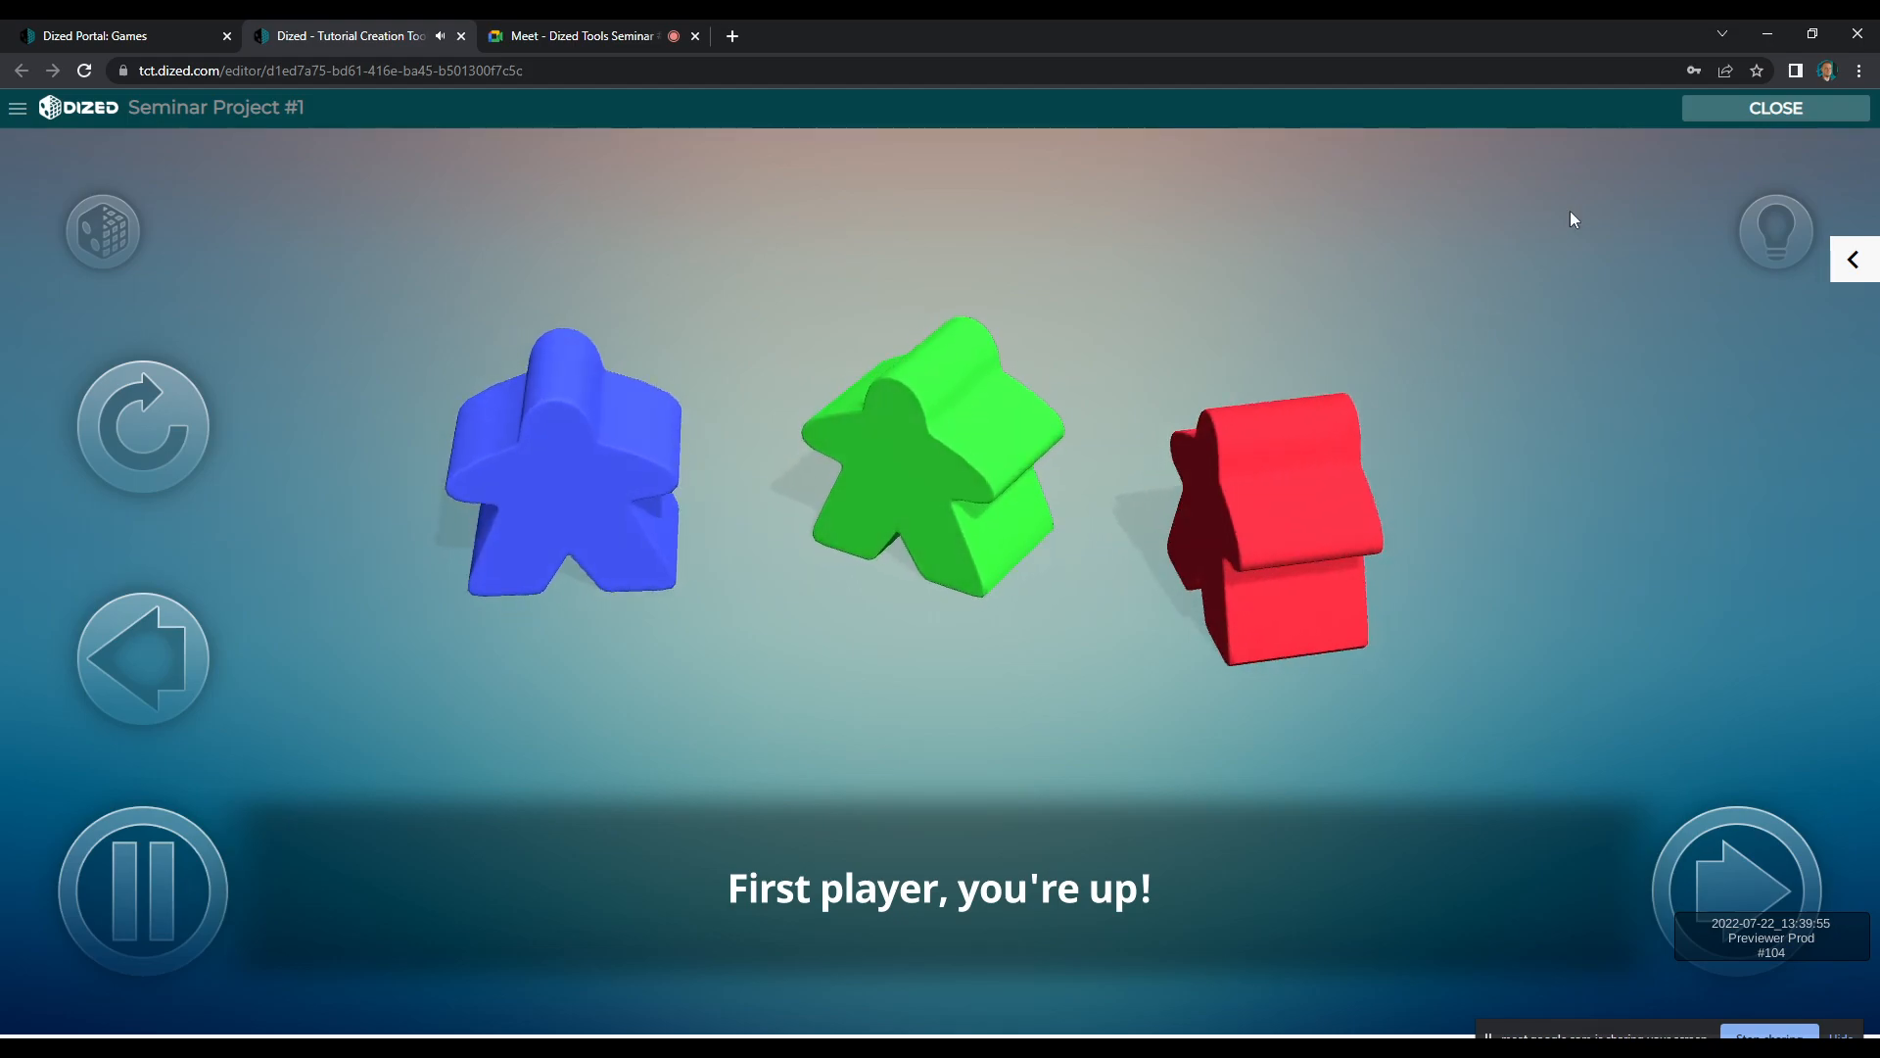
{"action": "left_click", "coordinate": [1726, 116]}
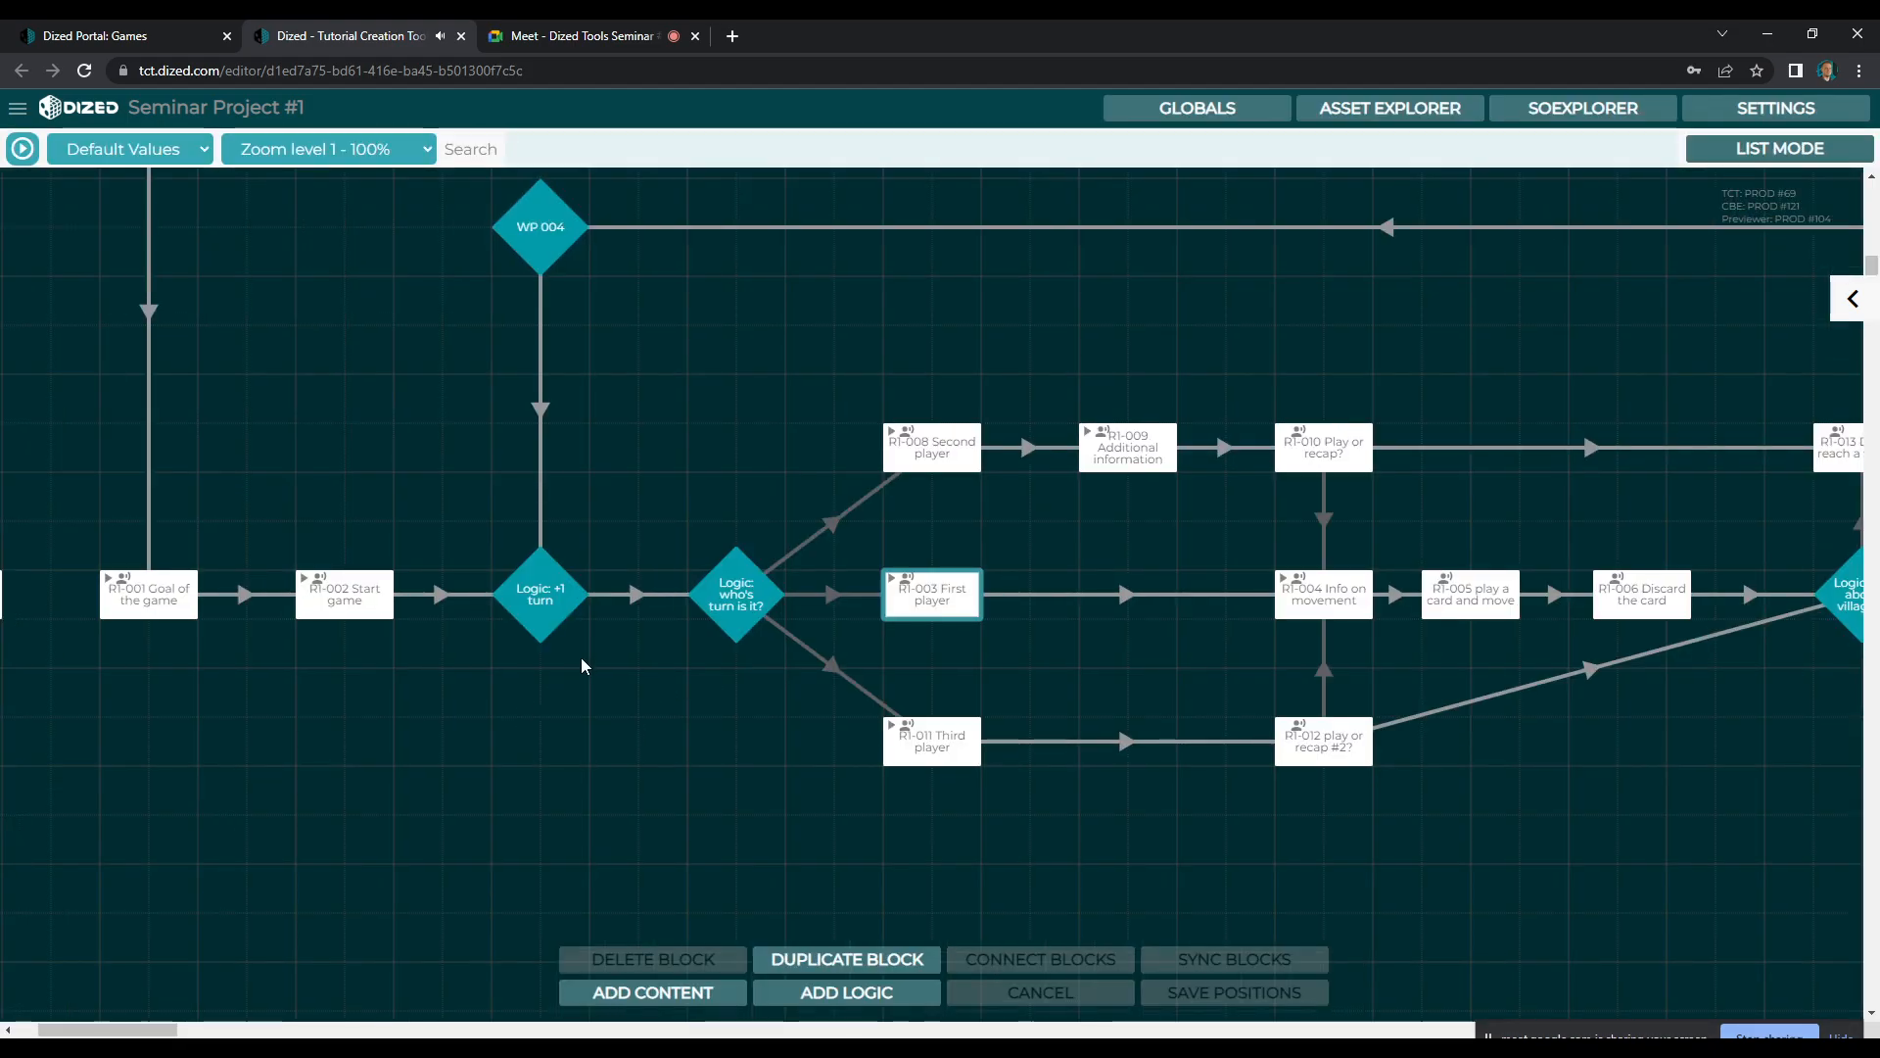
Open the R1-004 Info on movement scene to check its contents and close it again
{"action": "left_click", "coordinate": [1352, 614]}
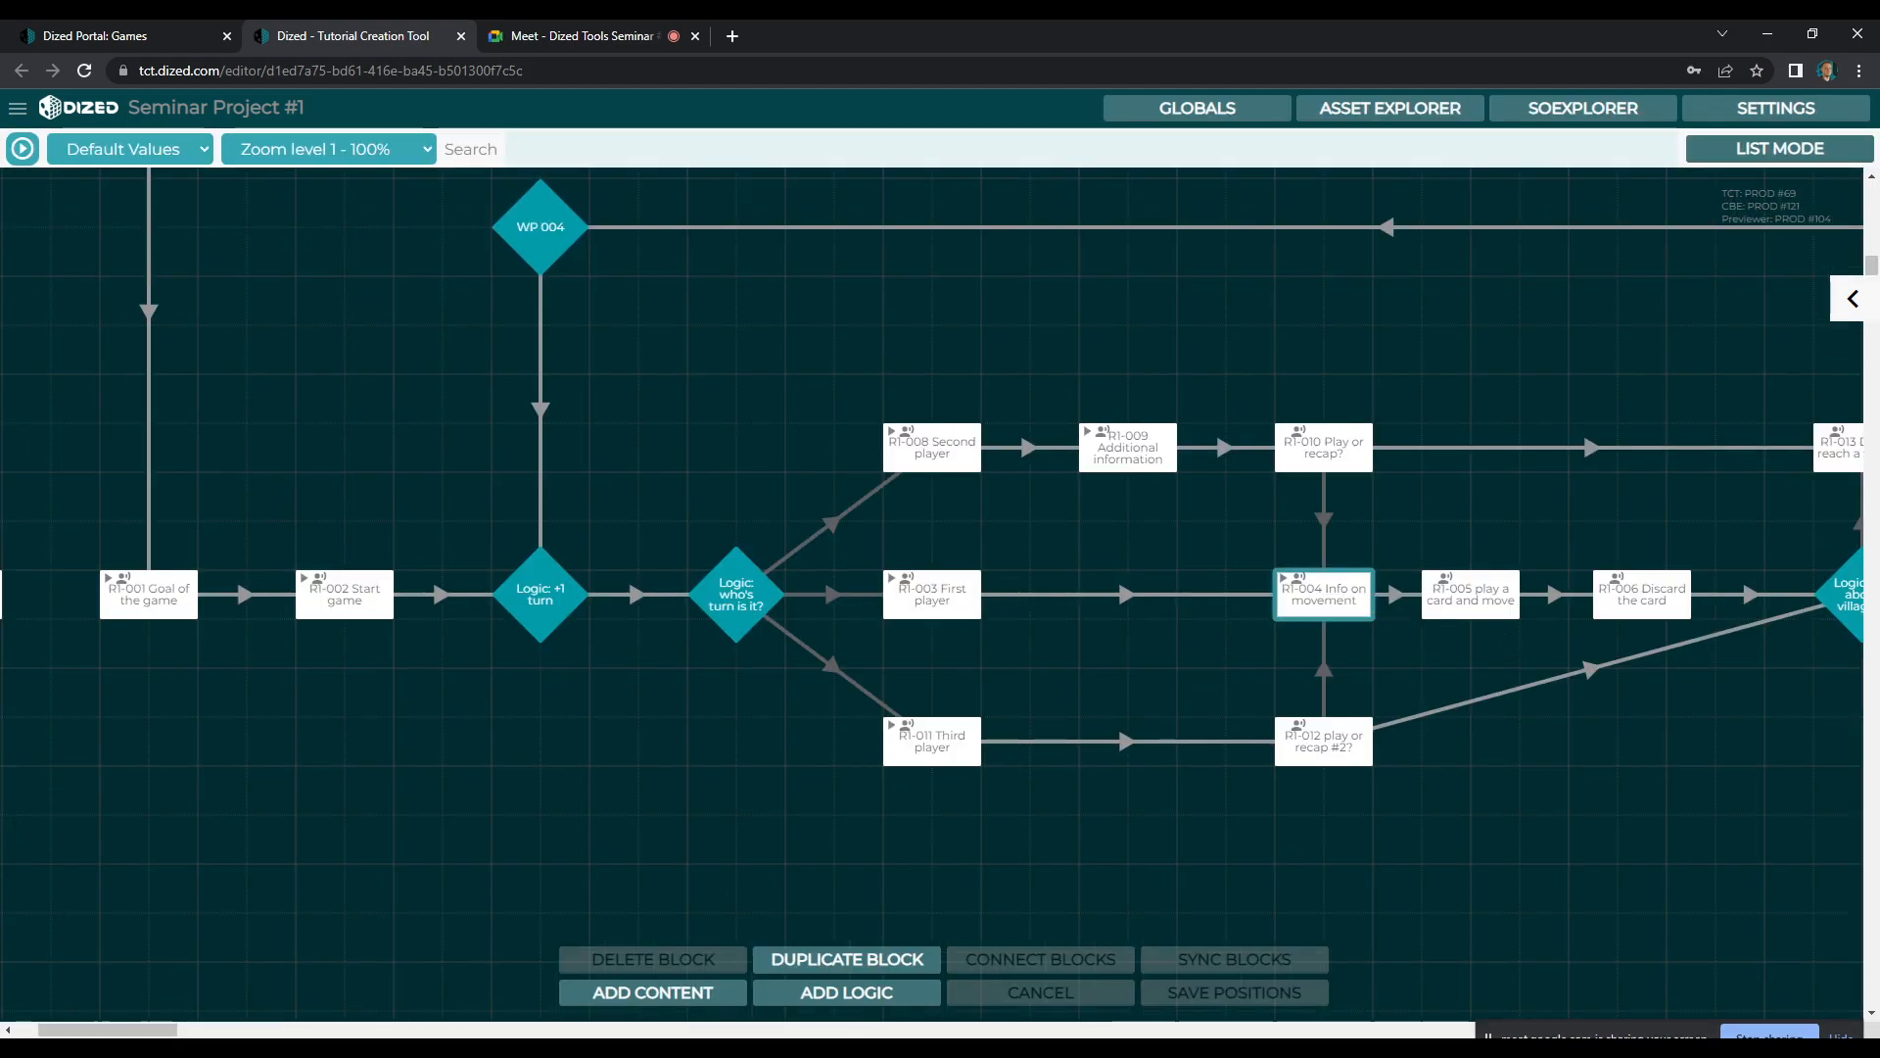
{"action": "left_click_drag", "start_coordinate": [154, 1029], "coordinate": [164, 1030]}
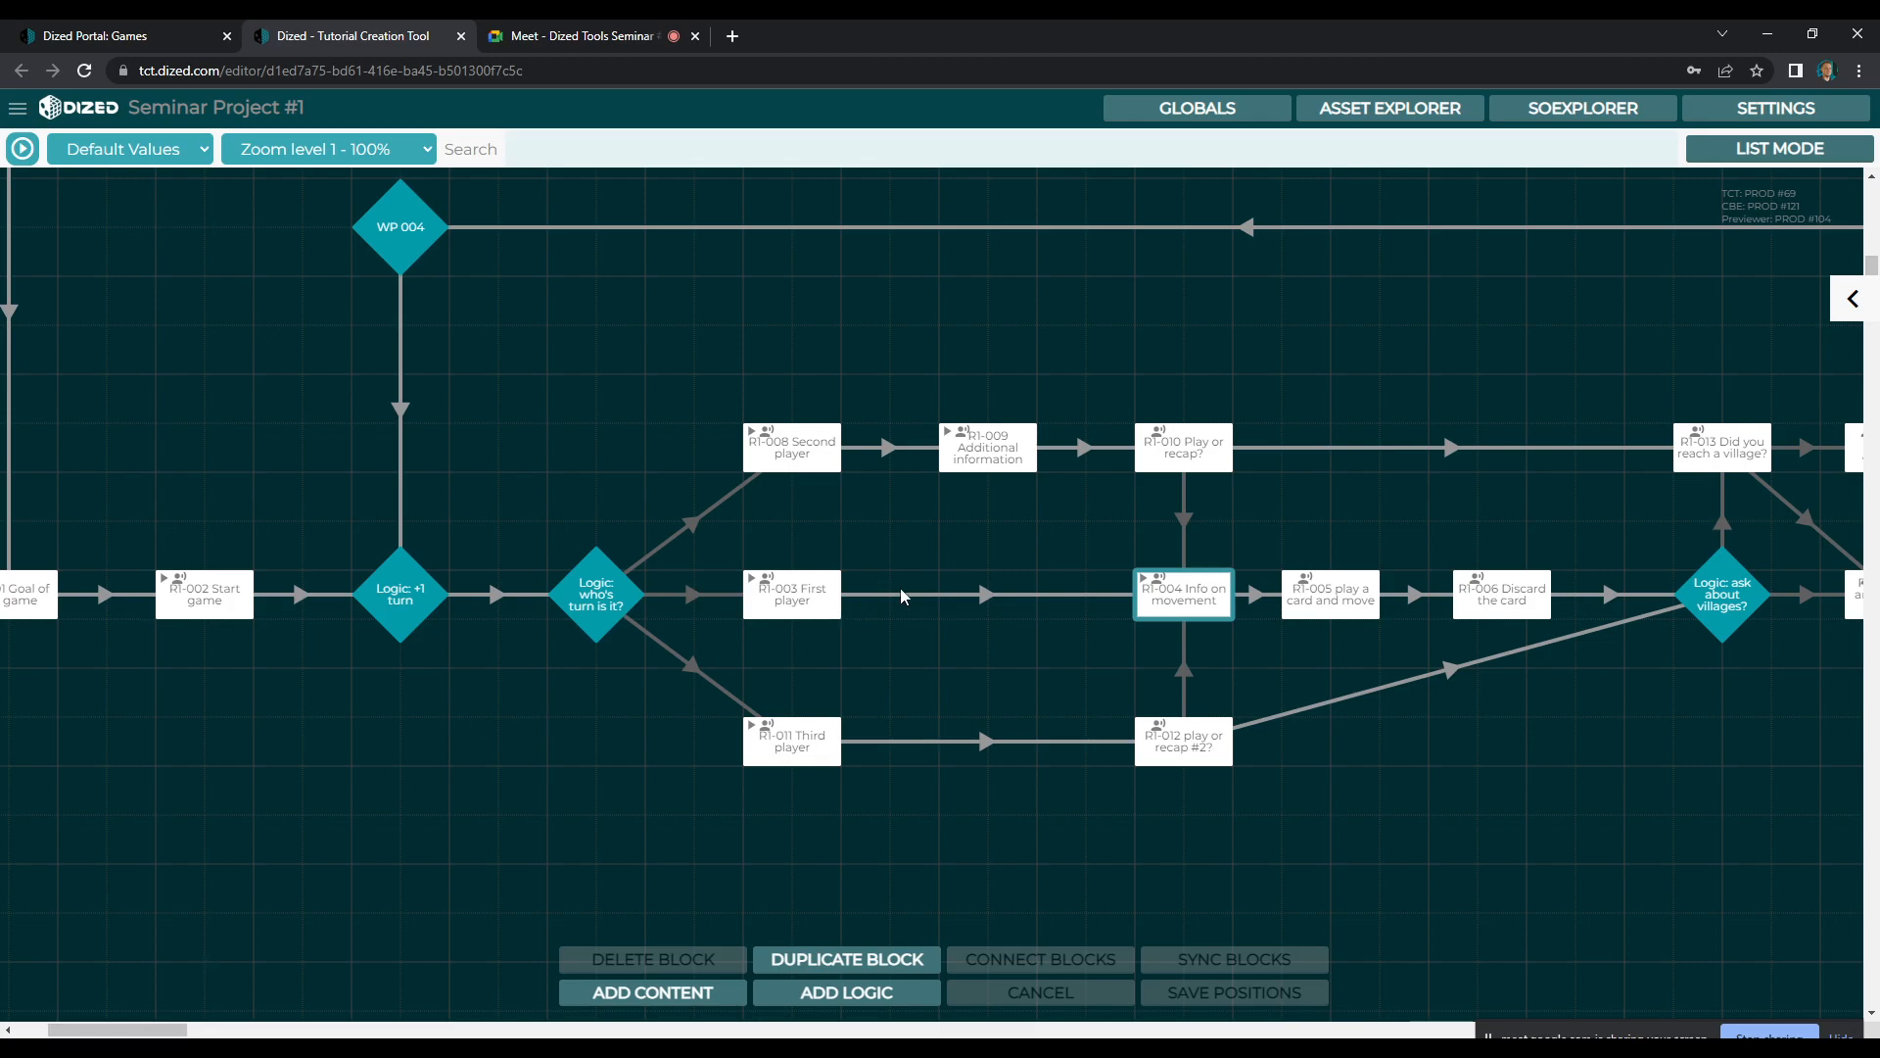
{"action": "double_click", "coordinate": [1166, 586]}
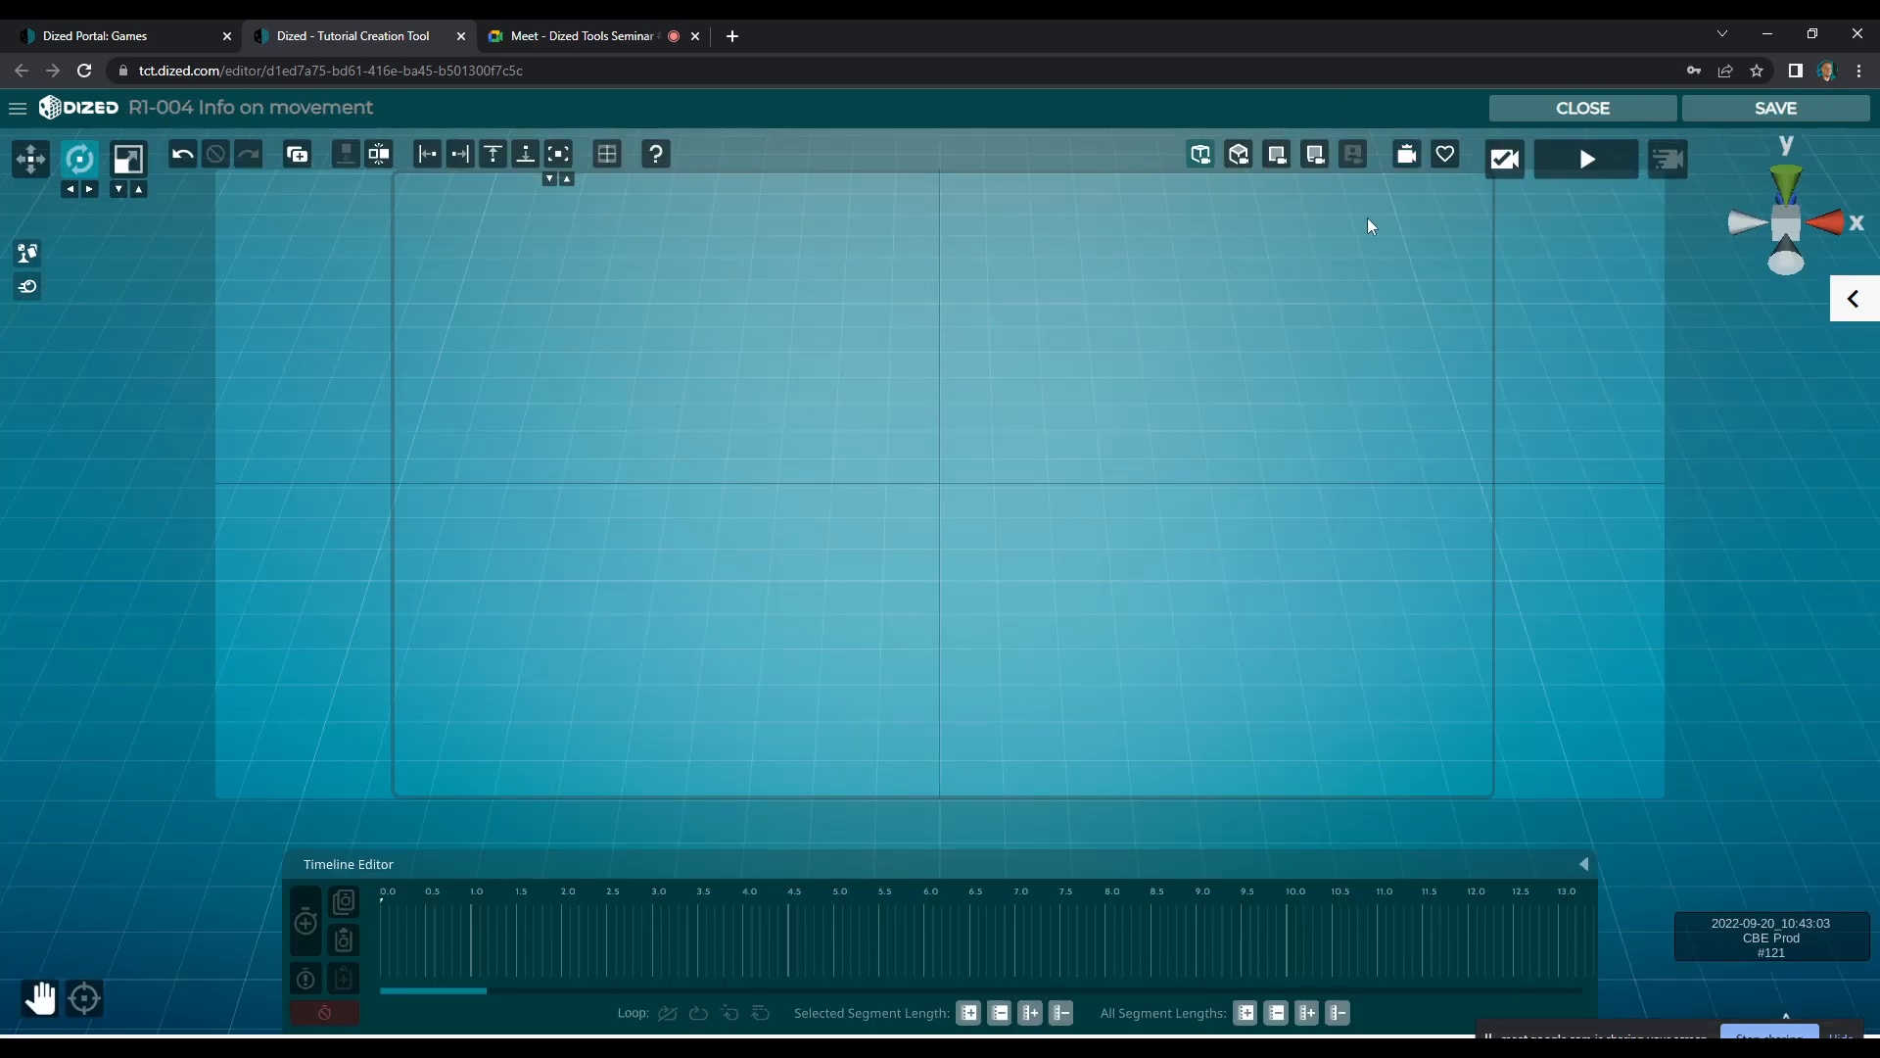
{"action": "left_click", "coordinate": [1641, 103]}
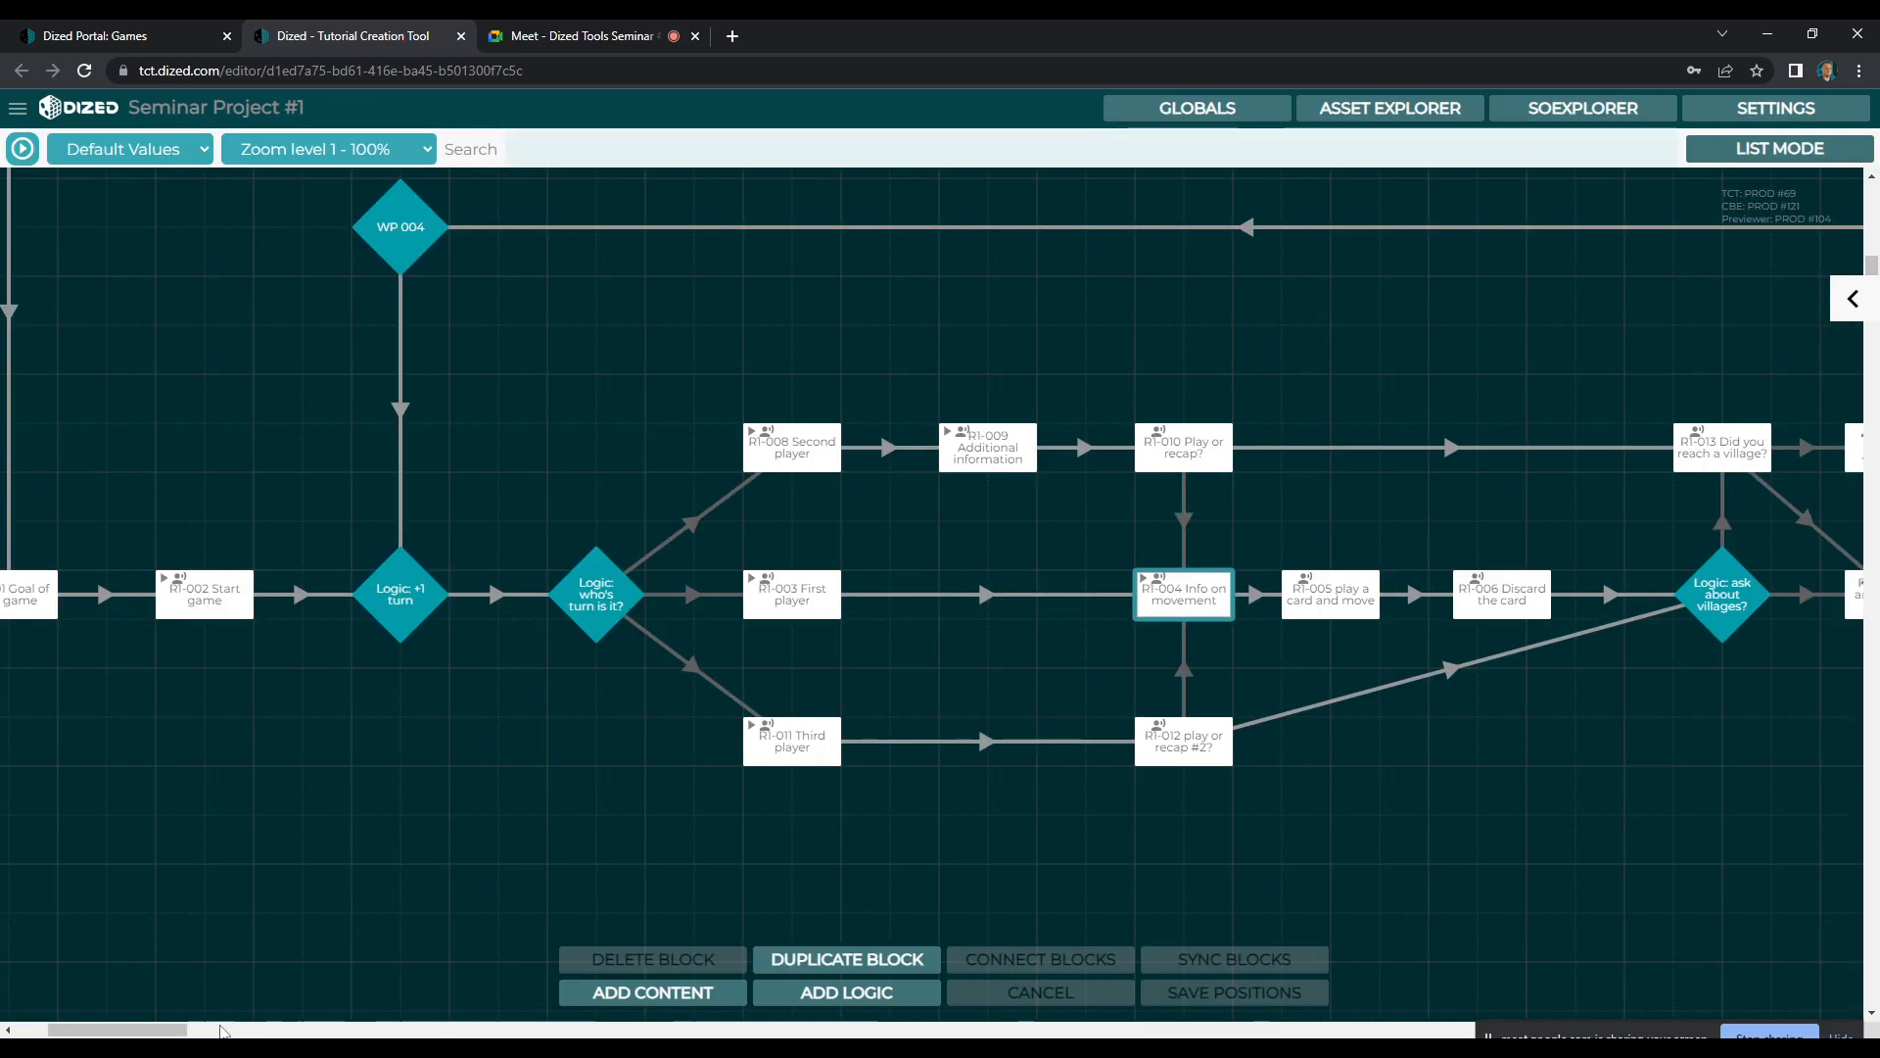
Sync the ICSOs from MASTER STEP to the R1-004 Info on movement block and check the synced scene
{"action": "mouse_move", "coordinate": [184, 1030]}
{"action": "left_mouse_down"}
{"action": "mouse_move", "coordinate": [84, 1031]}
{"action": "mouse_move", "coordinate": [170, 1031]}
{"action": "left_mouse_up"}
{"action": "left_click", "coordinate": [245, 594]}
{"action": "left_click", "coordinate": [1103, 601], "text": "shift"}
{"action": "left_click", "coordinate": [1221, 960]}
{"action": "left_click", "coordinate": [938, 585]}
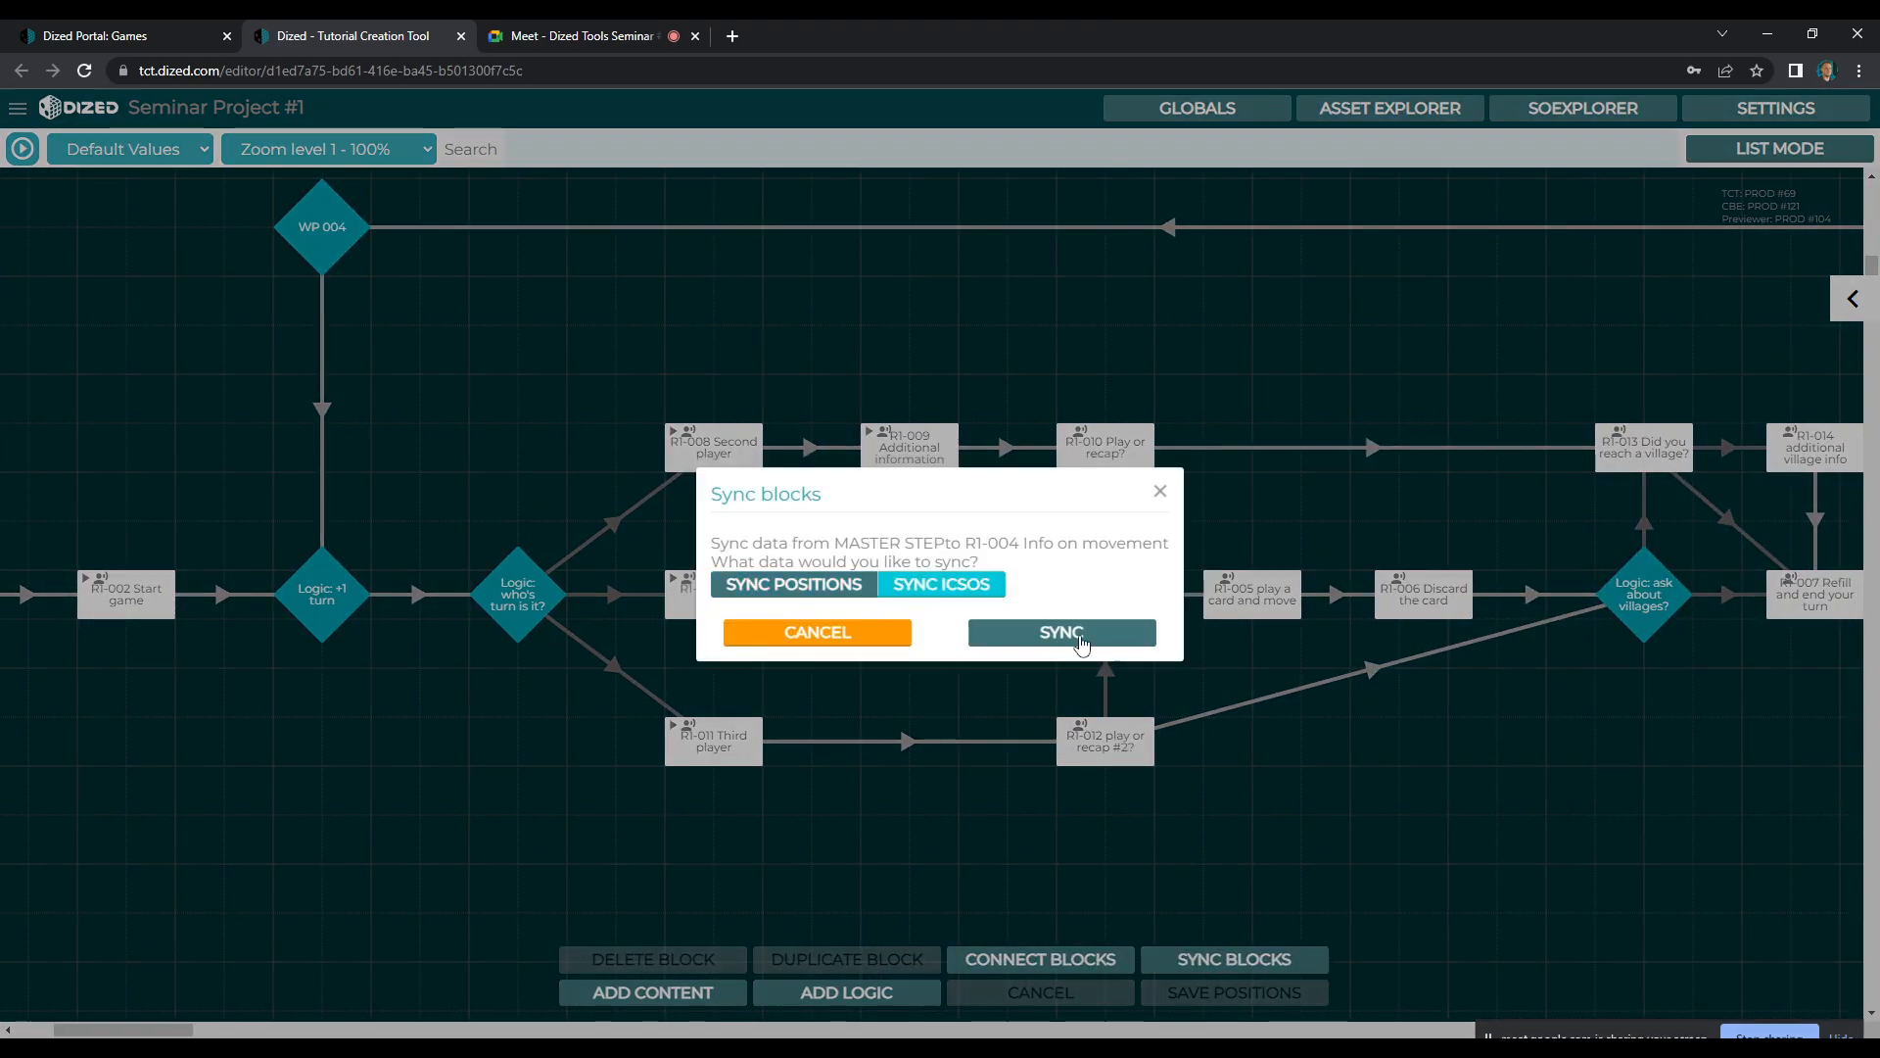
{"action": "left_click", "coordinate": [1081, 637]}
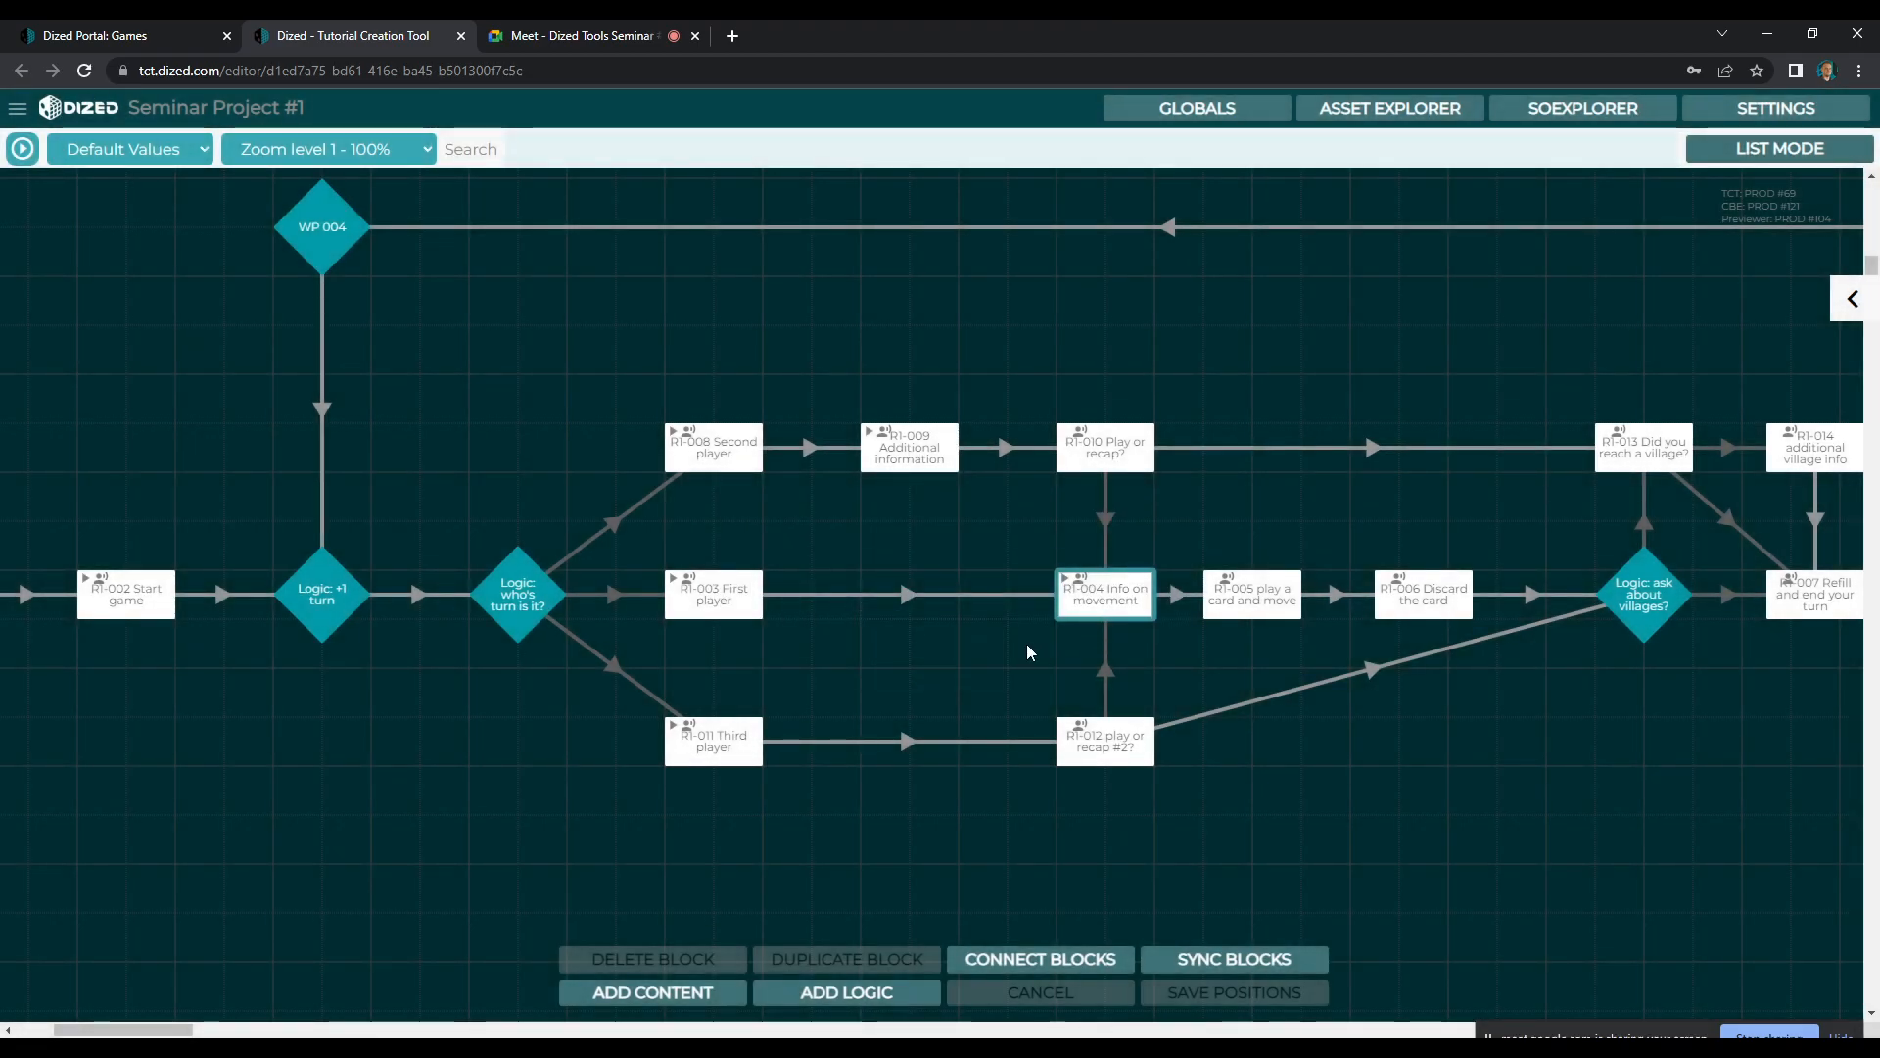
{"action": "double_click", "coordinate": [1126, 606]}
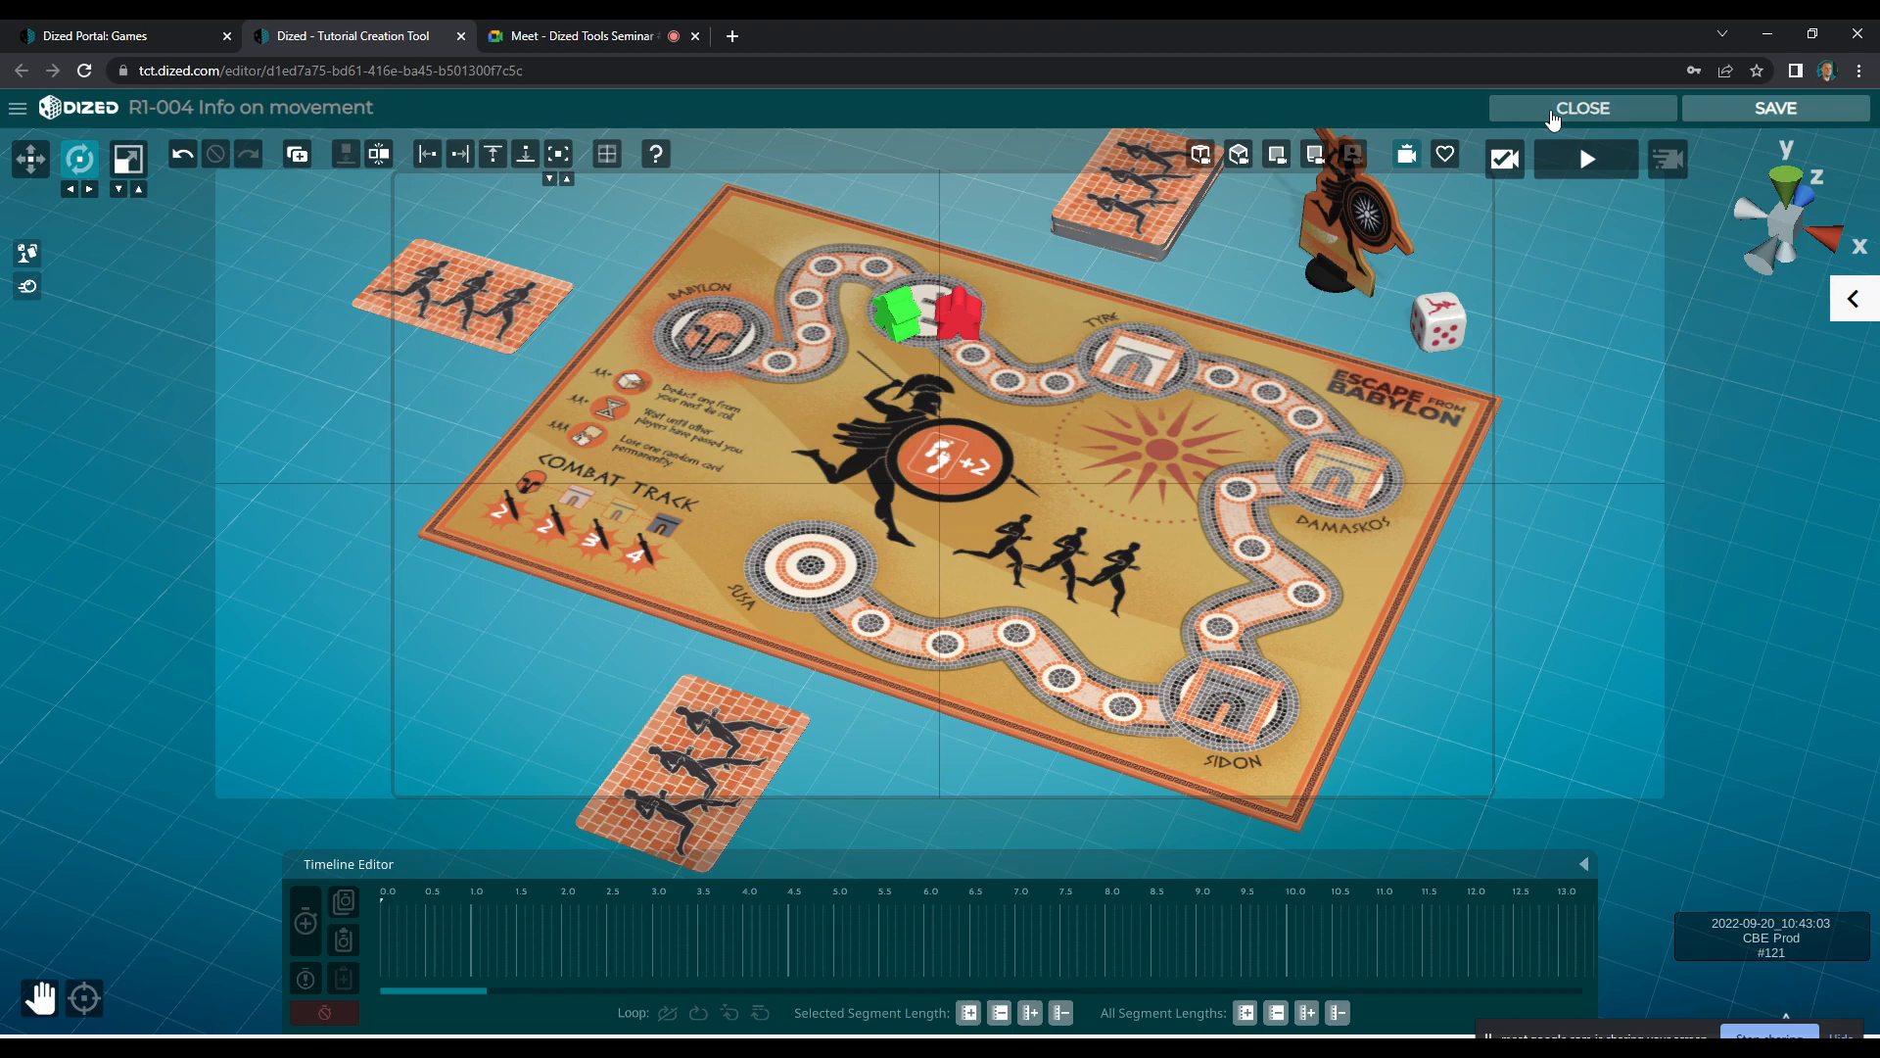
{"action": "left_click", "coordinate": [1554, 116]}
Show the smart objects list of the R1-001 Goal of the game block and examine which objects have animation steps to copy
{"action": "left_click_drag", "start_coordinate": [155, 1033], "coordinate": [116, 1034]}
{"action": "left_click", "coordinate": [438, 612]}
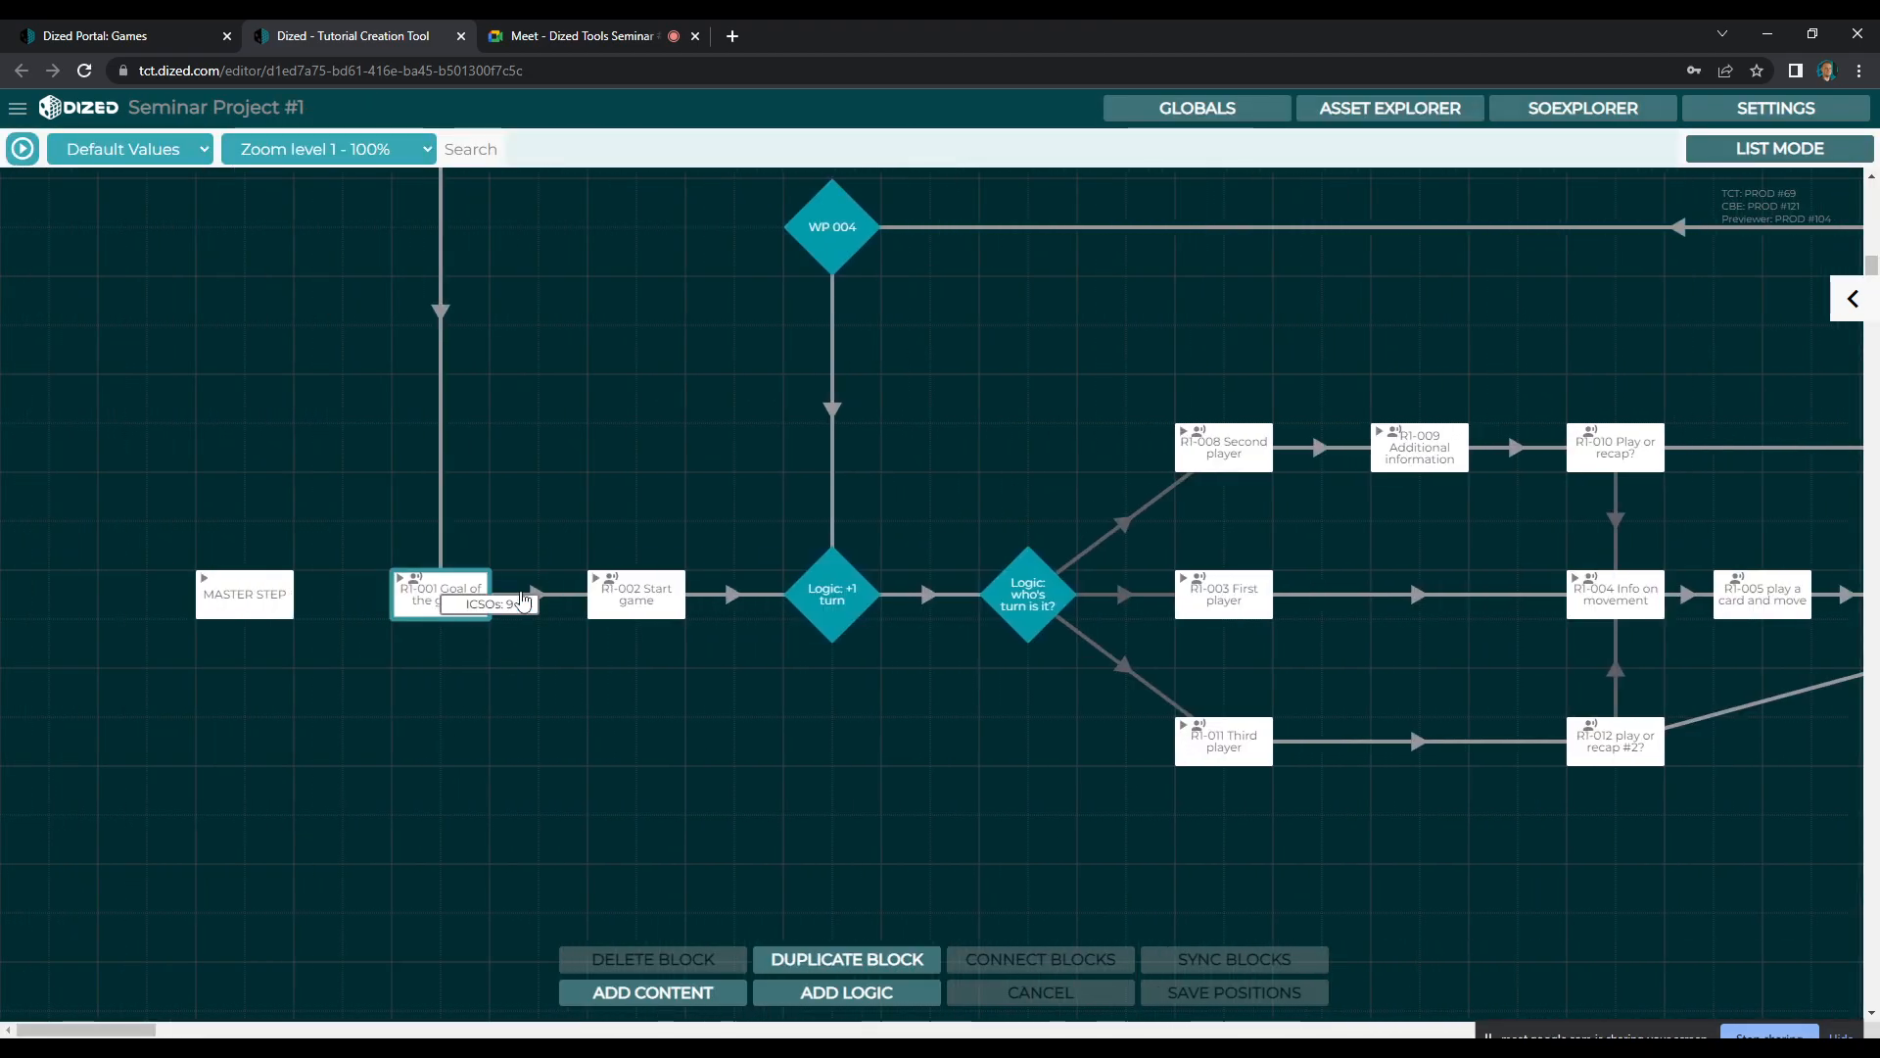
{"action": "left_click", "coordinate": [1852, 299]}
{"action": "left_click", "coordinate": [1527, 369]}
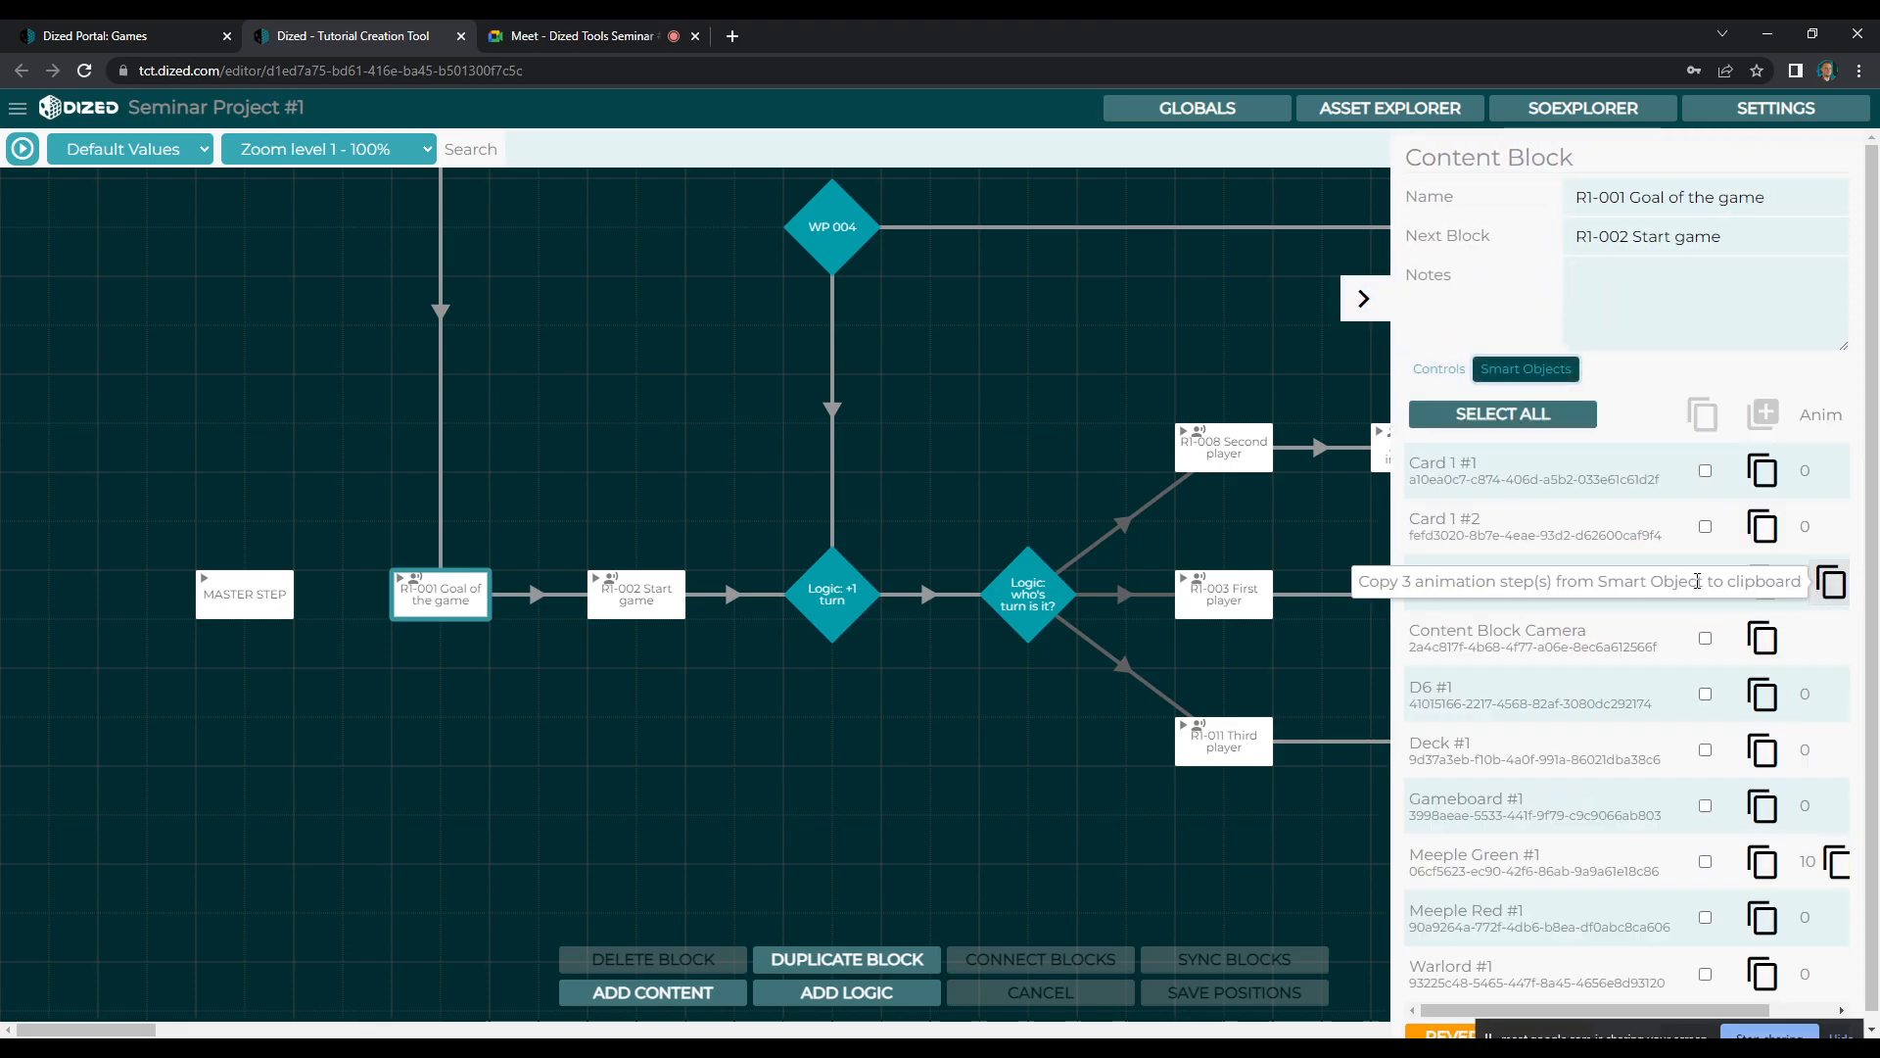
{"action": "mouse_move", "coordinate": [1479, 1015]}
{"action": "left_mouse_down"}
{"action": "mouse_move", "coordinate": [1538, 1017]}
{"action": "mouse_move", "coordinate": [1469, 997]}
{"action": "left_mouse_up"}
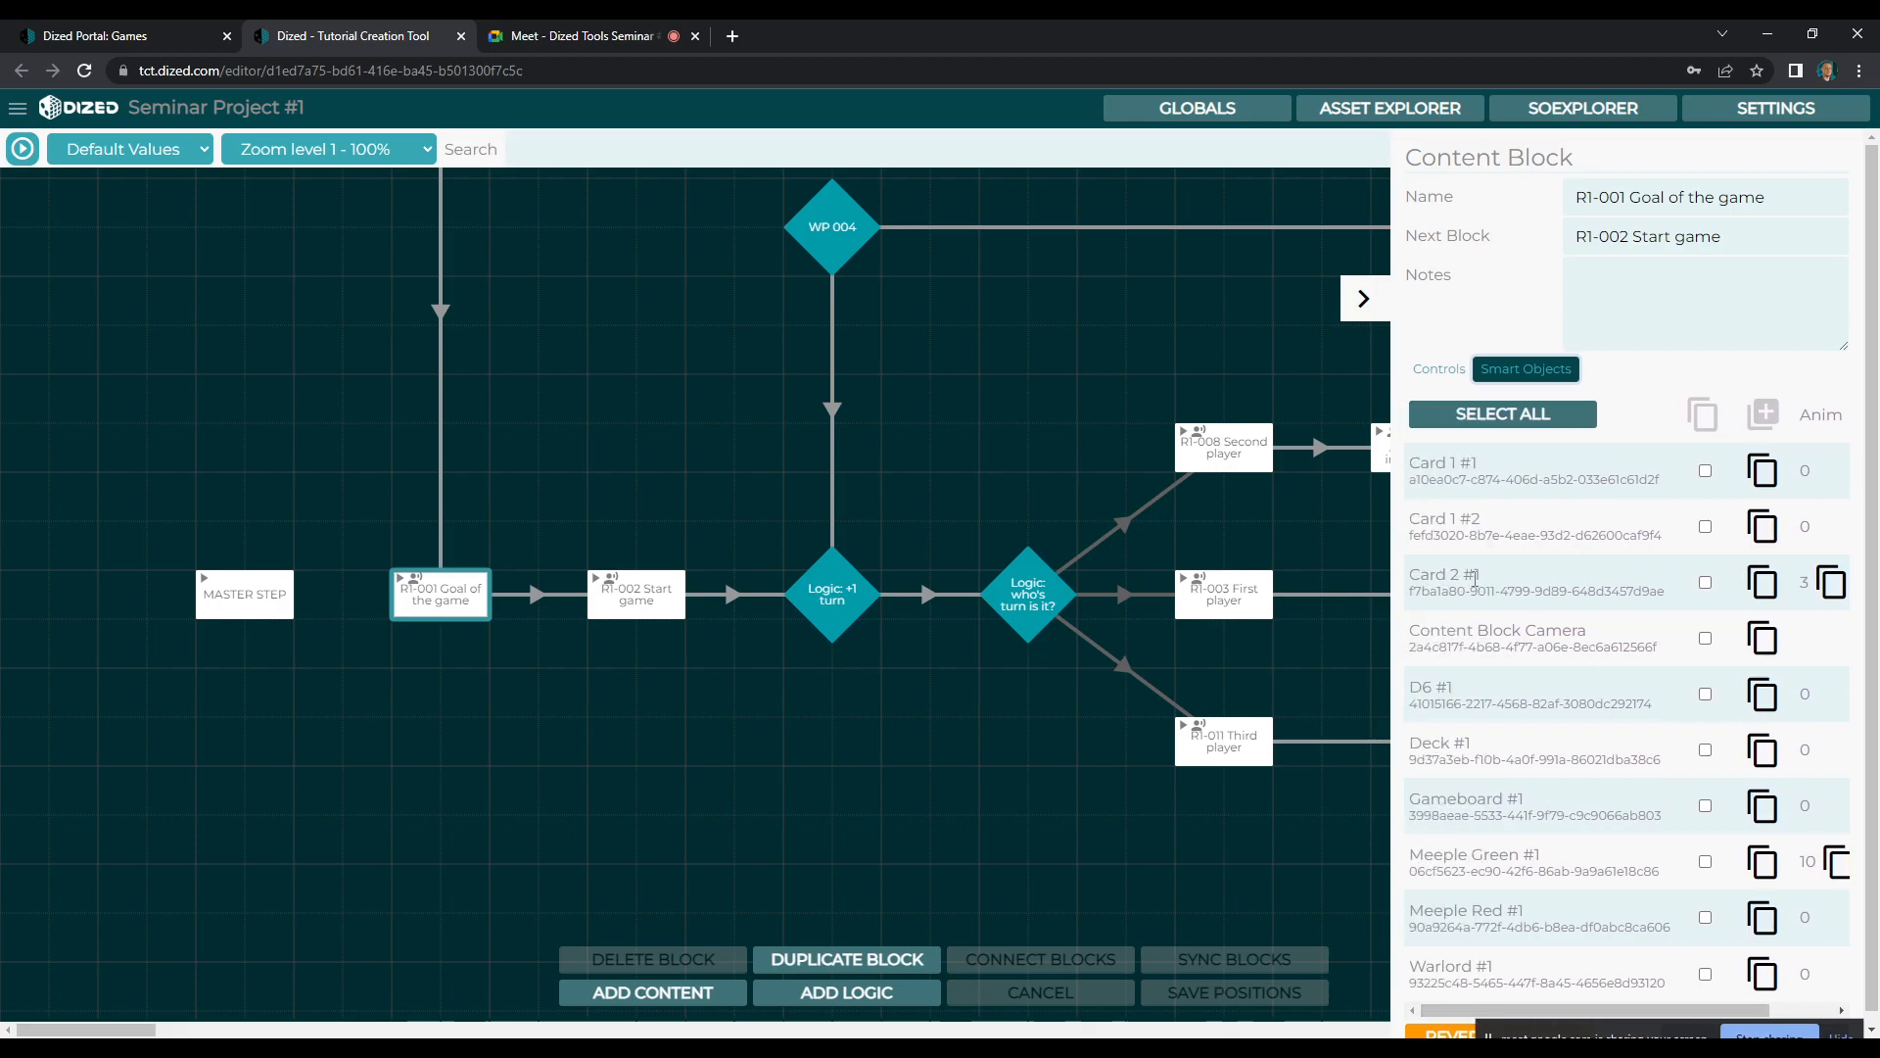
Copy the Card 2 #1 smart object with its animation steps from the R1-001 Goal of the game block
{"action": "left_click_drag", "start_coordinate": [1479, 1016], "coordinate": [1548, 1015]}
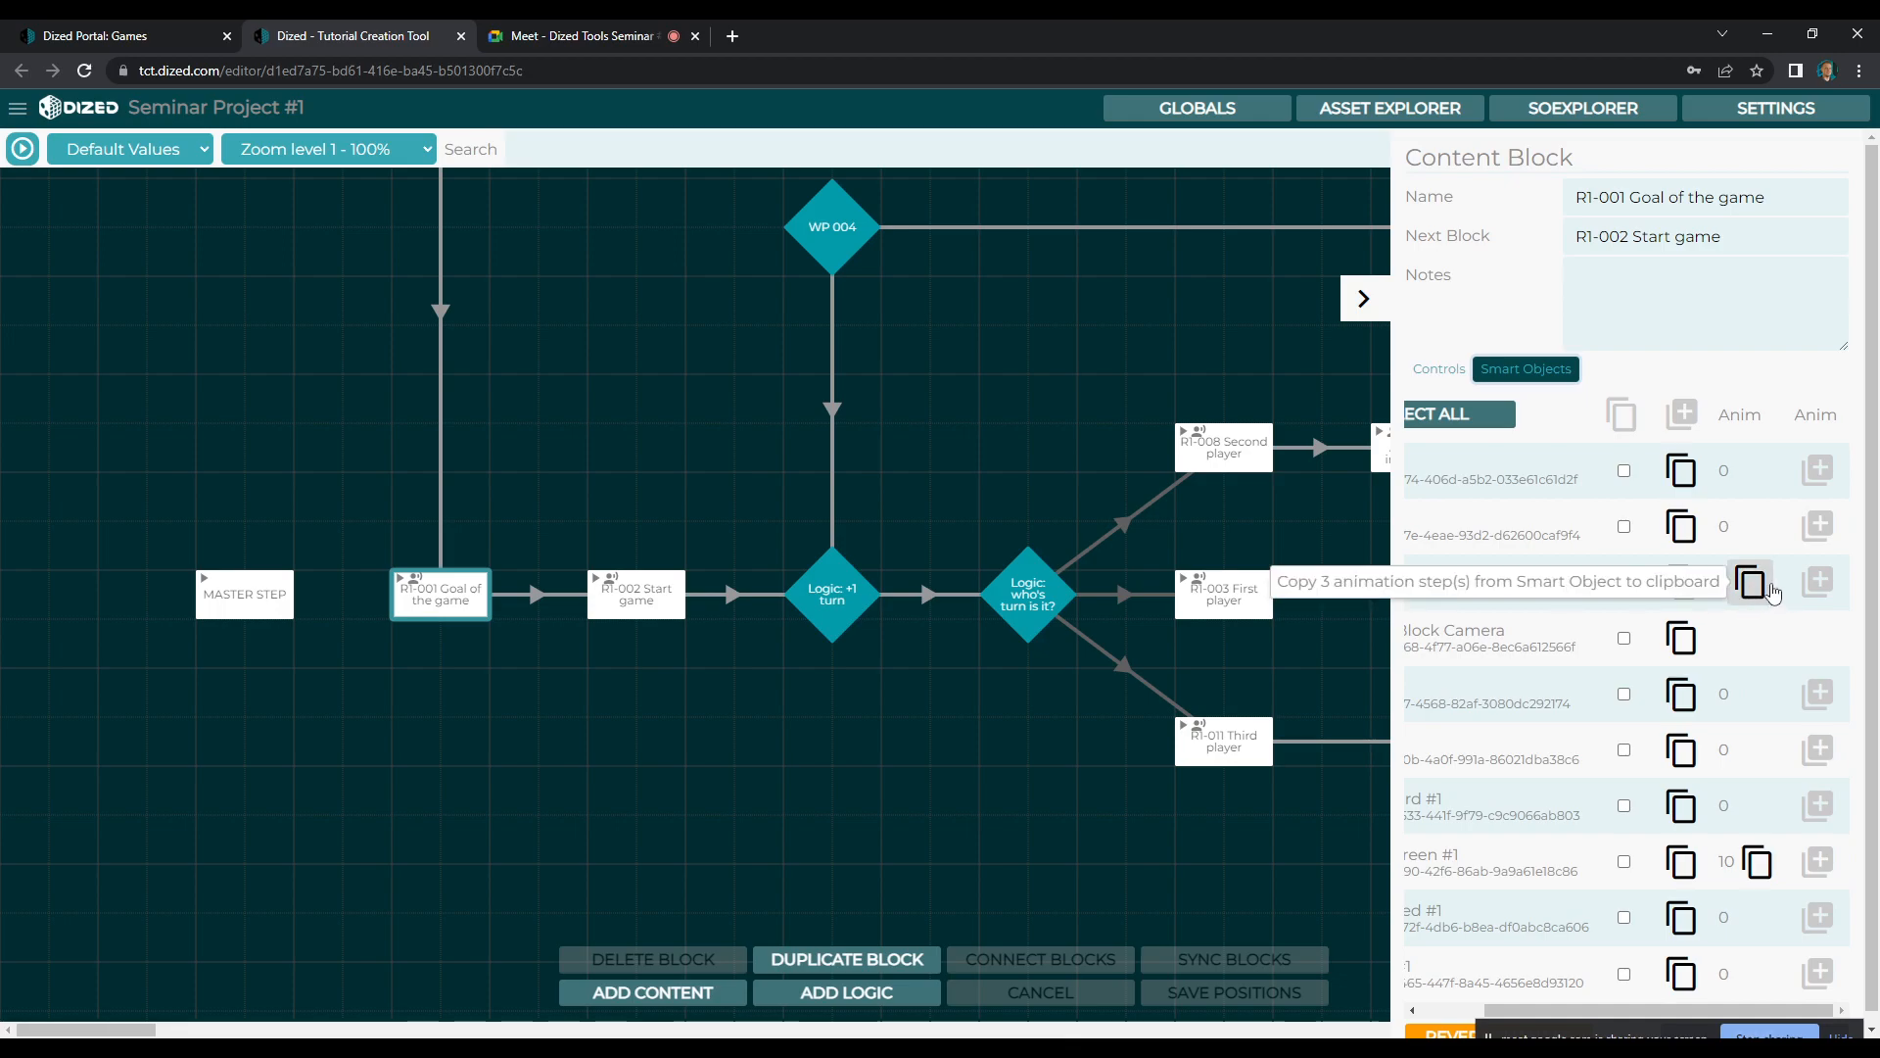
{"action": "left_click", "coordinate": [1624, 583]}
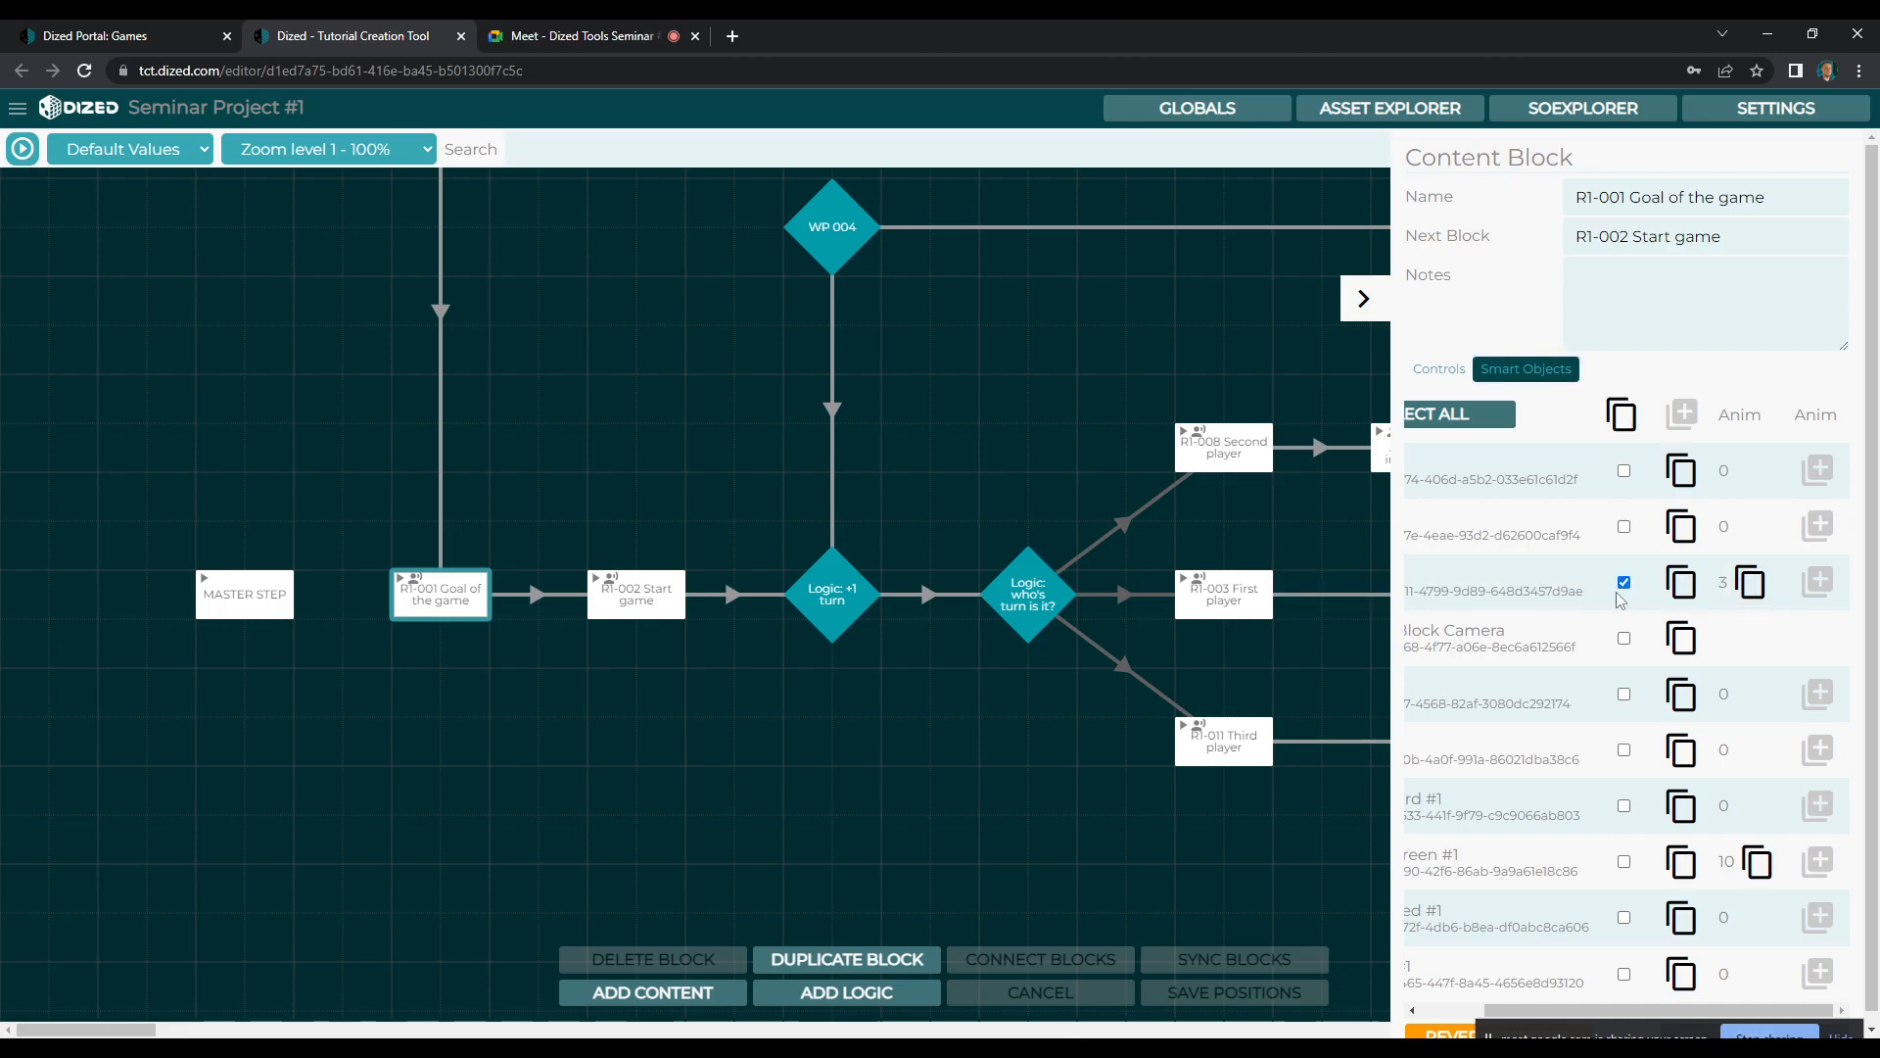
{"action": "left_click", "coordinate": [1621, 412]}
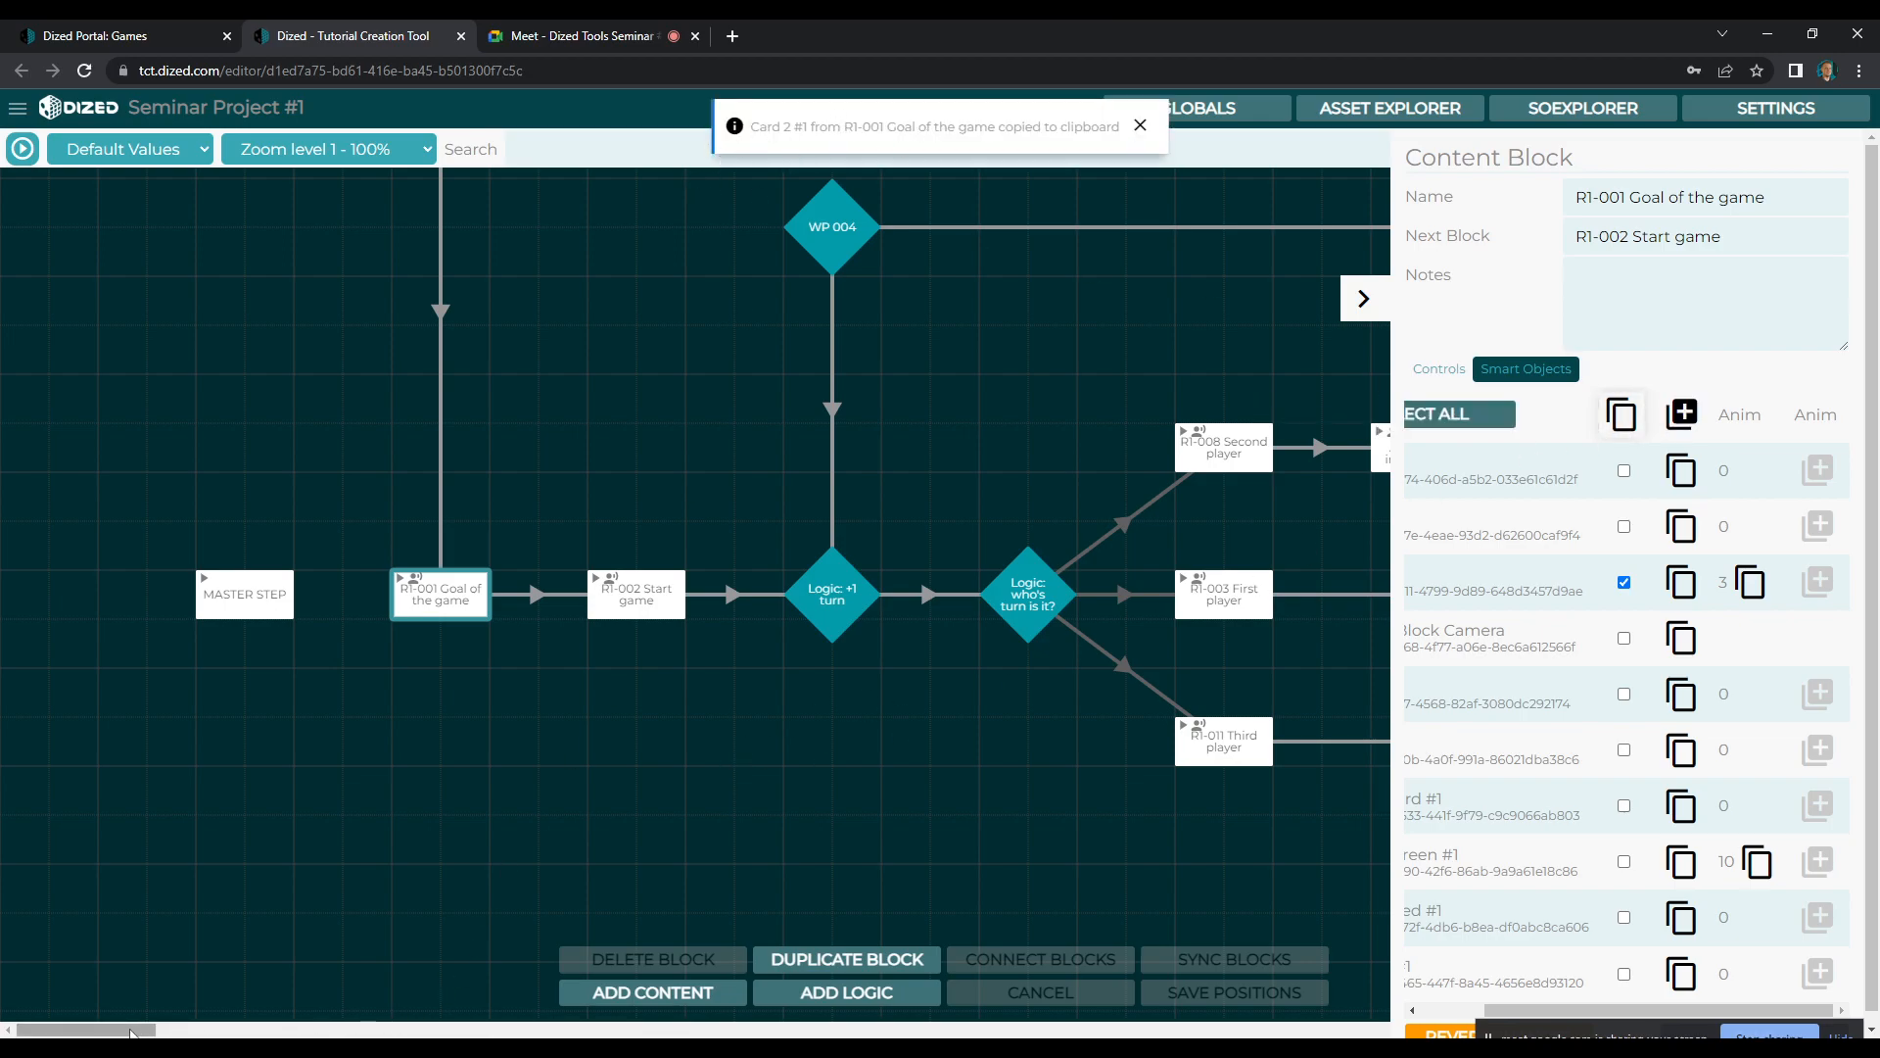
{"action": "left_click_drag", "start_coordinate": [1543, 1012], "coordinate": [1470, 1012]}
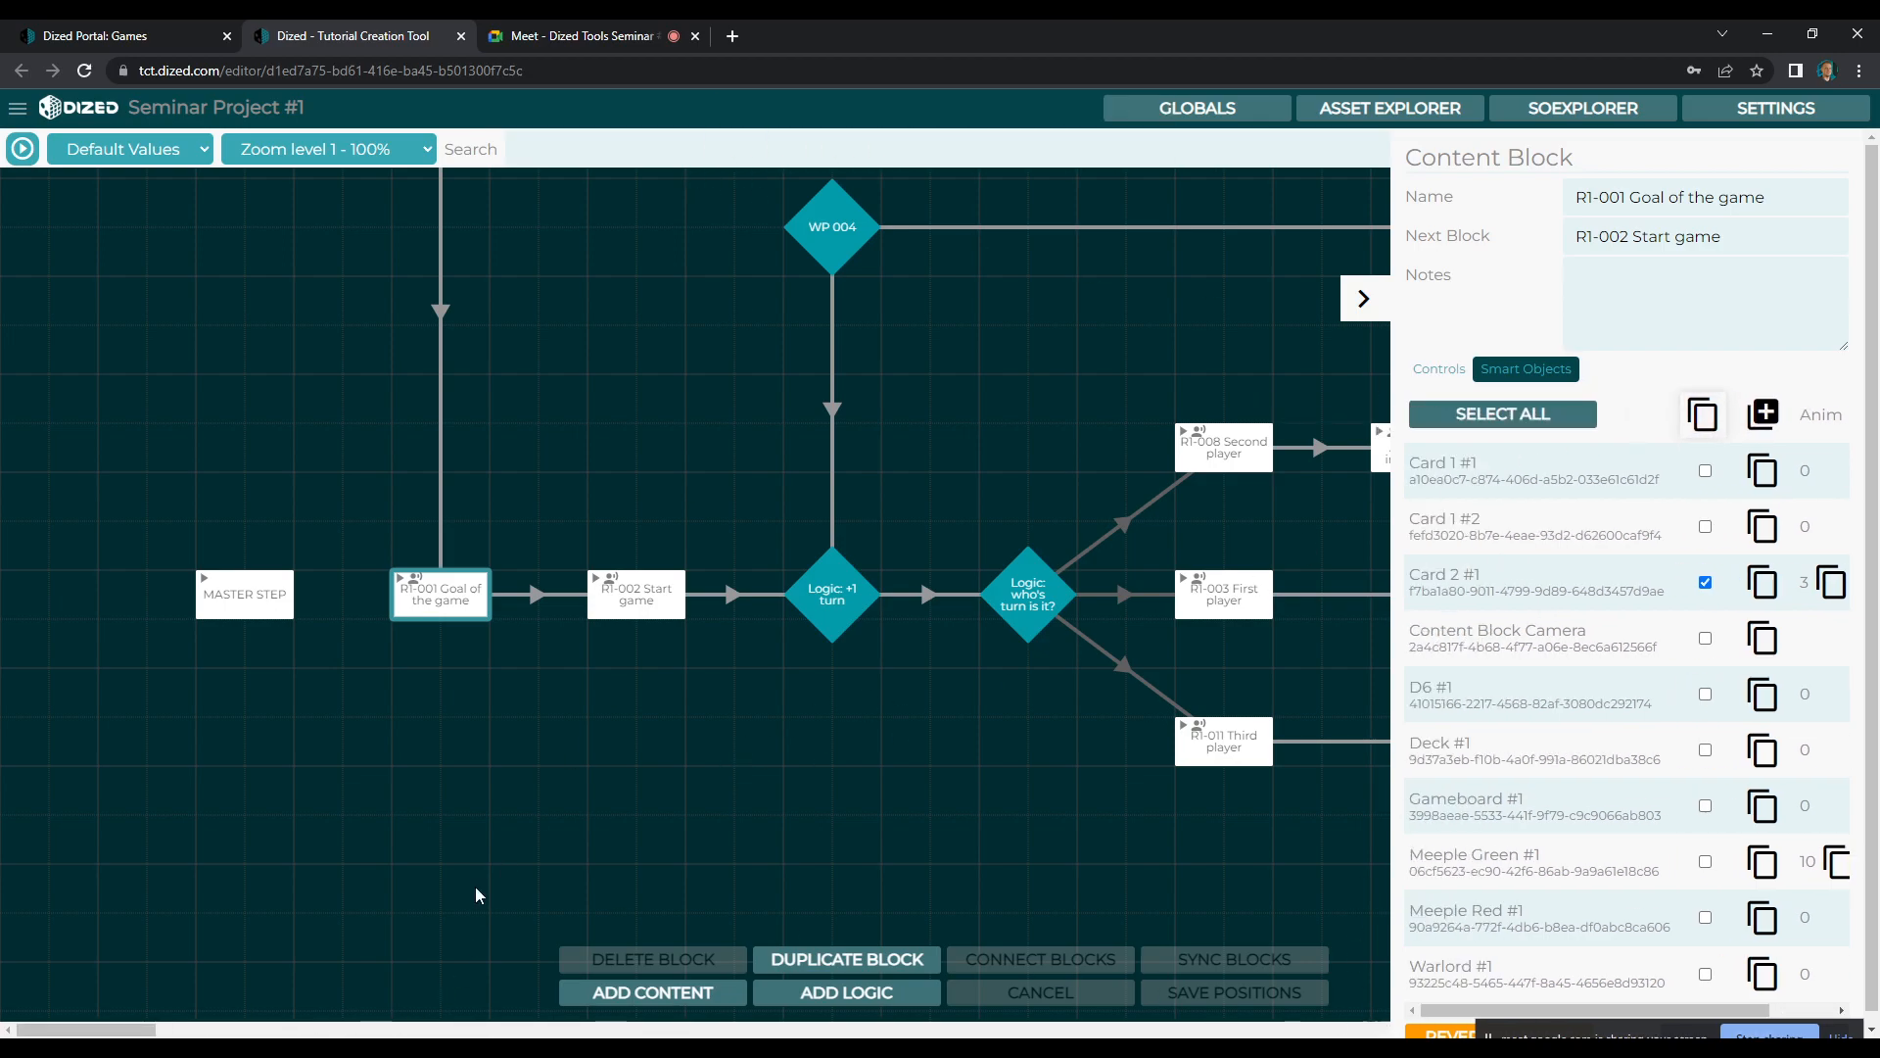
Paste the copied Card 2 #1 into the smart objects of the R1-004 Info on movement block and deselect the block
{"action": "scroll", "coordinate": [490, 911], "scroll_direction": "up", "scroll_amount": 1}
{"action": "left_click_drag", "start_coordinate": [84, 1031], "coordinate": [129, 1030]}
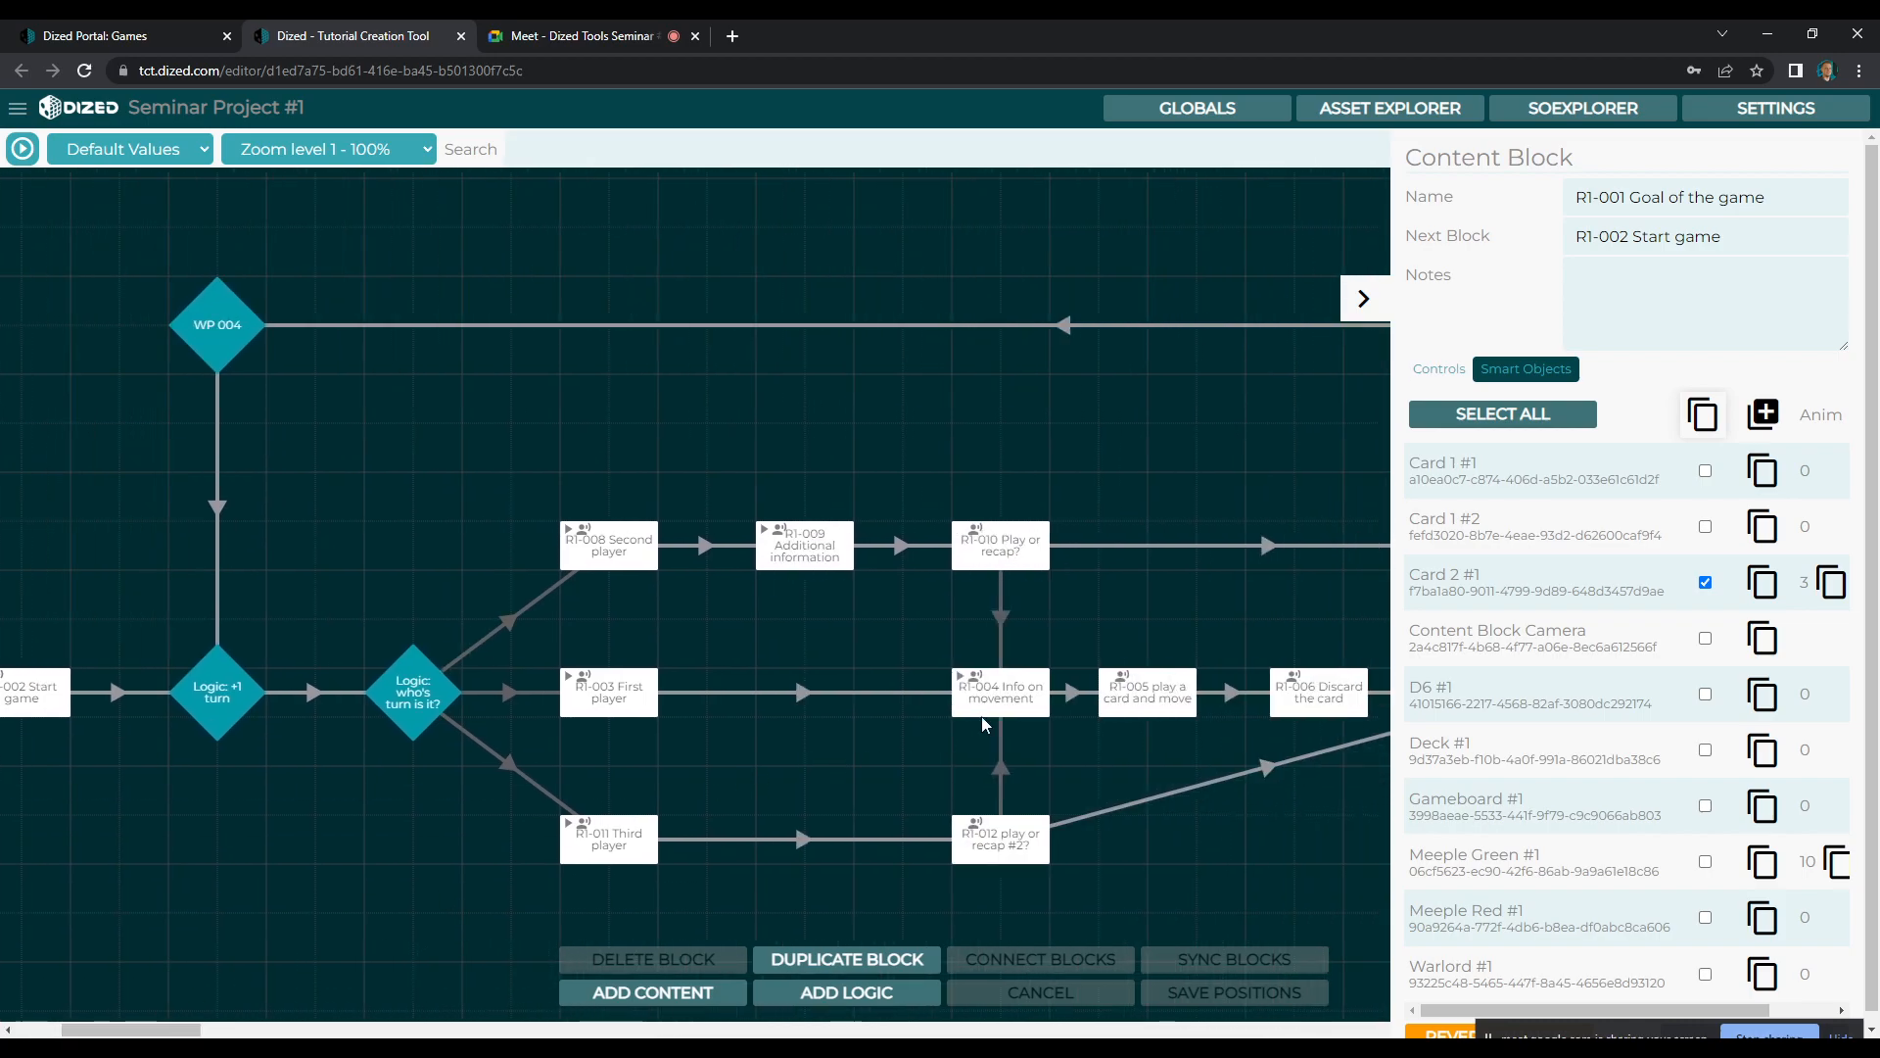
{"action": "left_click", "coordinate": [1006, 694]}
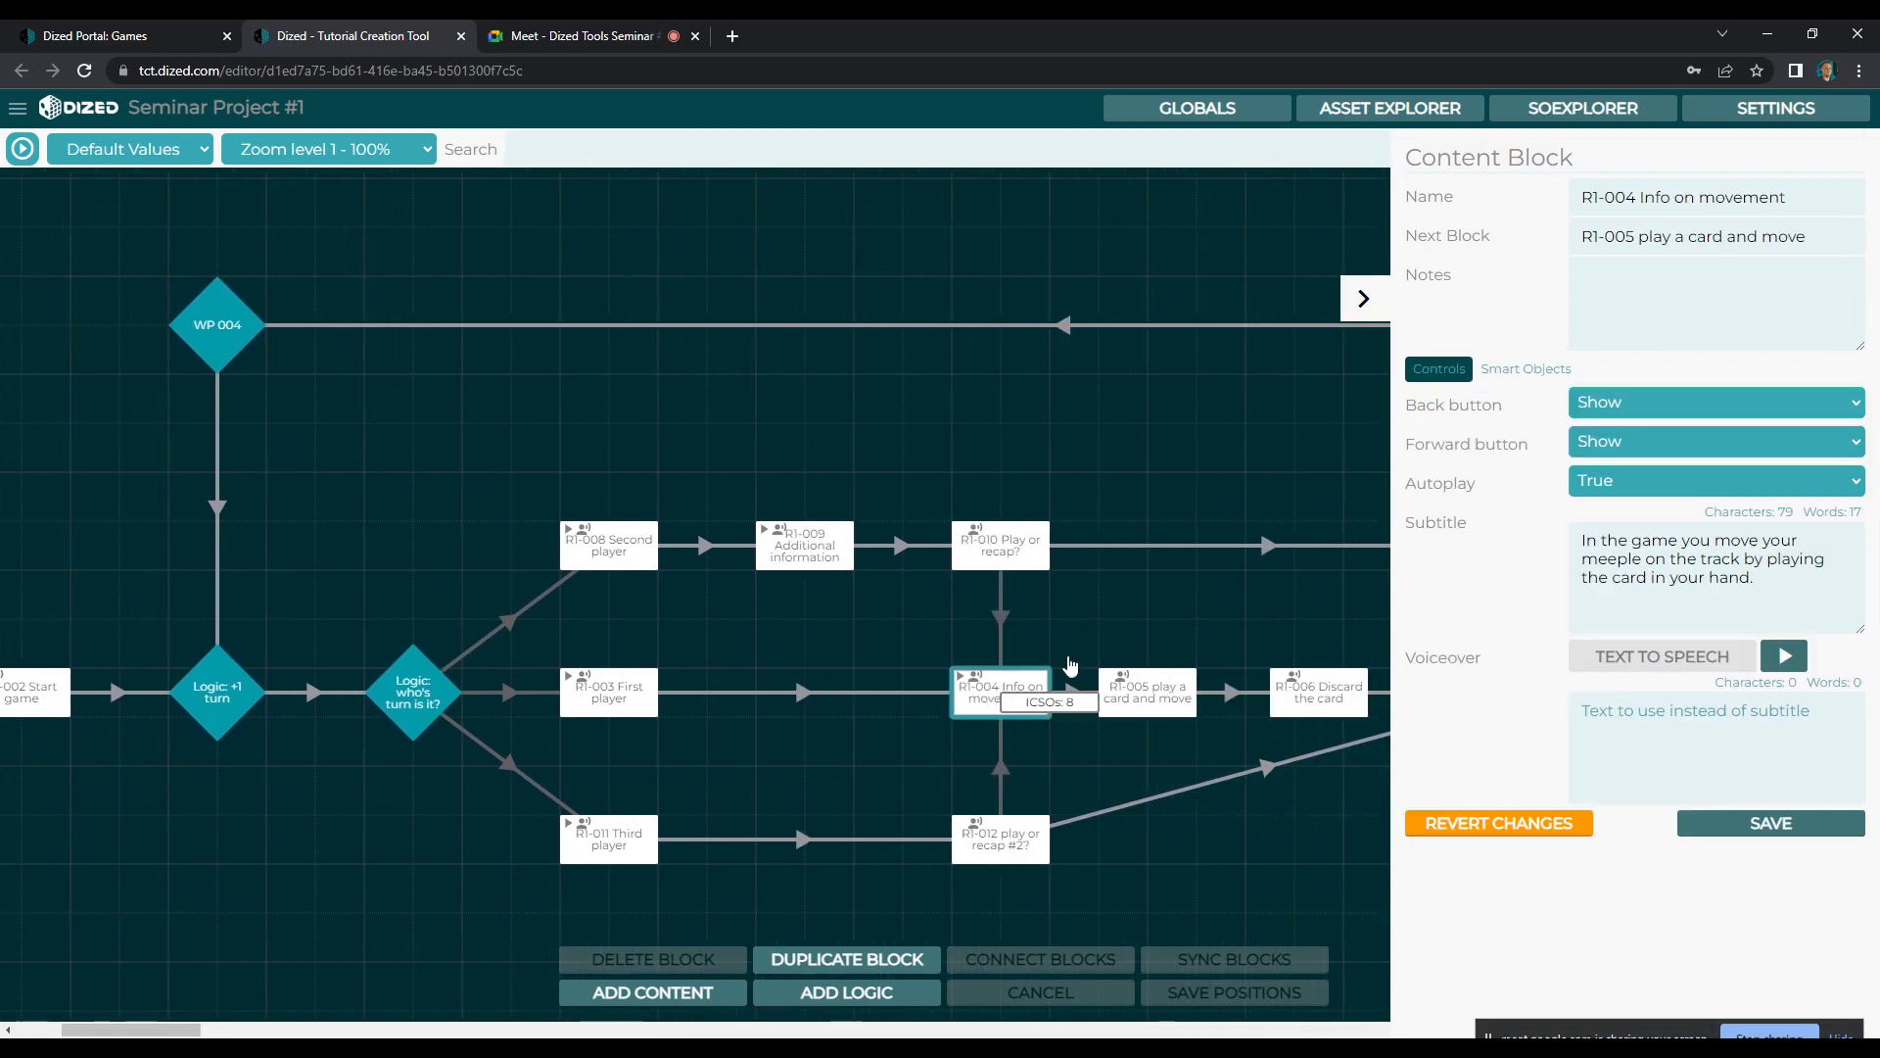
{"action": "left_click", "coordinate": [1530, 372]}
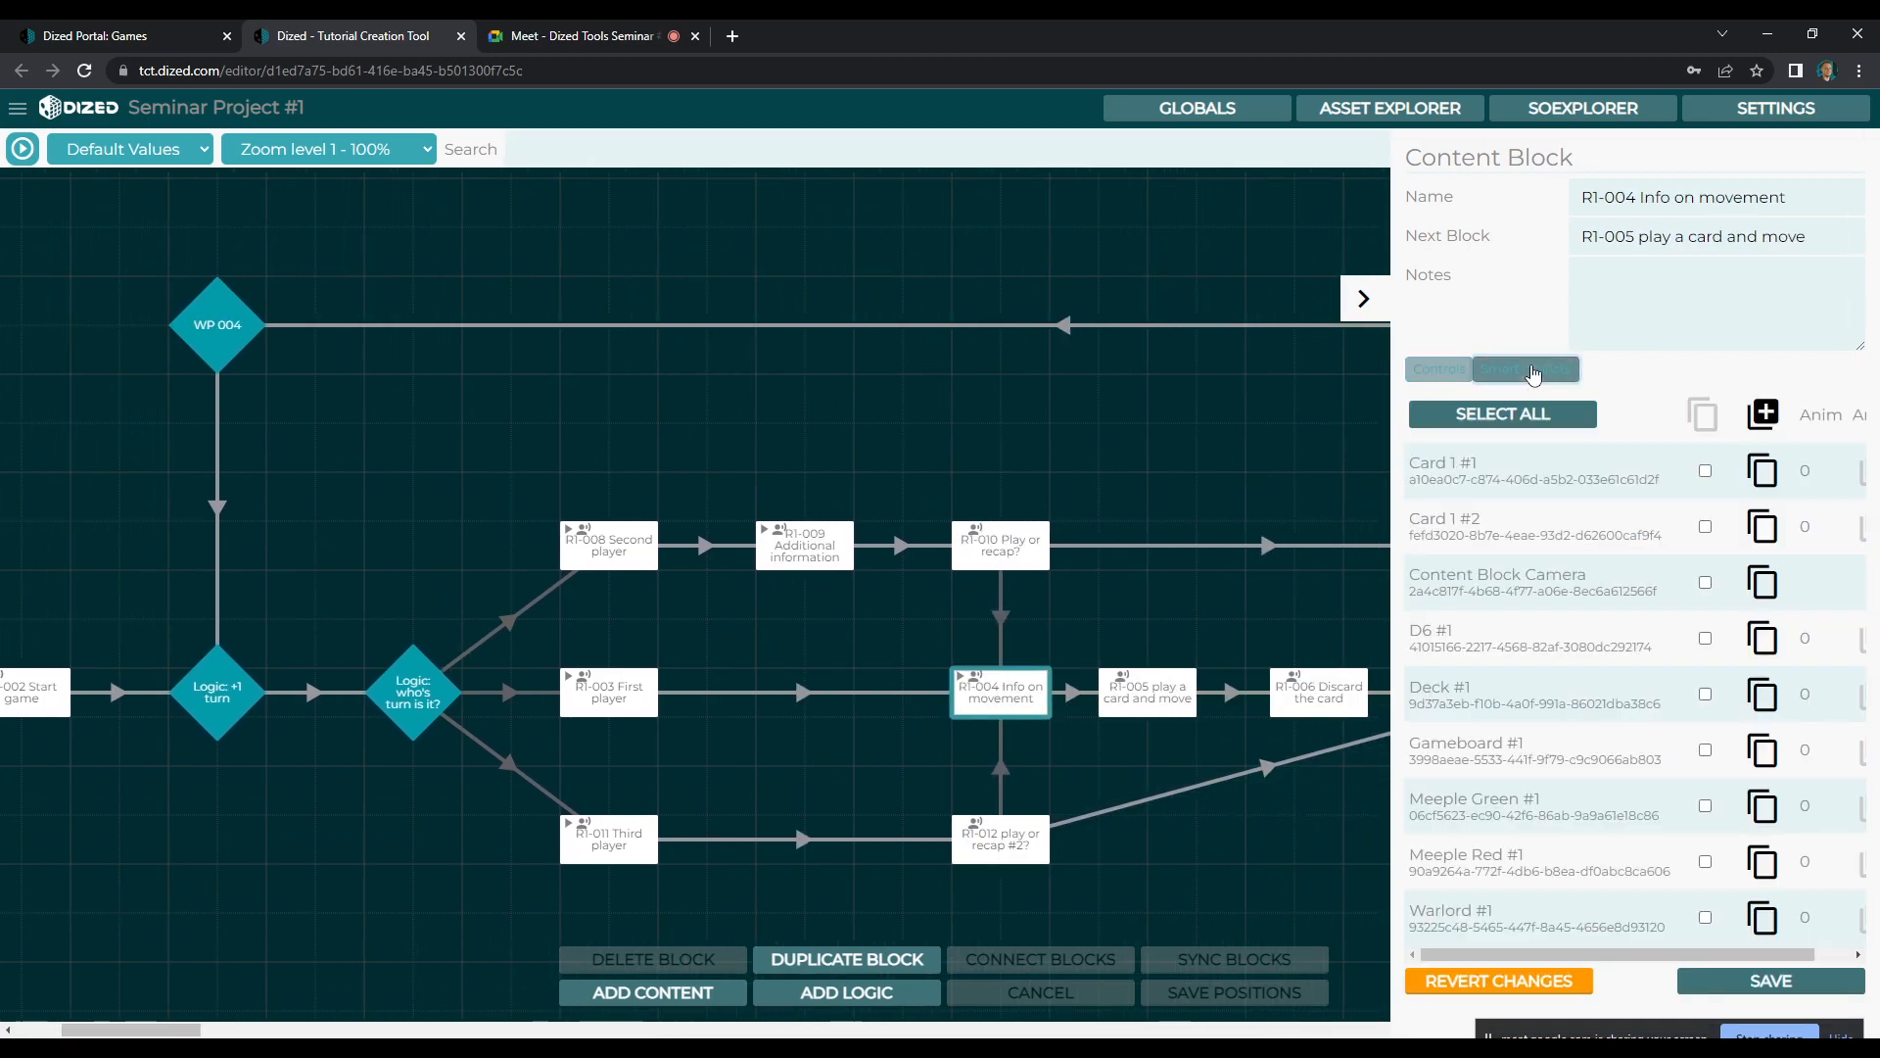
{"action": "left_click", "coordinate": [1765, 418]}
{"action": "left_click", "coordinate": [1098, 566]}
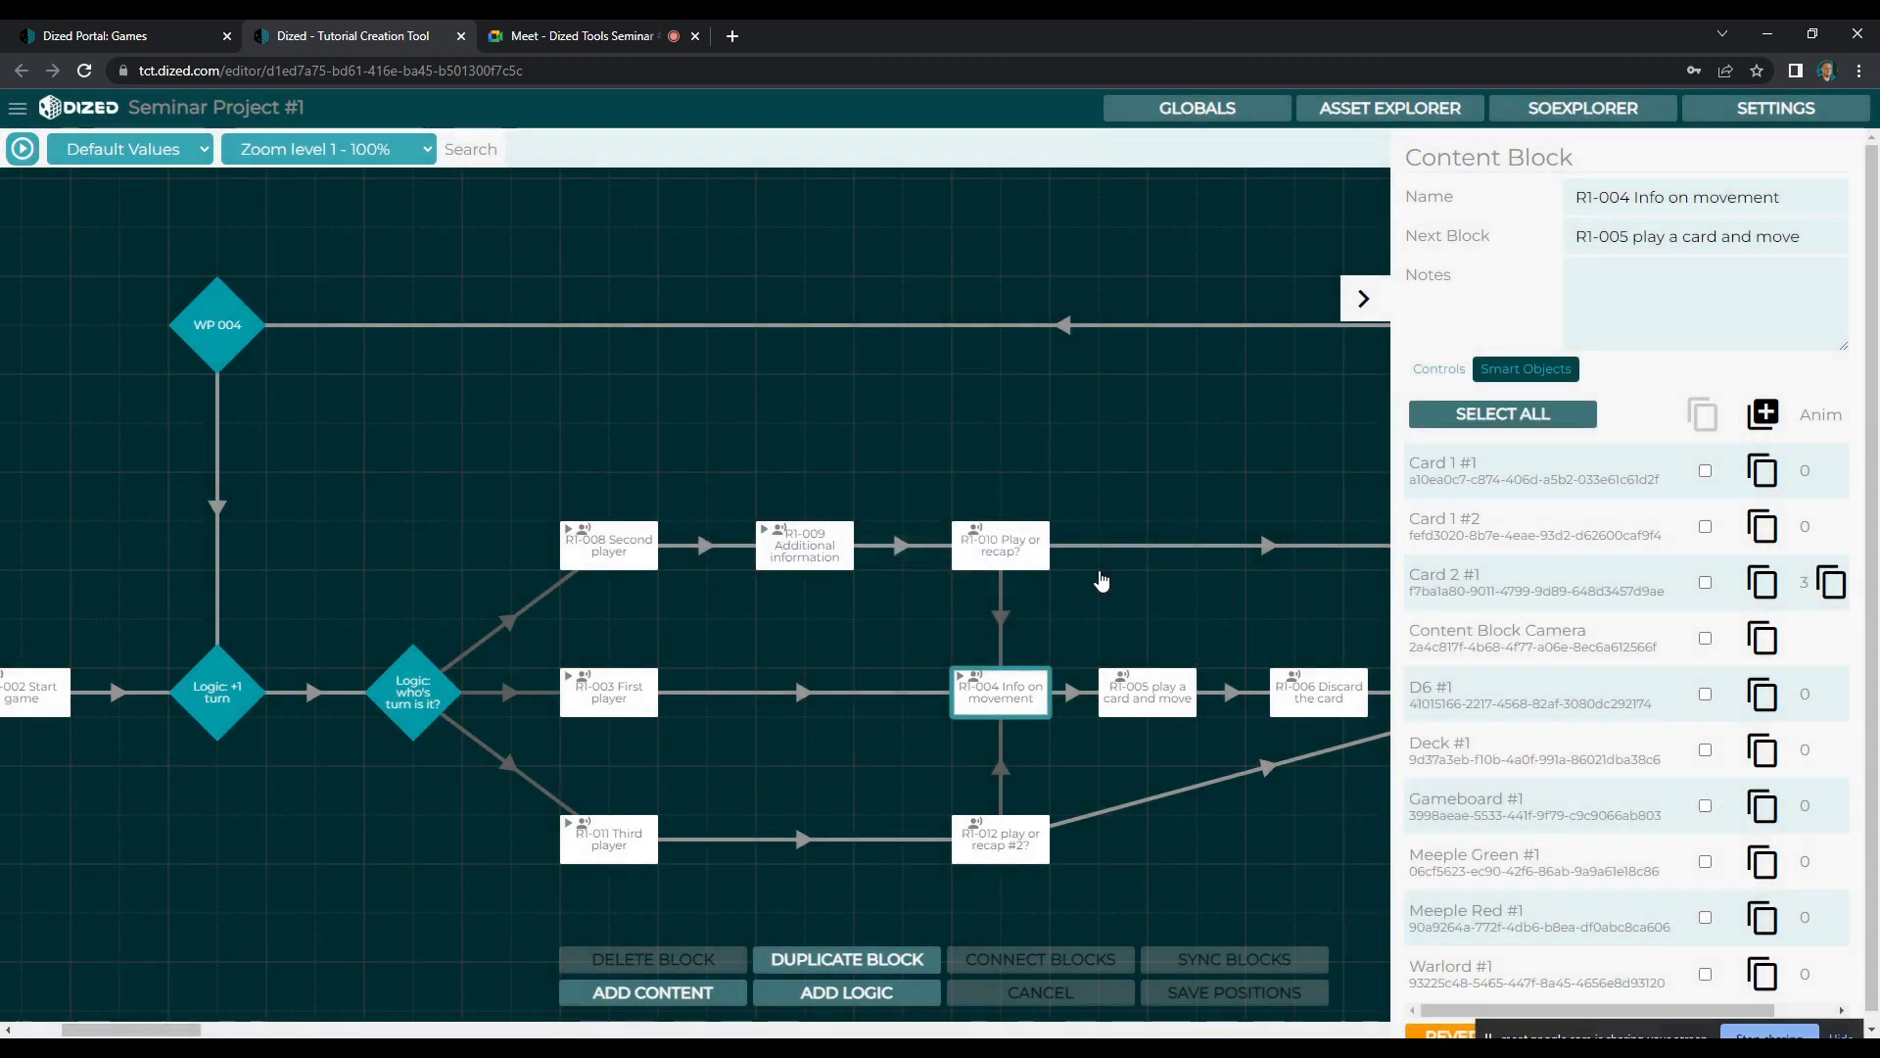
{"action": "left_click", "coordinate": [1097, 583]}
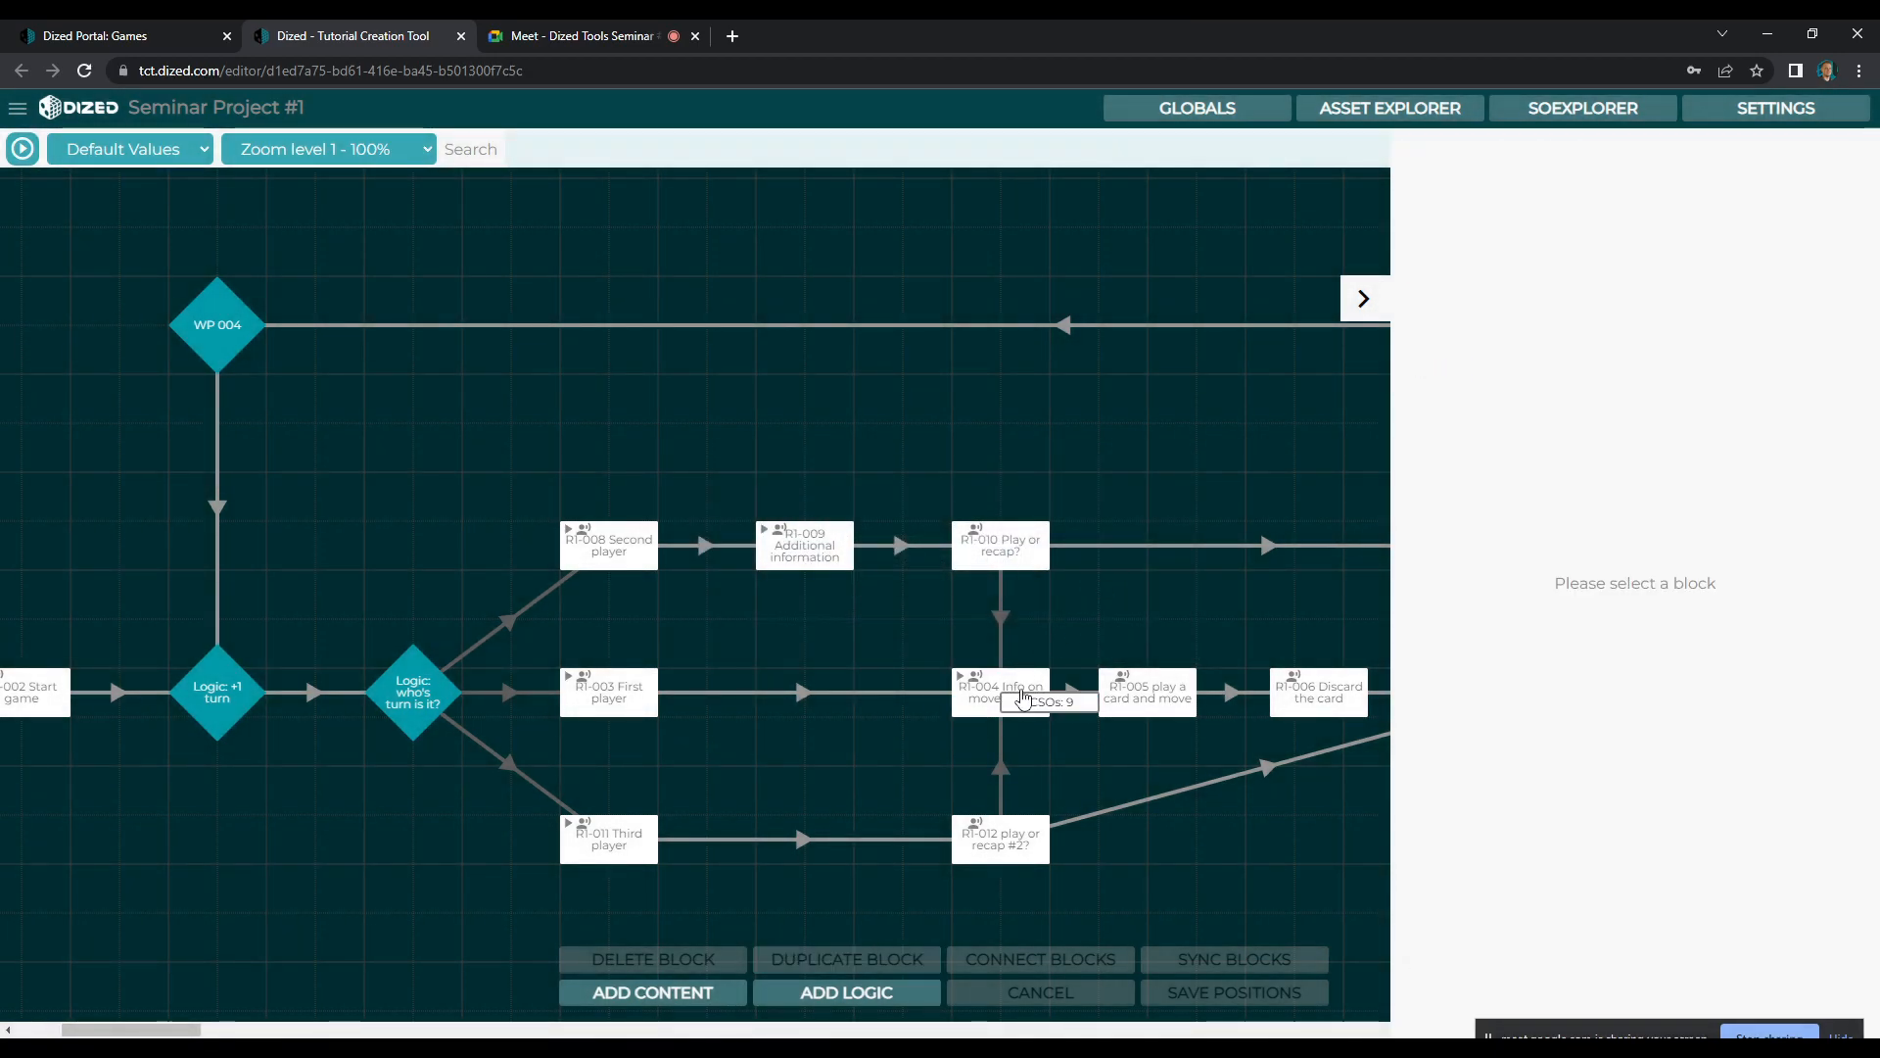
Open the R1-004 Info on movement scene and move the number 2 card with its animation from Babylon to Tyre
{"action": "left_click", "coordinate": [1021, 694]}
{"action": "double_click", "coordinate": [1019, 690]}
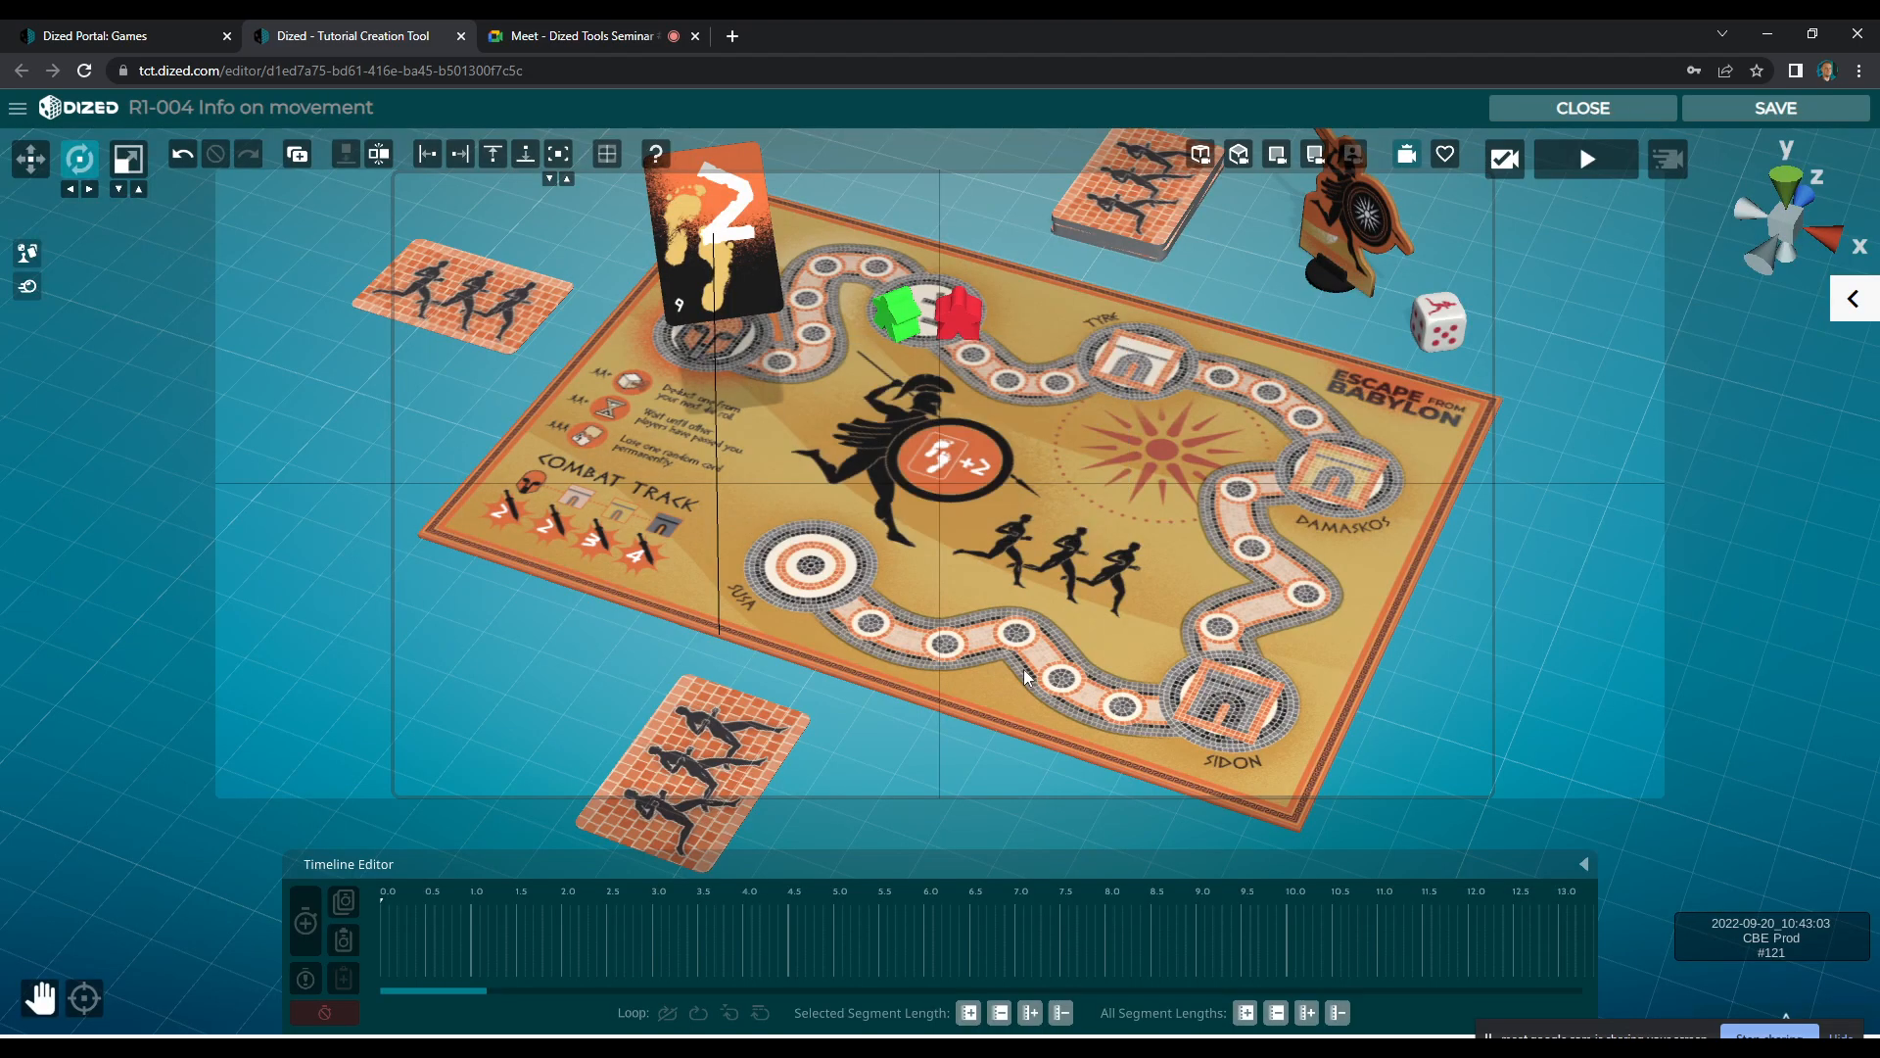
{"action": "left_click_drag", "start_coordinate": [405, 901], "coordinate": [654, 907]}
{"action": "key", "text": "w"}
{"action": "left_click", "coordinate": [735, 695]}
{"action": "left_click_drag", "start_coordinate": [730, 658], "coordinate": [1130, 329]}
{"action": "key", "text": "q"}
{"action": "left_click_drag", "start_coordinate": [1014, 464], "coordinate": [957, 621]}
Preview the number 2 card's copied animation in the scene from a closer view of the track
{"action": "scroll", "coordinate": [925, 667], "scroll_direction": "up", "scroll_amount": 4}
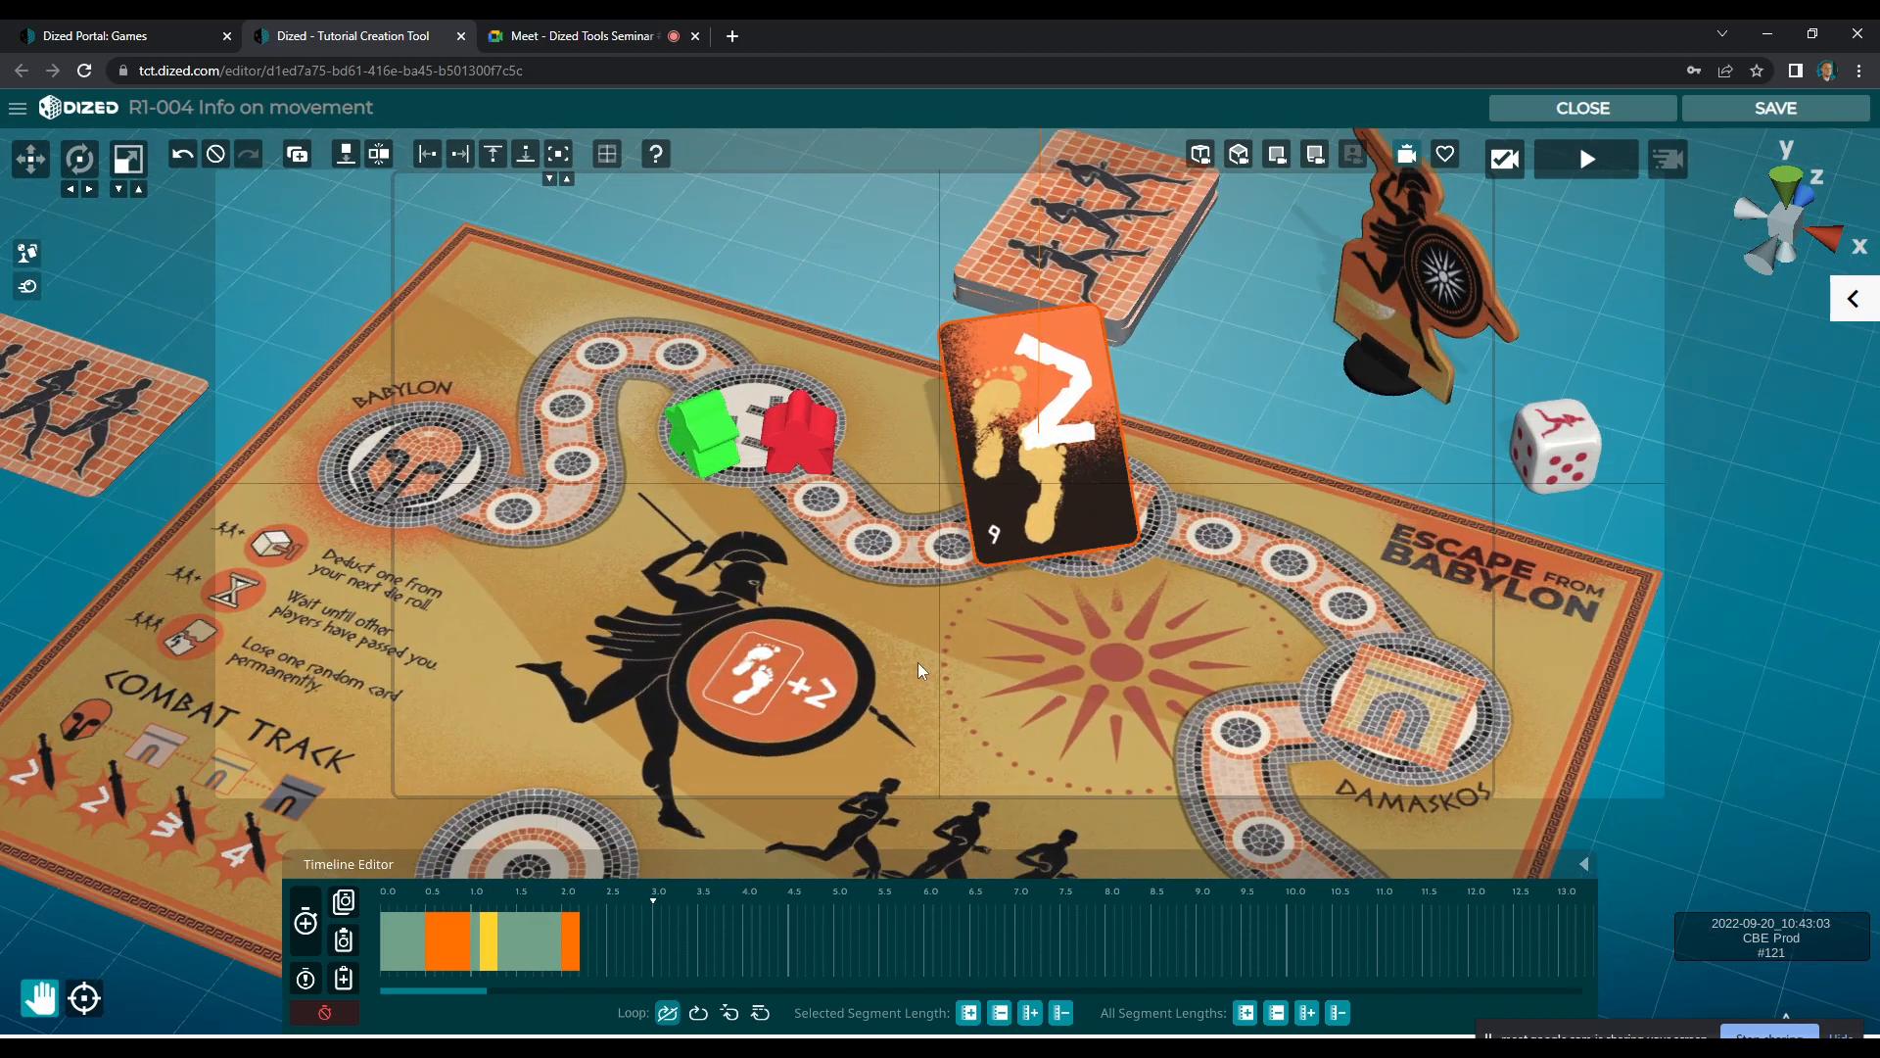
{"action": "scroll", "coordinate": [921, 666], "scroll_direction": "up", "scroll_amount": 5}
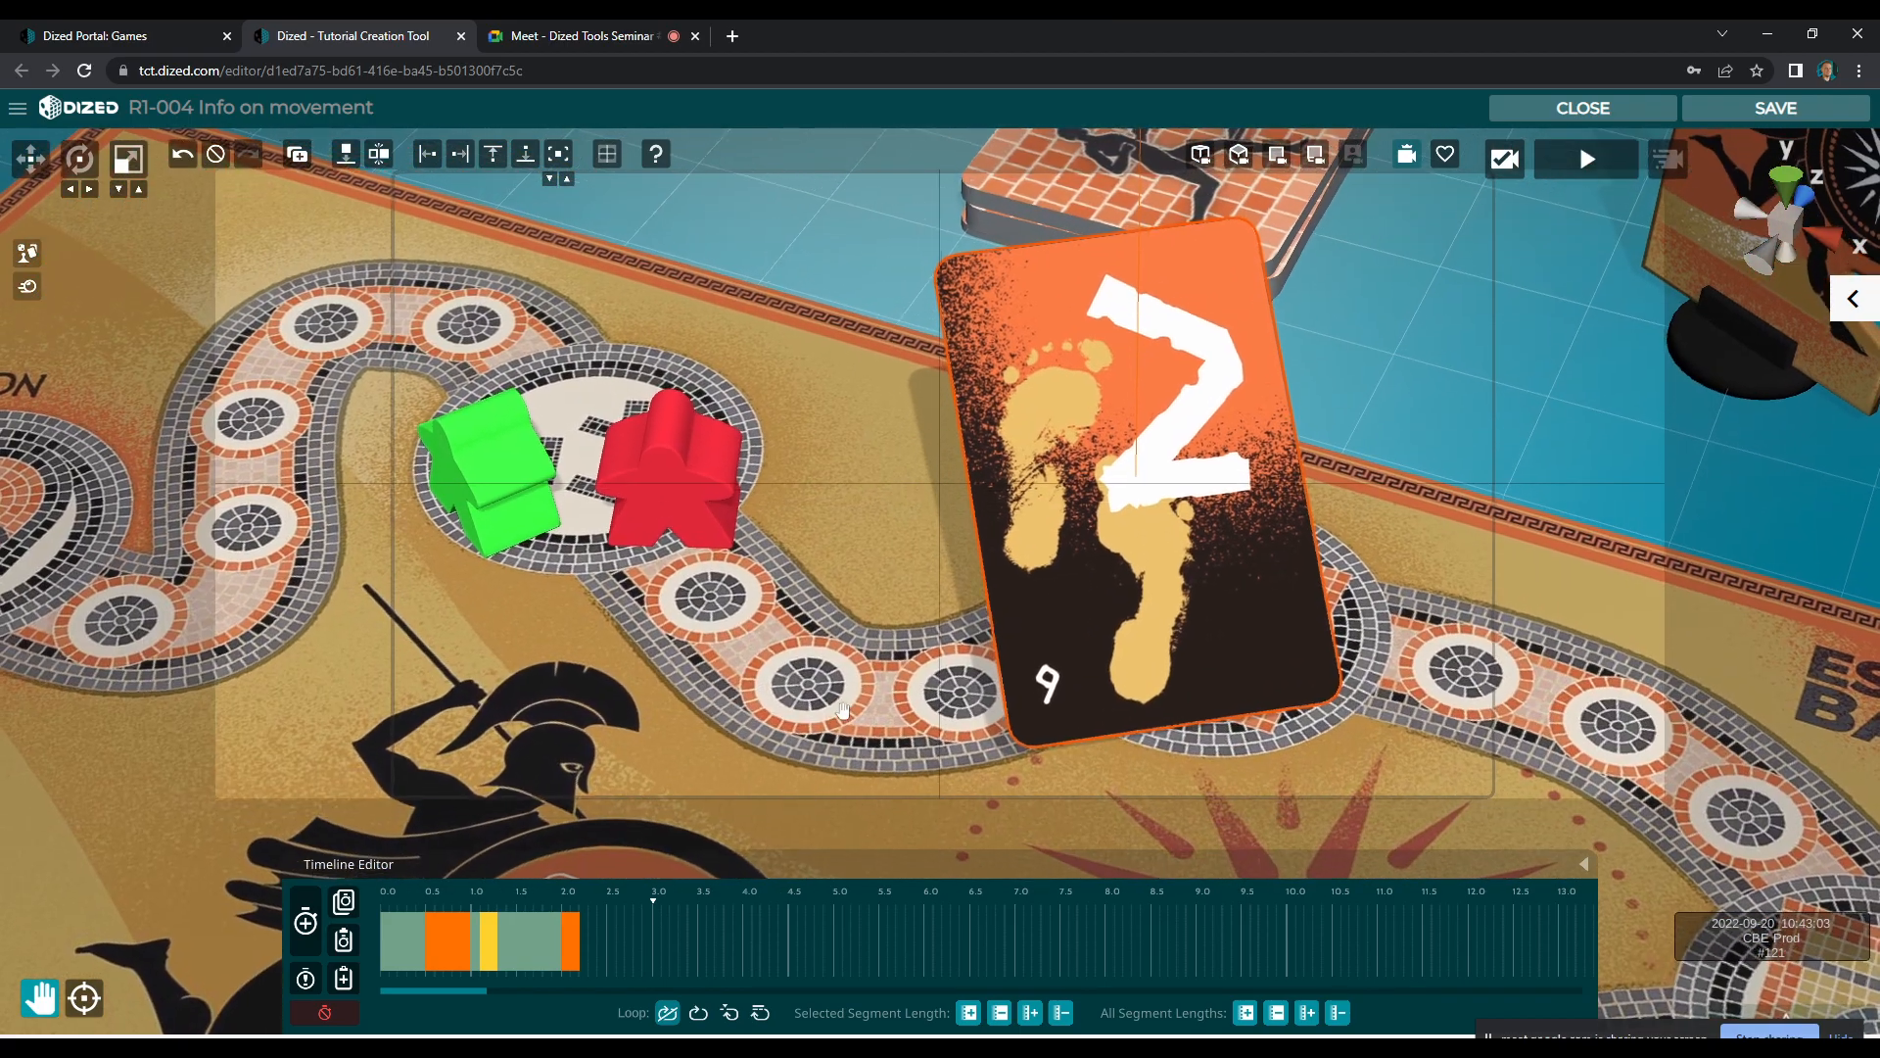
{"action": "left_click_drag", "start_coordinate": [843, 710], "coordinate": [948, 676]}
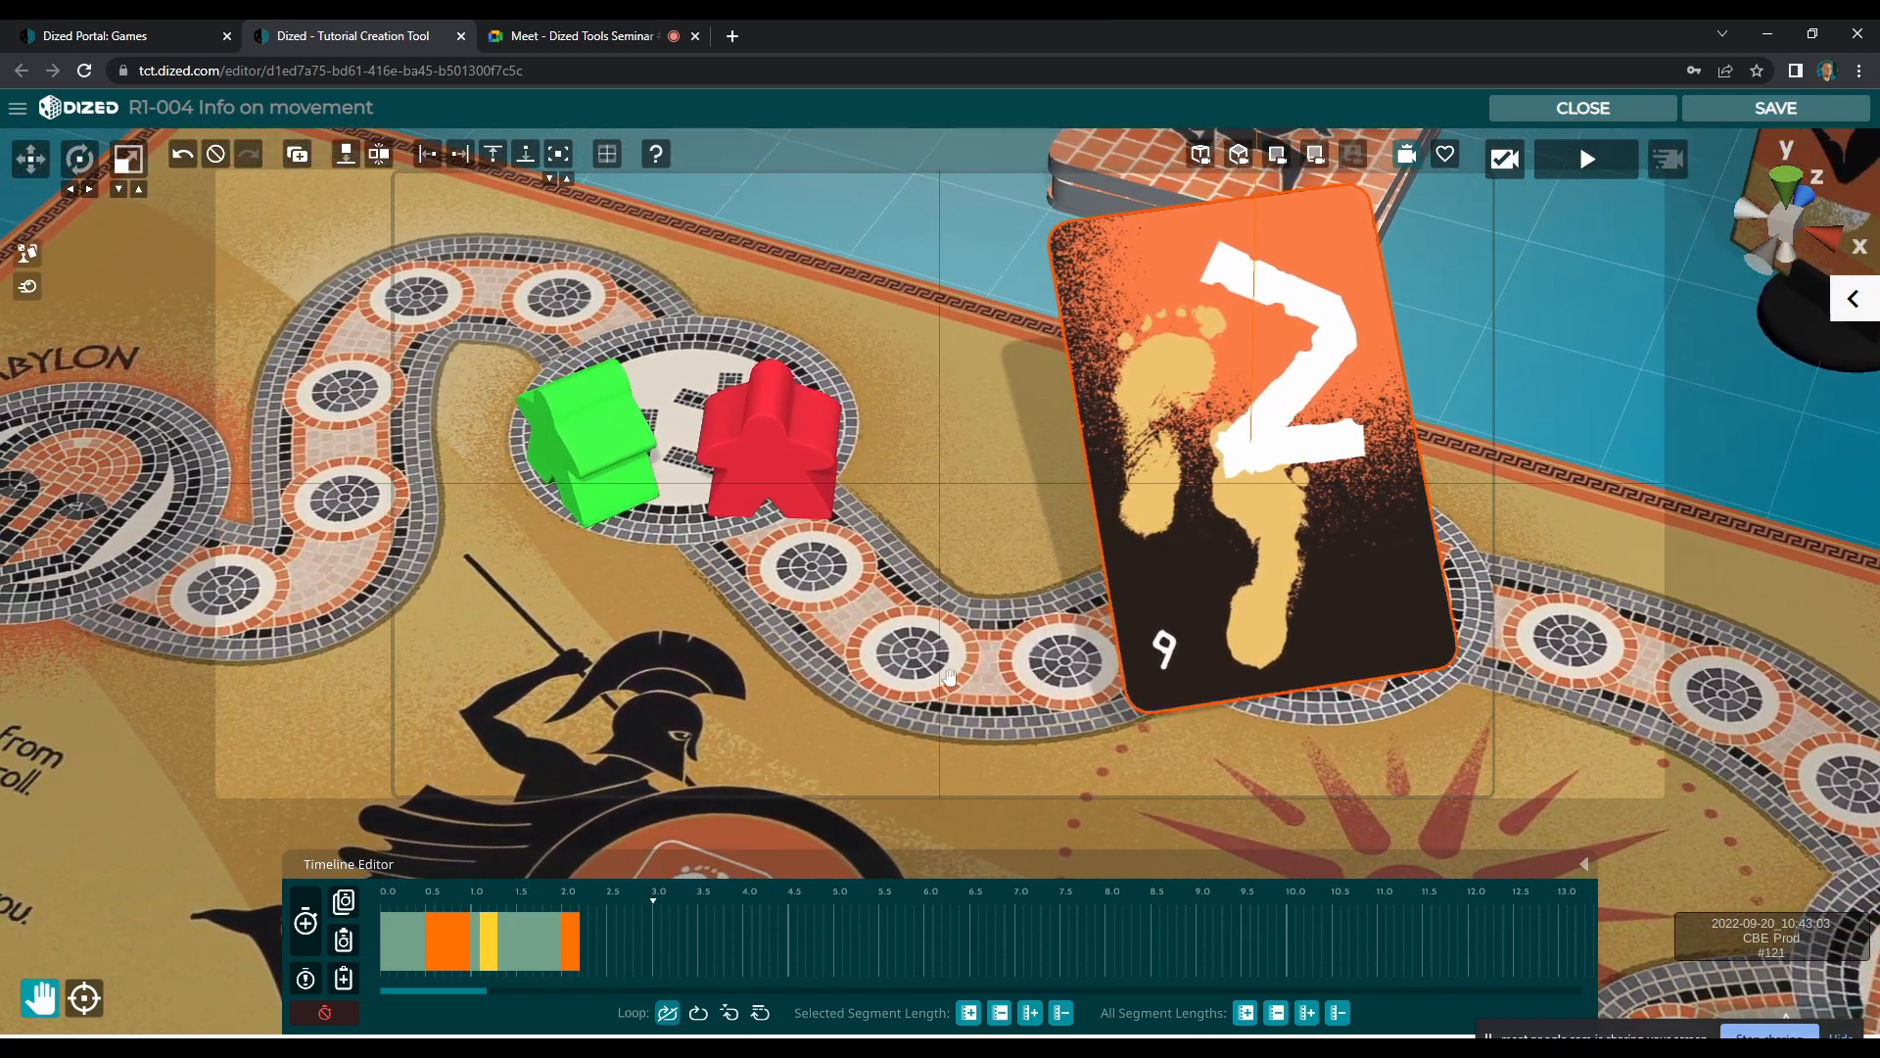
{"action": "left_click", "coordinate": [1586, 160]}
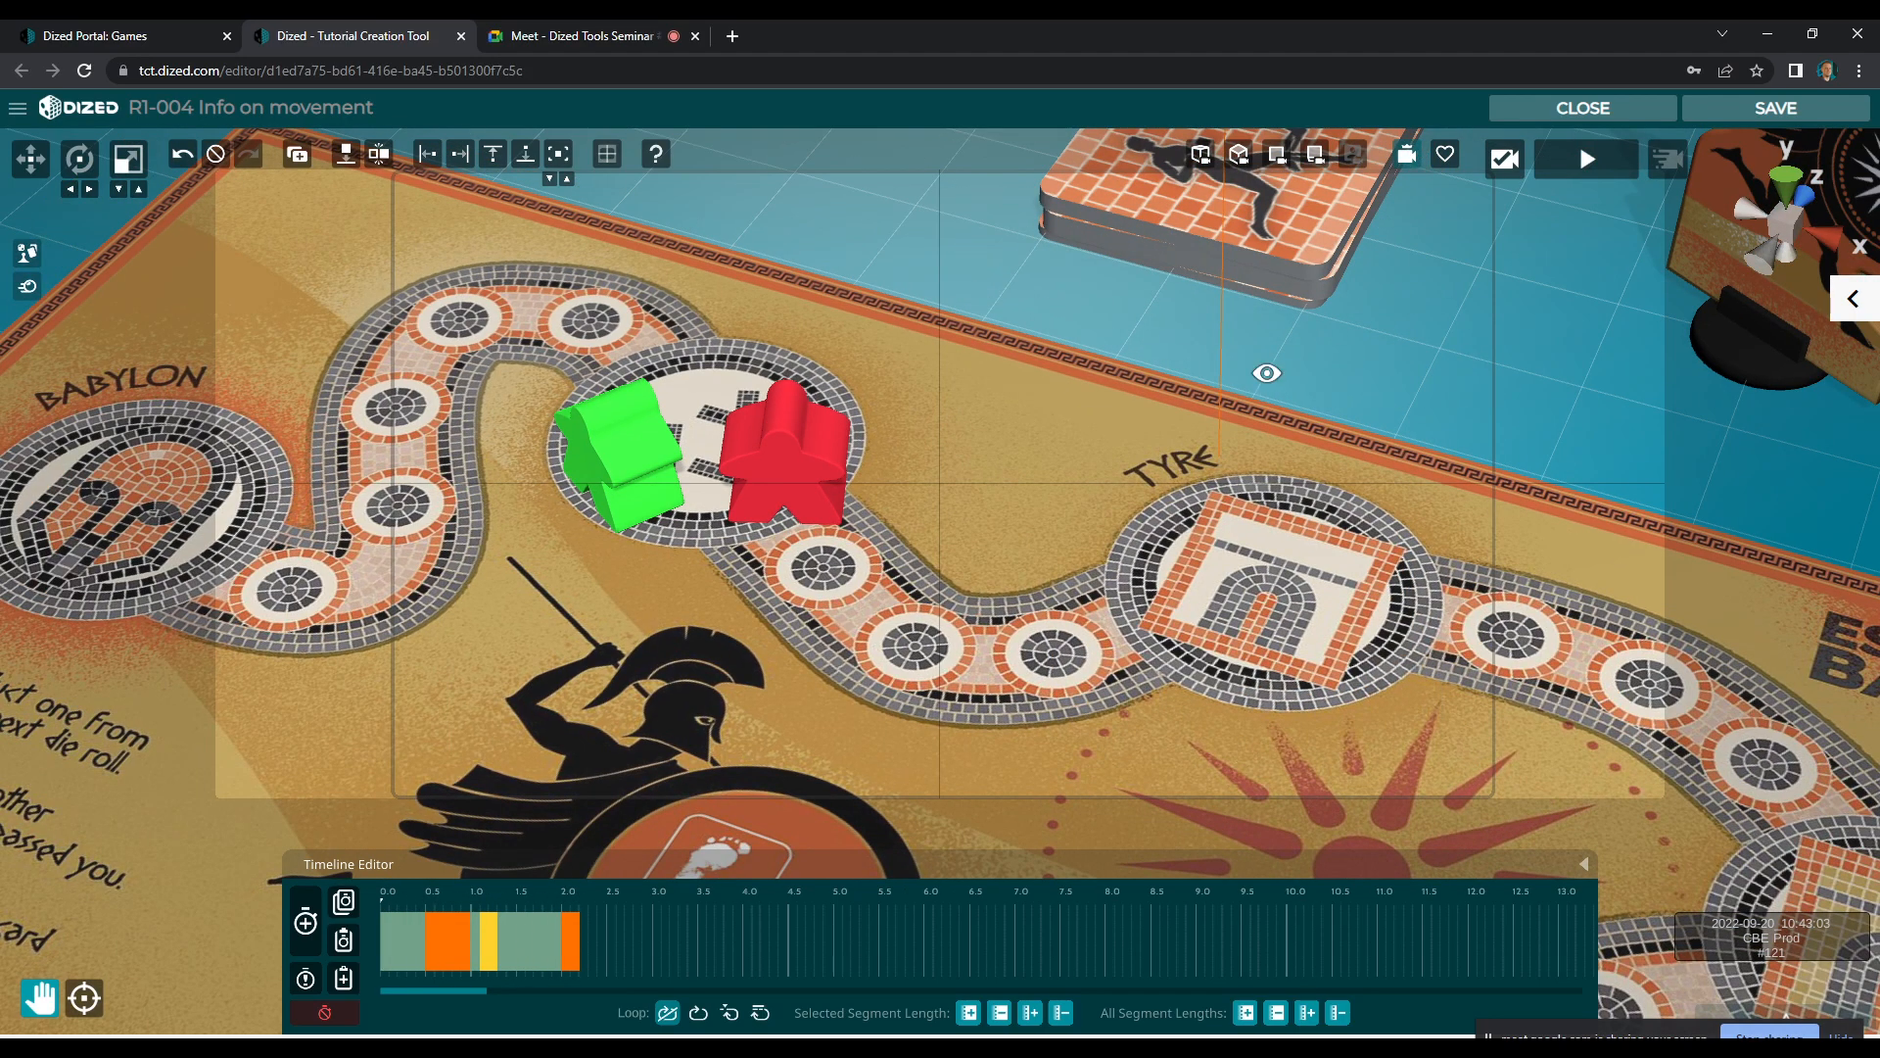
{"action": "left_click_drag", "start_coordinate": [1268, 373], "coordinate": [1261, 367]}
{"action": "scroll", "coordinate": [1100, 417], "scroll_direction": "down", "scroll_amount": 3}
{"action": "left_click_drag", "start_coordinate": [1034, 403], "coordinate": [1147, 452]}
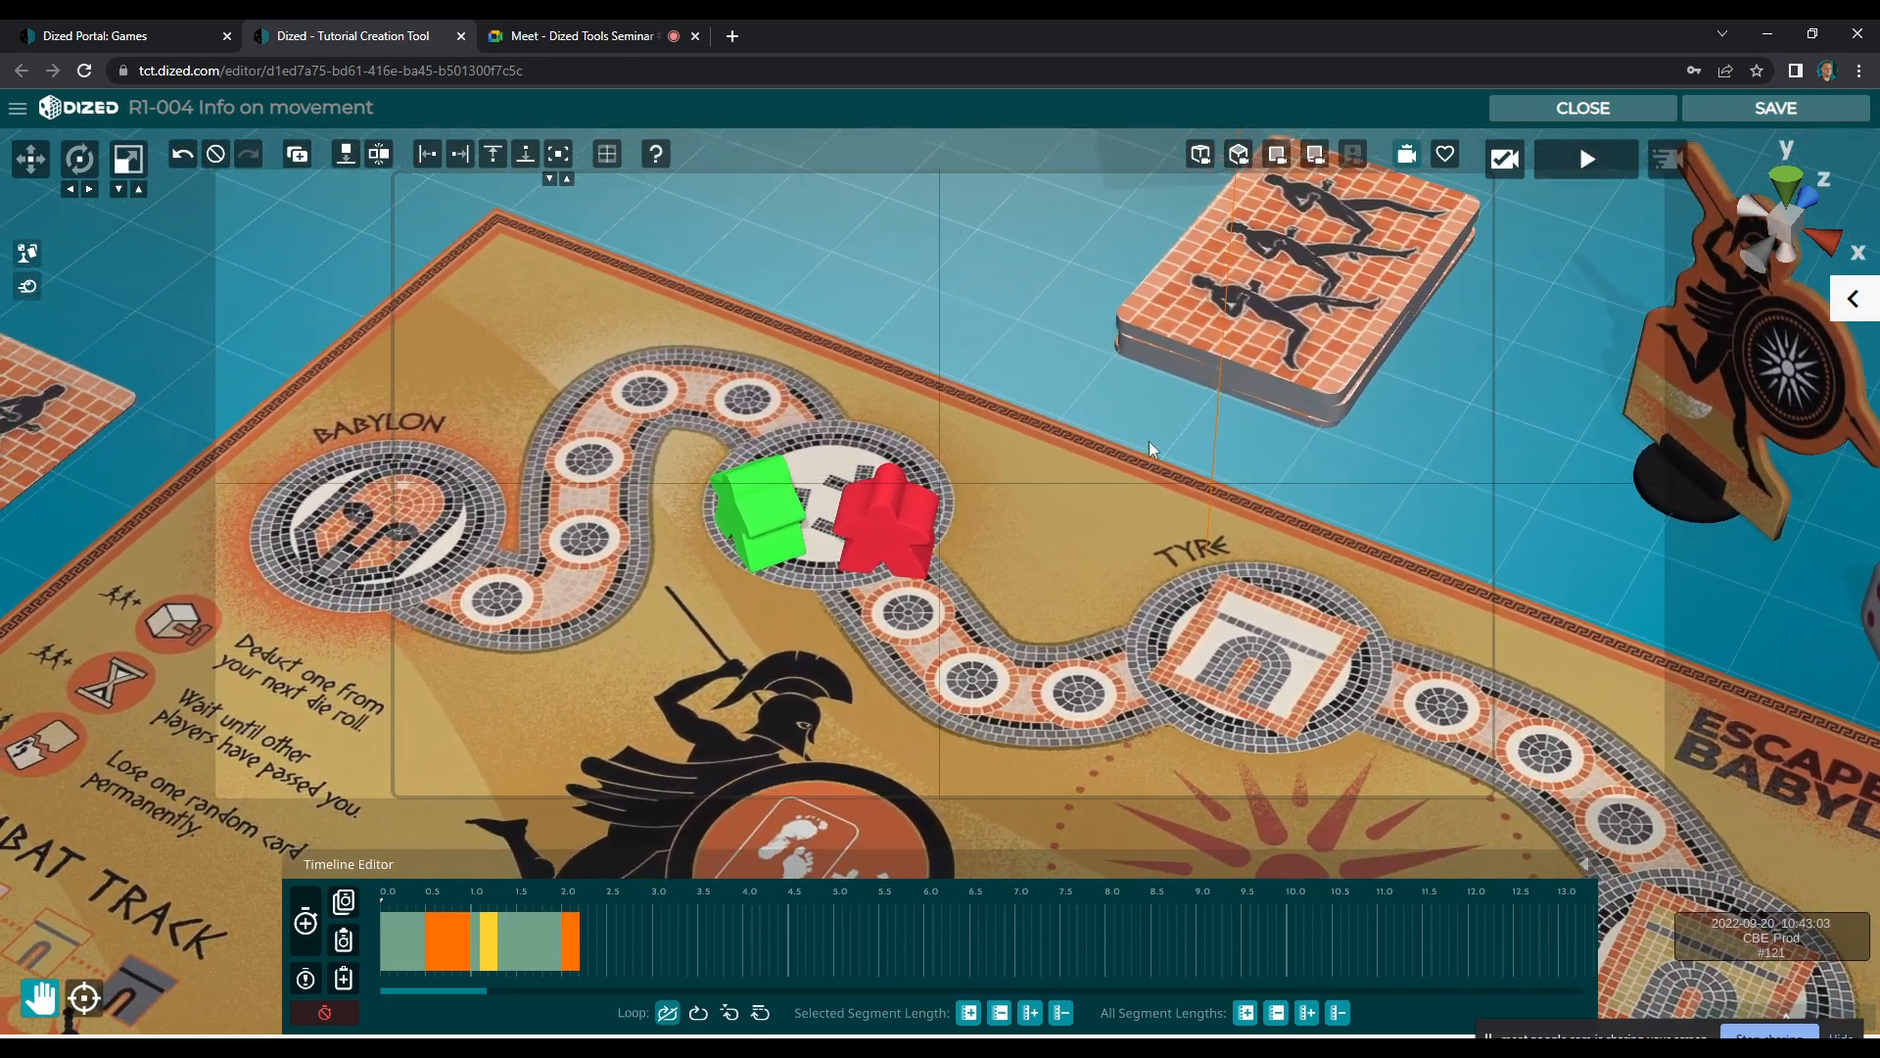
{"action": "left_click", "coordinate": [1600, 162]}
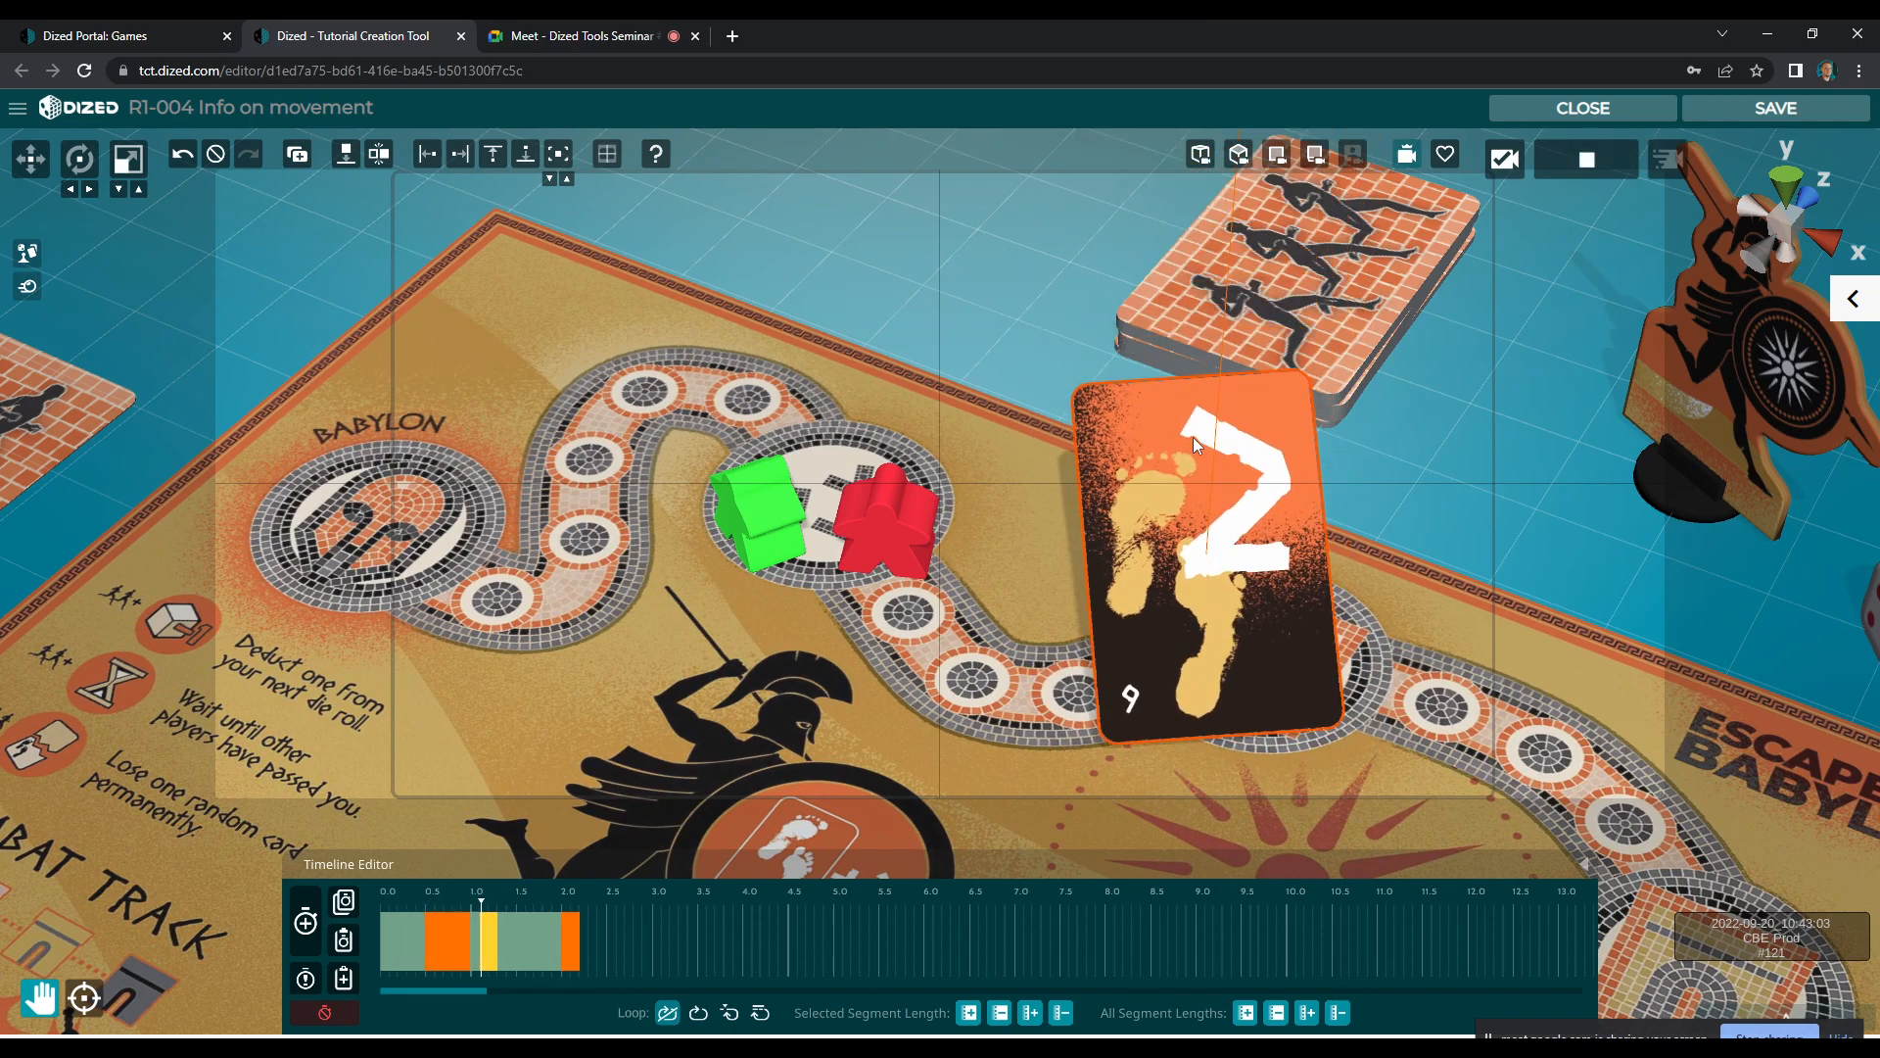
{"action": "left_click", "coordinate": [1551, 177]}
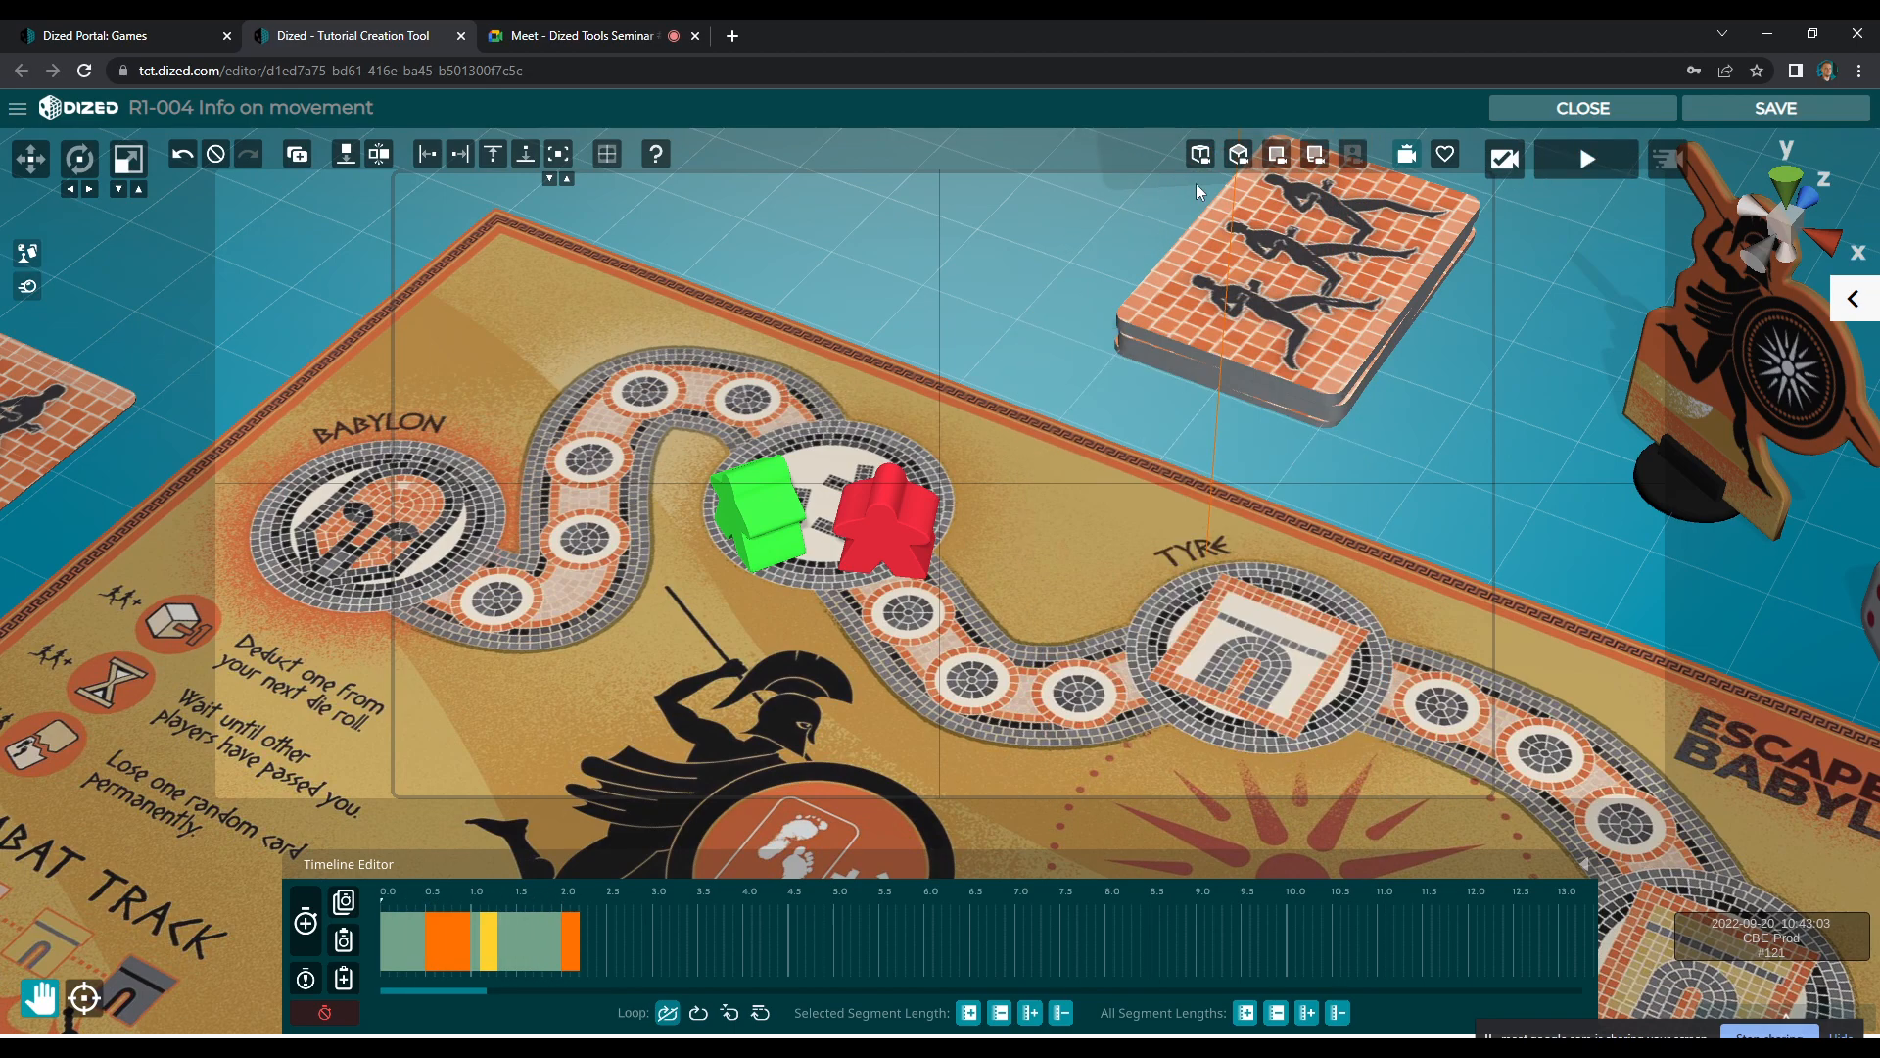
Change the start of the card's first animation segment so it begins higher above the board, and save the animation
{"action": "left_click", "coordinate": [455, 913]}
{"action": "left_click_drag", "start_coordinate": [454, 908], "coordinate": [480, 908]}
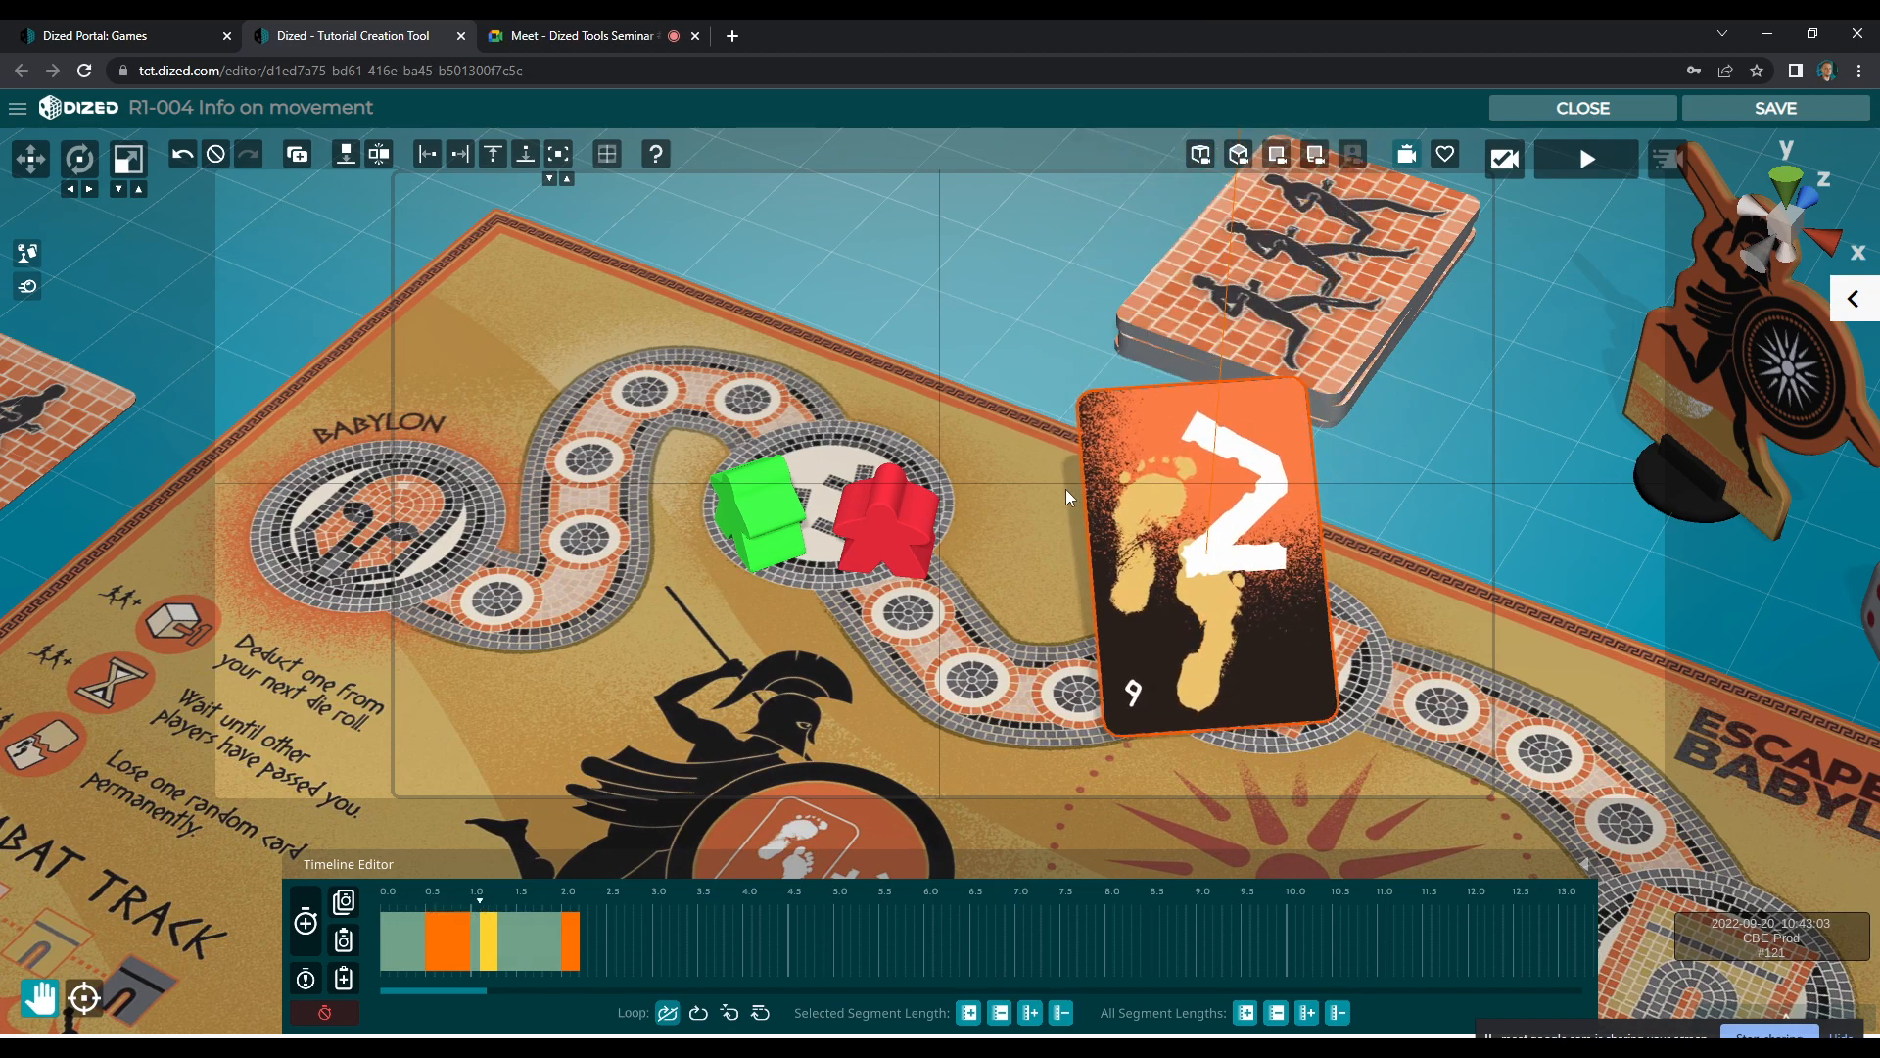
{"action": "left_click", "coordinate": [1161, 470]}
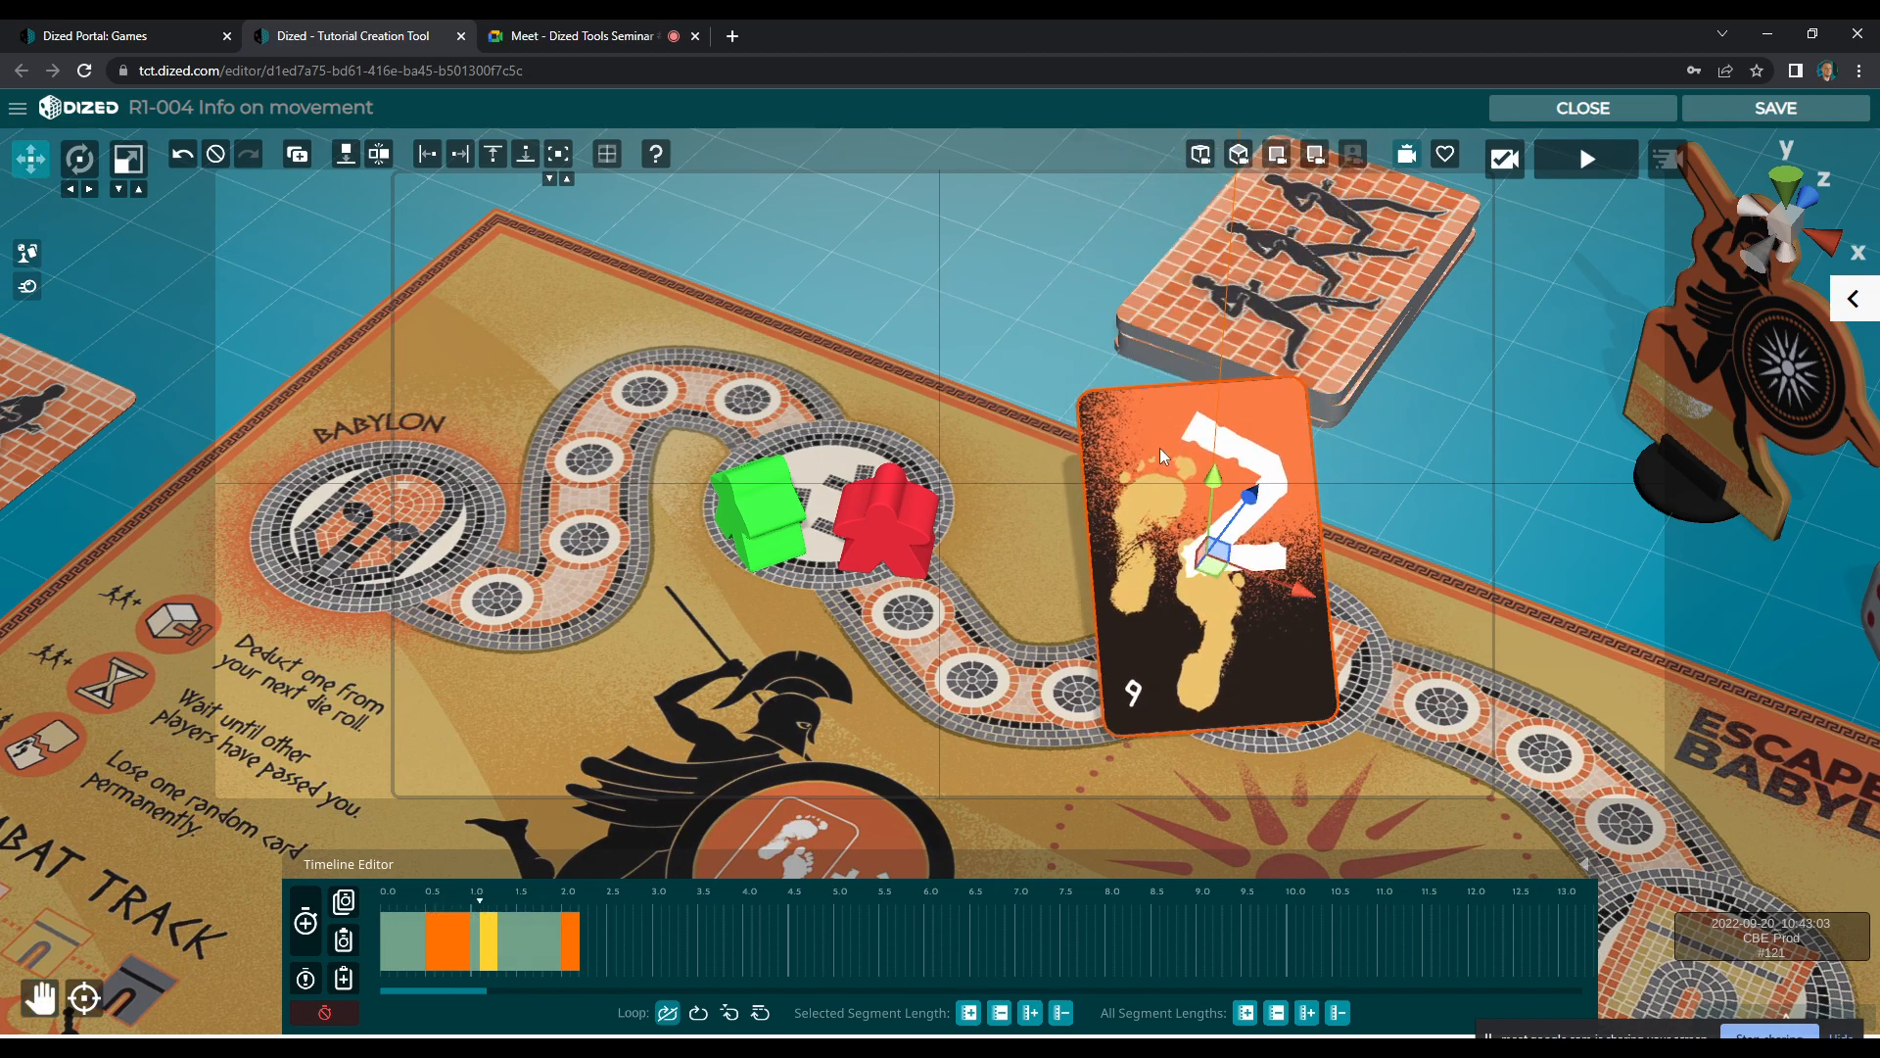
{"action": "right_click", "coordinate": [469, 938]}
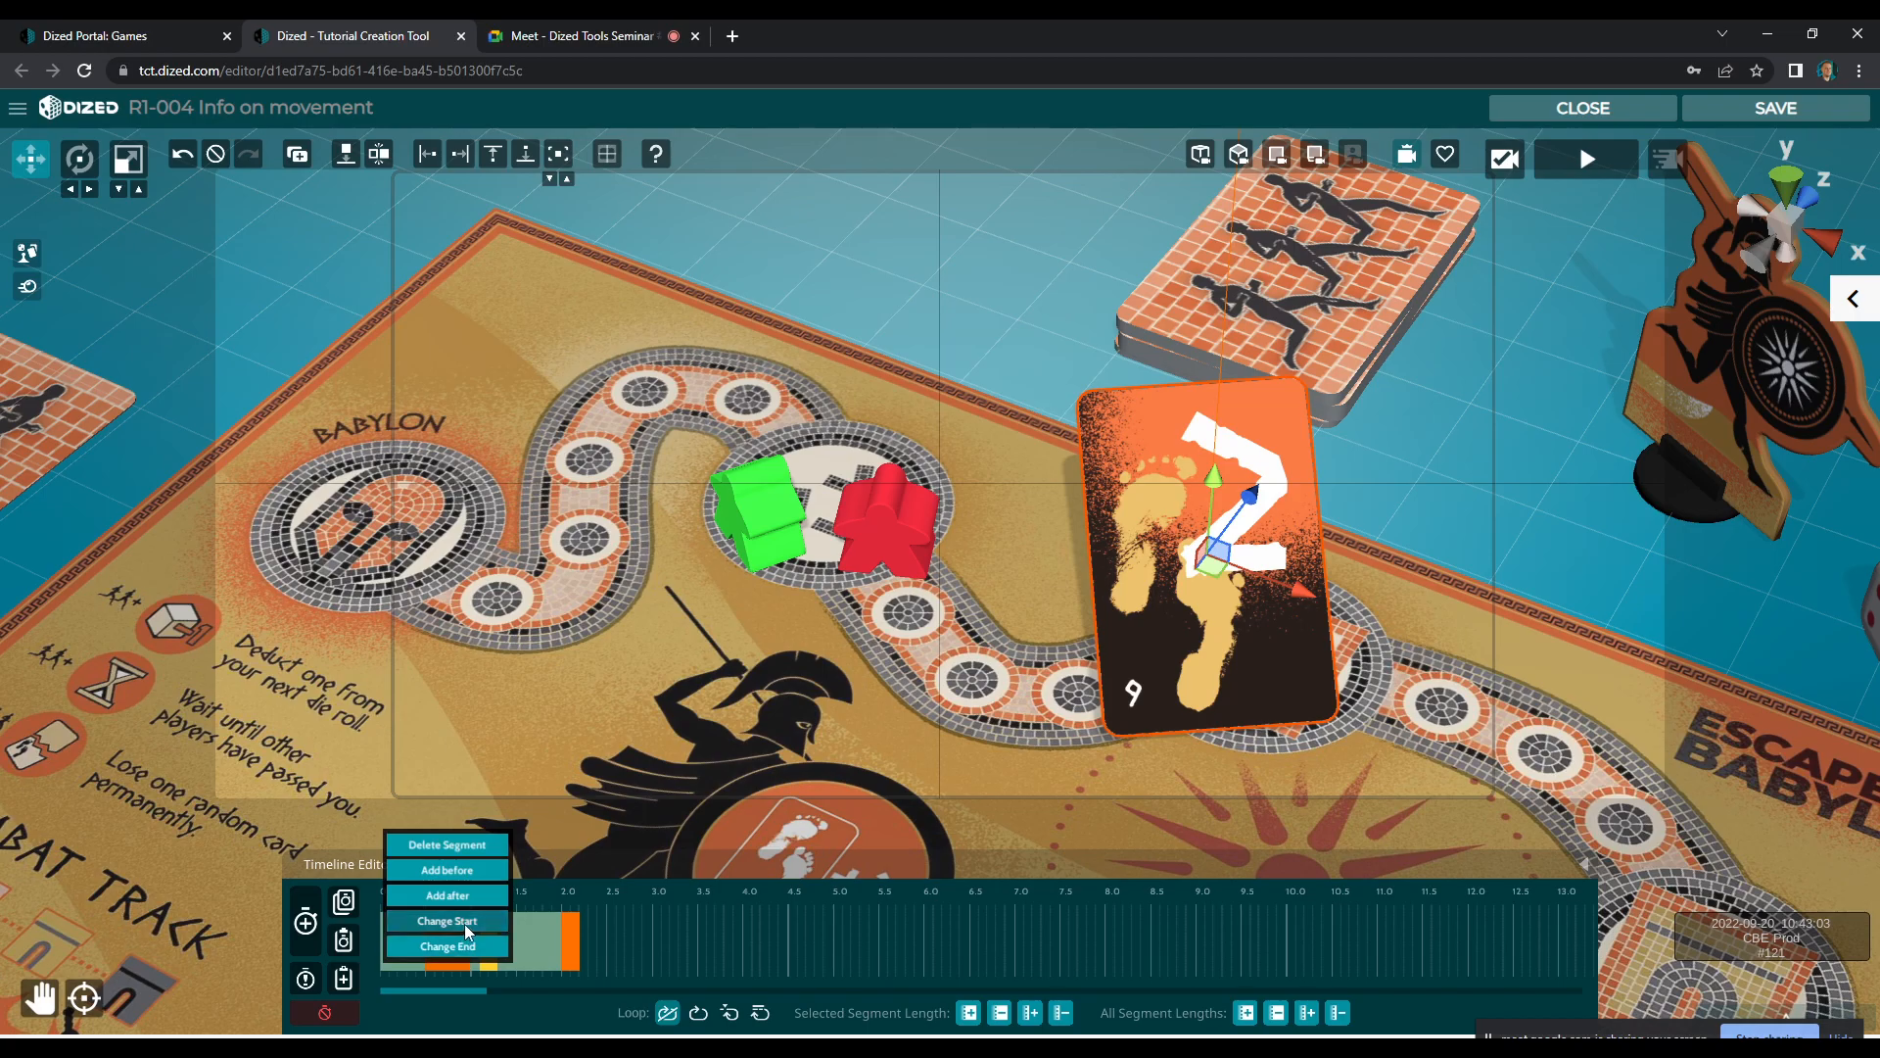
{"action": "left_click", "coordinate": [465, 926]}
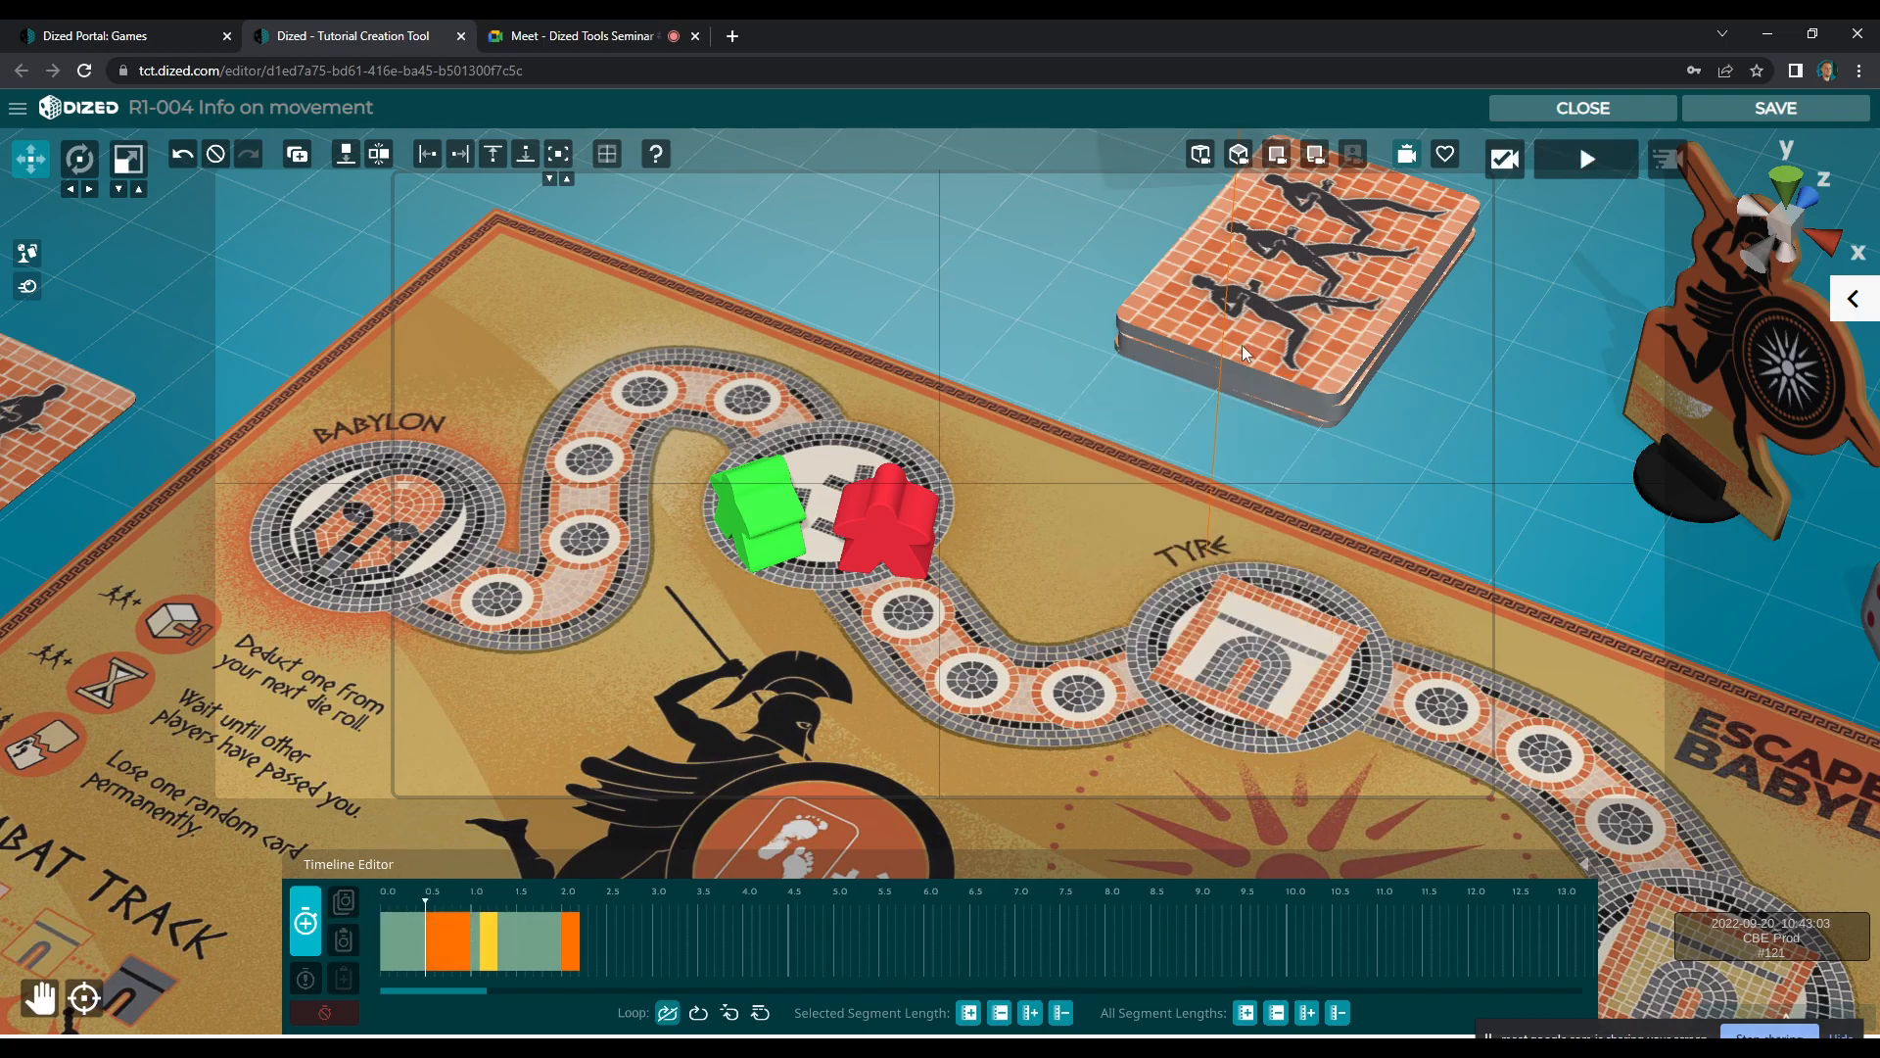
{"action": "scroll", "coordinate": [1243, 396], "scroll_direction": "down", "scroll_amount": 5}
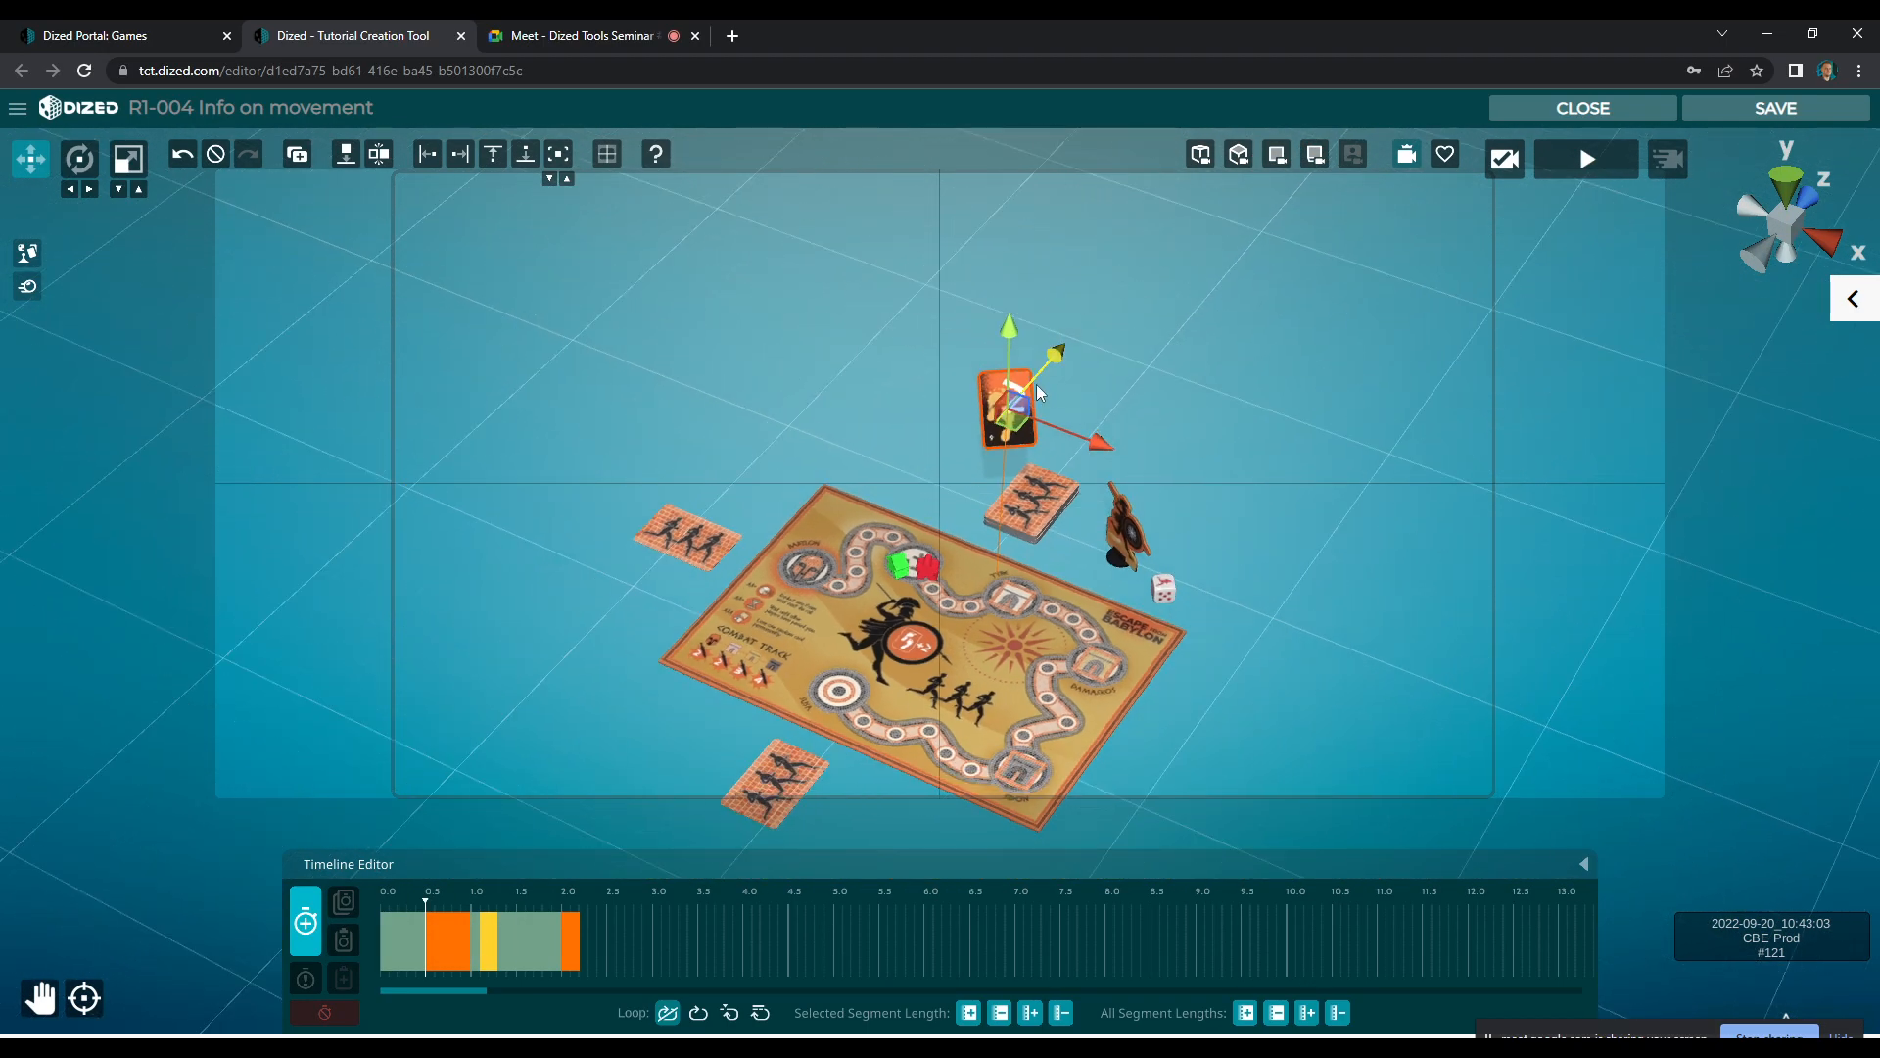
{"action": "left_click_drag", "start_coordinate": [1012, 369], "coordinate": [1056, 244]}
{"action": "left_click", "coordinate": [311, 923]}
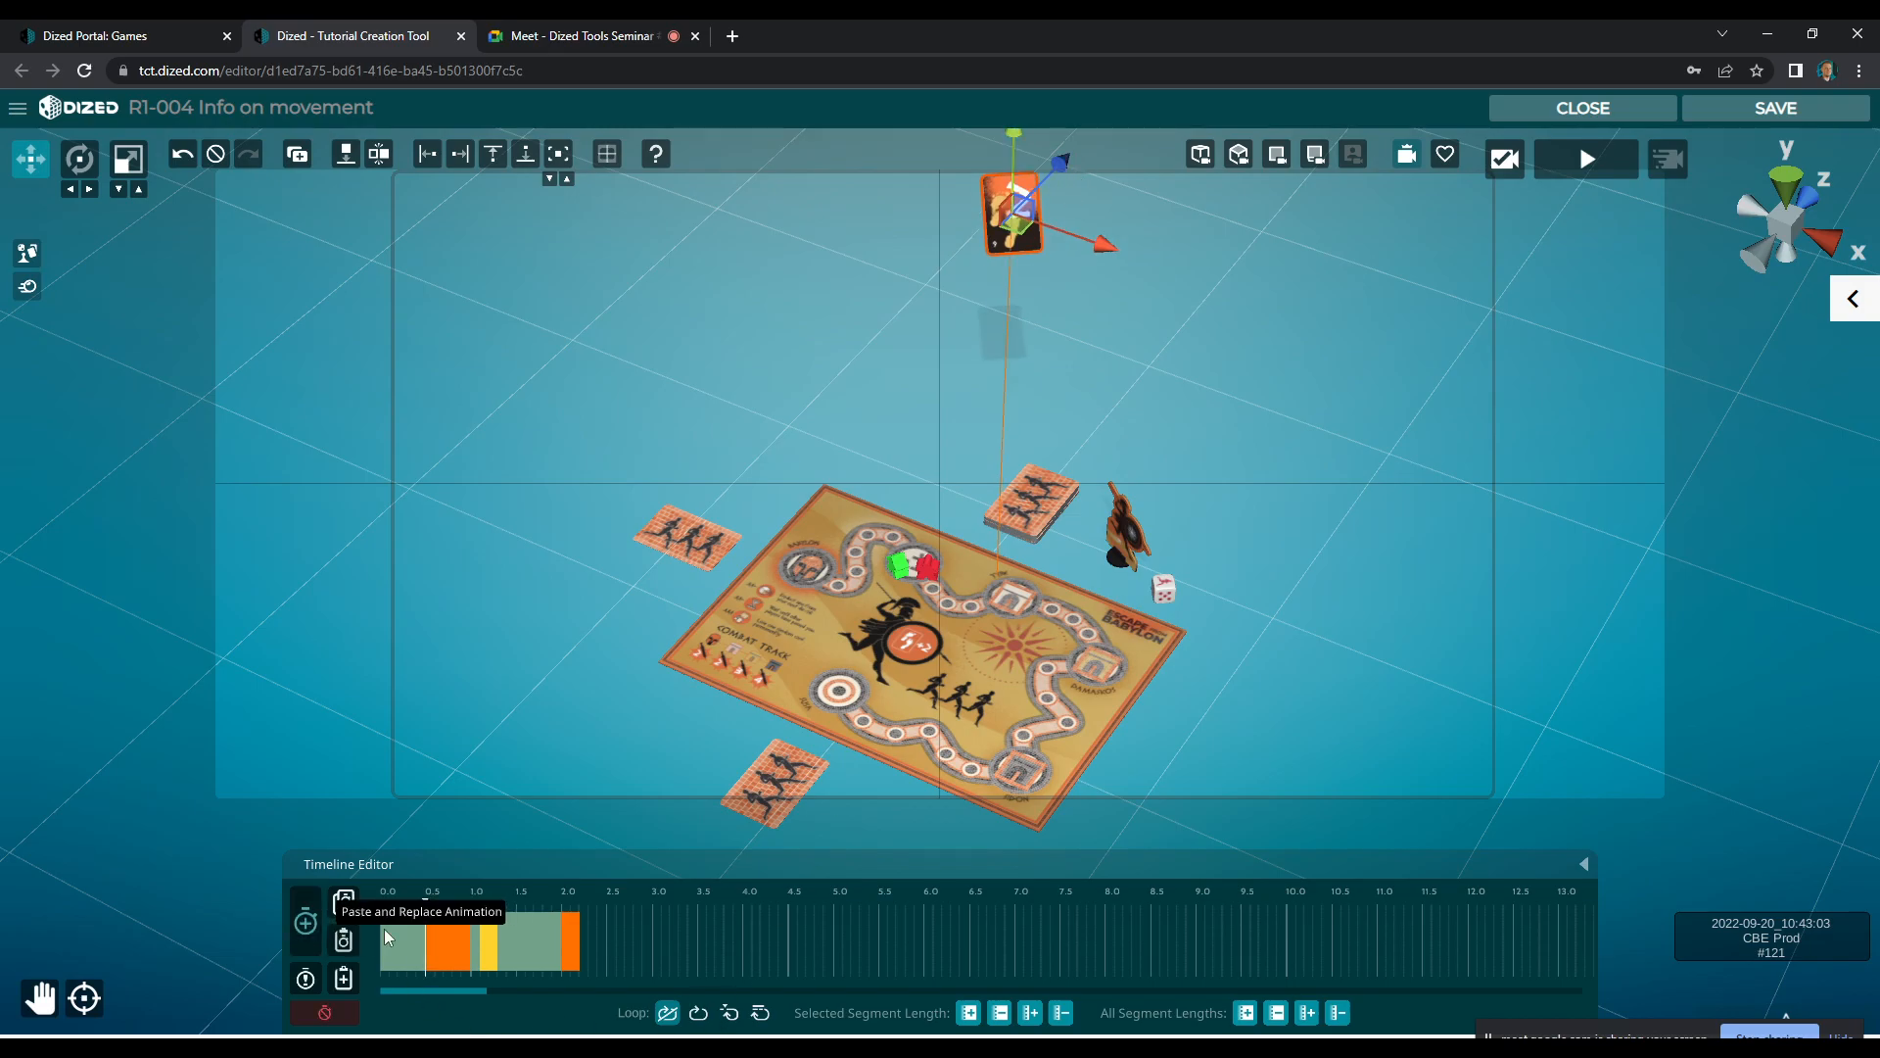
Extend the card's first animation segment to start earlier, at about 0.4 seconds, and review the card's movement
{"action": "left_click", "coordinate": [435, 942]}
{"action": "left_click_drag", "start_coordinate": [426, 948], "coordinate": [423, 953]}
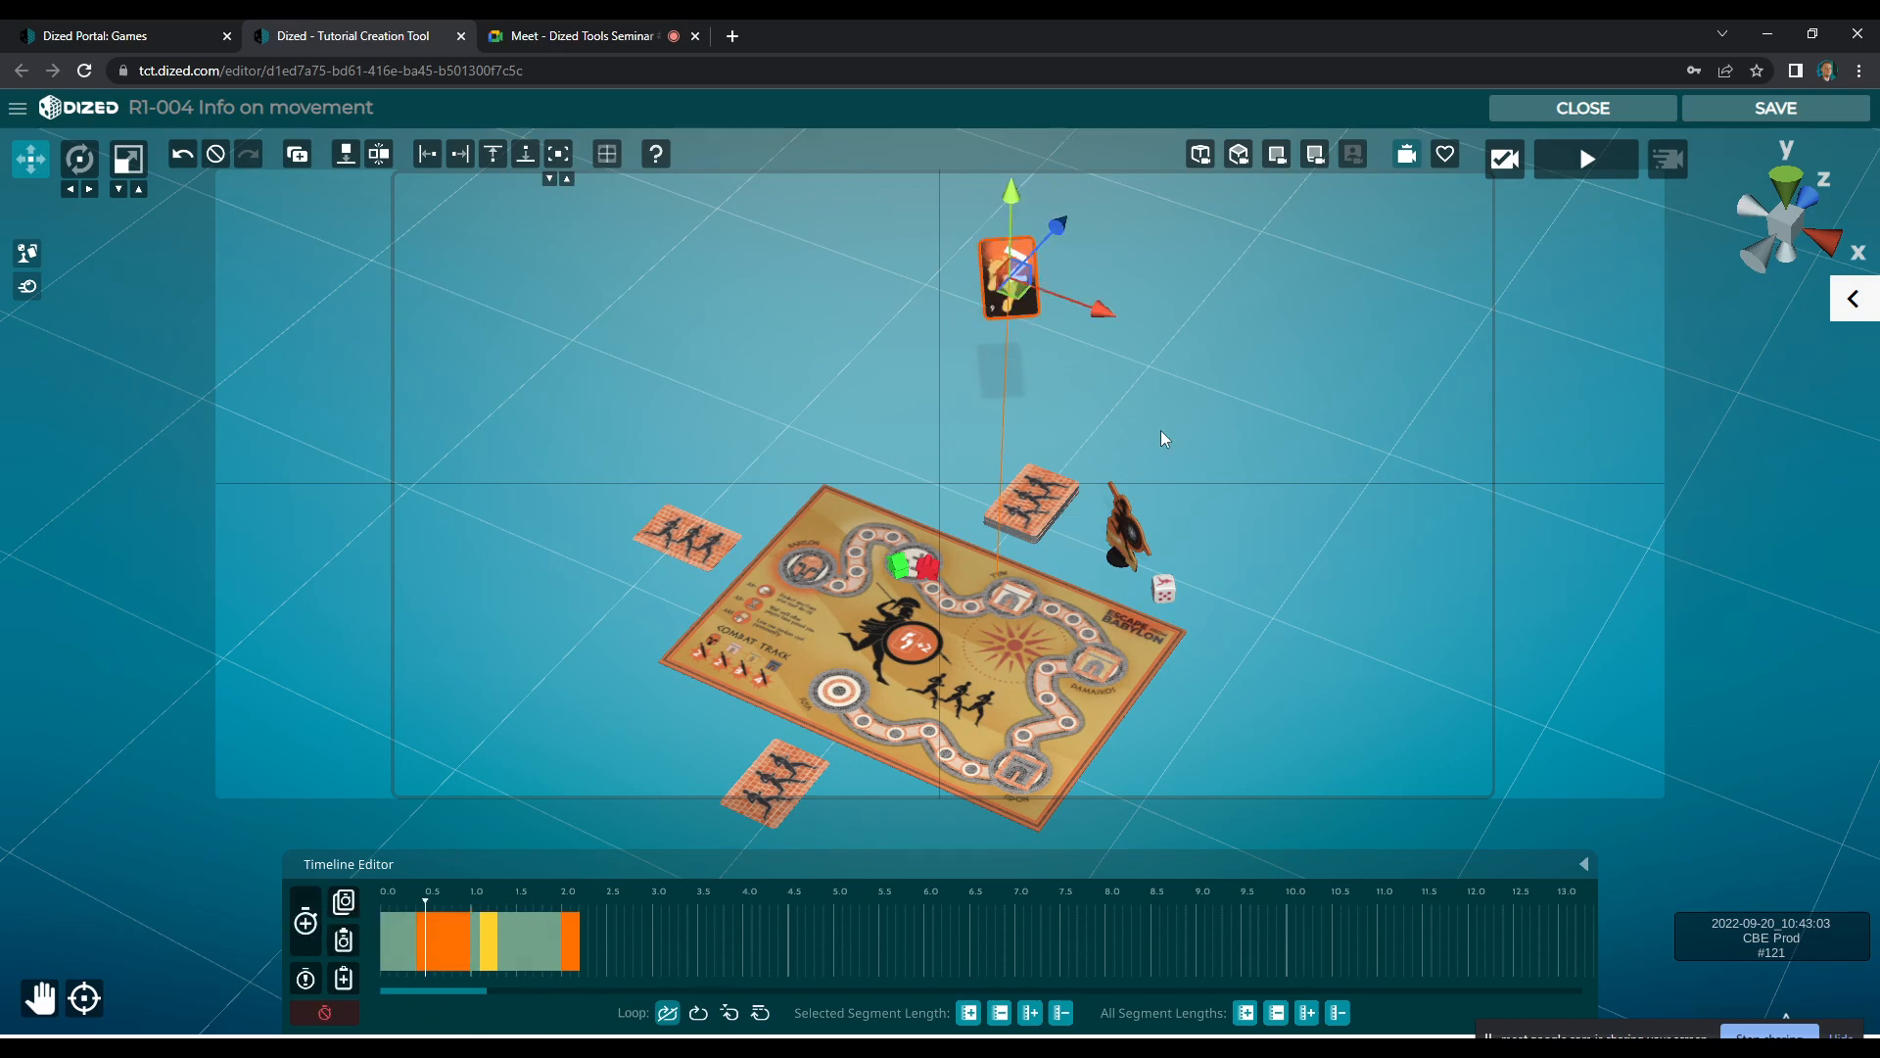
{"action": "scroll", "coordinate": [1070, 622], "scroll_direction": "up", "scroll_amount": 5}
{"action": "scroll", "coordinate": [1072, 622], "scroll_direction": "up", "scroll_amount": 5}
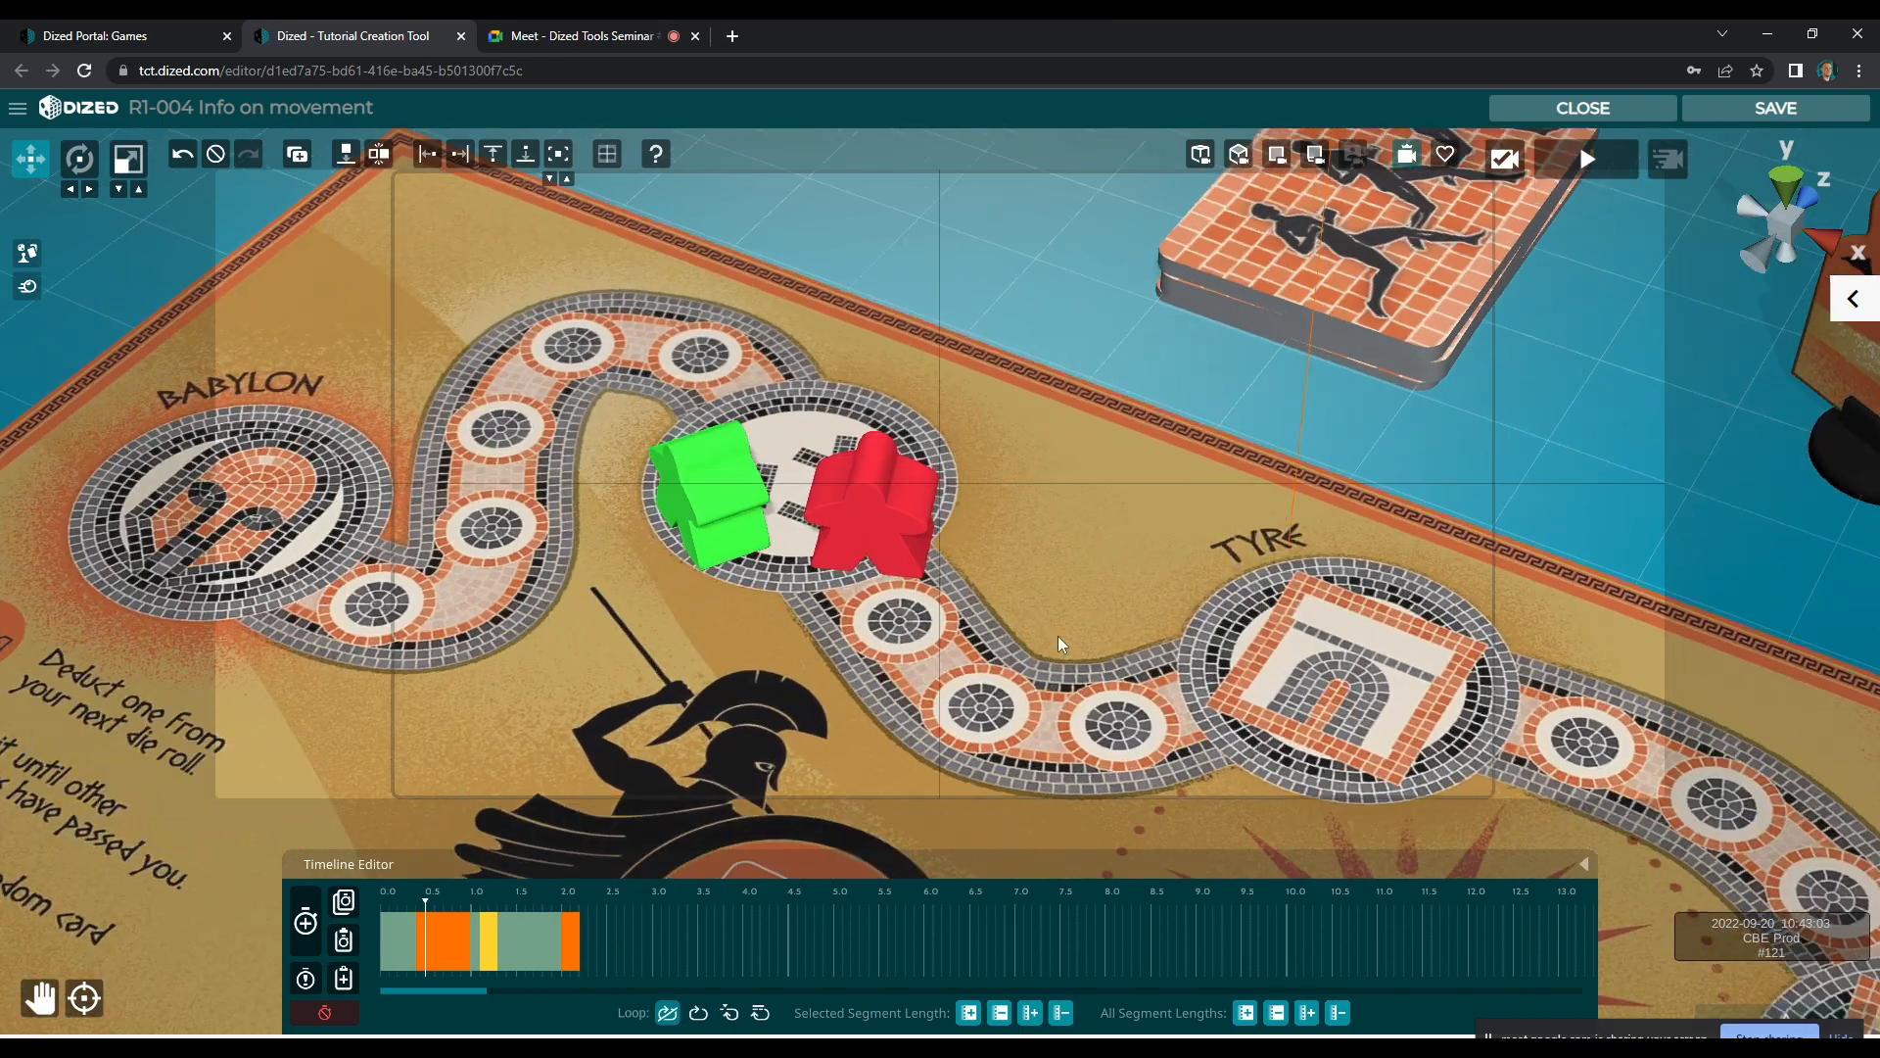
{"action": "left_click_drag", "start_coordinate": [435, 908], "coordinate": [628, 925]}
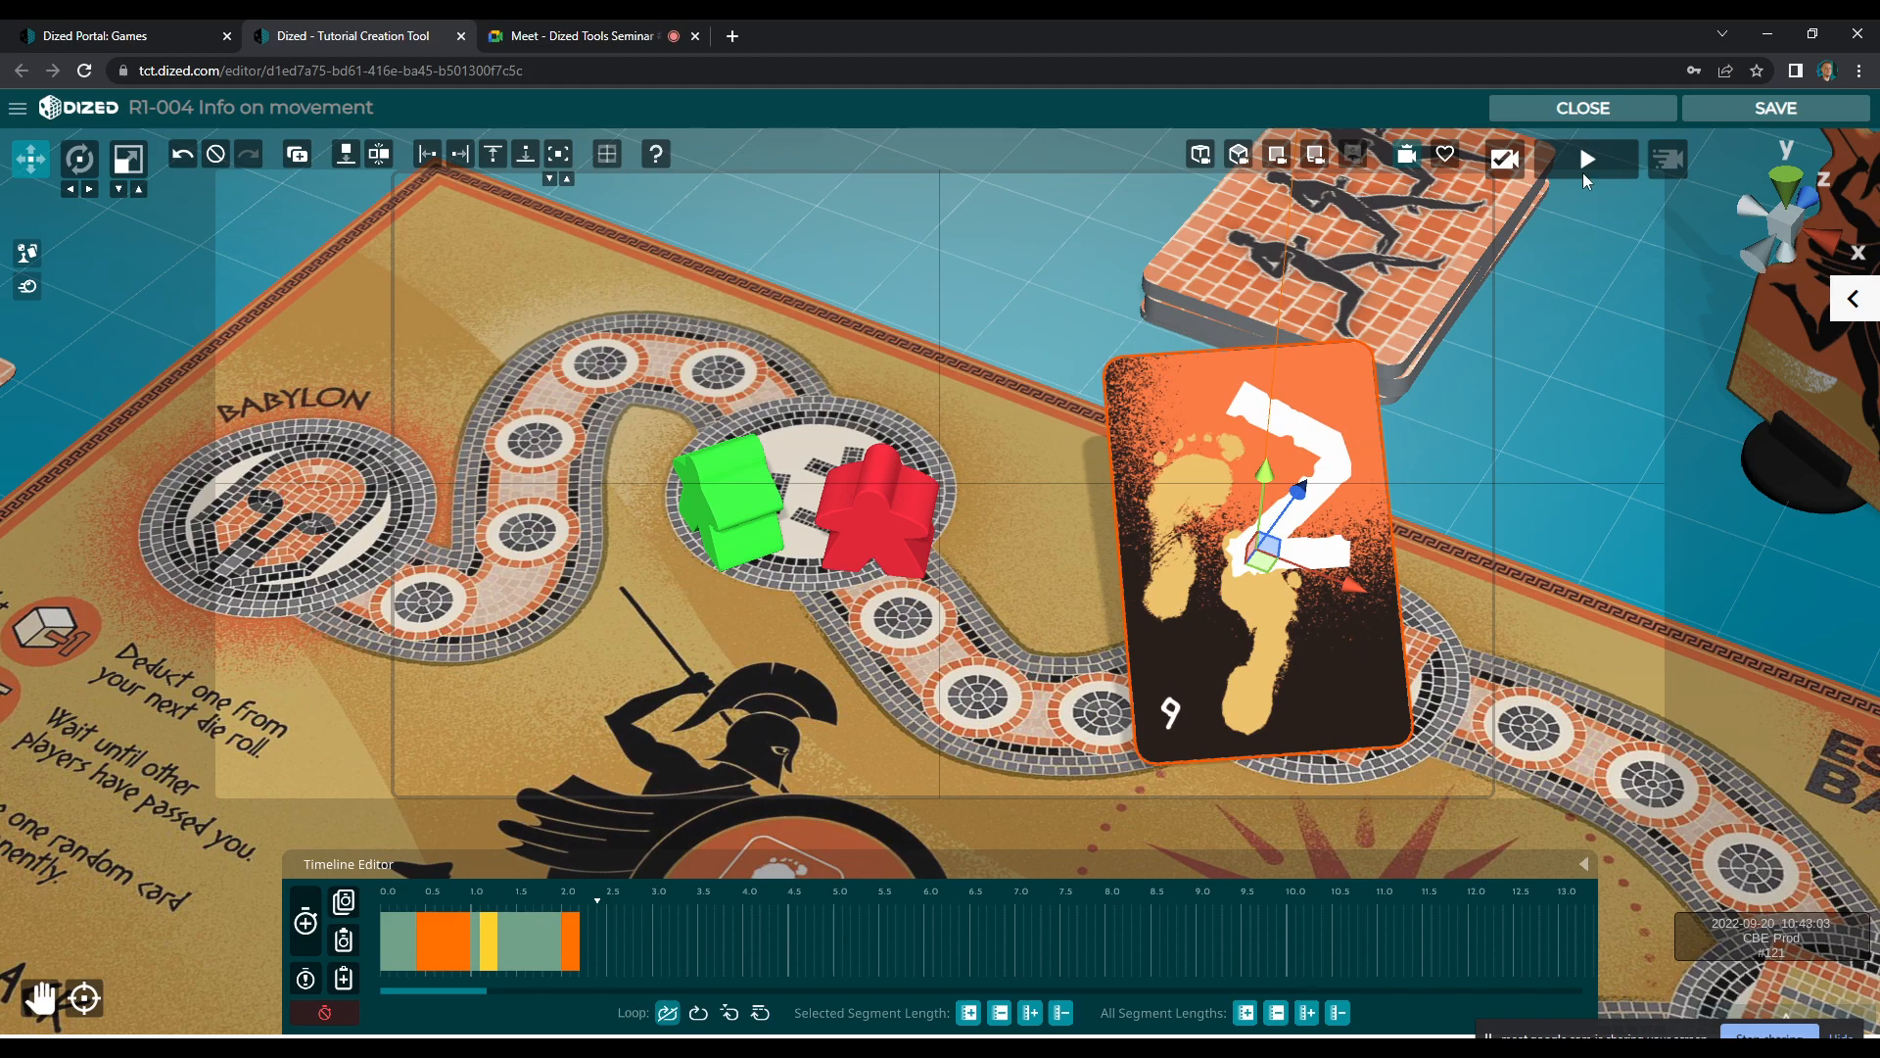
{"action": "left_click", "coordinate": [1506, 163]}
Record a new segment at the end of the card's animation, turning it edge-on and moving it up towards the deck
{"action": "left_click_drag", "start_coordinate": [458, 897], "coordinate": [587, 911]}
{"action": "left_click", "coordinate": [306, 922]}
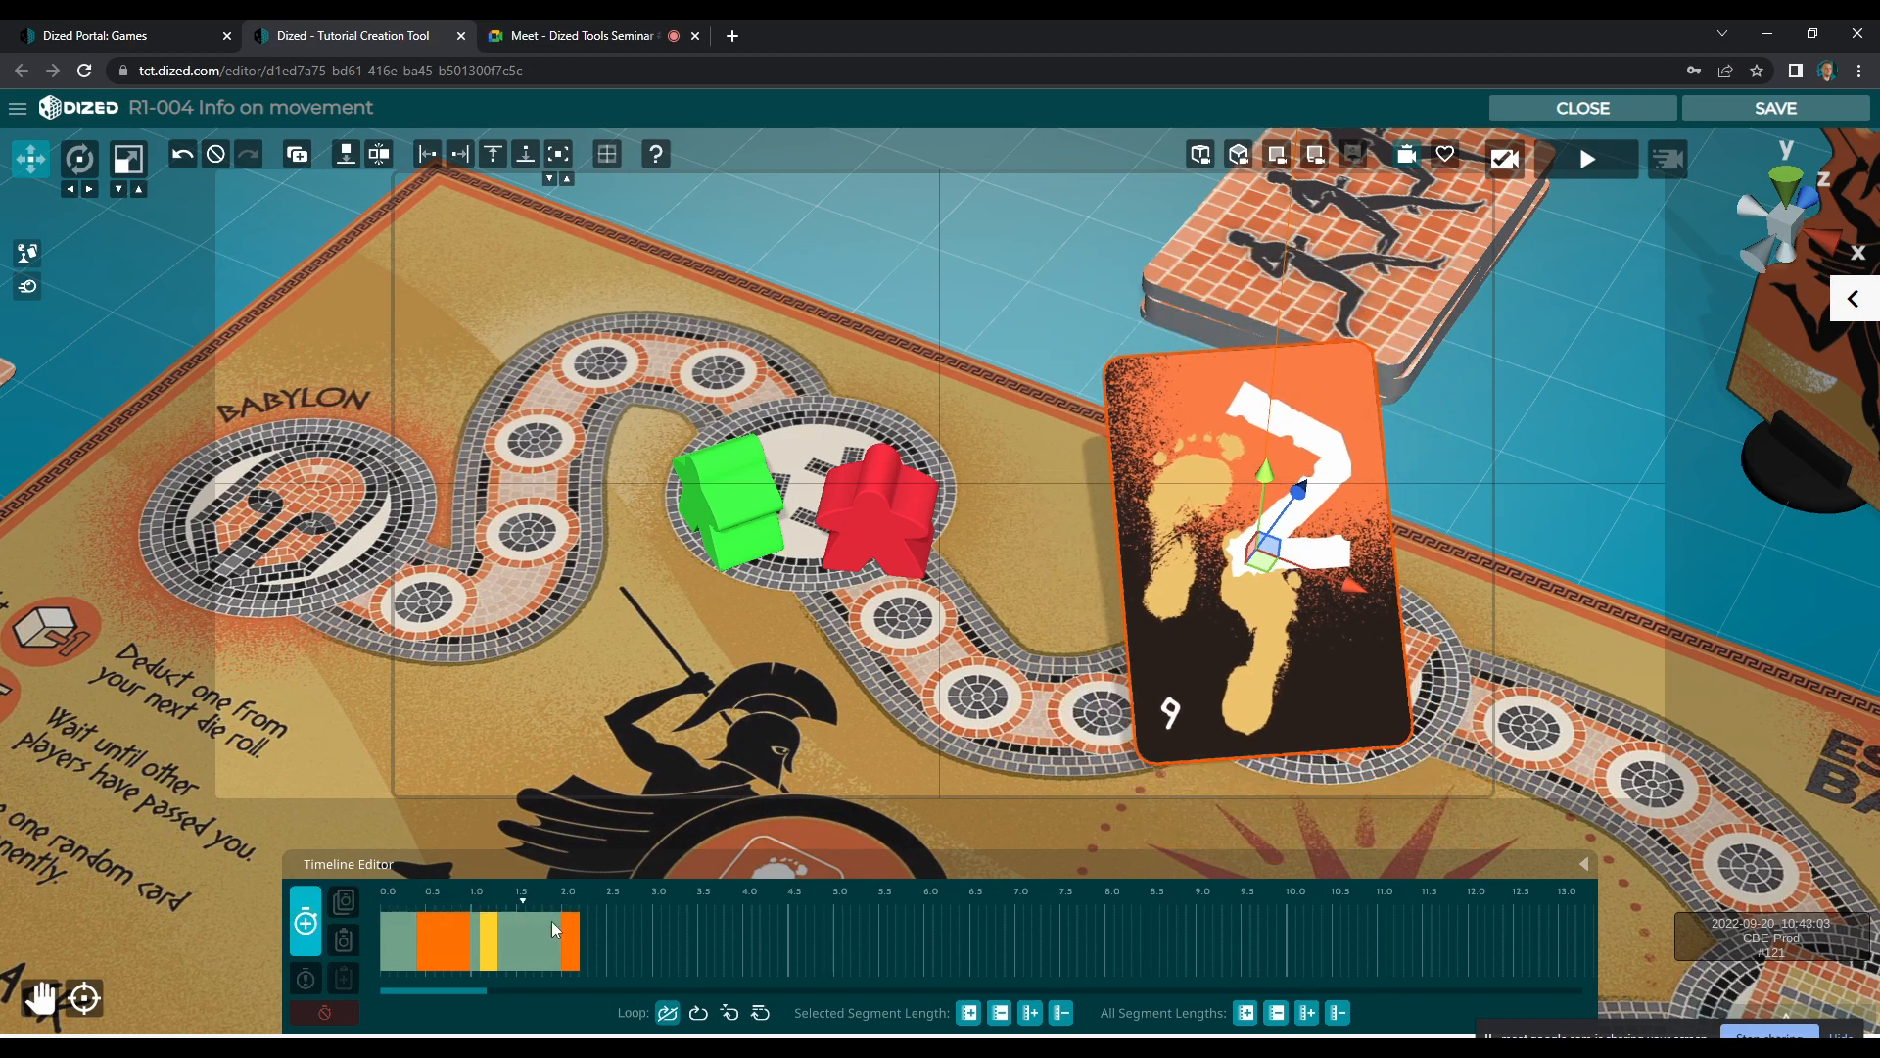
{"action": "key", "text": "e"}
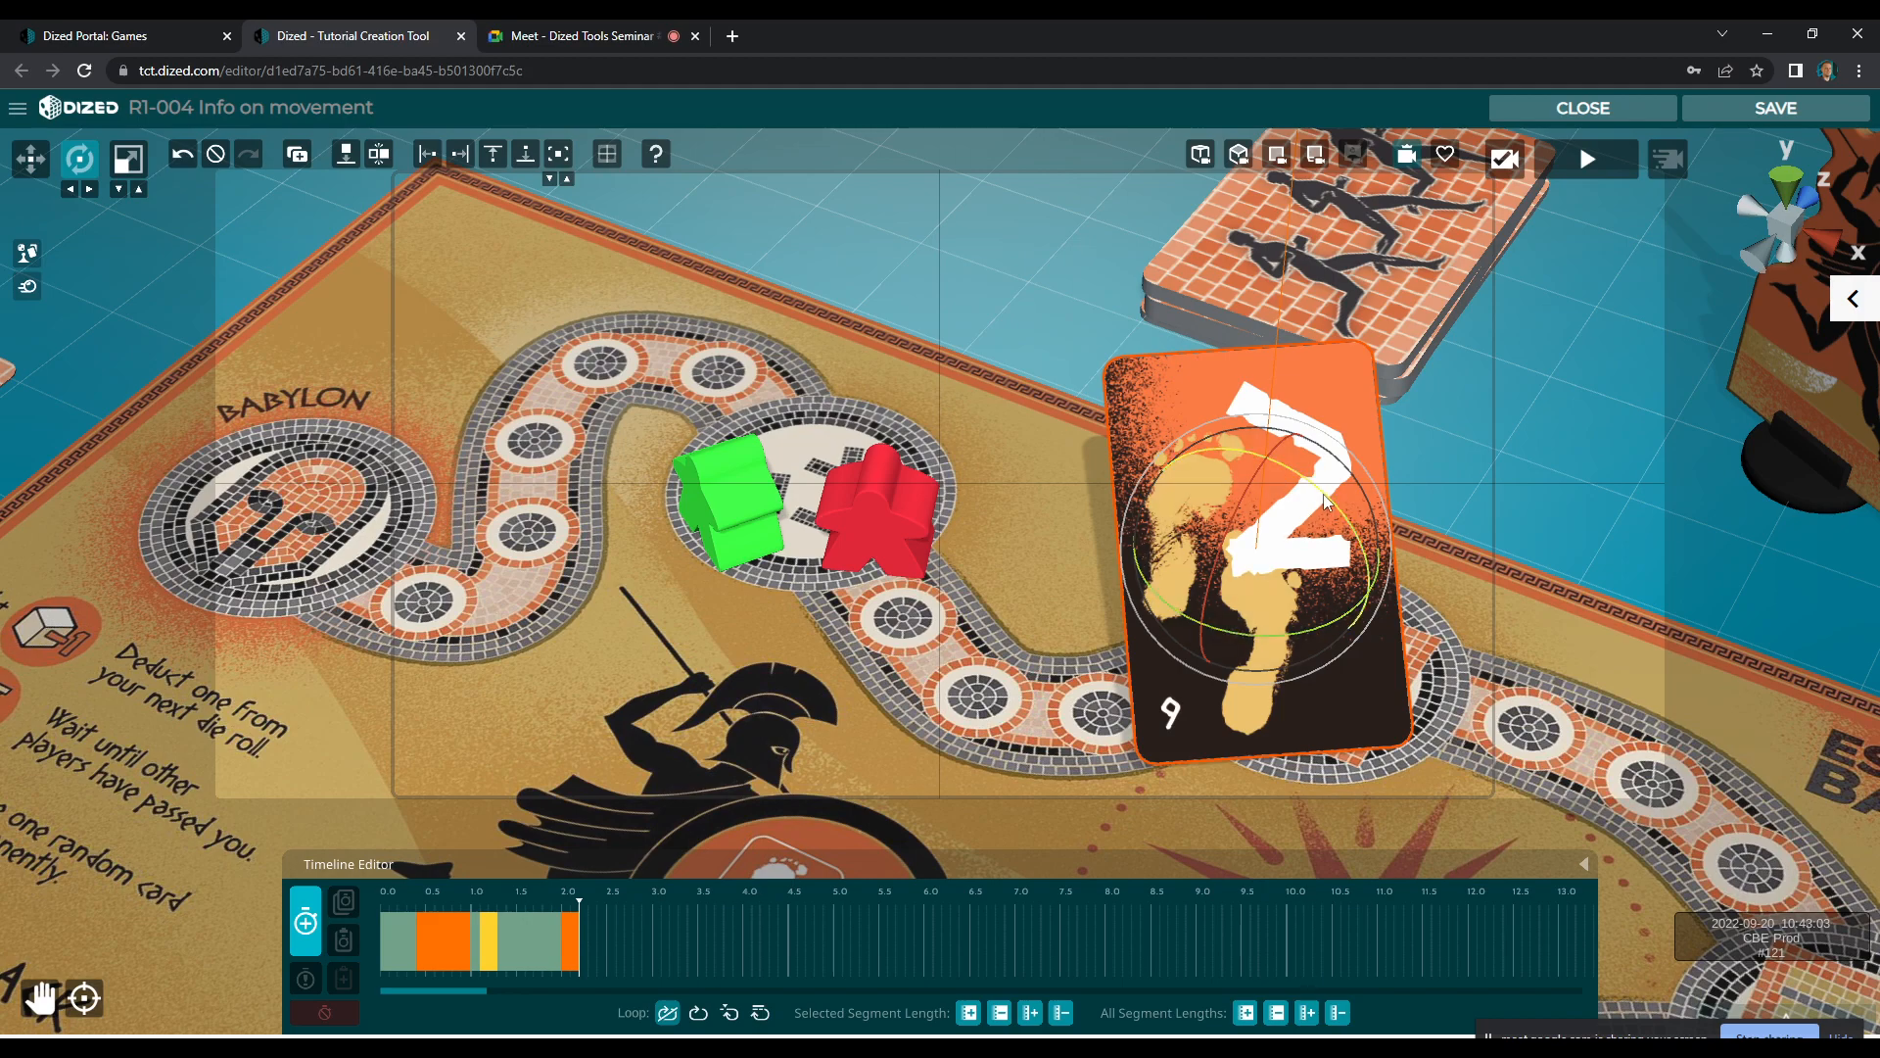
{"action": "key", "text": "w"}
{"action": "left_click_drag", "start_coordinate": [1267, 543], "coordinate": [1195, 425]}
{"action": "key", "text": "e"}
{"action": "key", "text": "w"}
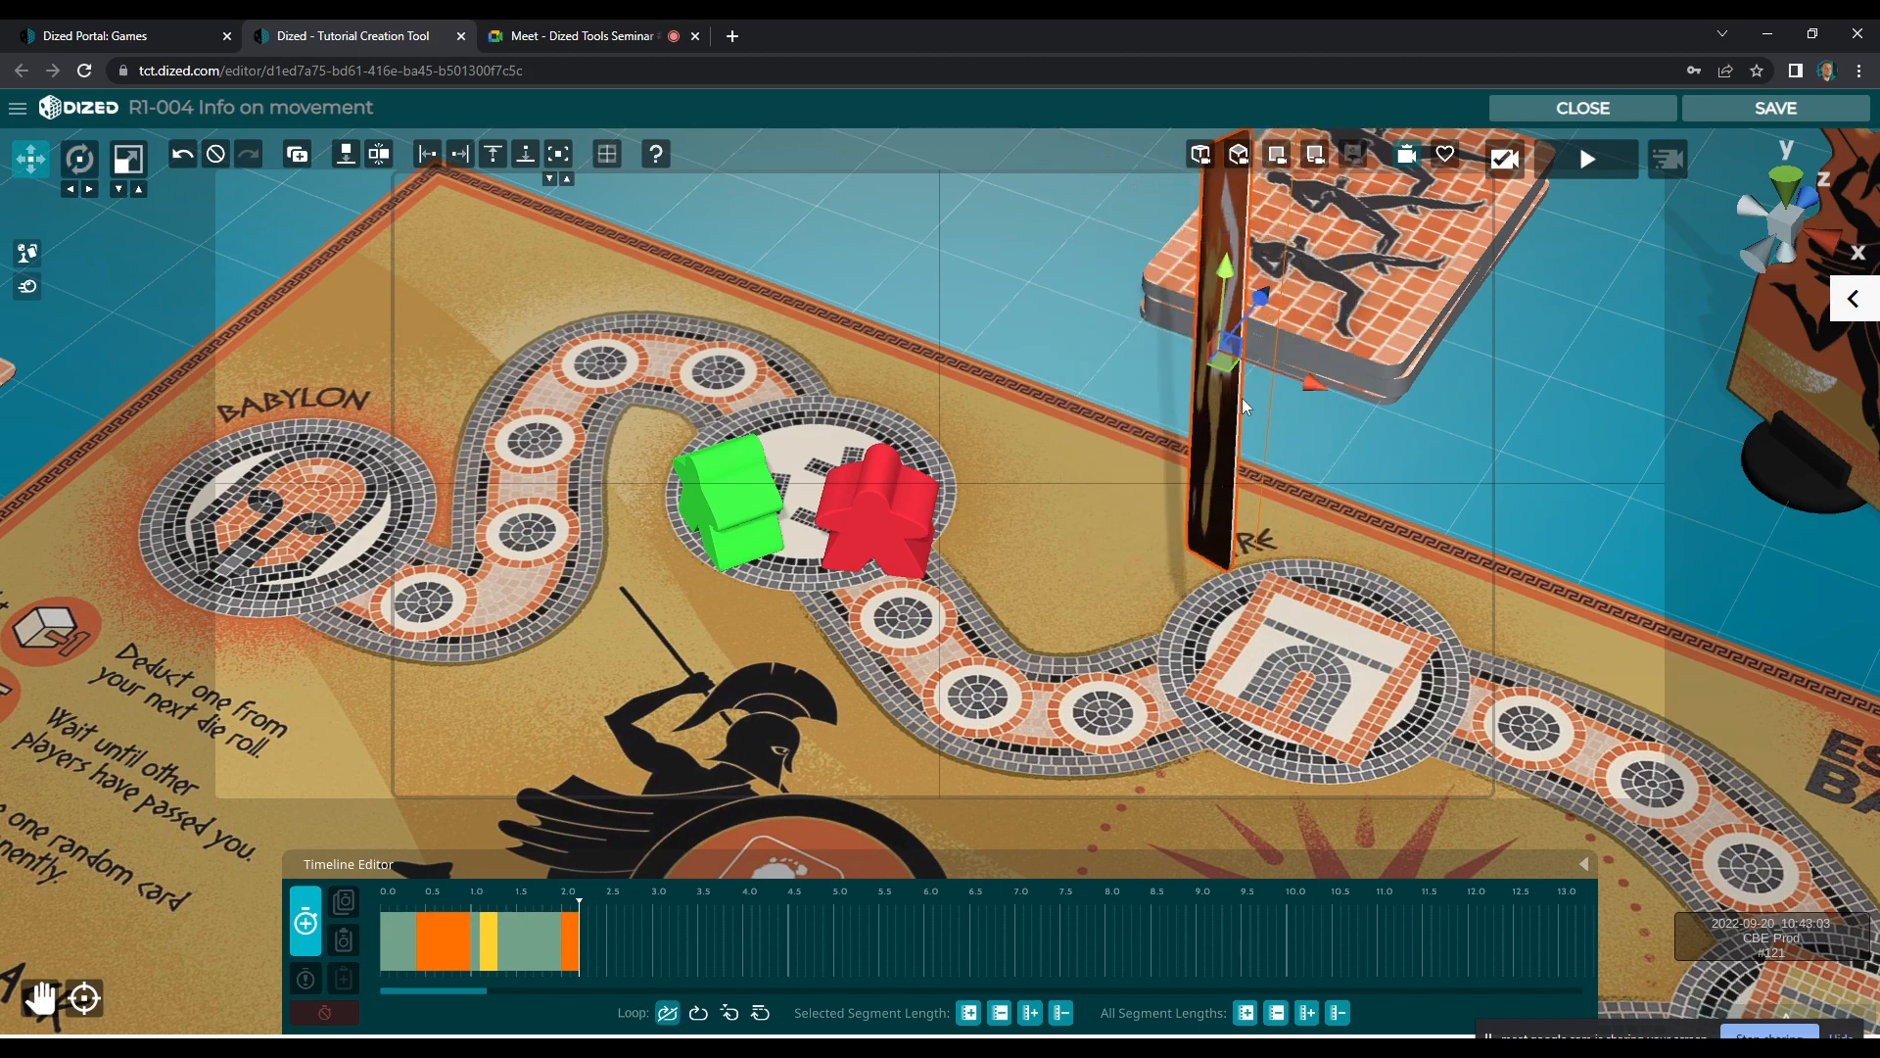
{"action": "left_click_drag", "start_coordinate": [1216, 294], "coordinate": [1134, 296]}
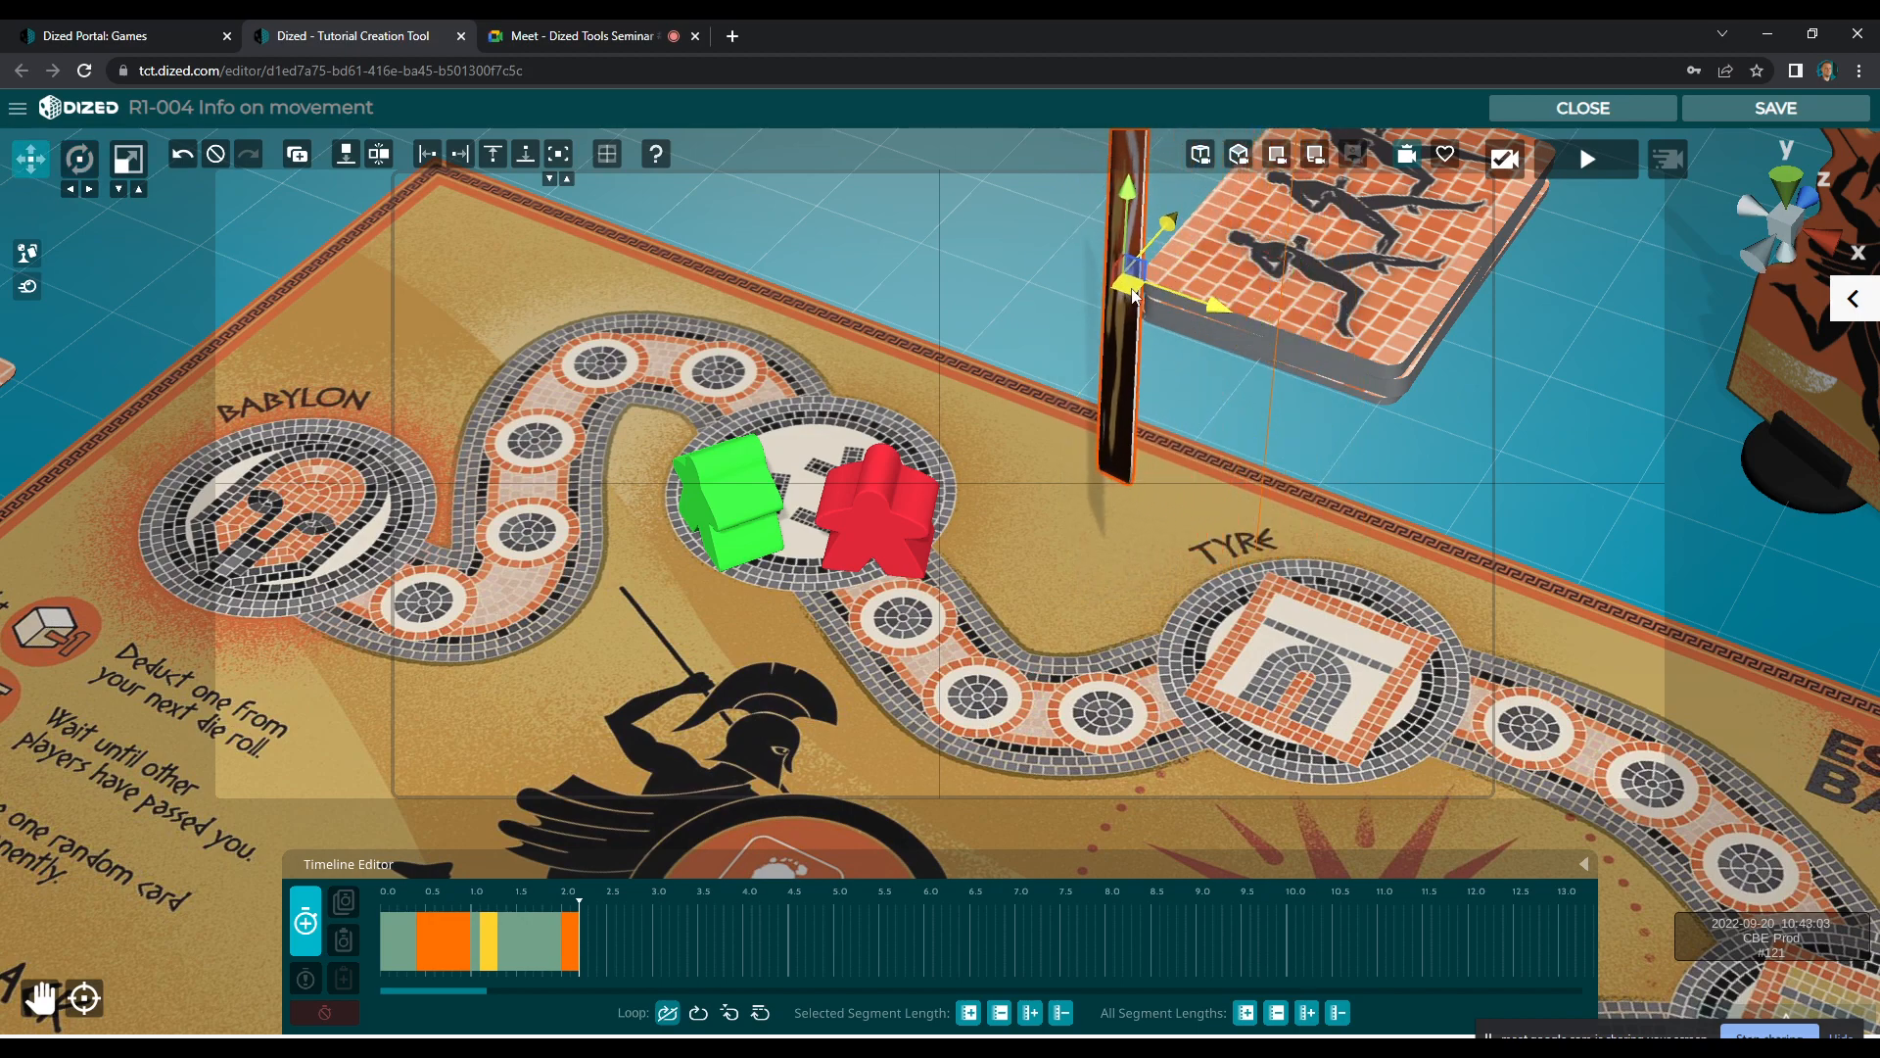
{"action": "left_click", "coordinate": [307, 922]}
Save the card's edge-on segment, start another one, turn the card face down and drop it onto the surface below
{"action": "left_click", "coordinate": [310, 932]}
{"action": "key", "text": "e"}
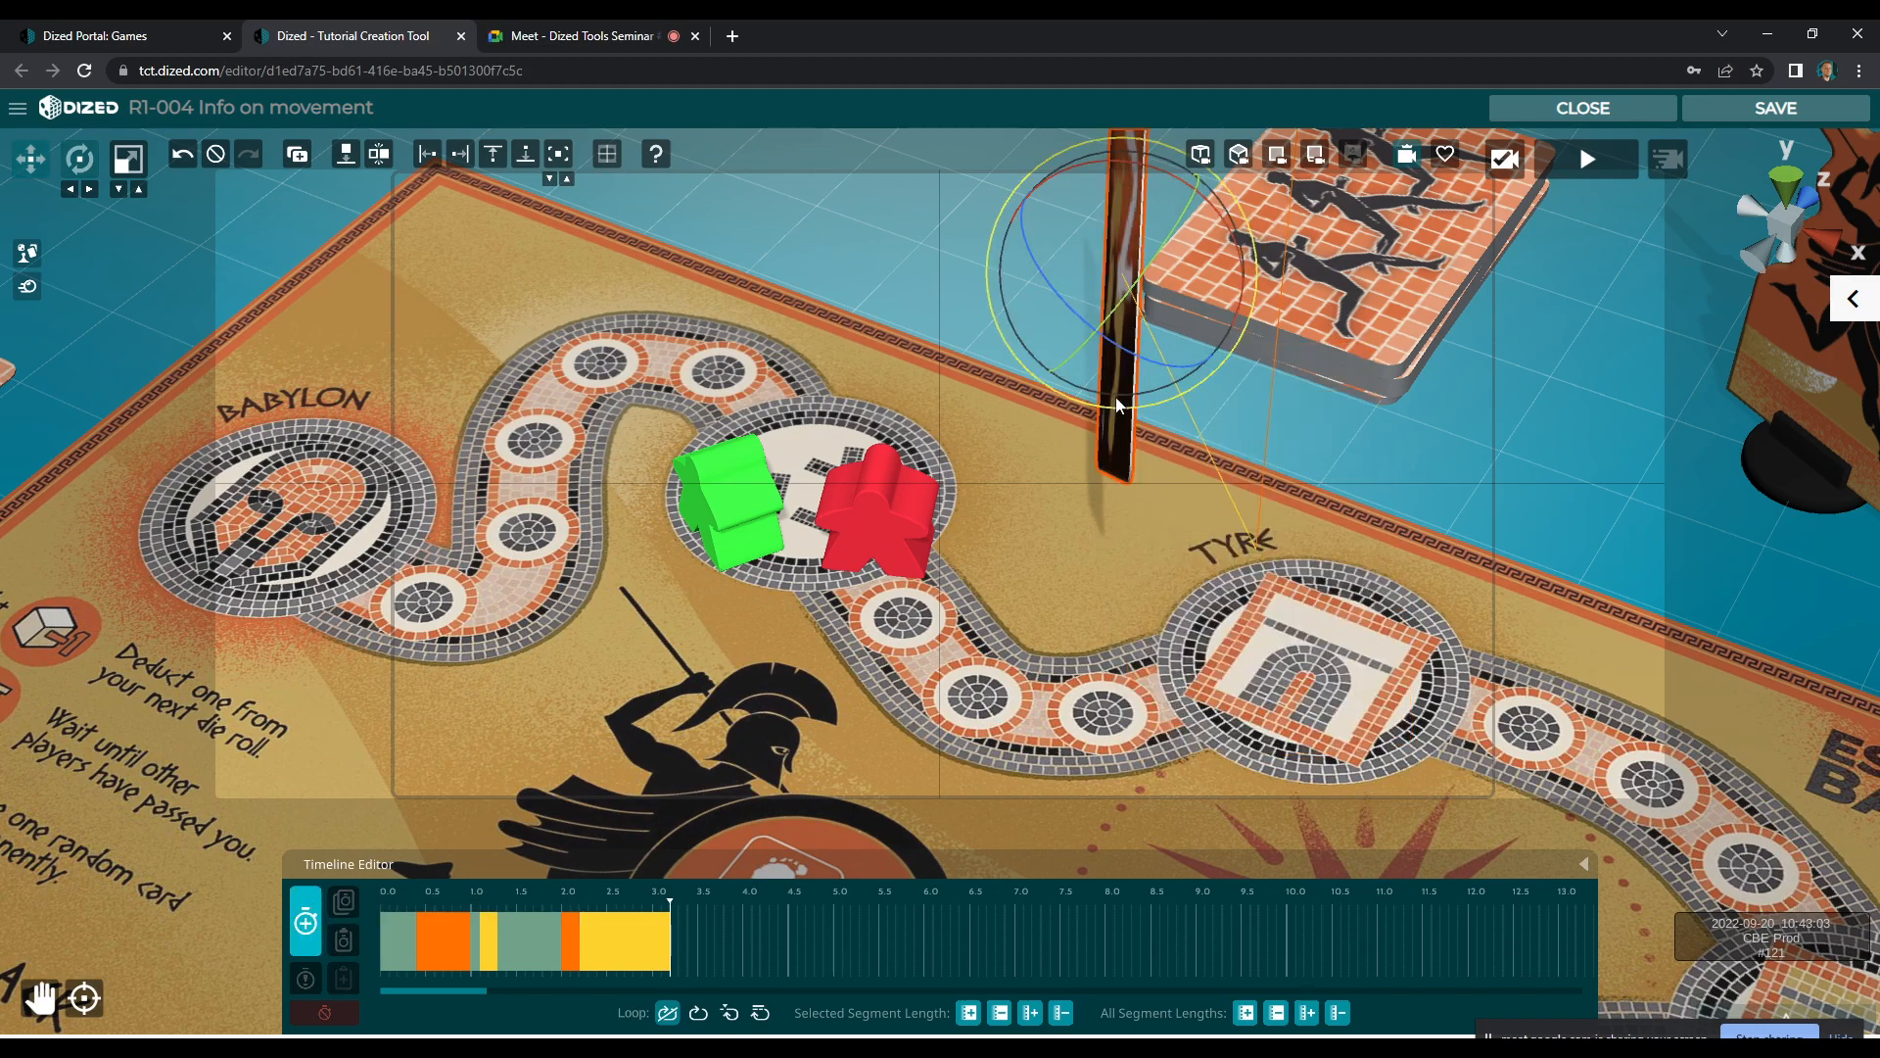
{"action": "left_click_drag", "start_coordinate": [1155, 281], "coordinate": [1124, 257]}
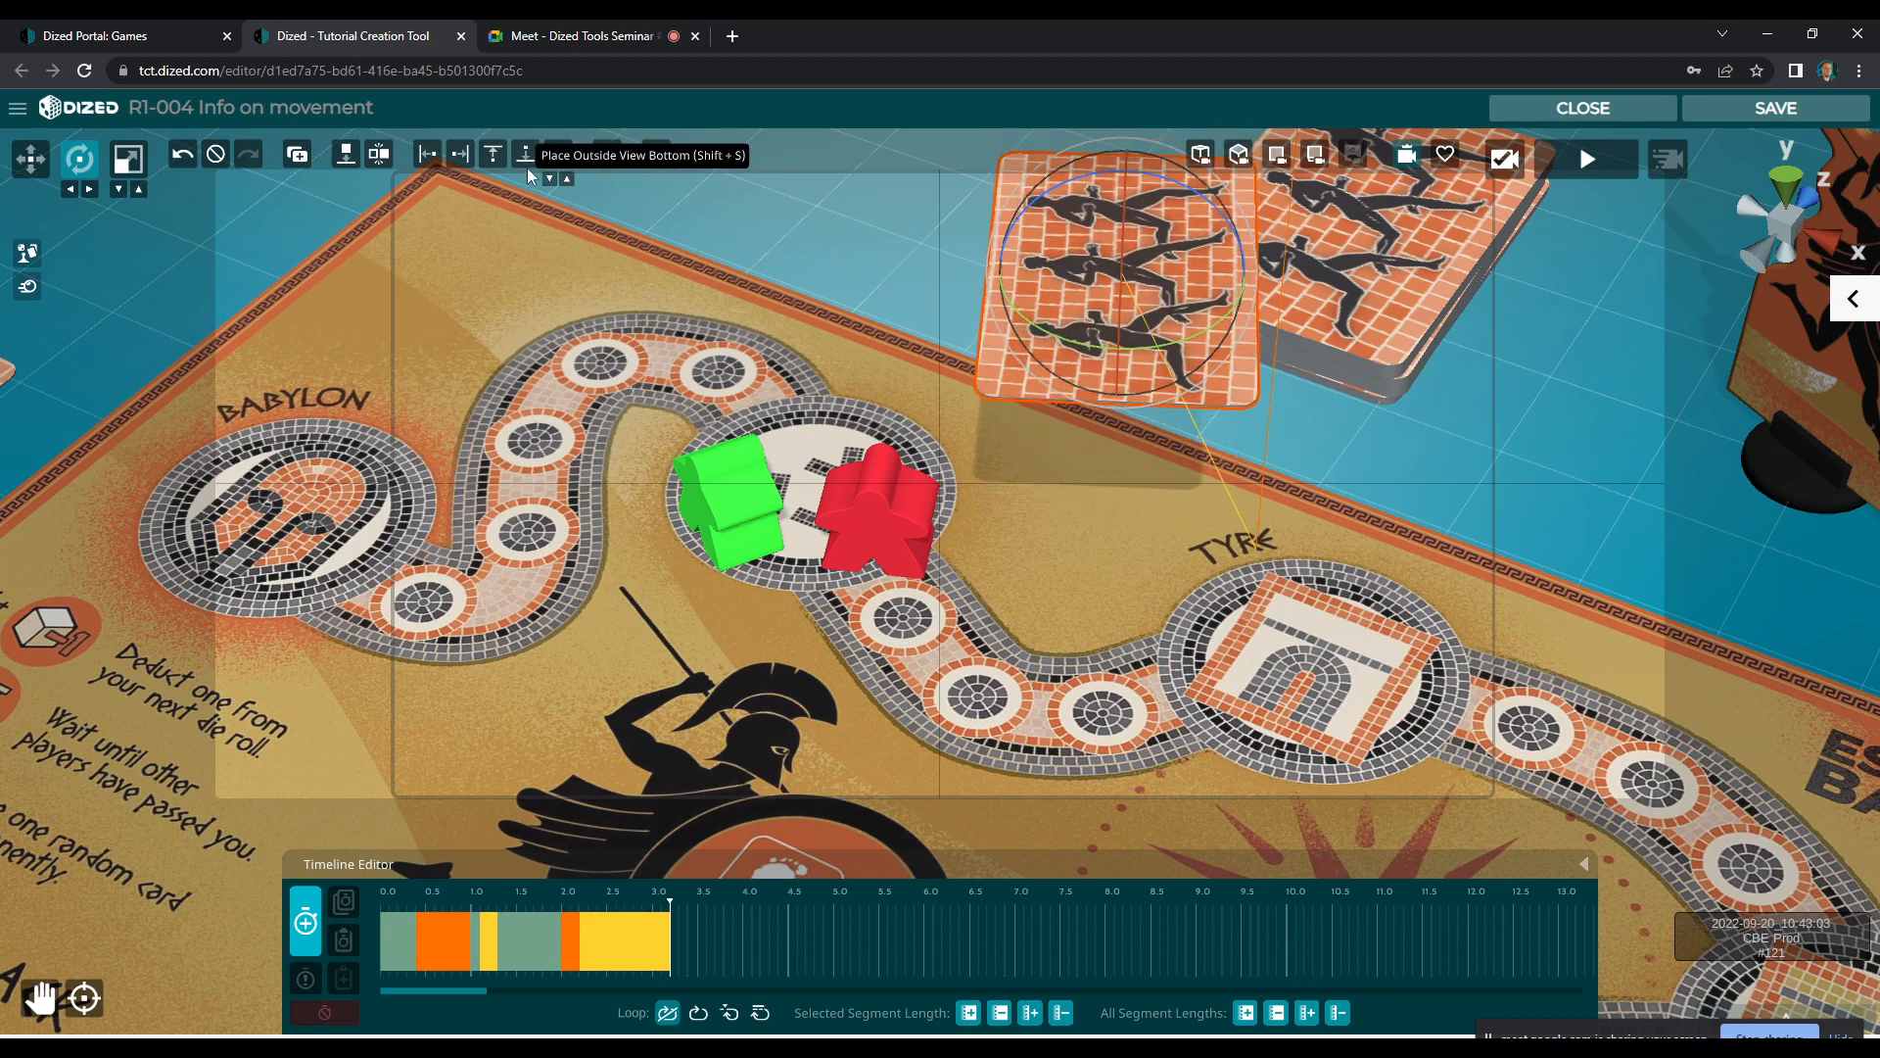
{"action": "left_click", "coordinate": [345, 154]}
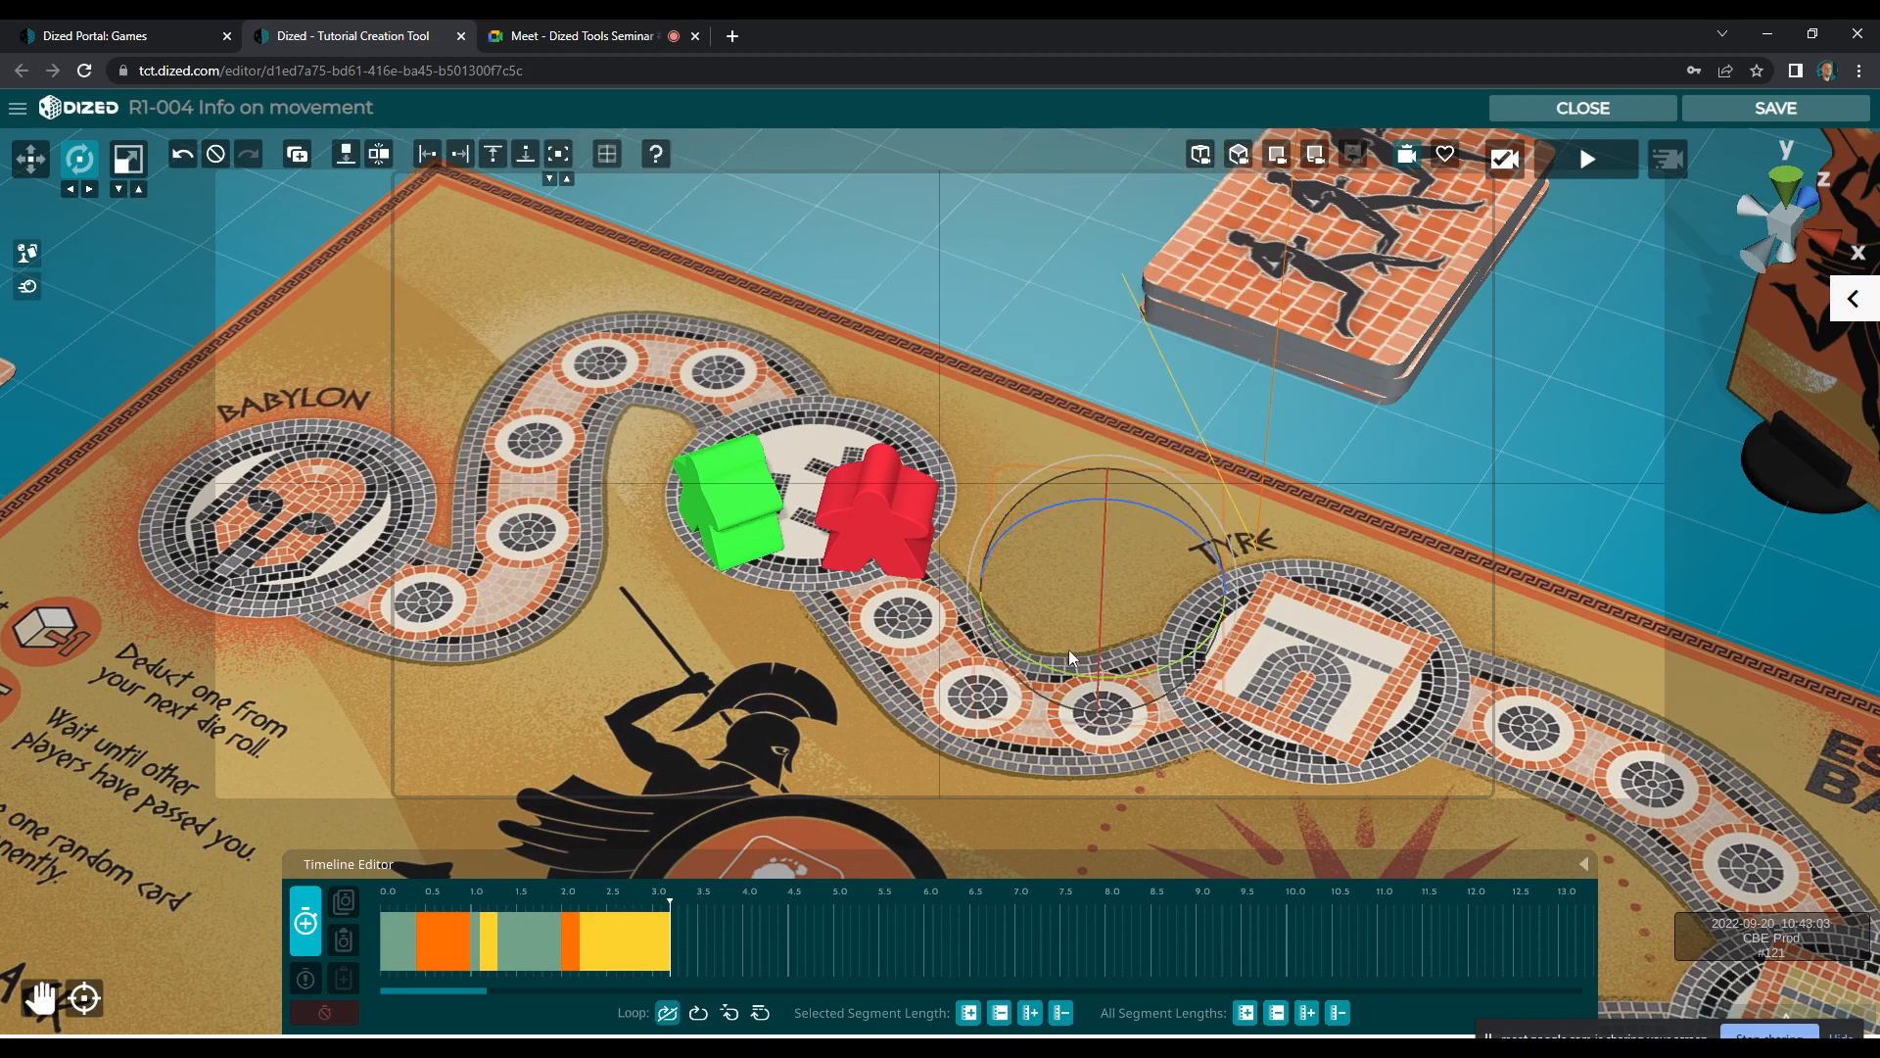
Move the face-down card onto the table beside the deck and save it as the animation's last segment
{"action": "key", "text": "w"}
{"action": "left_click_drag", "start_coordinate": [1111, 600], "coordinate": [1044, 298]}
{"action": "key", "text": "e"}
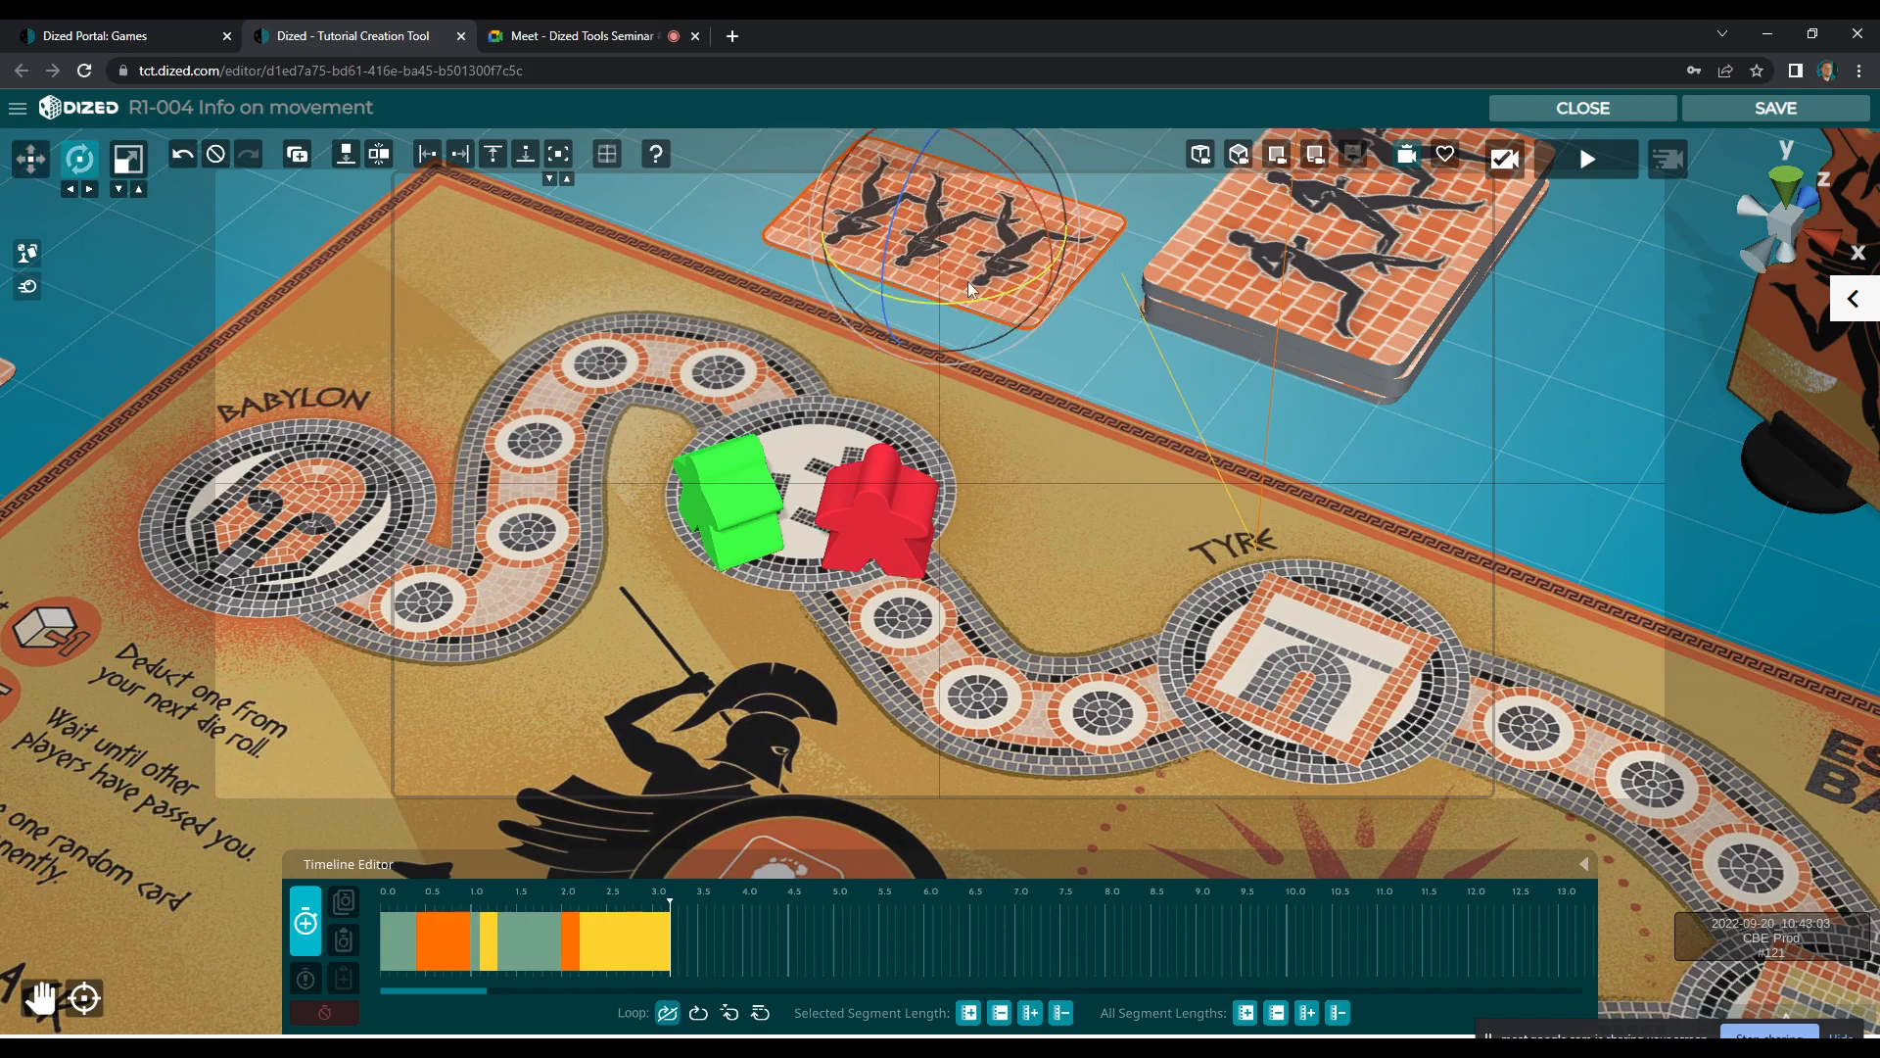
{"action": "key", "text": "w"}
{"action": "left_click_drag", "start_coordinate": [956, 237], "coordinate": [991, 205]}
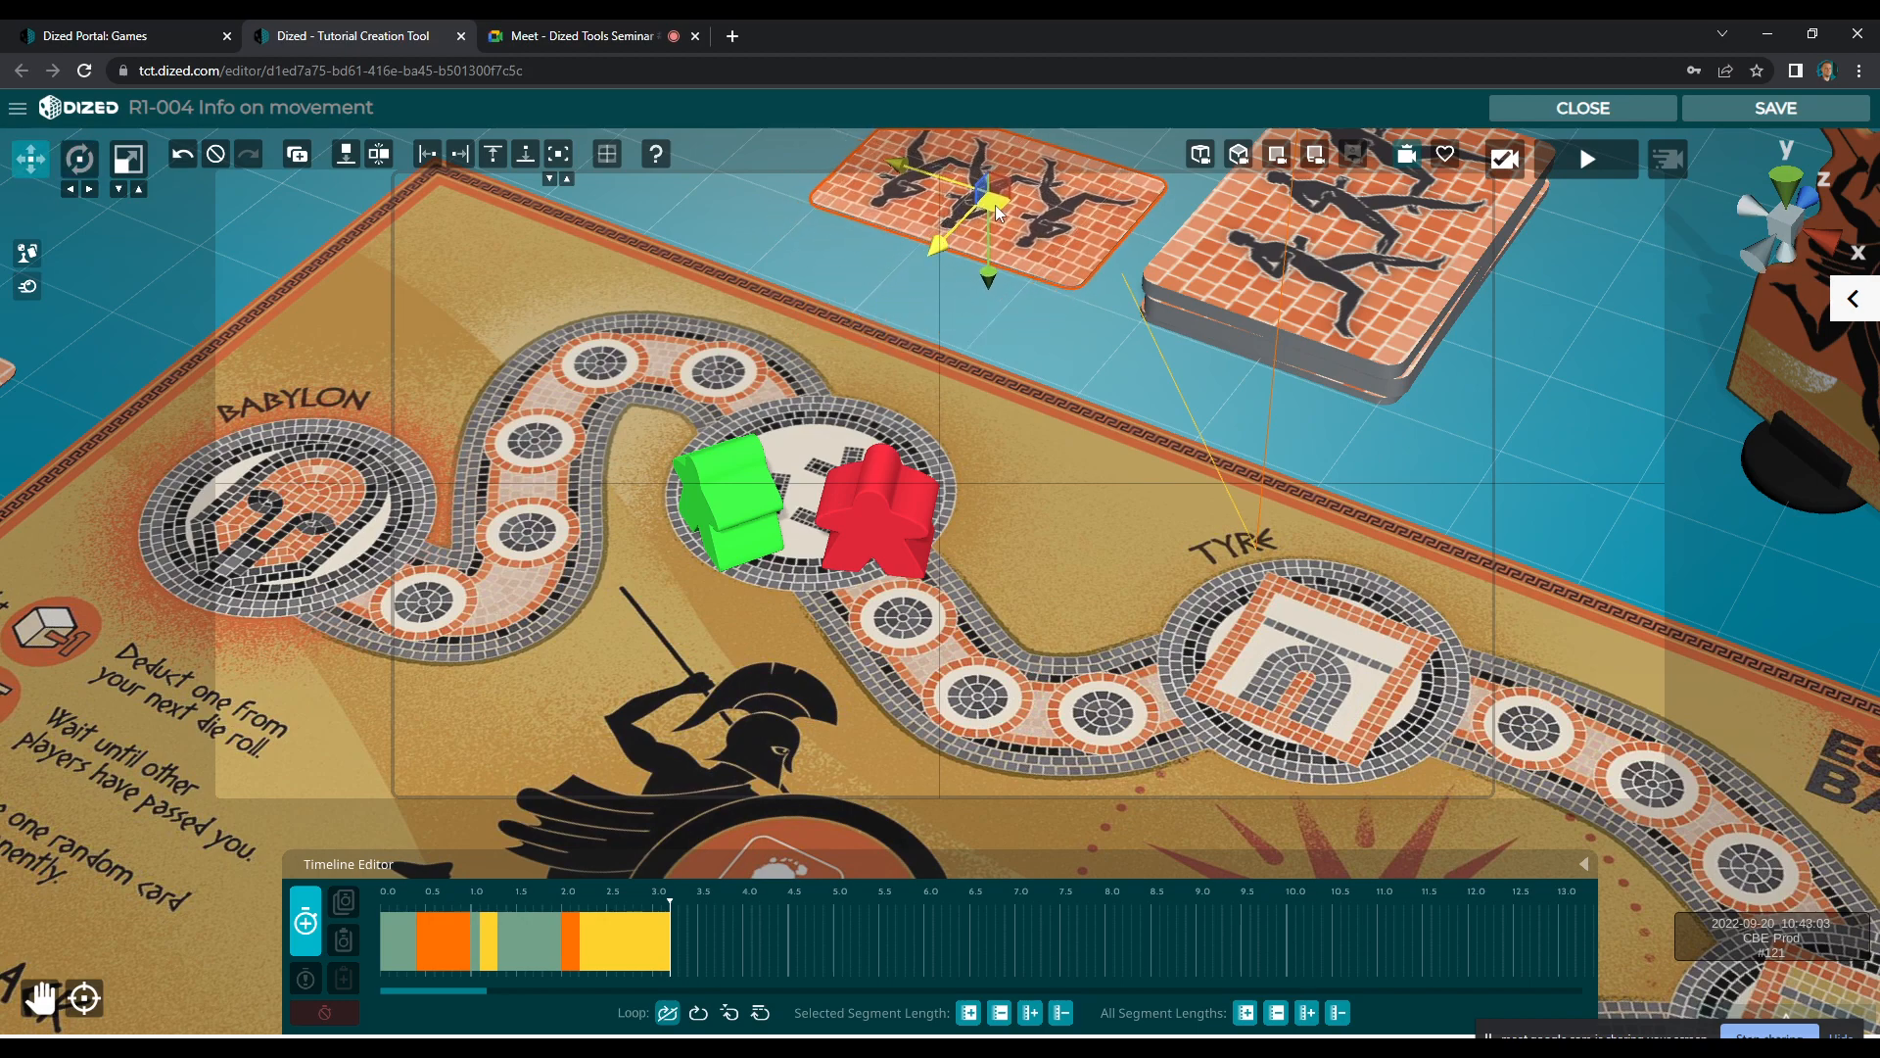
{"action": "key", "text": "e"}
{"action": "key", "text": "w"}
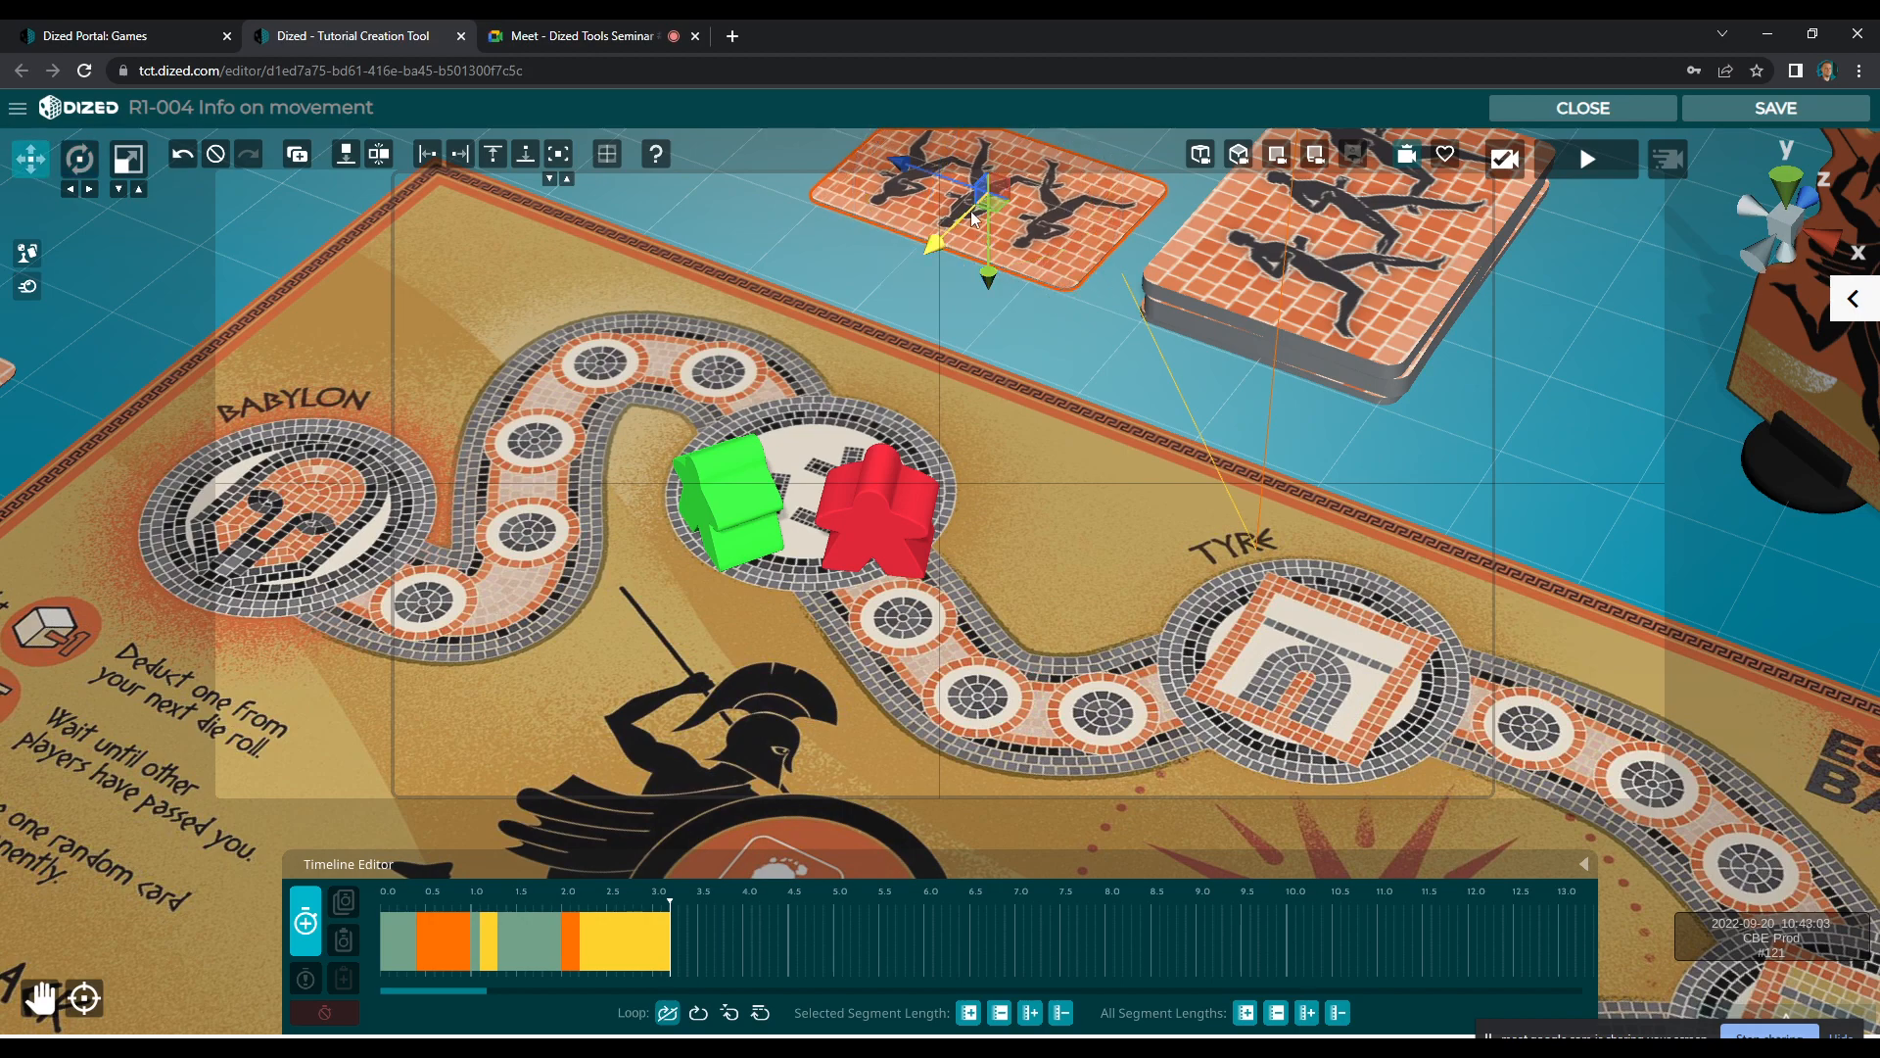
{"action": "left_click", "coordinate": [304, 924]}
Shorten the card's last two animation segments and delay them to start at about 3.4 seconds
{"action": "left_click_drag", "start_coordinate": [537, 899], "coordinate": [644, 944]}
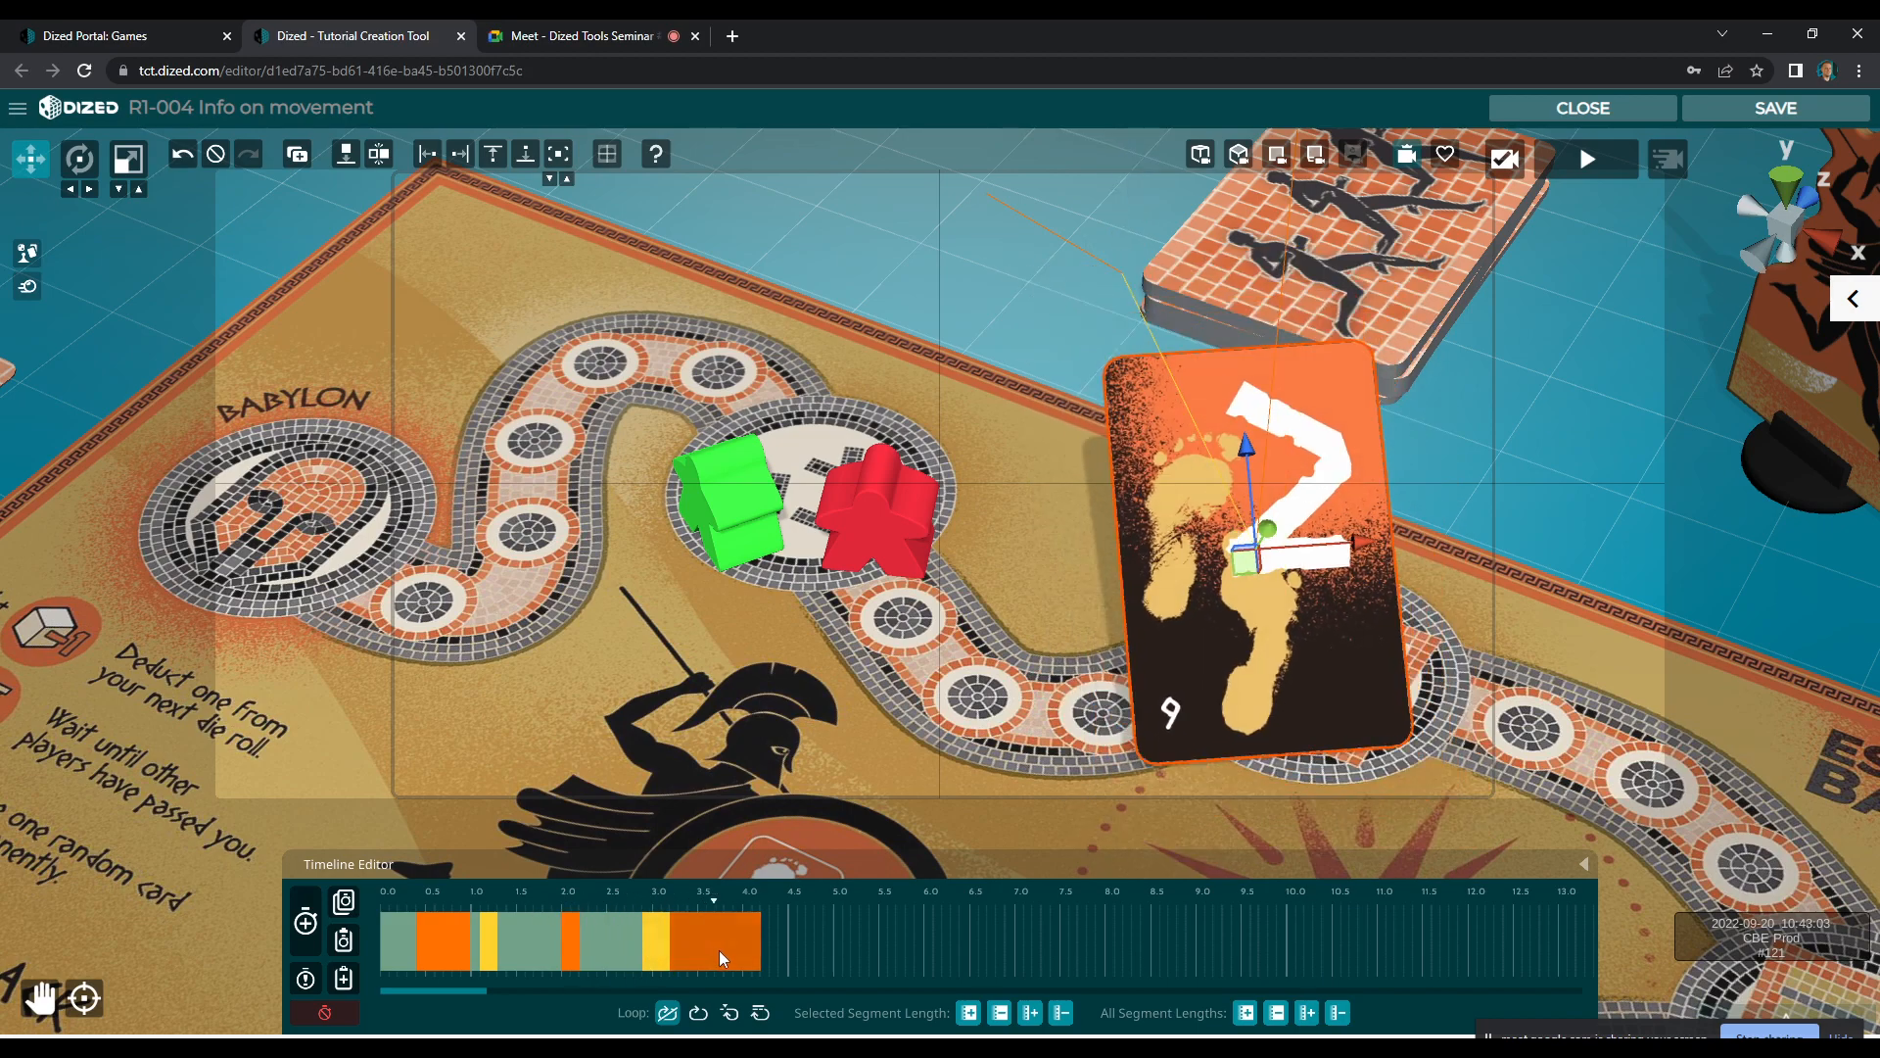
{"action": "left_click_drag", "start_coordinate": [758, 943], "coordinate": [698, 960]}
{"action": "left_click", "coordinate": [696, 956]}
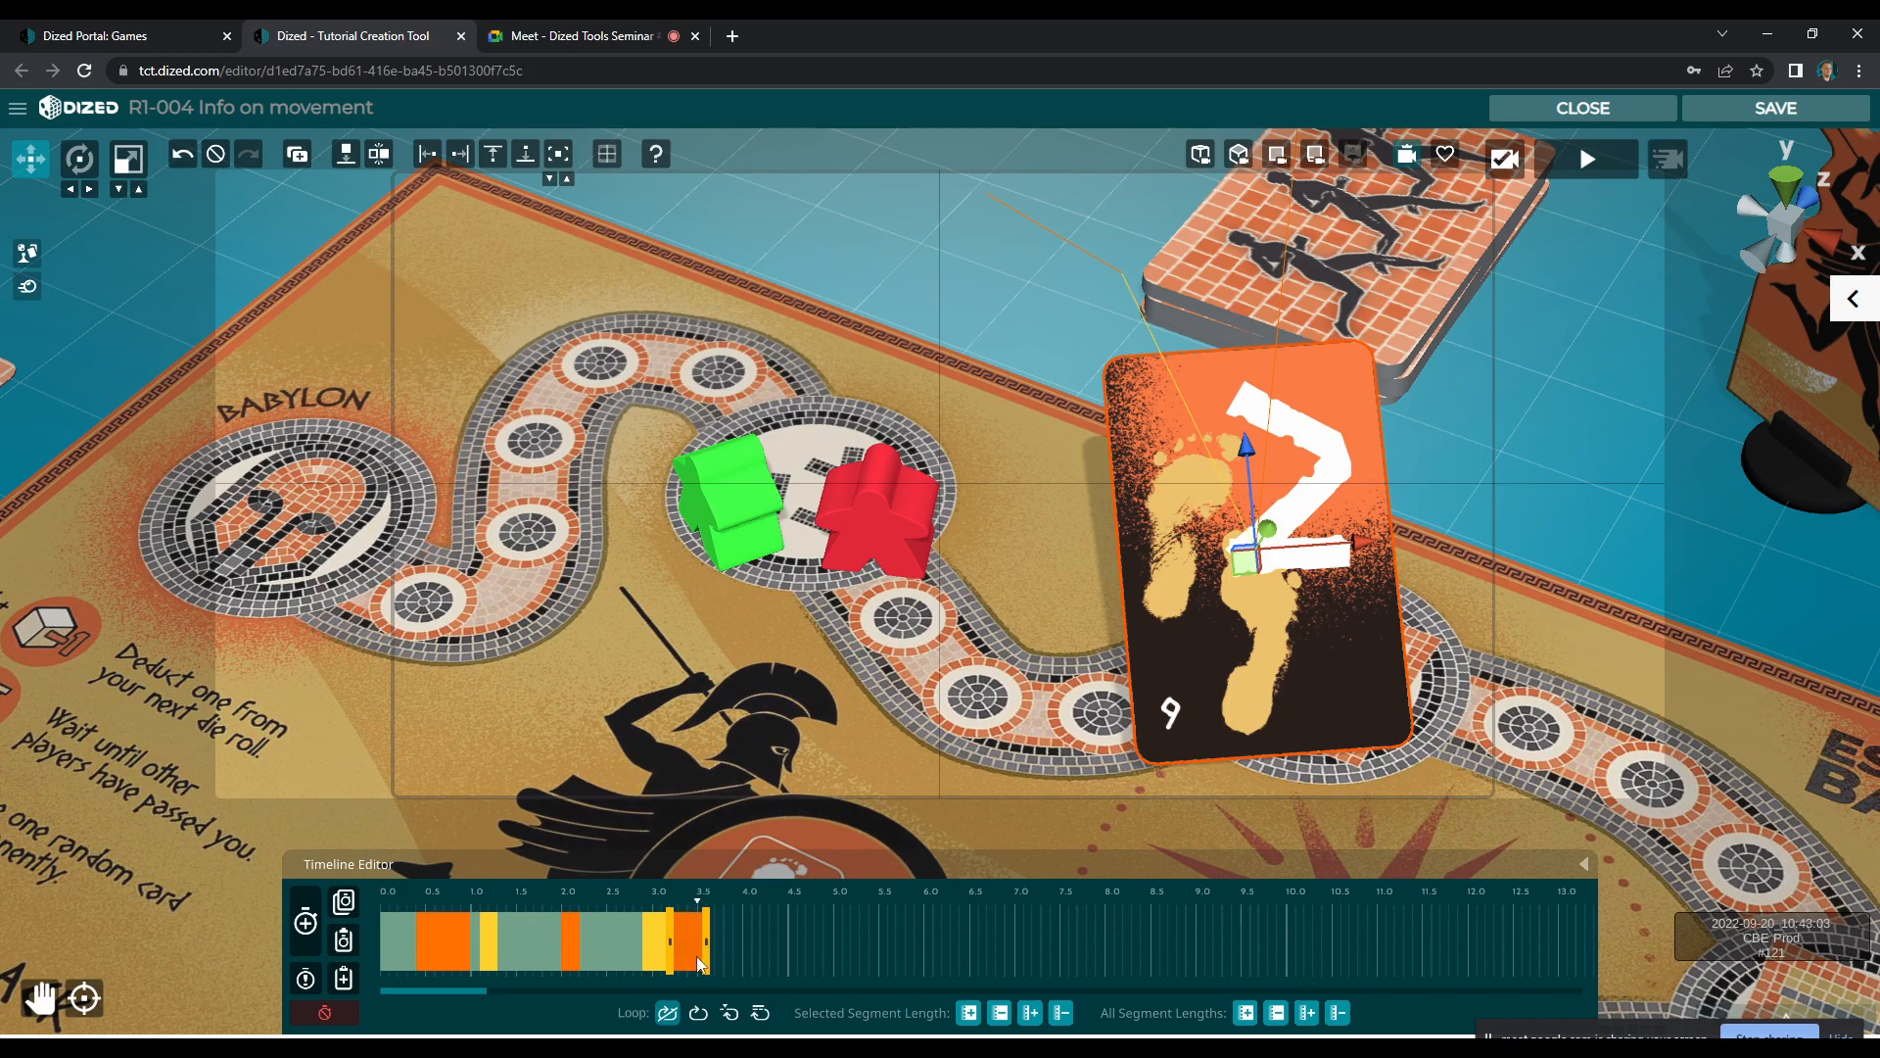
{"action": "left_click_drag", "start_coordinate": [616, 949], "coordinate": [596, 941]}
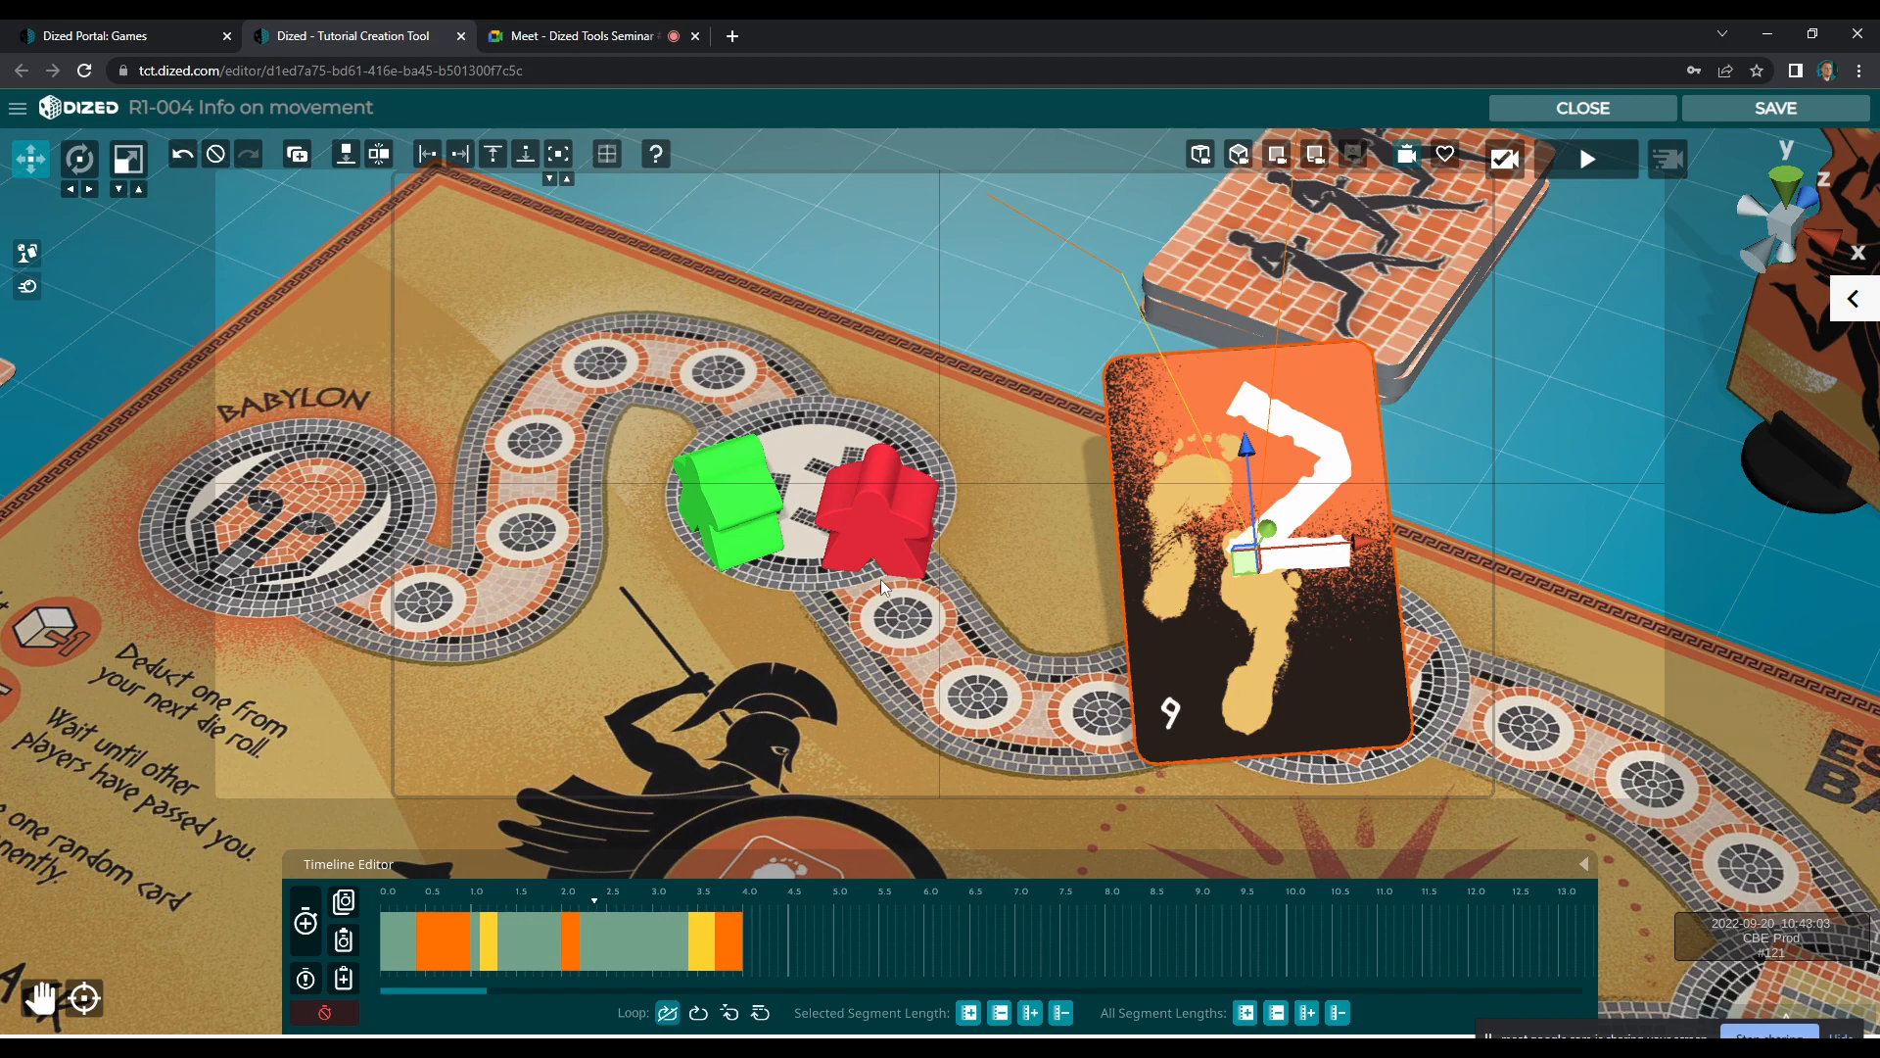
Record a first animation segment for the red meeple, turning and shifting it slightly at its starting space
{"action": "left_click", "coordinate": [873, 531]}
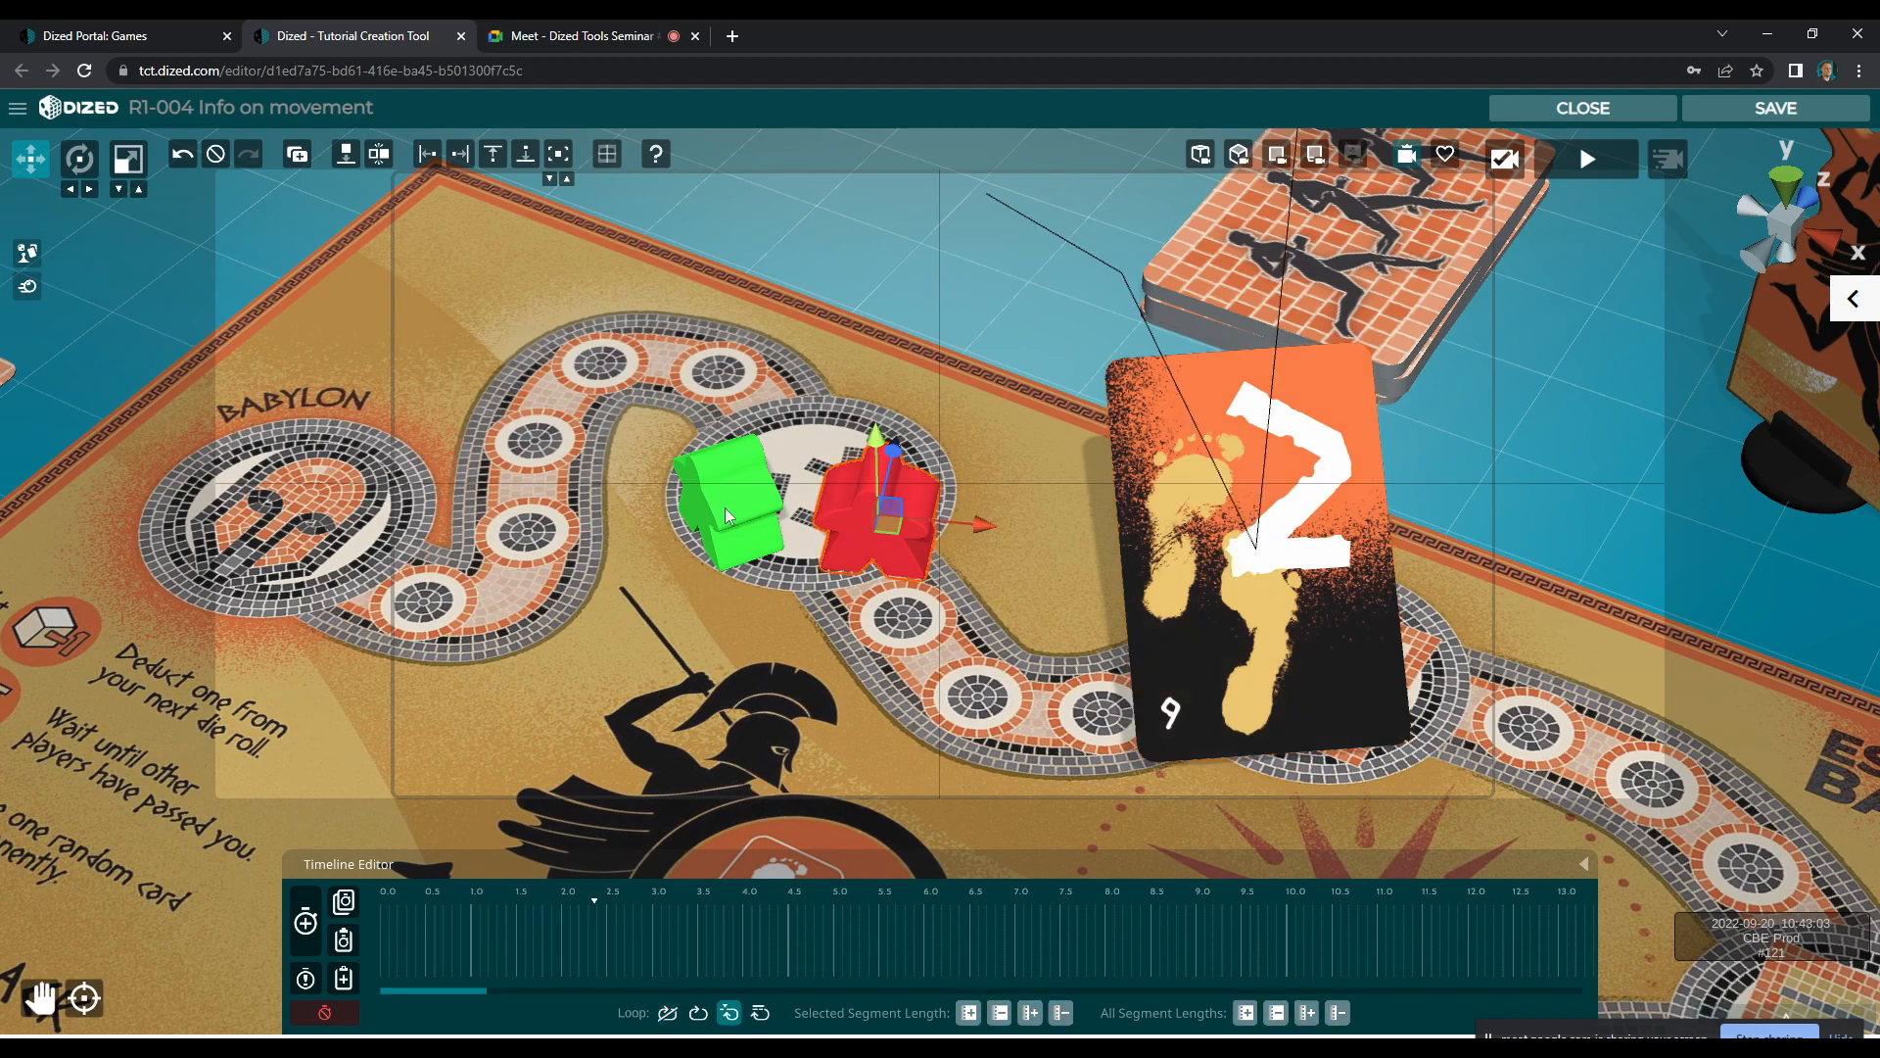
{"action": "key", "text": "e"}
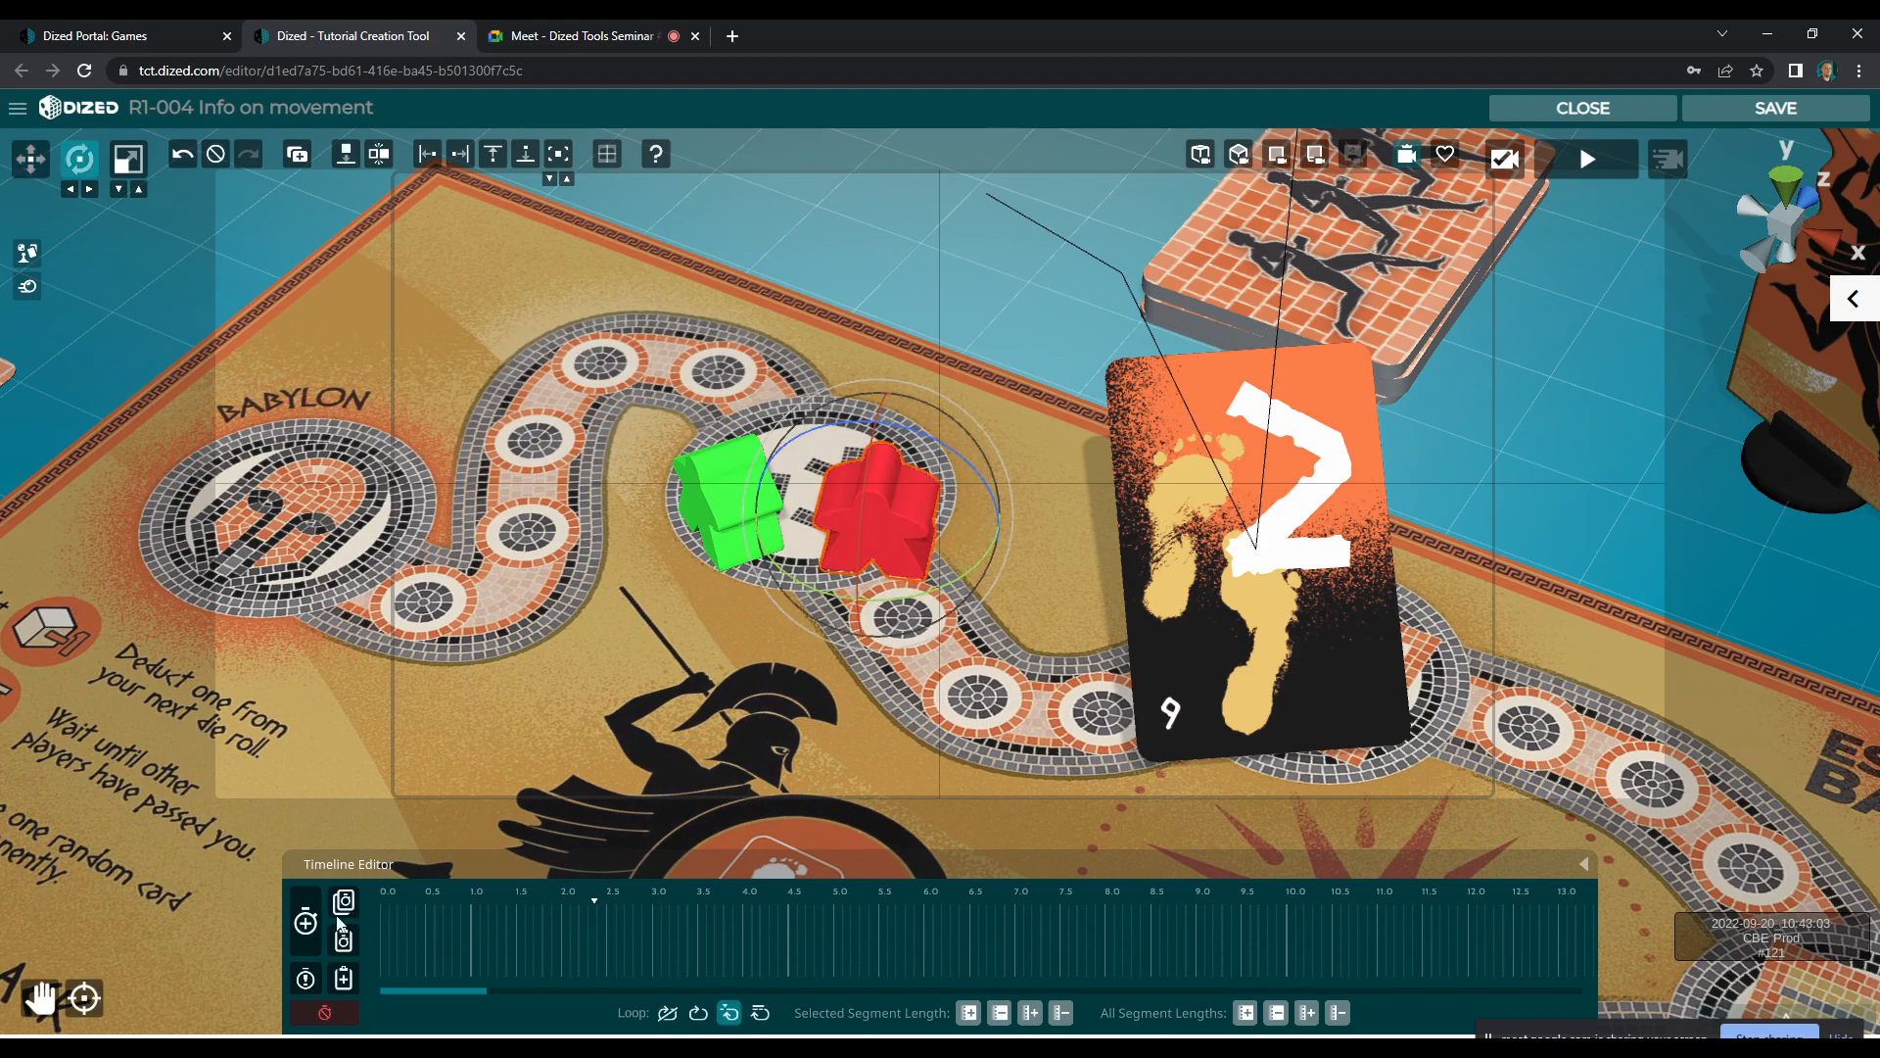
{"action": "left_click", "coordinate": [305, 921]}
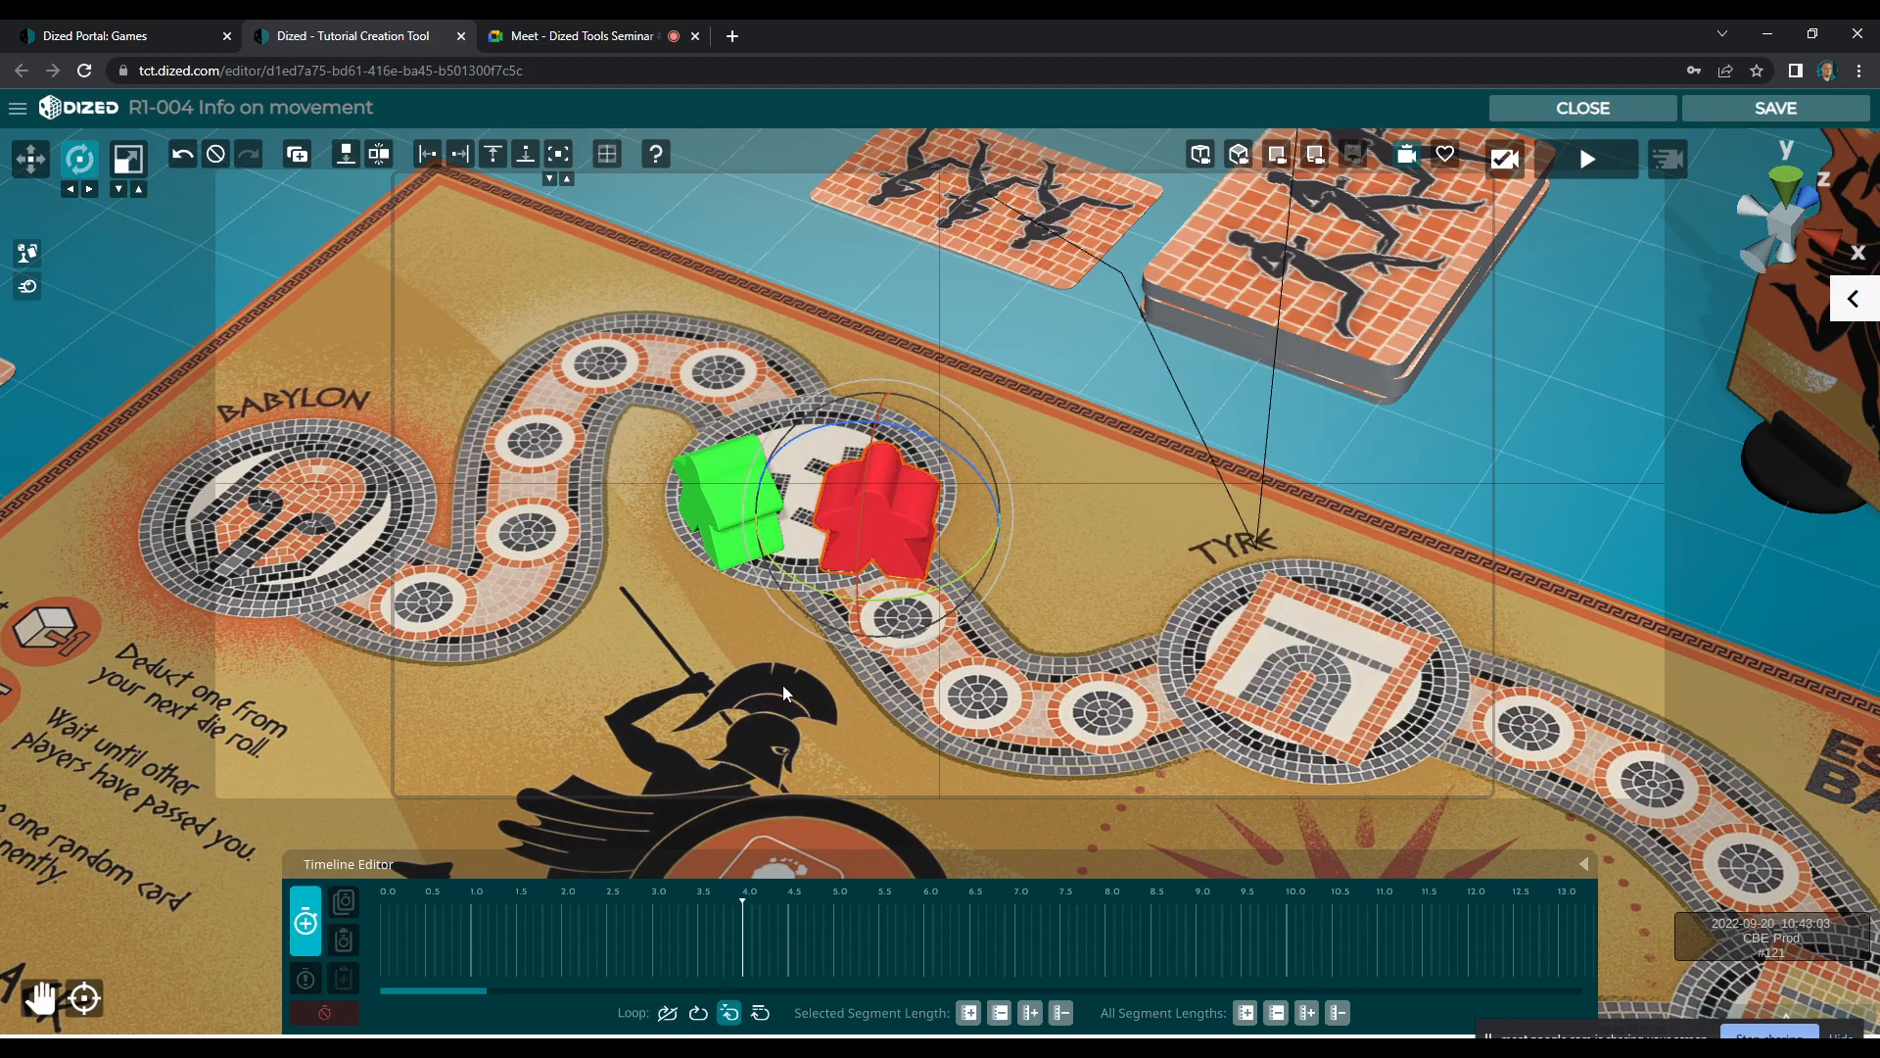
{"action": "left_click_drag", "start_coordinate": [894, 603], "coordinate": [906, 604]}
{"action": "key", "text": "w"}
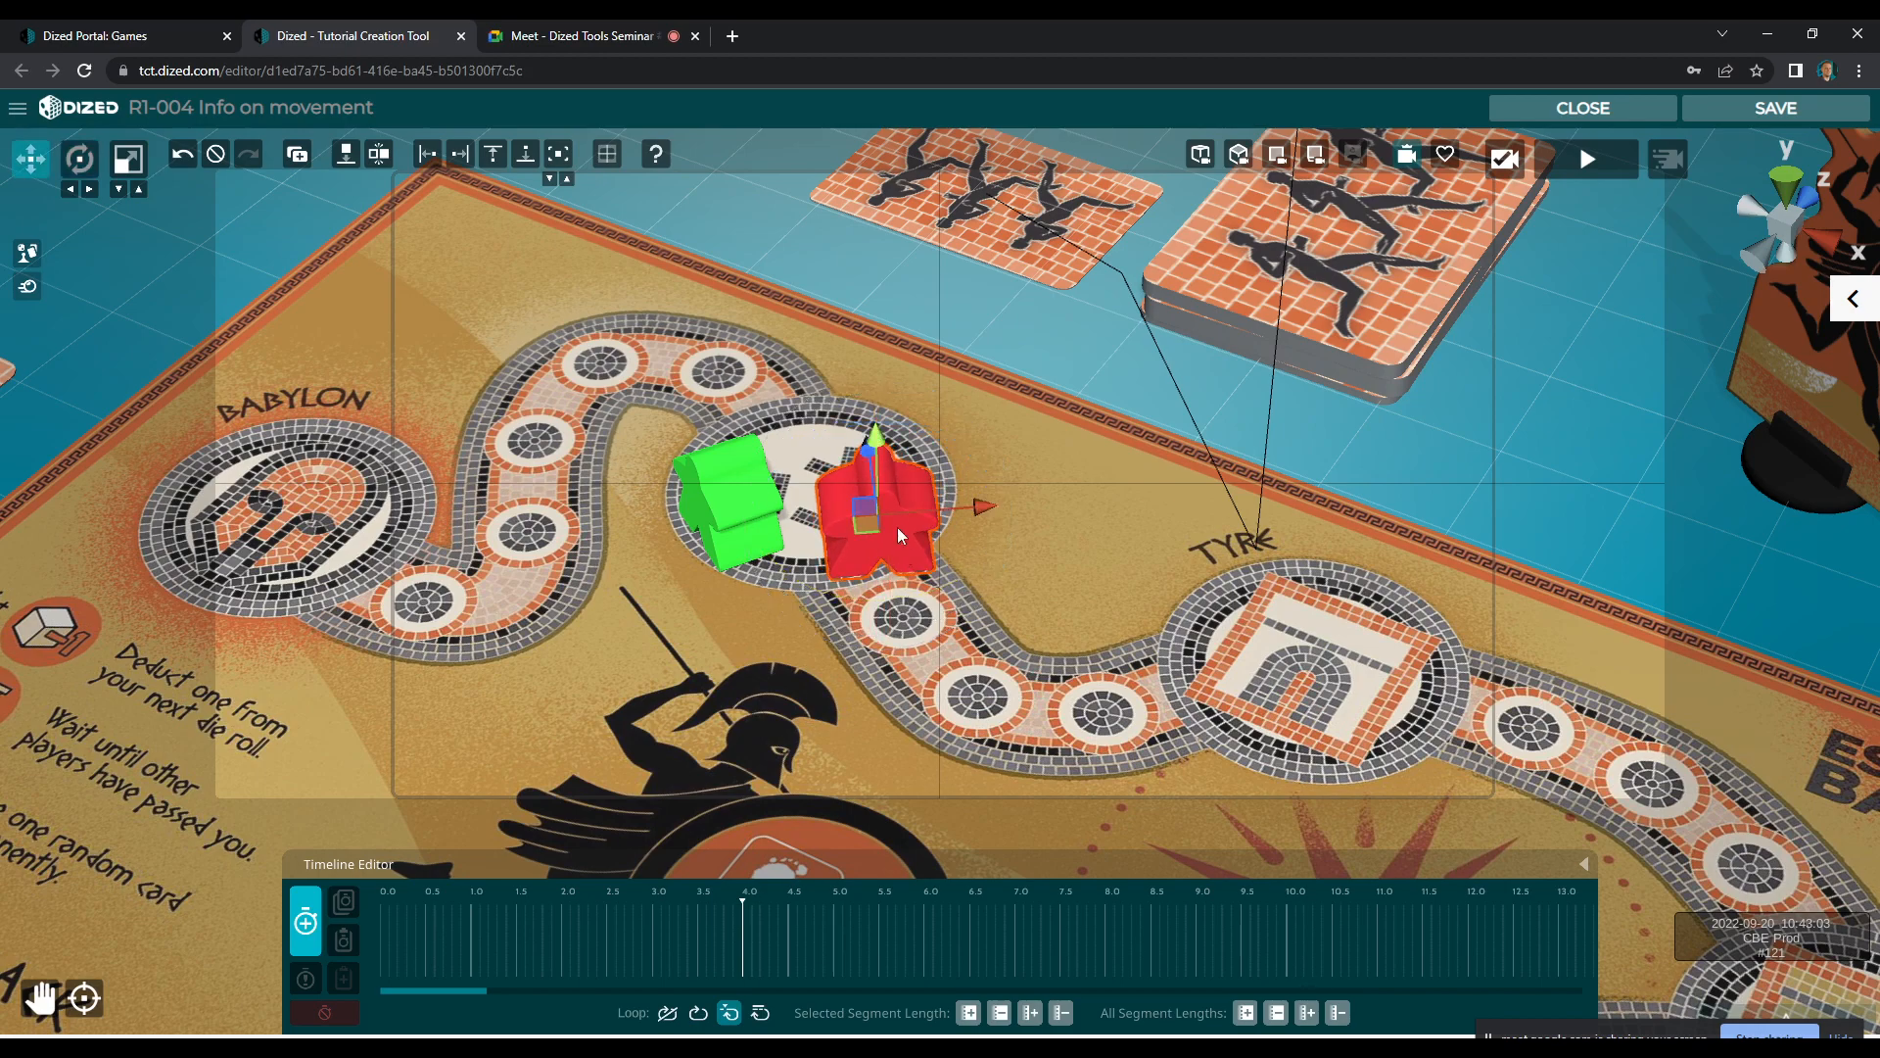
{"action": "mouse_move", "coordinate": [878, 491]}
{"action": "left_mouse_down"}
{"action": "mouse_move", "coordinate": [890, 462]}
{"action": "mouse_move", "coordinate": [885, 521]}
{"action": "left_mouse_up"}
{"action": "left_click", "coordinate": [317, 918]}
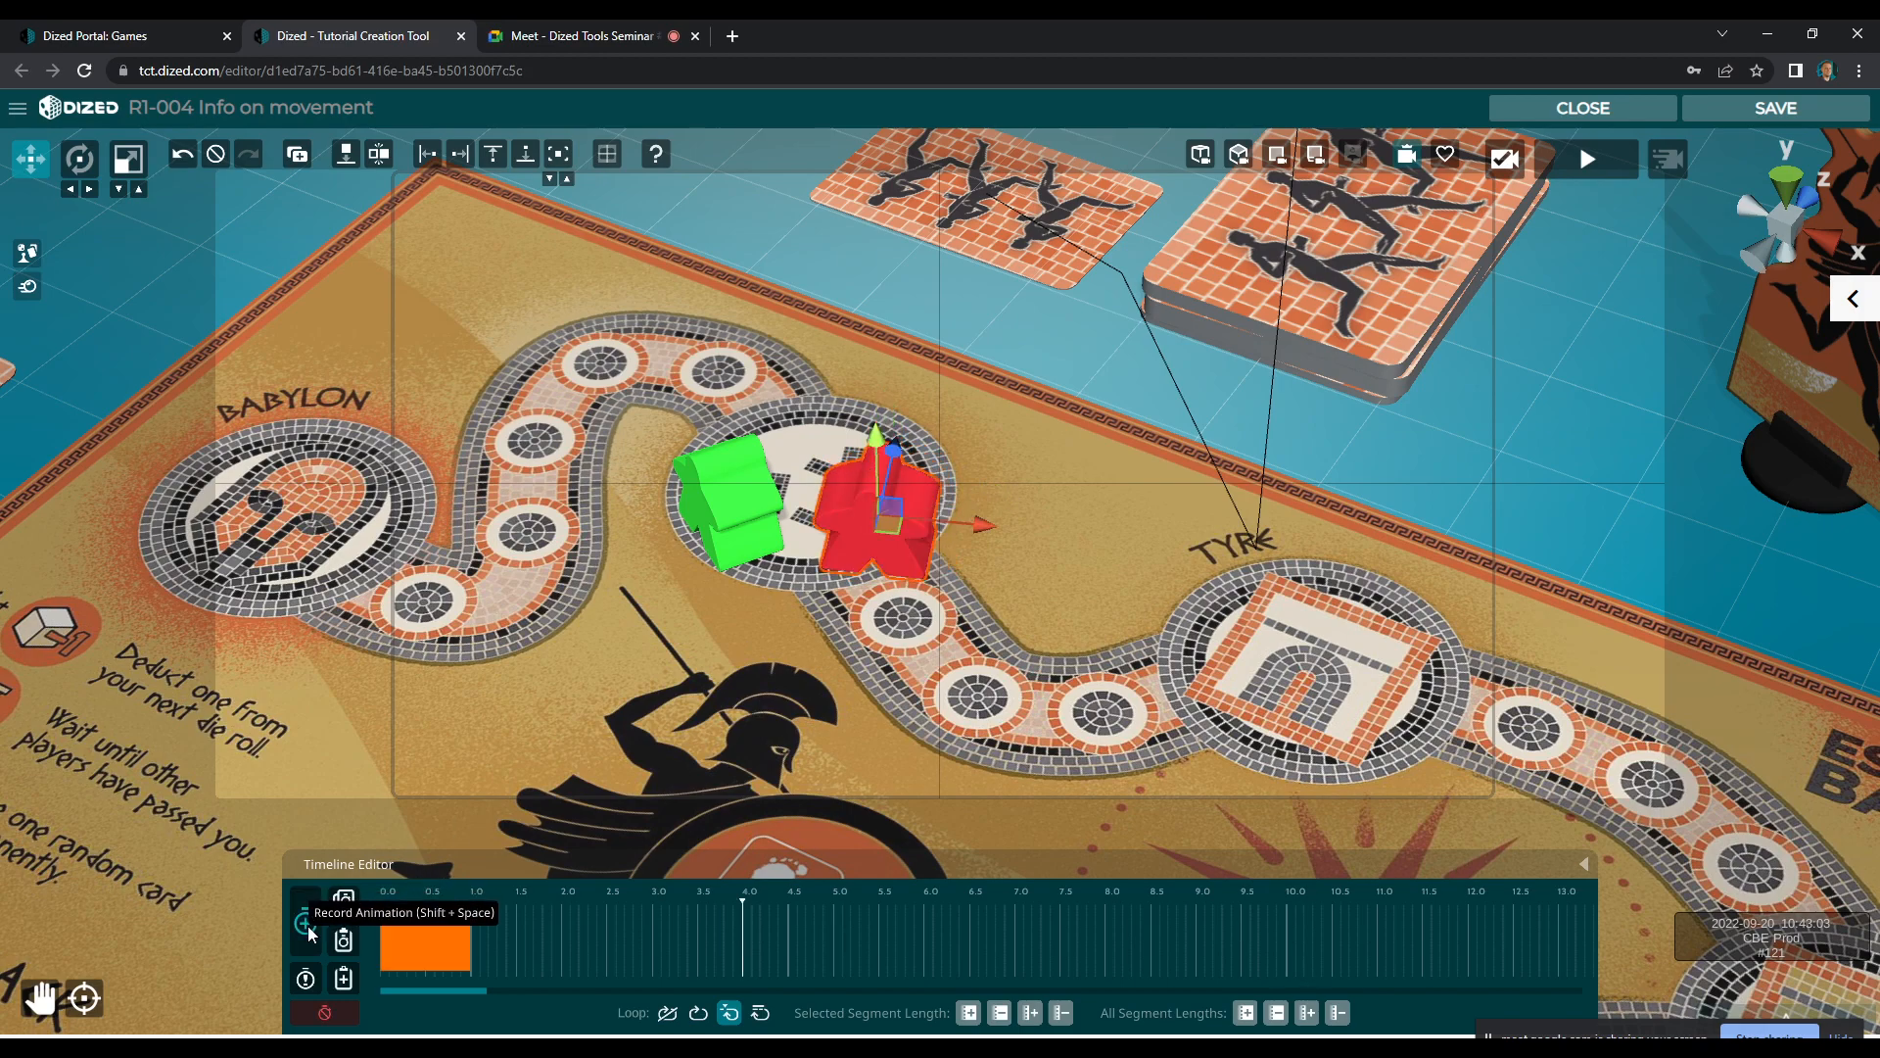
Record a second segment that turns the red meeple and moves it off its starting space towards the track
{"action": "key", "text": "e"}
{"action": "mouse_move", "coordinate": [890, 542]}
{"action": "left_mouse_down"}
{"action": "mouse_move", "coordinate": [884, 570]}
{"action": "mouse_move", "coordinate": [896, 555]}
{"action": "left_mouse_up"}
{"action": "key", "text": "w"}
{"action": "key", "text": "e"}
{"action": "left_click_drag", "start_coordinate": [915, 484], "coordinate": [899, 589]}
{"action": "key", "text": "w"}
{"action": "left_click", "coordinate": [309, 942]}
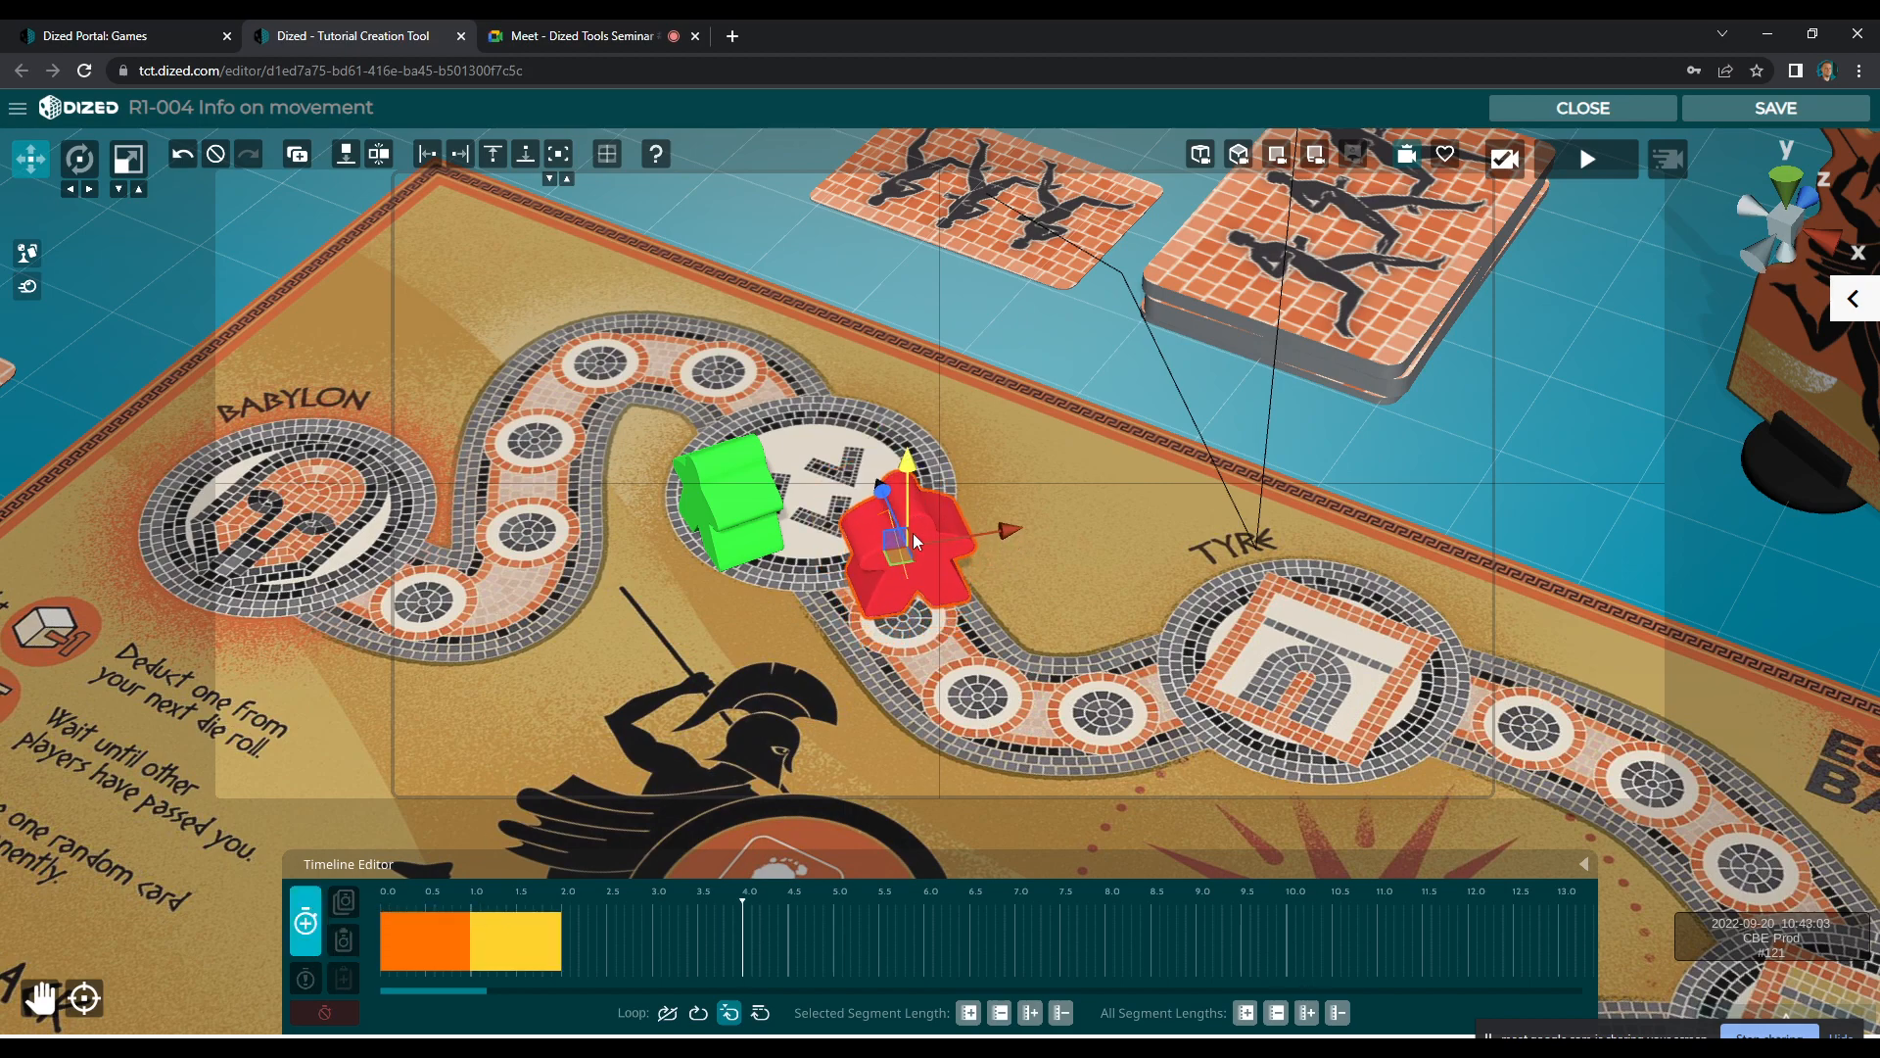
Record a third segment that moves the red meeple onwards over the first small track space
{"action": "key", "text": "e"}
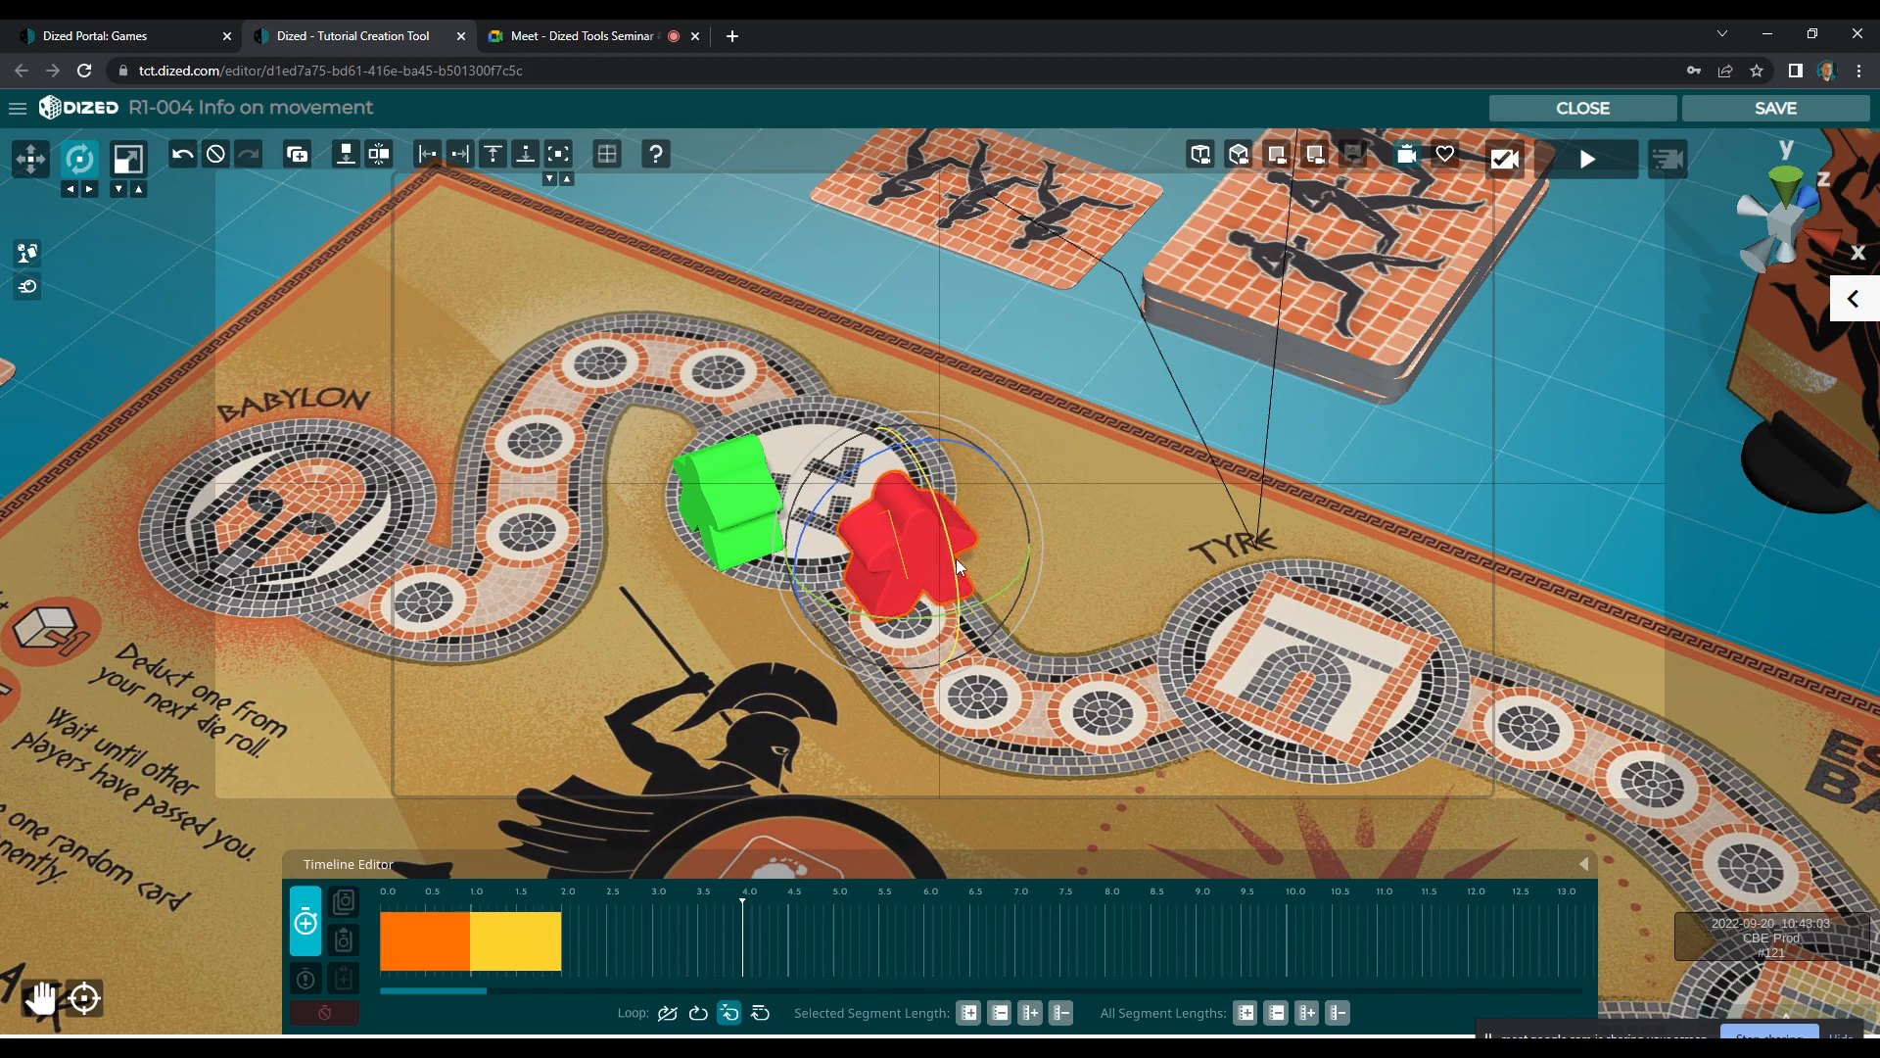
{"action": "key", "text": "w"}
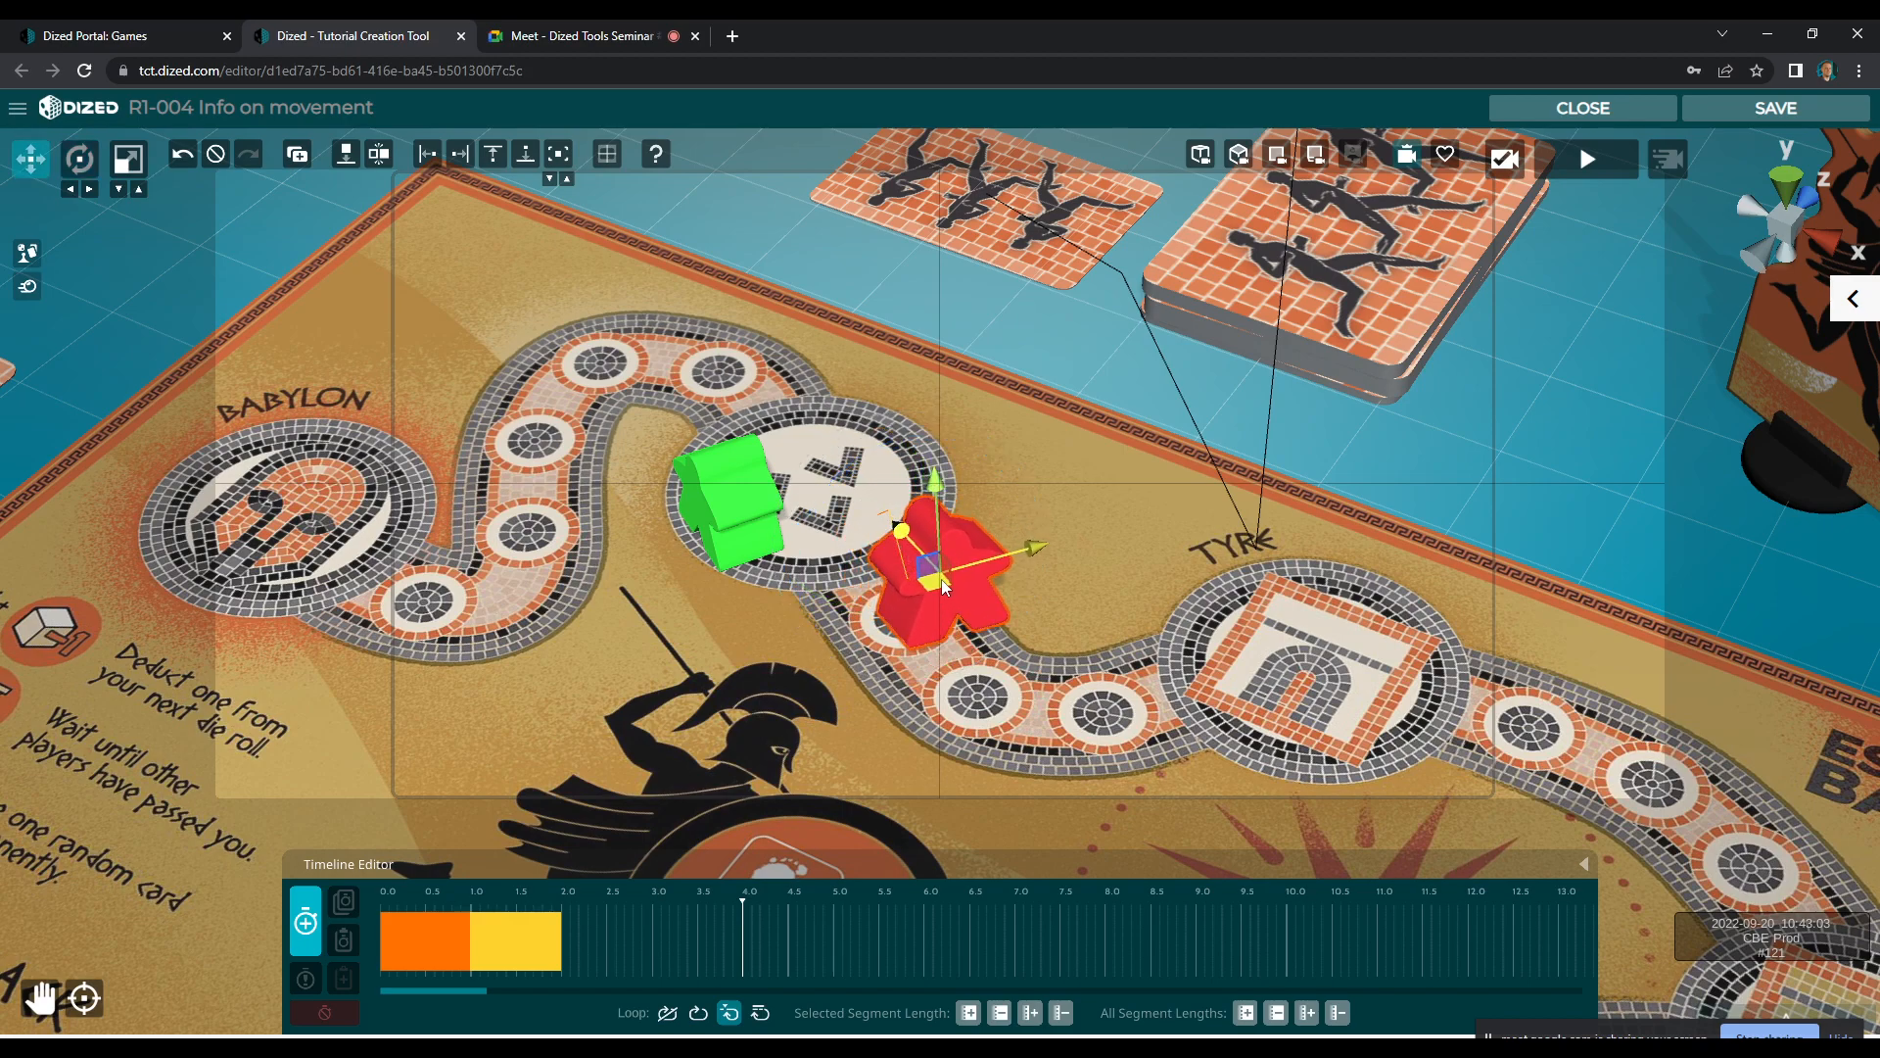
{"action": "left_click", "coordinate": [311, 938]}
{"action": "left_click", "coordinate": [311, 938]}
Record a fourth segment that turns the red meeple and sets it on the second small track space
{"action": "key", "text": "e"}
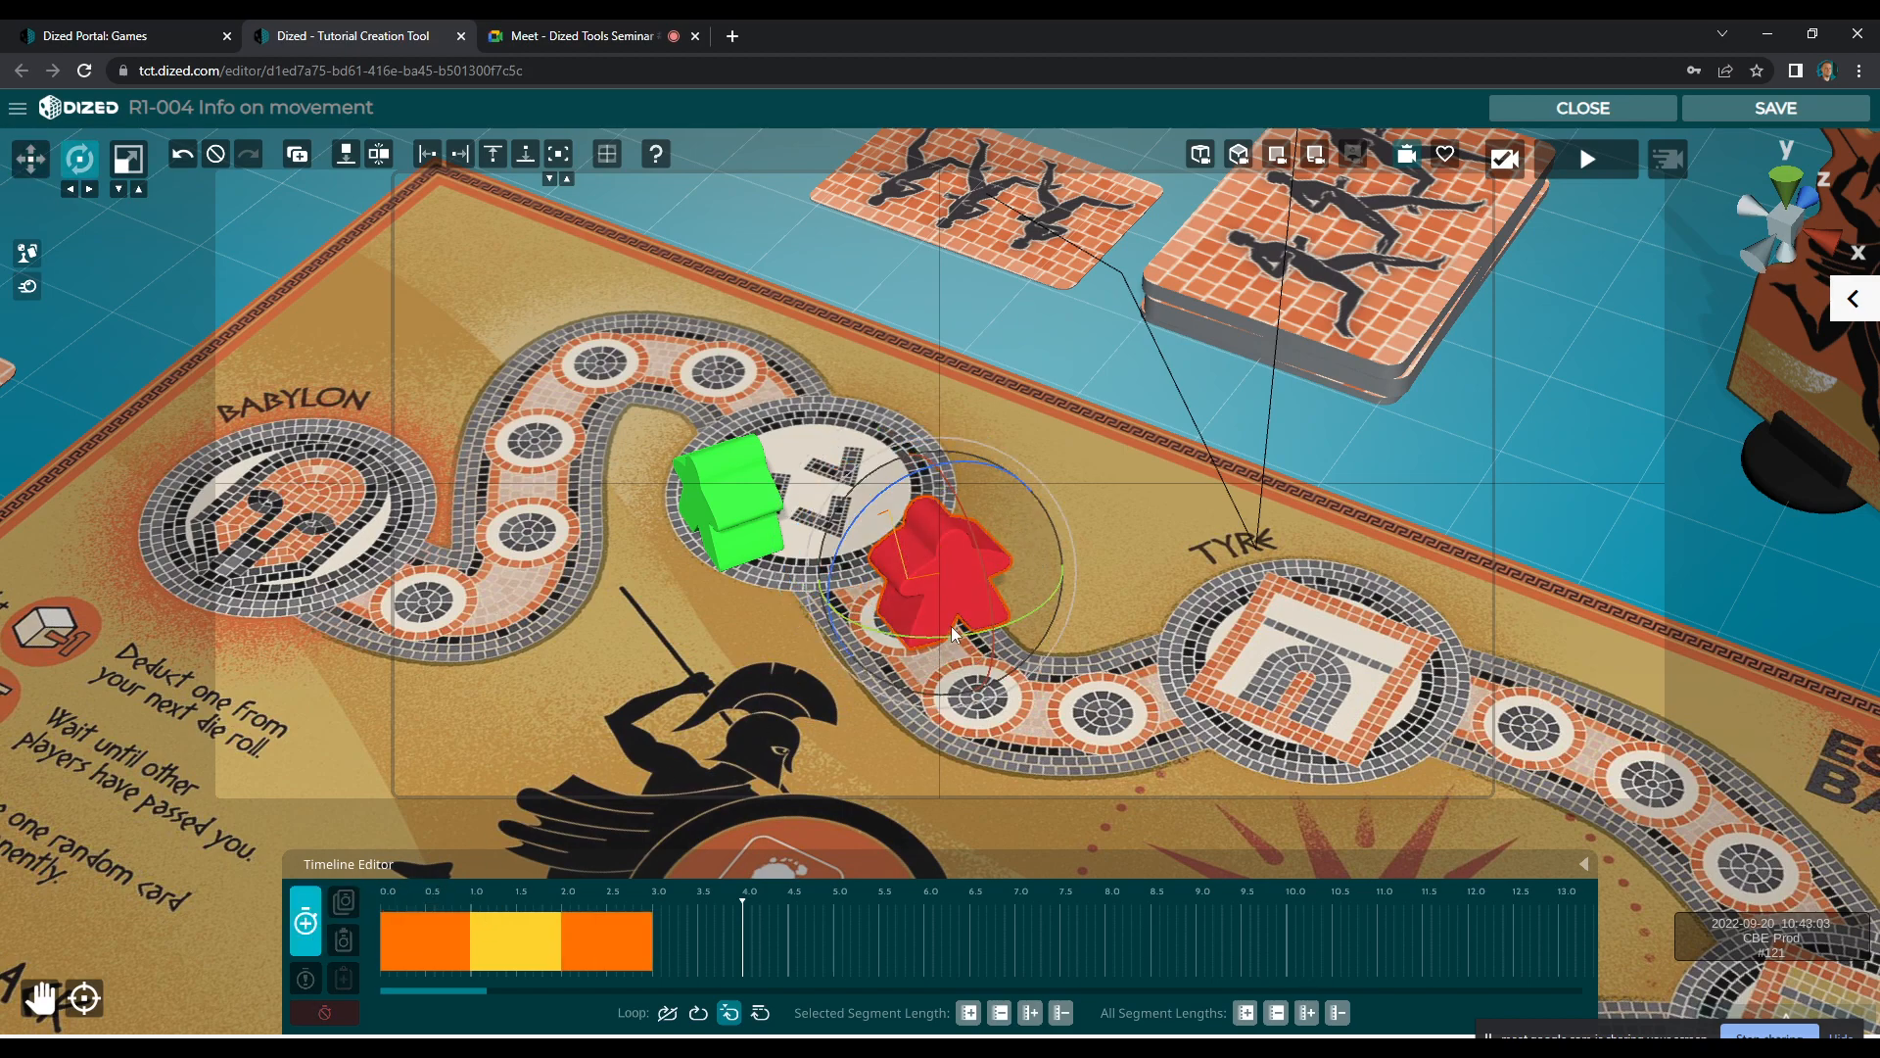
{"action": "left_click_drag", "start_coordinate": [993, 570], "coordinate": [966, 672]}
{"action": "key", "text": "w"}
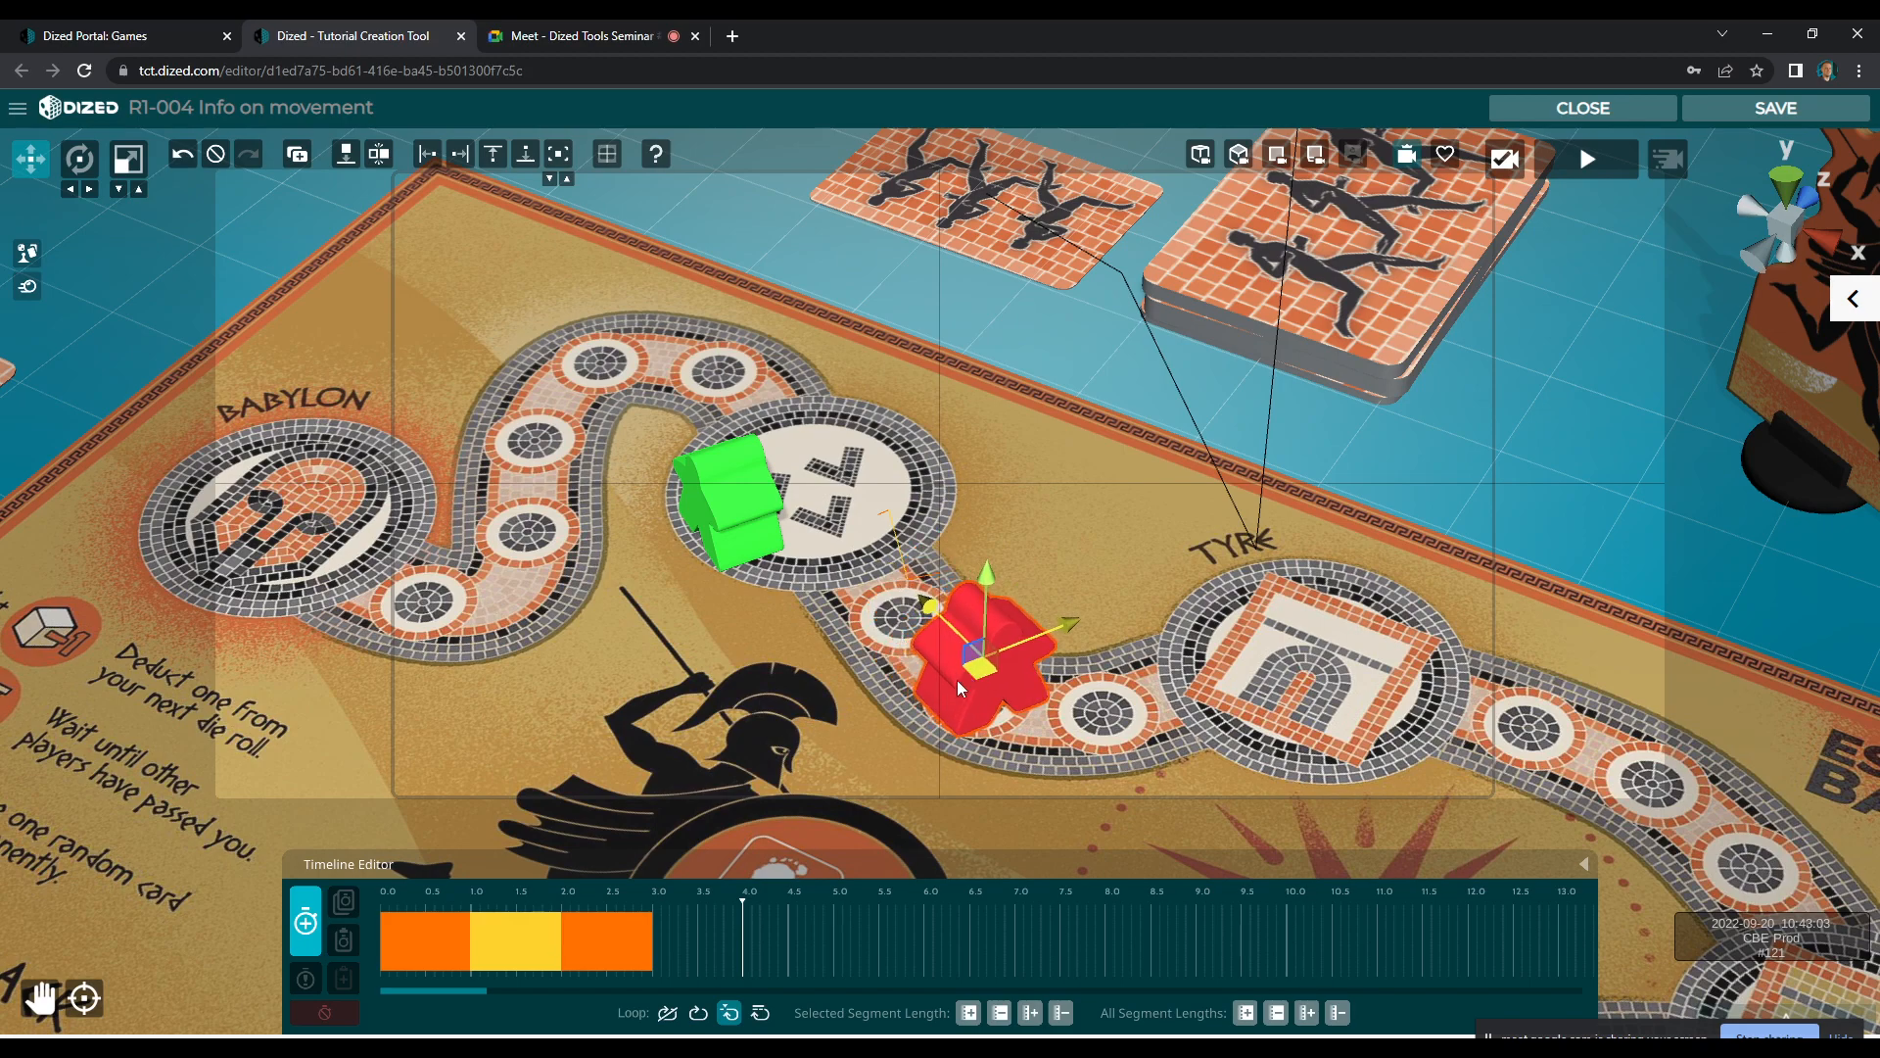
{"action": "left_click", "coordinate": [306, 950]}
Retime the meeple's four segments to about 0.4 seconds each, starting at about 2.5 seconds, and add a short closing segment at about 5.5 seconds
{"action": "left_click_drag", "start_coordinate": [595, 889], "coordinate": [565, 917]}
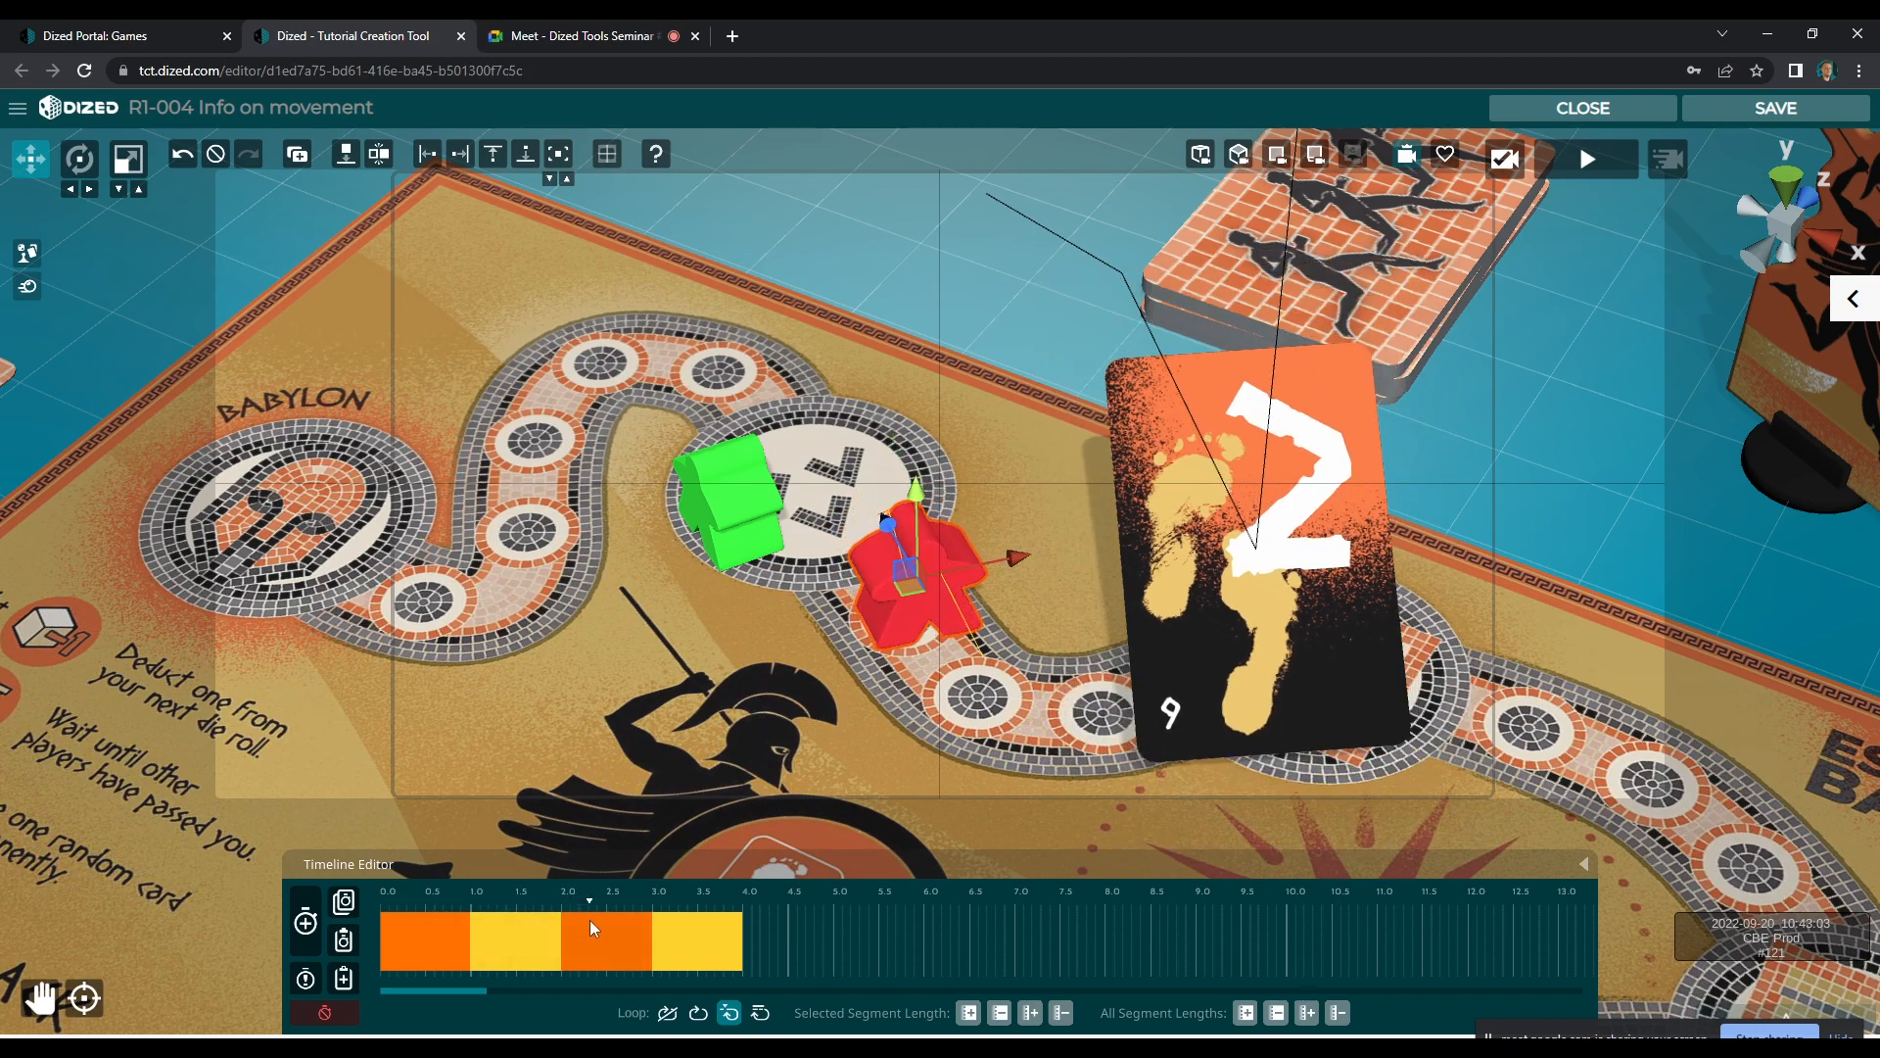
{"action": "key", "text": "ctrl+v"}
{"action": "left_click_drag", "start_coordinate": [501, 948], "coordinate": [387, 942]}
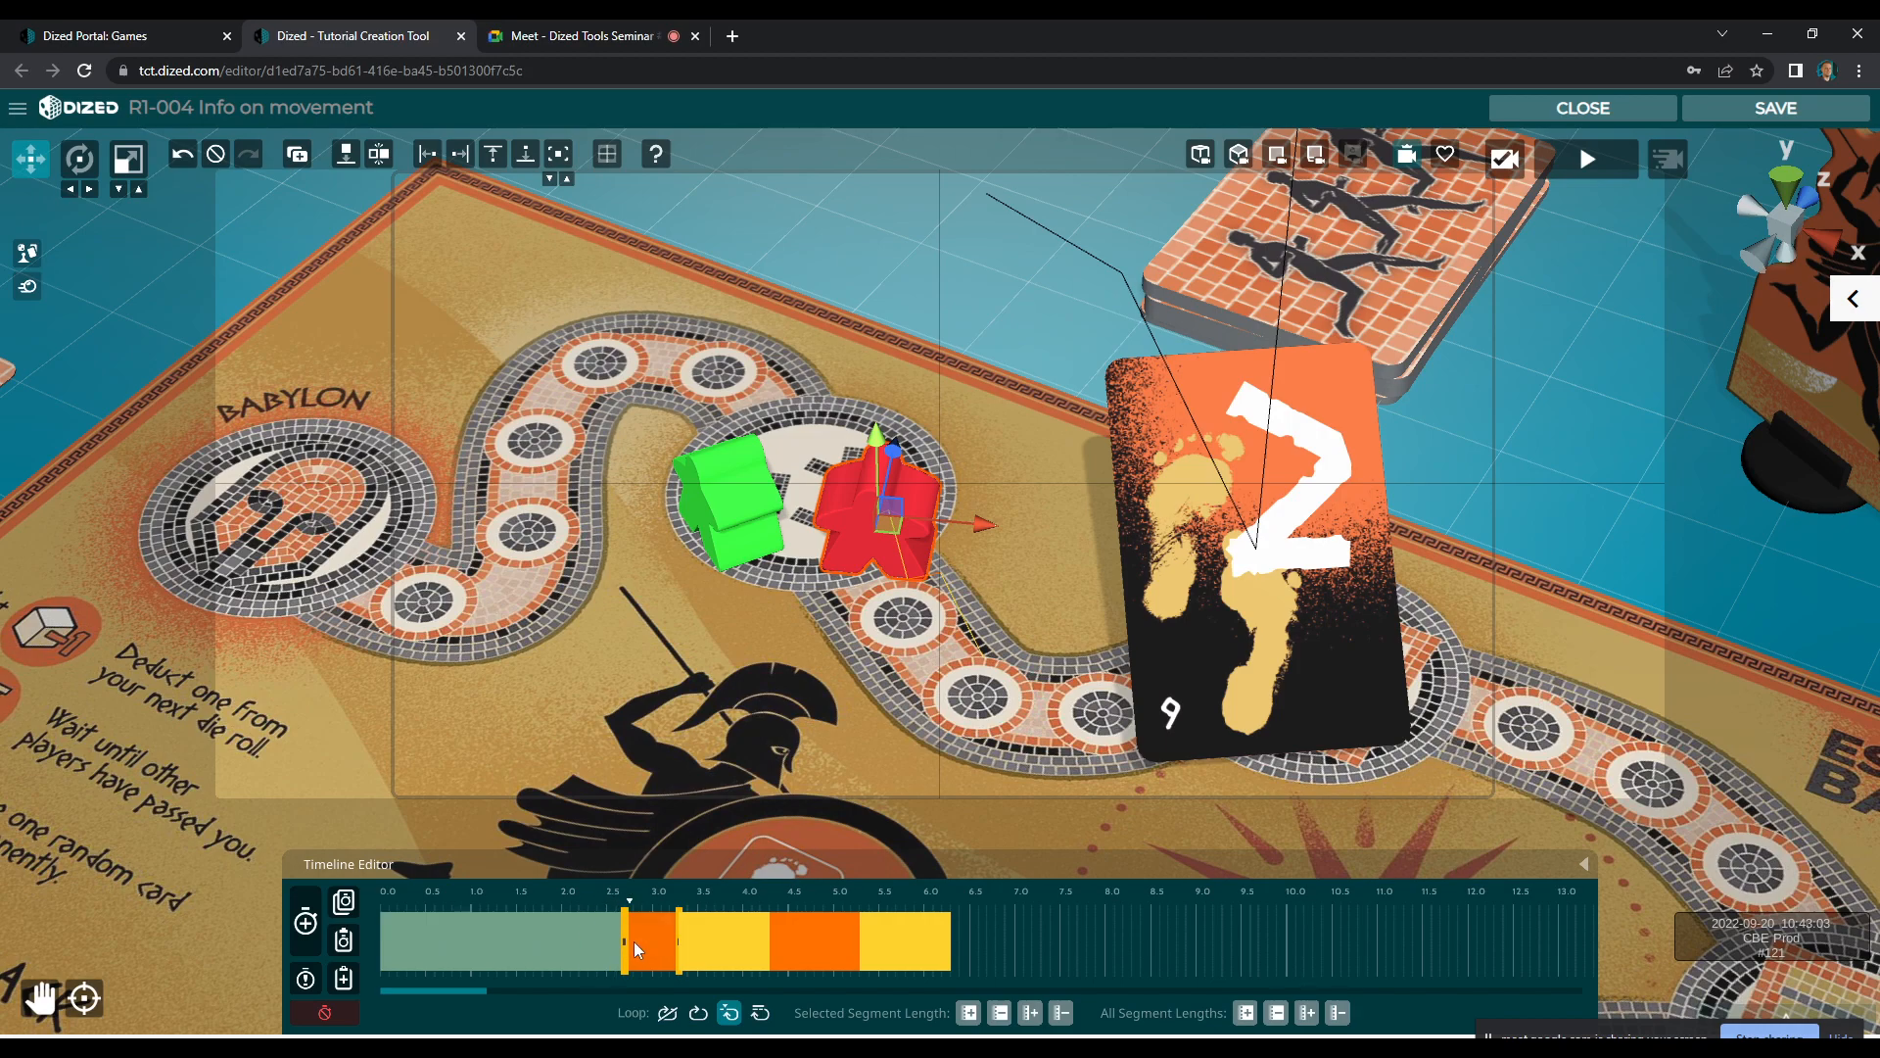
{"action": "left_click_drag", "start_coordinate": [710, 954], "coordinate": [658, 955]}
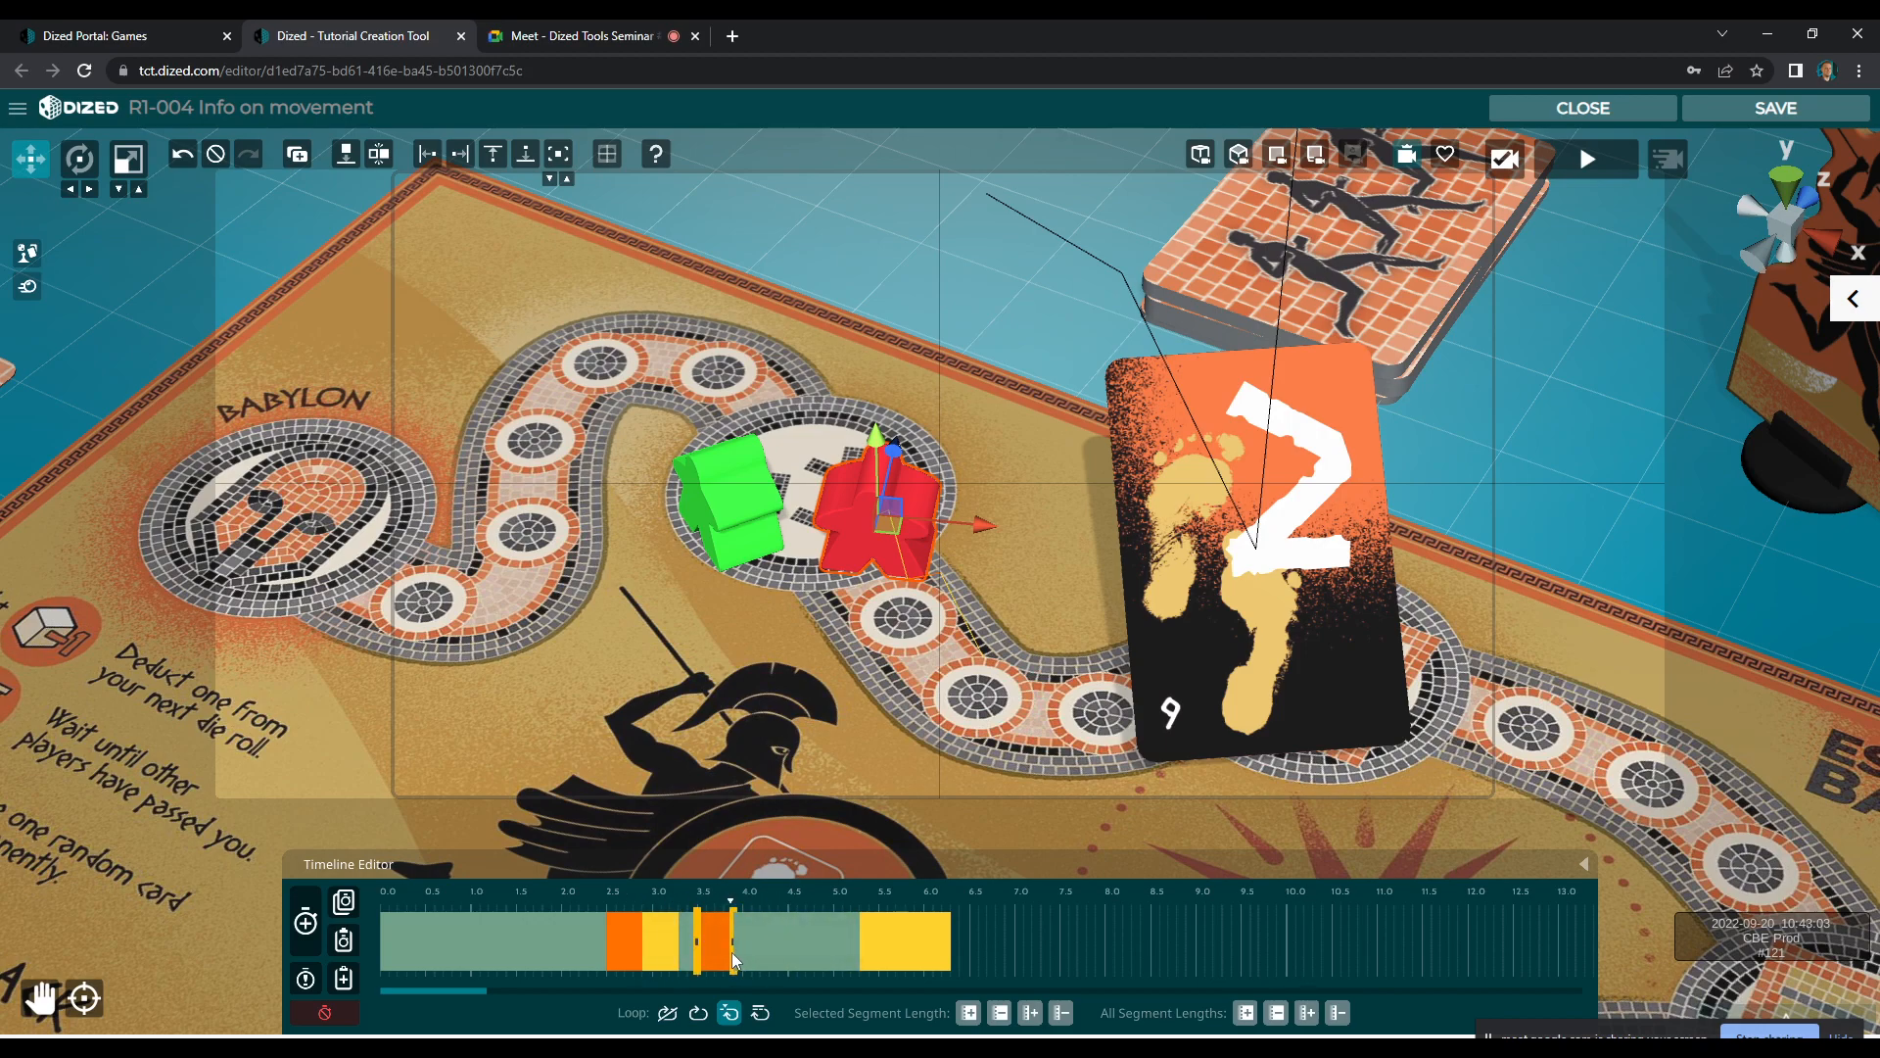
{"action": "left_click_drag", "start_coordinate": [893, 944], "coordinate": [732, 954]}
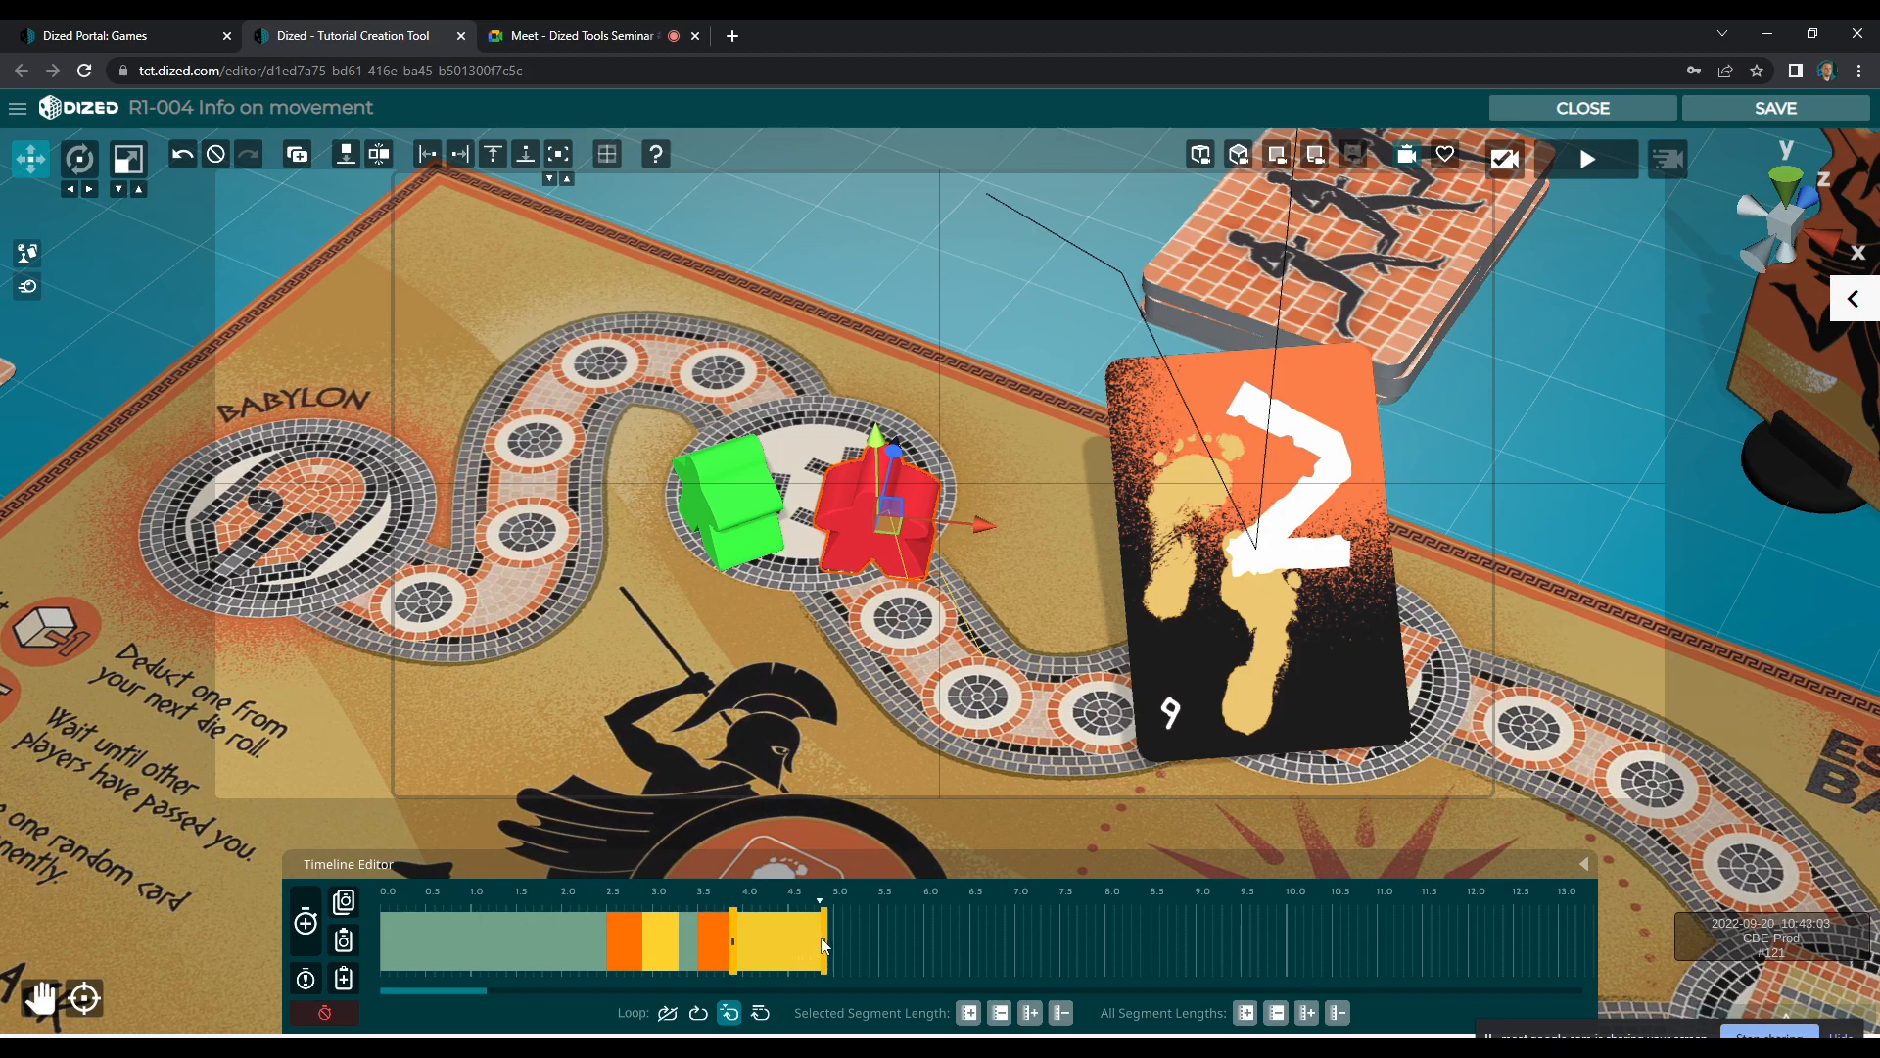
{"action": "left_click", "coordinate": [670, 950]}
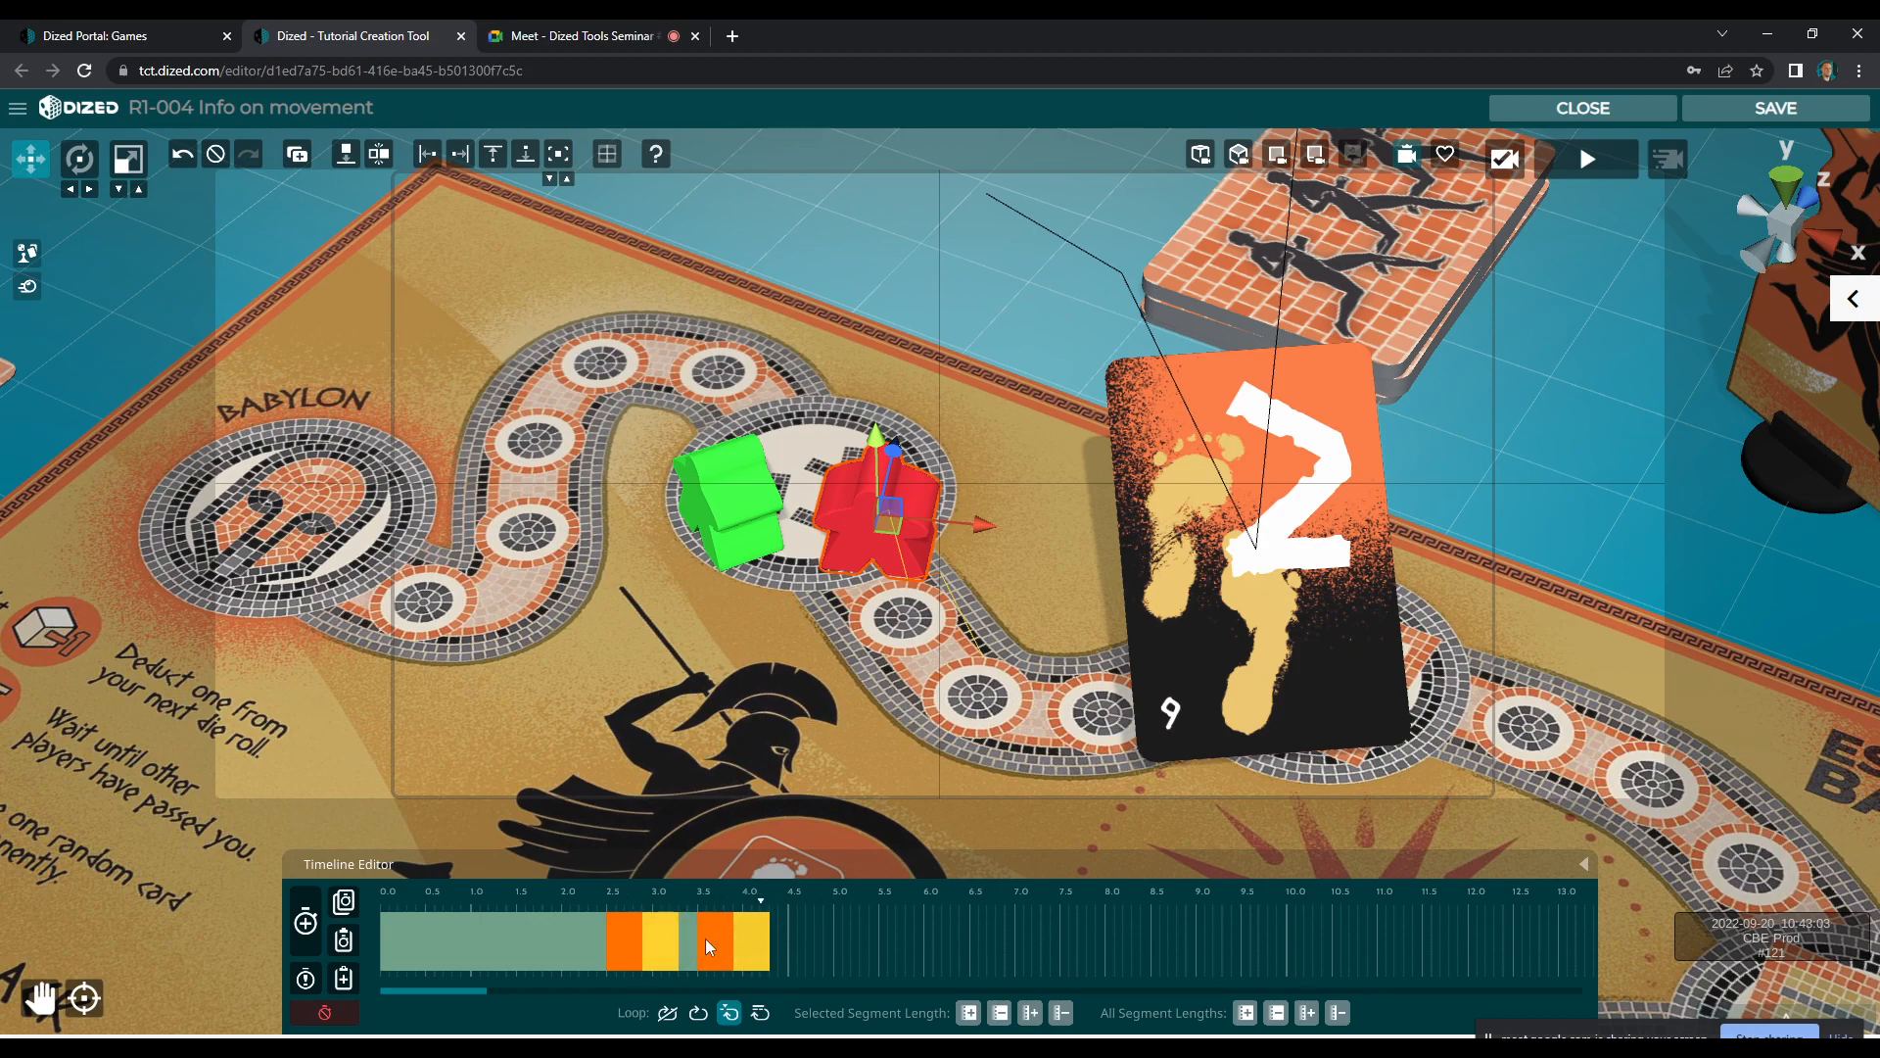
{"action": "left_click", "coordinate": [304, 918]}
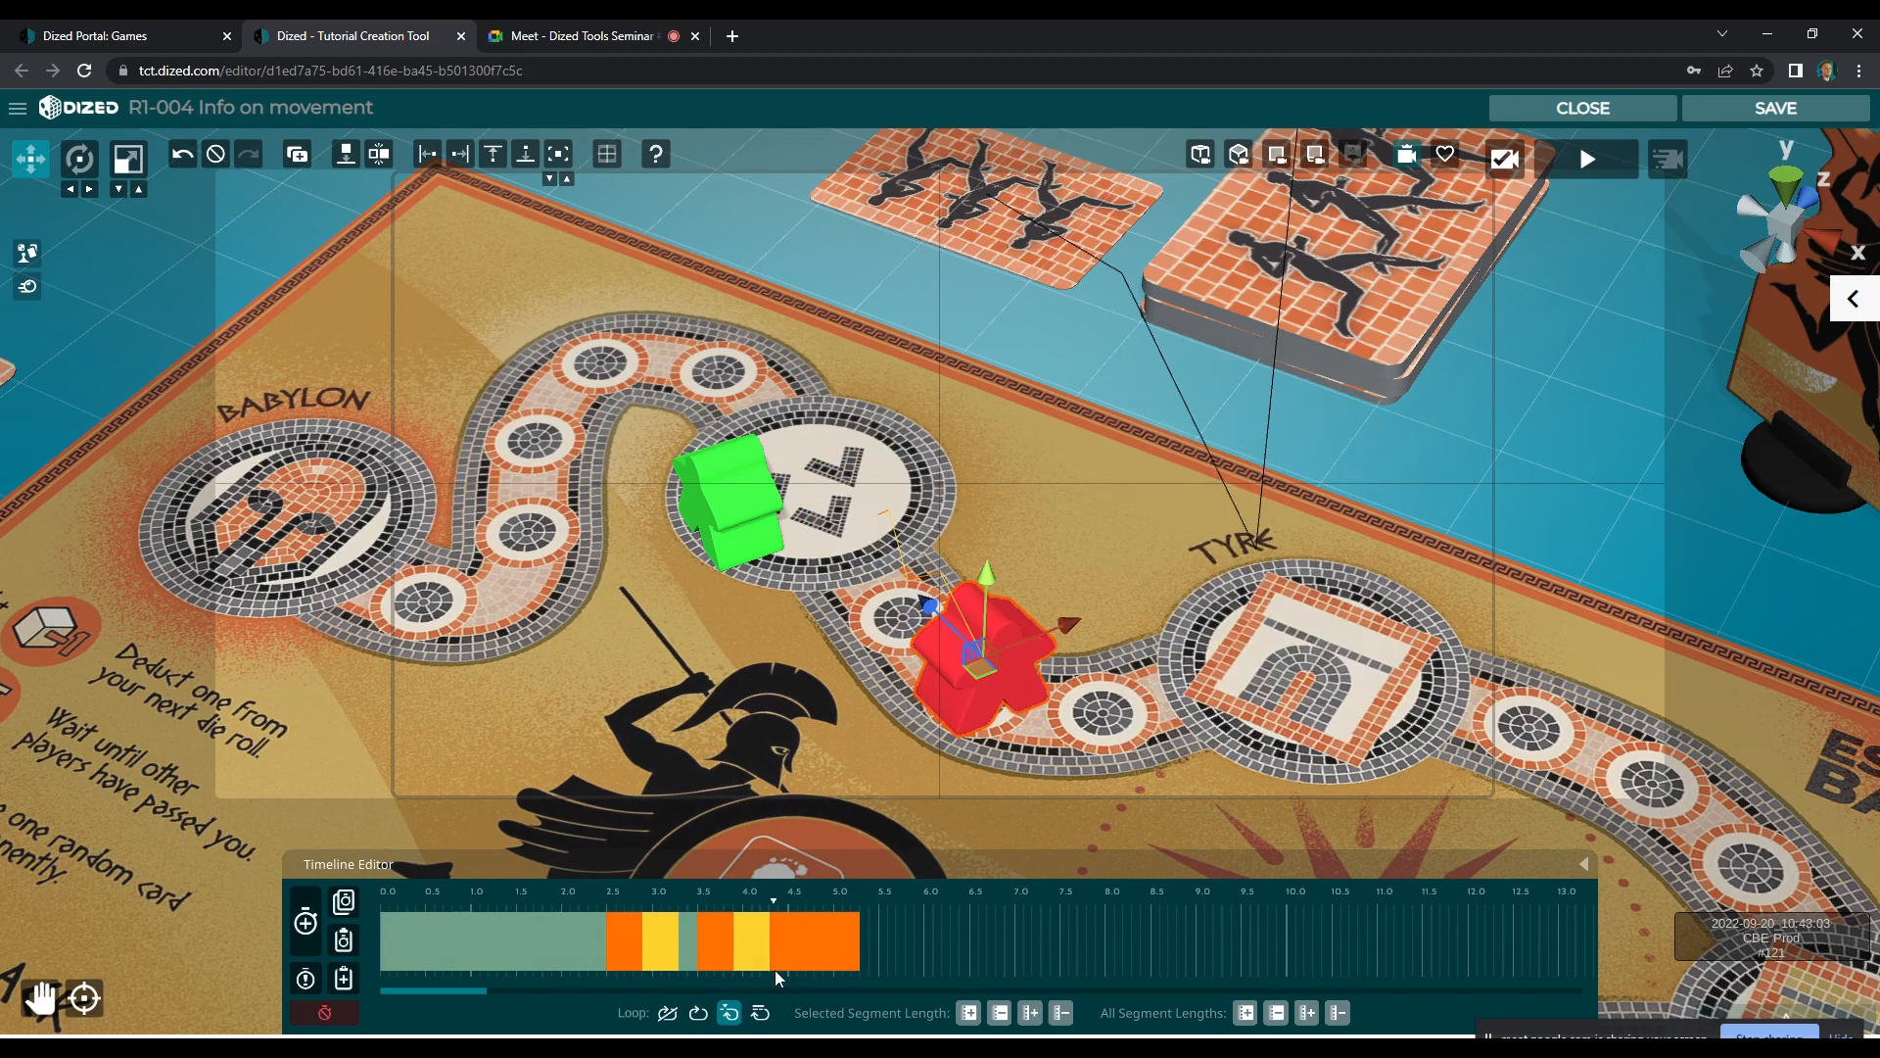
{"action": "left_click_drag", "start_coordinate": [767, 948], "coordinate": [881, 949]}
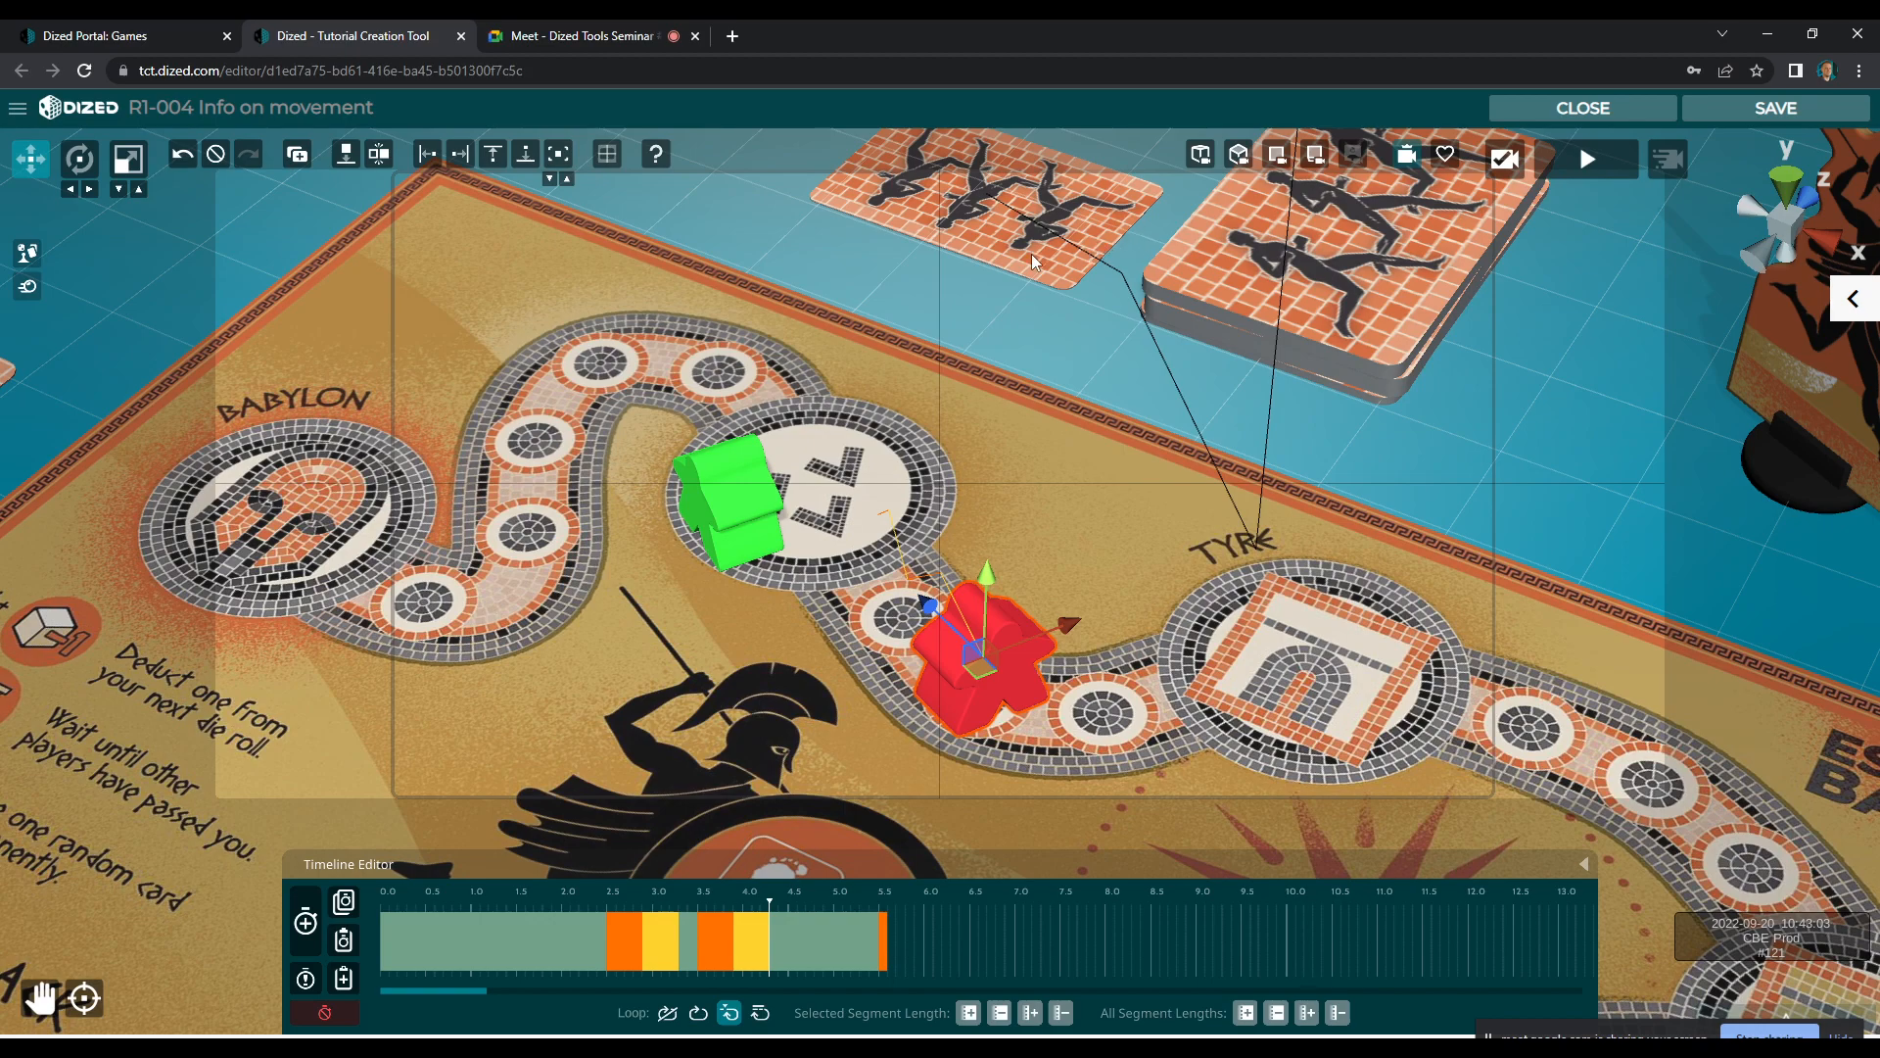
Delay the number 2 card's last two segments so that its edge-on turn starts at about 4.5 seconds
{"action": "left_click_drag", "start_coordinate": [741, 903], "coordinate": [776, 917]}
{"action": "left_click", "coordinate": [1048, 249]}
{"action": "left_click_drag", "start_coordinate": [737, 945], "coordinate": [796, 949]}
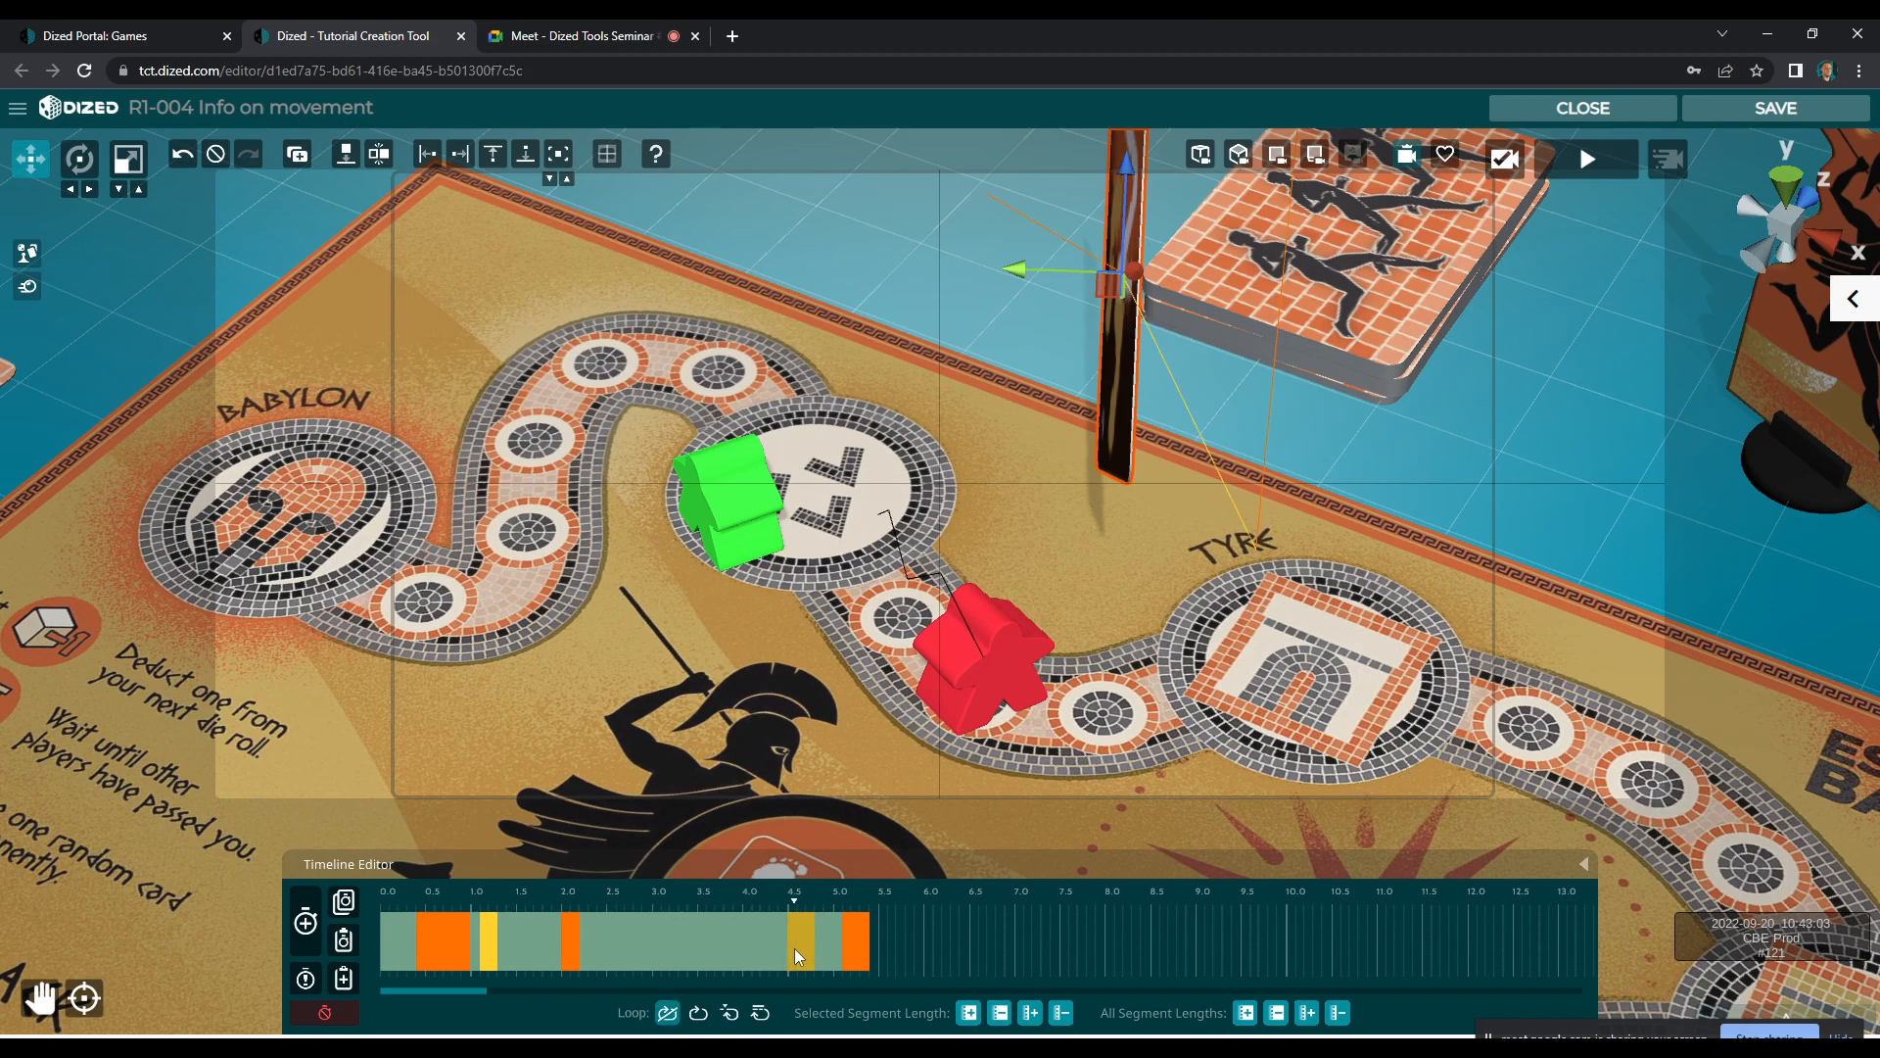
Delay the red meeple's closing segment to about 6.5 seconds, and save and close the scene
{"action": "left_click", "coordinate": [1002, 633]}
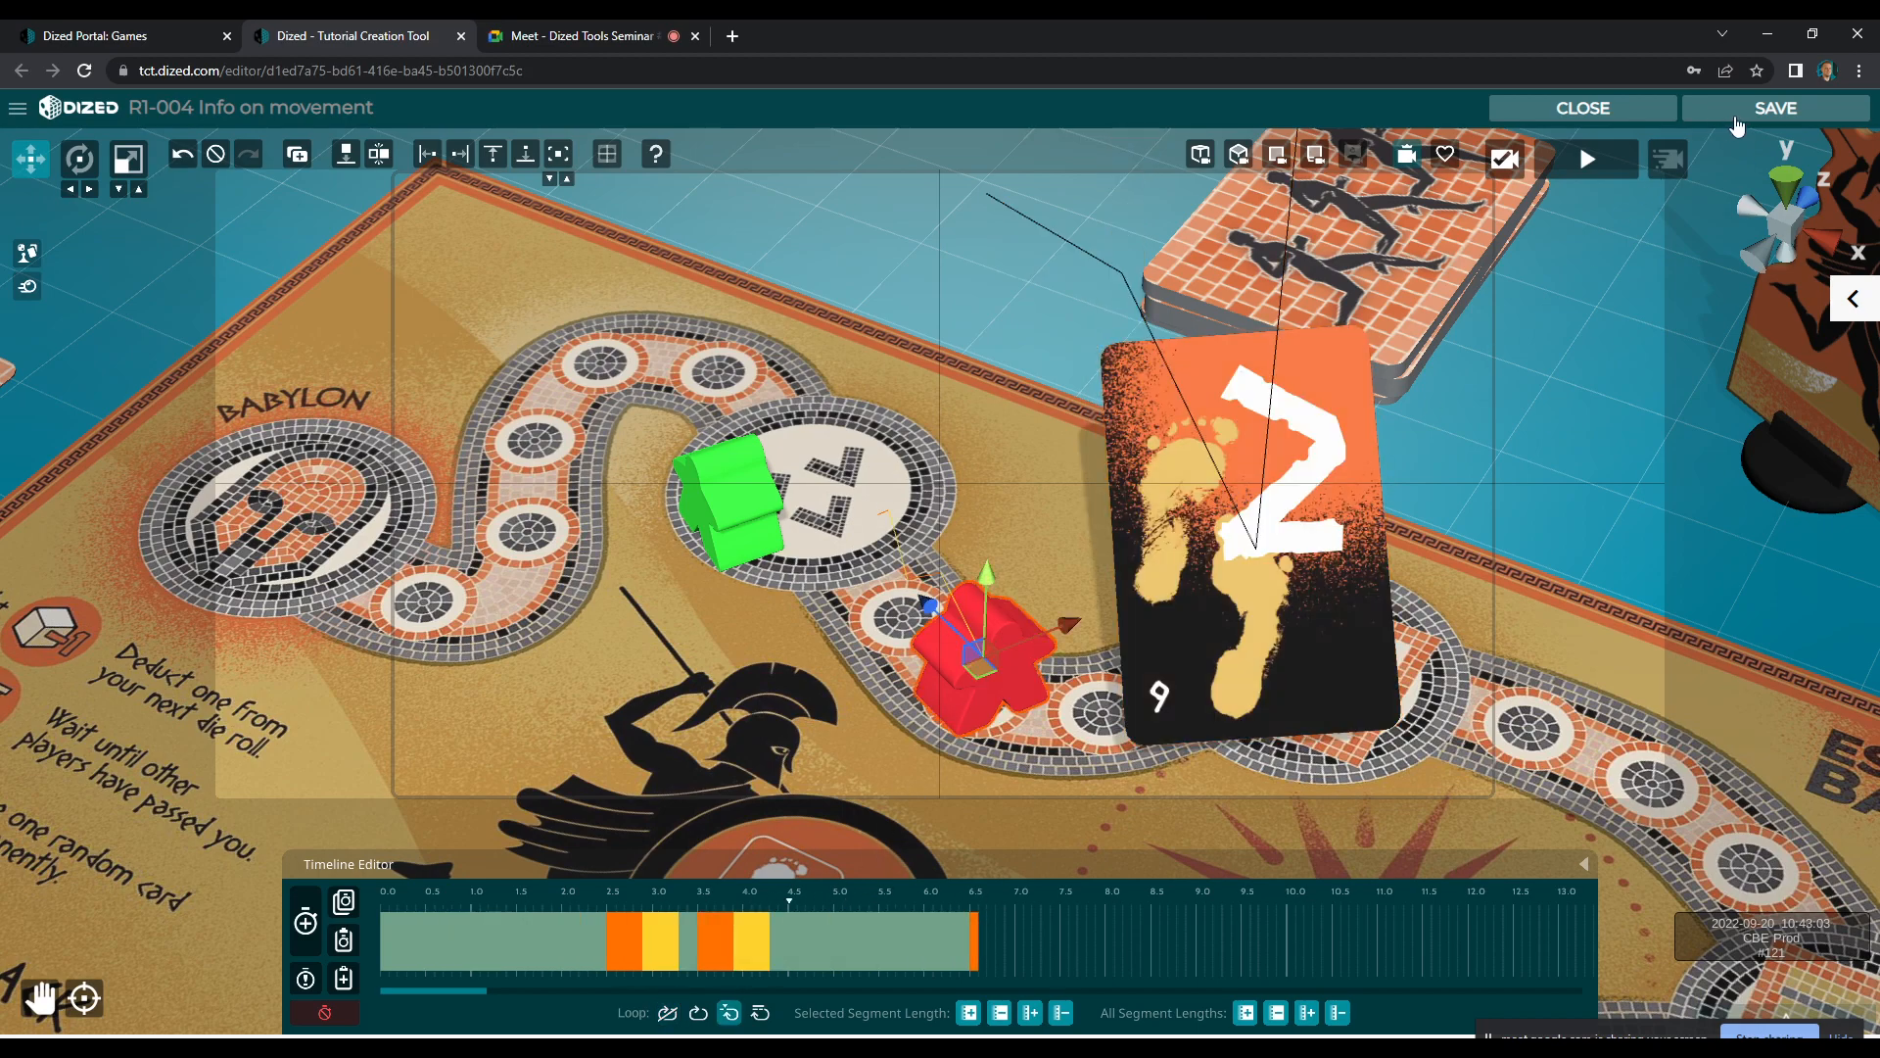
{"action": "left_click", "coordinate": [1603, 112]}
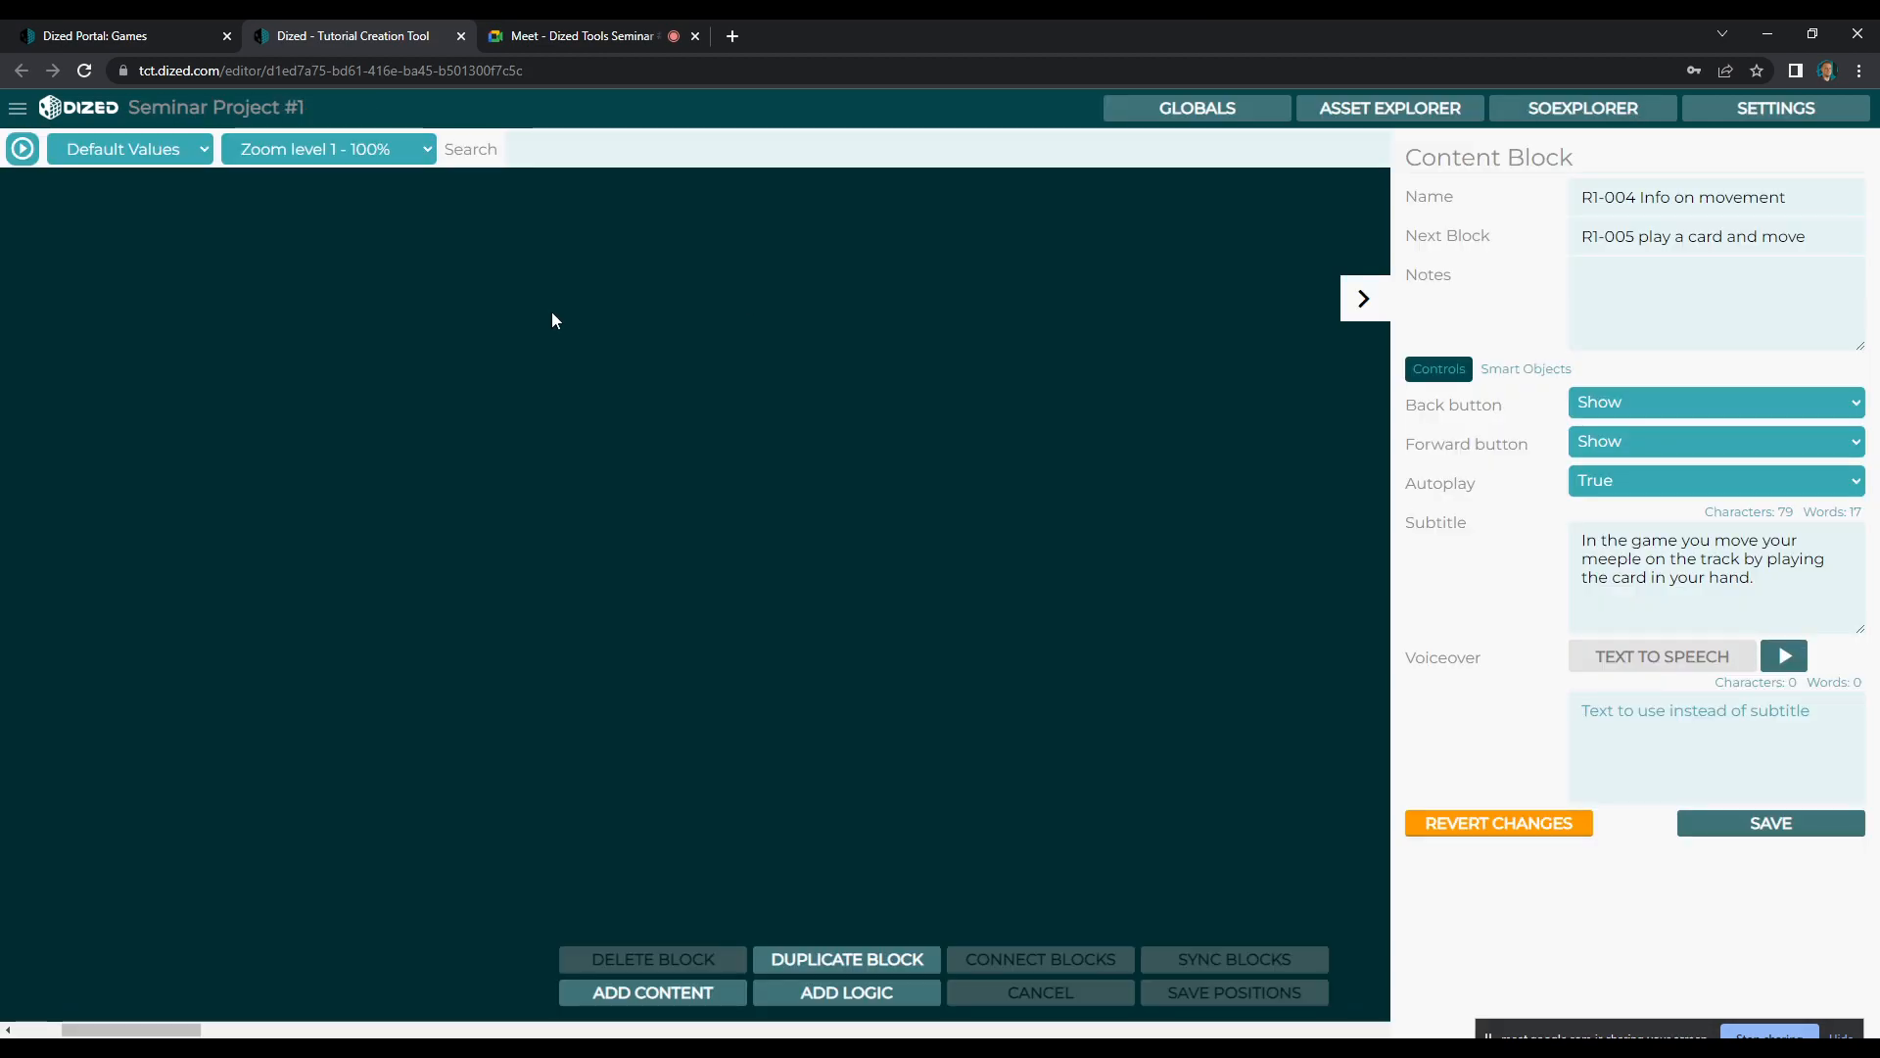
Play the R1-004 Info on movement block in the preview to check the card and meeple animations
{"action": "left_click", "coordinate": [31, 147]}
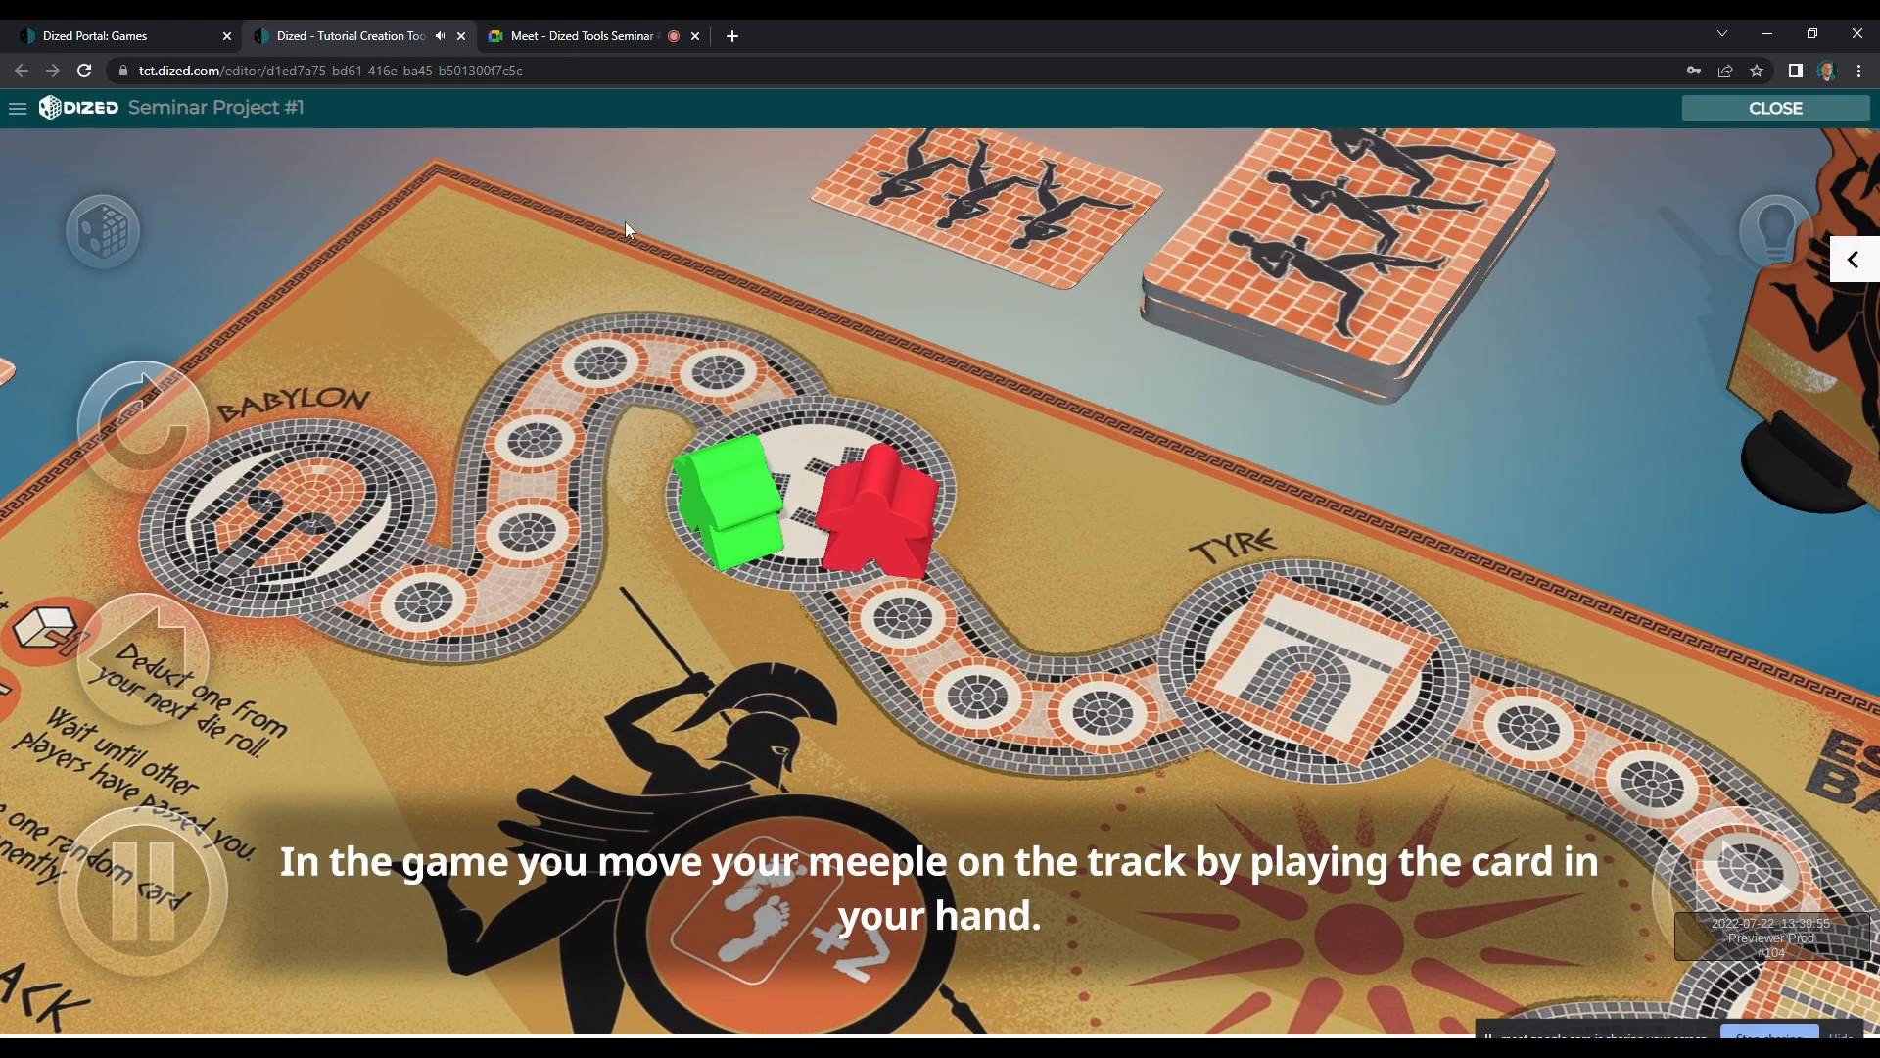
{"action": "left_click", "coordinate": [1705, 110]}
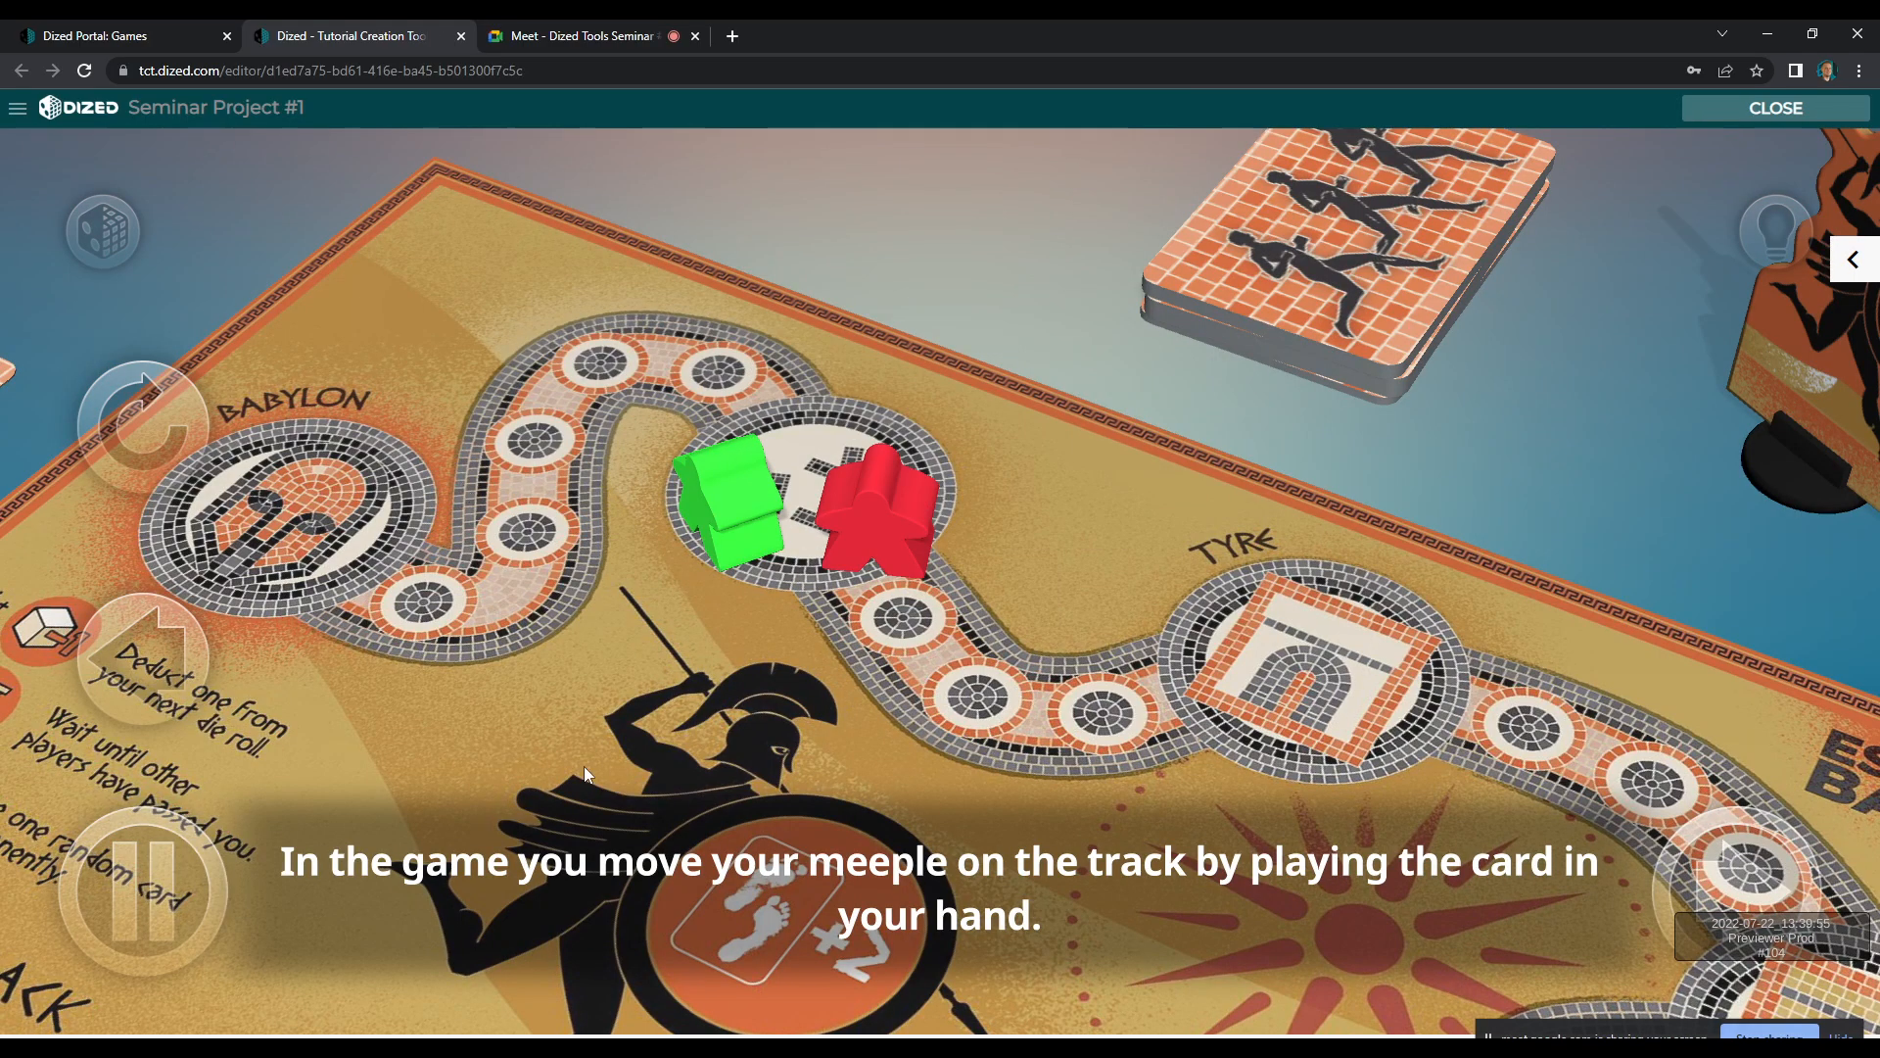
{"action": "left_click", "coordinate": [1771, 116]}
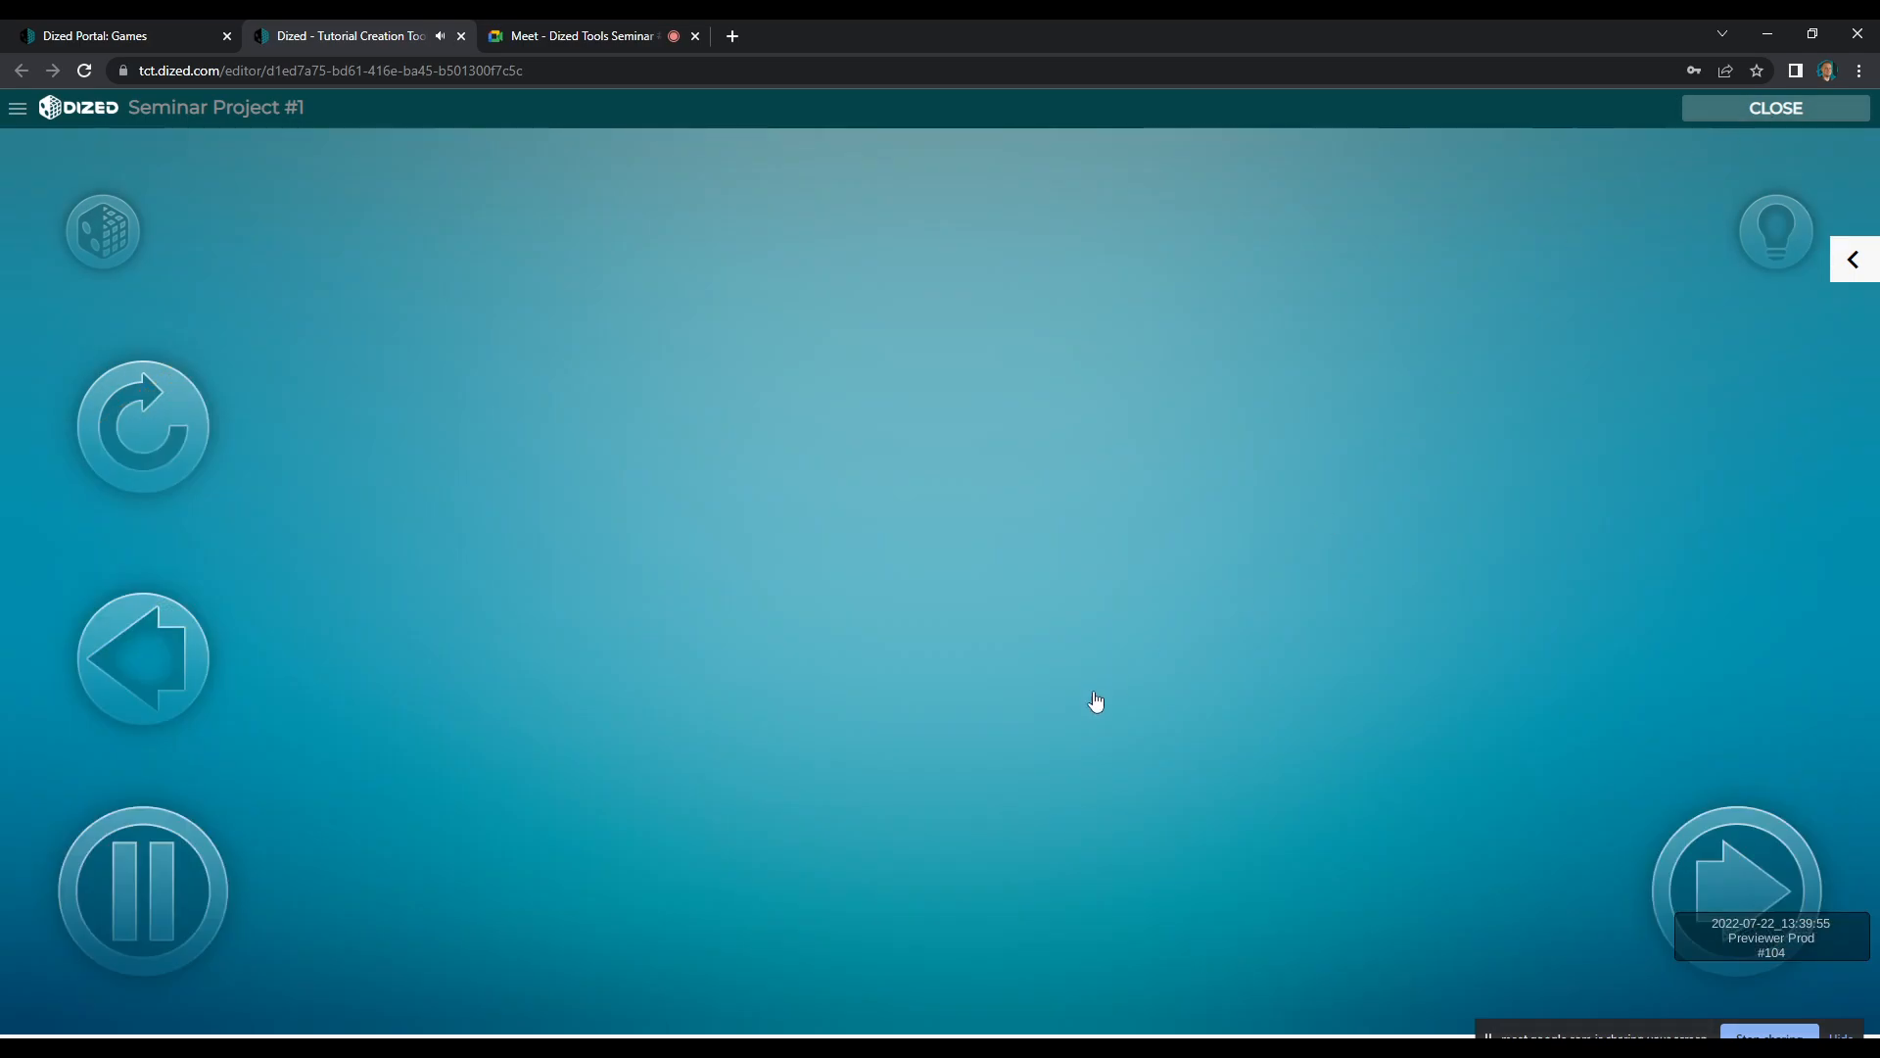
Re-record the number 2 card's edge-on pose at about 4.8 seconds in R1-004, shifted away from the deck and slightly higher
{"action": "double_click", "coordinate": [948, 594]}
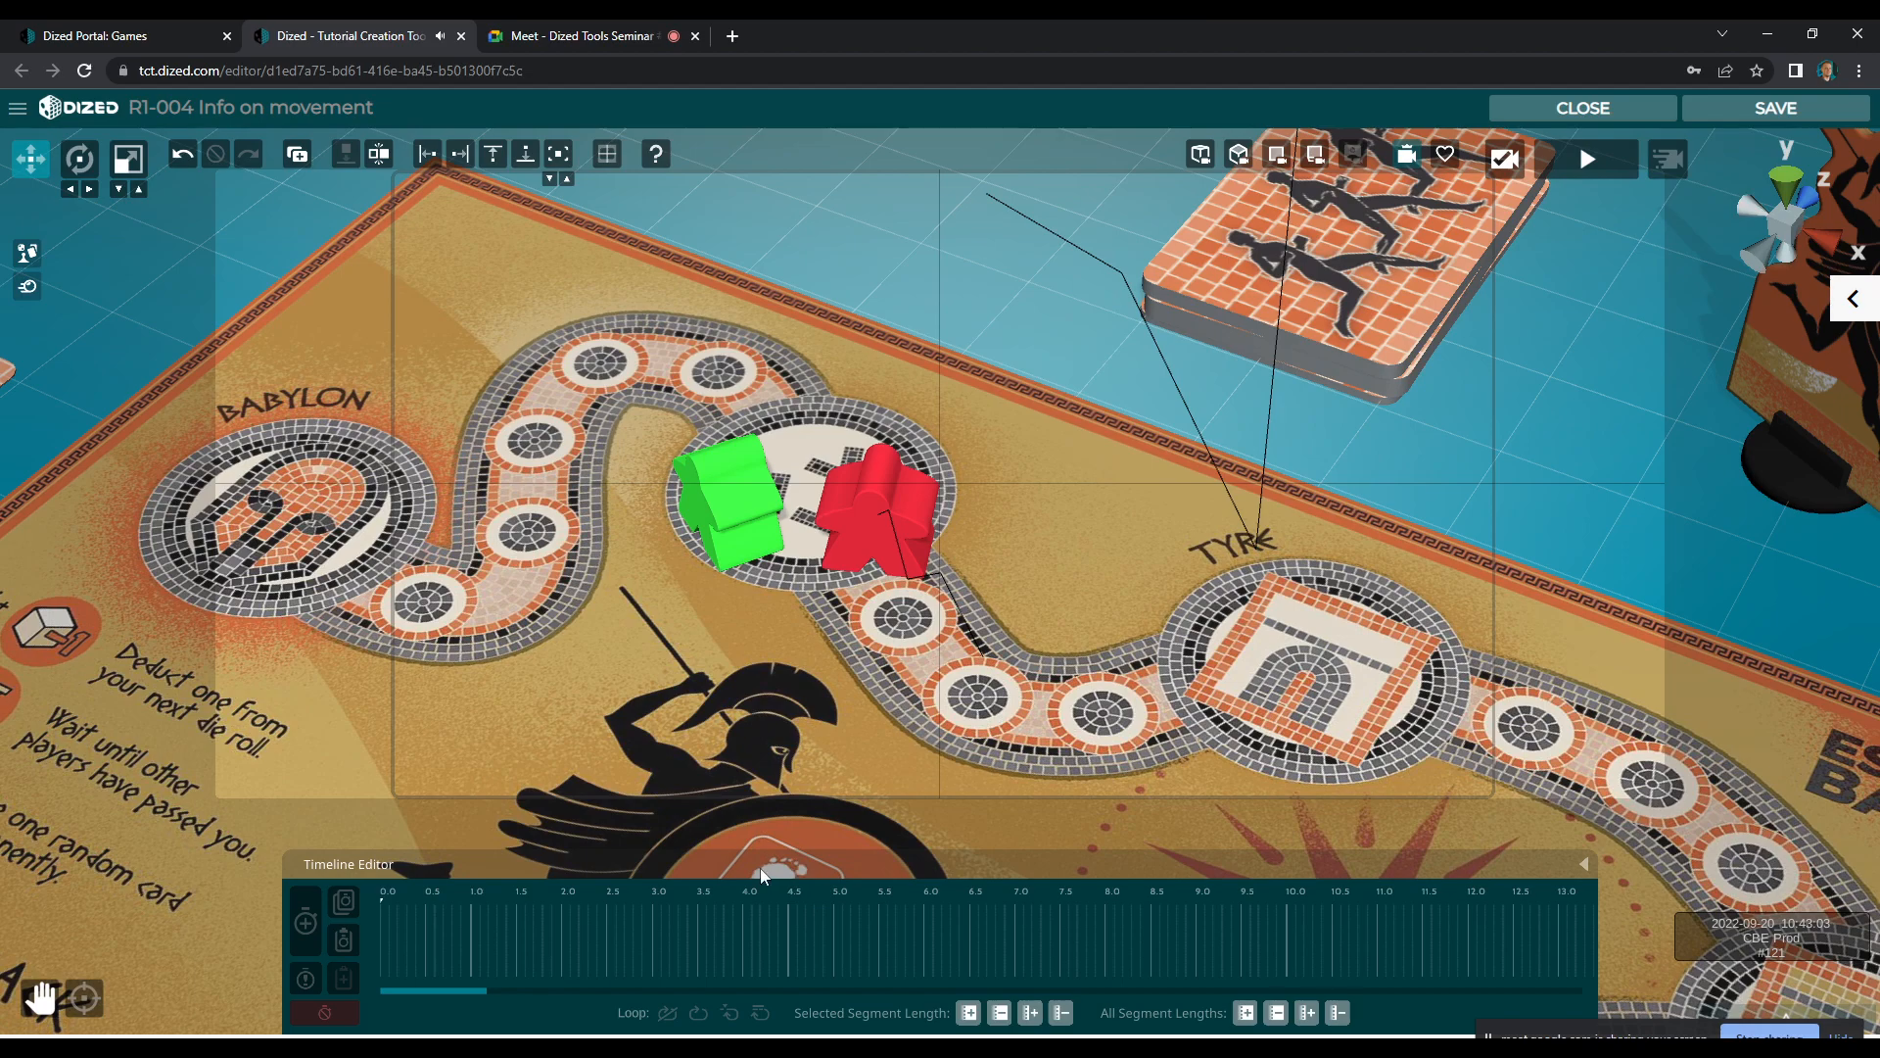
{"action": "left_click_drag", "start_coordinate": [573, 901], "coordinate": [780, 937]}
{"action": "left_click", "coordinate": [1293, 600]}
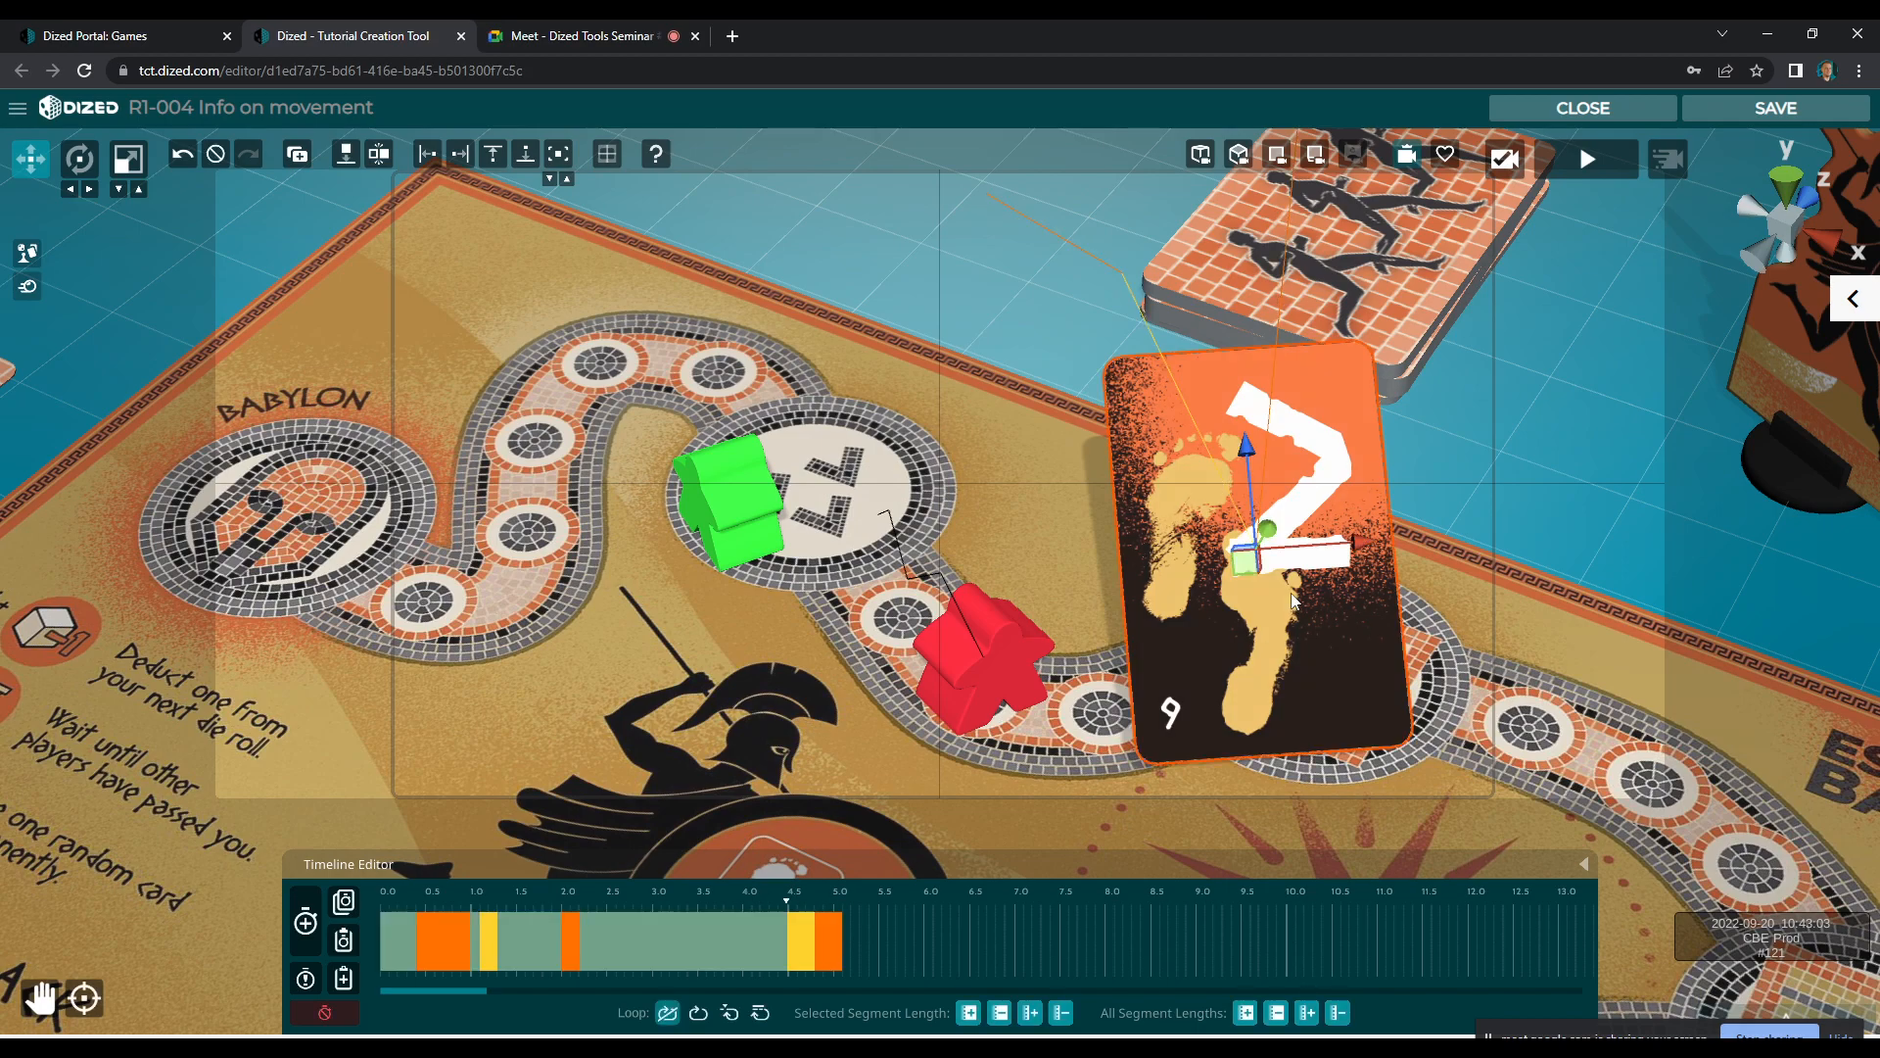
{"action": "left_click", "coordinate": [806, 944]}
{"action": "right_click", "coordinate": [808, 946]}
{"action": "left_click", "coordinate": [805, 948]}
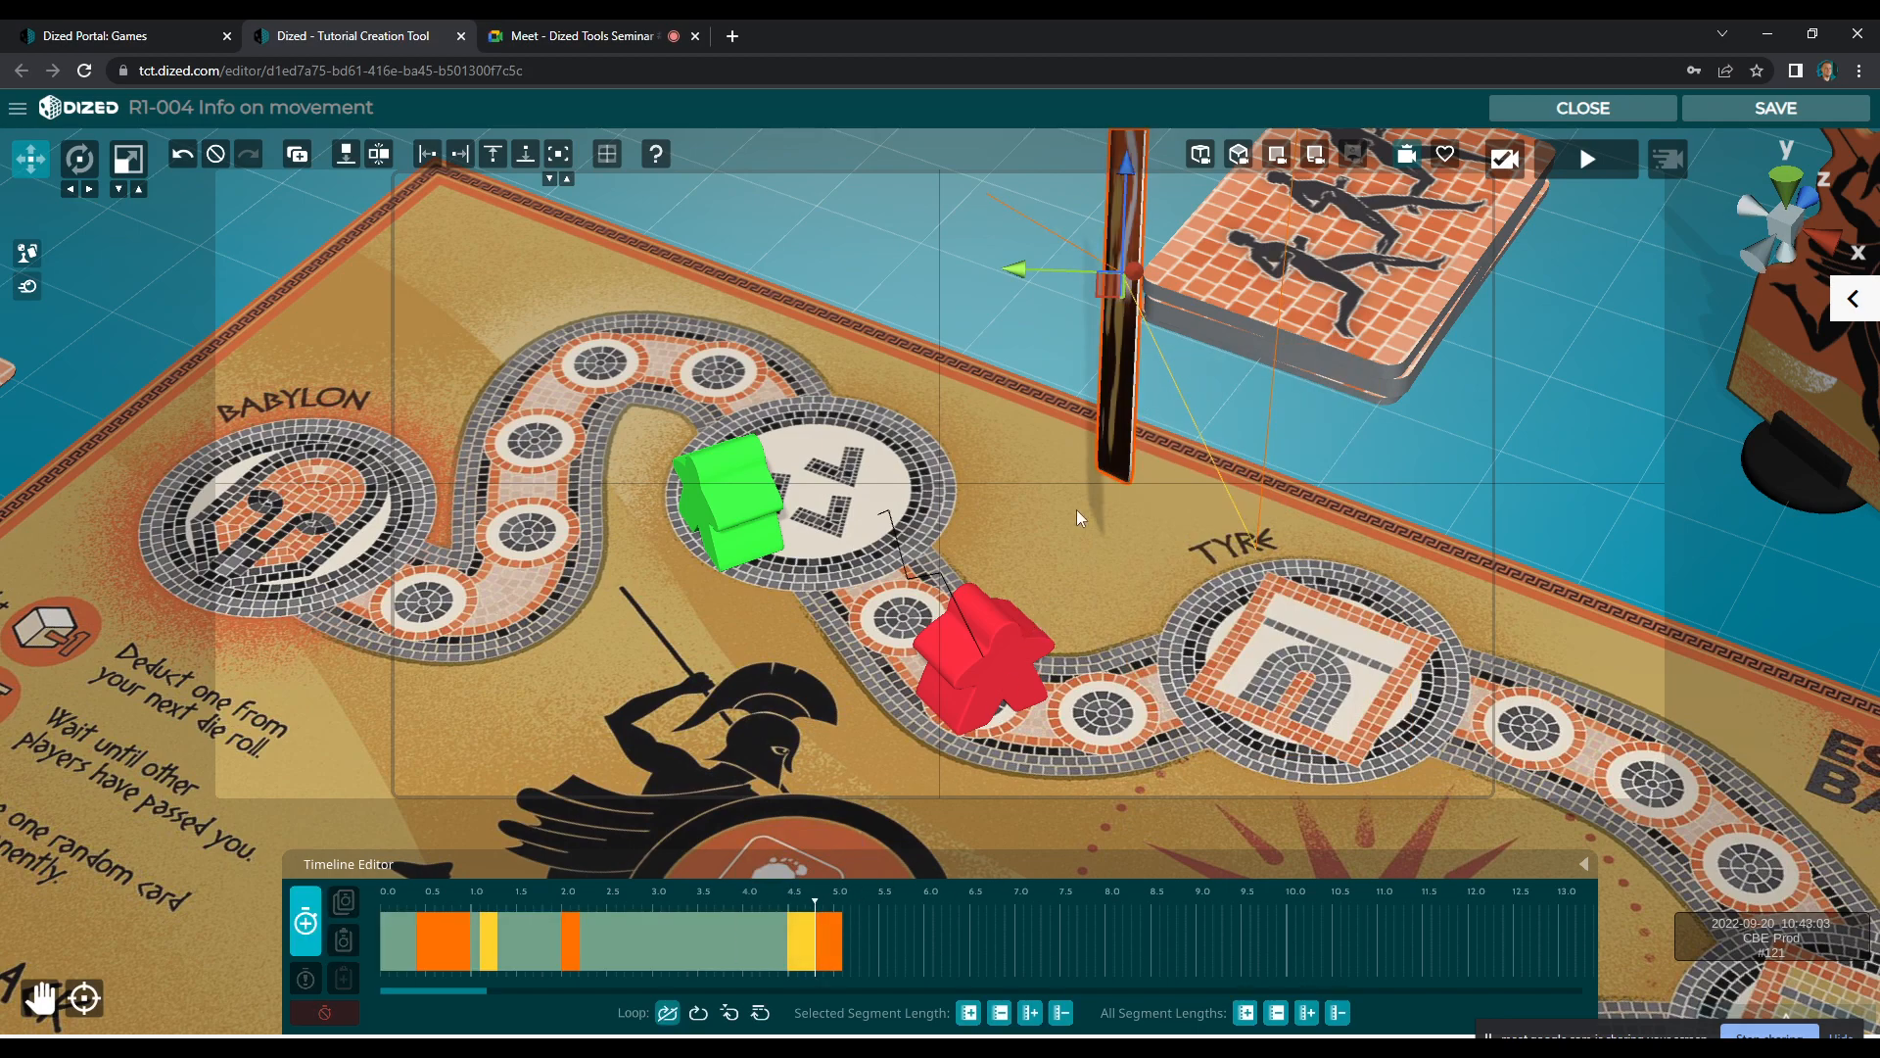
{"action": "left_click_drag", "start_coordinate": [1089, 274], "coordinate": [1024, 281]}
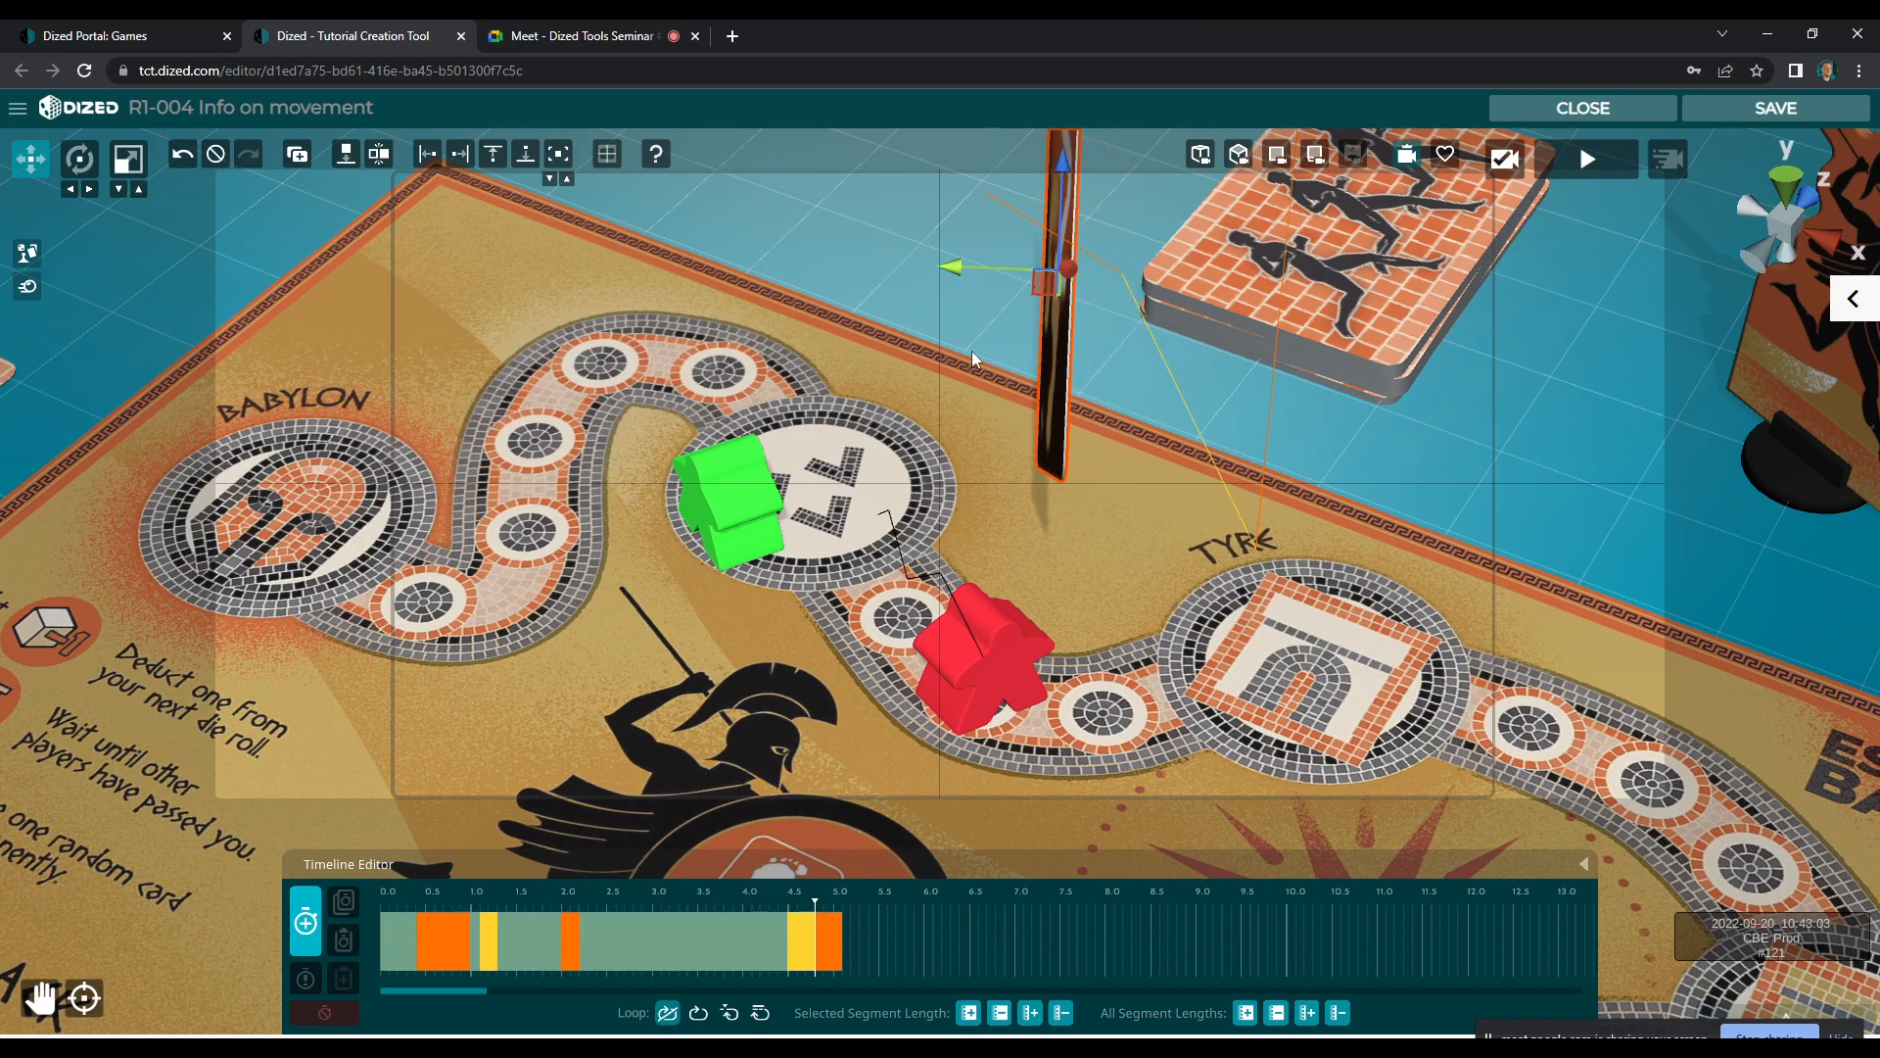
{"action": "left_click_drag", "start_coordinate": [697, 896], "coordinate": [835, 921]}
{"action": "right_click", "coordinate": [803, 943]}
{"action": "left_click", "coordinate": [814, 948]}
{"action": "left_click_drag", "start_coordinate": [1022, 269], "coordinate": [1050, 206]}
{"action": "key", "text": "x"}
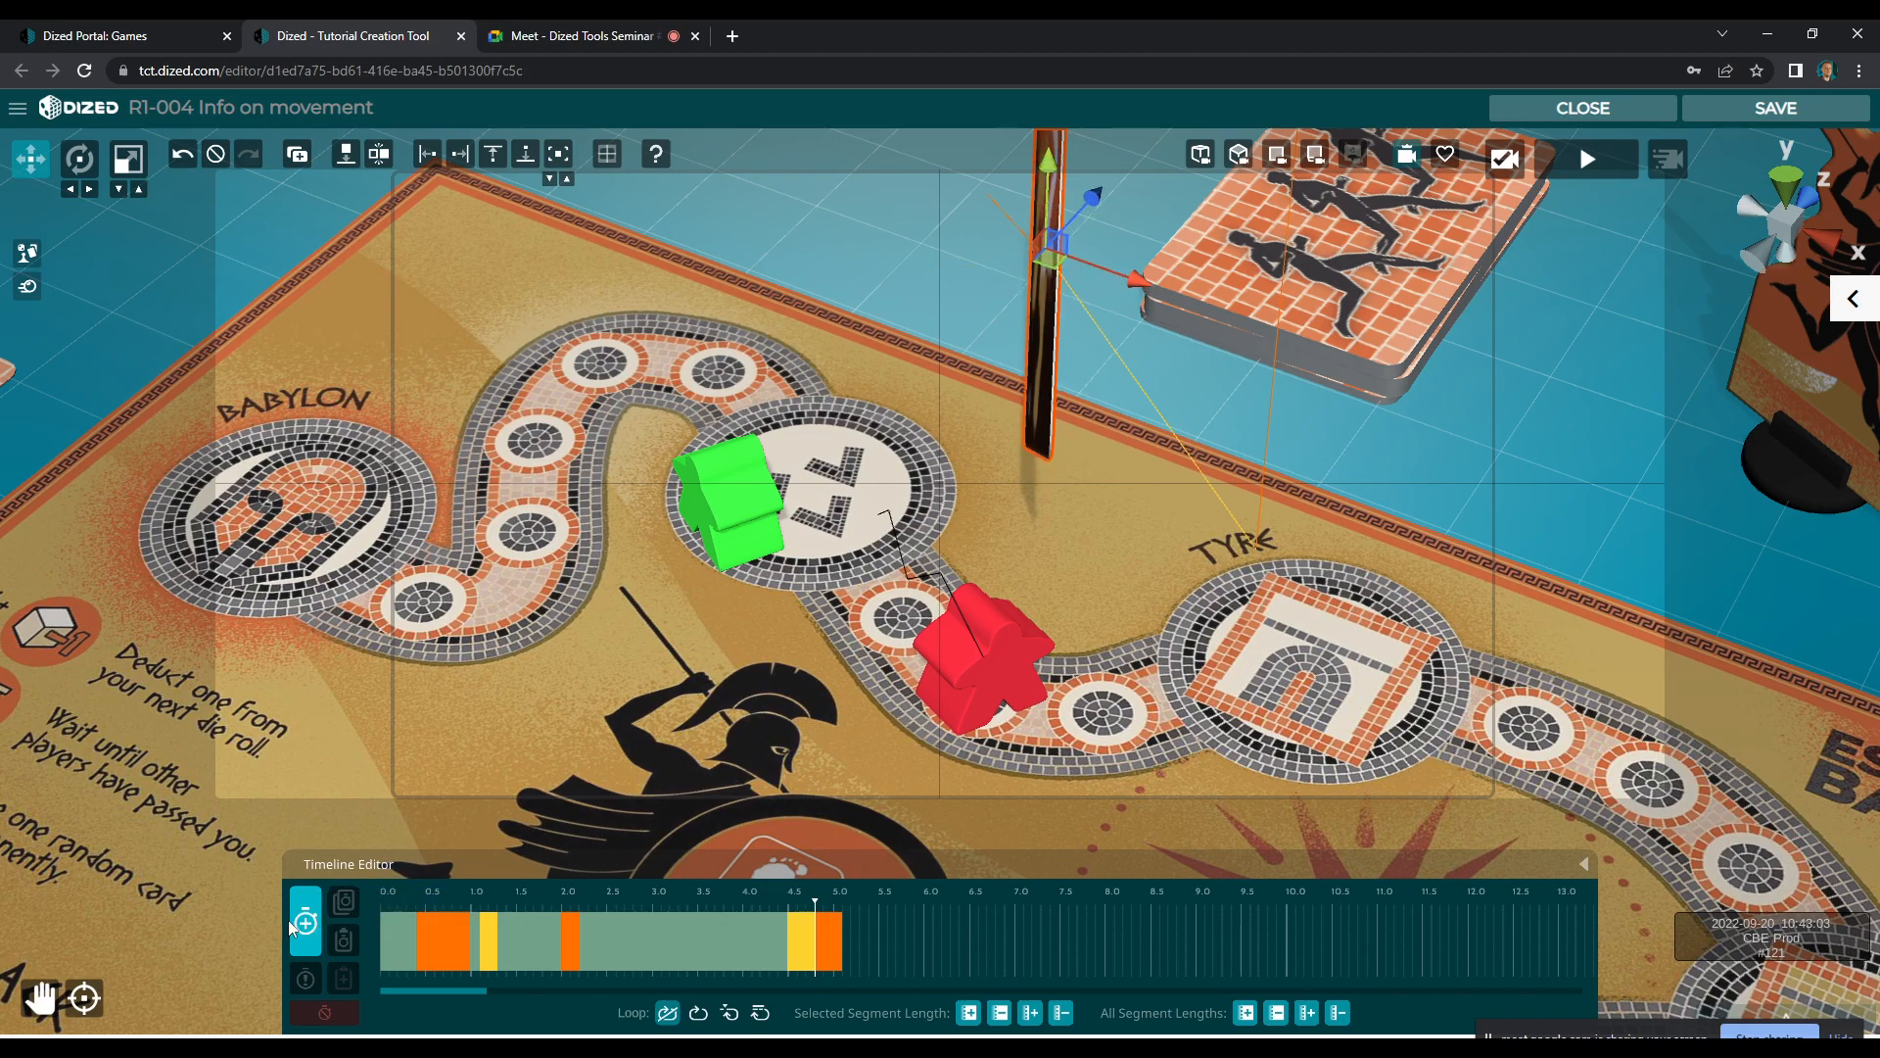
Shift the number 2 card's final face-down pose at about 5 seconds farther from the deck, save the animation and close the scene
{"action": "left_click", "coordinate": [829, 921]}
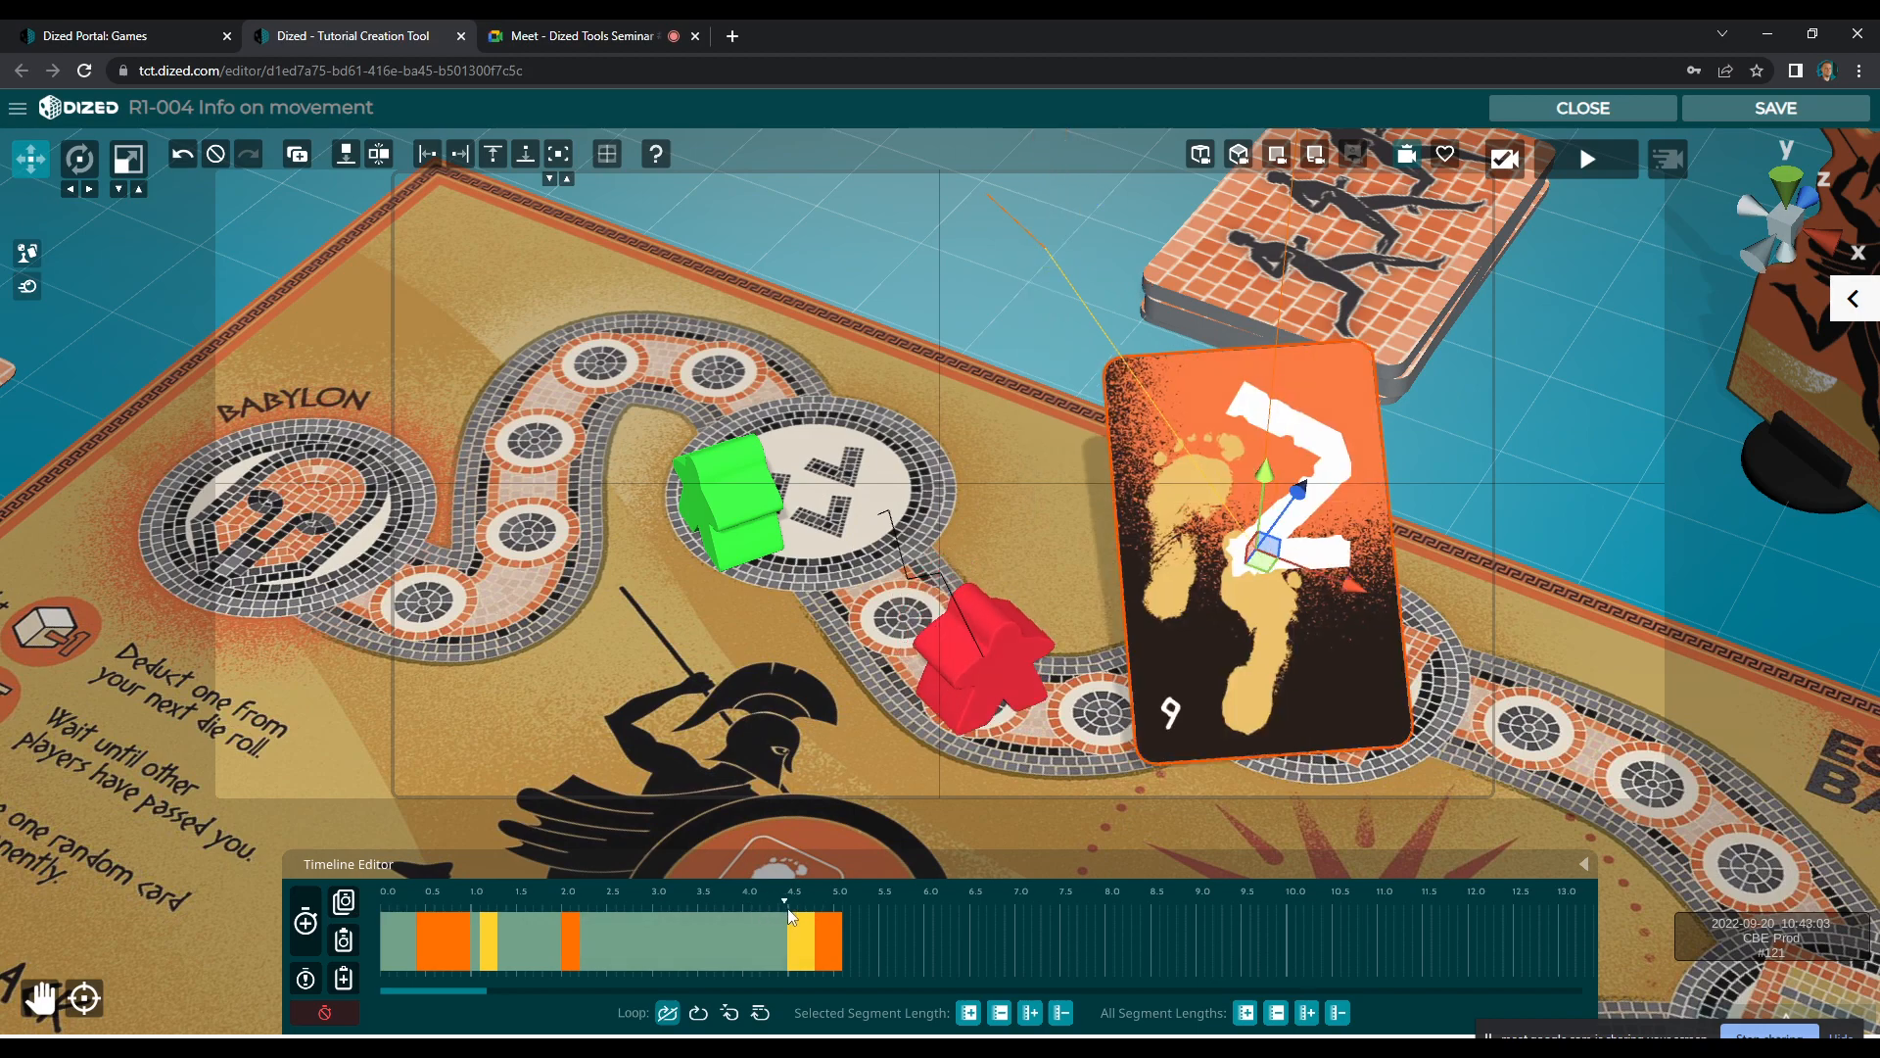
{"action": "left_click_drag", "start_coordinate": [829, 916], "coordinate": [833, 923]}
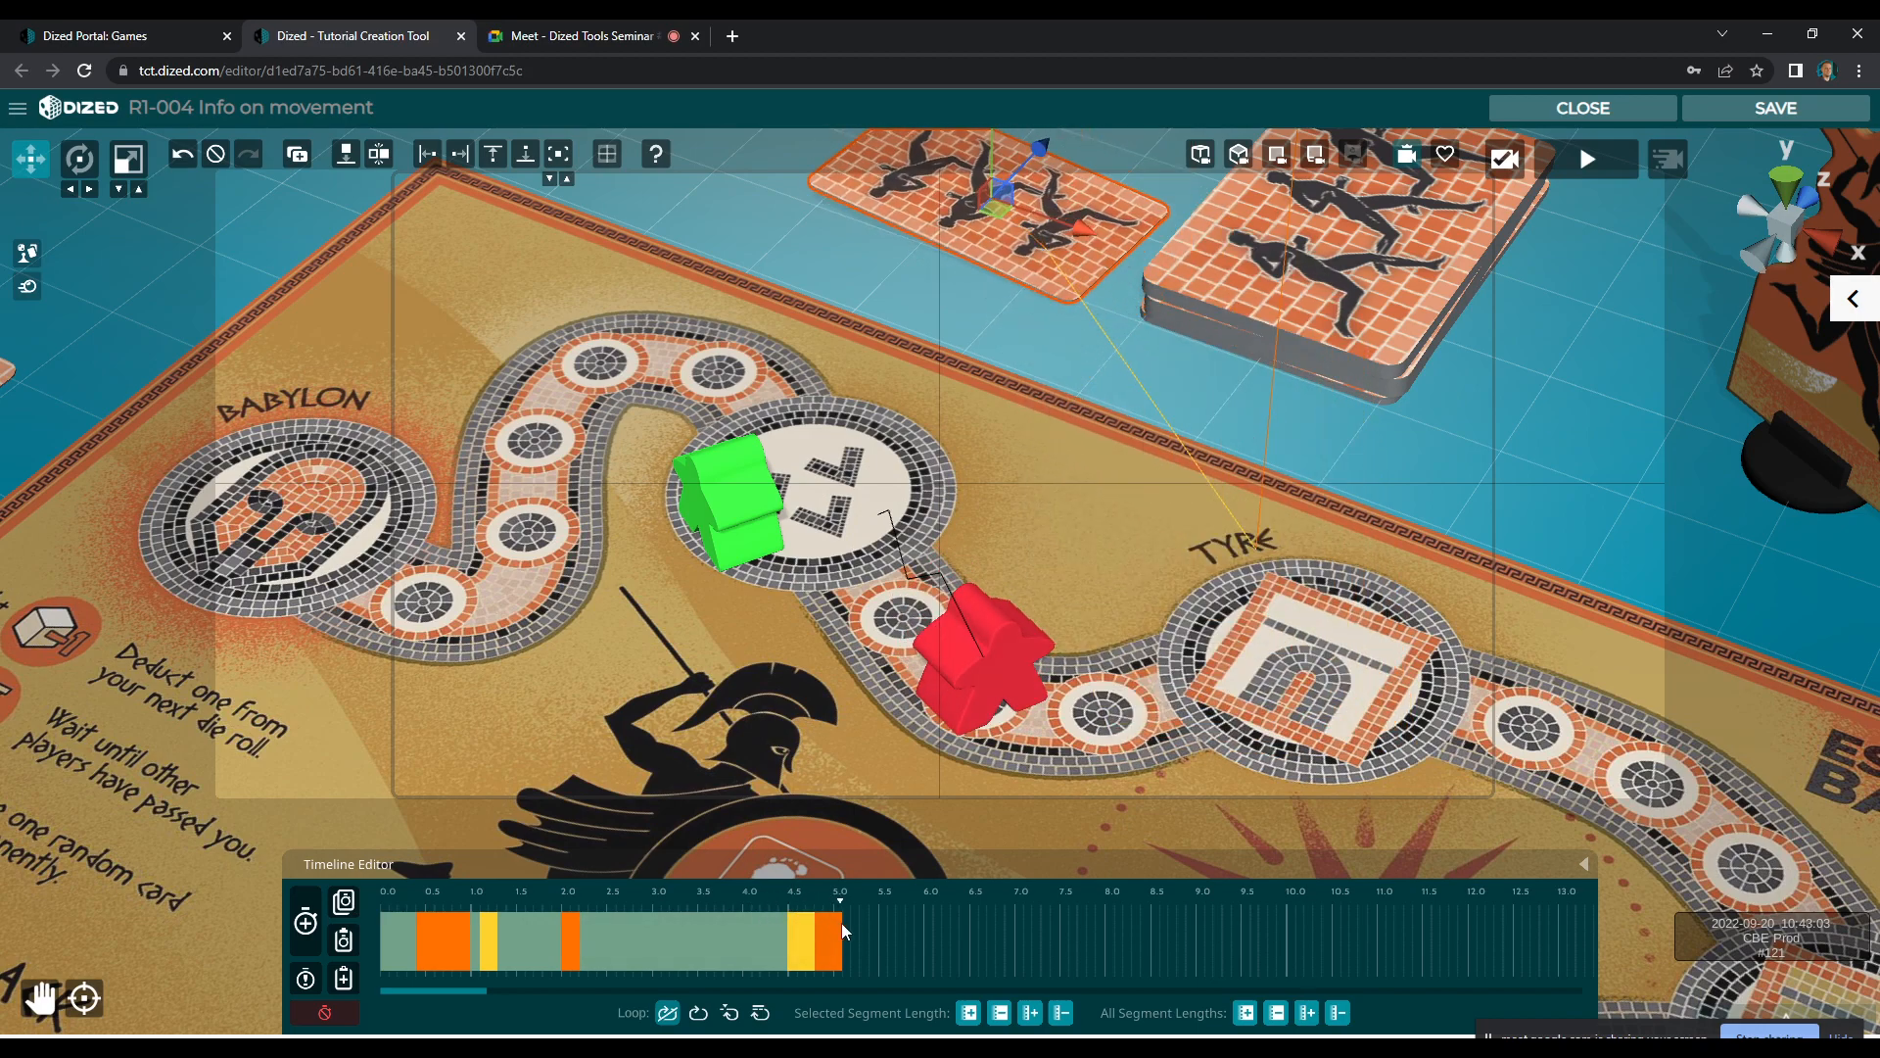
{"action": "left_click", "coordinate": [832, 942]}
{"action": "right_click", "coordinate": [832, 942]}
{"action": "left_click", "coordinate": [843, 948]}
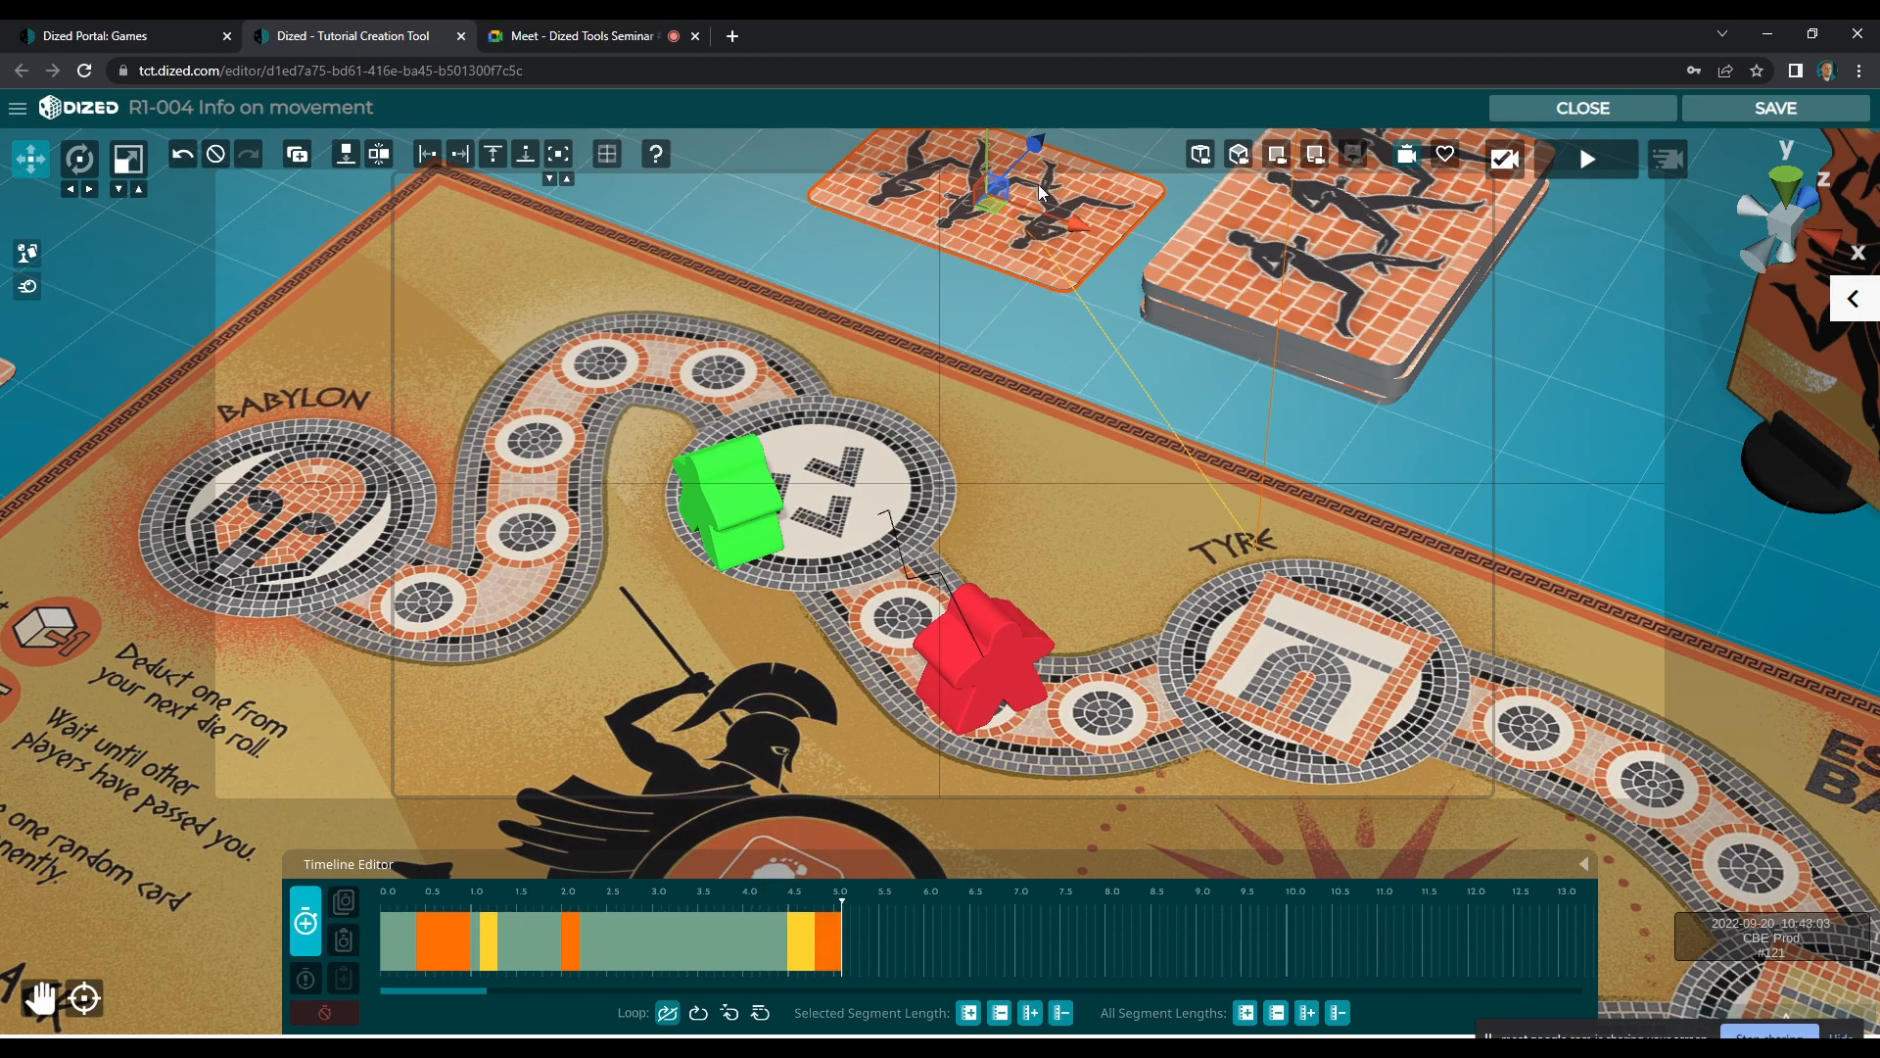
{"action": "left_click_drag", "start_coordinate": [989, 207], "coordinate": [954, 215]}
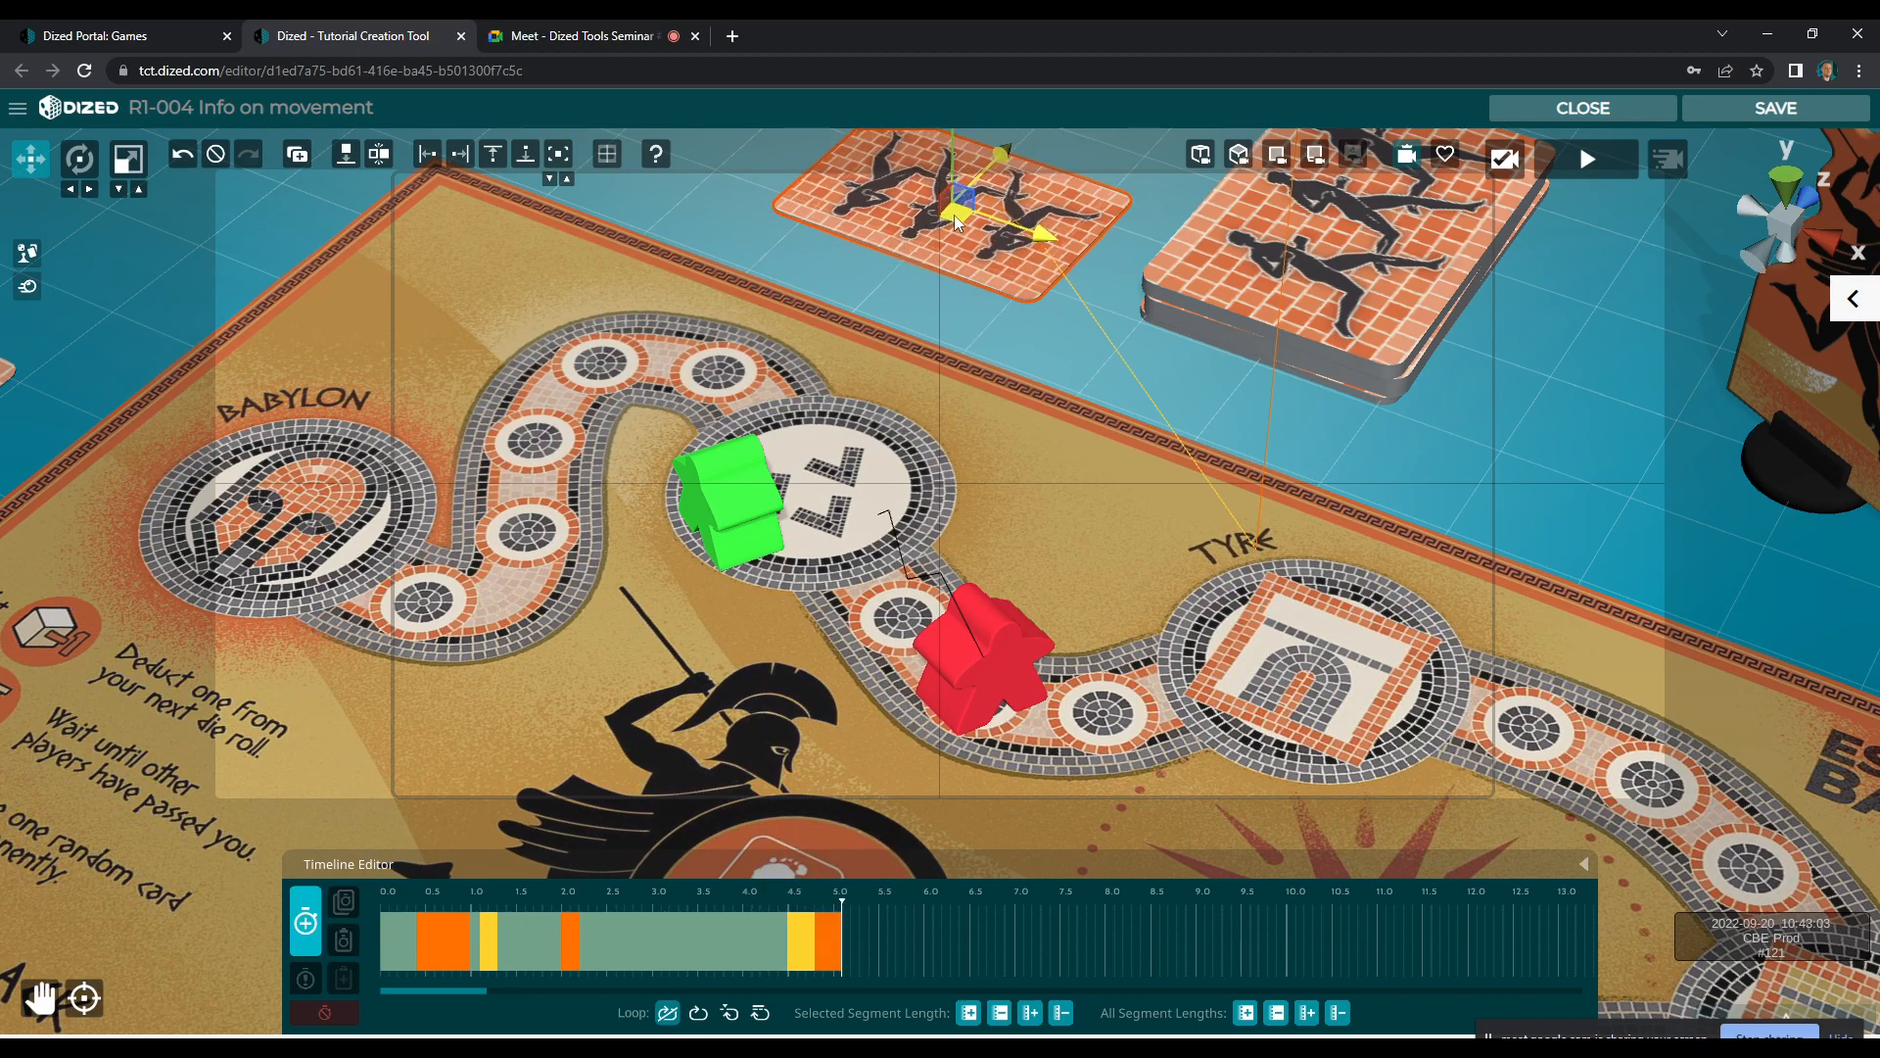
{"action": "left_click", "coordinate": [306, 922]}
{"action": "left_click", "coordinate": [759, 903]}
{"action": "left_click_drag", "start_coordinate": [766, 907], "coordinate": [856, 911]}
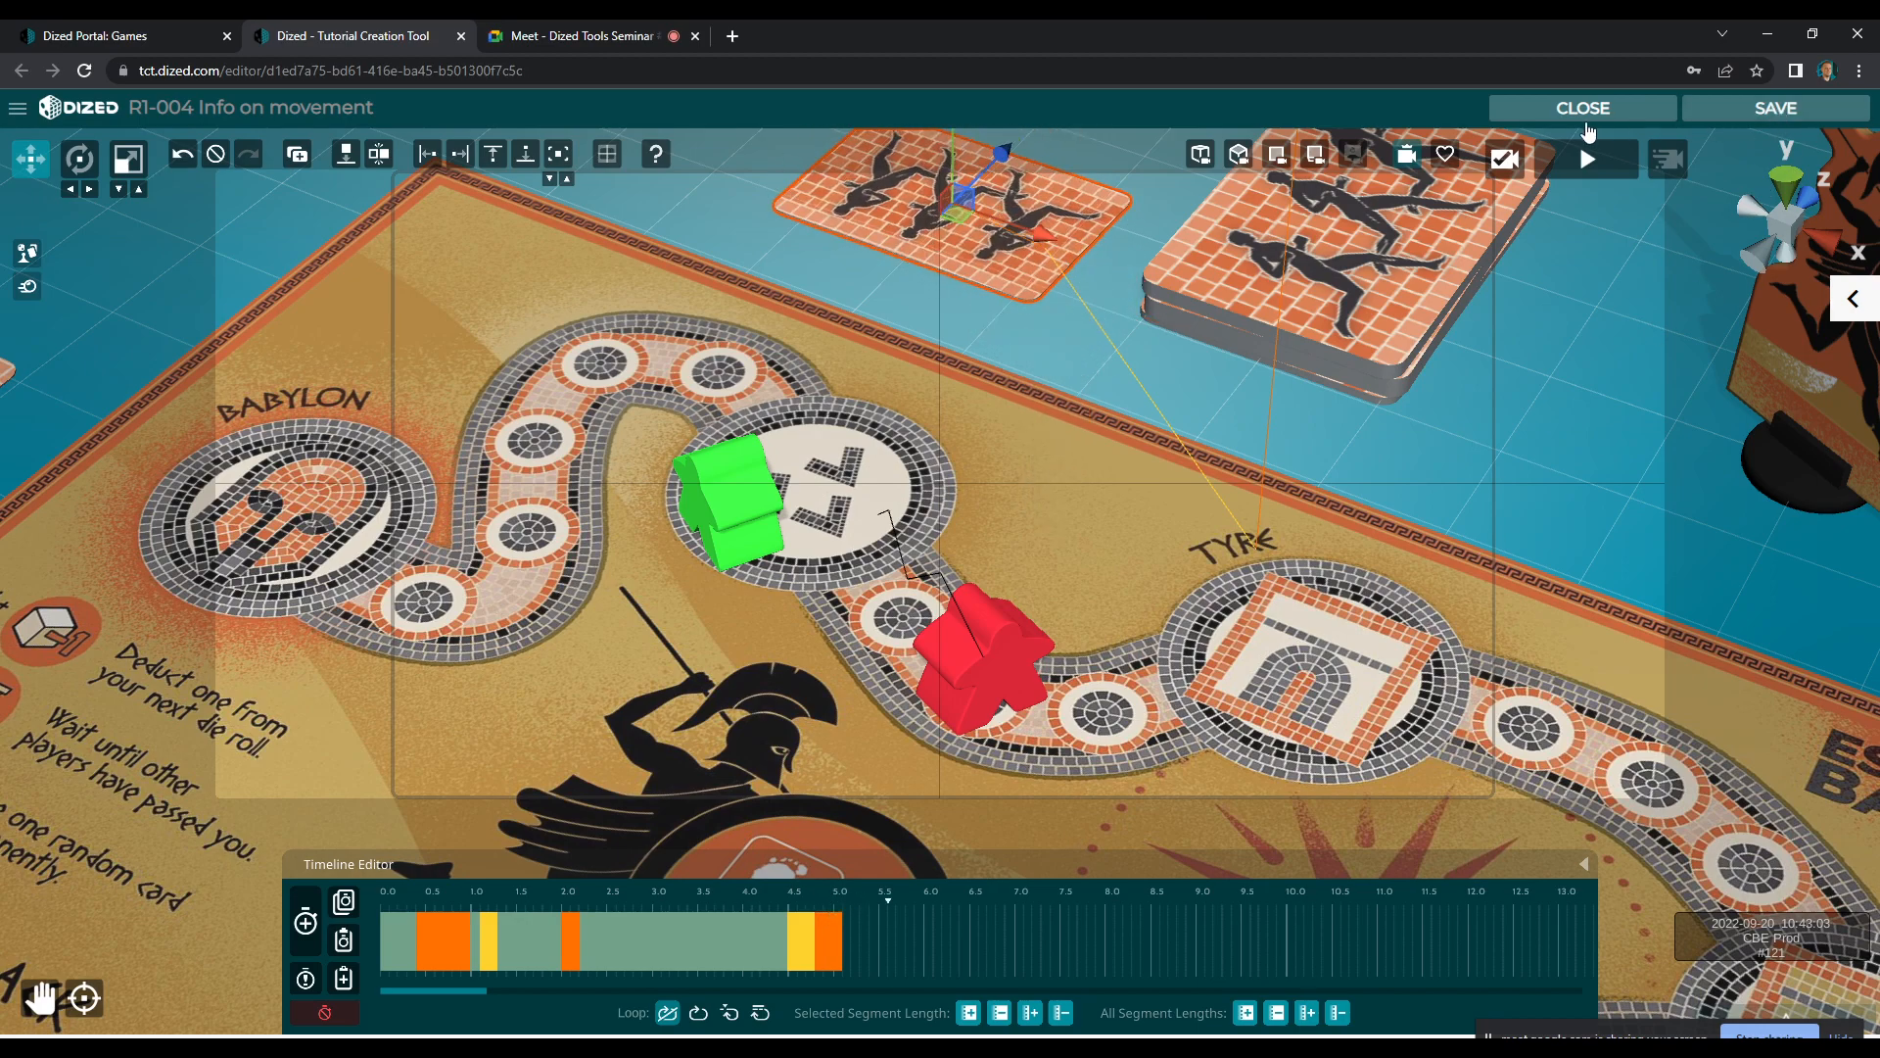
{"action": "left_click", "coordinate": [1583, 110]}
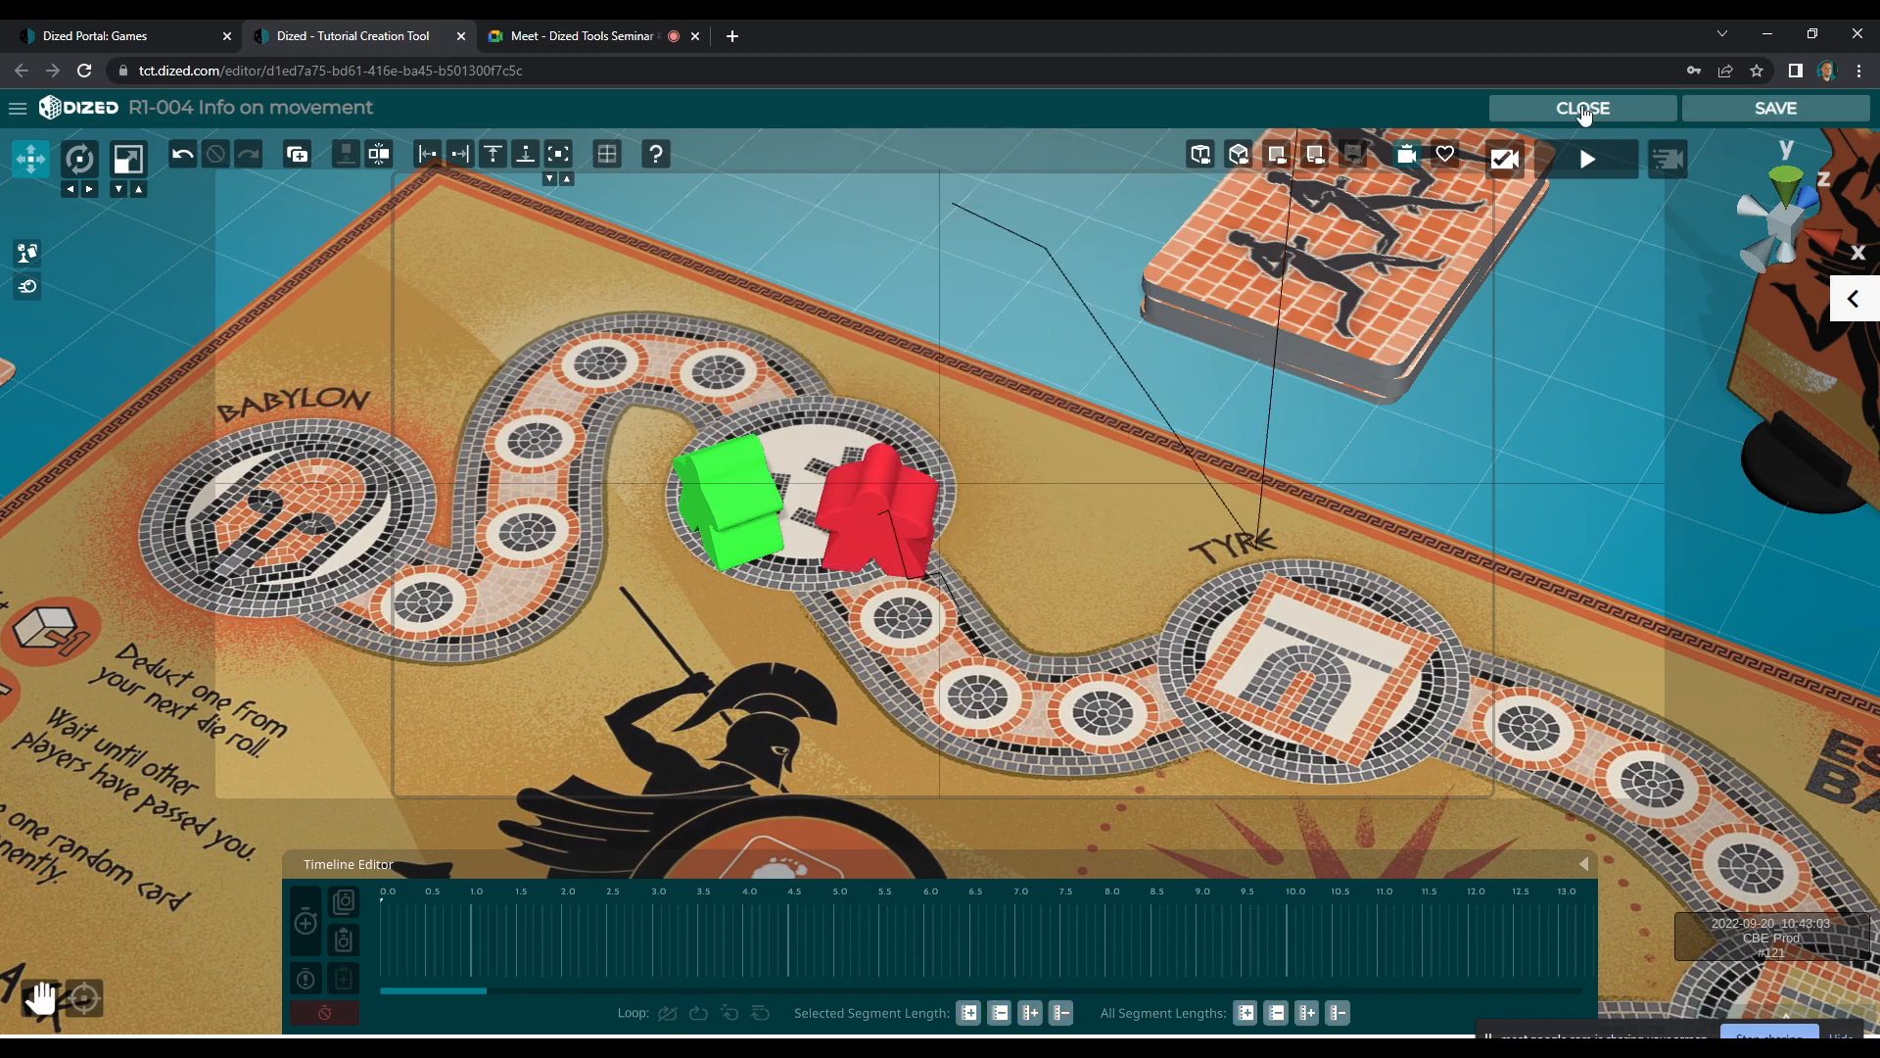
{"action": "left_click", "coordinate": [1584, 110]}
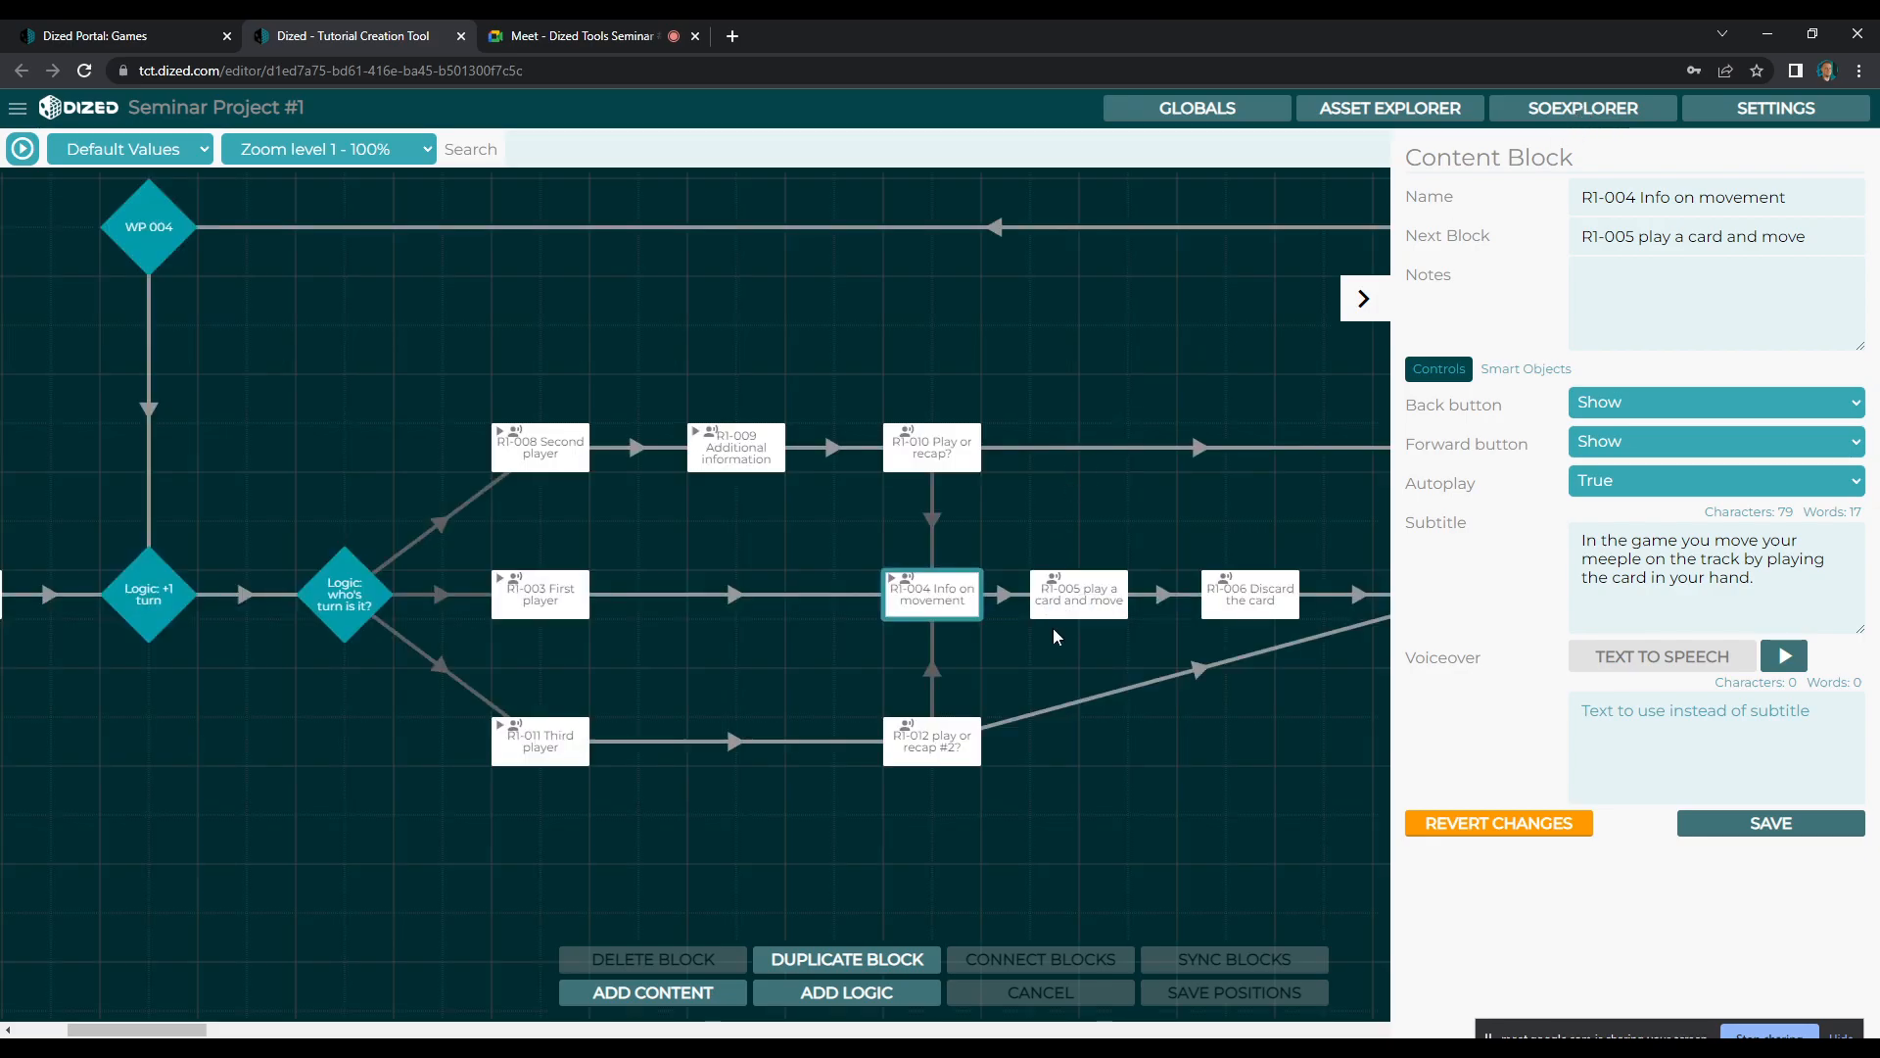
Open the R1-005 play a card and move scene to check its contents, and close it again
{"action": "left_click", "coordinate": [1076, 609]}
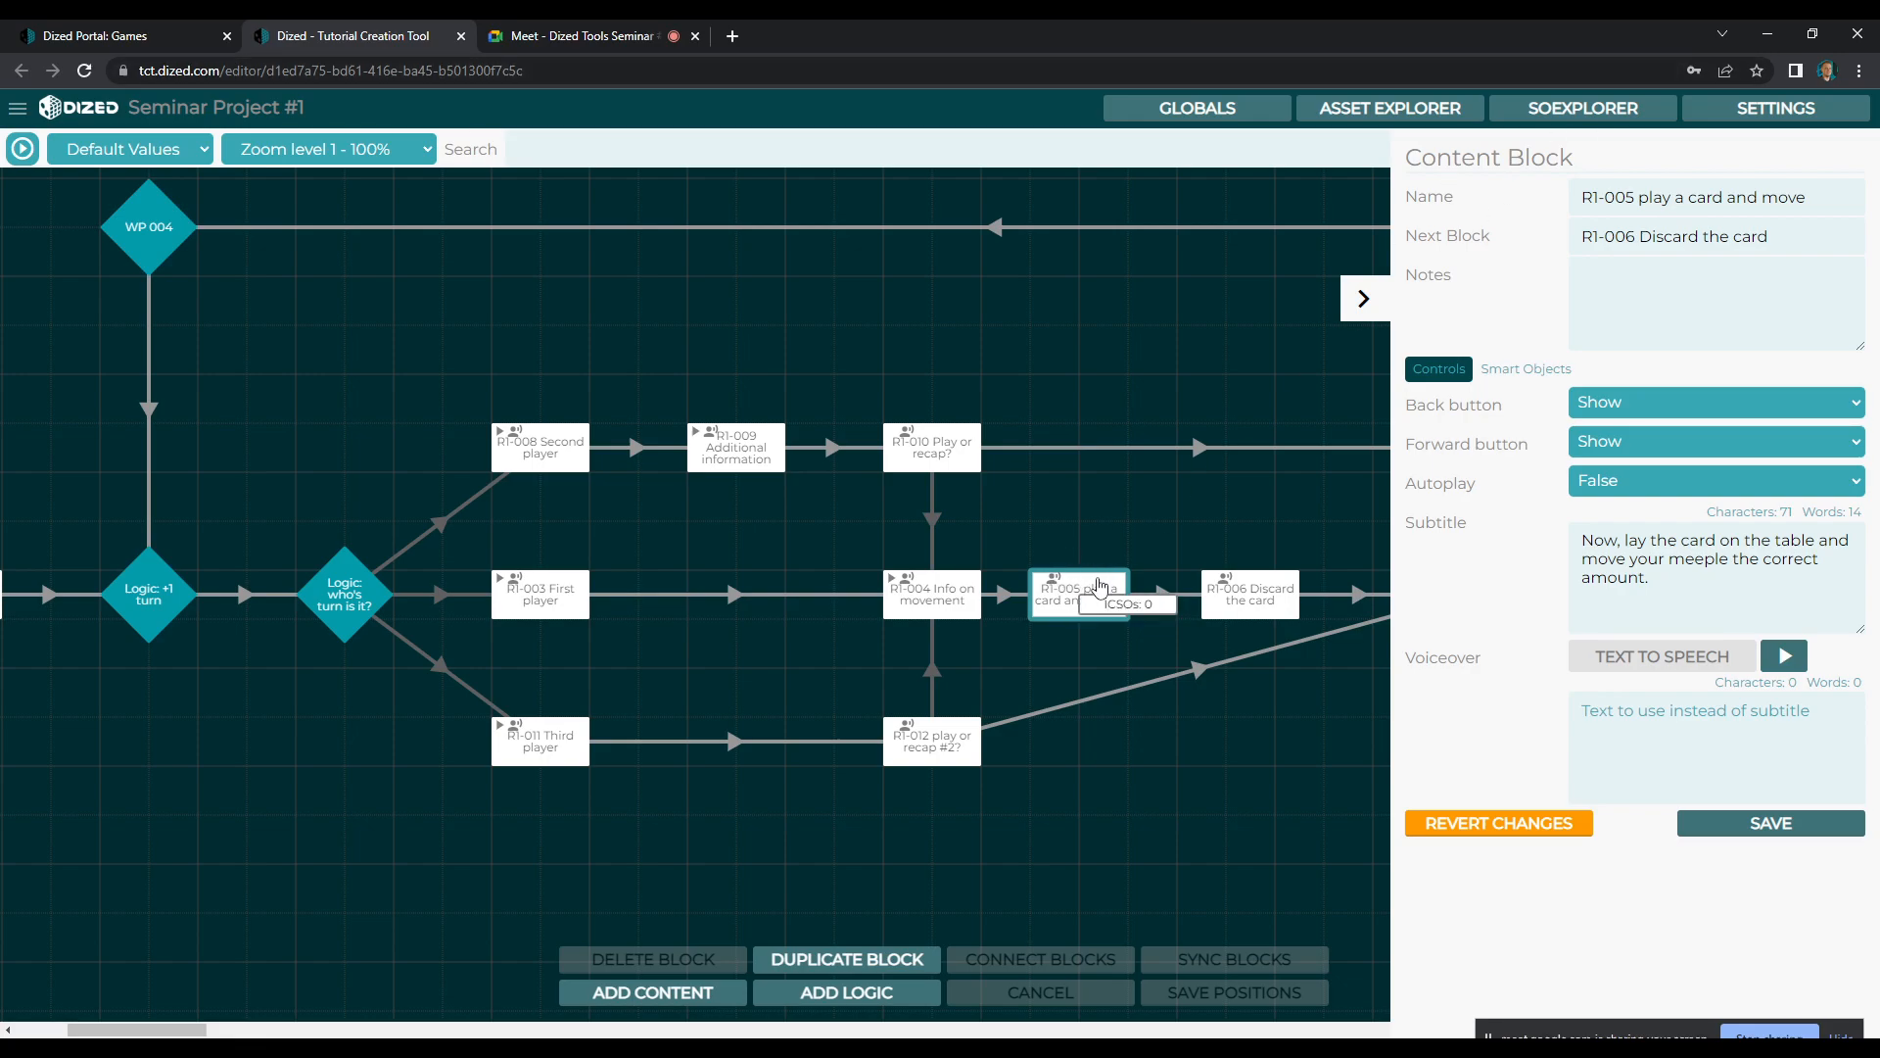
{"action": "left_click", "coordinate": [923, 585]}
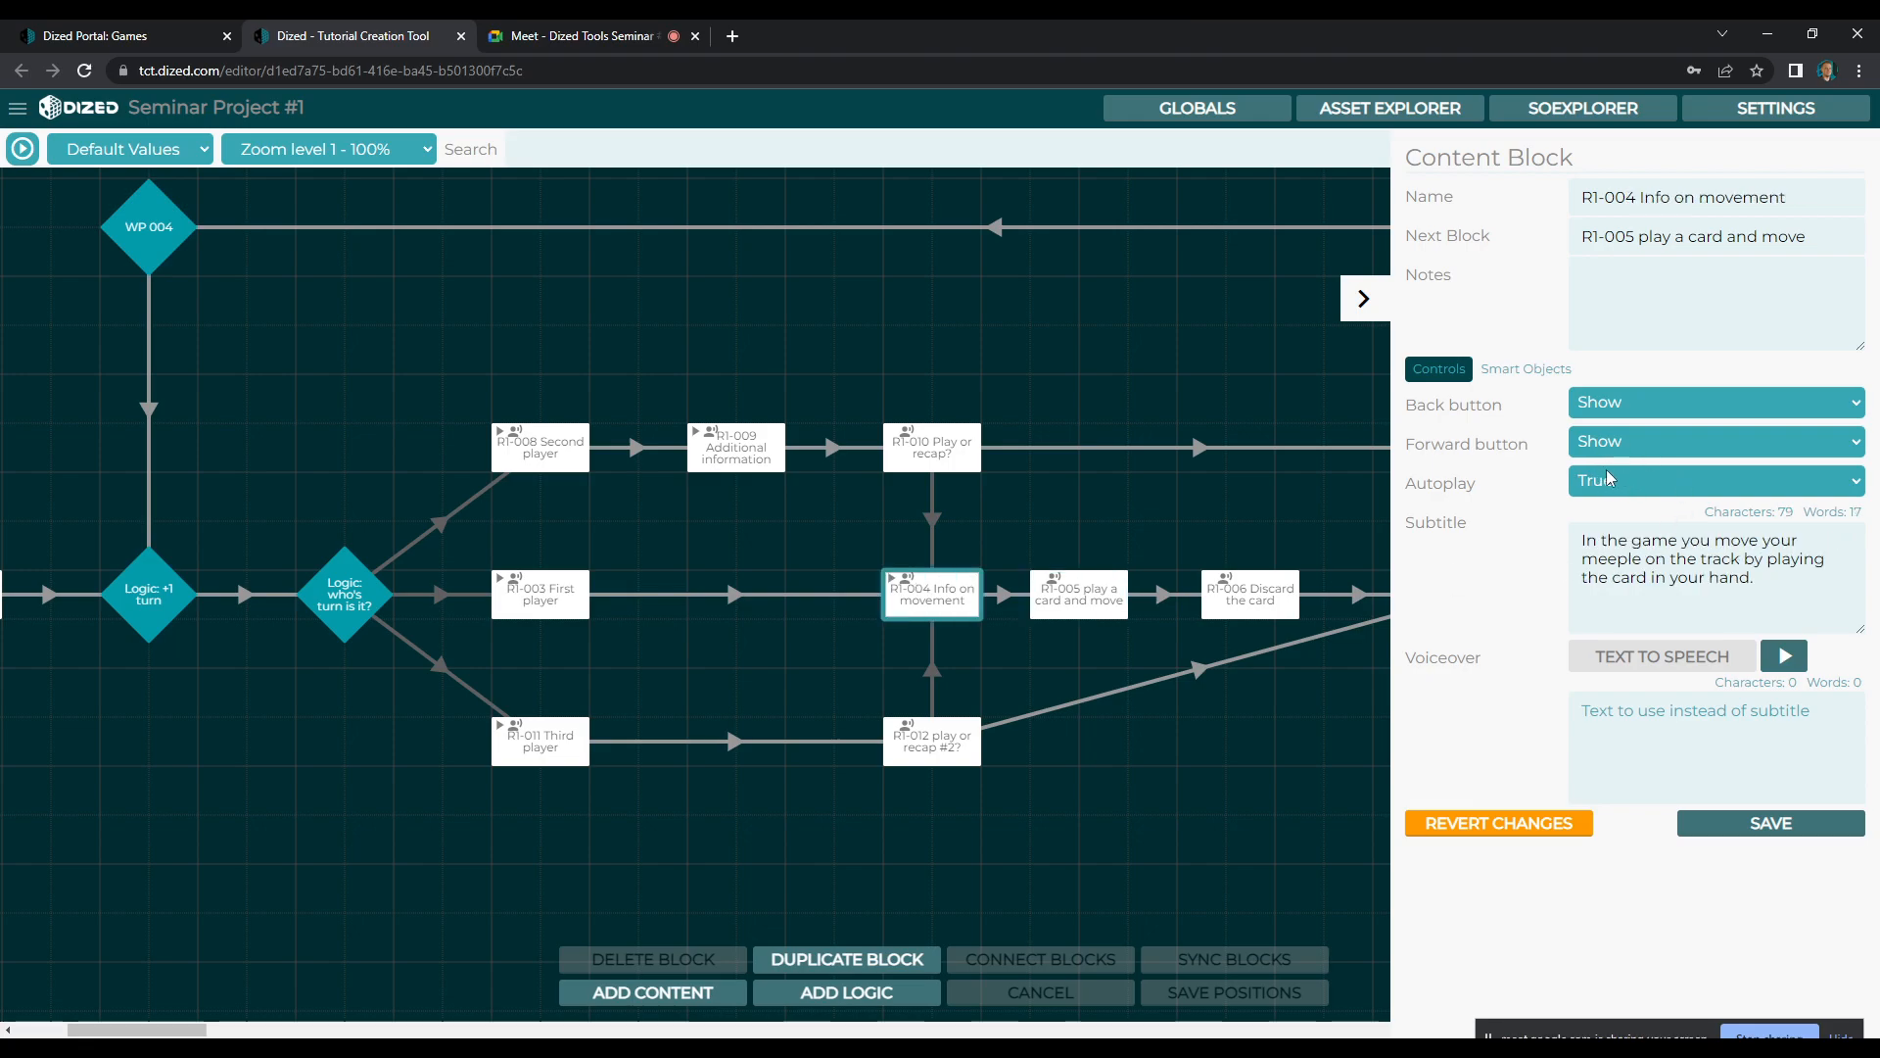
{"action": "left_click", "coordinate": [1094, 598]}
{"action": "double_click", "coordinate": [1094, 591]}
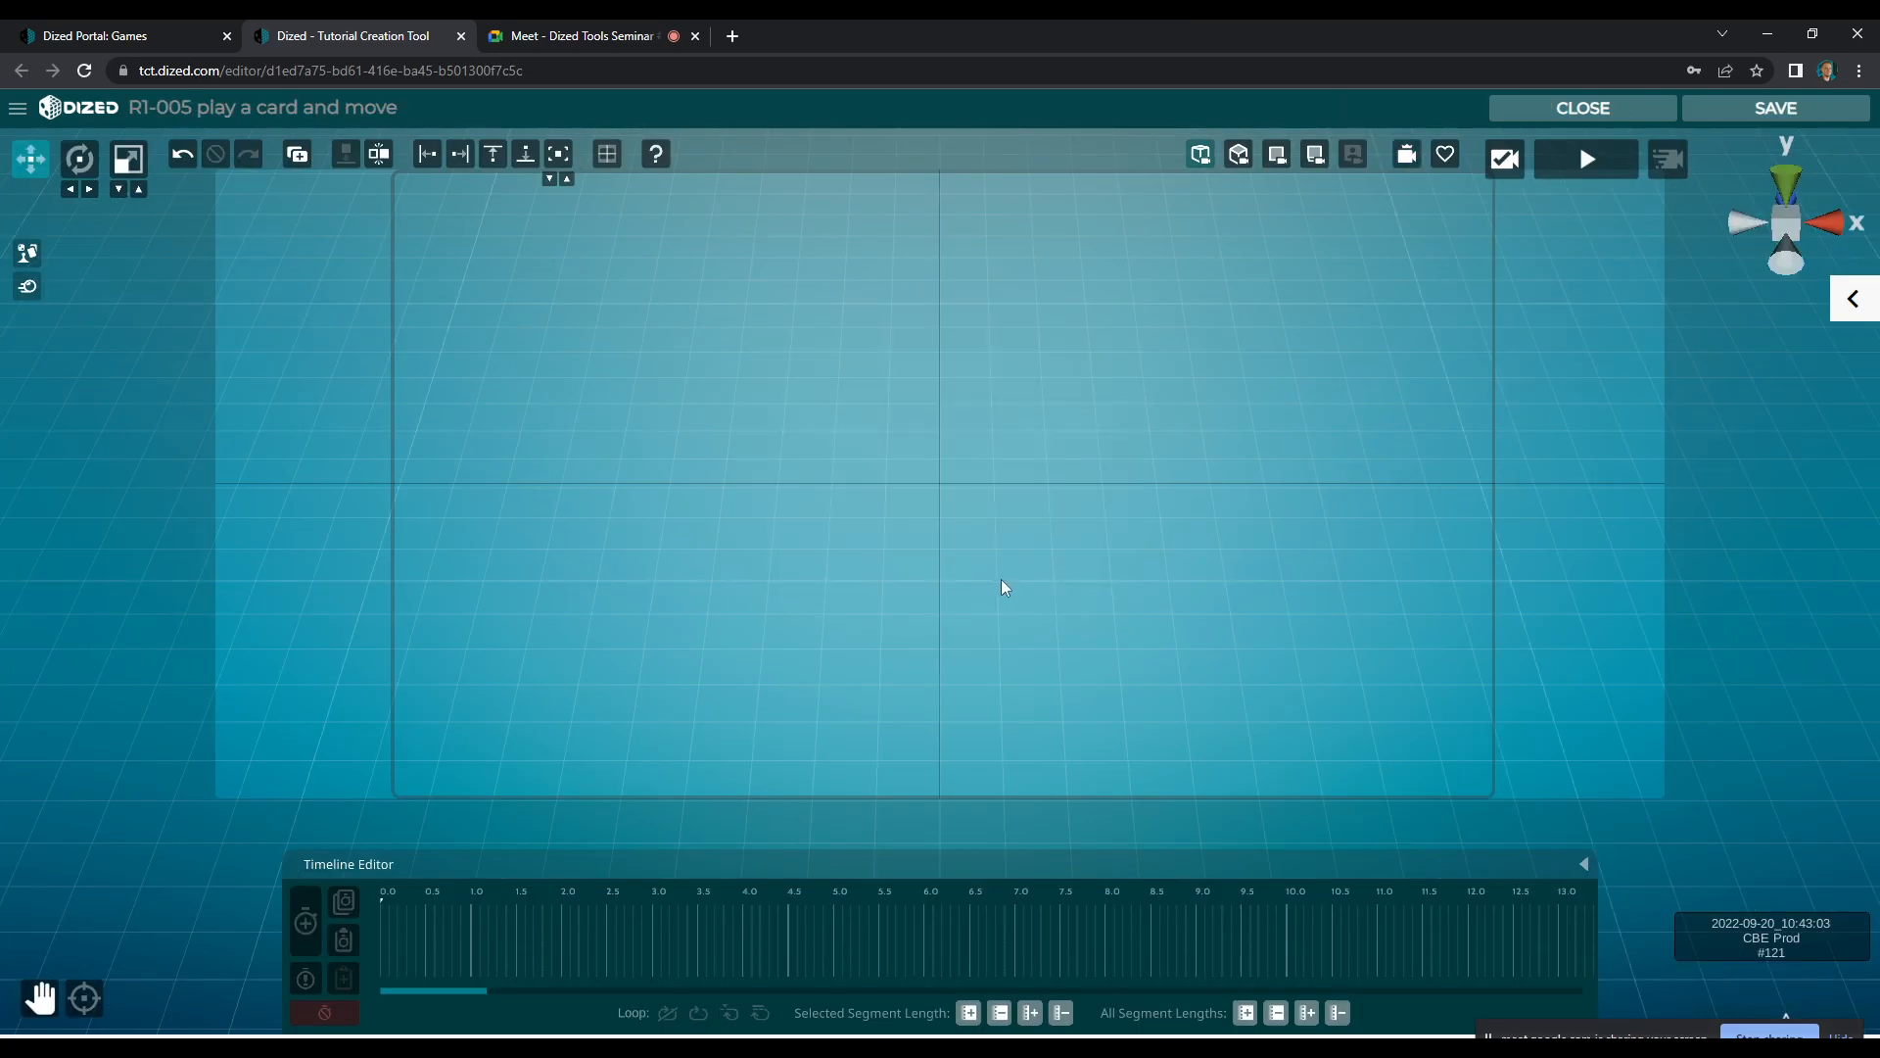
{"action": "left_click", "coordinate": [1579, 108]}
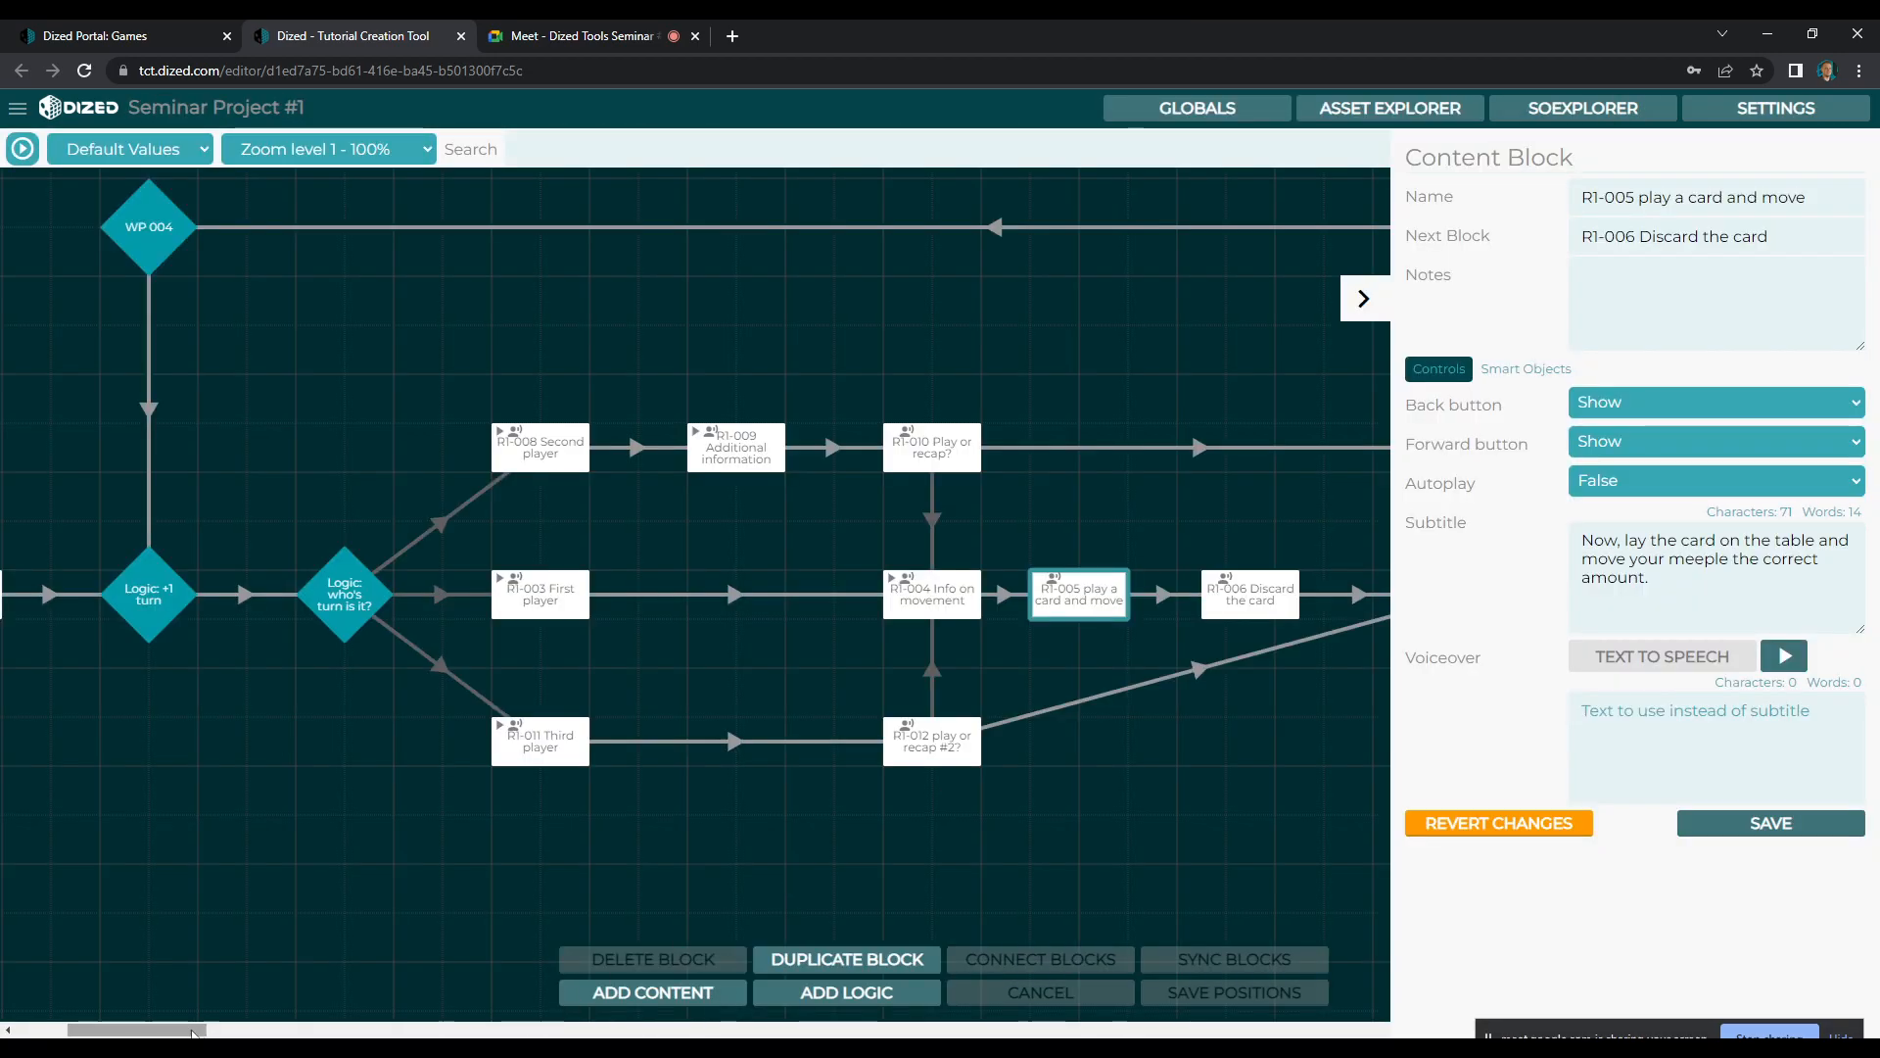
Sync the ICSOs from the MASTER STEP block to R1-005 play a card and move
{"action": "left_click_drag", "start_coordinate": [203, 1030], "coordinate": [199, 1030]}
{"action": "left_click", "coordinate": [1005, 588]}
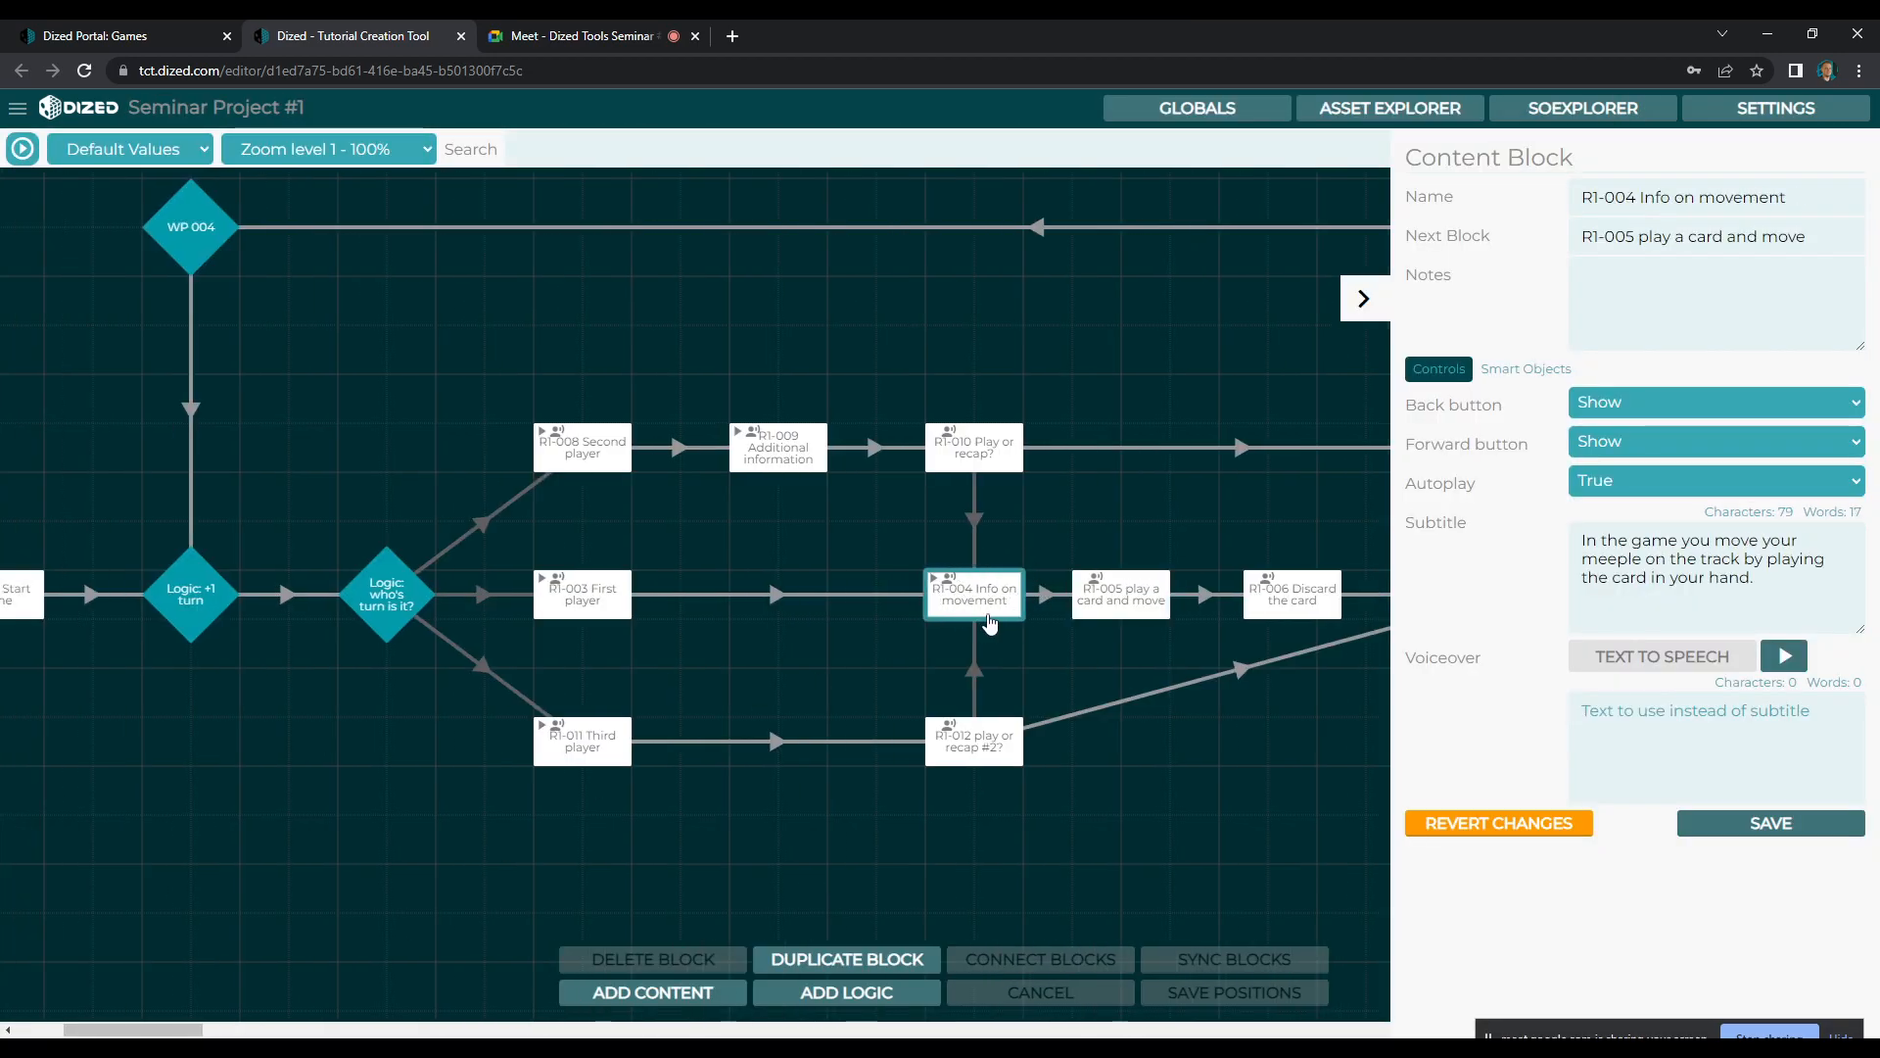
{"action": "left_click_drag", "start_coordinate": [193, 1030], "coordinate": [151, 1029]}
{"action": "left_click", "coordinate": [252, 600]}
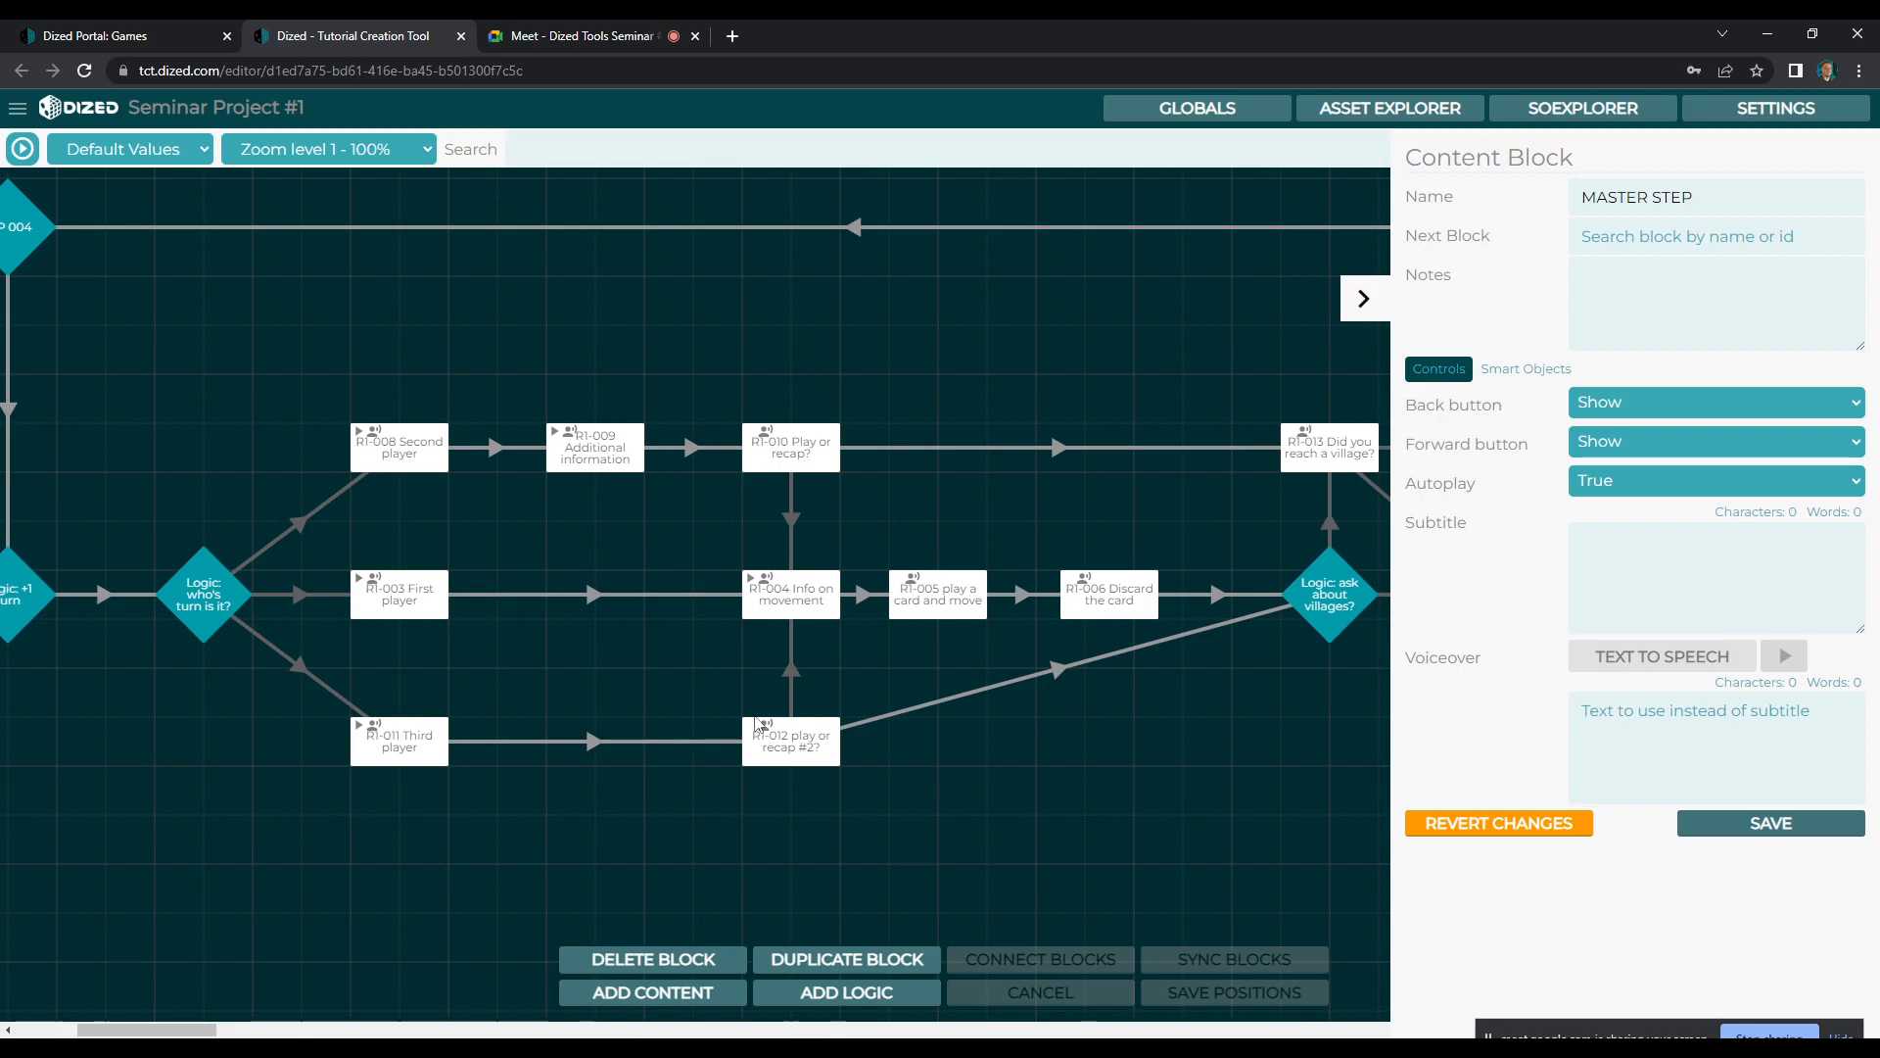
{"action": "left_click", "coordinate": [973, 612]}
{"action": "left_click", "coordinate": [1218, 965]}
{"action": "left_click", "coordinate": [1063, 636]}
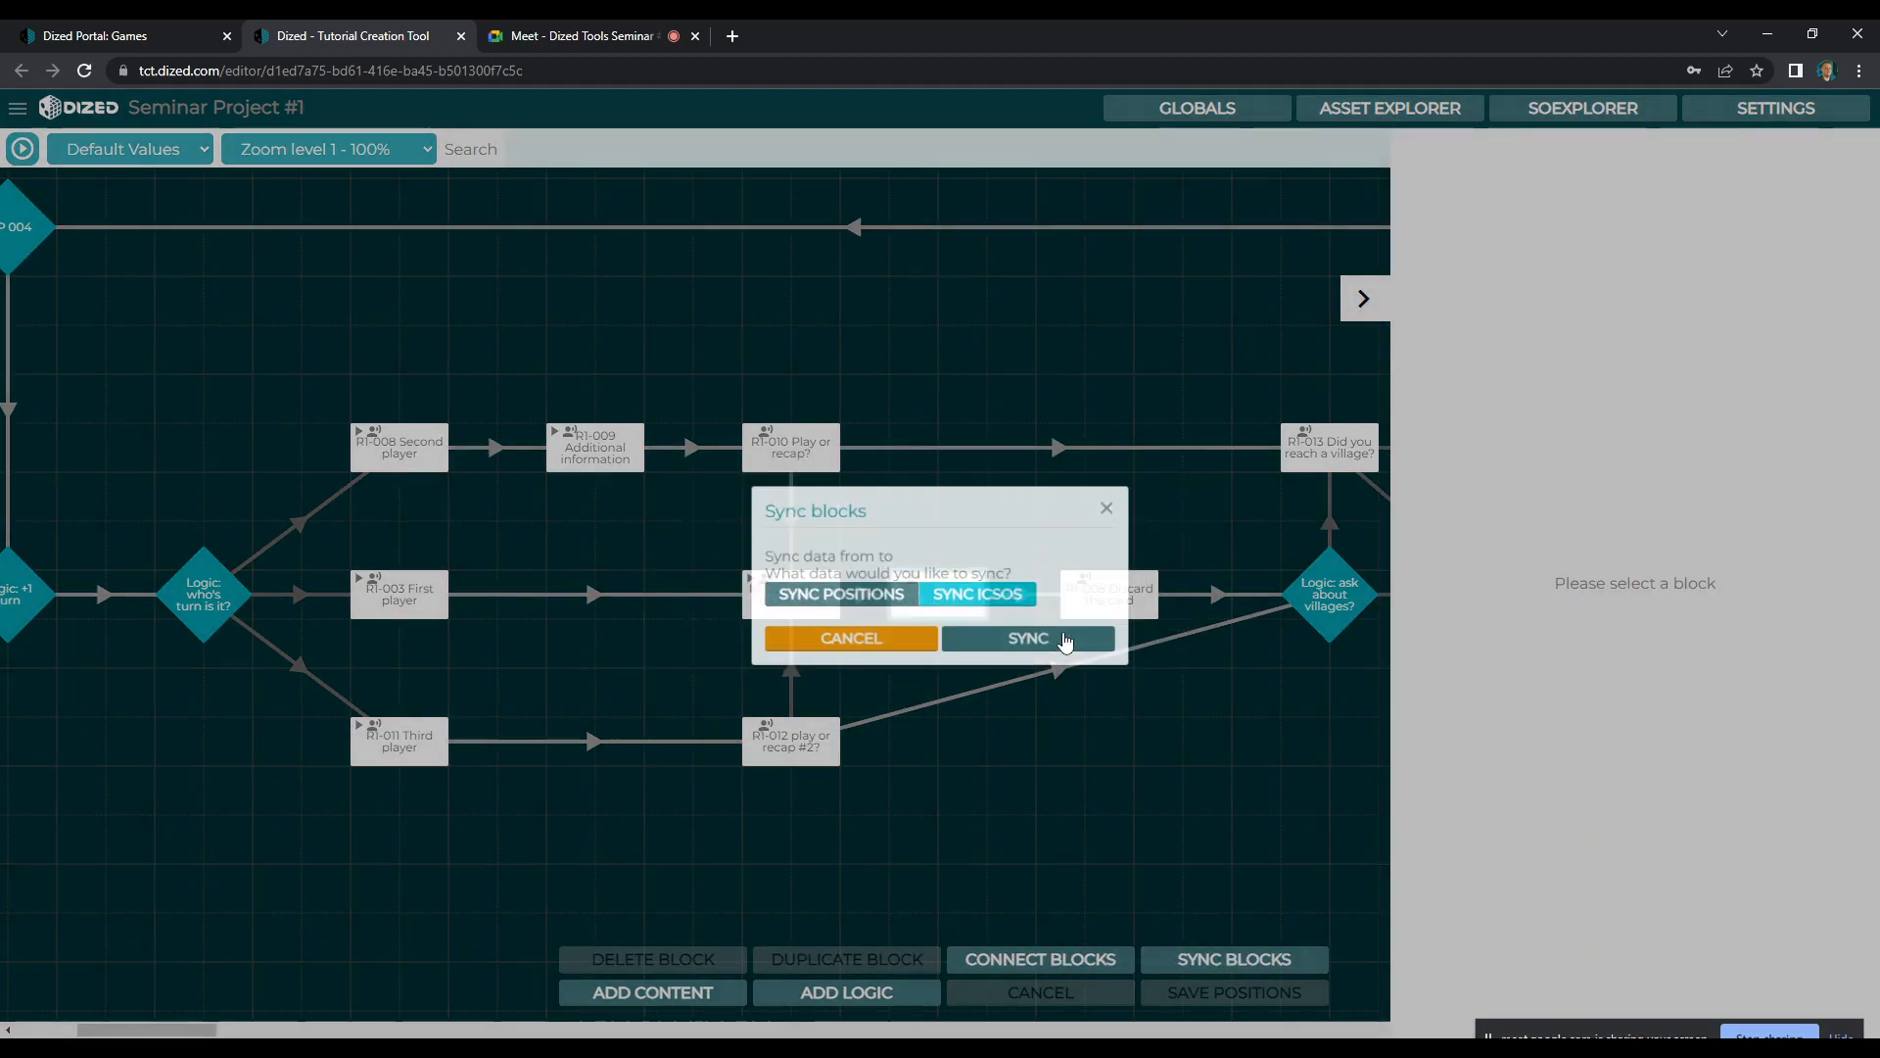
Open the R1-005 scene and frame the camera on the board's Babylon corner and the face-down card beside it
{"action": "left_click", "coordinate": [937, 603]}
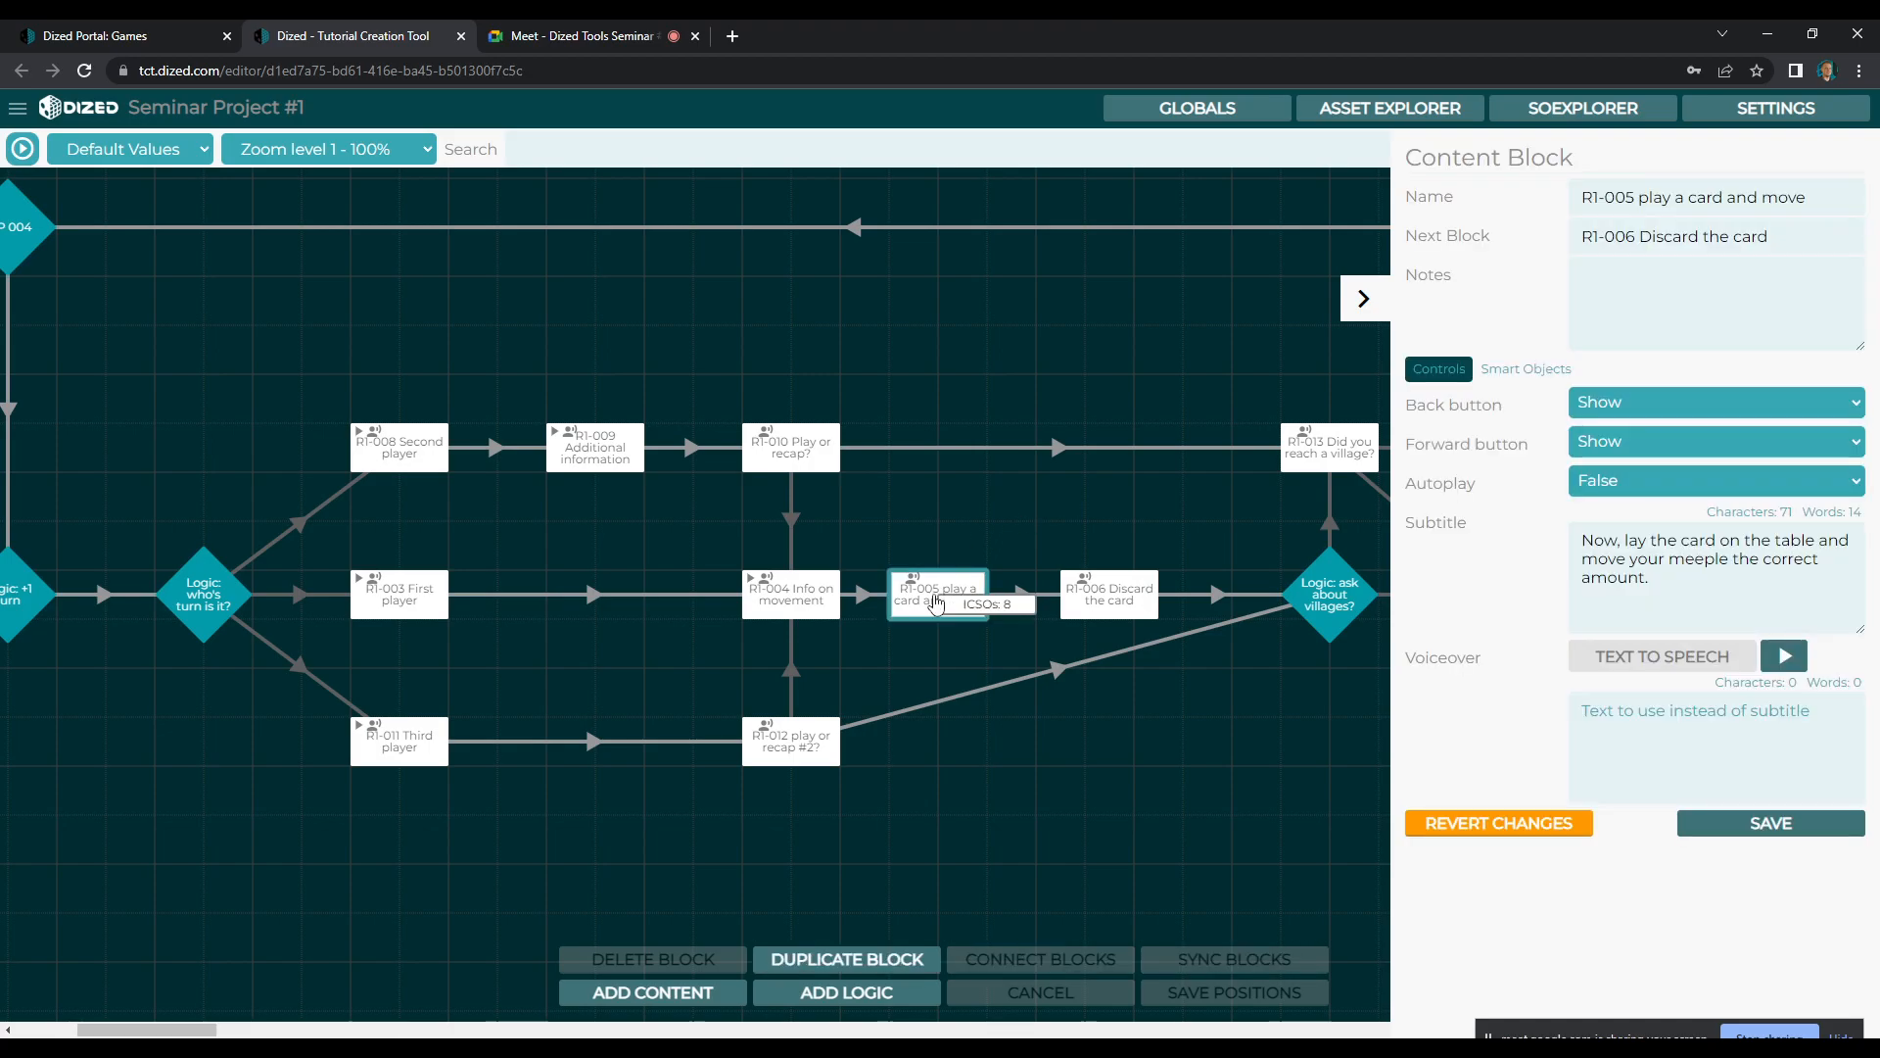
{"action": "double_click", "coordinate": [936, 593]}
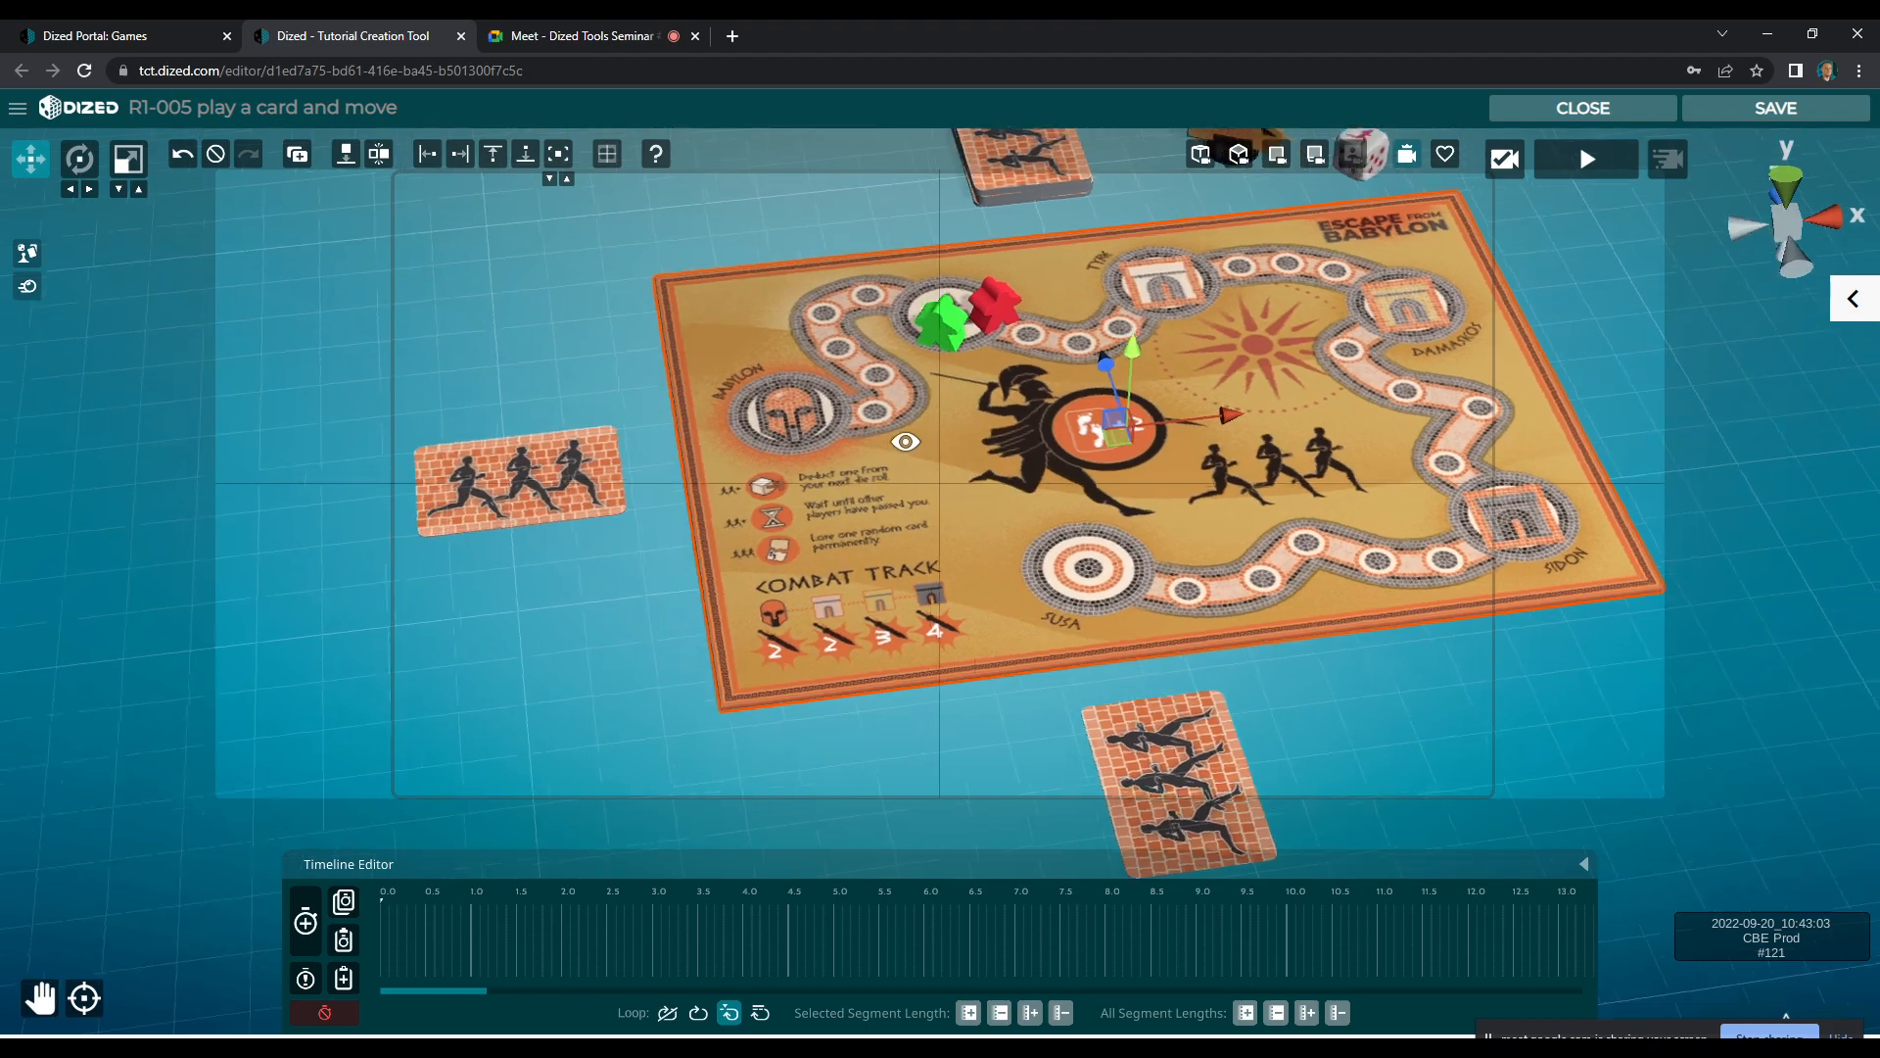
{"action": "left_click_drag", "start_coordinate": [968, 454], "coordinate": [1056, 542]}
{"action": "scroll", "coordinate": [957, 431], "scroll_direction": "up", "scroll_amount": 5}
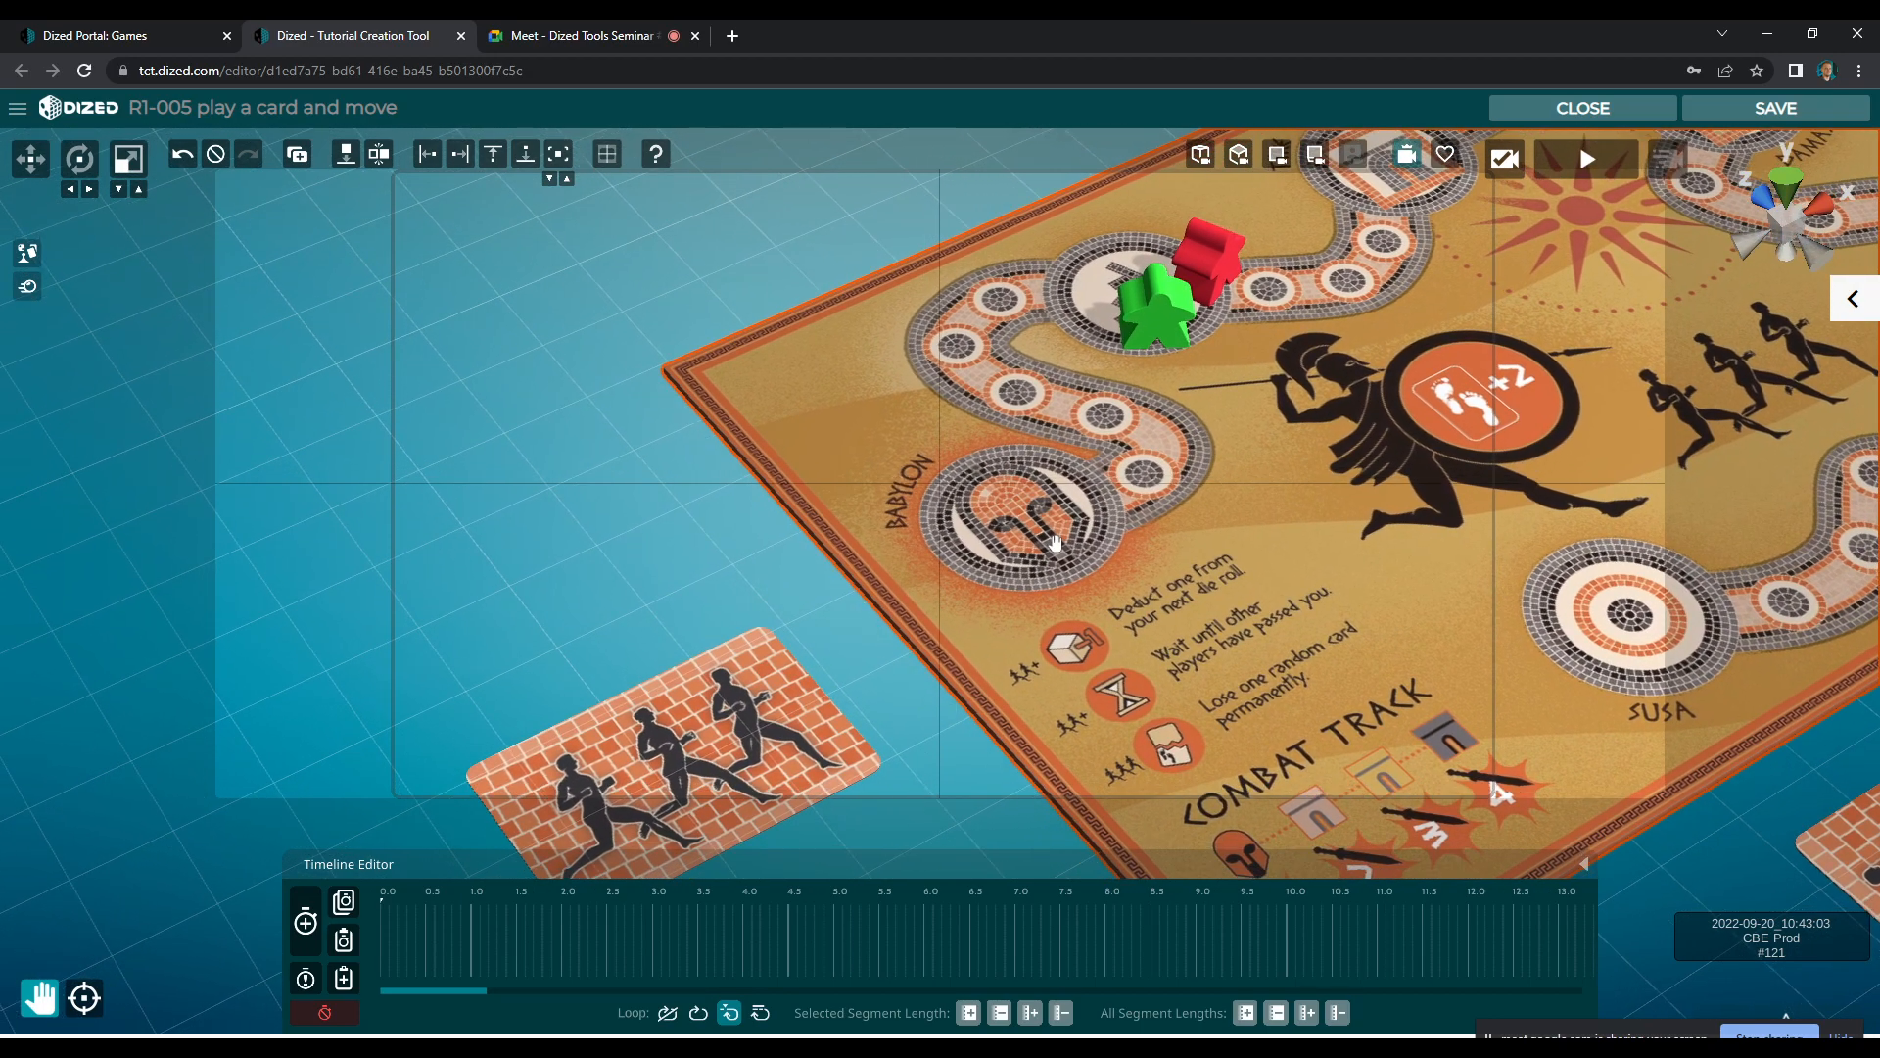
{"action": "left_click_drag", "start_coordinate": [845, 214], "coordinate": [828, 255]}
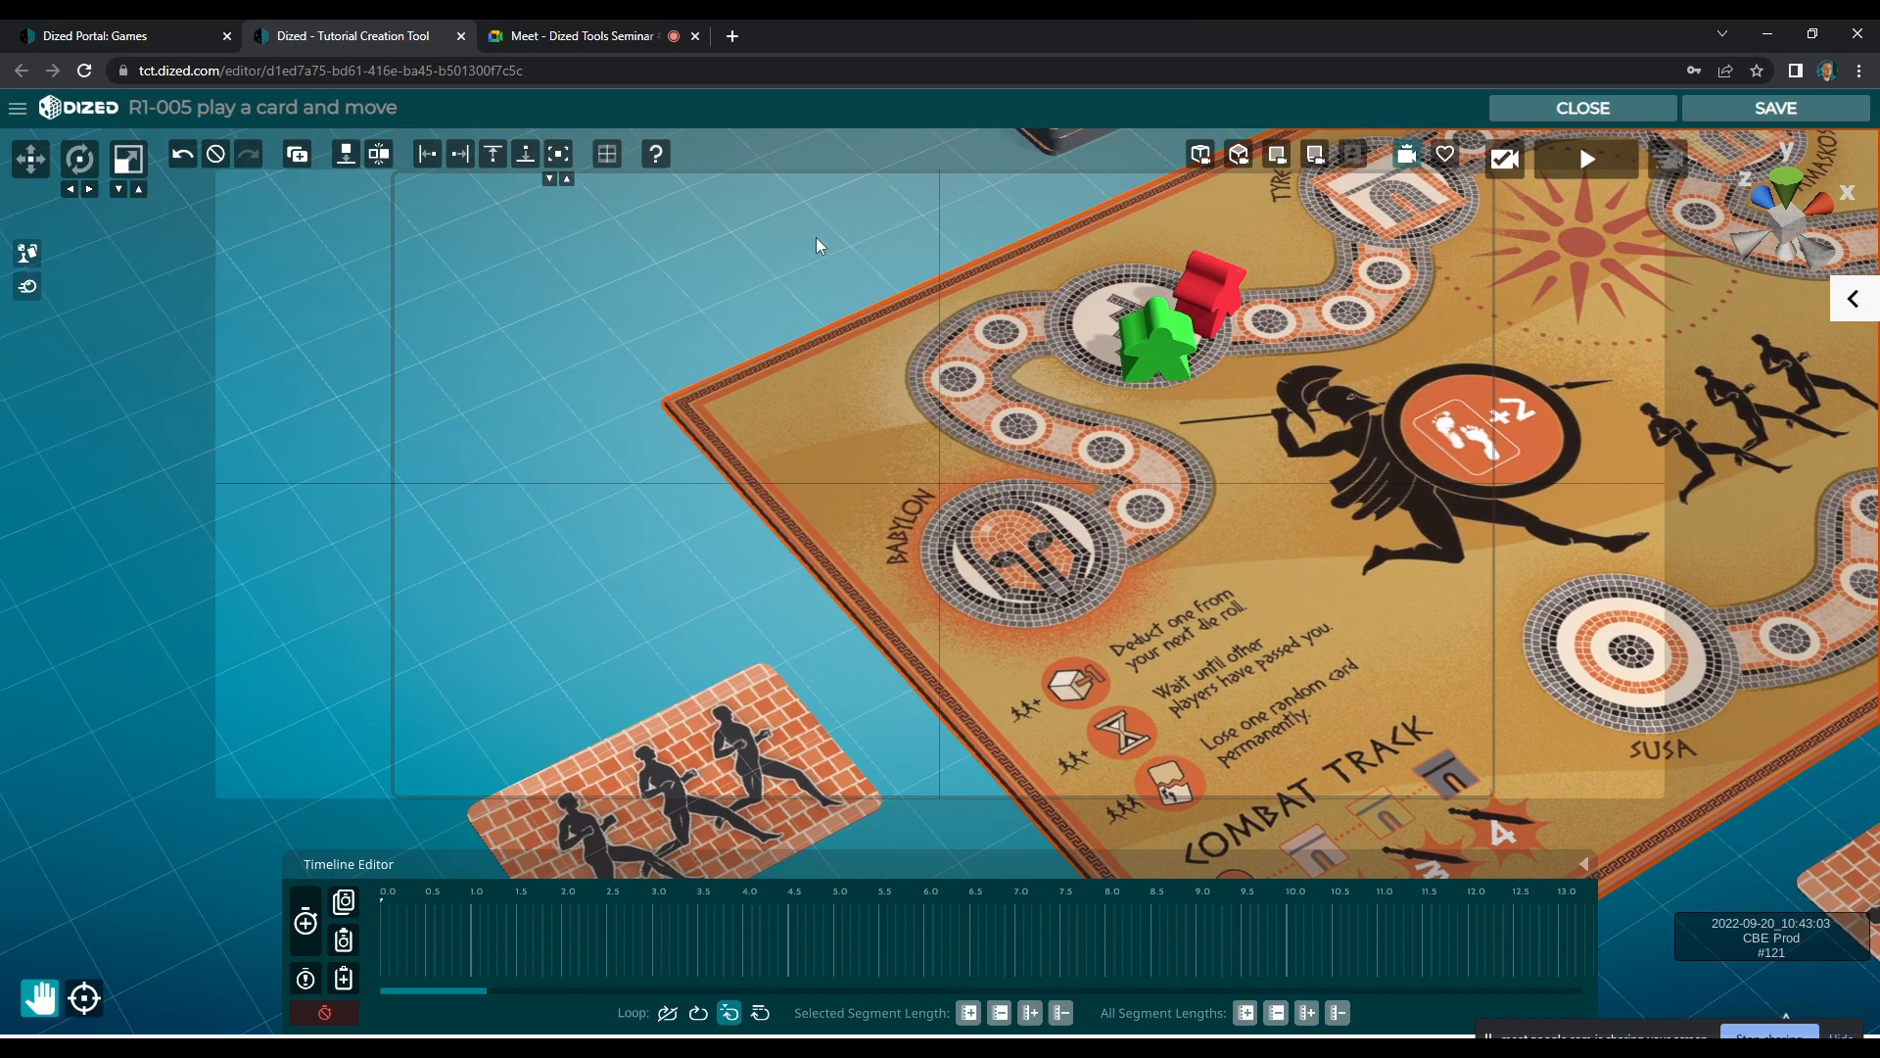
{"action": "left_click_drag", "start_coordinate": [739, 338], "coordinate": [784, 348]}
{"action": "left_click_drag", "start_coordinate": [745, 665], "coordinate": [743, 649]}
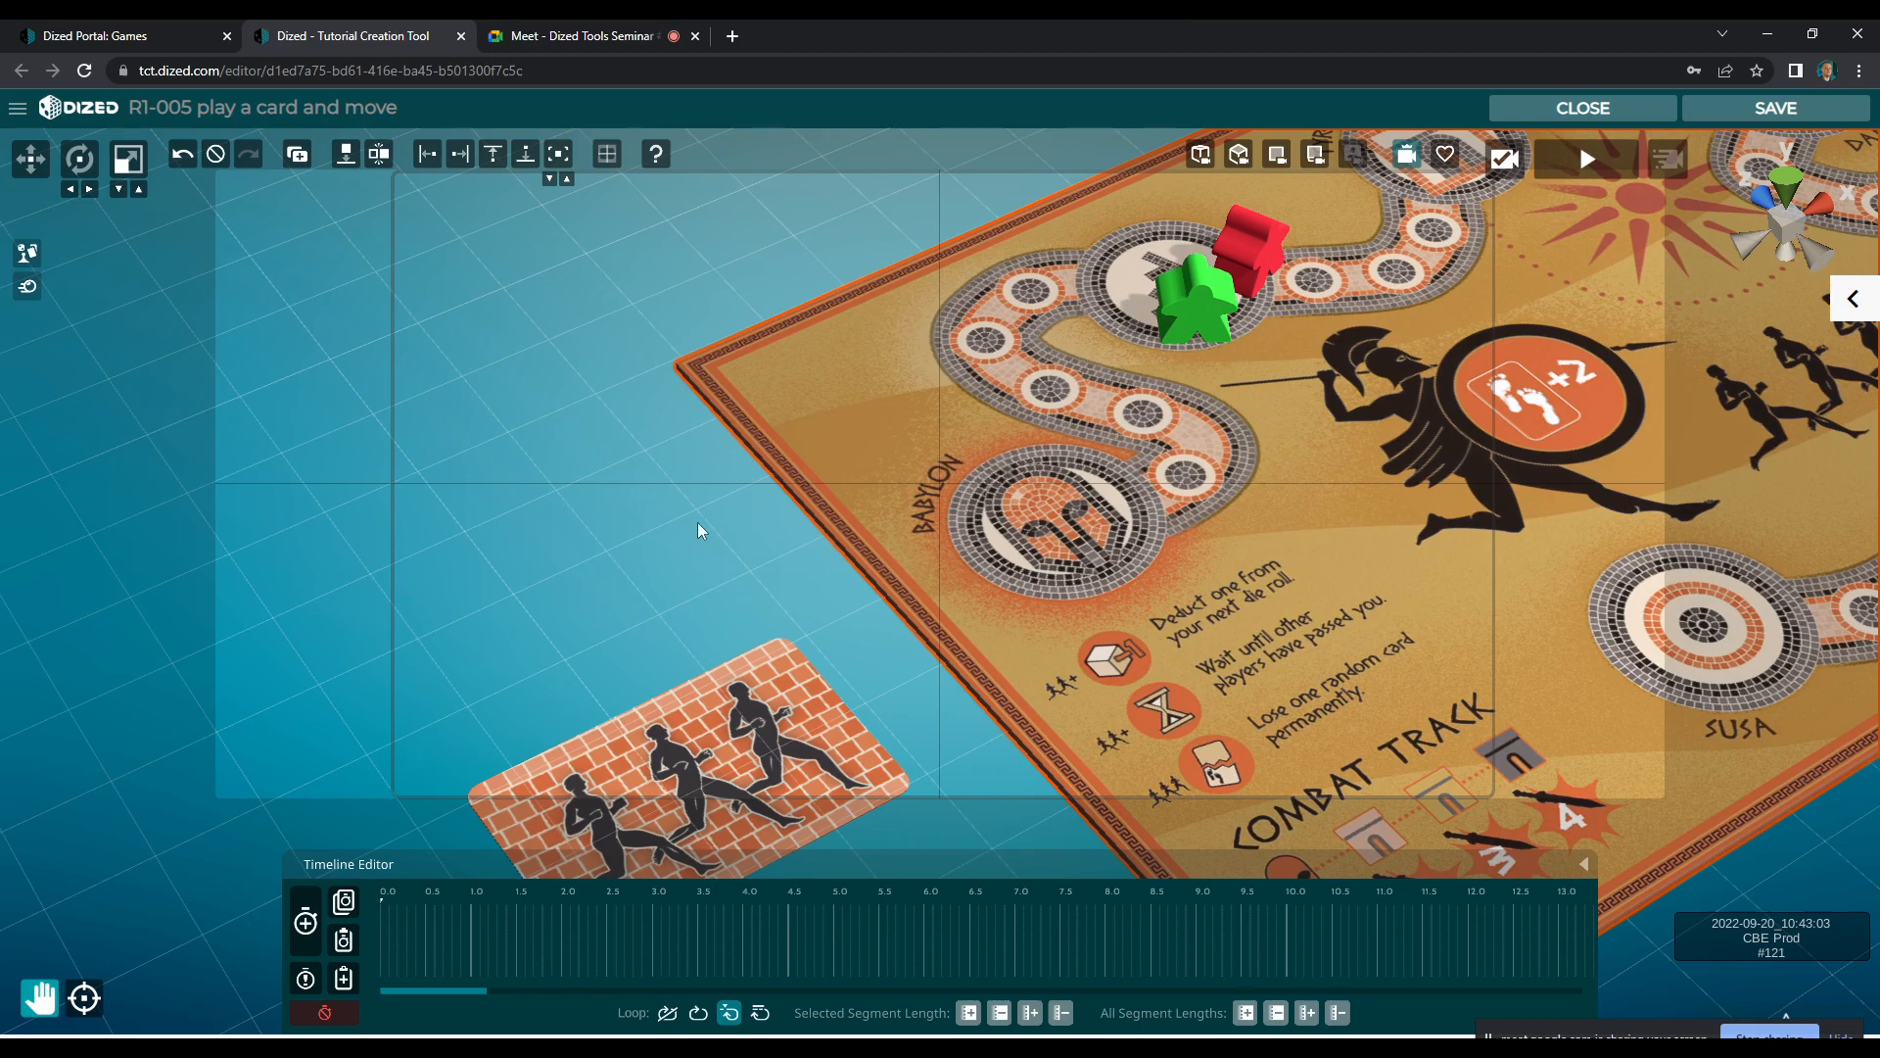
Read the R1-005 block's subtitle in its properties to see what the scene has to show
{"action": "left_click", "coordinate": [1853, 299]}
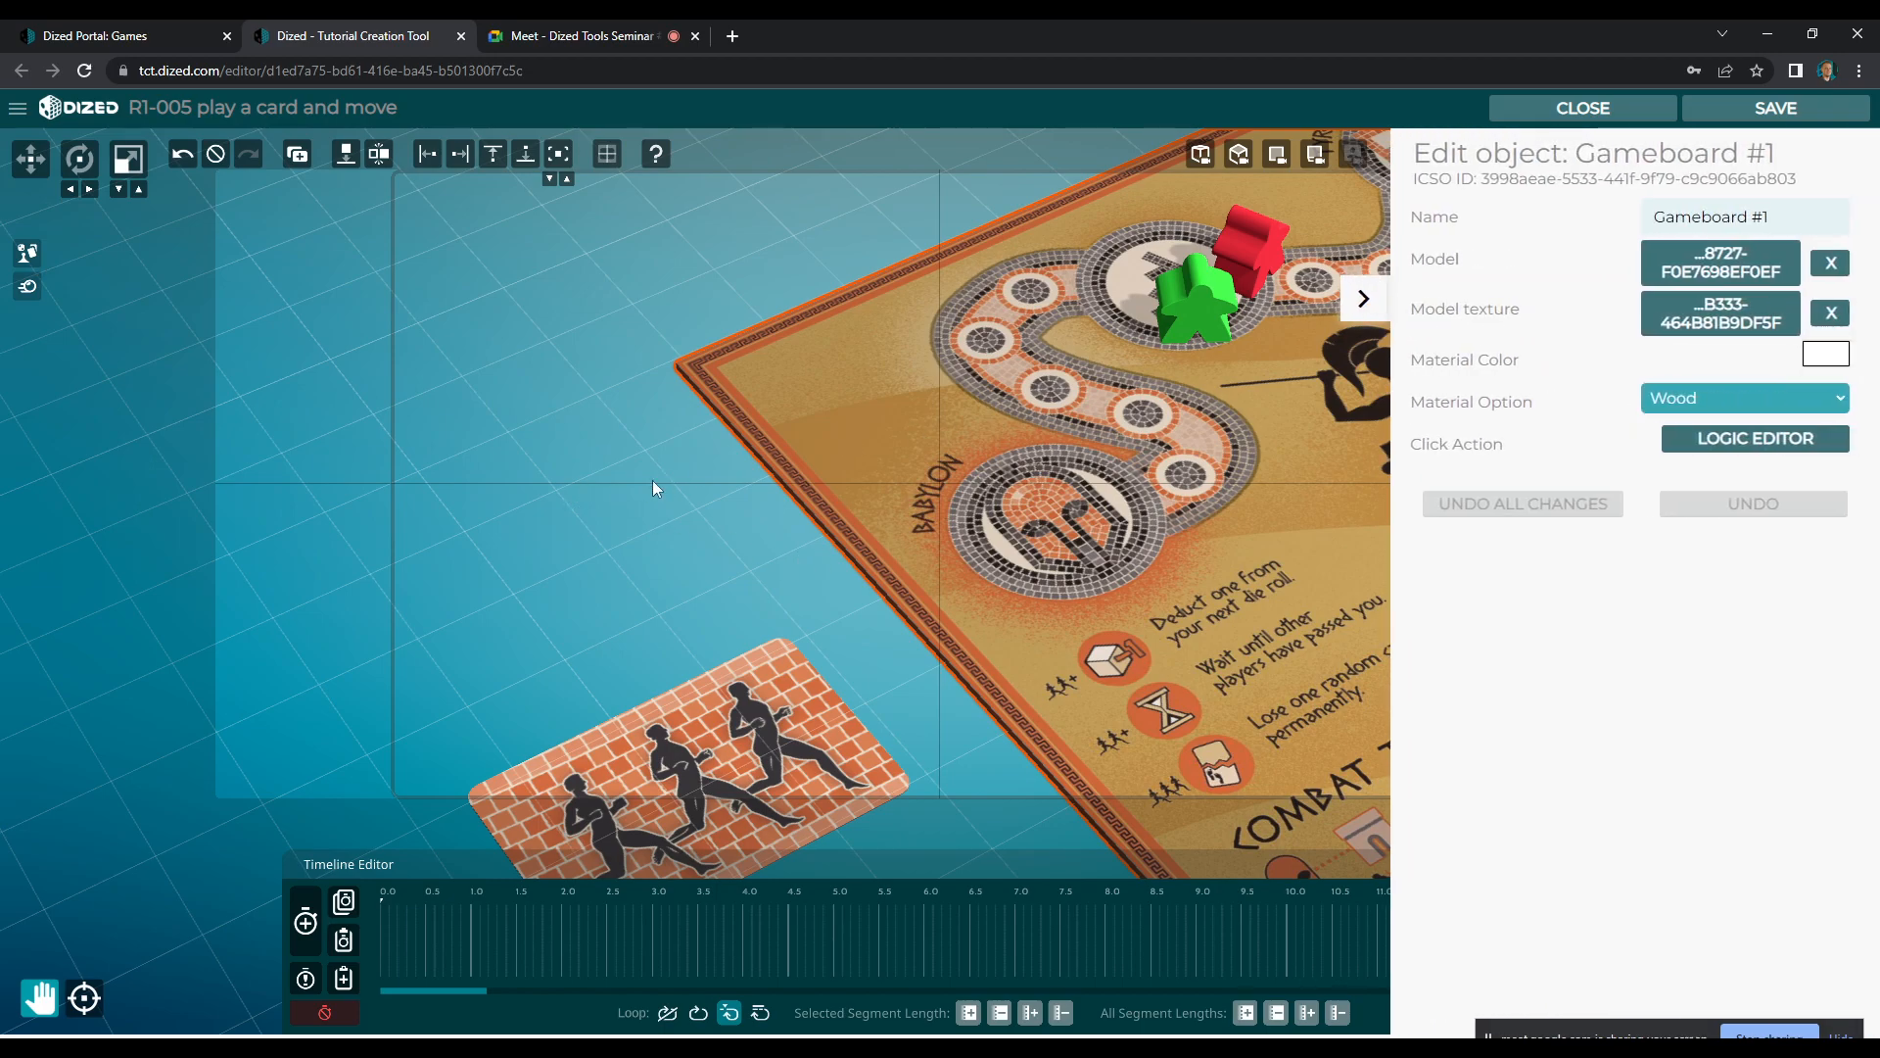
{"action": "left_click", "coordinate": [644, 472]}
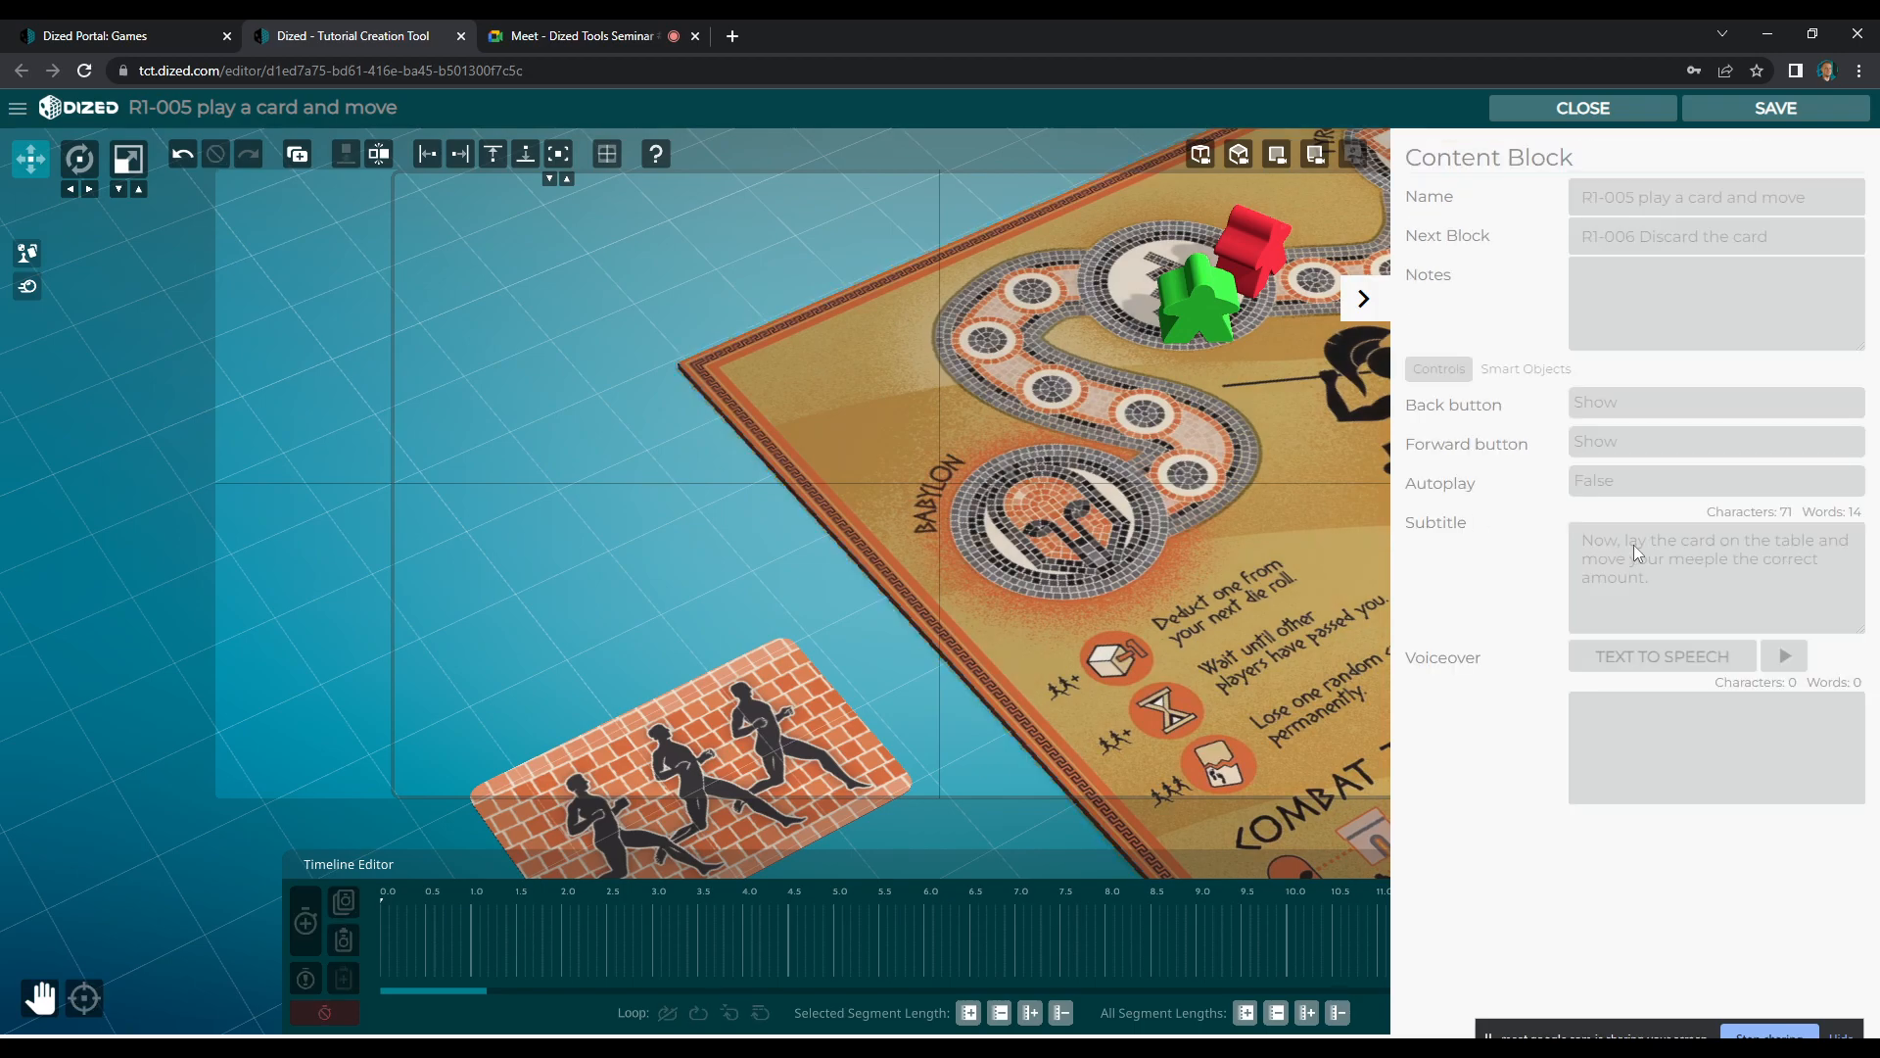
{"action": "left_click", "coordinate": [1363, 299]}
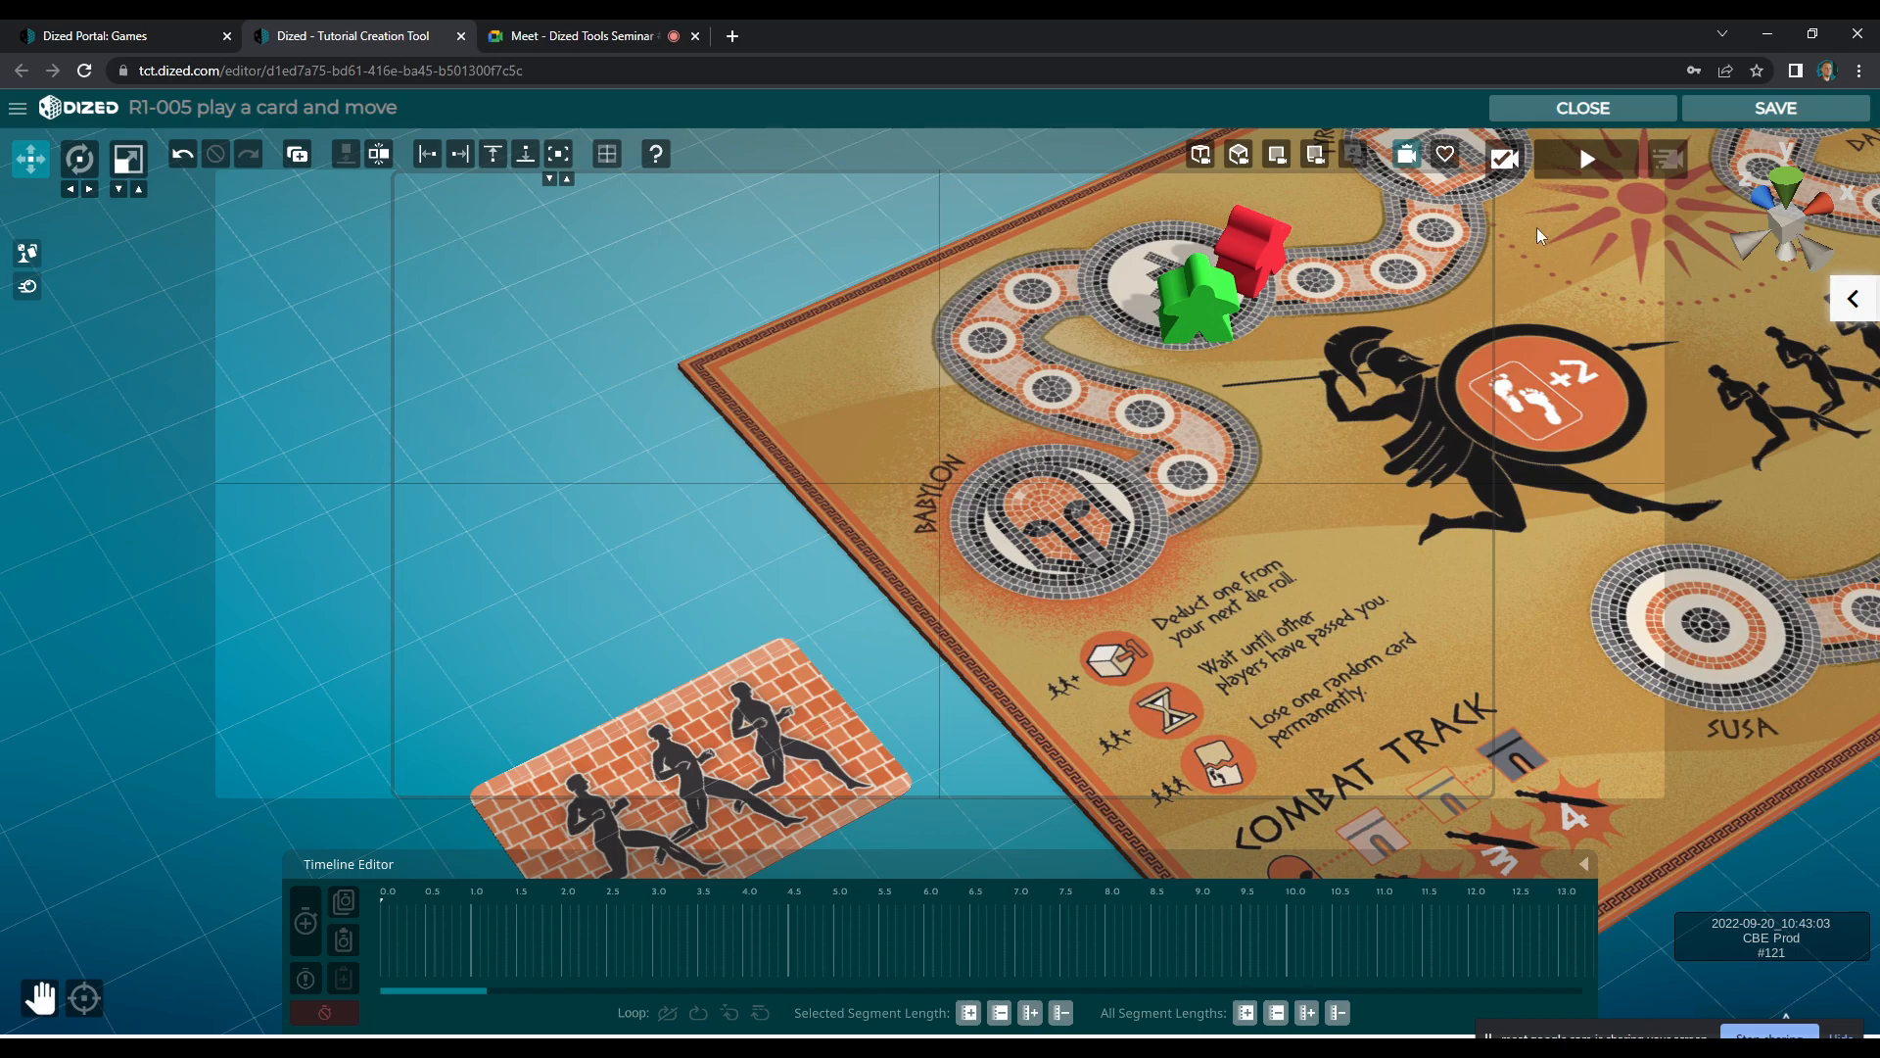
Record a first animation segment that moves the face-down card near Babylon up from the table and turns it edge-on
{"action": "left_click", "coordinate": [760, 724]}
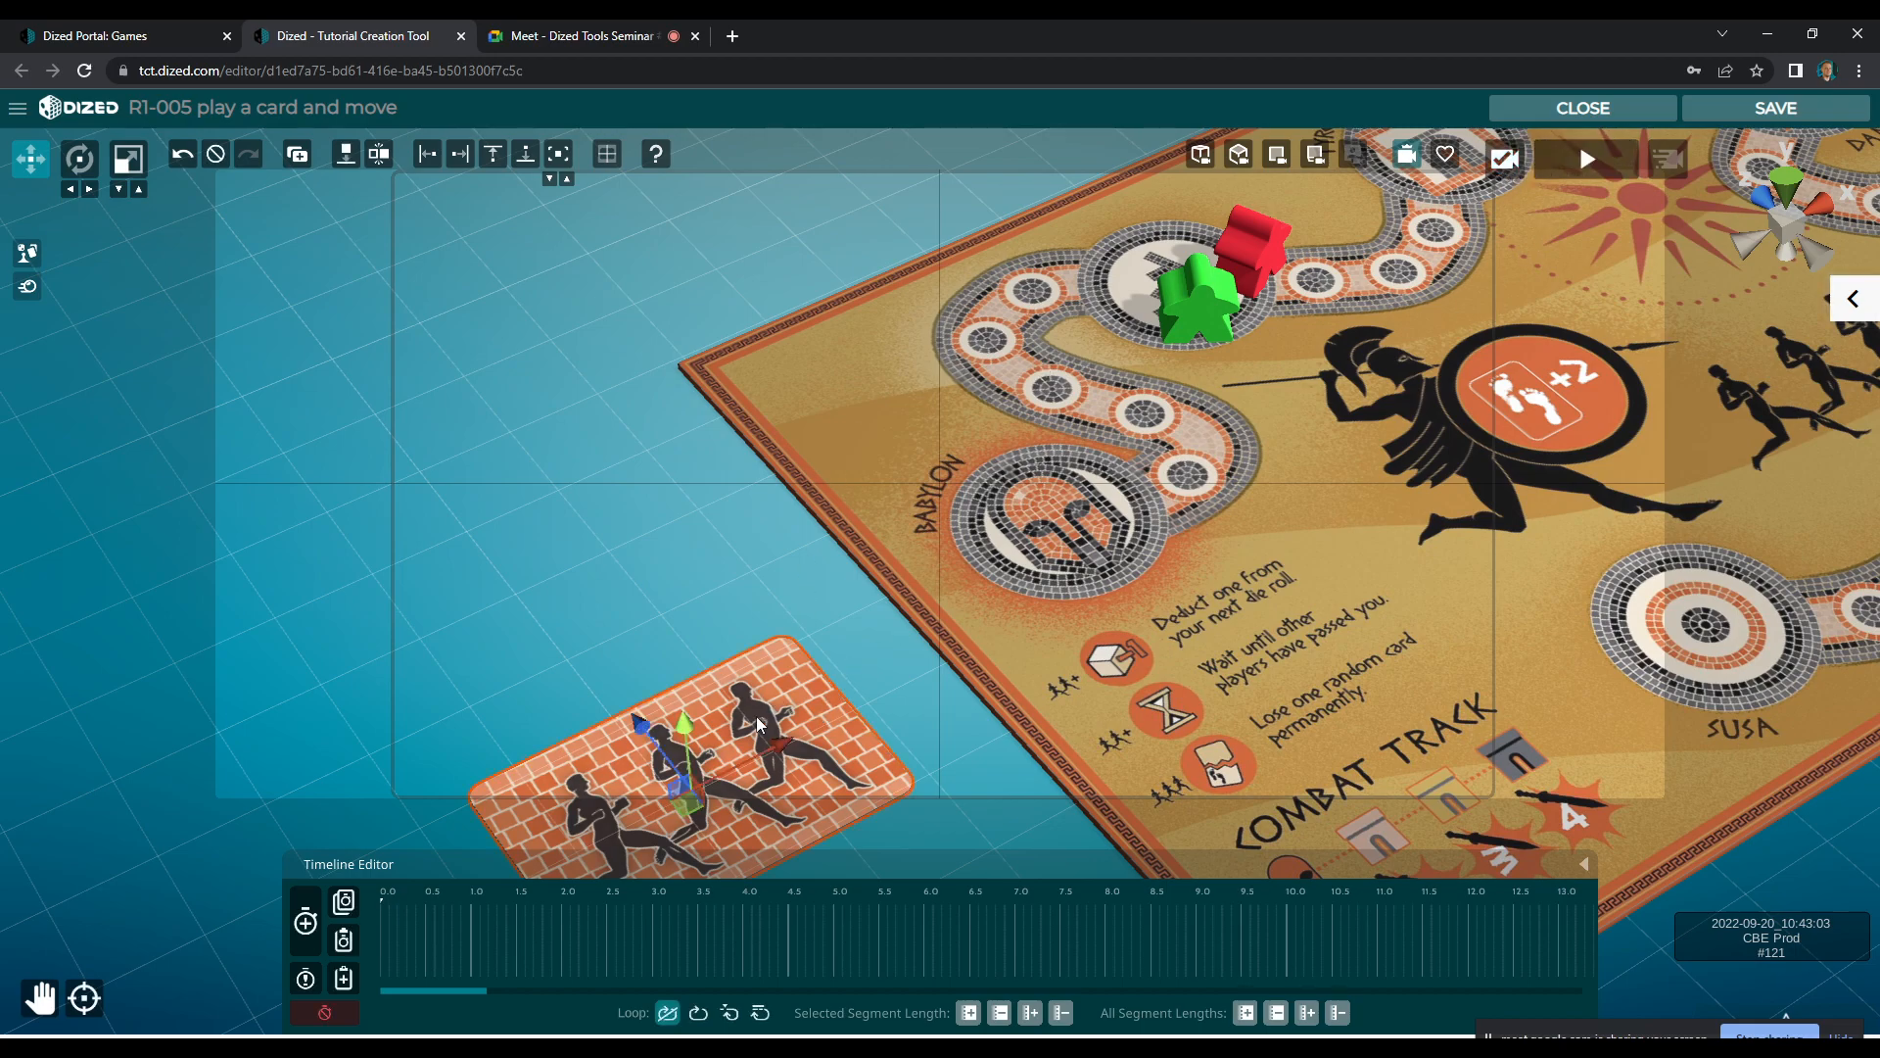
{"action": "left_click", "coordinate": [306, 922]}
{"action": "left_click_drag", "start_coordinate": [691, 739], "coordinate": [629, 571]}
{"action": "key", "text": "e"}
{"action": "key", "text": "w"}
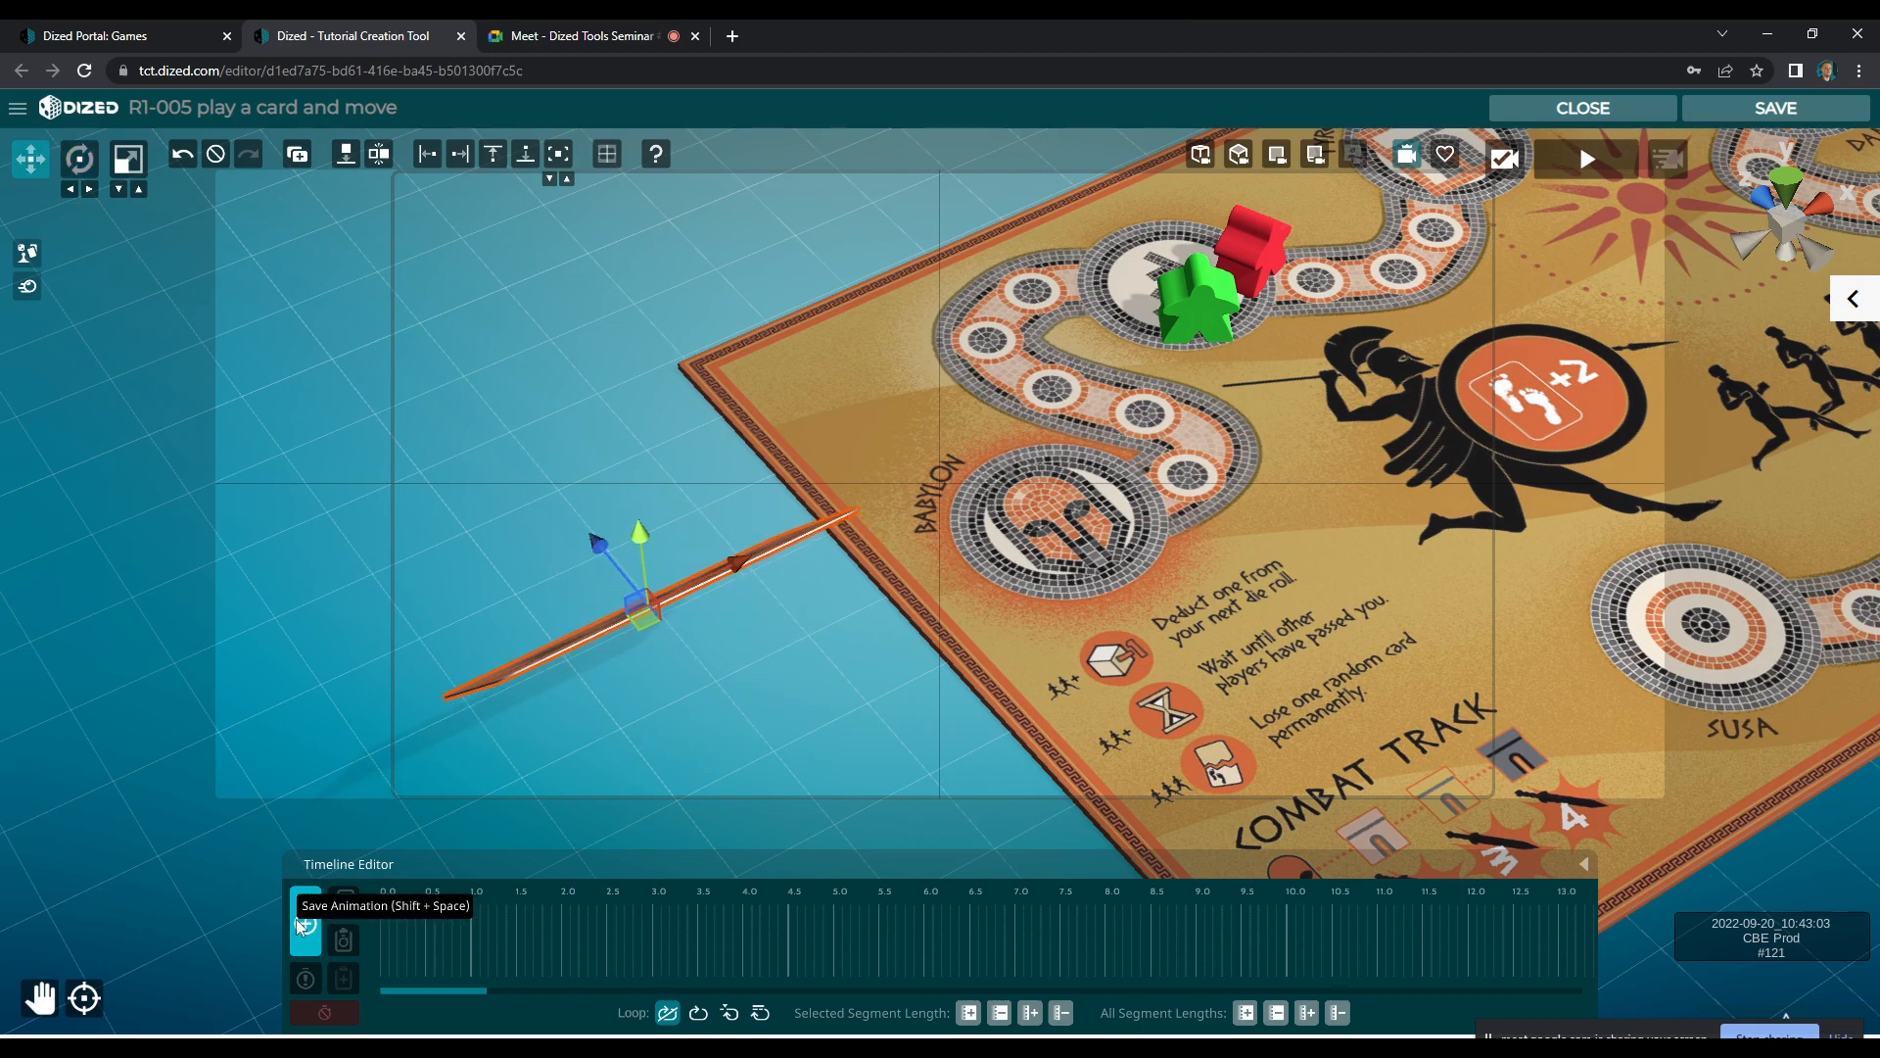
Record a second segment that turns the raised card to show its number 1 face
{"action": "key", "text": "e"}
{"action": "left_click_drag", "start_coordinate": [657, 547], "coordinate": [584, 487]}
{"action": "key", "text": "w"}
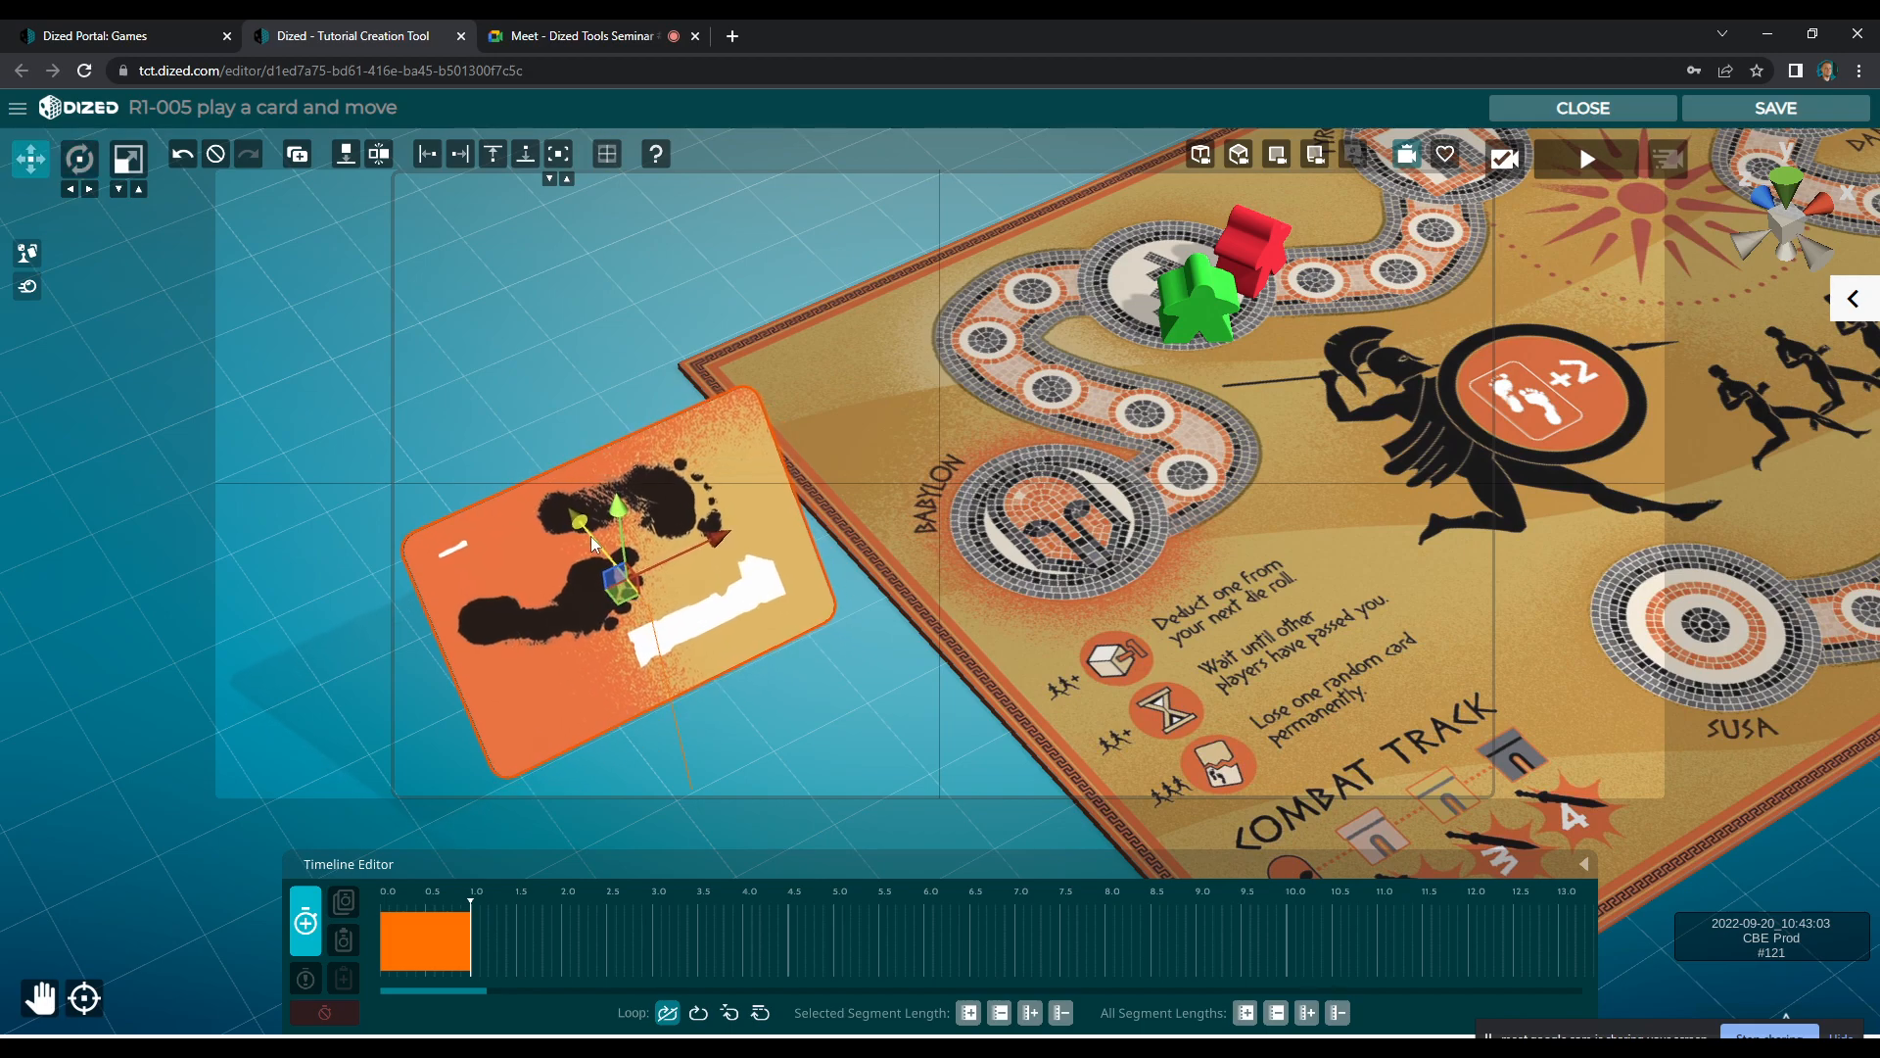
{"action": "left_click", "coordinate": [304, 922]}
Record a third segment that lays the number 1 card face up on the table beside the board
{"action": "key", "text": "e"}
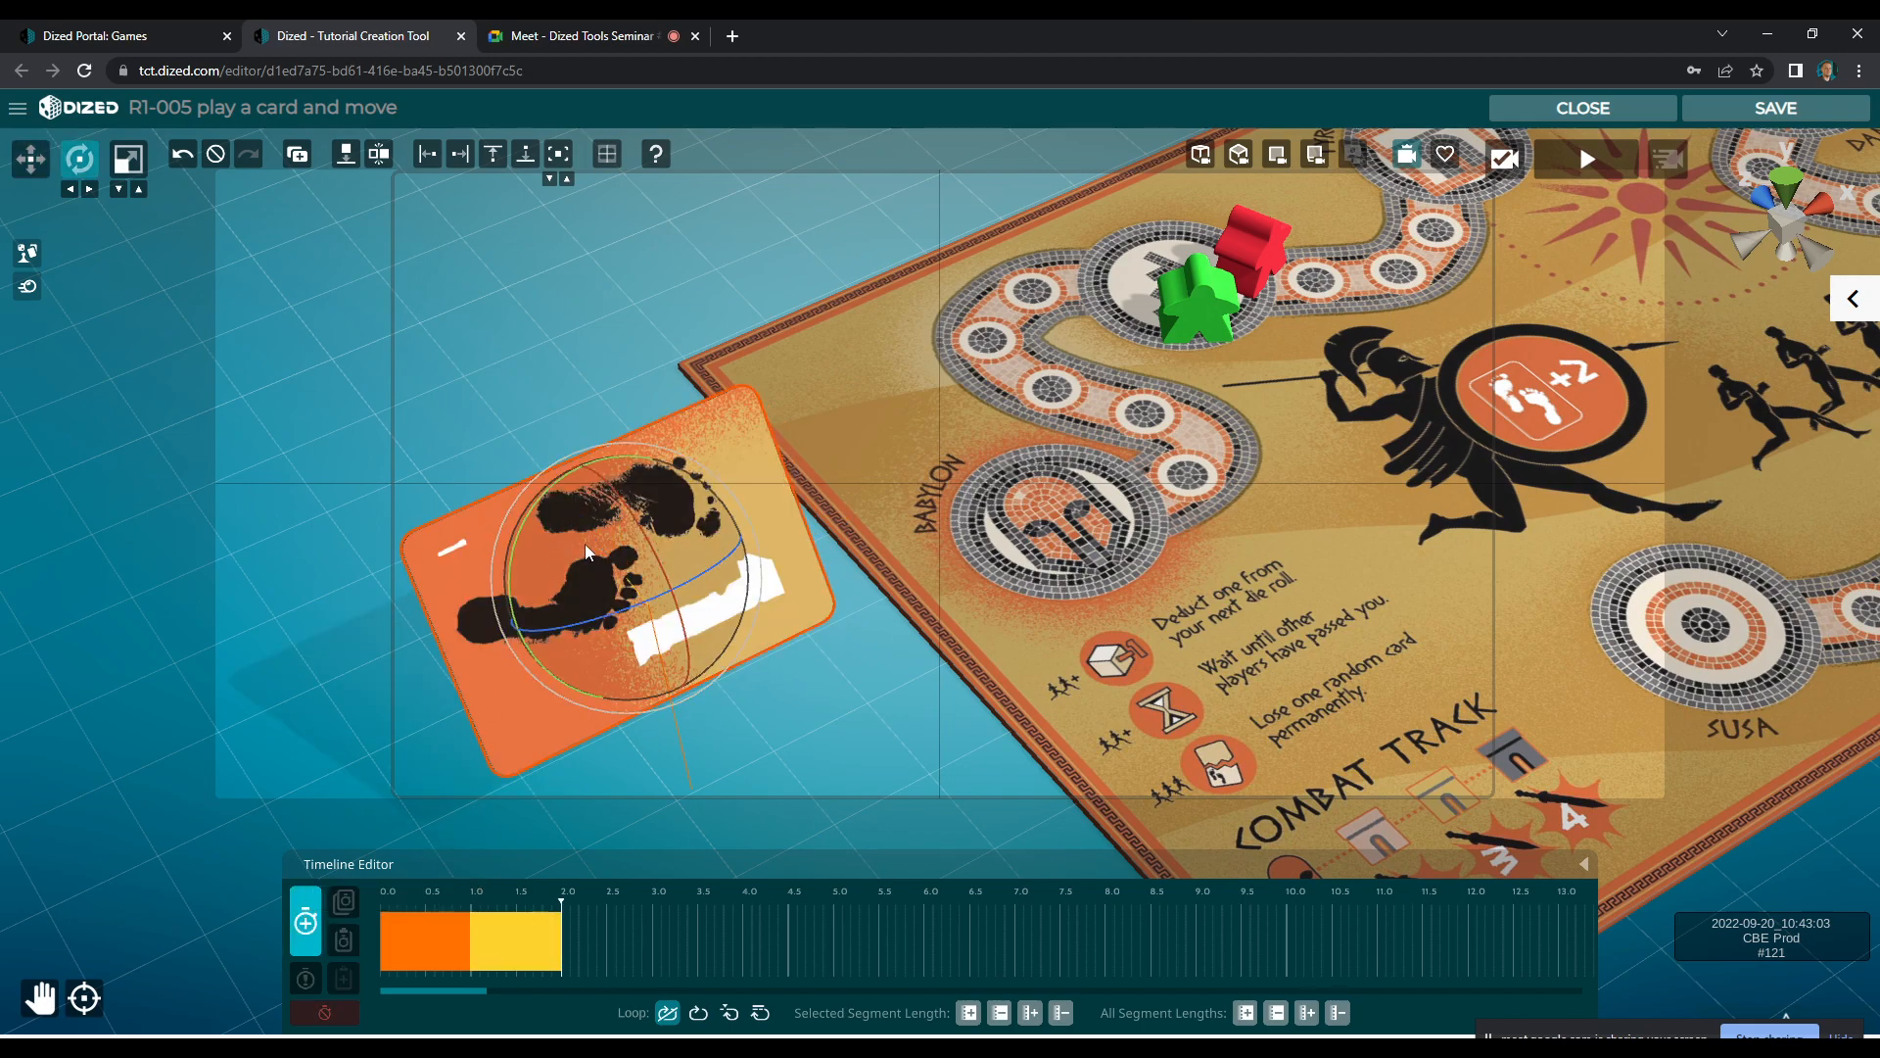
{"action": "left_click_drag", "start_coordinate": [574, 492], "coordinate": [642, 744]}
{"action": "key", "text": "w"}
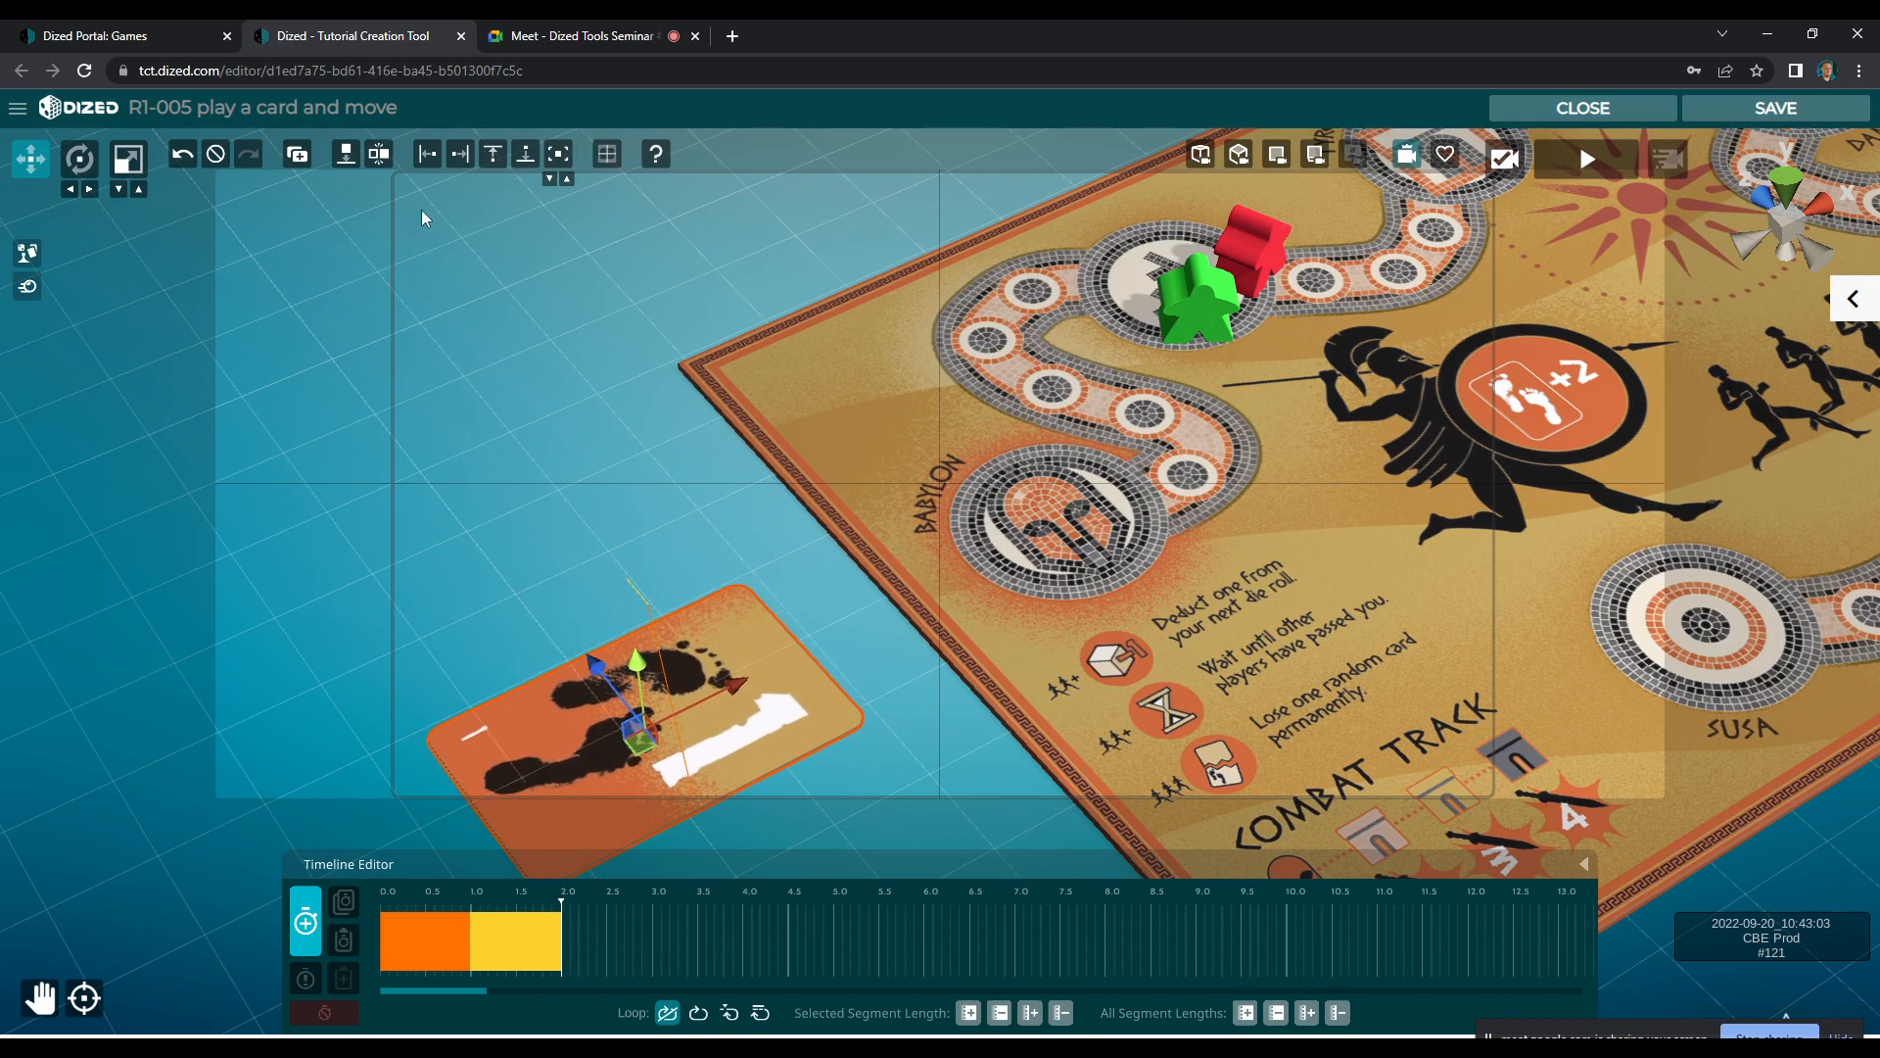
{"action": "mouse_move", "coordinate": [603, 676]}
{"action": "left_mouse_down"}
{"action": "mouse_move", "coordinate": [581, 647]}
{"action": "mouse_move", "coordinate": [619, 645]}
{"action": "left_mouse_up"}
{"action": "key", "text": "e"}
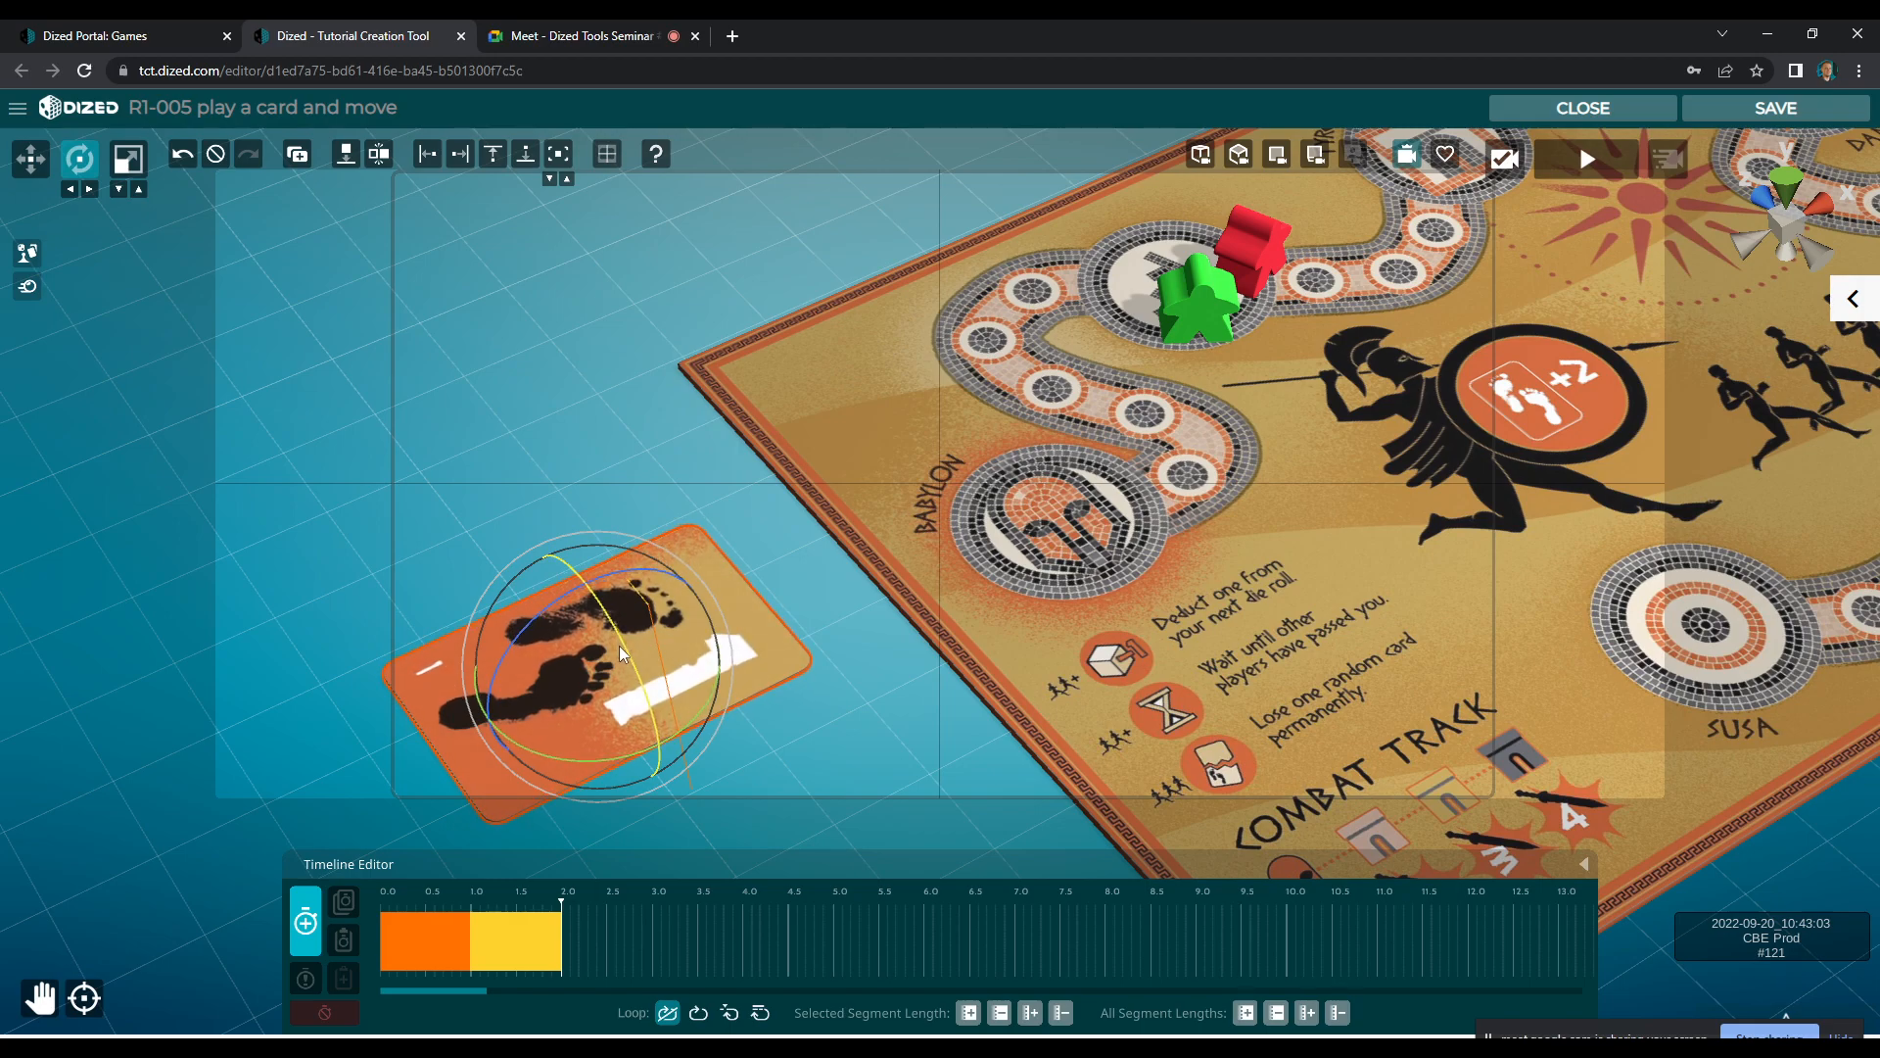
{"action": "left_click", "coordinate": [303, 925]}
Shorten the card's flip segments so they run from about 0.5 s to 1.4 s, and set the card to loop after all animations
{"action": "left_click", "coordinate": [437, 920]}
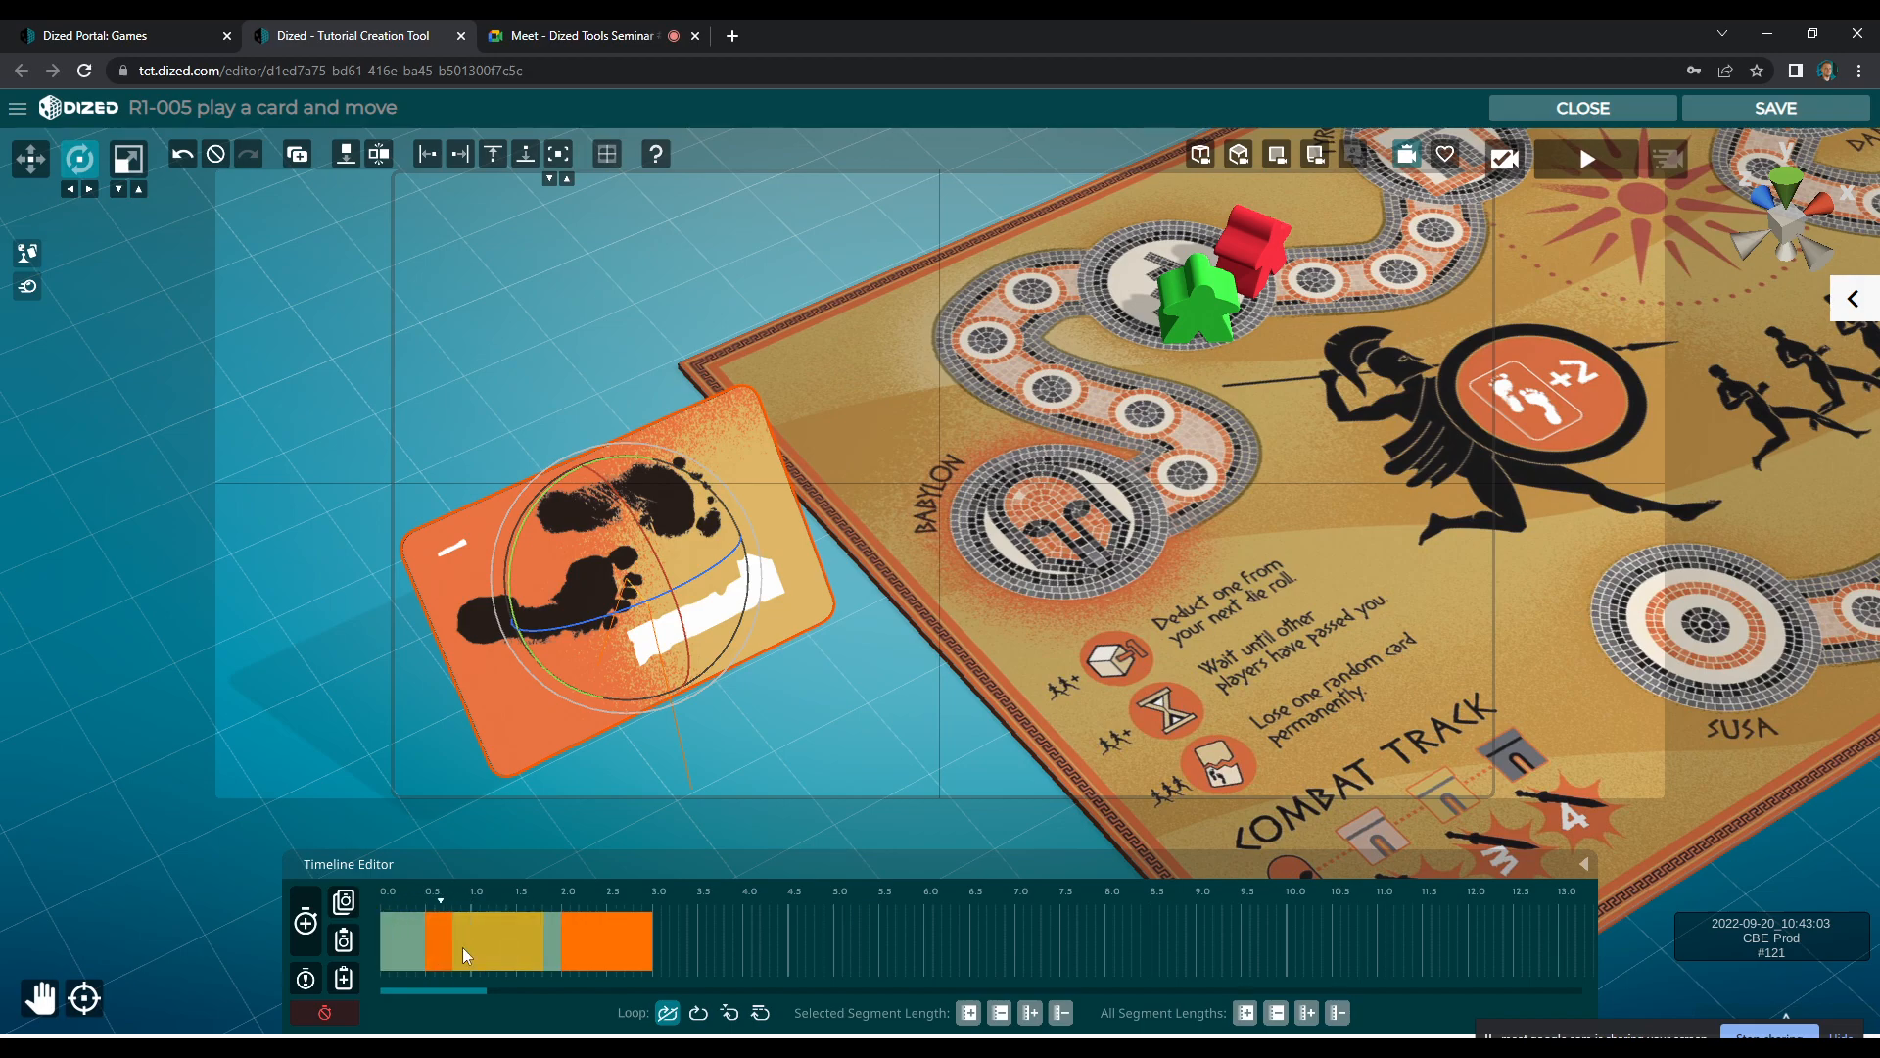
{"action": "left_click_drag", "start_coordinate": [508, 948], "coordinate": [474, 948]}
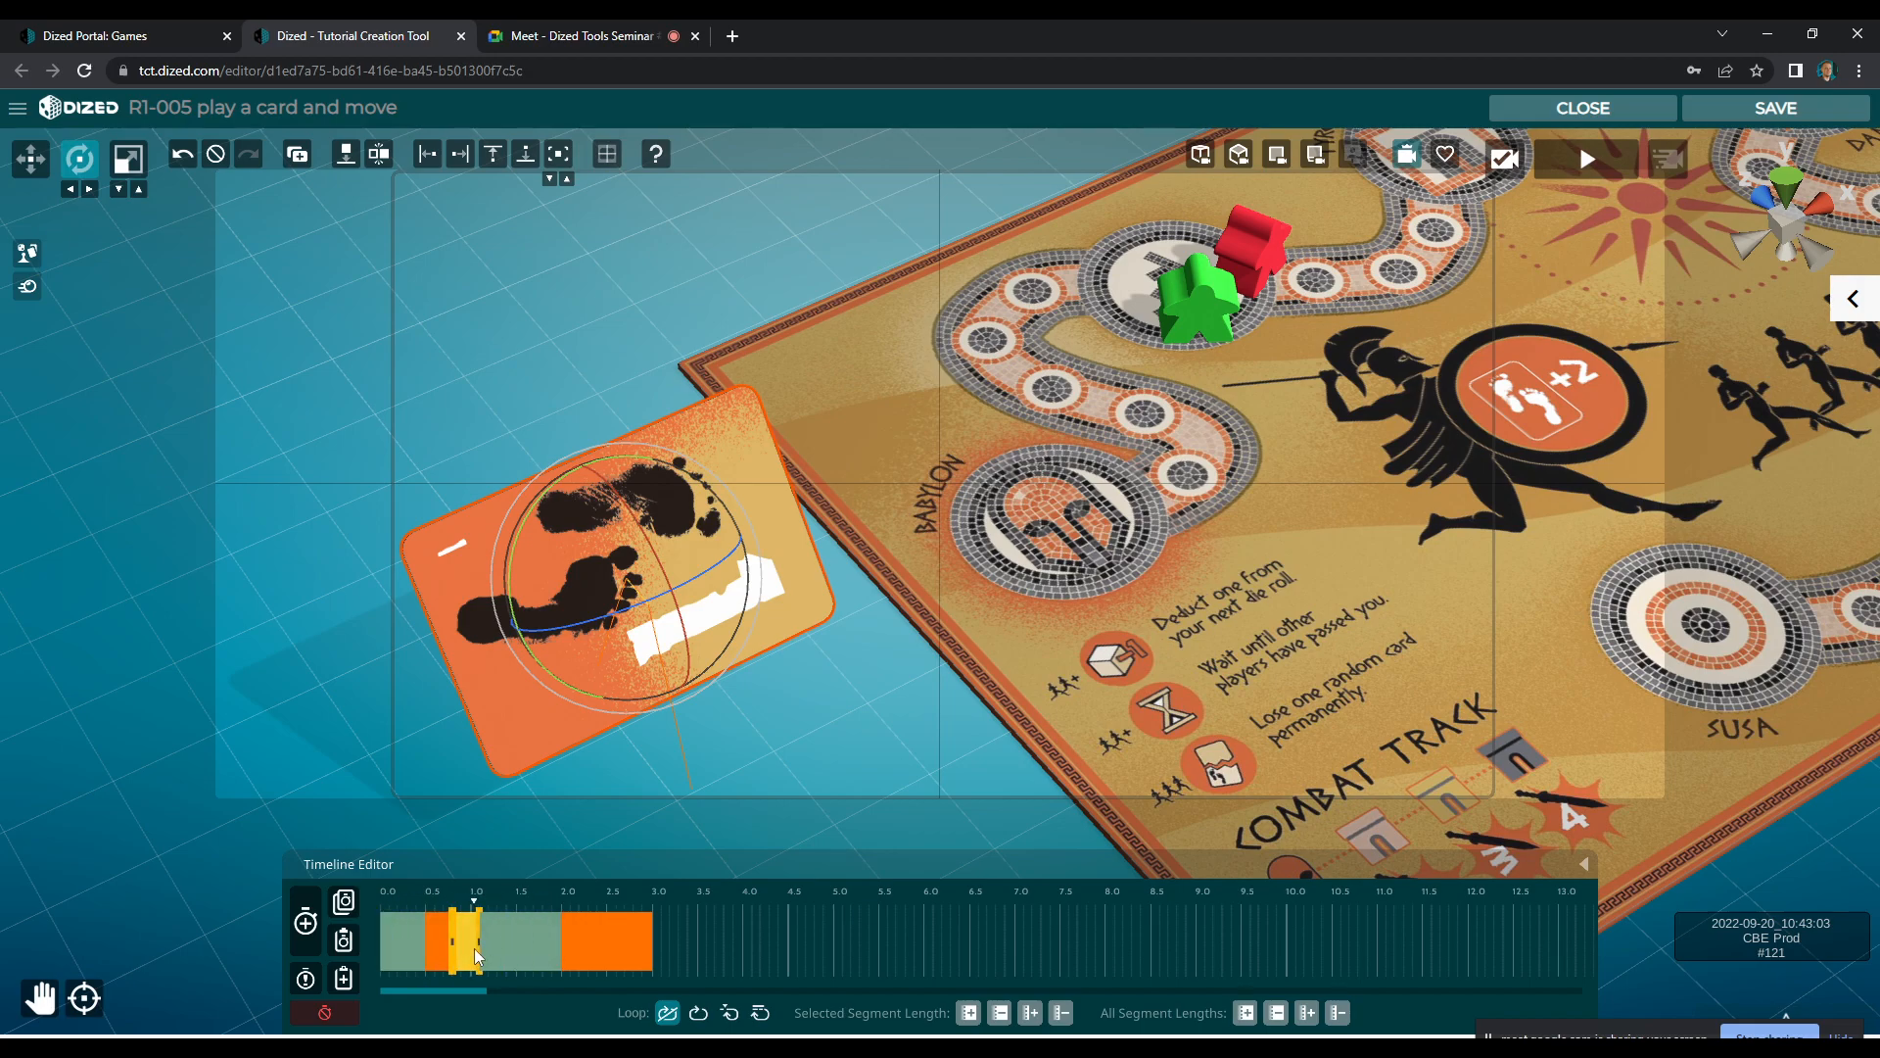
{"action": "left_click_drag", "start_coordinate": [631, 959], "coordinate": [508, 953]}
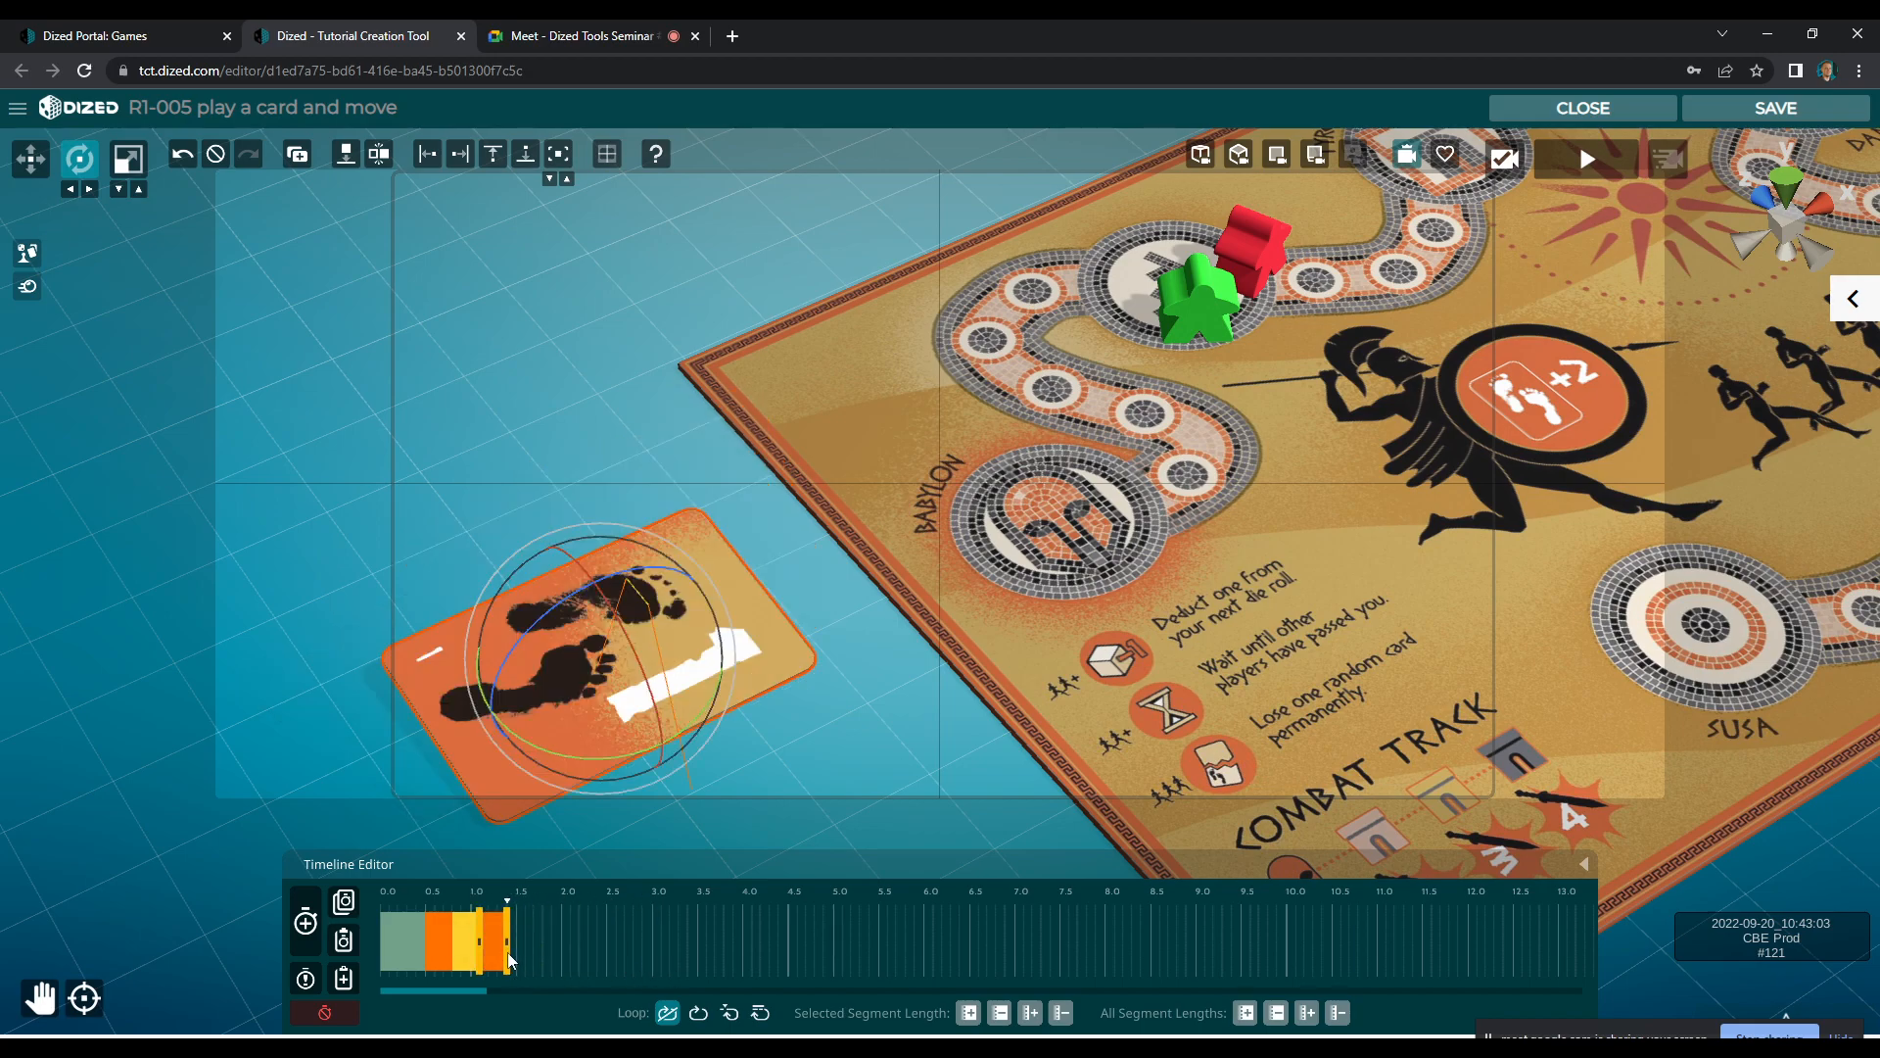
{"action": "left_click", "coordinate": [730, 1014]}
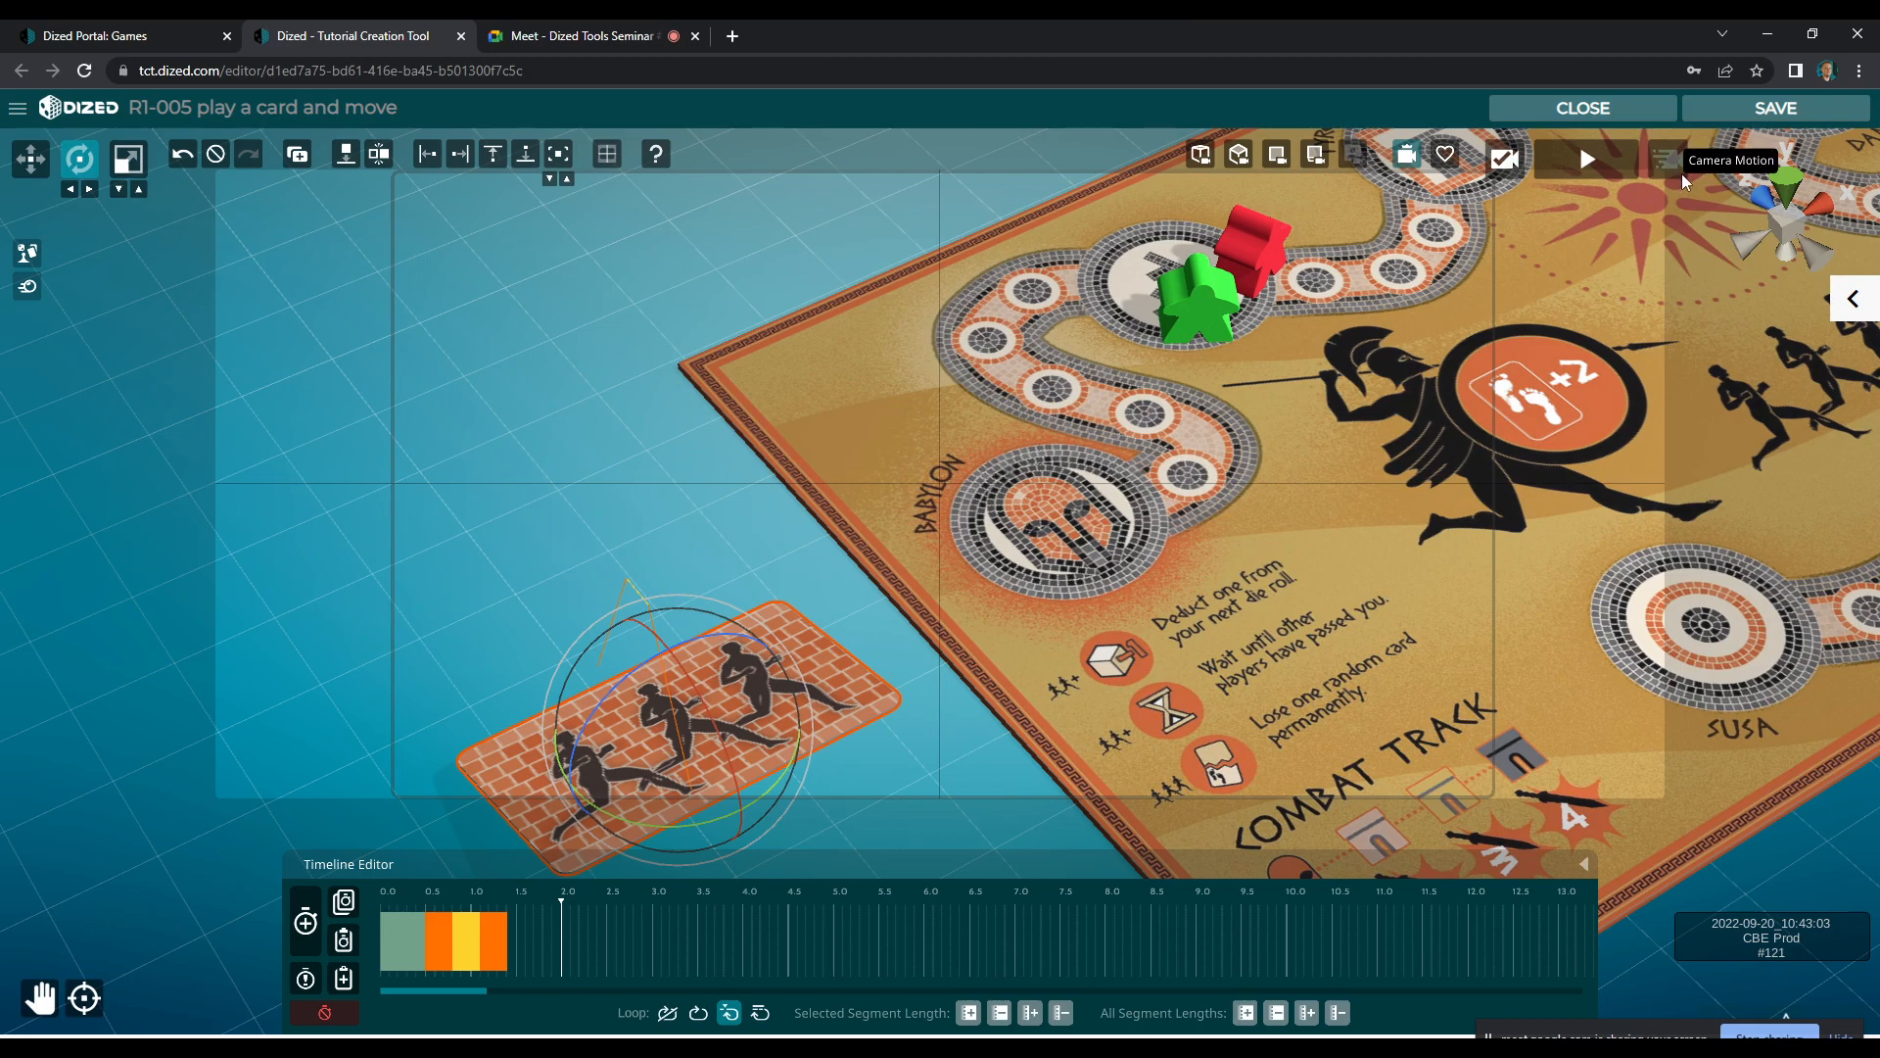
{"action": "left_click", "coordinate": [1597, 162]}
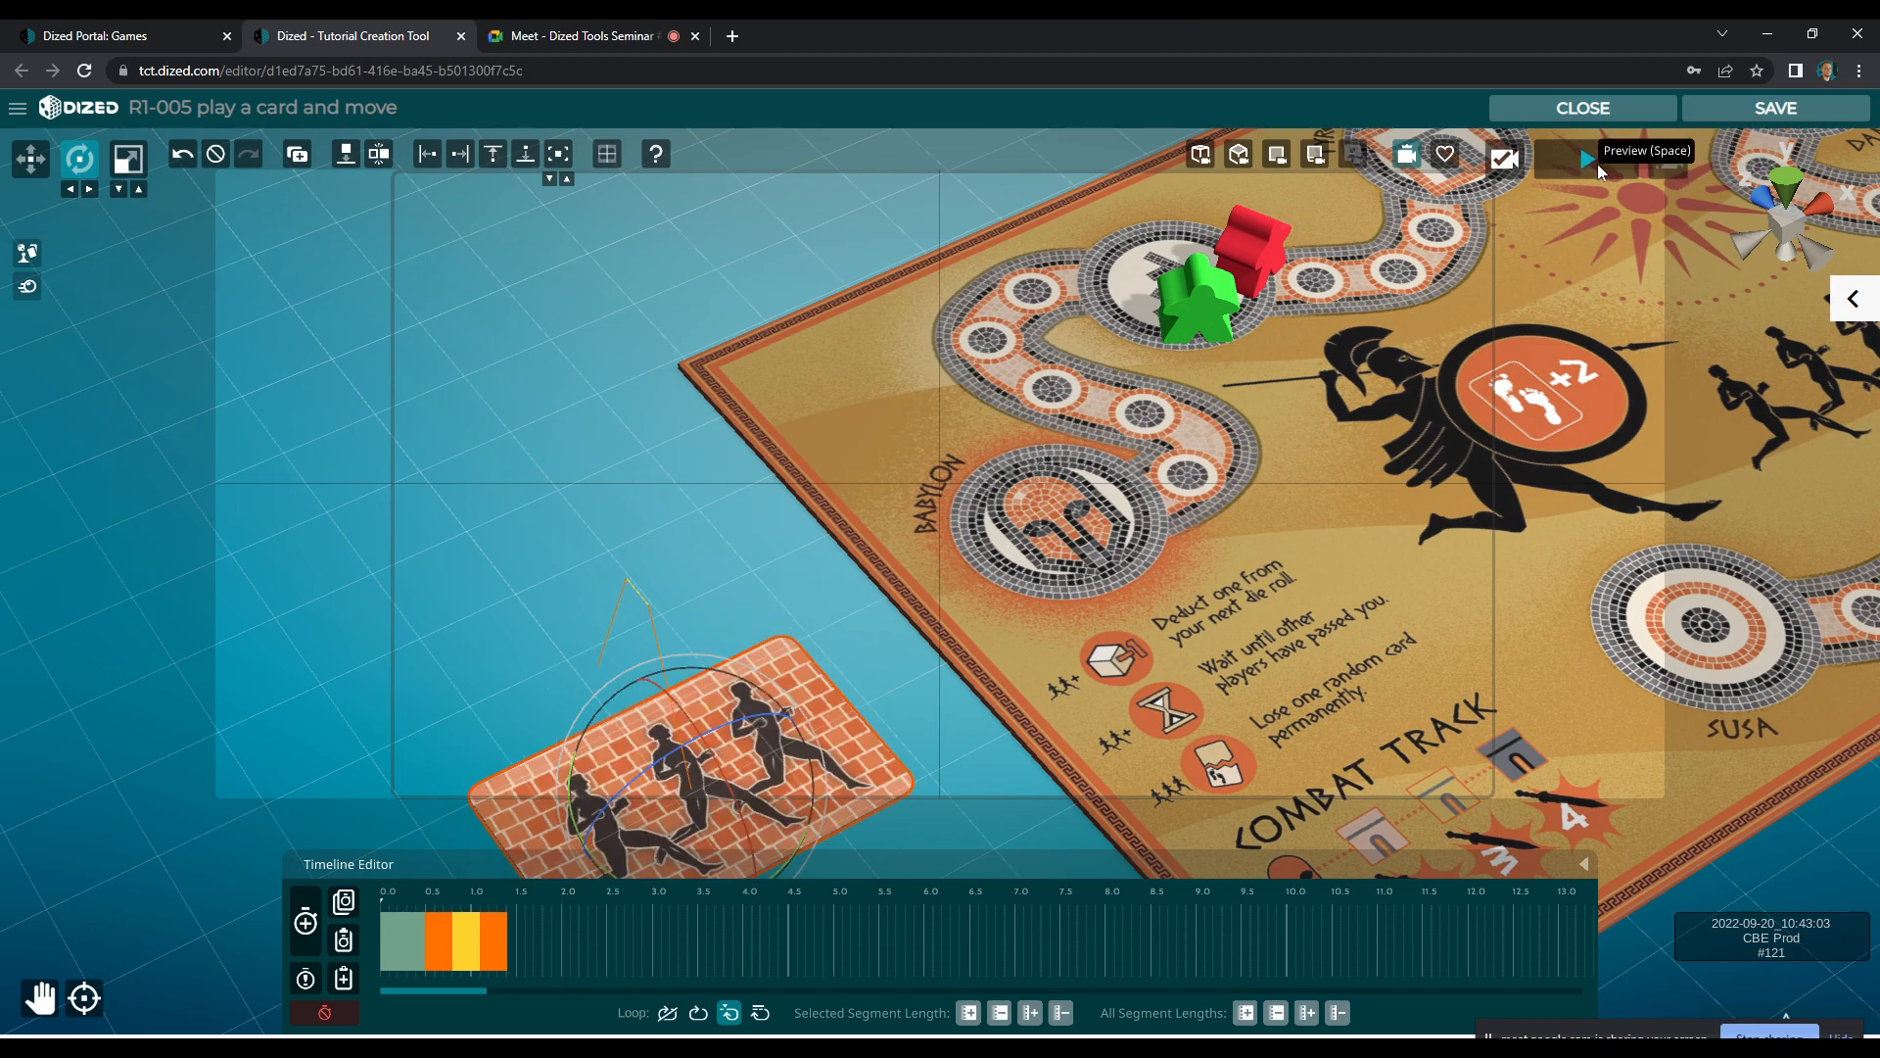
{"action": "left_click", "coordinate": [1596, 163]}
Record a first animation segment for the red meeple that turns it along the track and lifts it off its starting space
{"action": "left_click", "coordinate": [1259, 250]}
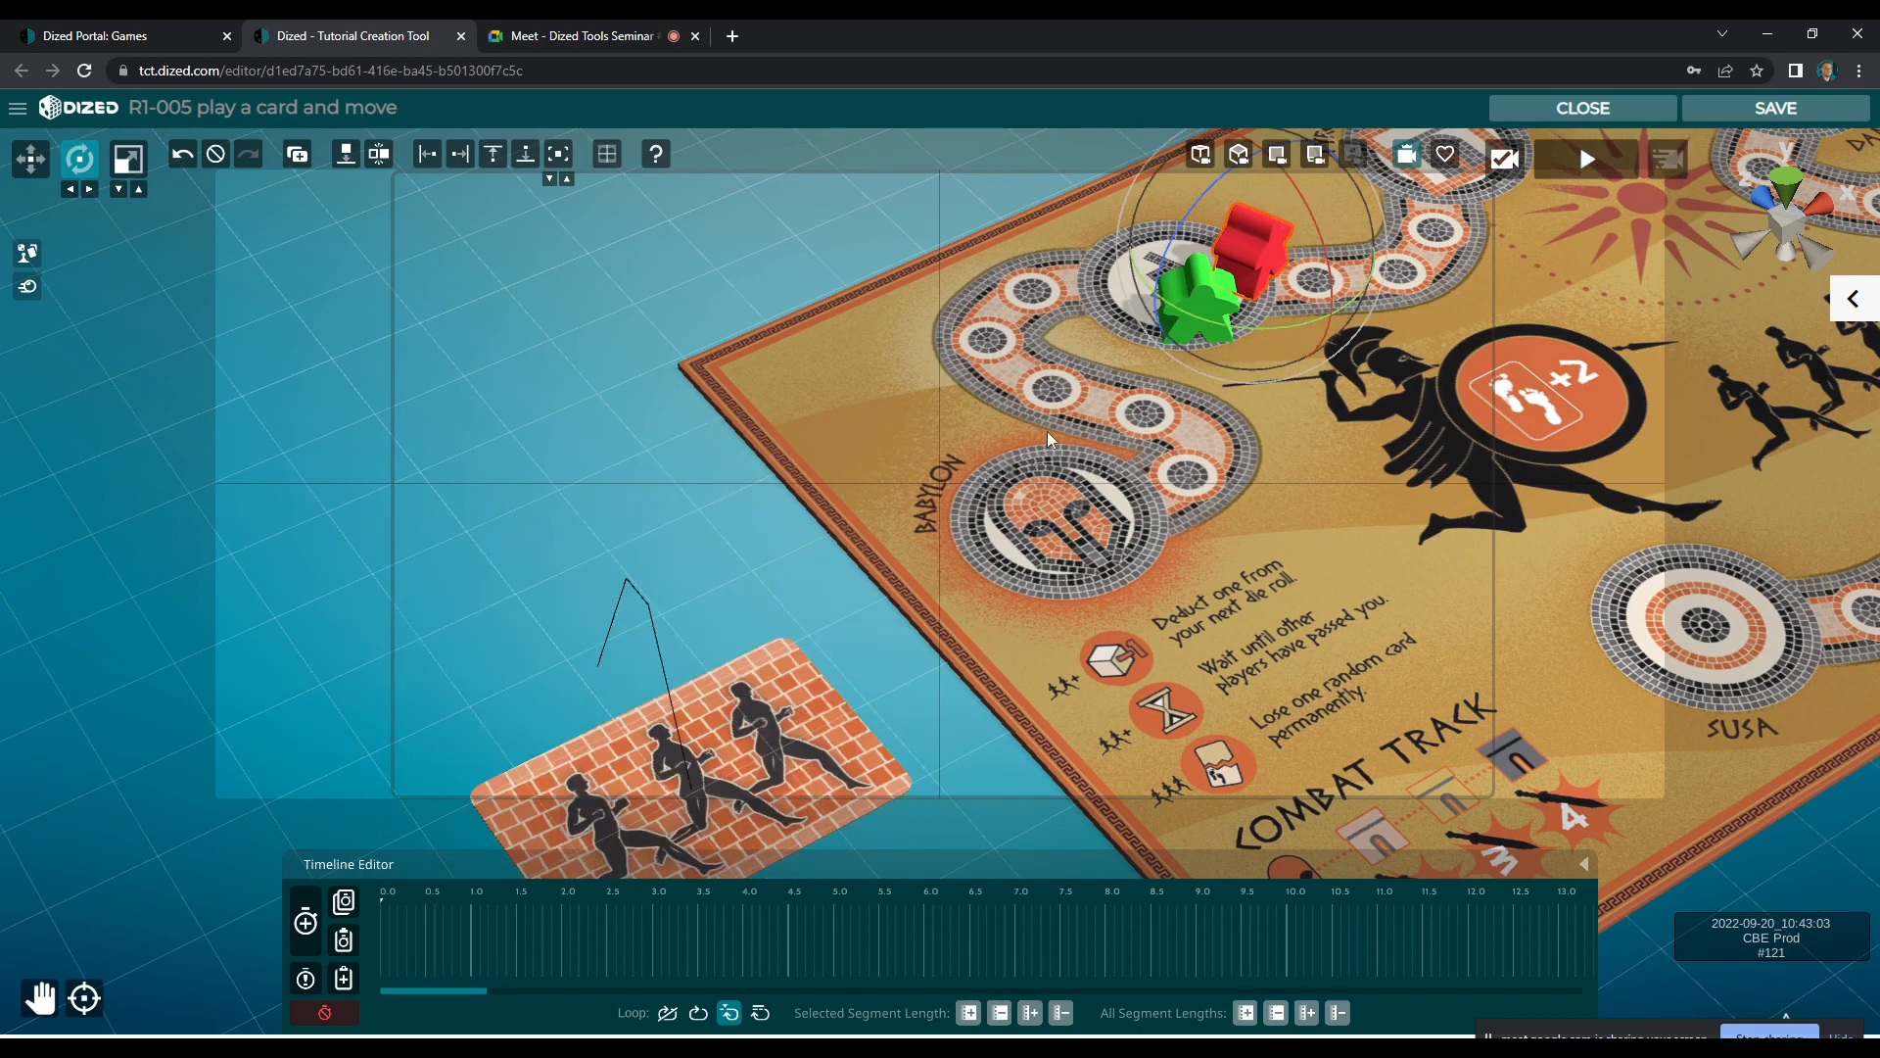
{"action": "left_click", "coordinate": [307, 937]}
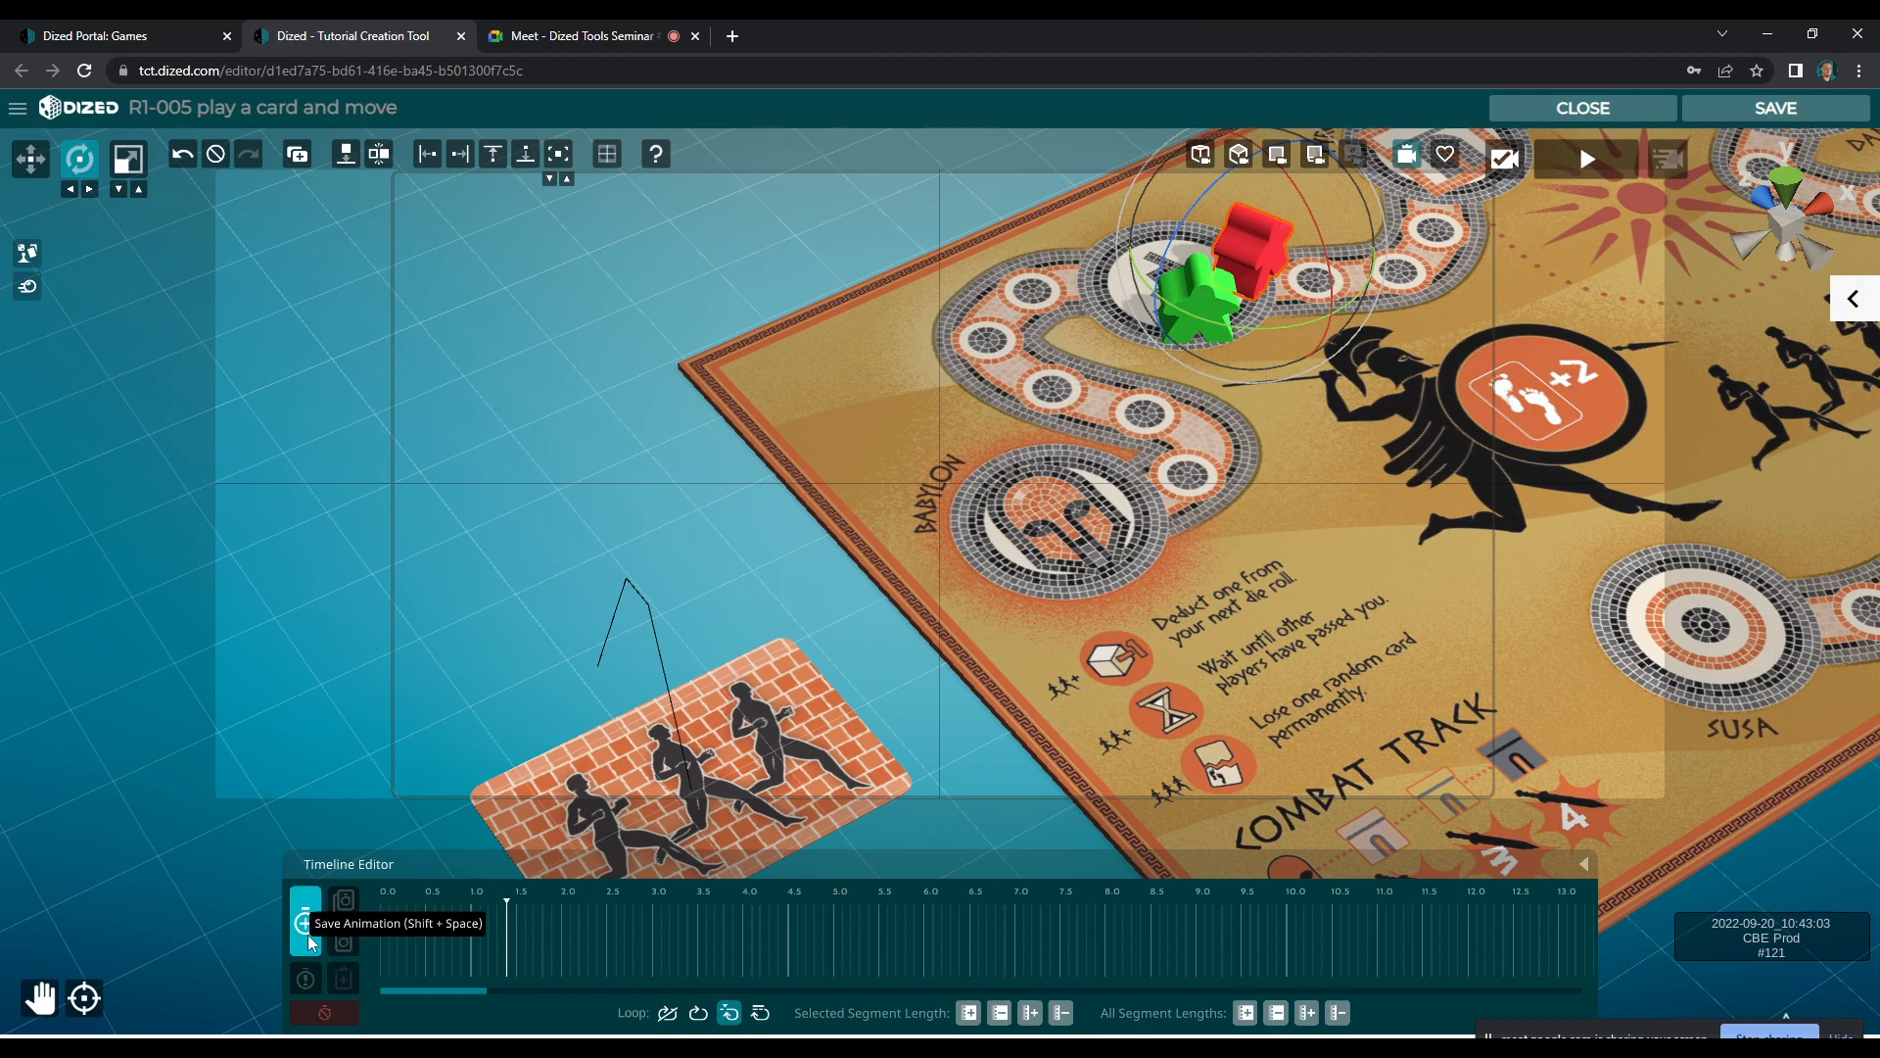
{"action": "key", "text": "w"}
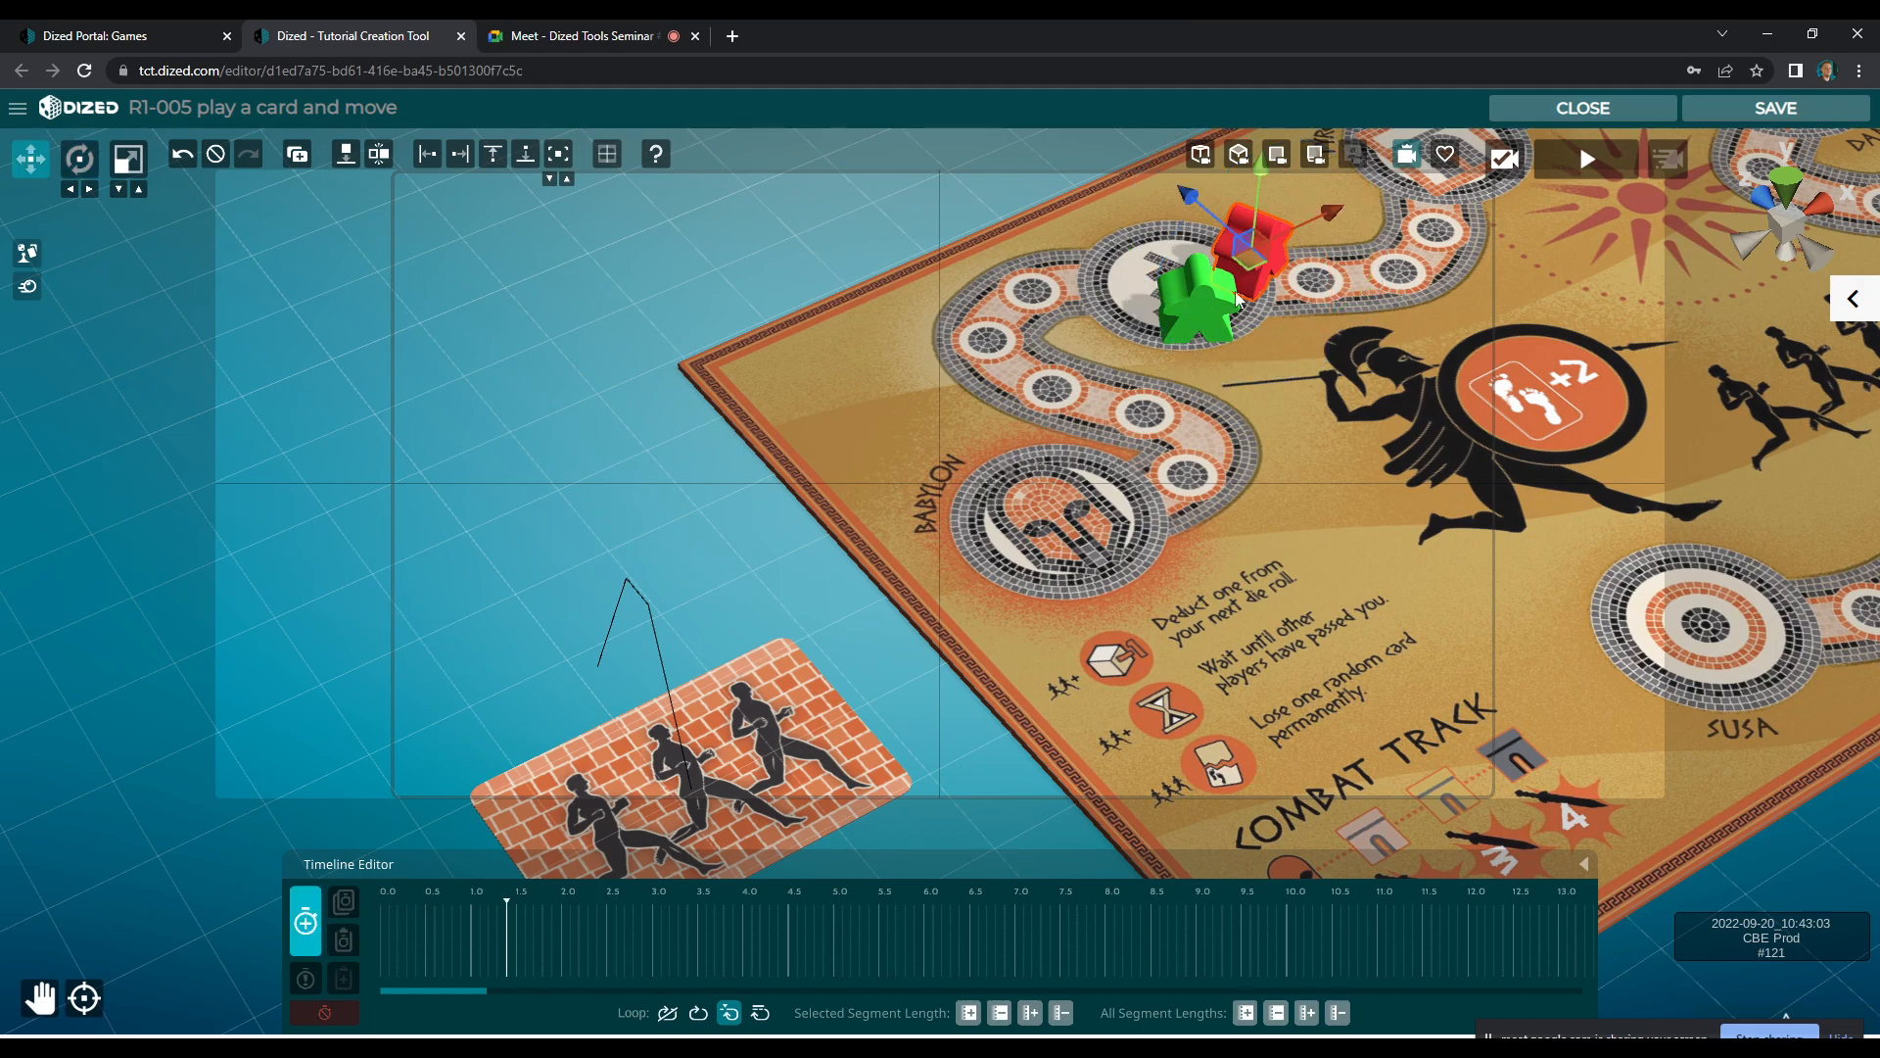
{"action": "key", "text": "x"}
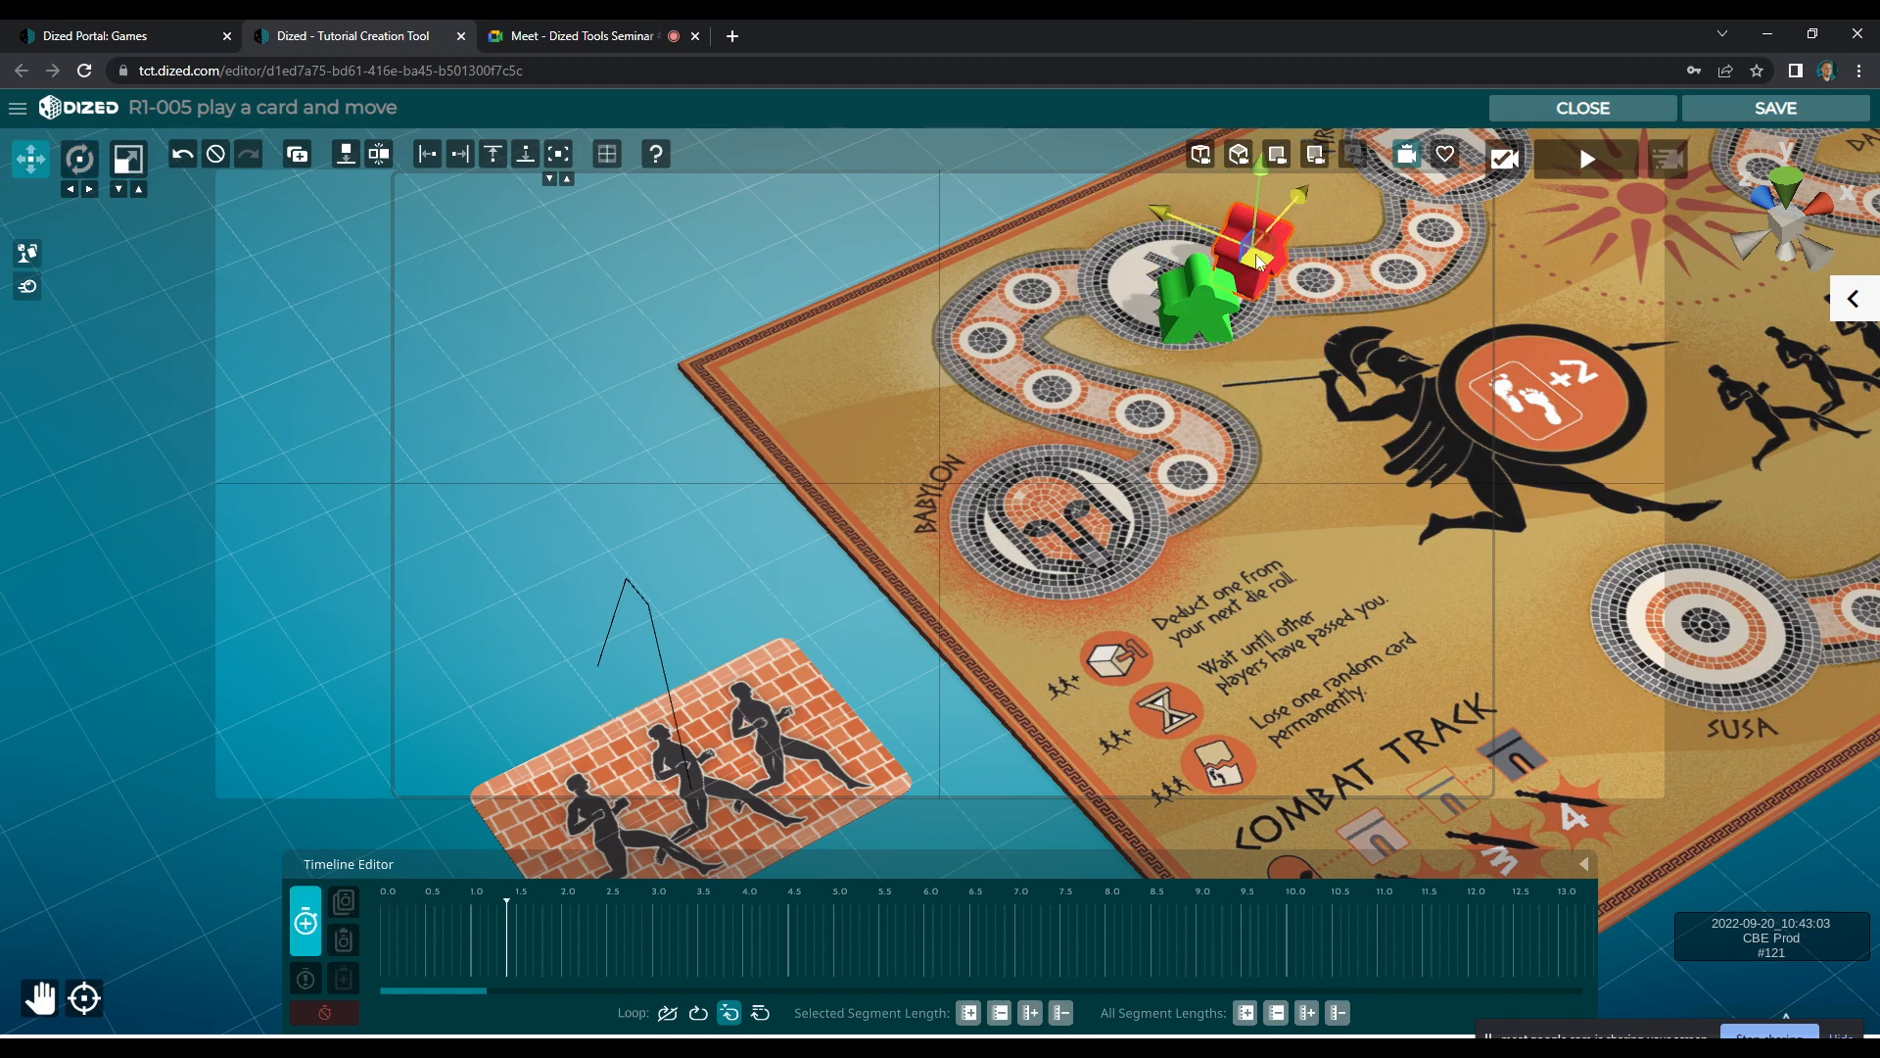
{"action": "key", "text": "e"}
{"action": "left_click_drag", "start_coordinate": [1272, 304], "coordinate": [1310, 290]}
{"action": "left_click_drag", "start_coordinate": [1354, 186], "coordinate": [1343, 169]}
{"action": "key", "text": "w"}
{"action": "left_click_drag", "start_coordinate": [1263, 239], "coordinate": [1293, 230]}
{"action": "left_click", "coordinate": [306, 922]}
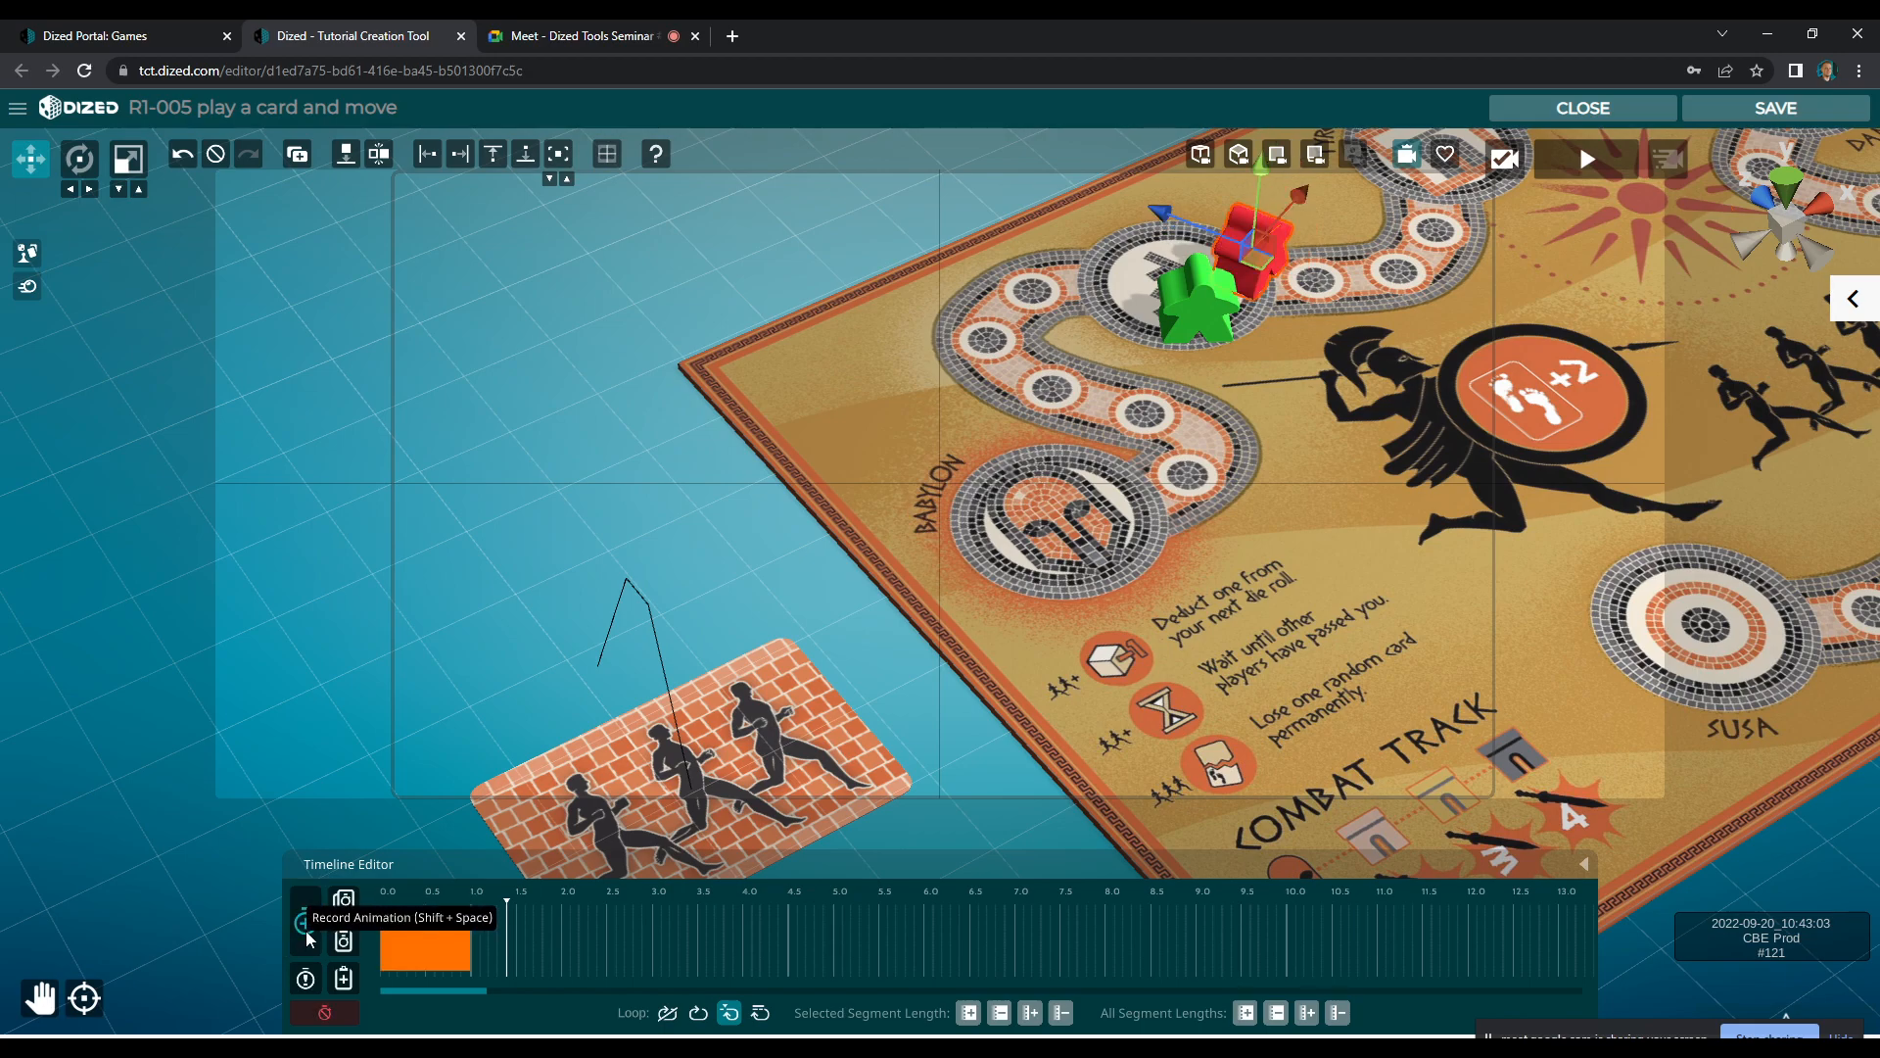
Record a second segment that sets the red meeple down on the next round track space, turned slightly to follow the path
{"action": "left_click", "coordinate": [308, 923]}
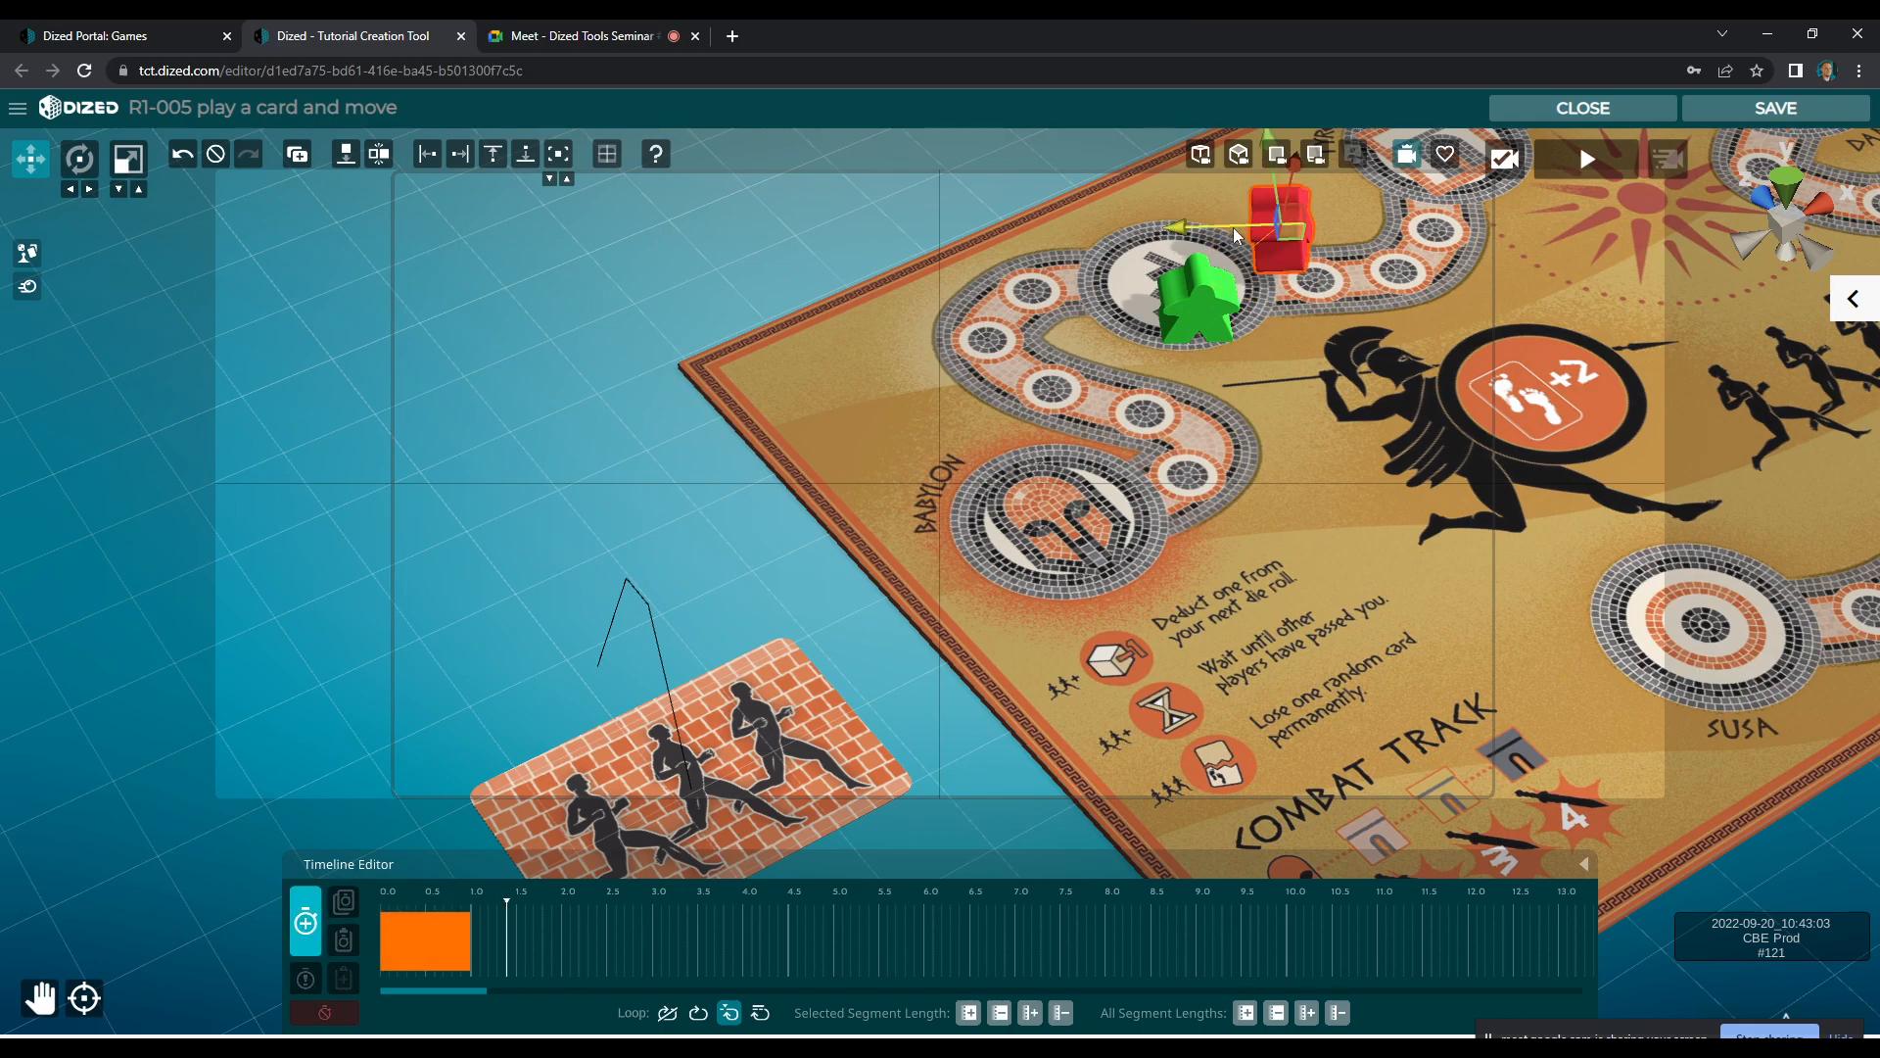
{"action": "key", "text": "e"}
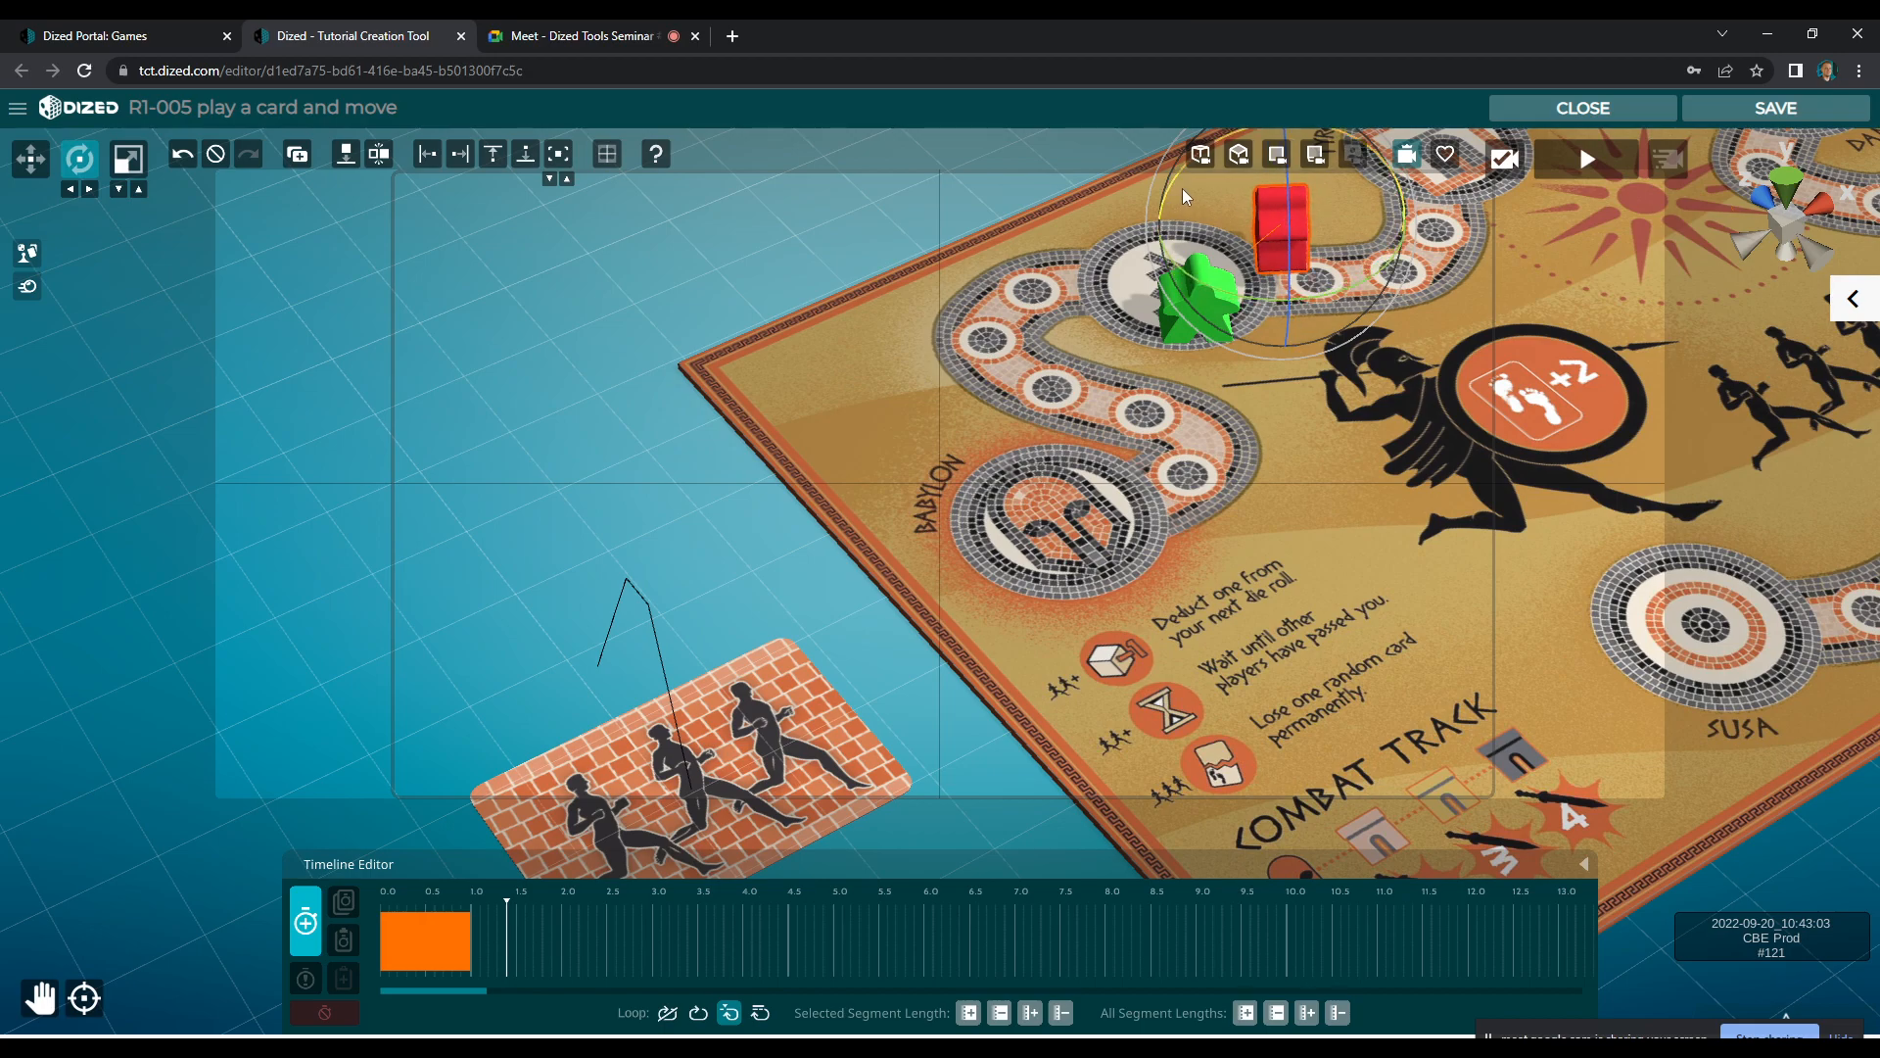
{"action": "key", "text": "w"}
{"action": "left_click_drag", "start_coordinate": [1284, 196], "coordinate": [1318, 227]}
{"action": "key", "text": "e"}
{"action": "left_click_drag", "start_coordinate": [1305, 326], "coordinate": [1316, 326]}
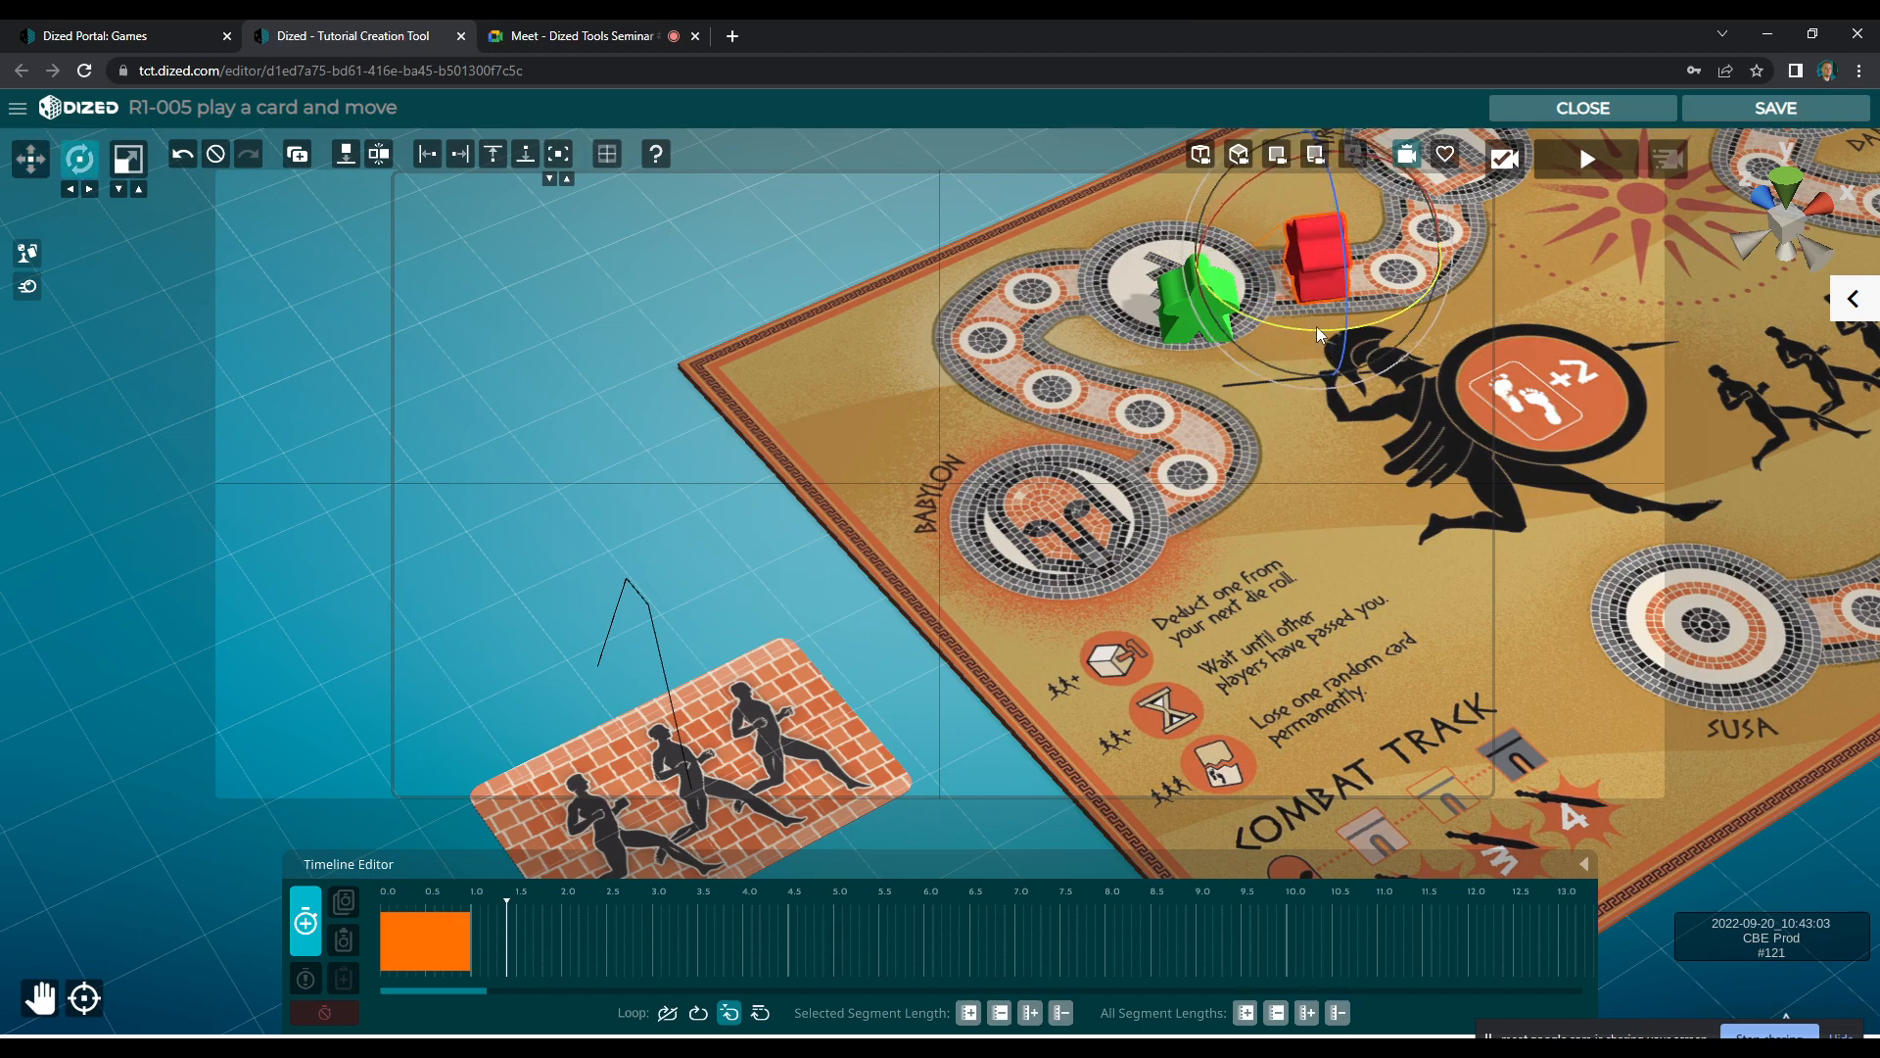
{"action": "left_click", "coordinate": [315, 943]}
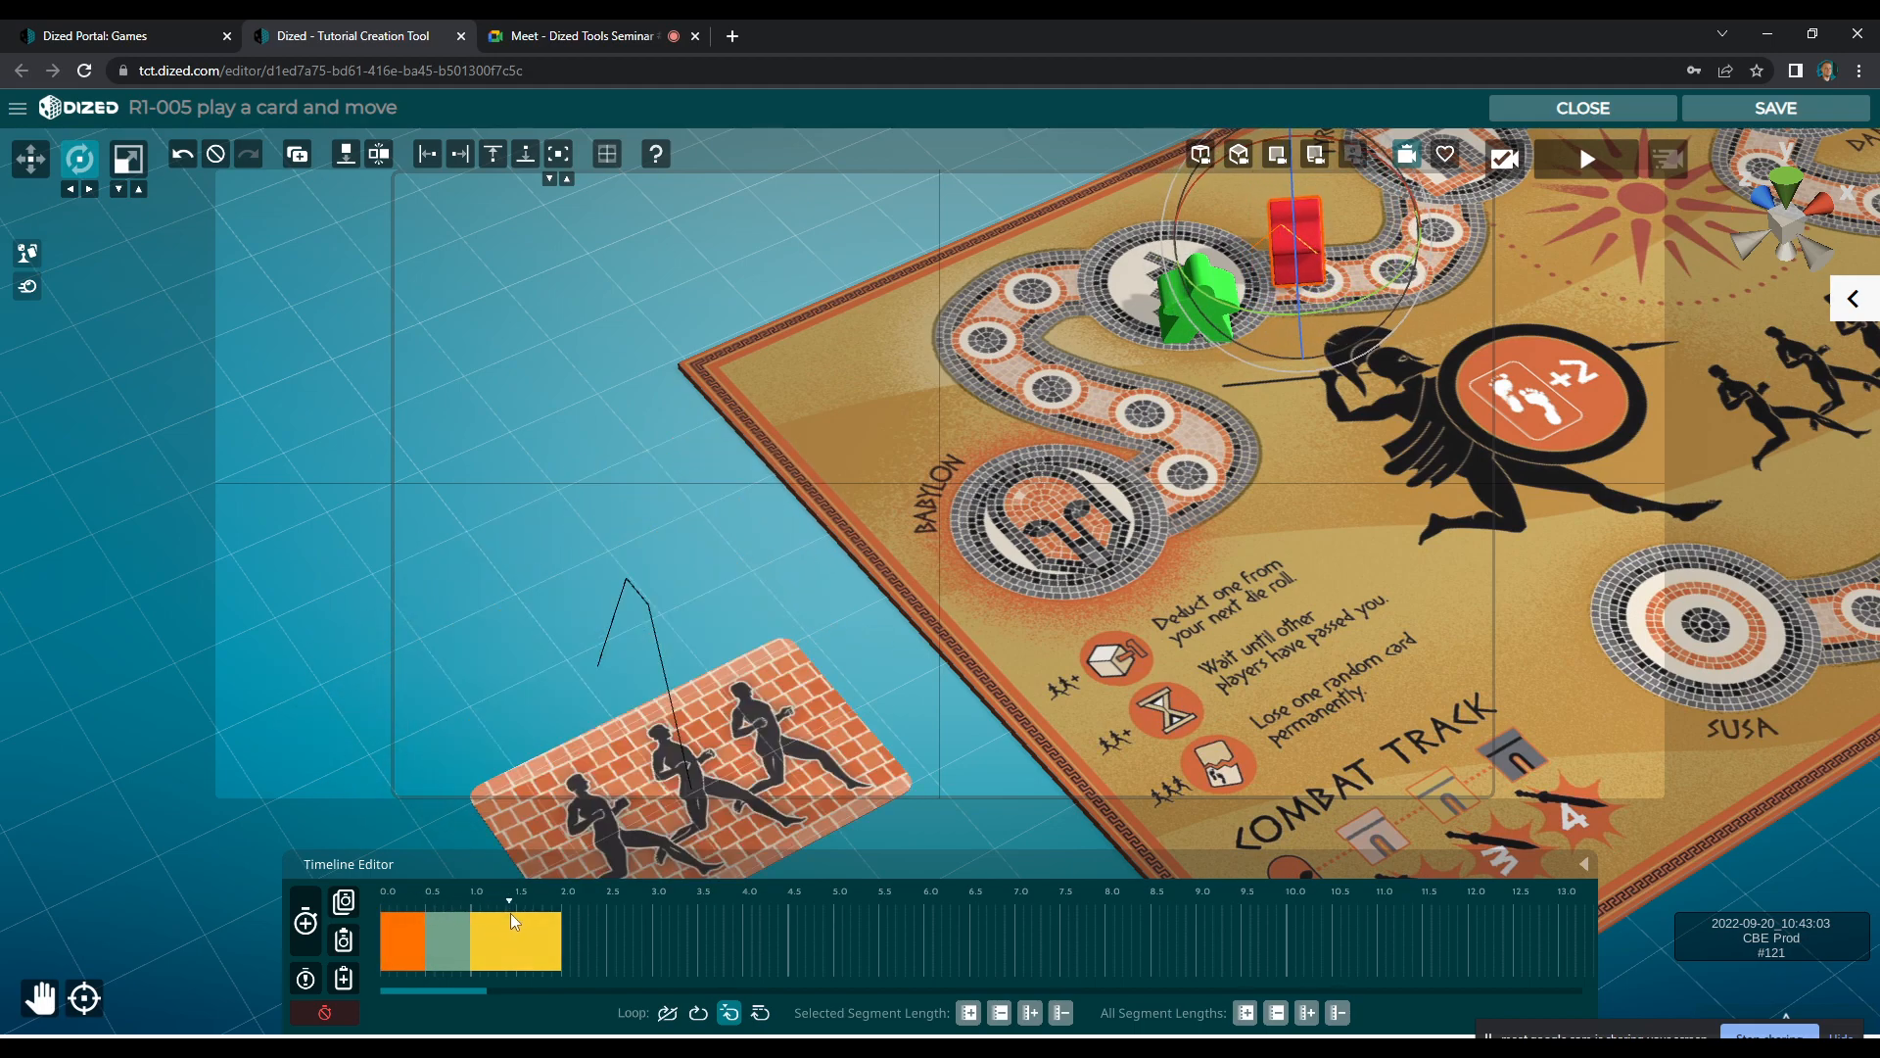
Retime the red meeple's two segments to 0.5 s each, starting at 1.5 s and ending at 2.5 s
{"action": "scroll", "coordinate": [444, 938], "scroll_direction": "up", "scroll_amount": 10}
{"action": "left_click_drag", "start_coordinate": [525, 950], "coordinate": [554, 950]}
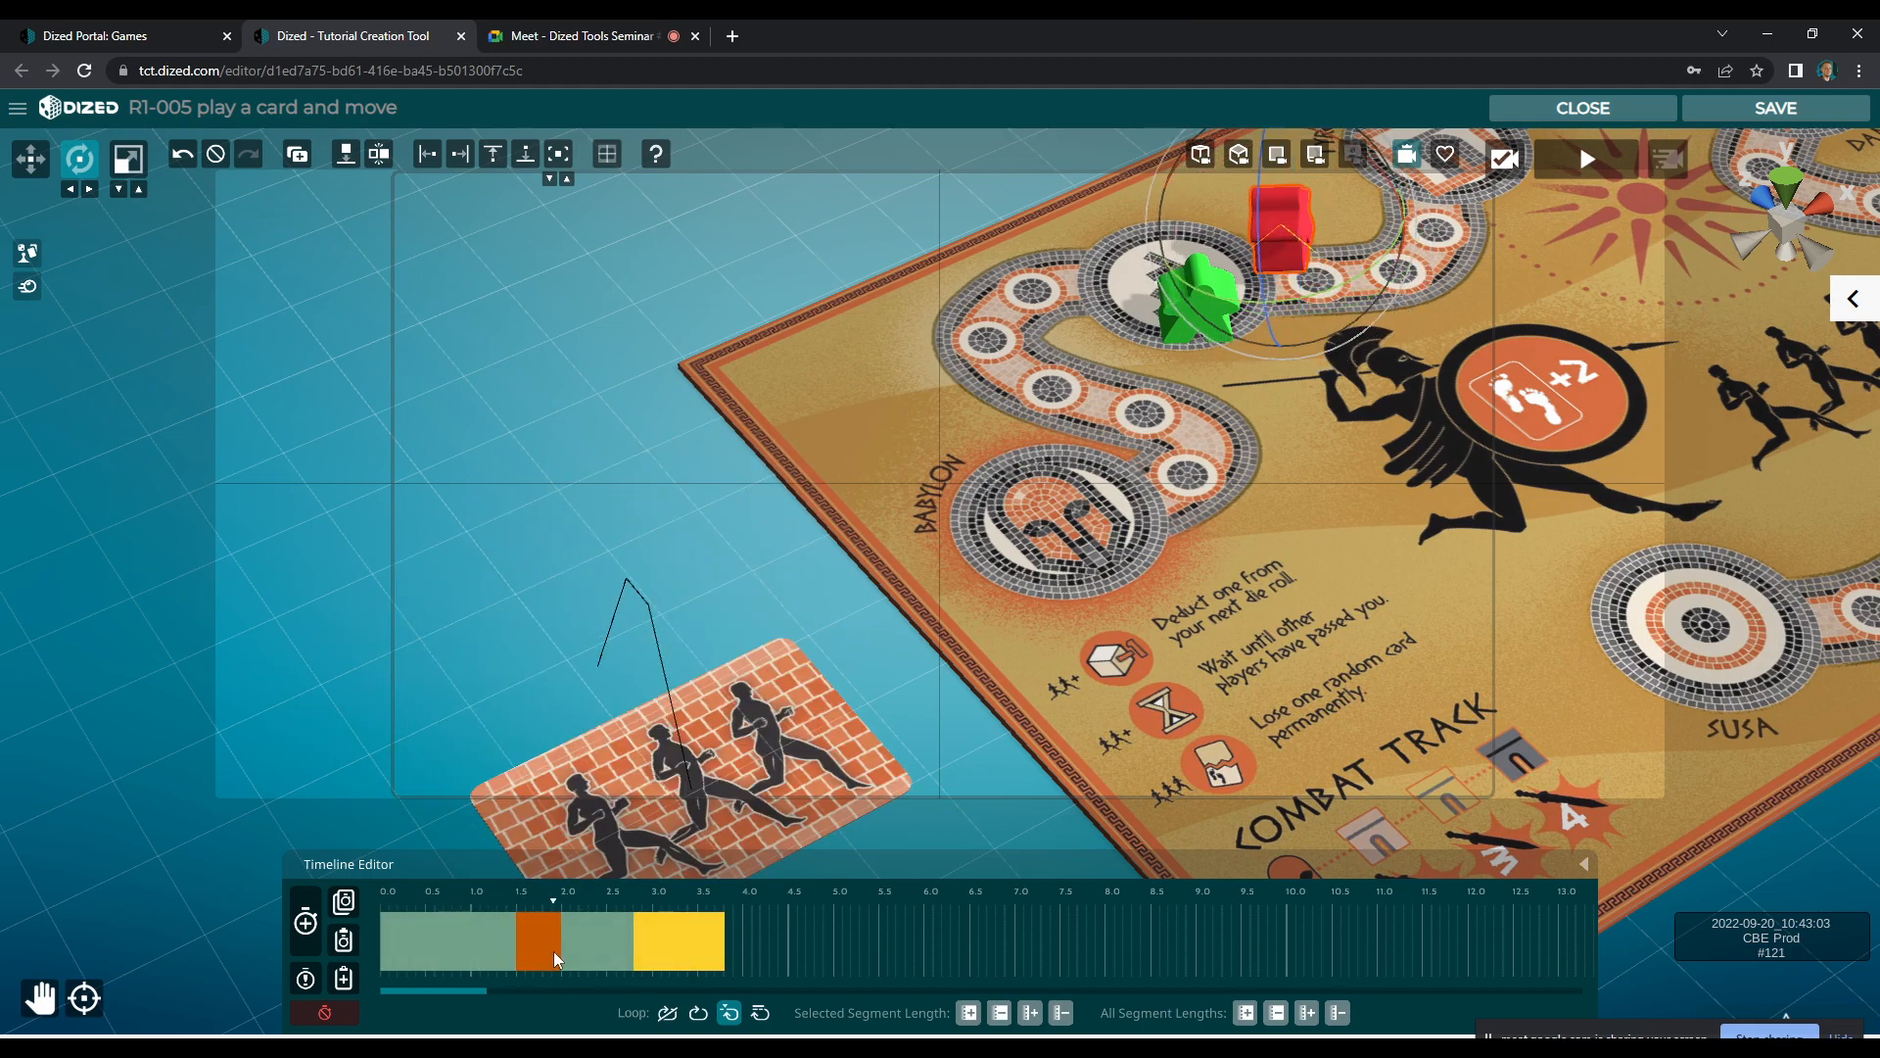
{"action": "left_click_drag", "start_coordinate": [696, 949], "coordinate": [597, 958]}
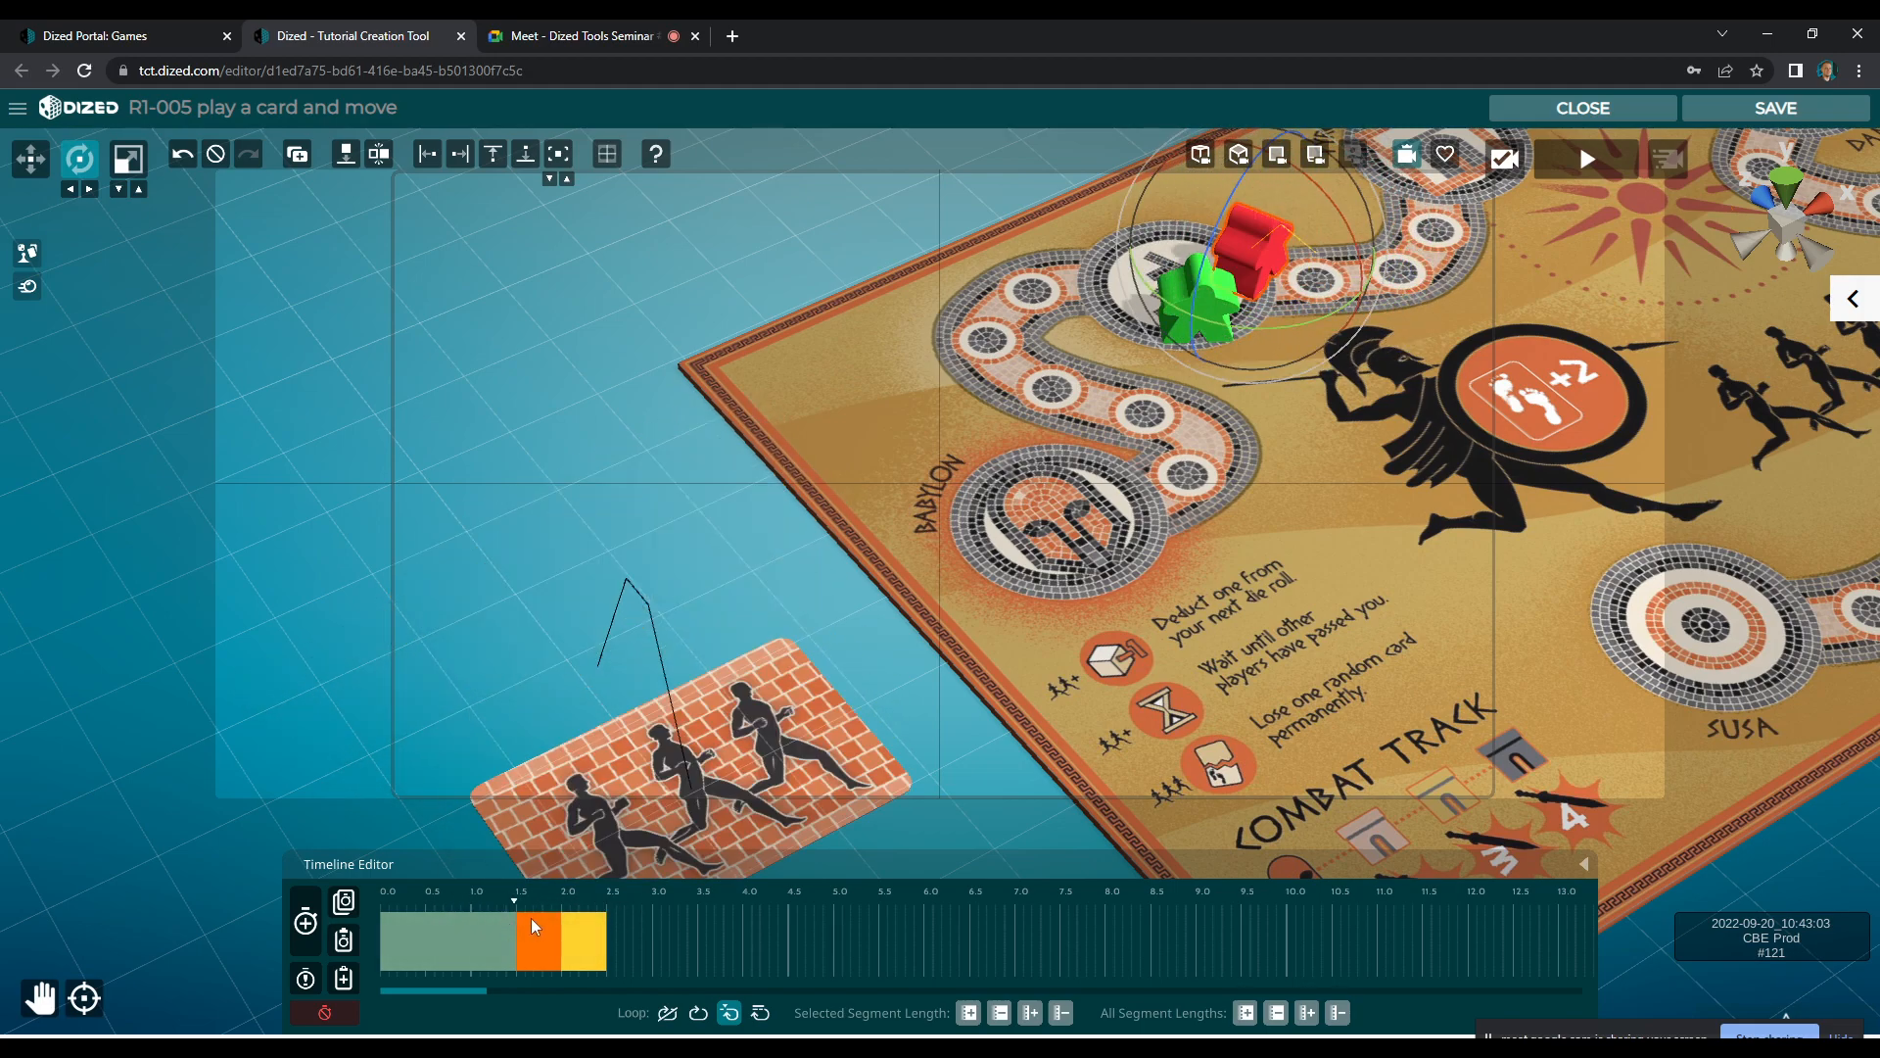
Add two more segments to the card's animation and change the end of the first one so the card is enlarged
{"action": "left_click", "coordinate": [628, 788]}
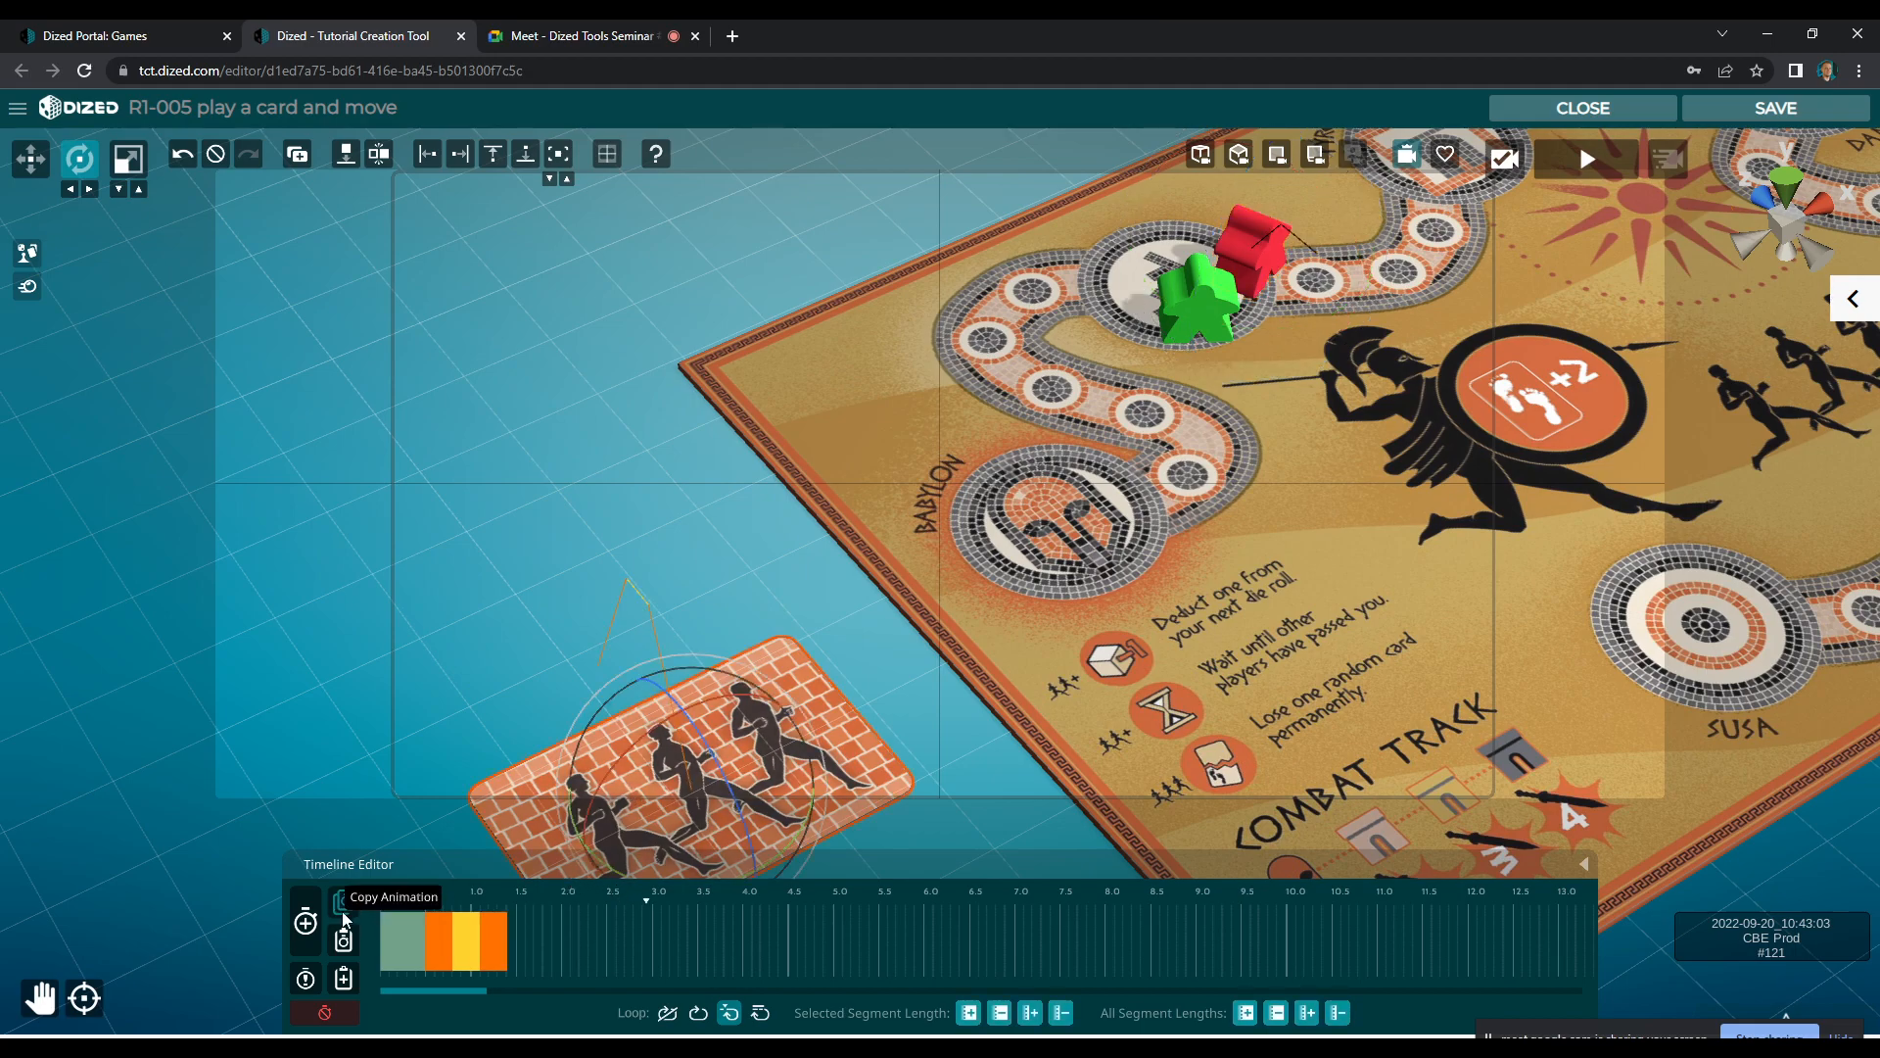
{"action": "left_click", "coordinate": [304, 933]}
{"action": "left_click", "coordinate": [301, 930]}
{"action": "right_click", "coordinate": [559, 943]}
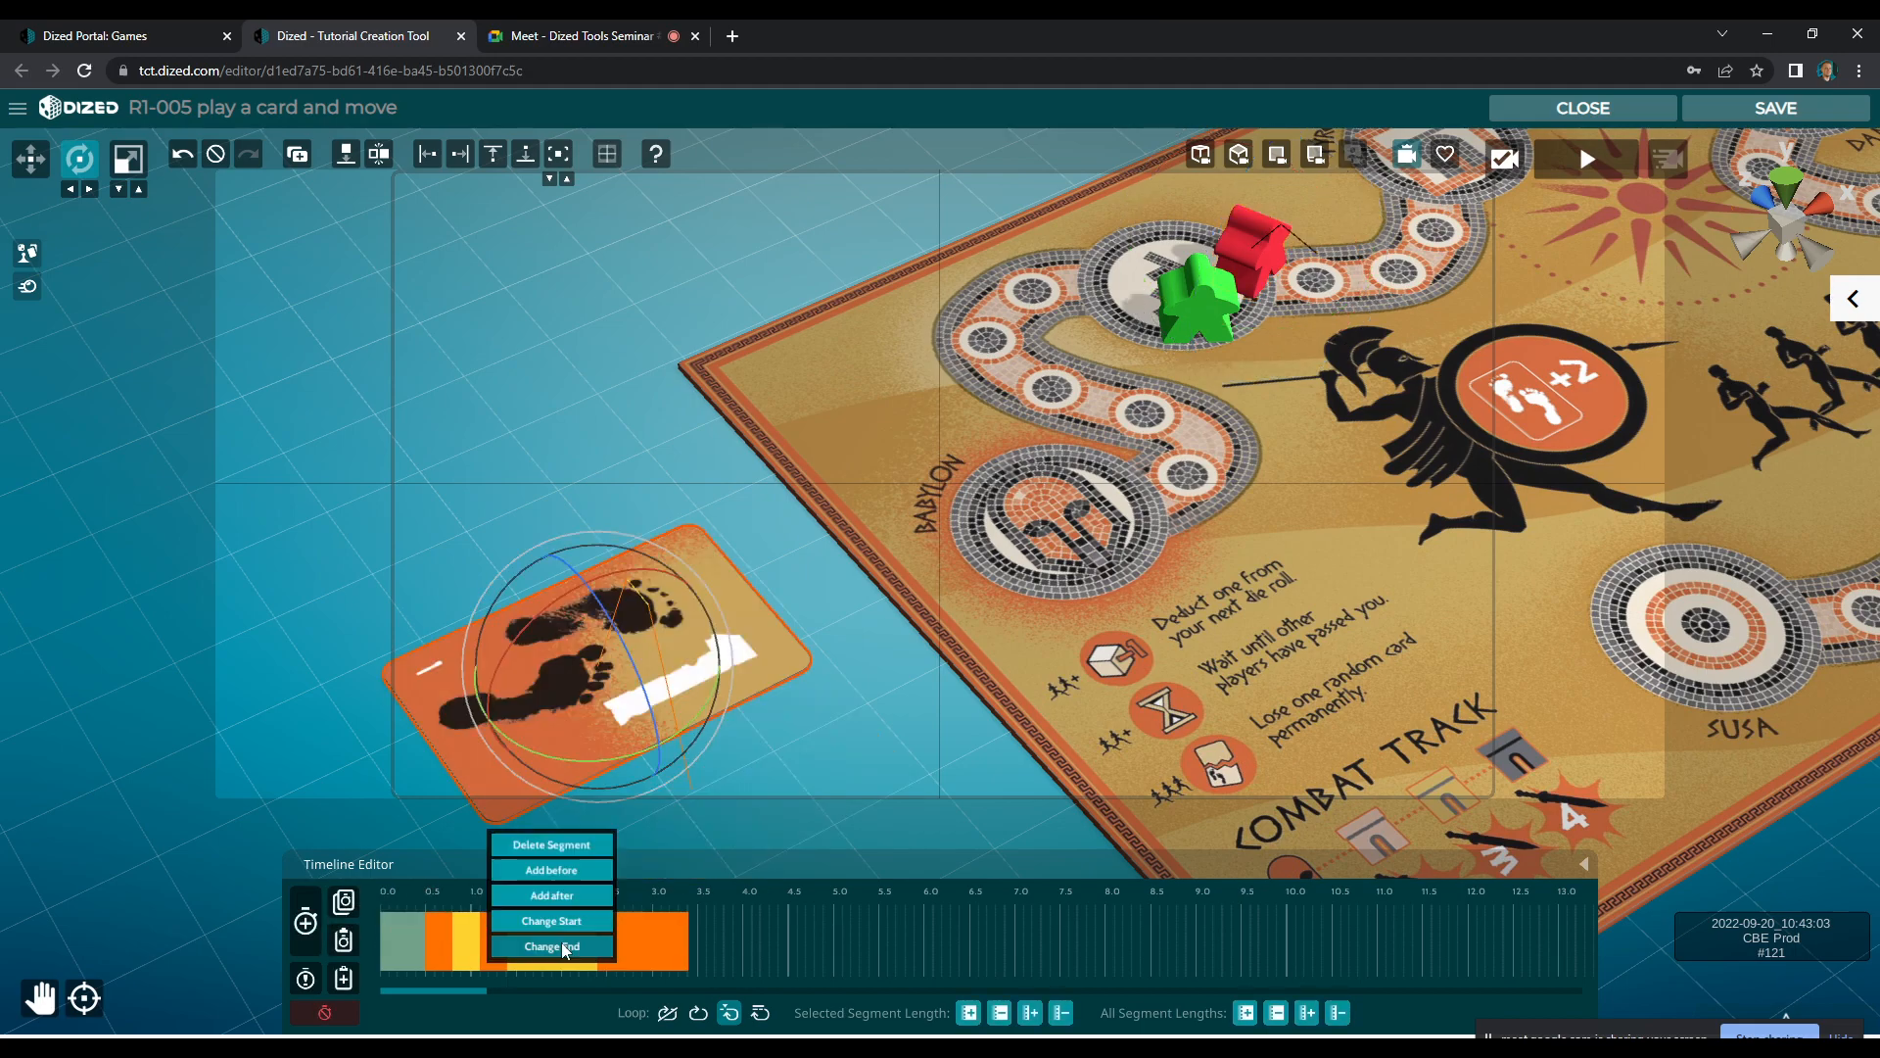
{"action": "left_click", "coordinate": [566, 944]}
{"action": "key", "text": "r"}
{"action": "left_click_drag", "start_coordinate": [599, 669], "coordinate": [650, 643]}
{"action": "left_click", "coordinate": [306, 920]}
Shorten the card's enlarging and shrinking segments, leaving a pause between them while the card is large
{"action": "left_click", "coordinate": [597, 942]}
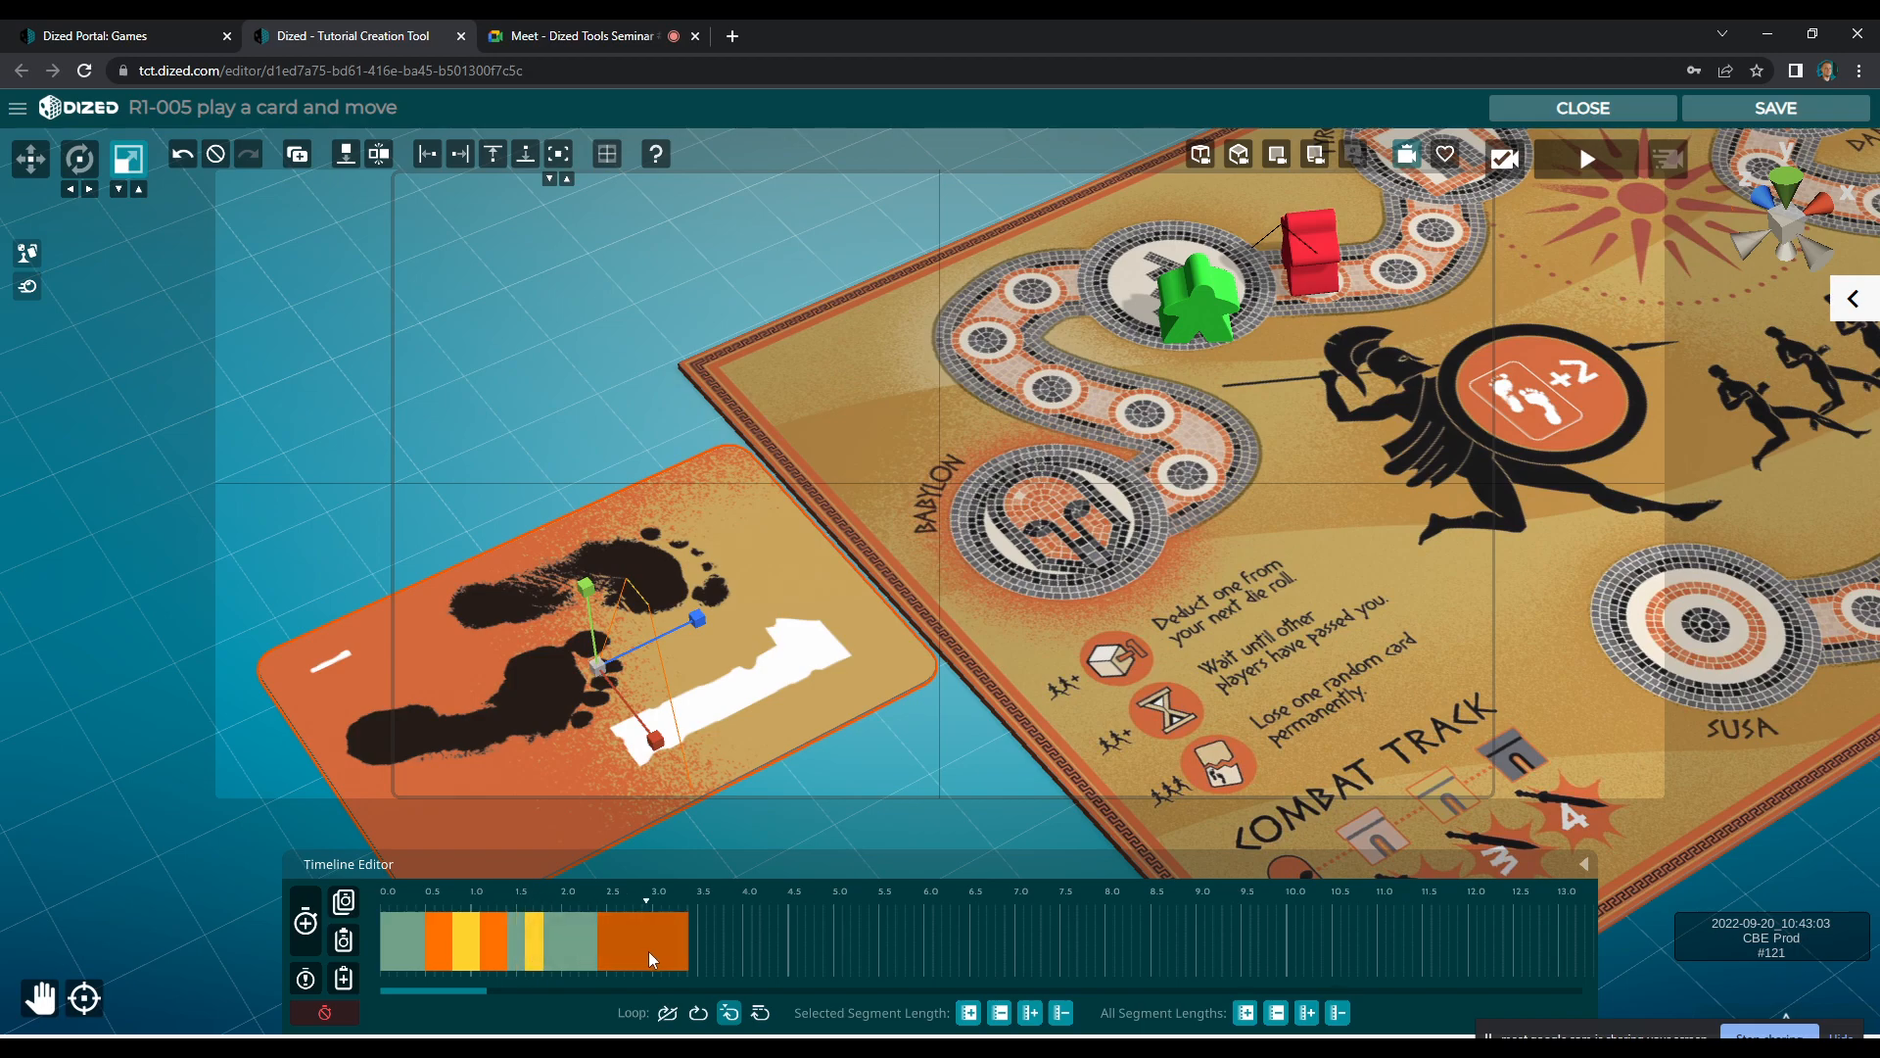
{"action": "left_click", "coordinate": [685, 942]}
{"action": "left_click_drag", "start_coordinate": [698, 946], "coordinate": [627, 950]}
Delay the red meeple's two movement segments so they start at 3.0 s and end at 4.0 s
{"action": "left_click", "coordinate": [1307, 241]}
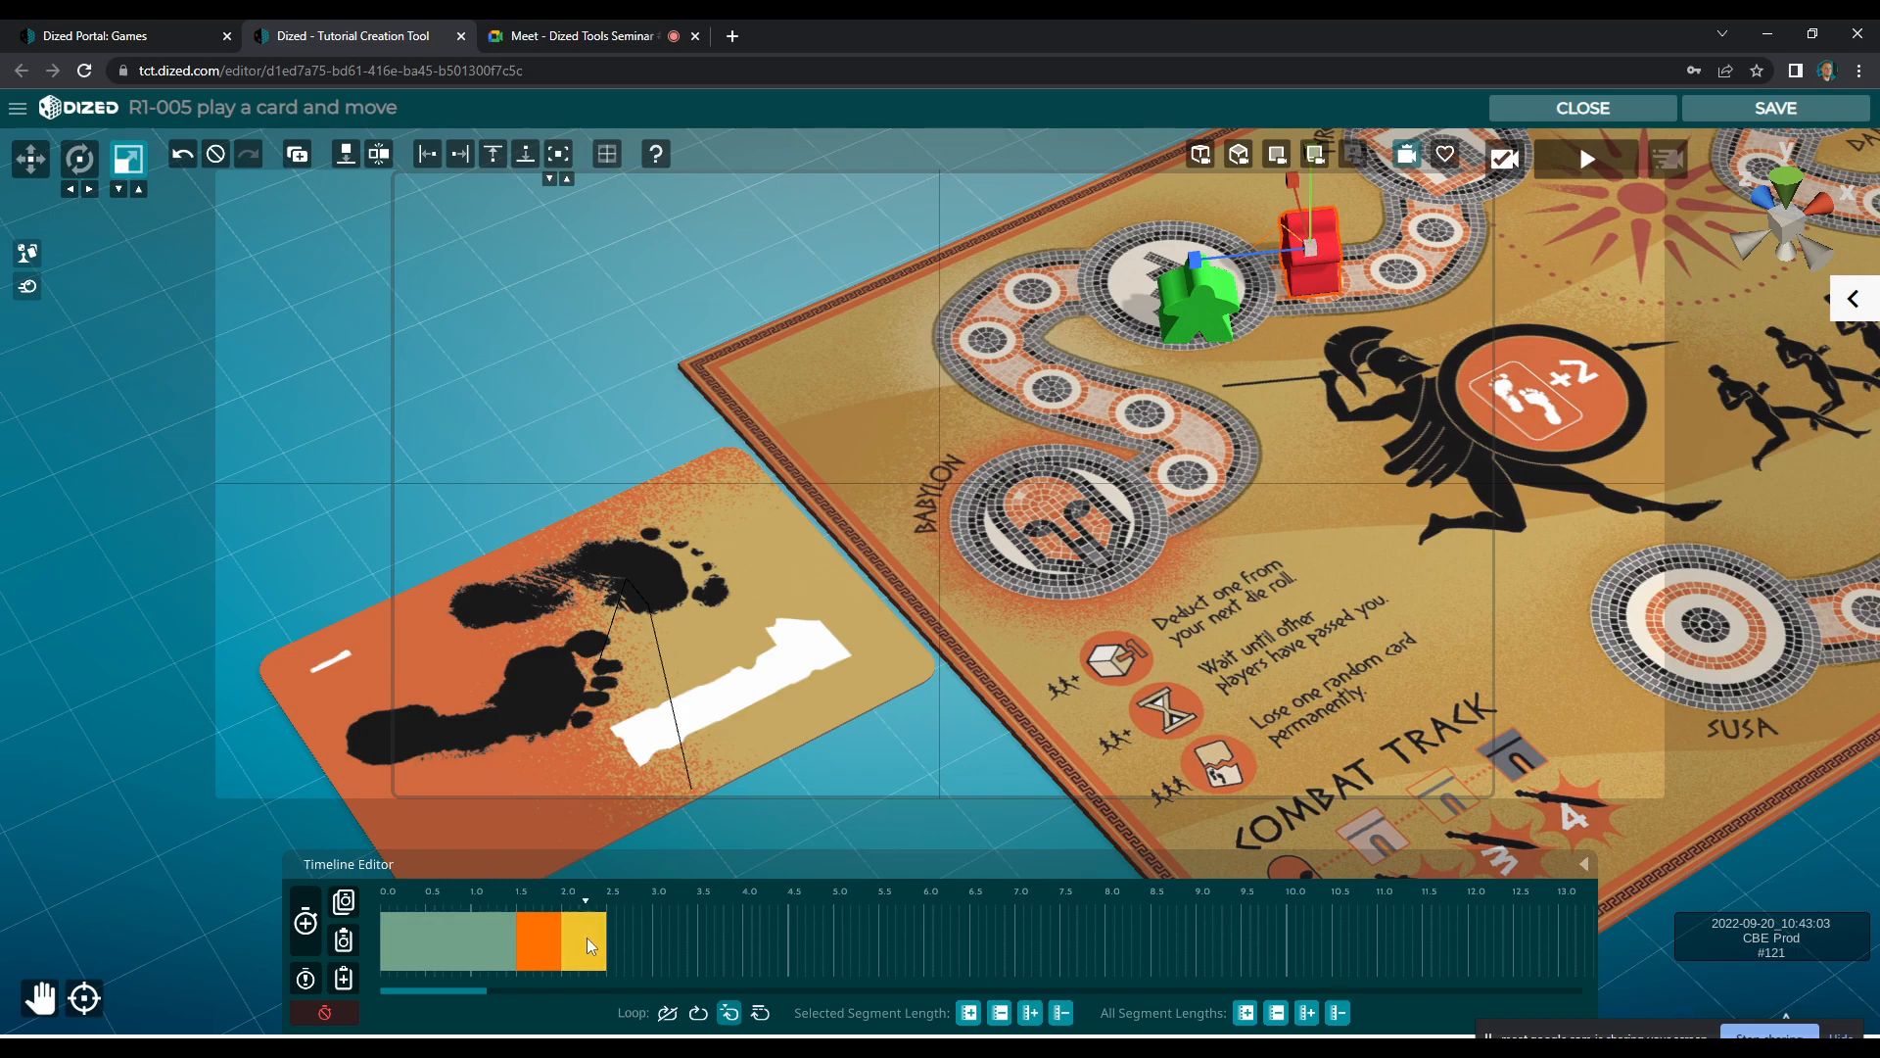
{"action": "key", "text": "ctrl+v"}
{"action": "left_click", "coordinate": [741, 948]}
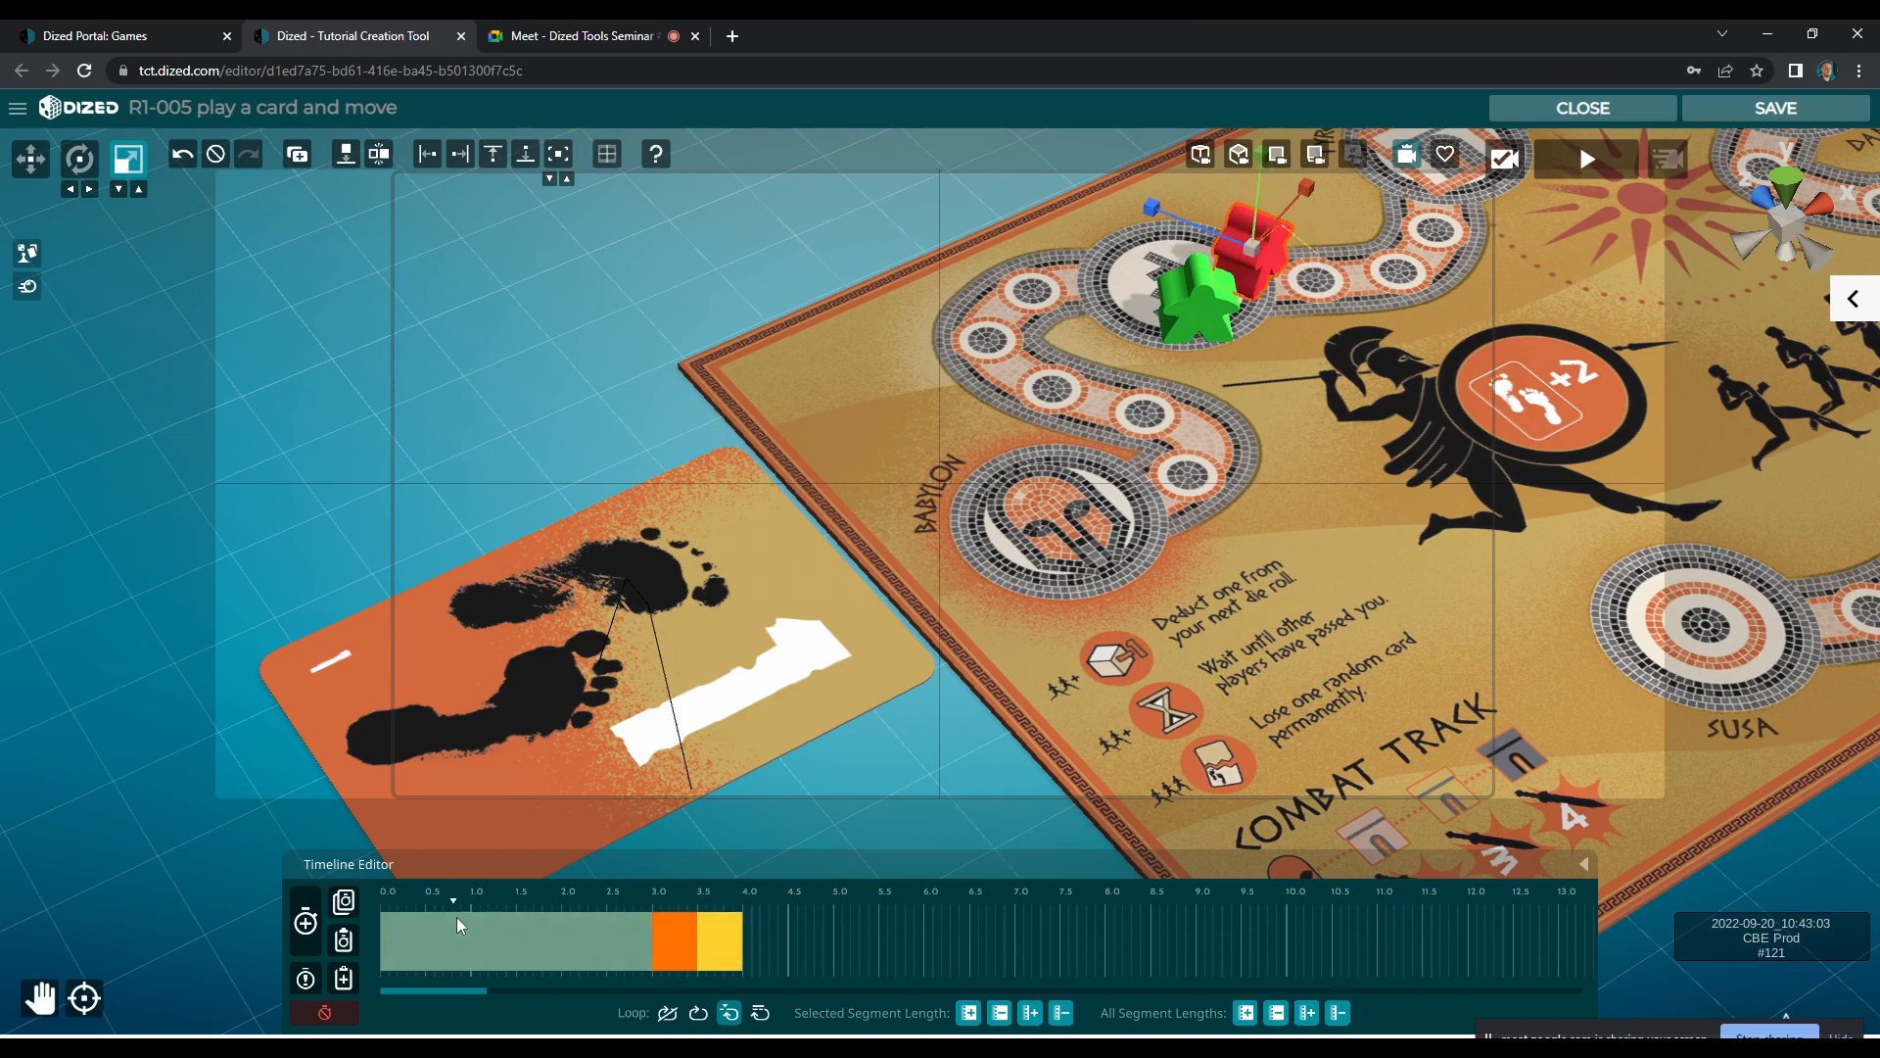
Add two segments after the red meeple's move and change the end of the first one so the meeple is enlarged
{"action": "left_click", "coordinate": [304, 920]}
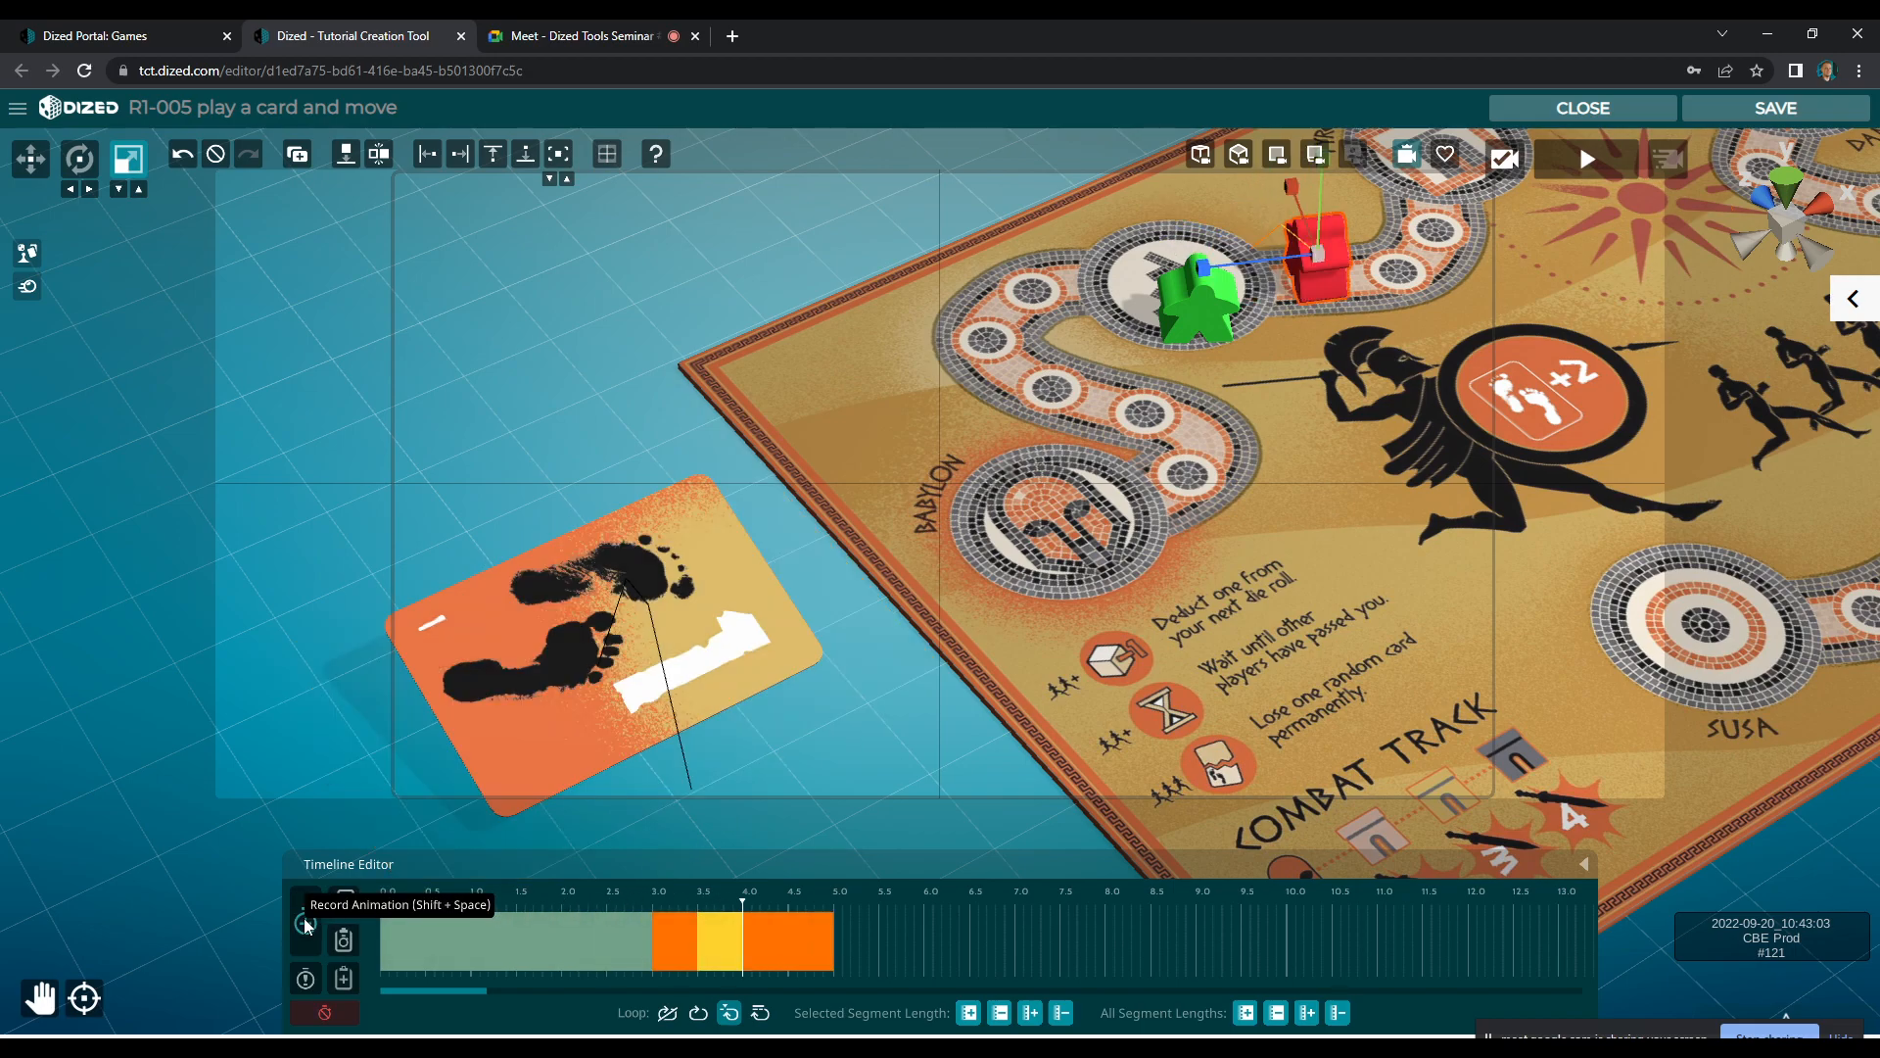
{"action": "right_click", "coordinate": [791, 940]}
{"action": "left_click", "coordinate": [808, 944]}
{"action": "left_click_drag", "start_coordinate": [1317, 256], "coordinate": [1322, 215]}
{"action": "key", "text": "w"}
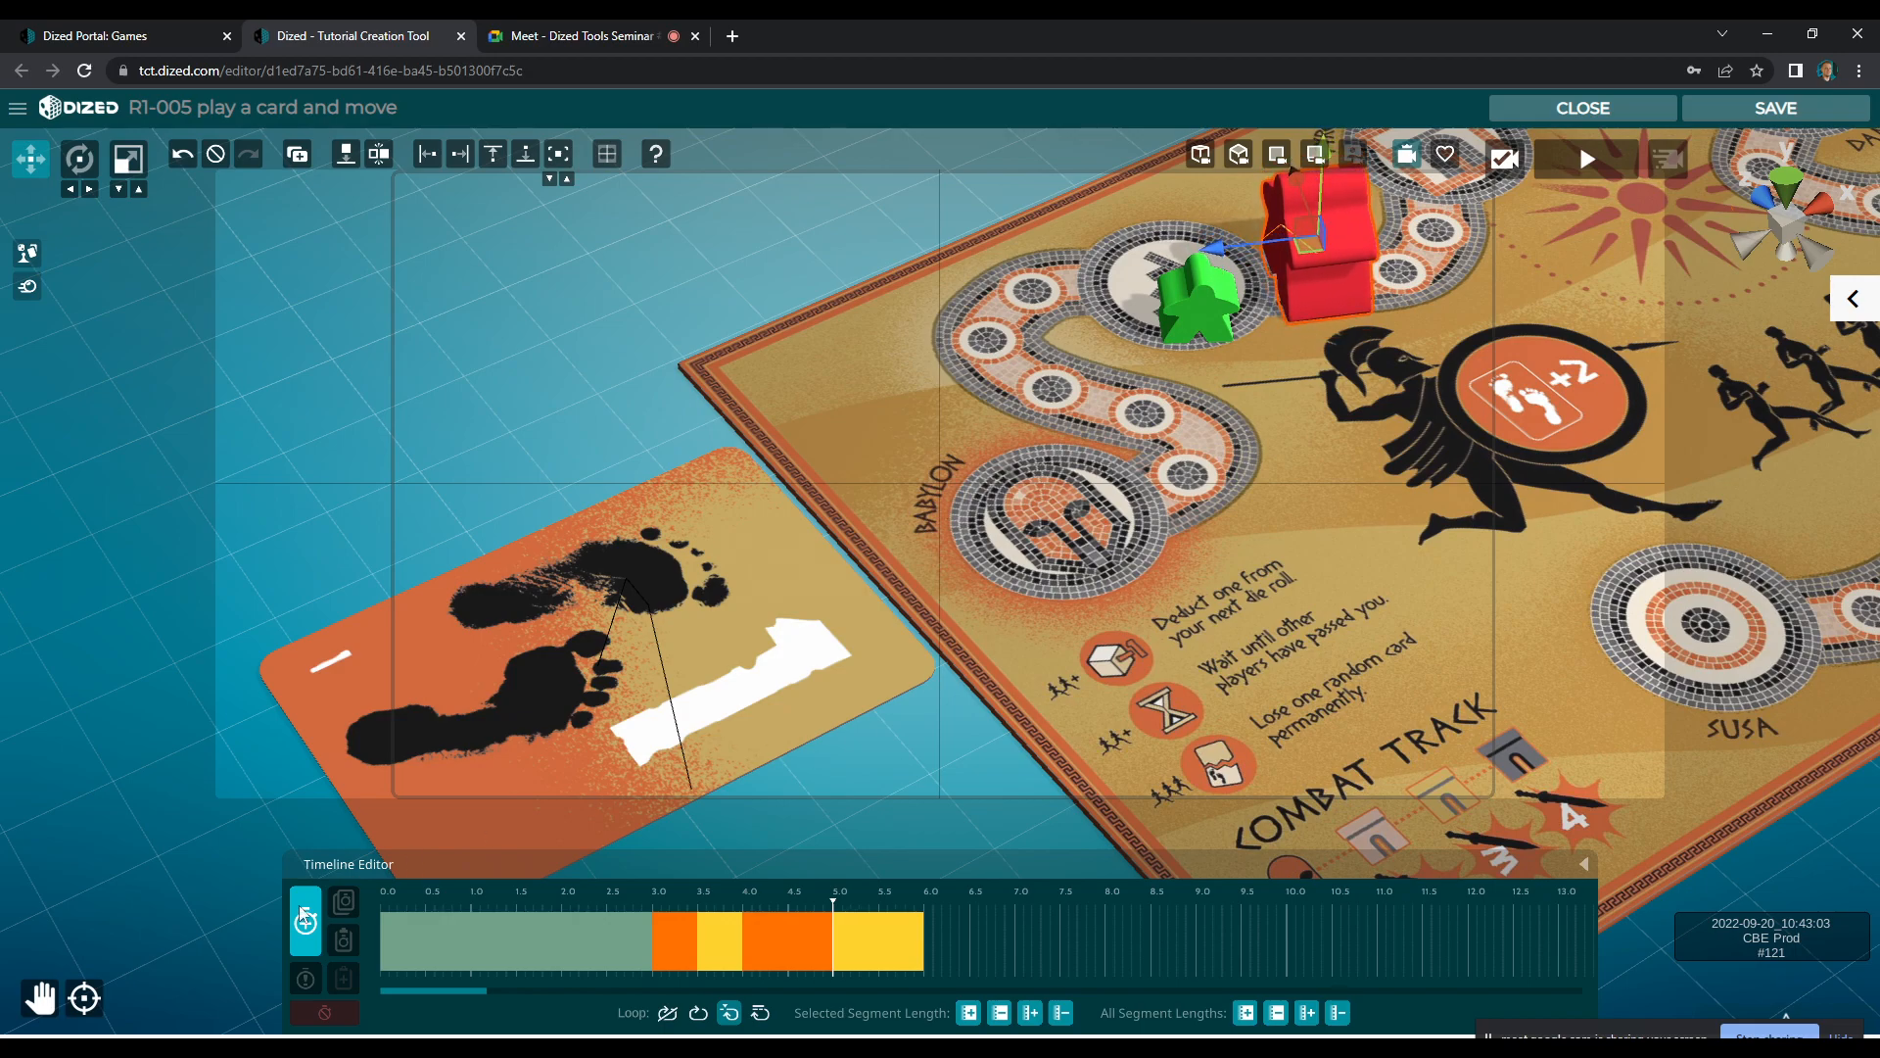
Shorten the meeple's enlarging and shrinking segments with a pause between them, and add a brief closing segment ending at about 7.5 s
{"action": "left_click", "coordinate": [819, 938]}
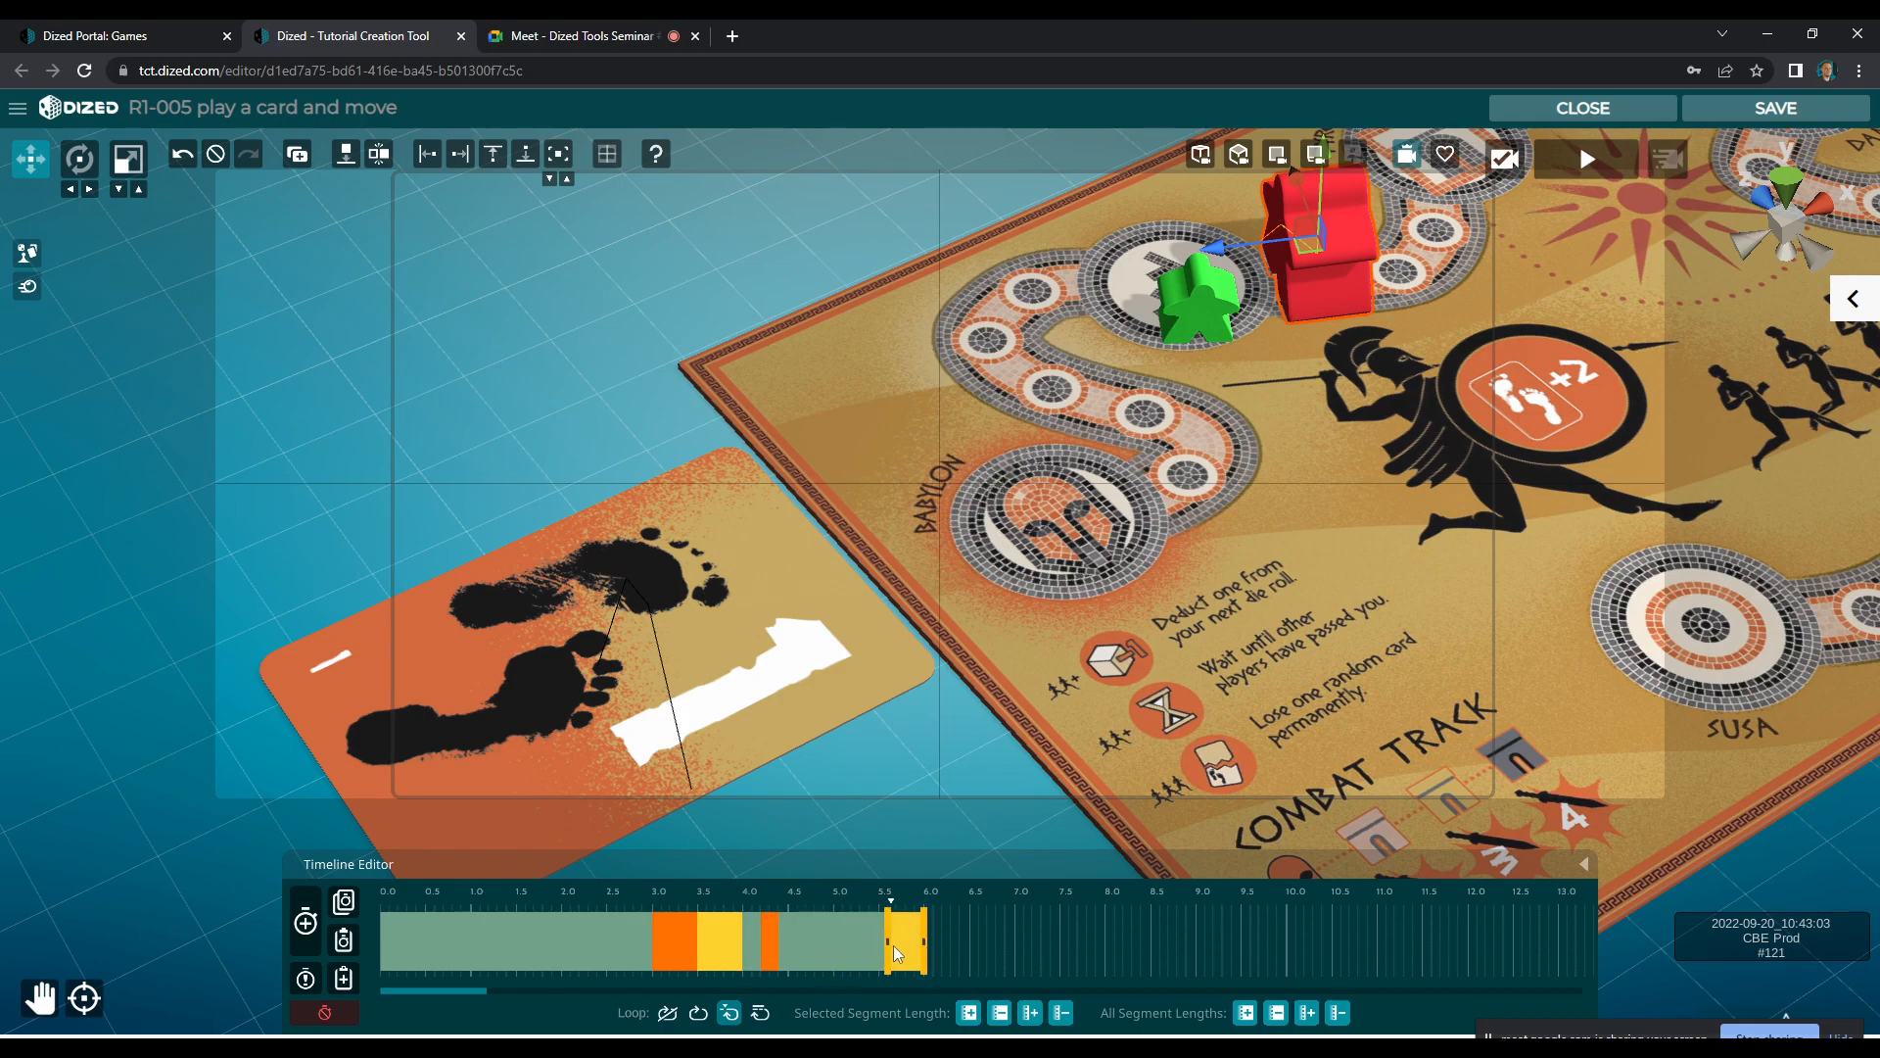
{"action": "left_click_drag", "start_coordinate": [852, 956], "coordinate": [877, 942]}
{"action": "left_click", "coordinate": [326, 930]}
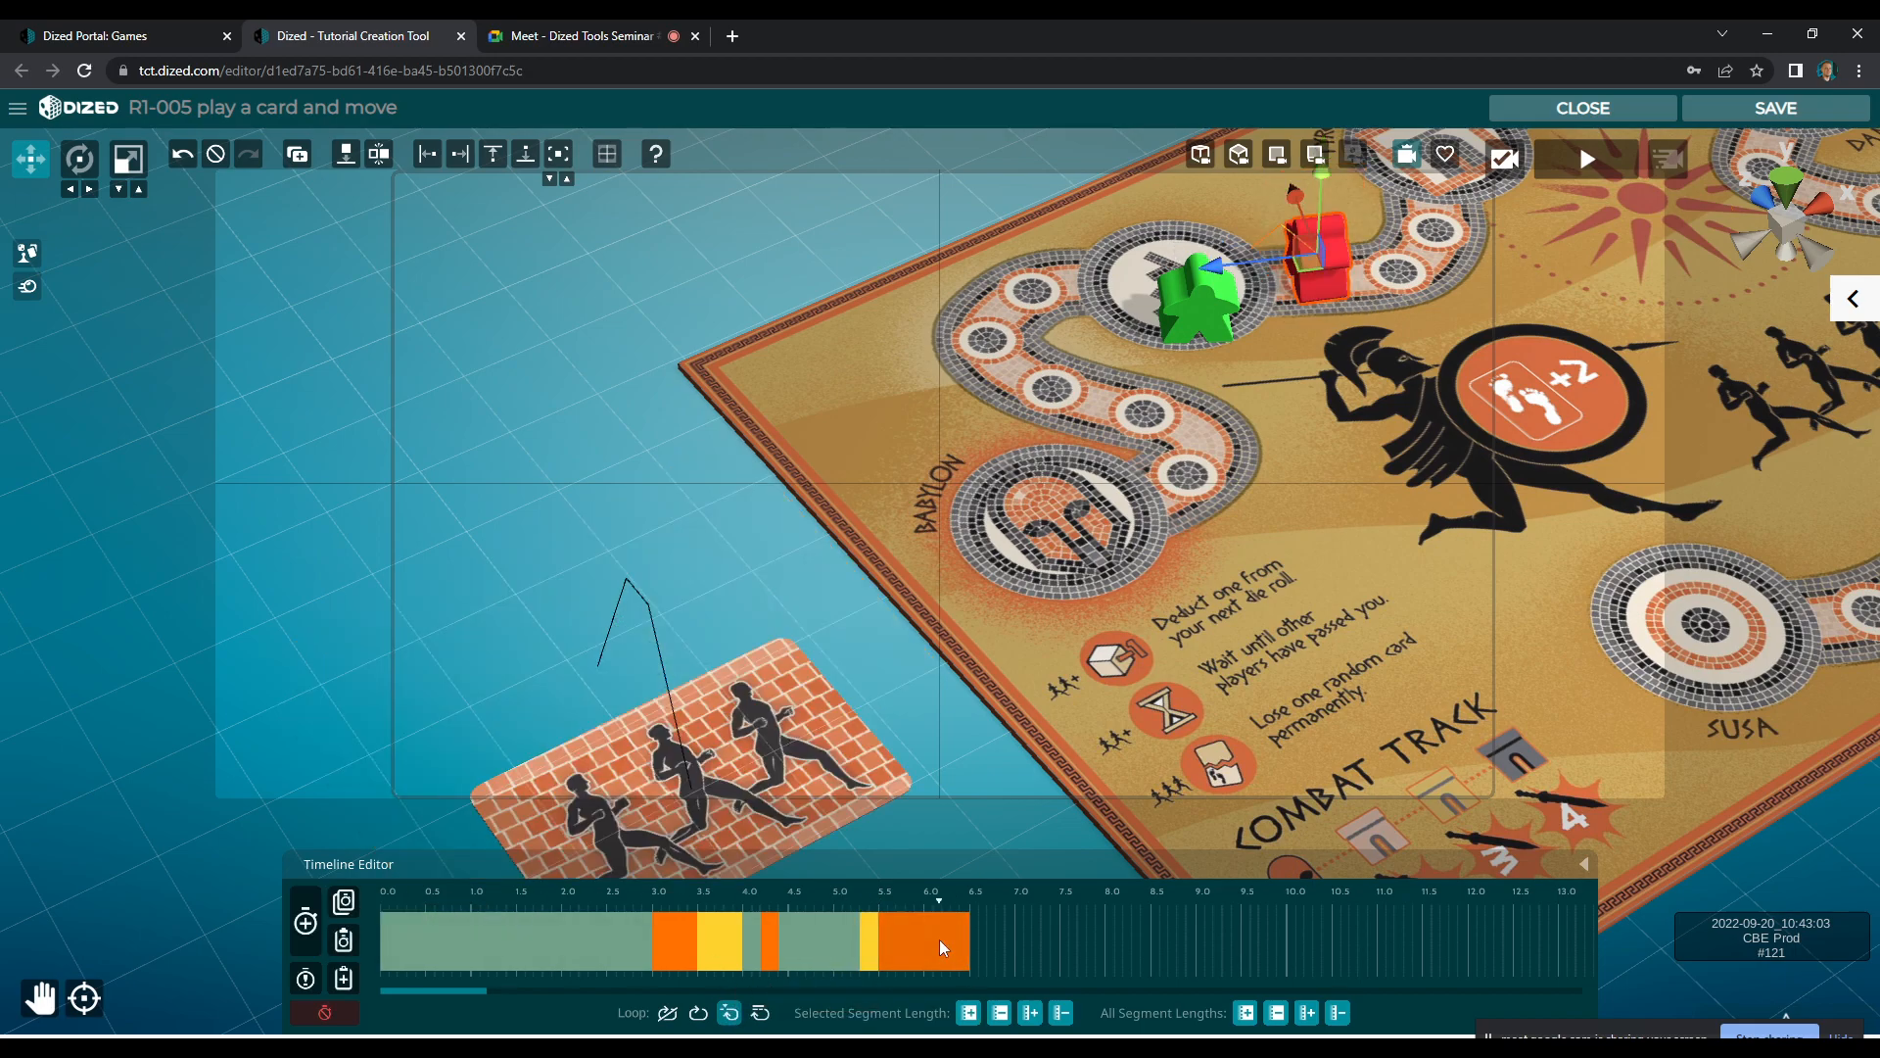
{"action": "left_click", "coordinate": [1045, 948]}
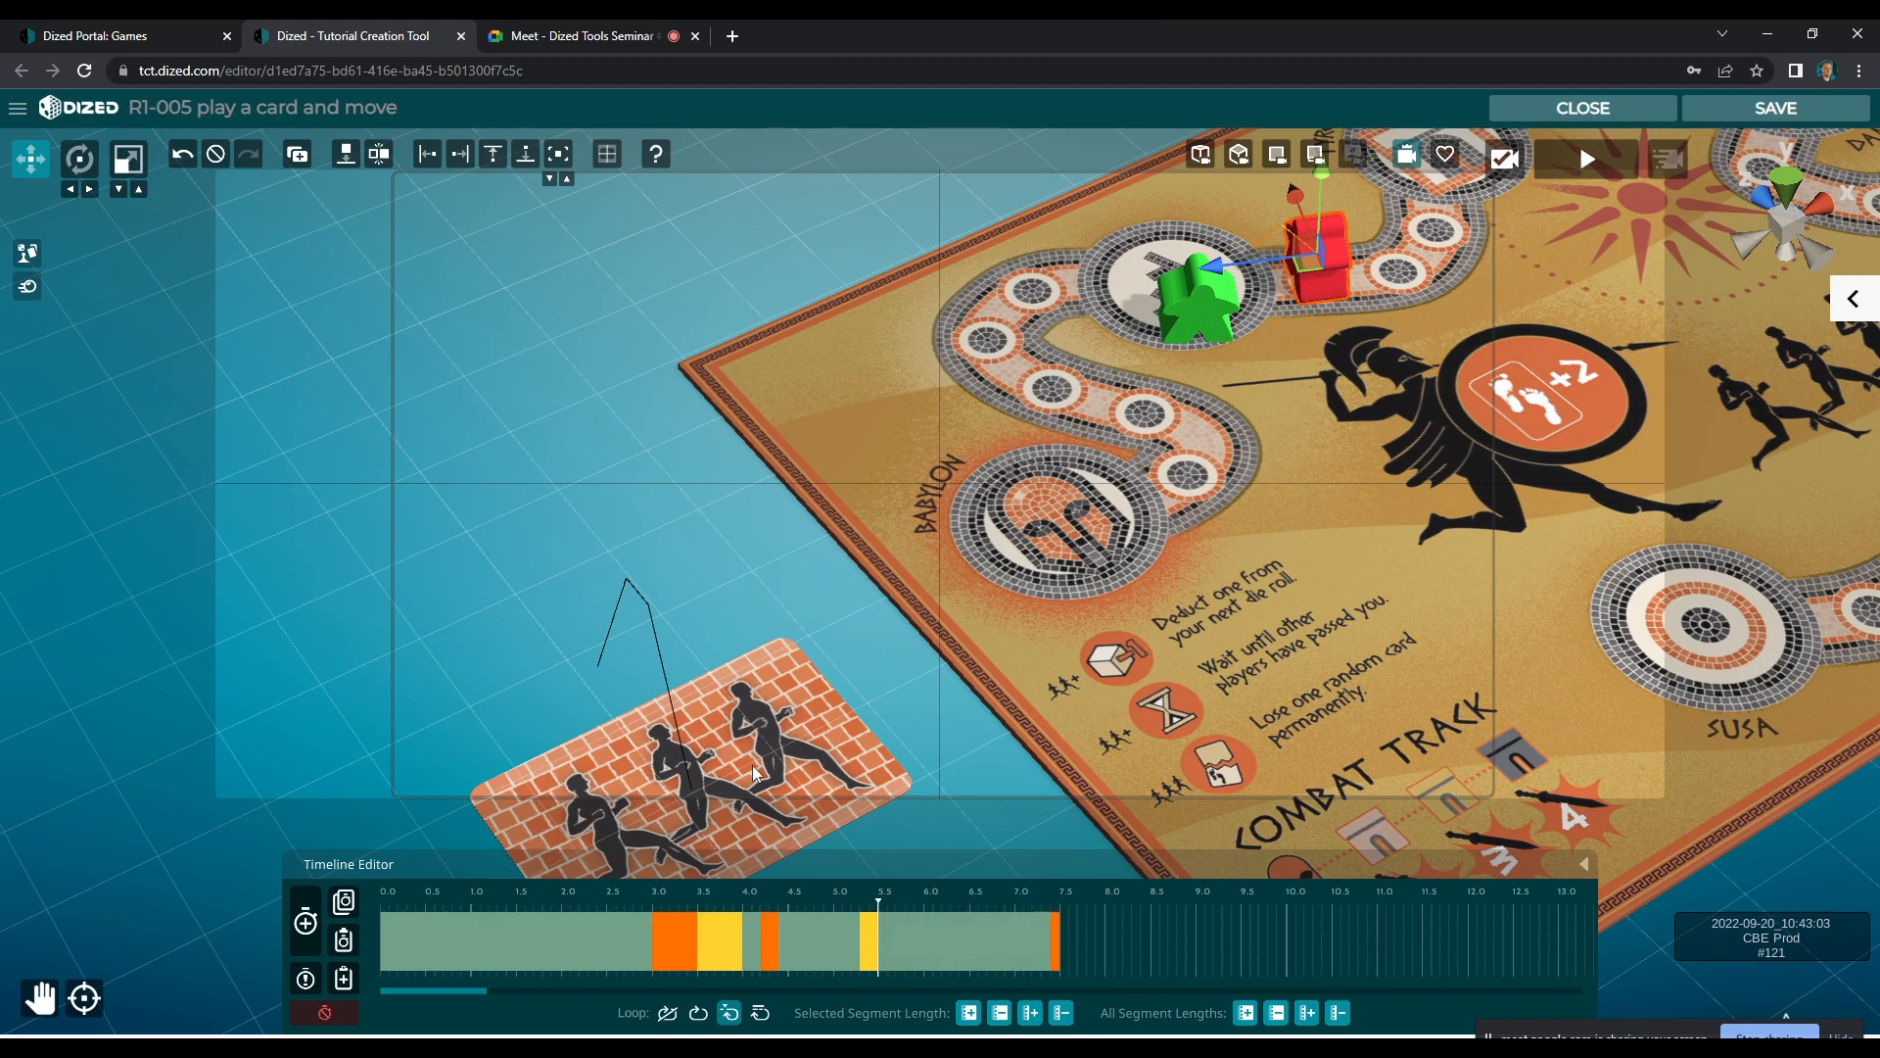
Save the R1-005 scene and play the block in the tutorial preview to check the card and meeple animations
{"action": "left_click", "coordinate": [784, 730]}
{"action": "left_click", "coordinate": [1750, 116]}
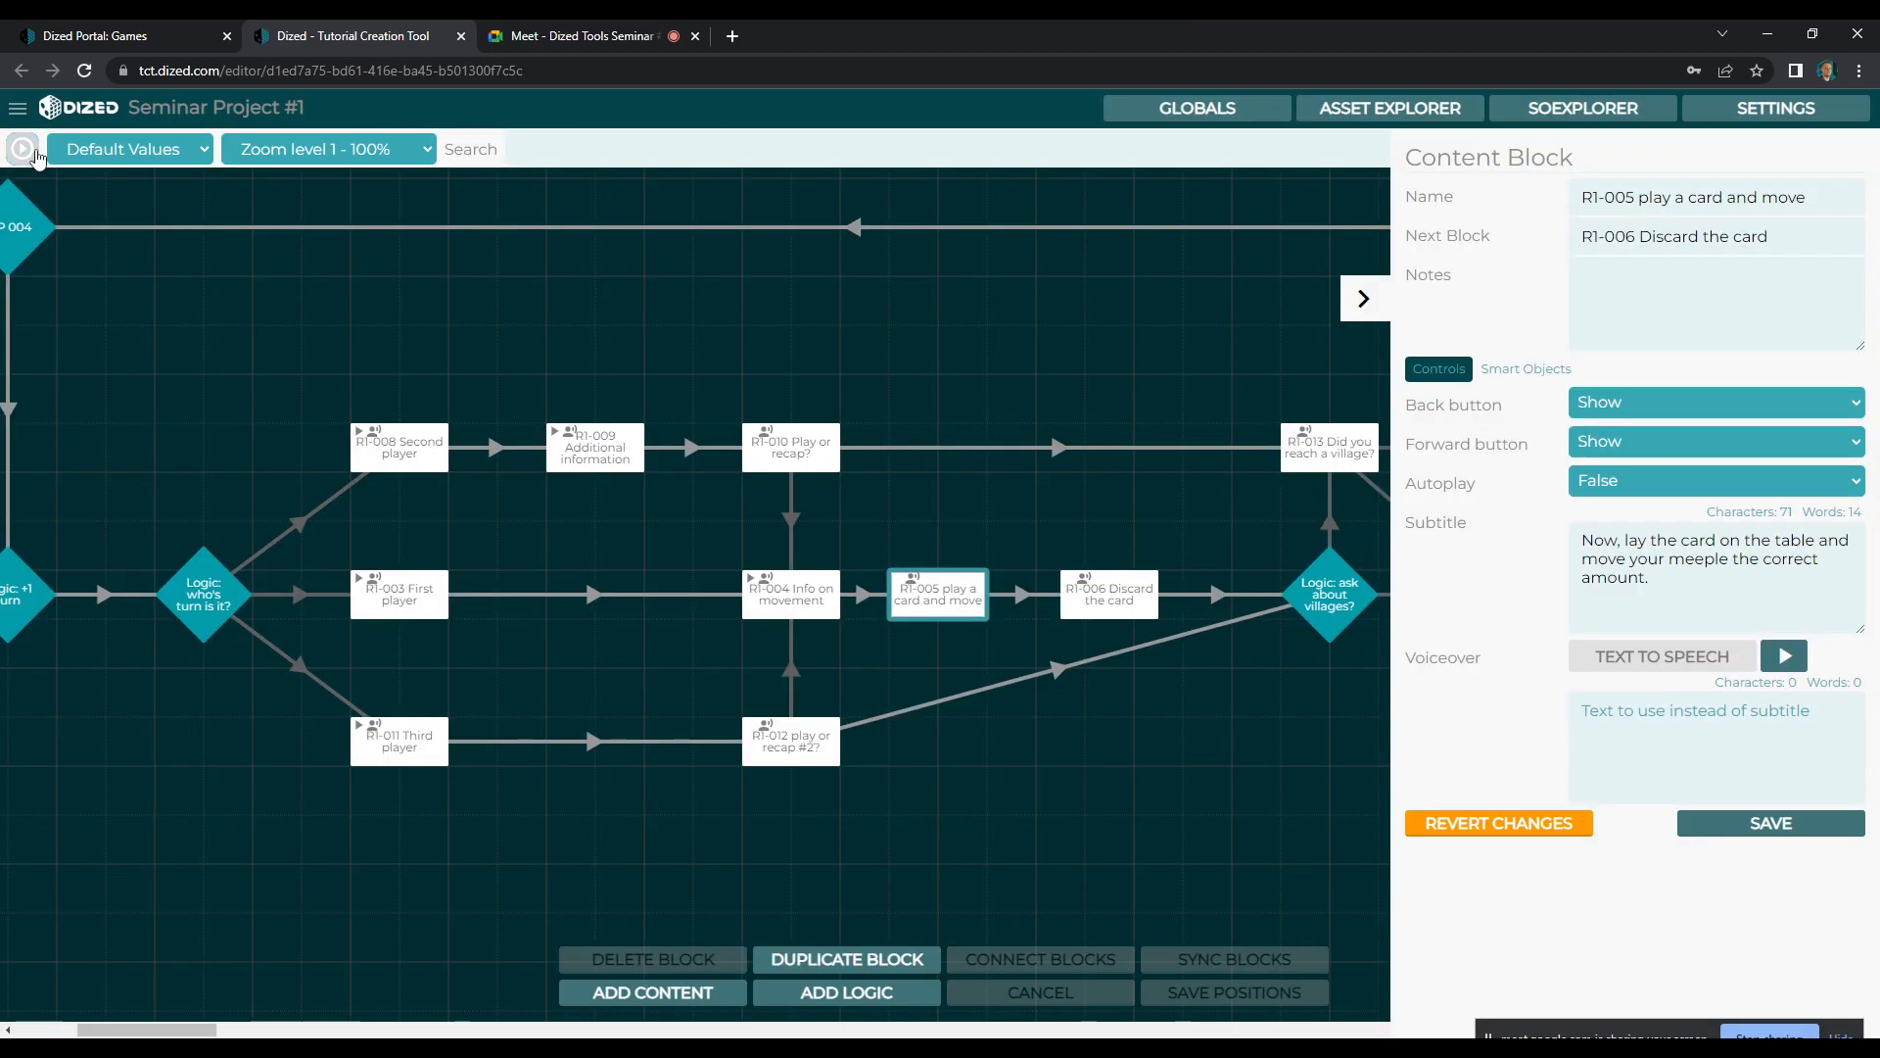
{"action": "left_click", "coordinate": [33, 151]}
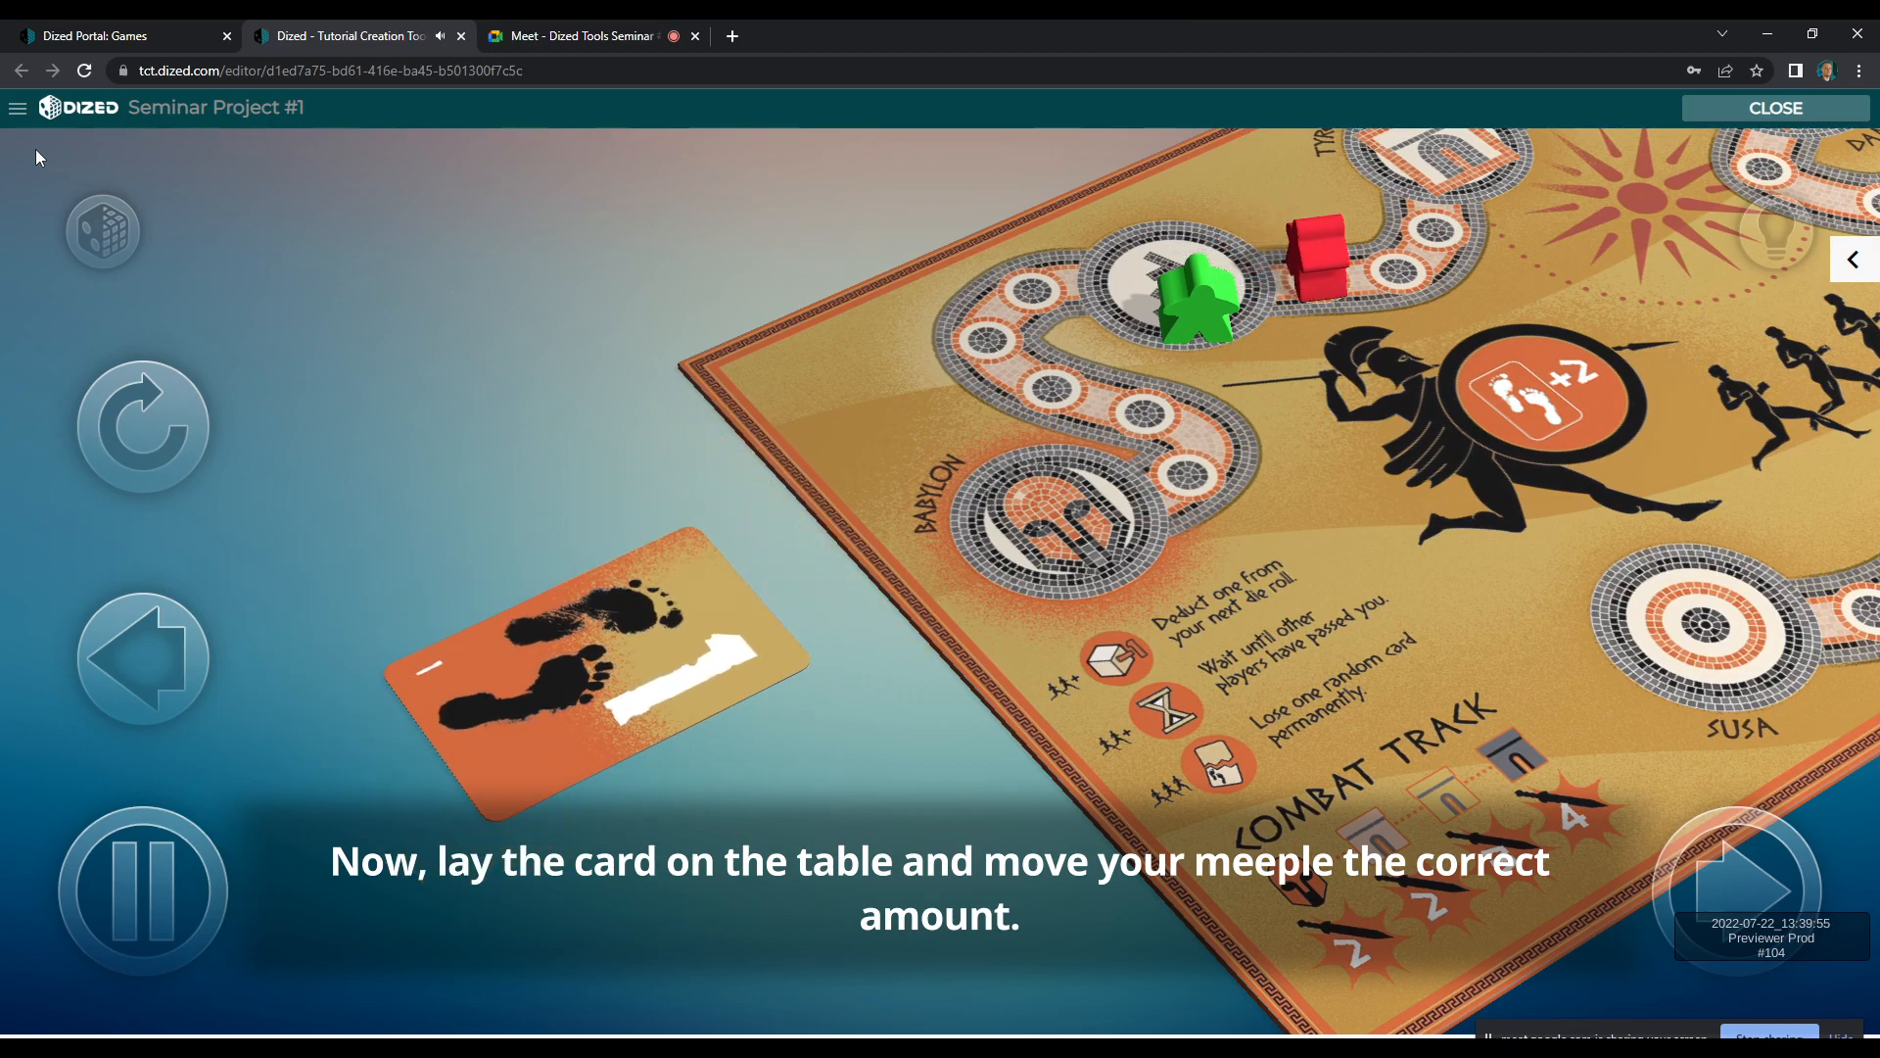
{"action": "left_click", "coordinate": [1750, 112]}
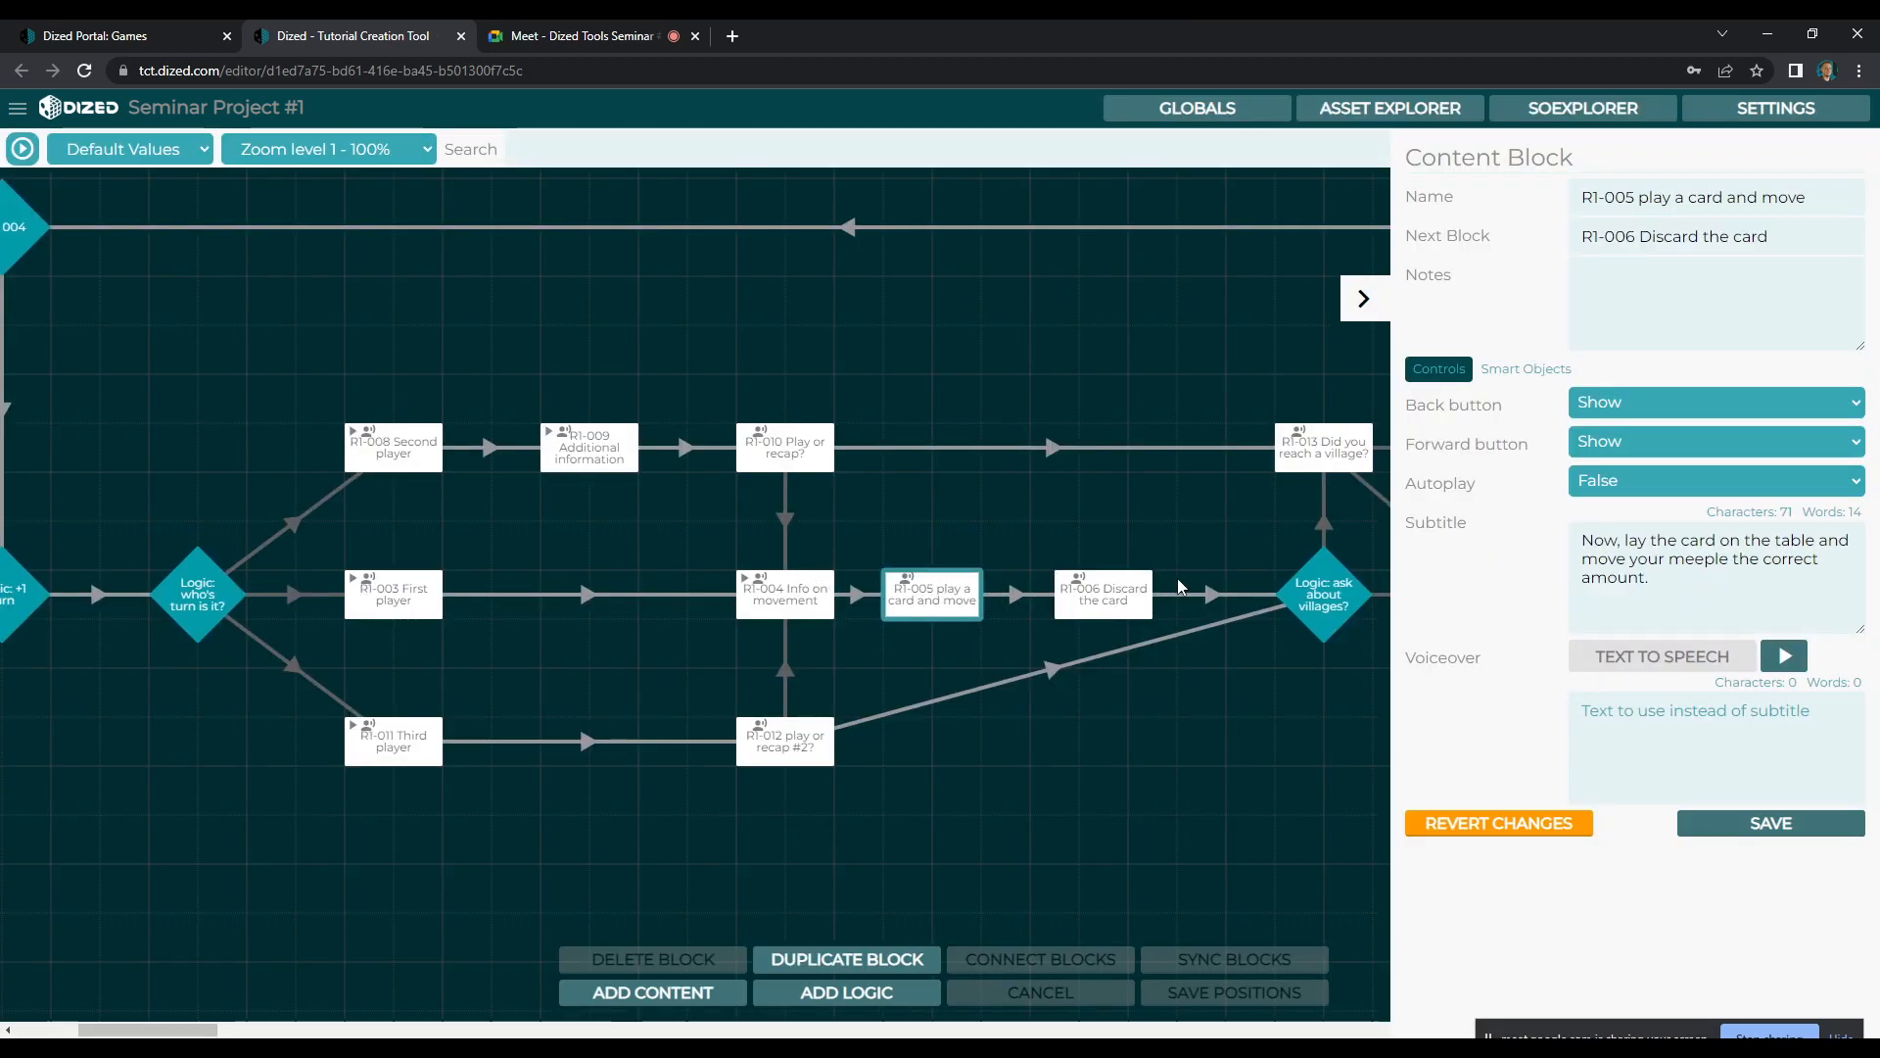
Sync the data from the R1-005 play a card and move block to the R1-006 Discard the card block
{"action": "left_click_drag", "start_coordinate": [201, 1030], "coordinate": [217, 1029]}
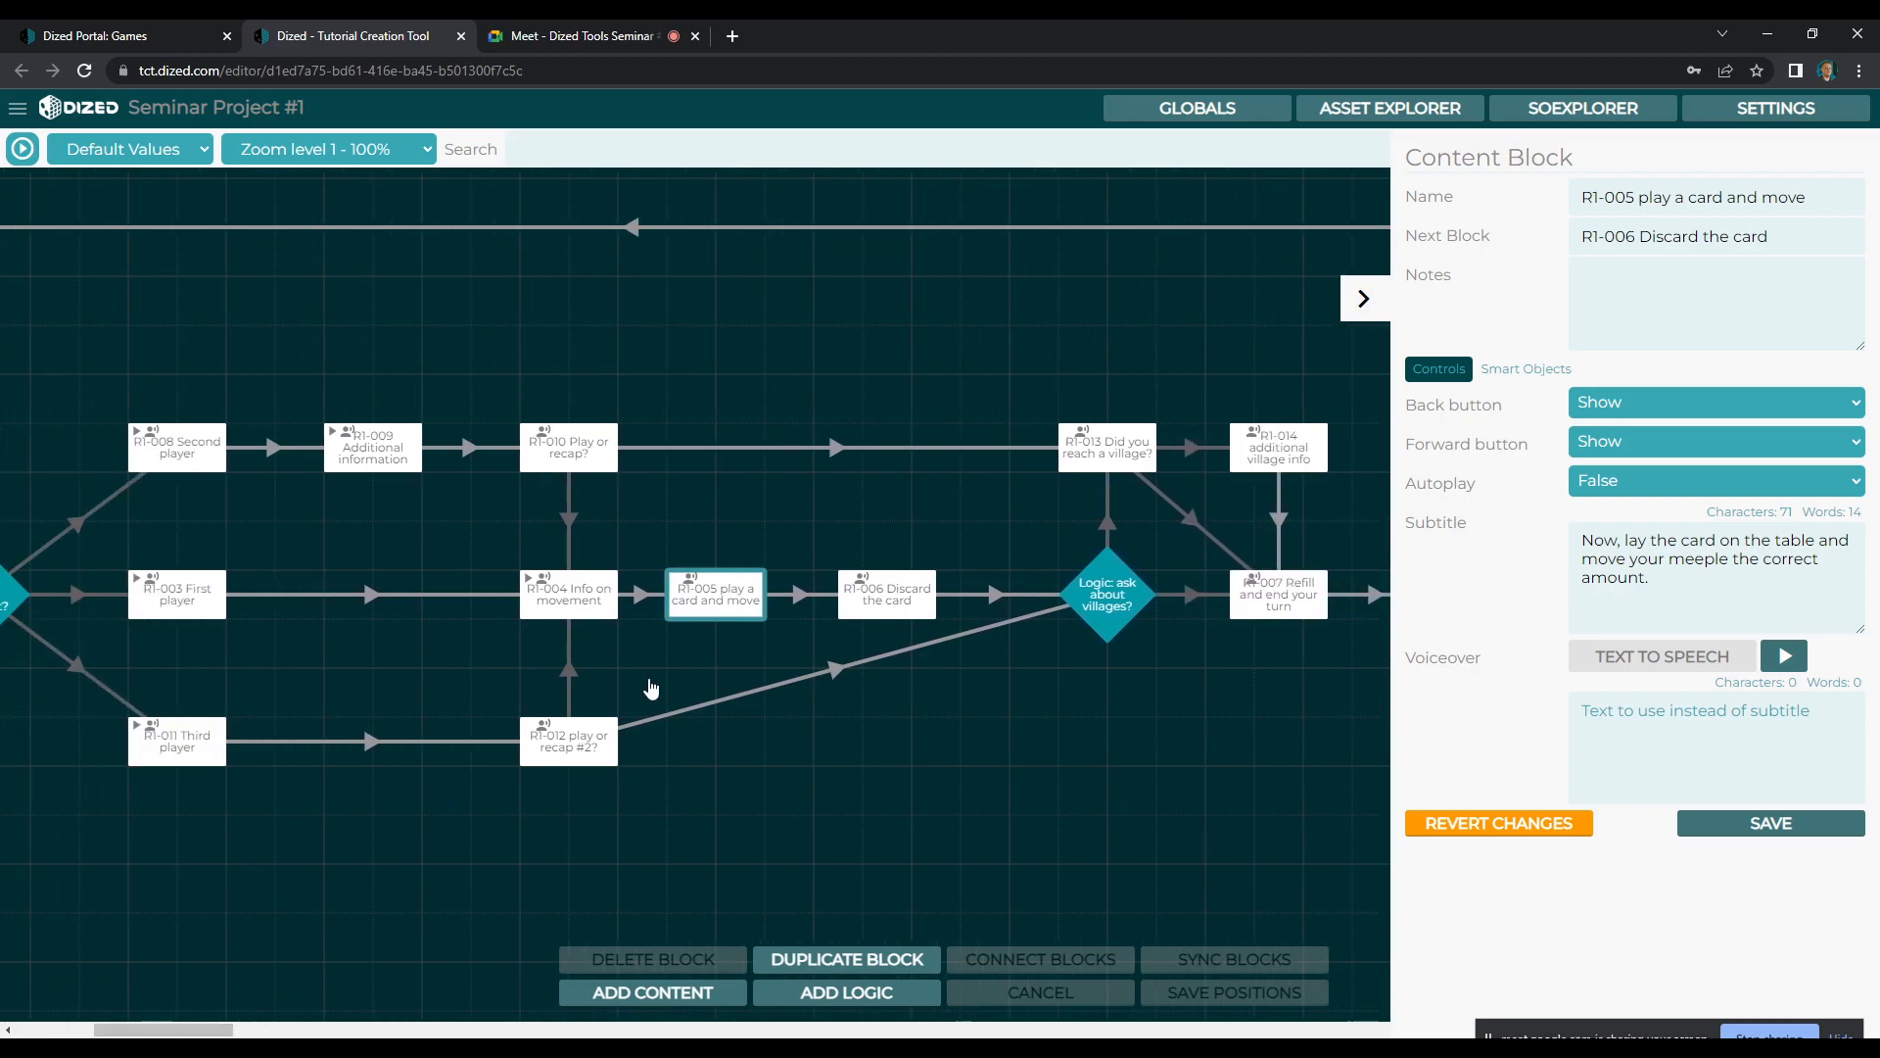
{"action": "left_click", "coordinate": [828, 554]}
{"action": "left_click", "coordinate": [729, 594]}
{"action": "left_click", "coordinate": [889, 598], "text": "ctrl"}
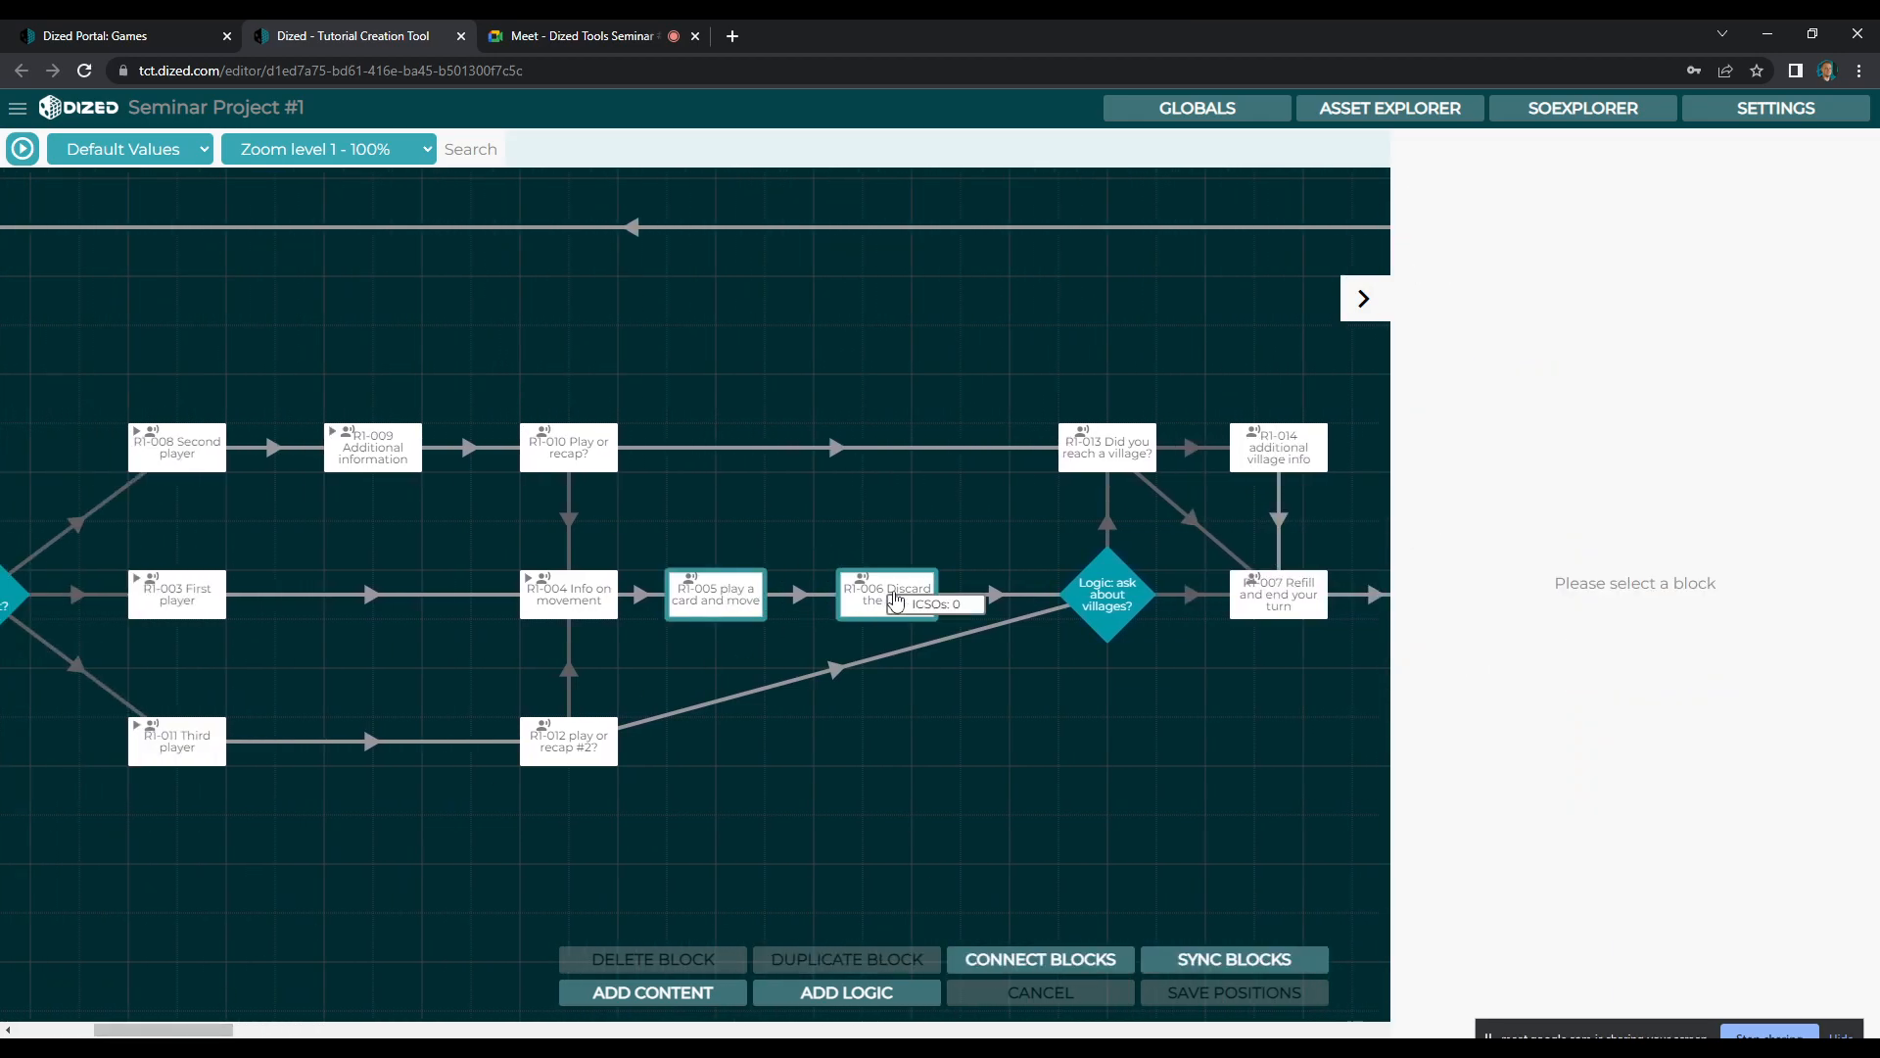
{"action": "left_click", "coordinate": [1181, 966]}
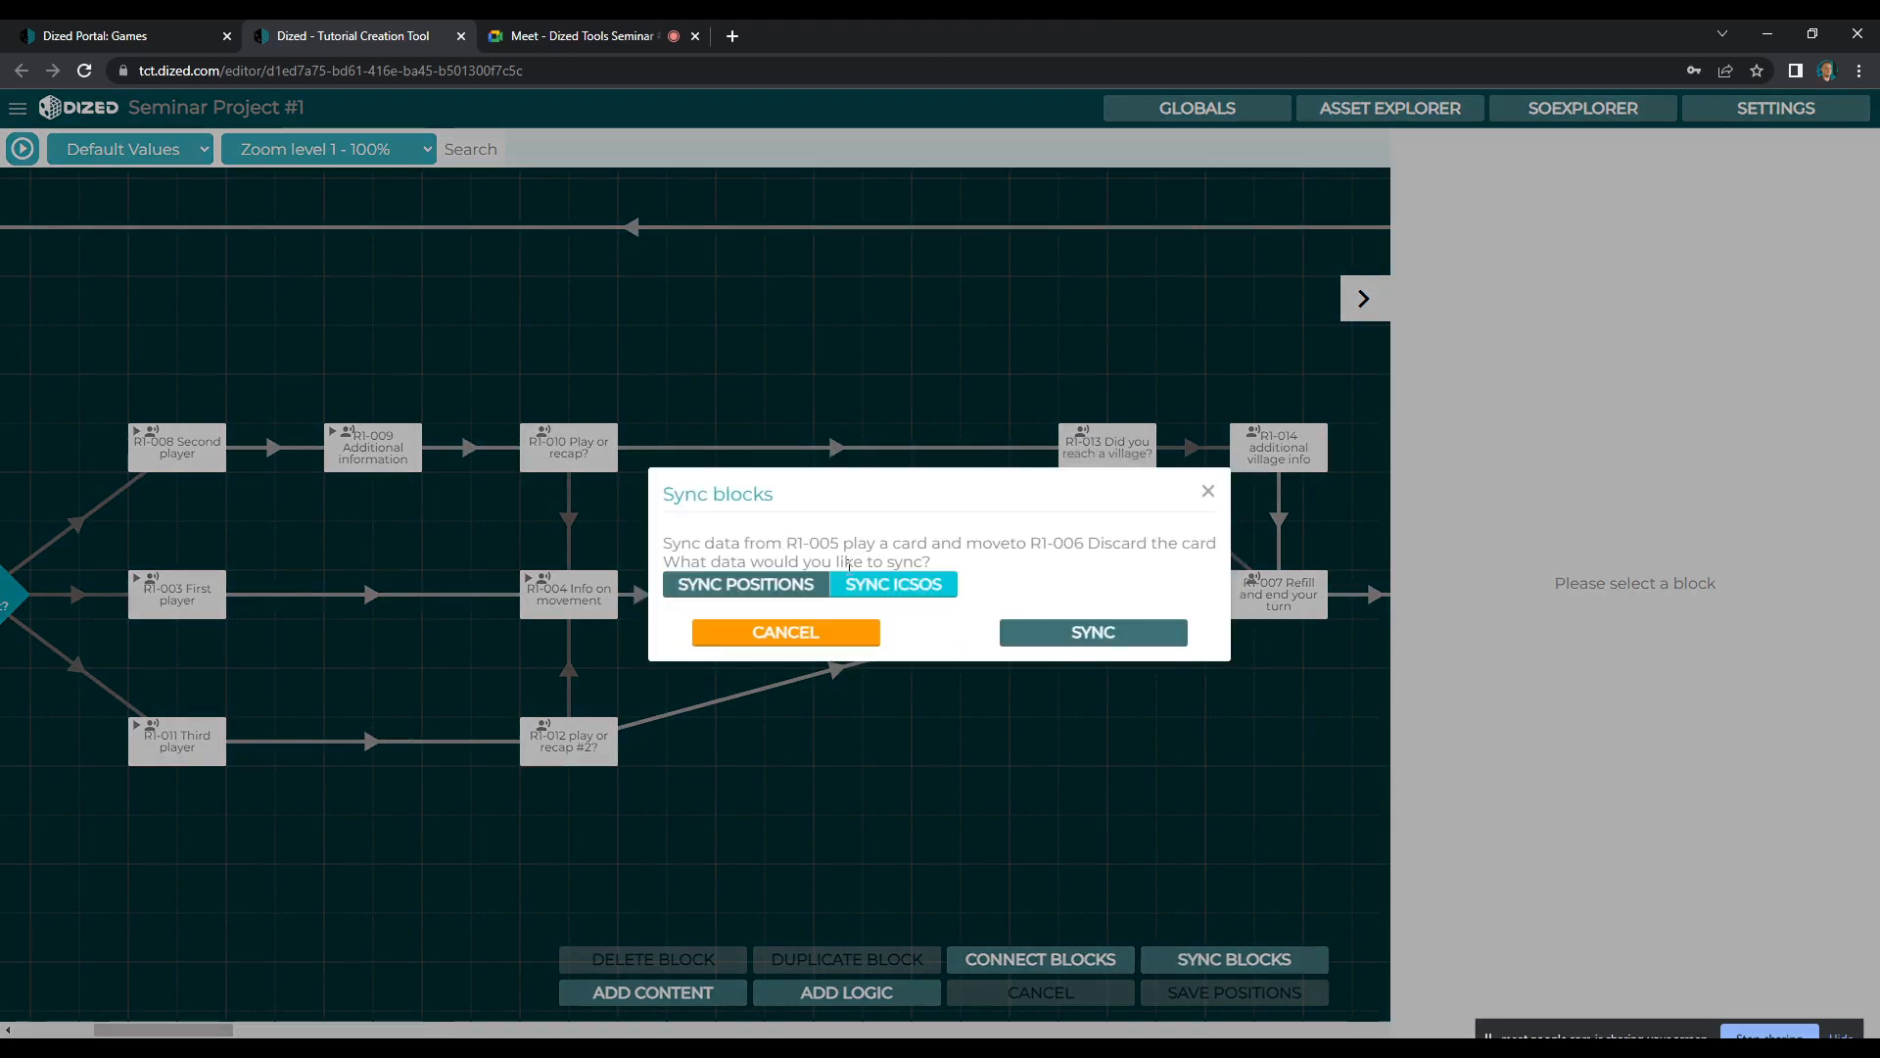
{"action": "left_click", "coordinate": [1064, 641]}
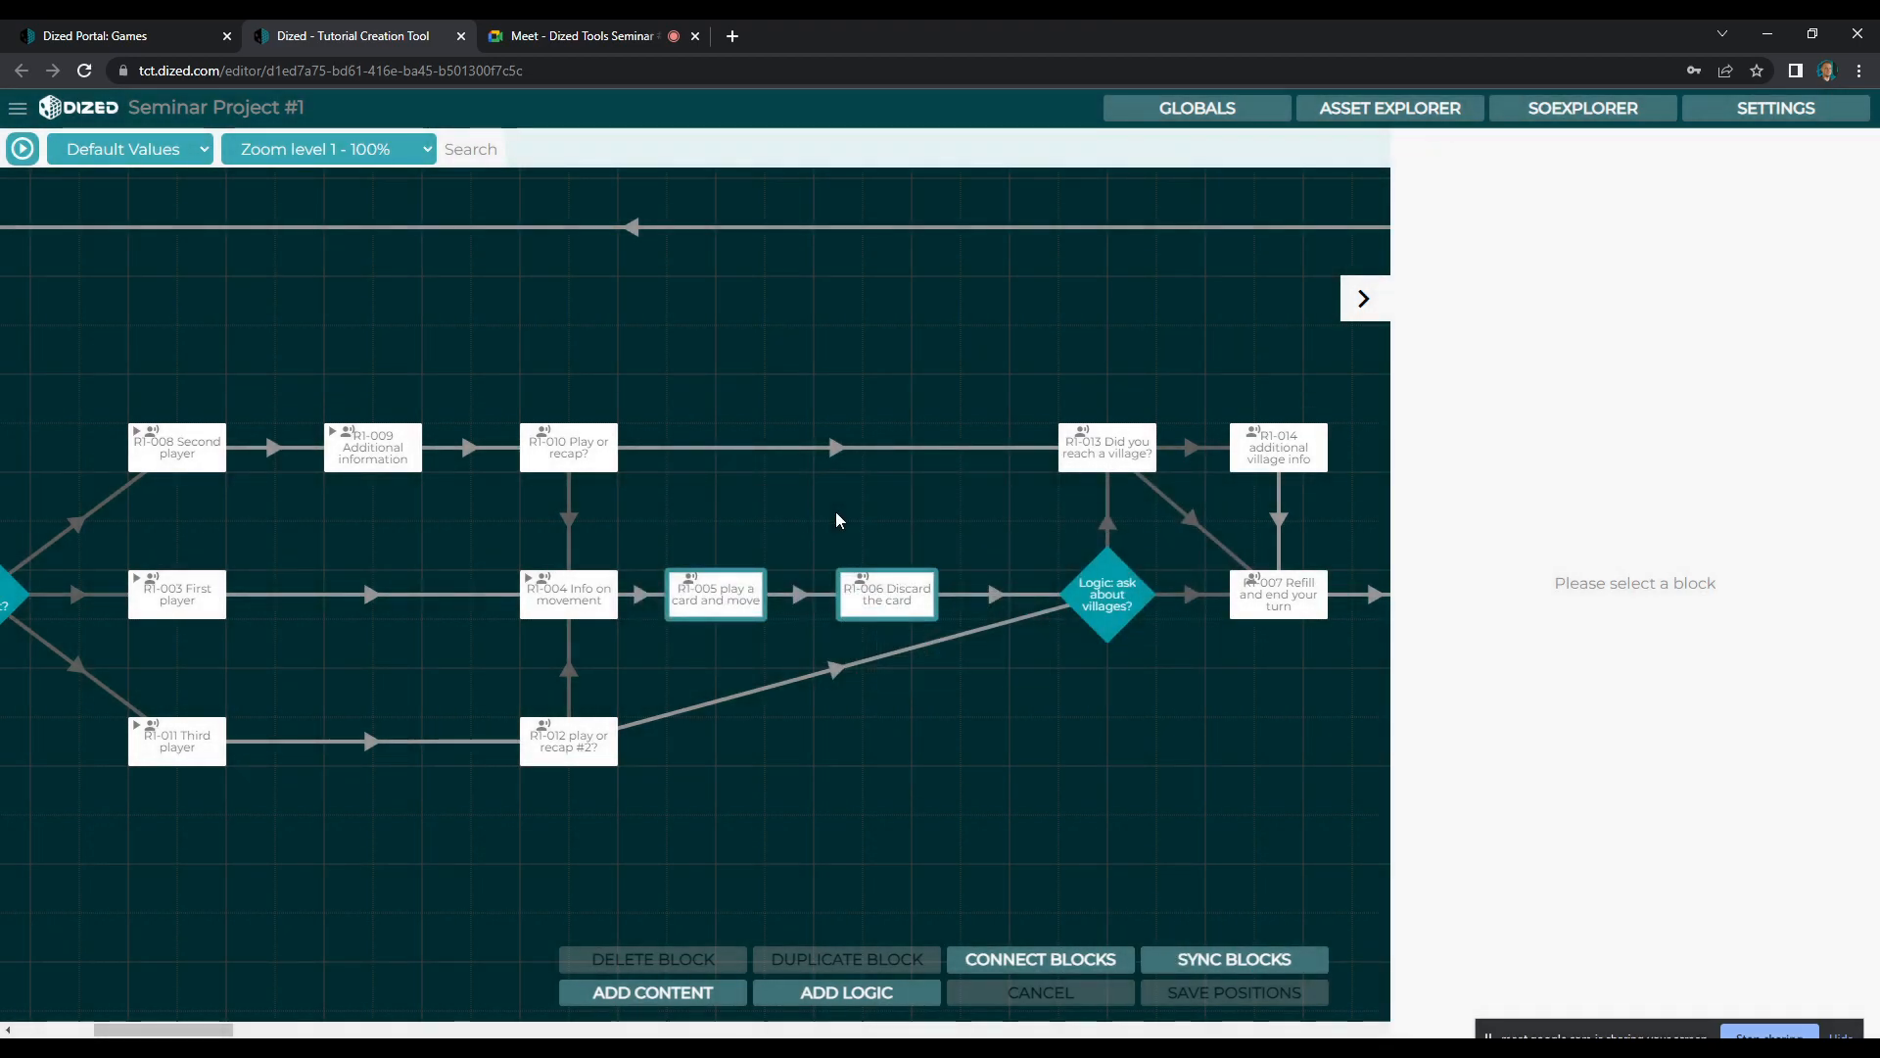
Open the scene of the R1-006 Discard the card block for editing
{"action": "left_click", "coordinate": [837, 511]}
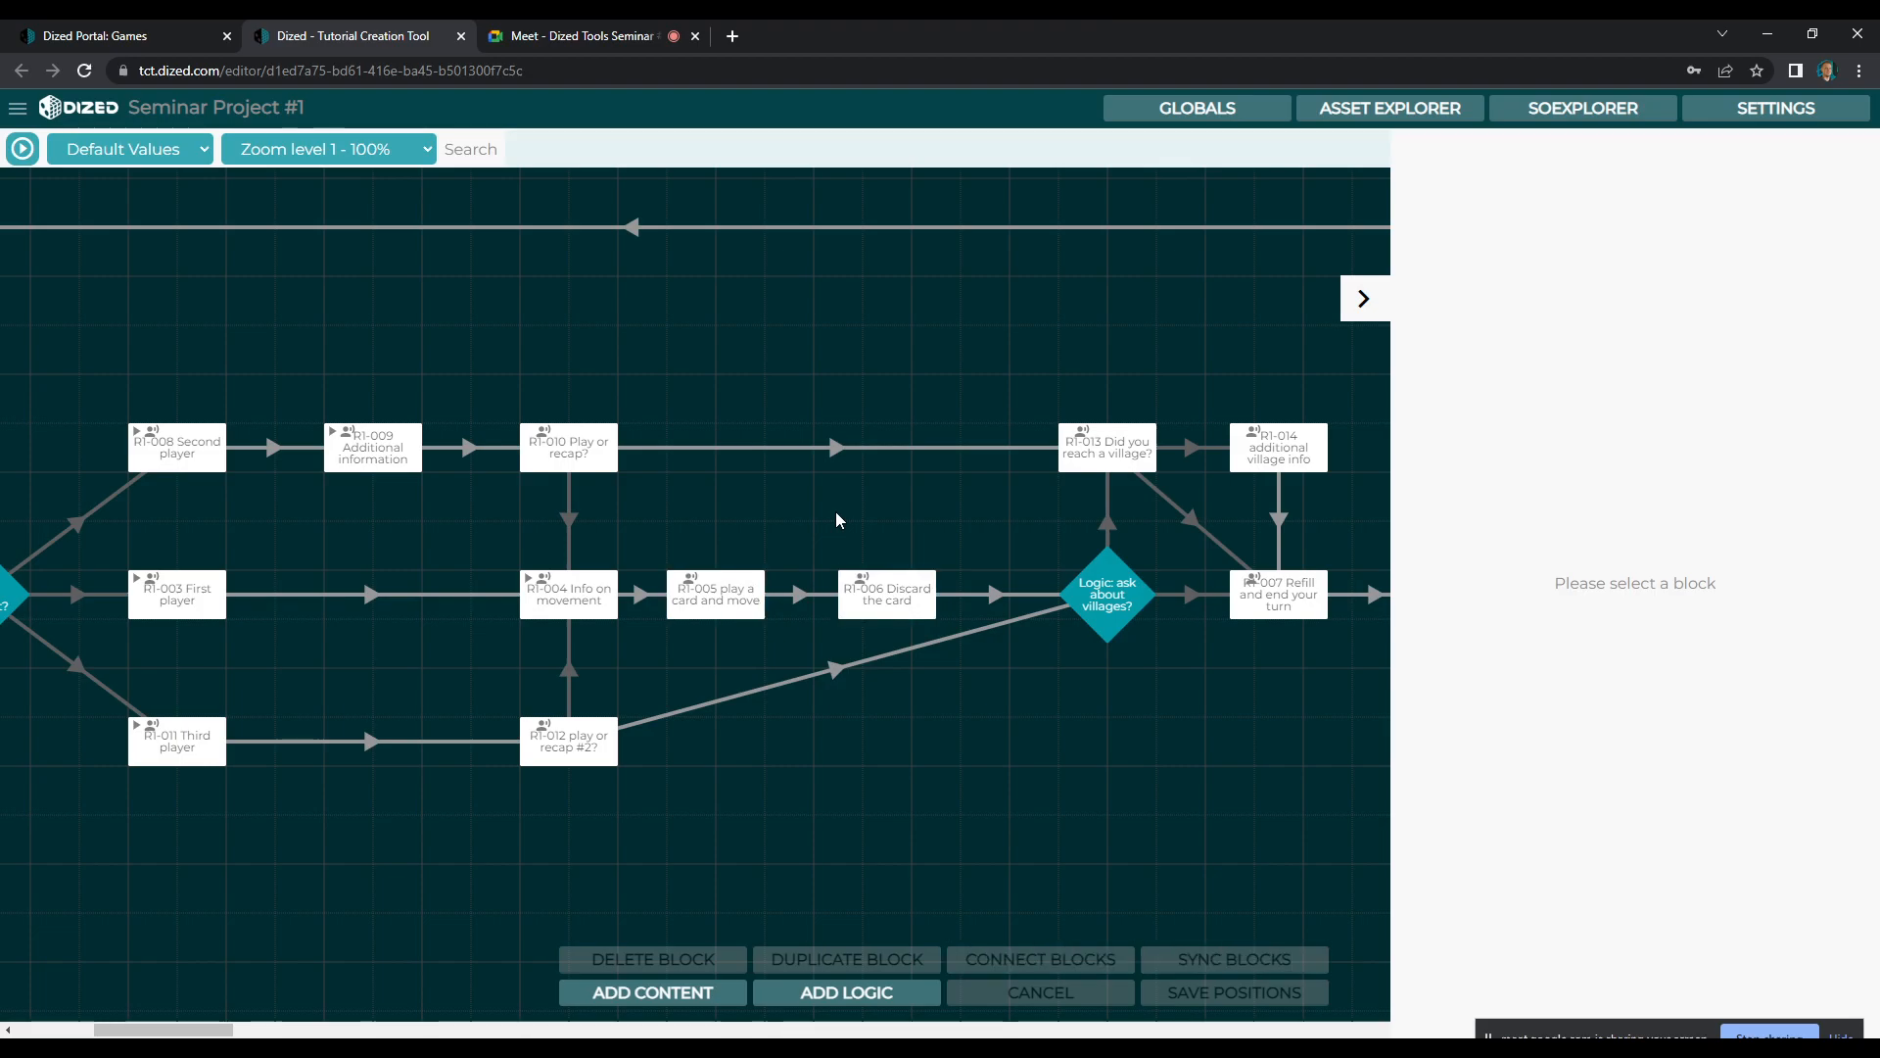
{"action": "left_click", "coordinate": [893, 588]}
{"action": "double_click", "coordinate": [893, 588]}
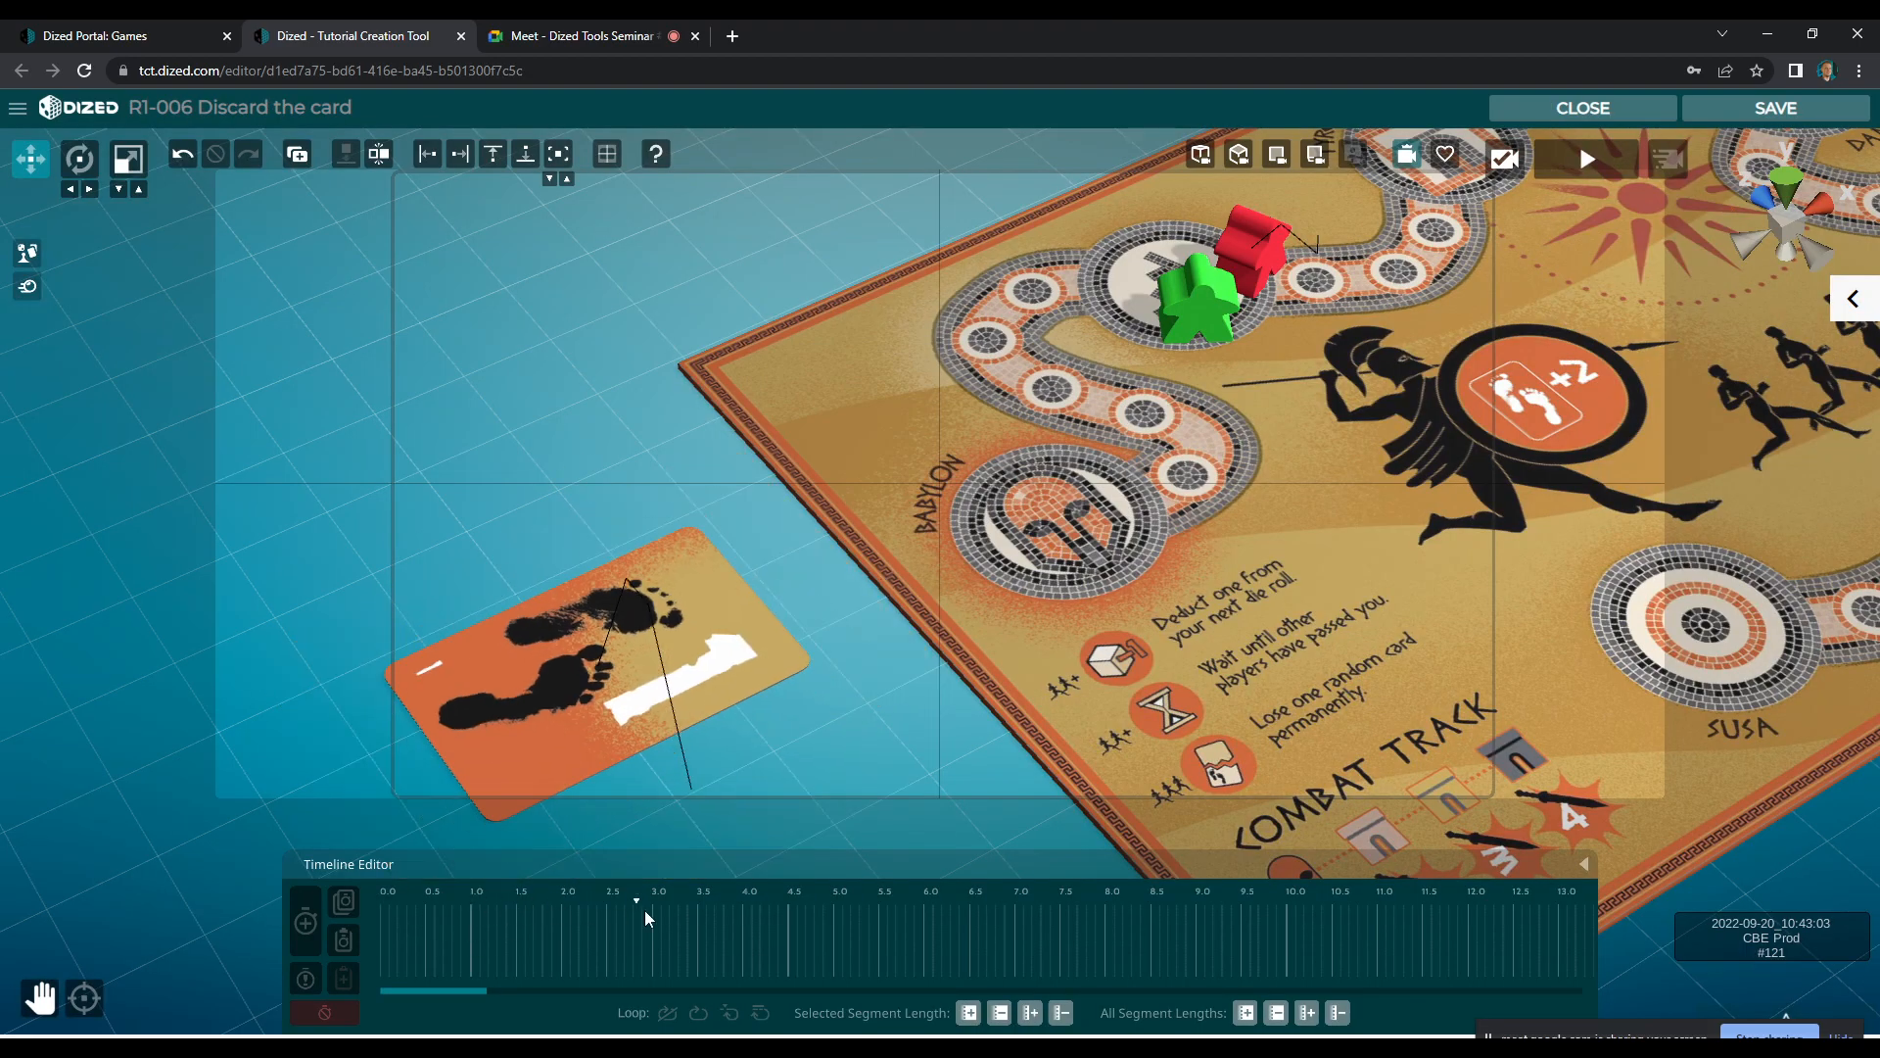
Clear the card's copied animation with the playhead at about 3.0 s, so it stays where it was laid
{"action": "left_click", "coordinate": [599, 698]}
{"action": "left_click_drag", "start_coordinate": [542, 899], "coordinate": [650, 907]}
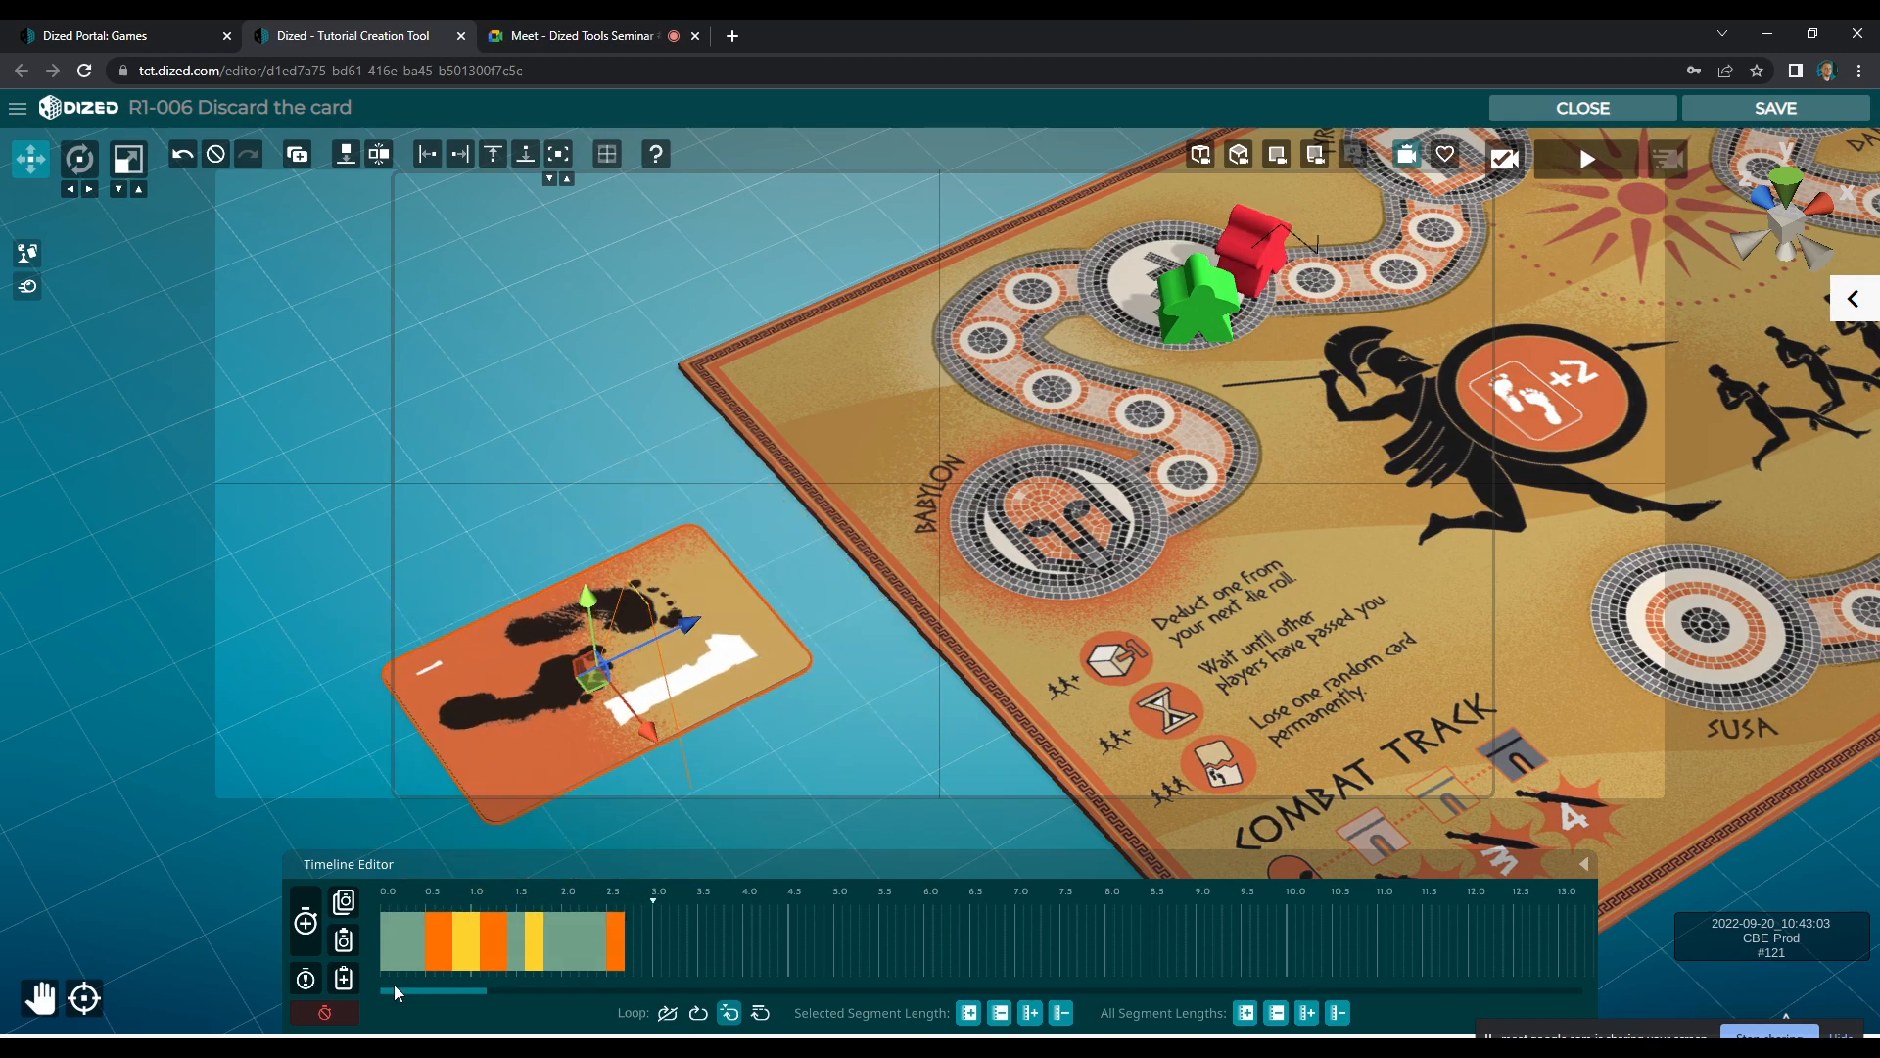
{"action": "left_click", "coordinate": [338, 1009]}
{"action": "left_click", "coordinate": [1043, 691]}
Clear the red meeple's copied animation with the playhead at about 6.3 s, so it stays on its new space
{"action": "left_click", "coordinate": [1276, 258]}
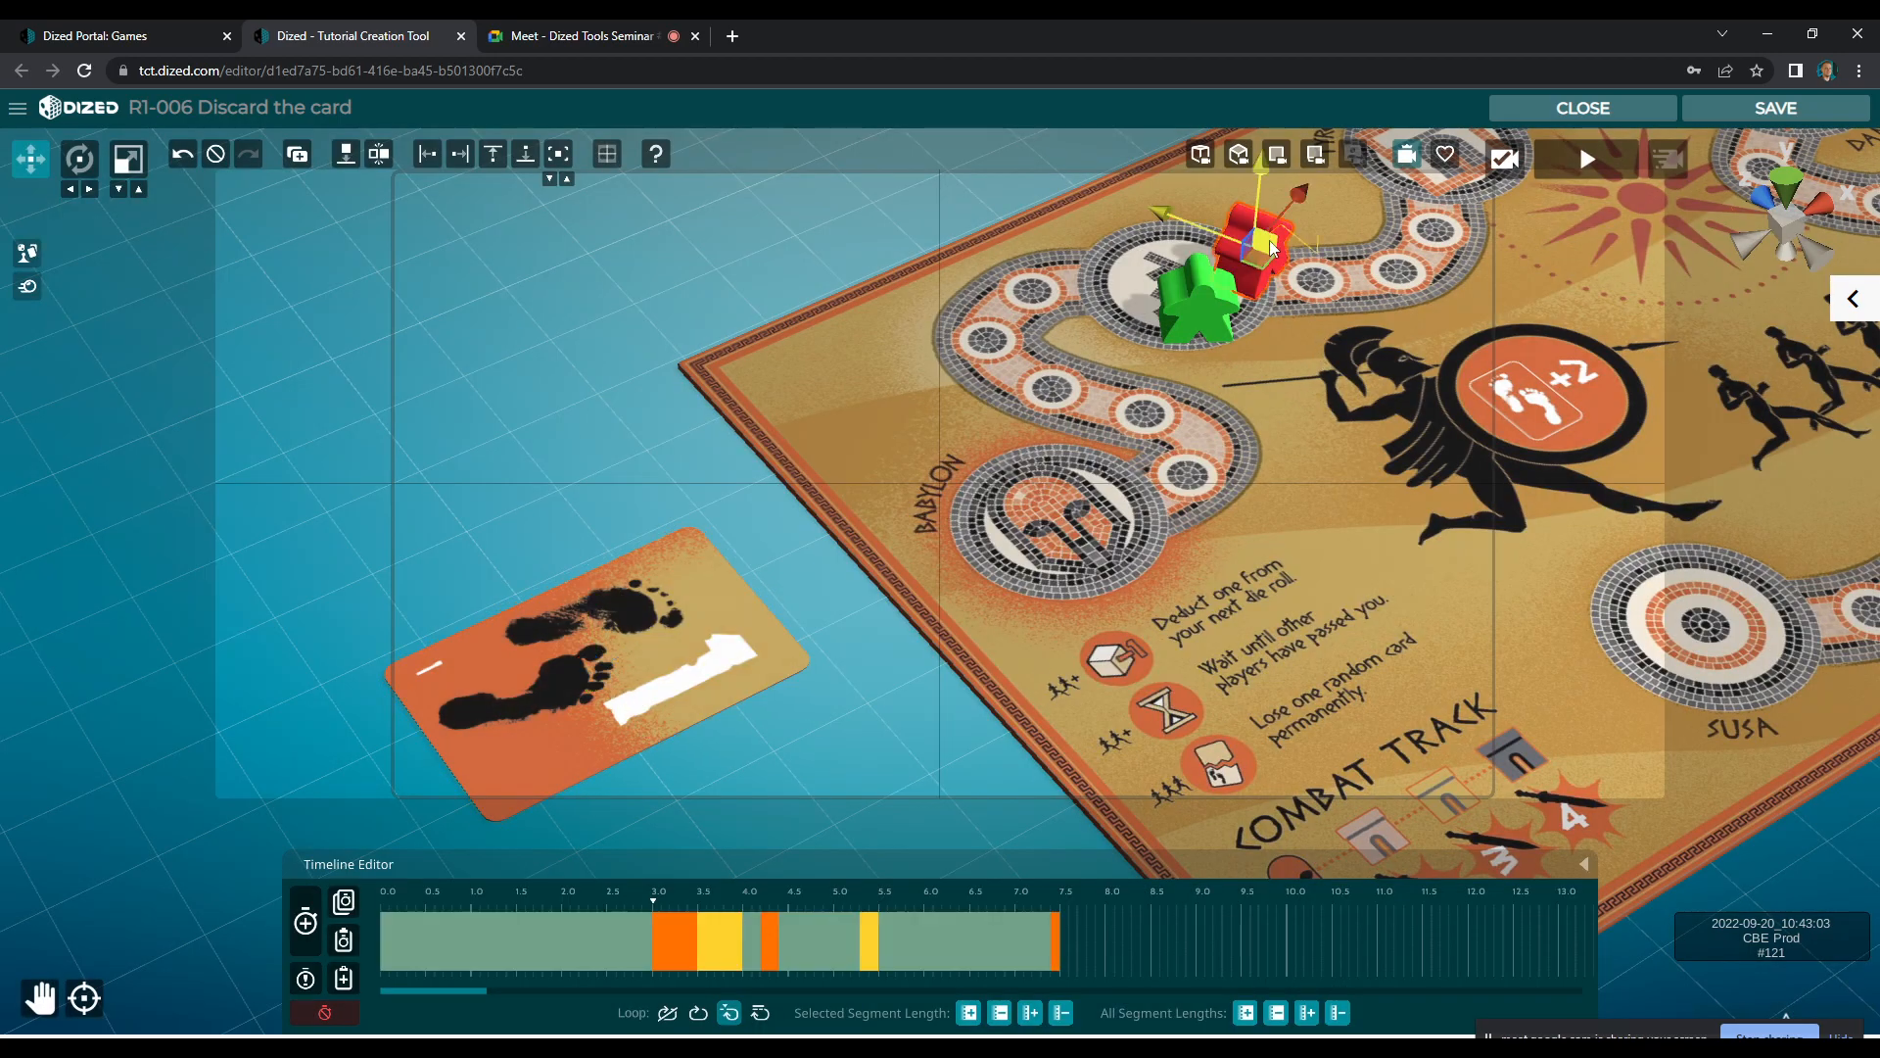
{"action": "left_click_drag", "start_coordinate": [639, 905], "coordinate": [954, 905]}
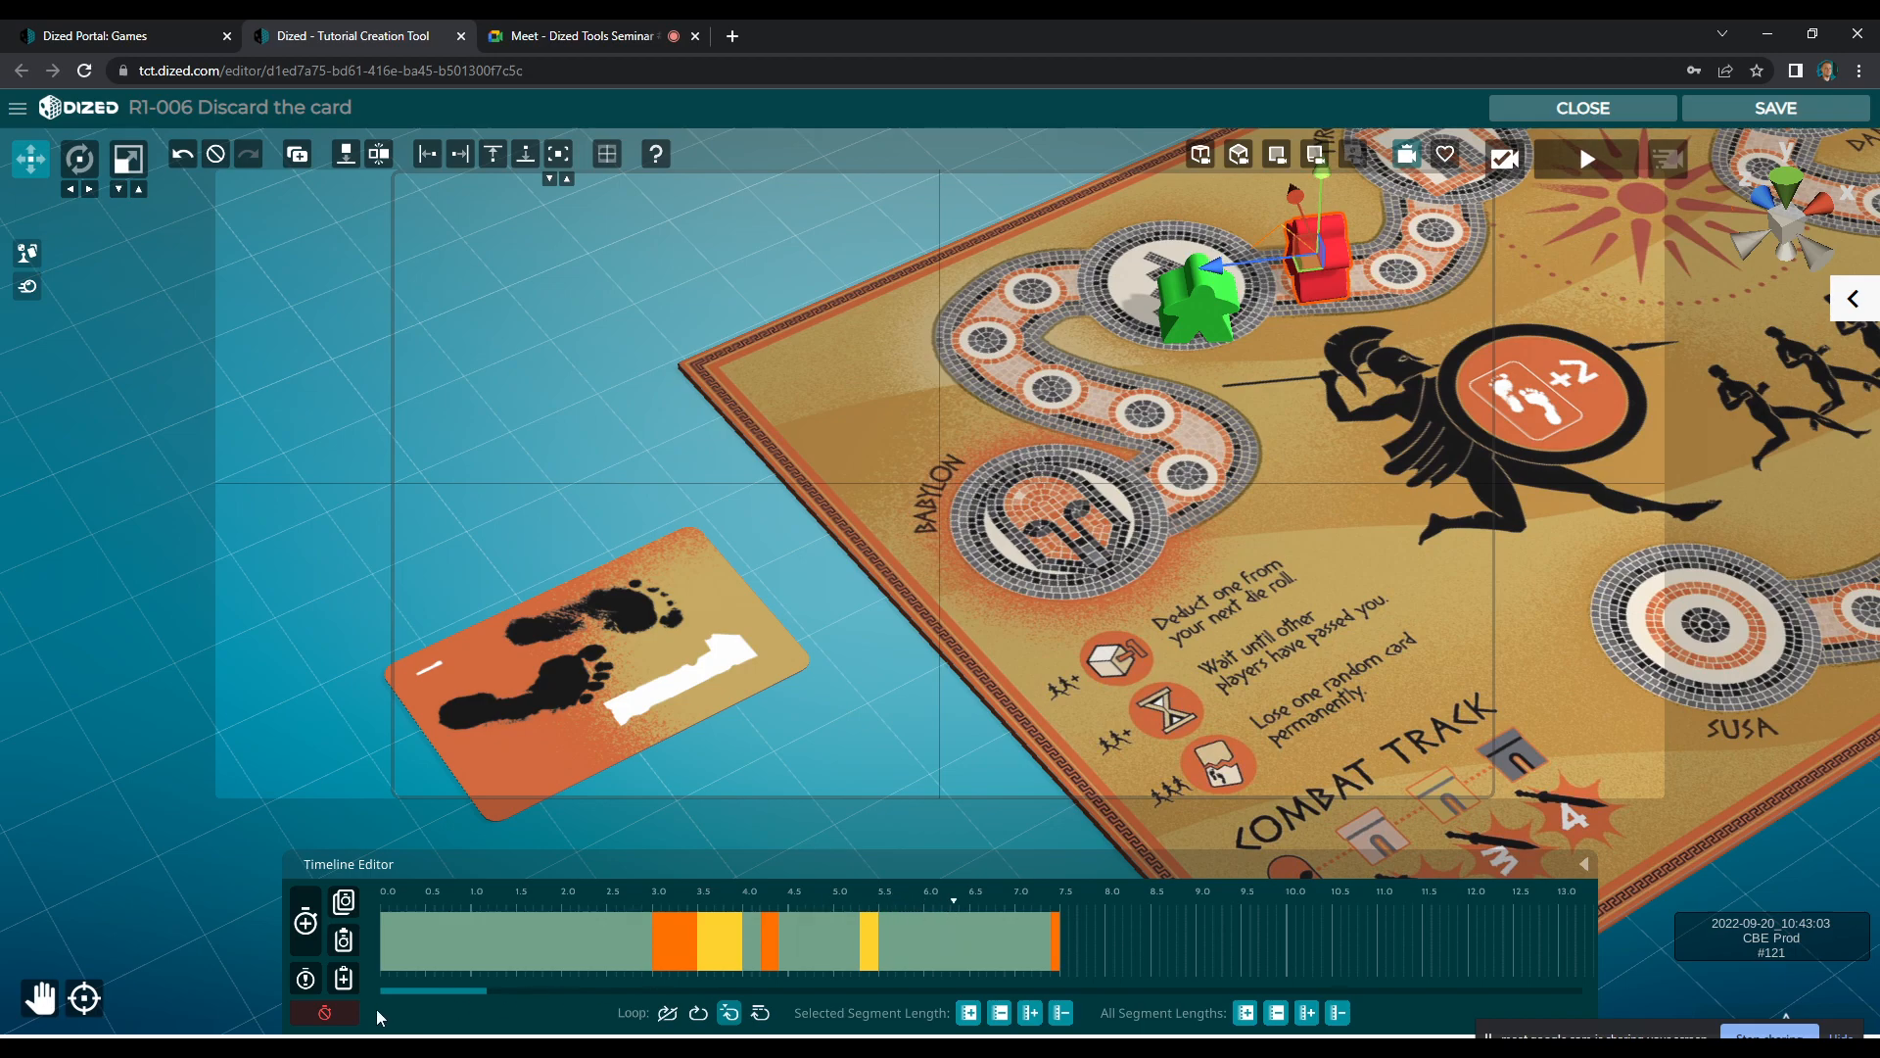
{"action": "left_click", "coordinate": [324, 1012]}
{"action": "left_click", "coordinate": [1077, 676]}
Record the card's first animation segment, lifting and turning it off the table, ending at about 1.0 s
{"action": "left_click", "coordinate": [703, 656]}
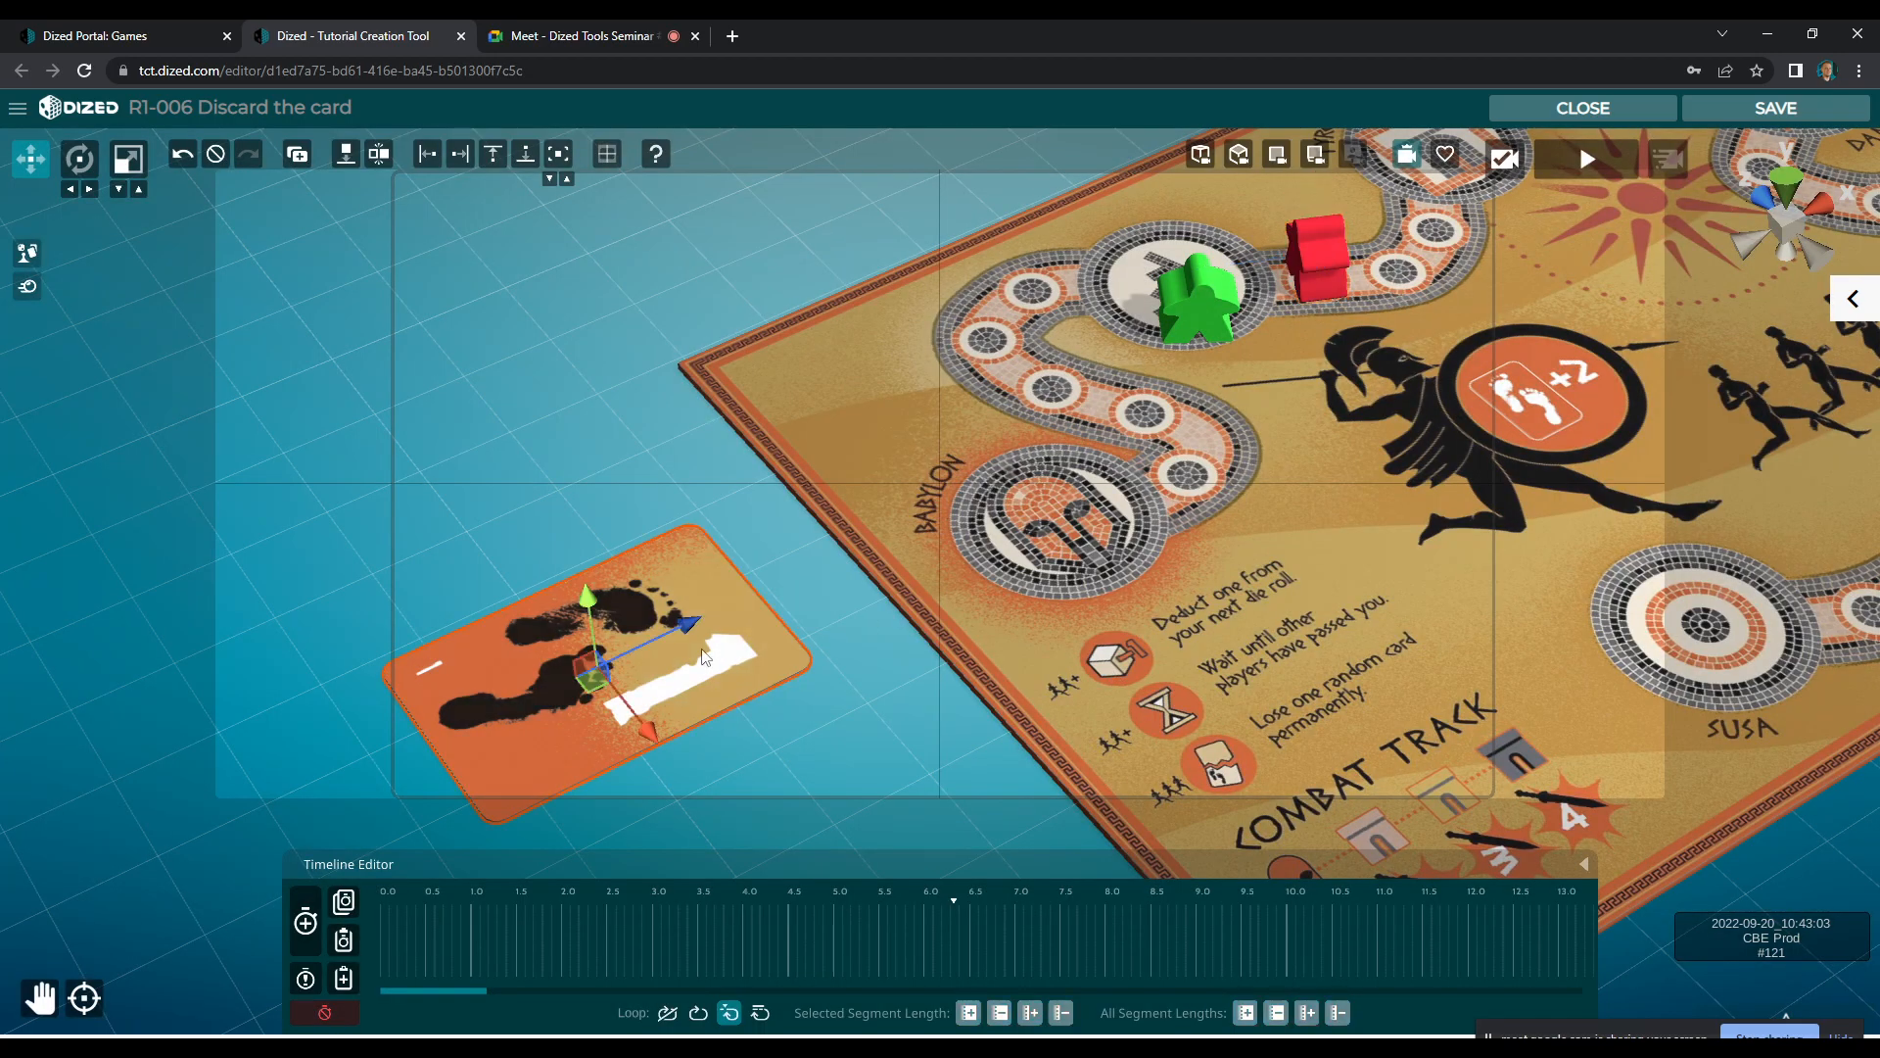
{"action": "left_click", "coordinate": [307, 941]}
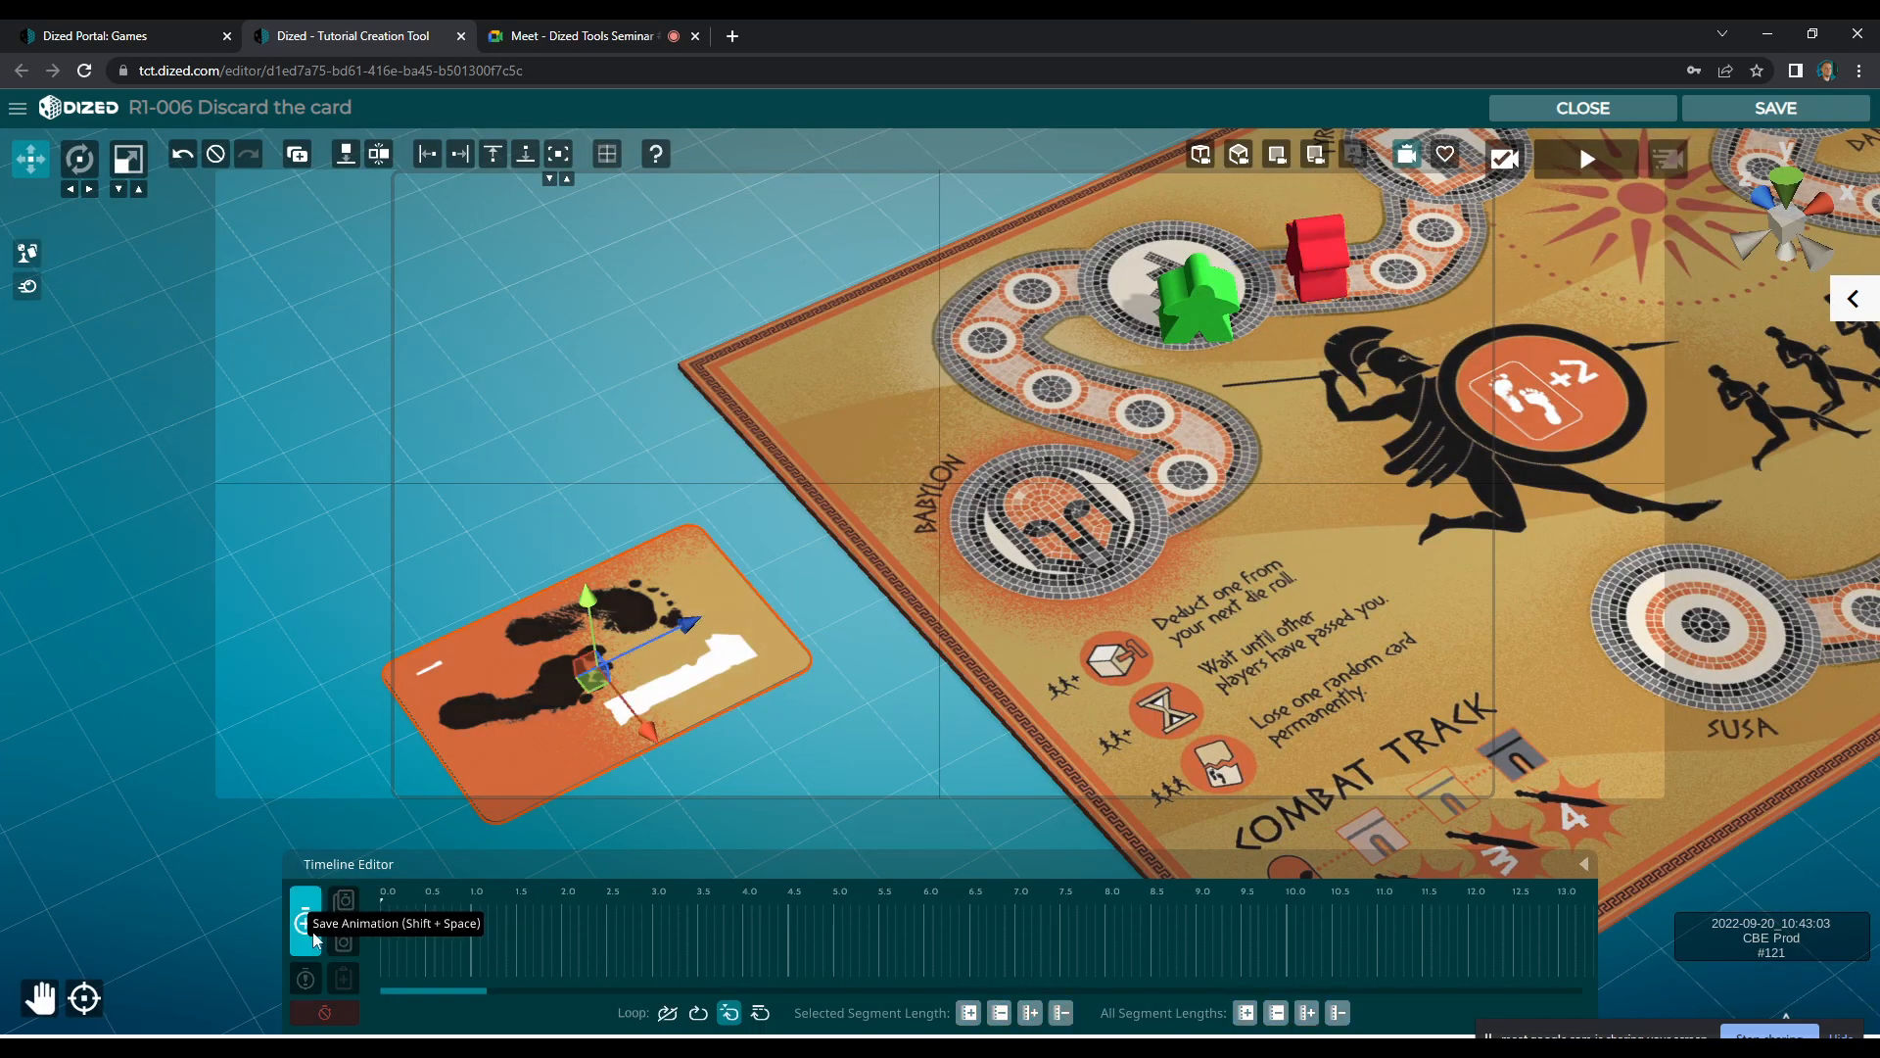
{"action": "left_click_drag", "start_coordinate": [593, 643], "coordinate": [566, 444]}
{"action": "key", "text": "e"}
{"action": "key", "text": "w"}
{"action": "key", "text": "e"}
{"action": "left_click_drag", "start_coordinate": [584, 589], "coordinate": [680, 468]}
{"action": "left_click", "coordinate": [305, 921]}
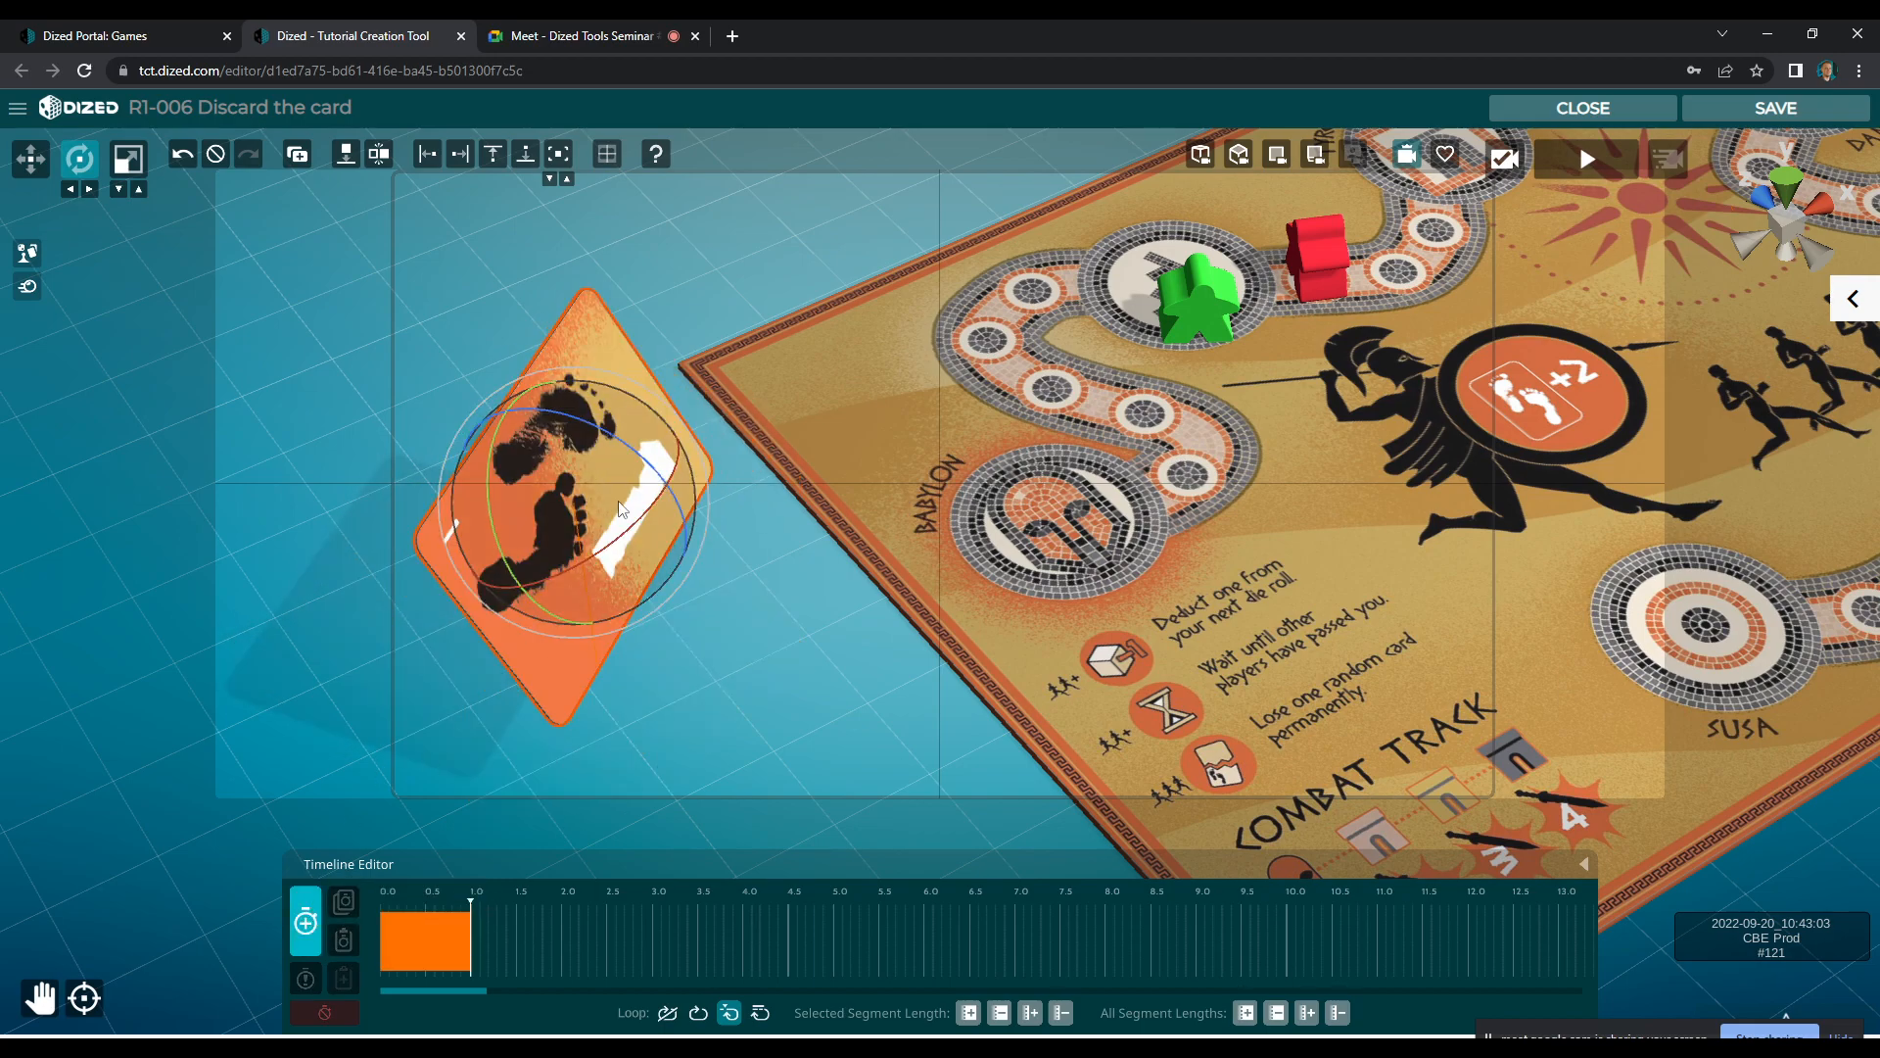
Record a second segment ending at about 2.0 s that tips the card on edge and moves it towards the board's upper-left corner
{"action": "left_click_drag", "start_coordinate": [632, 454], "coordinate": [680, 468]}
{"action": "key", "text": "w"}
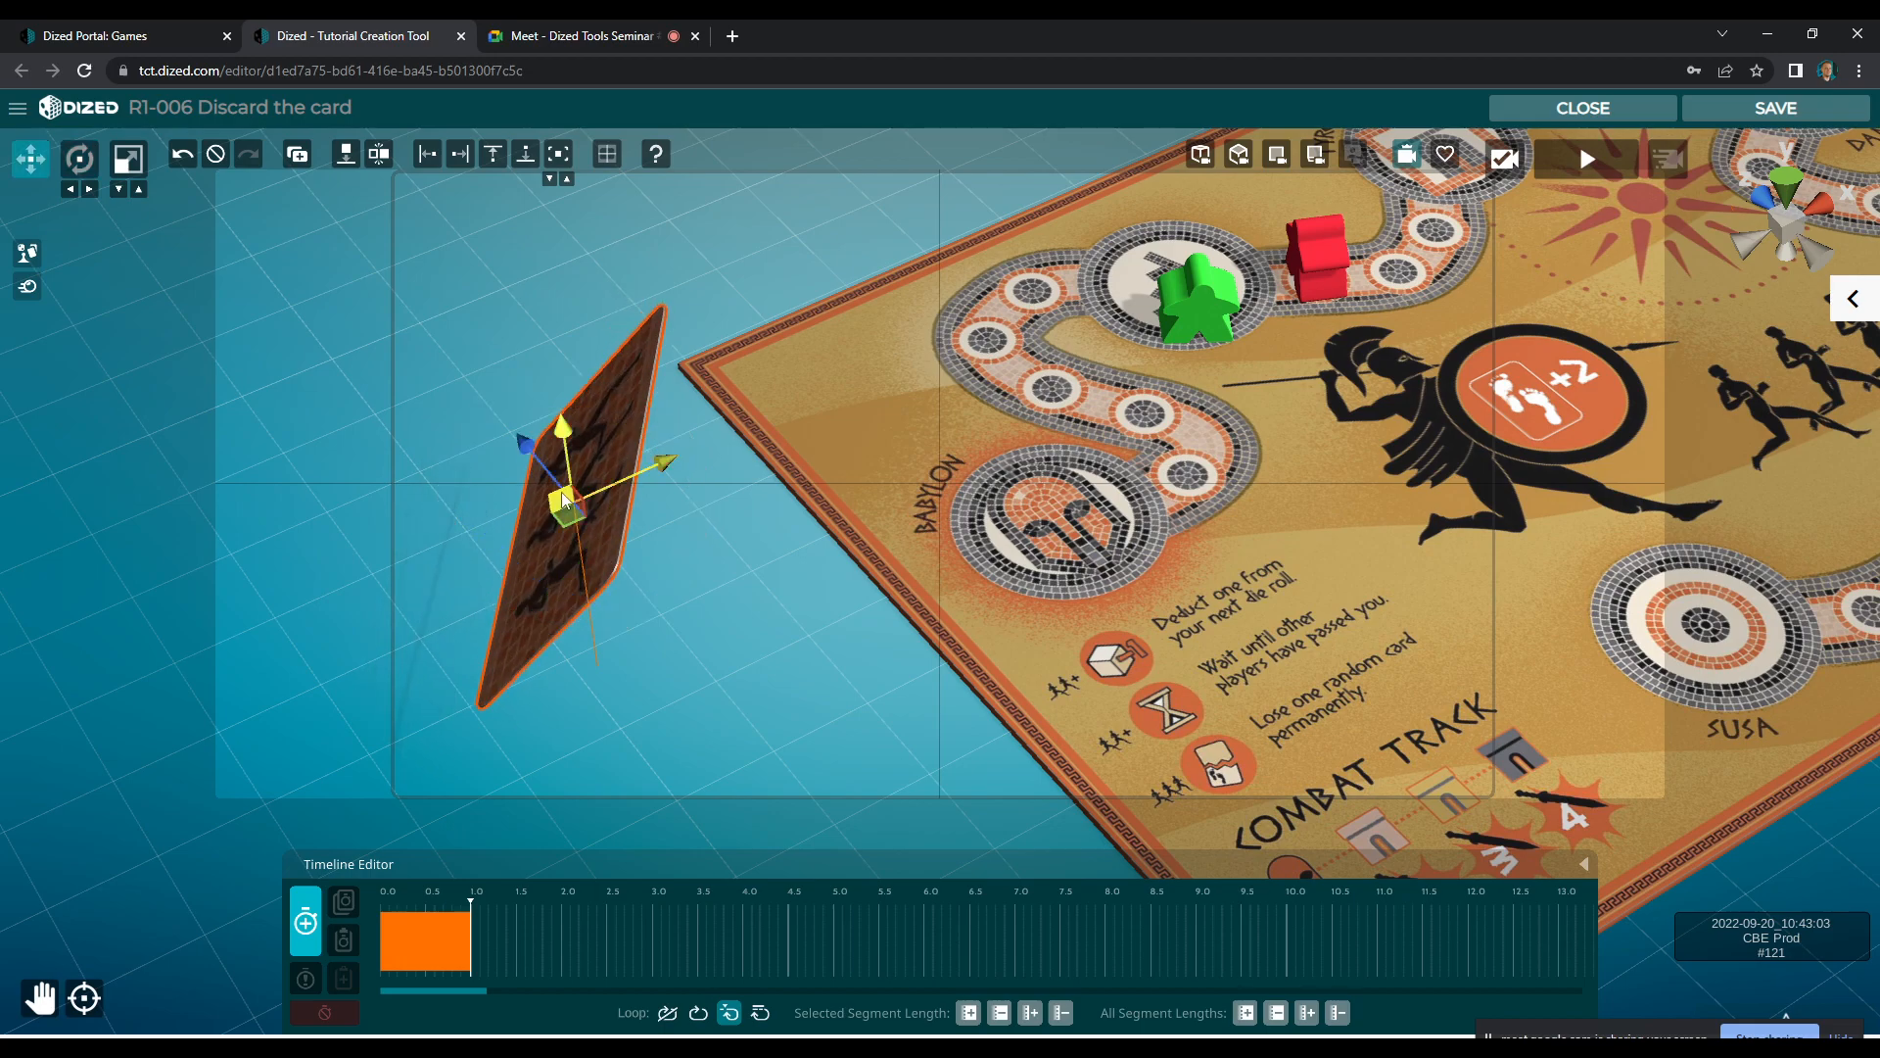
{"action": "left_click_drag", "start_coordinate": [573, 511], "coordinate": [605, 247]}
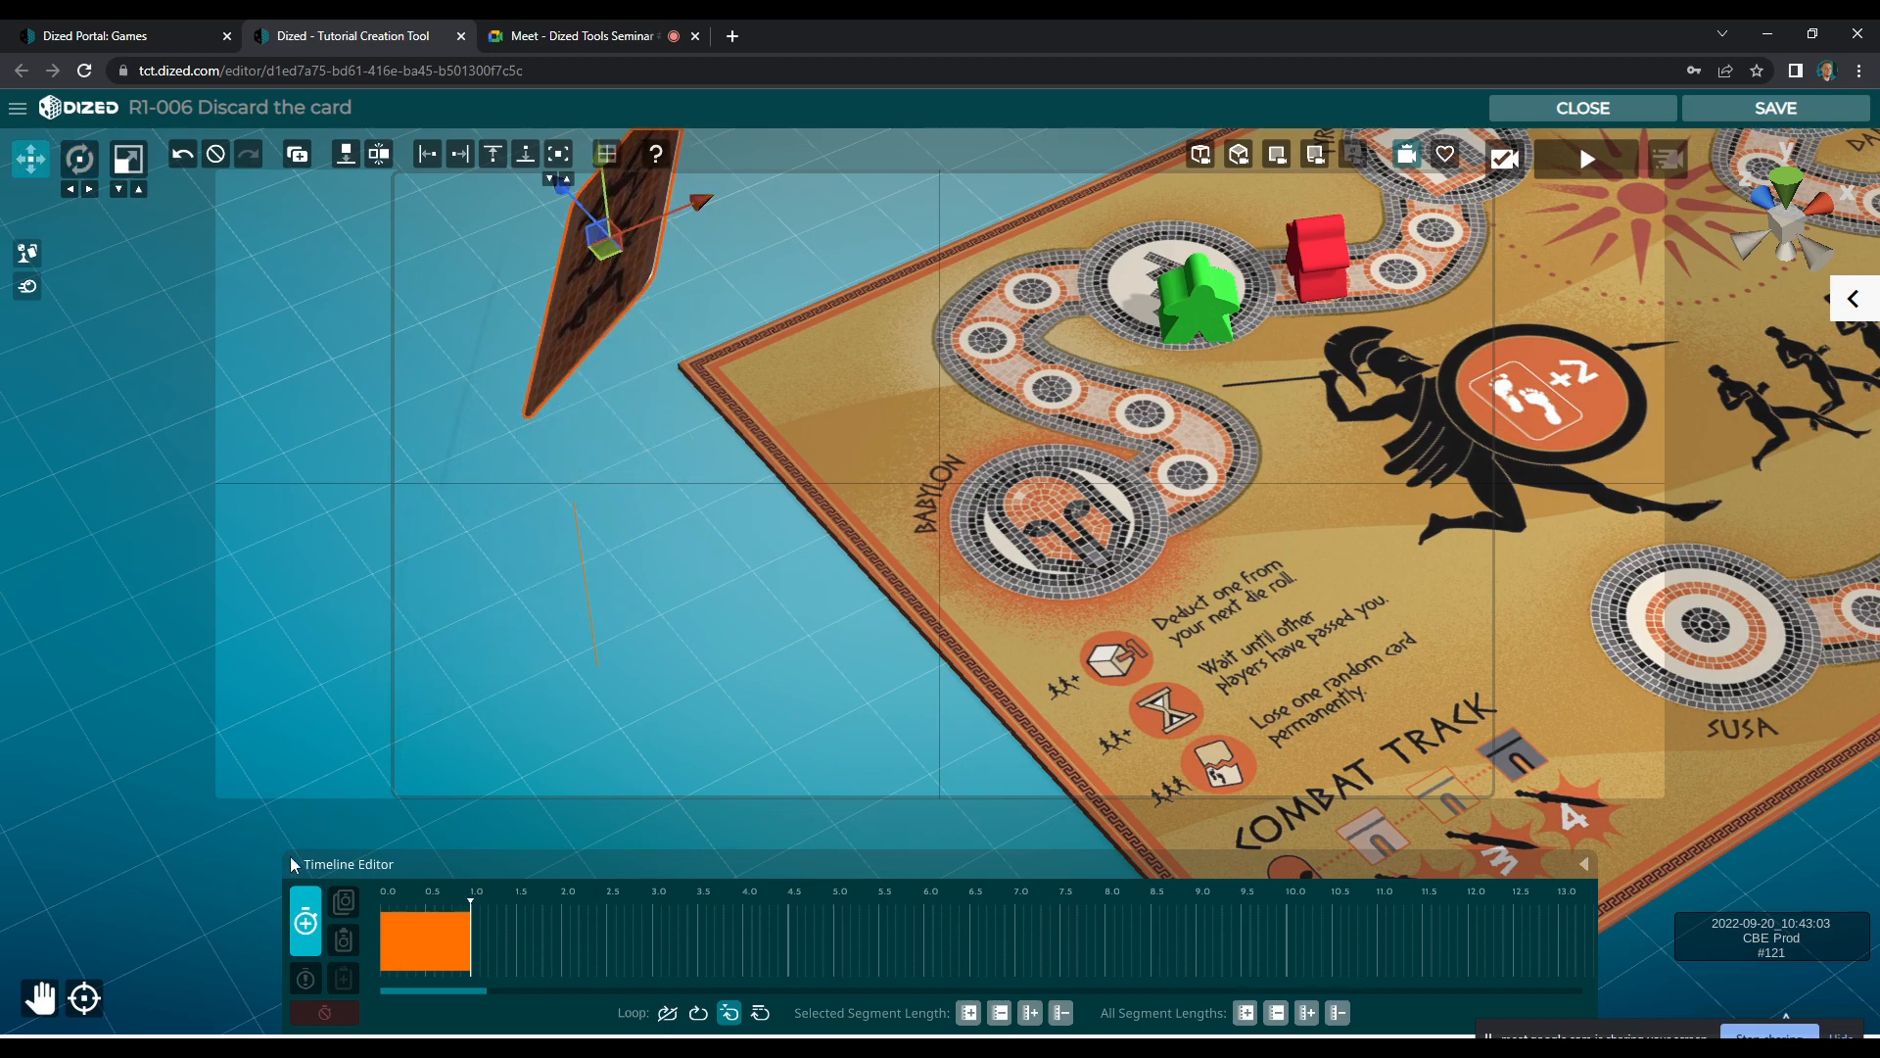
{"action": "left_click", "coordinate": [304, 919]}
Record a third segment ending at about 3.0 s that lays the card face down on the ground above the board's corner
{"action": "key", "text": "e"}
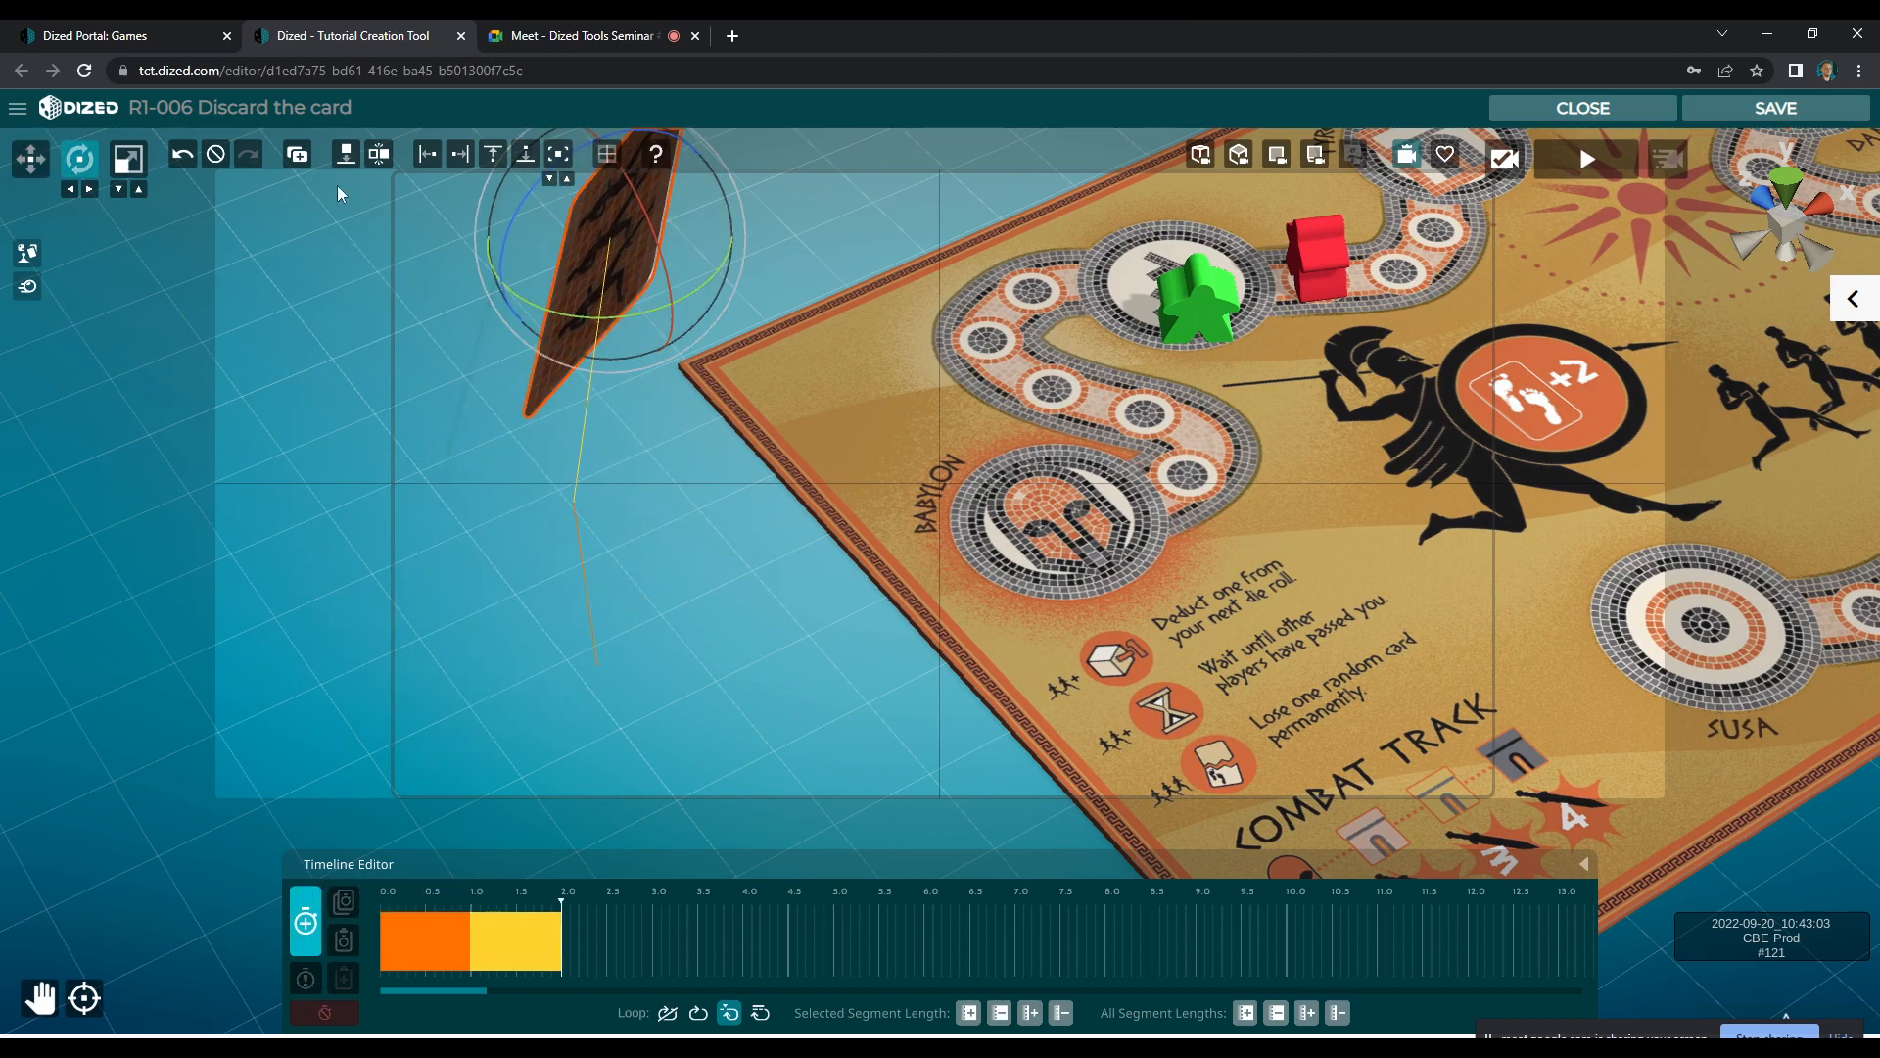
{"action": "left_click", "coordinate": [215, 154]}
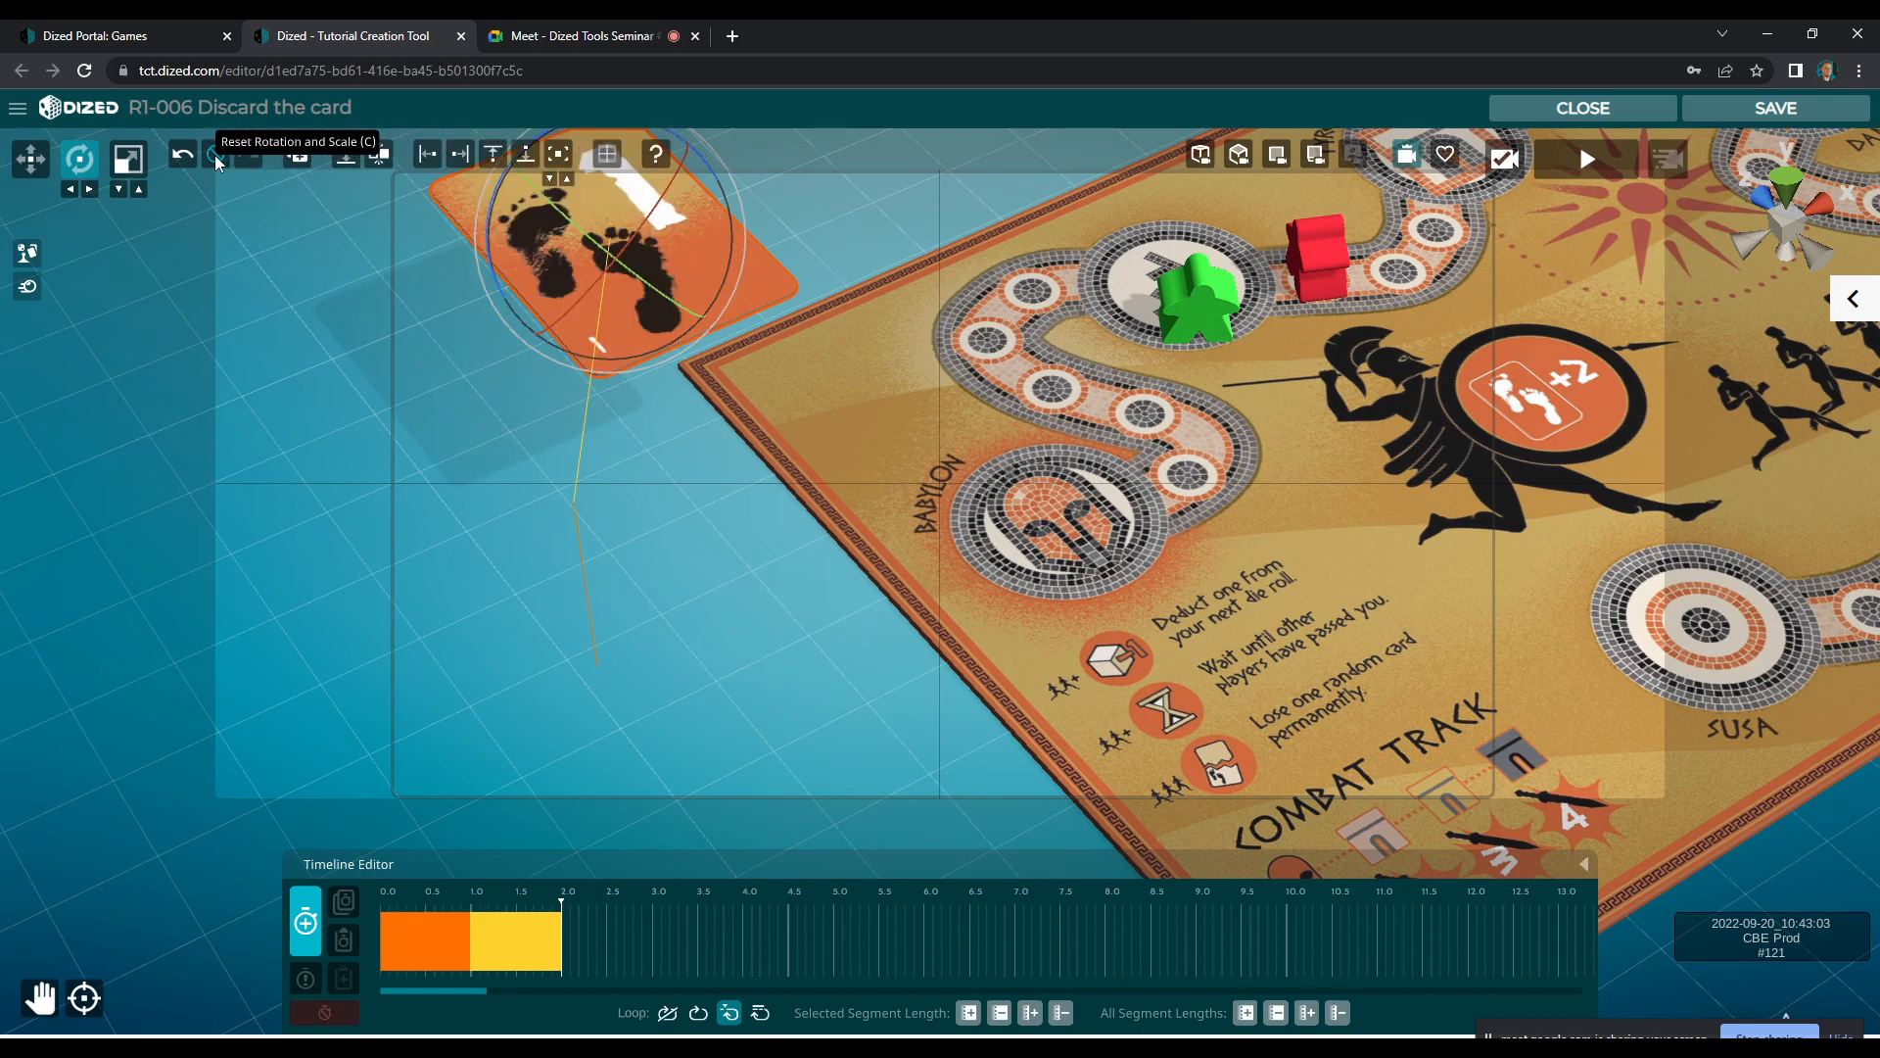
{"action": "left_click", "coordinate": [343, 155]}
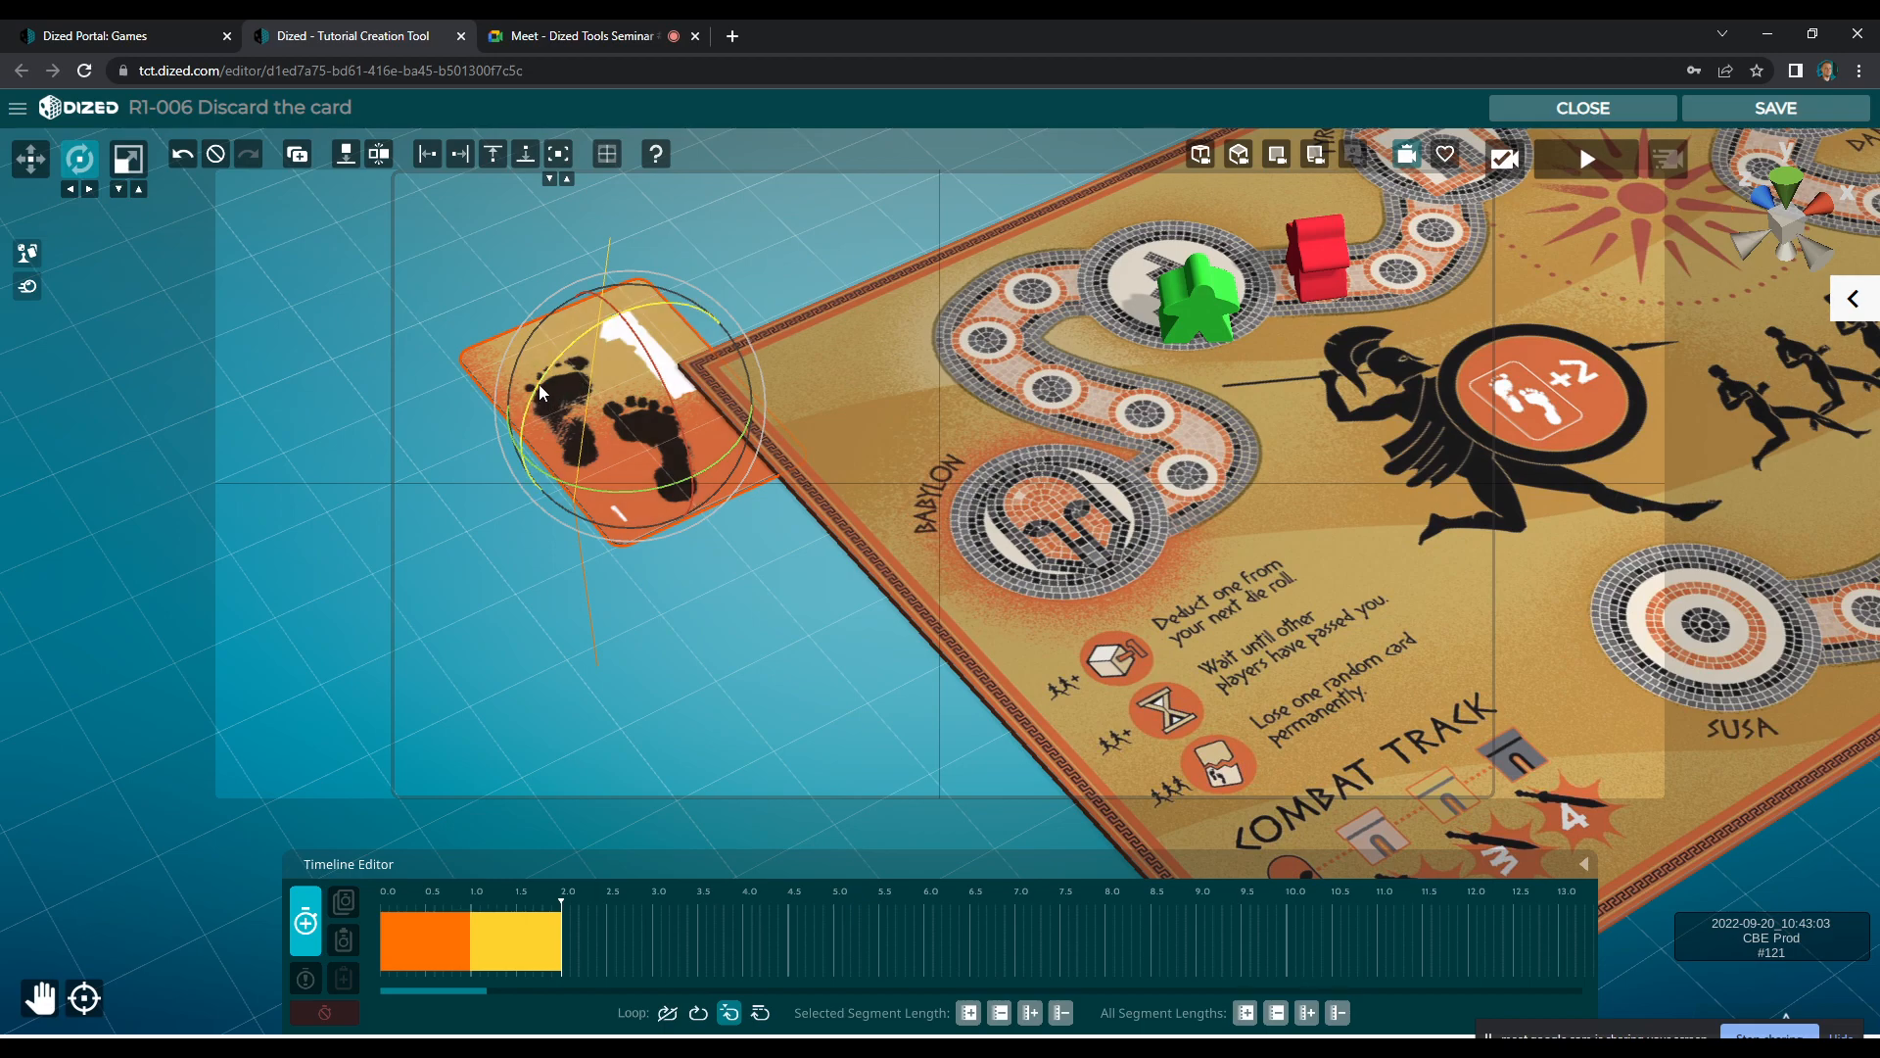
{"action": "left_click_drag", "start_coordinate": [790, 292], "coordinate": [840, 286]}
{"action": "key", "text": "w"}
{"action": "left_click_drag", "start_coordinate": [616, 421], "coordinate": [609, 271]}
{"action": "key", "text": "e"}
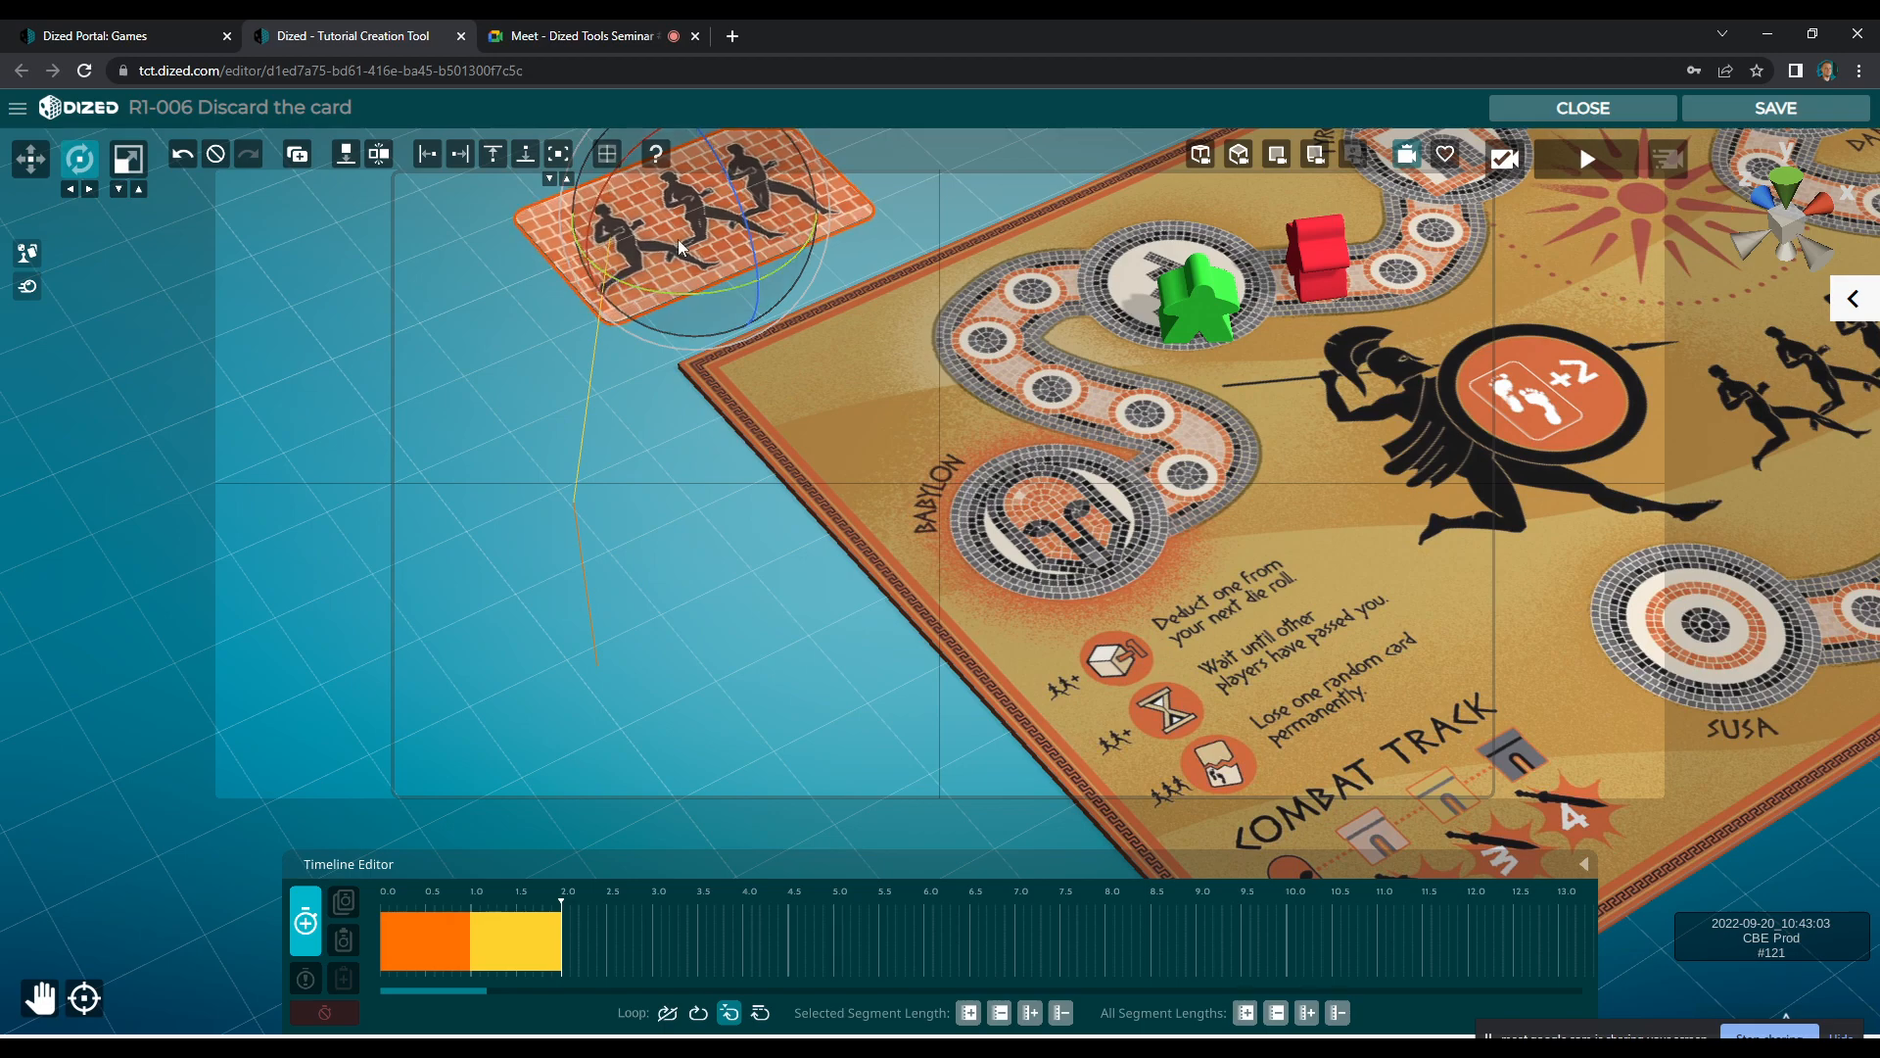
{"action": "left_click", "coordinate": [309, 927]}
Delay the card's movement to 0.5 s, shorten its three segments to end at about 1.8 s, and play back the animation
{"action": "left_click_drag", "start_coordinate": [446, 905], "coordinate": [548, 897]}
{"action": "left_click", "coordinate": [464, 942]}
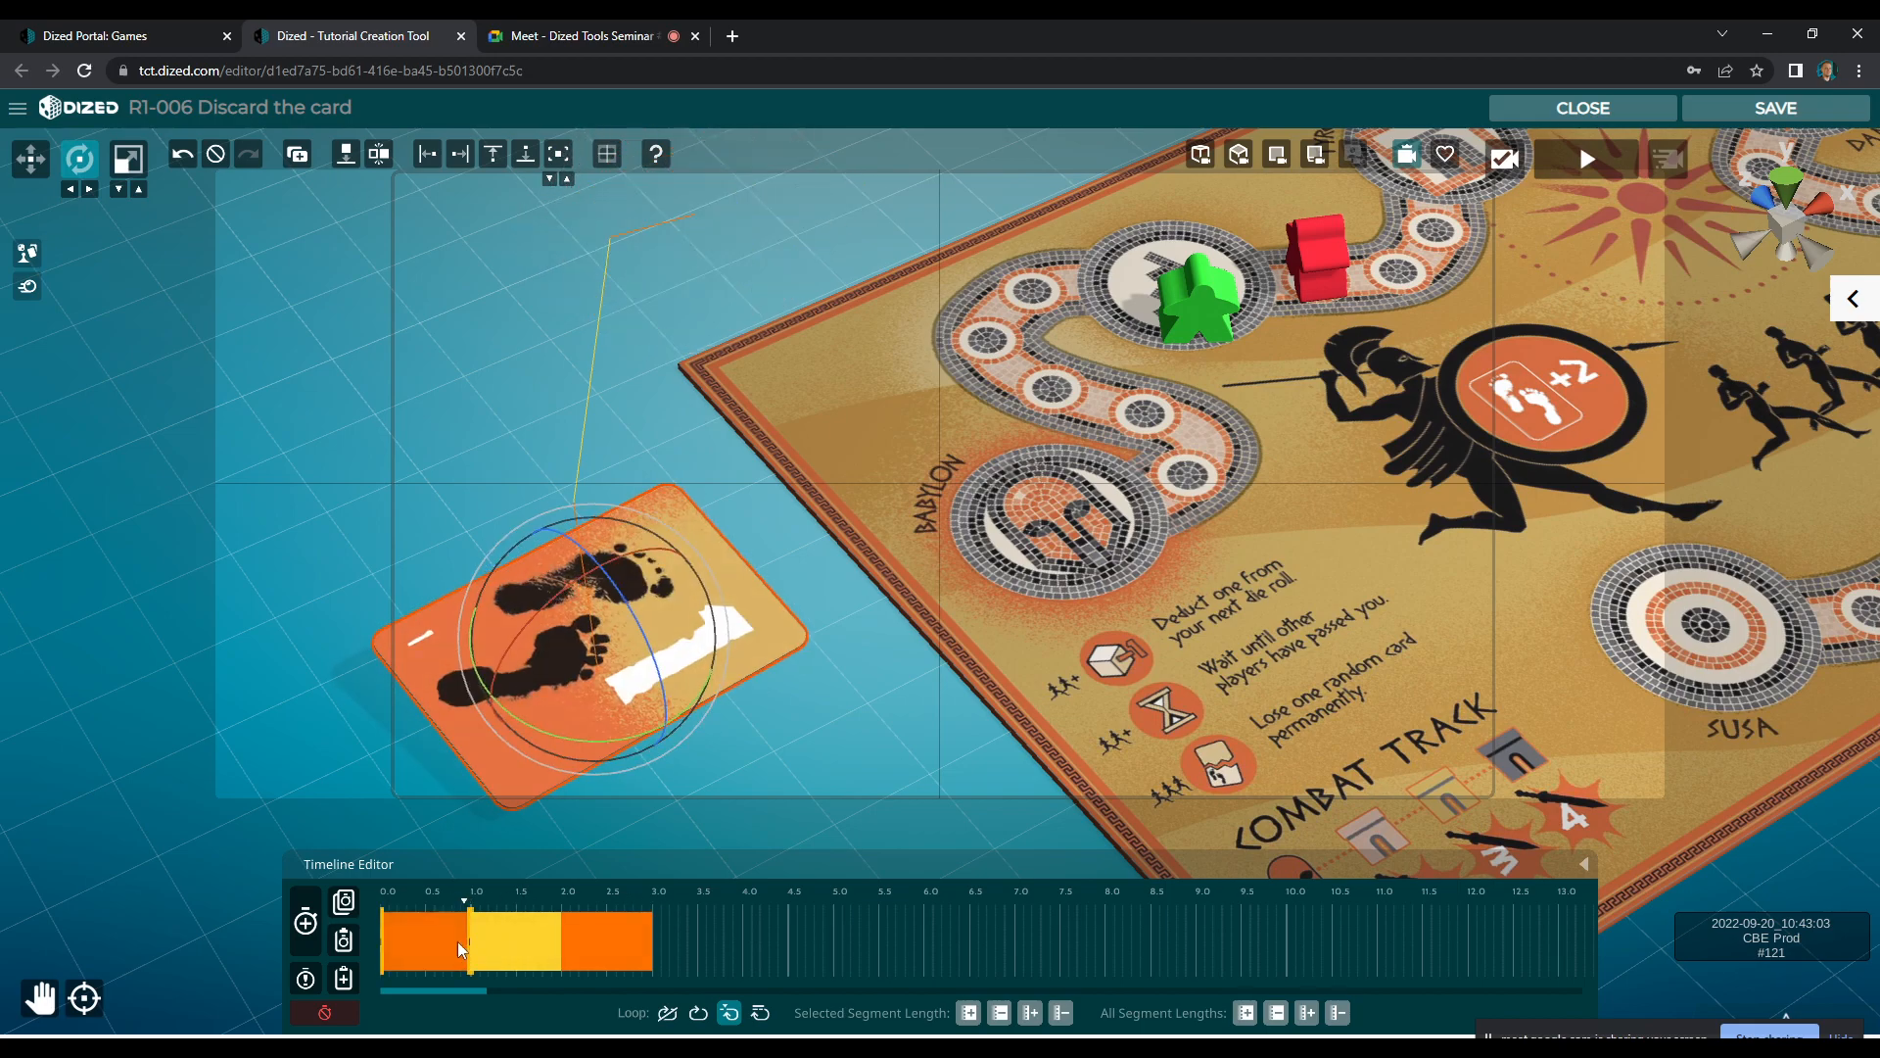
{"action": "left_click", "coordinate": [406, 948]}
{"action": "left_click", "coordinate": [438, 948]}
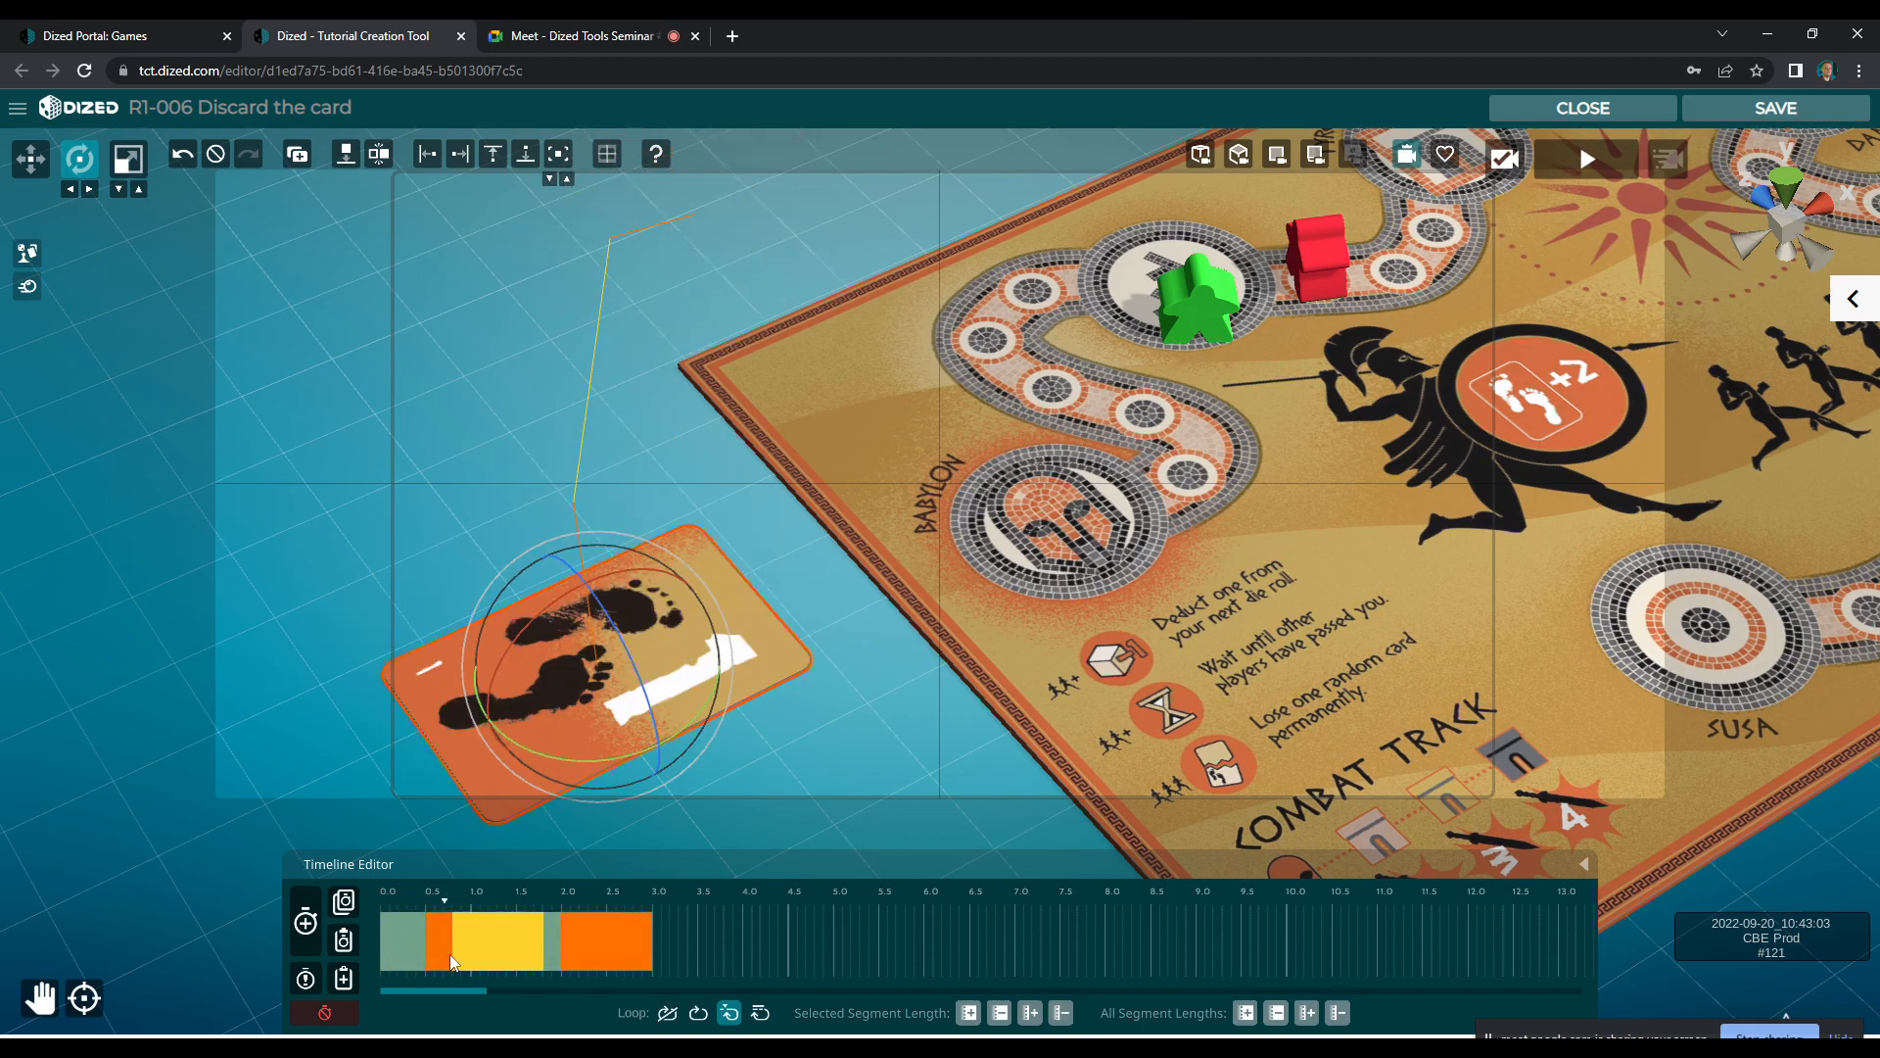
{"action": "left_click_drag", "start_coordinate": [490, 952], "coordinate": [479, 954]}
{"action": "left_click_drag", "start_coordinate": [602, 950], "coordinate": [520, 950]}
{"action": "left_click_drag", "start_coordinate": [571, 948], "coordinate": [574, 947]}
{"action": "left_click", "coordinate": [668, 942]}
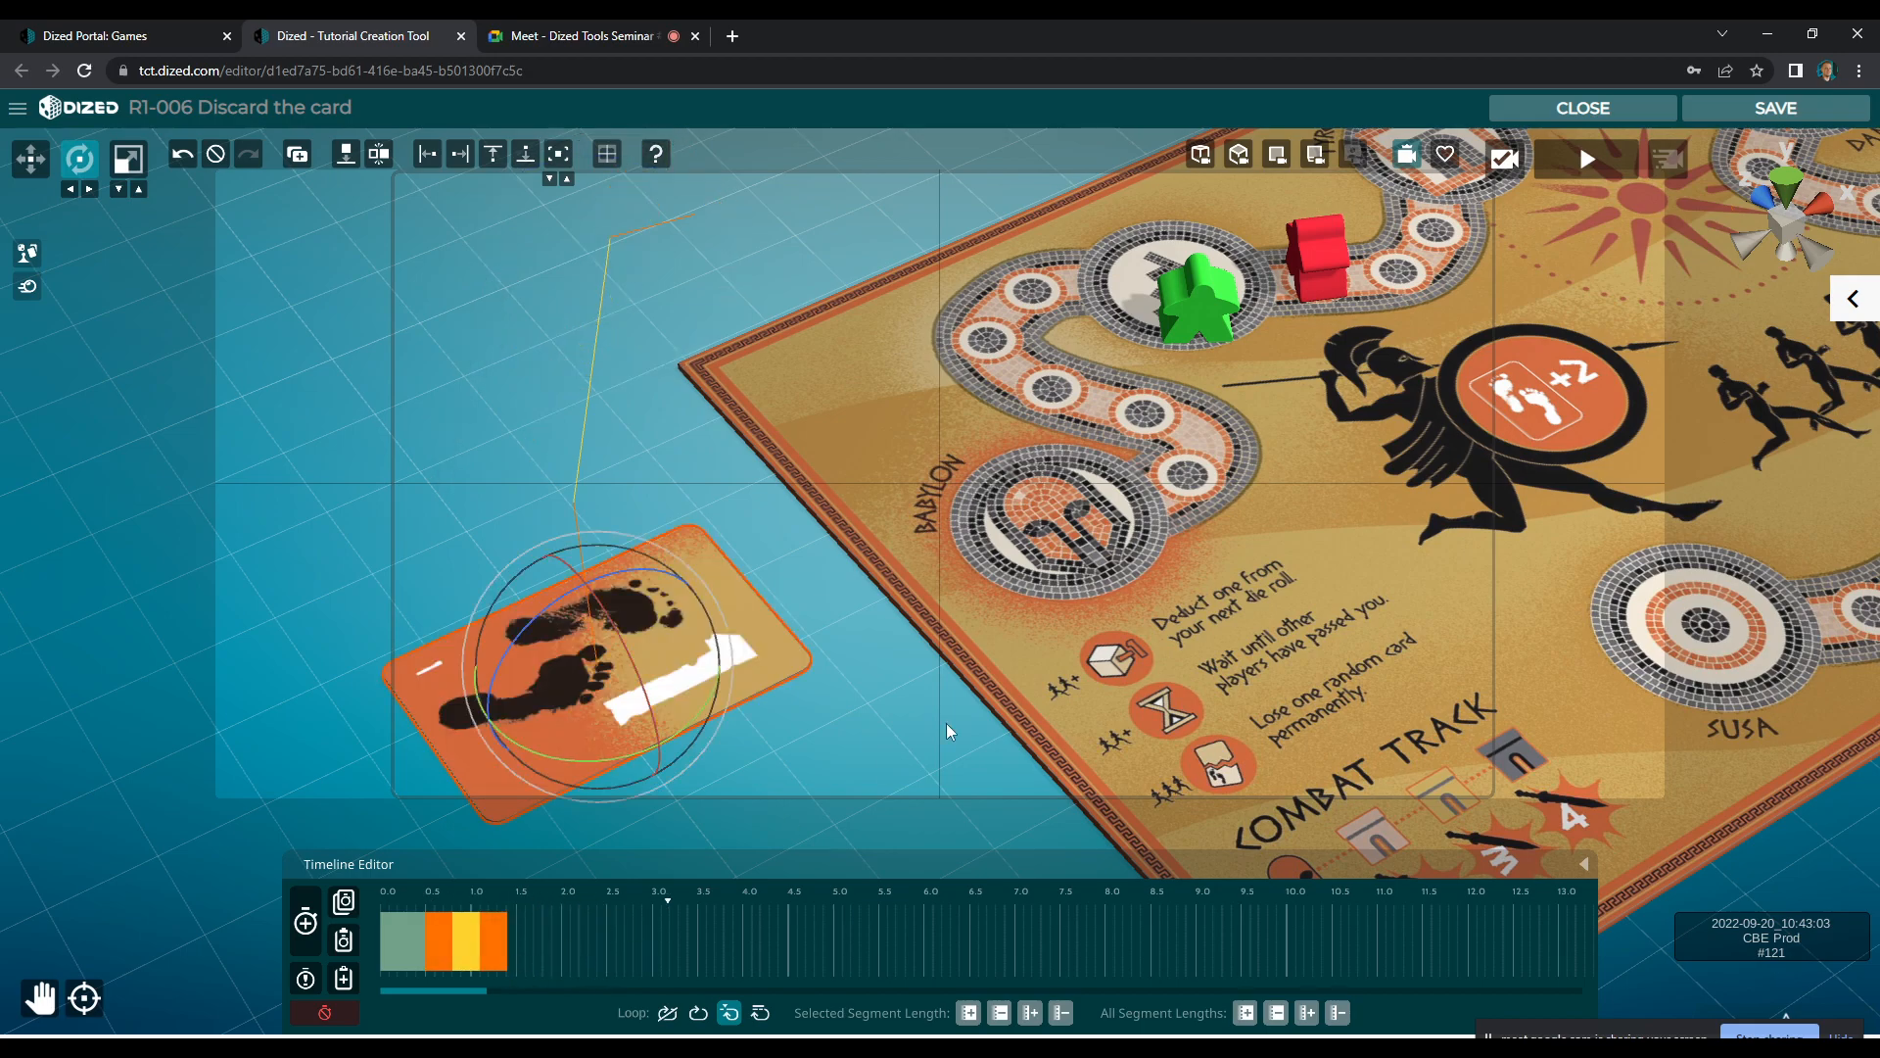
{"action": "left_click", "coordinate": [1590, 160]}
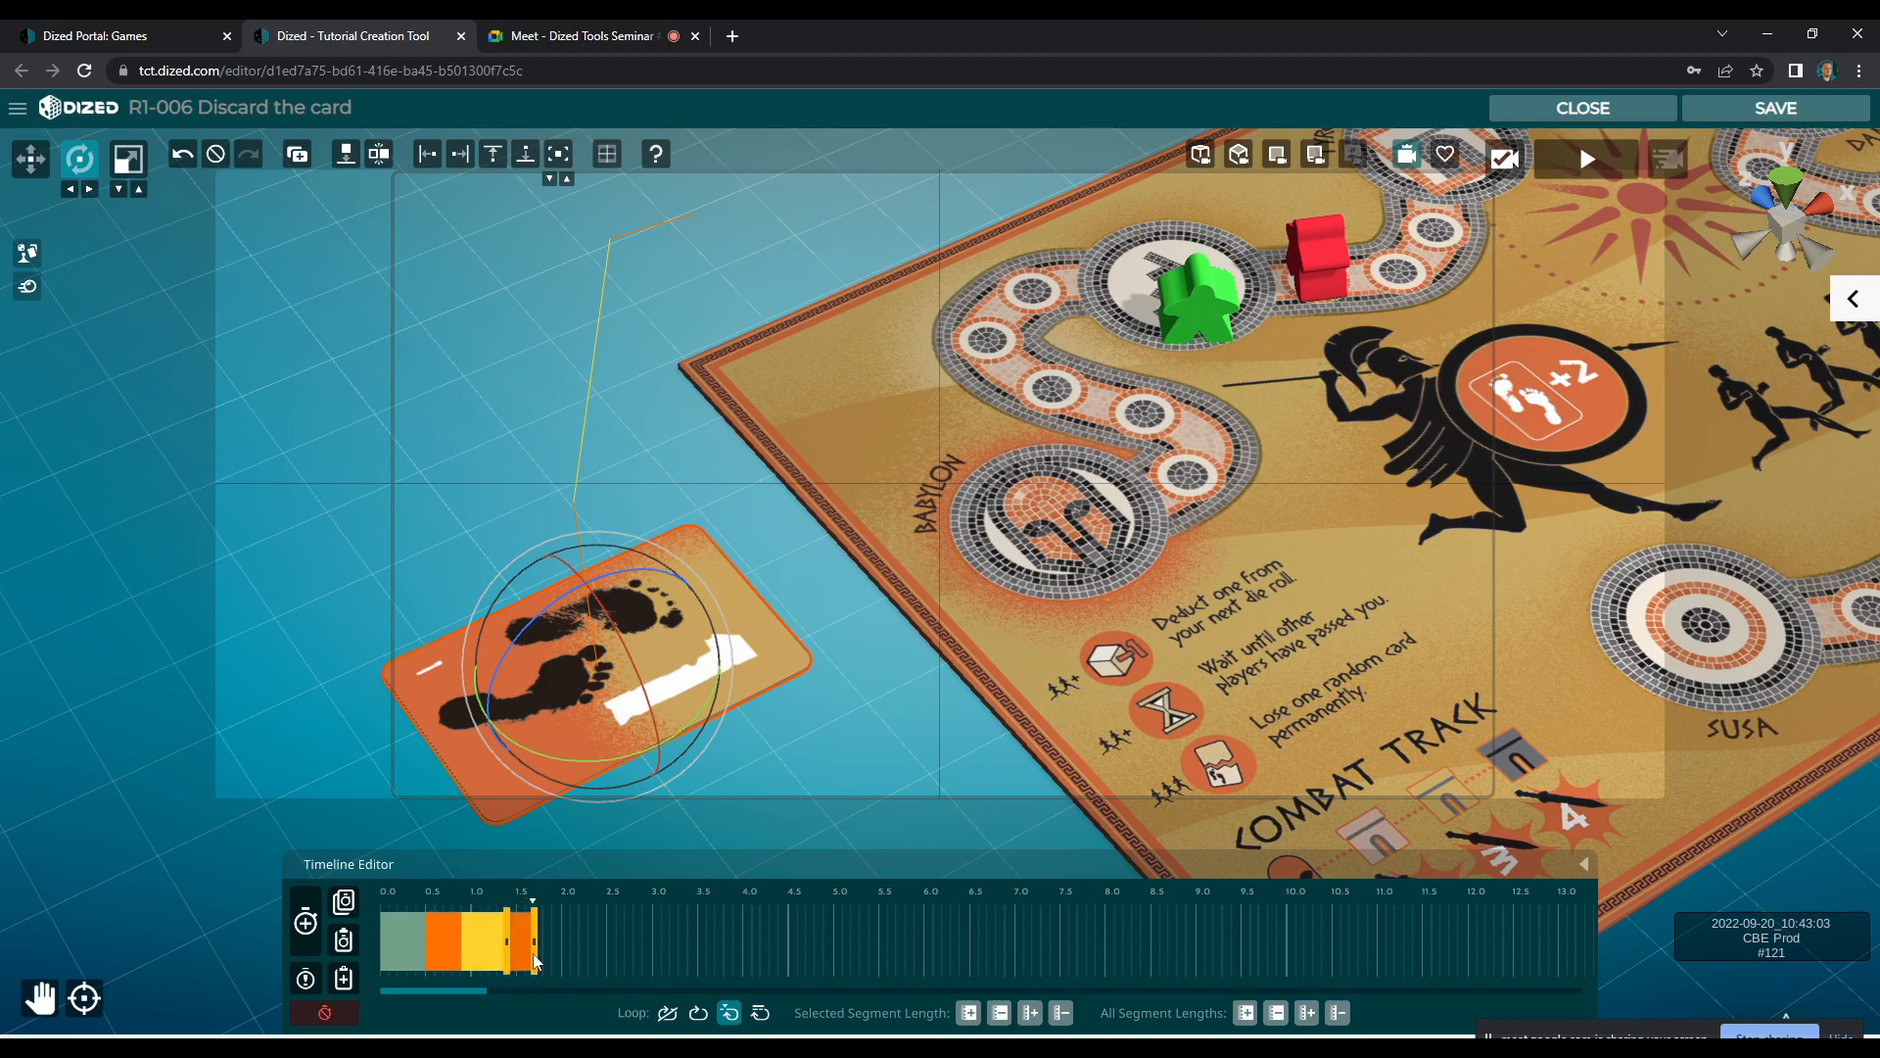
{"action": "left_click", "coordinate": [1598, 174]}
Adjust the card's rotation at the end of the middle segment, about 1.4 s, so it flips more smoothly
{"action": "left_click", "coordinate": [480, 948]}
{"action": "right_click", "coordinate": [480, 950]}
{"action": "left_click", "coordinate": [488, 950]}
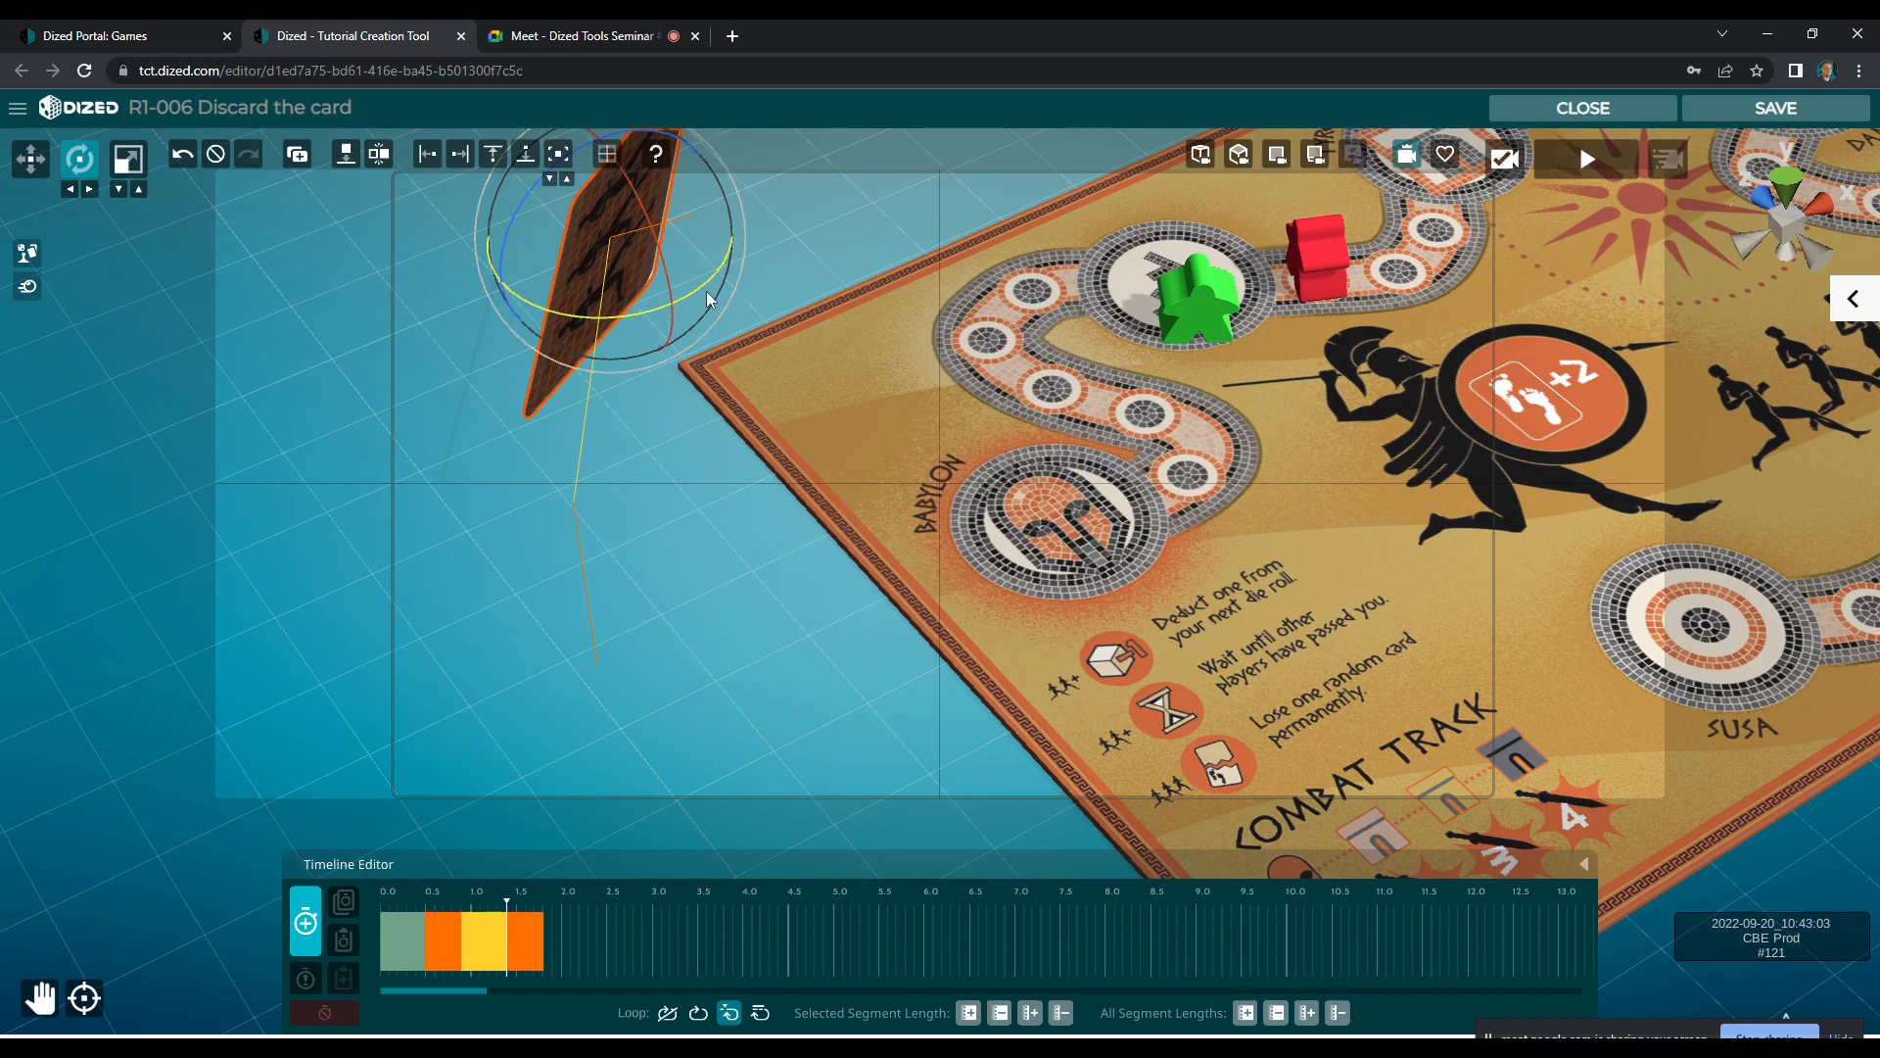
{"action": "left_click_drag", "start_coordinate": [679, 298], "coordinate": [667, 299]}
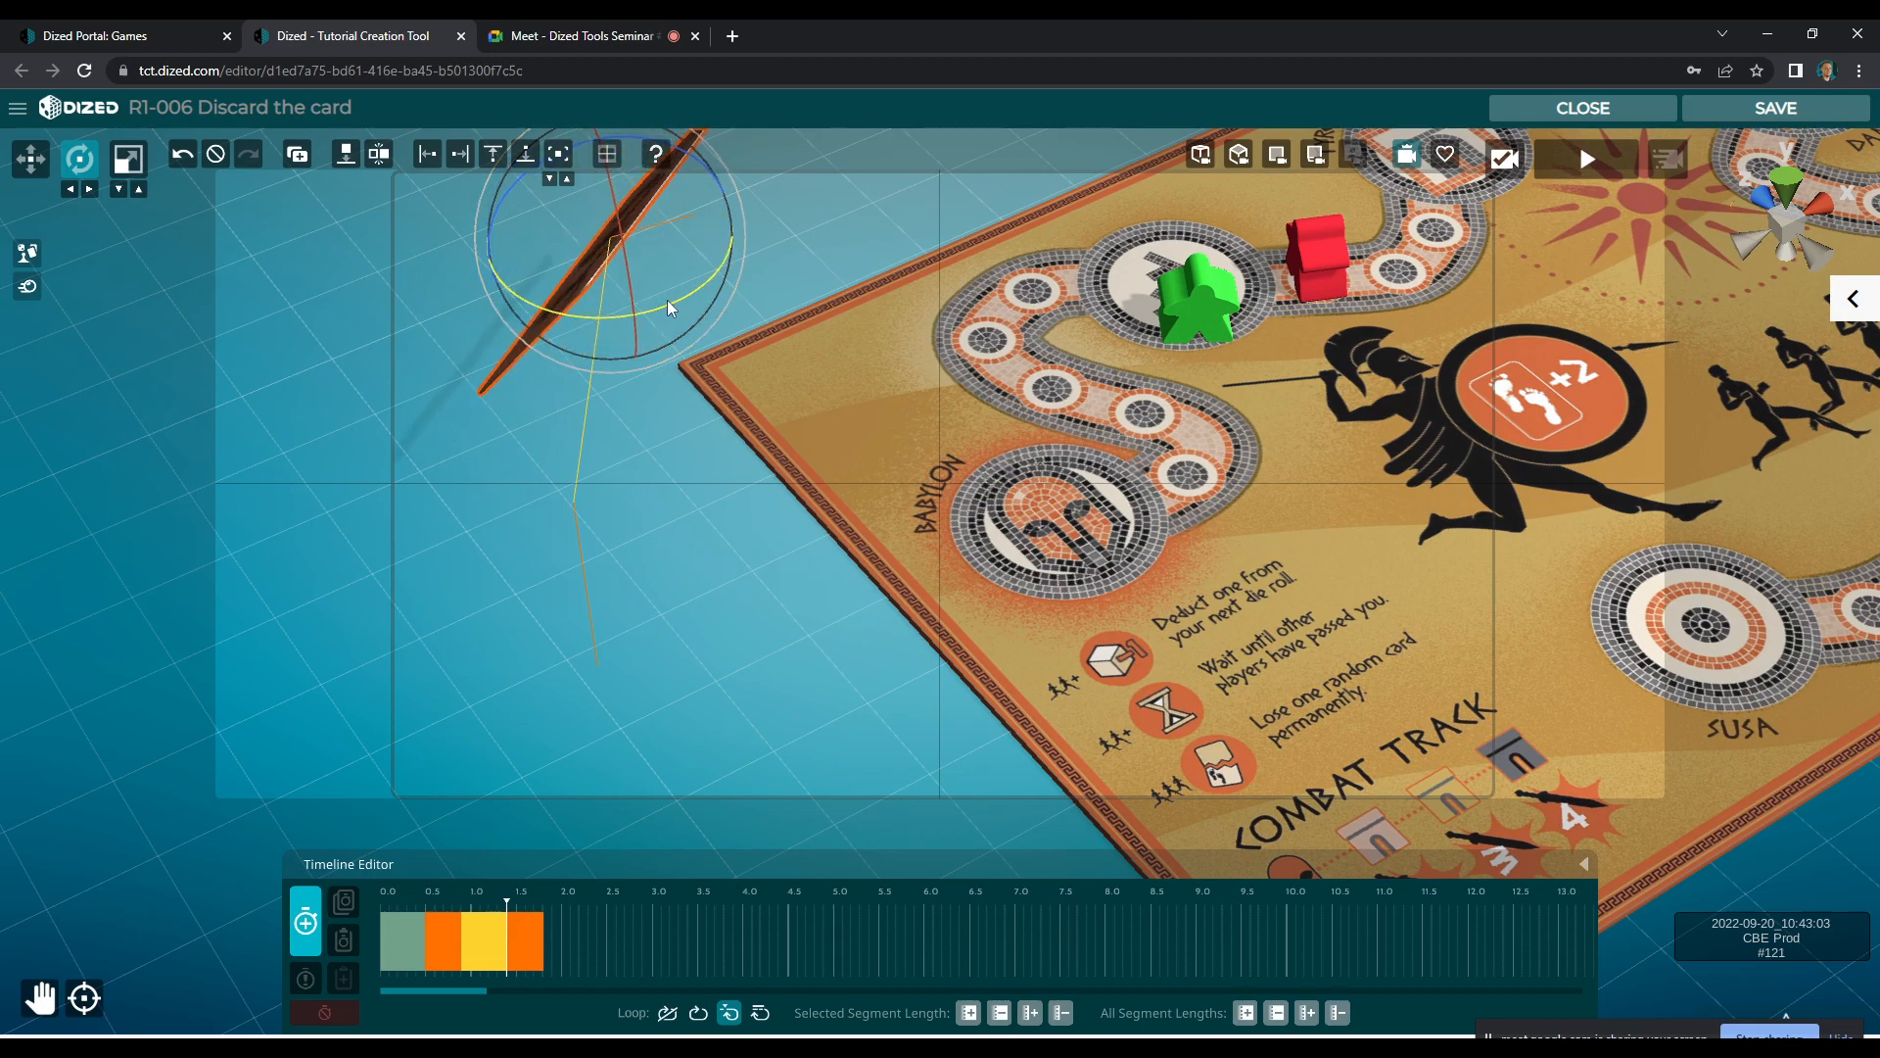
{"action": "left_click", "coordinate": [307, 919]}
{"action": "left_click_drag", "start_coordinate": [416, 901], "coordinate": [377, 930]}
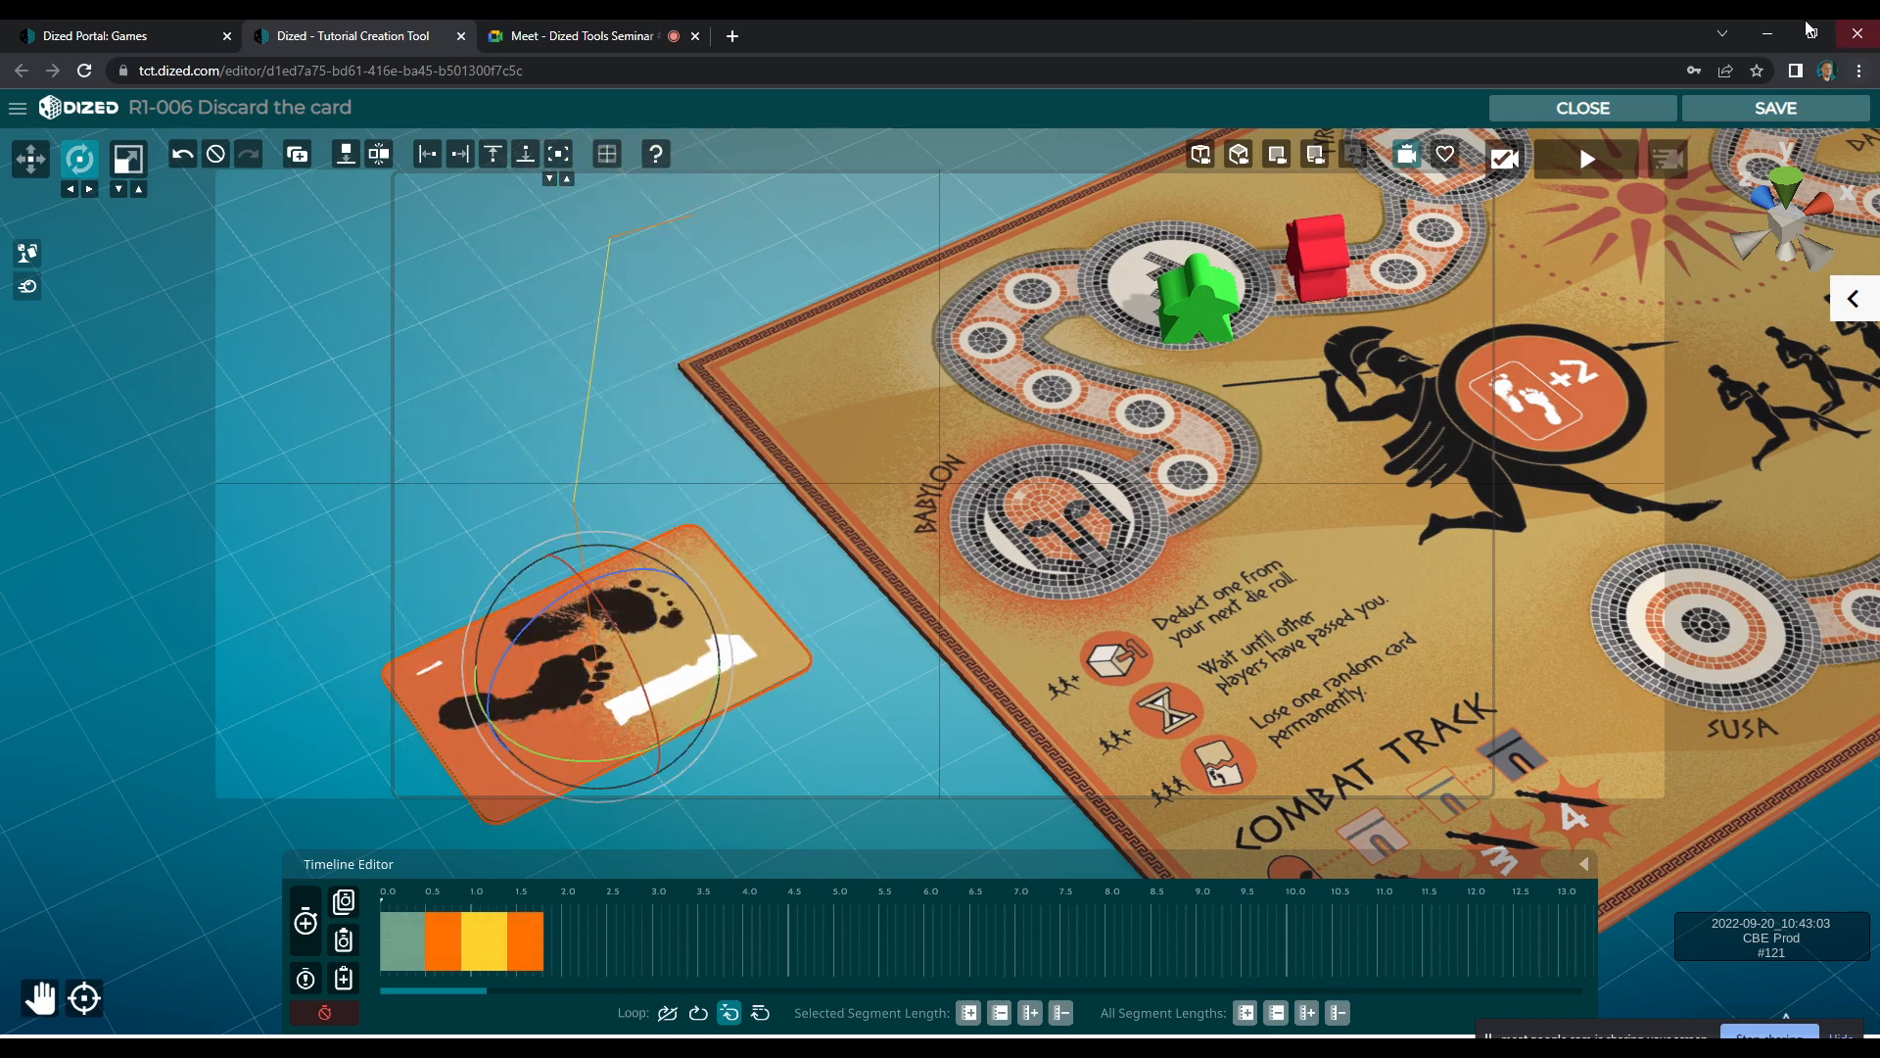
Close the scene and preview the tutorial from R1-005 into R1-006 to check the card's discard animation
{"action": "left_click", "coordinate": [1624, 125]}
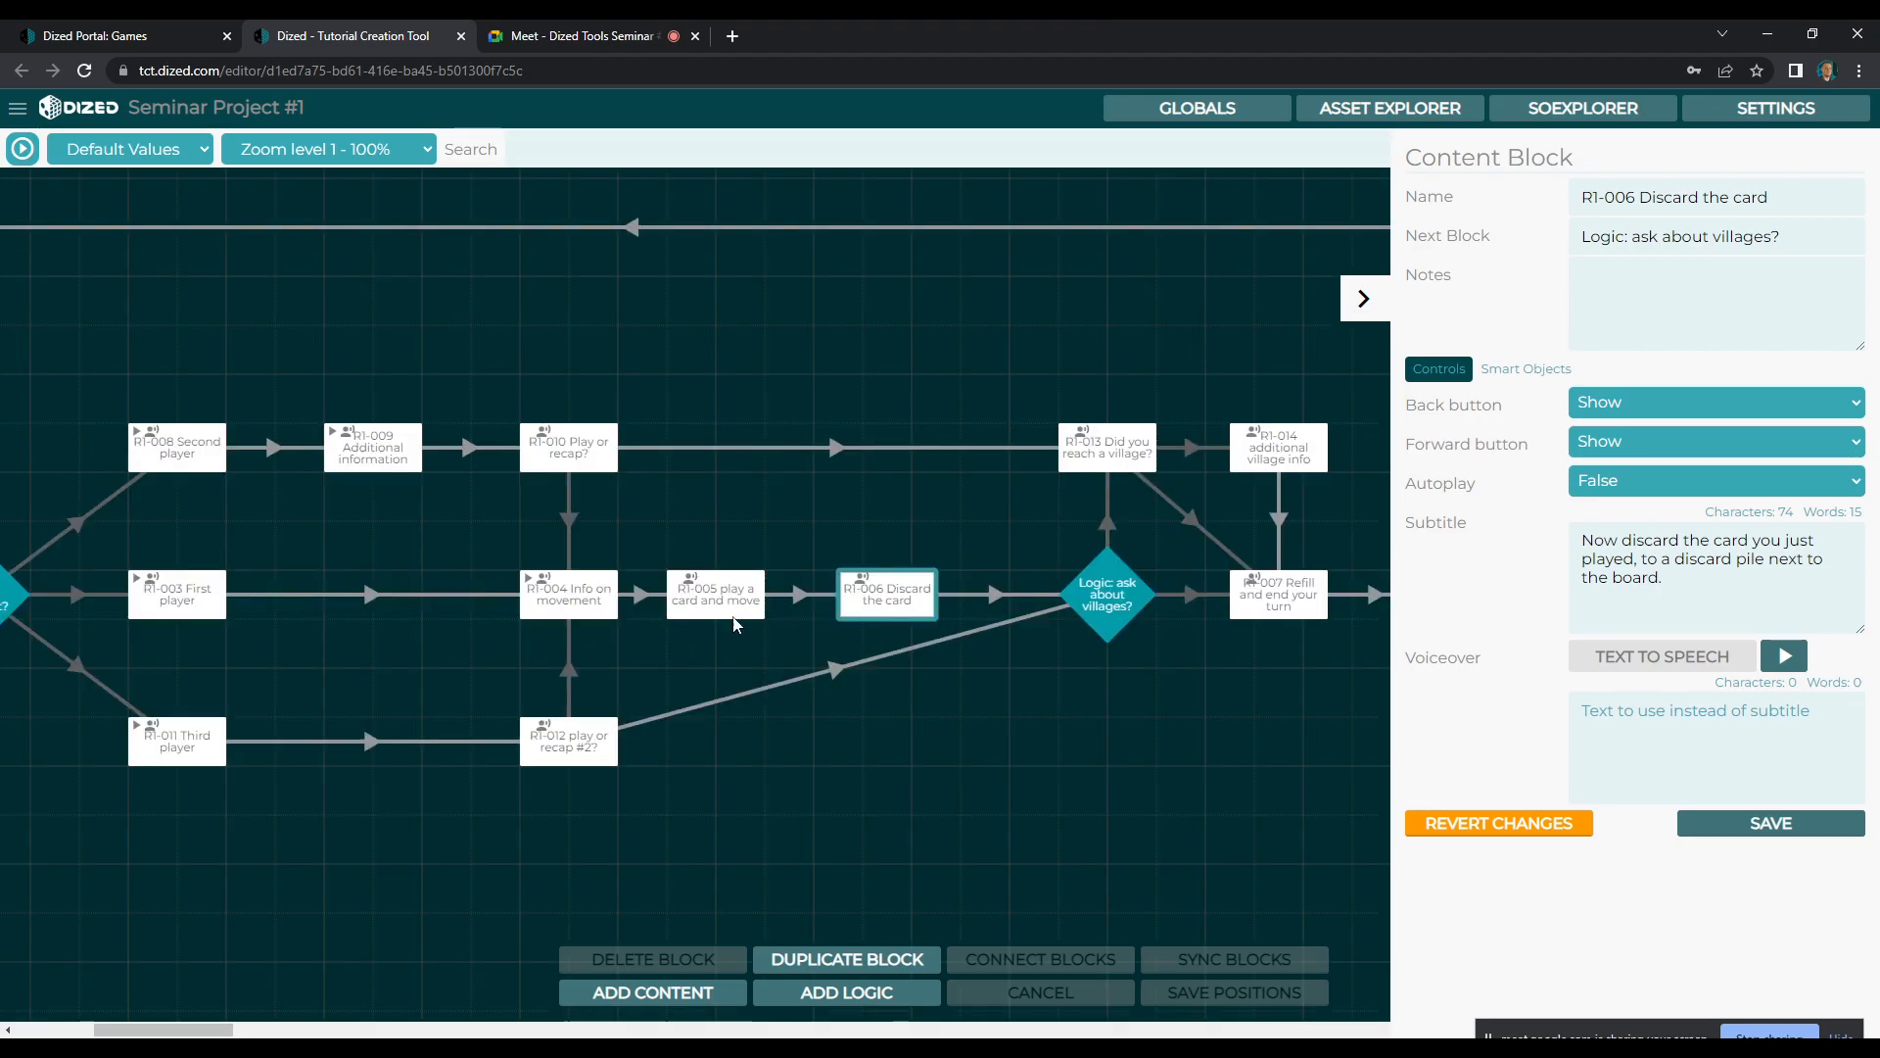
{"action": "left_click", "coordinate": [725, 602]}
{"action": "left_click", "coordinate": [23, 152]}
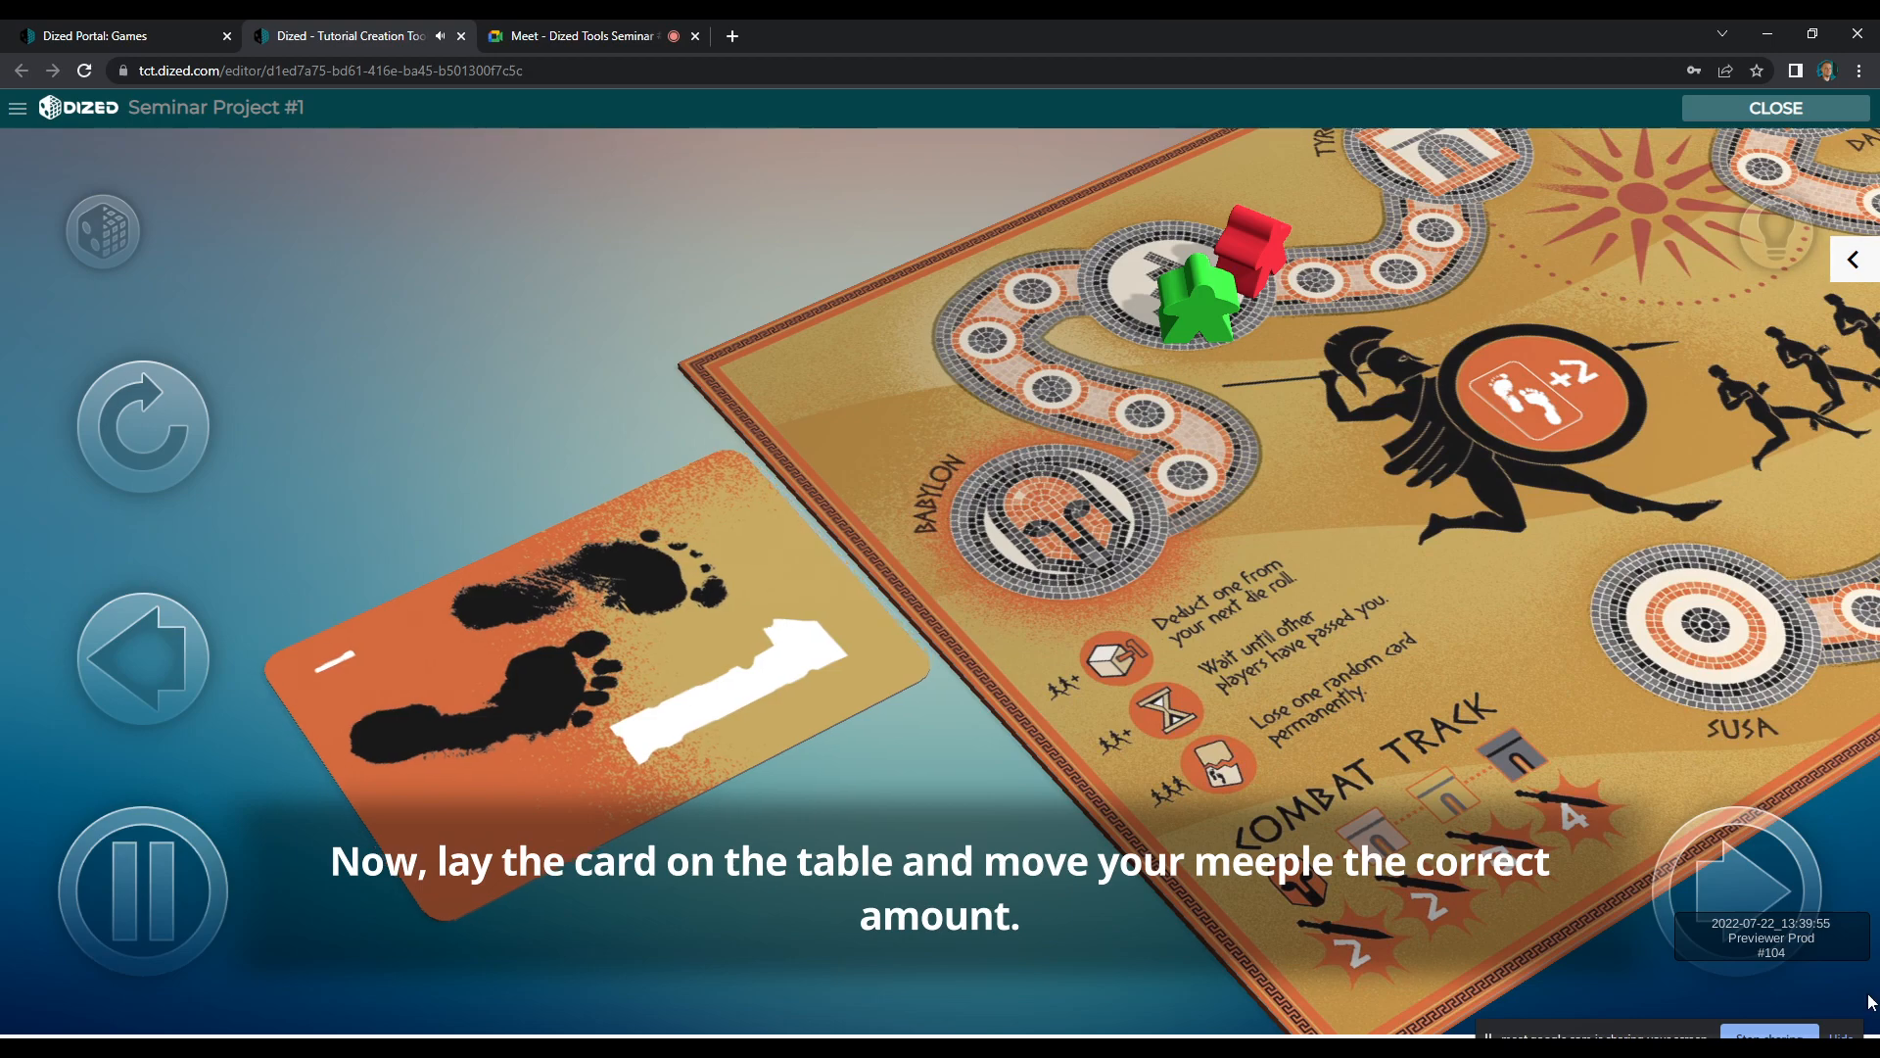
{"action": "left_click", "coordinate": [1749, 887]}
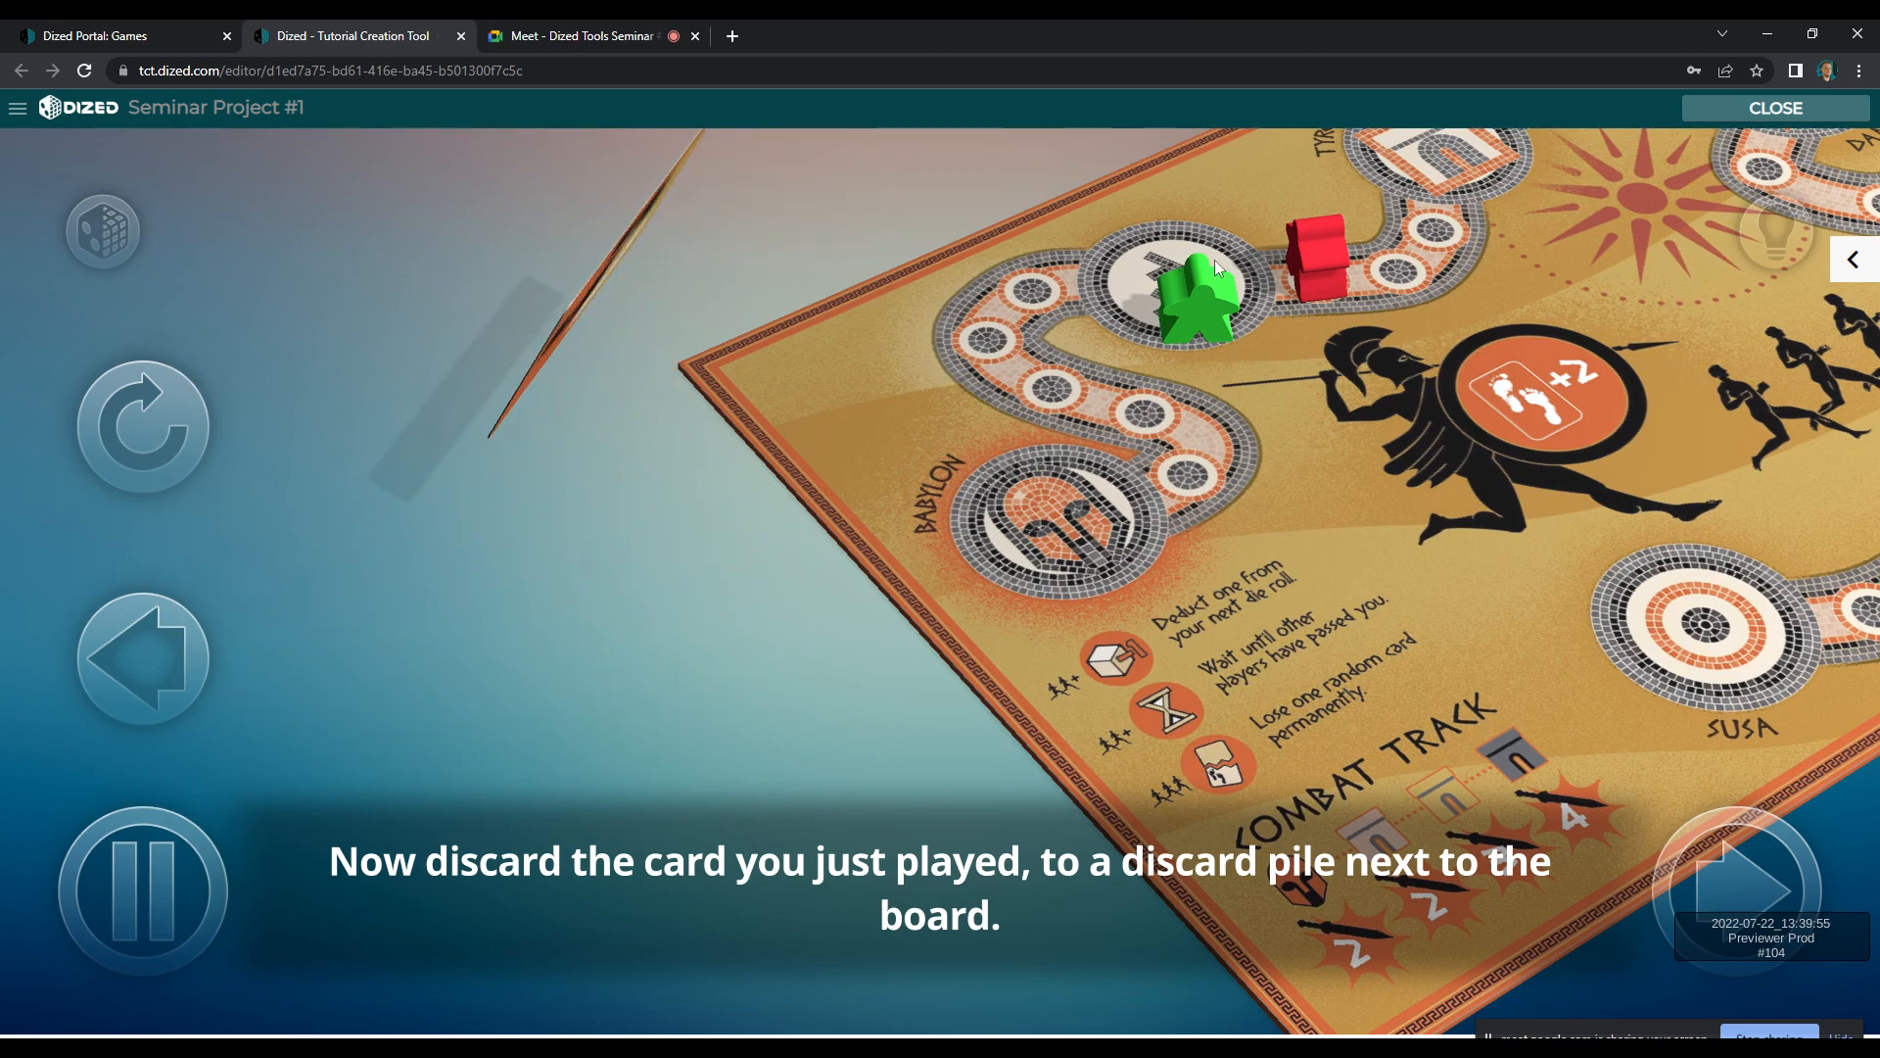
{"action": "left_click", "coordinate": [1835, 103]}
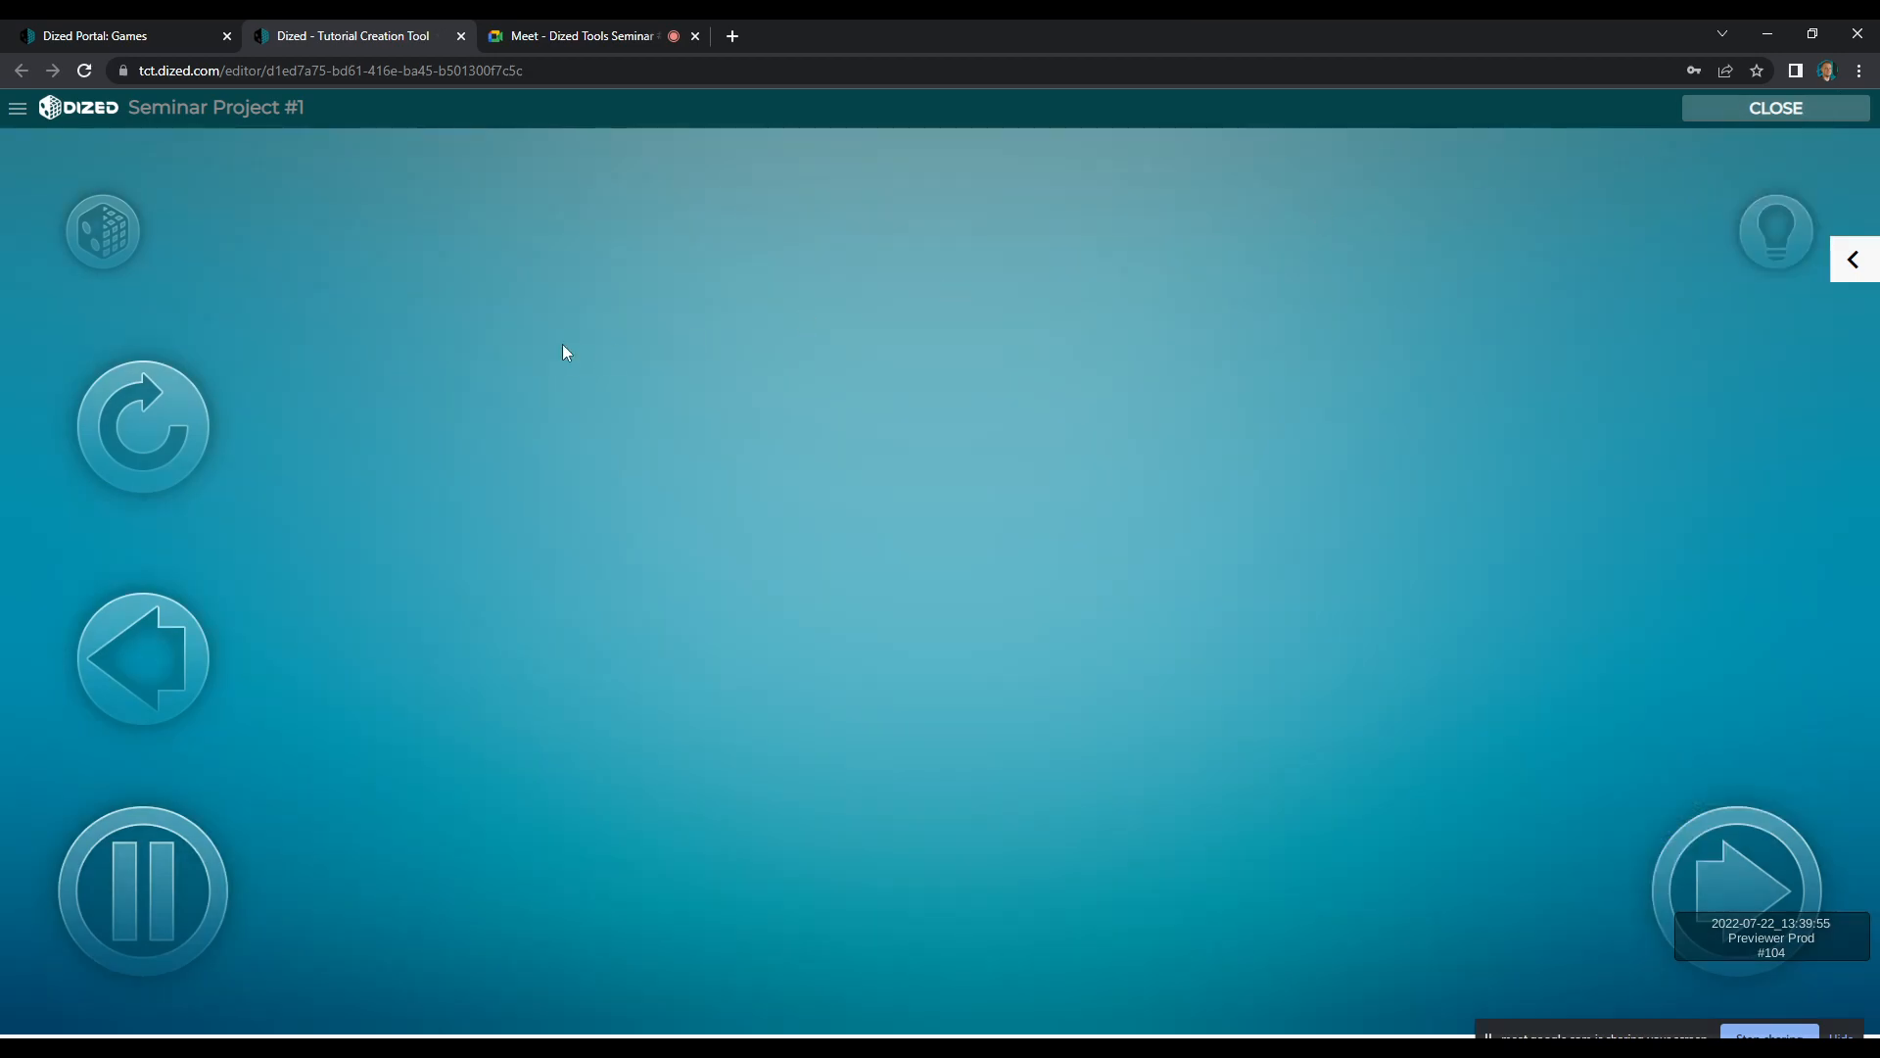
Add a pause and a brief closing segment ending at about 4.0 s to the R1-006 card's animation, and preview the block
{"action": "double_click", "coordinate": [937, 594]}
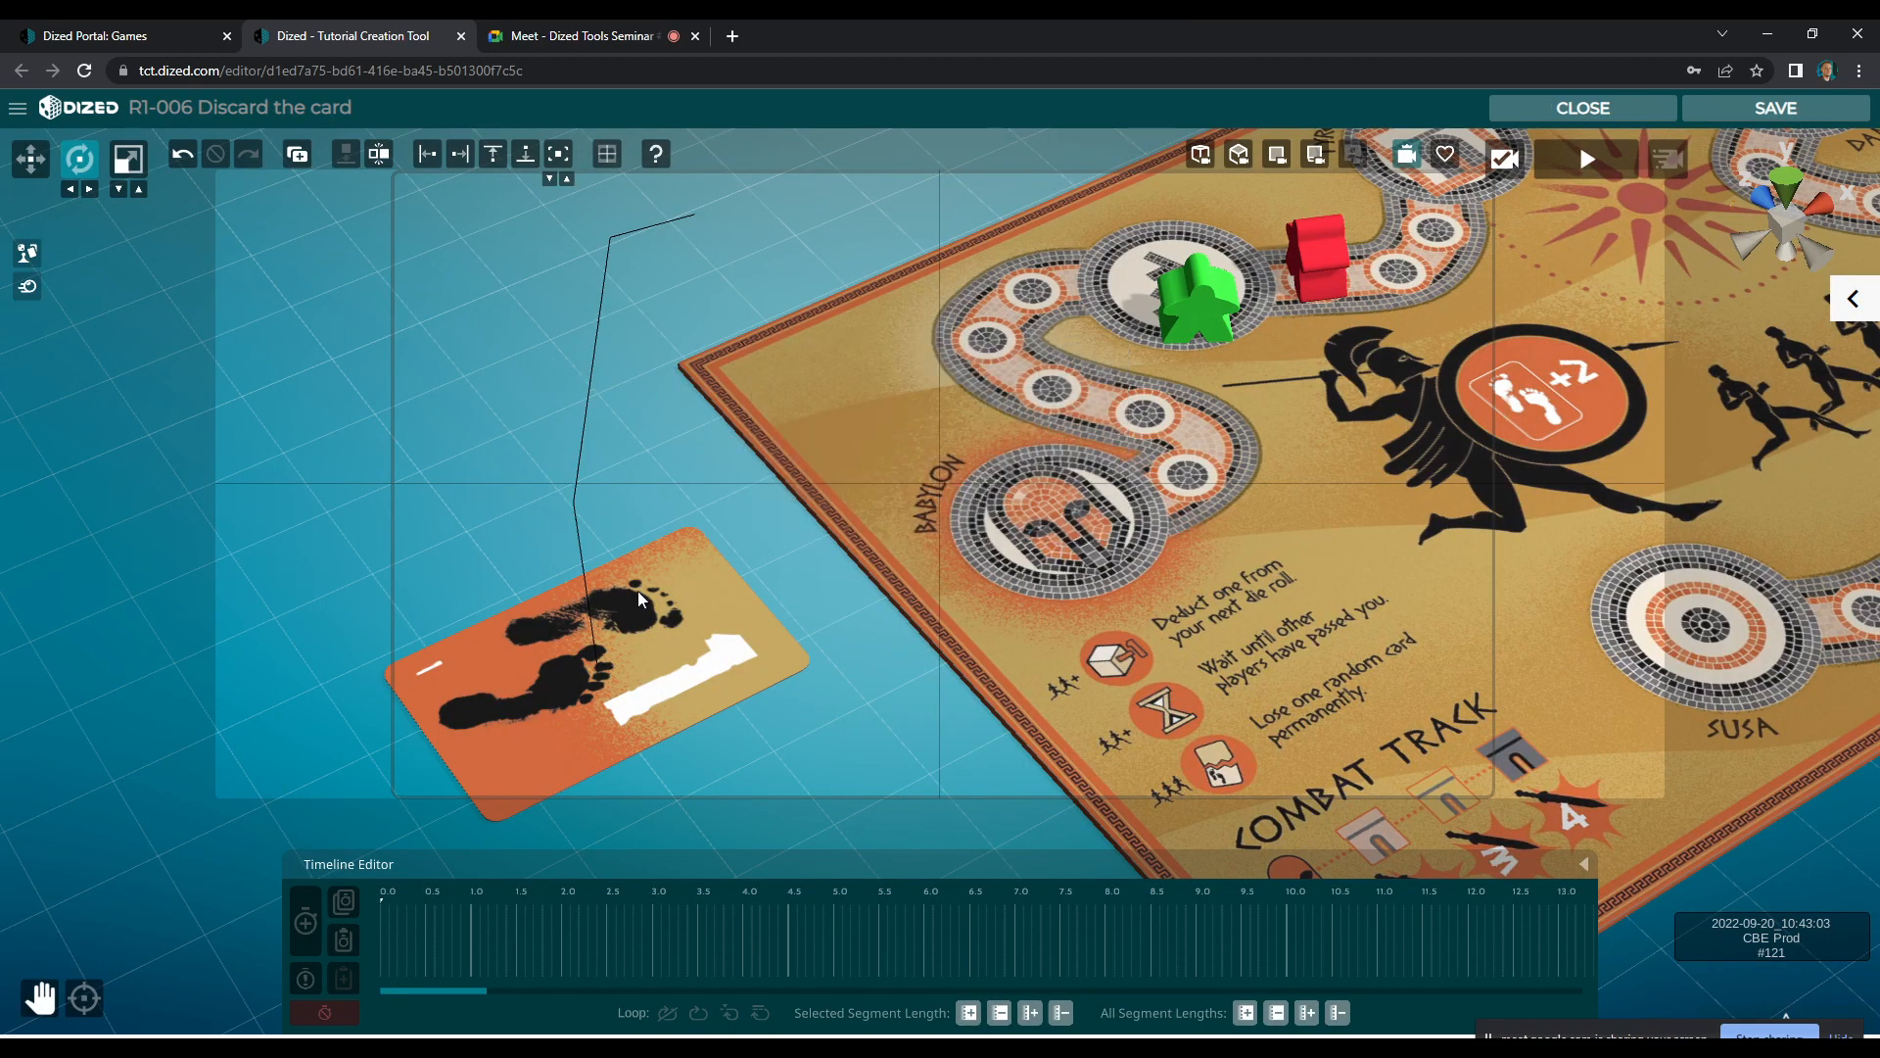
{"action": "left_click", "coordinate": [307, 925]}
{"action": "left_click_drag", "start_coordinate": [651, 931], "coordinate": [727, 913]}
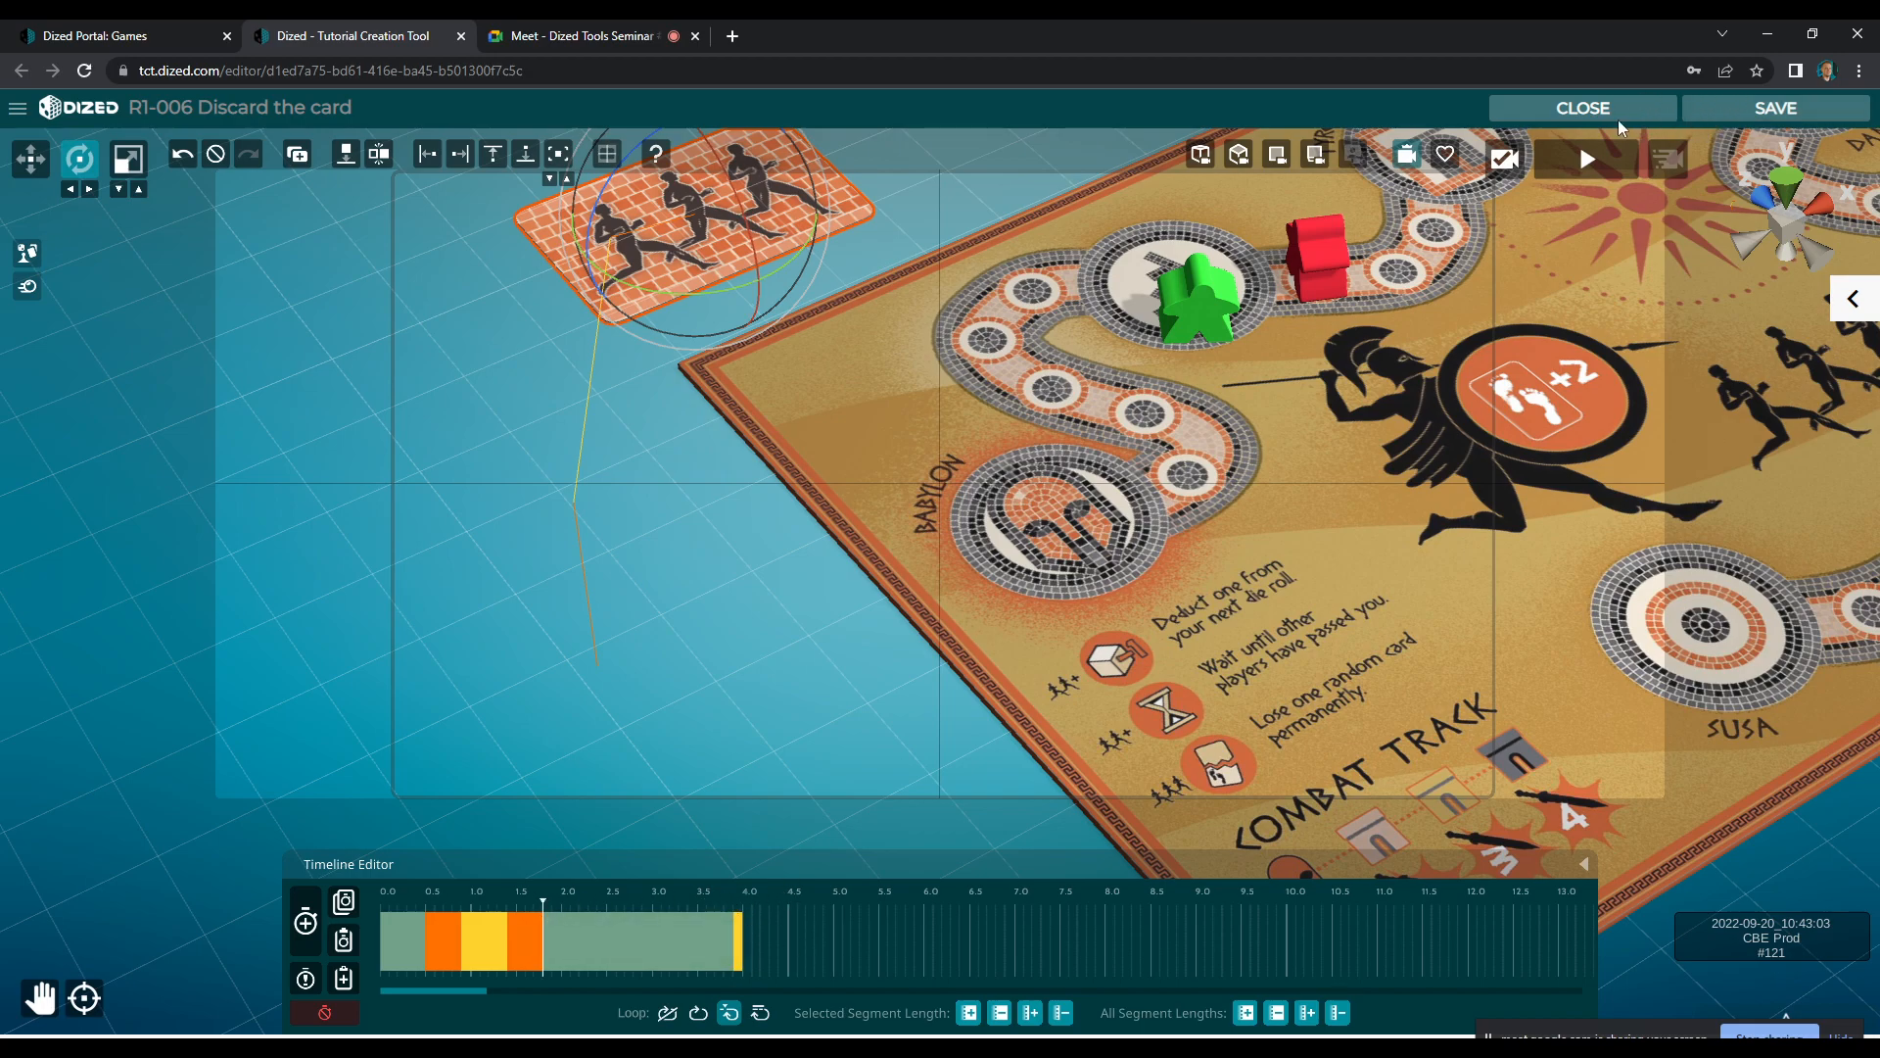
{"action": "left_click", "coordinate": [1616, 115]}
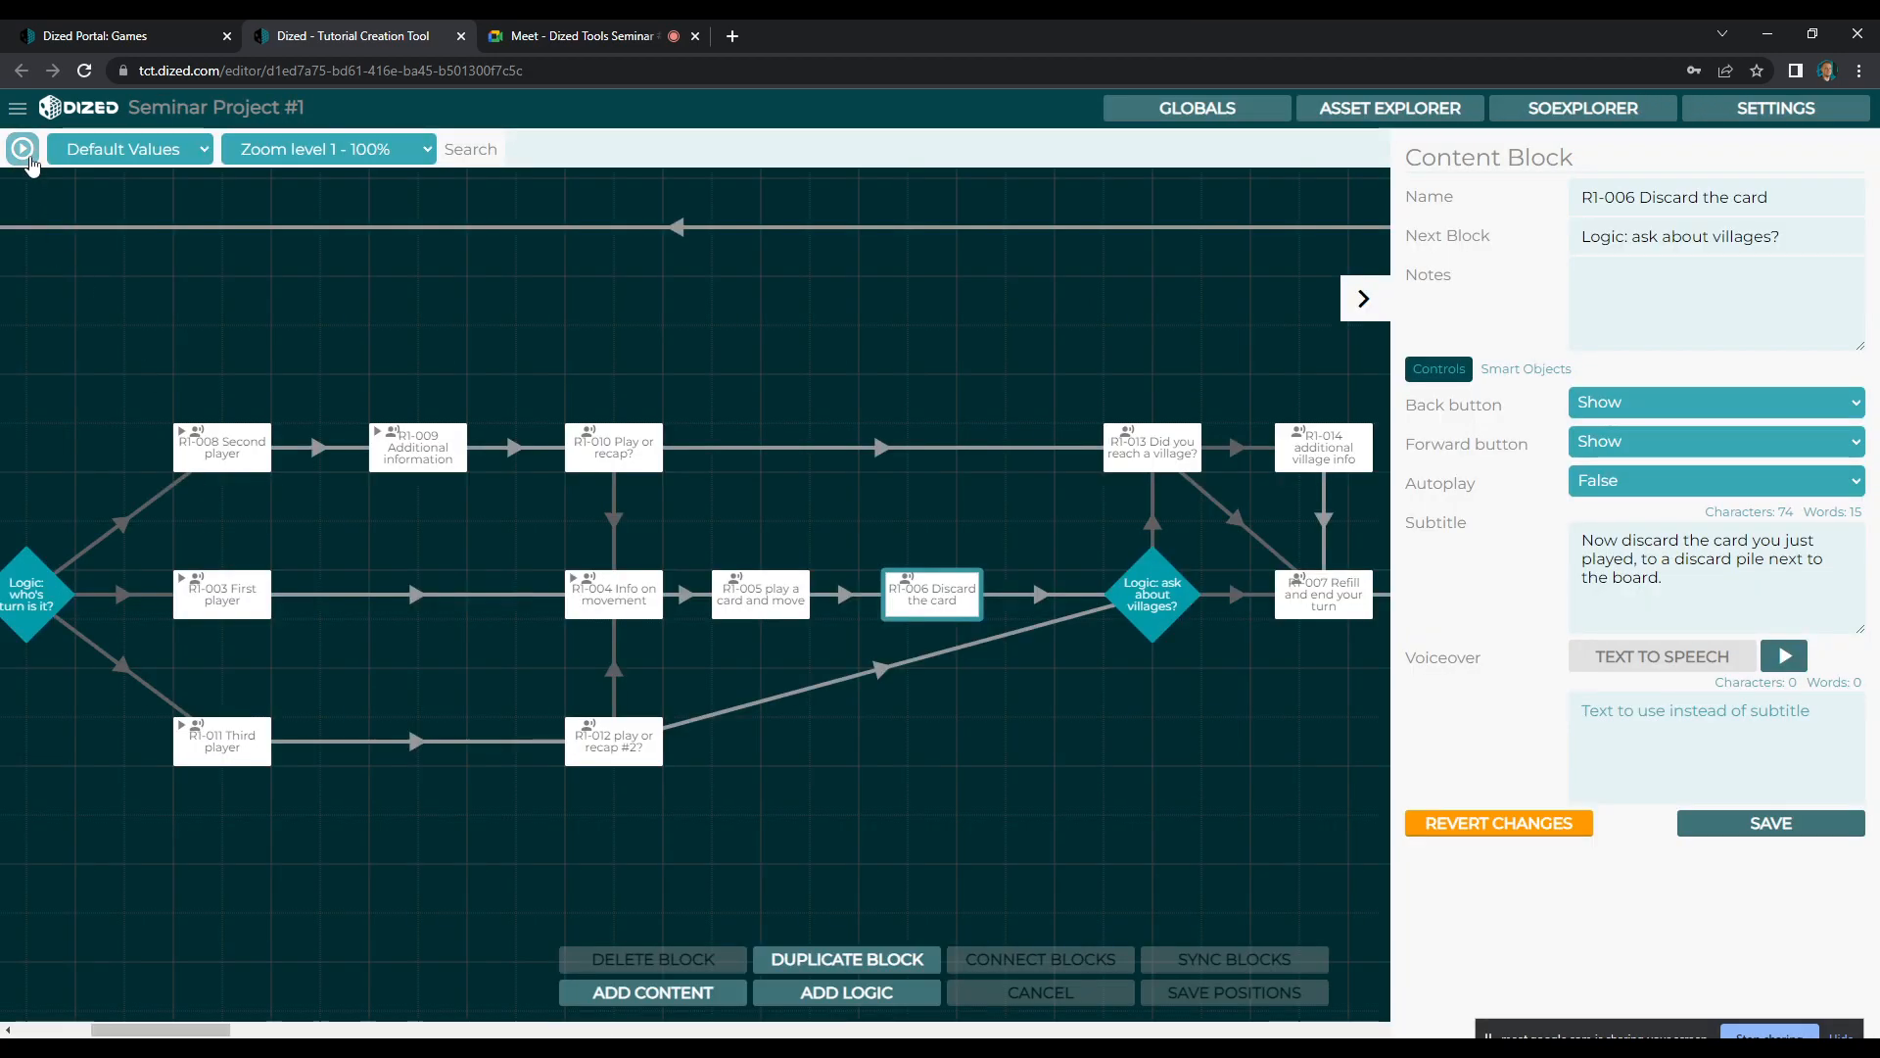
{"action": "left_click", "coordinate": [27, 157]}
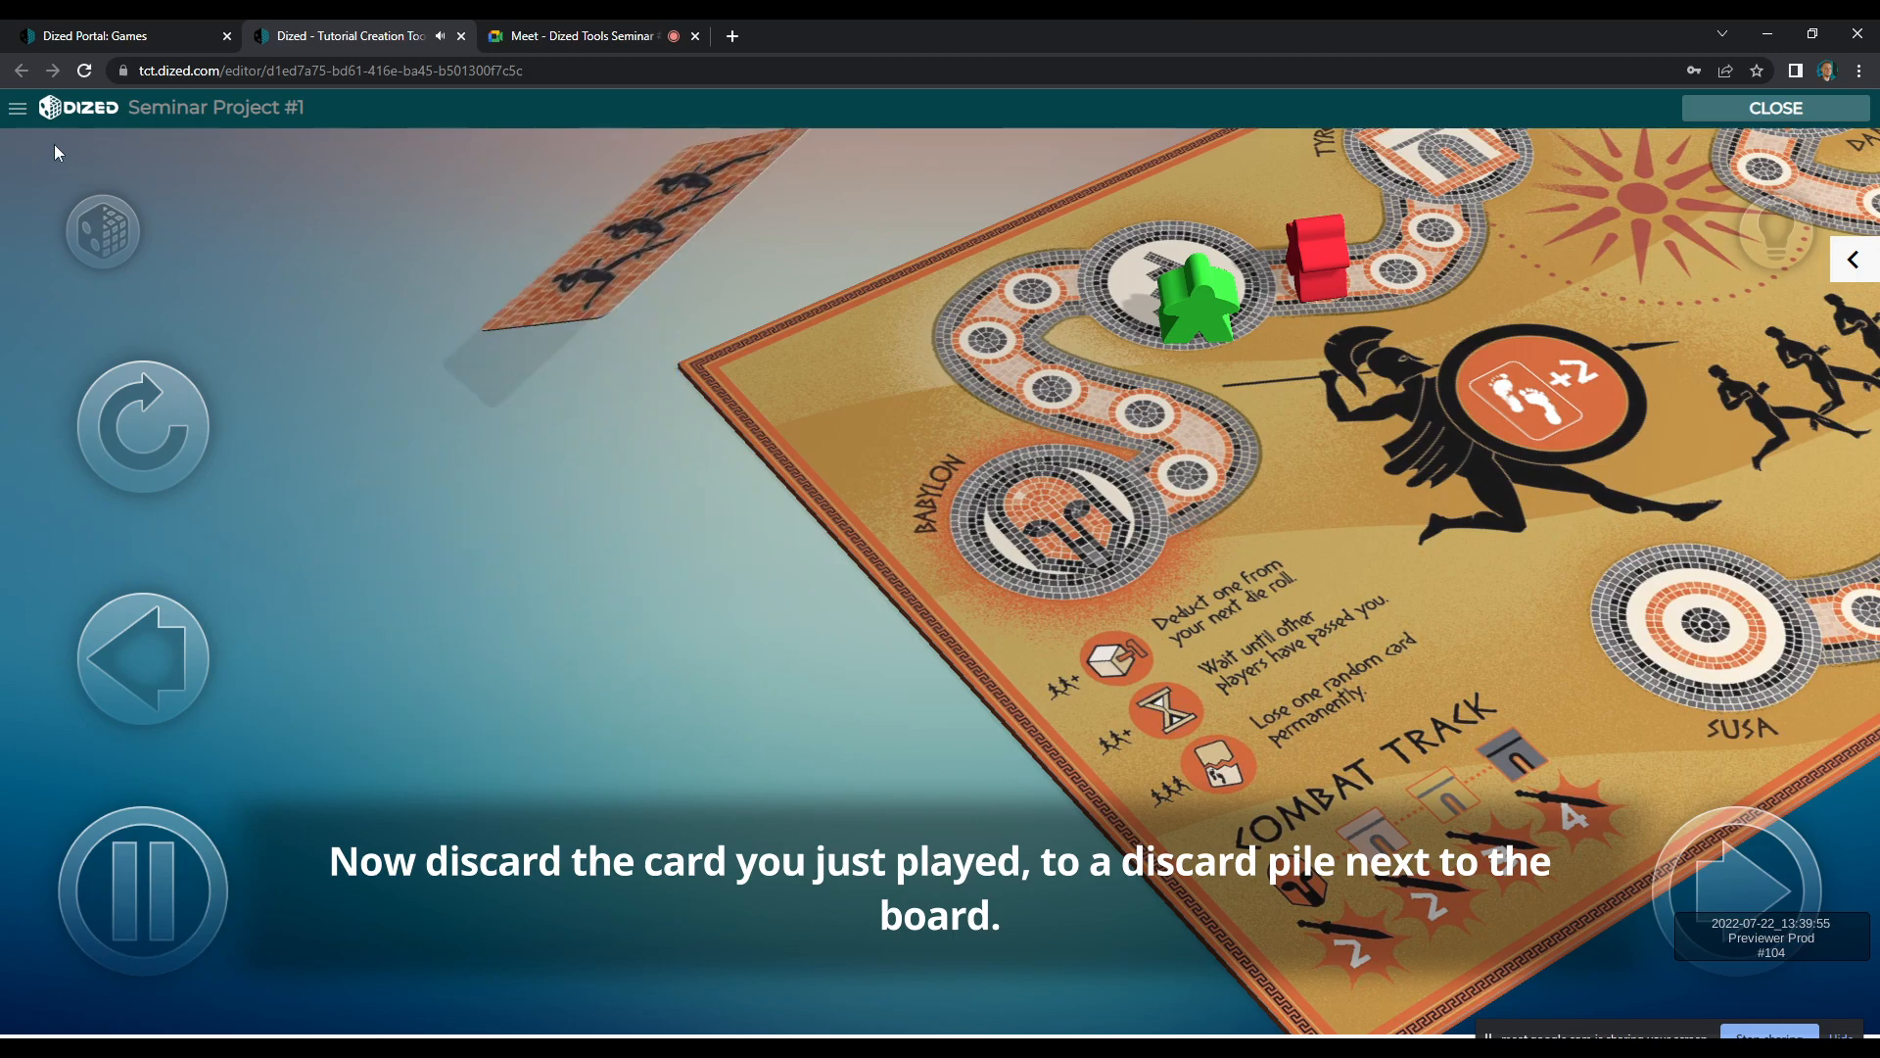
{"action": "left_click", "coordinate": [1751, 110]}
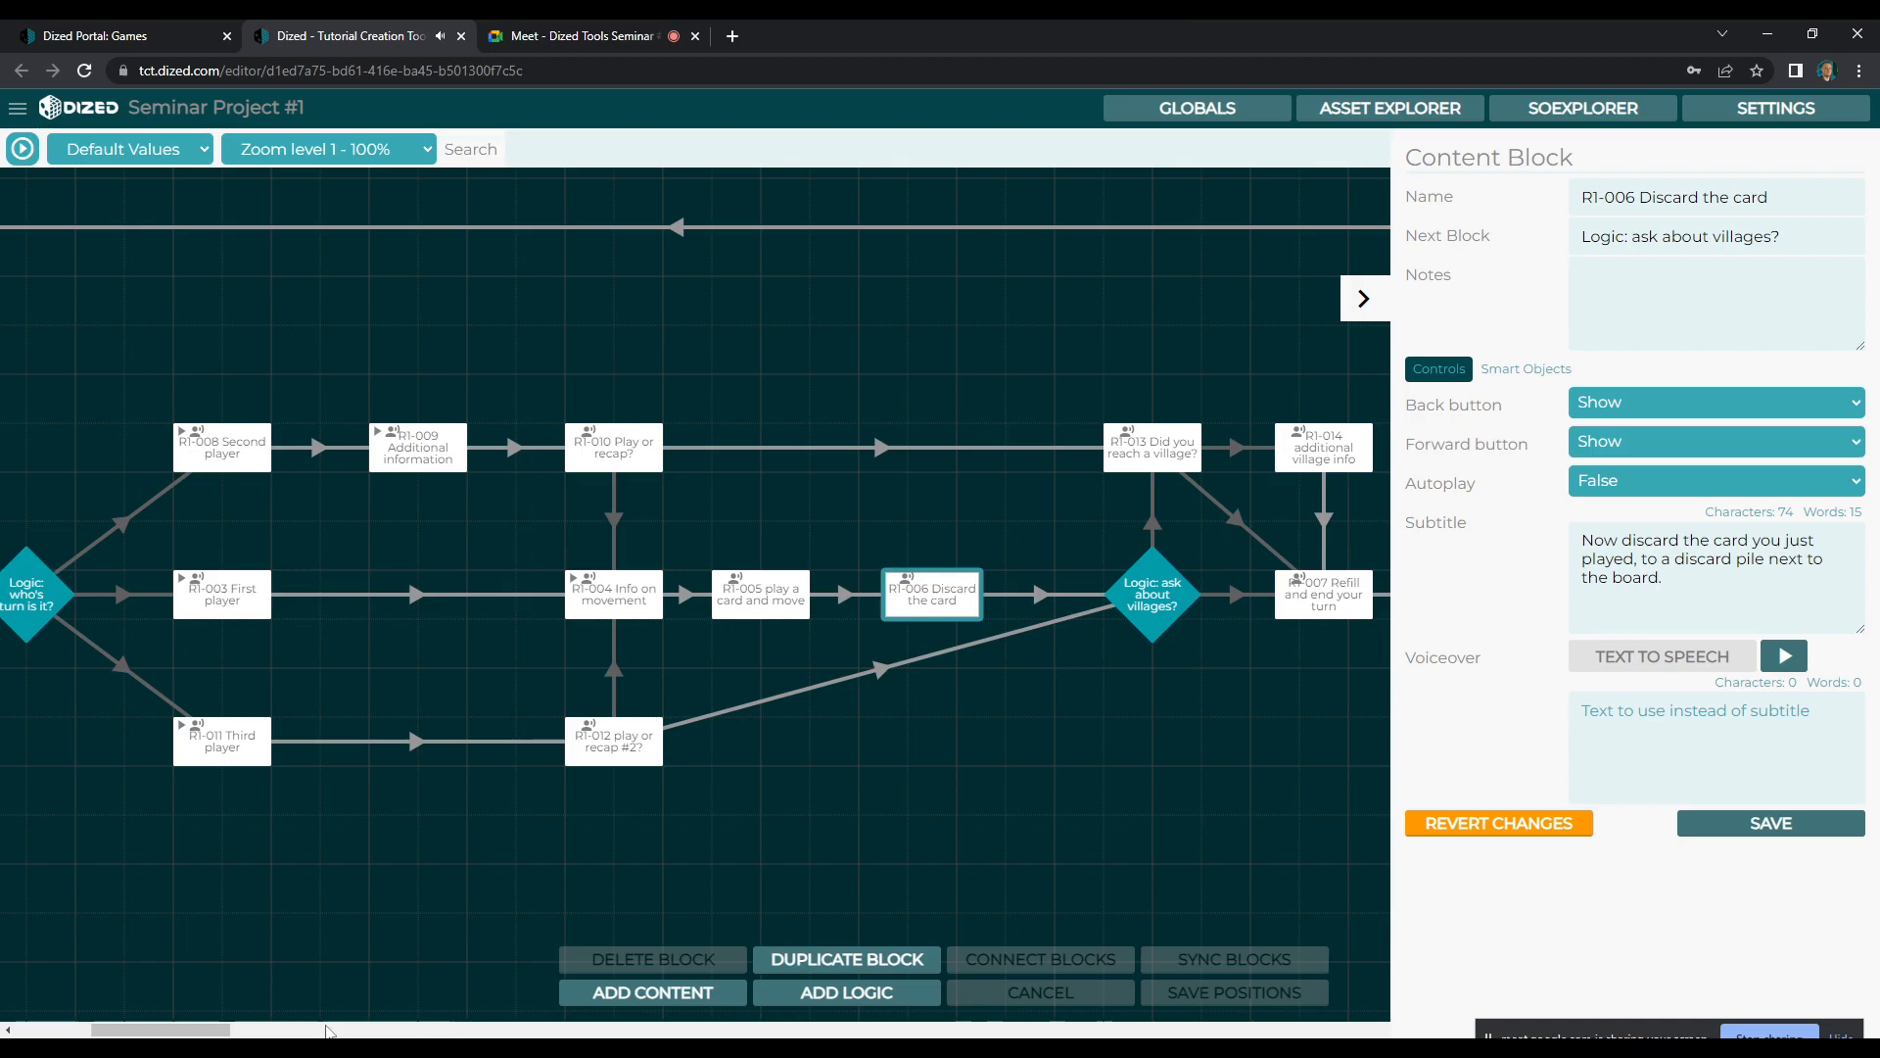
Review the flowchart's MASTER STEP, R1-013 Did you reach a village? and R1-014 additional village info blocks
{"action": "left_click_drag", "start_coordinate": [206, 1030], "coordinate": [135, 1034]}
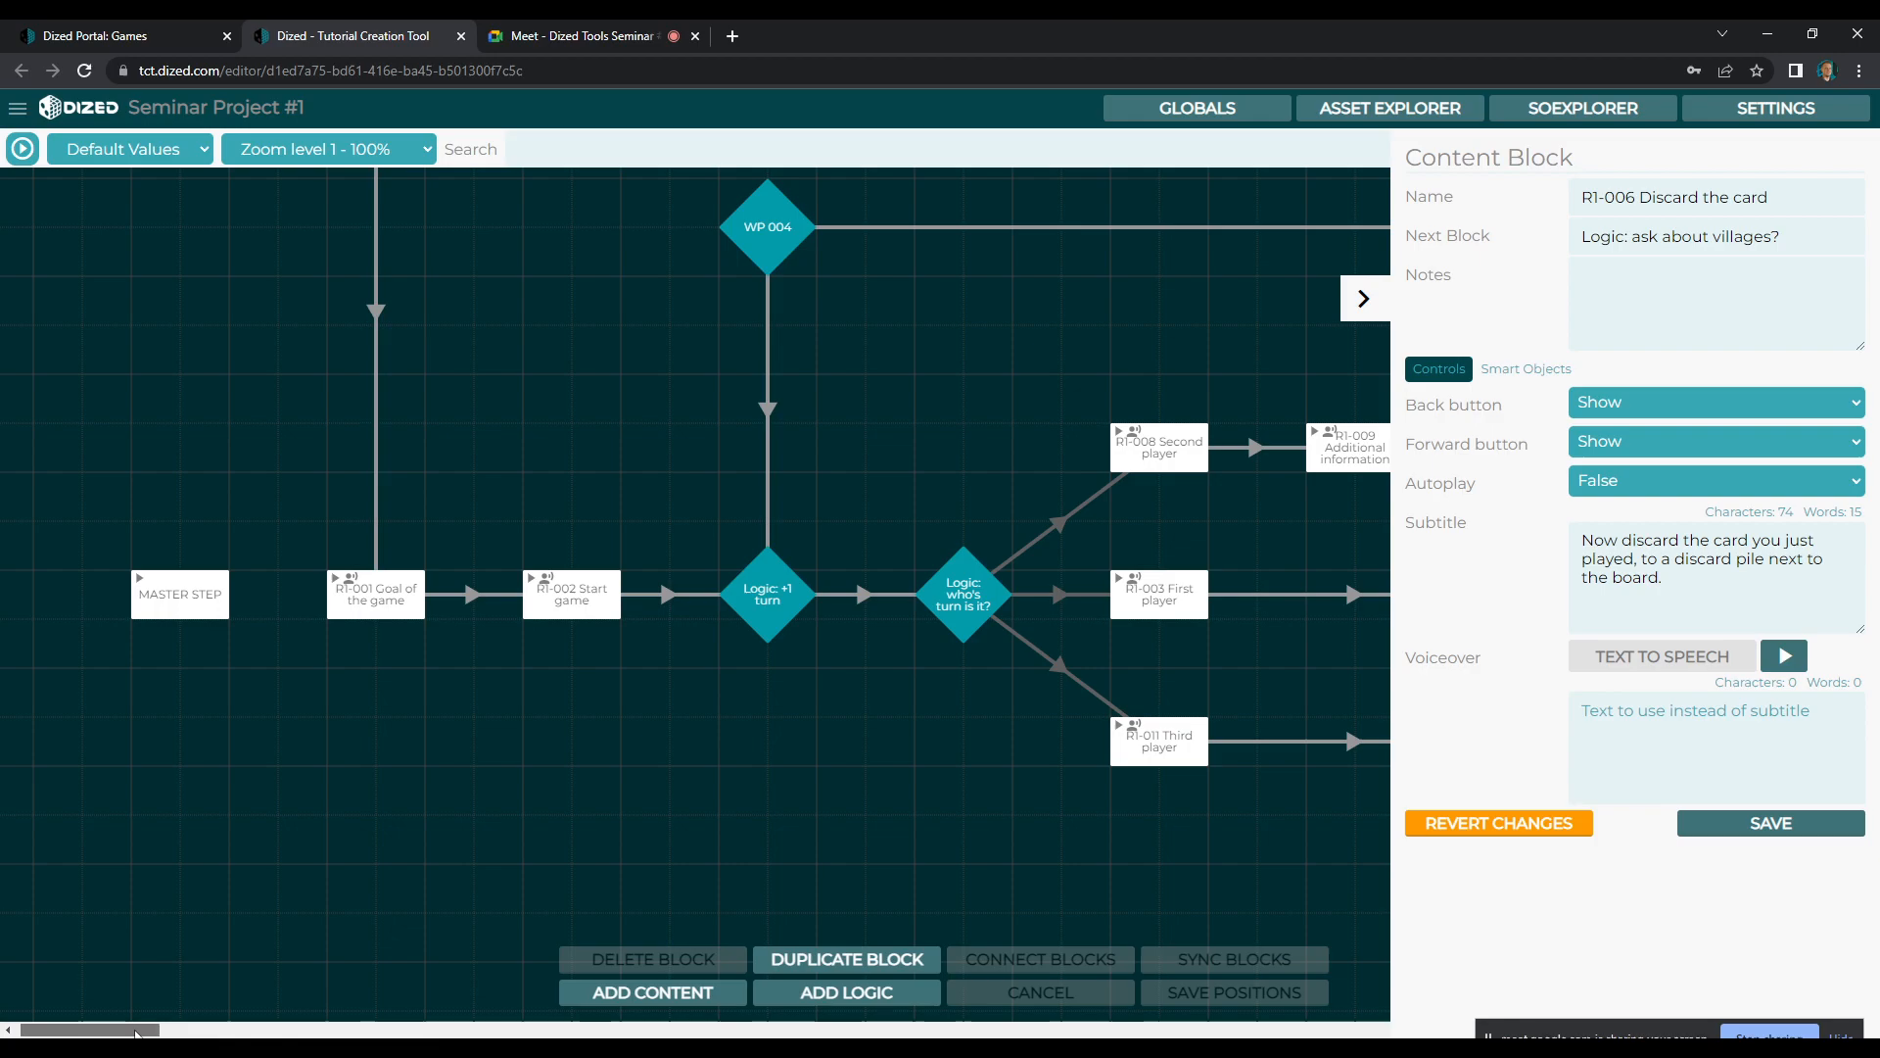
{"action": "left_click_drag", "start_coordinate": [135, 1033], "coordinate": [137, 1033]}
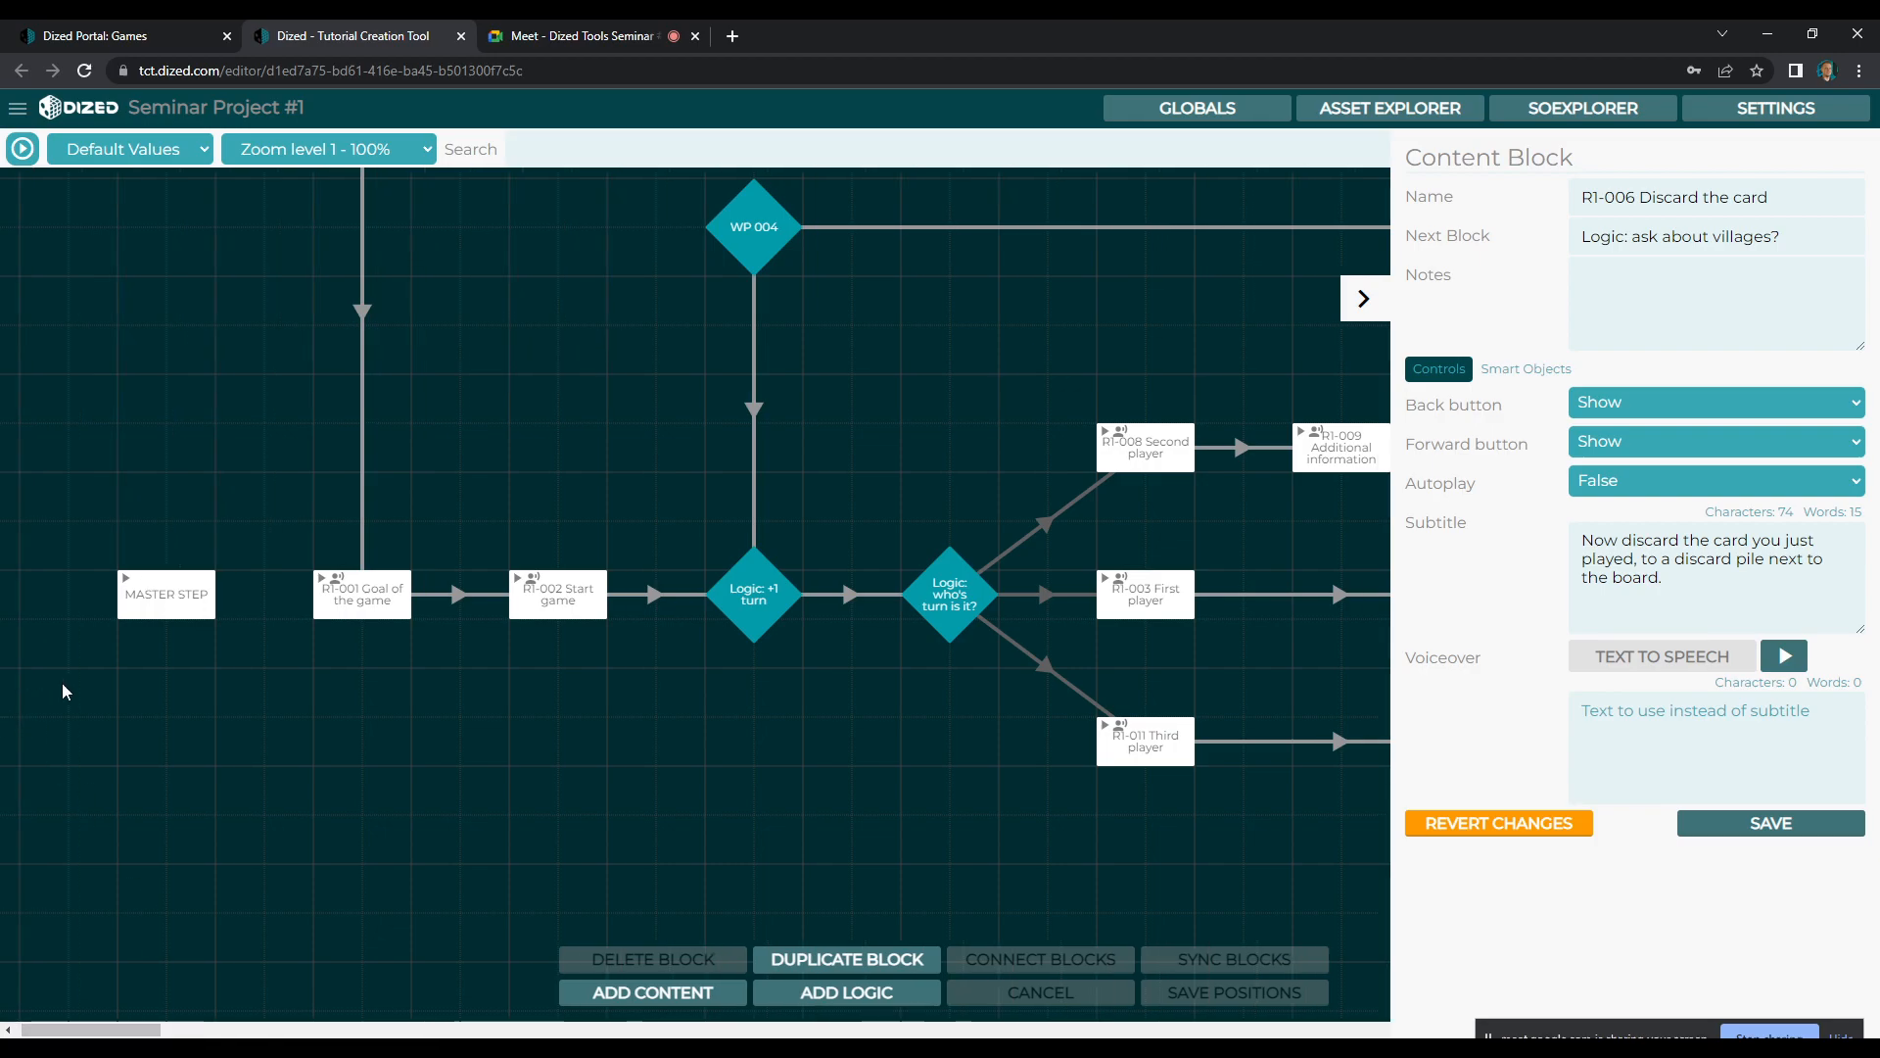
{"action": "left_click", "coordinate": [149, 602]}
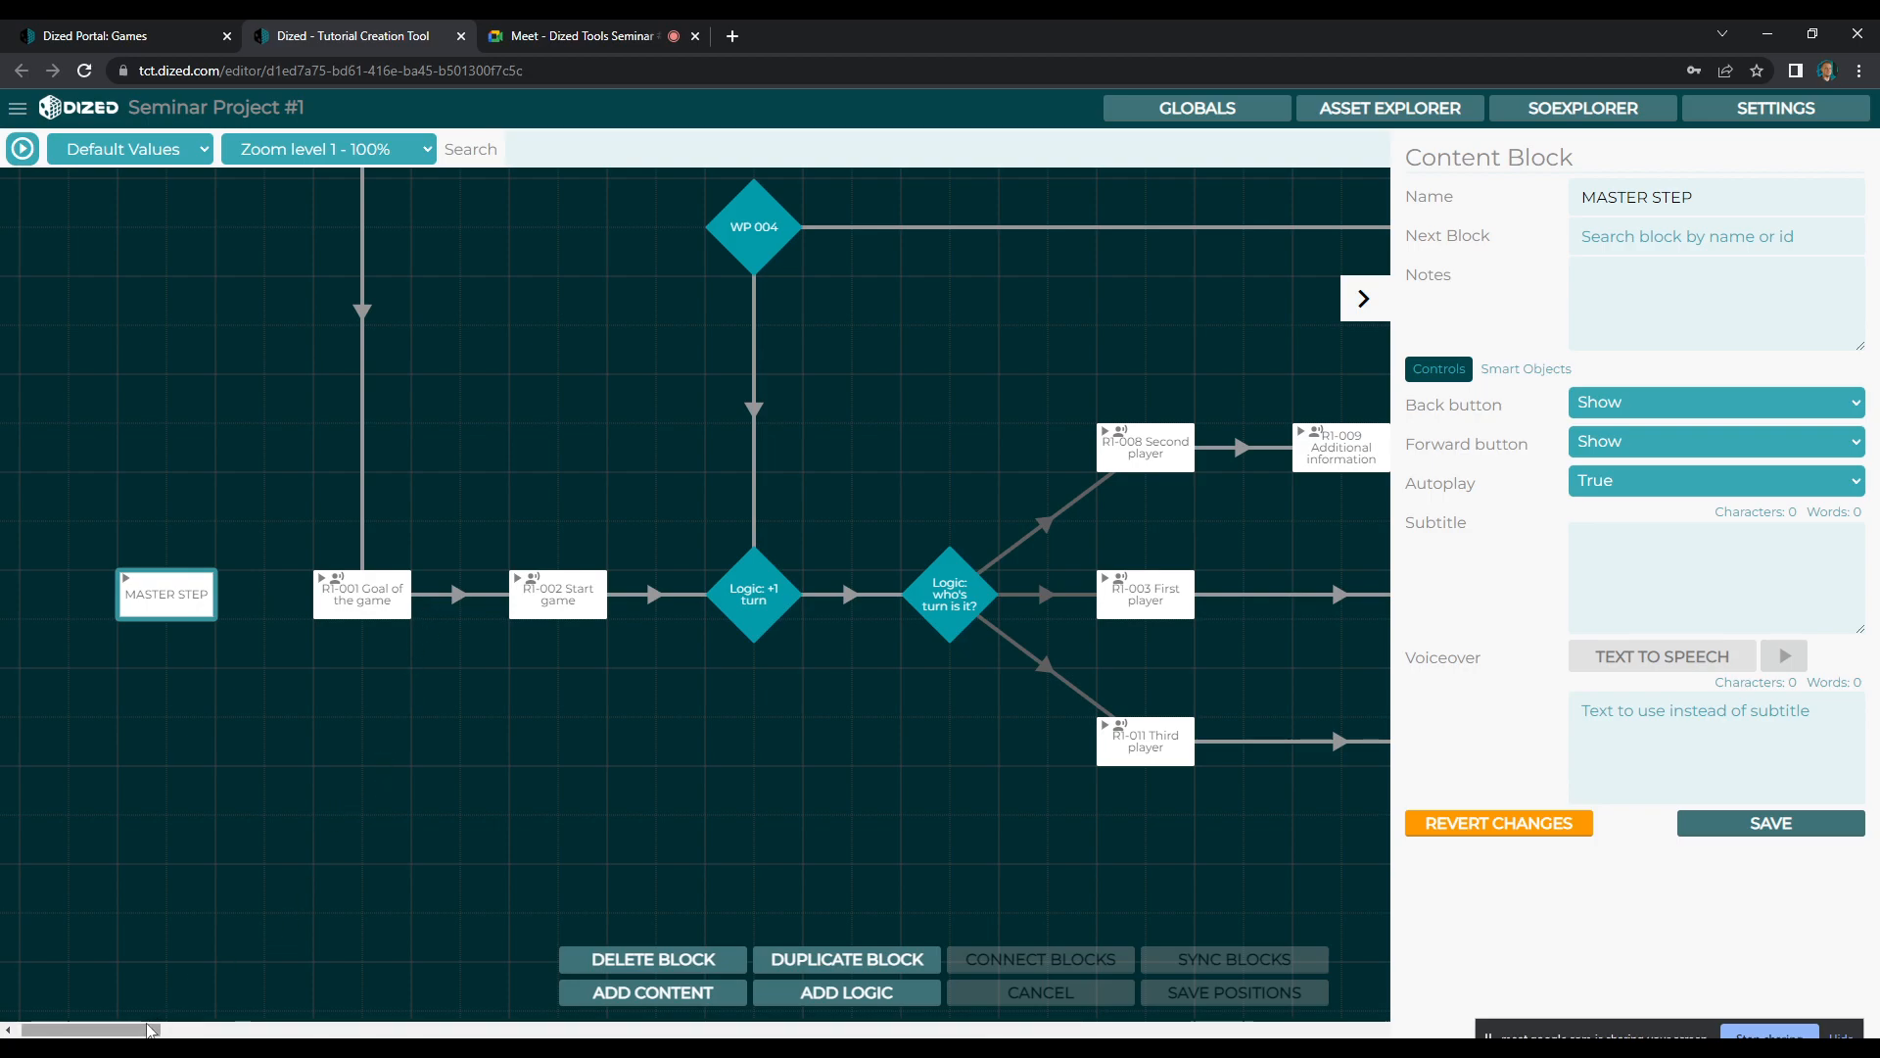
{"action": "left_click_drag", "start_coordinate": [153, 1030], "coordinate": [157, 1032]}
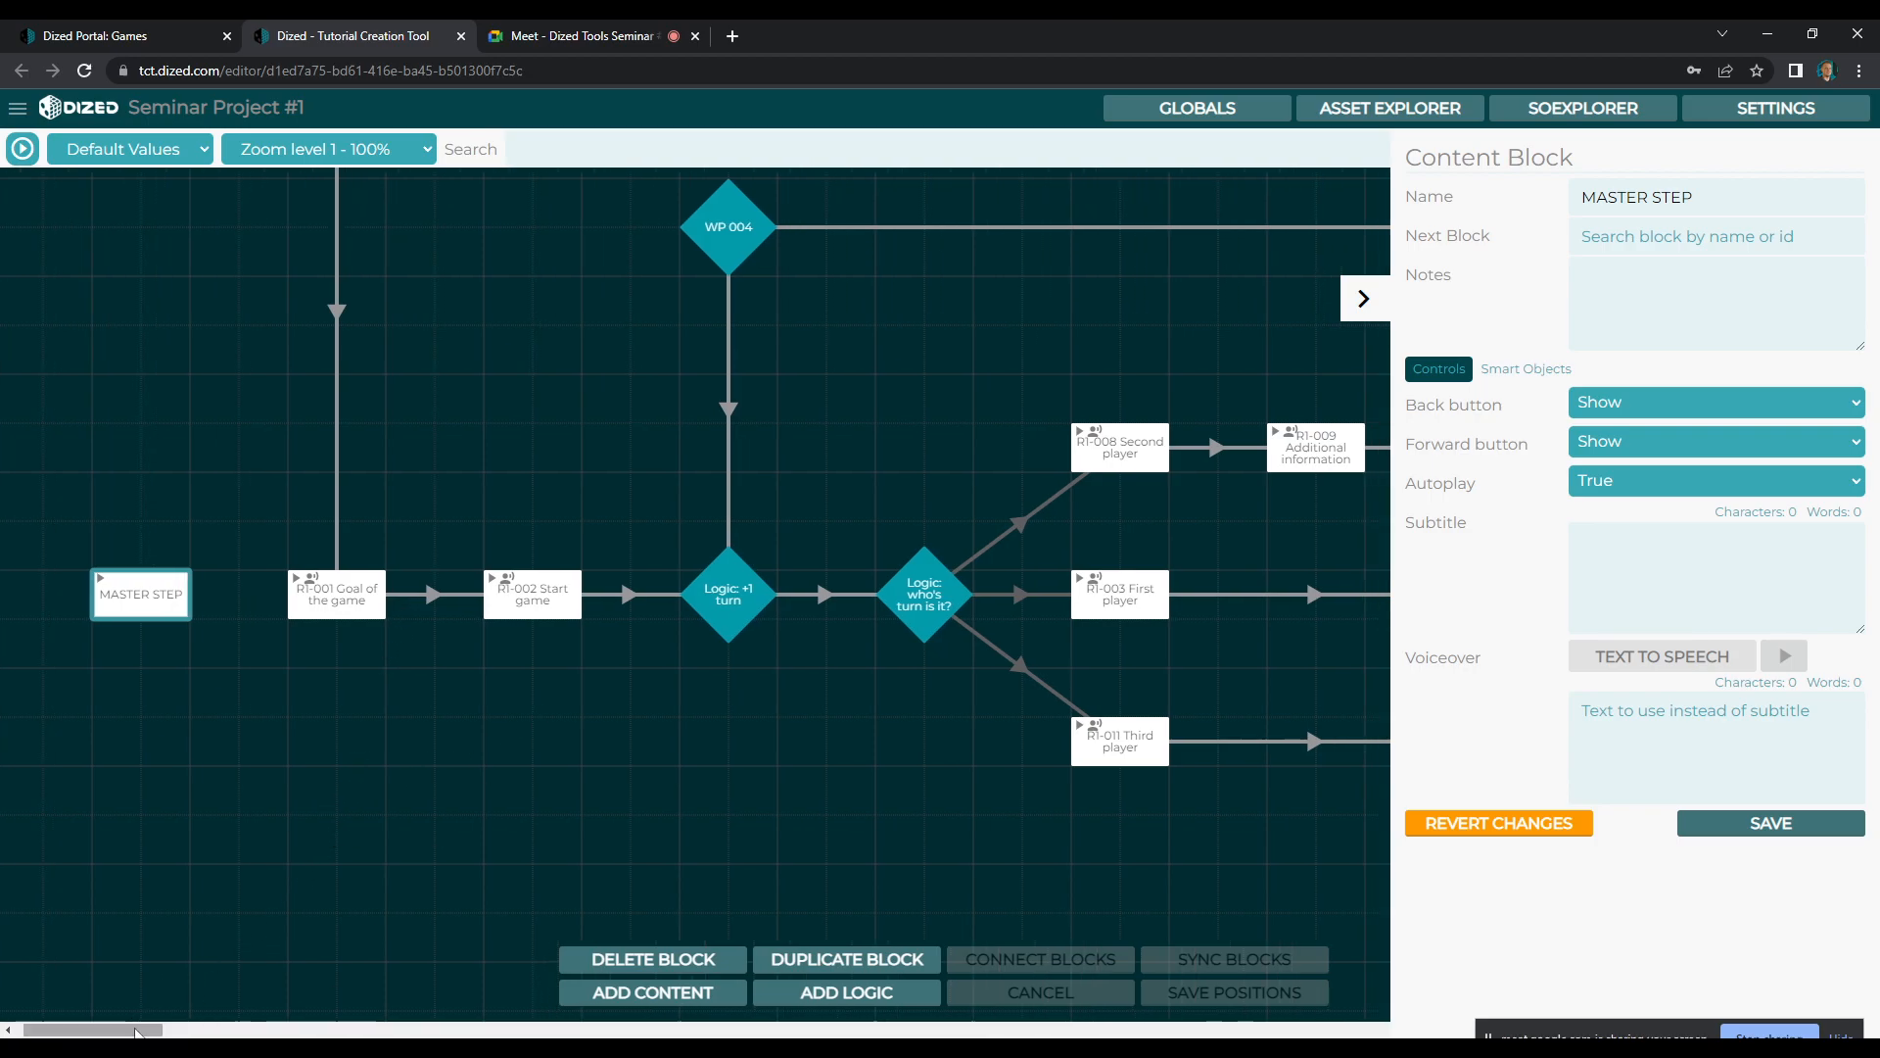
{"action": "left_click_drag", "start_coordinate": [149, 1030], "coordinate": [222, 1031]}
{"action": "left_click", "coordinate": [1046, 467]}
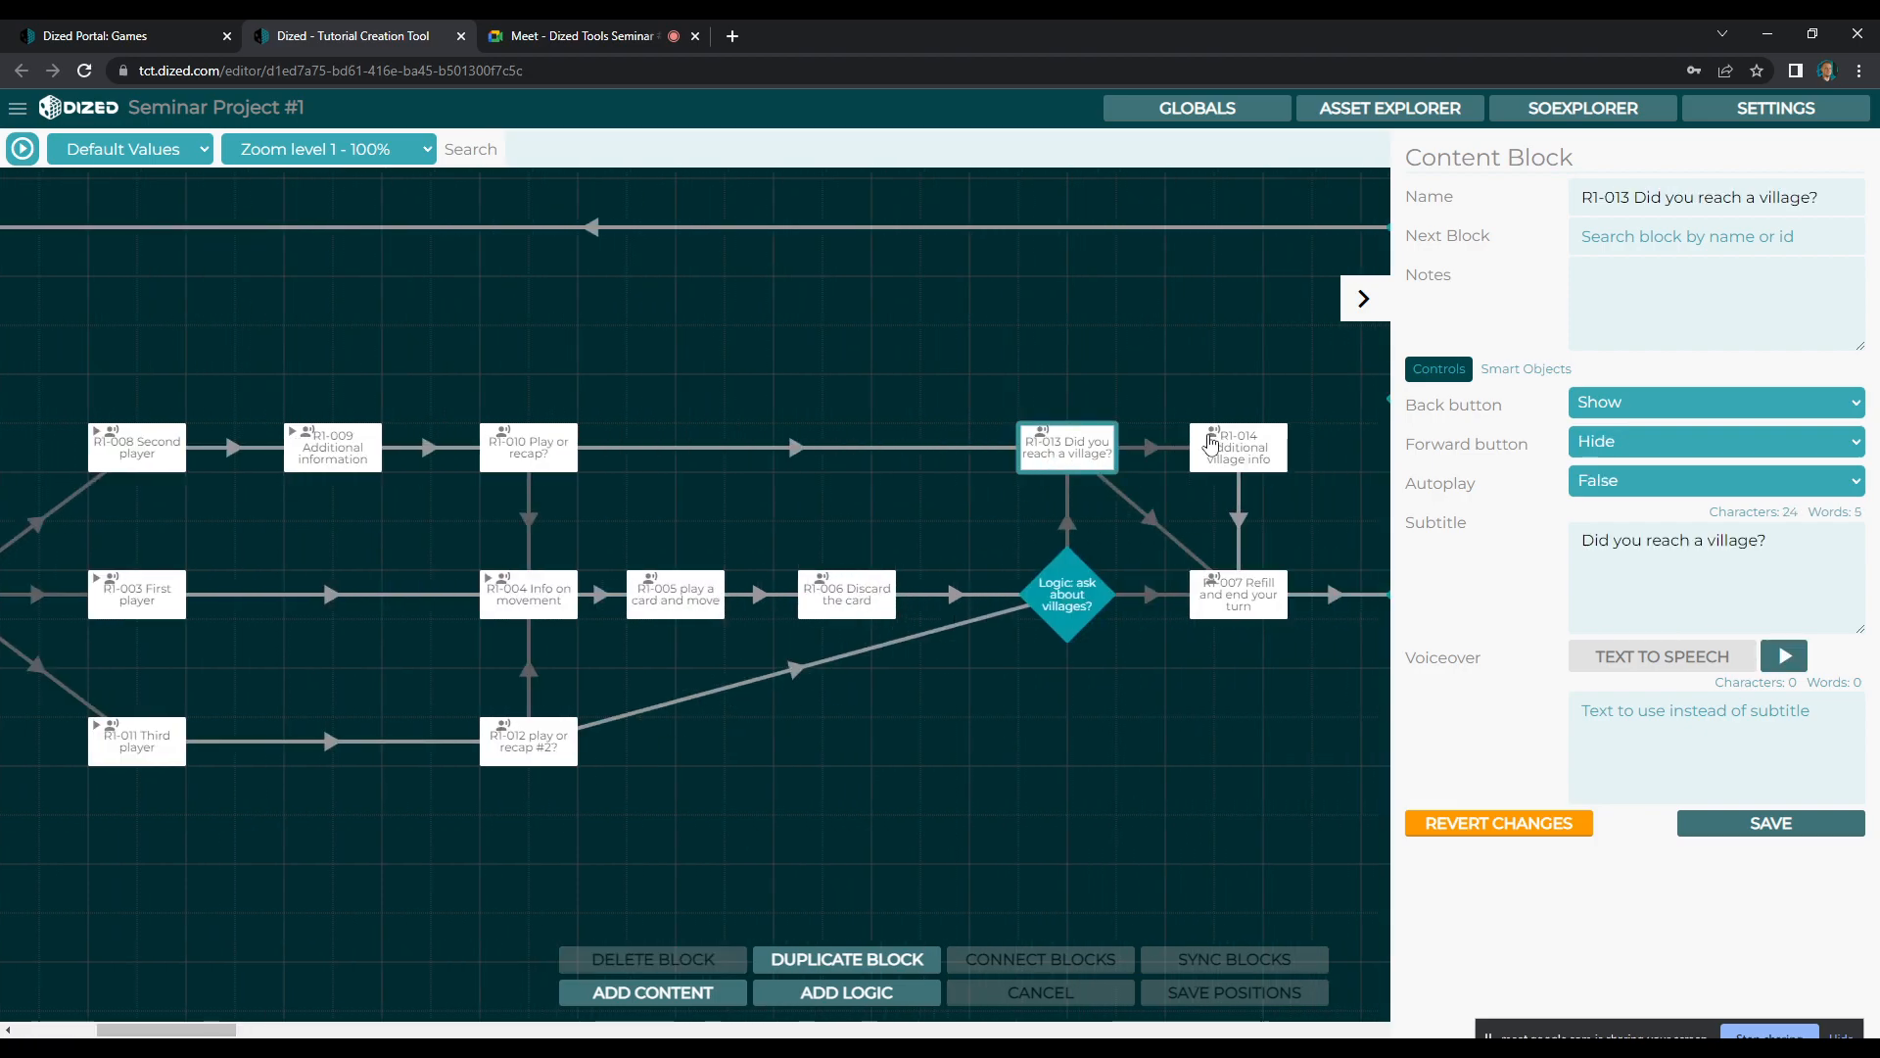
{"action": "left_click", "coordinate": [1239, 446]}
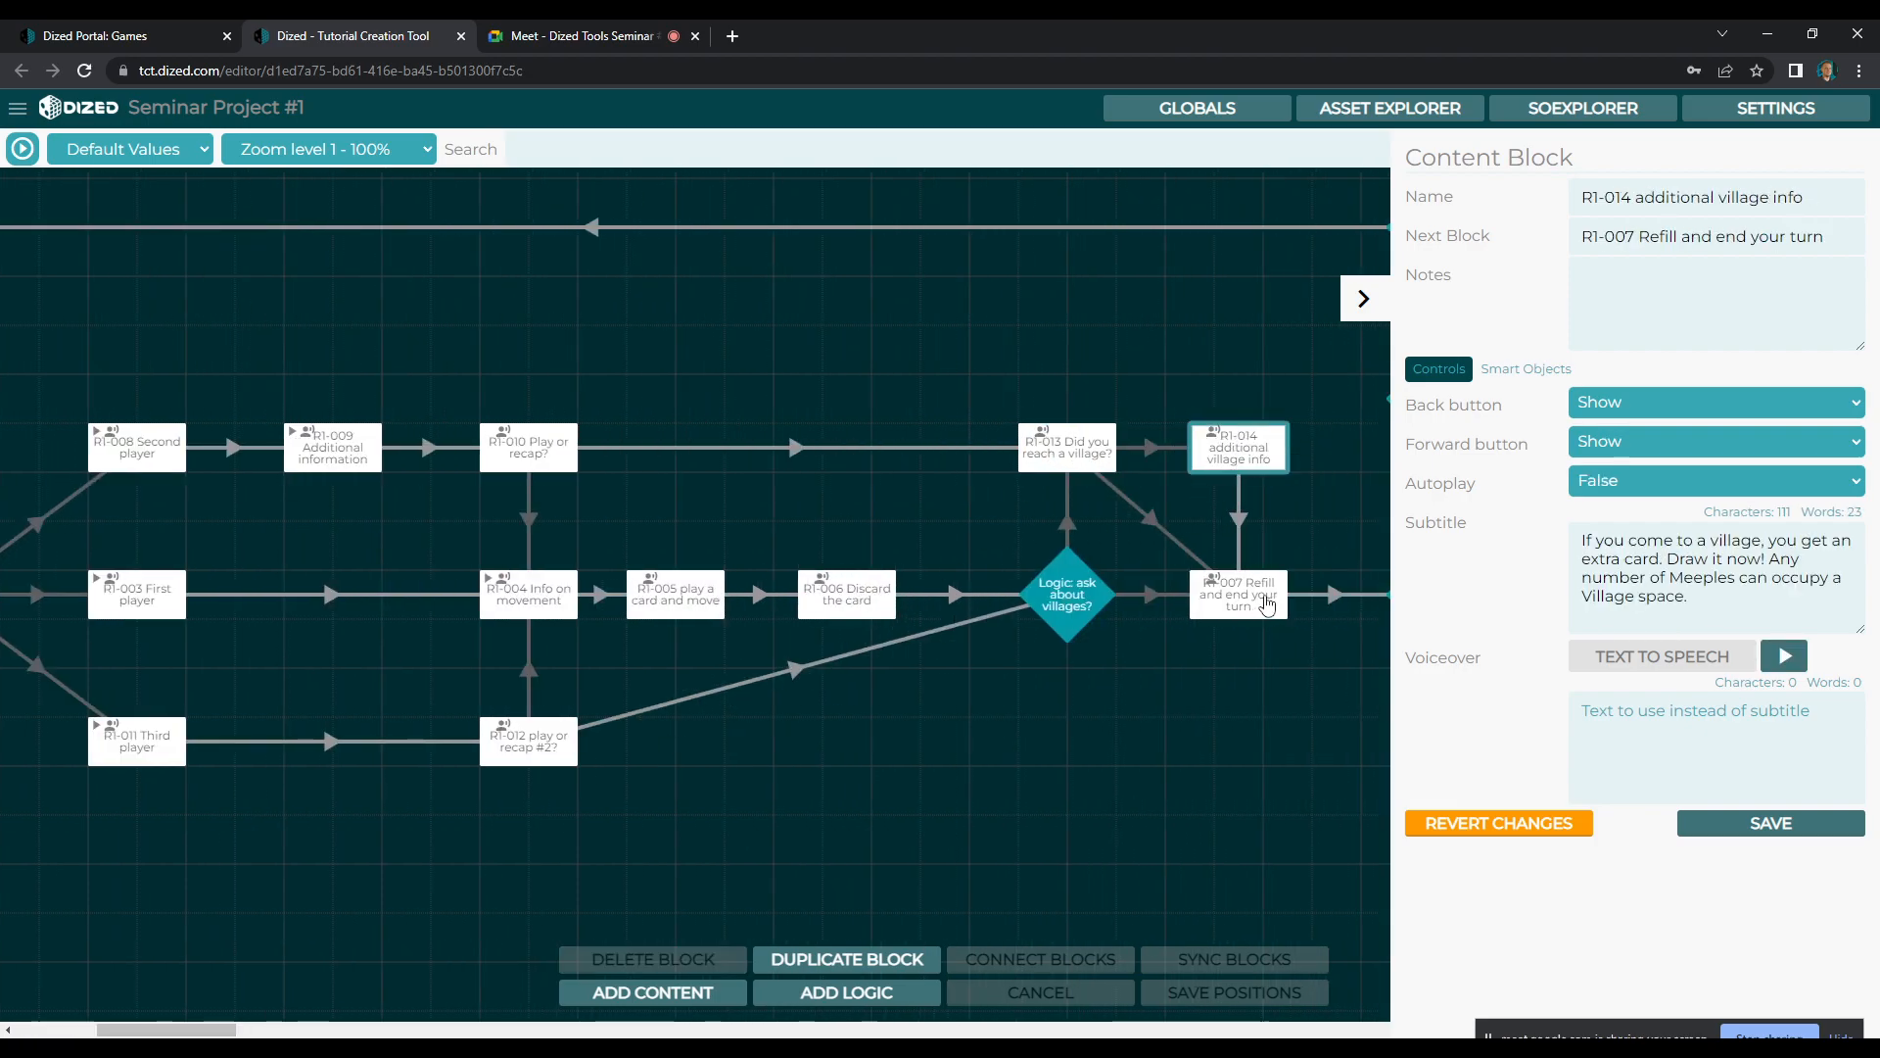
Review the R1-003 First player block's settings and the R1-010 Play or recap? scene, and close the scene
{"action": "left_click_drag", "start_coordinate": [214, 1031], "coordinate": [154, 1034]}
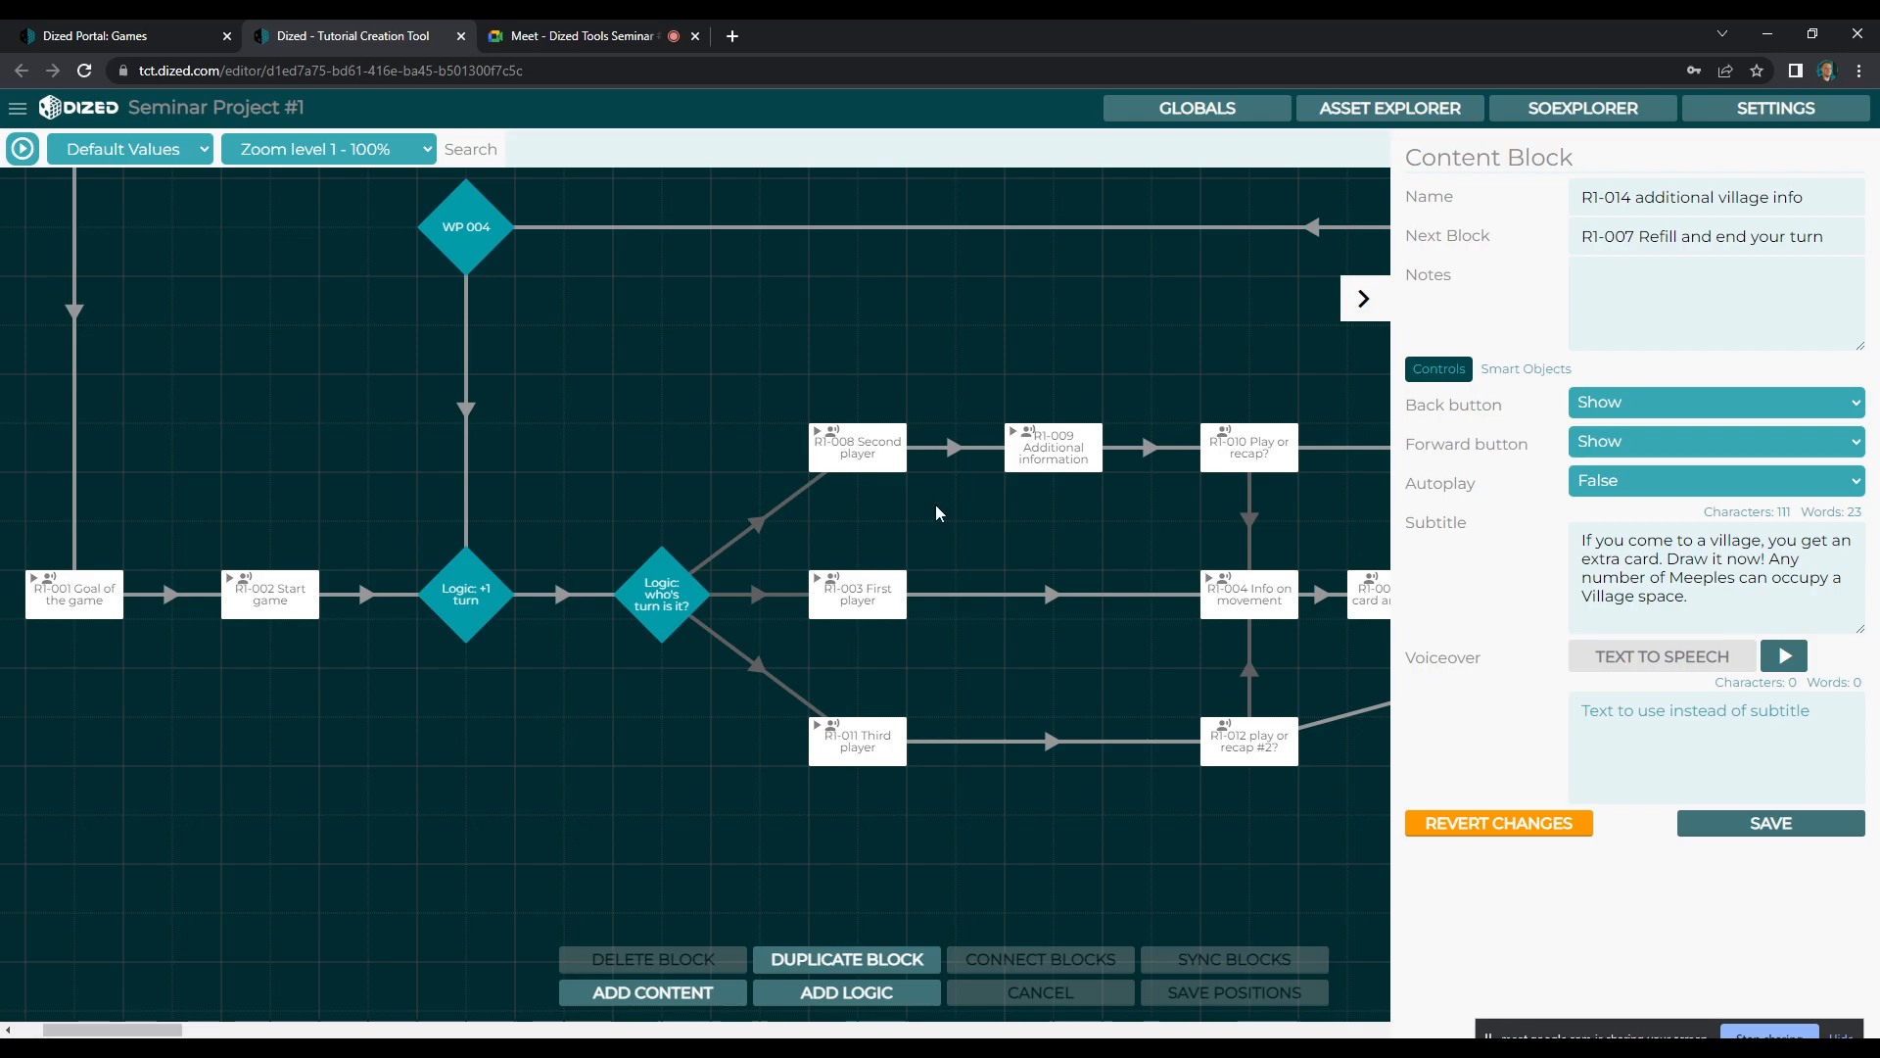
{"action": "left_click", "coordinate": [874, 603]}
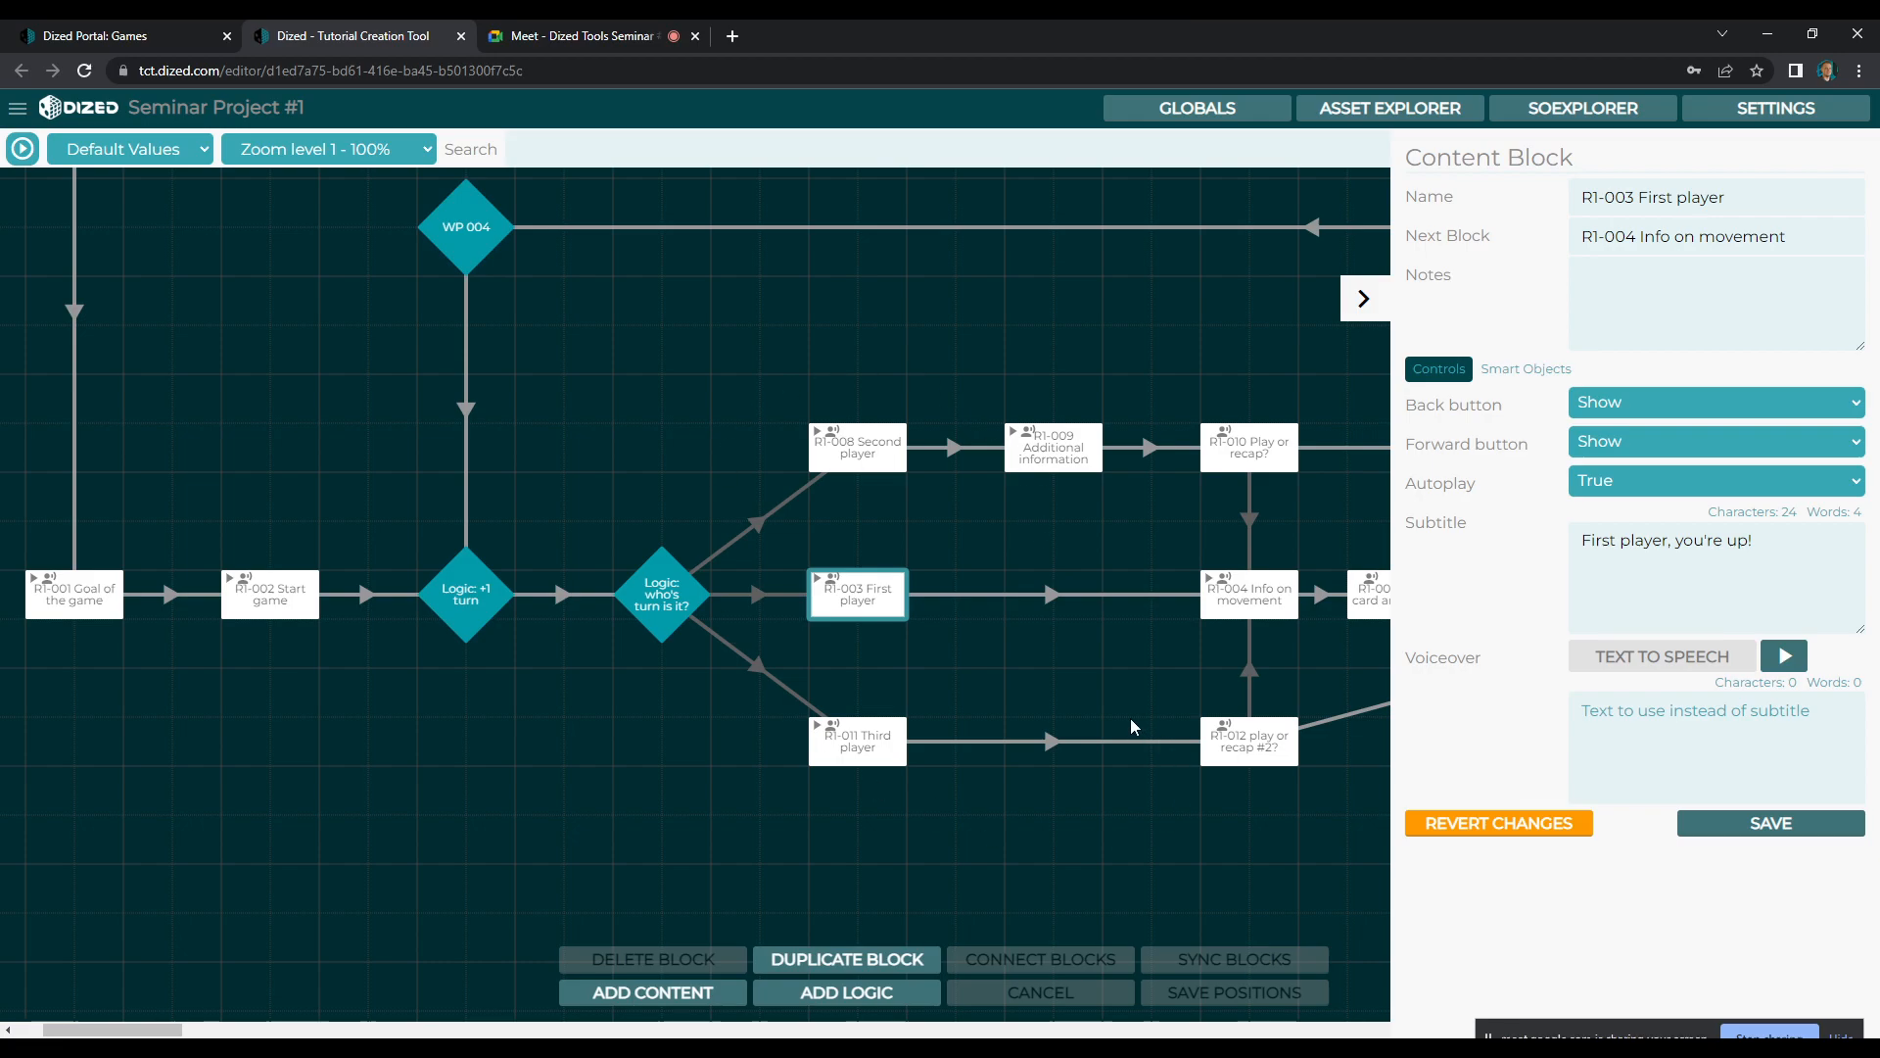
{"action": "double_click", "coordinate": [1253, 452]}
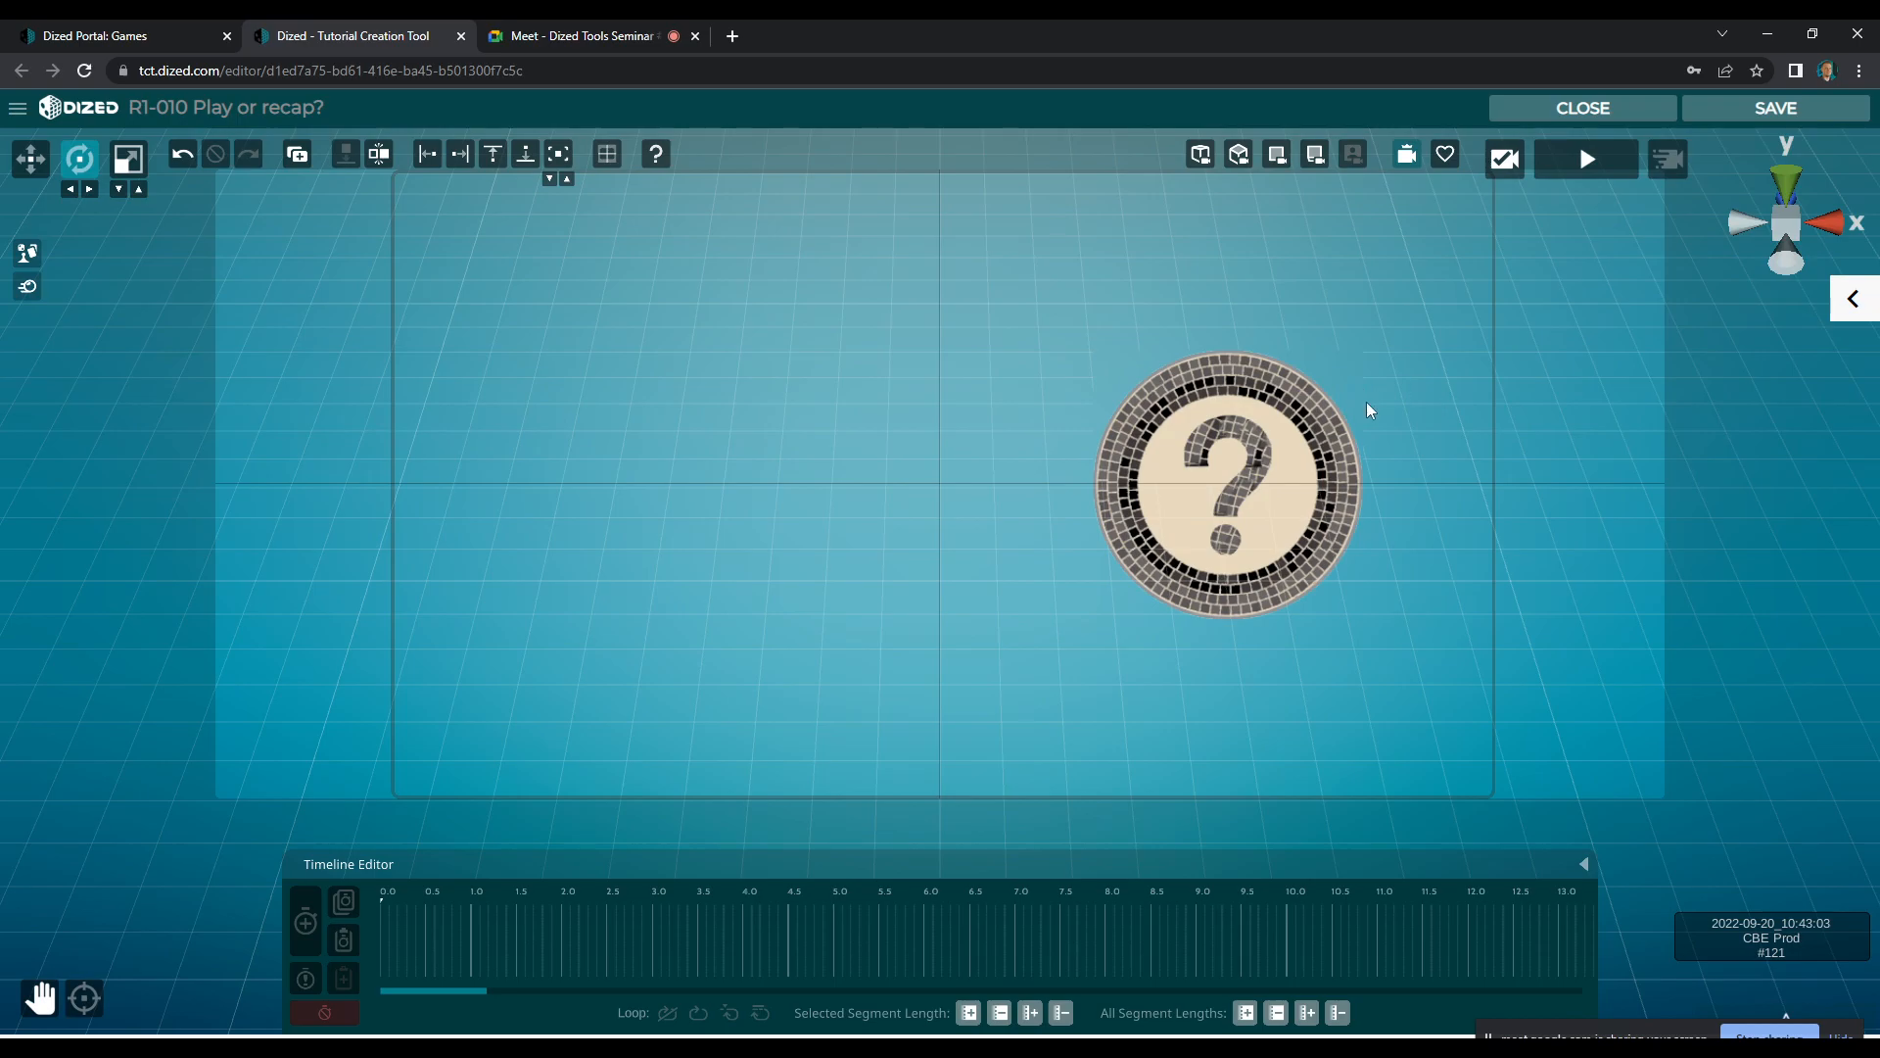
{"action": "left_click", "coordinate": [1579, 107]}
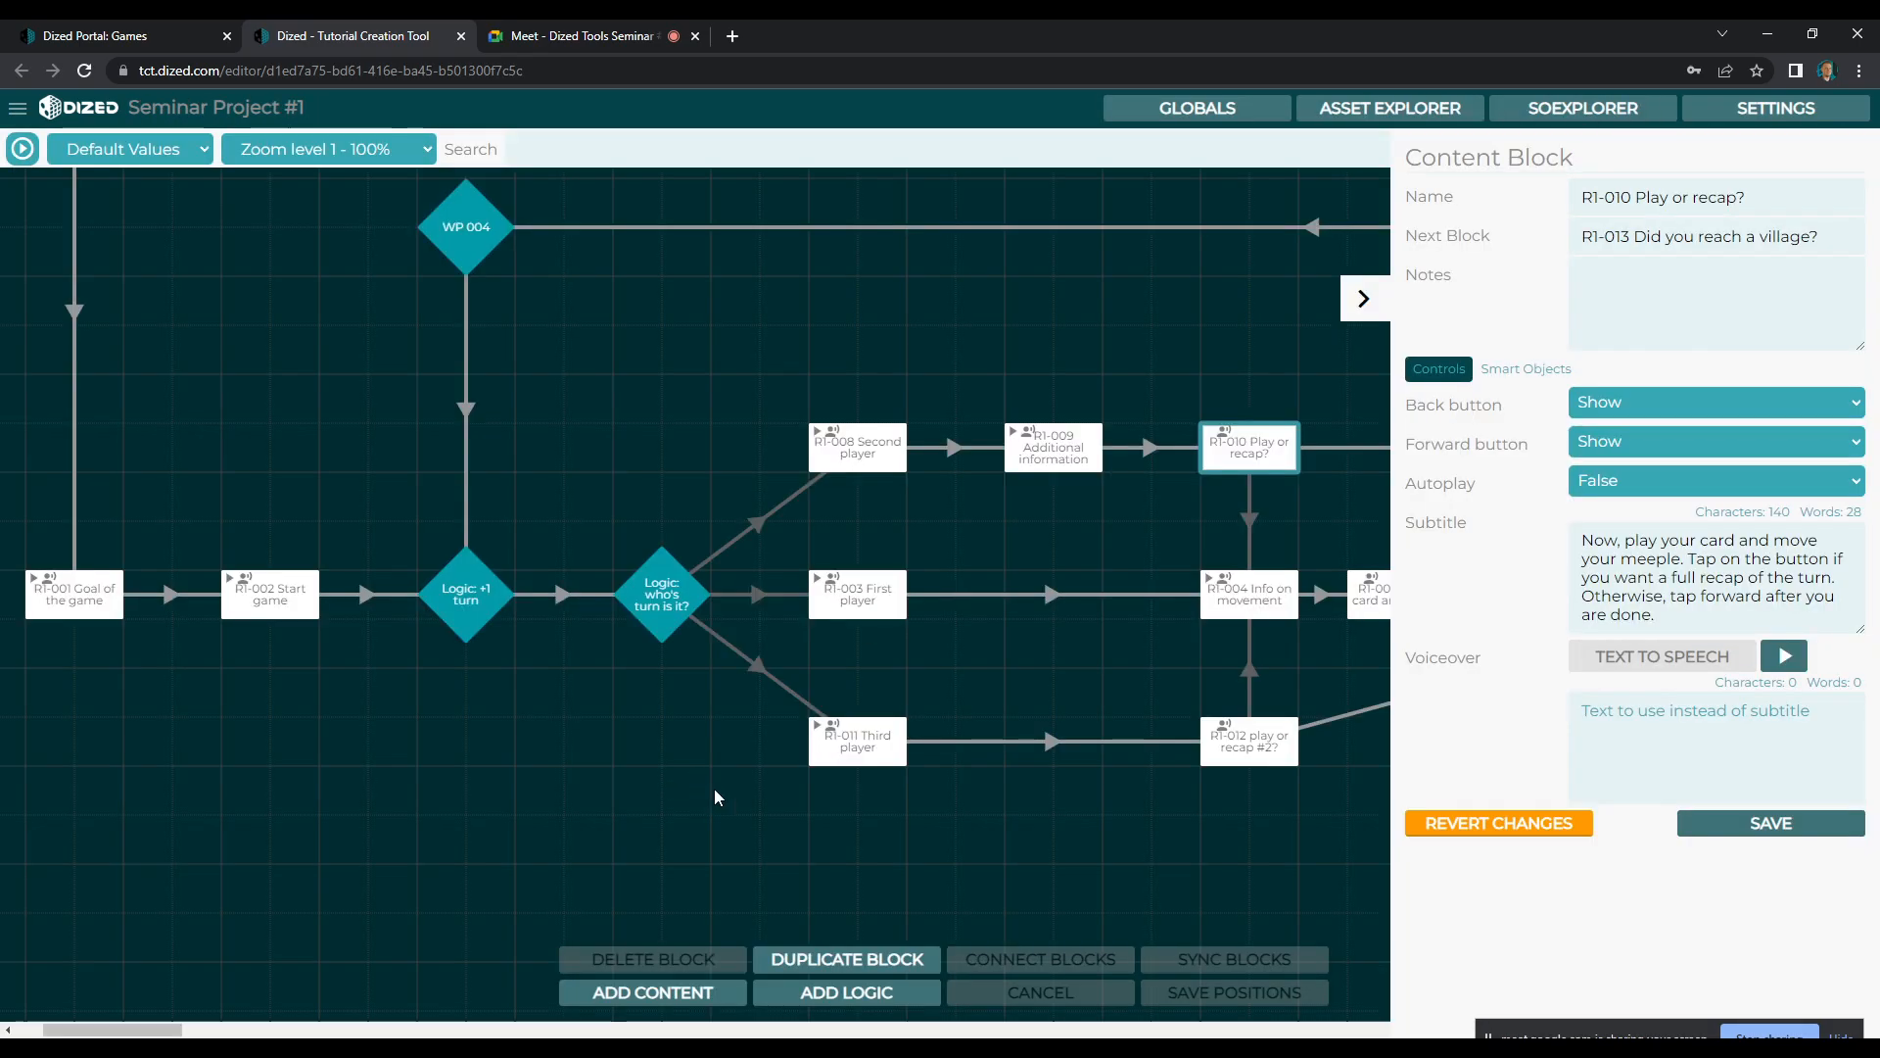
Open the R1-004 Info on movement scene, scrub its timeline to about 6 s to review the card and meeple animation, and close it
{"action": "mouse_move", "coordinate": [159, 1030]}
{"action": "left_mouse_down"}
{"action": "mouse_move", "coordinate": [134, 1033]}
{"action": "mouse_move", "coordinate": [237, 1034]}
{"action": "mouse_move", "coordinate": [124, 1034]}
{"action": "mouse_move", "coordinate": [164, 1036]}
{"action": "mouse_move", "coordinate": [125, 1035]}
{"action": "mouse_move", "coordinate": [145, 1035]}
{"action": "left_mouse_up"}
{"action": "left_click", "coordinate": [1375, 308]}
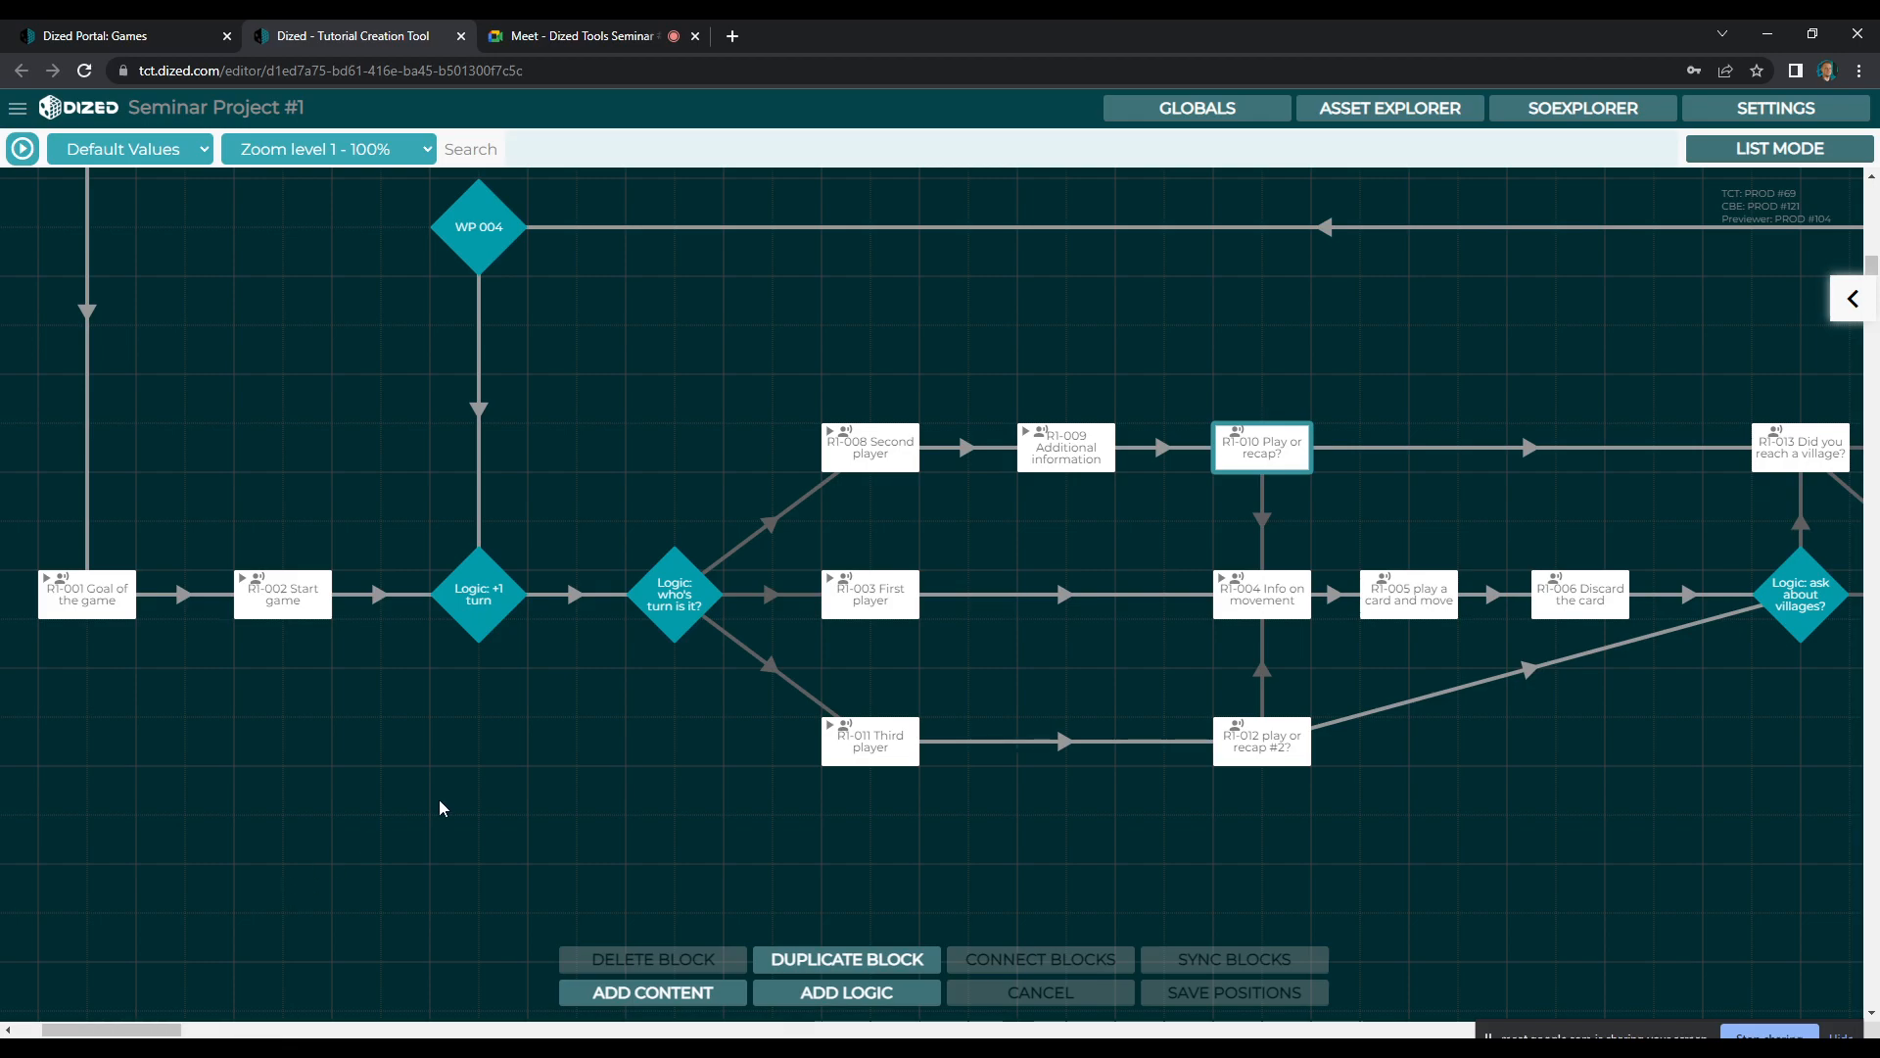
{"action": "double_click", "coordinate": [1281, 609]}
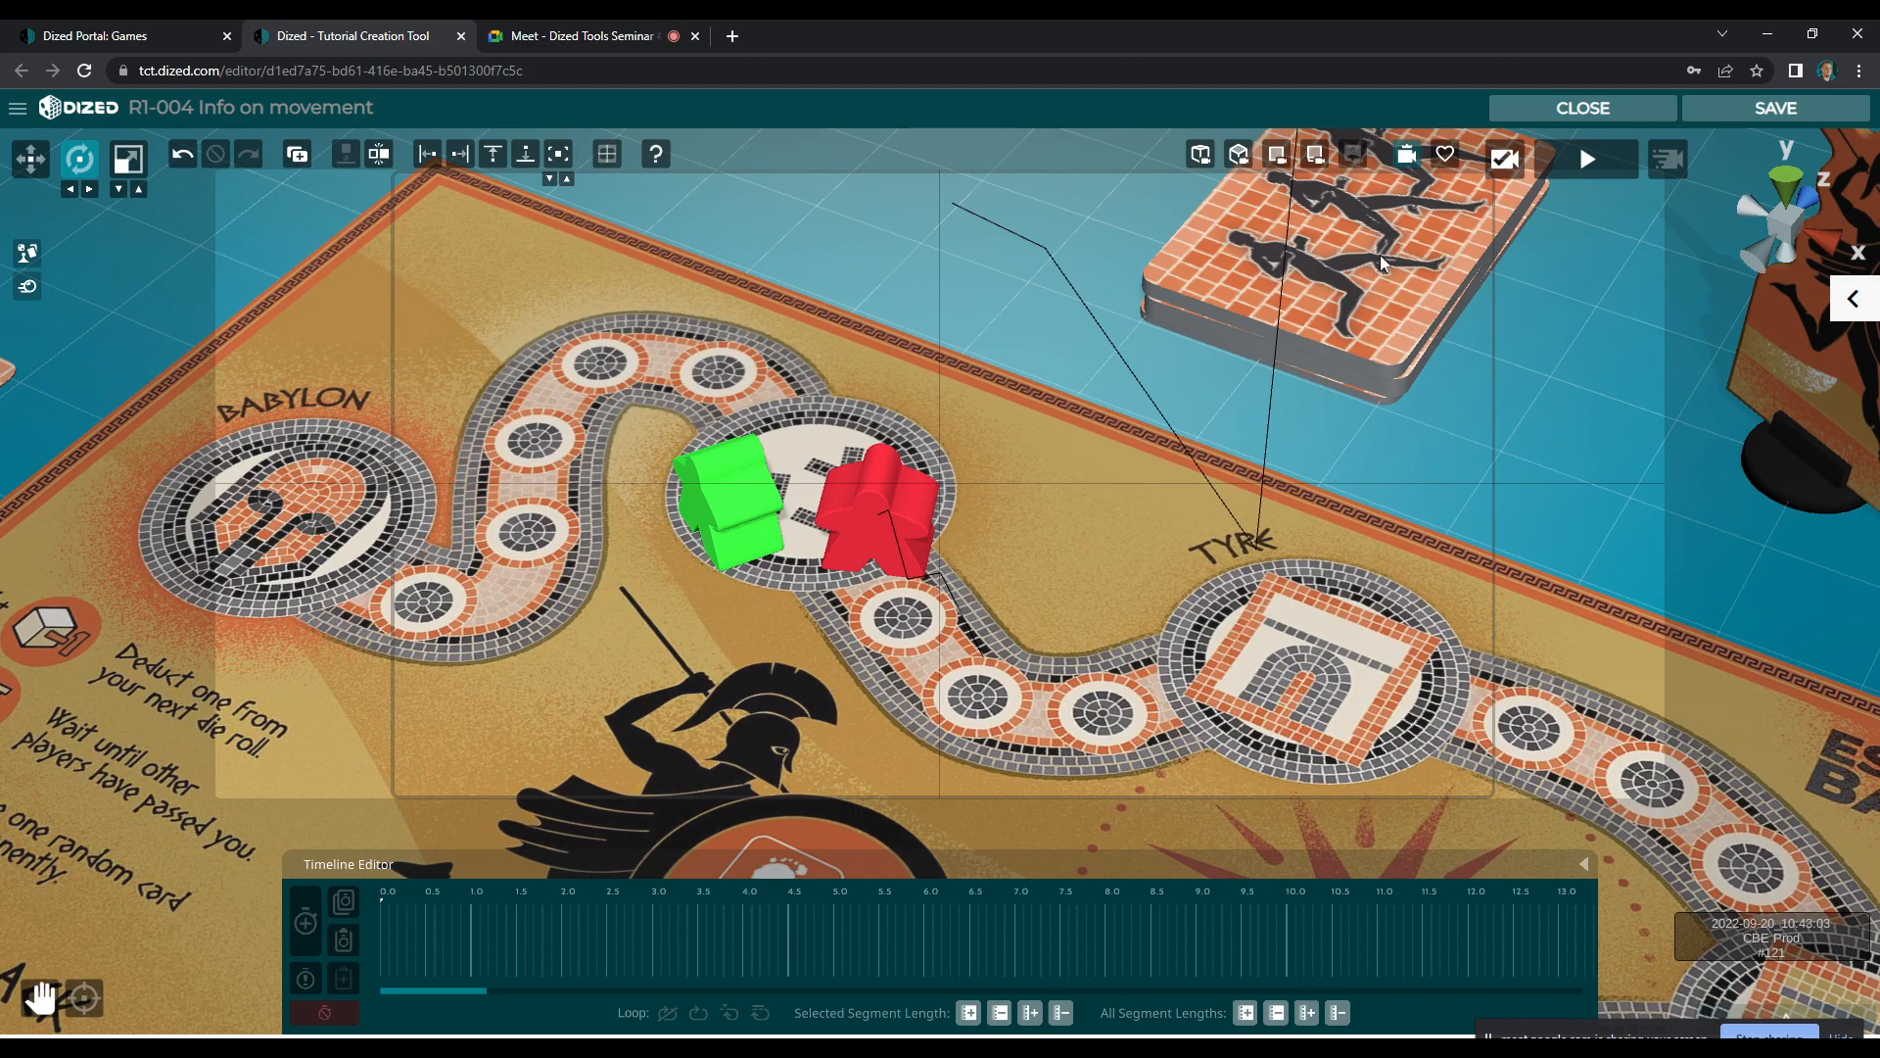
{"action": "left_click_drag", "start_coordinate": [457, 905], "coordinate": [930, 901]}
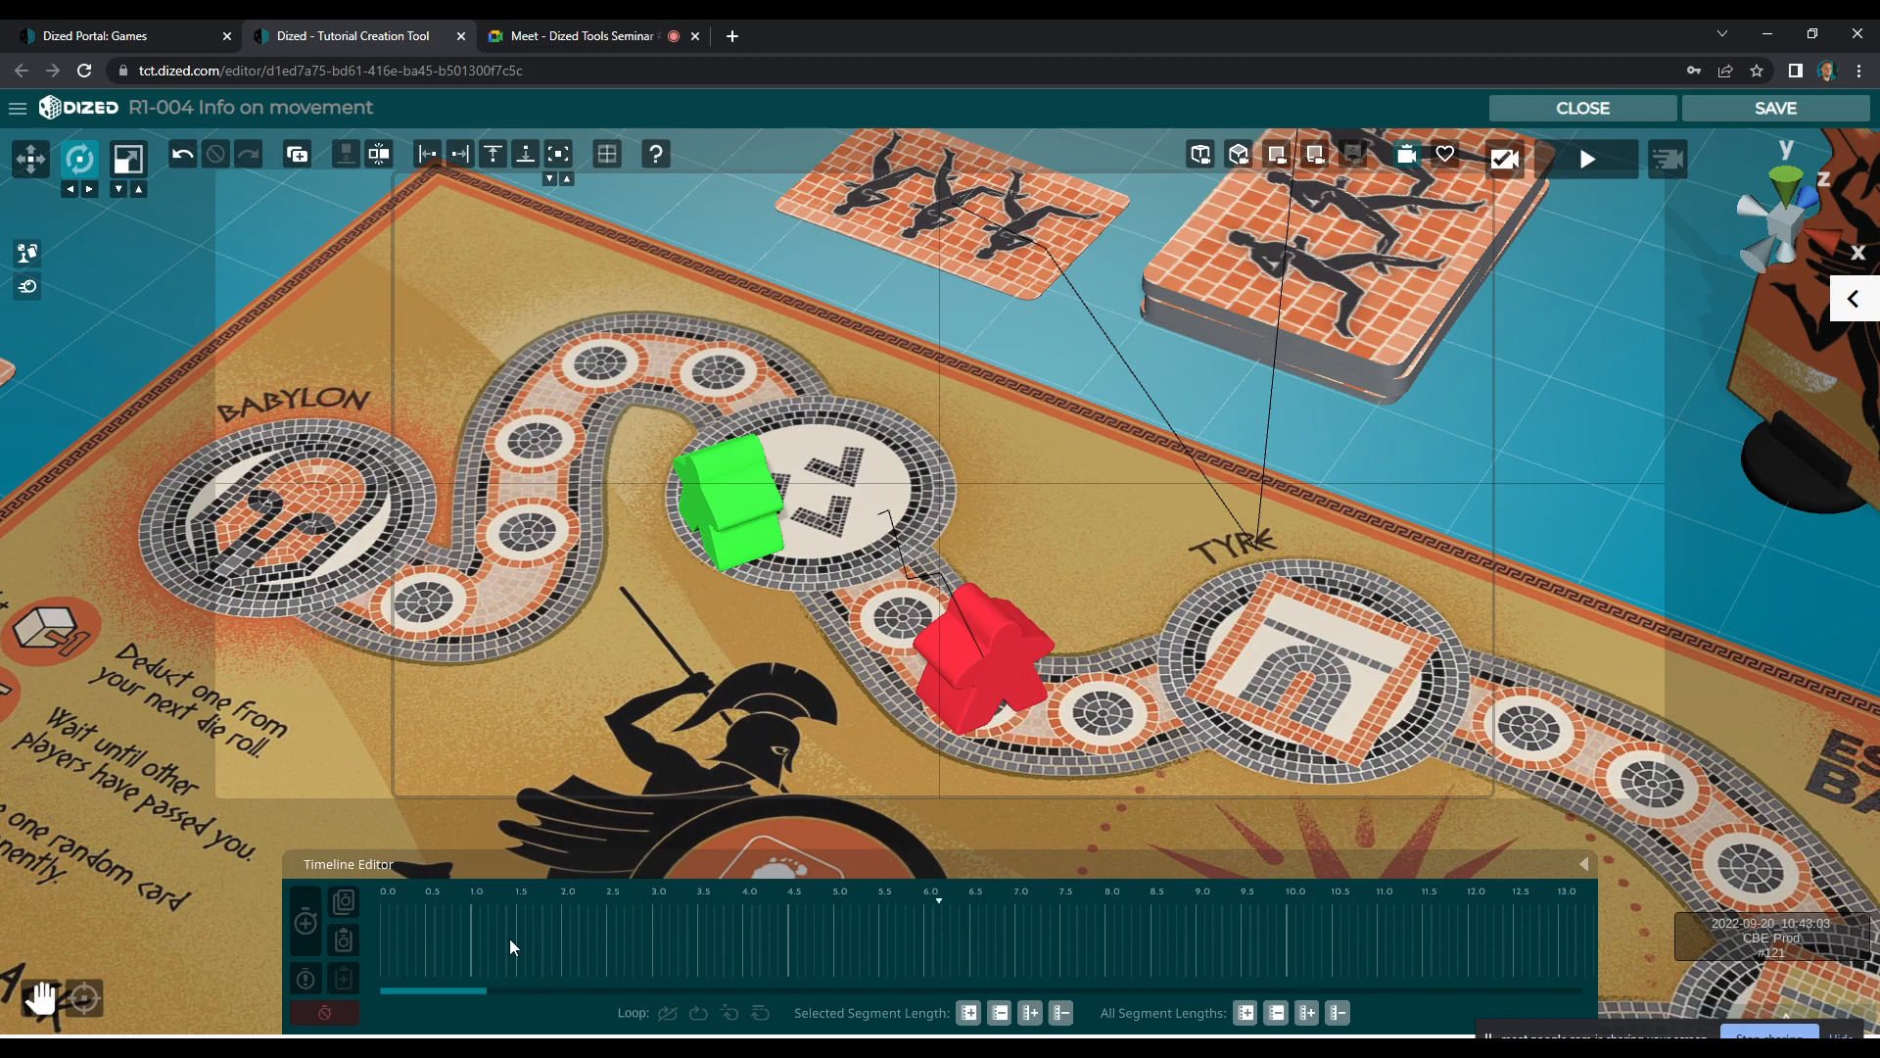
{"action": "left_click_drag", "start_coordinate": [452, 893], "coordinate": [937, 895]}
{"action": "left_click_drag", "start_coordinate": [453, 931], "coordinate": [887, 893]}
{"action": "left_click", "coordinate": [1634, 110]}
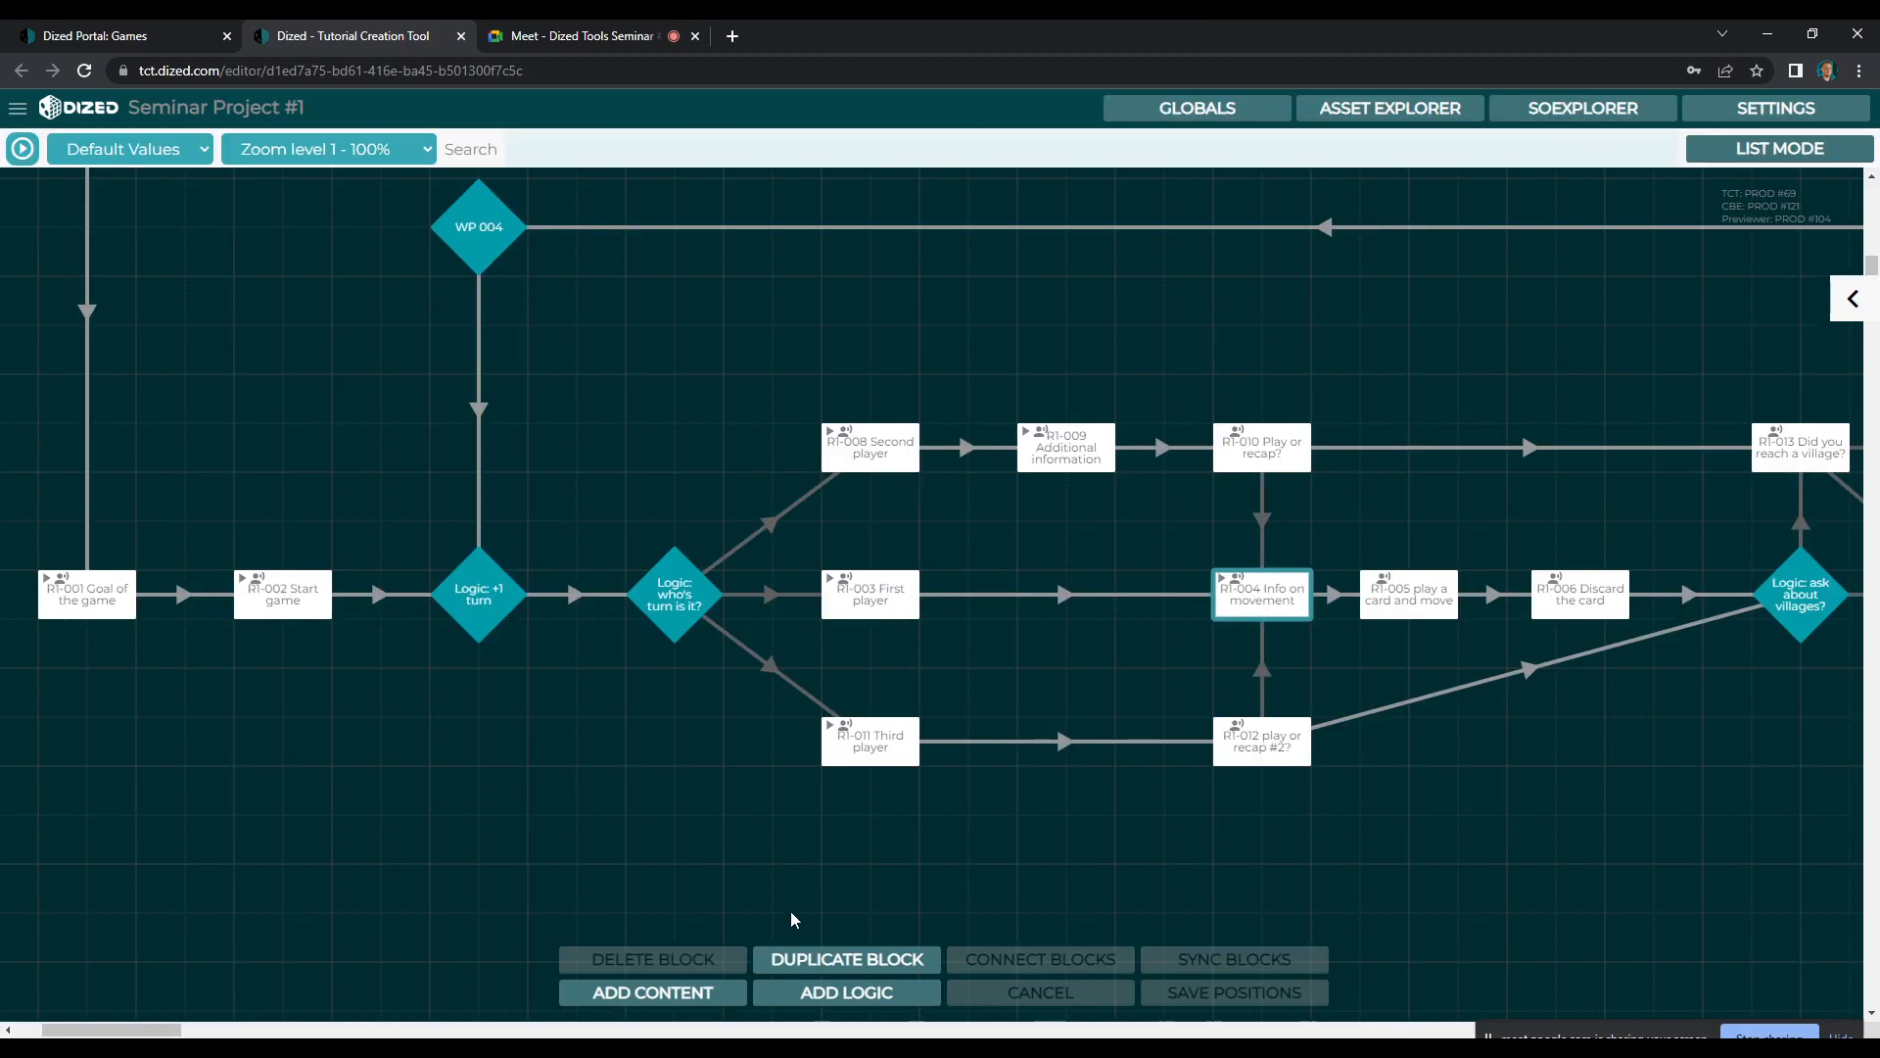
Switch to the Google Meet call, stop presenting the screen, and pin your own video tile
{"action": "left_click", "coordinate": [556, 36]}
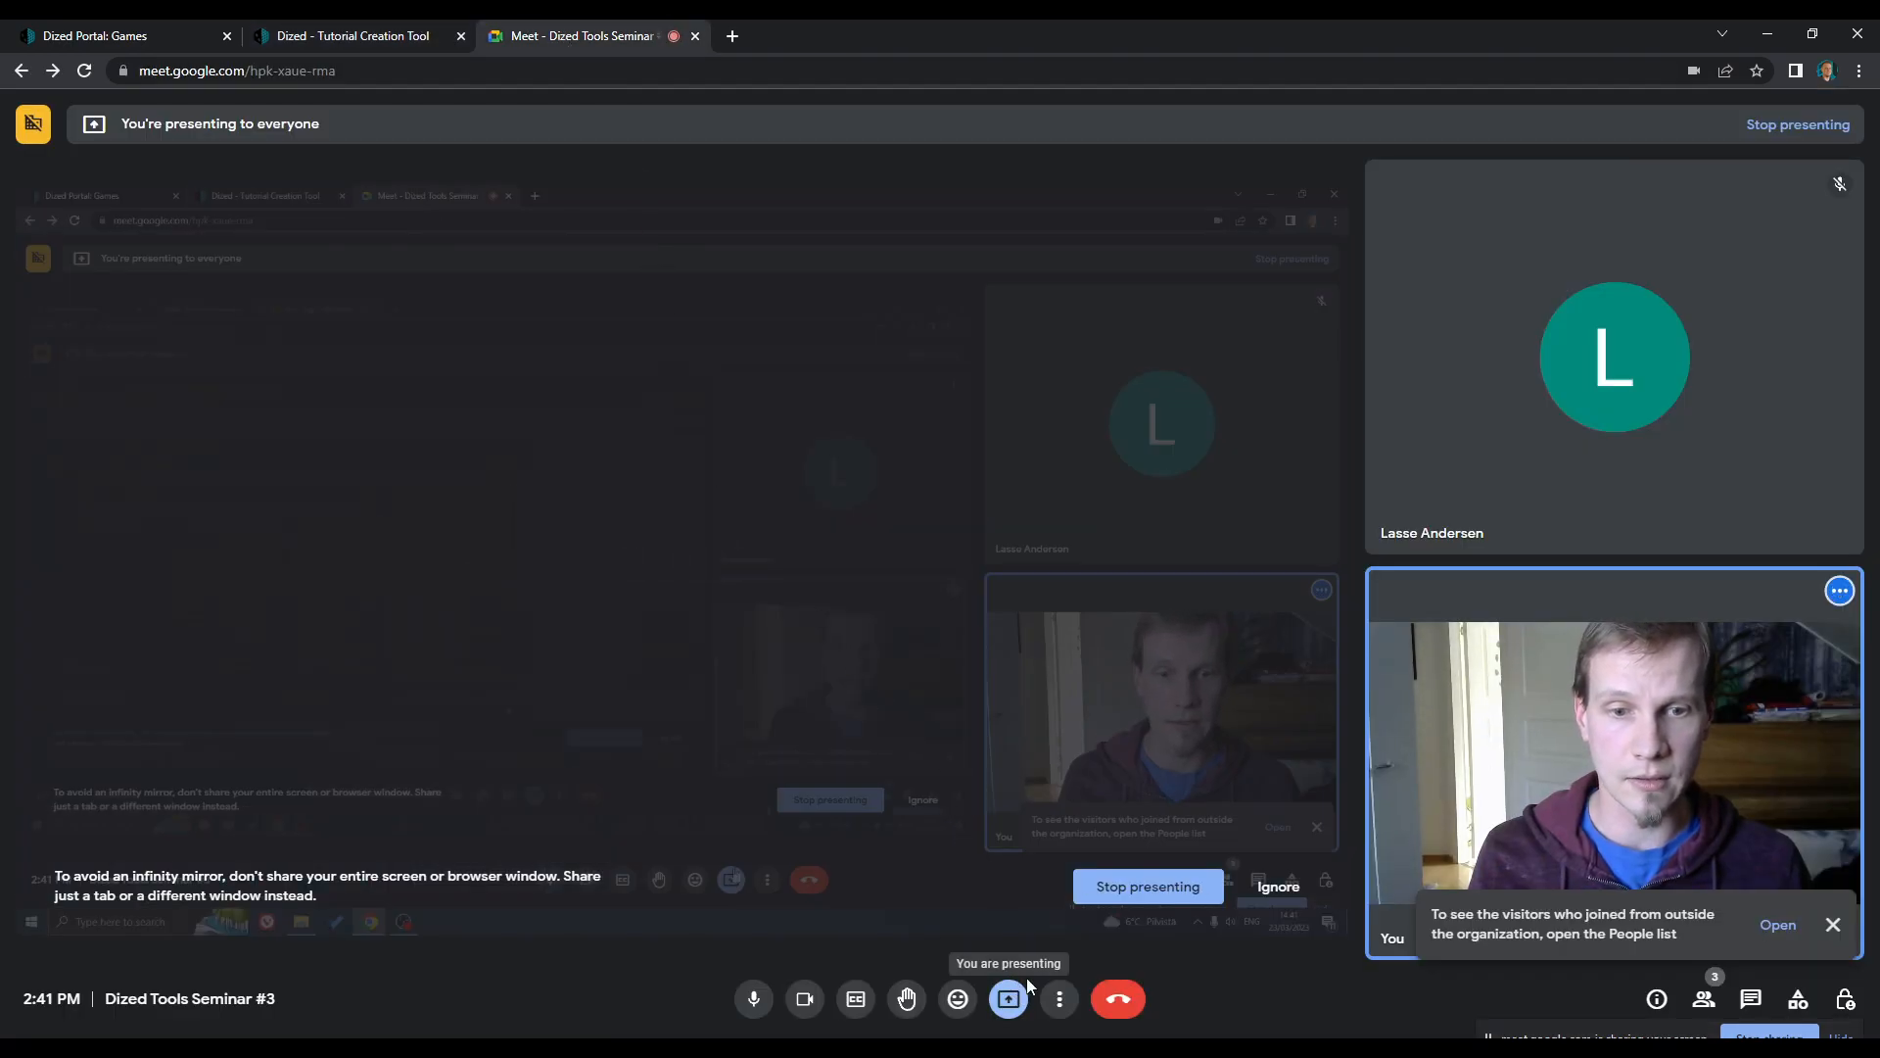
{"action": "left_click", "coordinate": [1126, 890]}
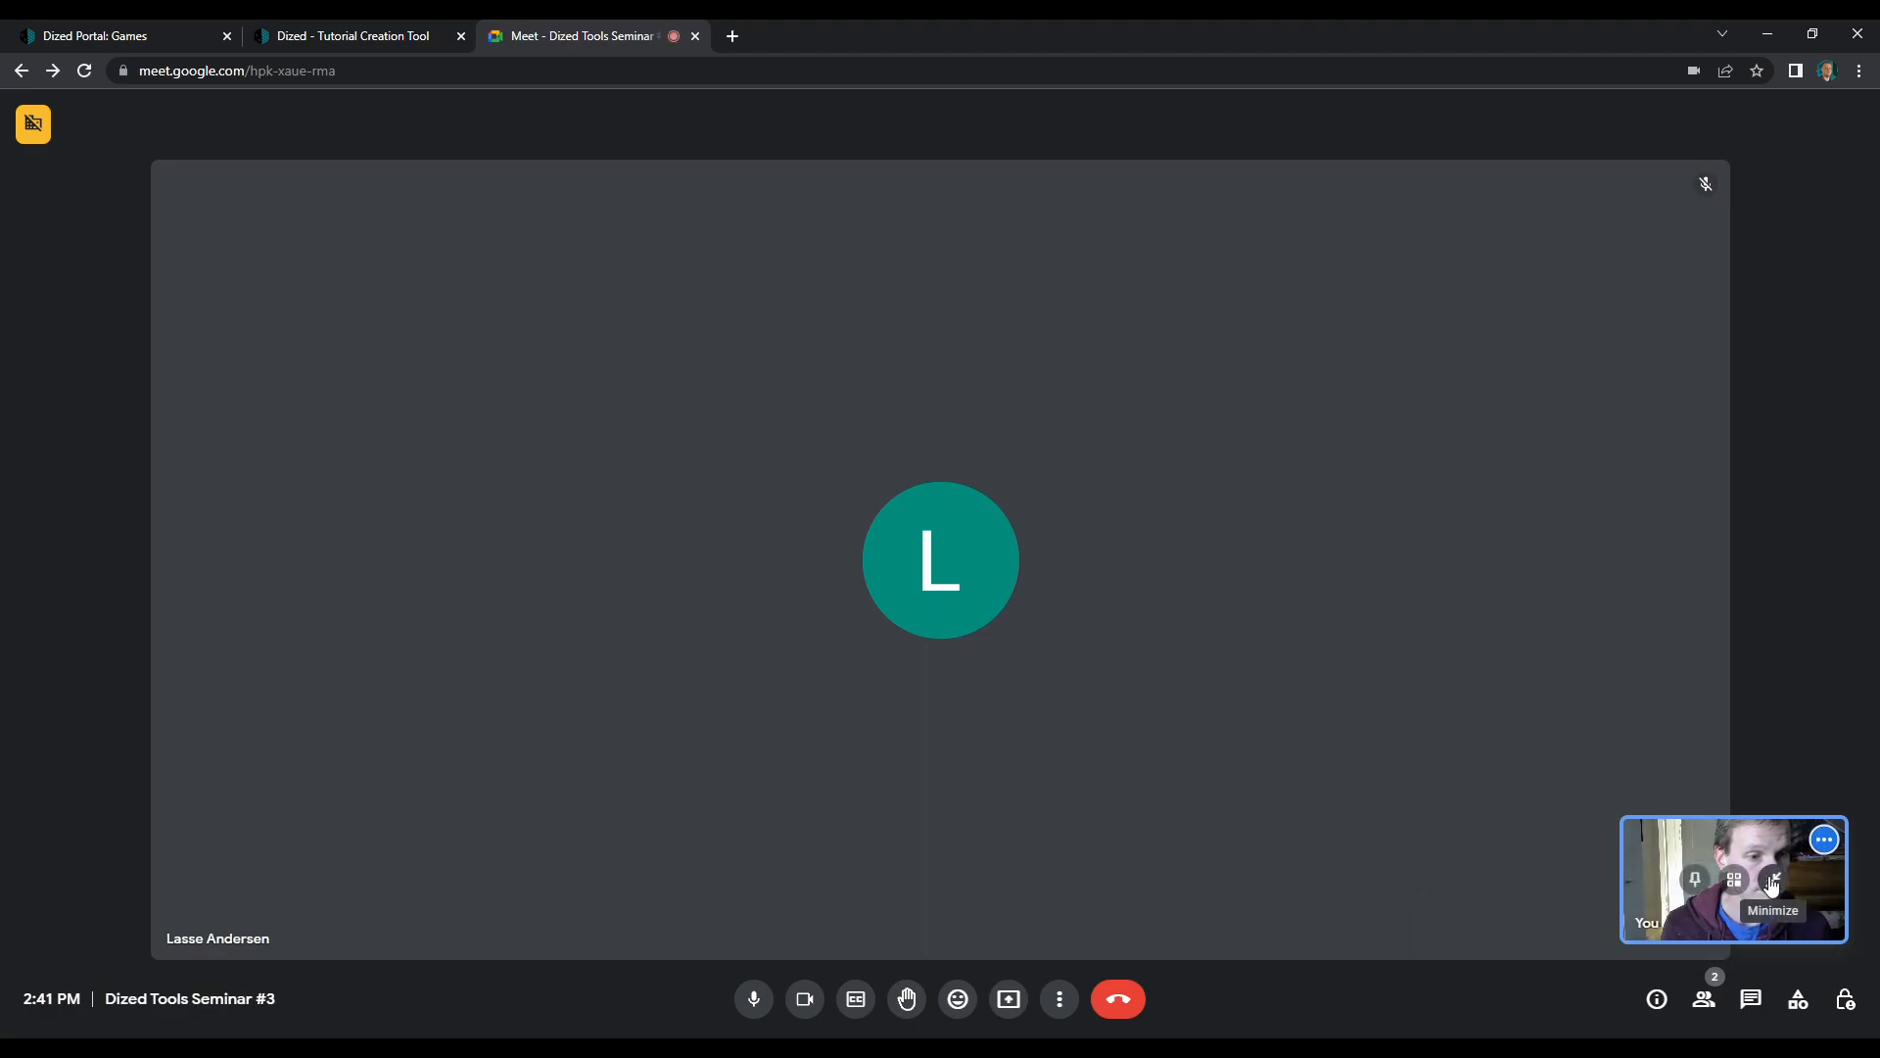
{"action": "left_click", "coordinate": [1696, 879]}
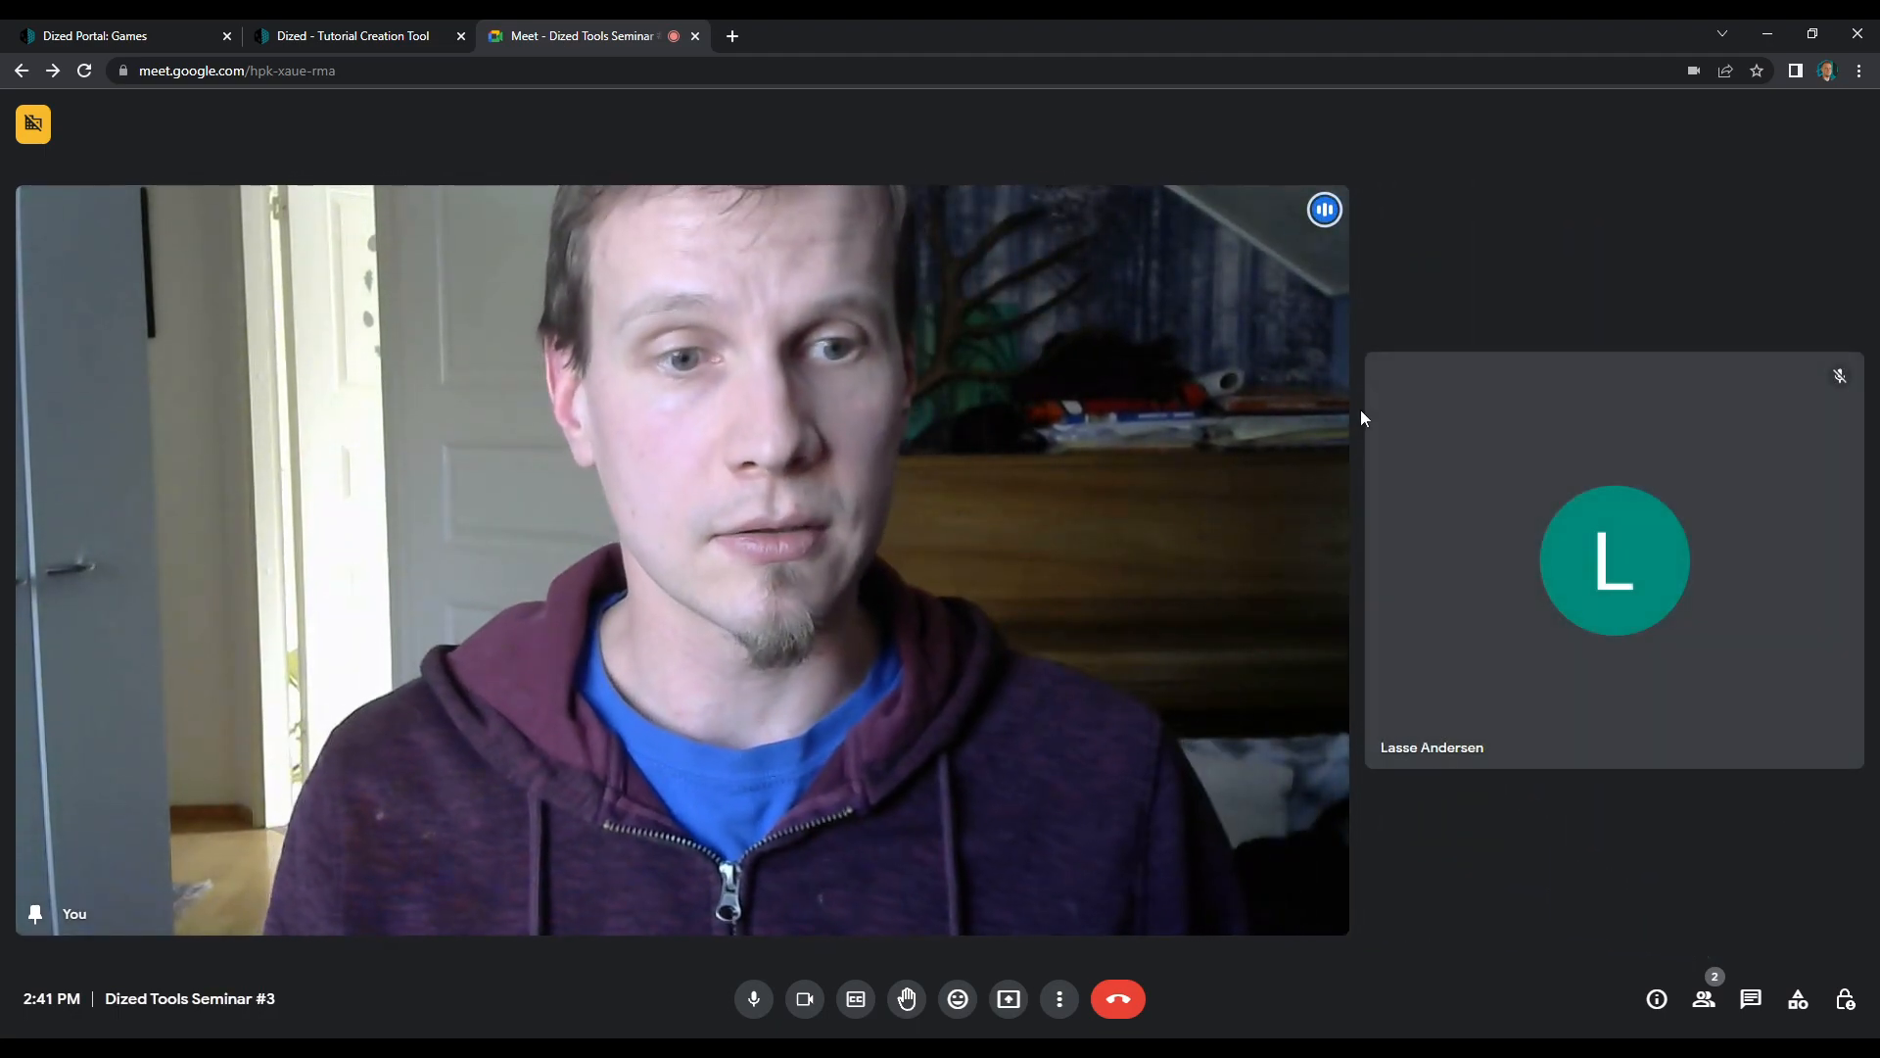
{"action": "mouse_move", "coordinate": [1504, 686]}
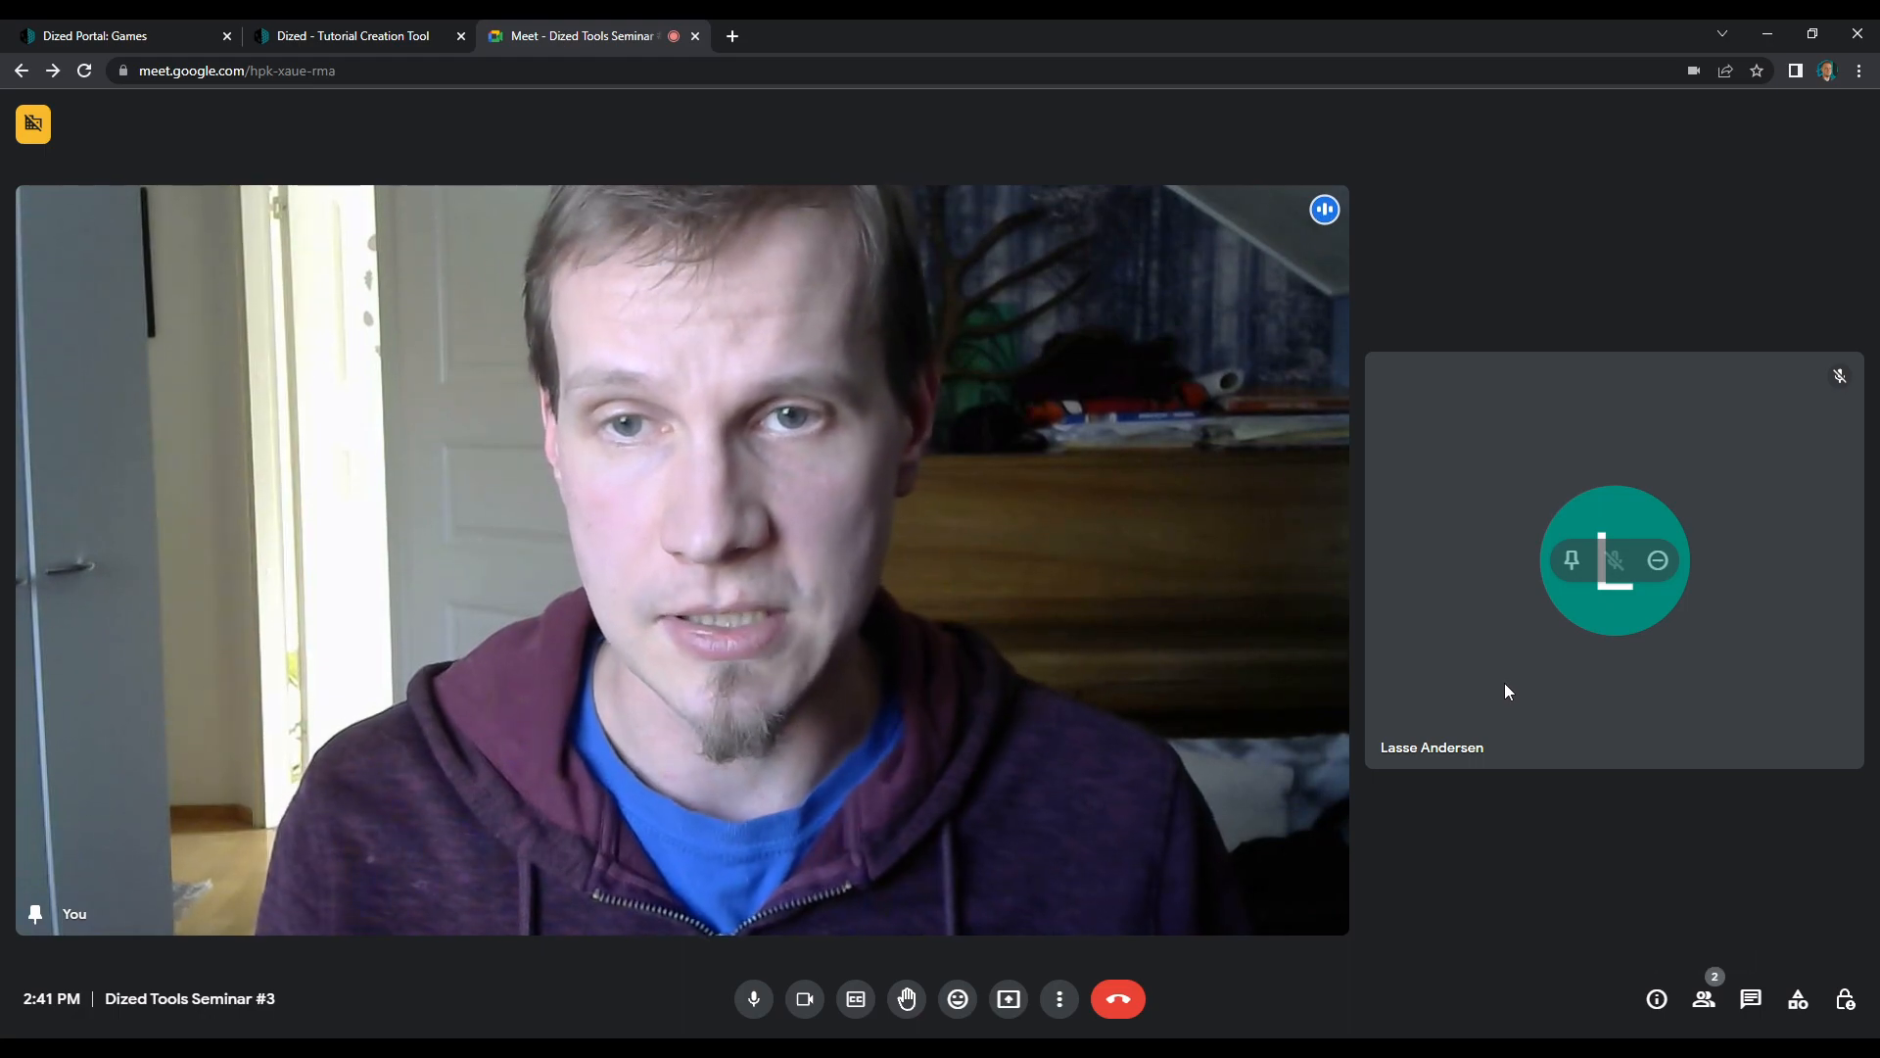